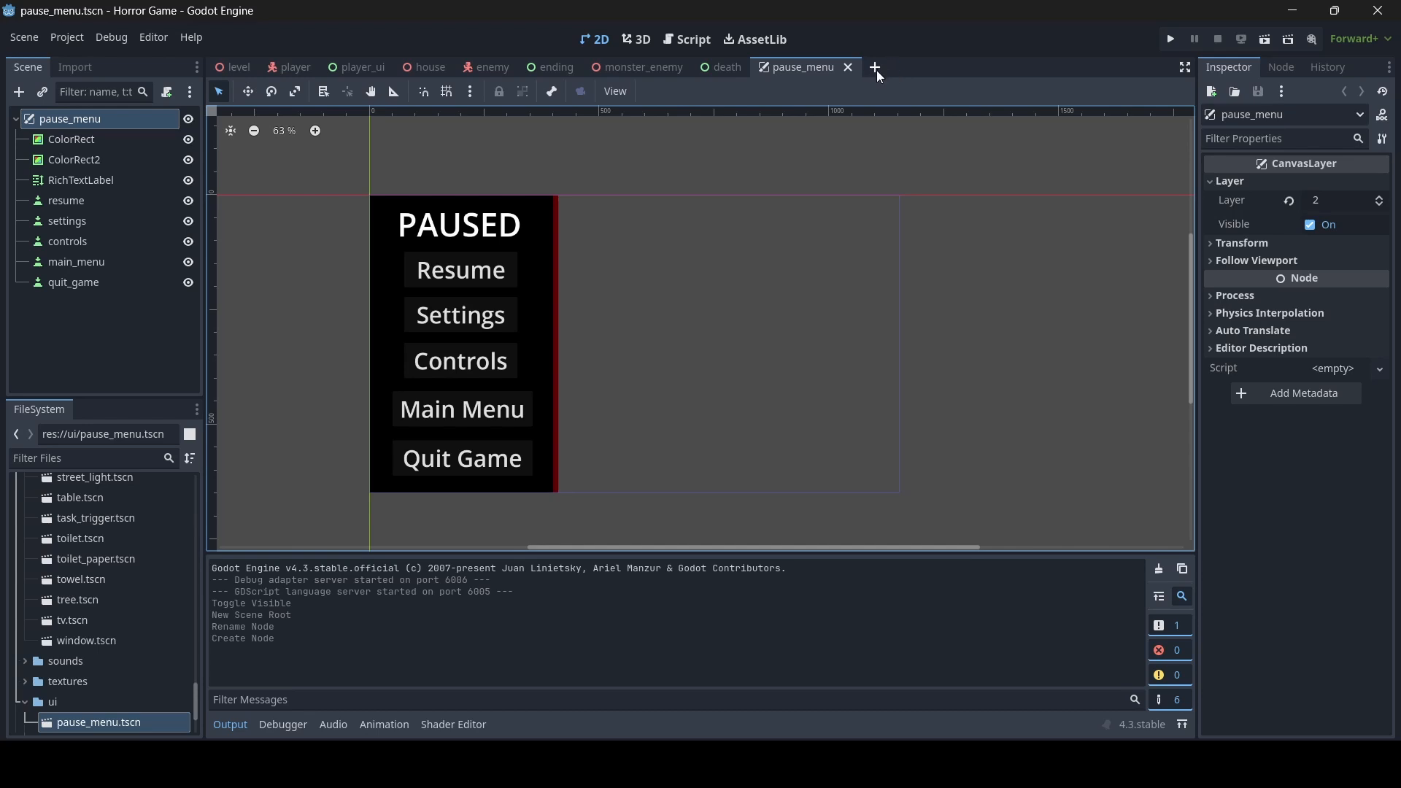
- Create a new scene with a User Interface root node and rename the root to "warning"
left_click(877, 68)
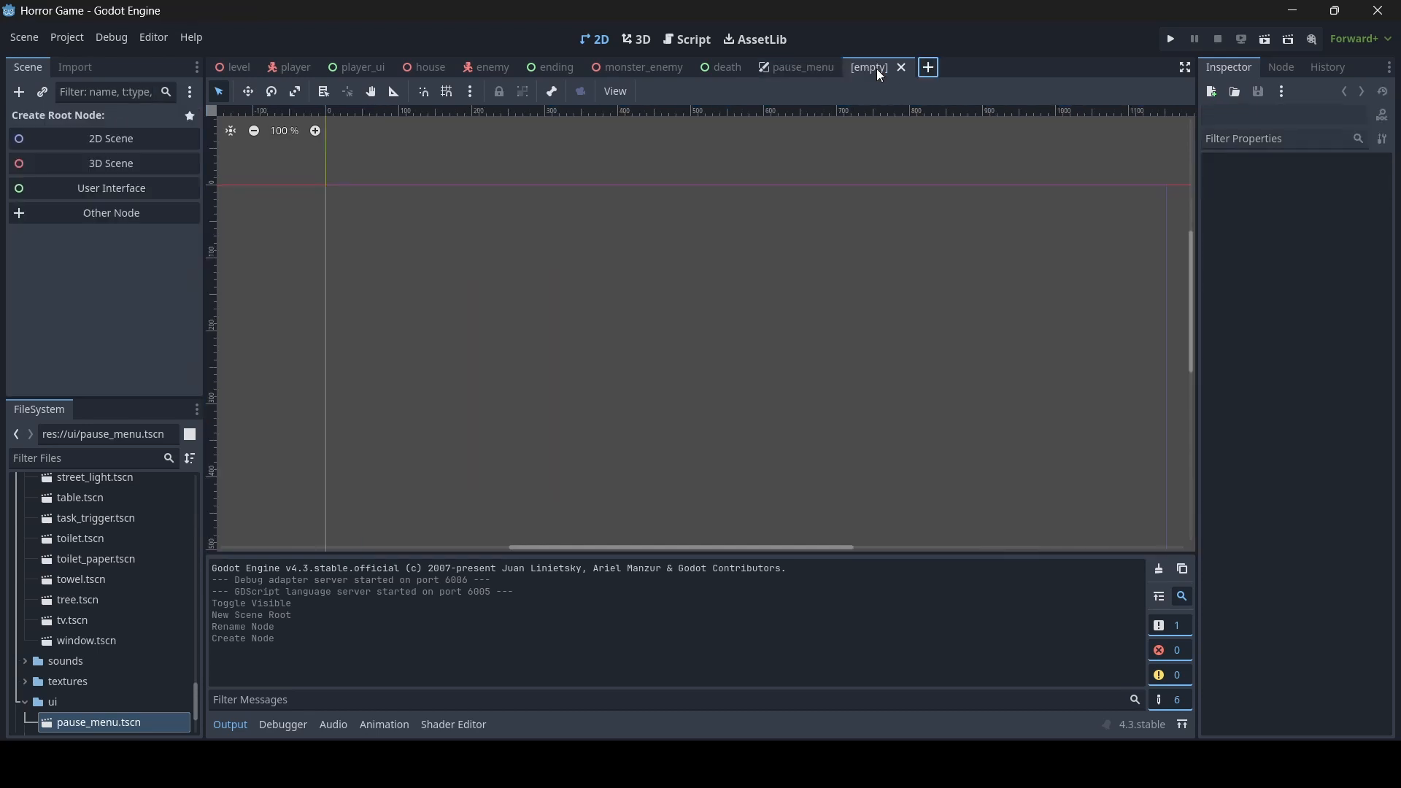
left_click(87, 191)
double_click(92, 121)
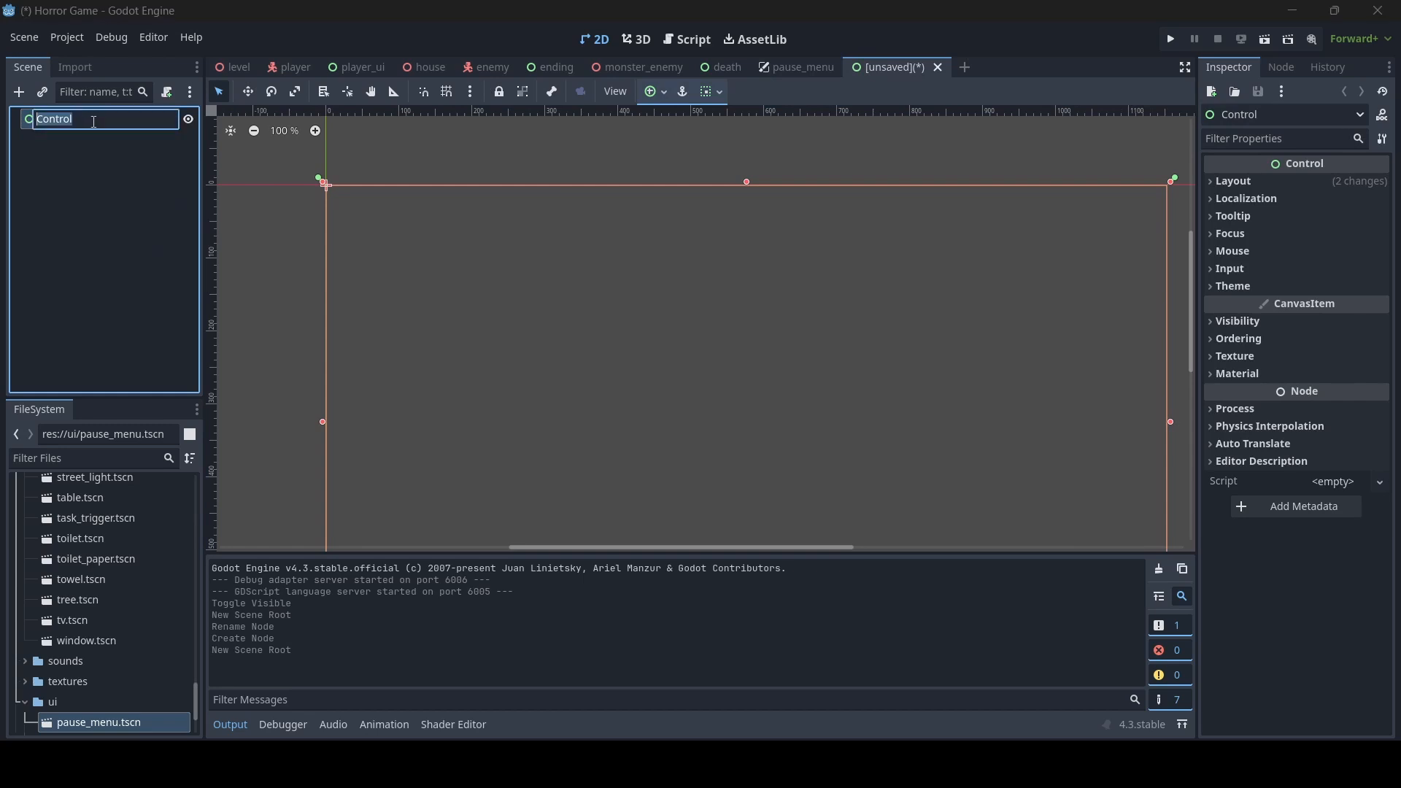
type("warning")
key("Return")
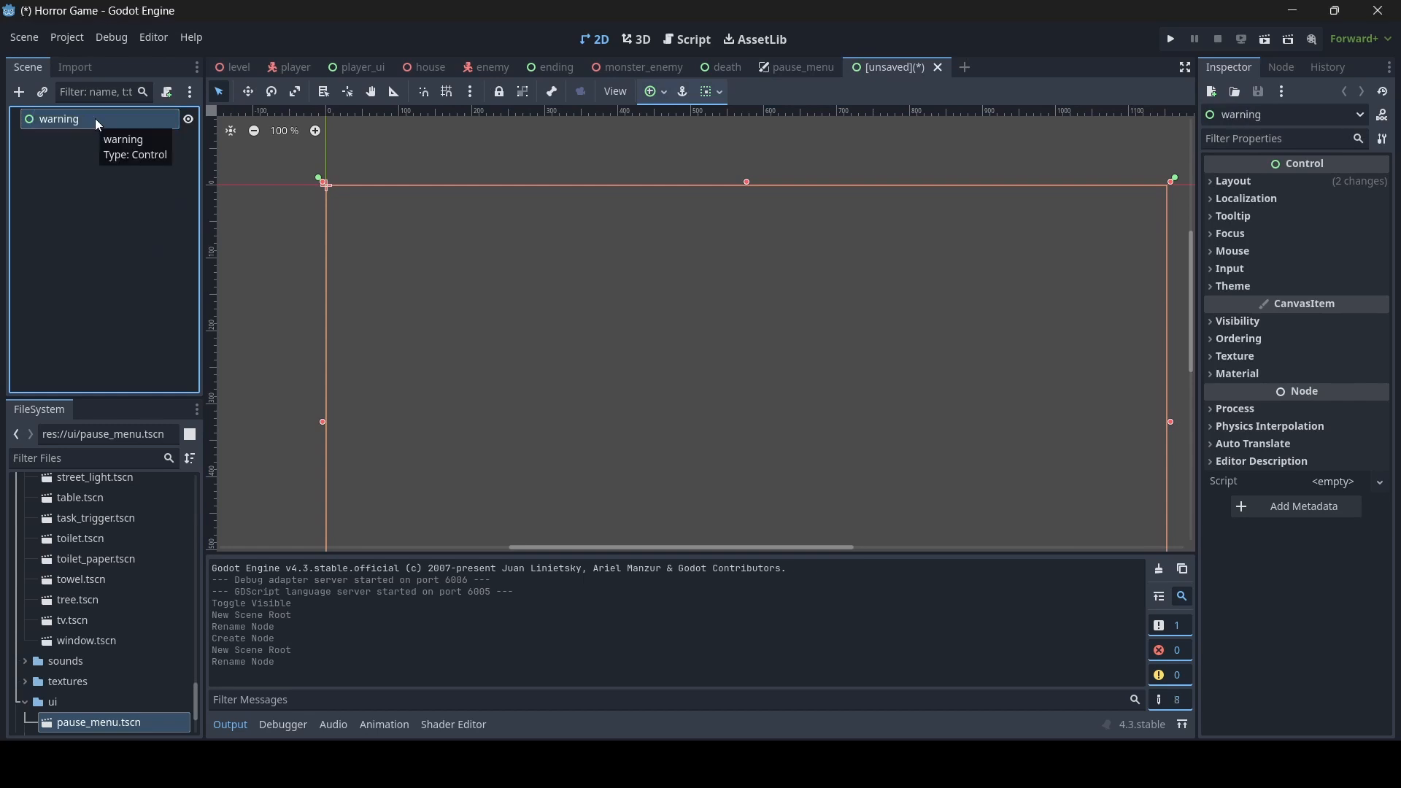
- Add a CanvasLayer node as a child of the warning root
right_click(95, 118)
left_click(156, 128)
type("can")
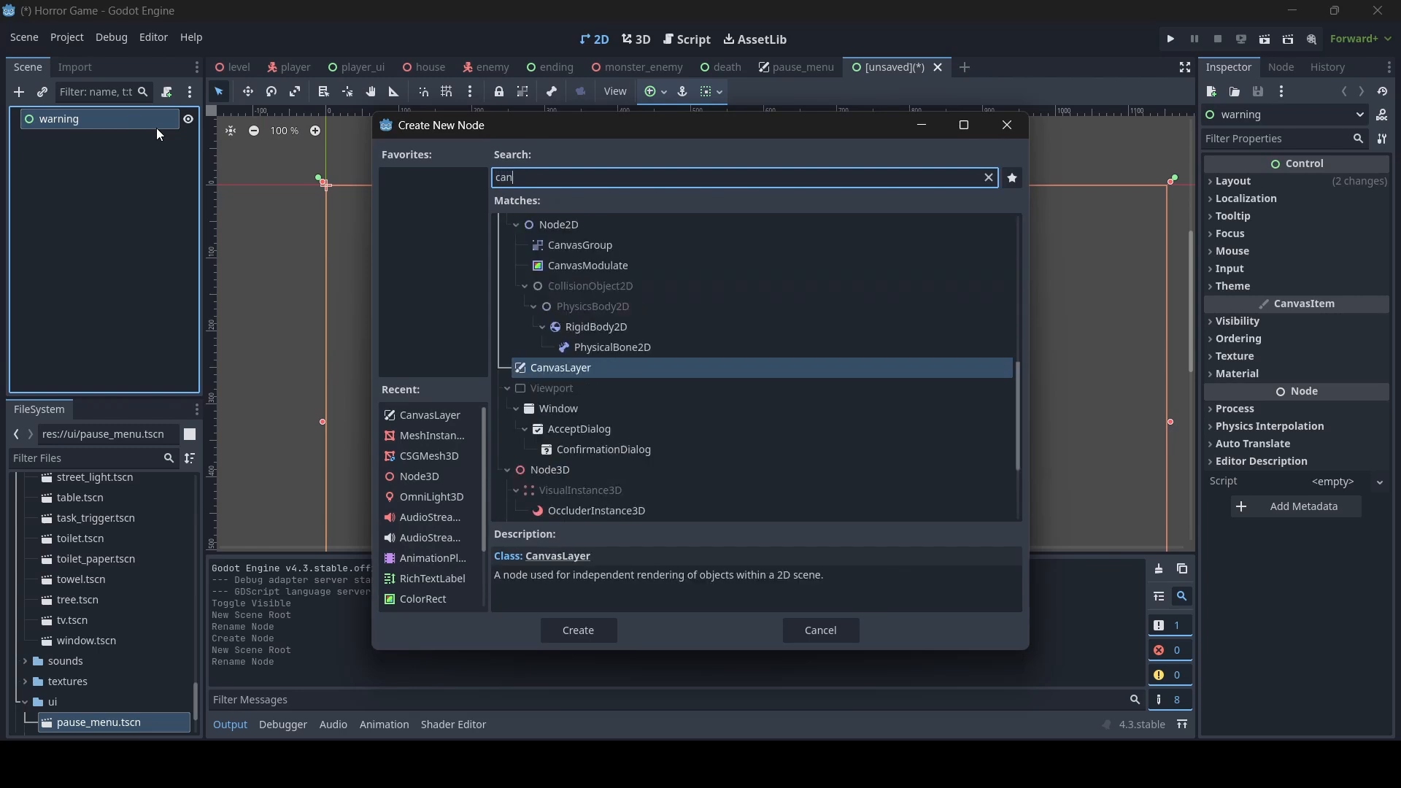
type("vcas")
key("BackSpace")
key("BackSpace")
key("BackSpace")
type("as")
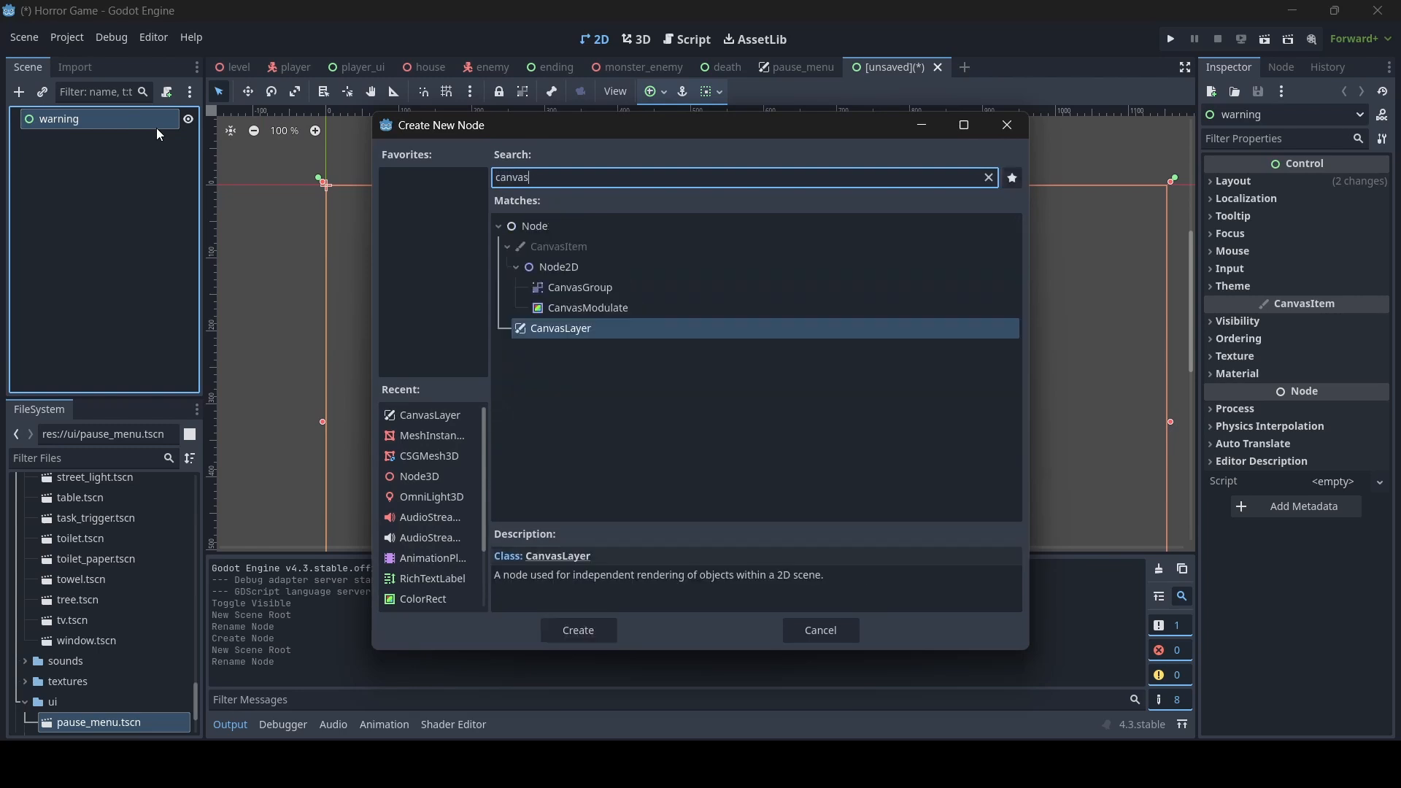
double_click(554, 327)
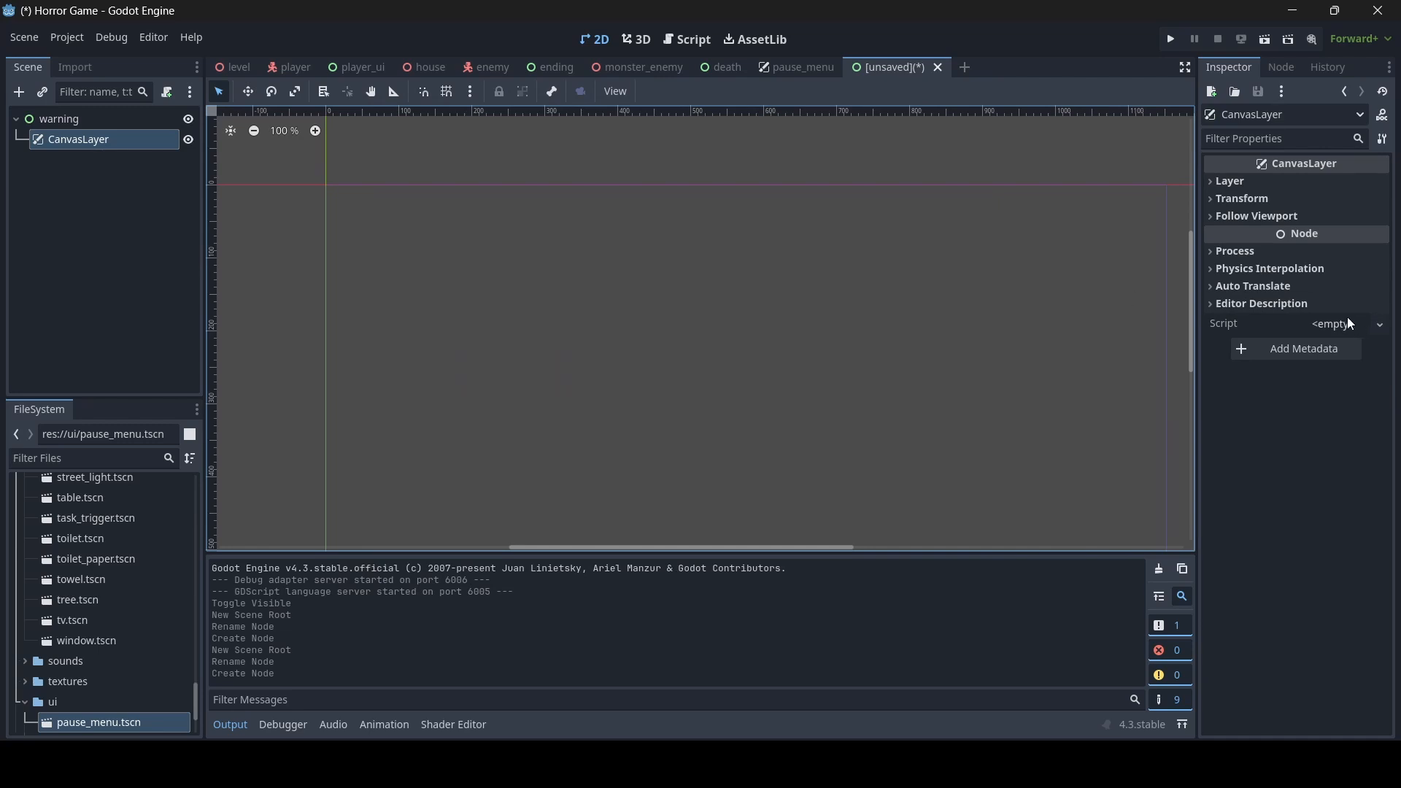
- Add a ColorRect node as a child of the CanvasLayer
right_click(107, 138)
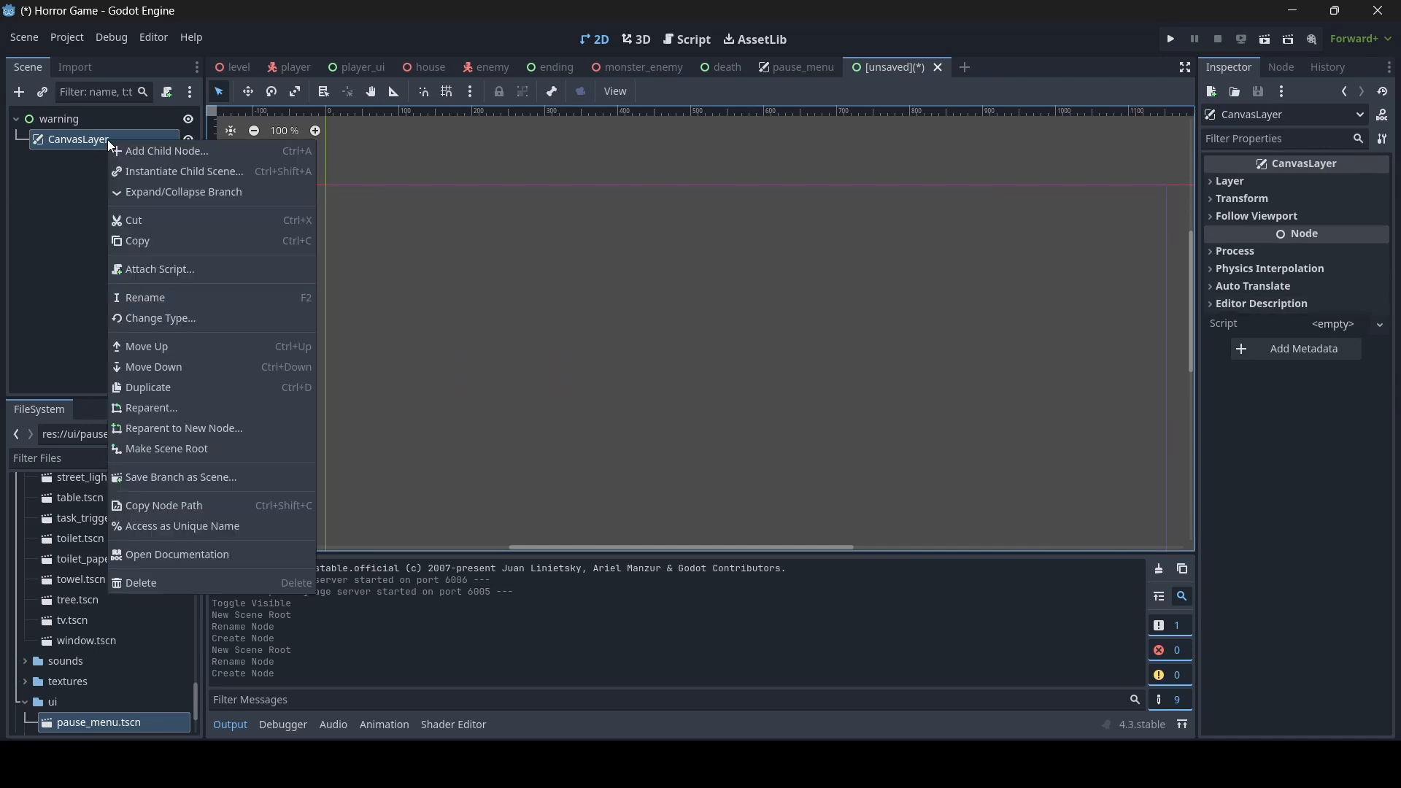
left_click(169, 151)
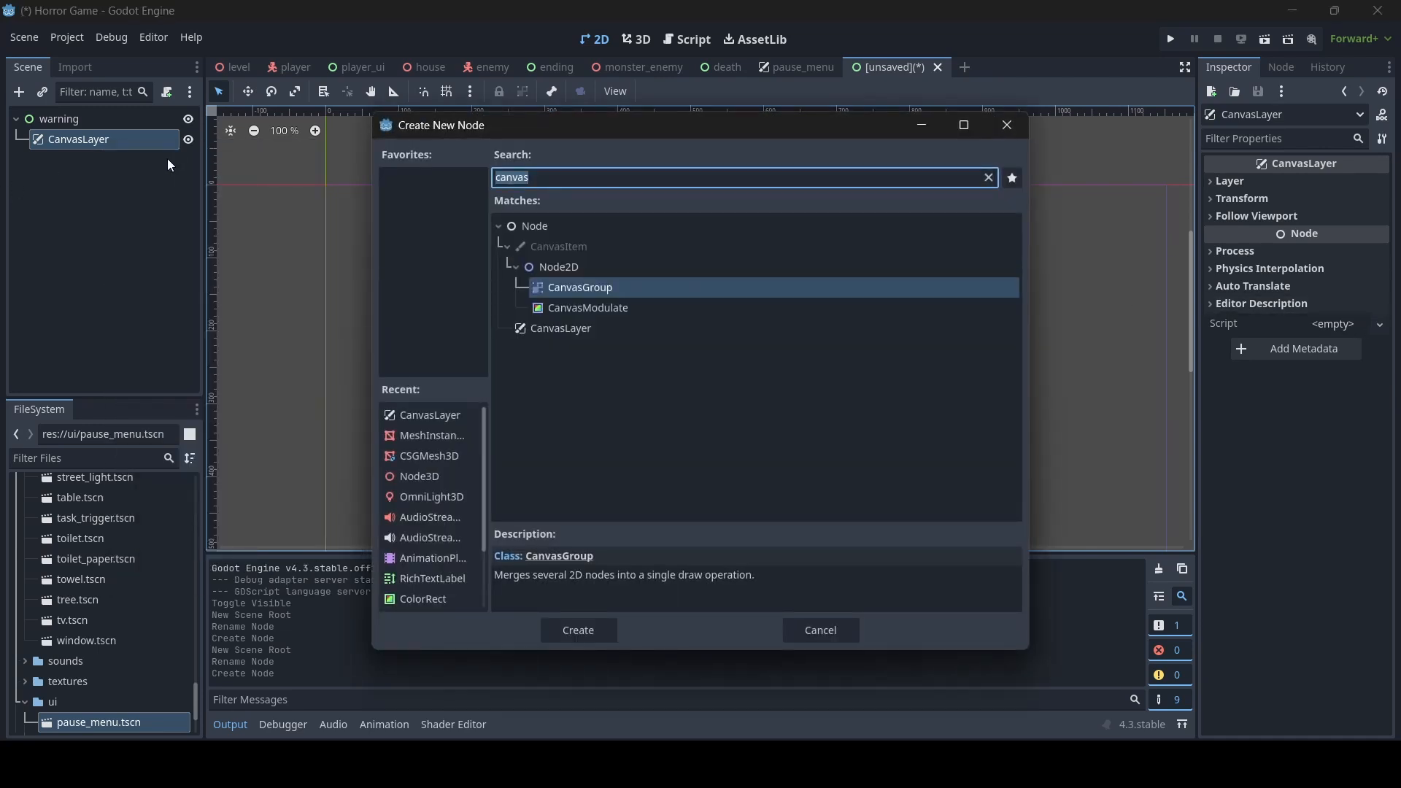
type("color")
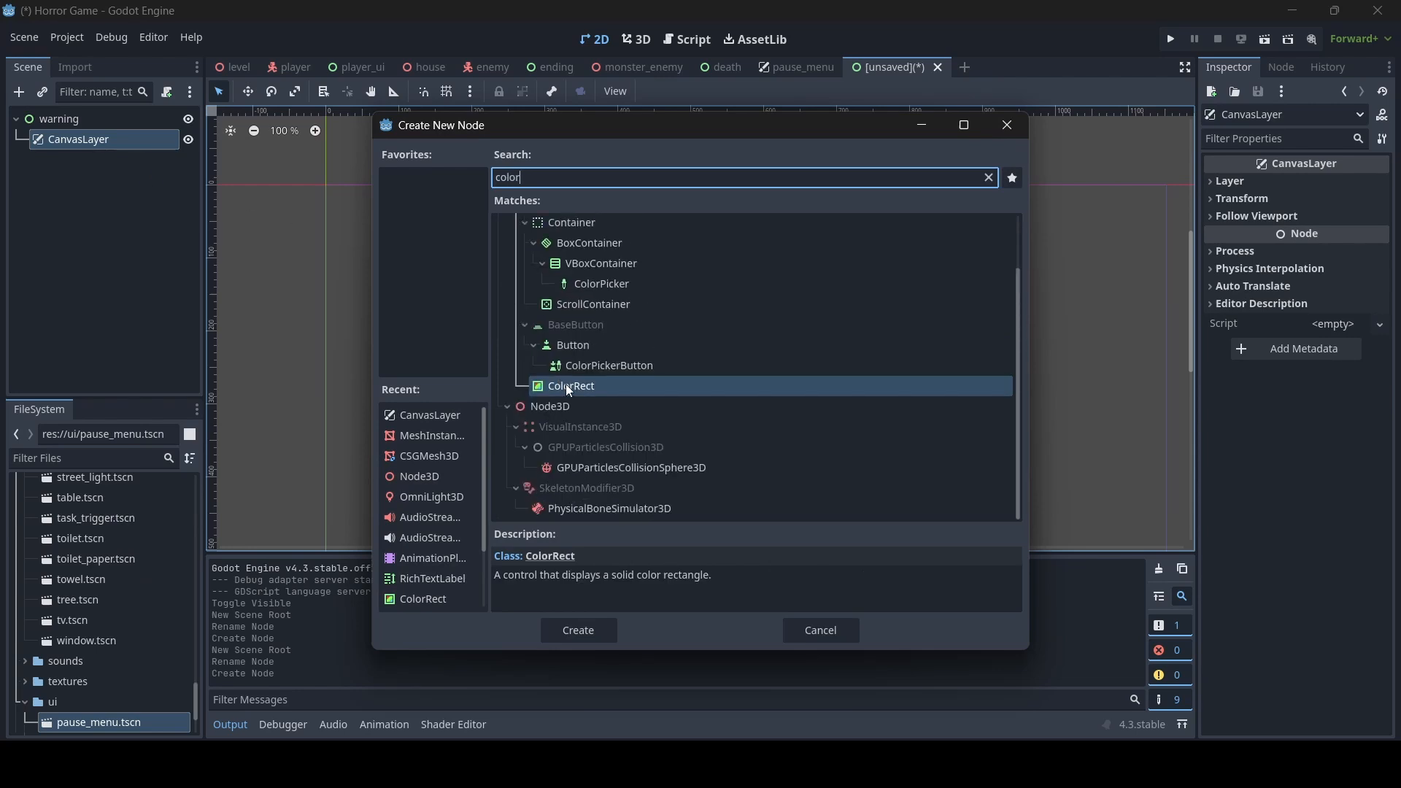
double_click(570, 389)
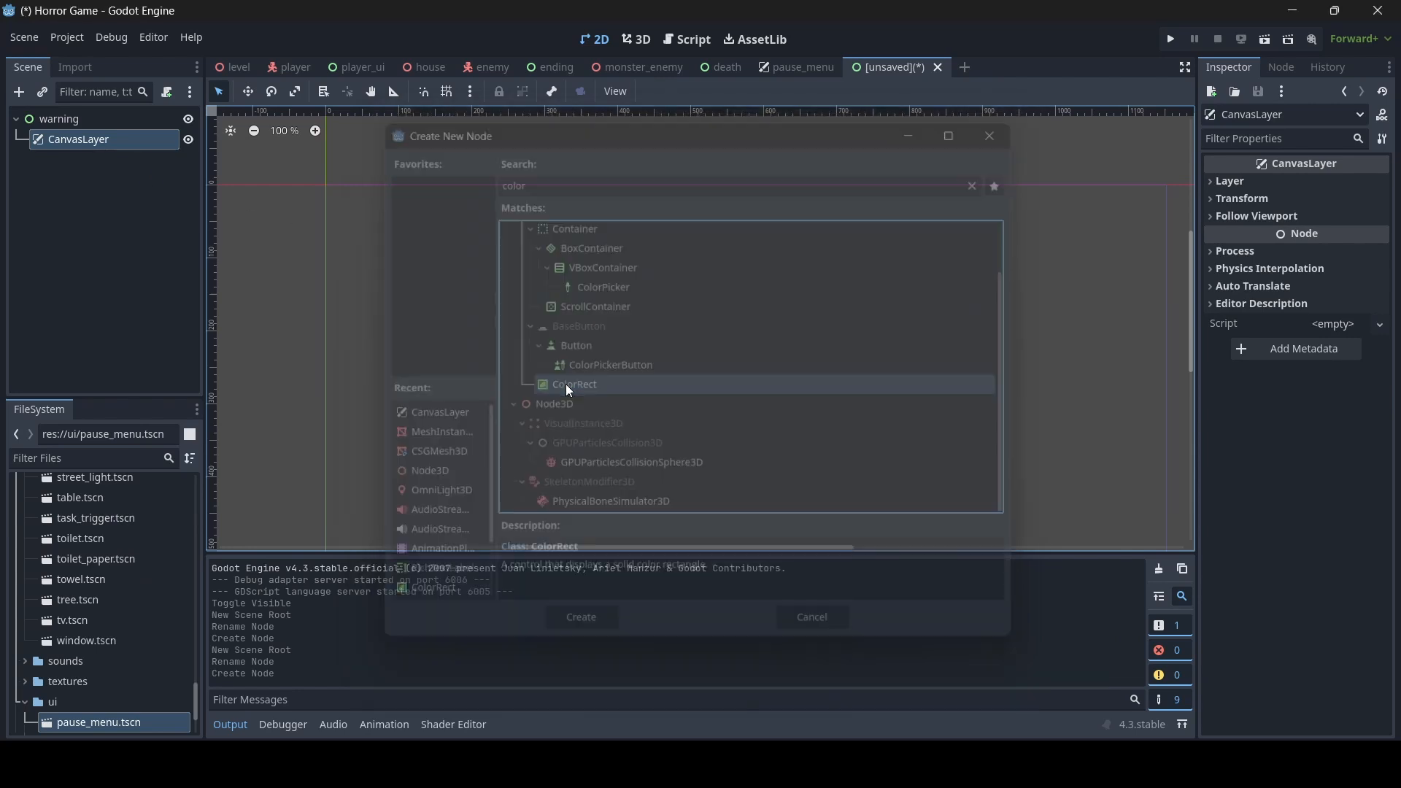
- Stretch the ColorRect to cover the whole viewport frame, about 1156 by 653
scroll(444, 281, "down", 5)
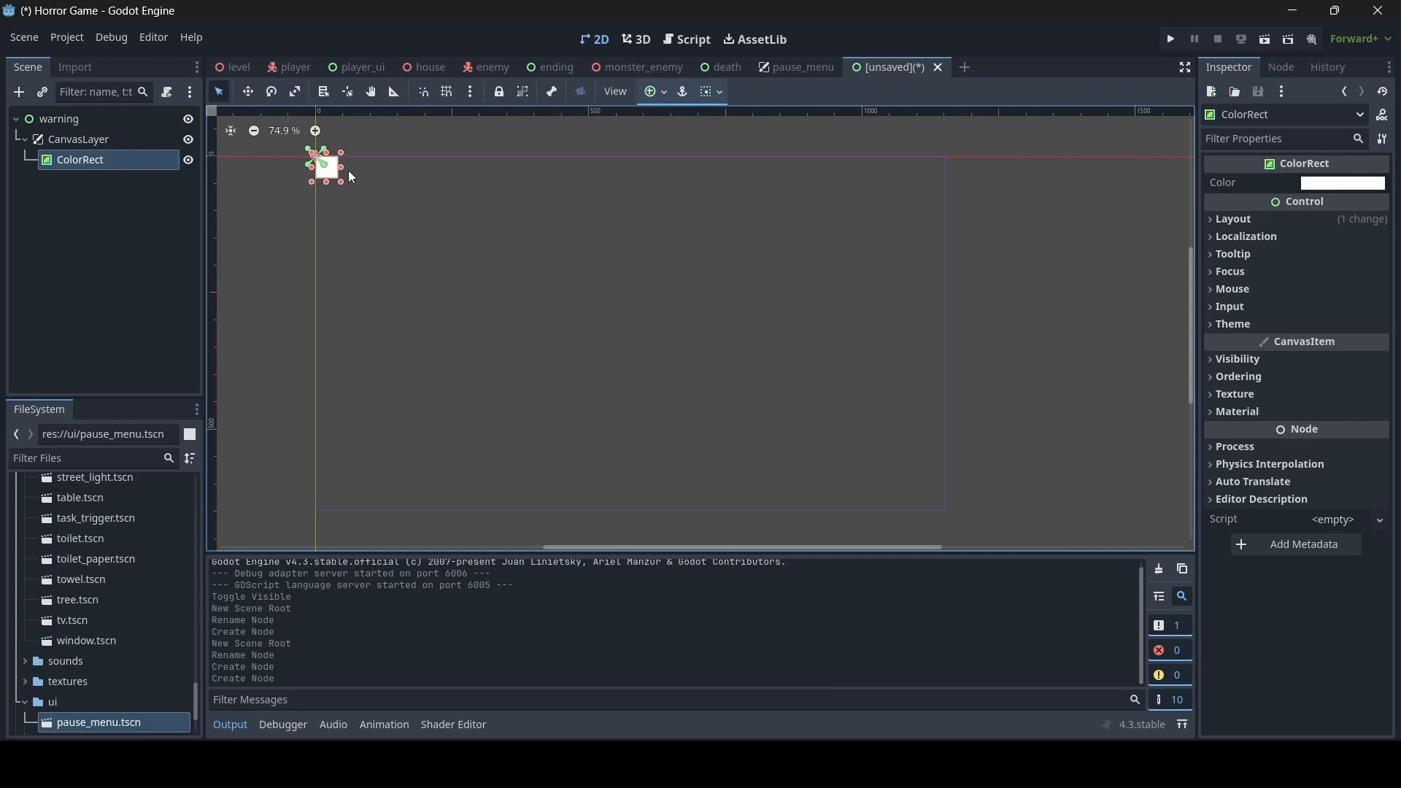
left_click_drag(343, 166, 952, 236)
left_click_drag(632, 182, 649, 517)
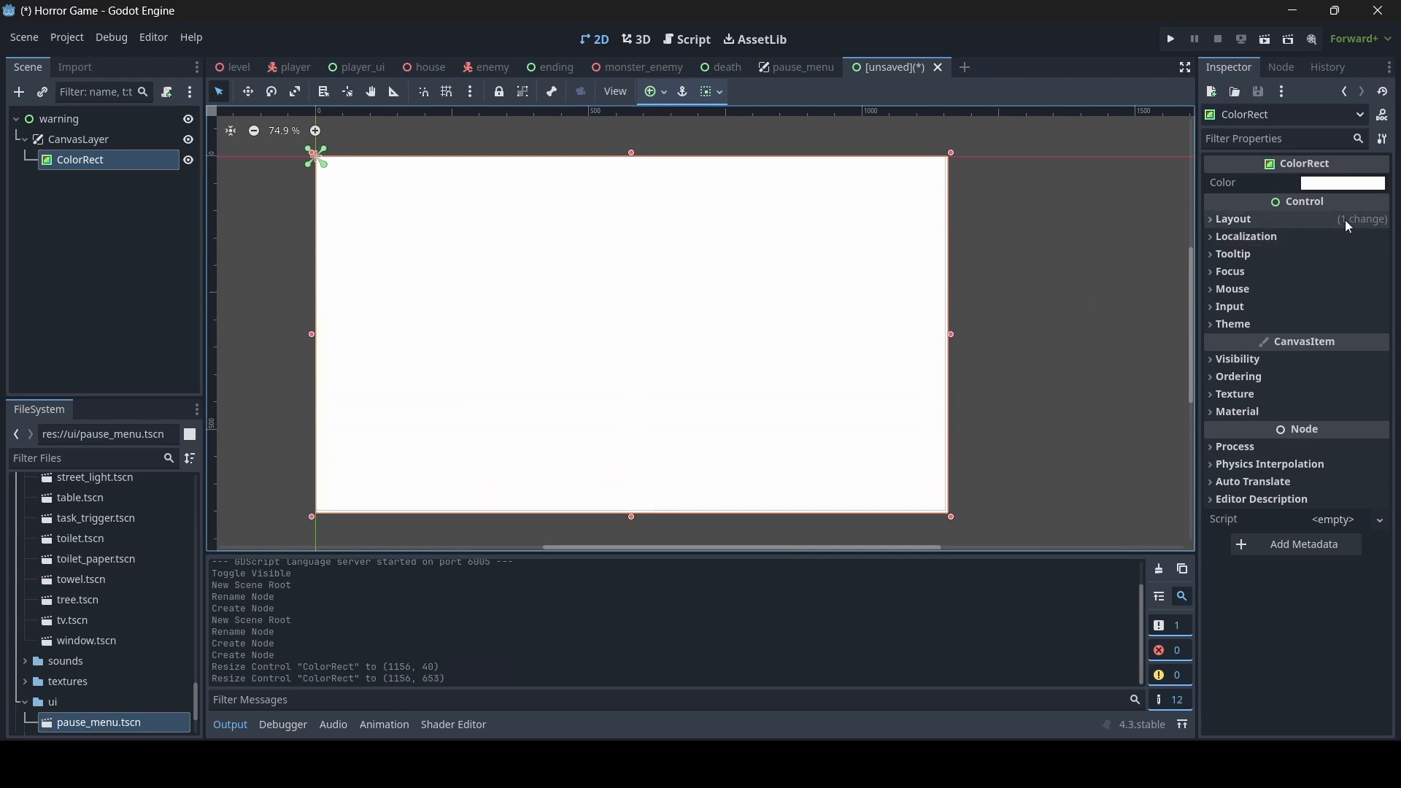
- Set the ColorRect's color to black
left_click(1341, 183)
left_click_drag(1379, 219, 1395, 431)
left_click(1008, 217)
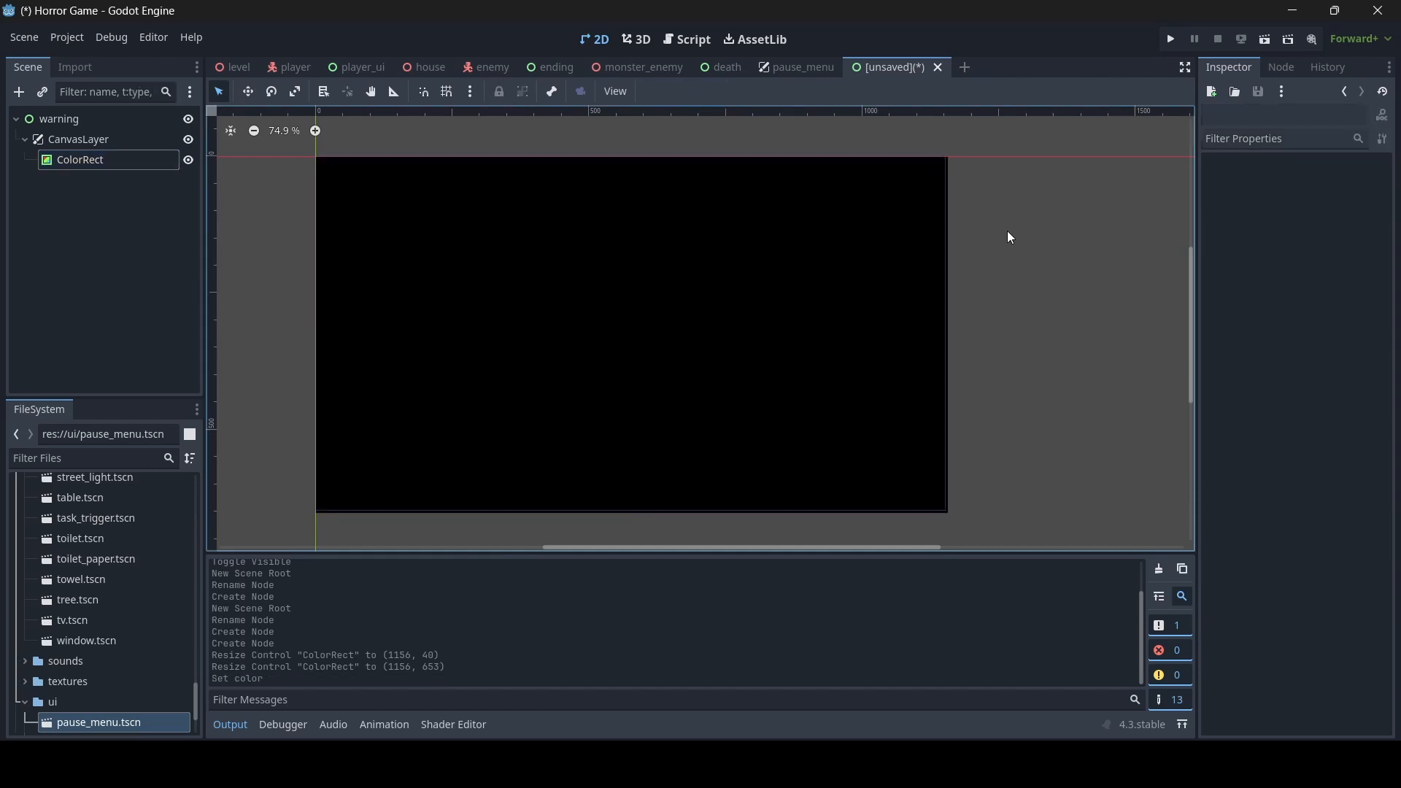
- Add a RichTextLabel under the CanvasLayer and enlarge it from the viewport's origin to about 788 by 314
left_click(76, 138)
right_click(76, 138)
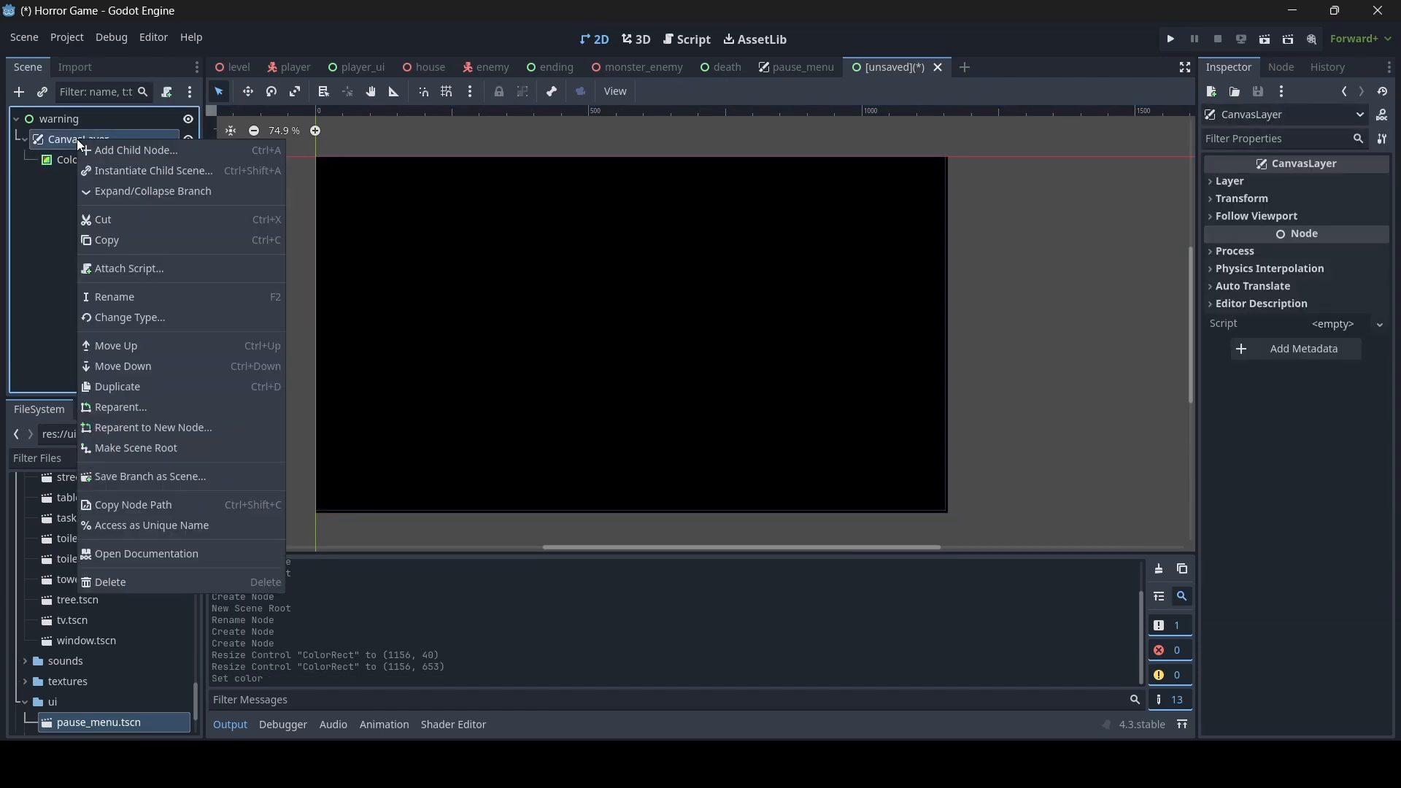
left_click(121, 150)
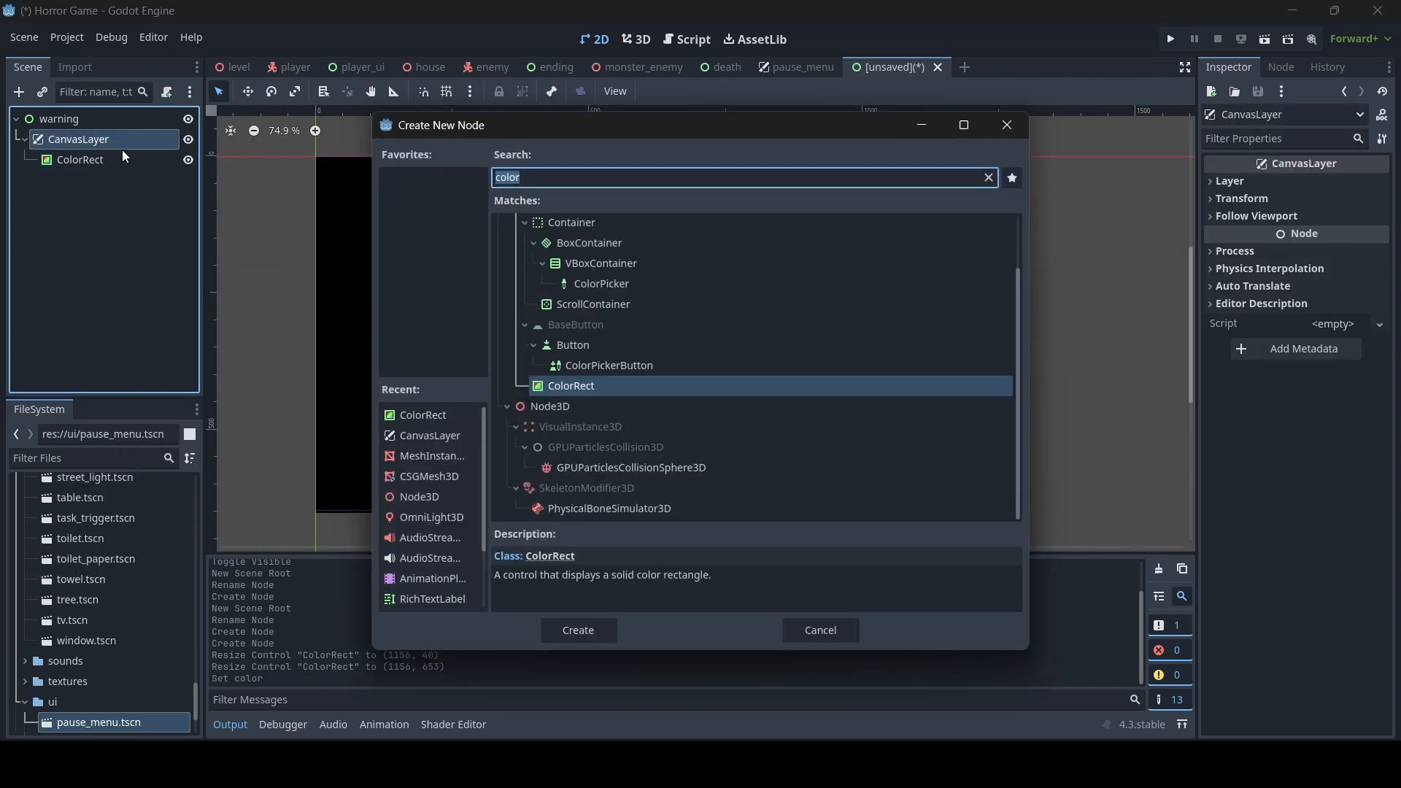
type("text")
double_click(591, 286)
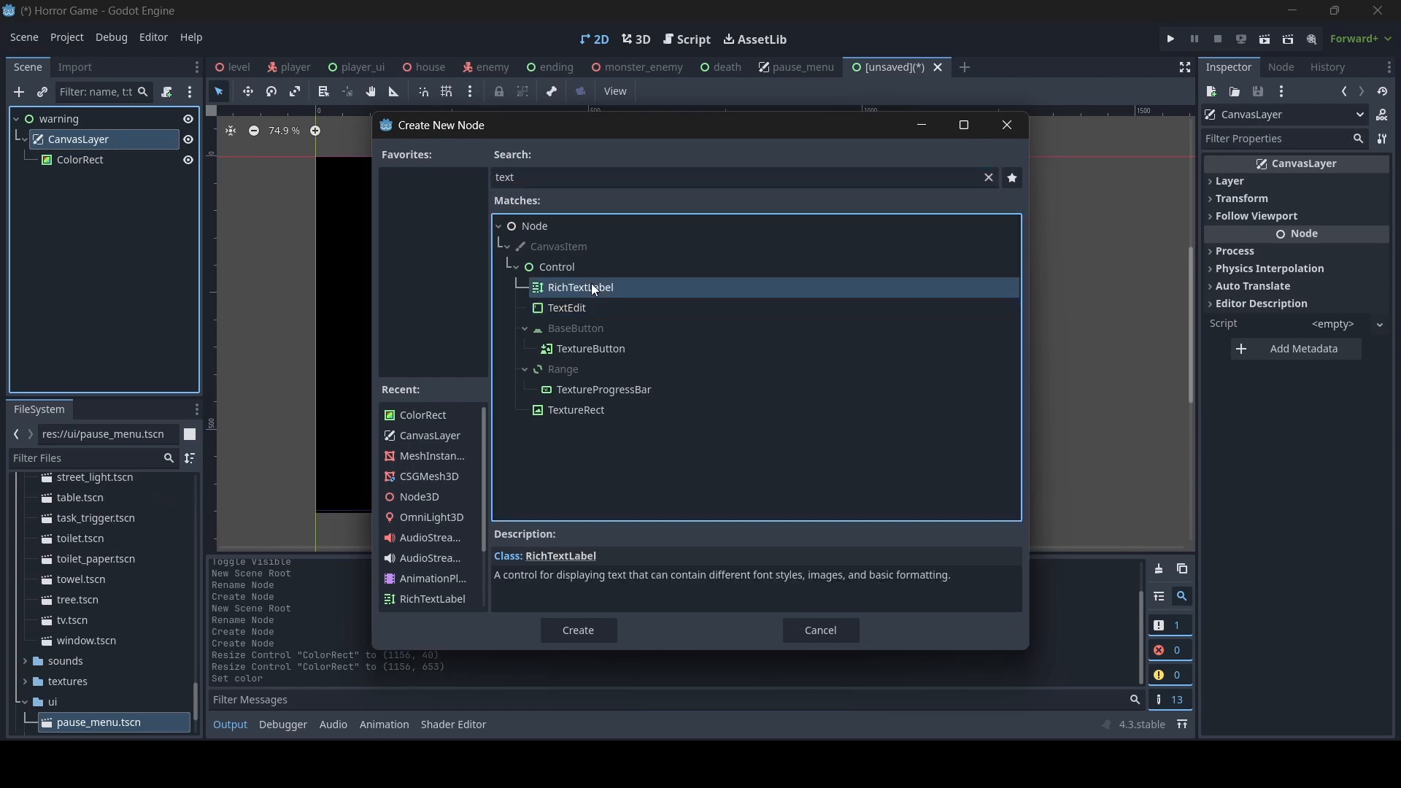
left_click_drag(342, 184, 750, 331)
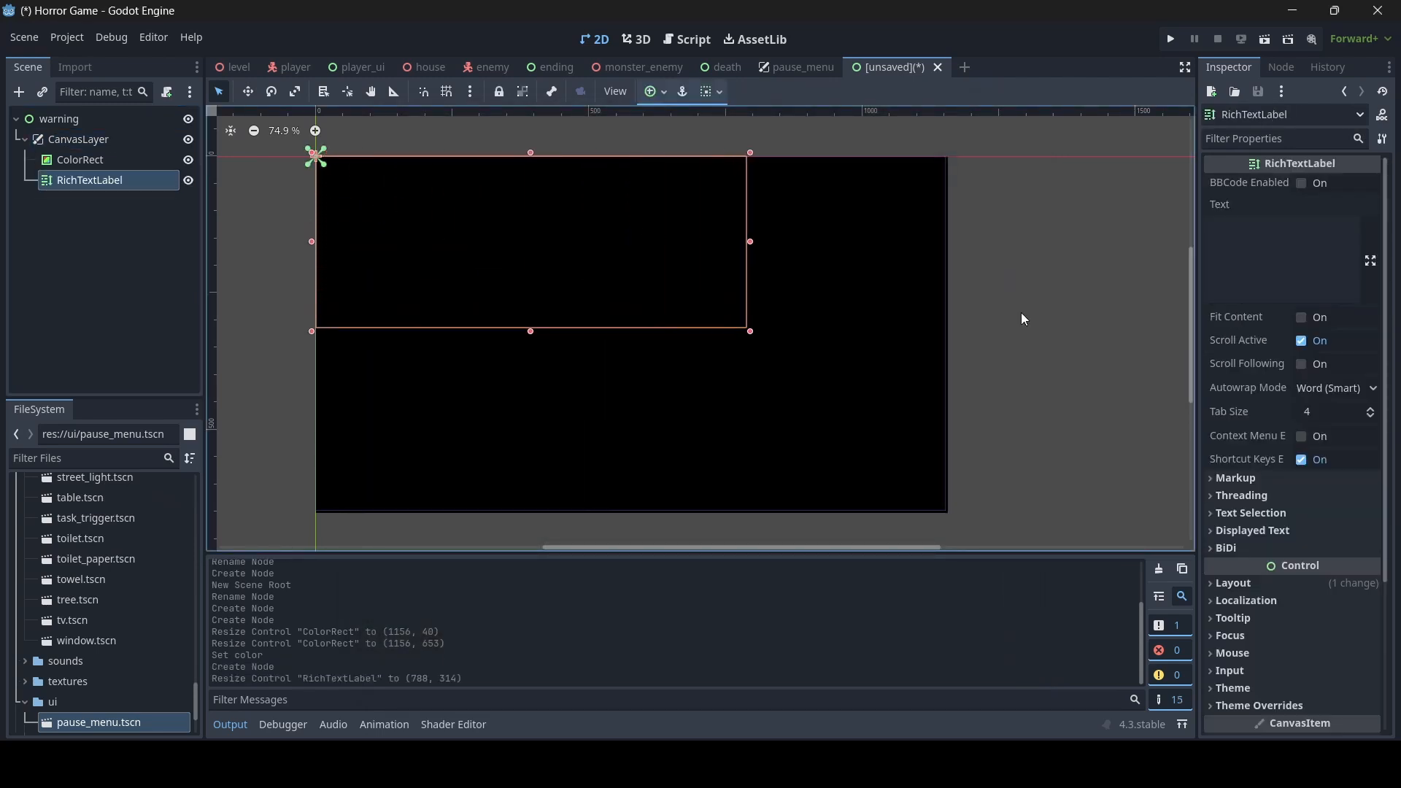
- Enable BBCode on the RichTextLabel and enter the text "[center]WARNING"
left_click(1301, 183)
left_click(1272, 247)
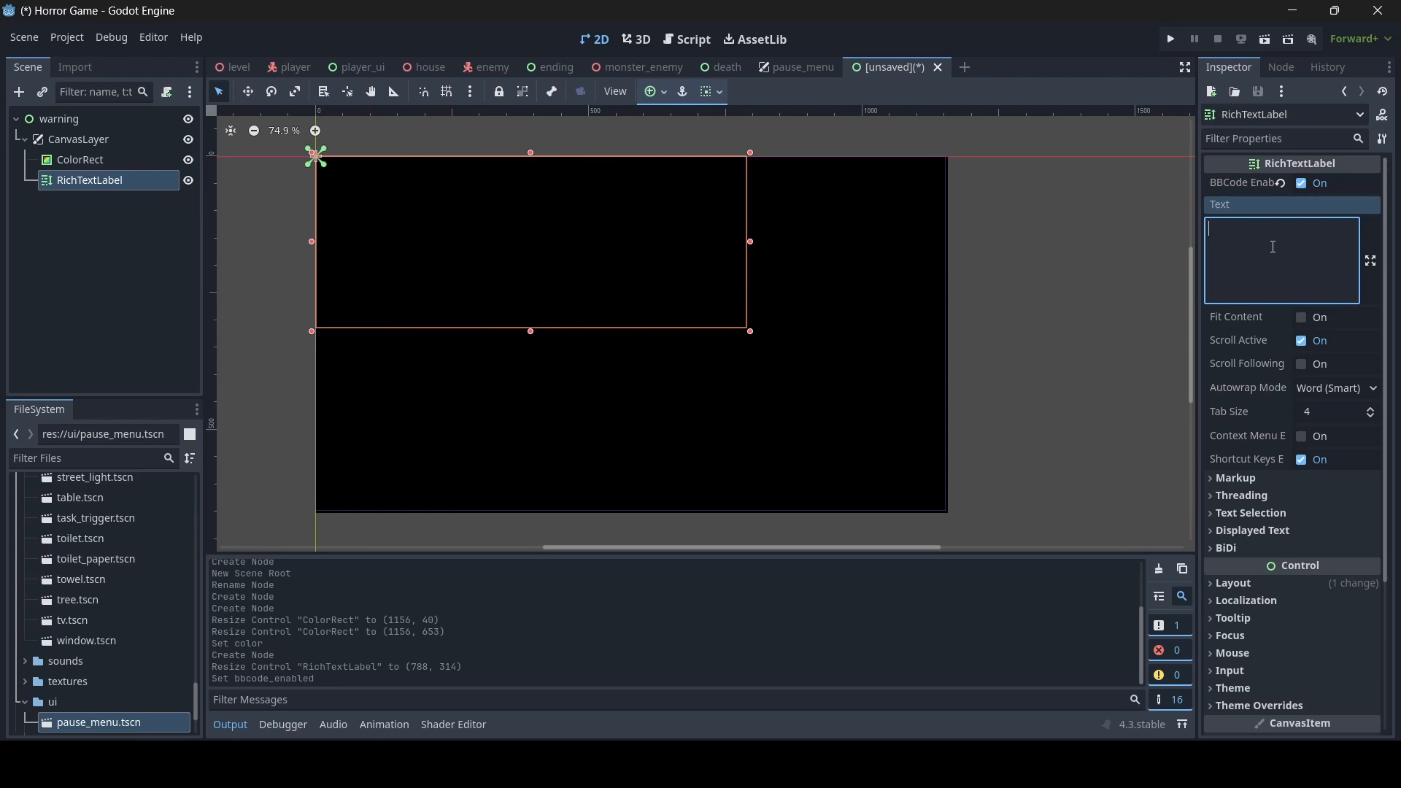
type("[center]")
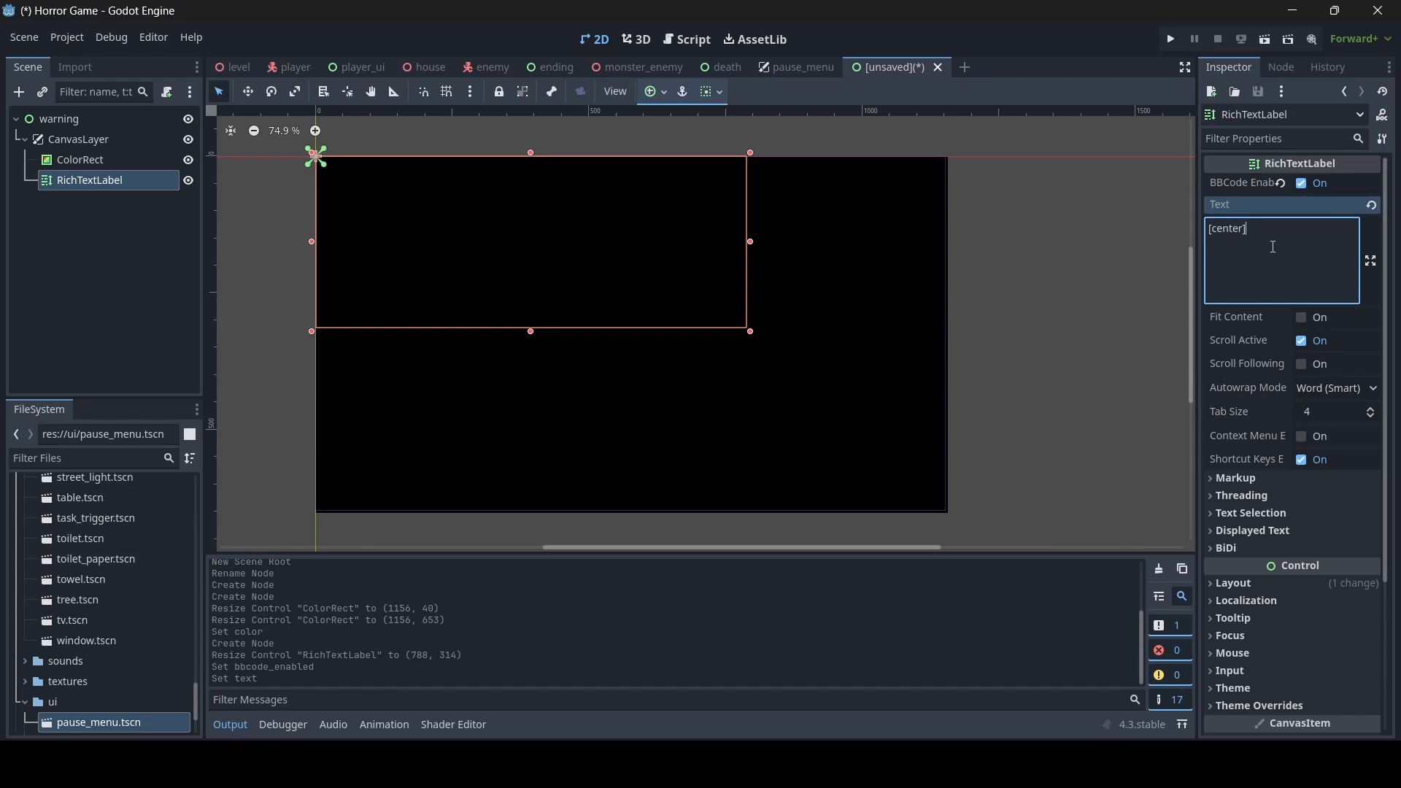
type("WARNING")
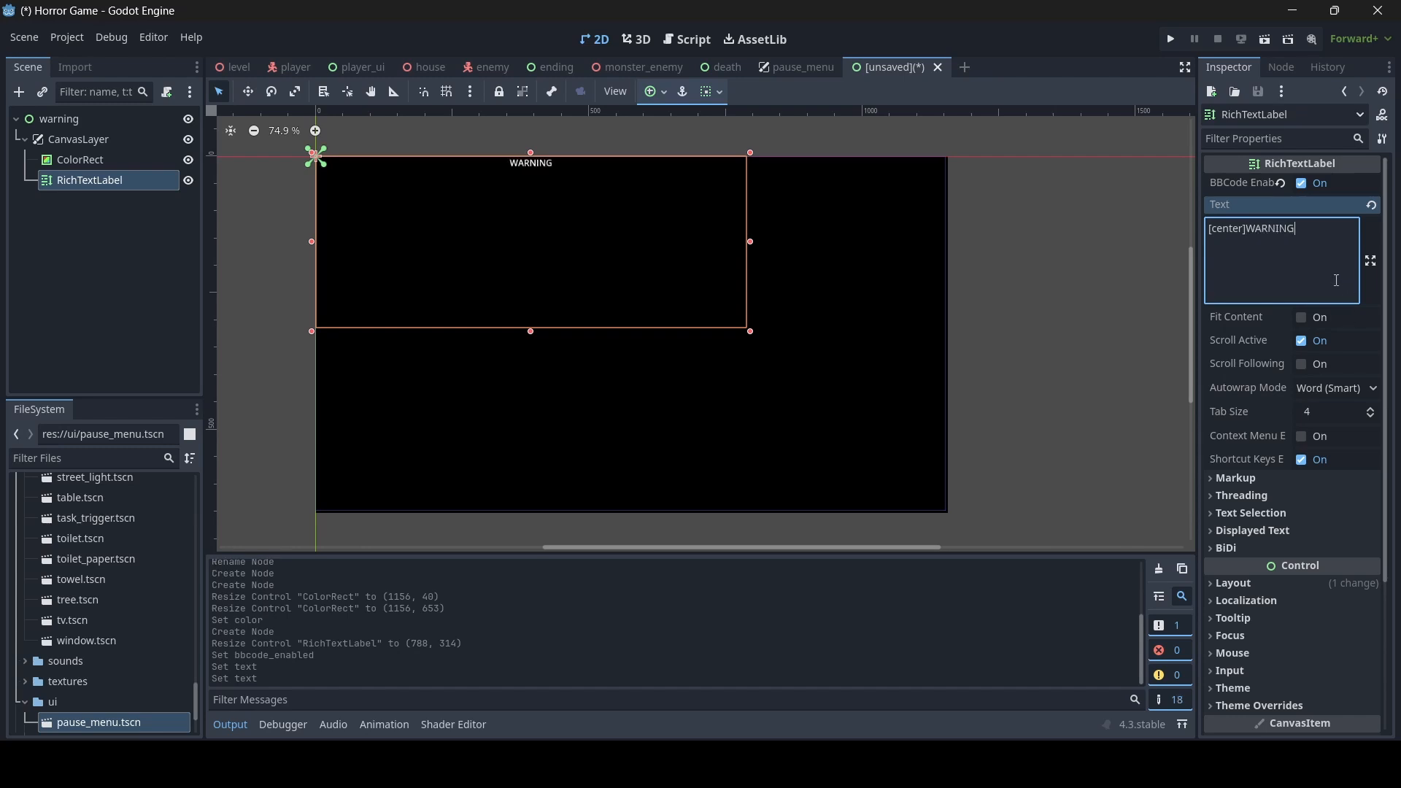
- Widen the WARNING label to the viewport's full width and lower both its edges, making it about 1152 by 299
left_click_drag(751, 242, 949, 252)
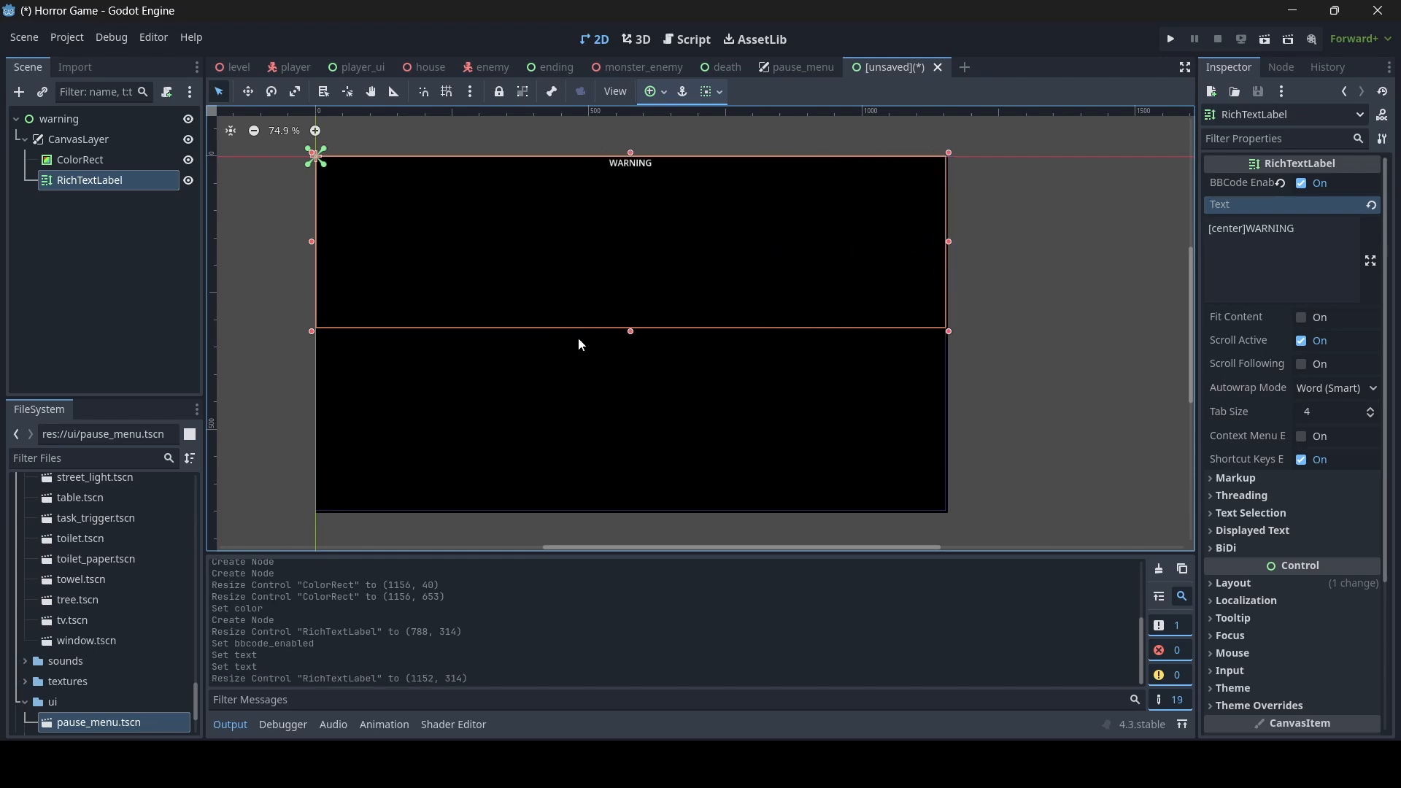
left_click_drag(630, 332, 630, 364)
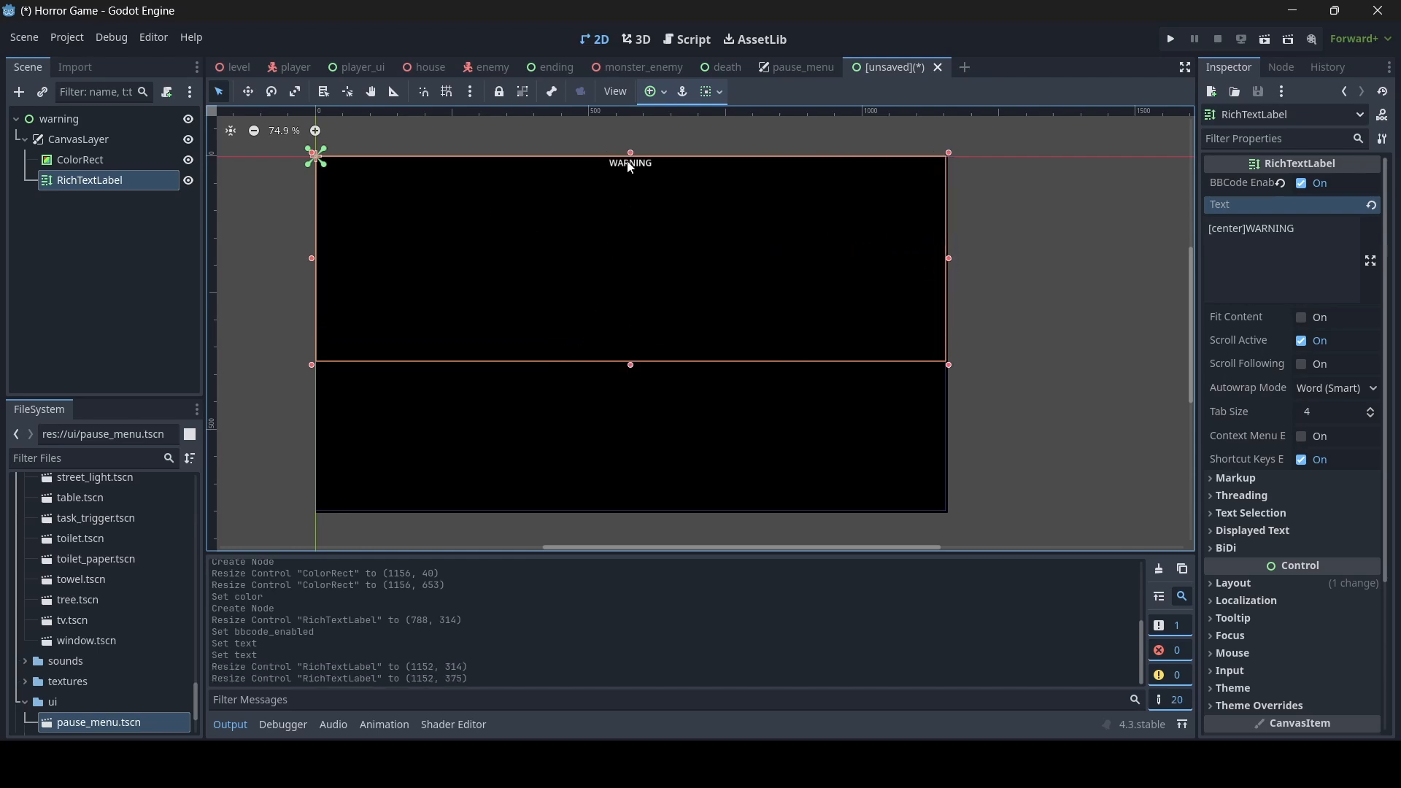
left_click_drag(630, 154, 630, 195)
- Override the label's normal font size, trying 80 px before settling on 100 px, and raise its upper edge for a height of about 324
scroll(1354, 430, "down", 3)
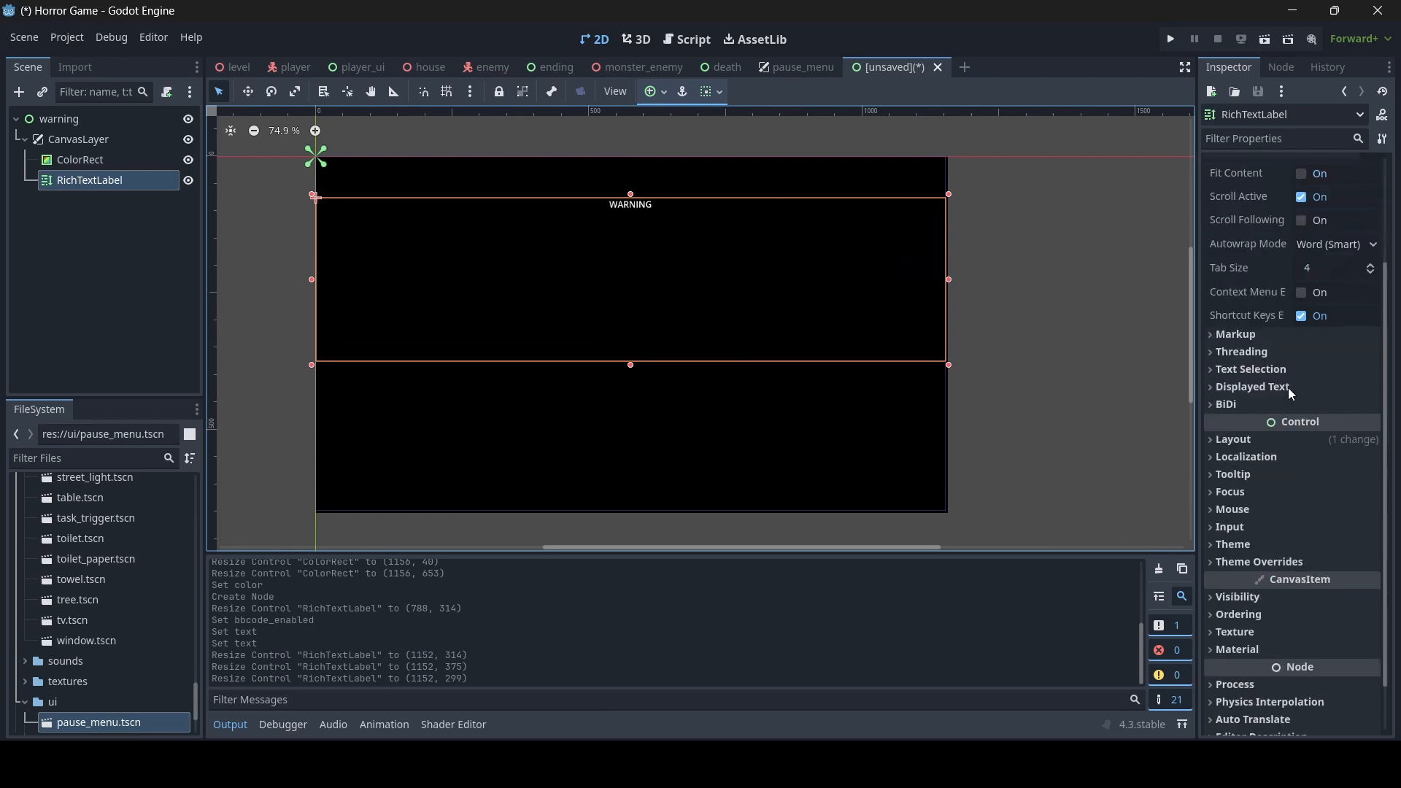
scroll(1289, 388, "down", 2)
left_click(1295, 504)
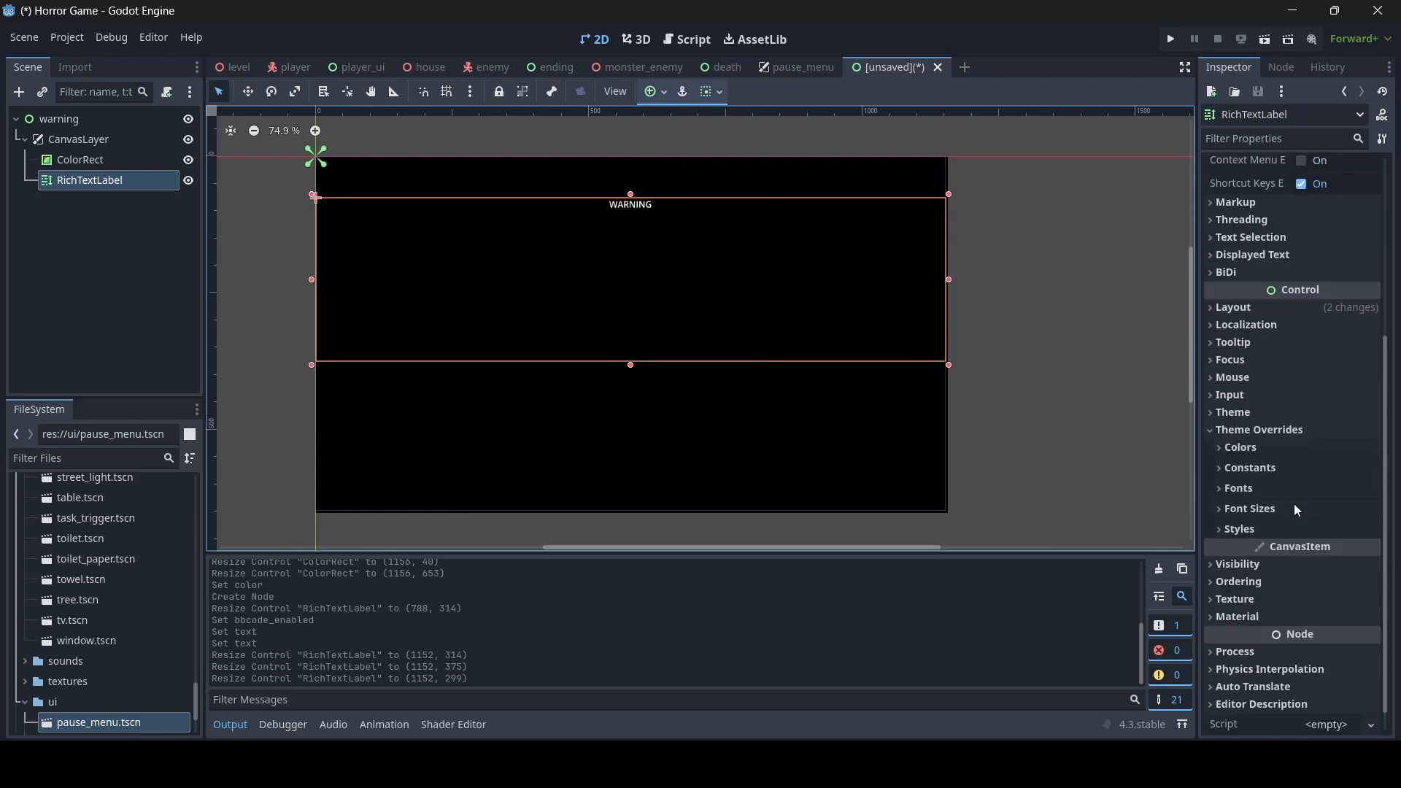
left_click(1277, 509)
left_click(1330, 606)
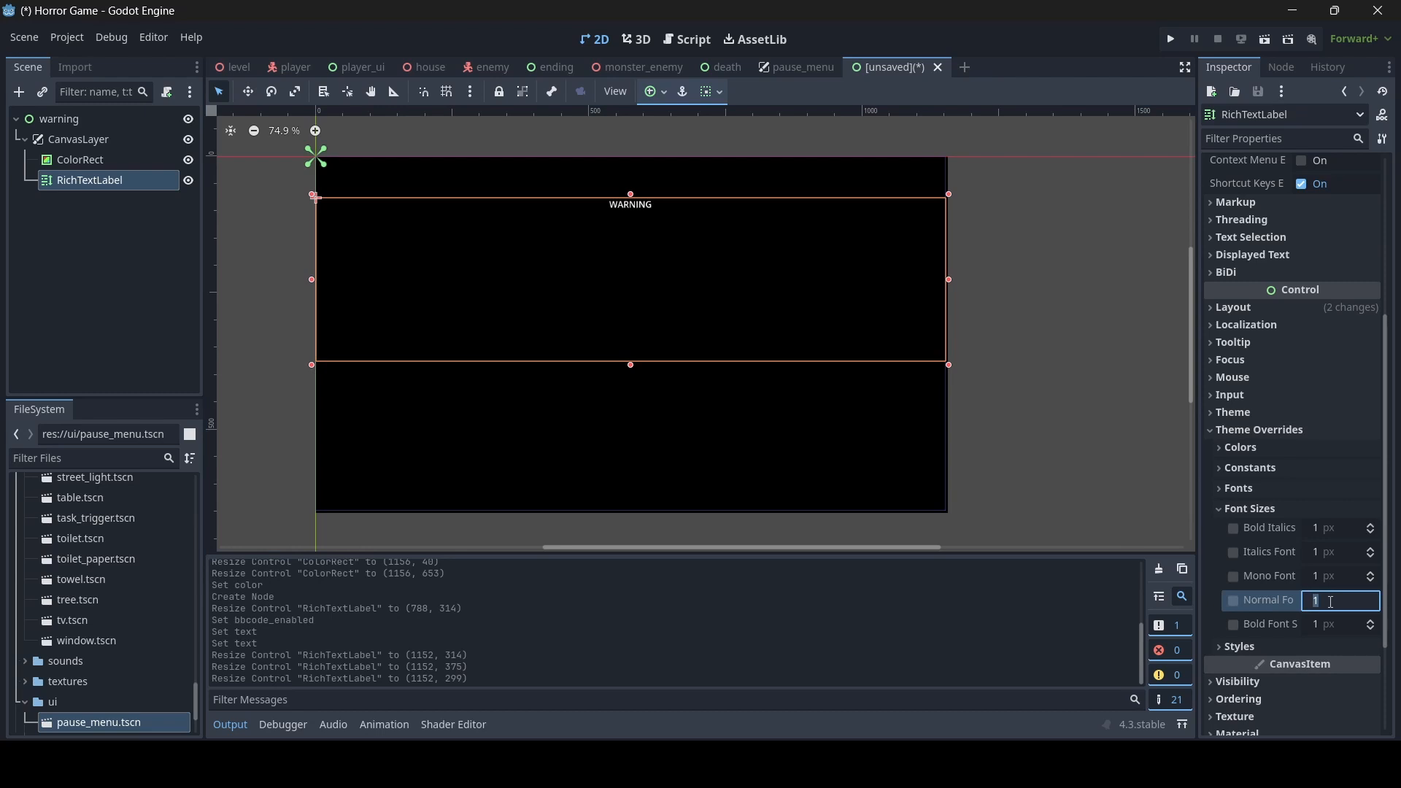
type("80")
key("Return")
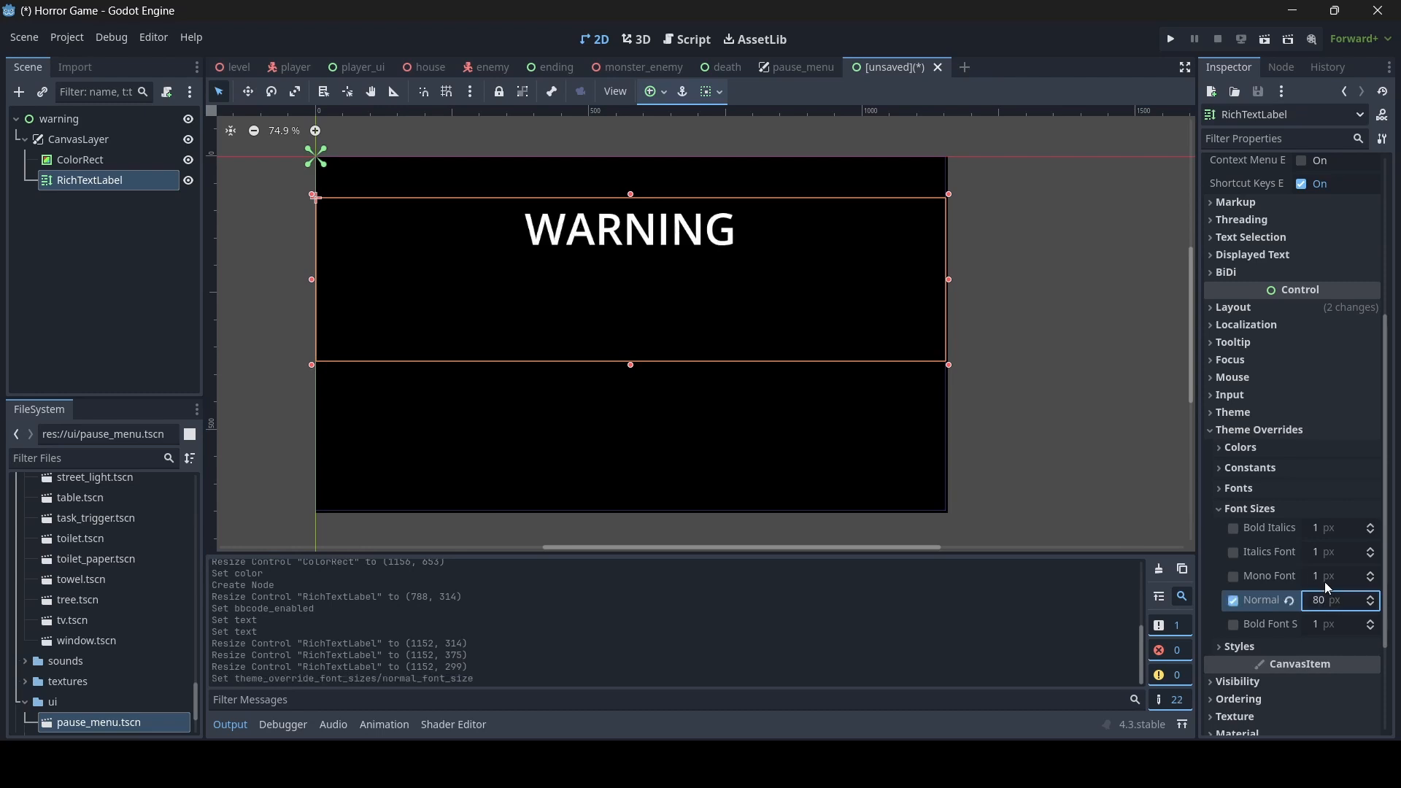
double_click(1320, 600)
type("100")
key("Return")
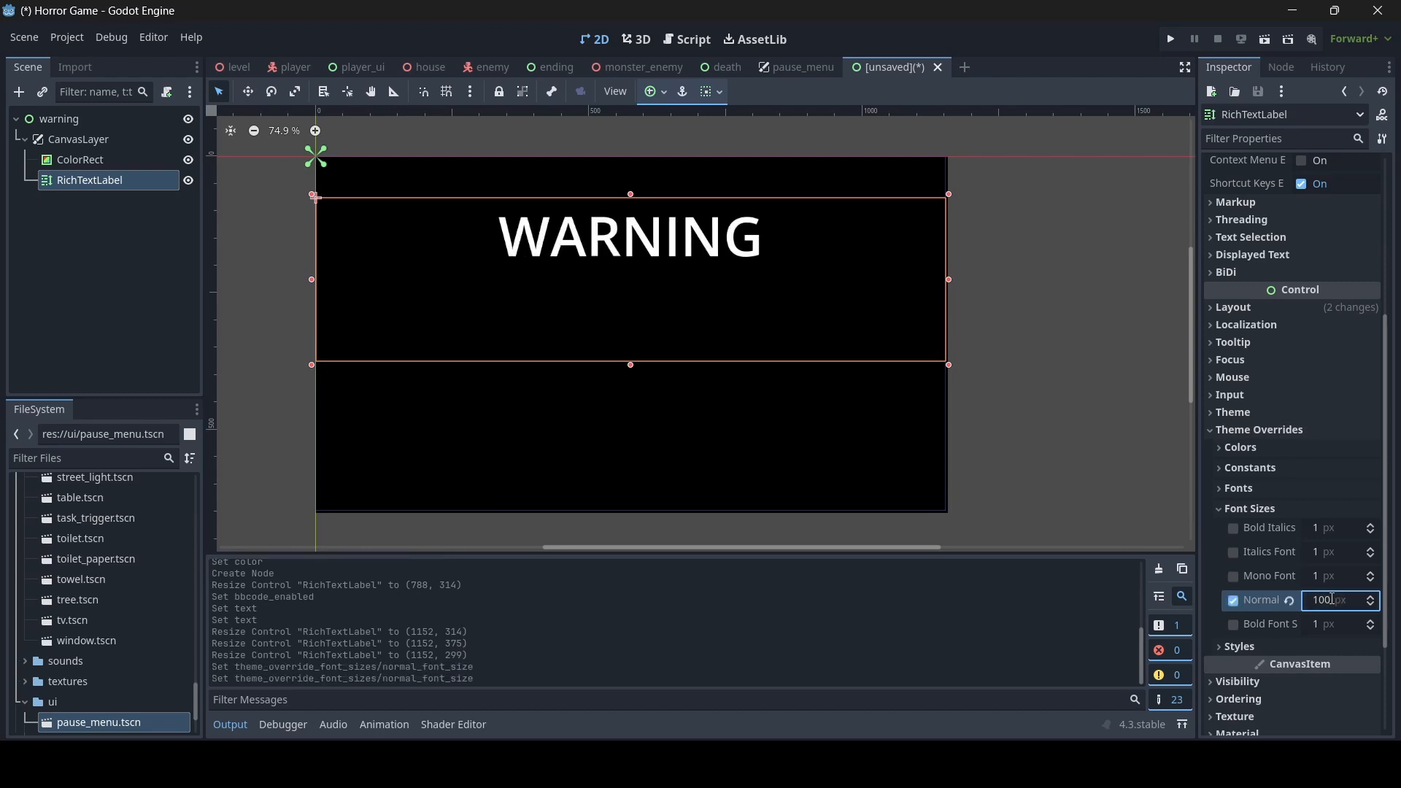
left_click_drag(630, 195, 630, 181)
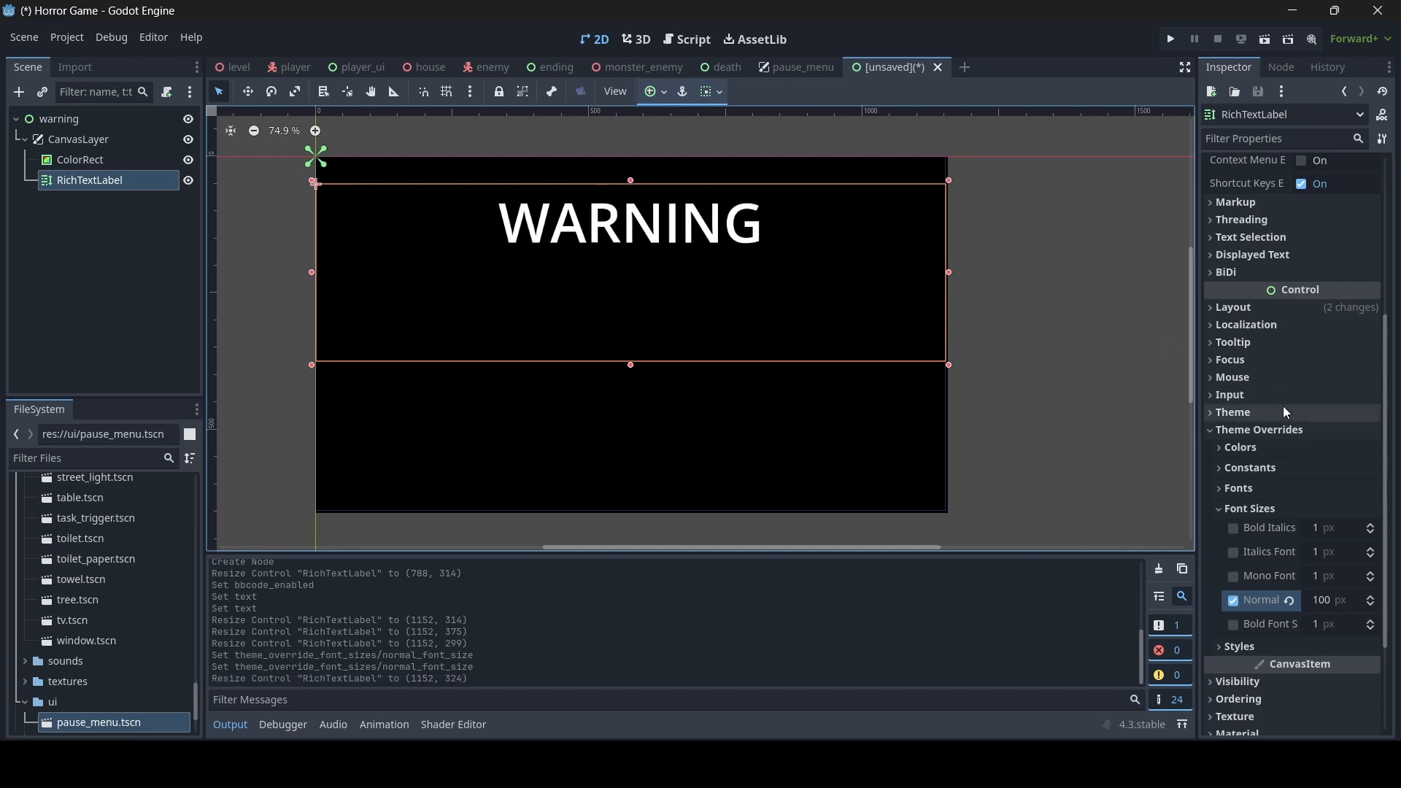
- Set the WARNING label's Modulate color to pure red by reducing blue and green to 0
scroll(1282, 406, "down", 5)
left_click(1259, 540)
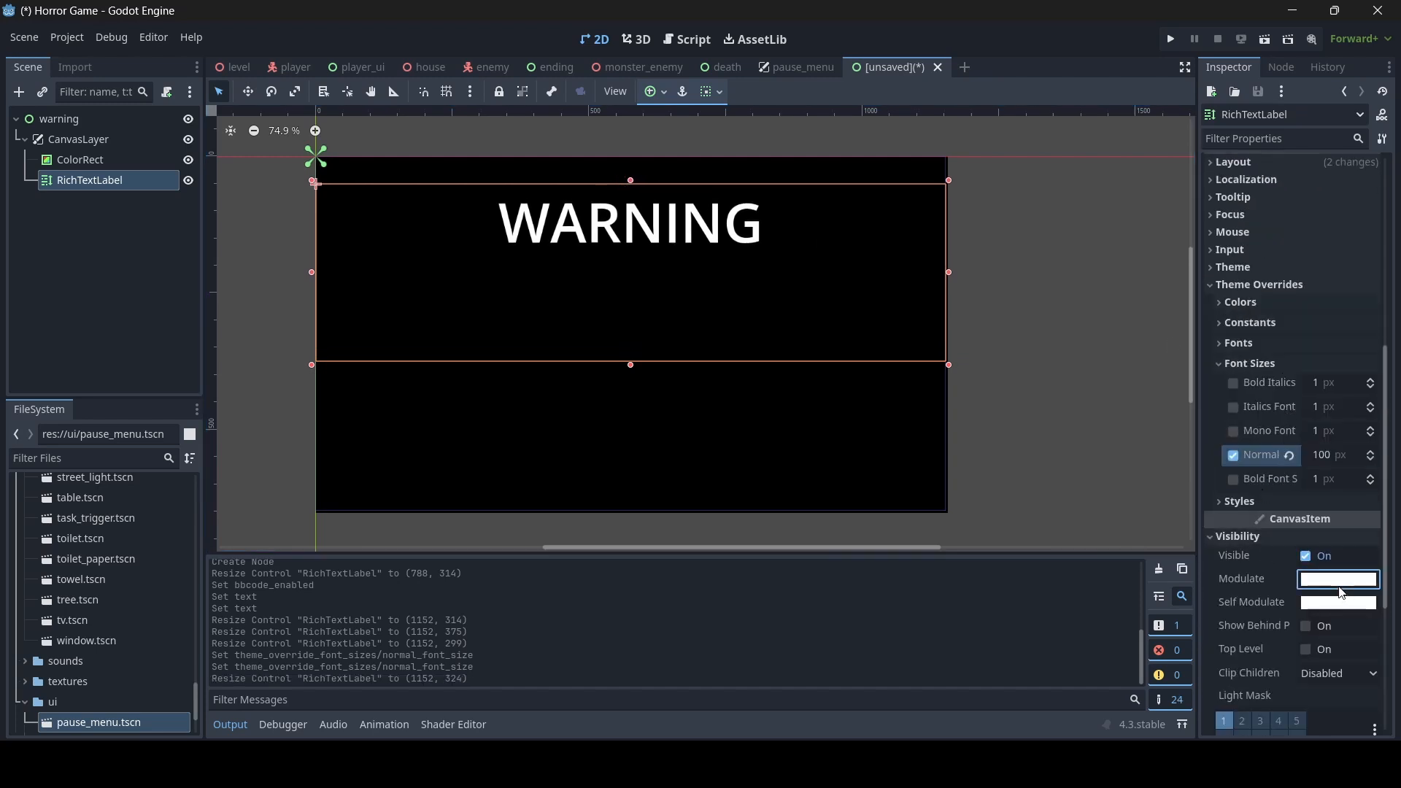
left_click(1339, 587)
left_click_drag(1232, 452, 1125, 453)
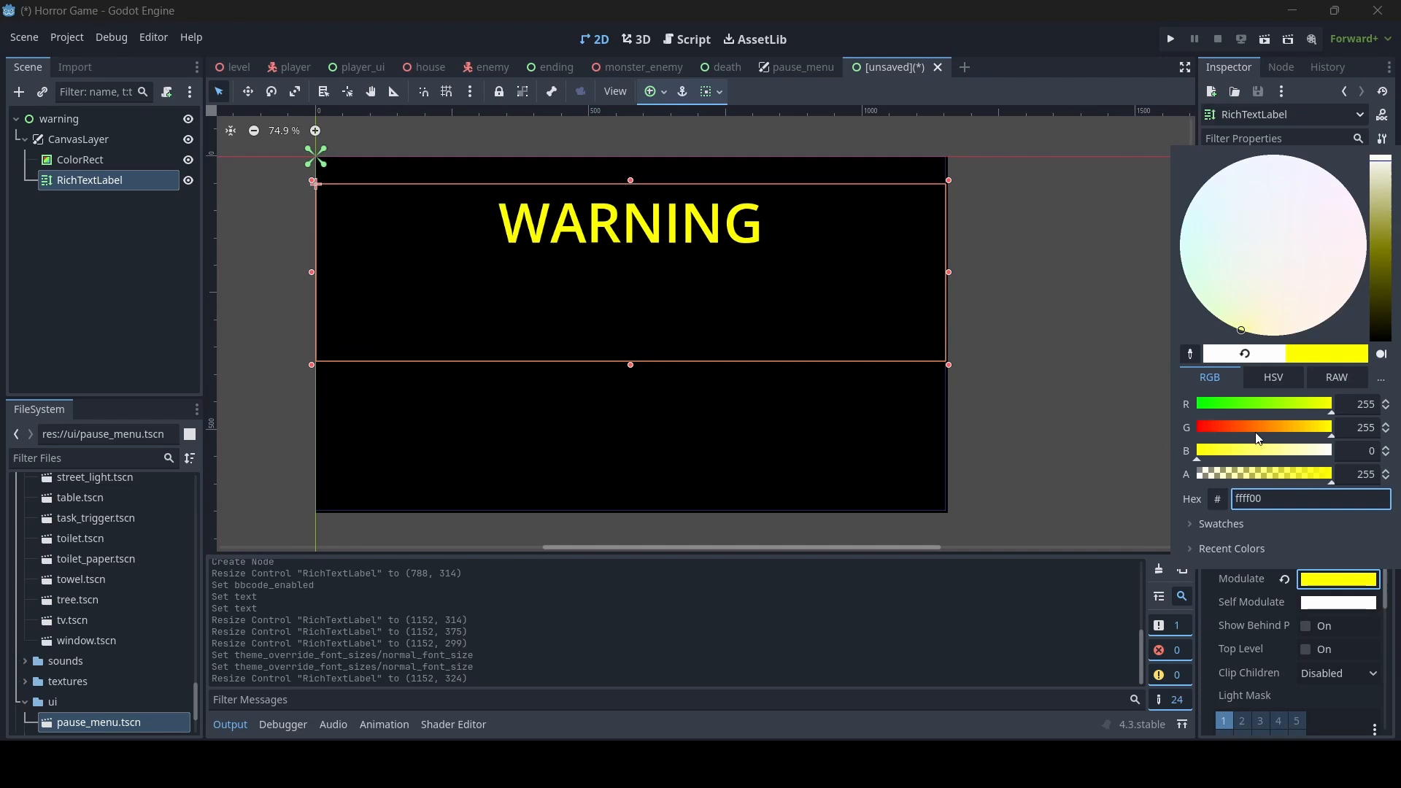
left_click_drag(1253, 429, 913, 397)
left_click(1098, 334)
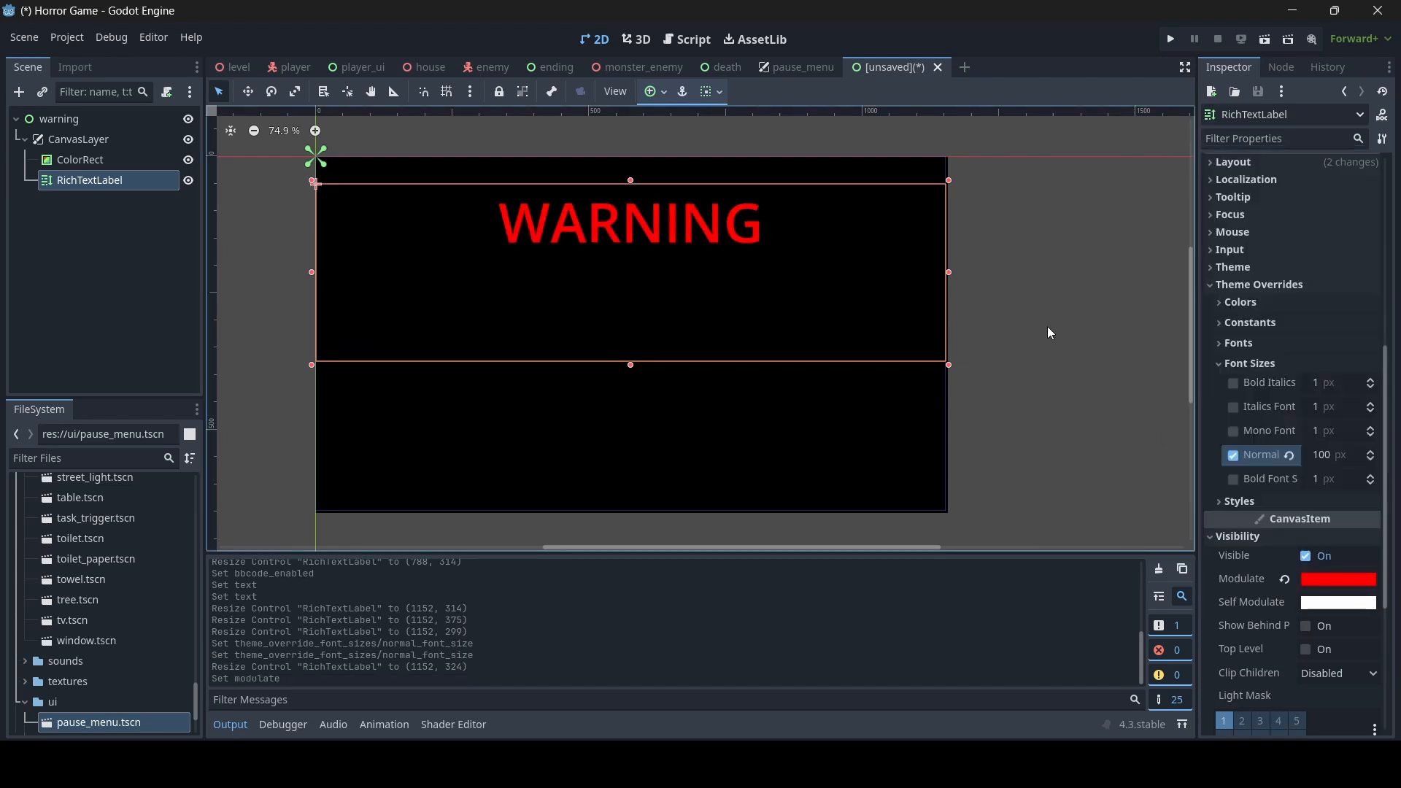
left_click(1048, 326)
- Duplicate the WARNING label and resize the copy to about 1152 by 301, starting just below the original heading
left_click(120, 178)
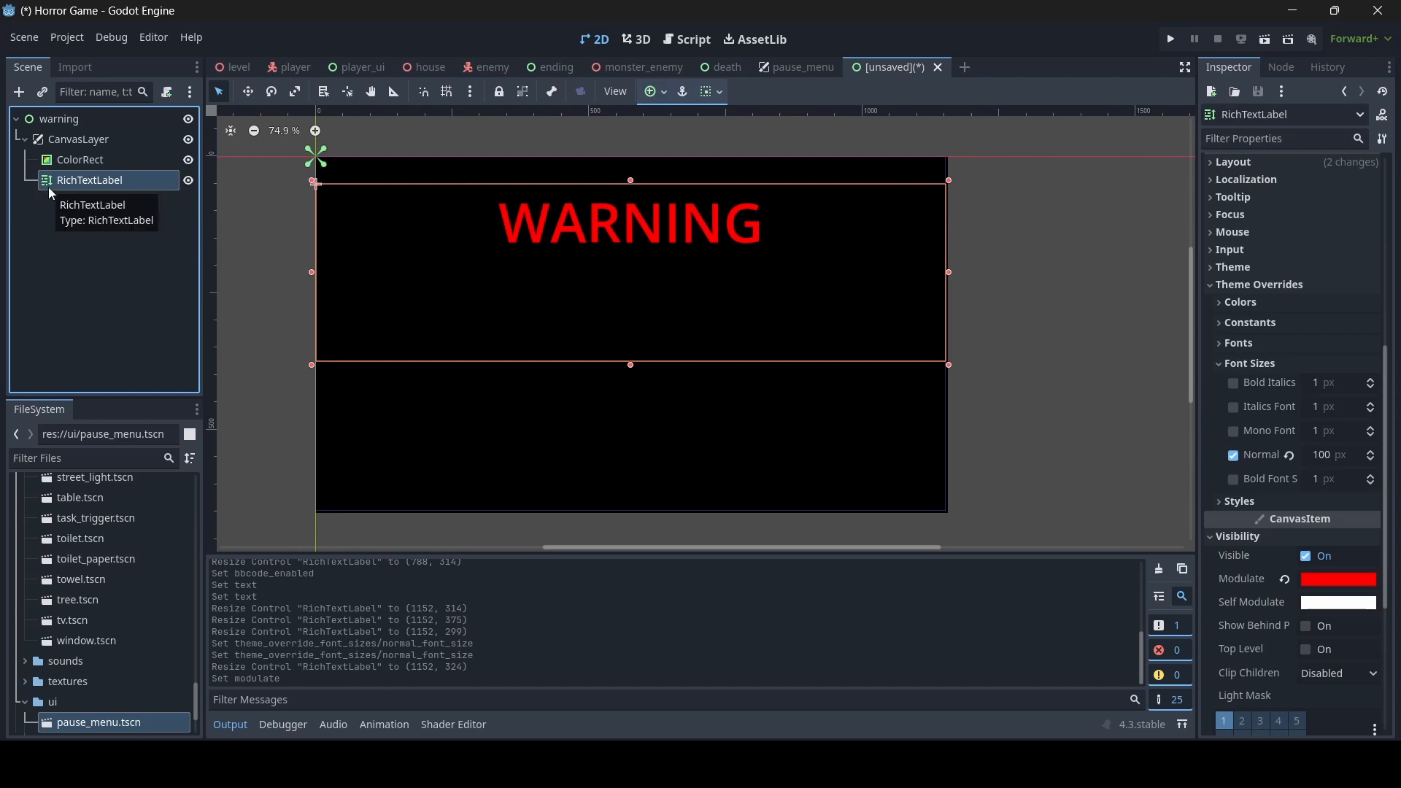
key("ctrl+d")
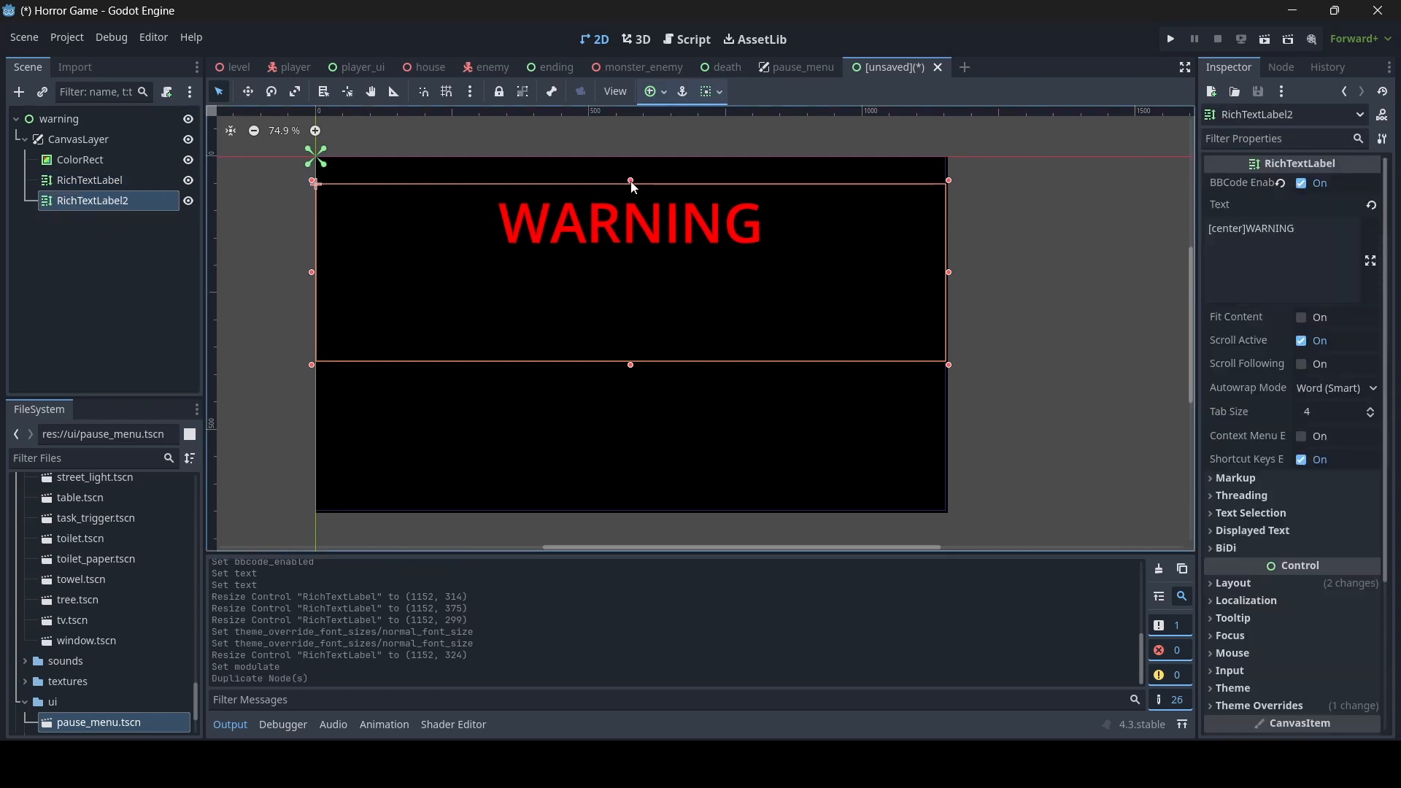
left_click_drag(631, 181, 631, 252)
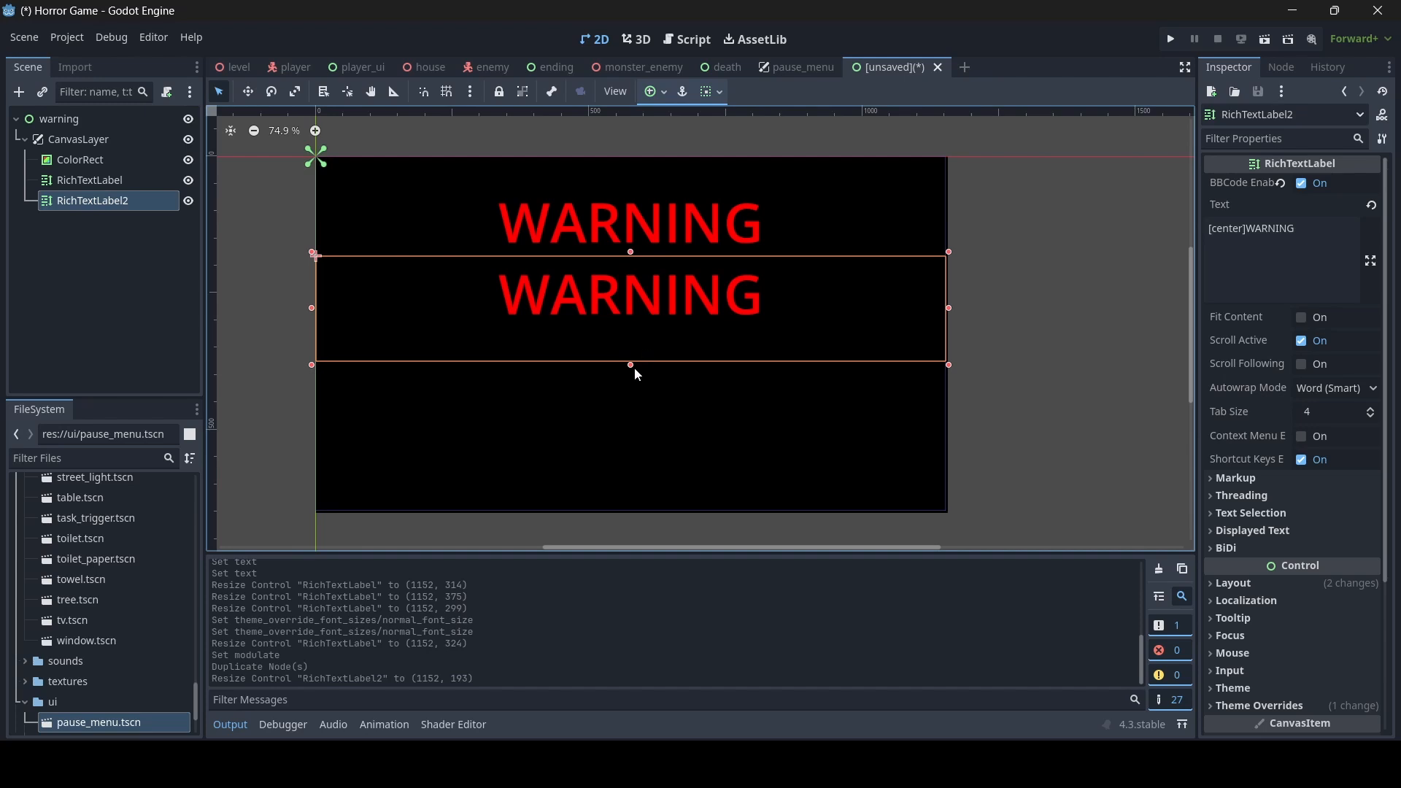
left_click_drag(632, 366, 632, 467)
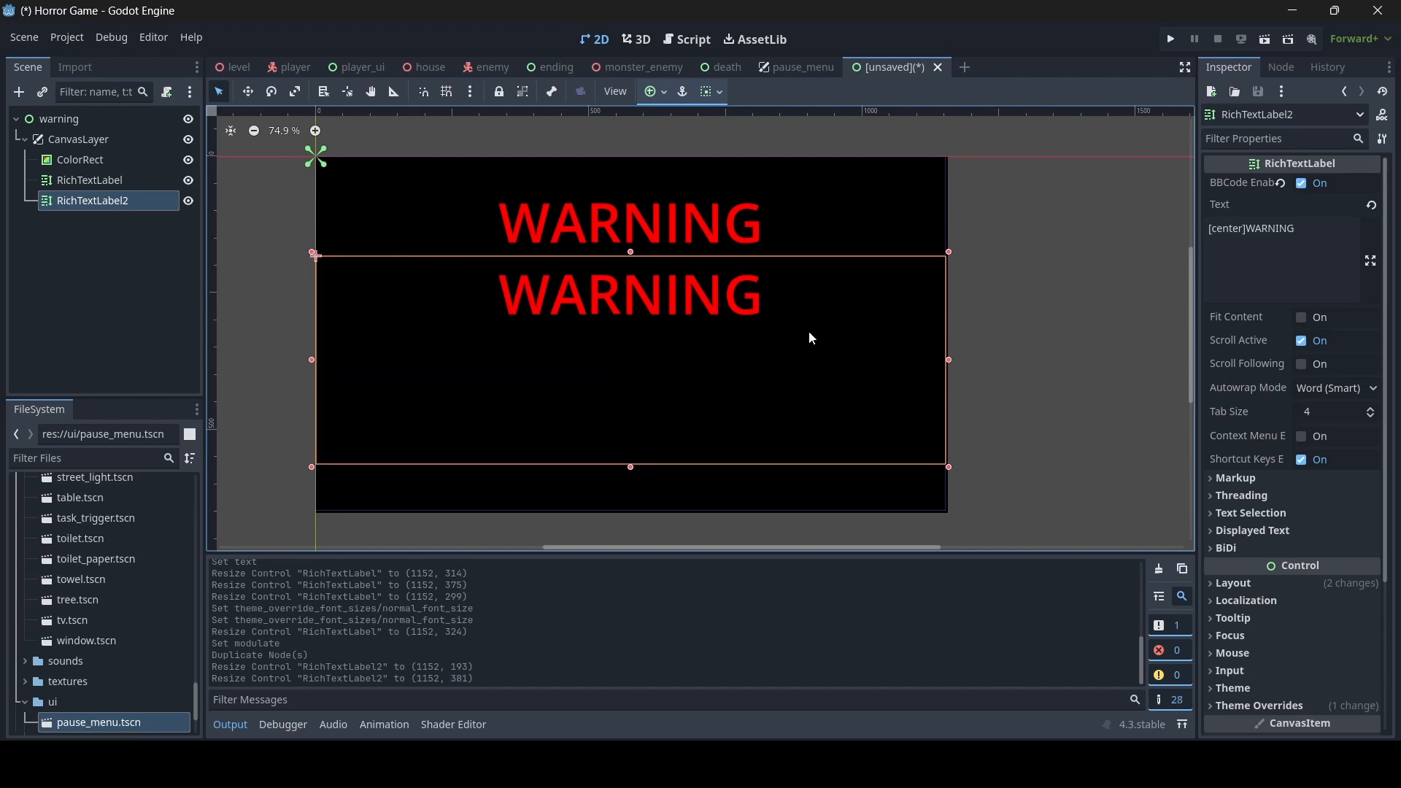
- Override the second label's normal font size with 40 px and reset its Modulate color to the default white
scroll(1295, 548, "down", 3)
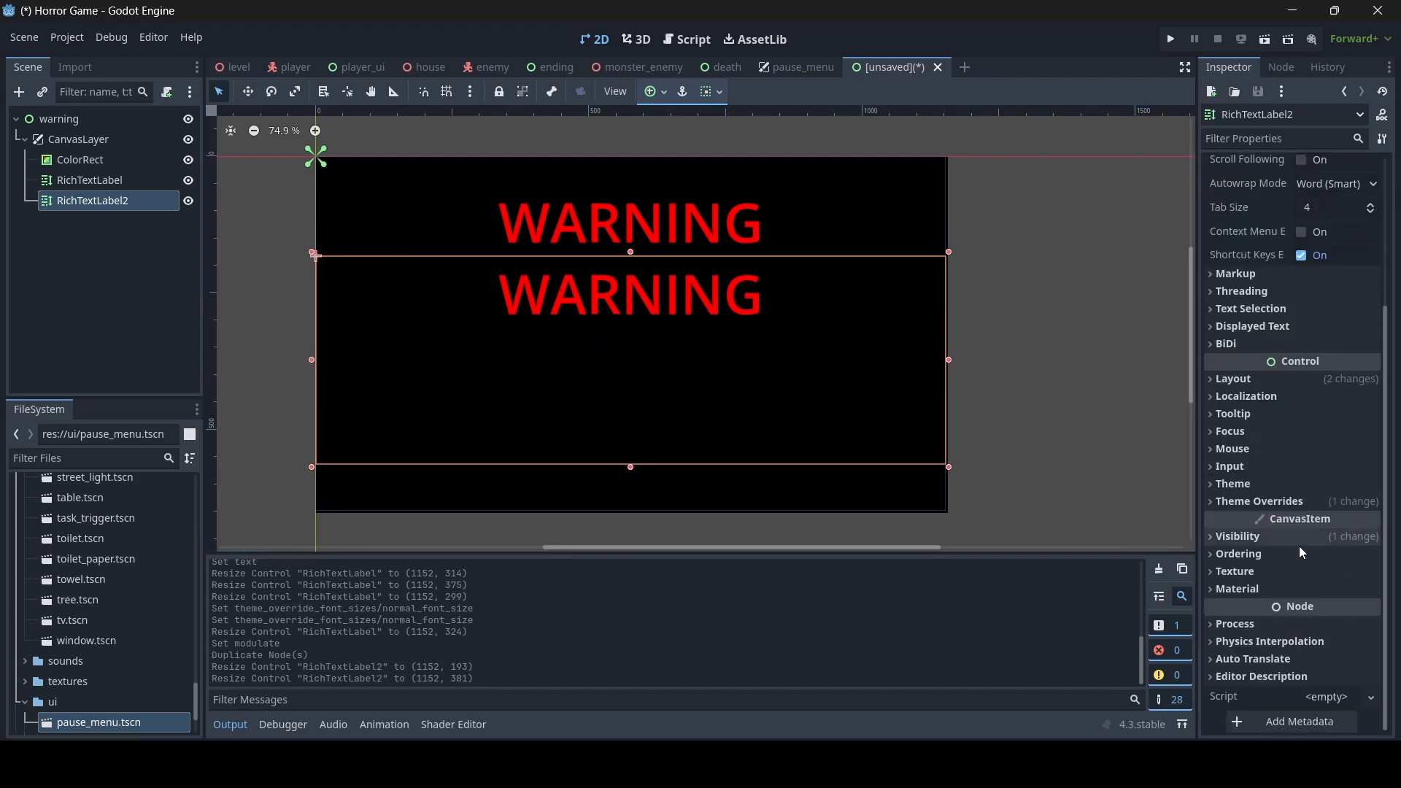
left_click(1290, 501)
left_click(1279, 583)
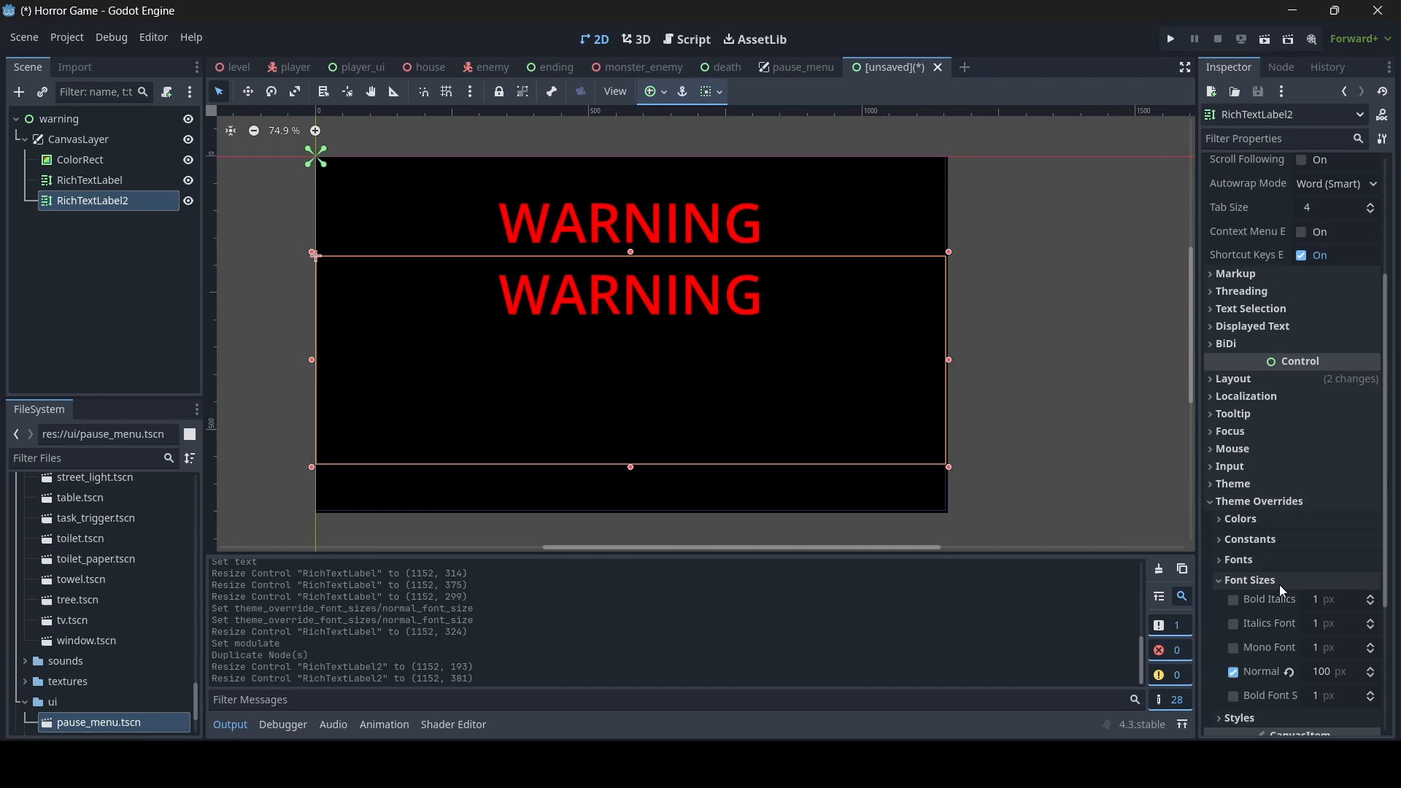
left_click(1338, 672)
type("40")
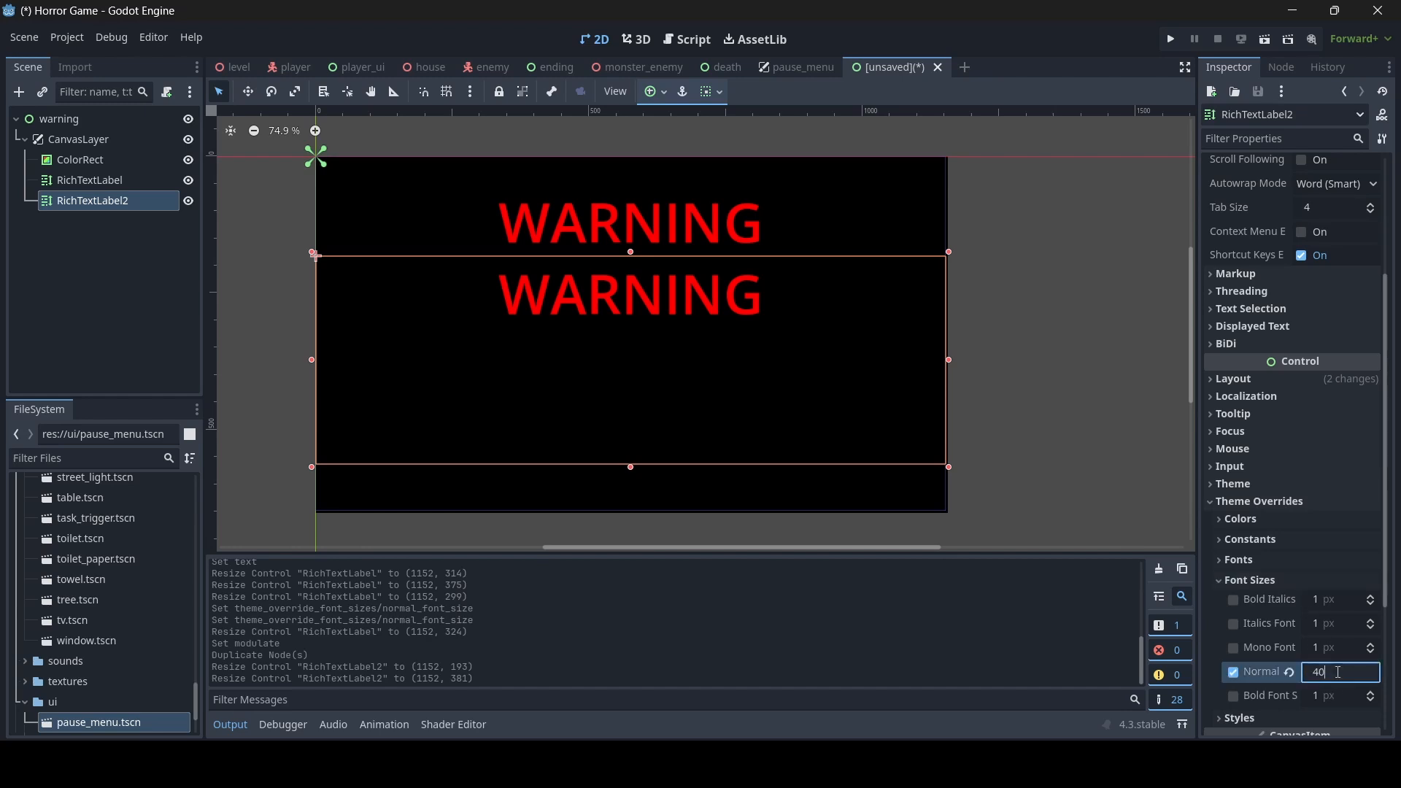
key("Return")
scroll(1374, 565, "down", 3)
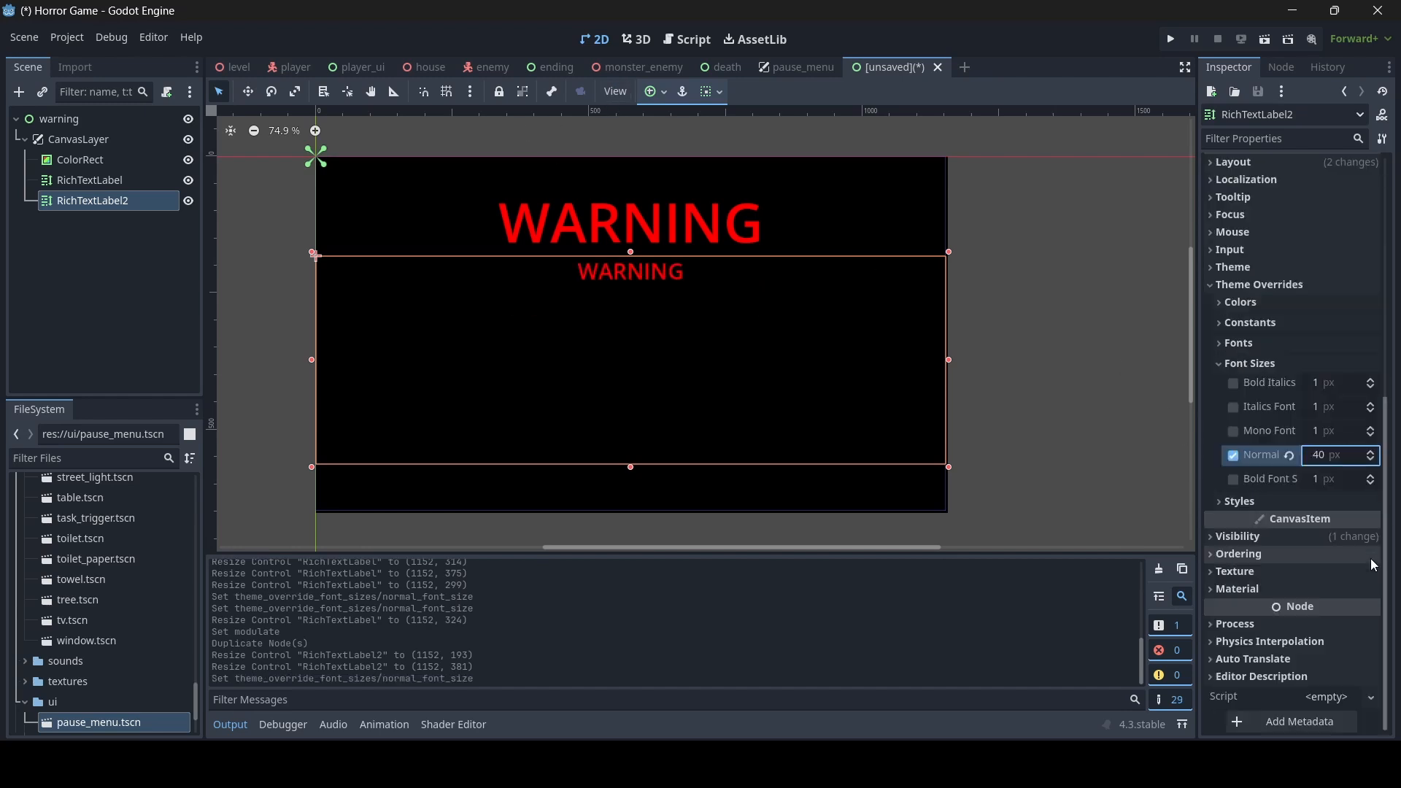
left_click(1272, 556)
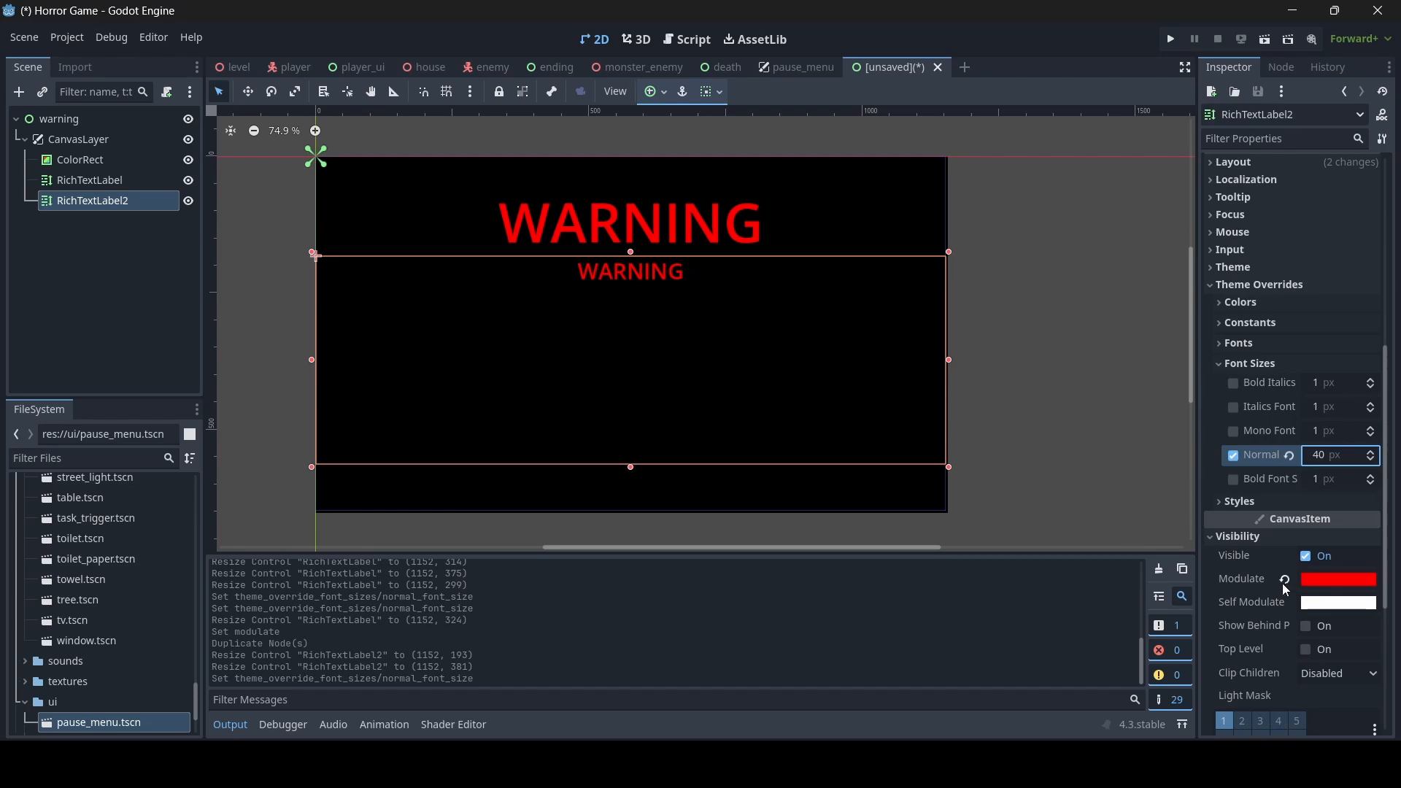
left_click(1286, 580)
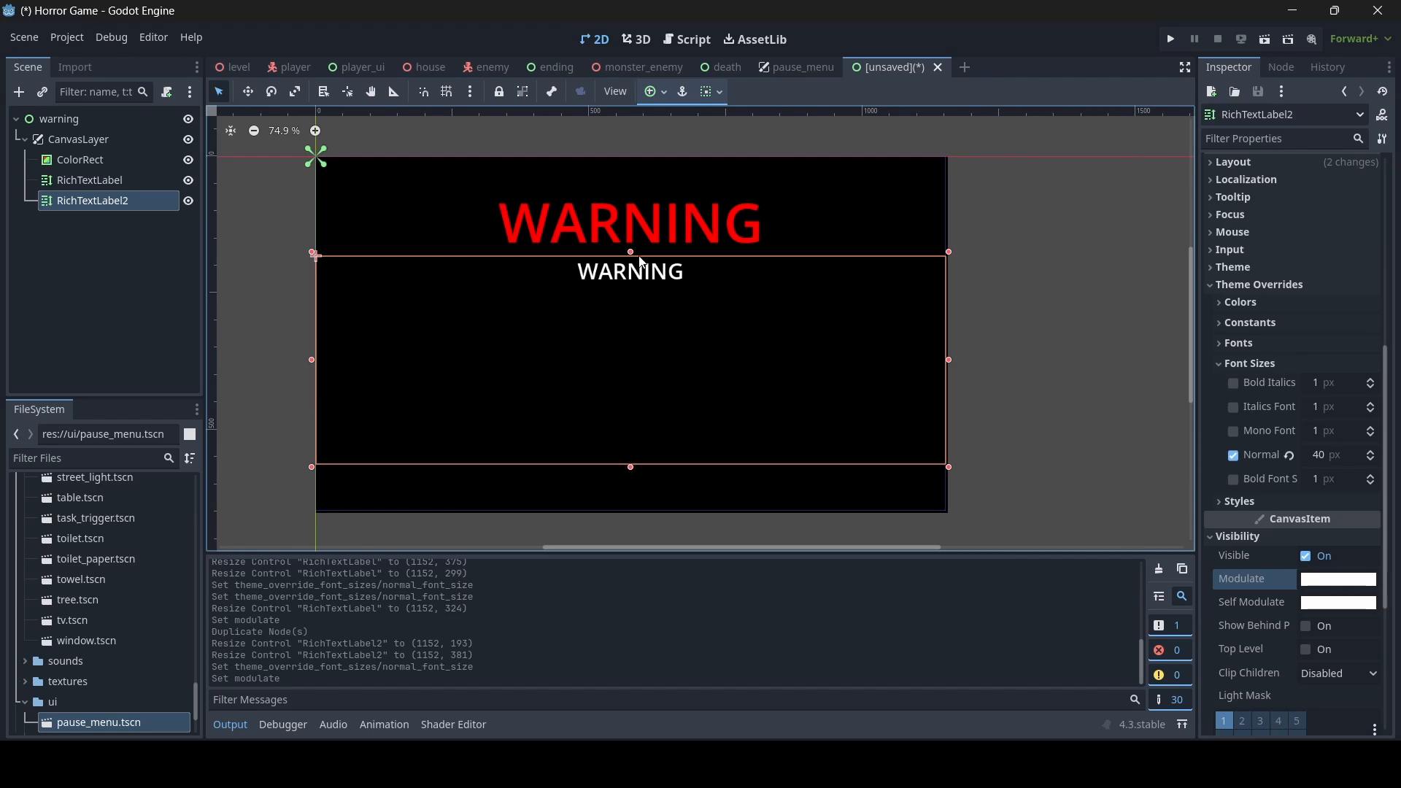
- Replace WARNING in the second label with "This is a horror game. If you have any health conditions that may affect you in anyway, consider not playing."
scroll(1336, 379, "up", 5)
left_click(1305, 227)
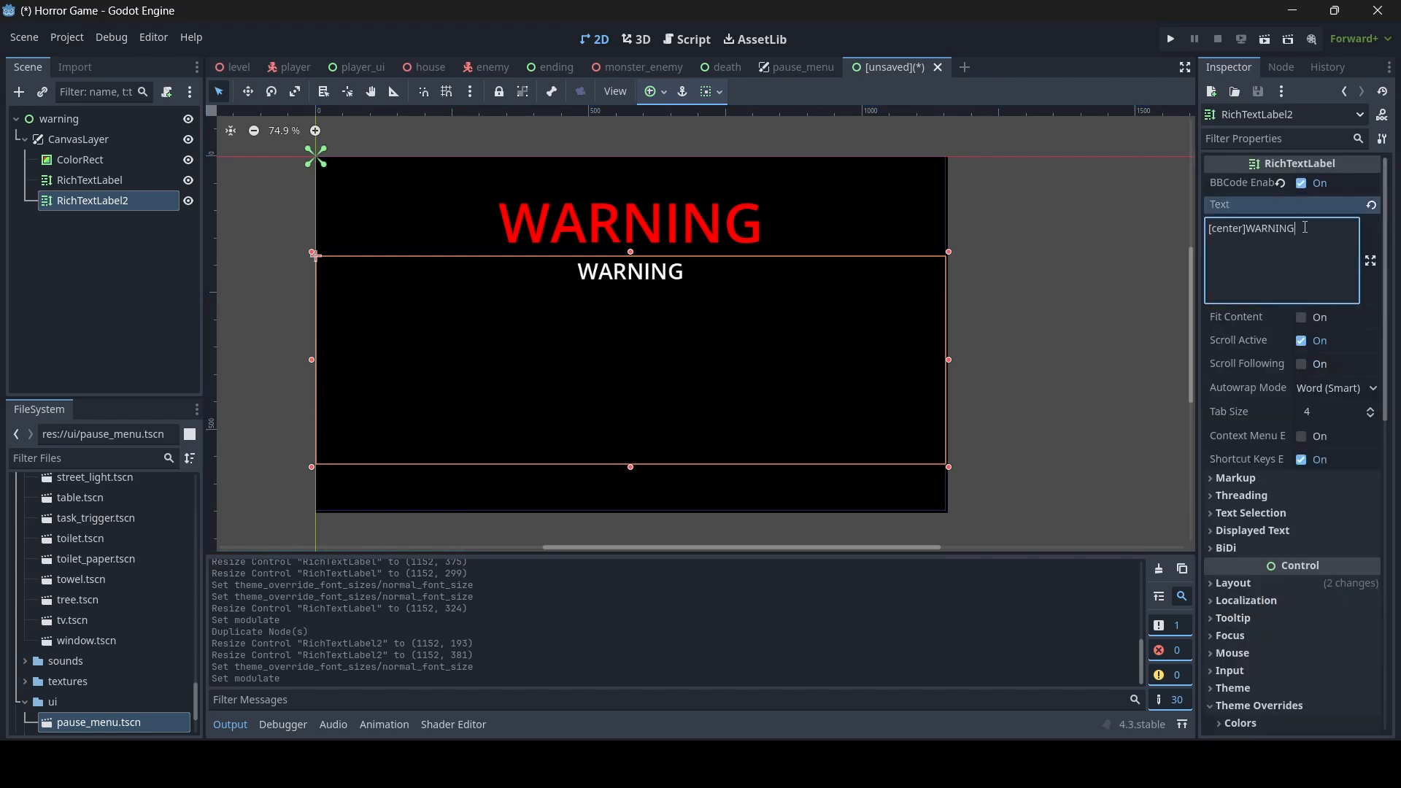
left_click_drag(1305, 227, 1251, 231)
type("Th")
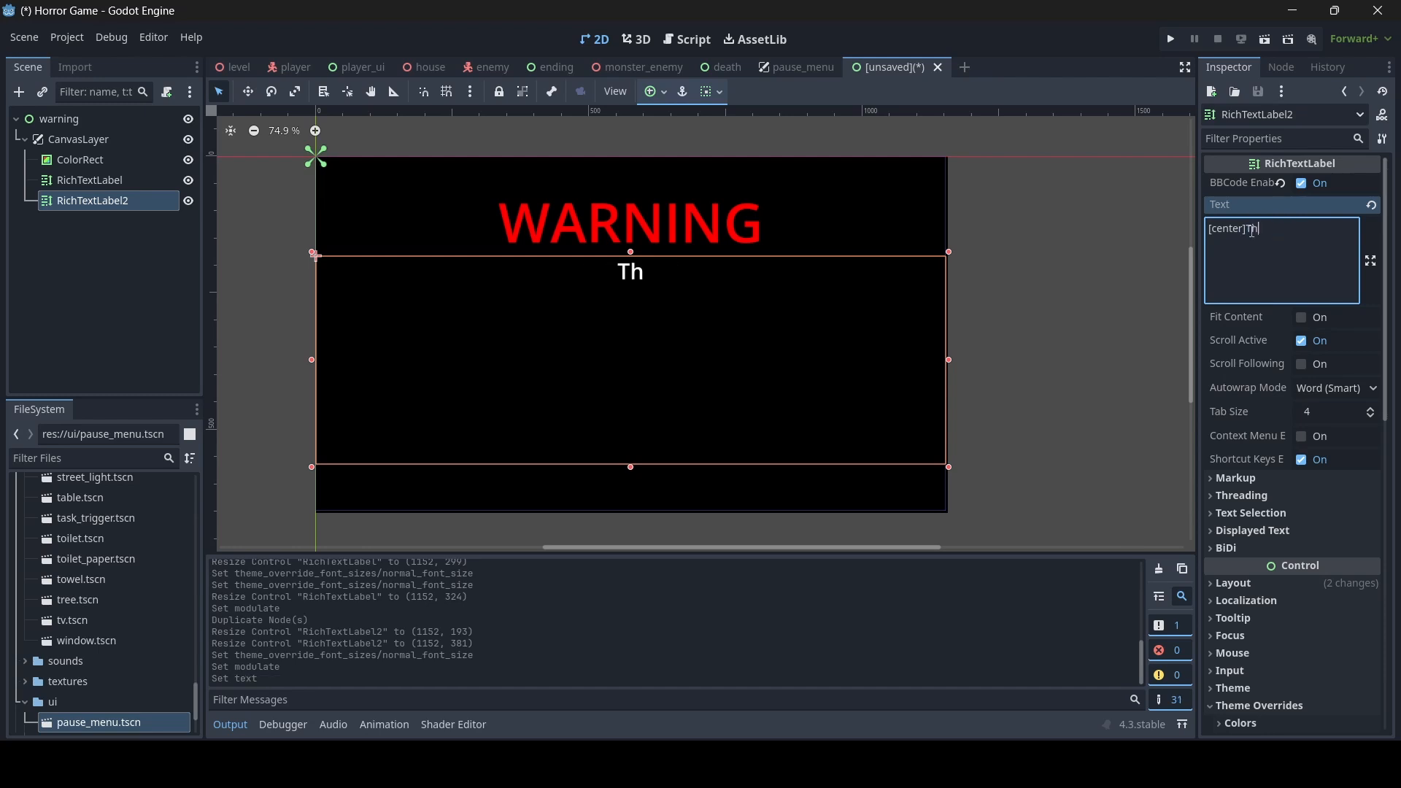
type("is is a horror game. ")
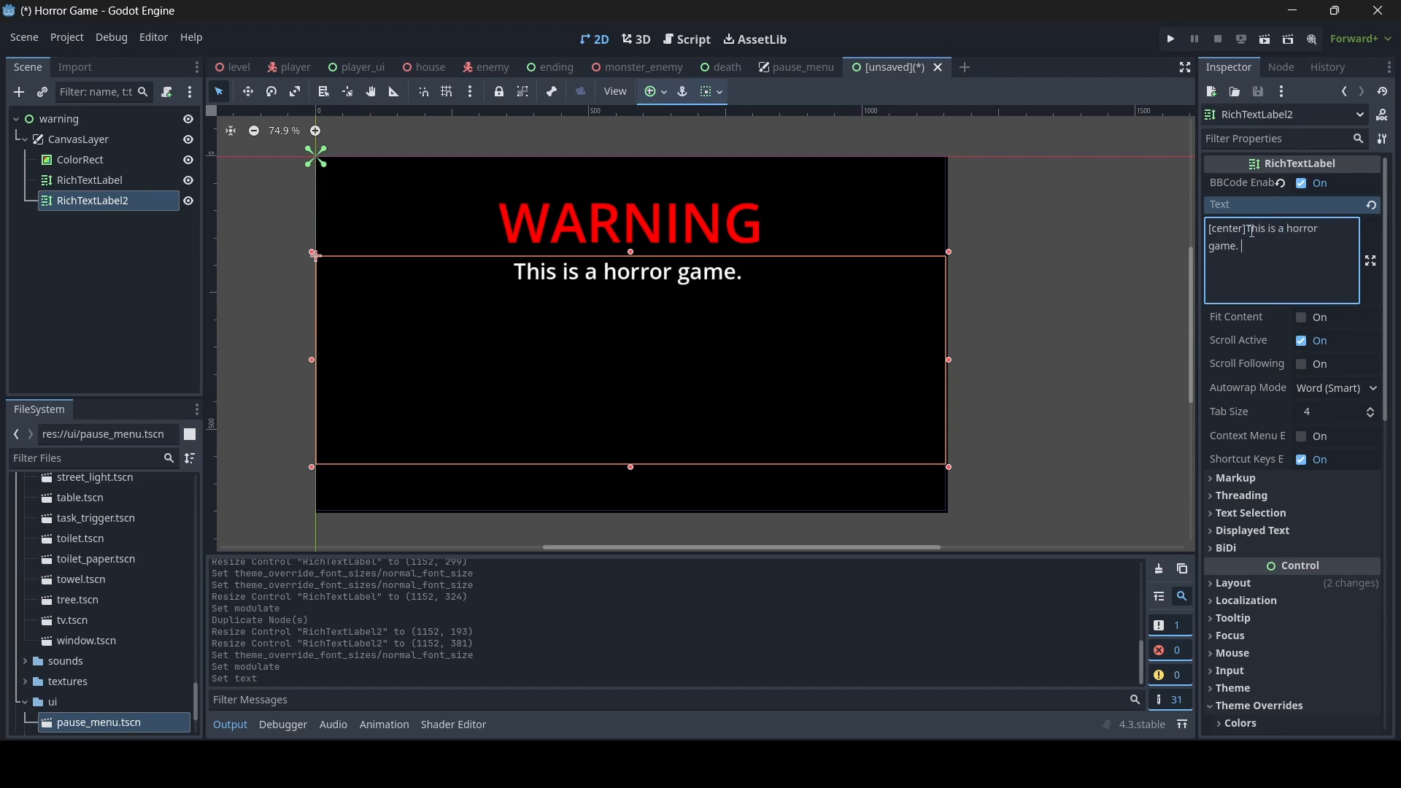
type("If you ")
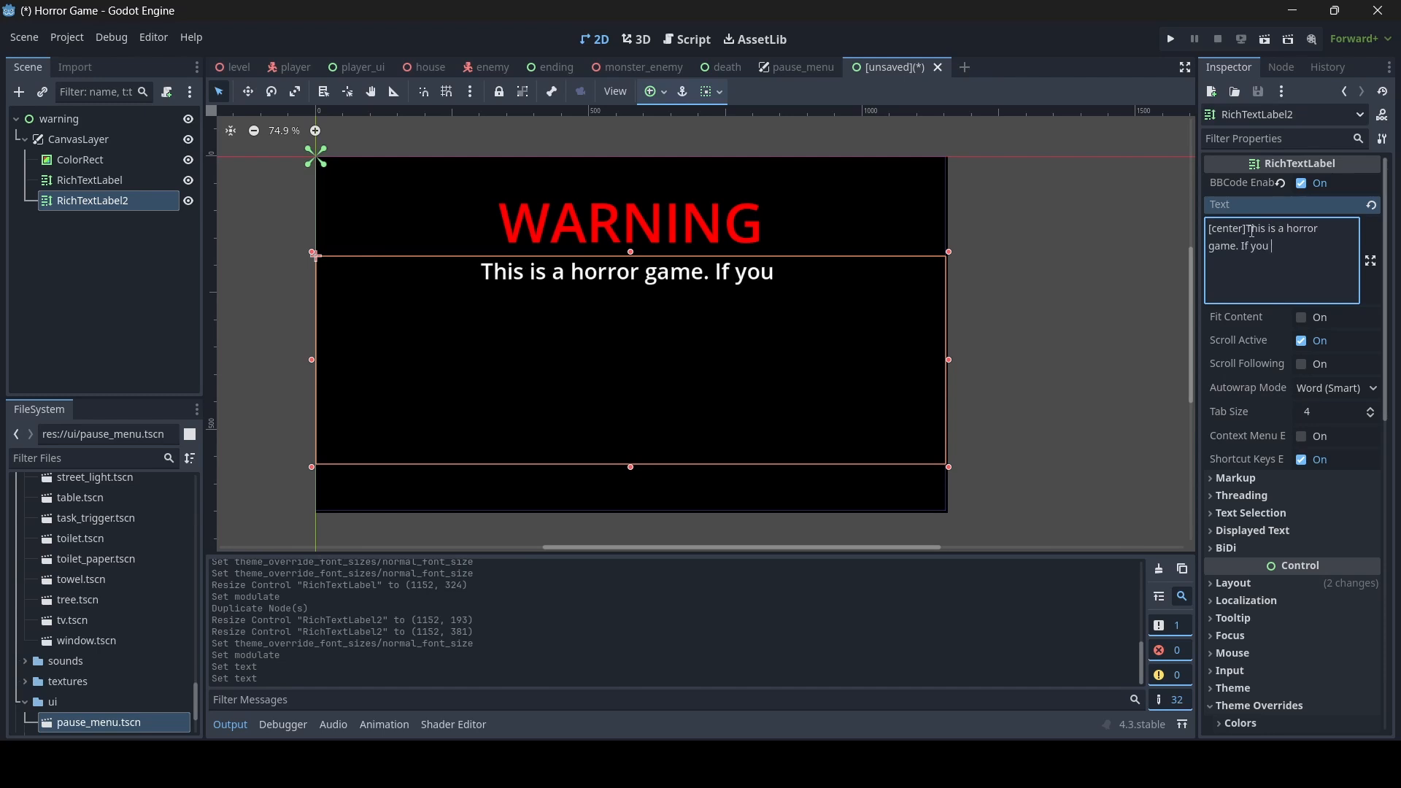
type("have any hea")
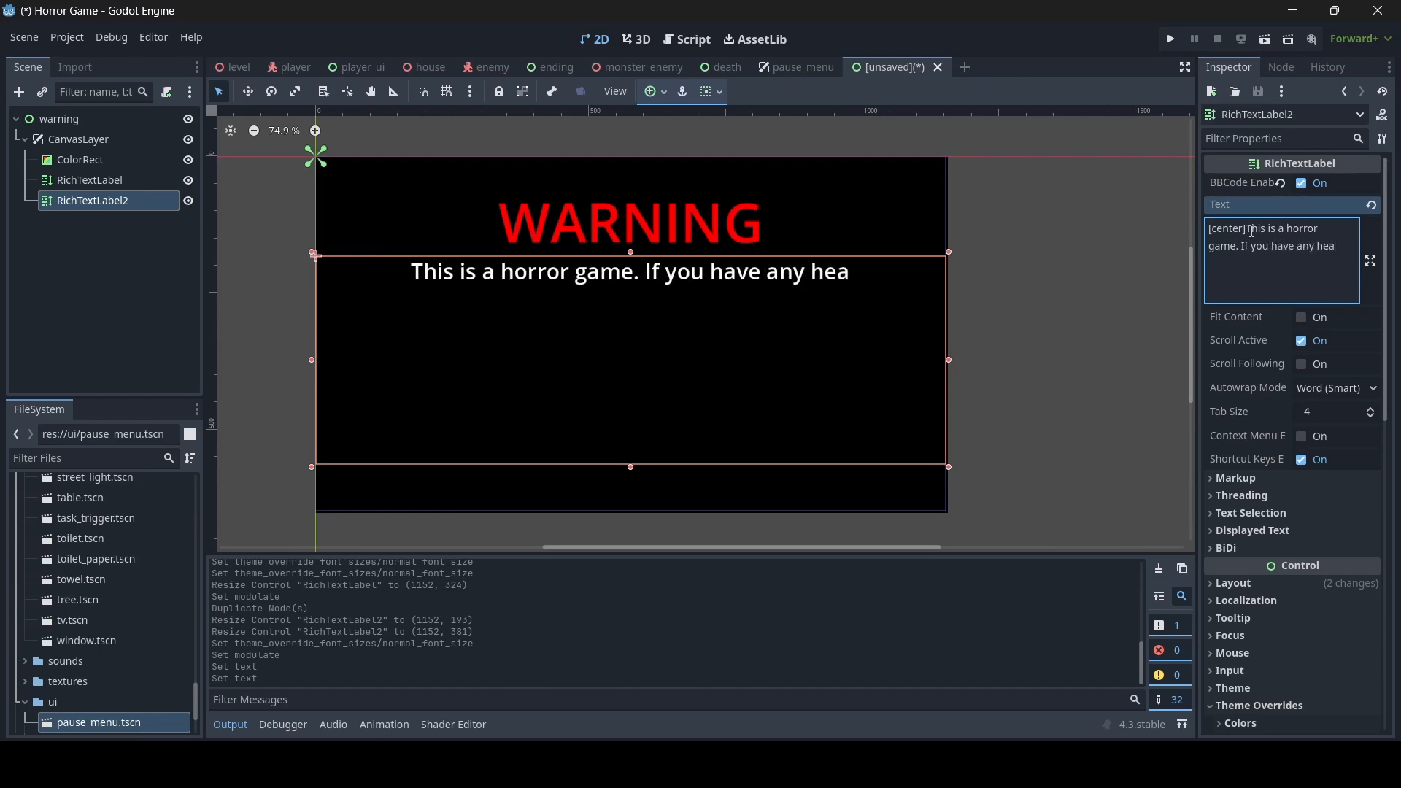
type("lth conditions")
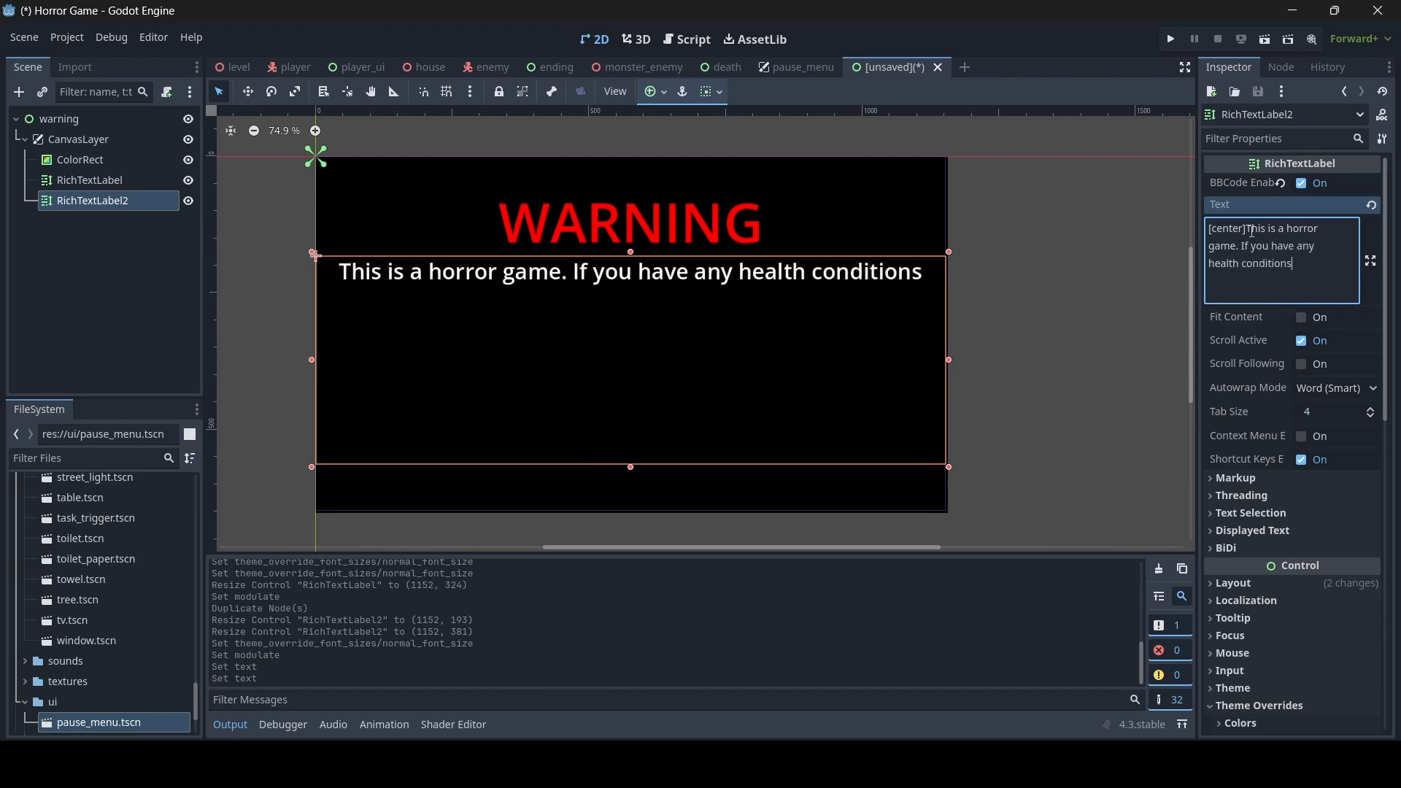
type(" that may ")
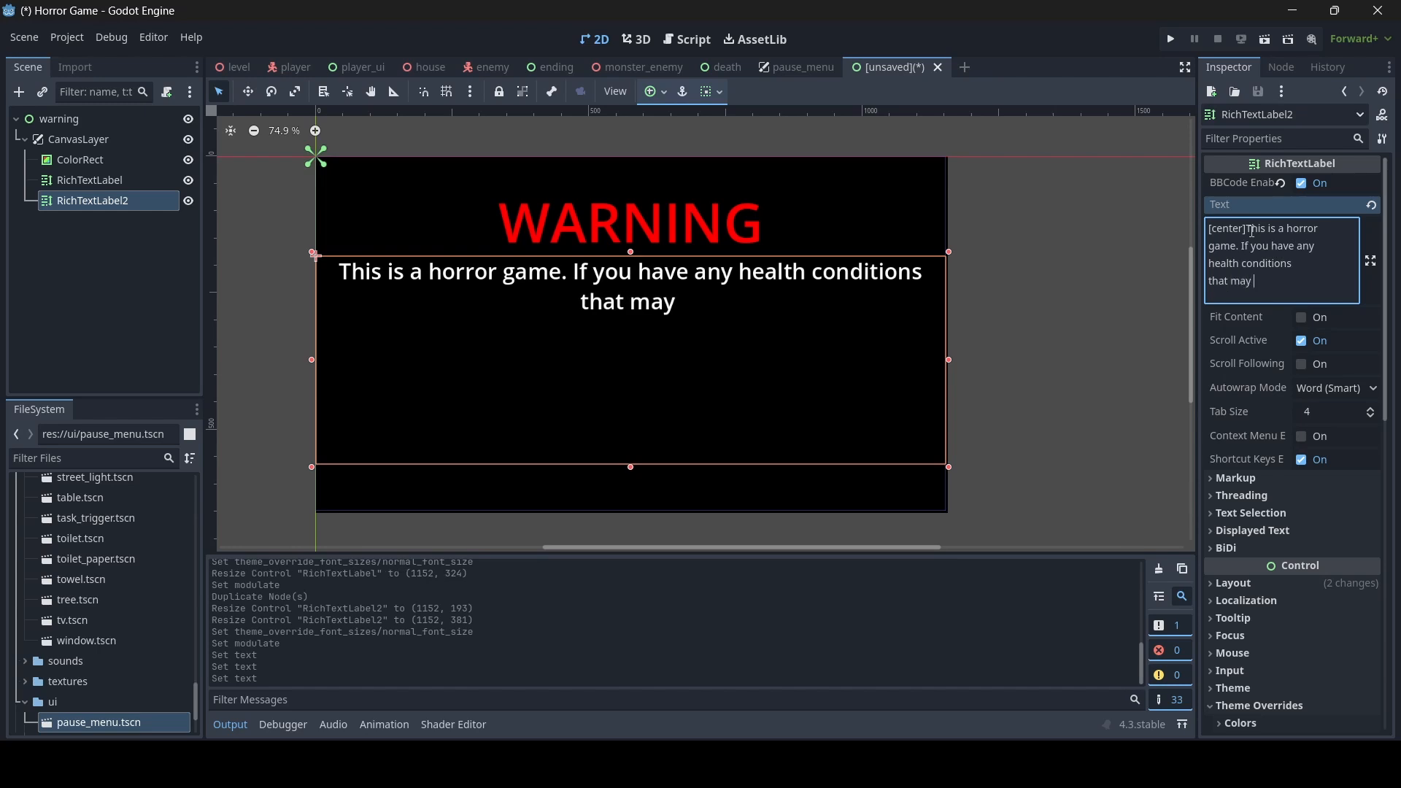
type("affect you i")
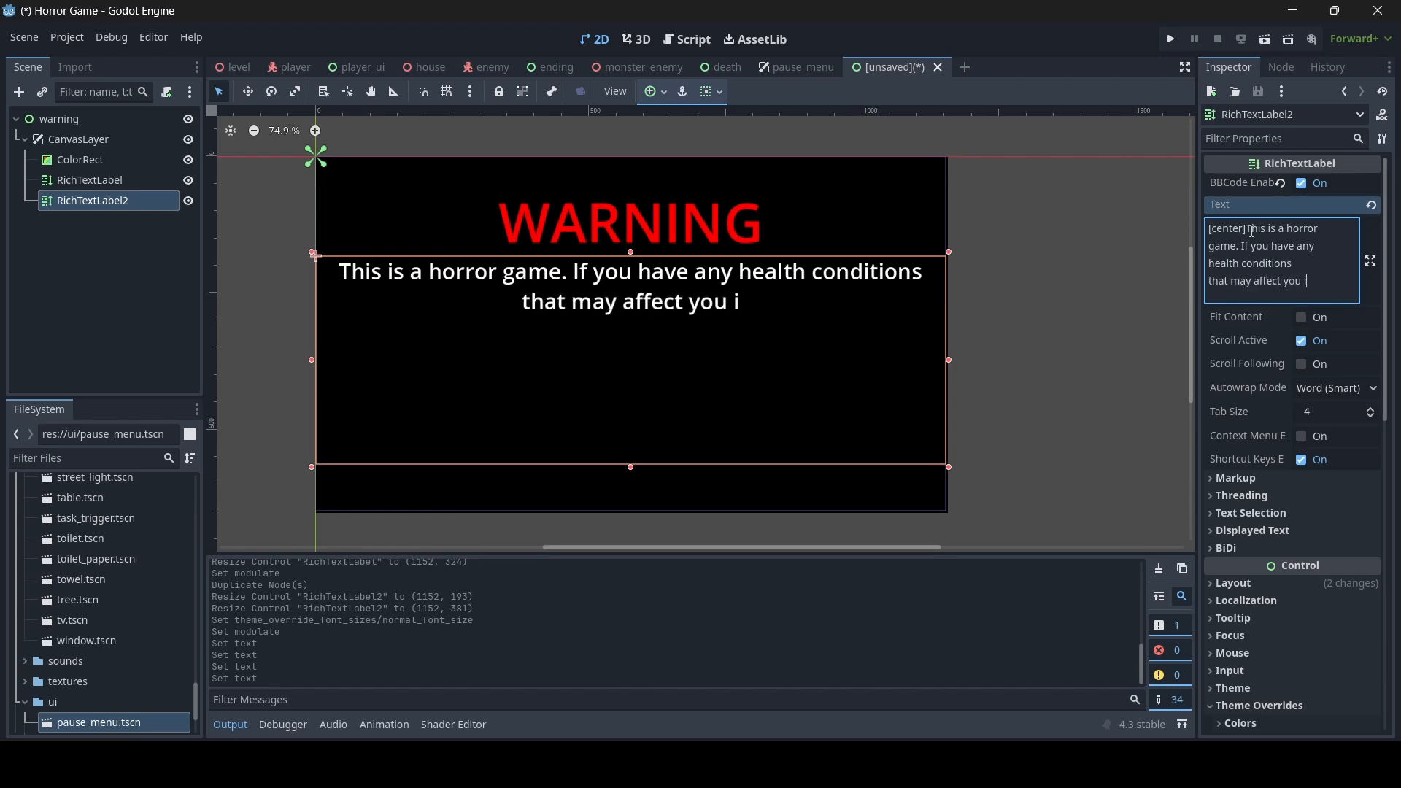
type("n anyway")
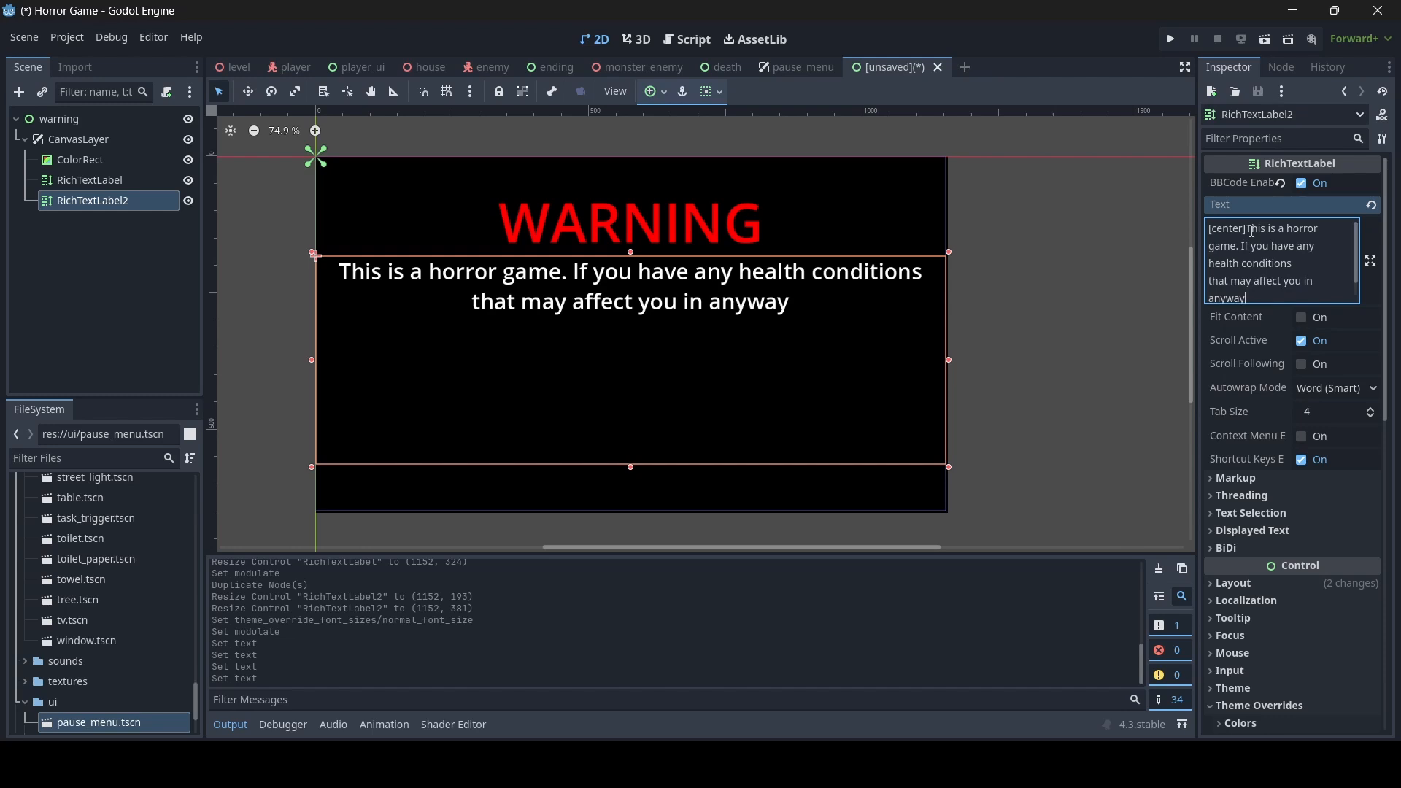
key("BackSpace")
key("BackSpace")
type("ay")
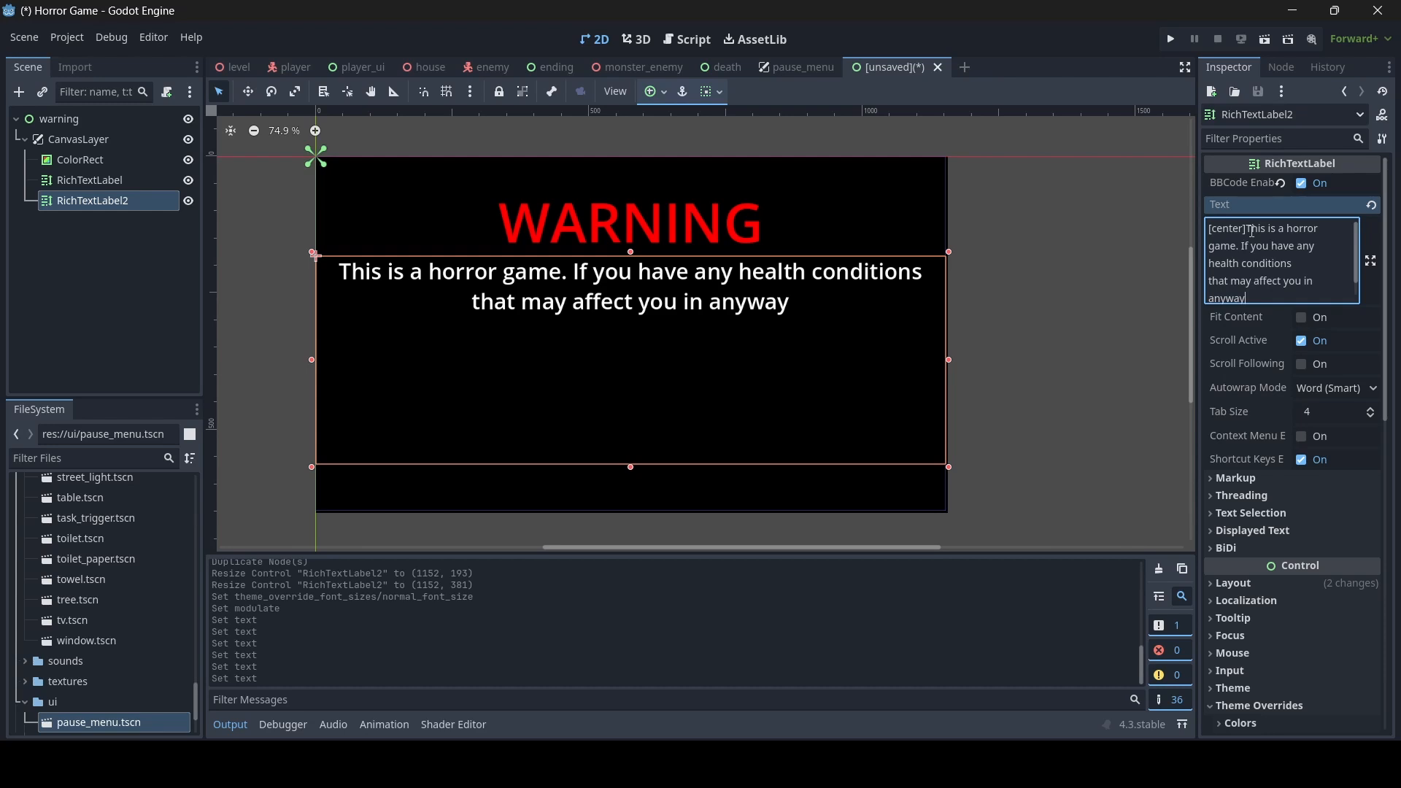
type(", consi")
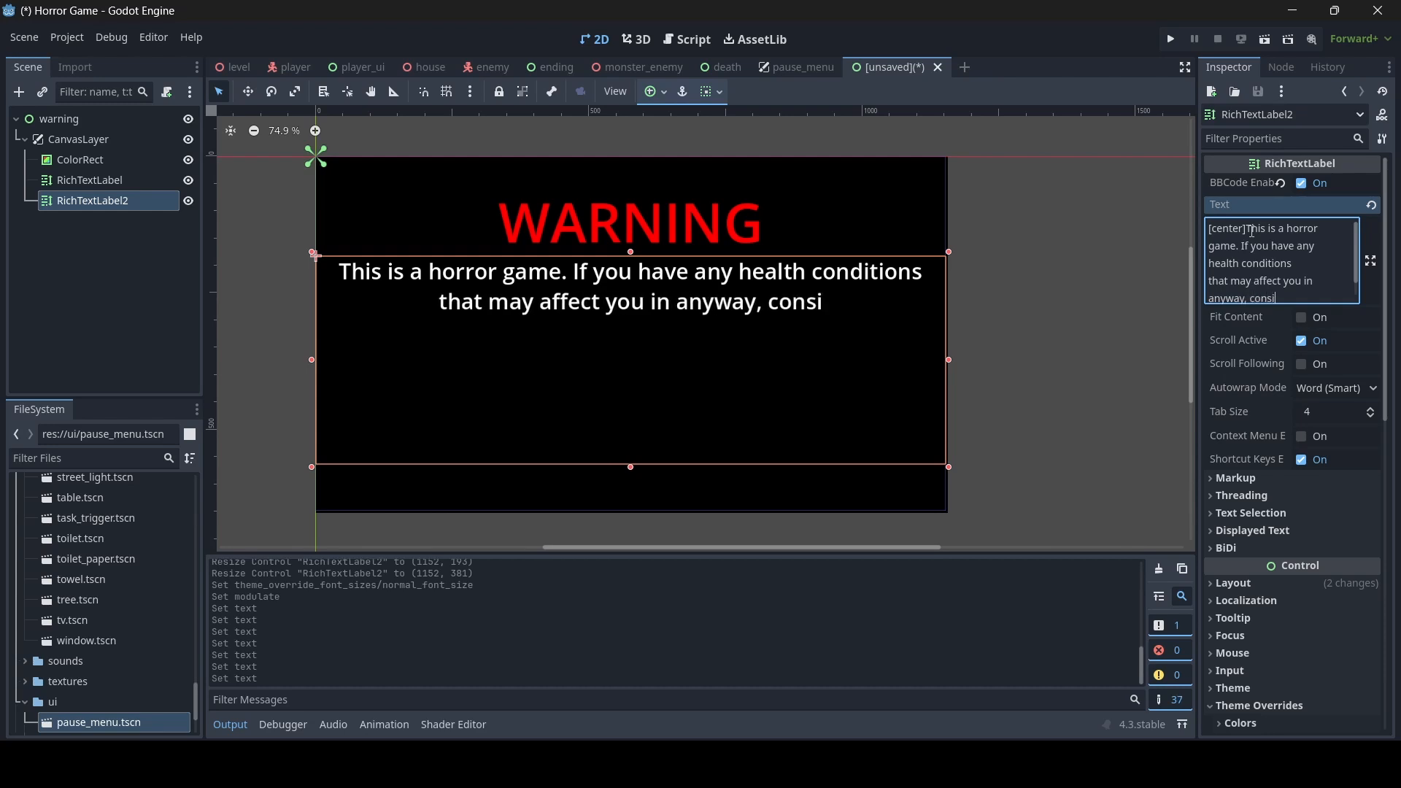
type("der not playing.")
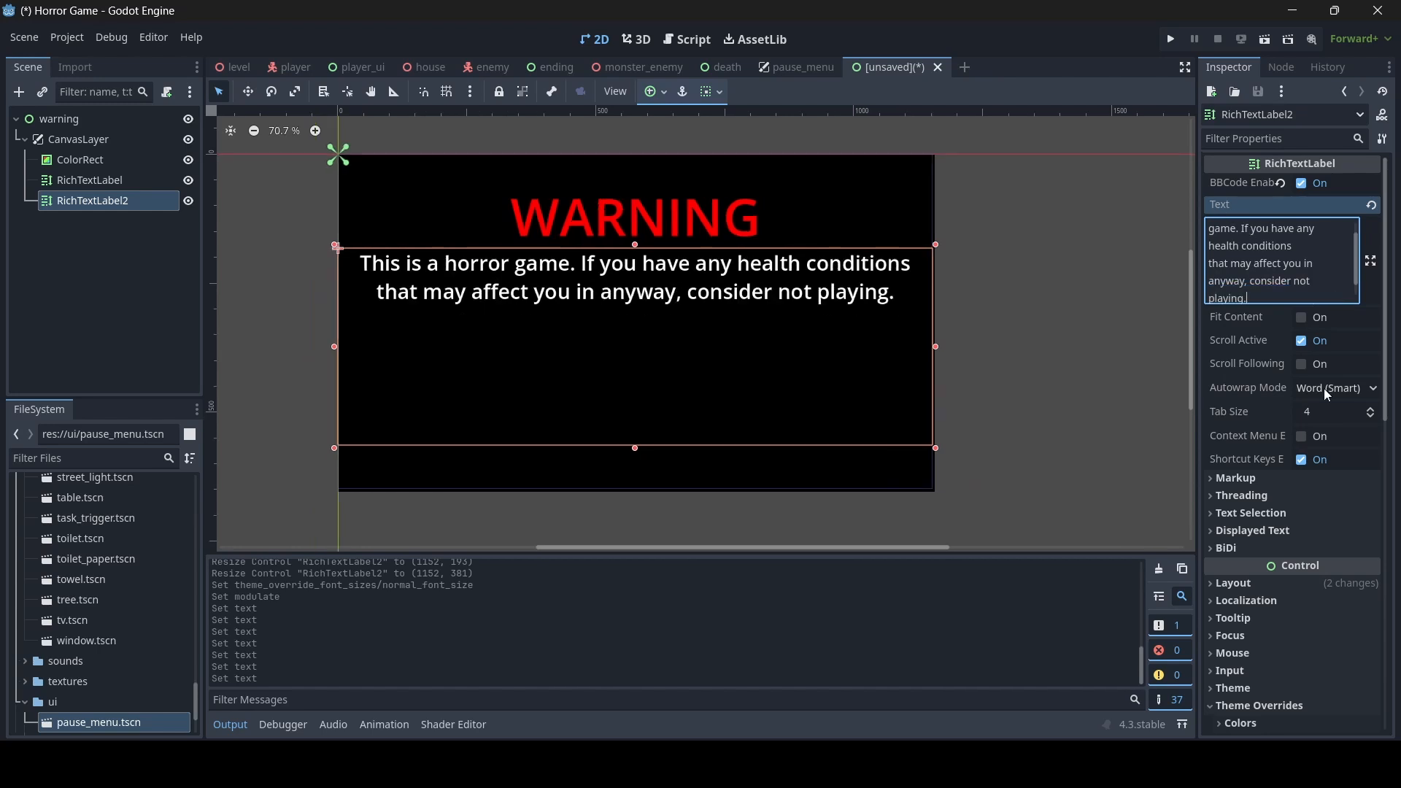
- Set the normal font size override of the second label to 35 px
scroll(1284, 365, "down", 5)
left_click(1329, 516)
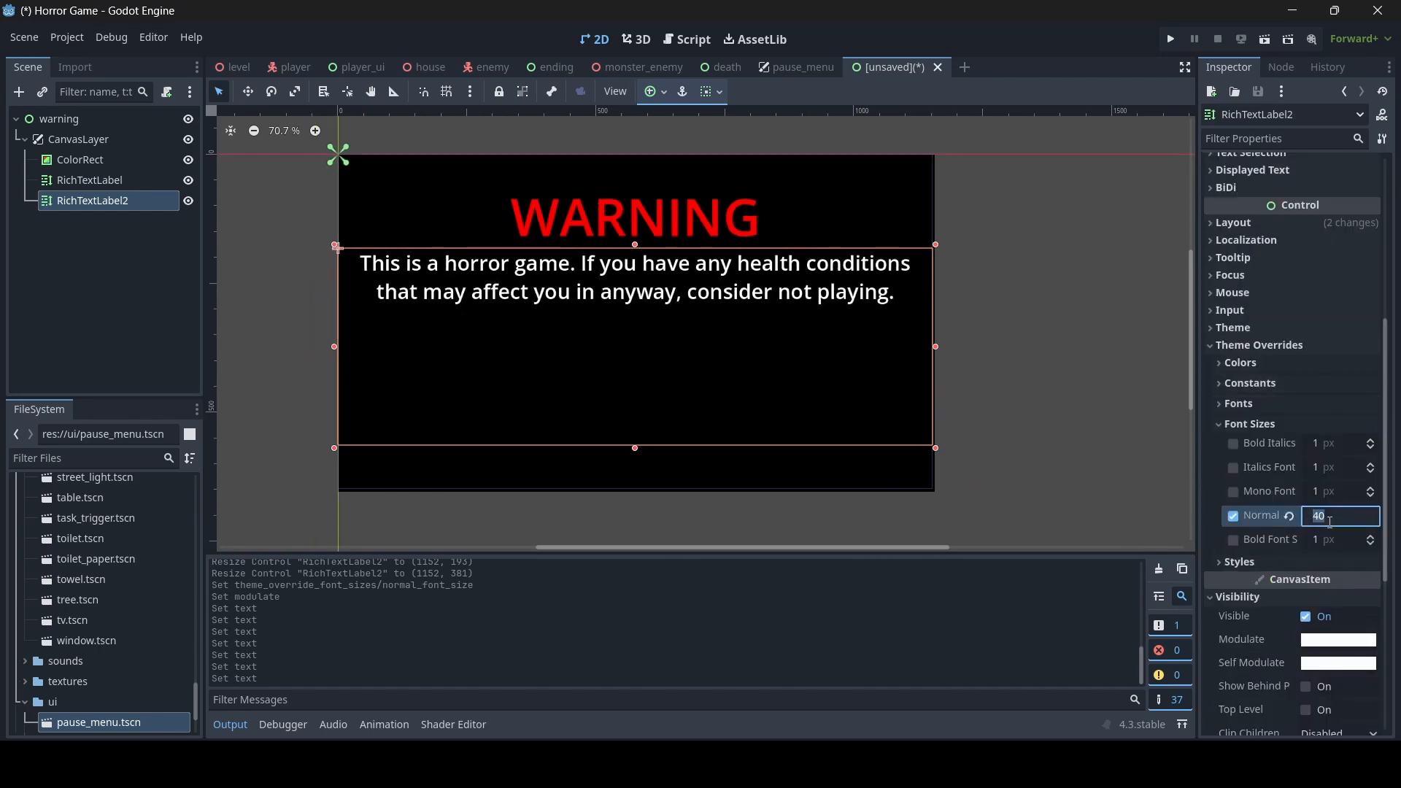
type("35")
key("Return")
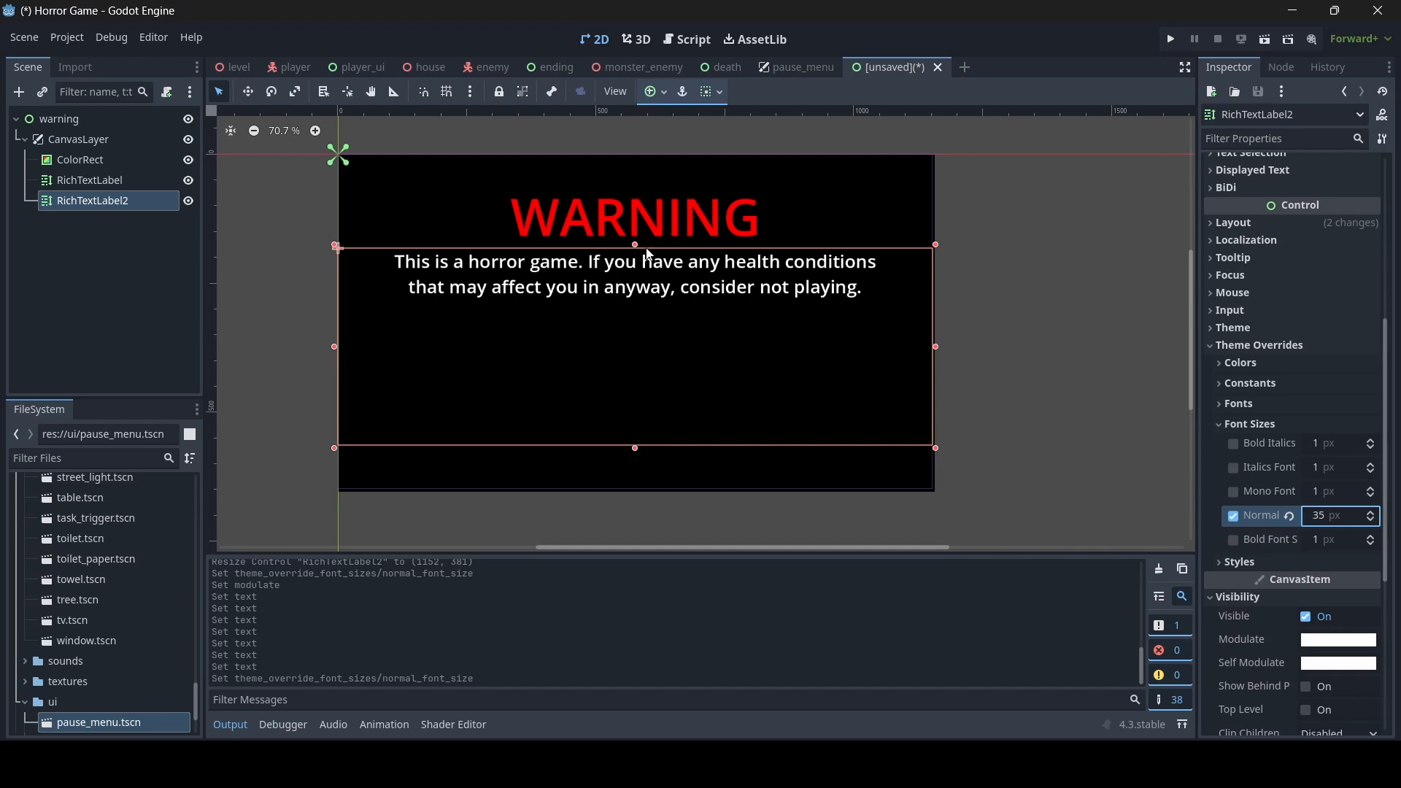
left_click(1028, 309)
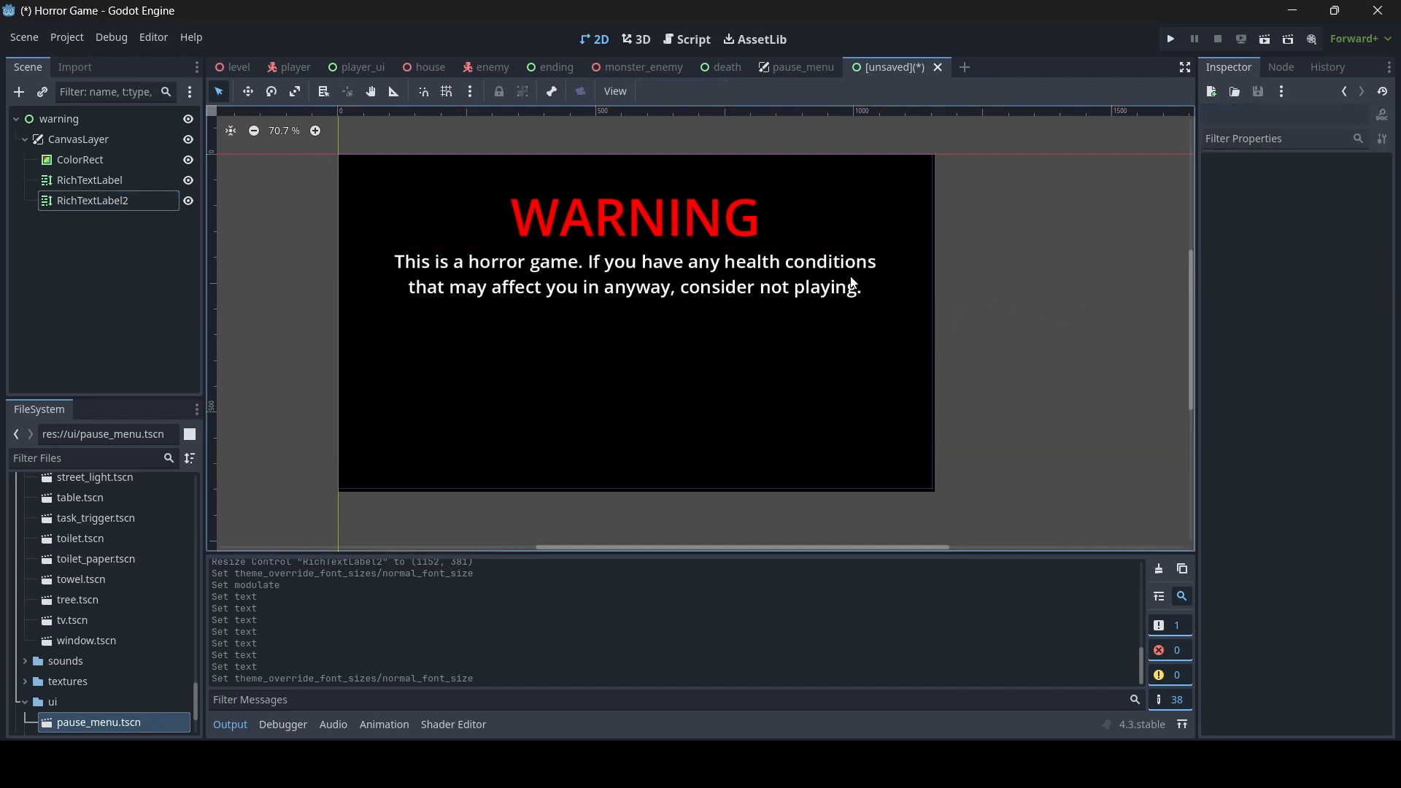
left_click(571, 261)
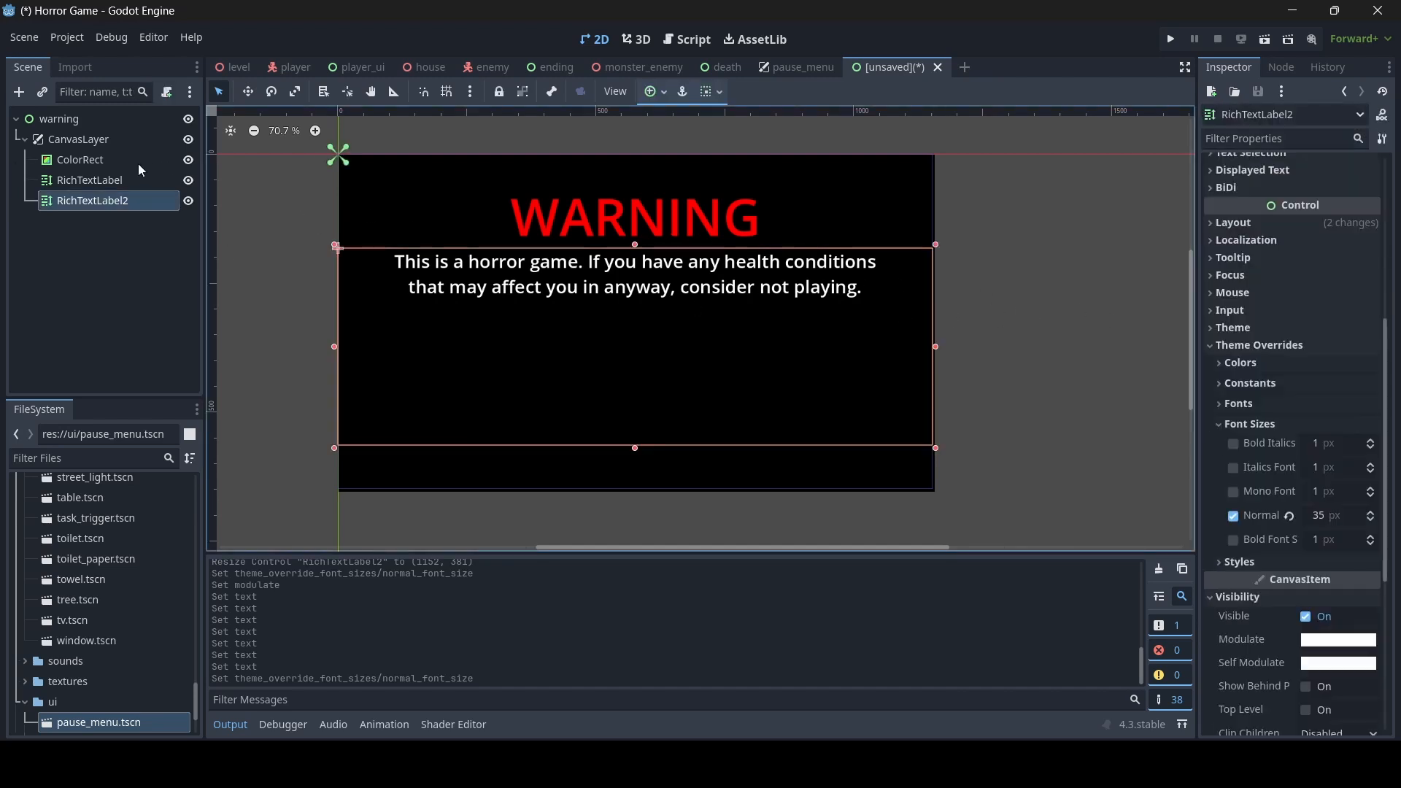
- Add an AnimationPlayer node as a child of the CanvasLayer
left_click(107, 140)
right_click(108, 139)
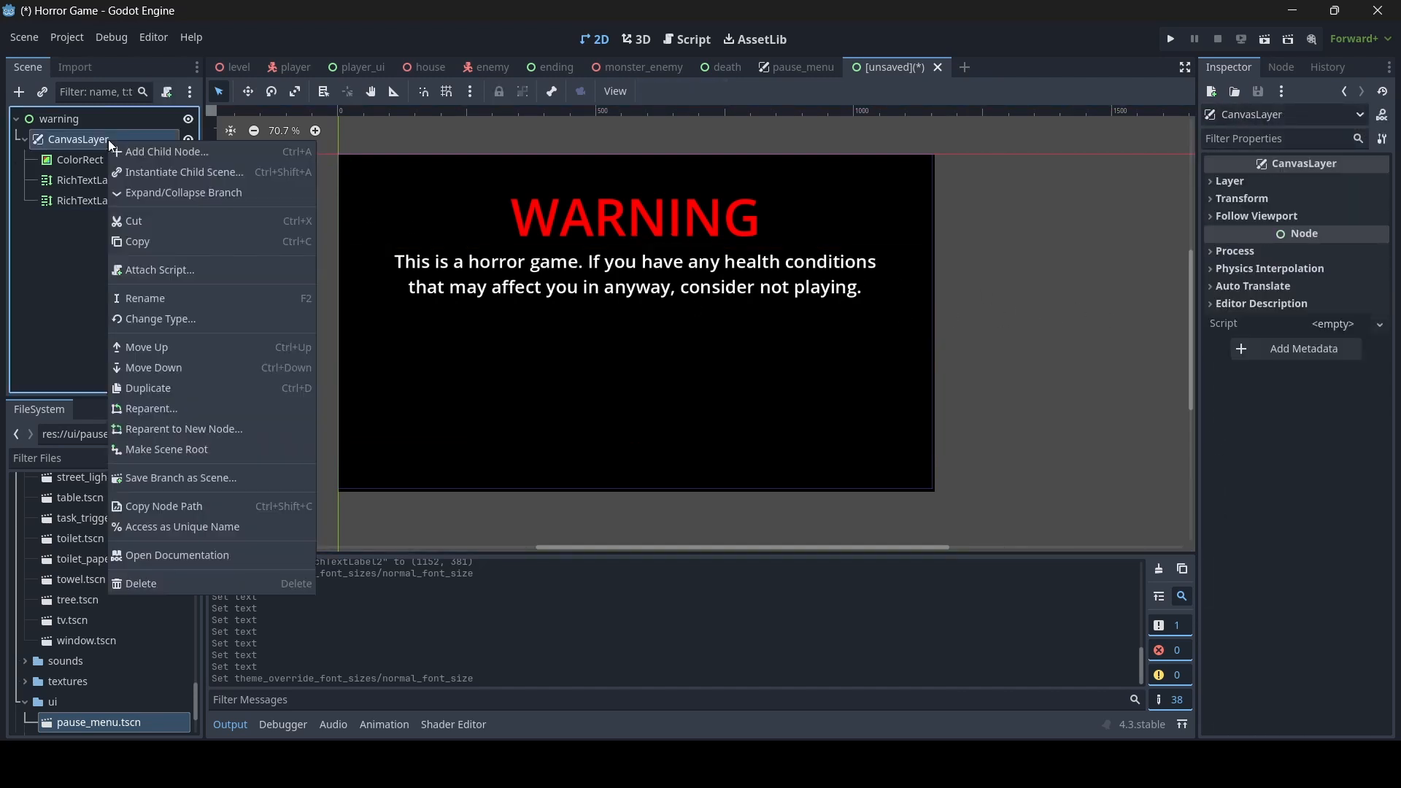
left_click(173, 151)
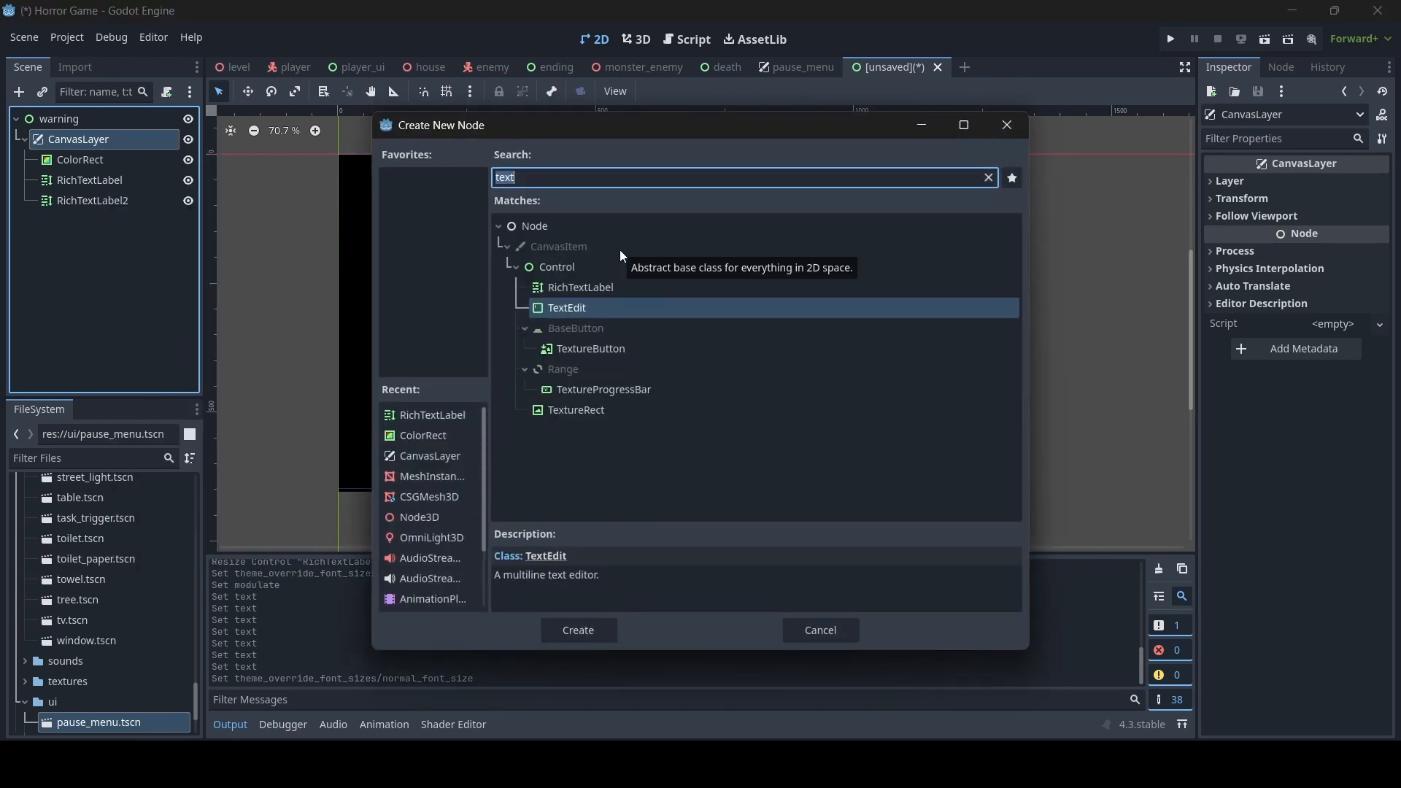
type("ania")
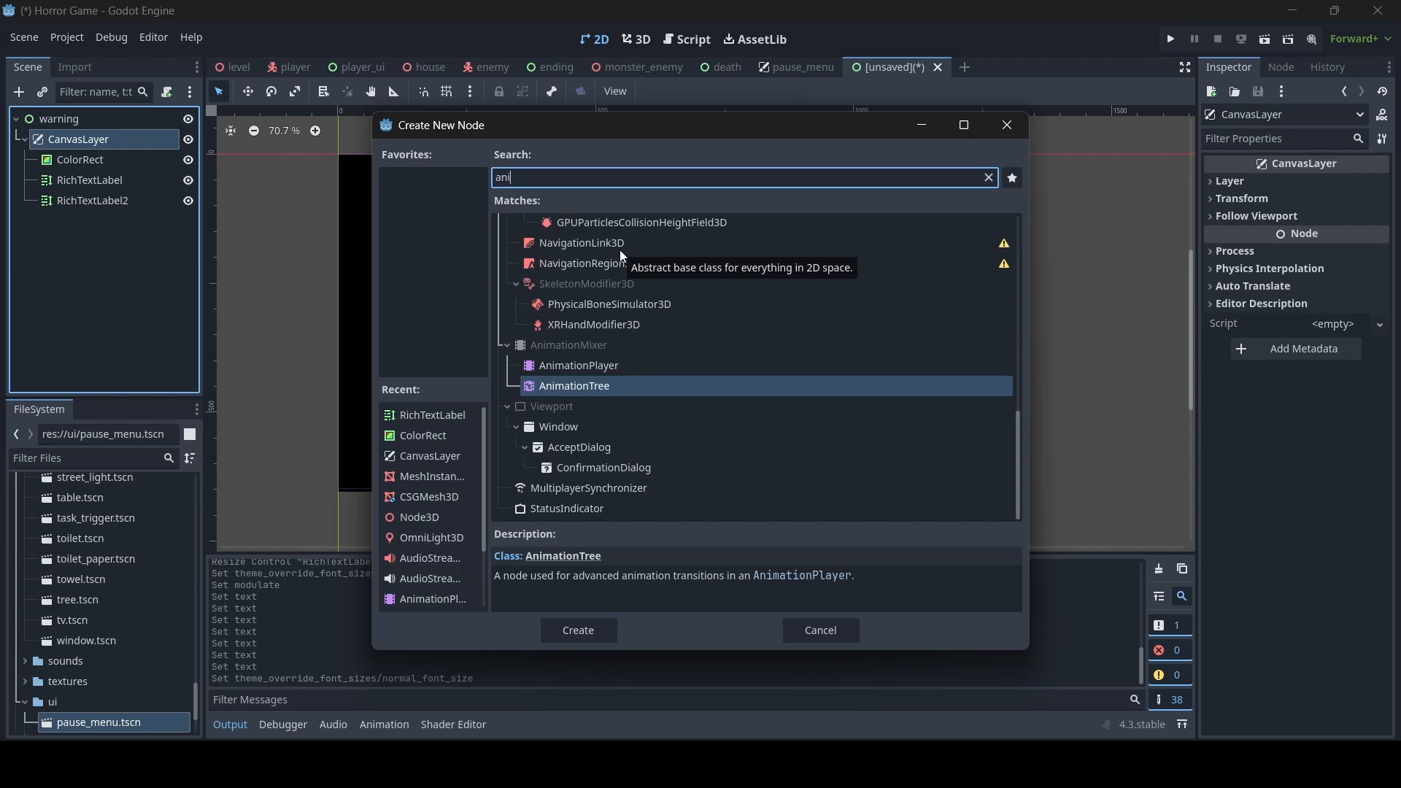
double_click(592, 367)
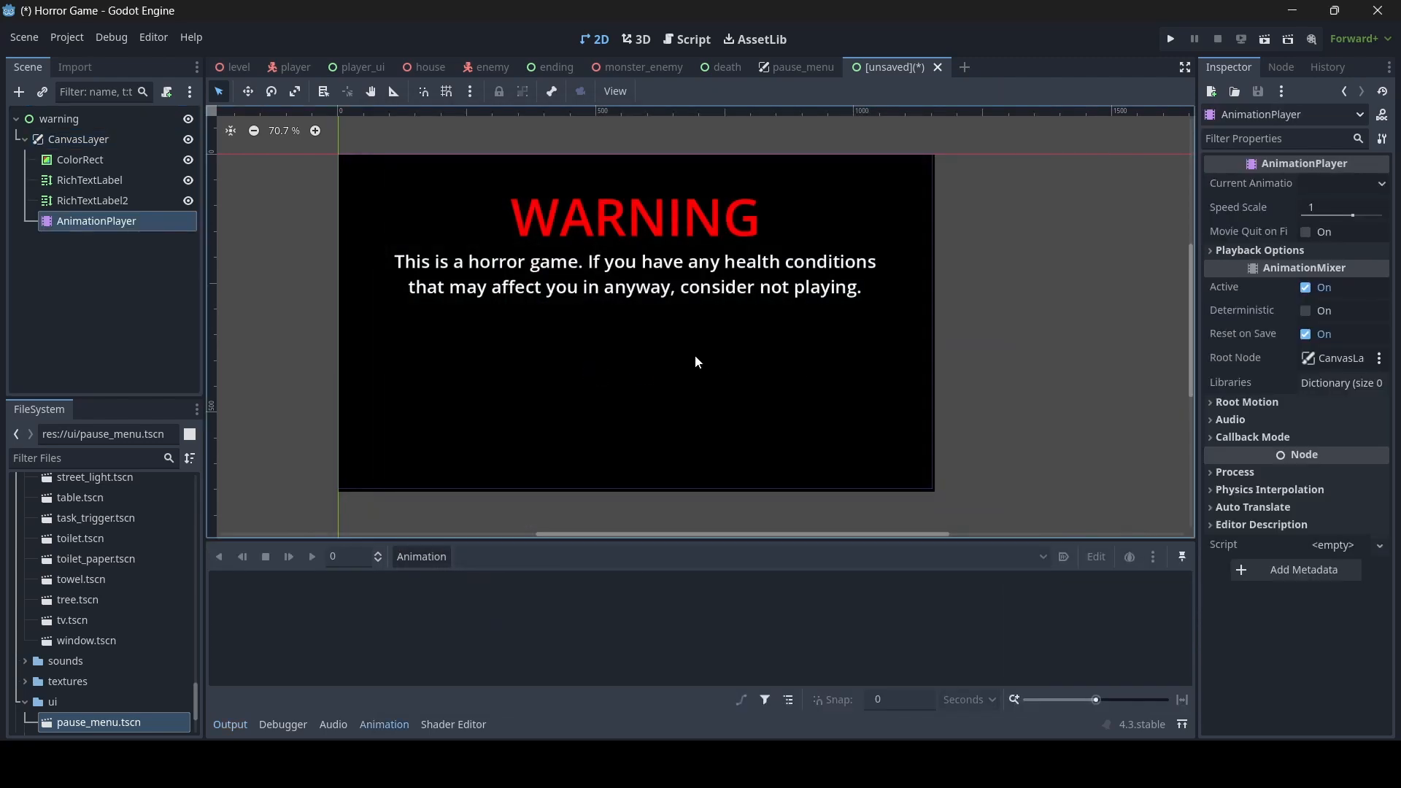
left_click(514, 332)
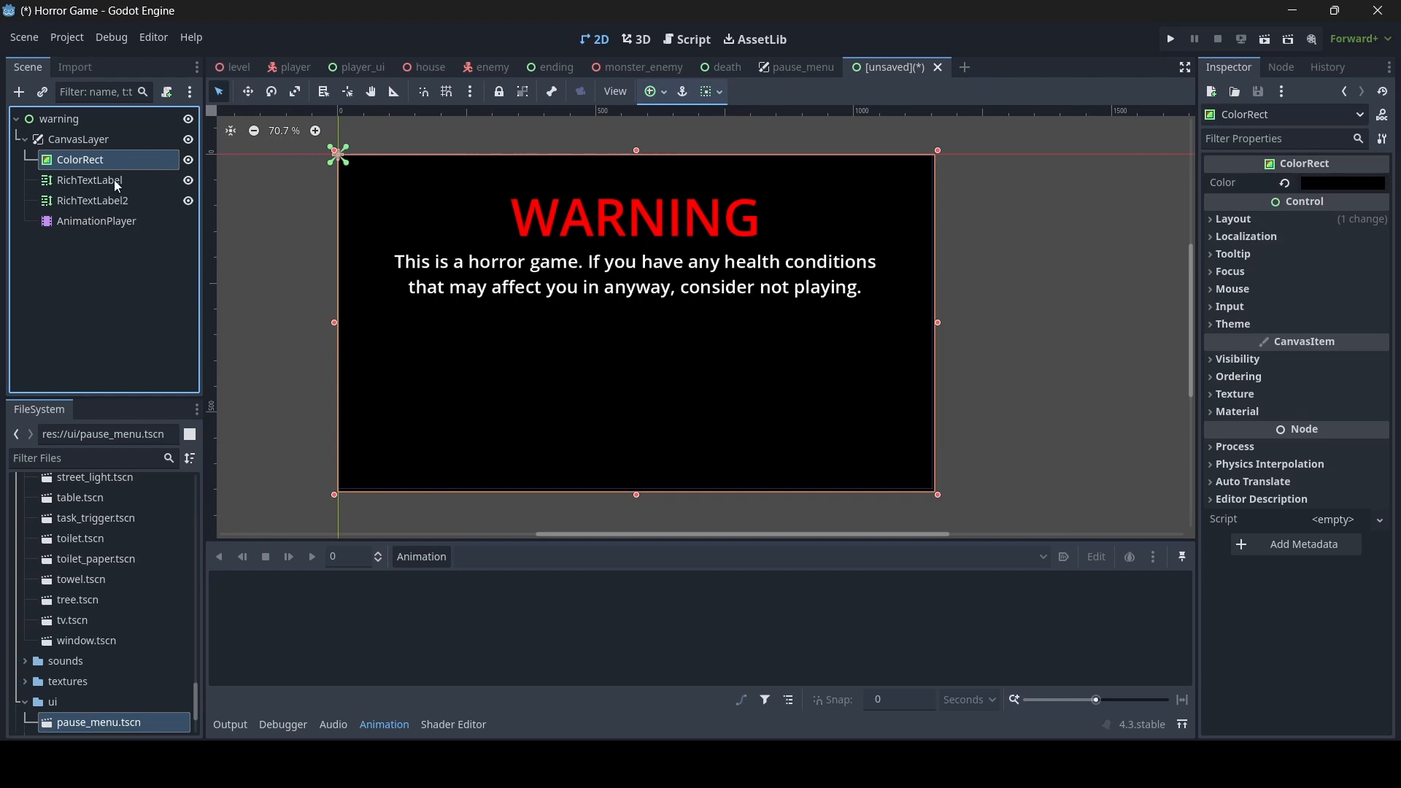
- Create a new animation named fade in the AnimationPlayer
left_click(86, 222)
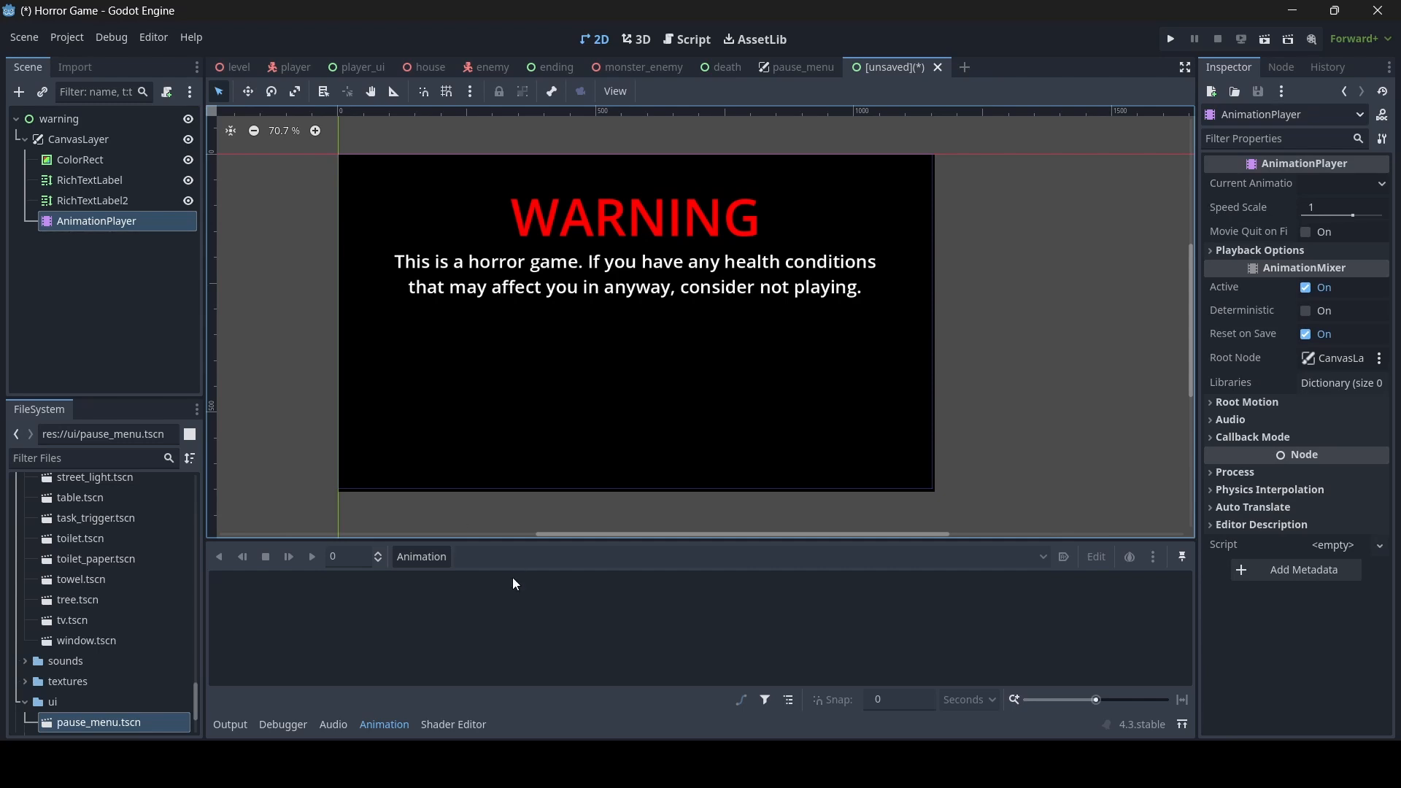
left_click(401, 558)
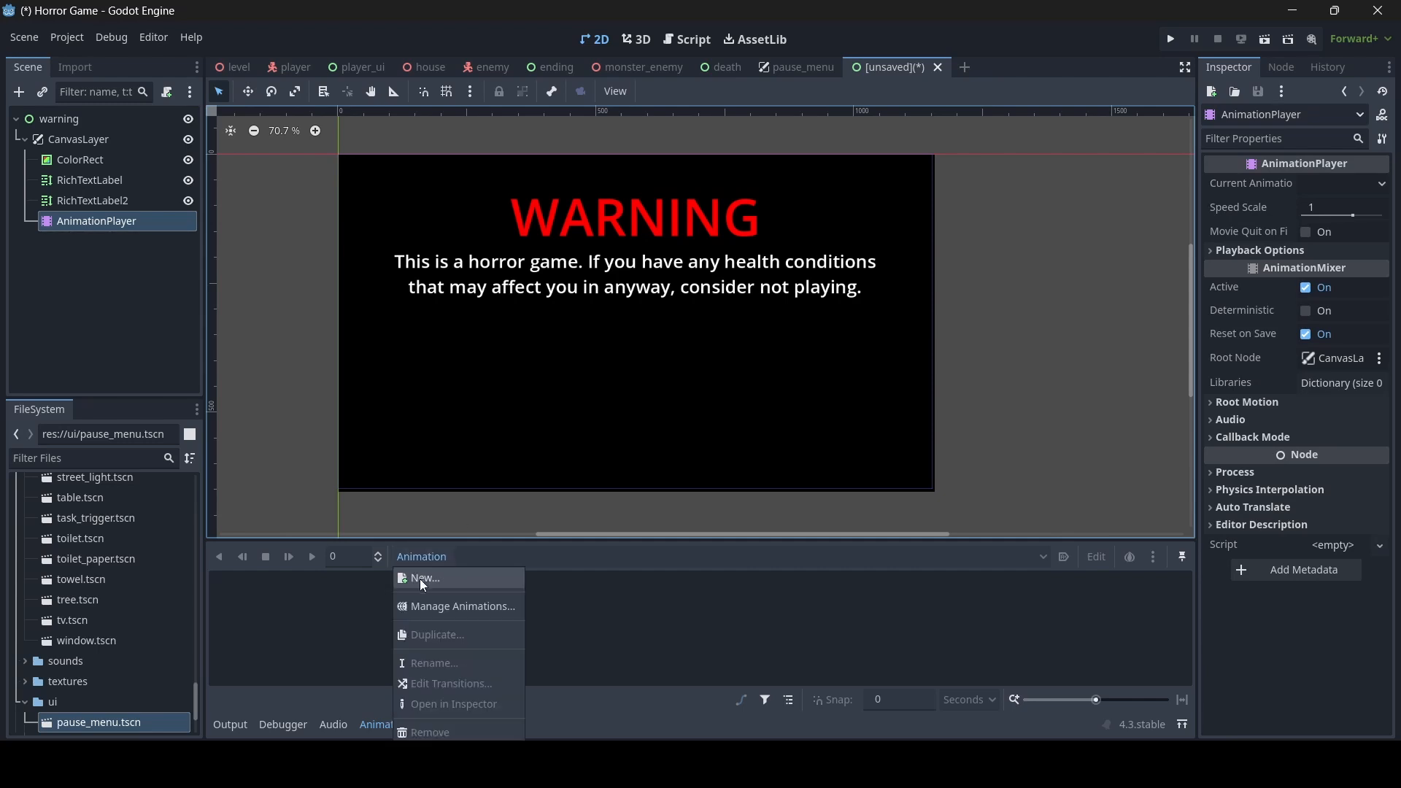
left_click(419, 579)
type("fade")
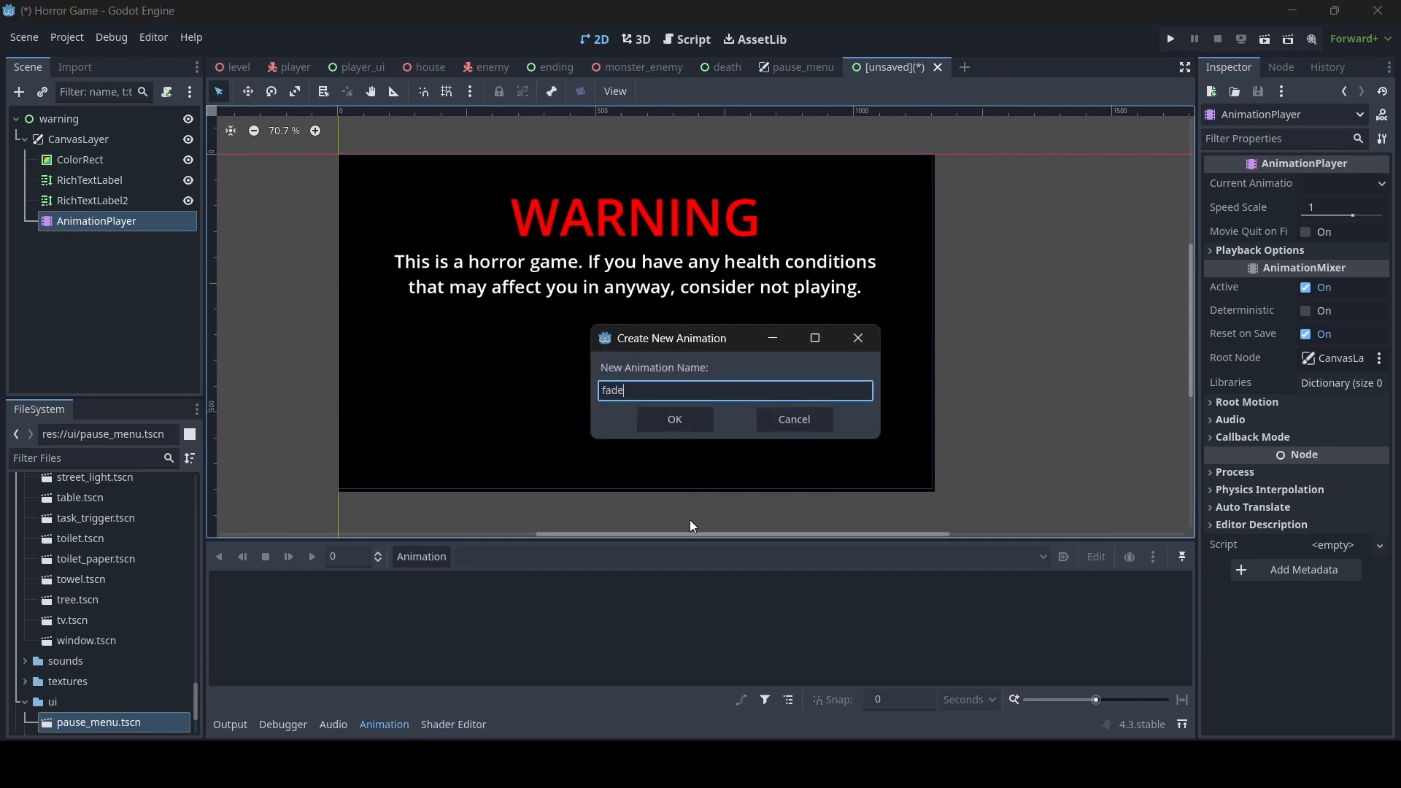
left_click(683, 422)
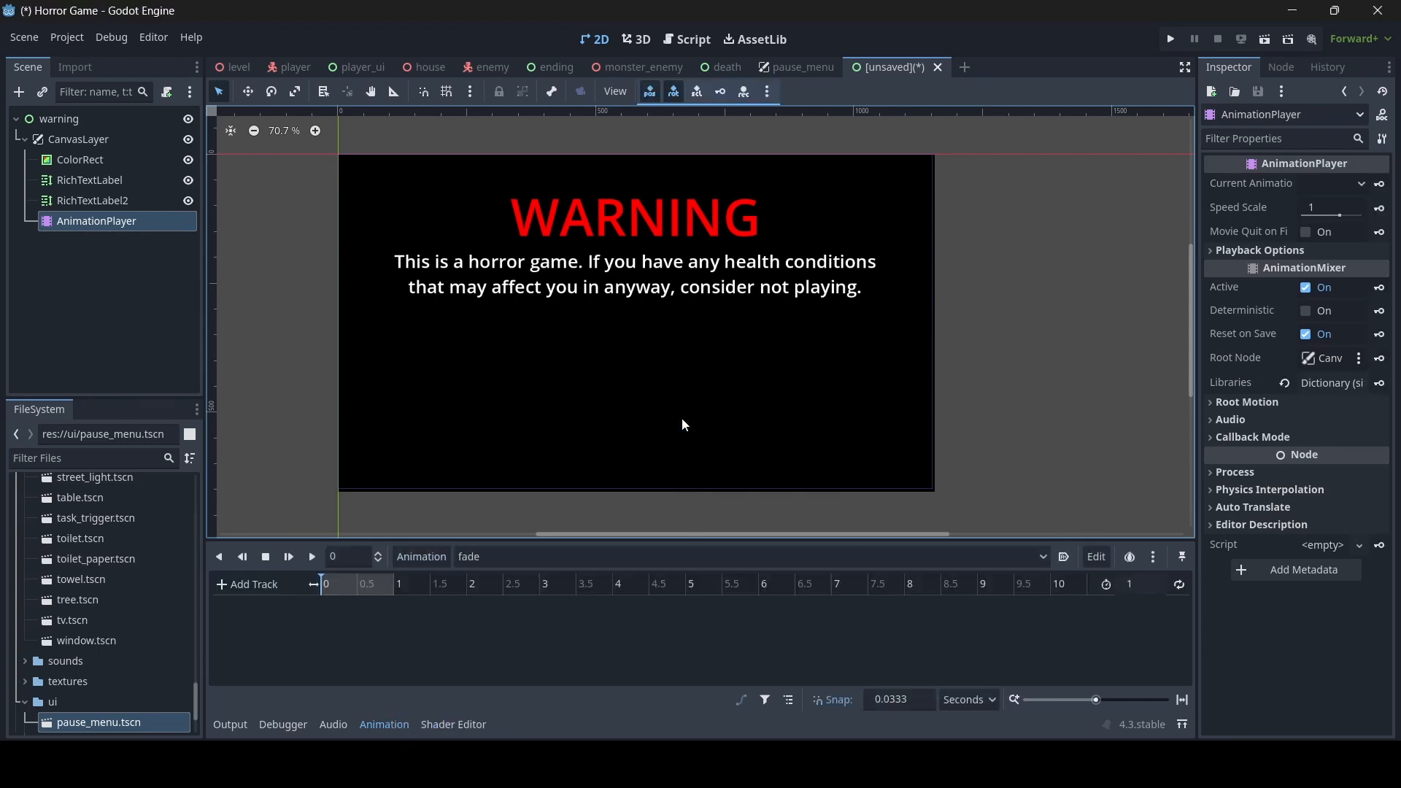
- Rename the WARNING heading's RichTextLabel node as warning_text
left_click(124, 184)
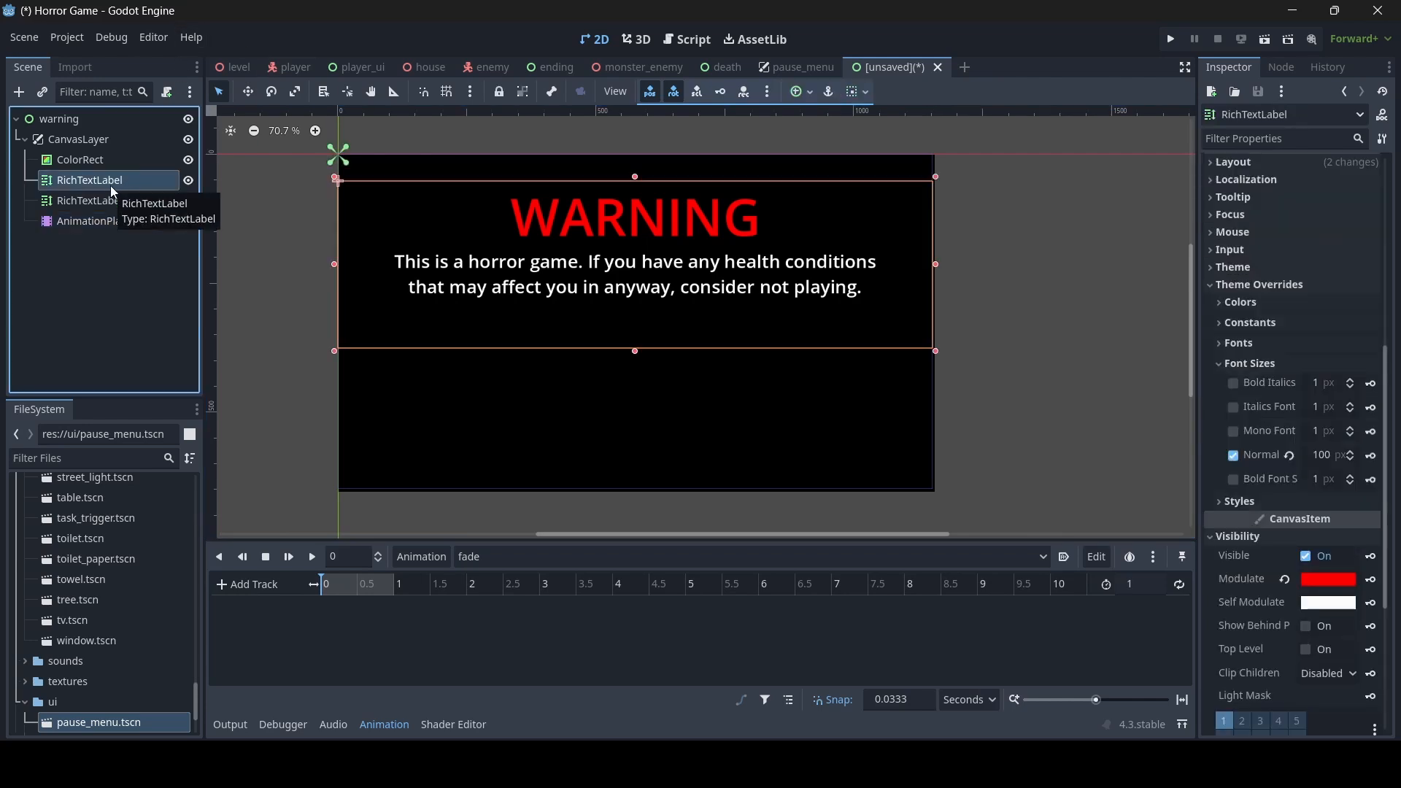
double_click(111, 181)
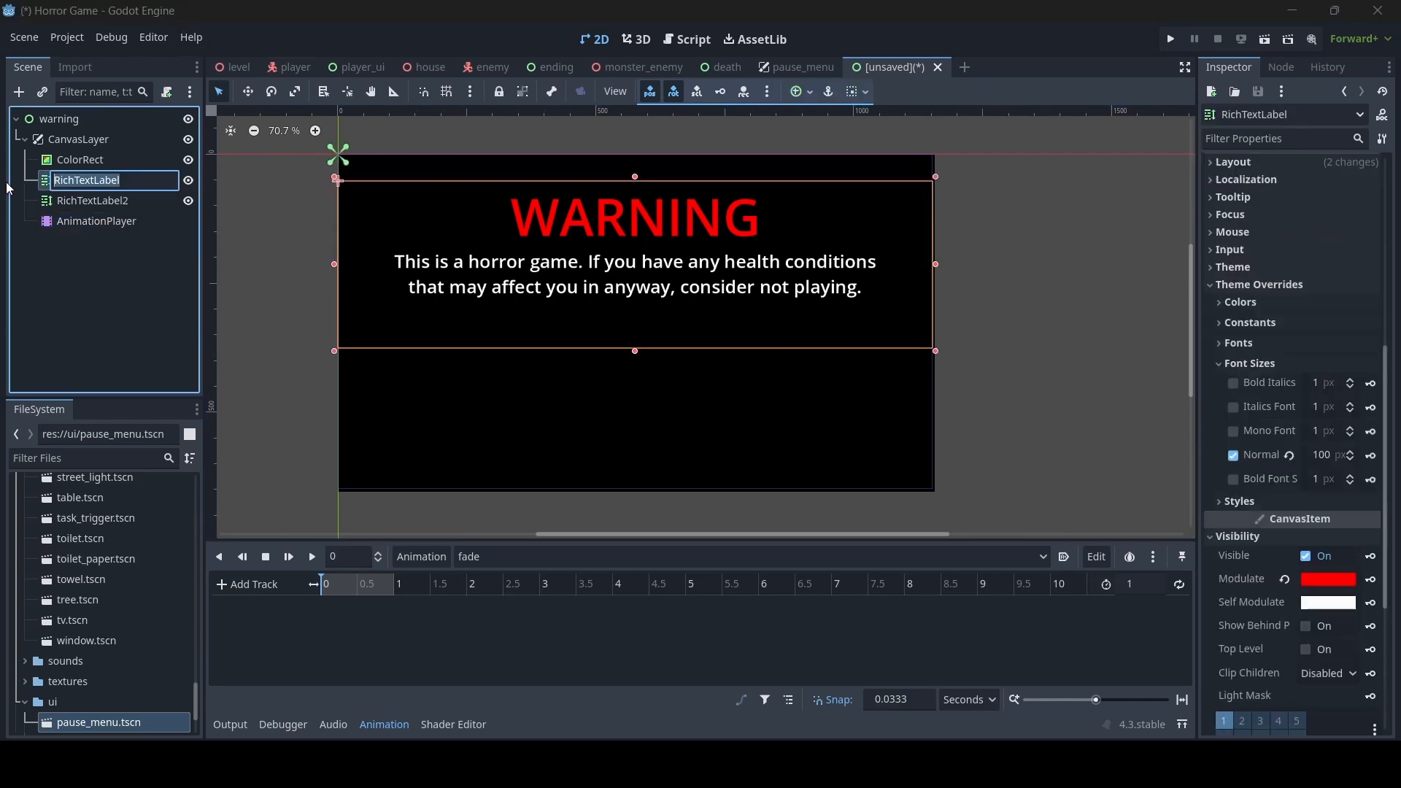
type("warning_text")
key("Return")
- Rename the health message's RichTextLabel2 node as description and the ColorRect node as bg
double_click(111, 199)
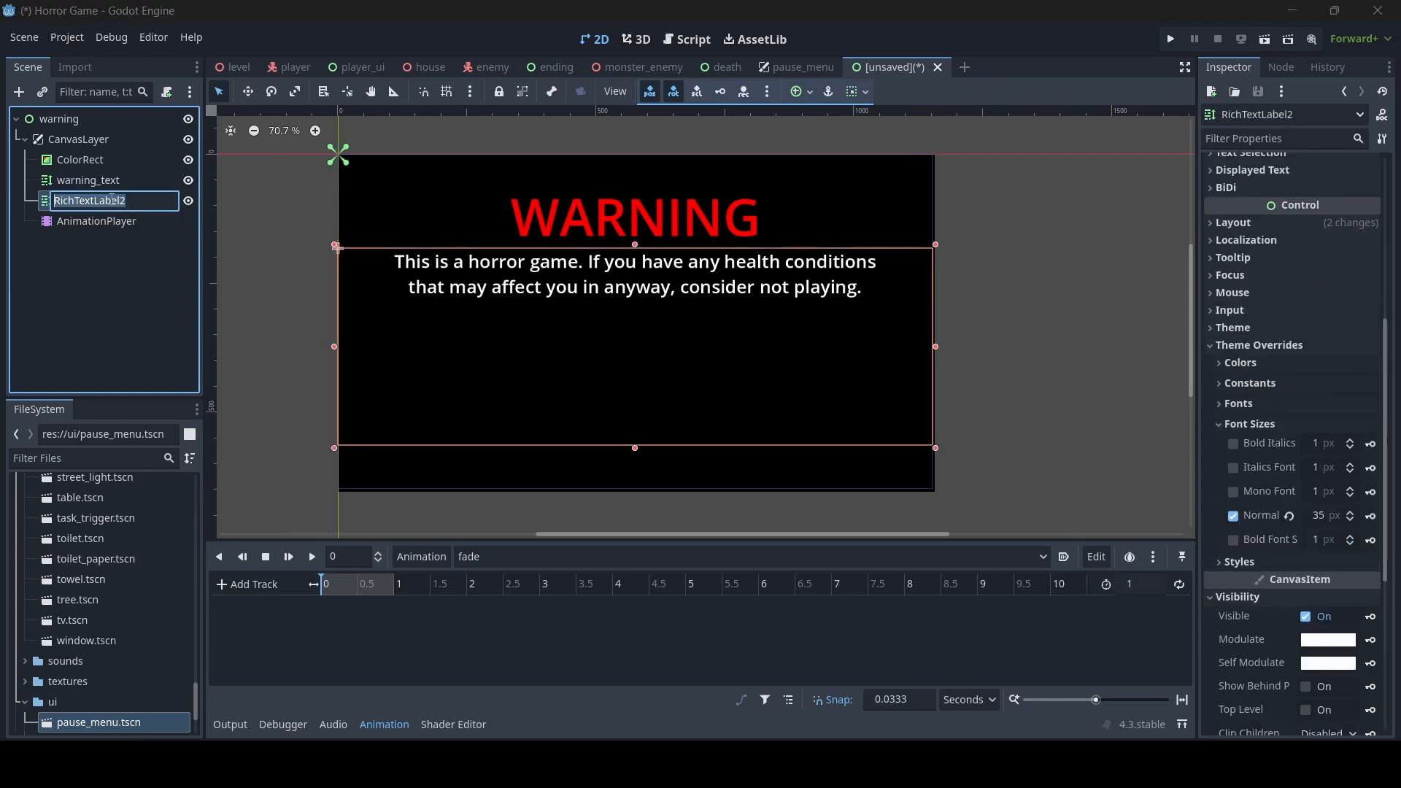
type("descri")
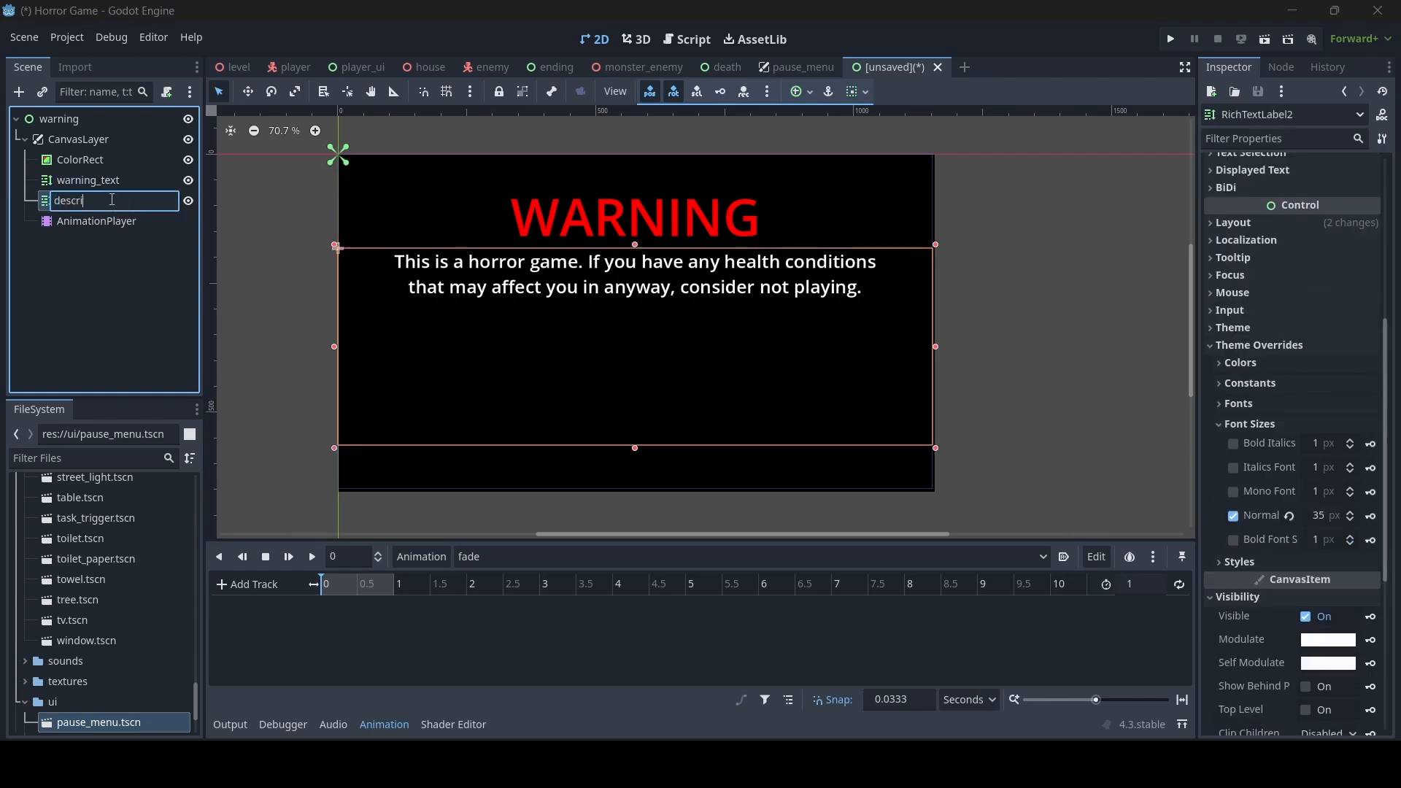
type("ption")
key("Return")
double_click(131, 161)
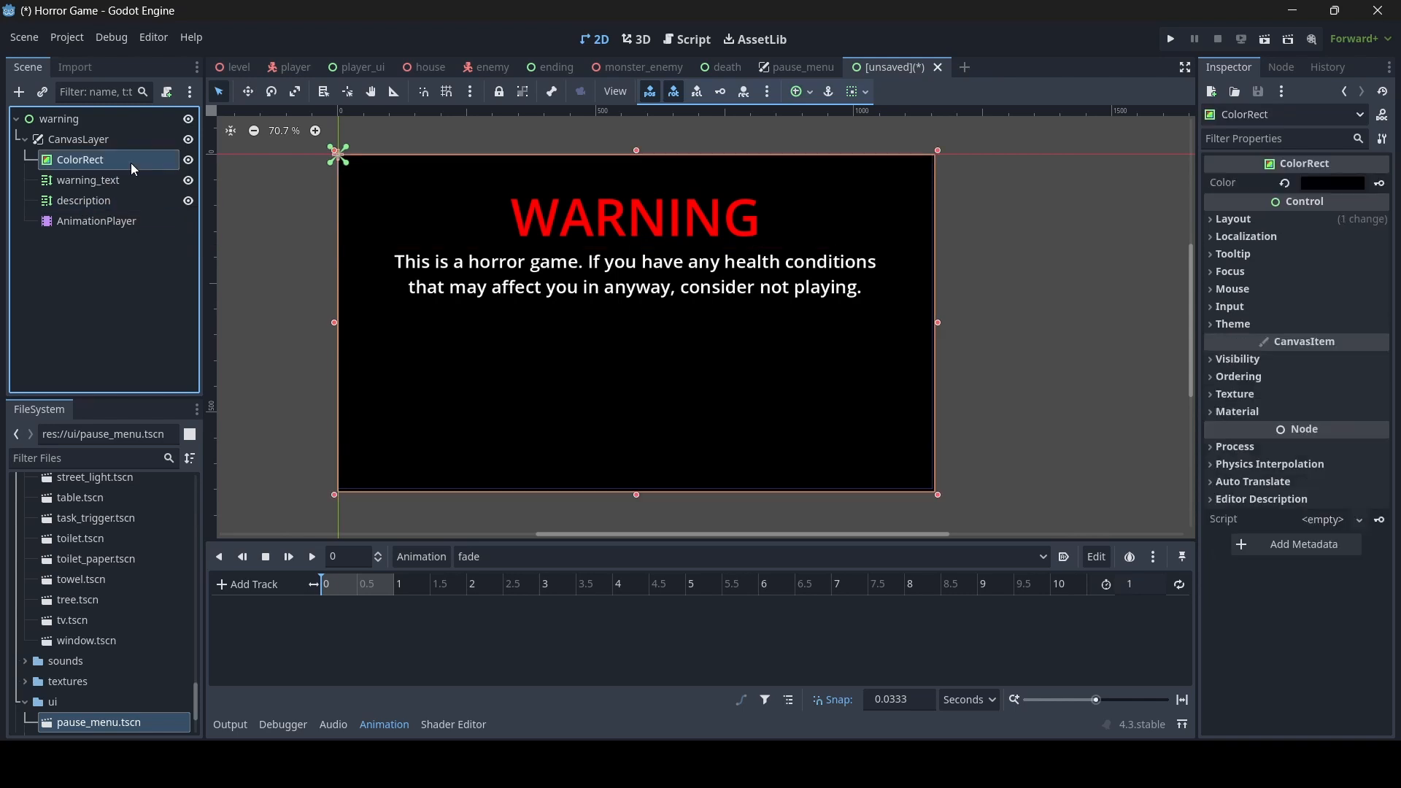
type("bg")
key("Return")
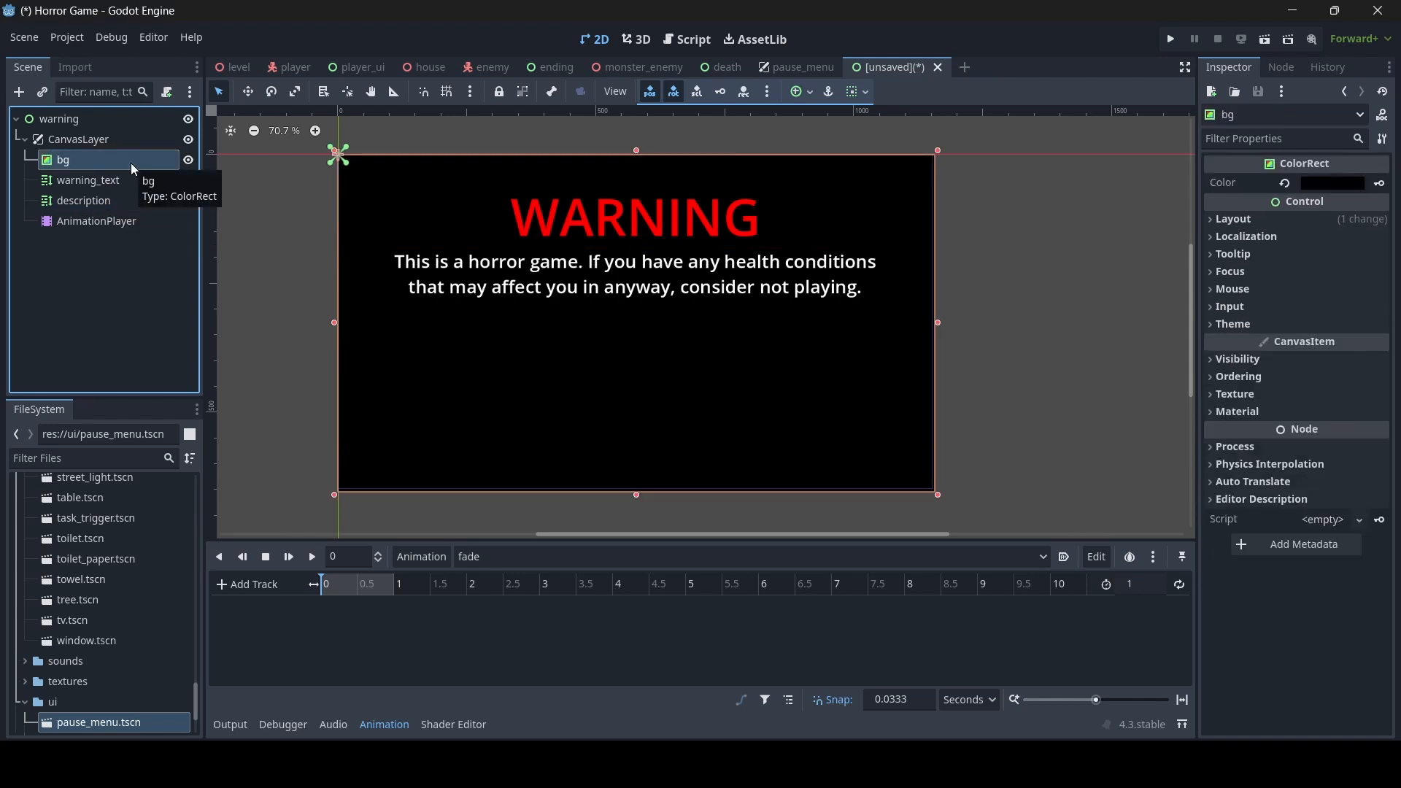
- Set the modulate alpha of warning_text to 0 and key it at 0 s in the fade animation, creating a new track with a RESET track
left_click(86, 181)
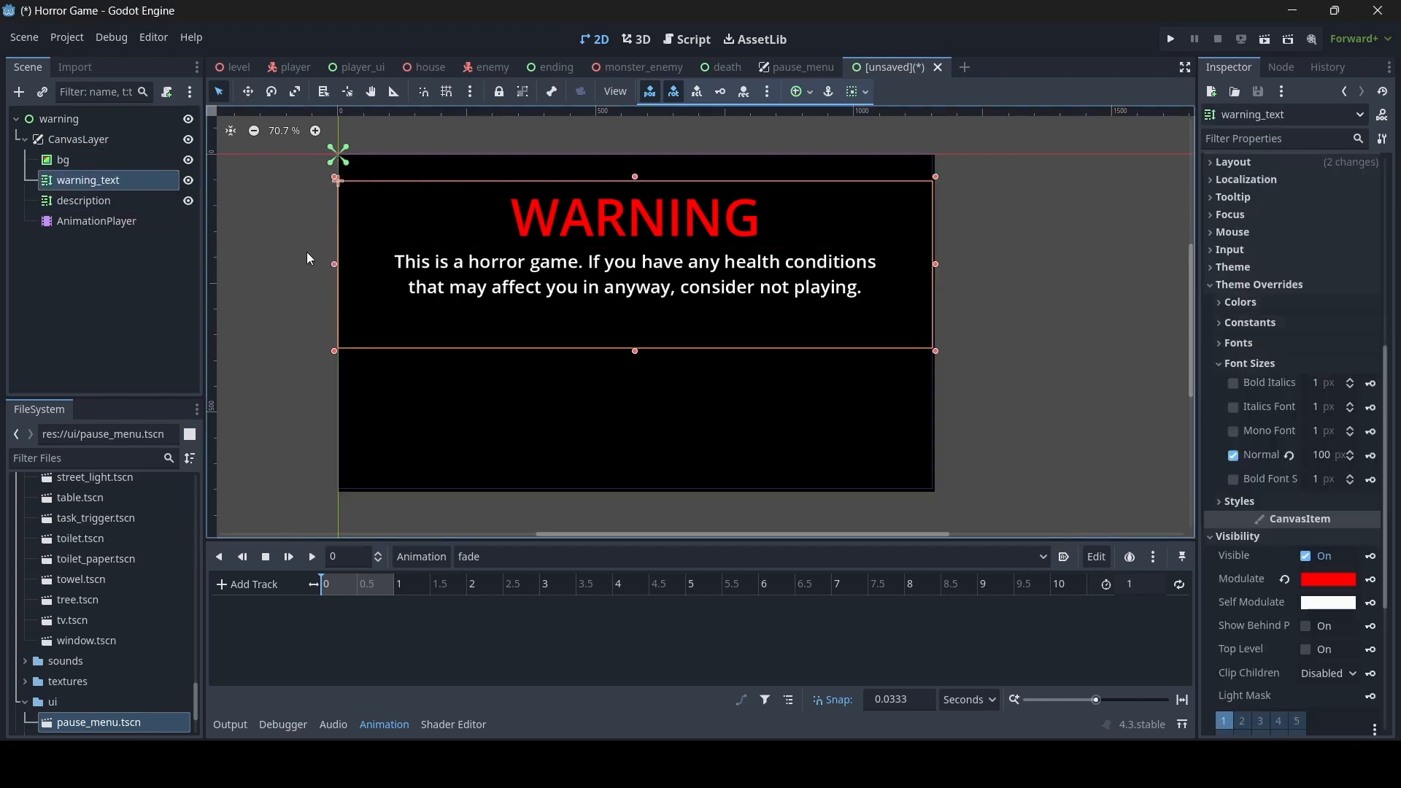
left_click(102, 222)
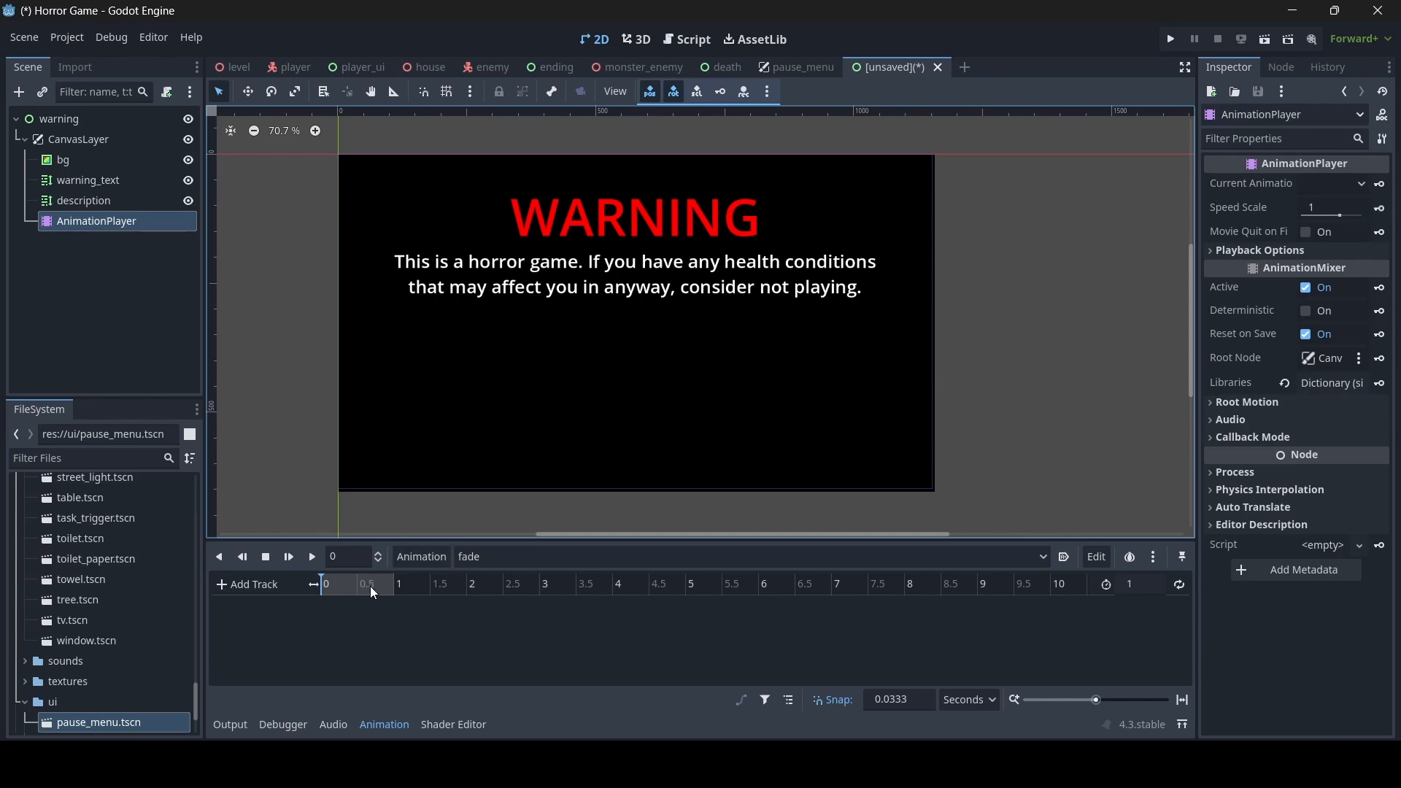
left_click(109, 182)
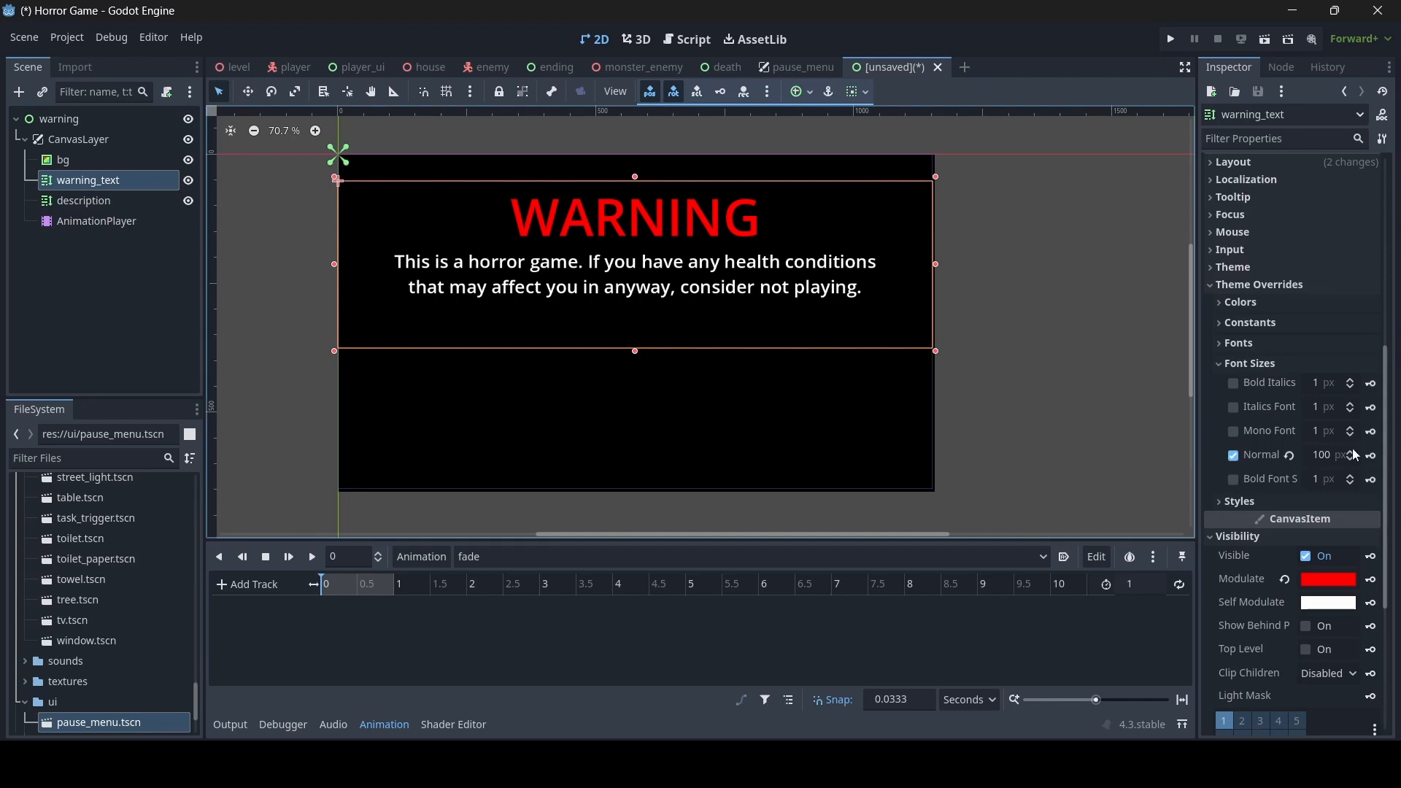
scroll(1342, 447, "down", 2)
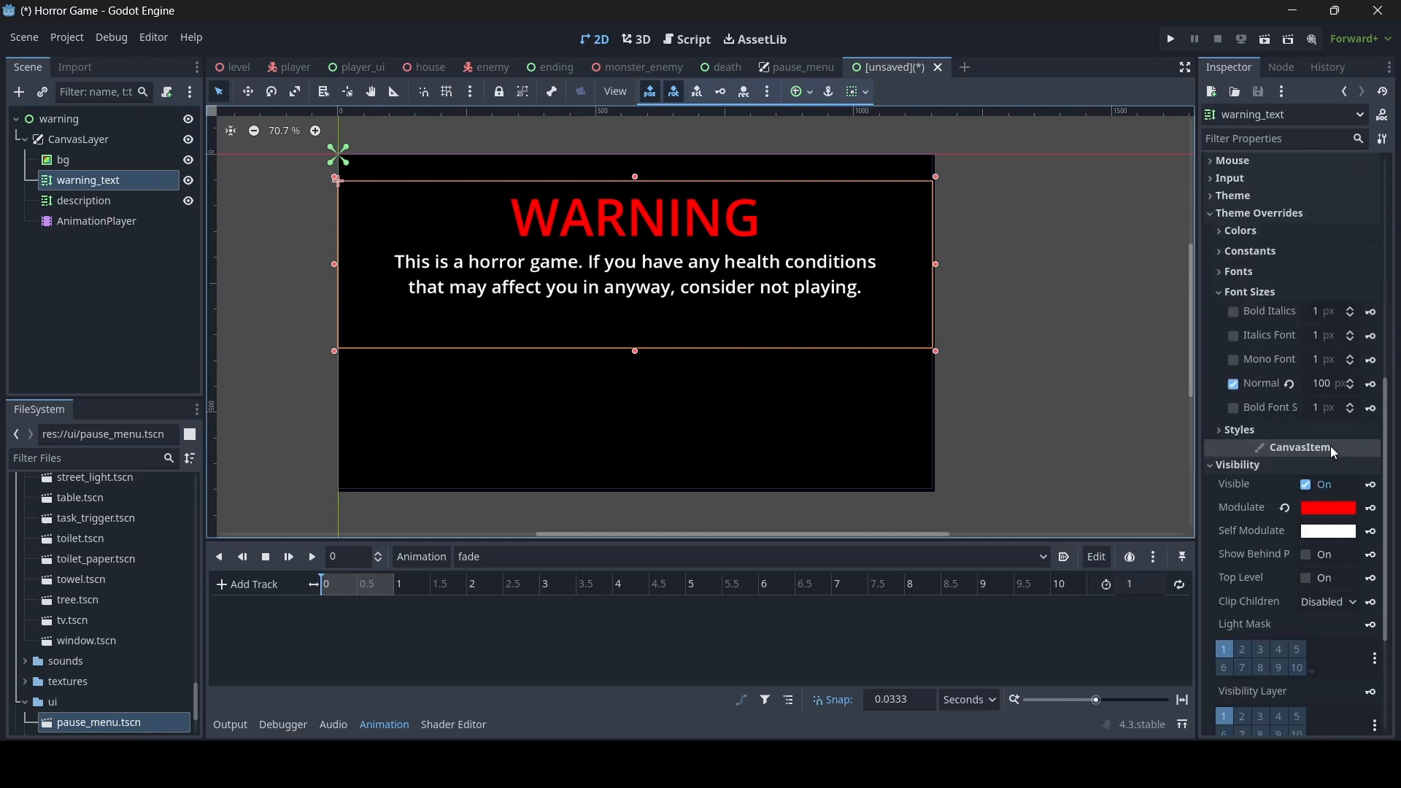
left_click(1324, 508)
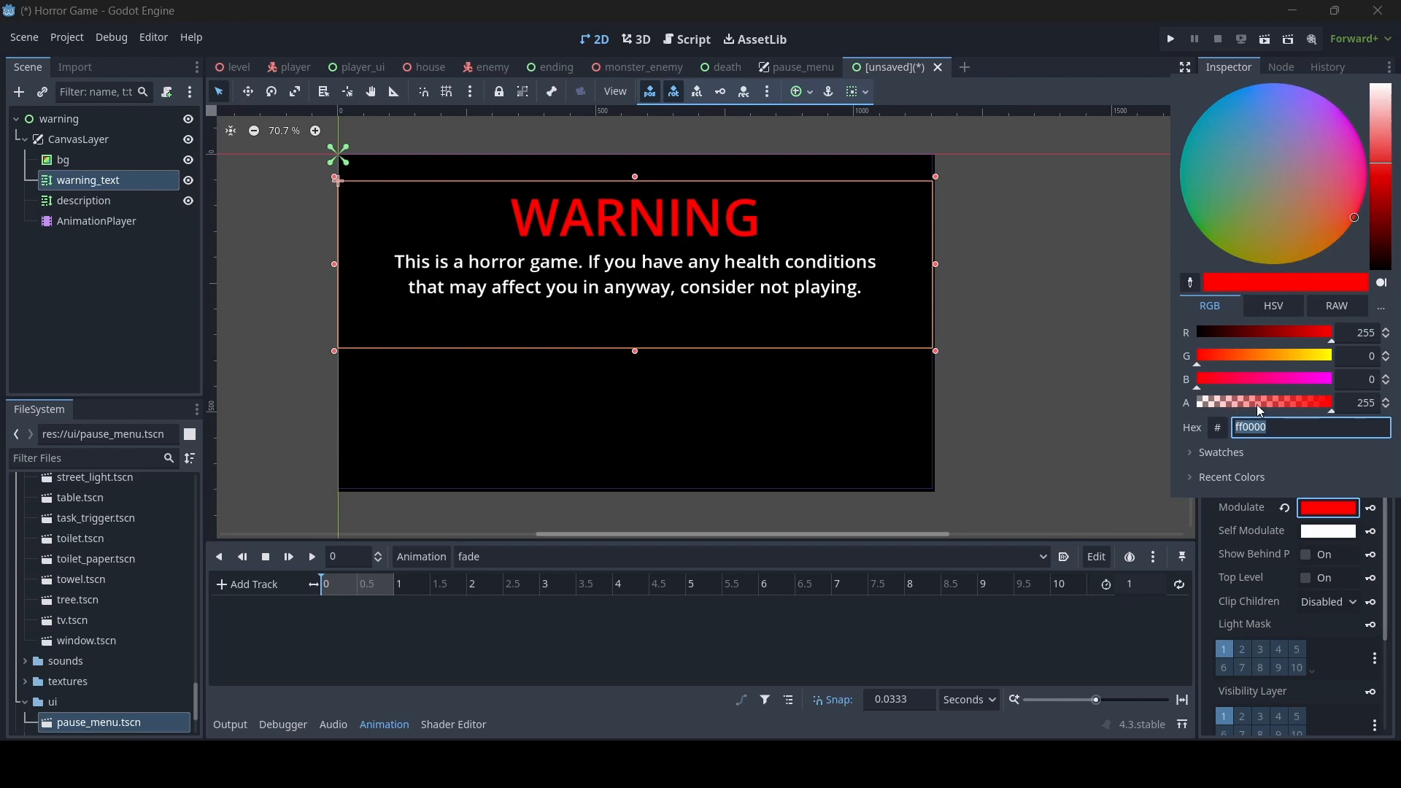
left_click_drag(1257, 403, 1173, 402)
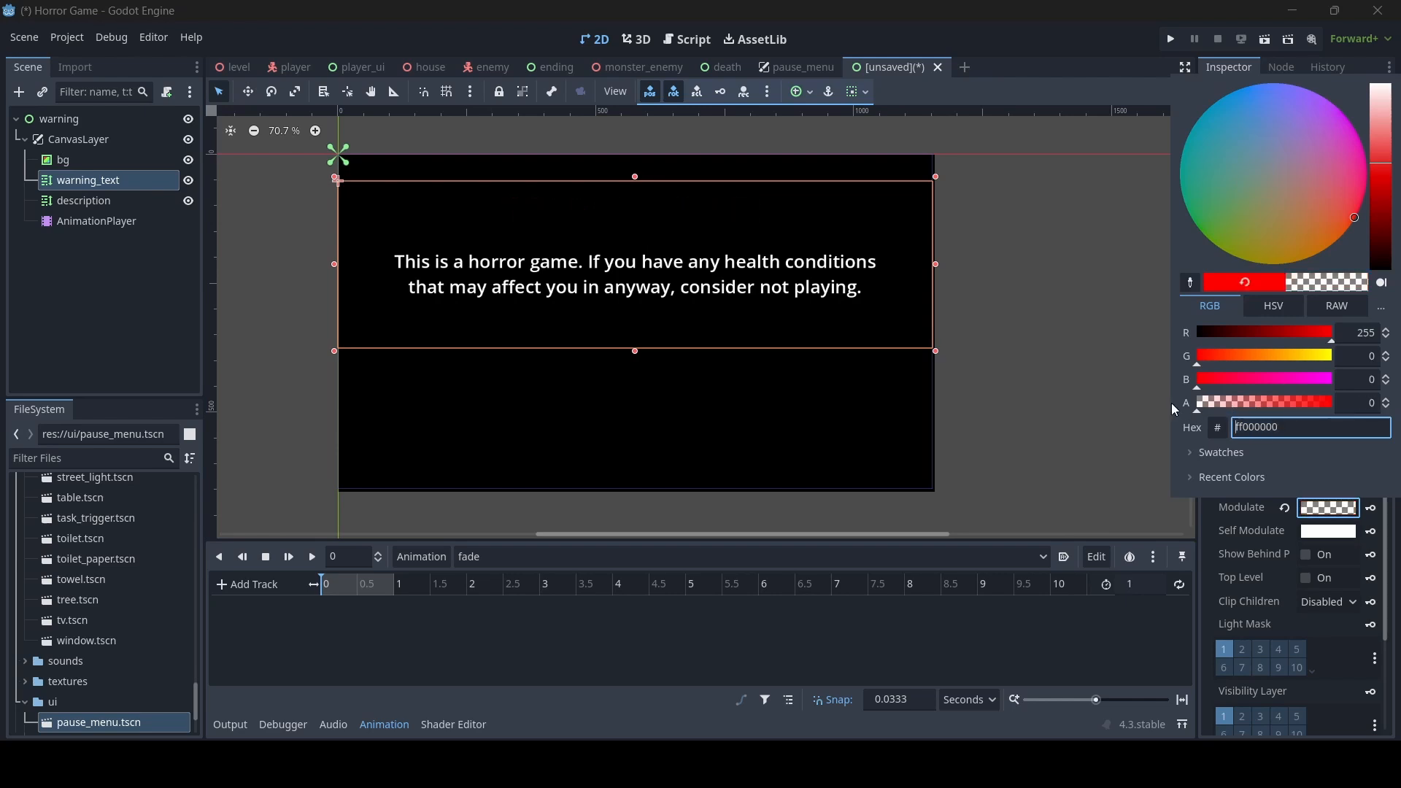
left_click(1338, 509)
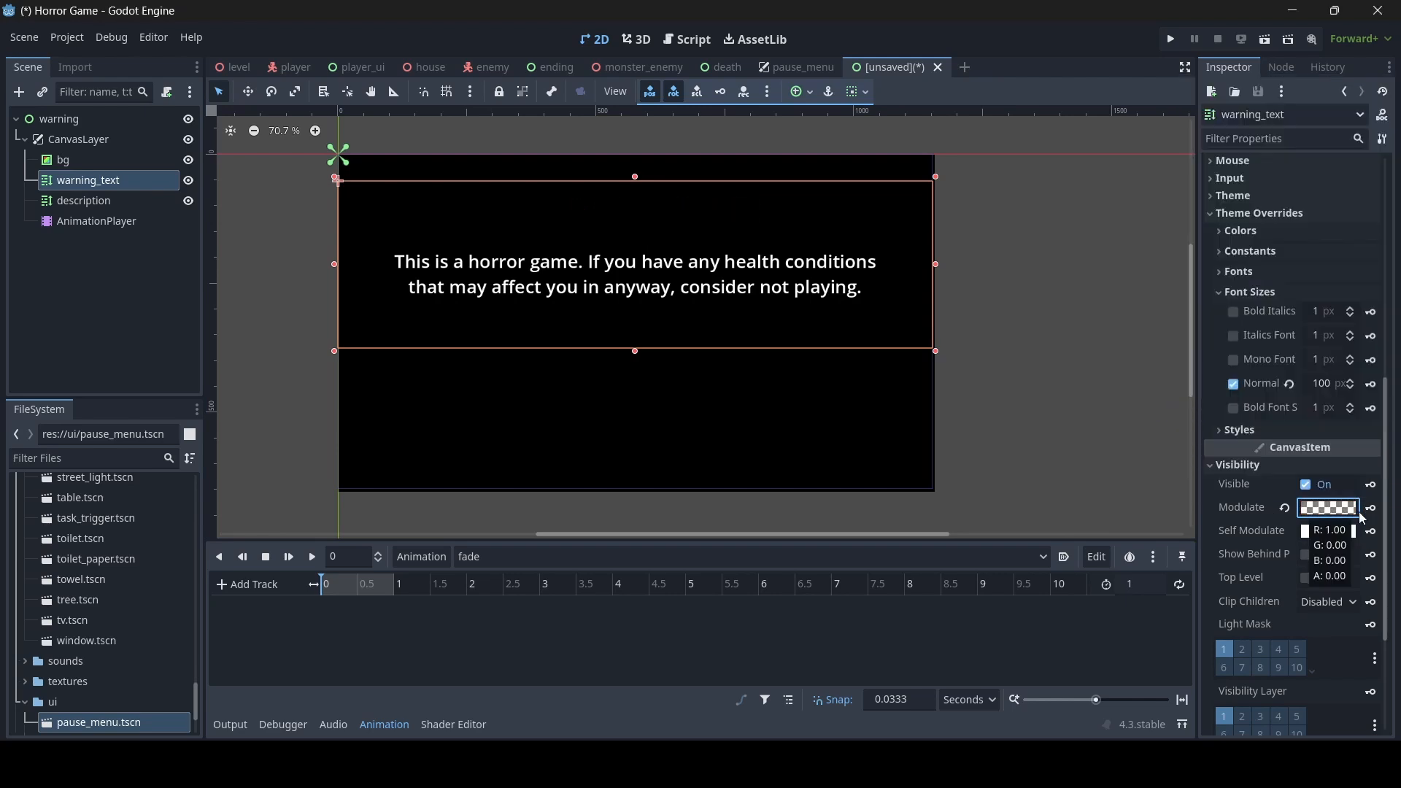
left_click(1370, 509)
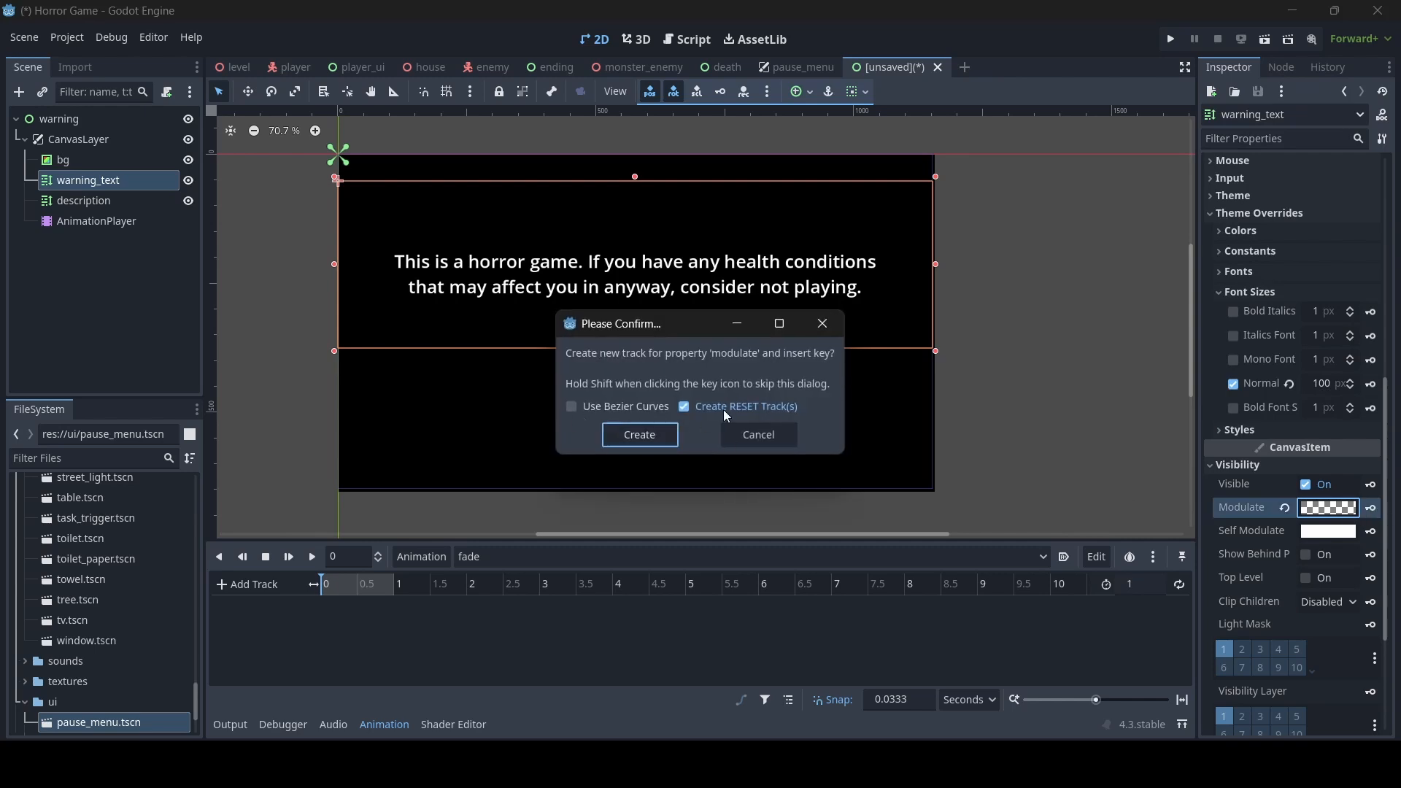
left_click(640, 436)
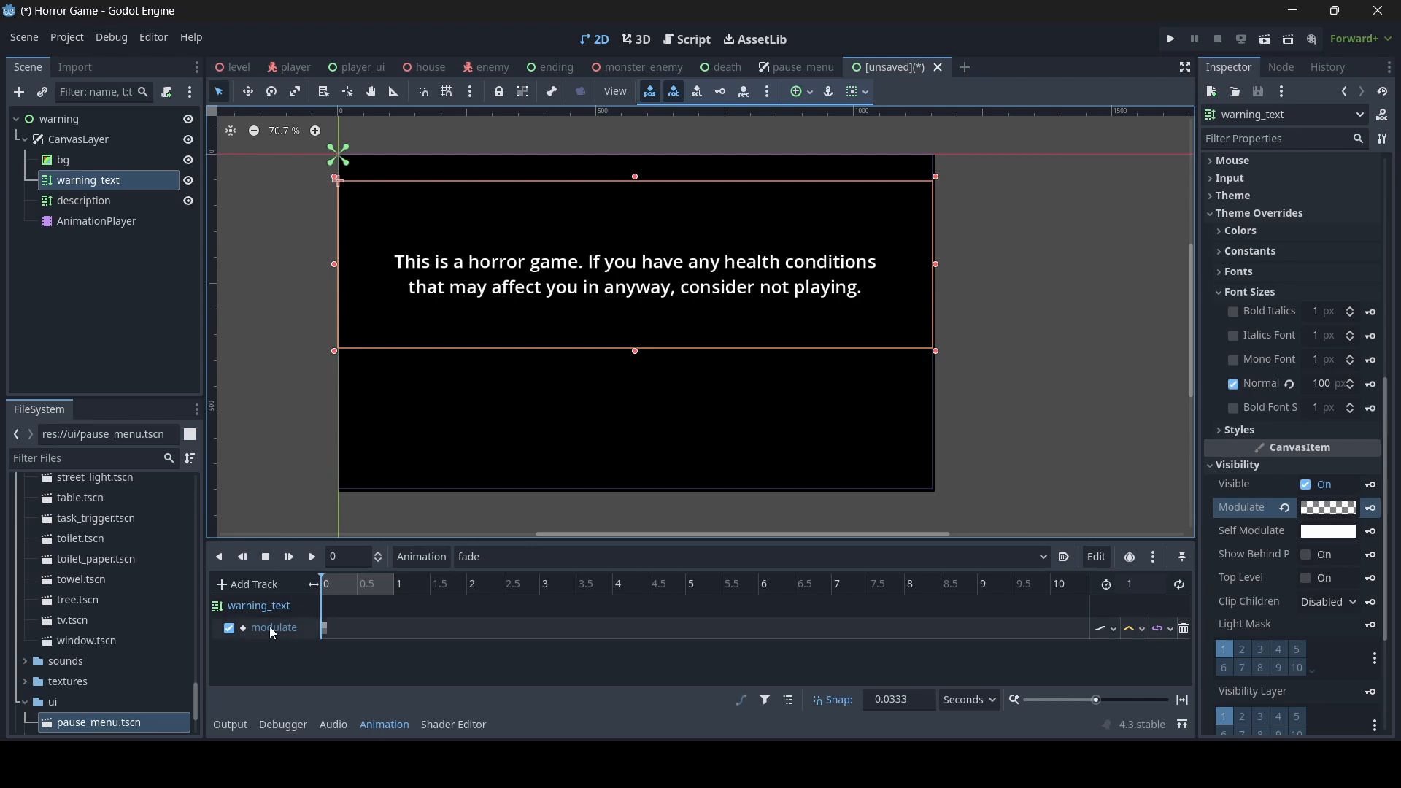
- Set the modulate alpha of description to 0 and key it at 0 s on a new track with a RESET track
left_click(116, 202)
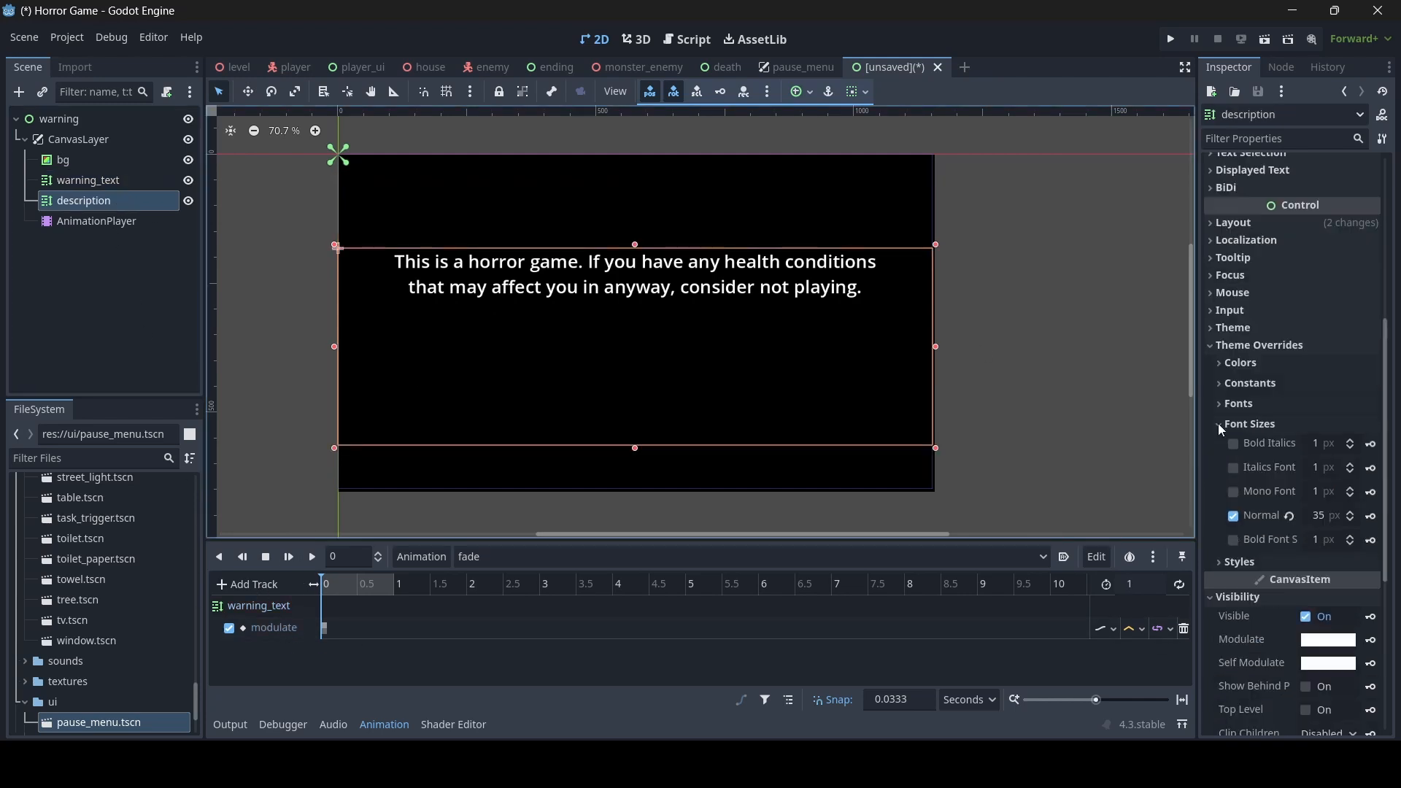
scroll(1245, 573, "down", 3)
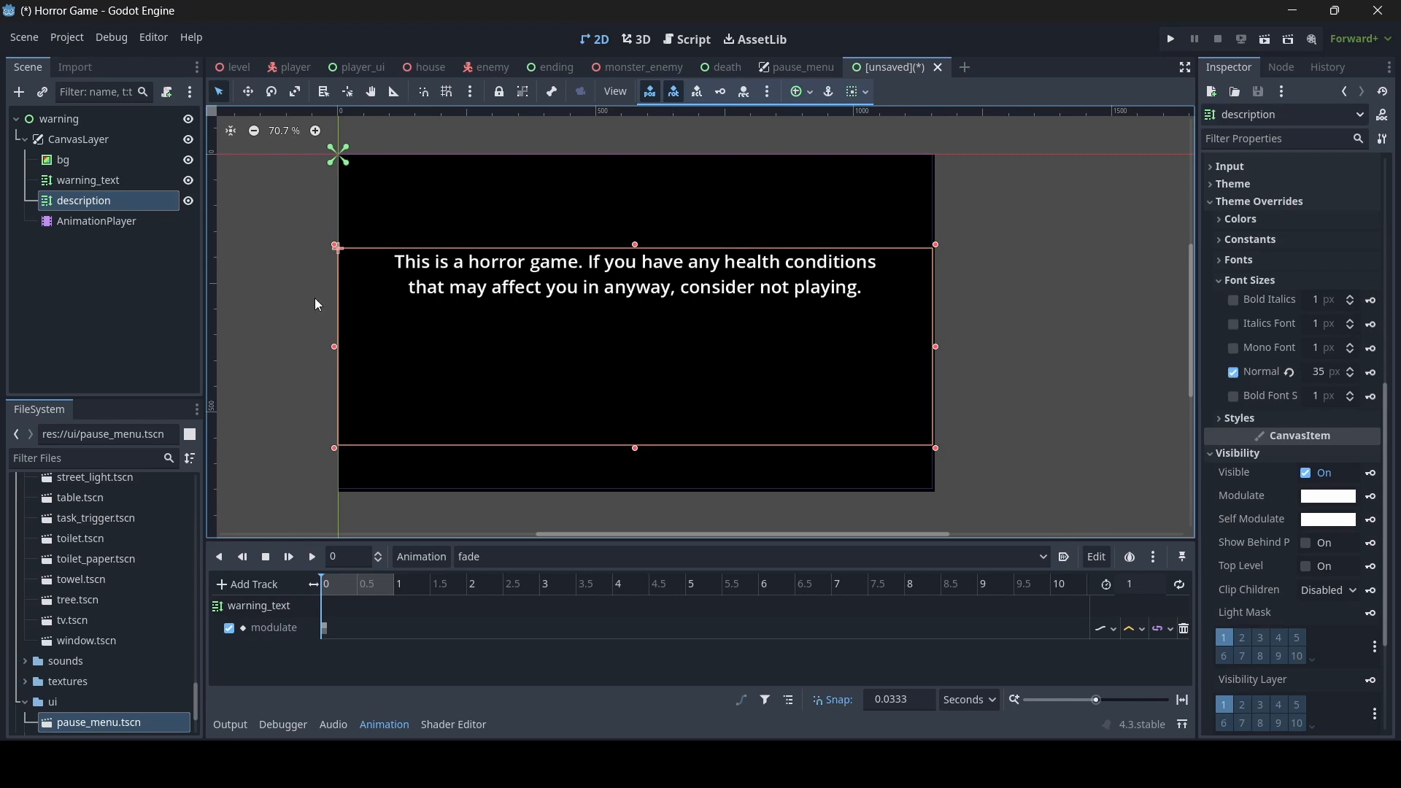
left_click(1326, 497)
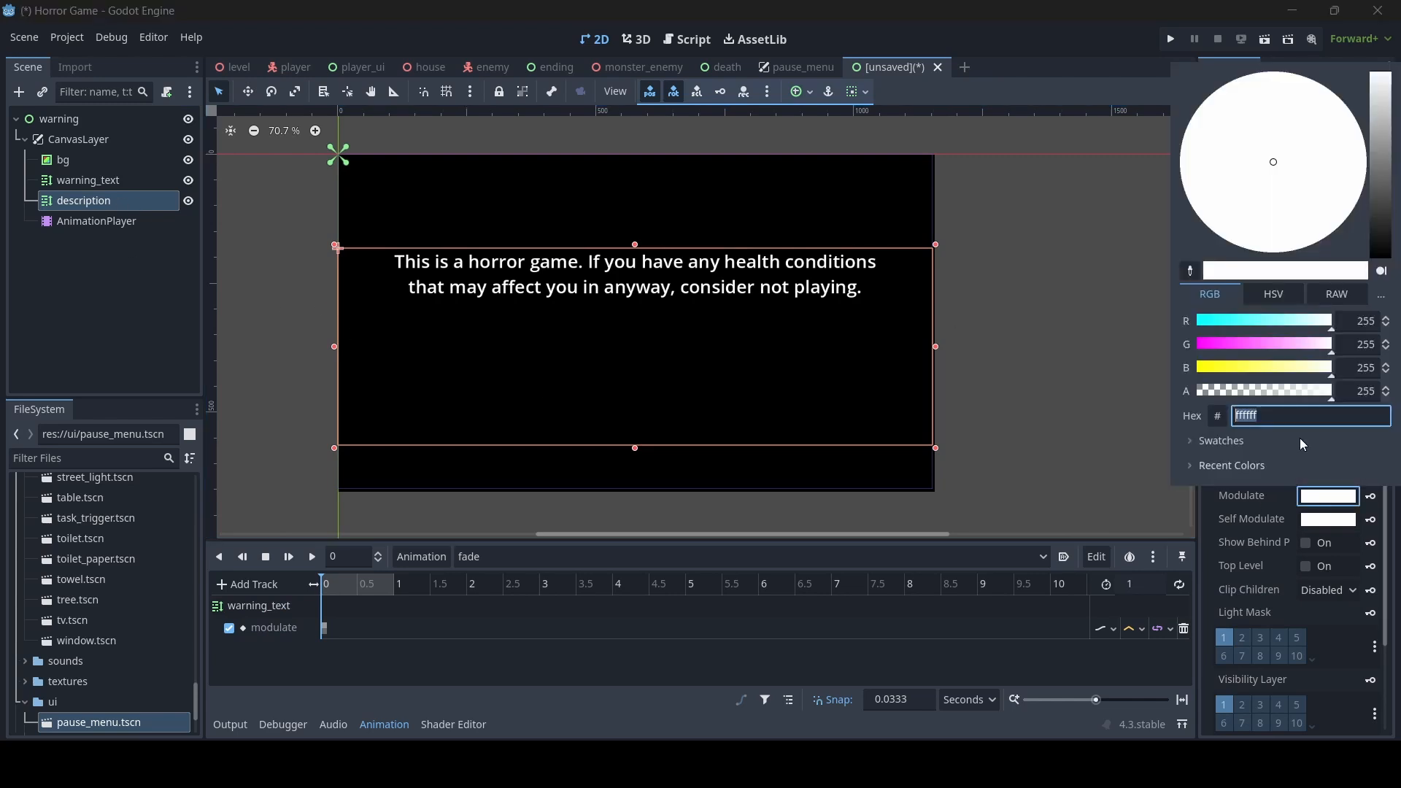
left_click_drag(1292, 393, 1177, 414)
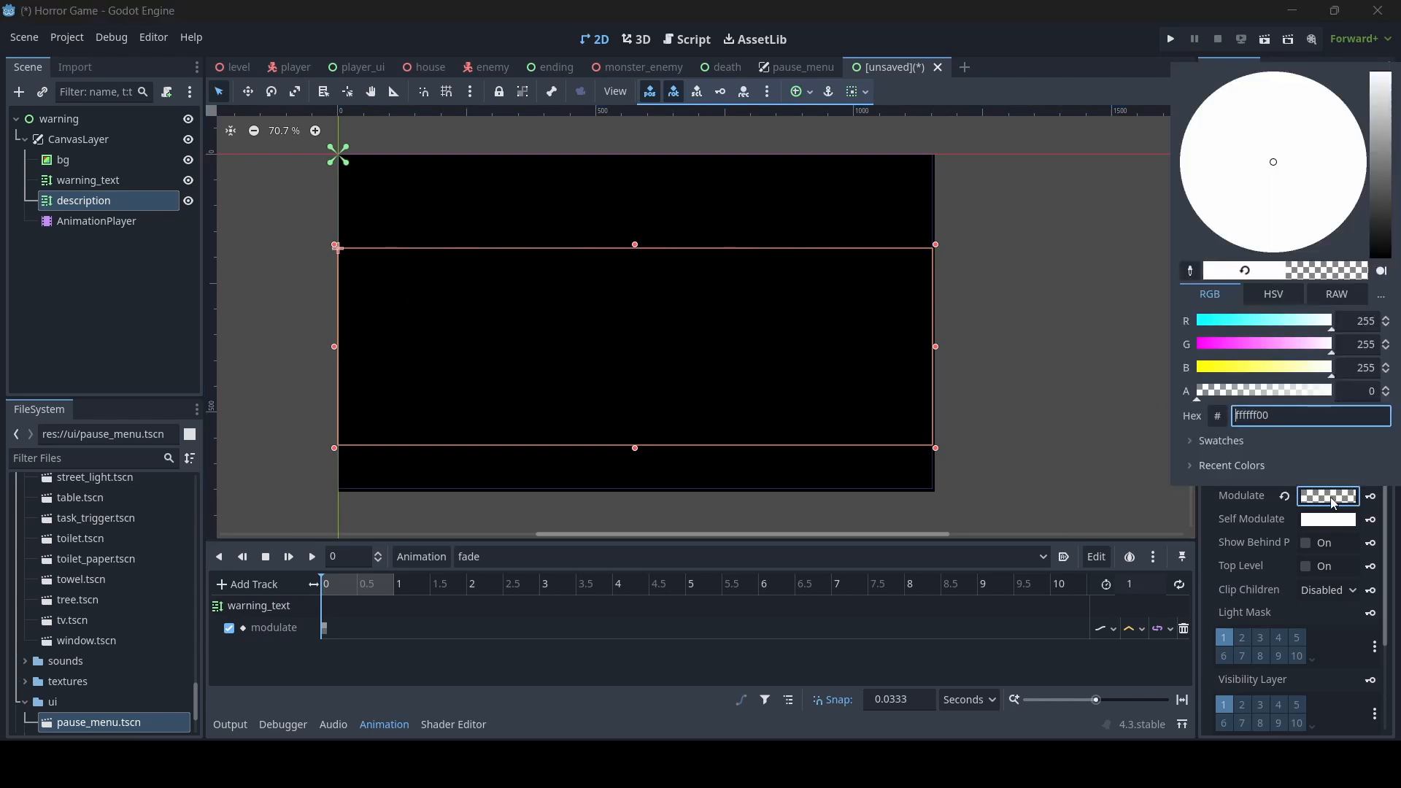
left_click(1372, 502)
left_click(1372, 502)
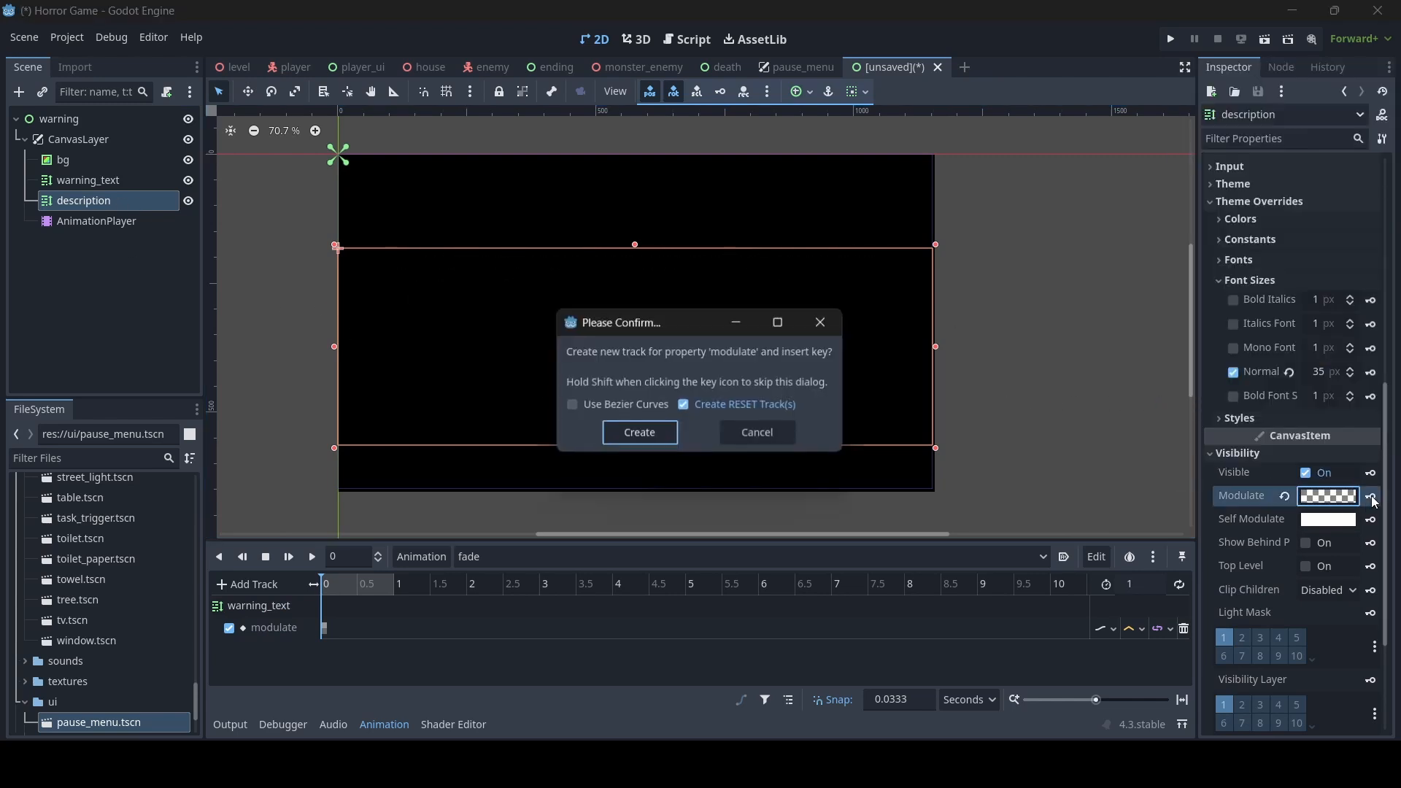
left_click(658, 432)
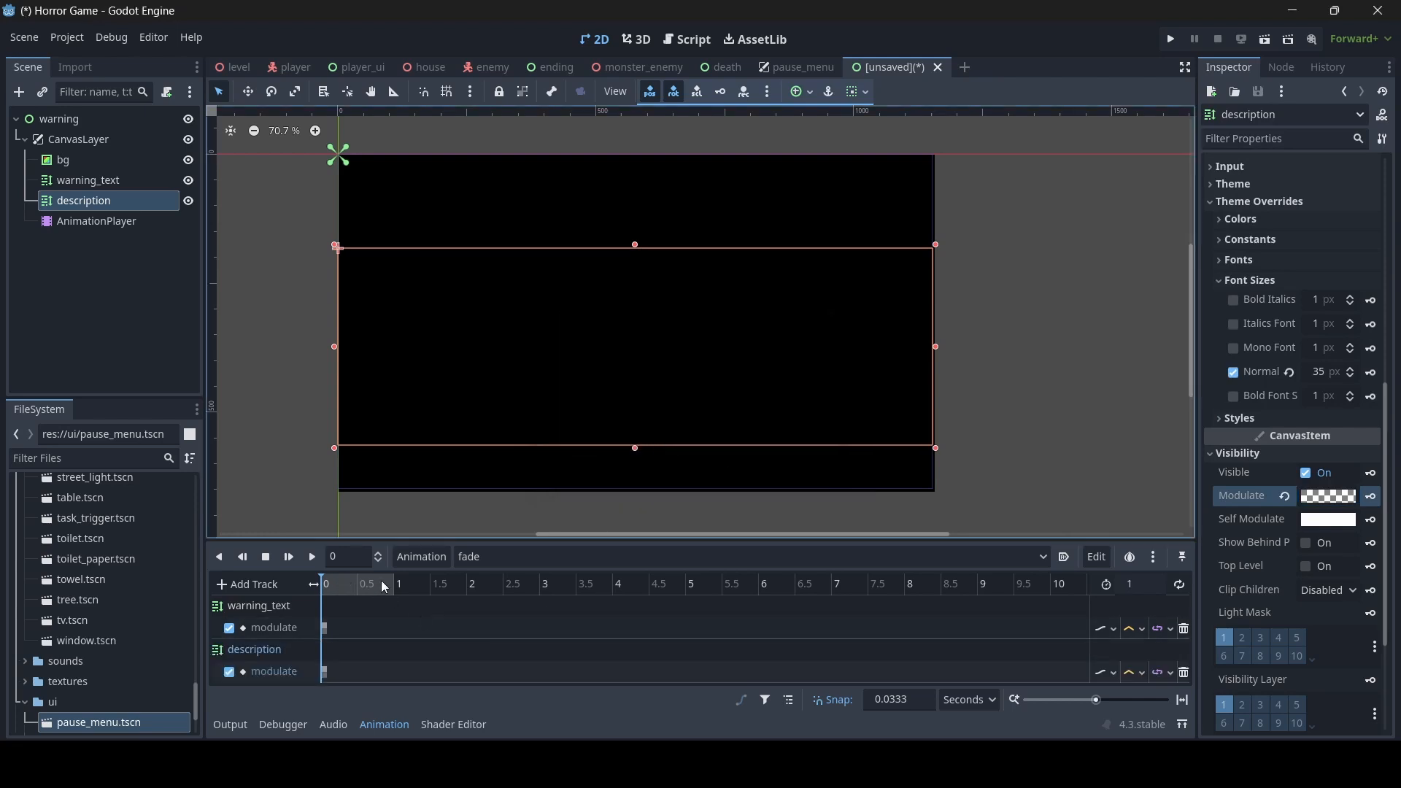
- Set the length of the fade animation to 5 seconds
left_click(1141, 584)
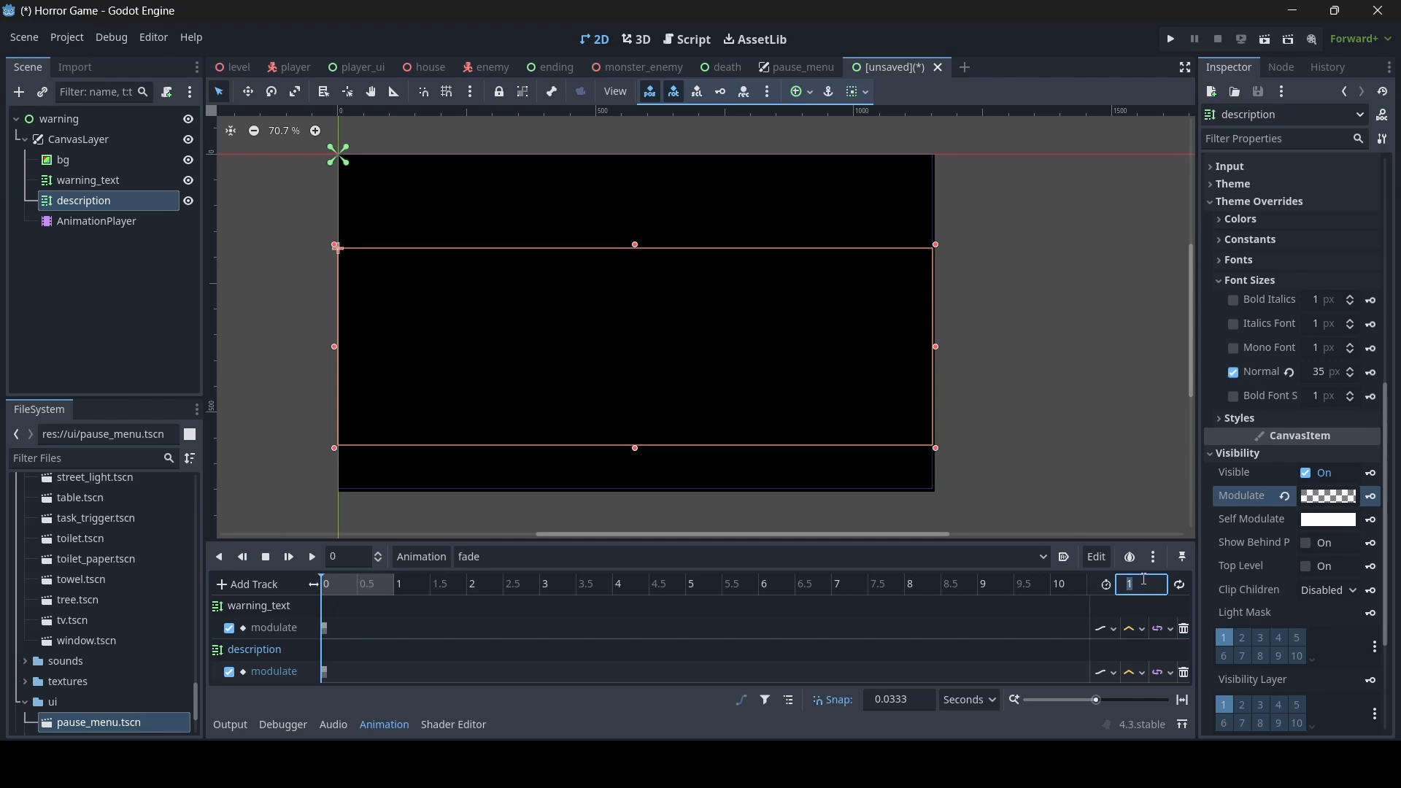
type("5")
key("Return")
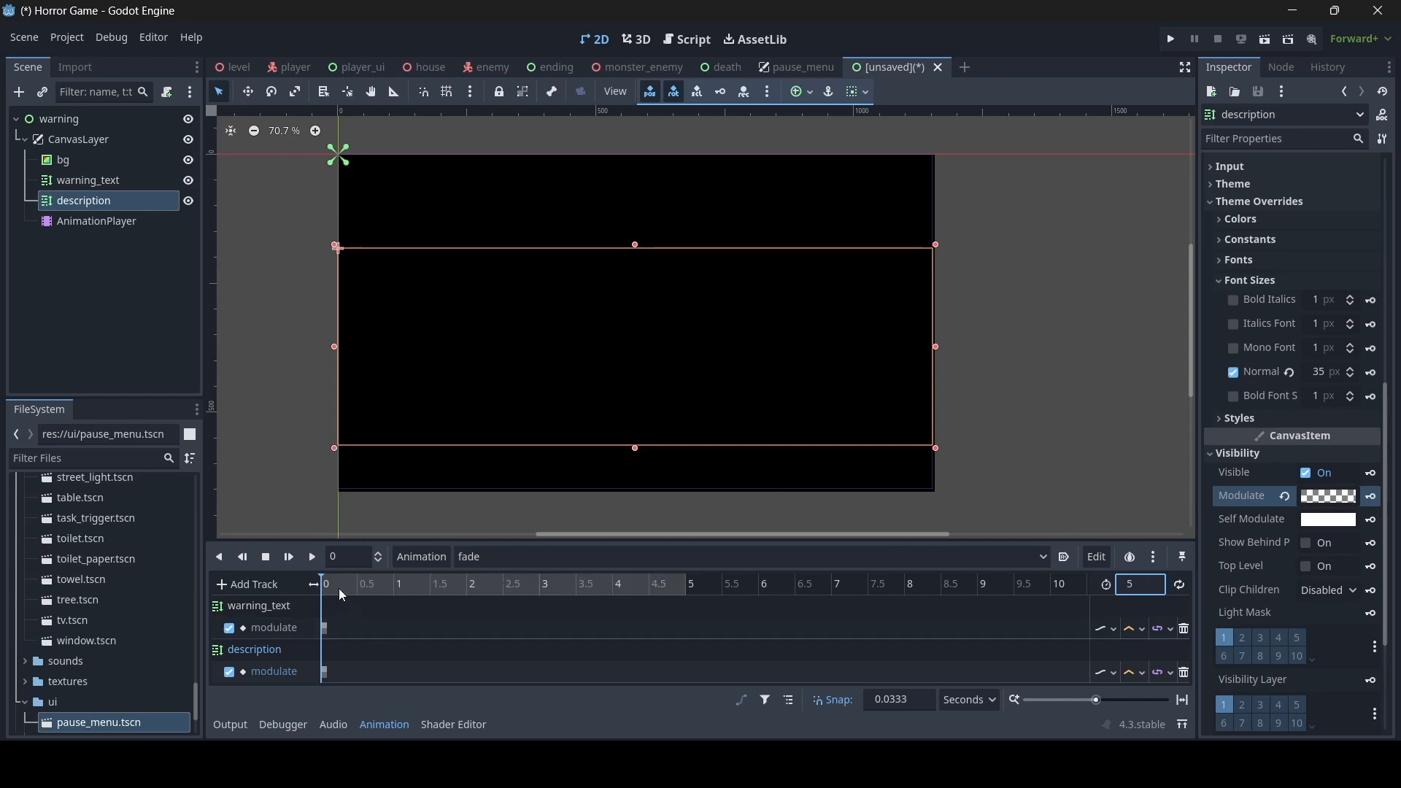
- At 1 s in the animation, set the modulate alpha of warning_text to 255 and insert a key
left_click_drag(338, 588, 395, 604)
left_click(98, 181)
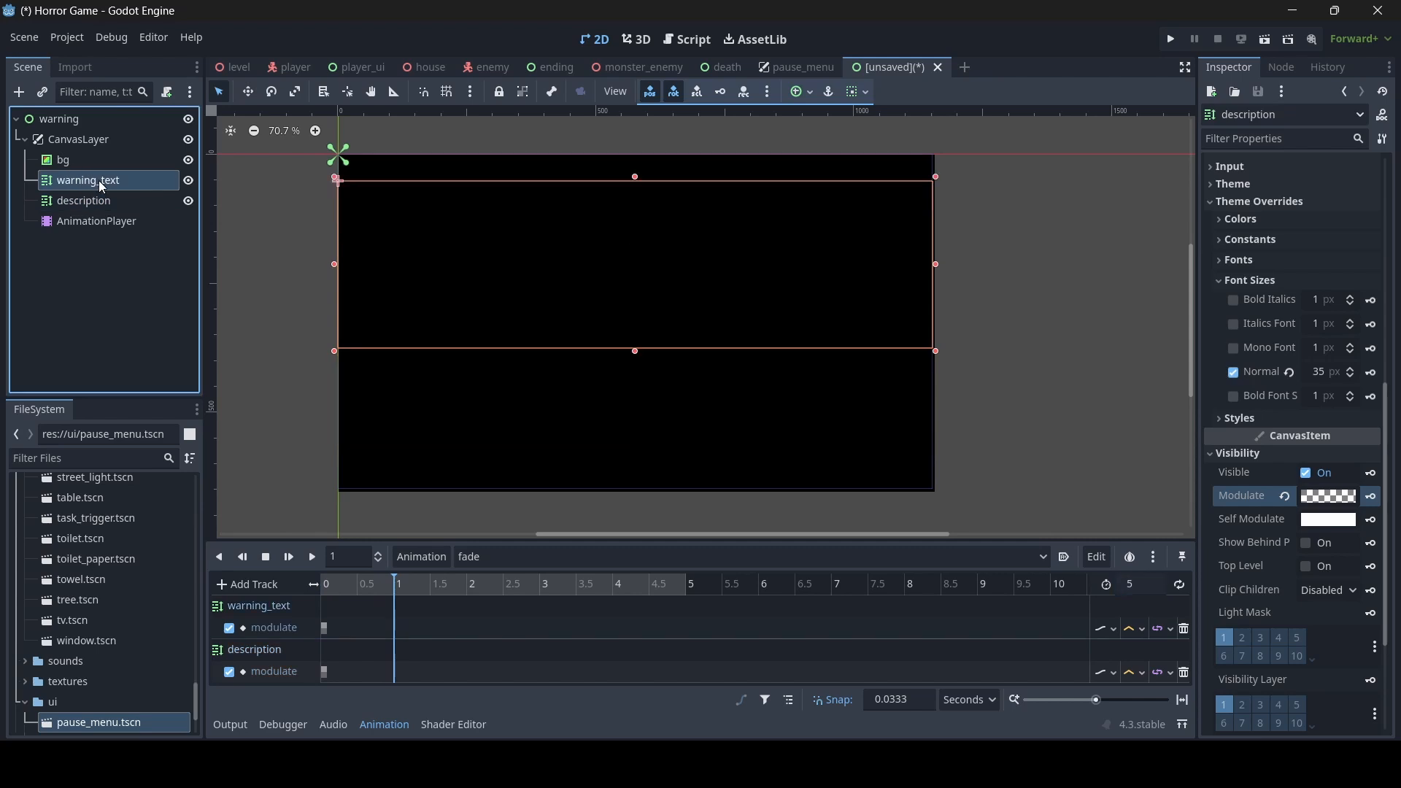
left_click(1305, 509)
left_click_drag(1222, 401, 1338, 399)
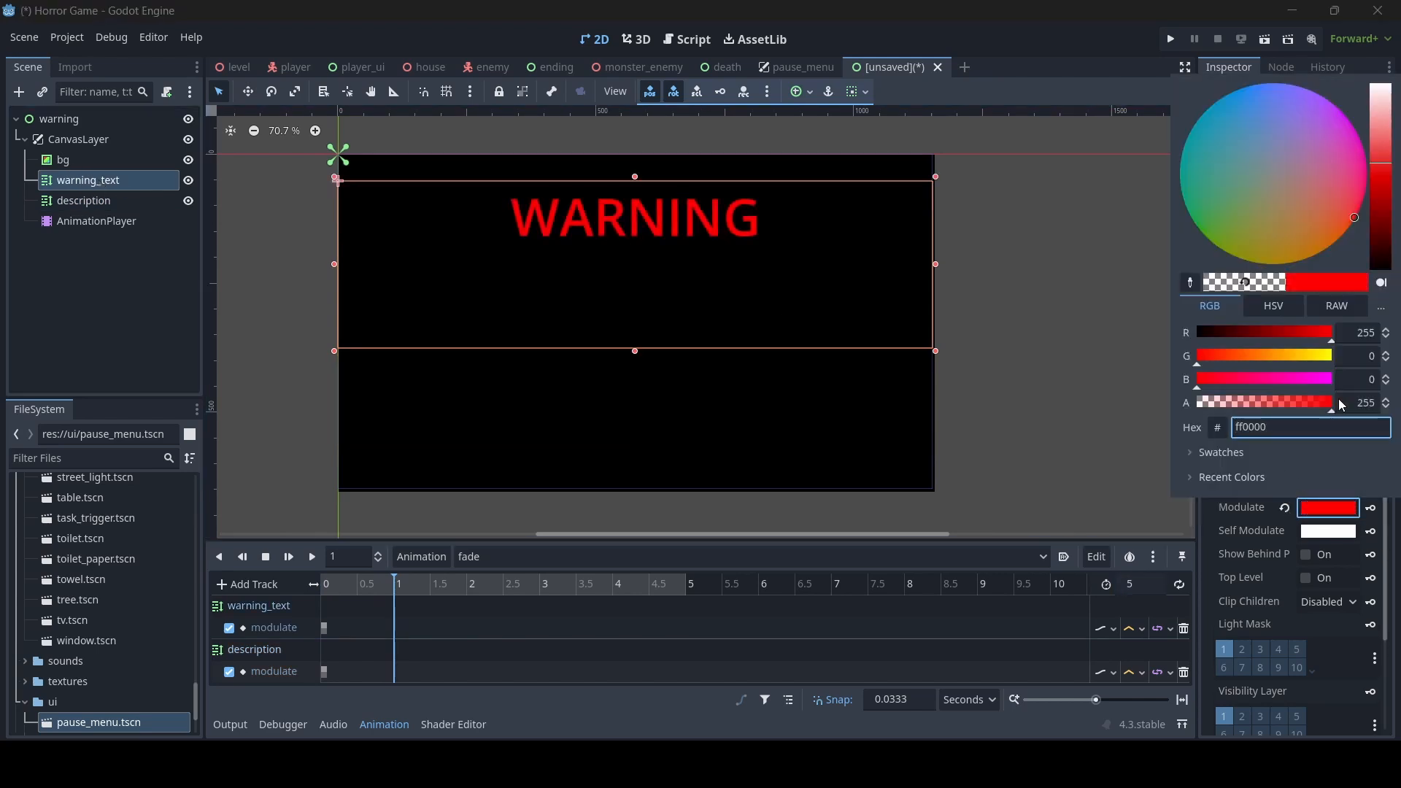
left_click(1349, 511)
left_click(1371, 509)
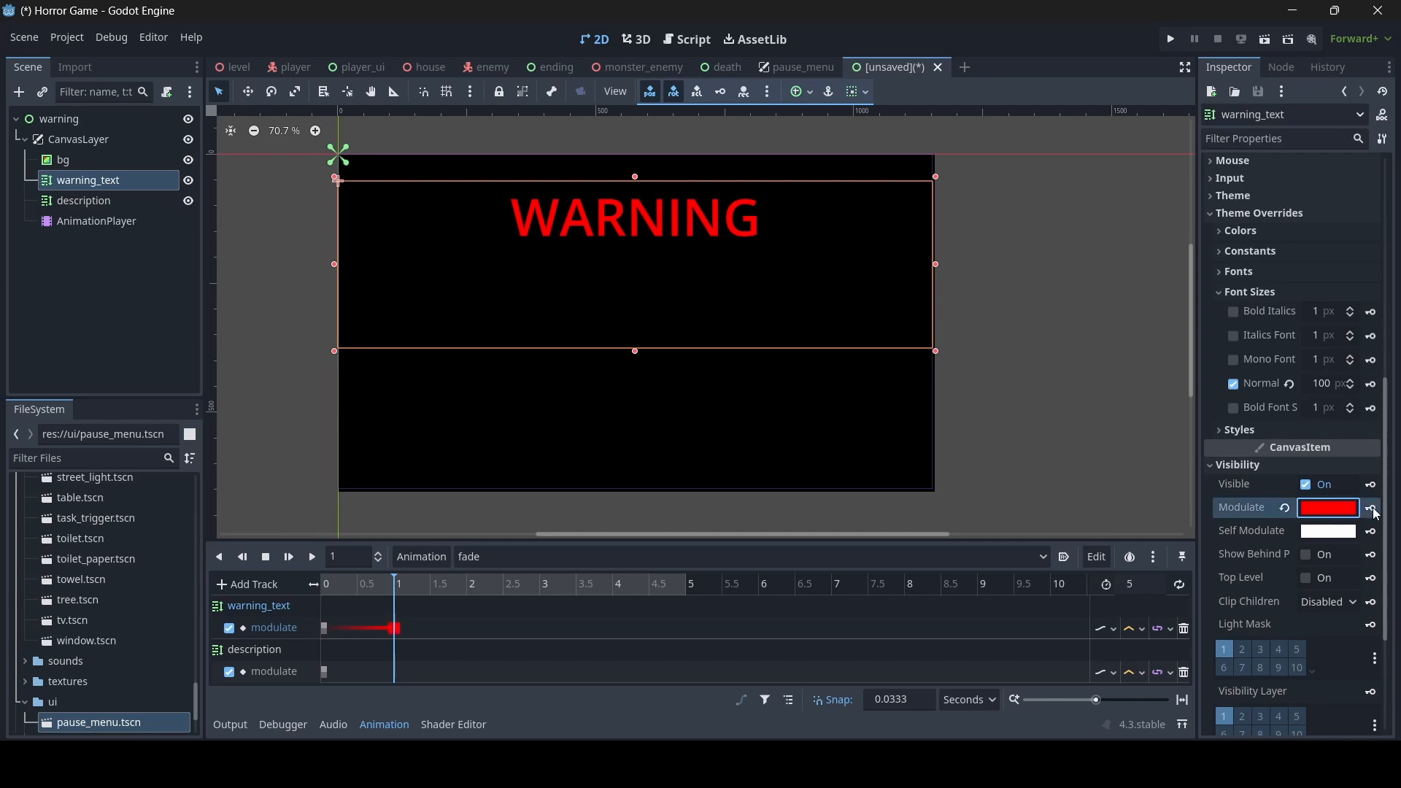
- Set the modulate alpha of description to 255 and insert a key at 1 s
left_click(143, 204)
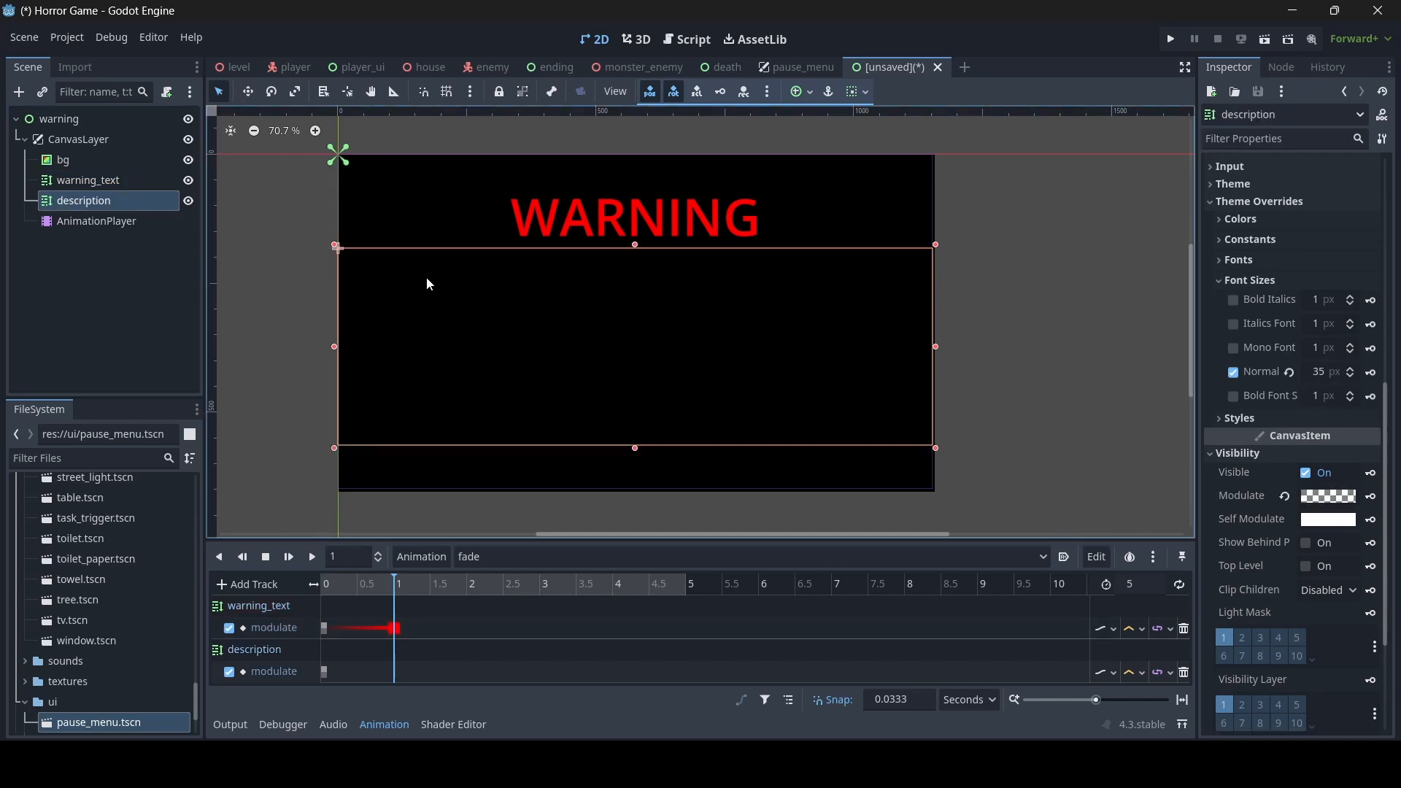
left_click(1325, 504)
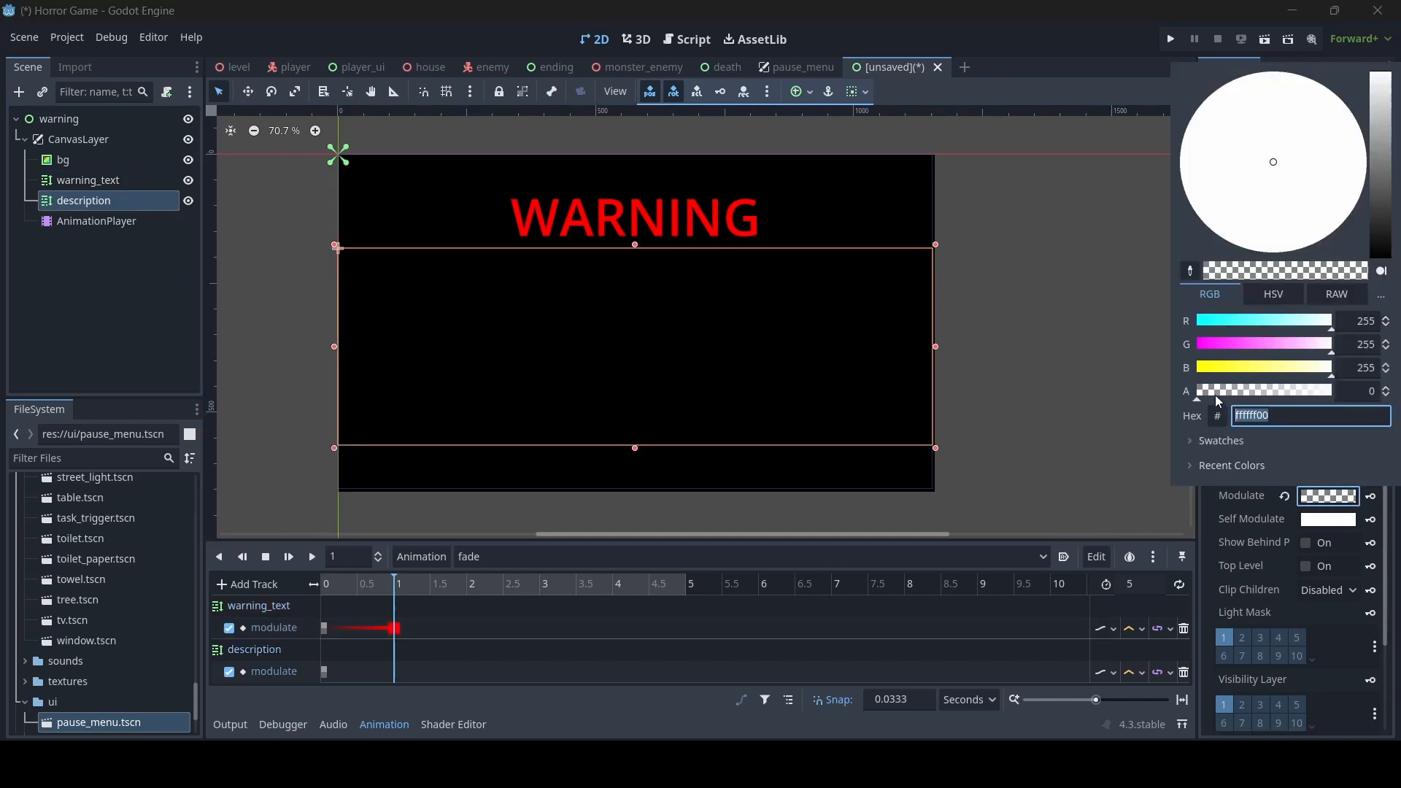
left_click_drag(1198, 400, 1338, 399)
left_click(1379, 497)
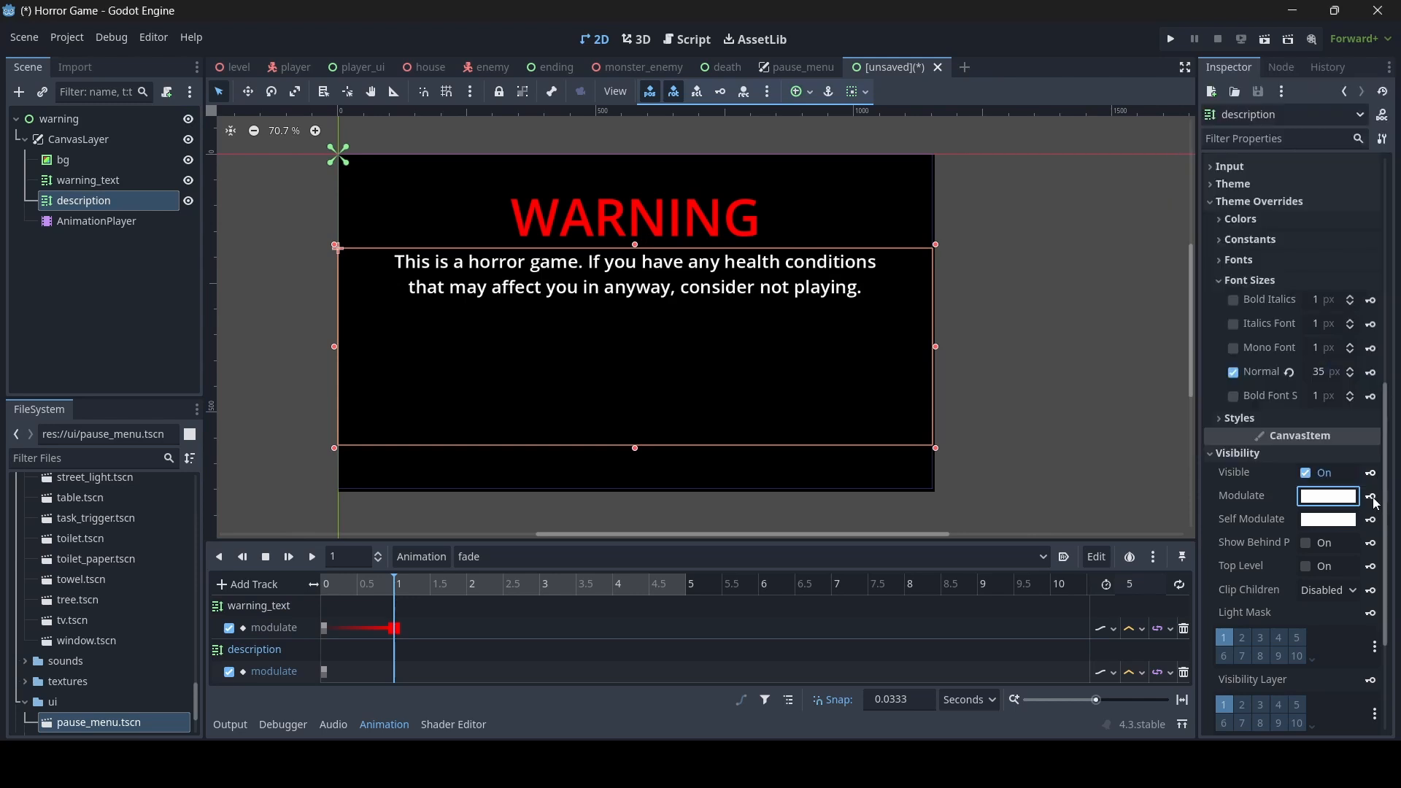
left_click(1371, 497)
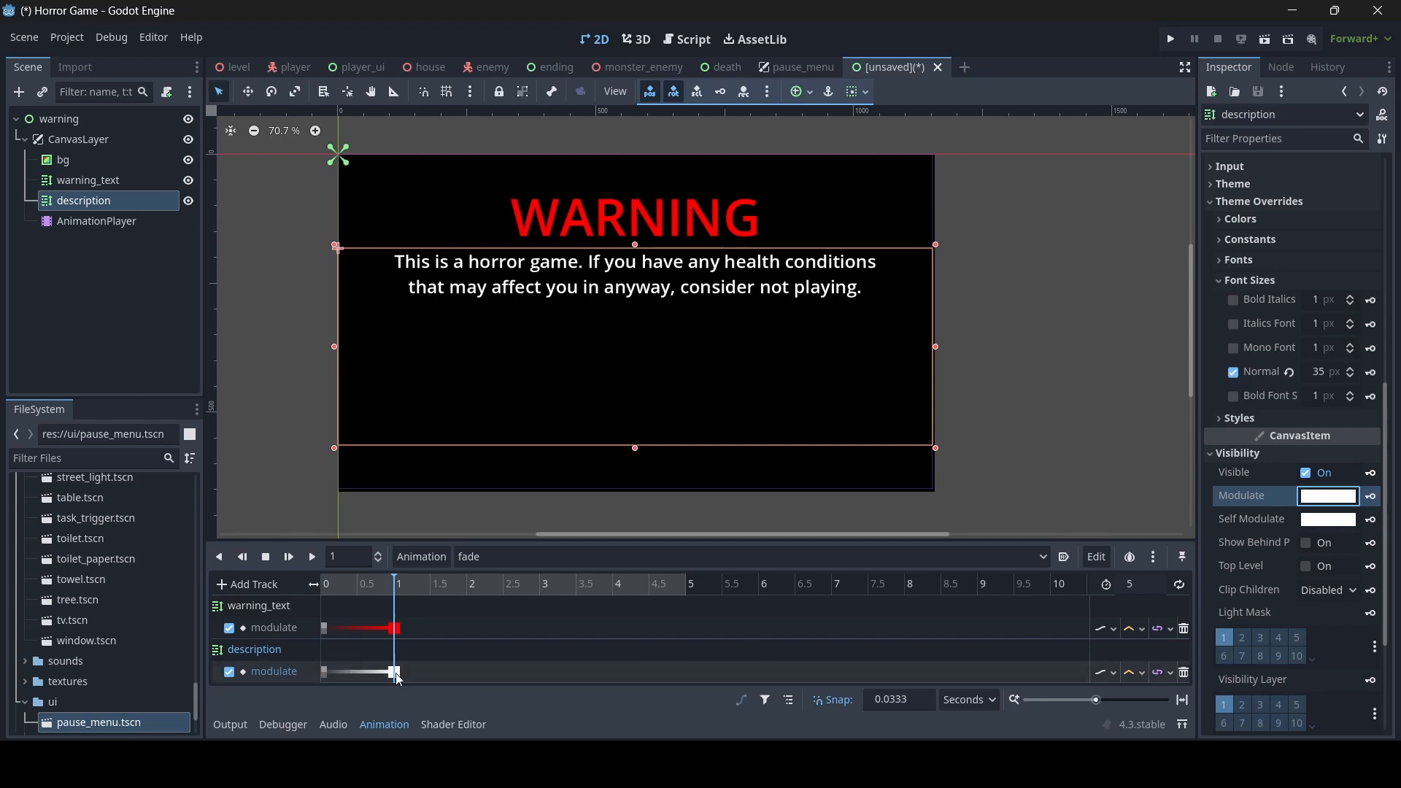
- Shift the description track's transparent key to 1 s and its opaque key to 2 s, and duplicate the transparent key at 0 s
left_click_drag(395, 672, 468, 658)
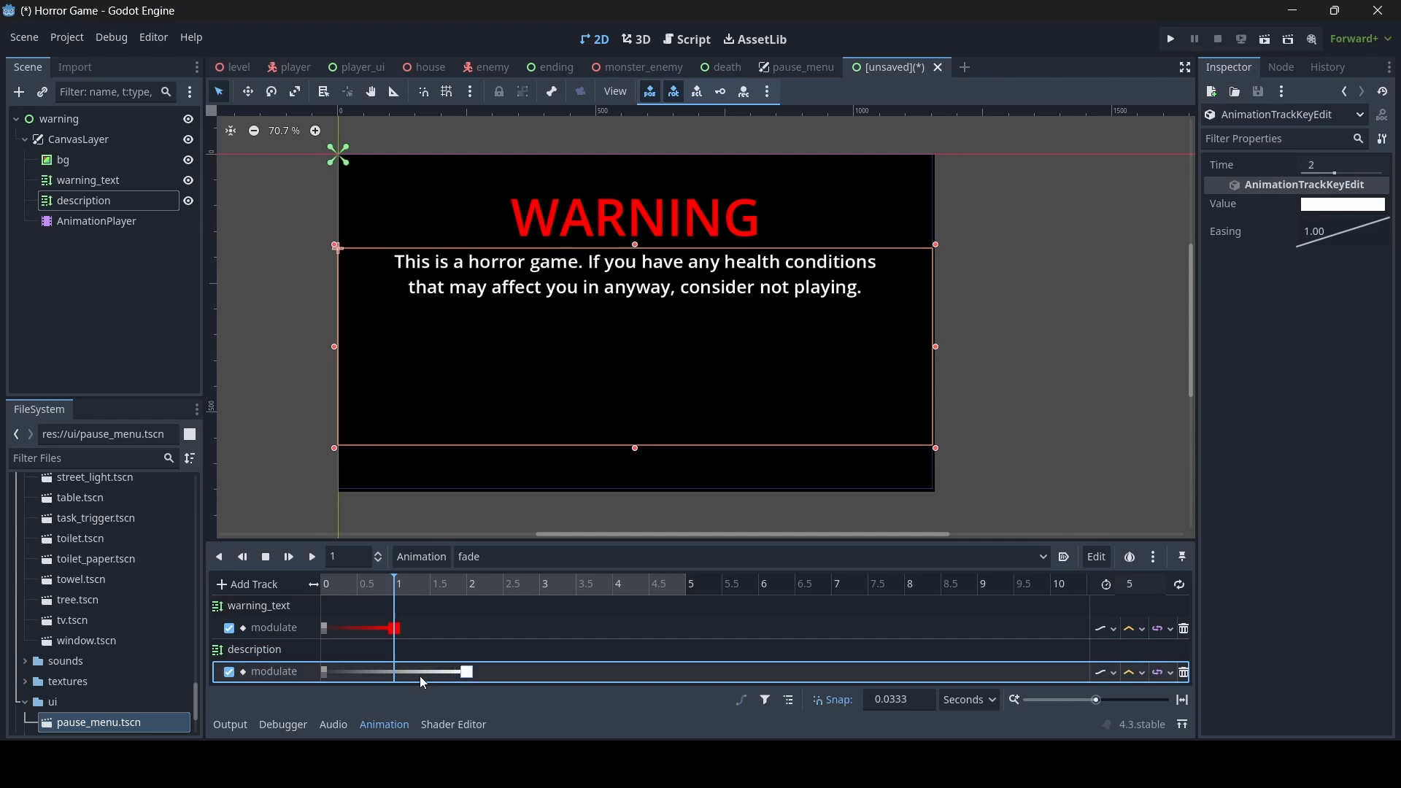
left_click_drag(323, 672, 393, 676)
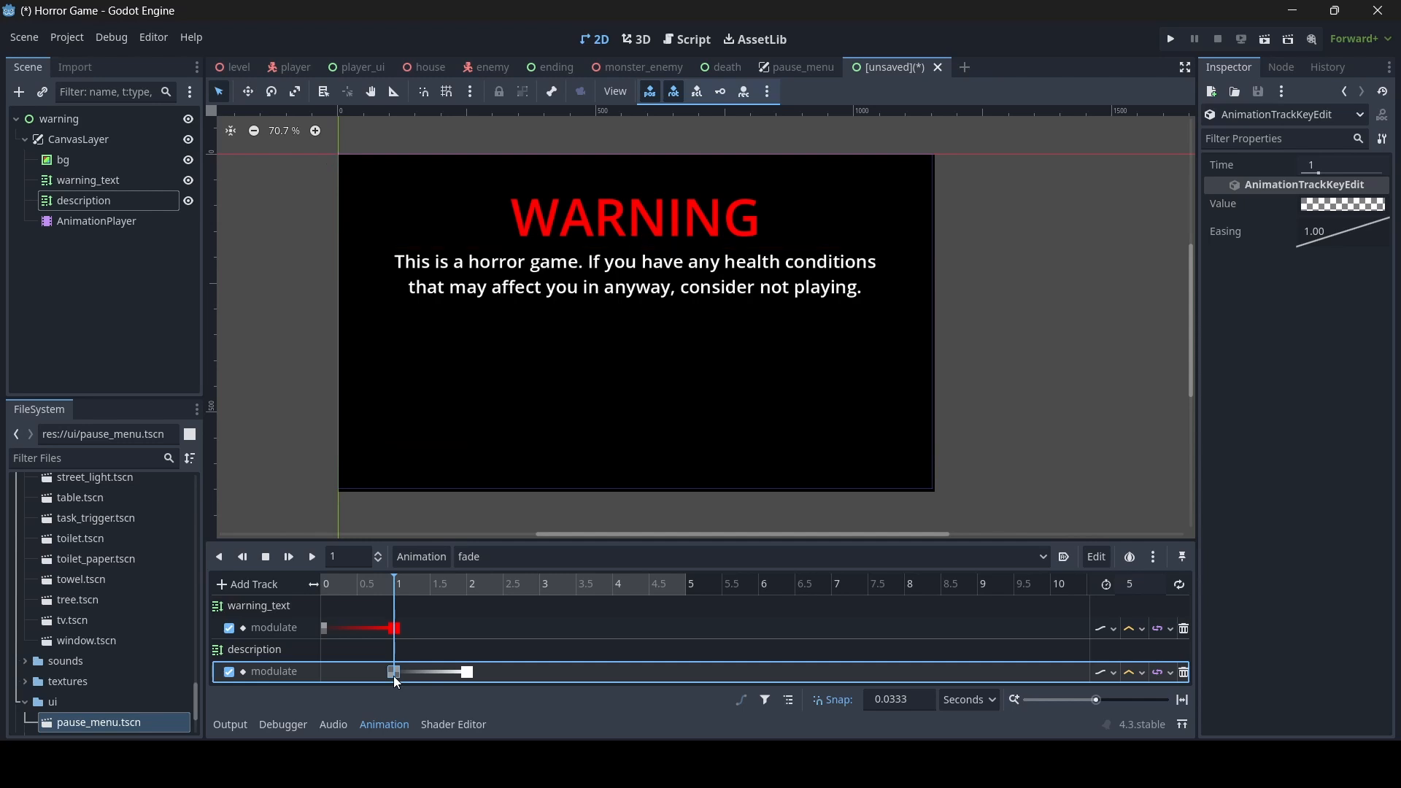
left_click_drag(394, 590, 300, 582)
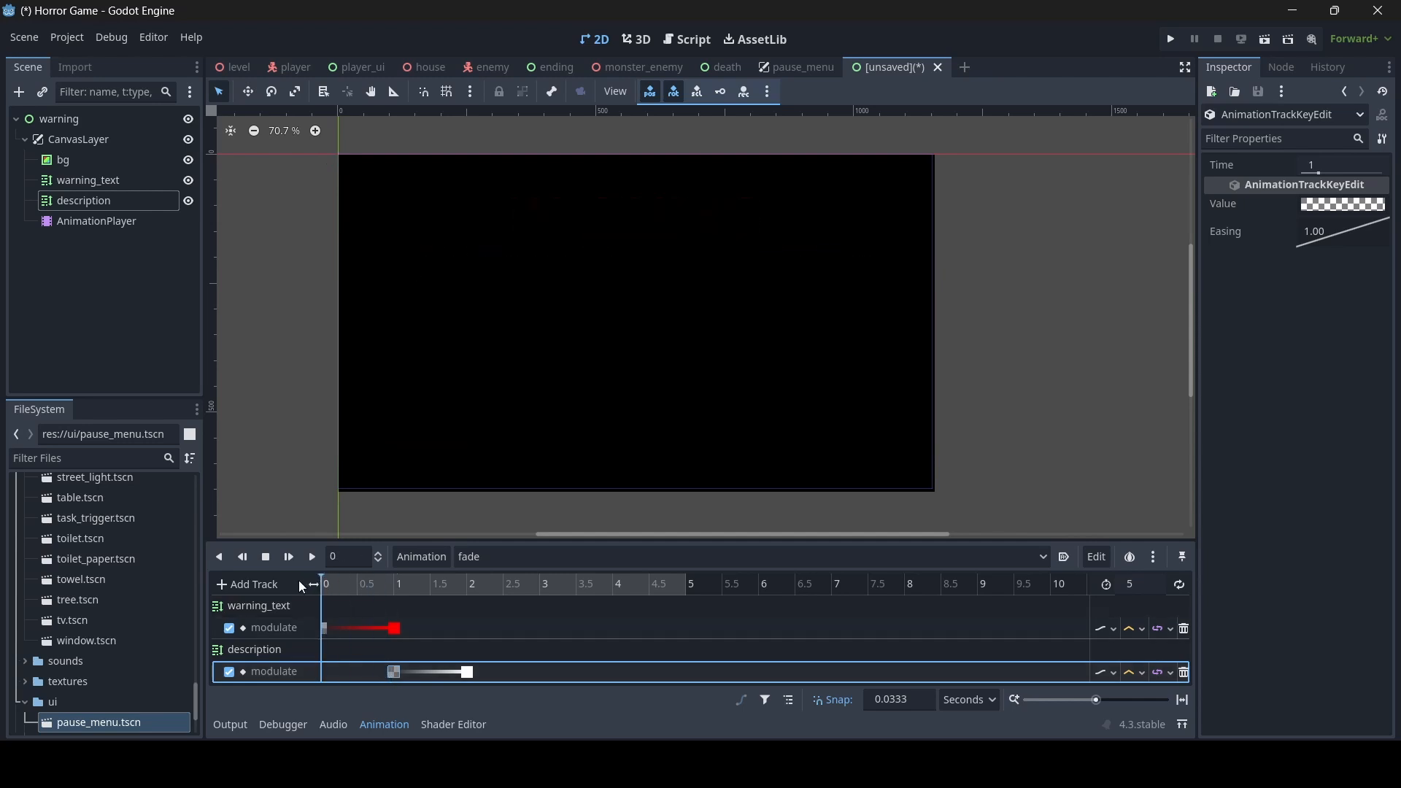
key("ctrl+d")
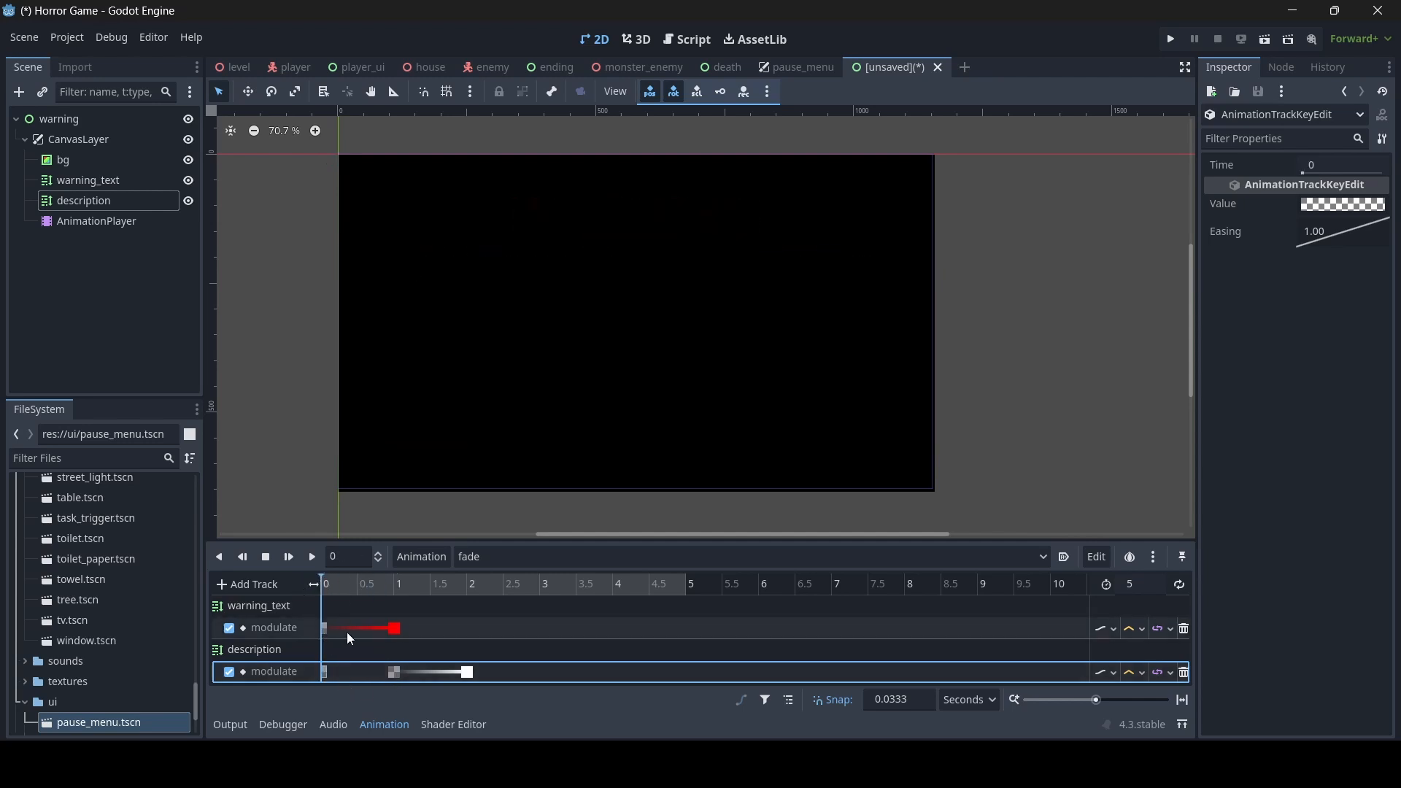
- Save the new scene as warning.tscn in the scenery folder
key("ctrl+s")
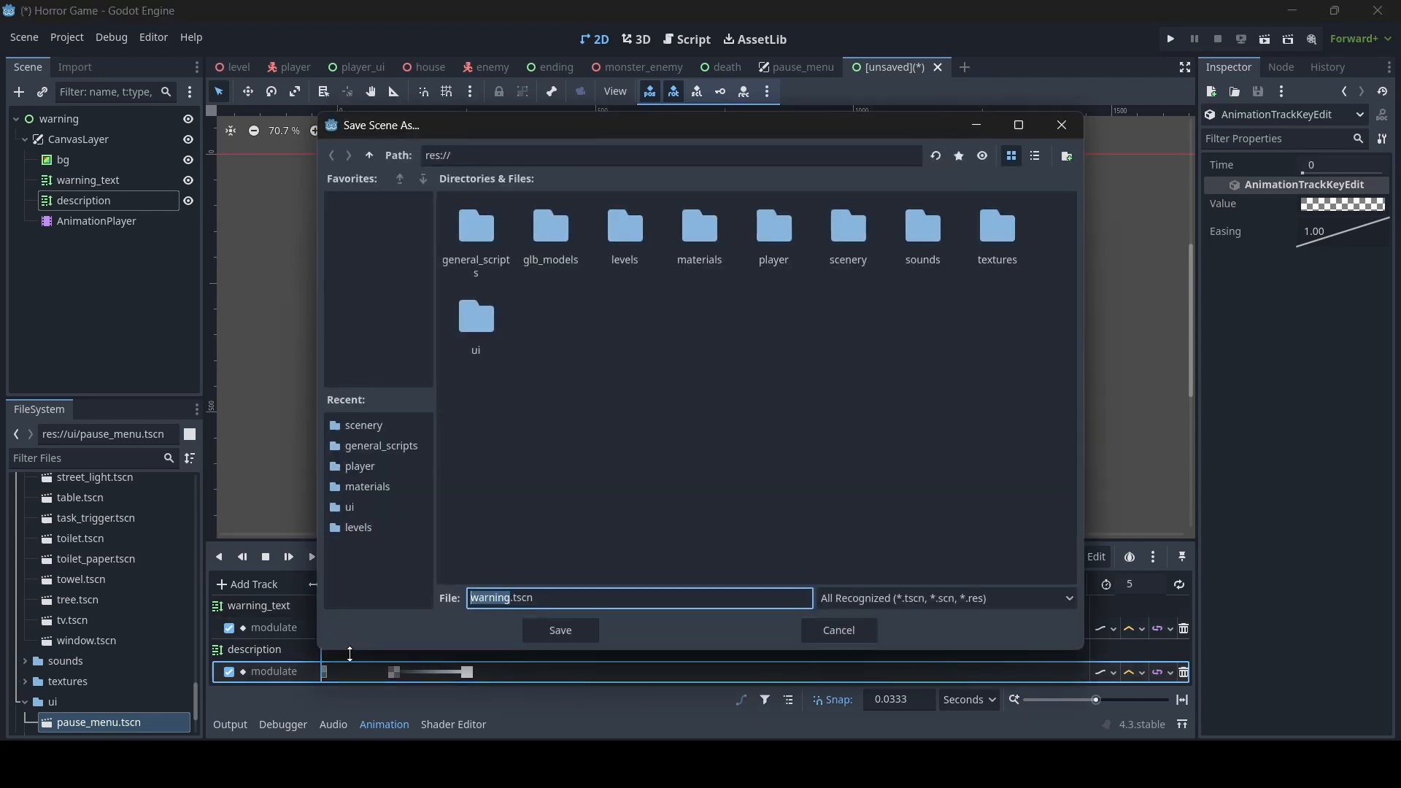
left_click(865, 638)
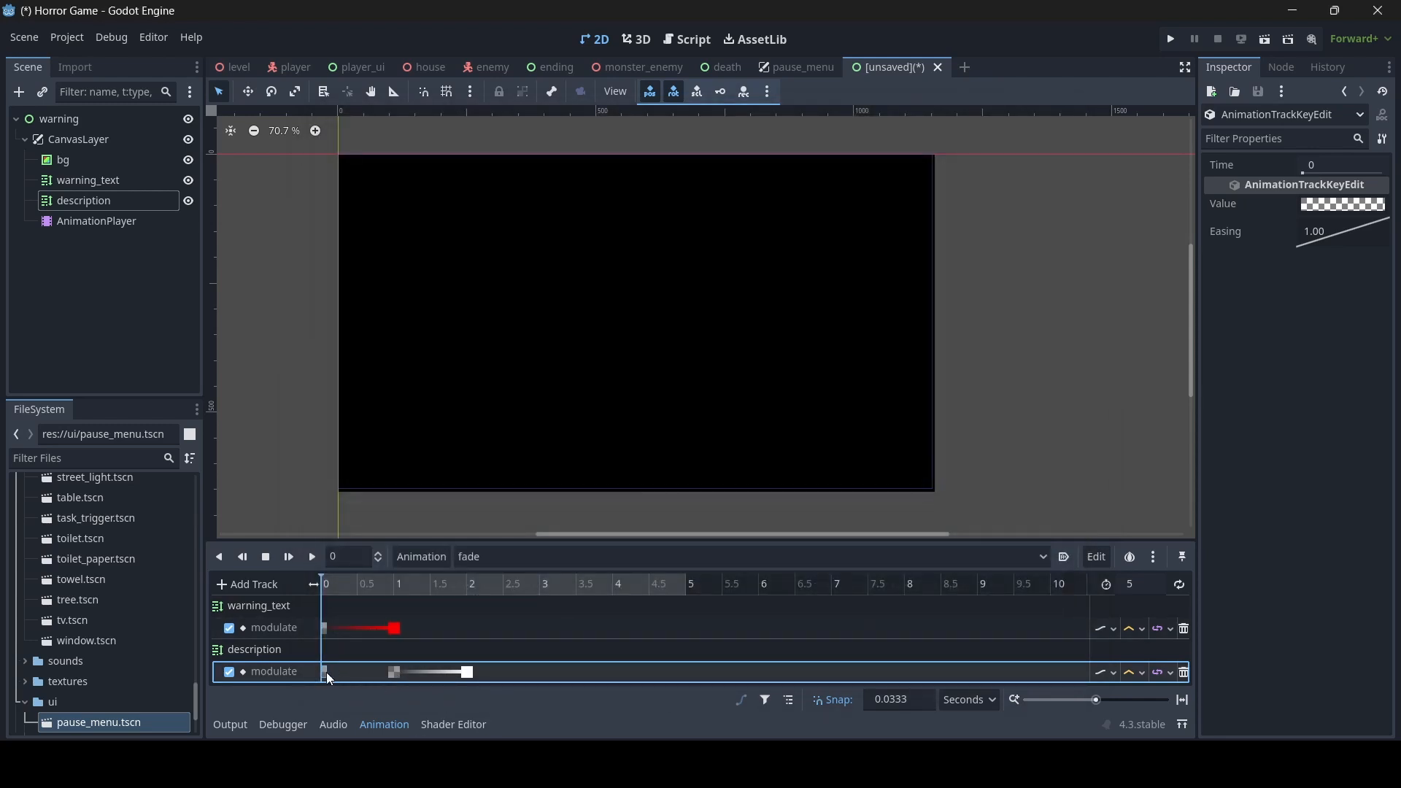
left_click(395, 673)
key("ctrl+s")
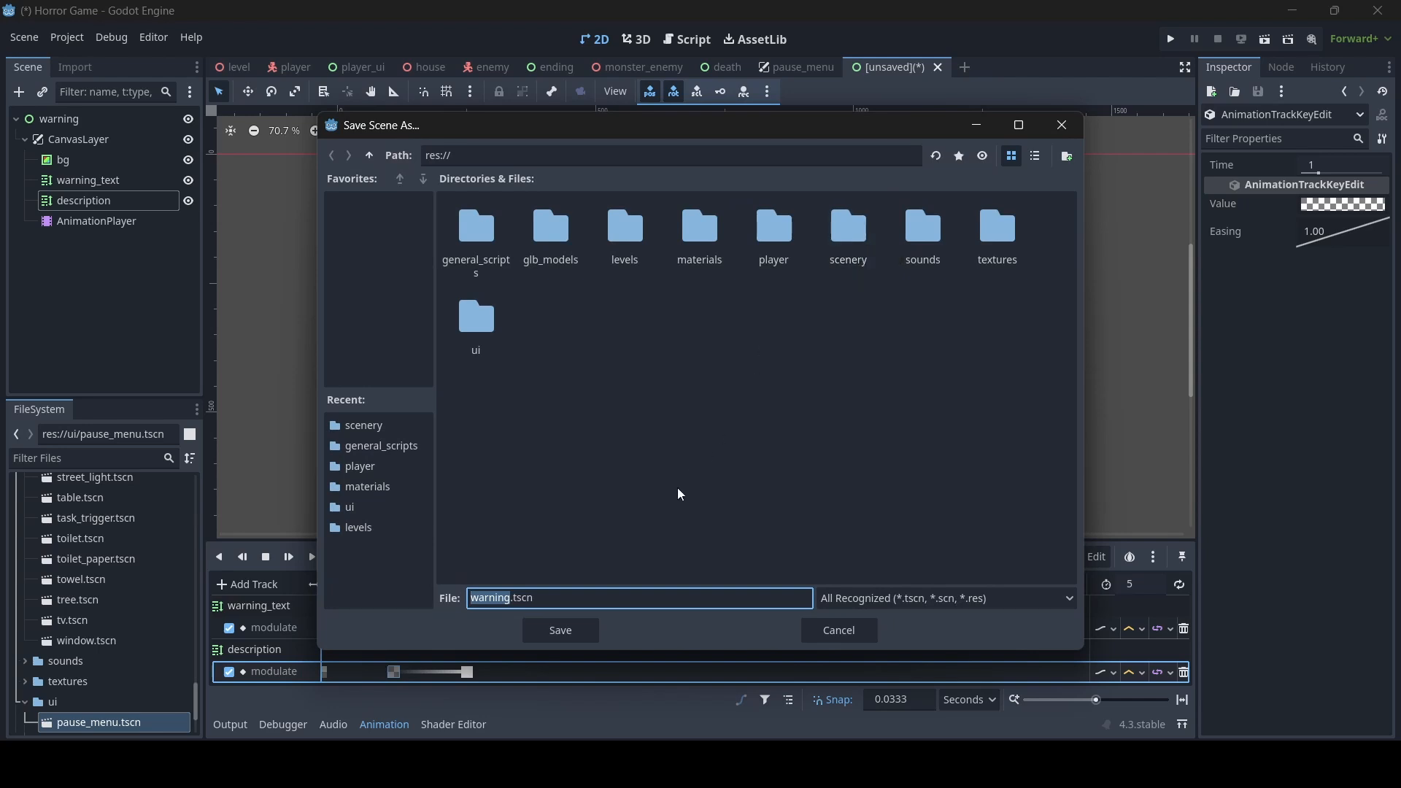
double_click(851, 266)
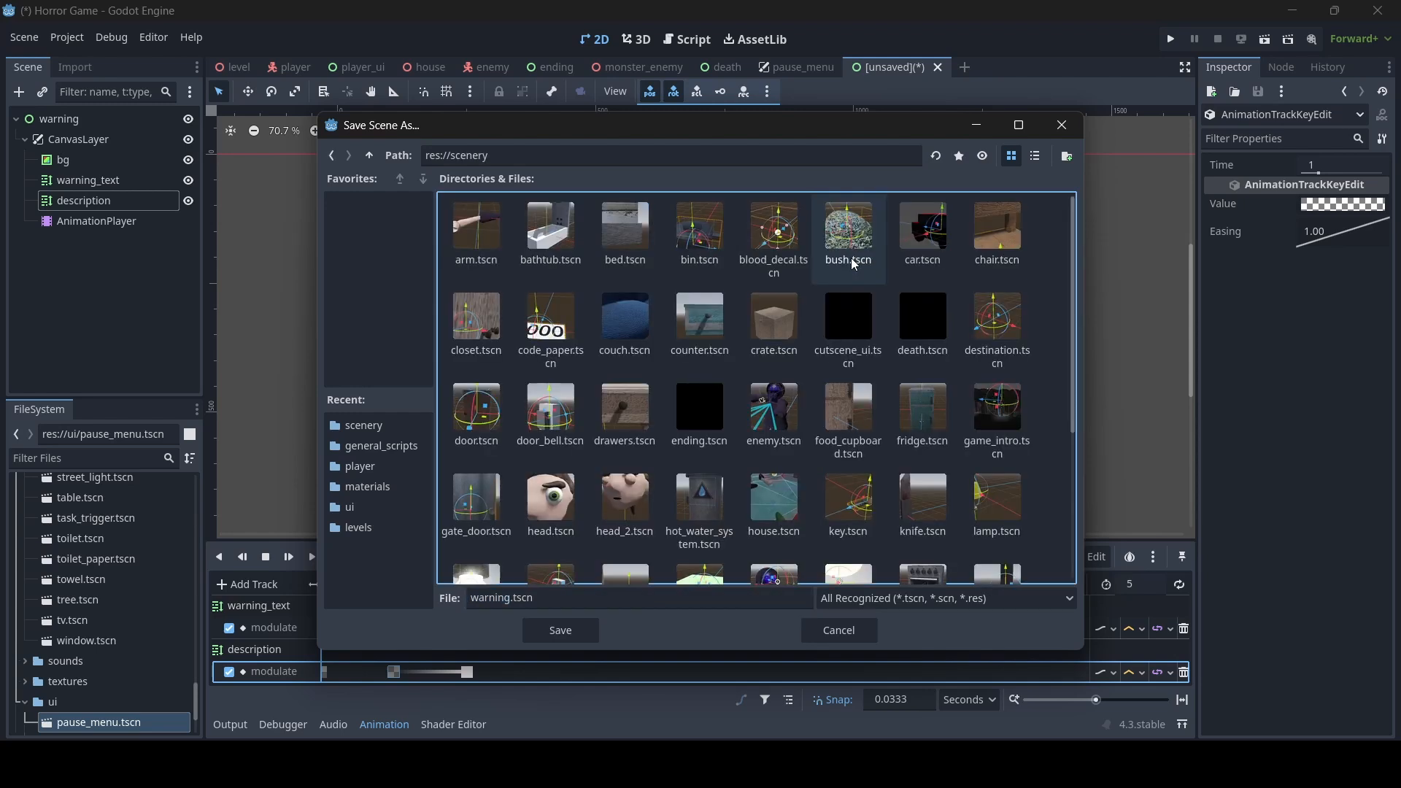
left_click(561, 630)
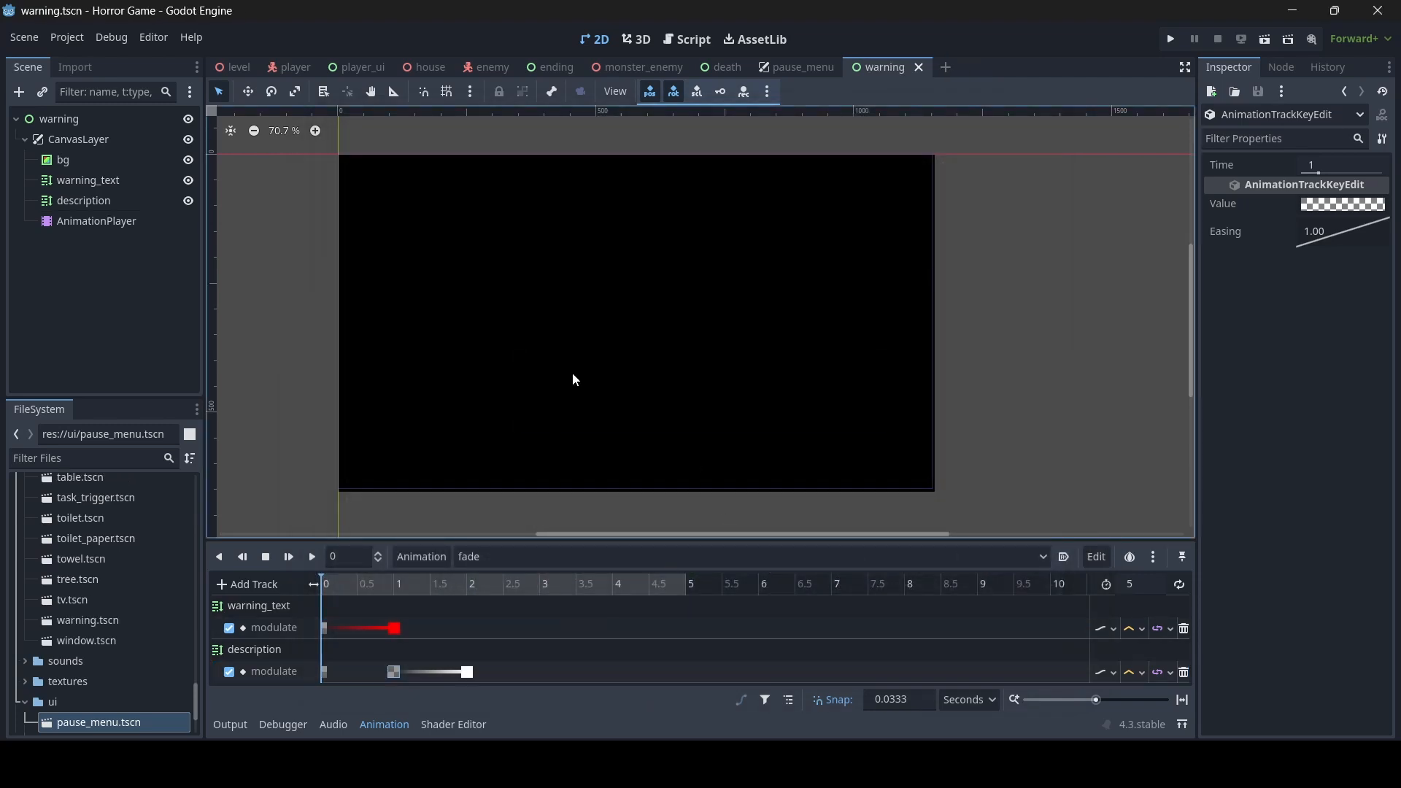
- Play the fade animation from the start twice to check how the heading and description fade in
left_click(312, 557)
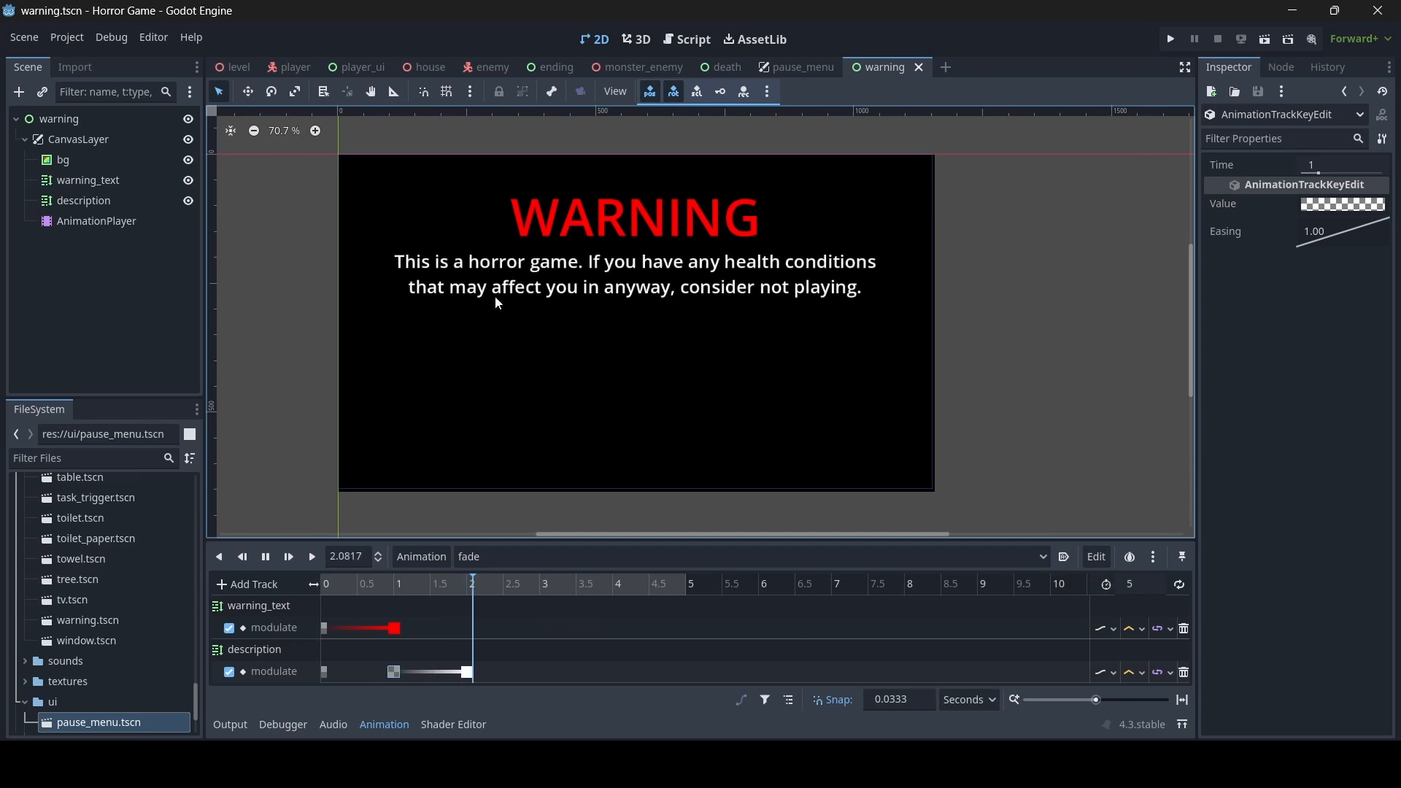
left_click(268, 554)
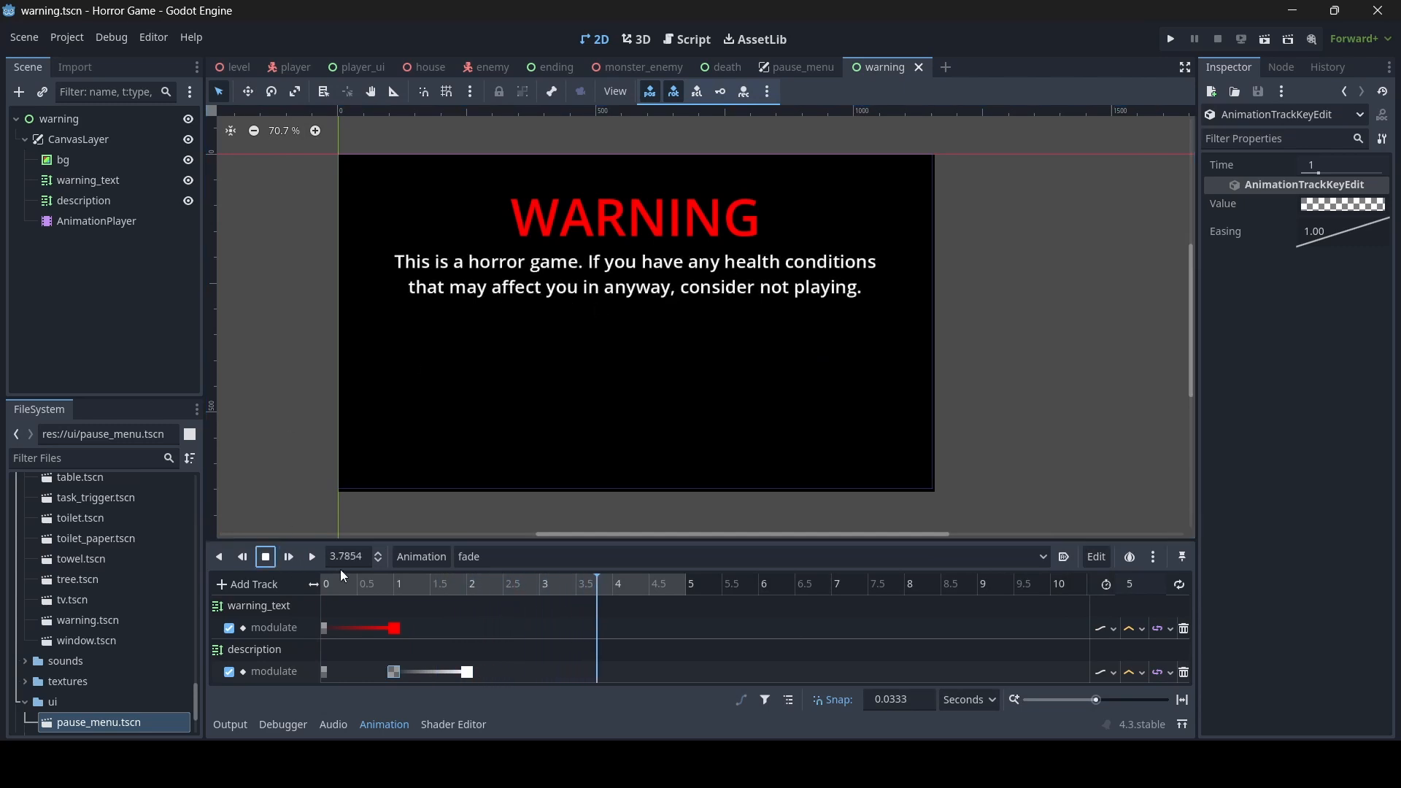
left_click_drag(338, 580, 307, 586)
left_click(299, 559)
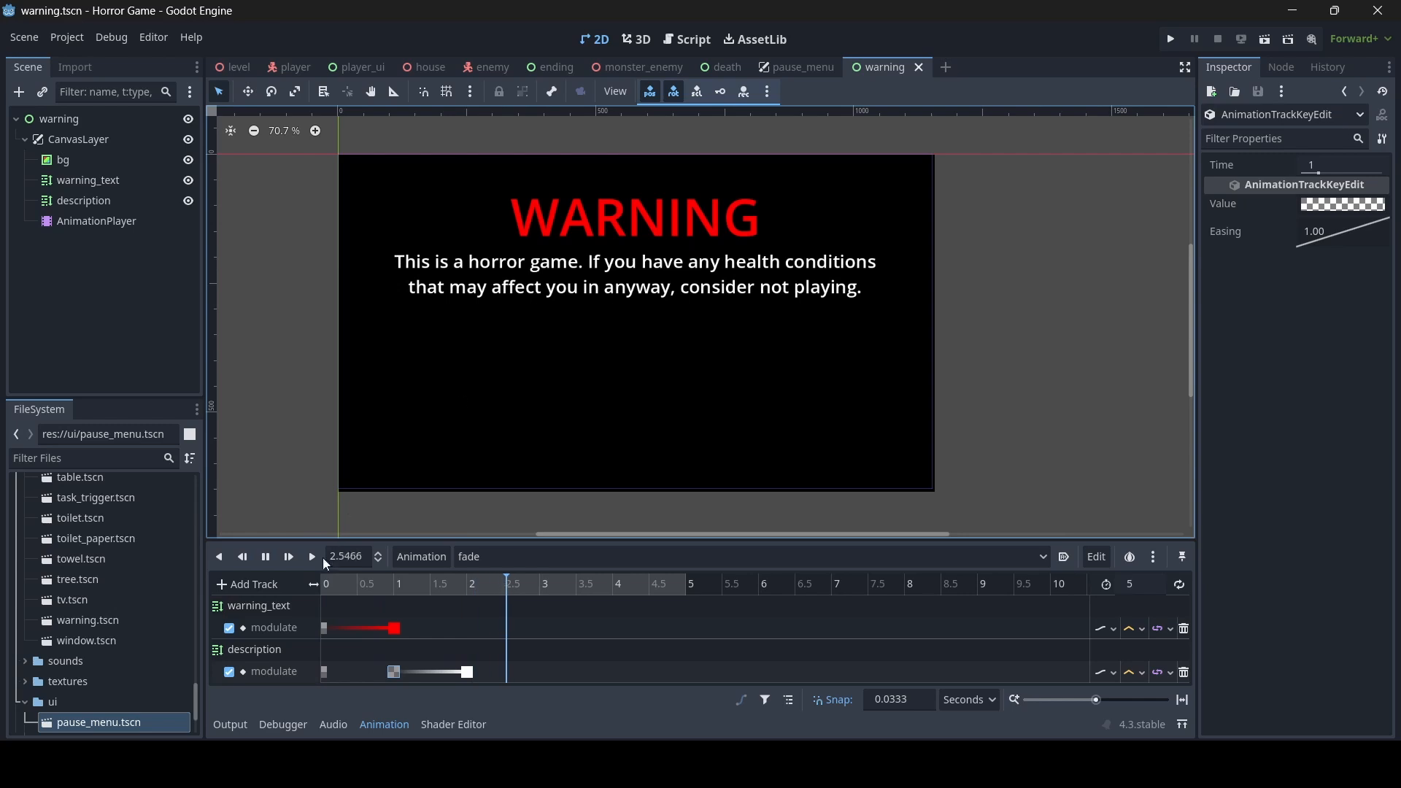
left_click(273, 560)
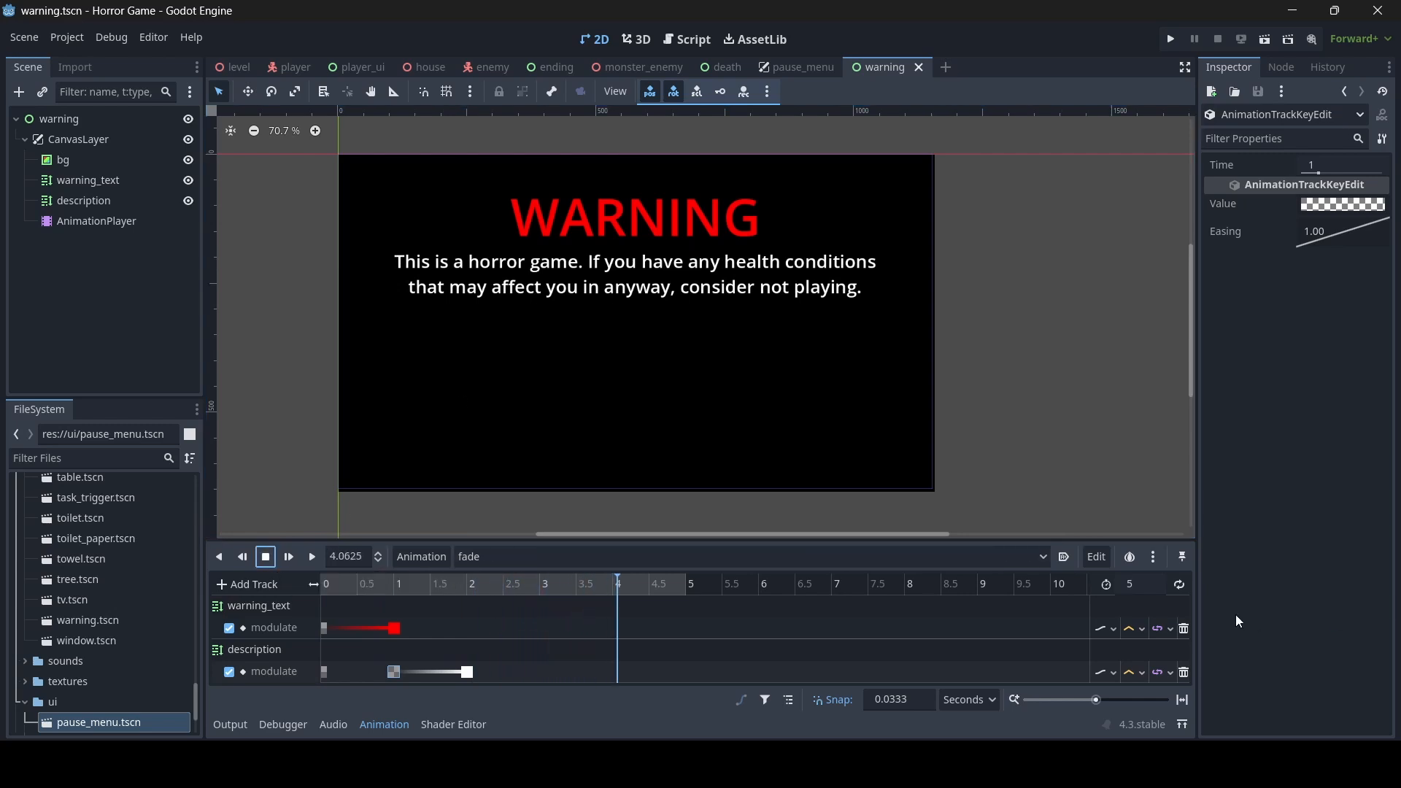
- Set the length of the fade animation to 7 seconds and move the playhead to 5 s
left_click(1133, 585)
type("6")
key("Return")
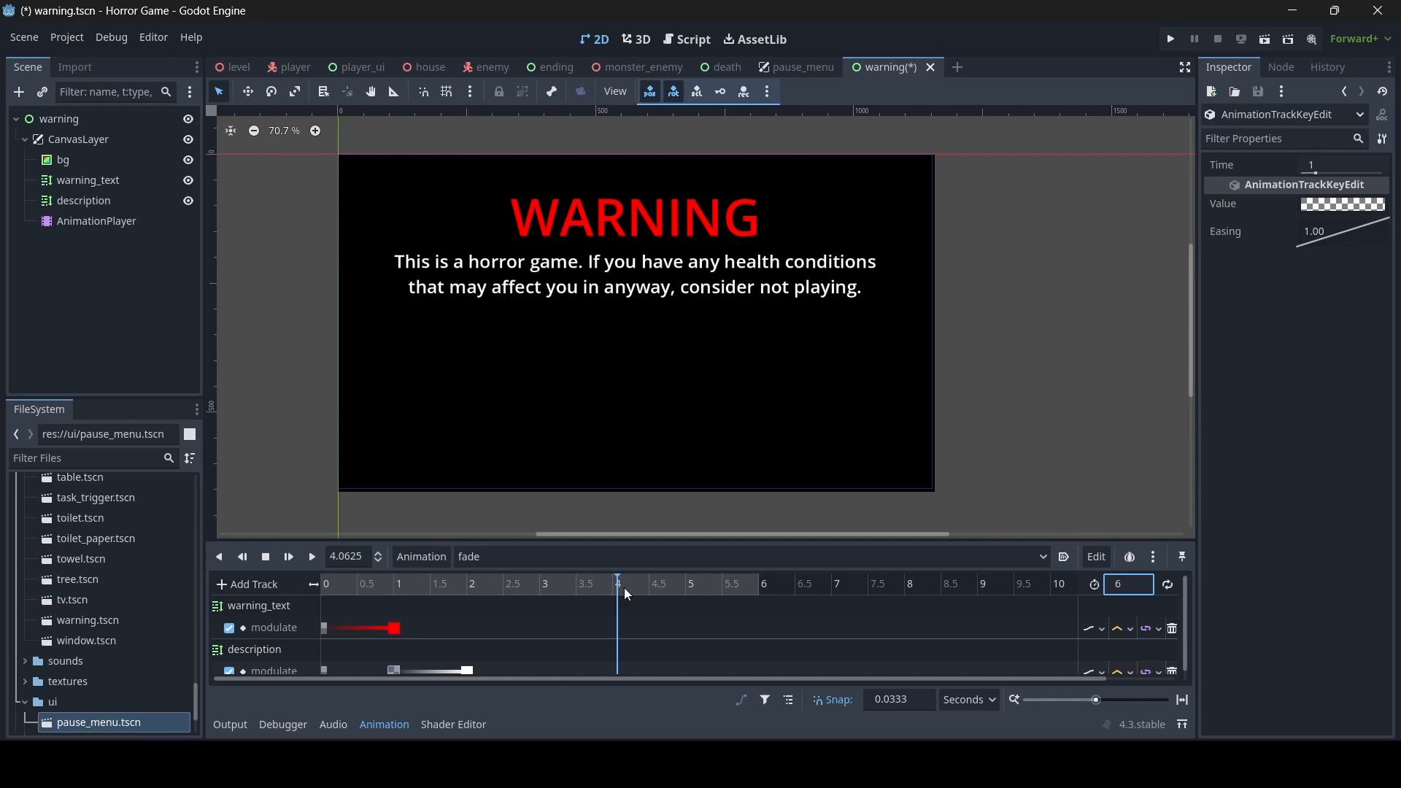
left_click_drag(625, 588, 685, 592)
left_click_drag(1144, 584, 1101, 586)
type("7")
key("Return")
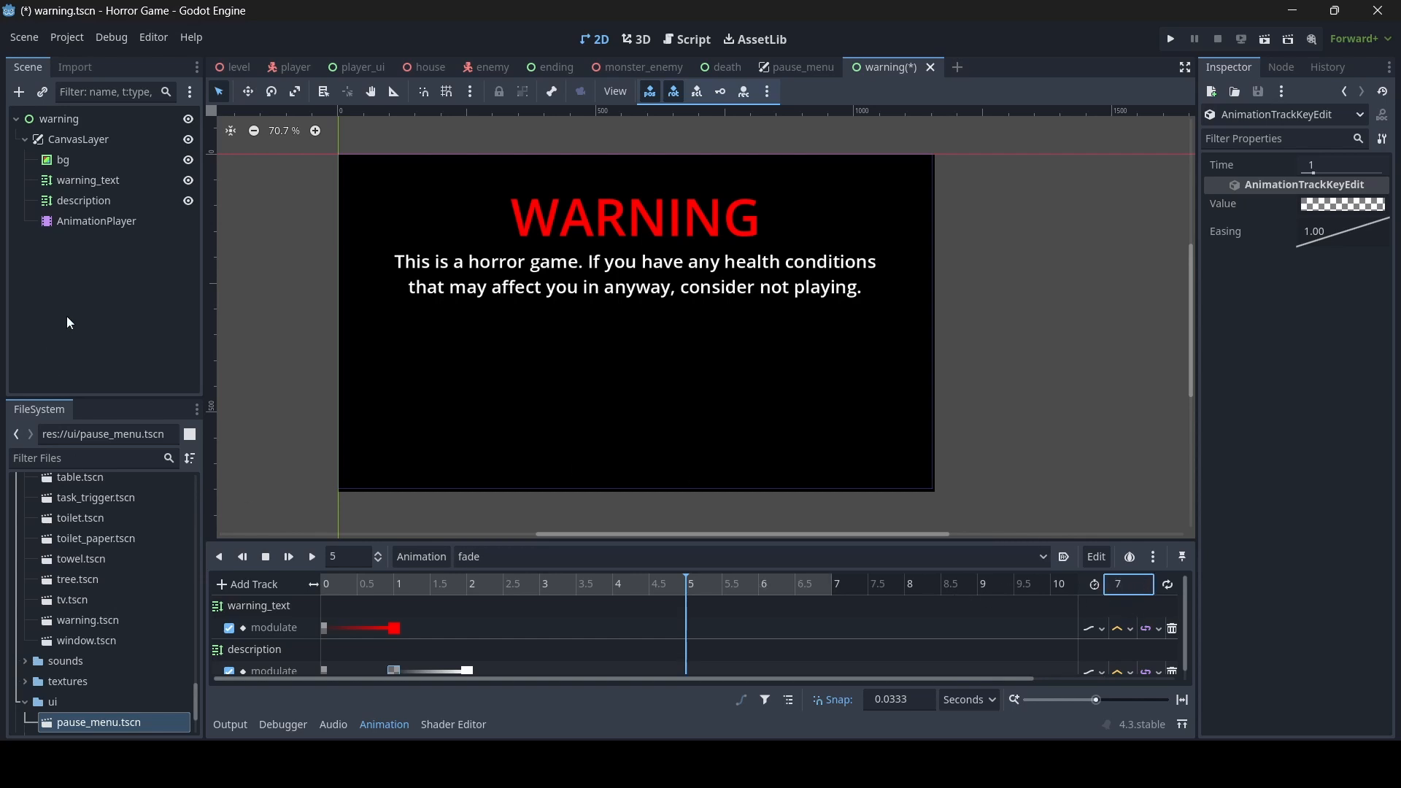
- Insert modulate keys on warning_text with its opaque red at 5 s and with alpha 0 at 6 s
left_click(91, 186)
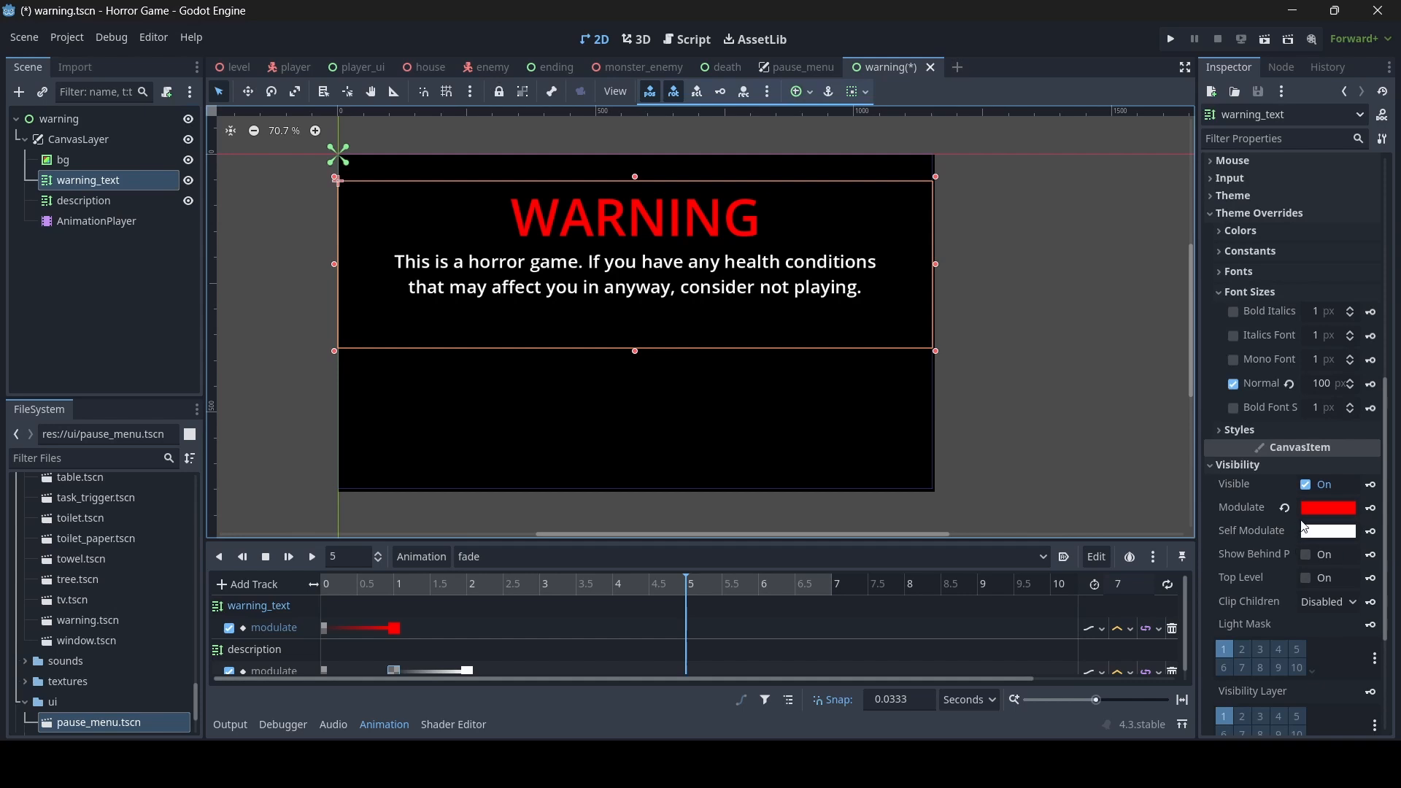
left_click(1372, 509)
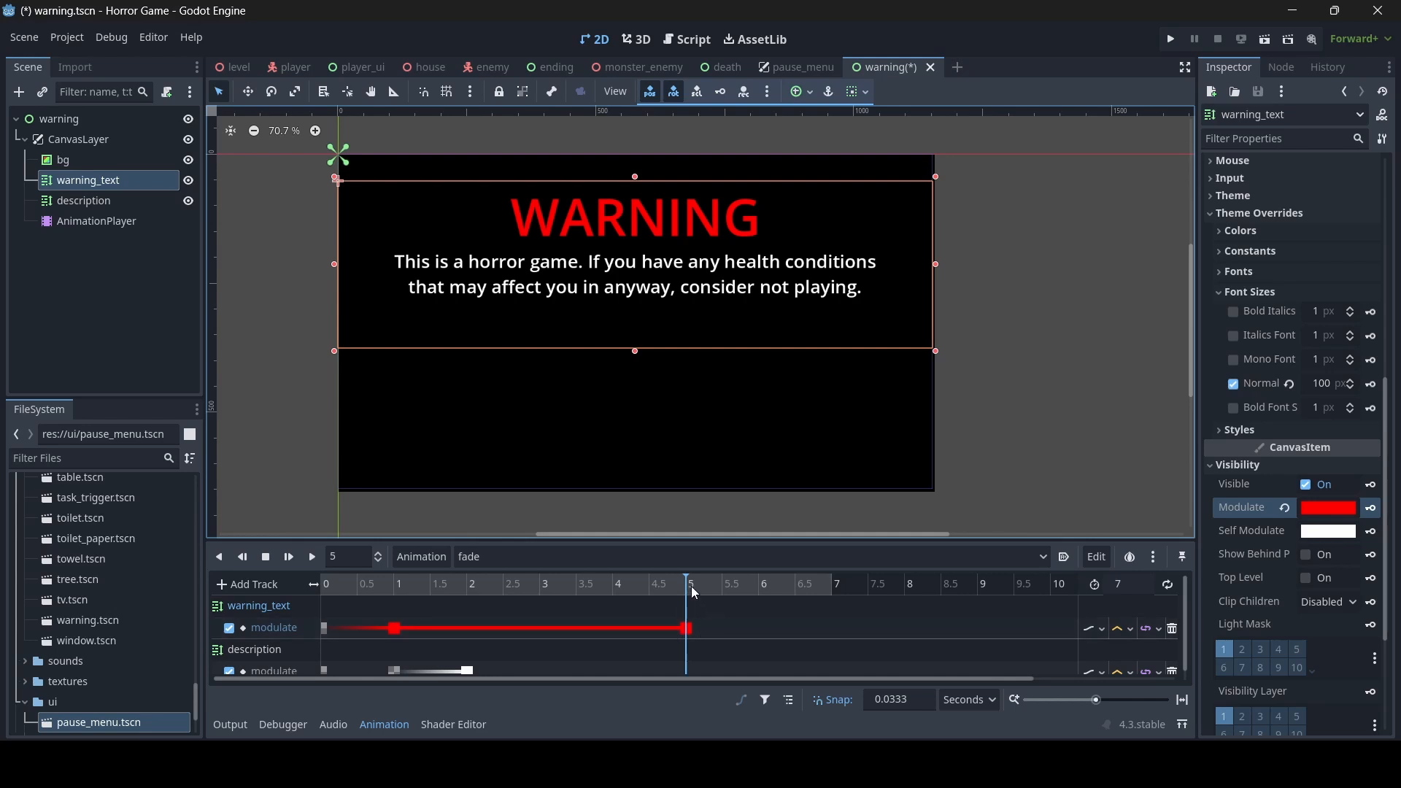
left_click_drag(690, 585, 759, 597)
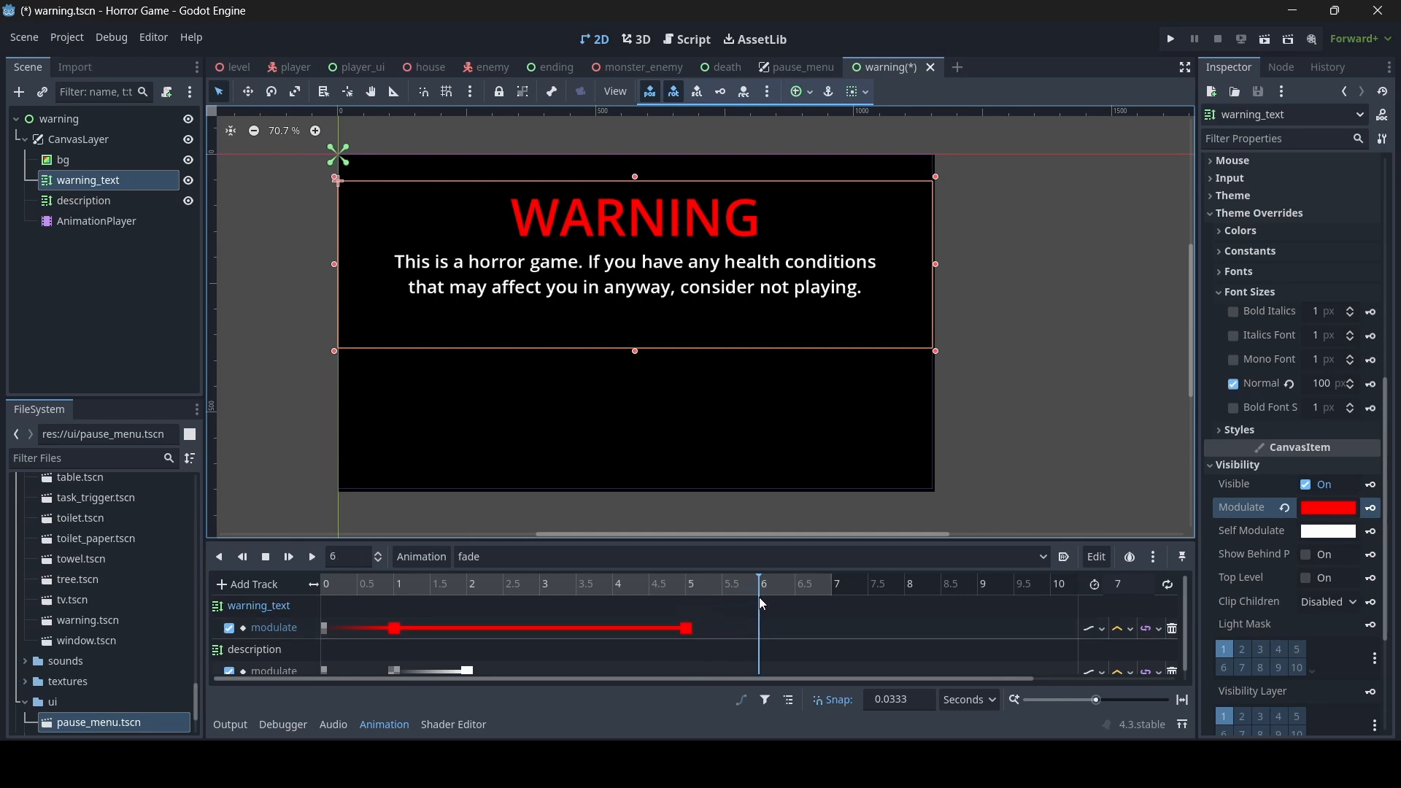
left_click(1326, 509)
left_click_drag(1302, 399, 1186, 405)
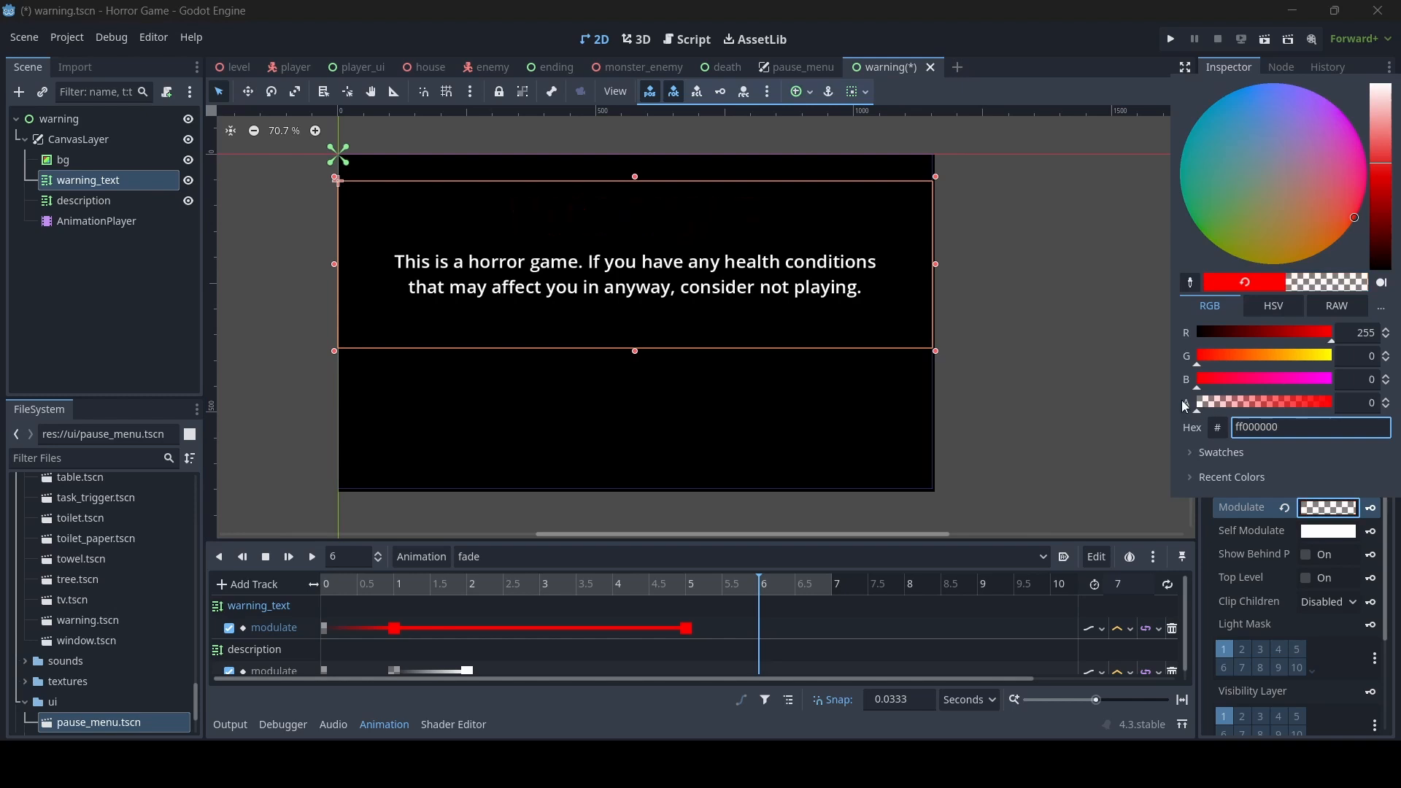
left_click(1369, 520)
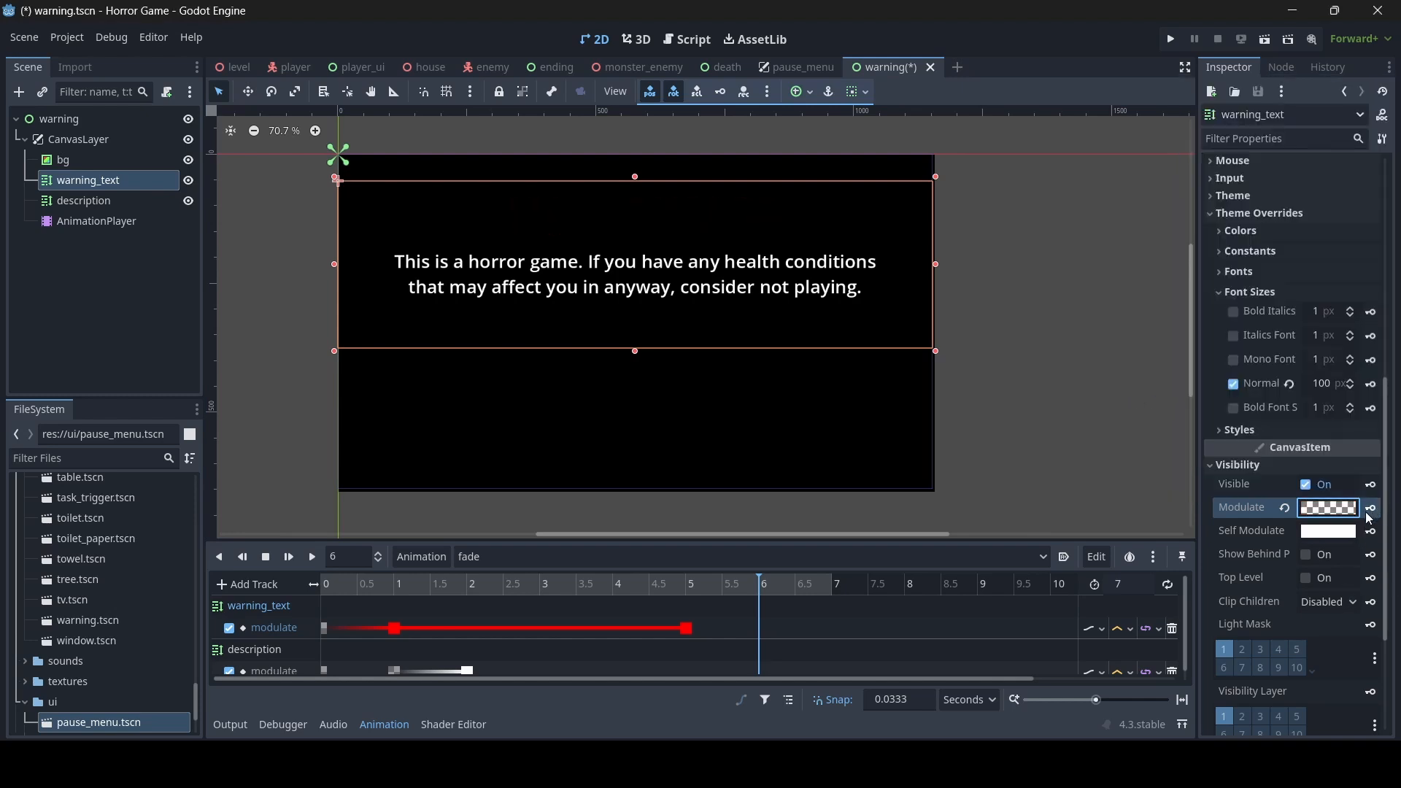
left_click(1370, 511)
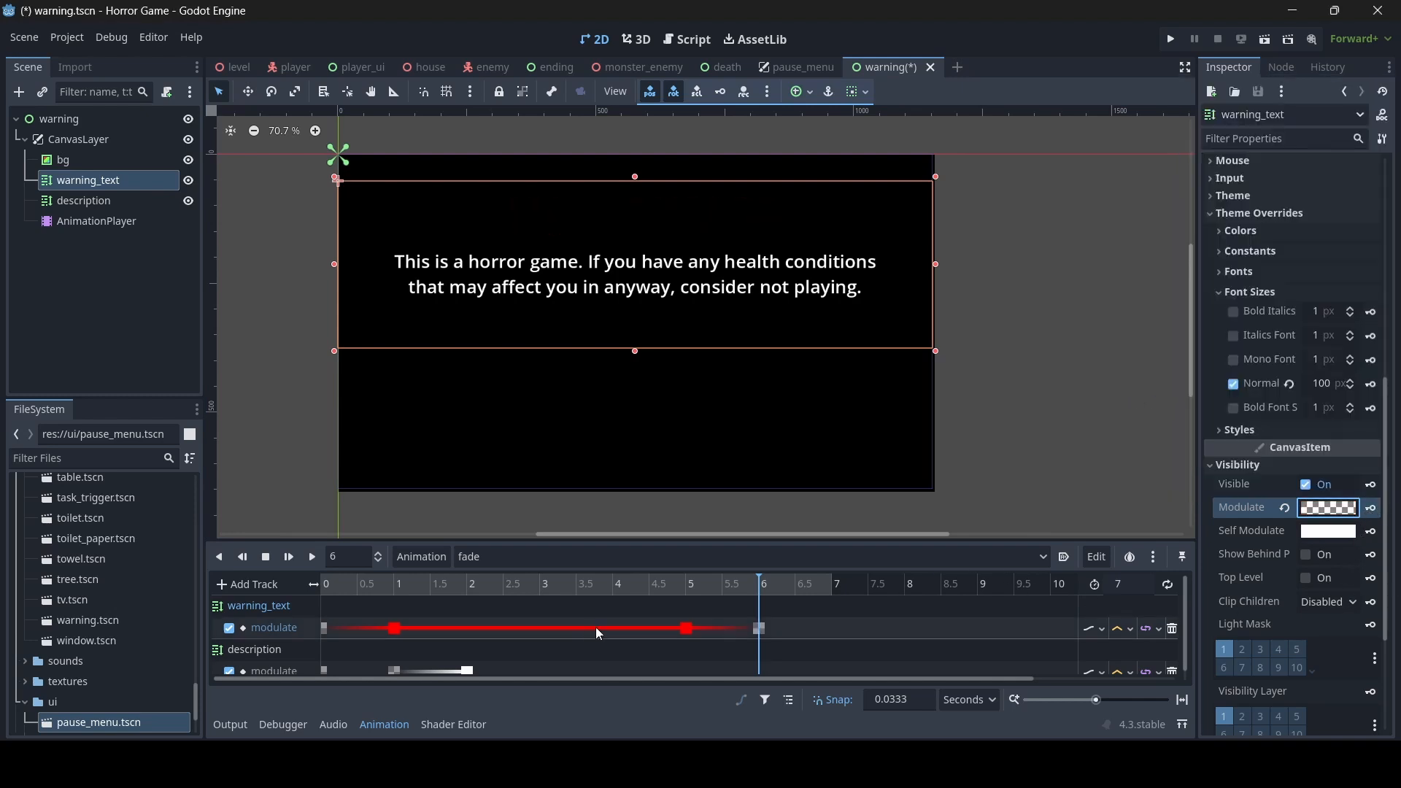
- Insert modulate keys on description with opaque white at 6 s and with alpha 0 at 7 s
mouse_move(755, 581)
left_mouse_down()
mouse_move(730, 583)
mouse_move(760, 581)
left_mouse_up()
left_click(772, 427)
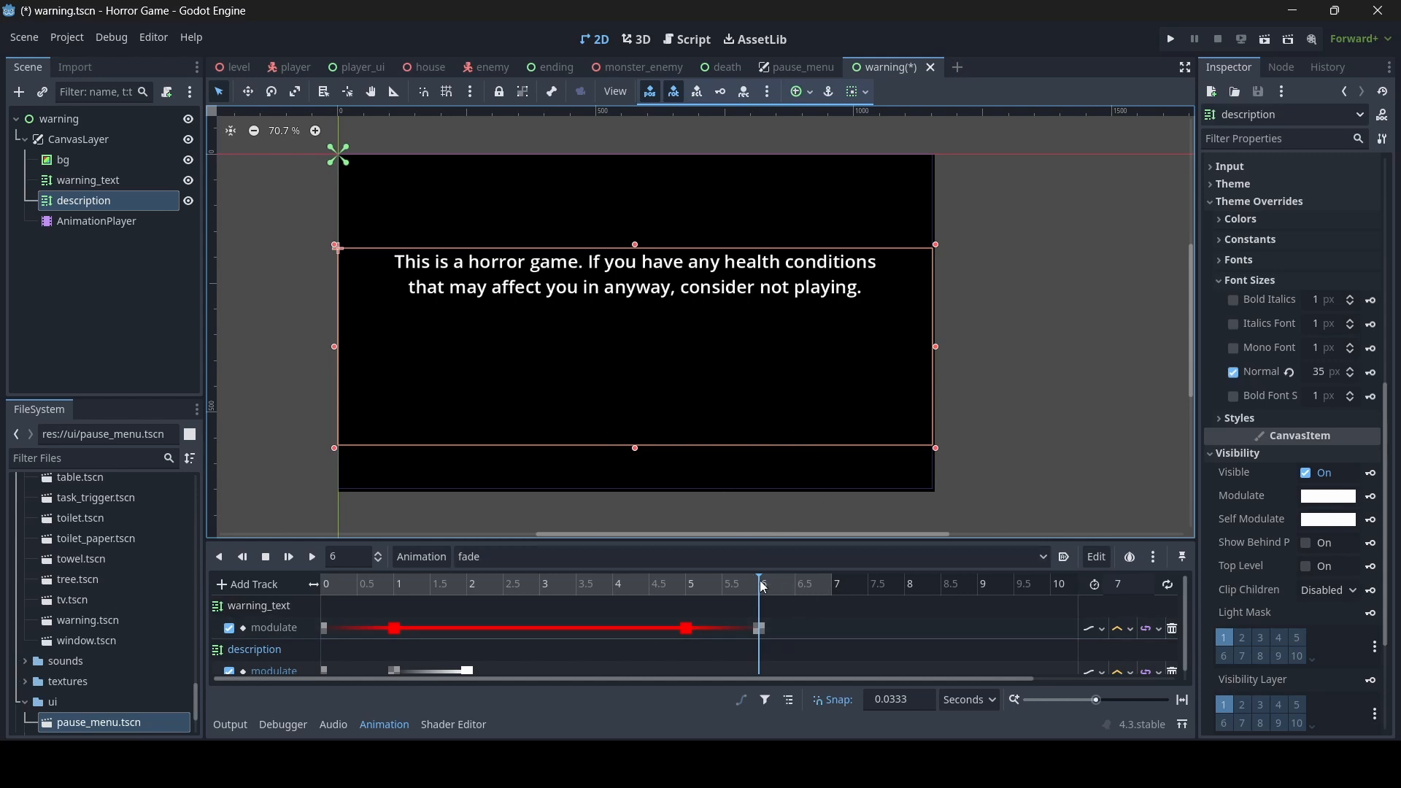
mouse_move(760, 584)
left_mouse_down()
mouse_move(718, 582)
mouse_move(759, 590)
left_mouse_up()
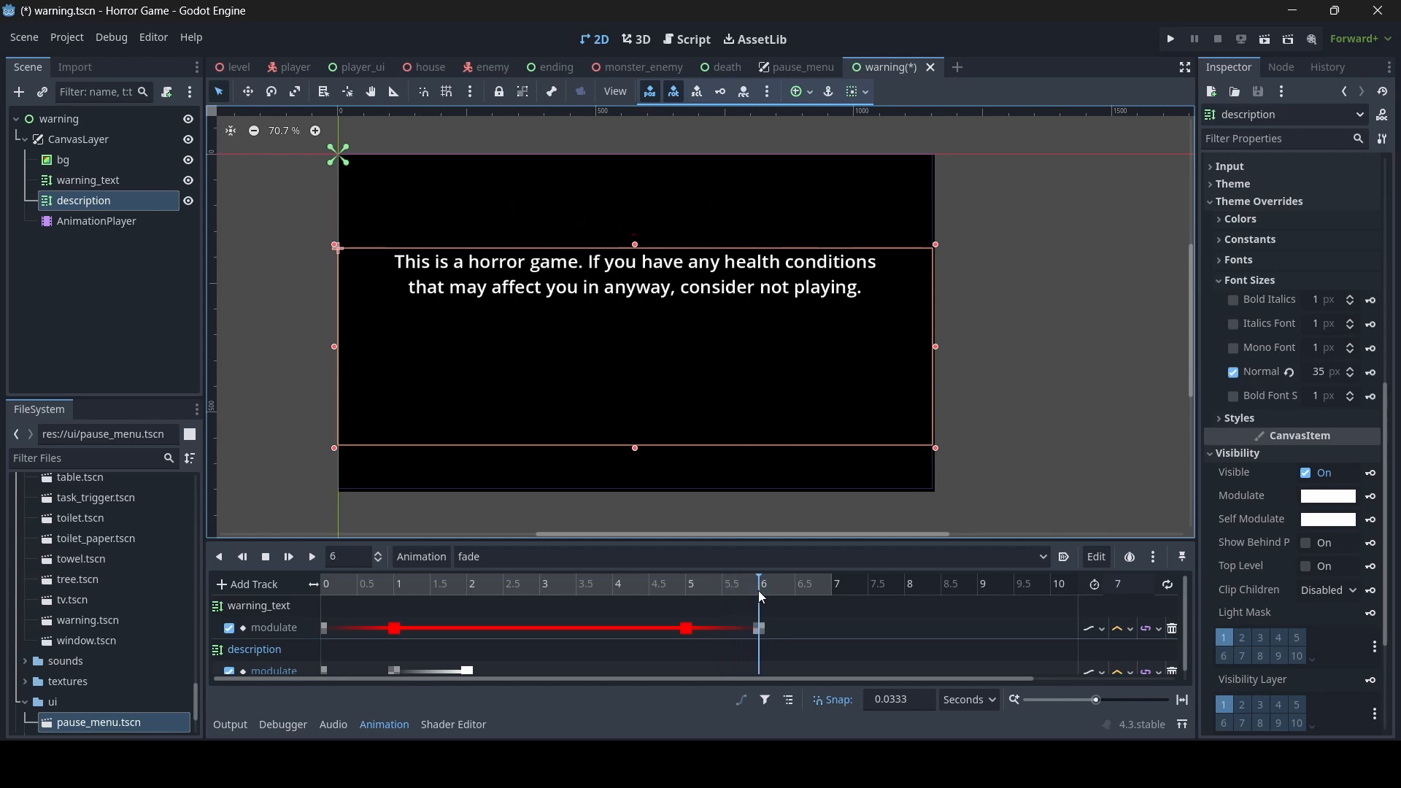
left_click(1371, 501)
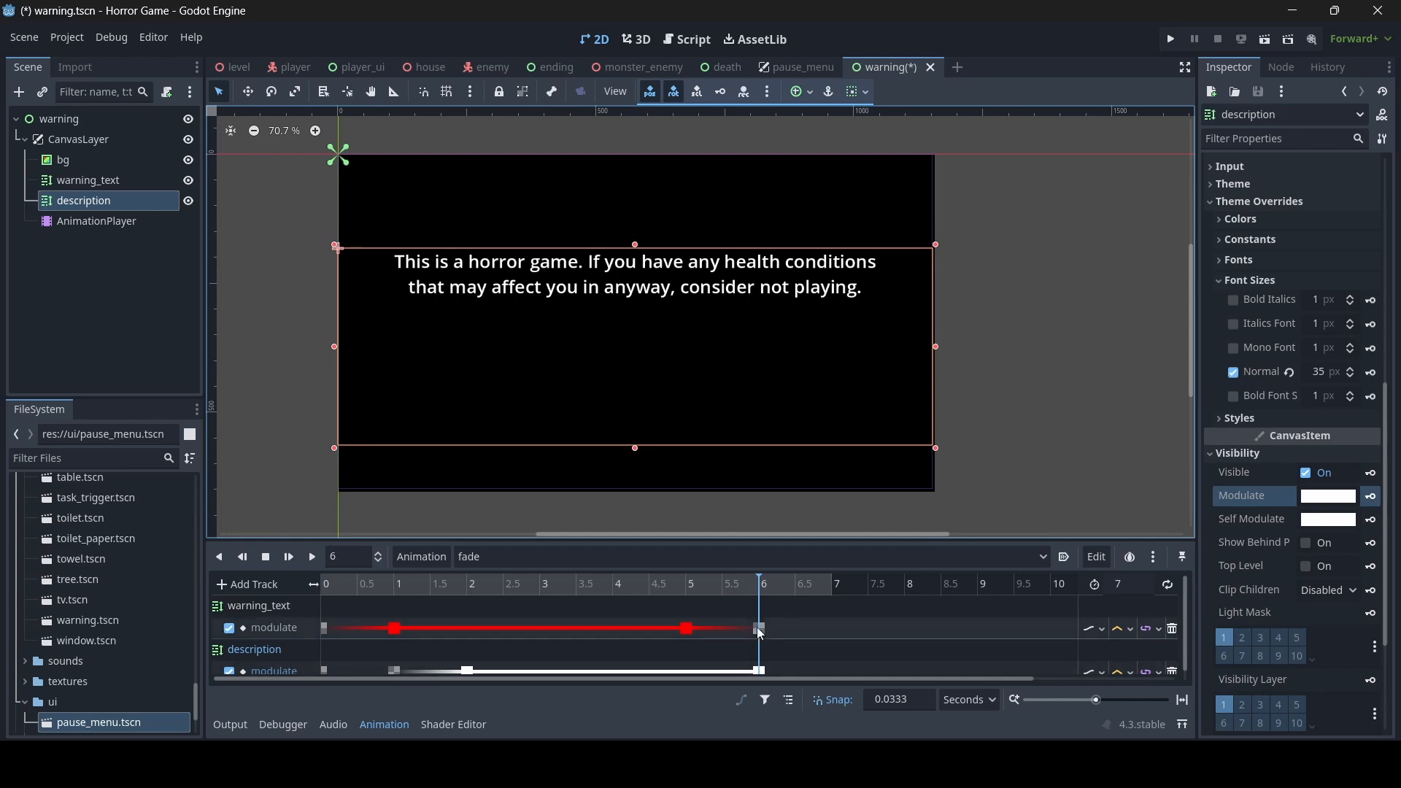
left_click_drag(759, 590, 879, 598)
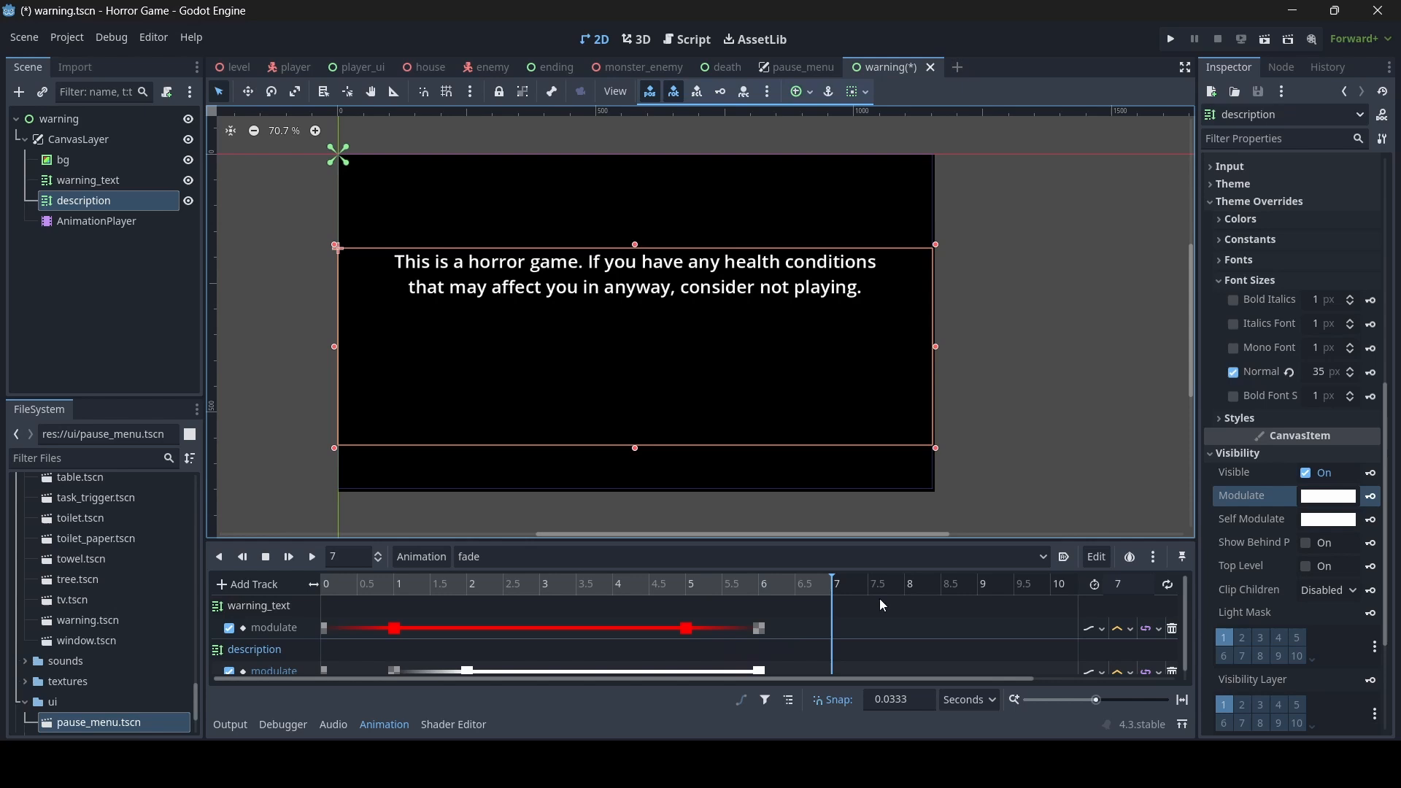
left_click(1328, 496)
left_click_drag(1276, 392, 1065, 392)
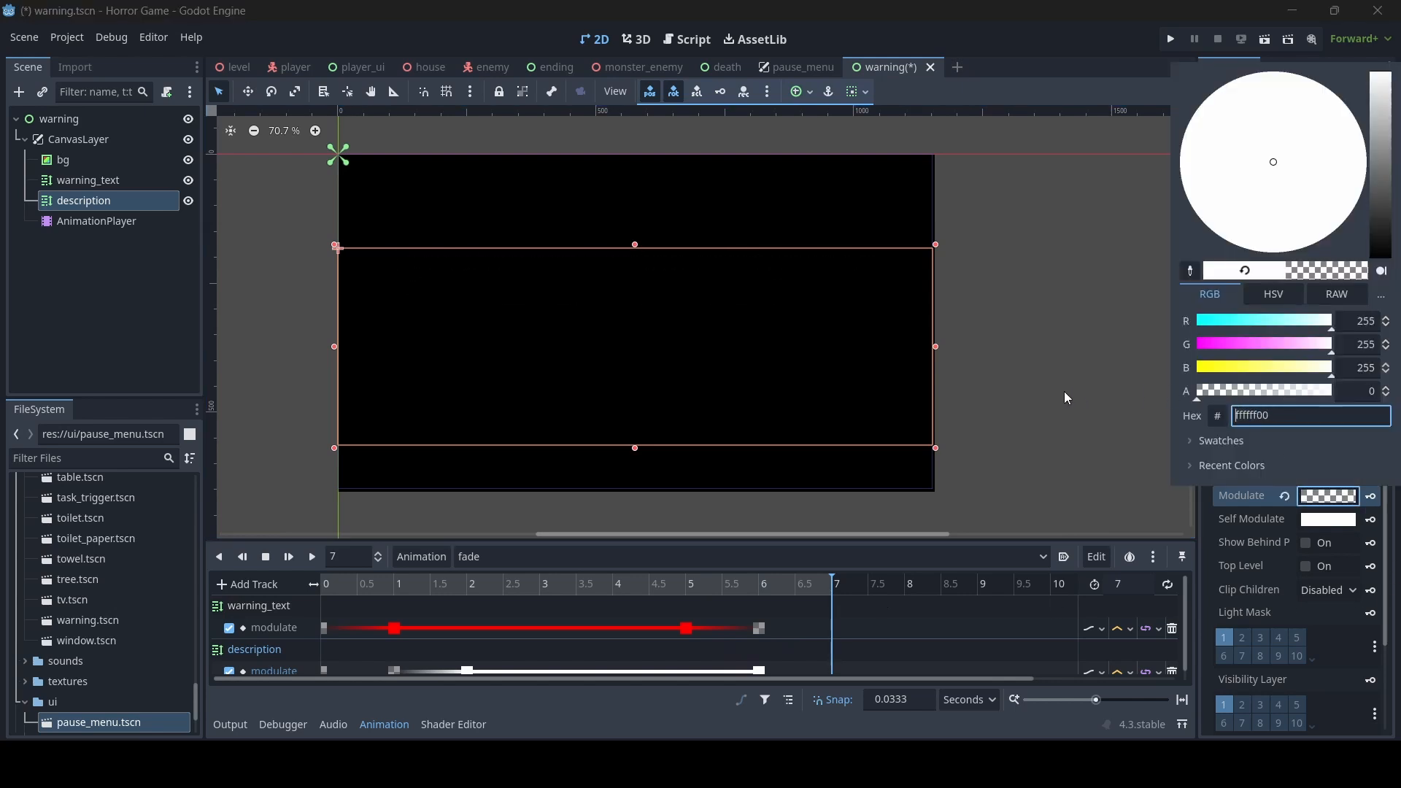
left_click(1372, 494)
left_click(1374, 498)
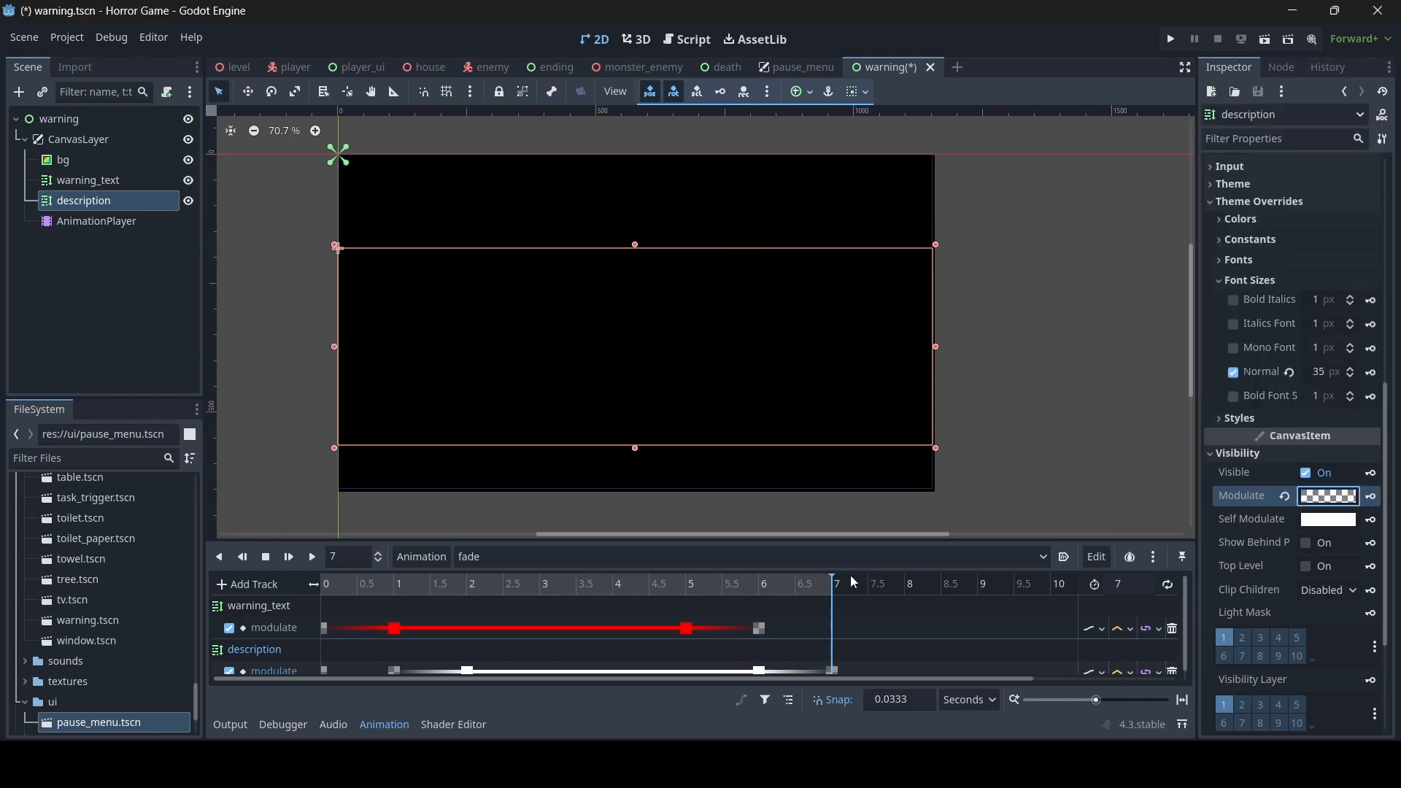
- Save the warning scene and play the complete fade animation from the start
key("ctrl+s")
left_click_drag(842, 597, 321, 597)
left_click(295, 562)
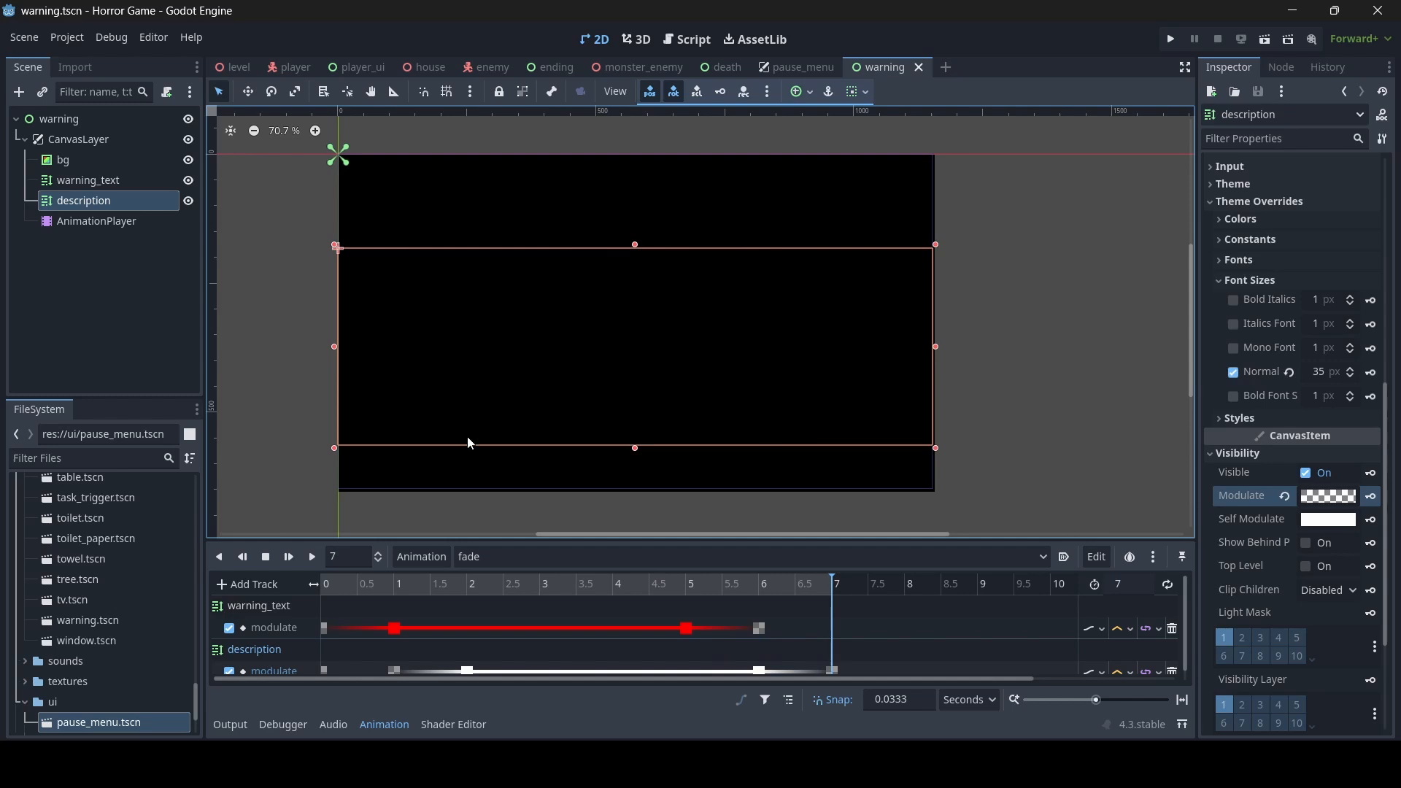
- Set warning.tscn in the scenery folder as the project's main scene and save
scroll(85, 576, "down", 3)
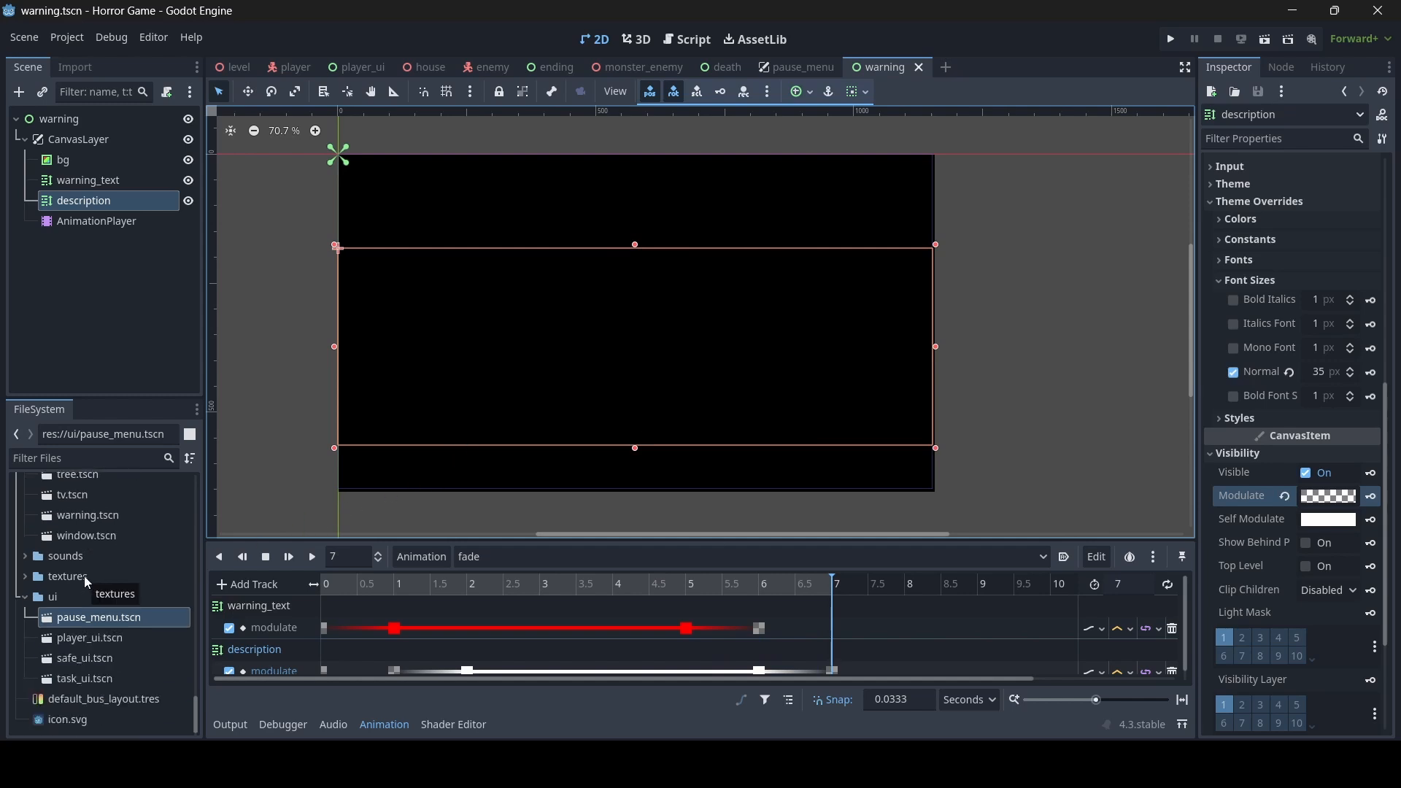
scroll(85, 576, "up", 5)
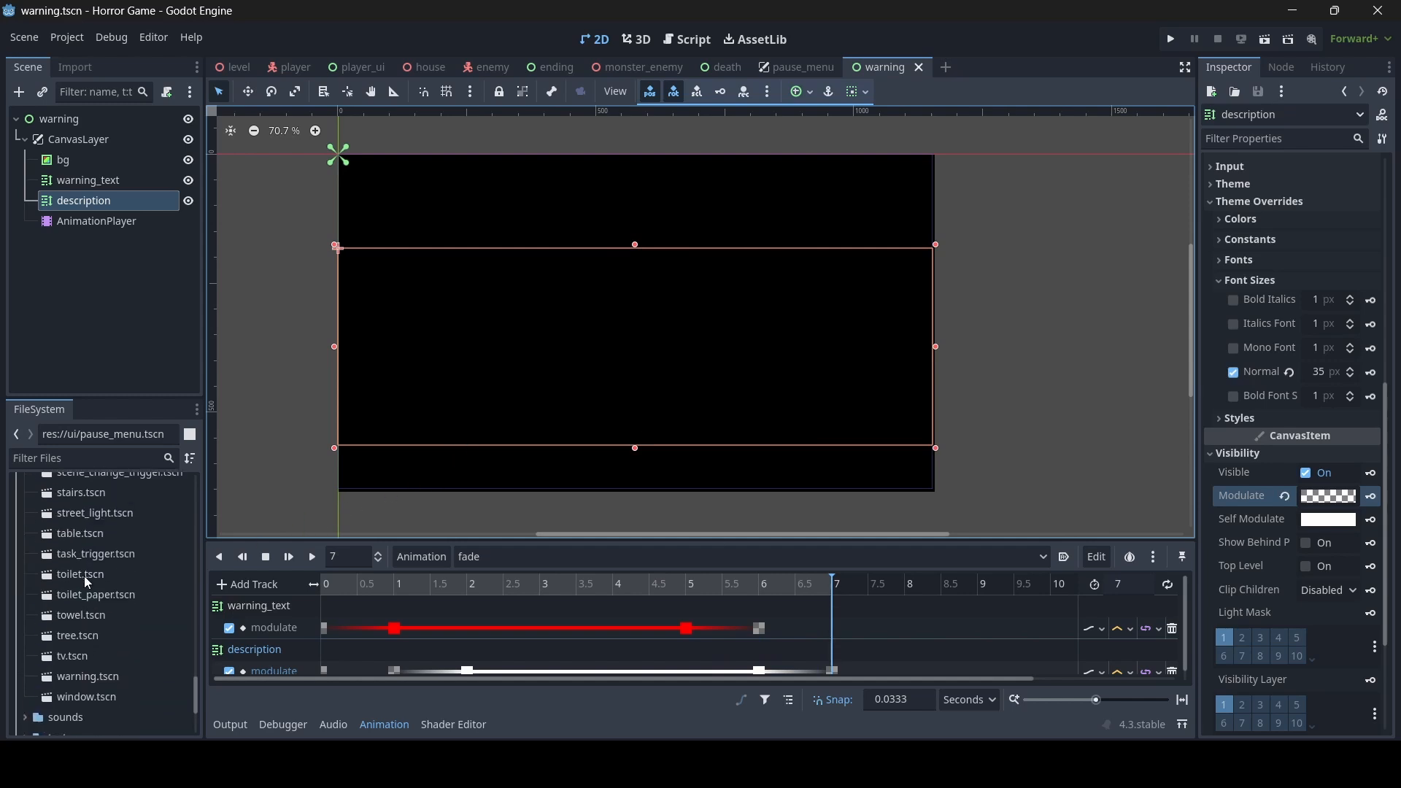
left_click(98, 678)
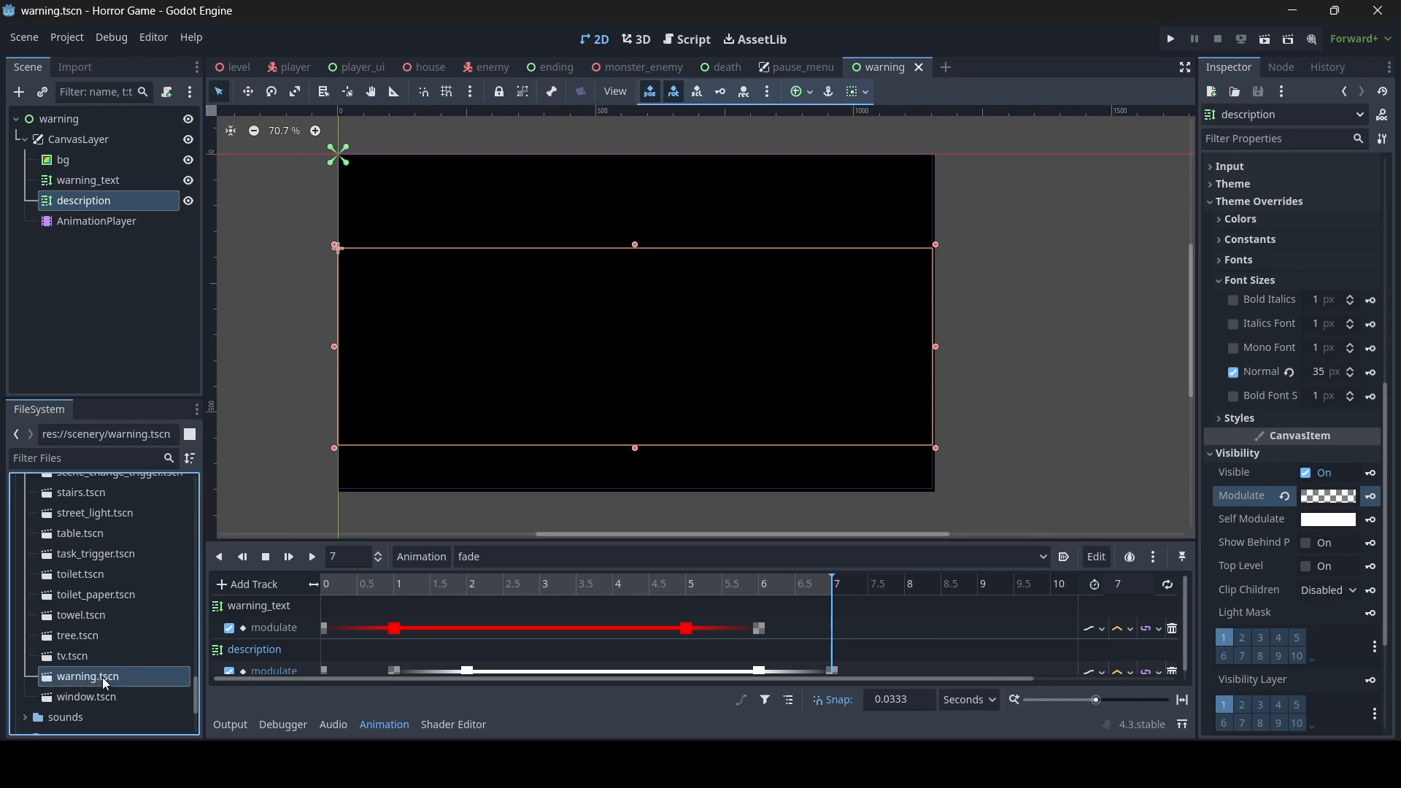
scroll(106, 681, "down", 1)
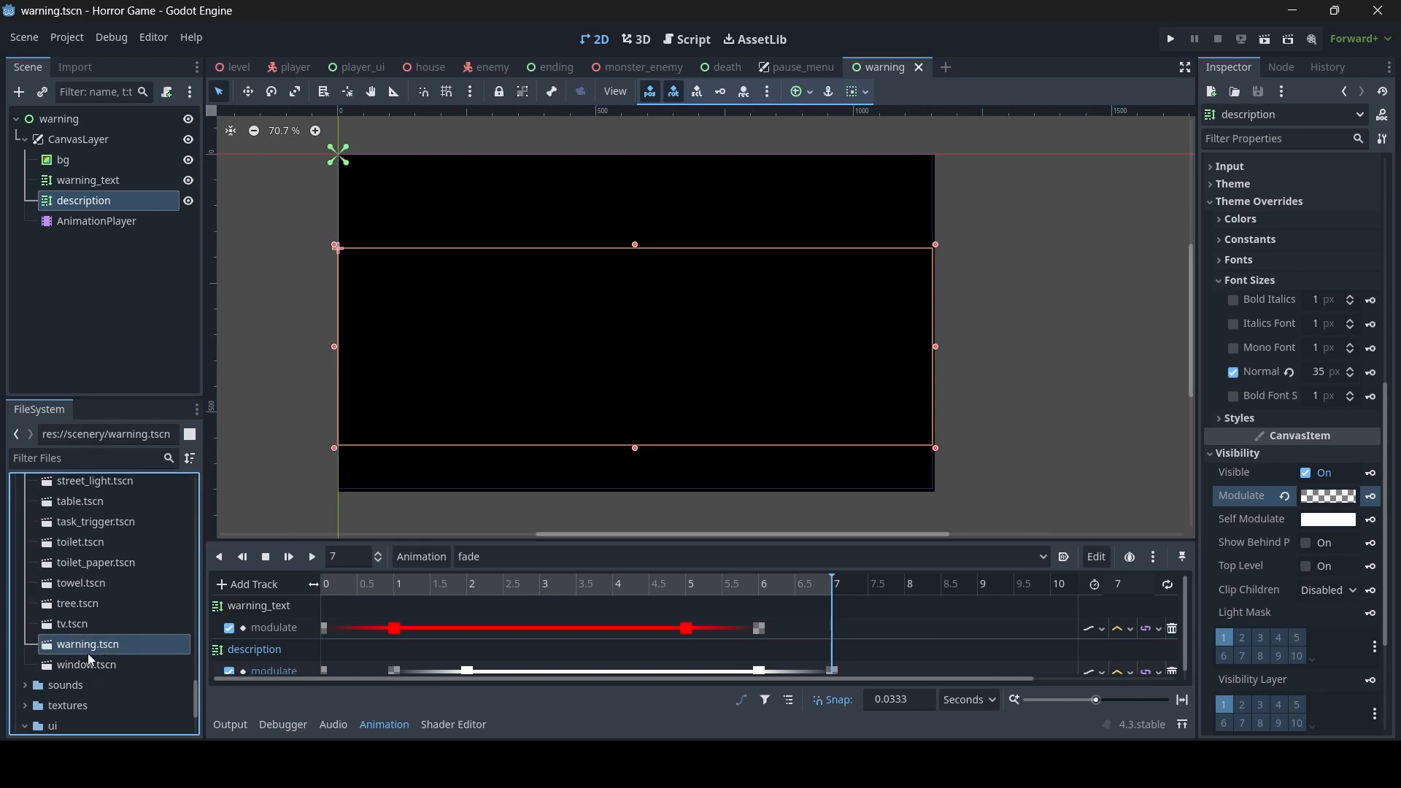
right_click(93, 650)
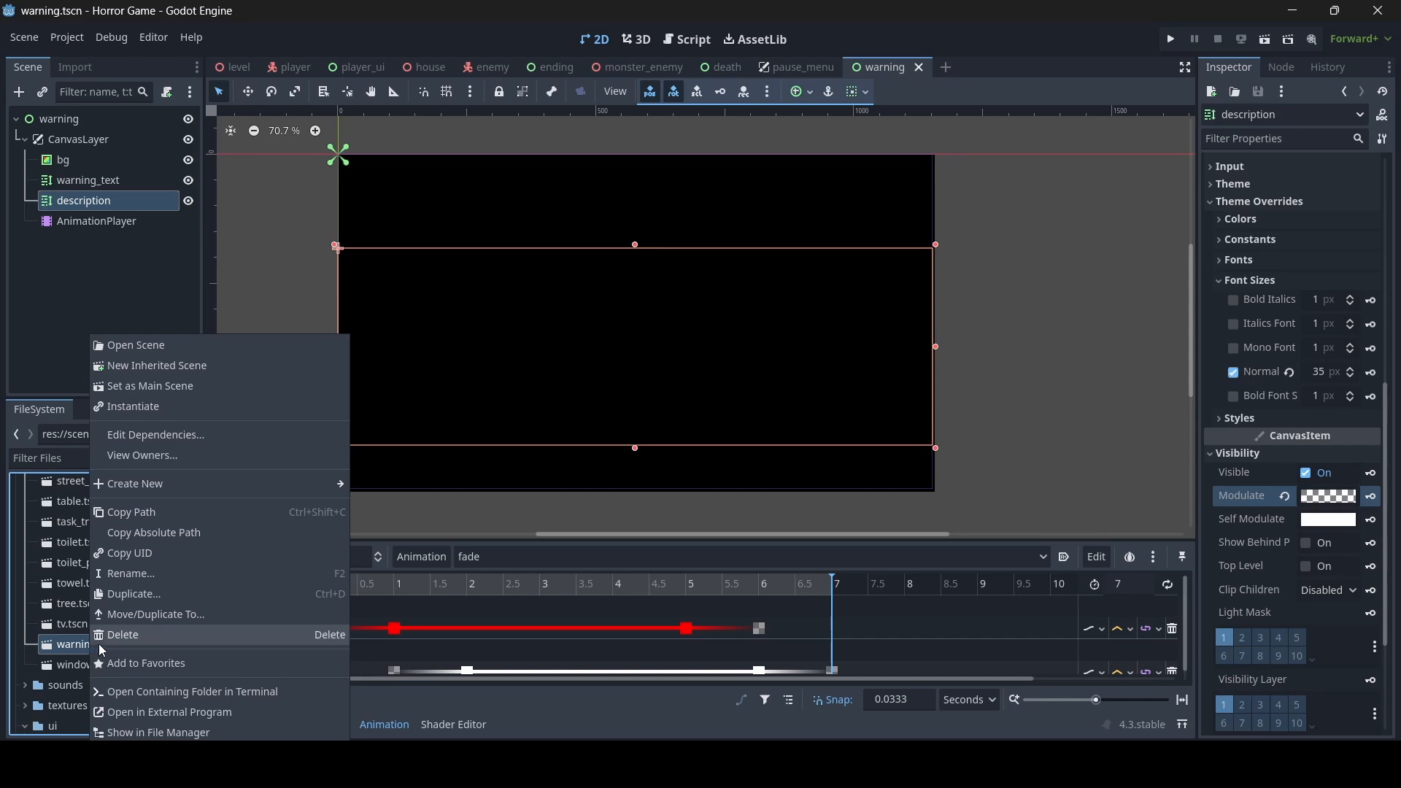
left_click(199, 386)
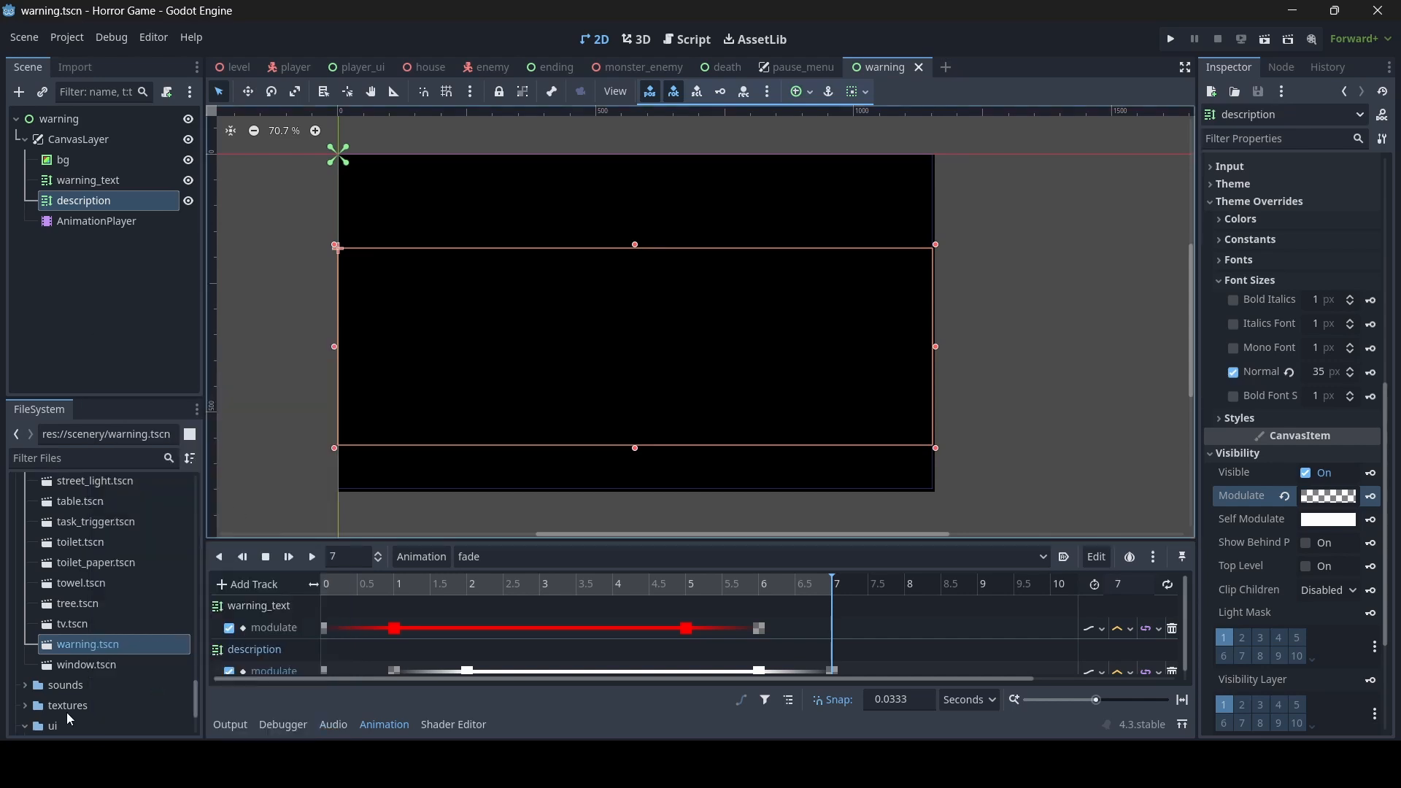
left_click(89, 607)
key("ctrl+s")
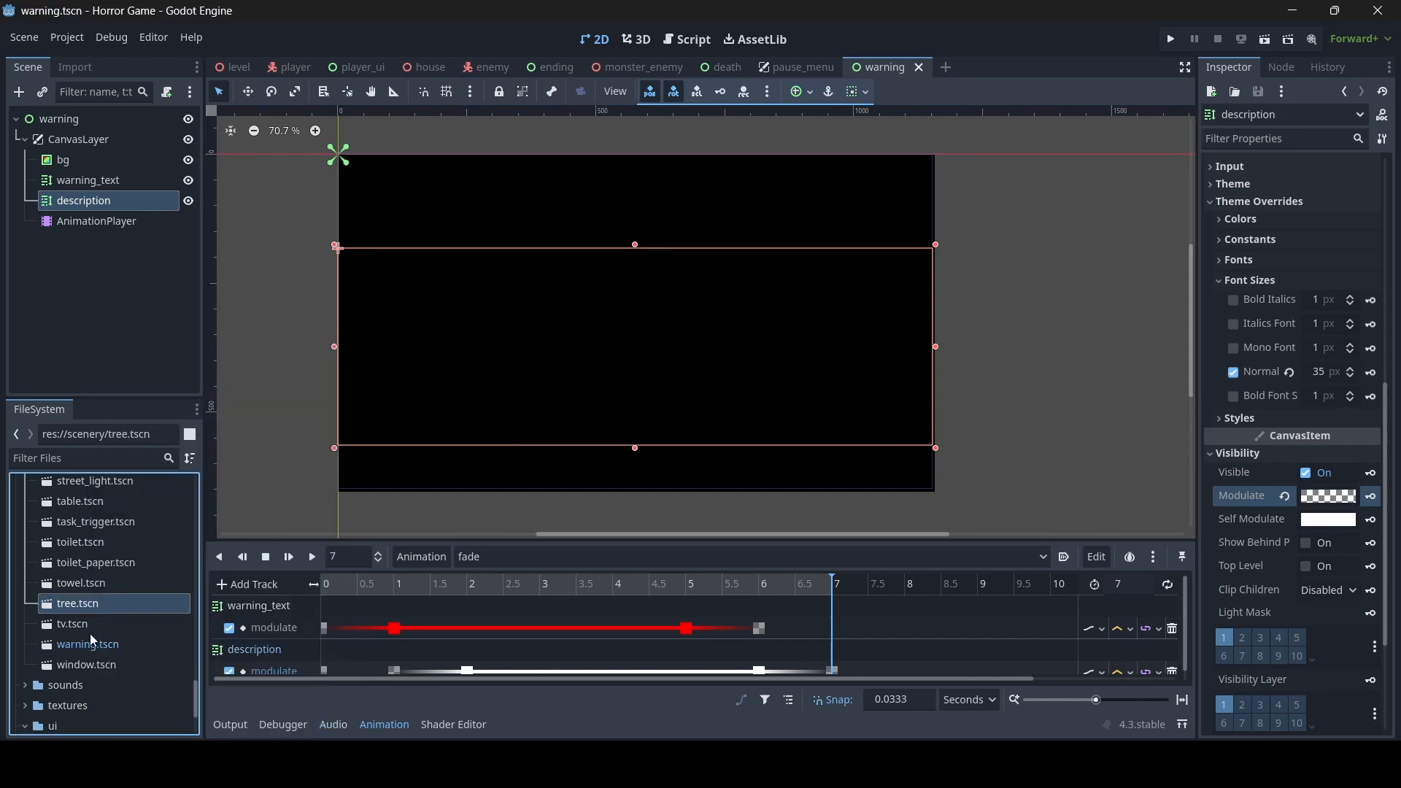
left_click(103, 645)
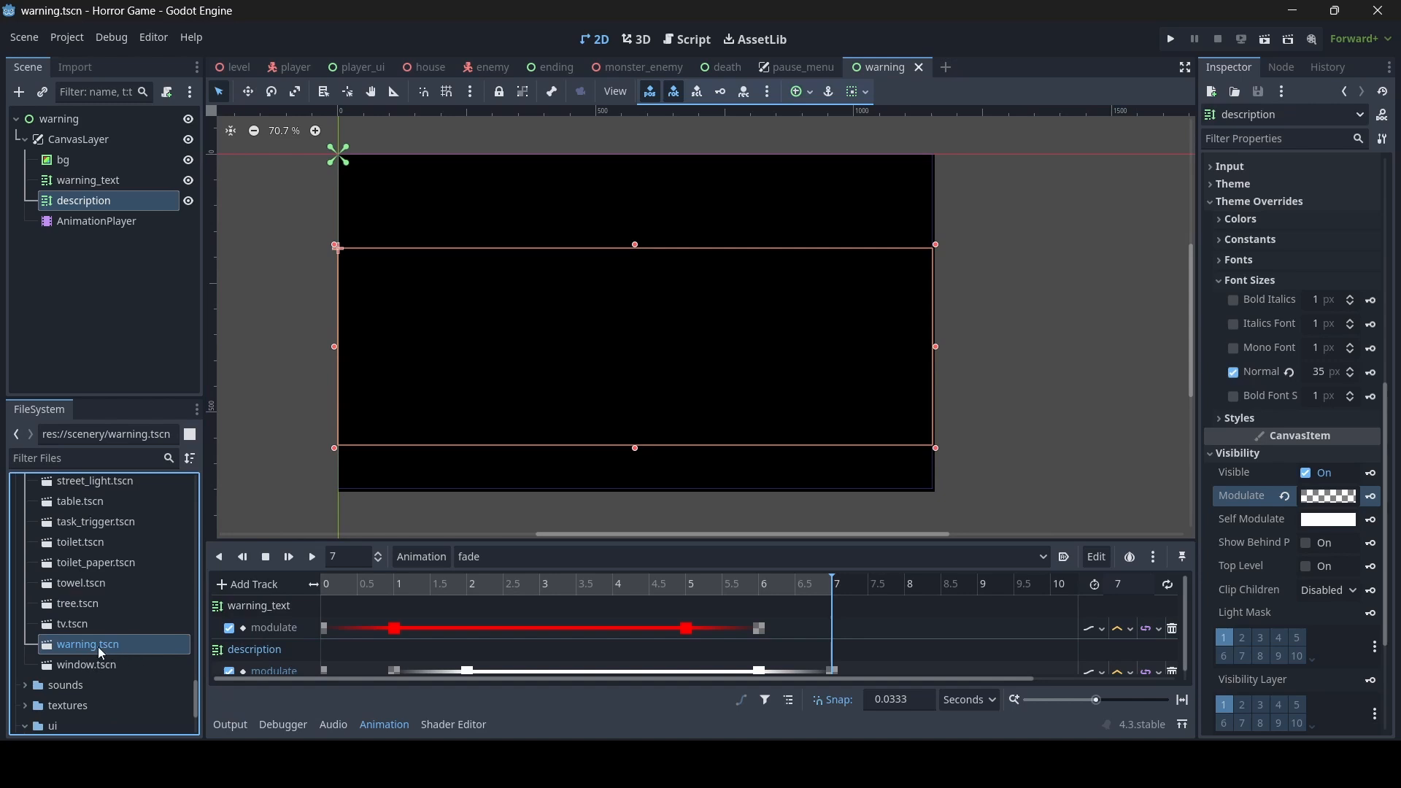
key("Up")
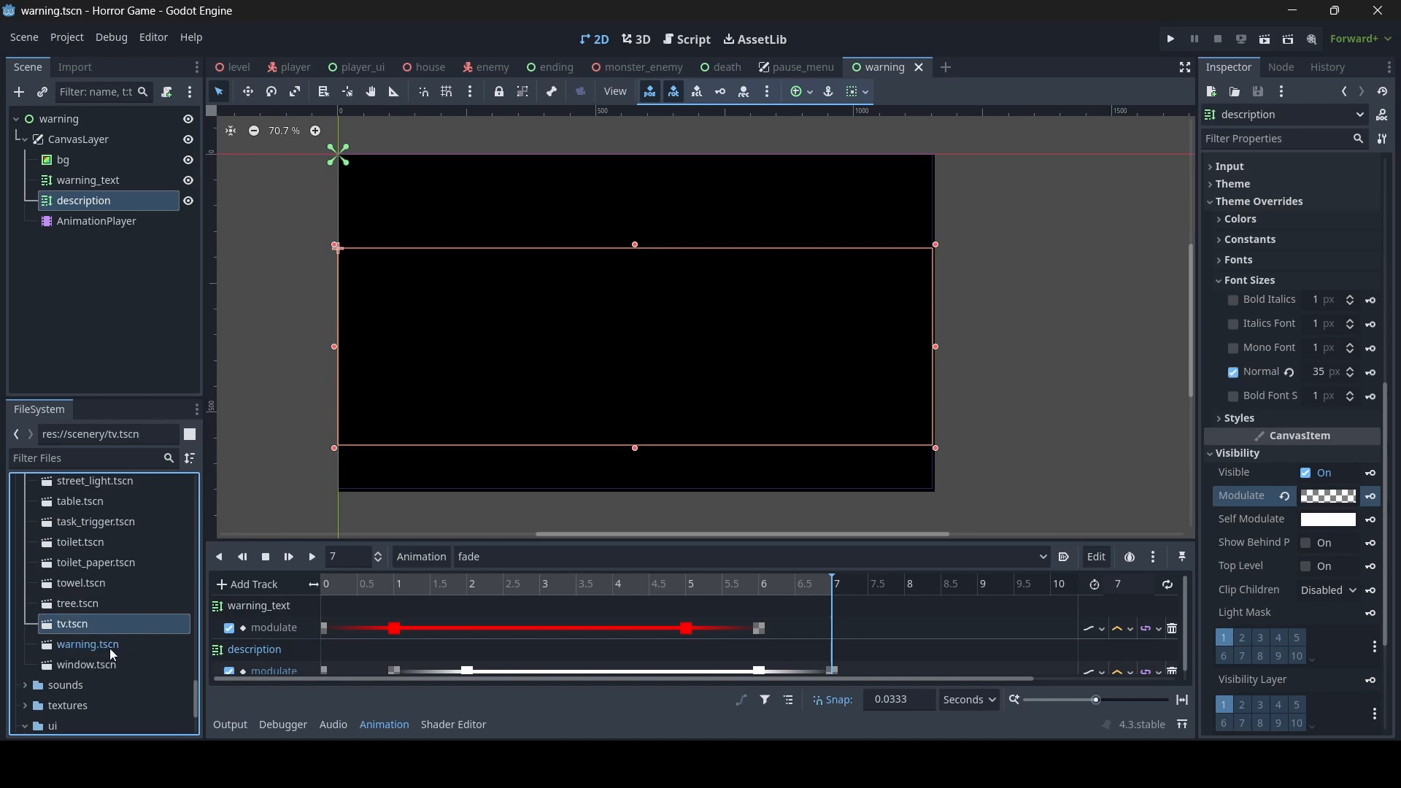
key("Down")
key("Down")
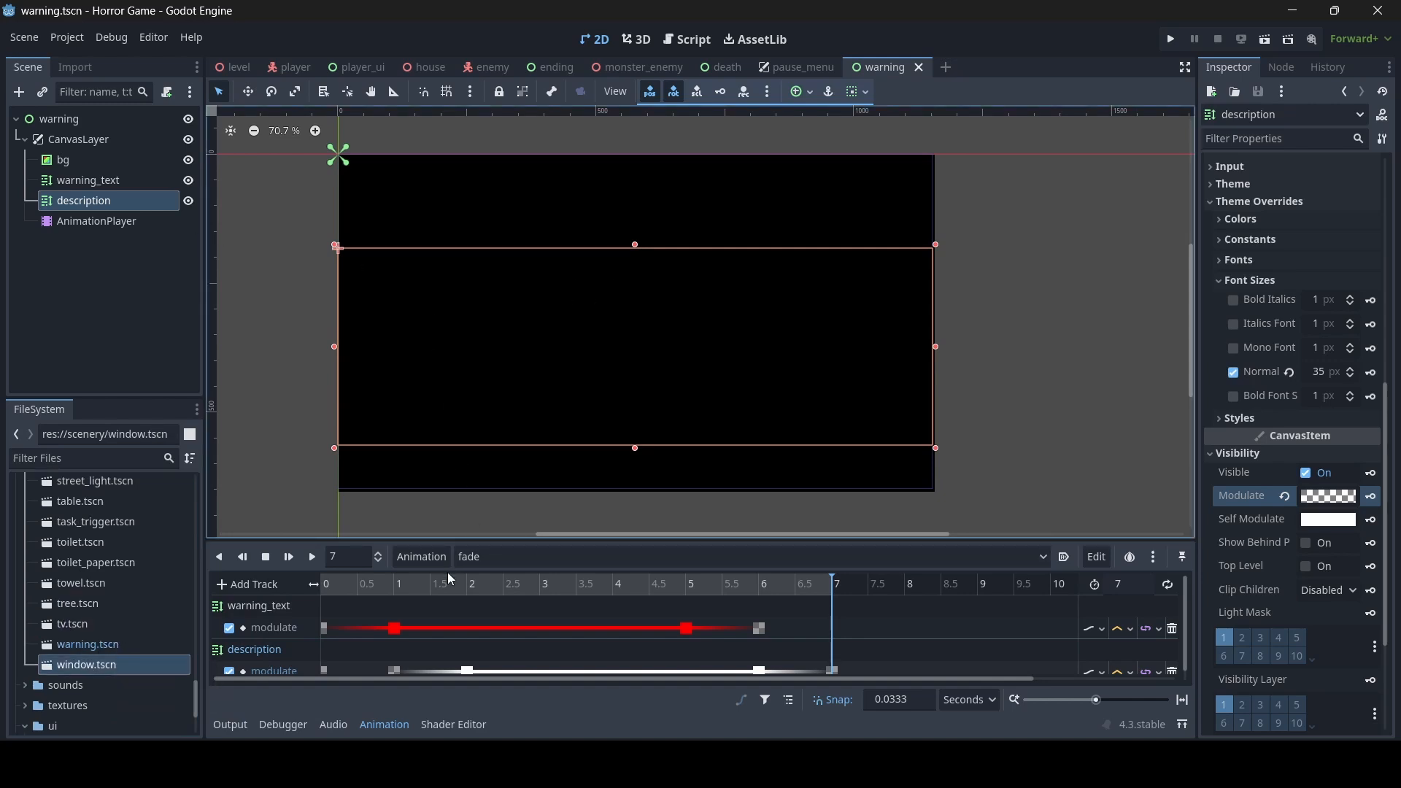
- Attach a new GDScript named warning.gd, stored in the general_scripts folder, to the warning root node
left_click_drag(448, 576, 325, 584)
left_click(71, 122)
left_click(1321, 482)
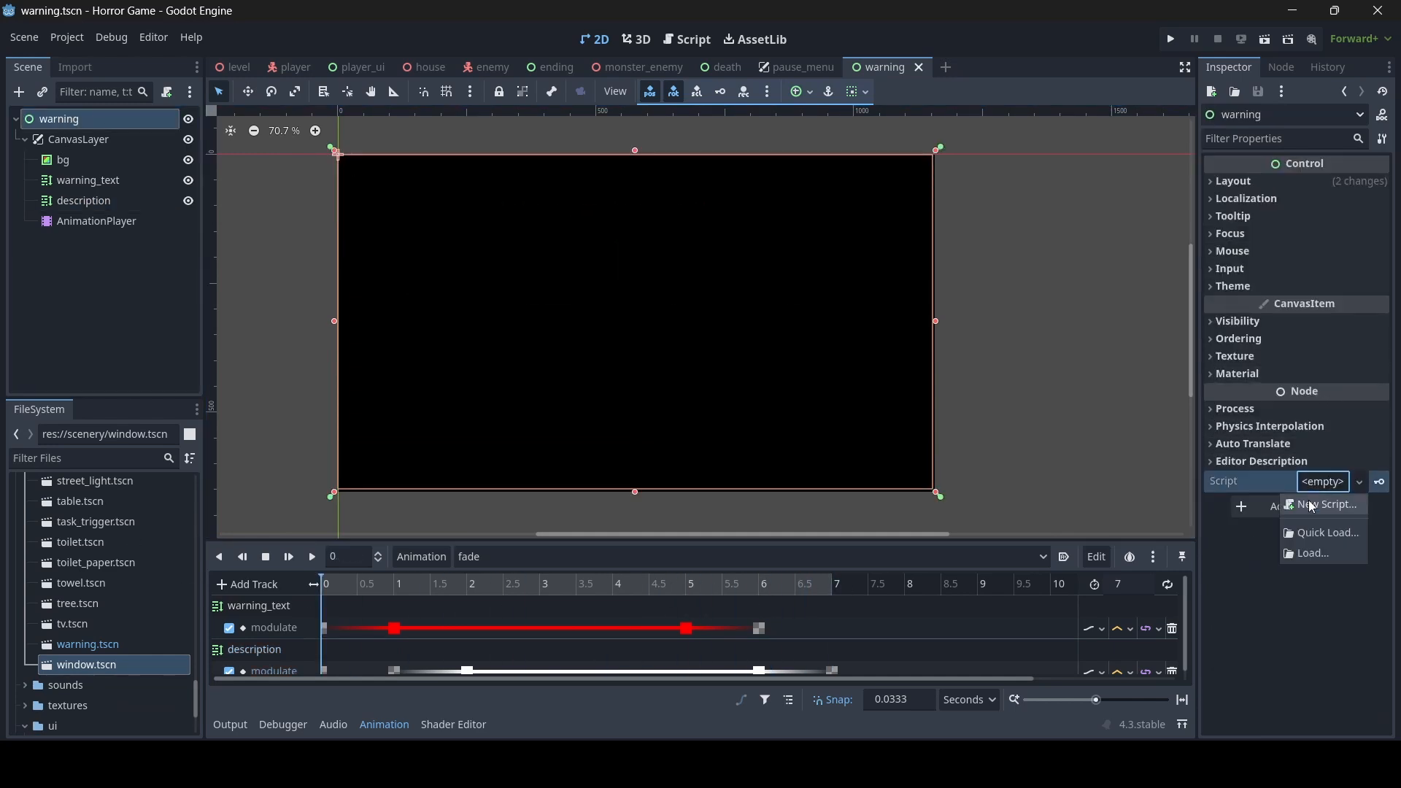
left_click(1313, 504)
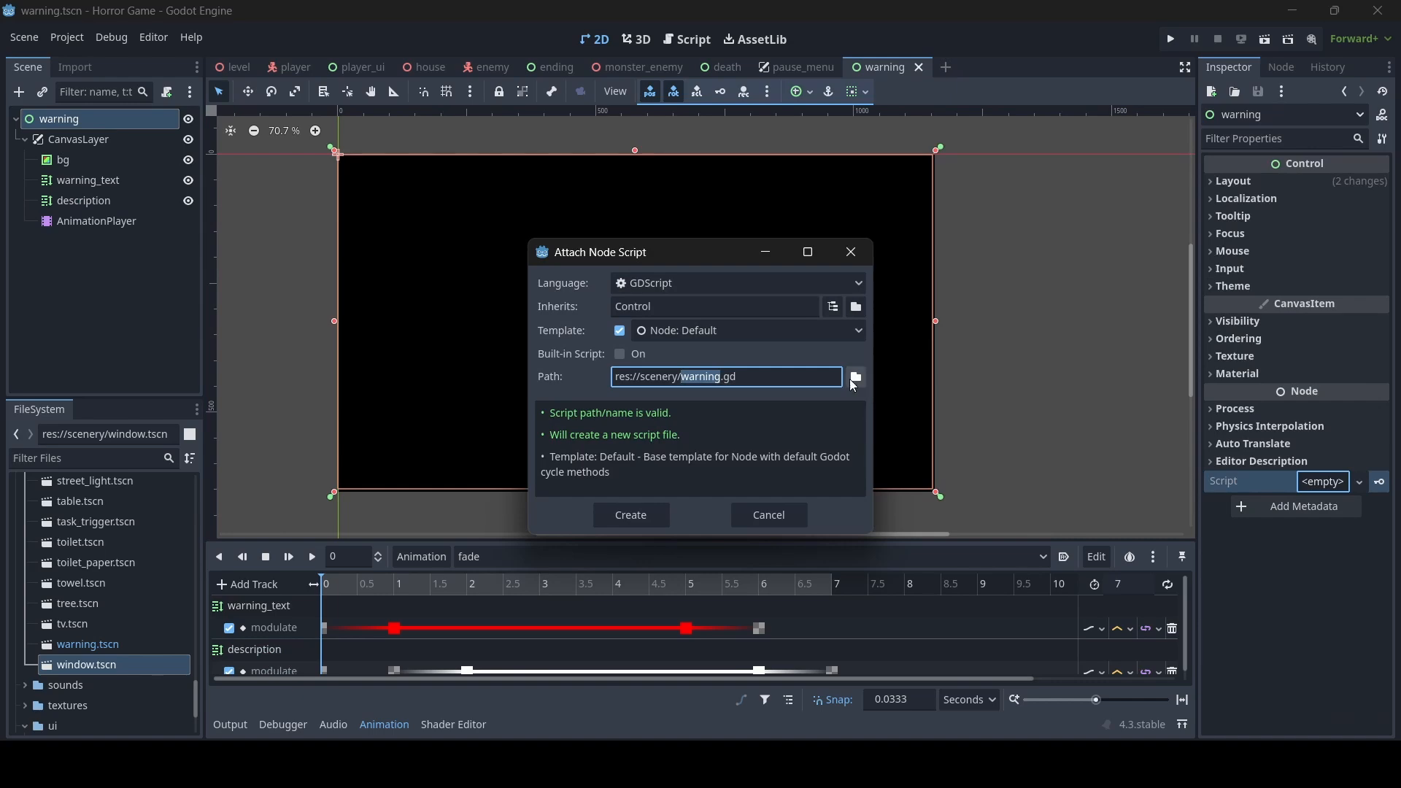
left_click(855, 378)
left_click(376, 444)
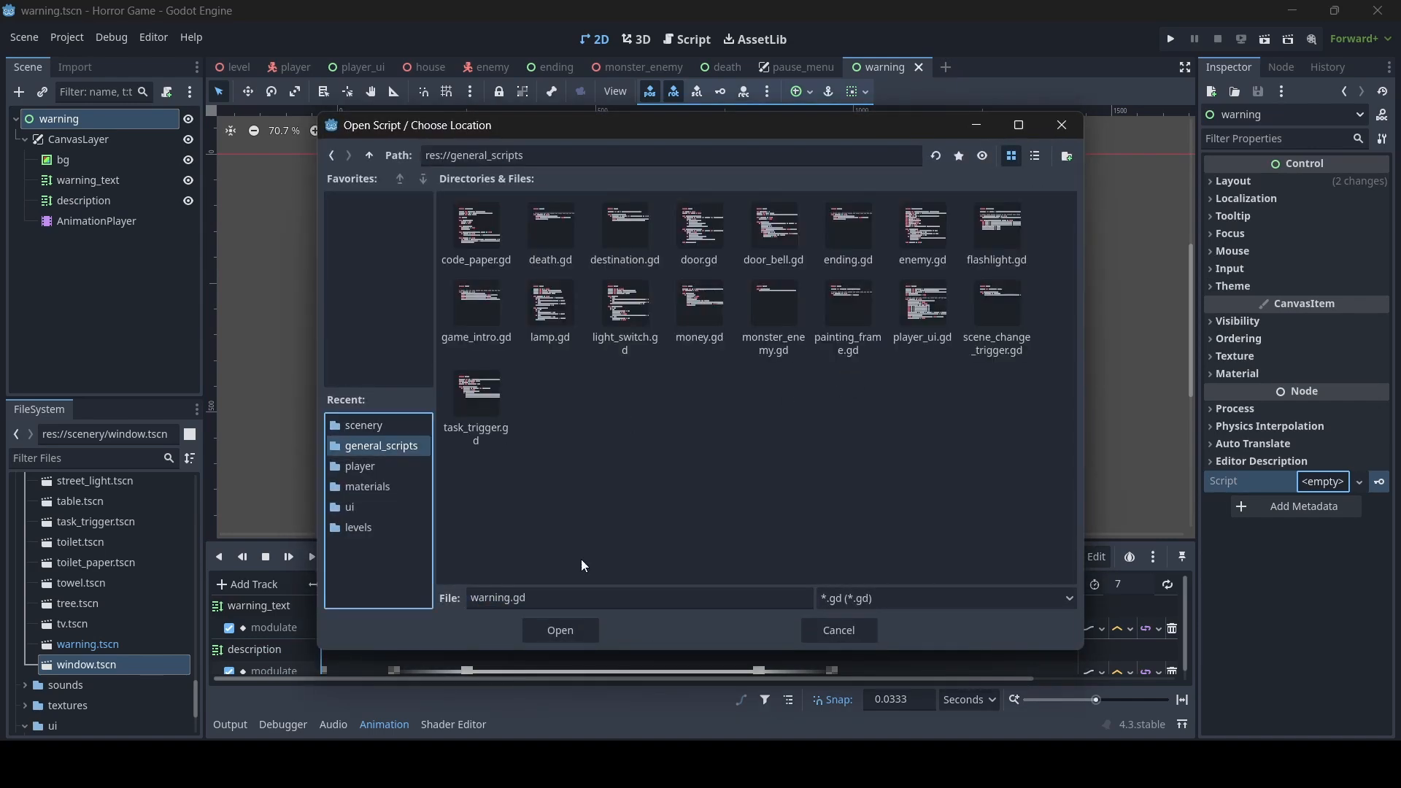
left_click(572, 631)
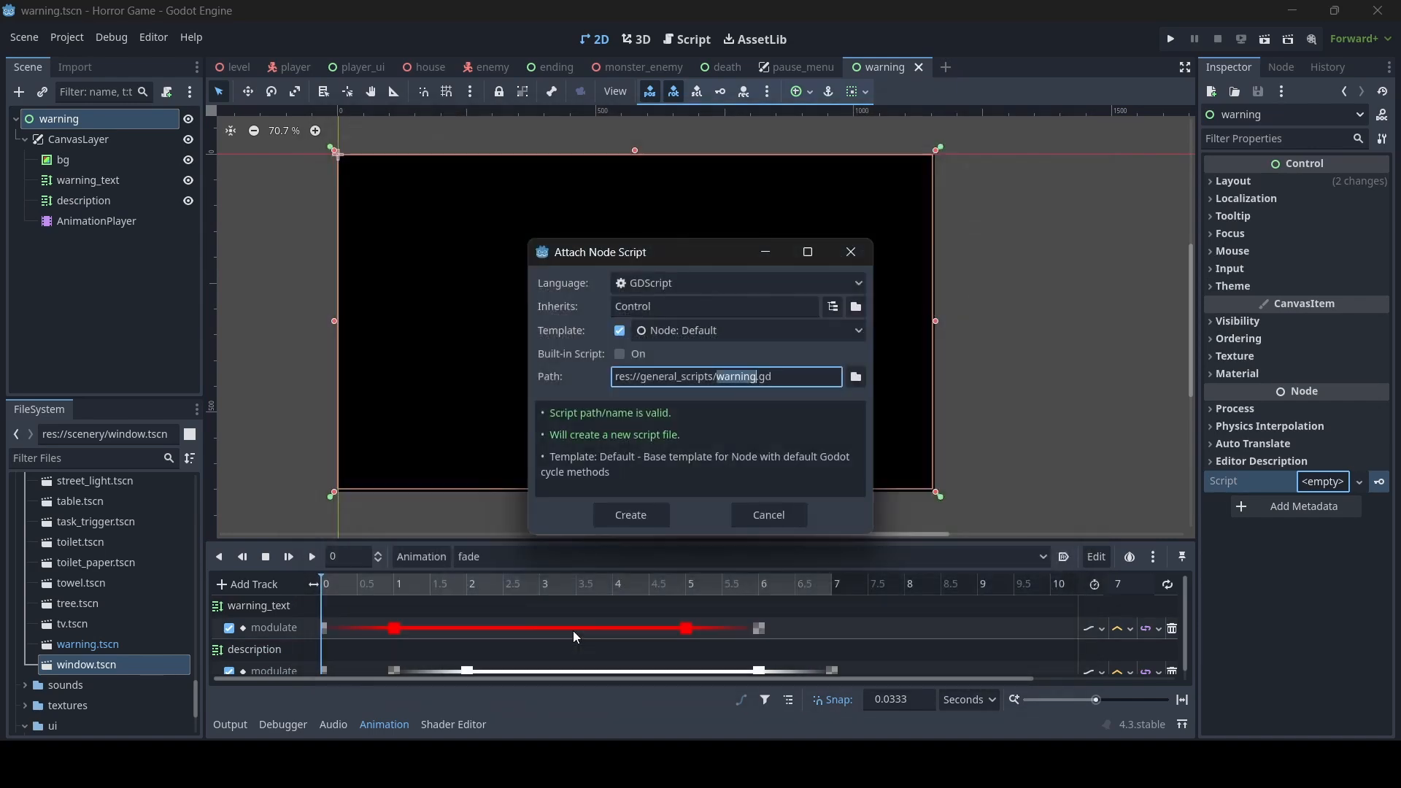
left_click(656, 515)
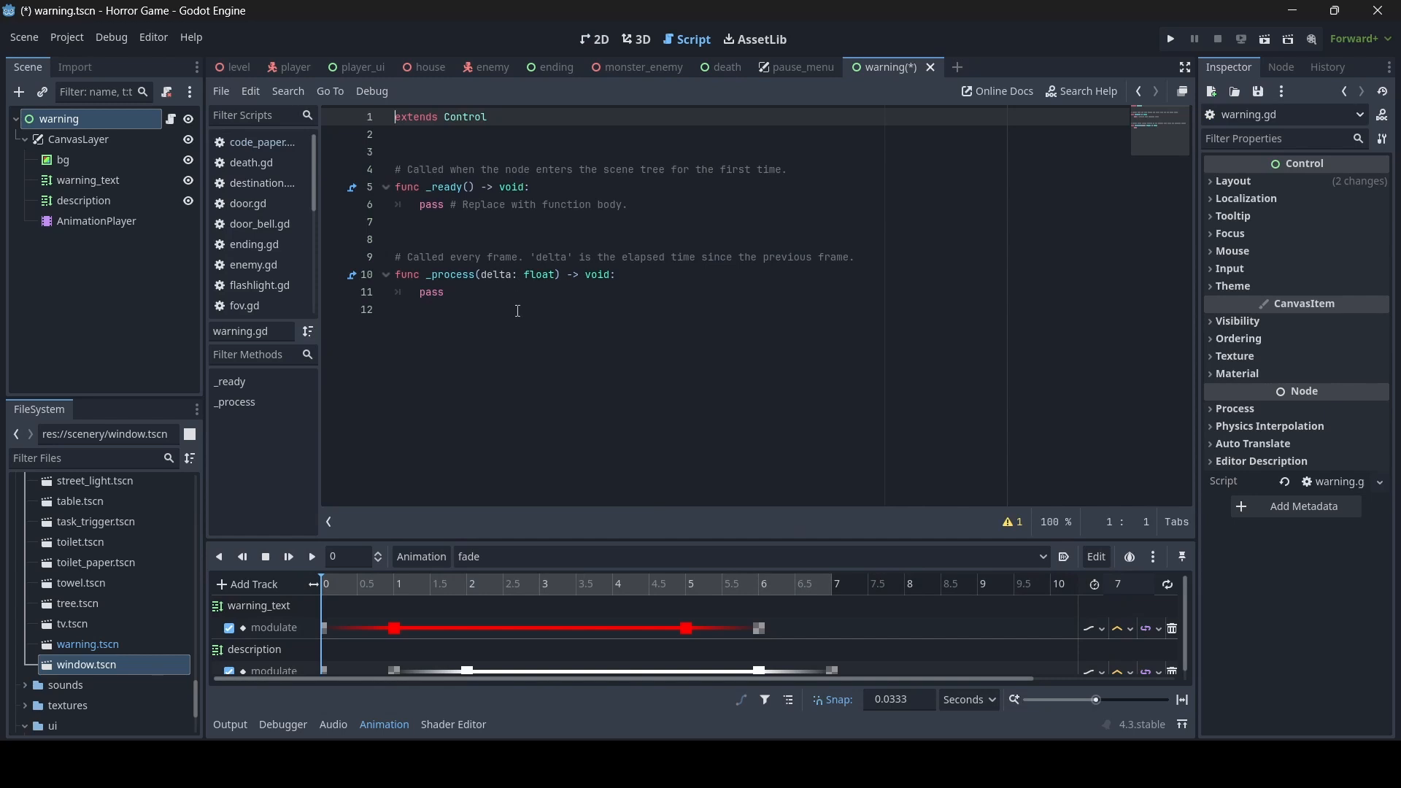
- Remove the _ready placeholder and the _process function, and make _ready call $CanvasLayer/AnimationPlayer.play("fade")
left_click_drag(518, 311, 419, 212)
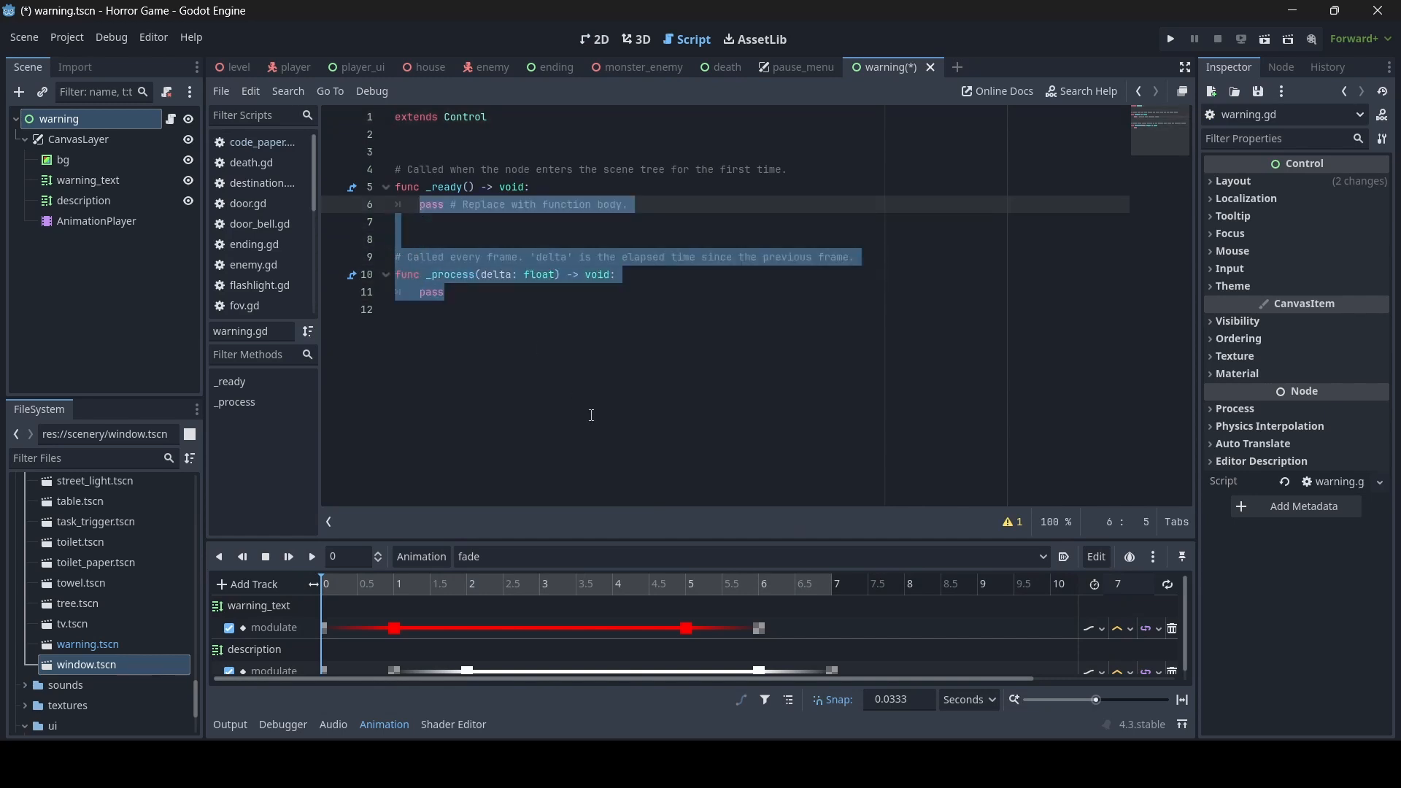
key("BackSpace")
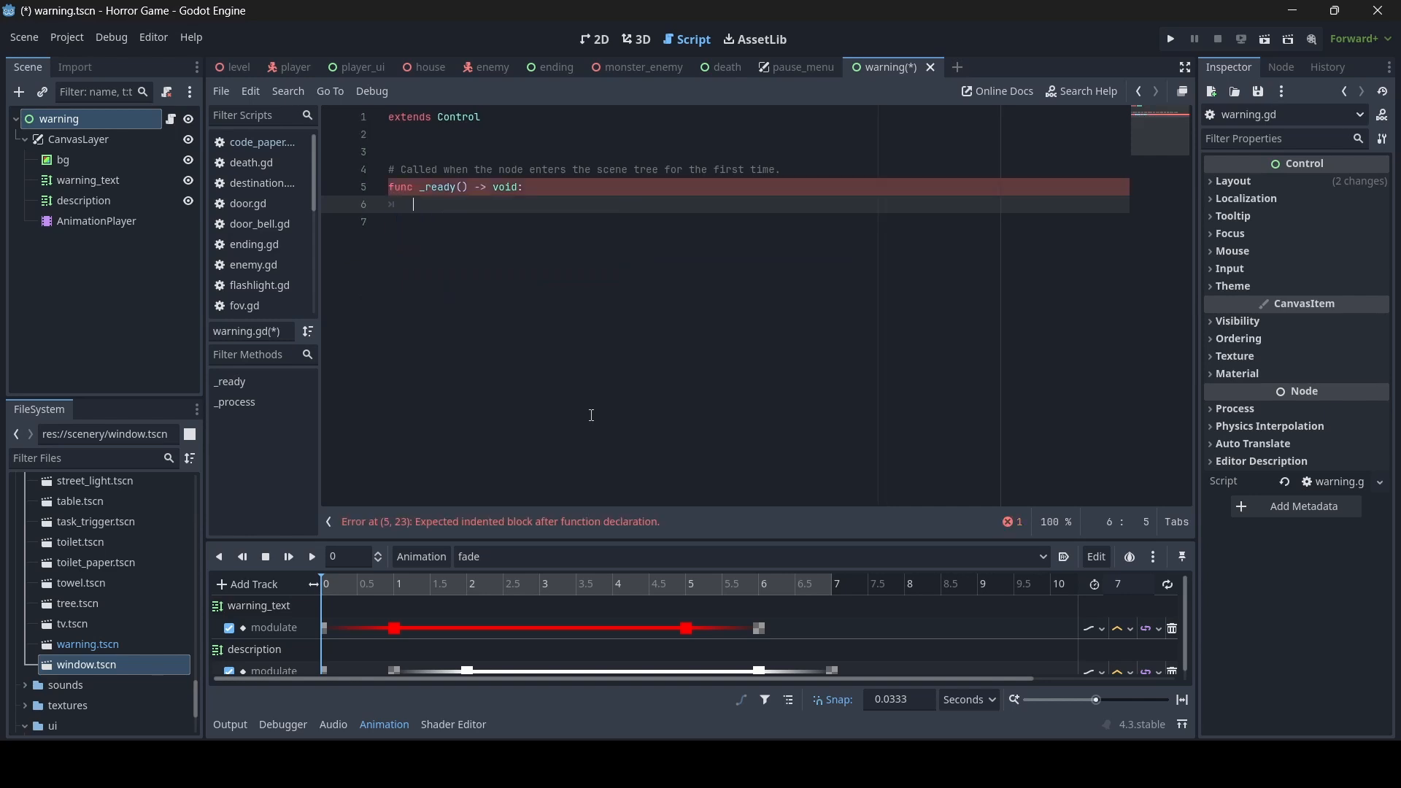
type("awa")
key("BackSpace")
key("BackSpace")
key("BackSpace")
type("$A")
key("Return")
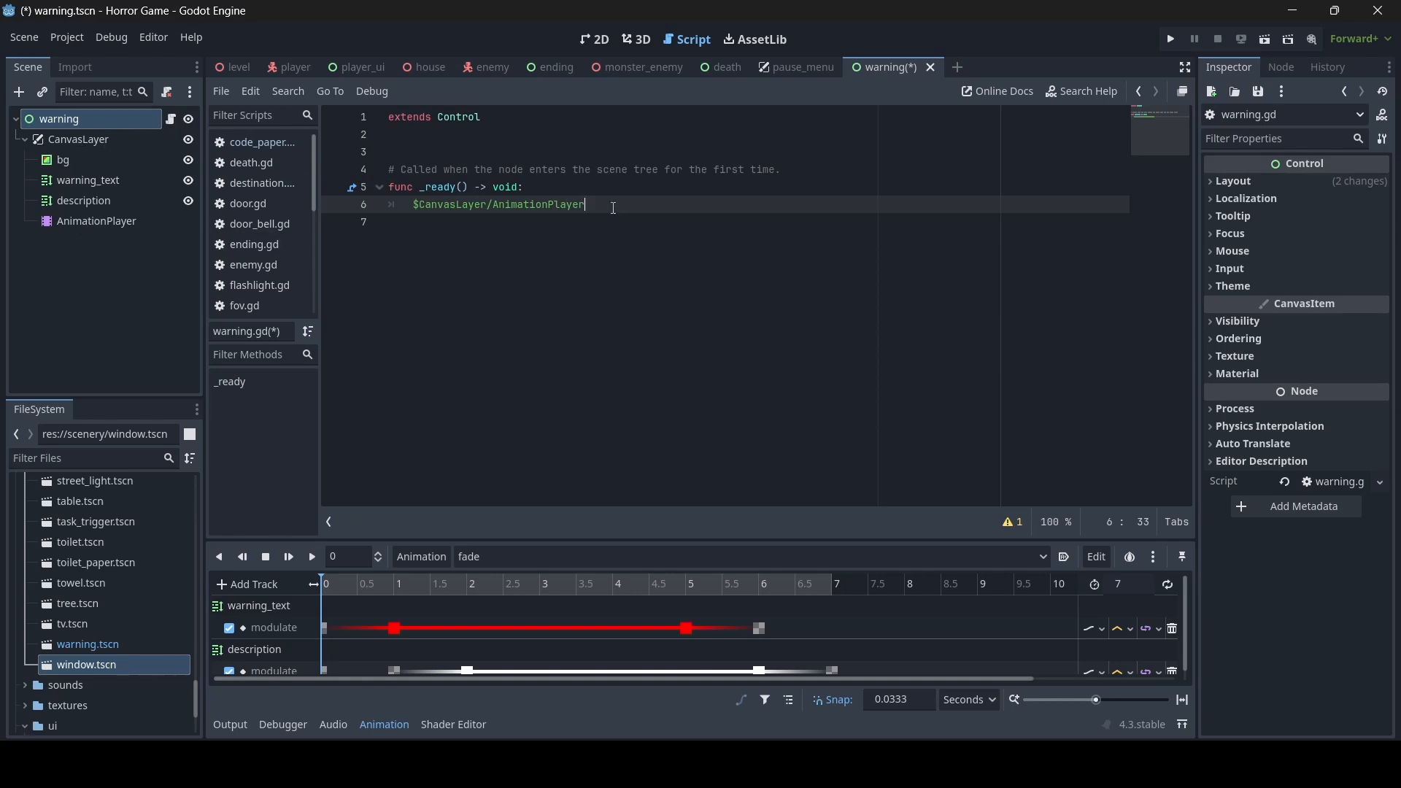
type(".play(\"")
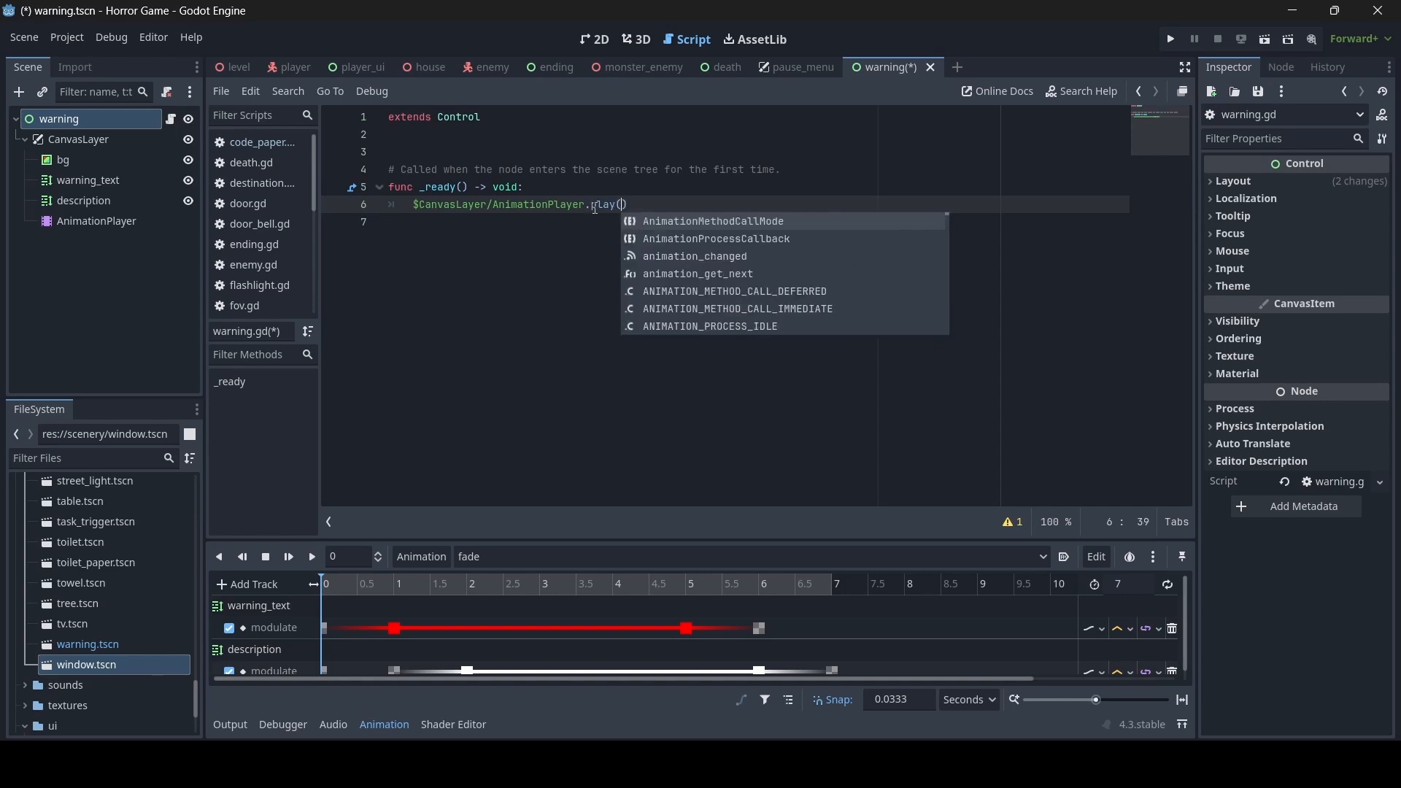
type("fade")
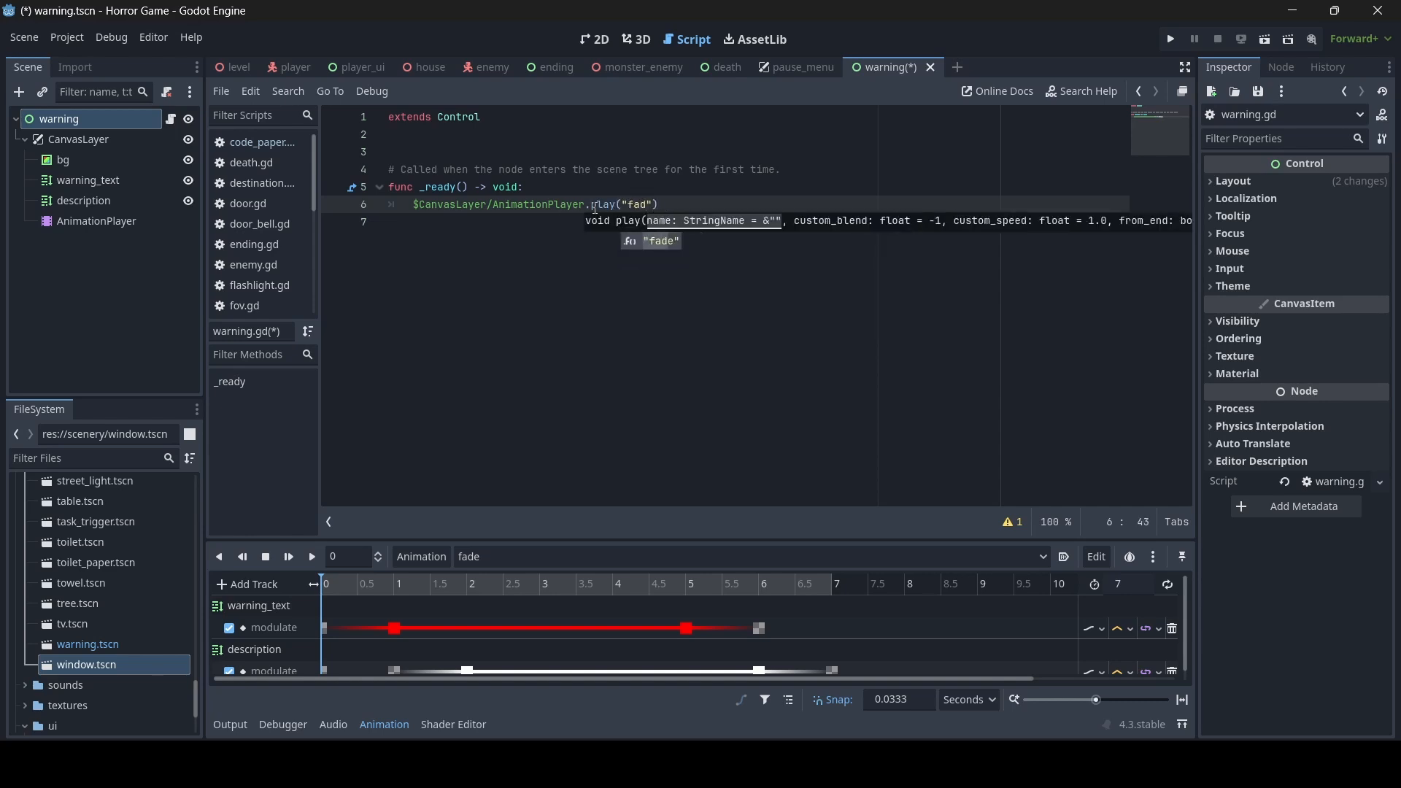
left_click(698, 205)
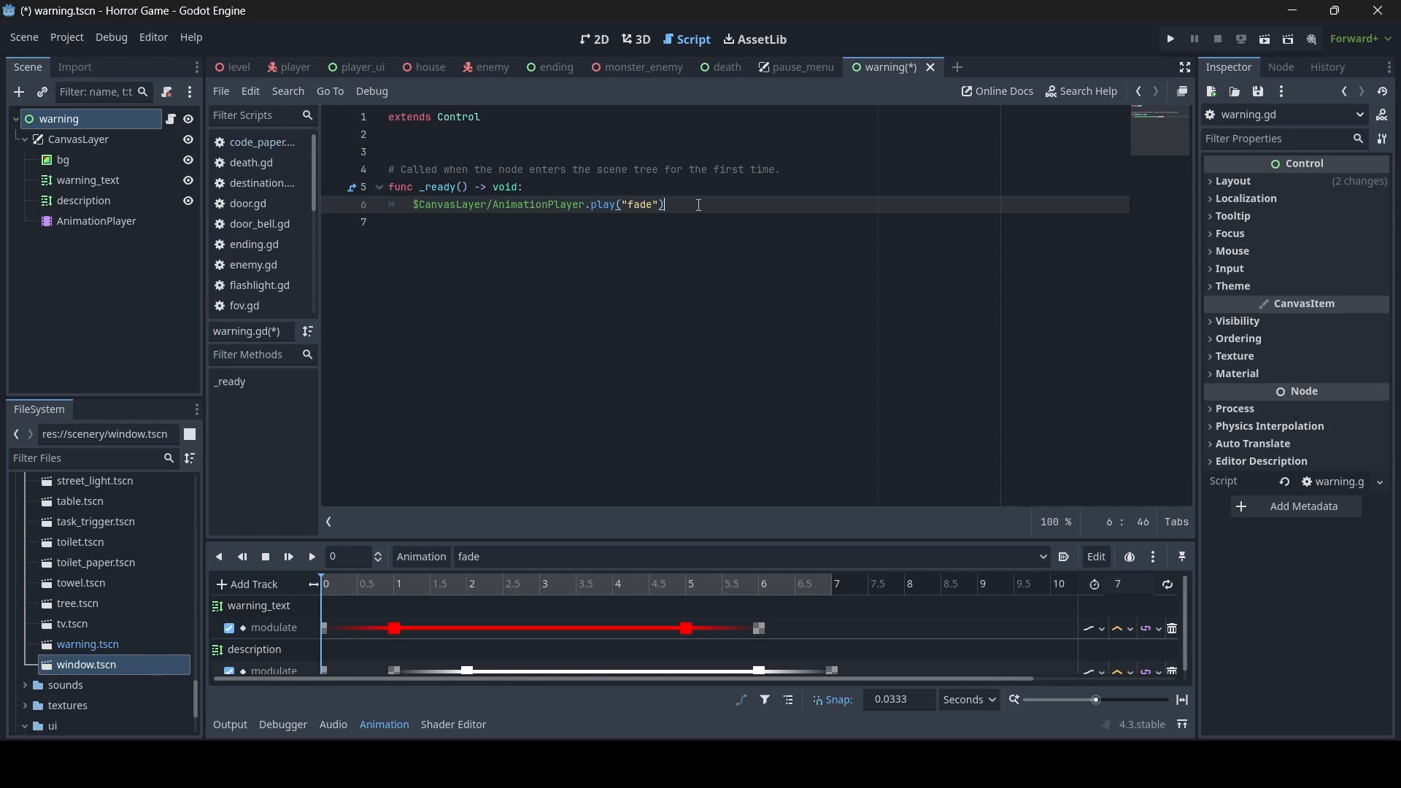
- Add the line await get_tree().create_timer(8.0, false).timeout below the animation call in _ready
key("Return")
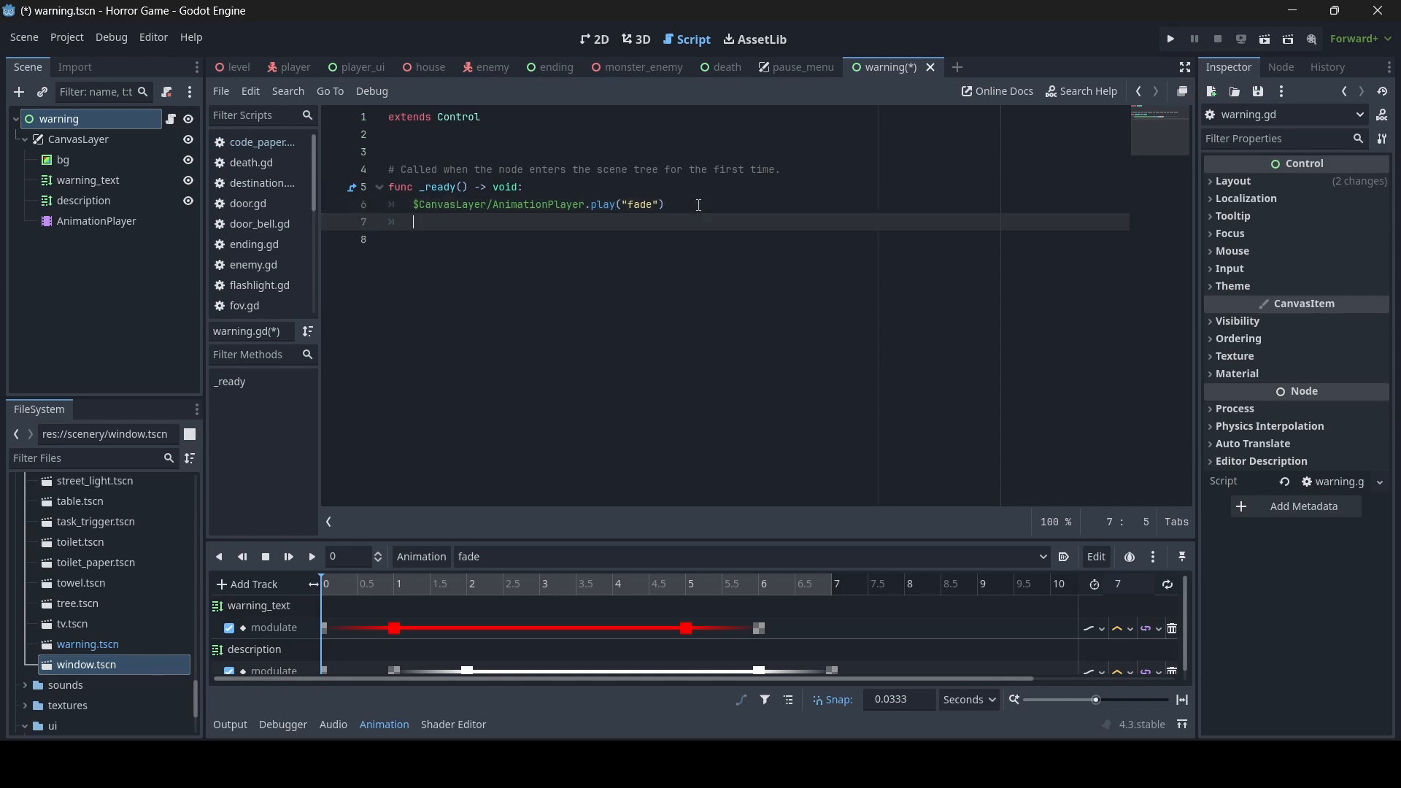
type("await get_tree().create_timer(")
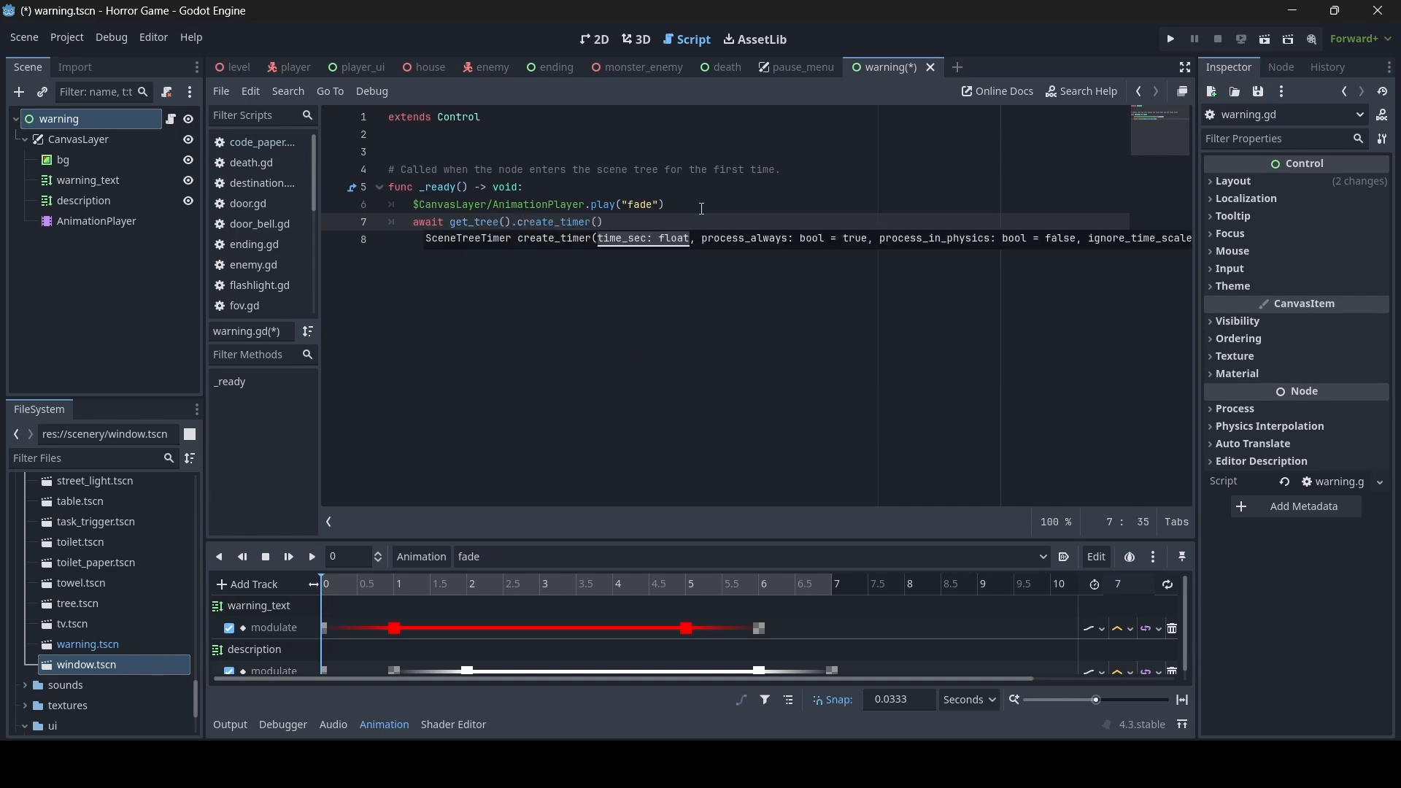
type("8.0")
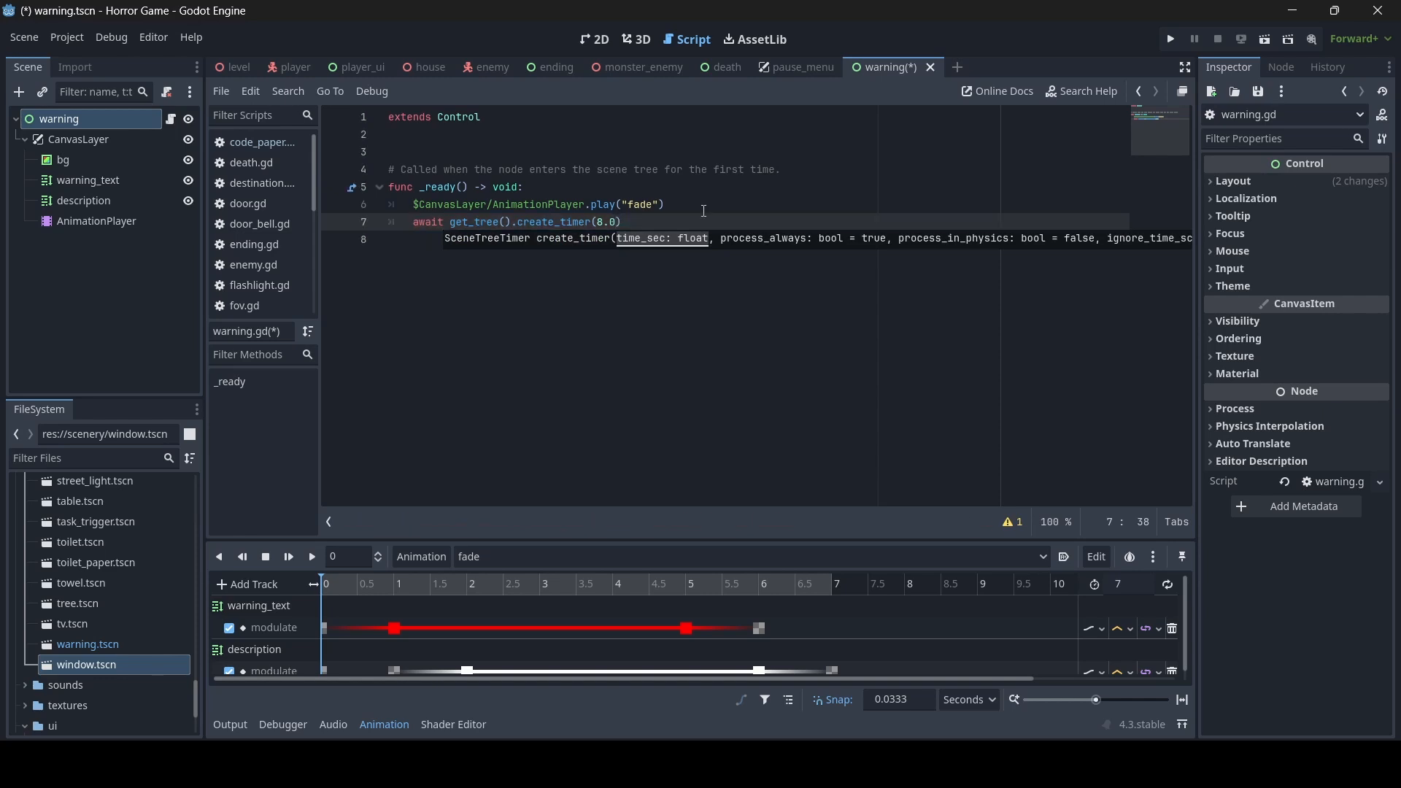
type(", false")
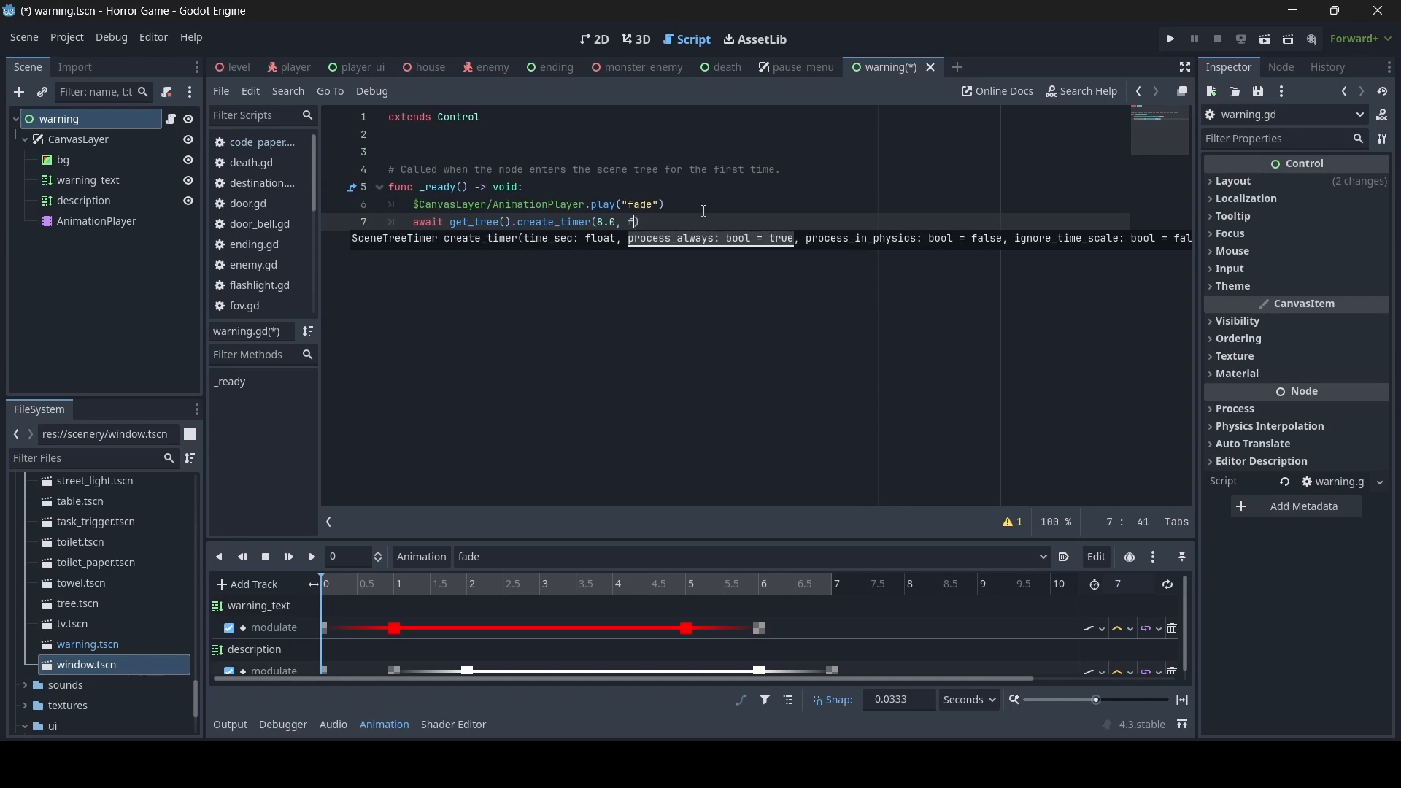
type(")")
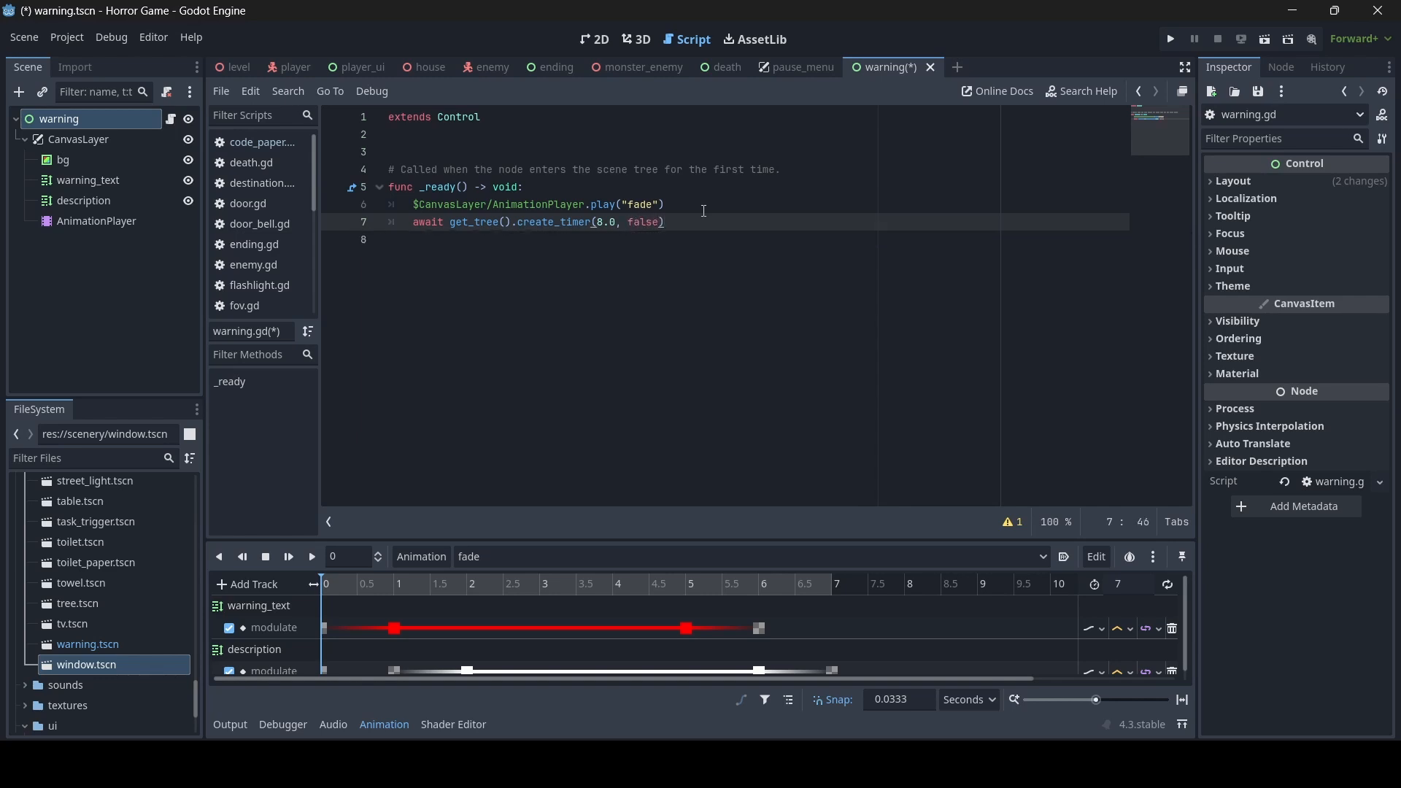
type(".timeout")
- Add get_tree().change_scene_to_file("res://scenery/game_intro.tscn") as the last line of _ready and save
key("Return")
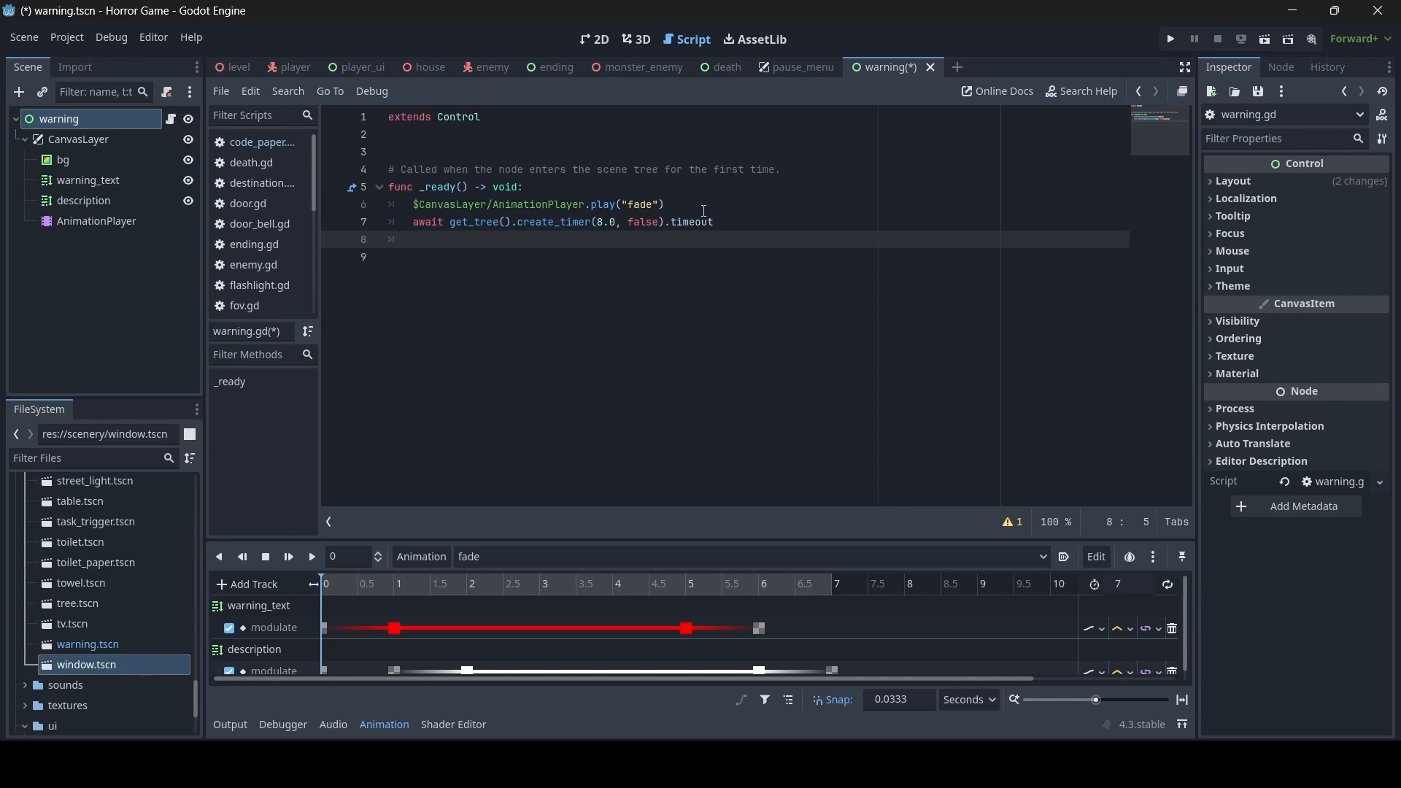
type("get_tre")
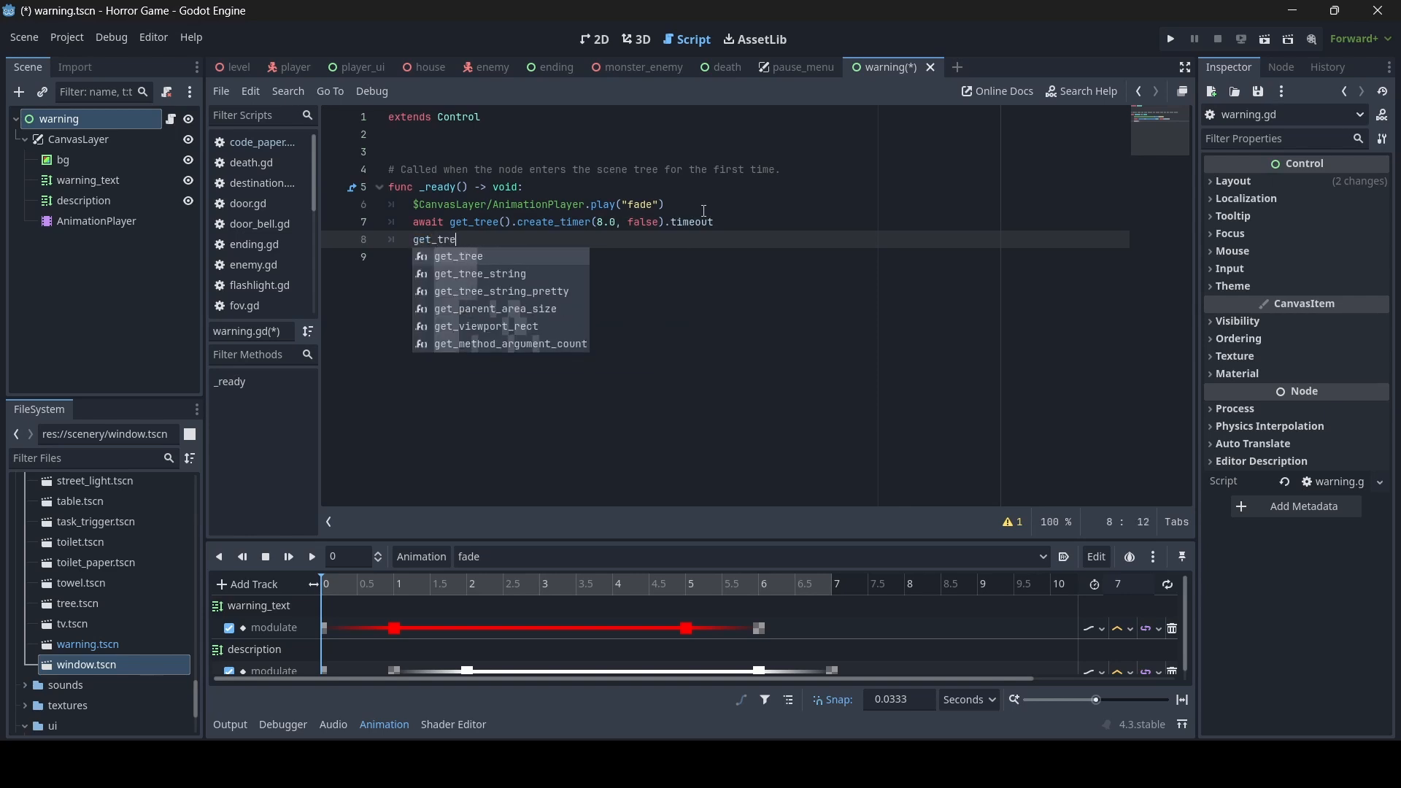
key("Return")
type(".cu")
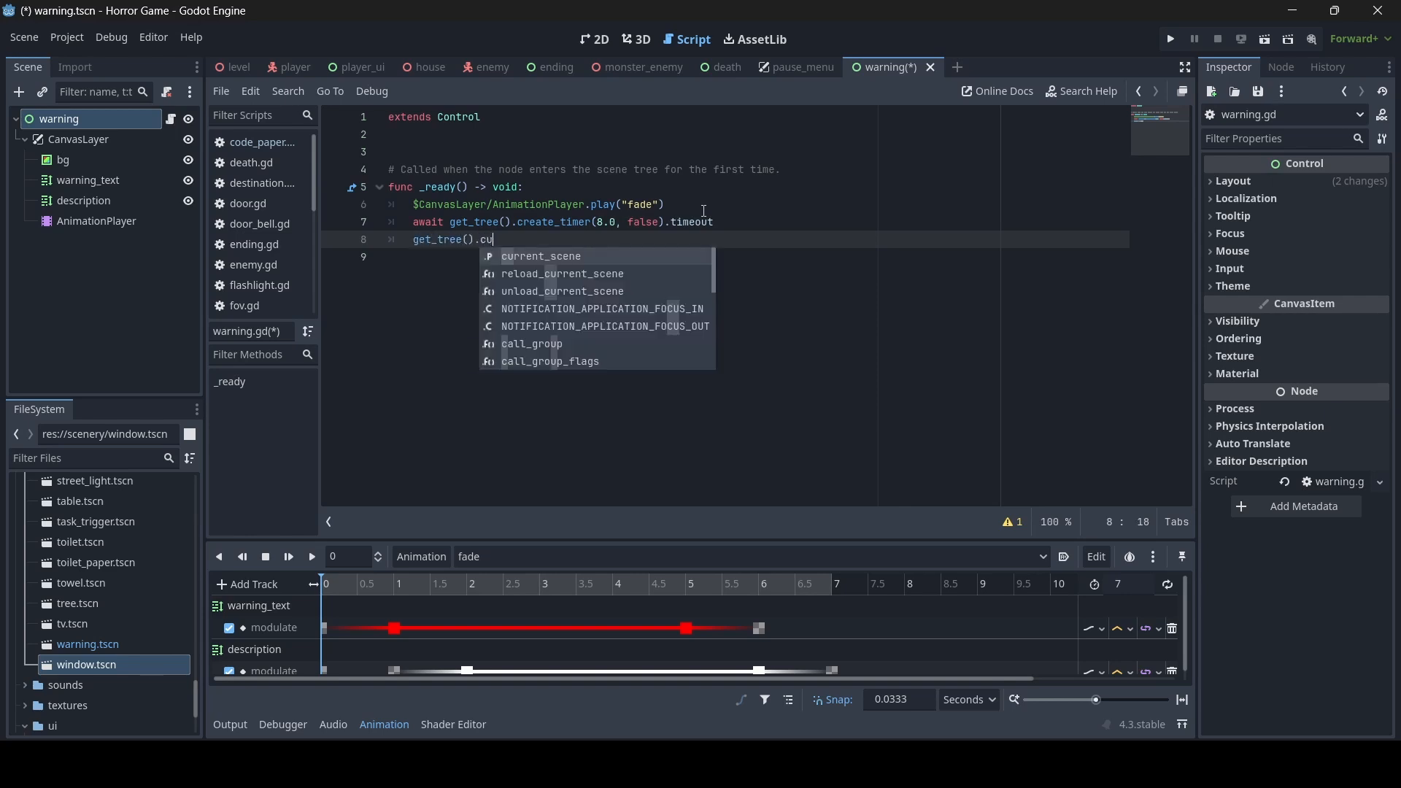
key("BackSpace")
key("BackSpace")
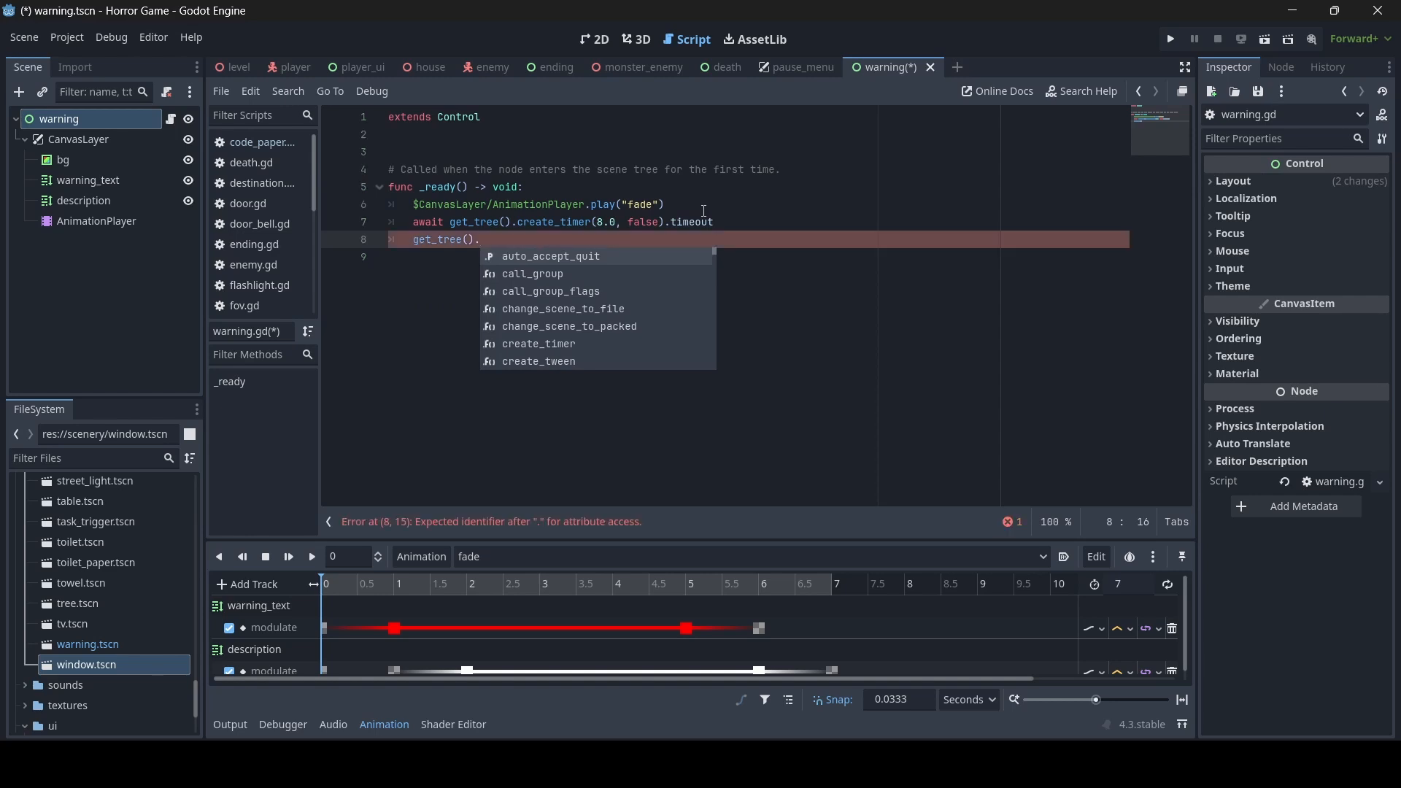
type("change")
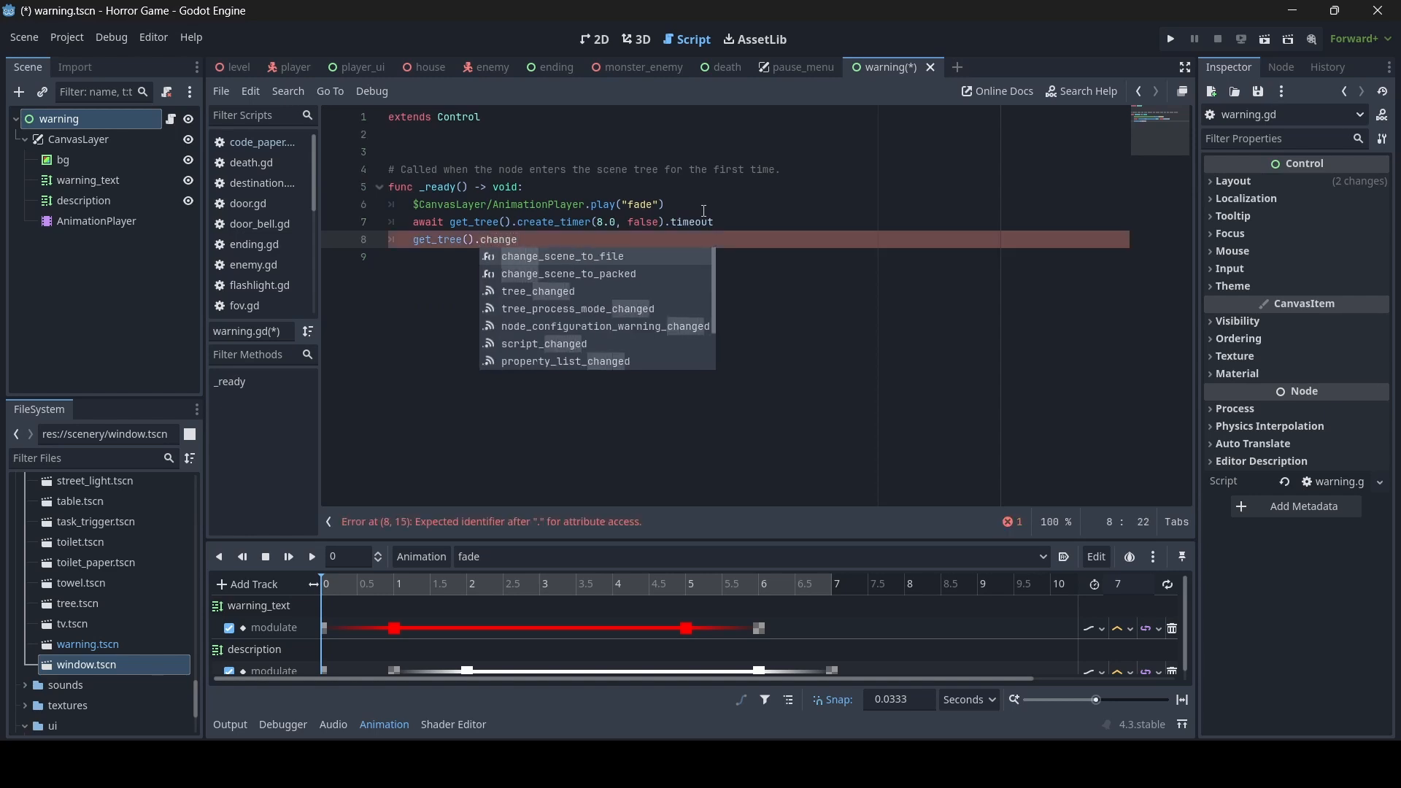
left_click(623, 254)
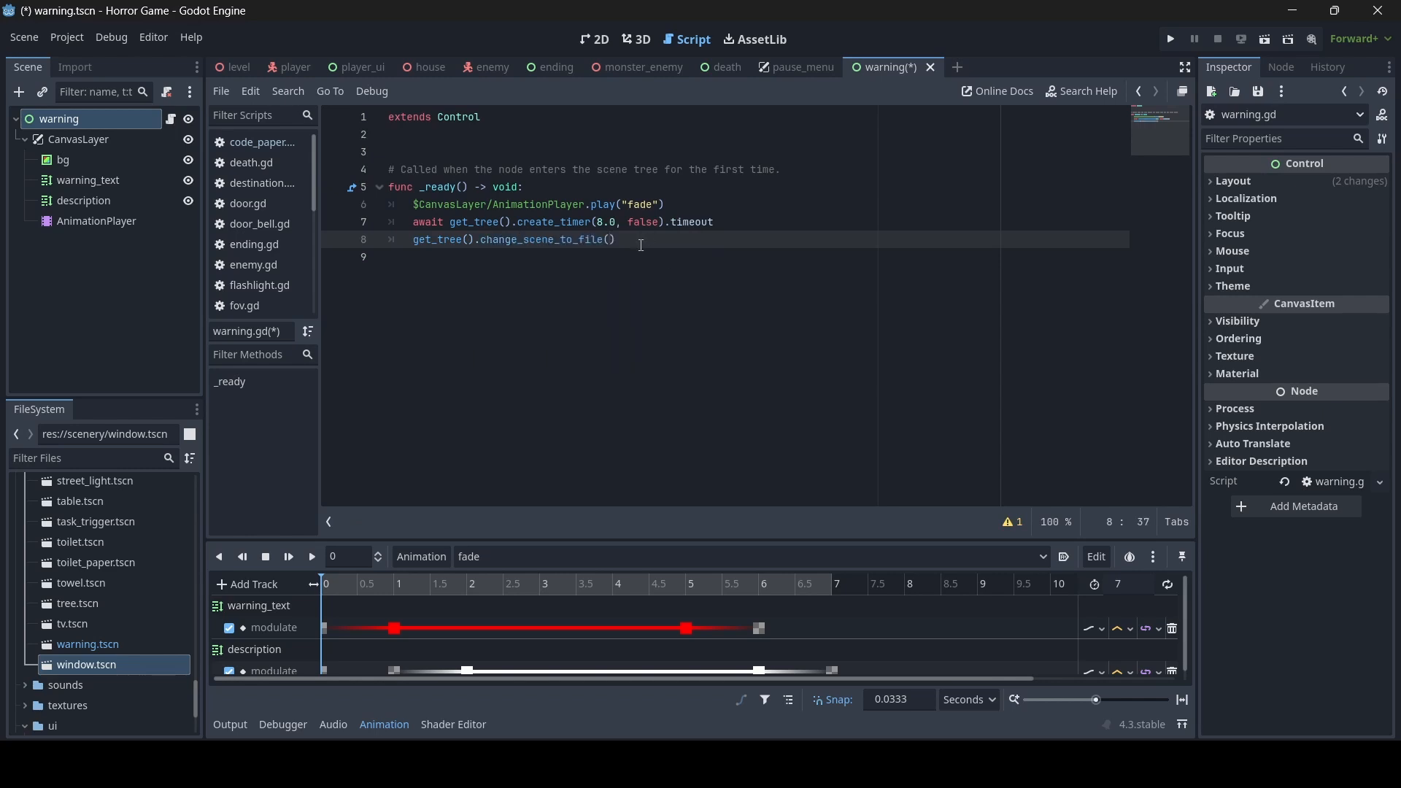
type("\"")
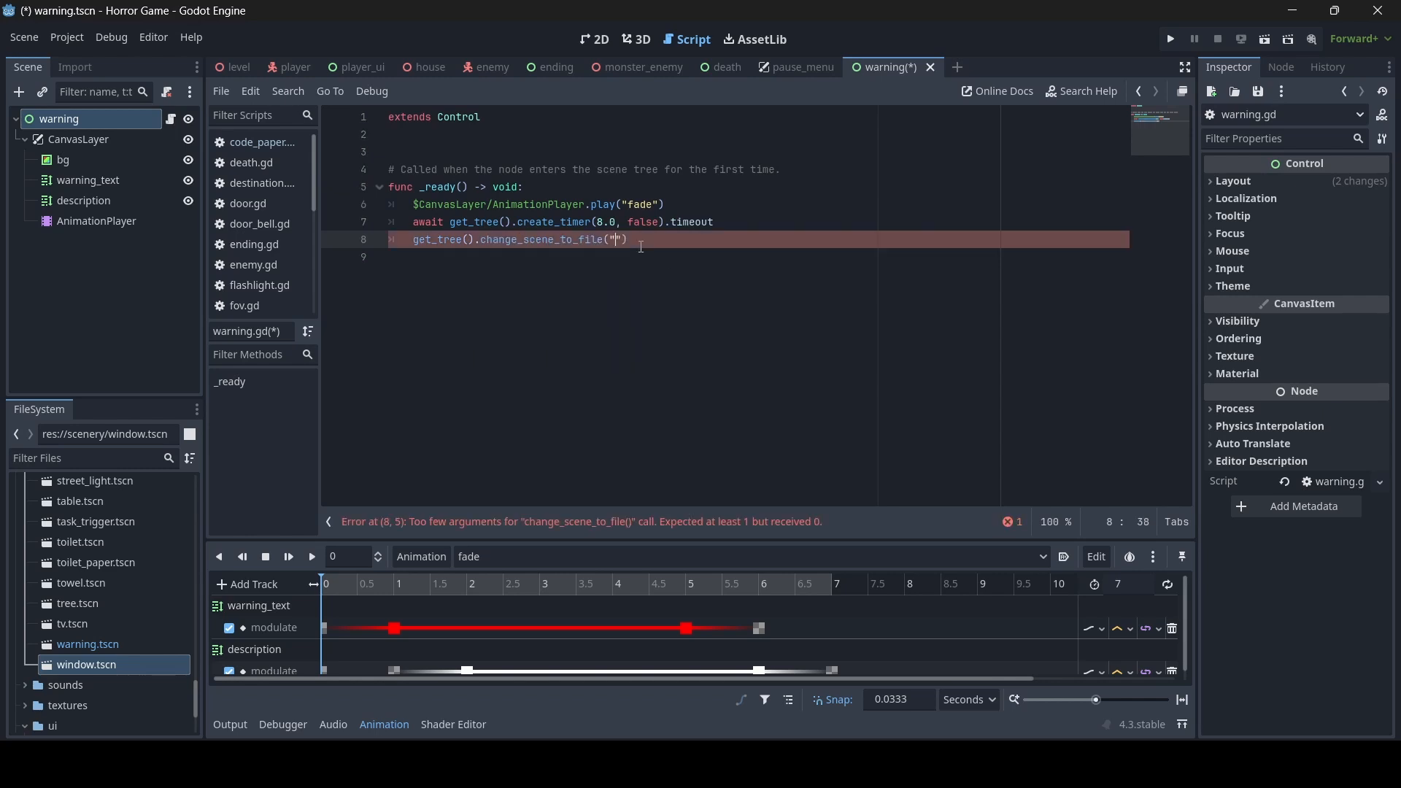
type("intro")
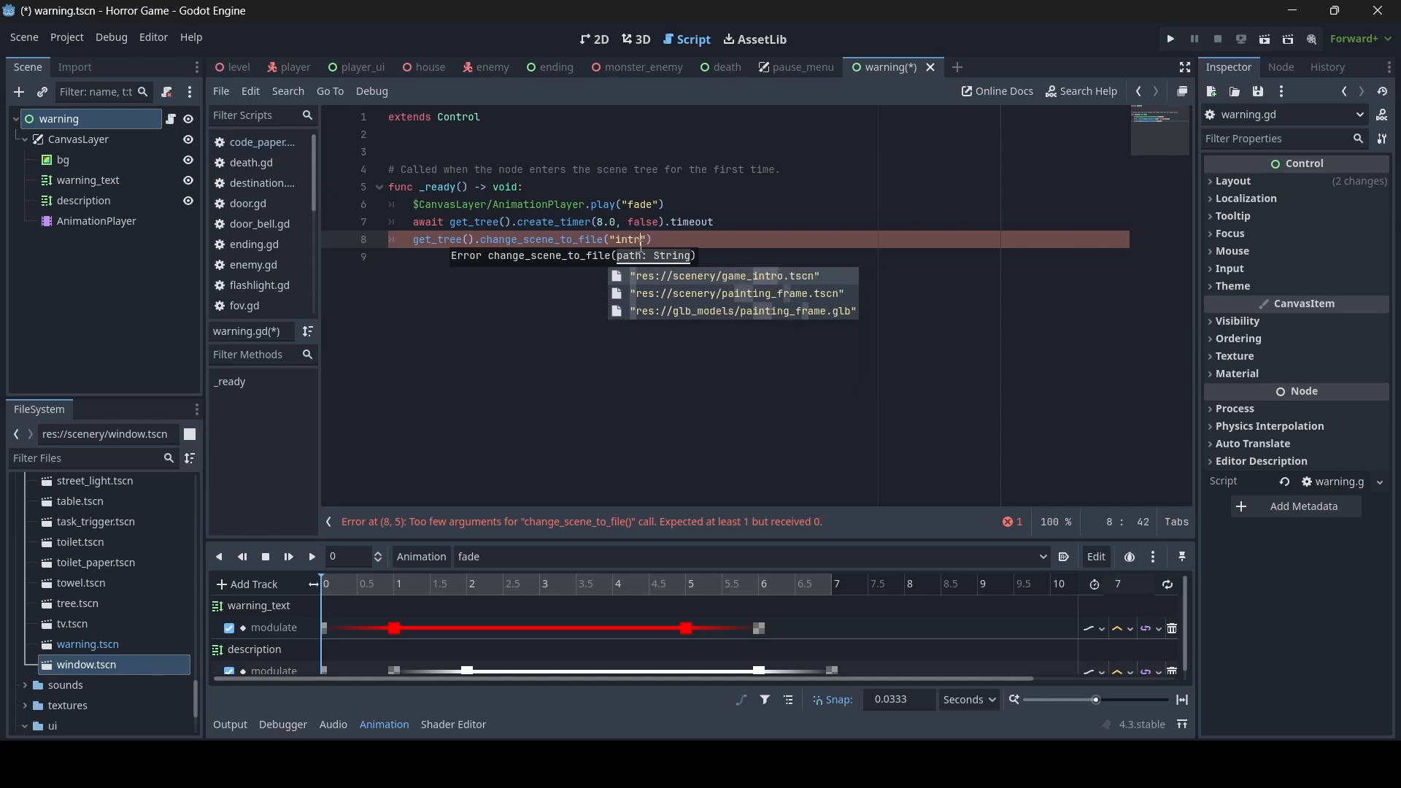
key("Return")
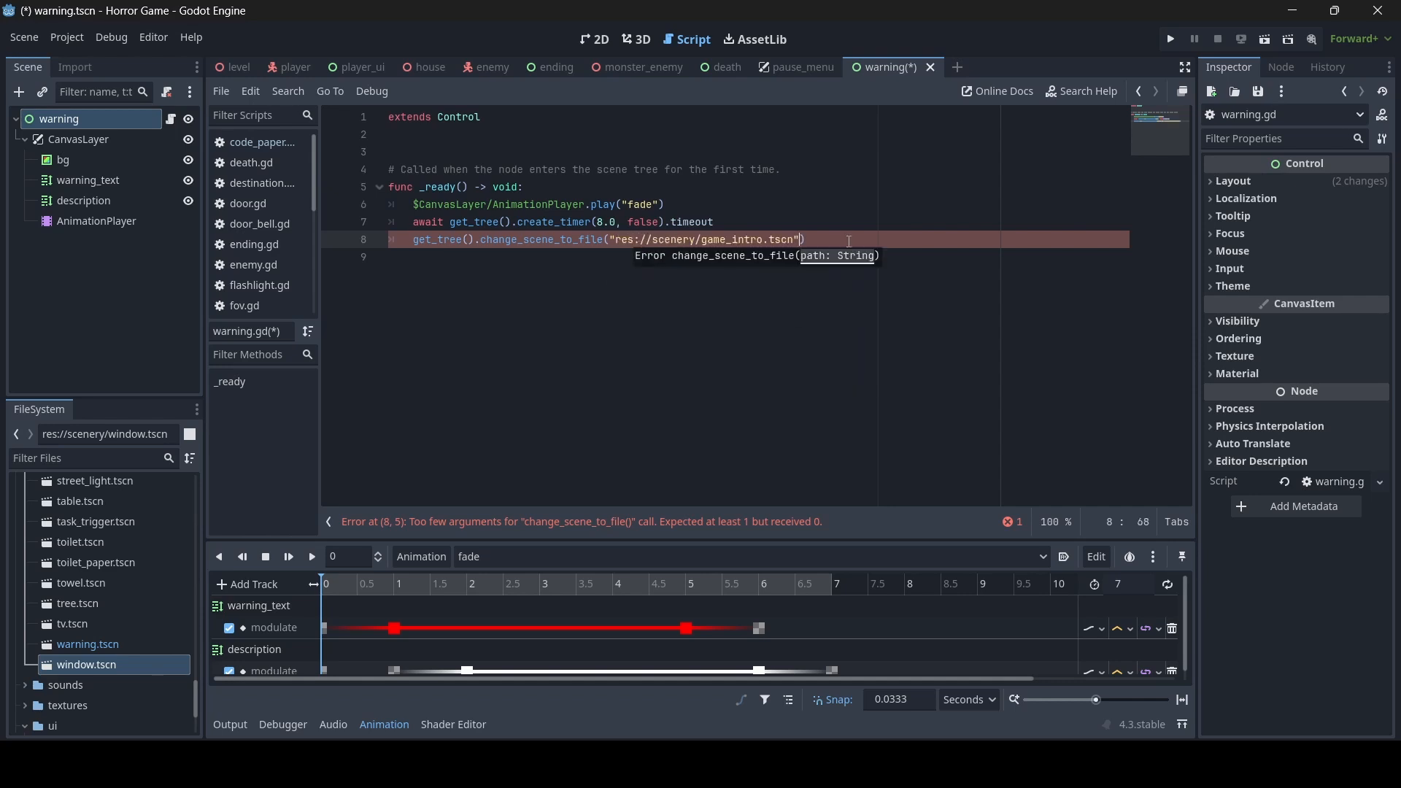
type(")")
key("ctrl+s")
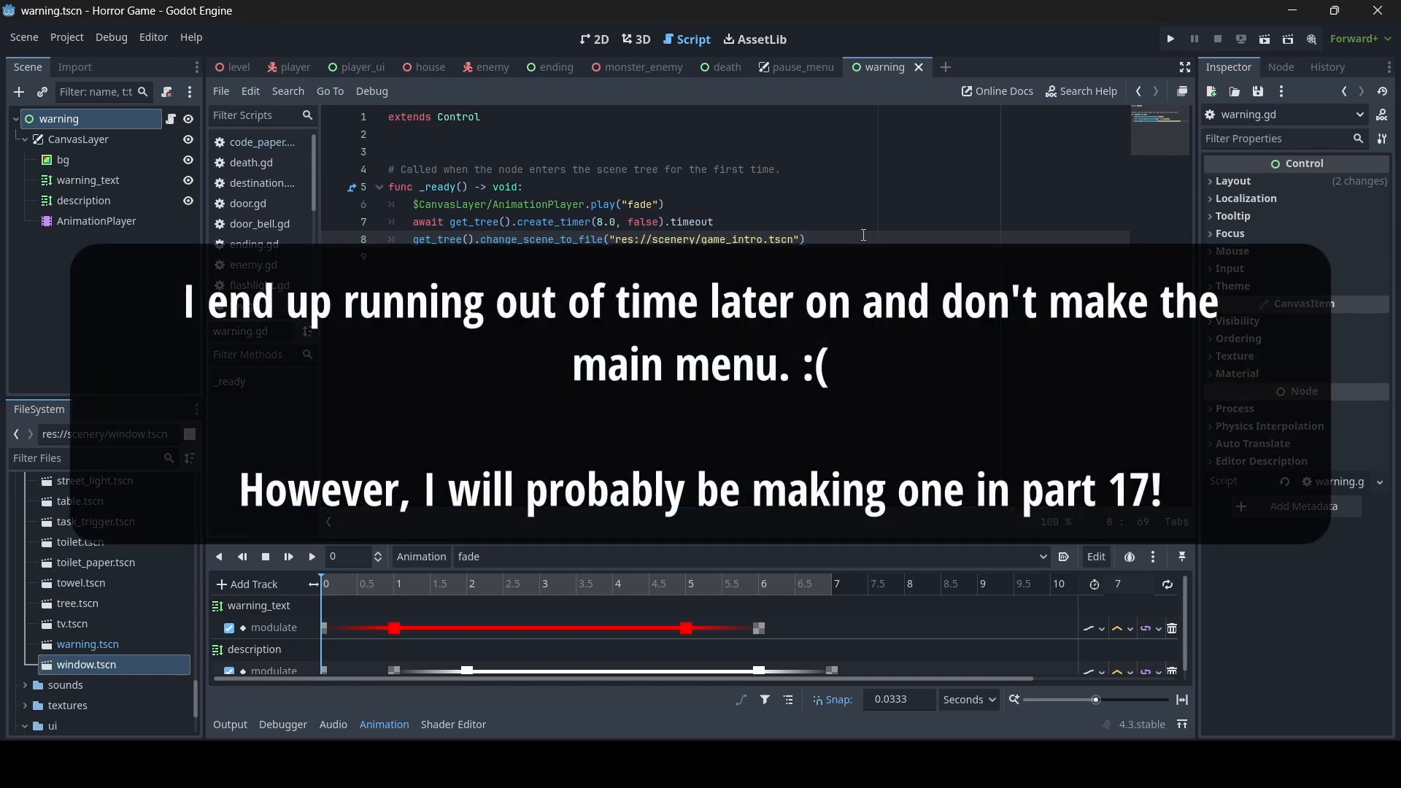
- Run the project to test the warning screen and its change to the game intro, and stop the game
left_click(813, 221)
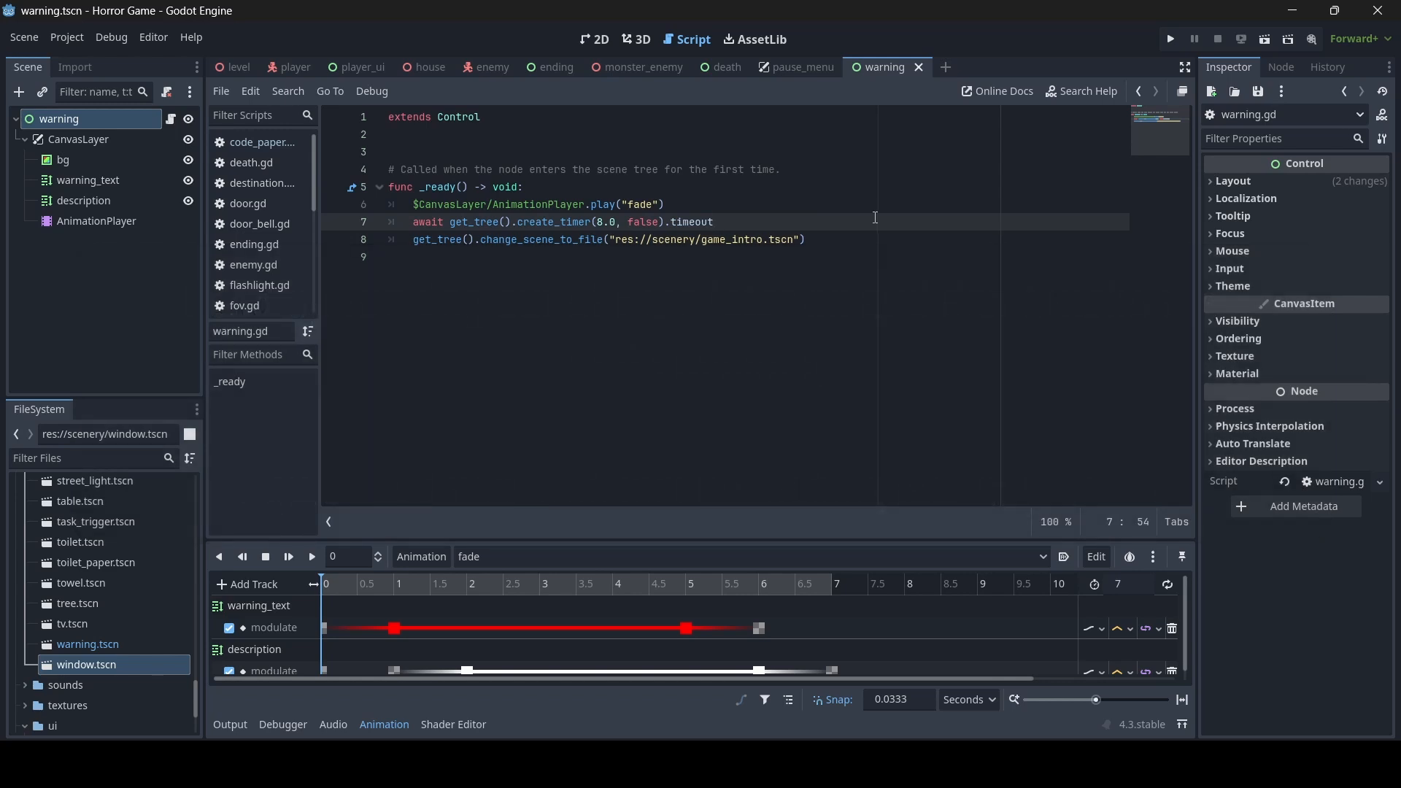
left_click(1171, 38)
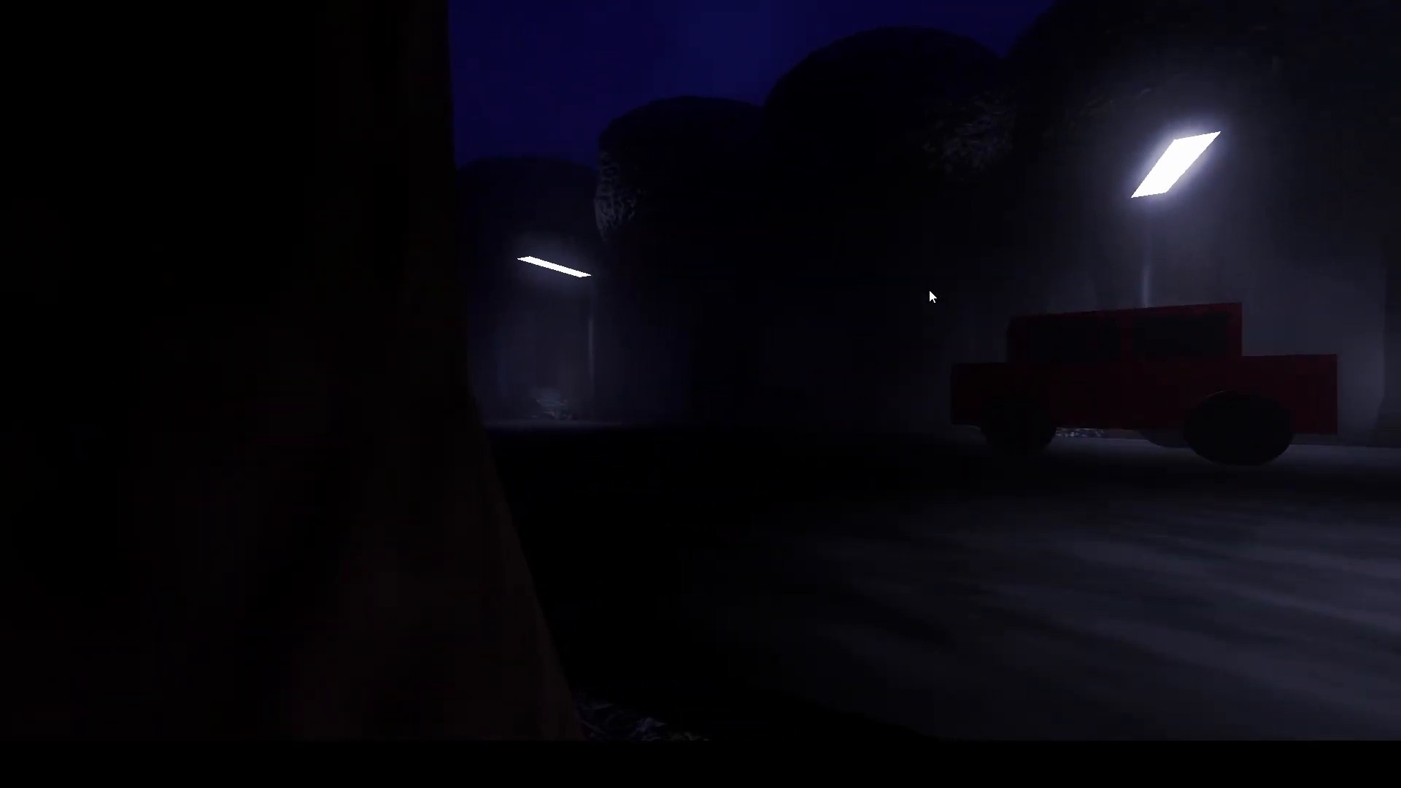
key("F8")
- Return to the 2D view of the warning scene and examine the layout of the pause_menu scene
left_click(592, 40)
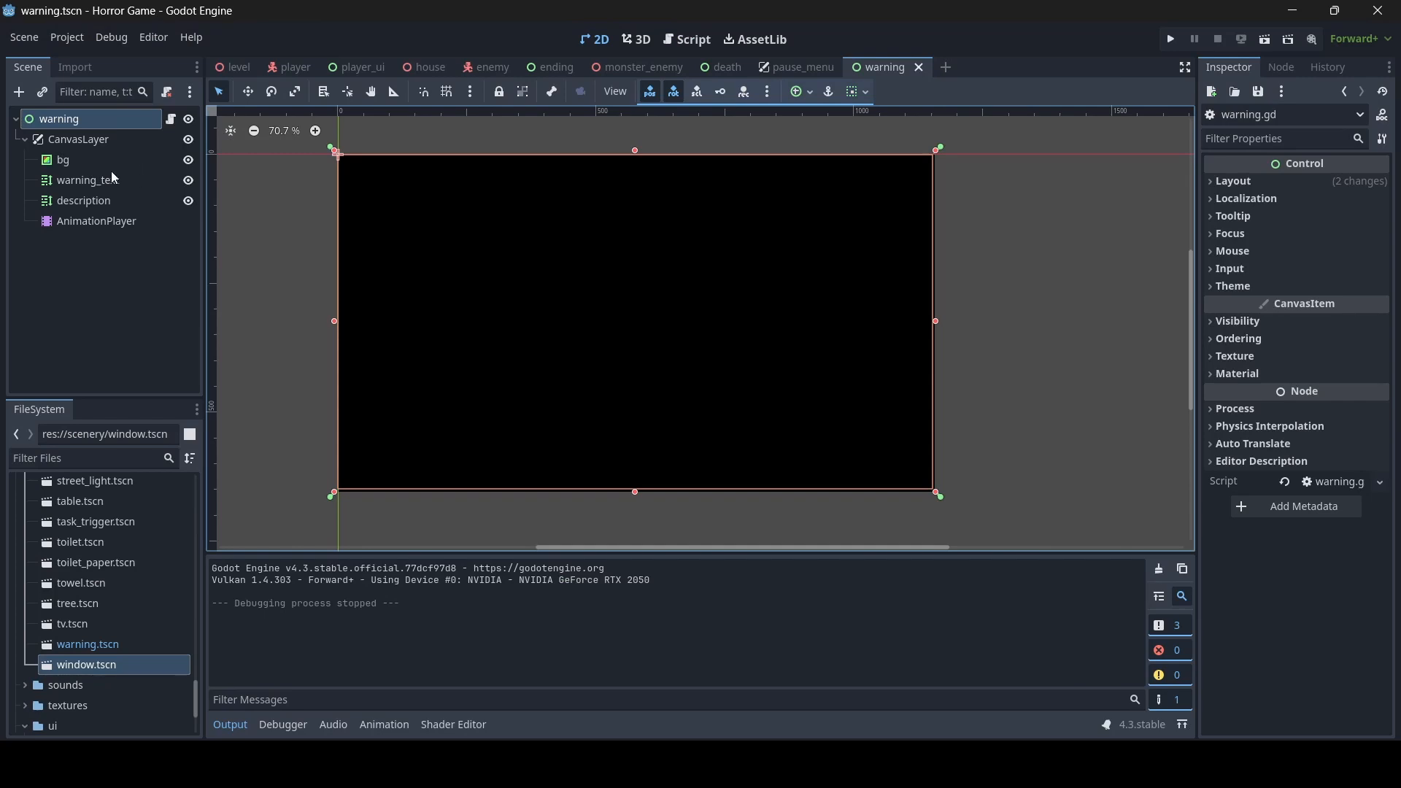
left_click(112, 139)
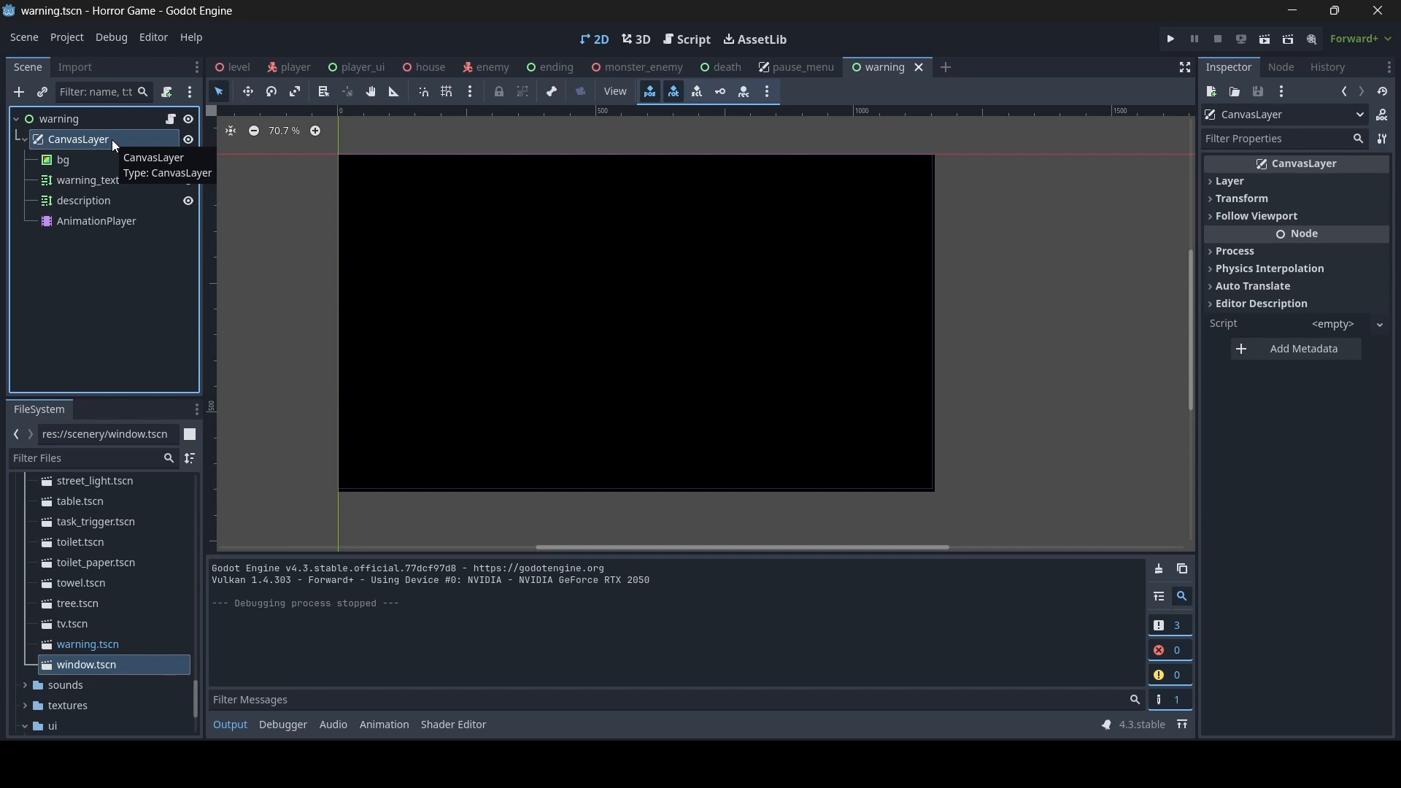
left_click(794, 68)
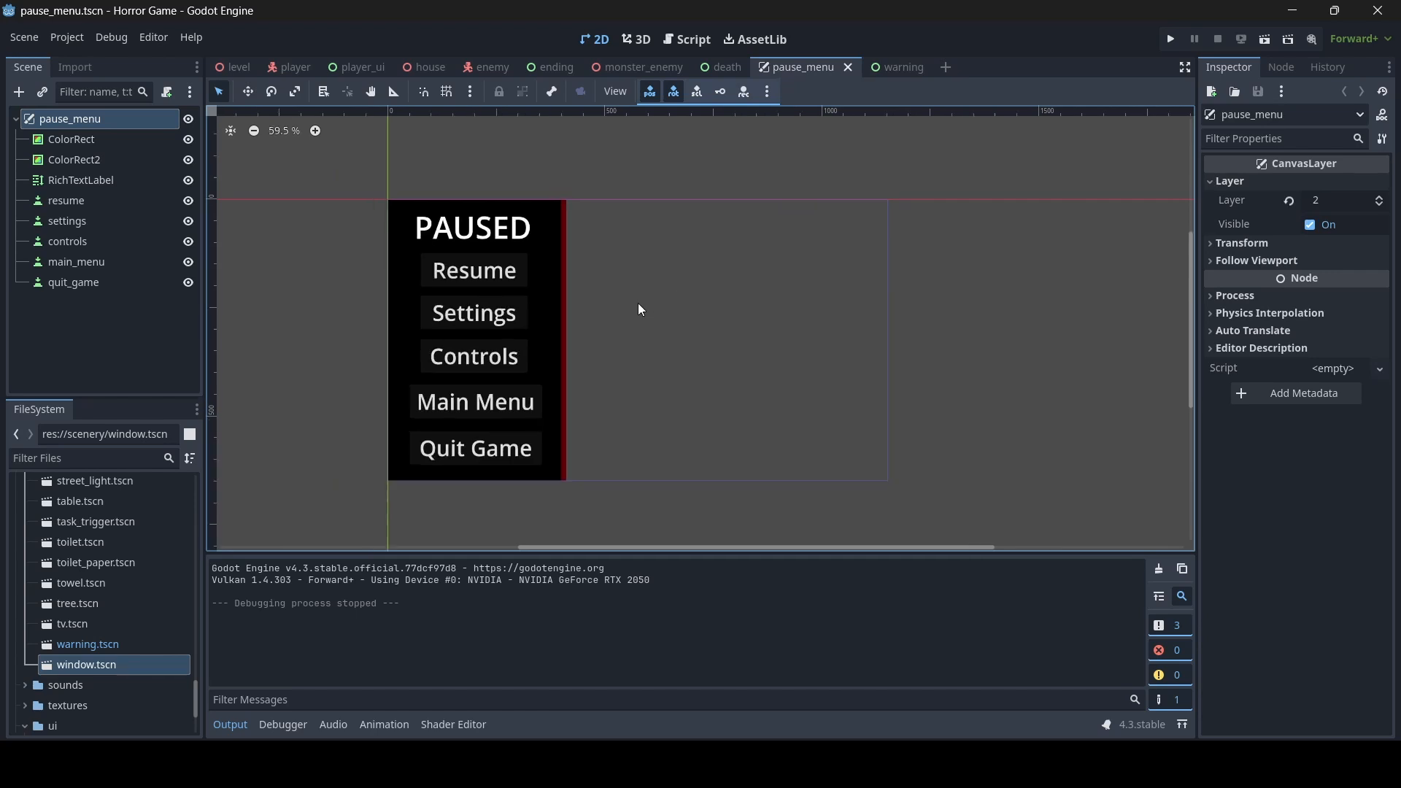
scroll(635, 306, "up", 1)
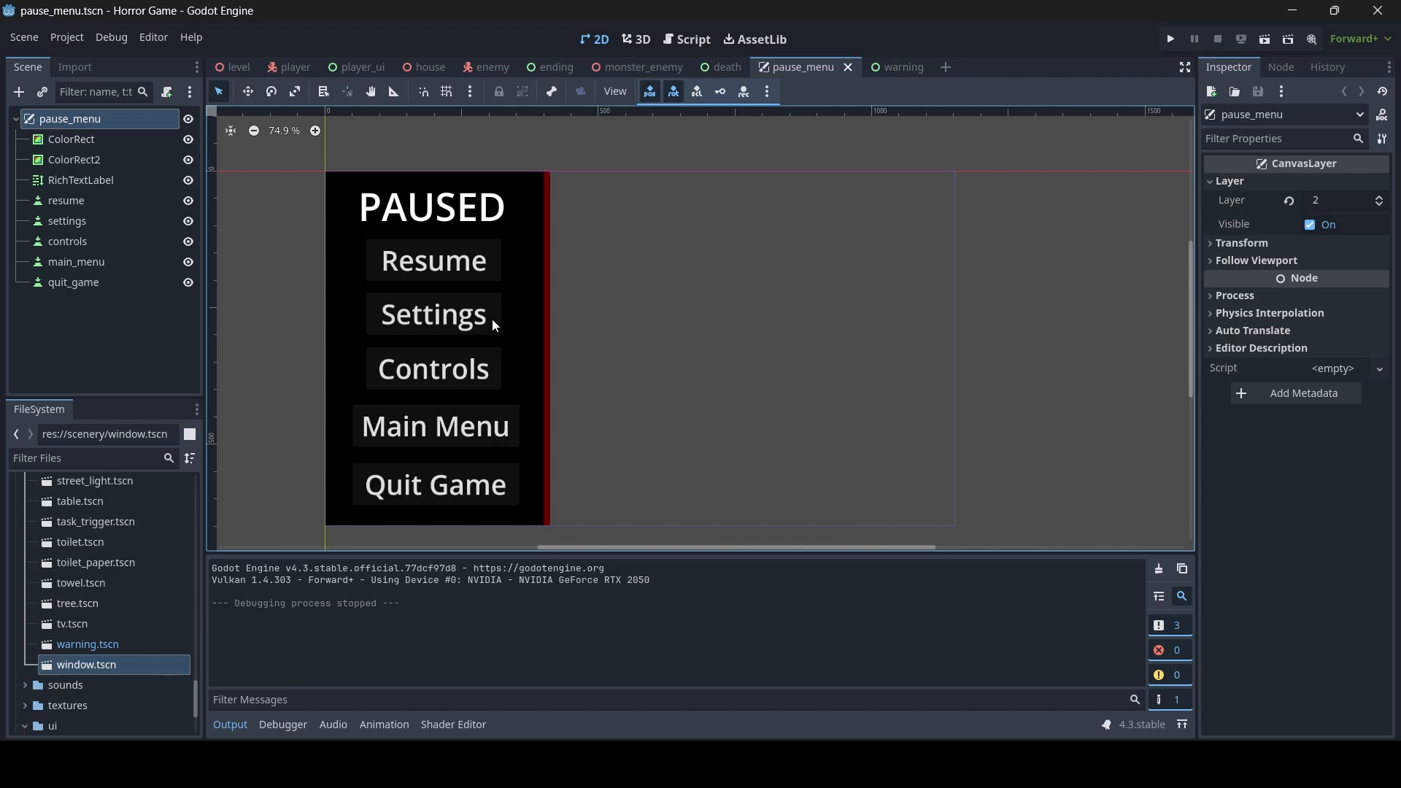
- Close the warning scene and add a new empty scene
left_click(894, 67)
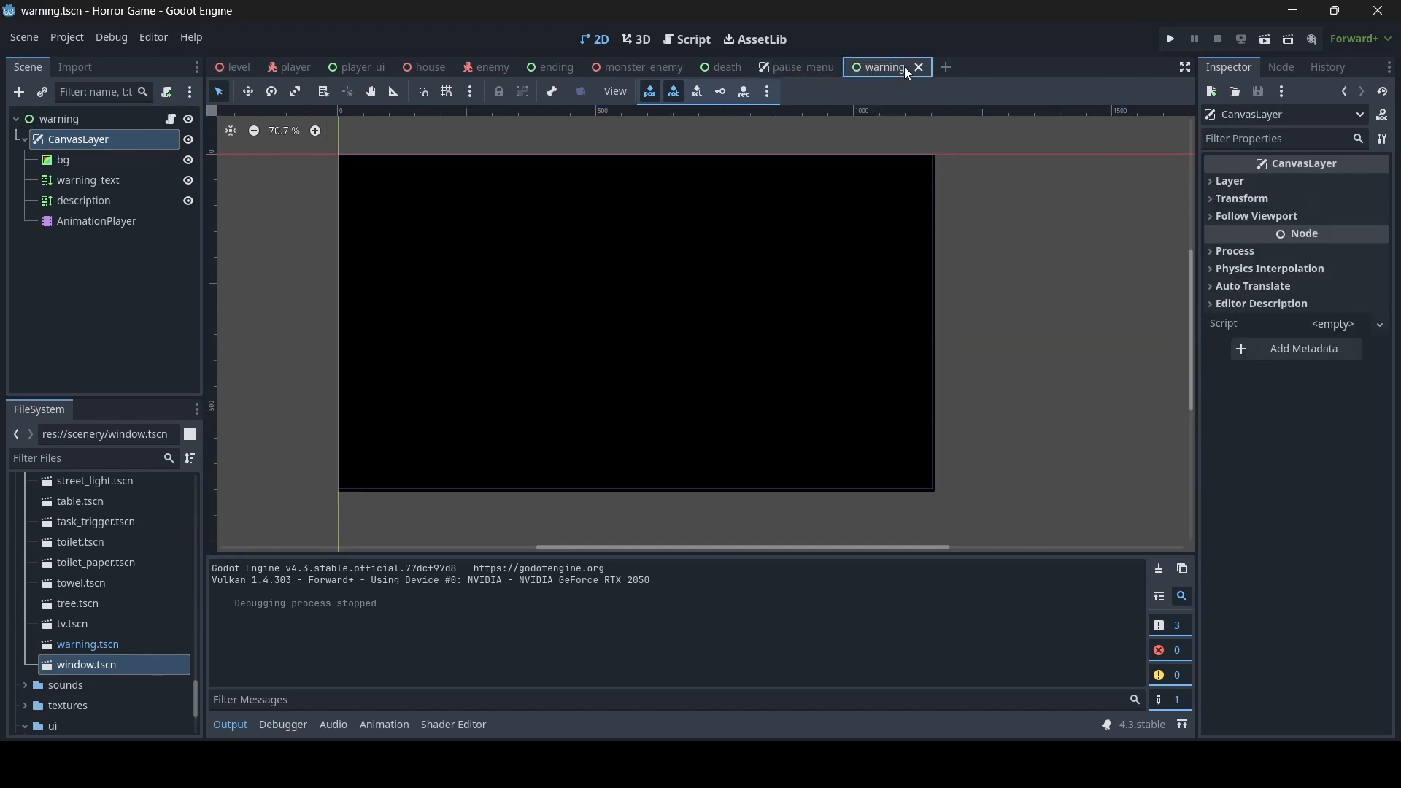
left_click(919, 68)
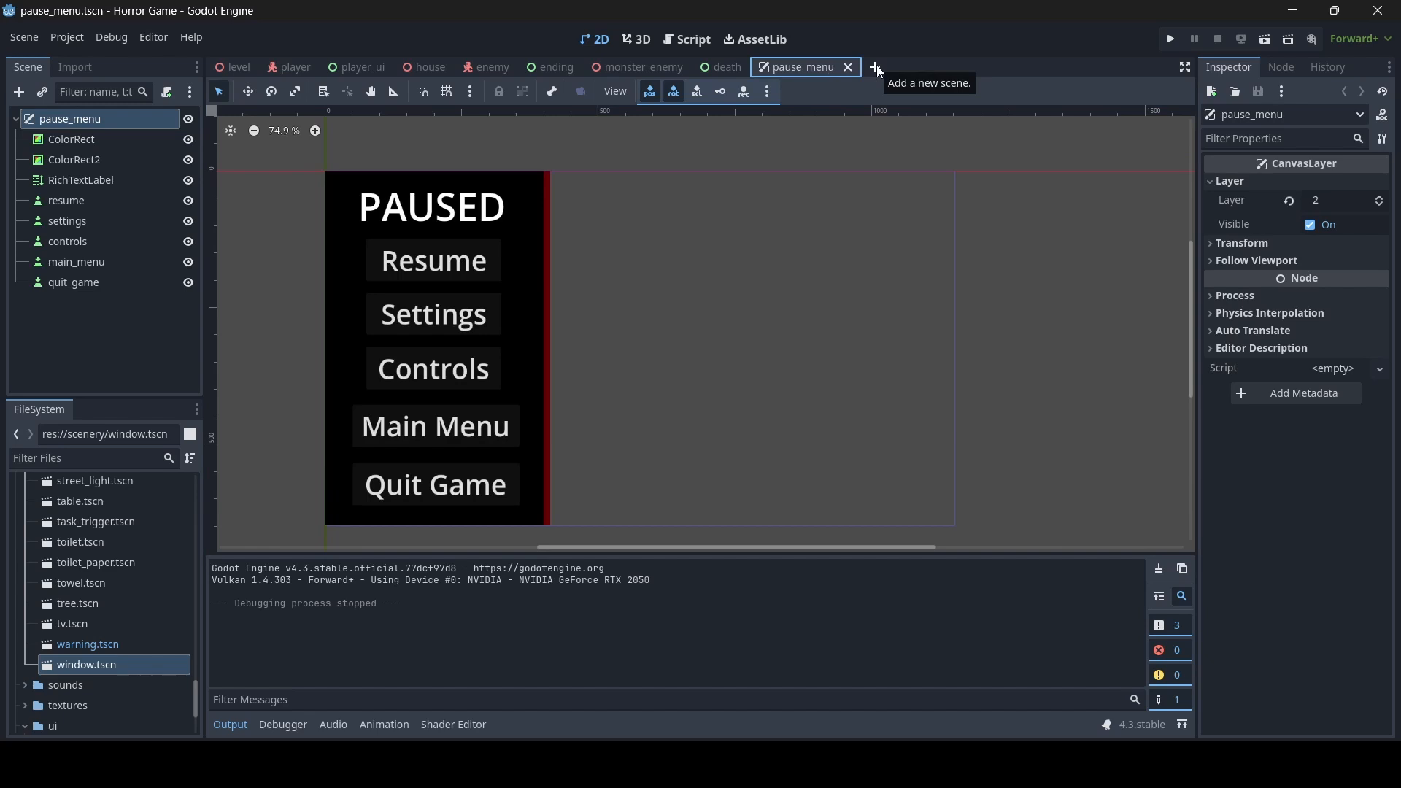
left_click(875, 67)
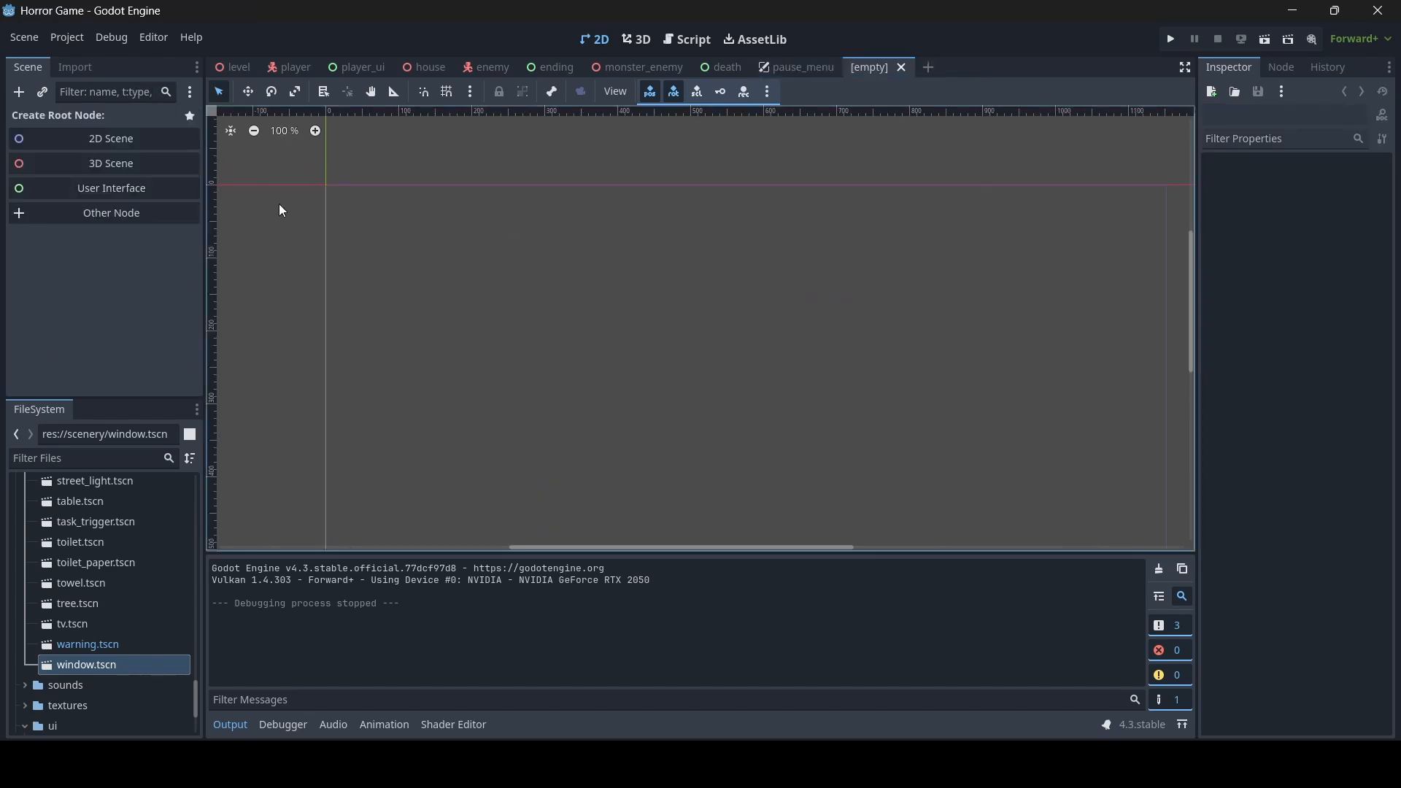
- Create a User Interface root node in the empty scene and change its type to CanvasLayer
left_click(153, 198)
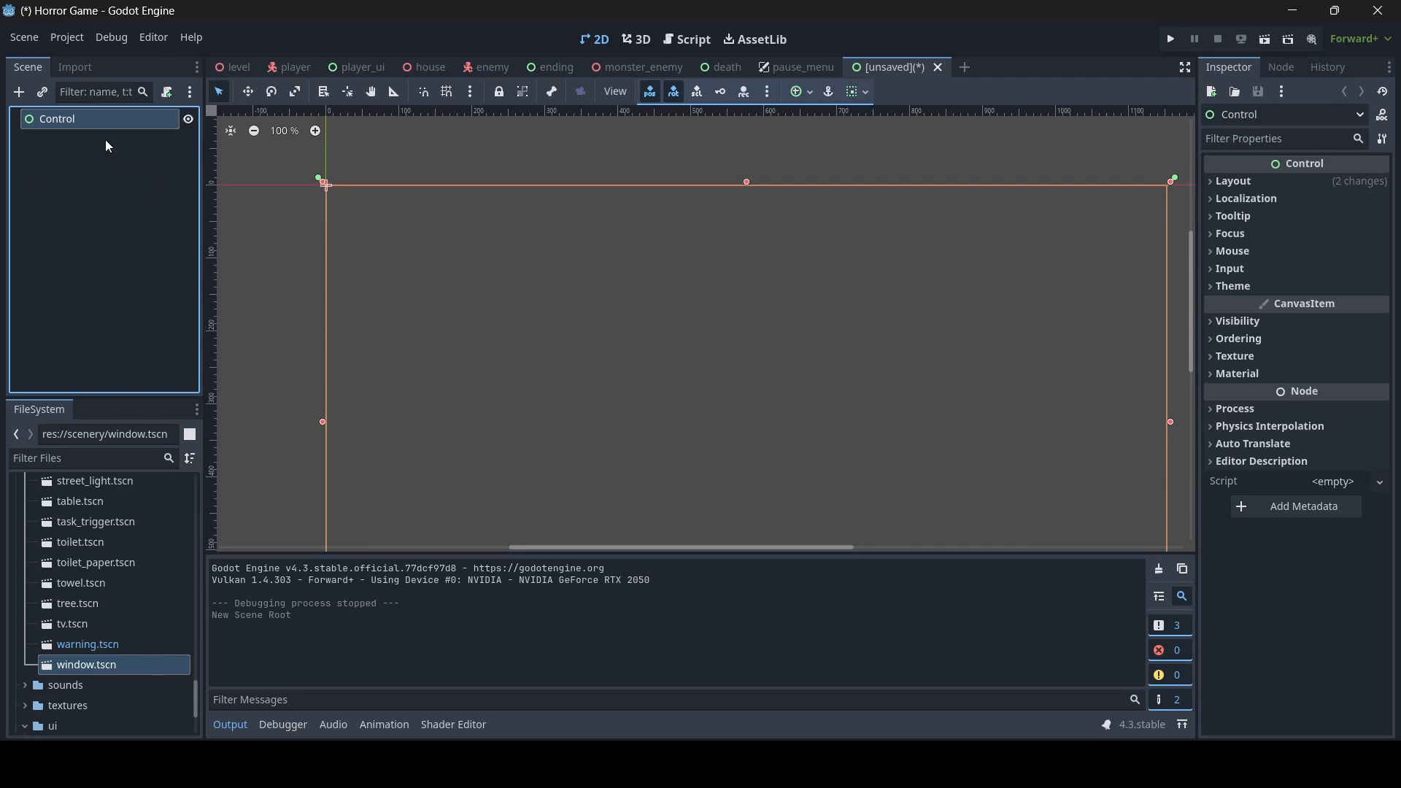
right_click(106, 120)
left_click(167, 307)
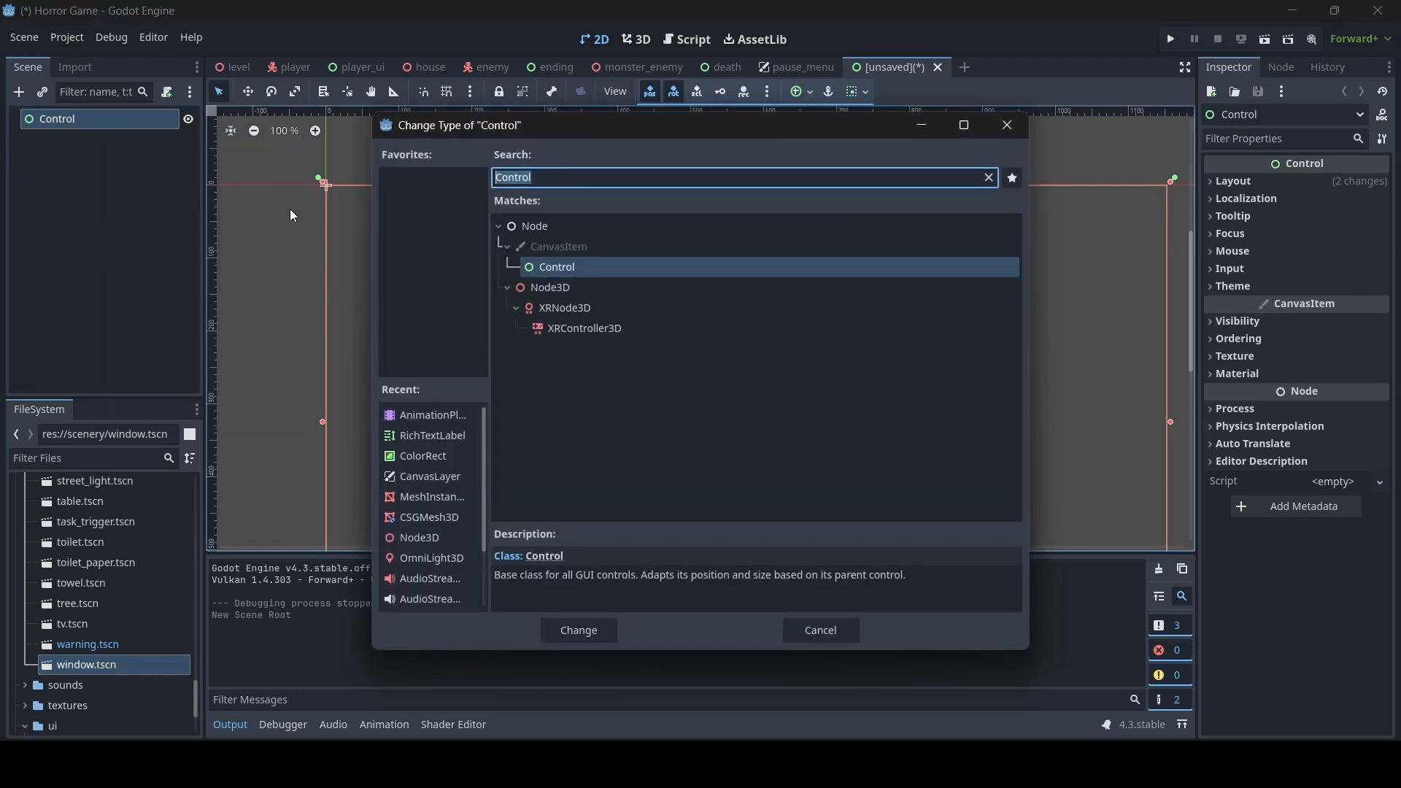
type("canvas")
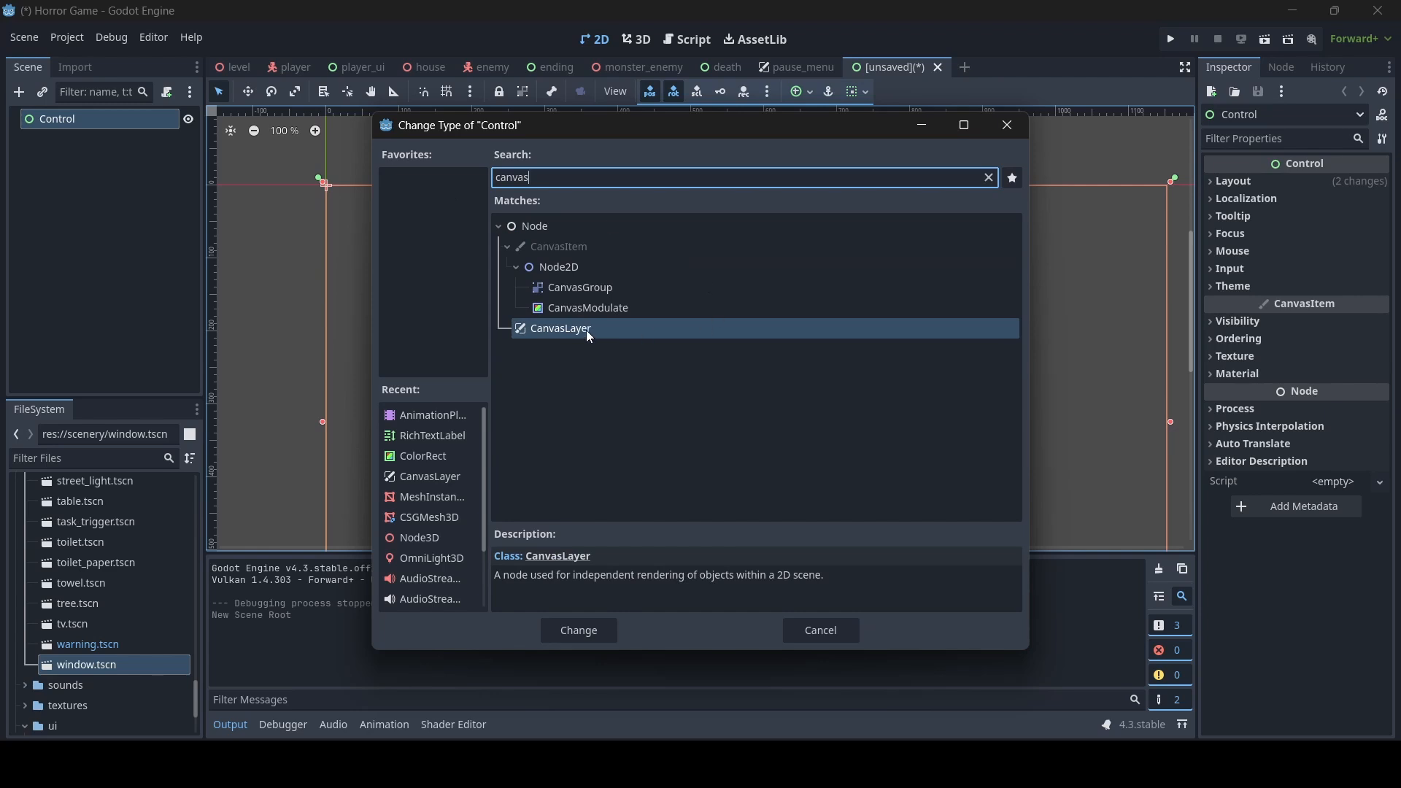
double_click(590, 337)
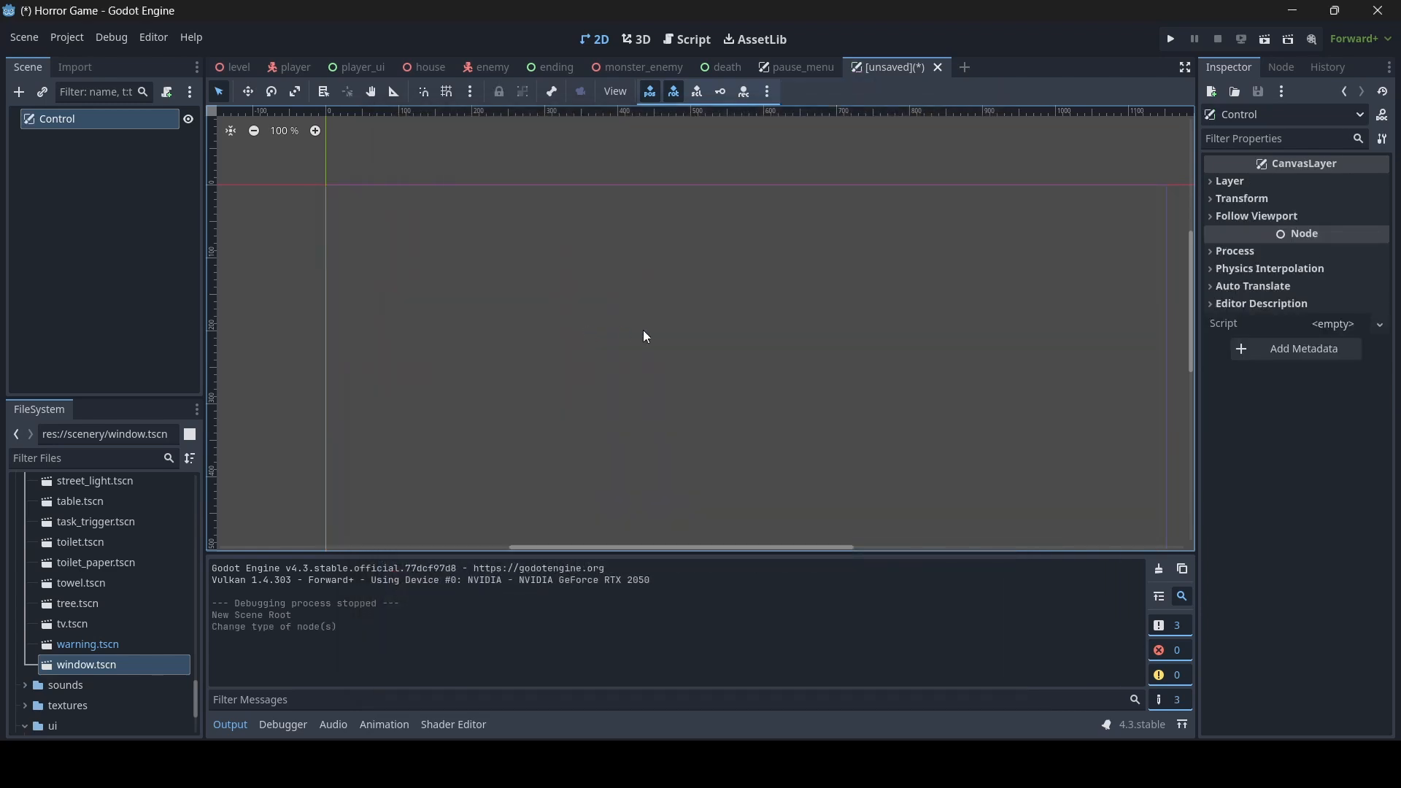
- Rename the scene's root node to "settings"
left_click(121, 122)
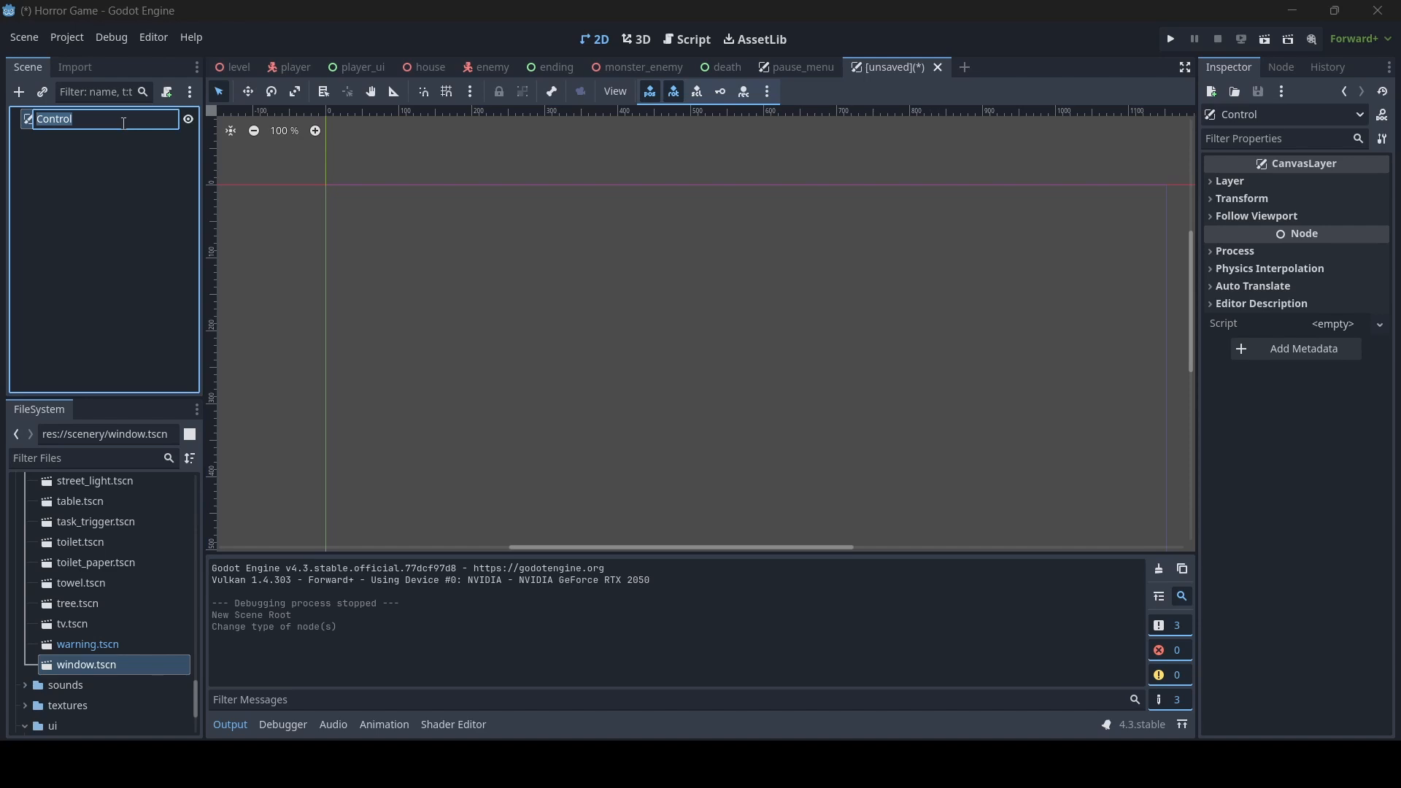
type("settings")
key("Return")
- Add a ColorRect child to the settings node and resize it to about 1156 x 652 to cover the screen area
scroll(642, 393, "down", 1)
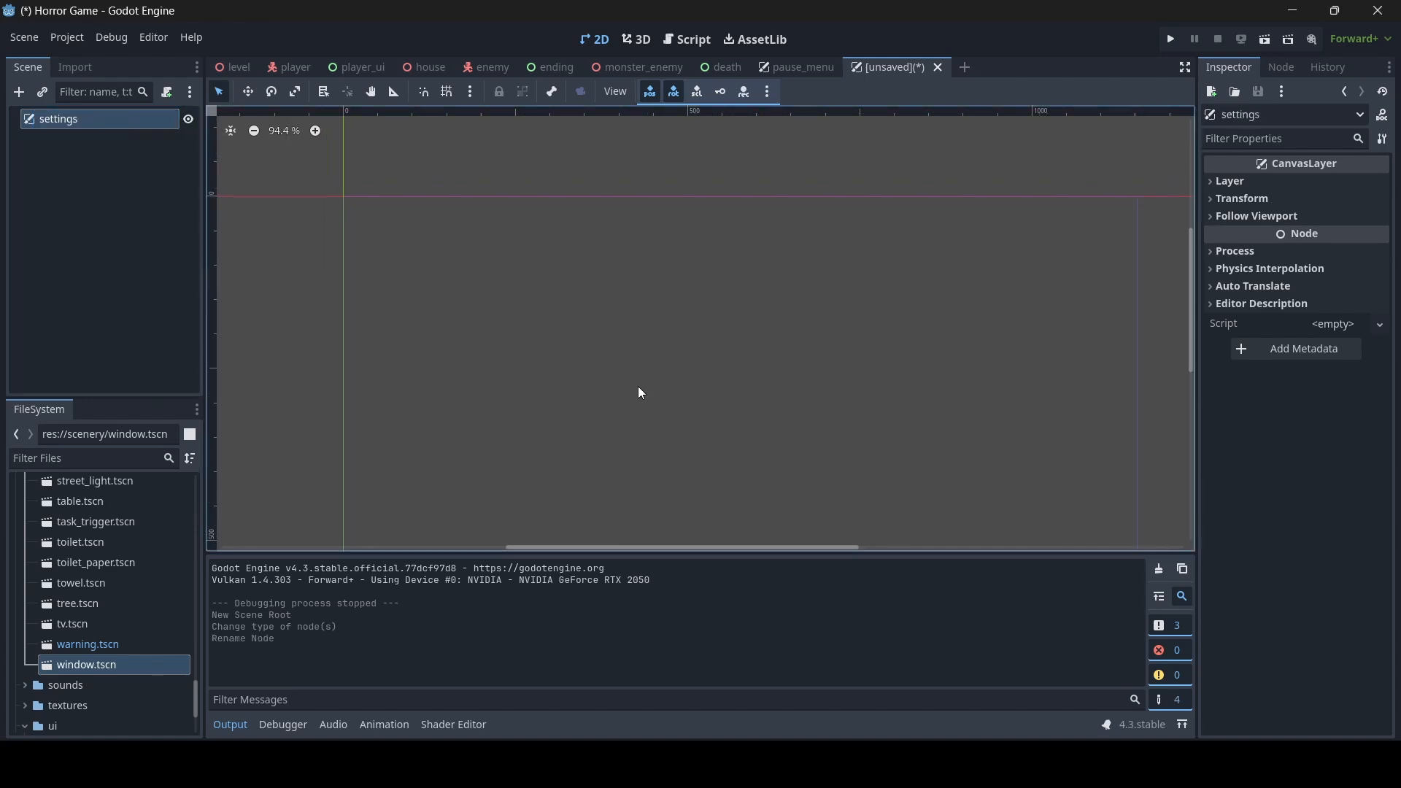
middle_click_drag(664, 384, 642, 317)
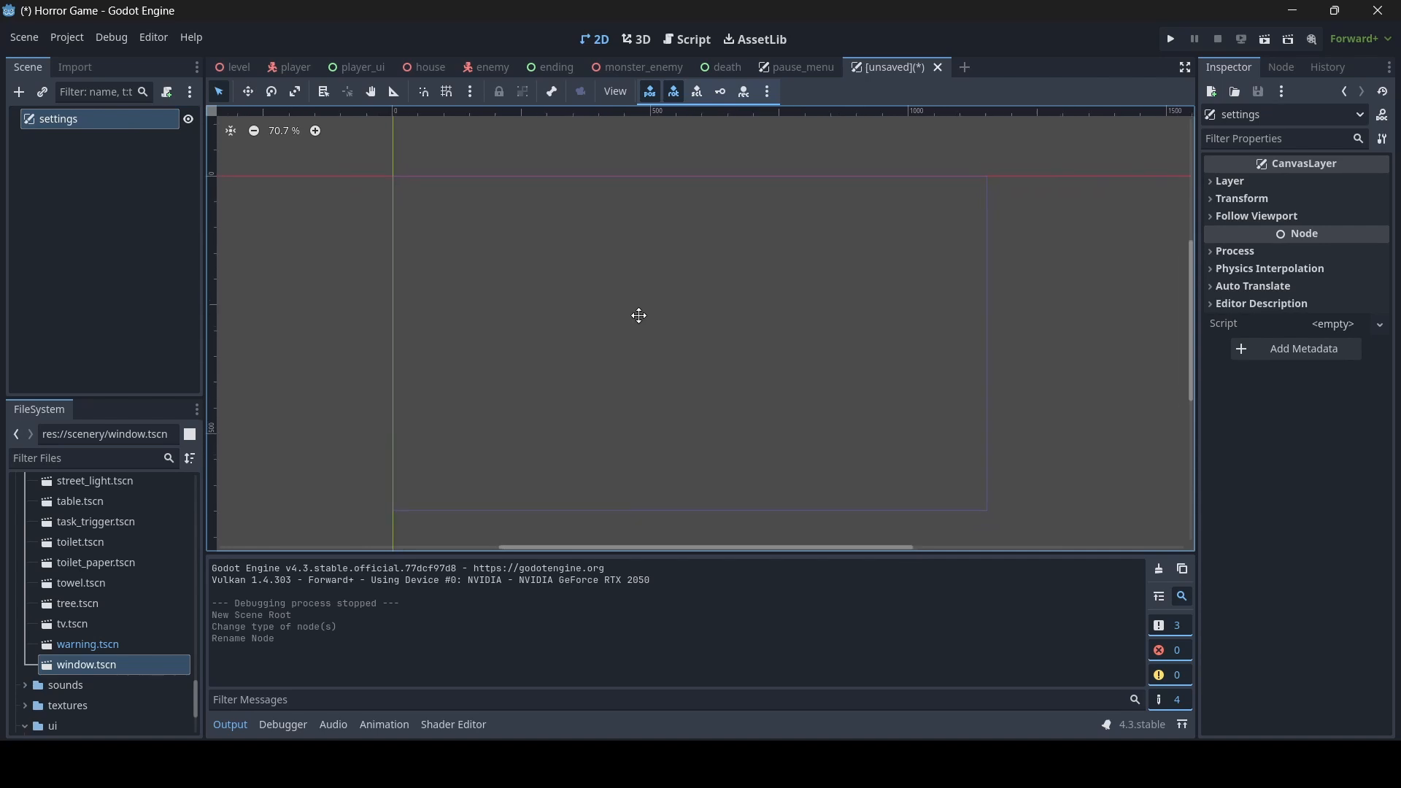
right_click(46, 124)
left_click(88, 130)
type("color")
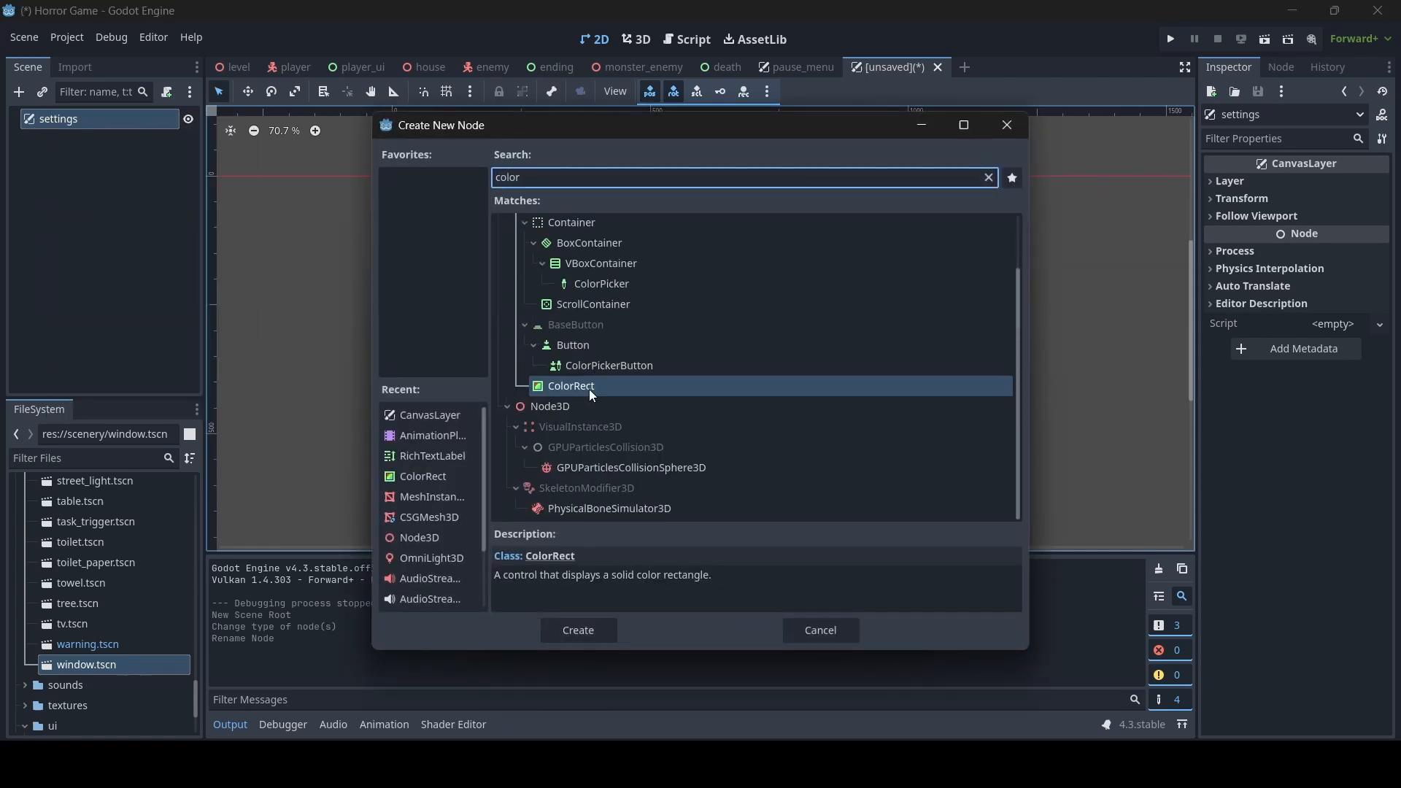
double_click(591, 388)
left_click_drag(419, 206, 992, 516)
- Set the ColorRect's color to black
left_click(1351, 187)
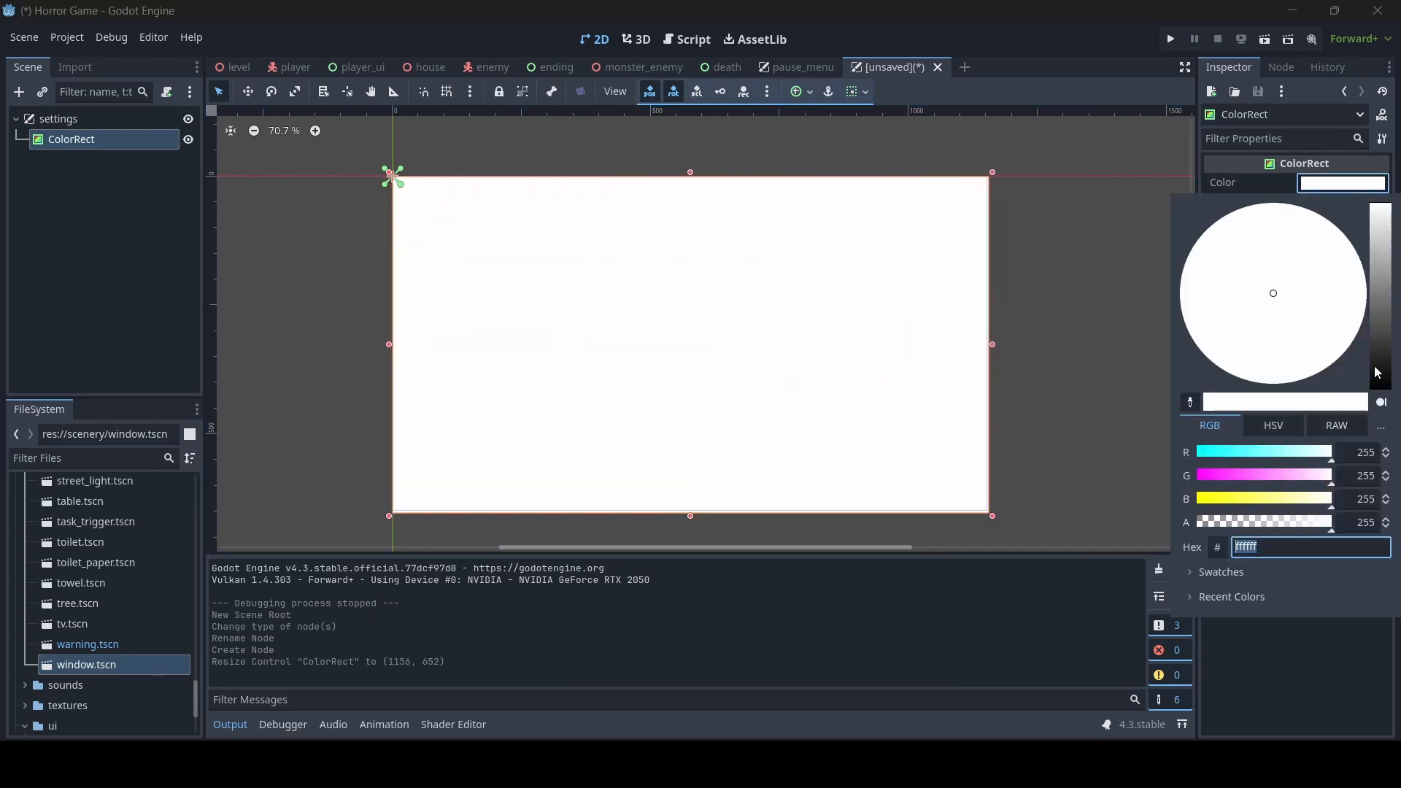
left_click_drag(1381, 394, 1384, 467)
left_click(1056, 365)
left_click(1052, 374)
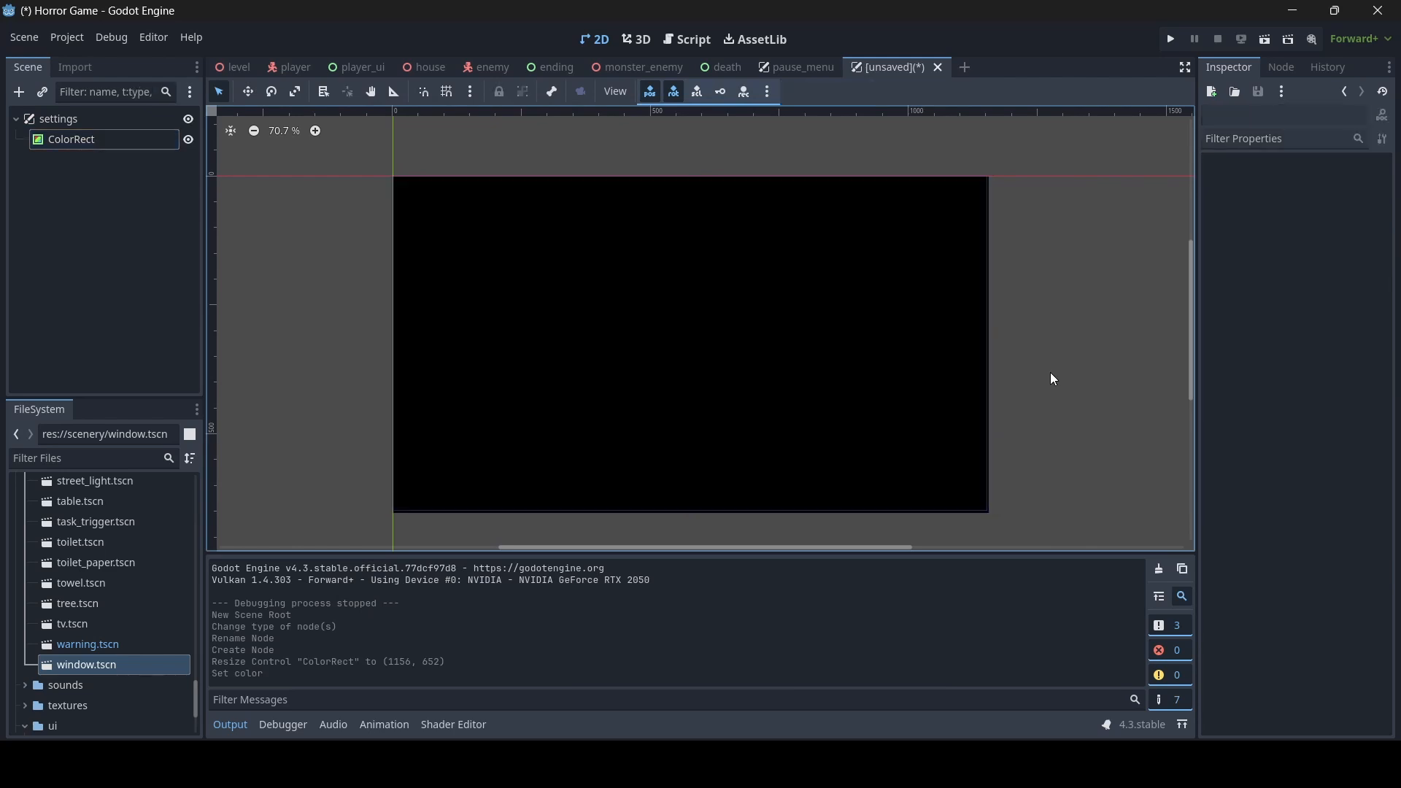
- Add a RichTextLabel child to the settings node, sized about 442 x 183, with the text "Settings:"
right_click(83, 122)
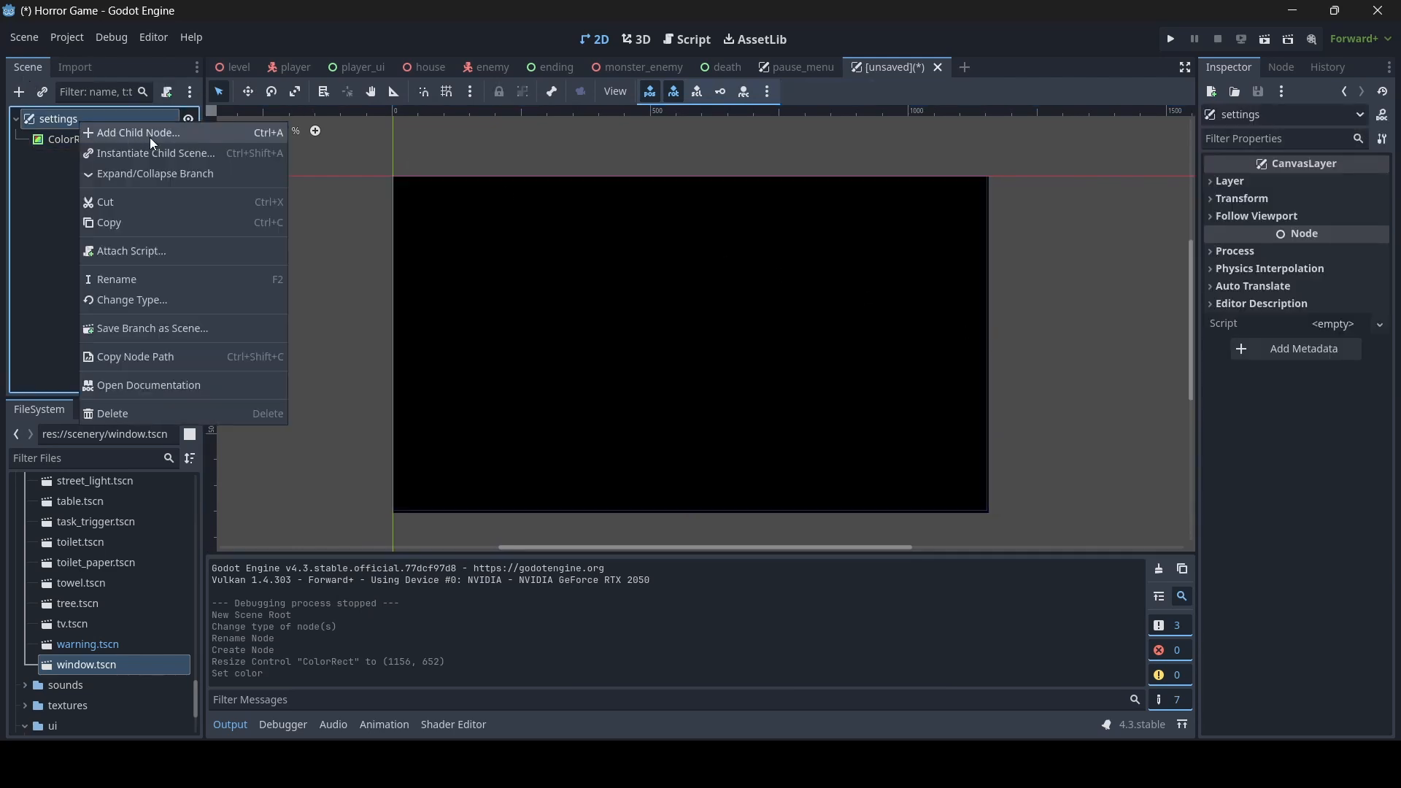
left_click(85, 132)
type("text")
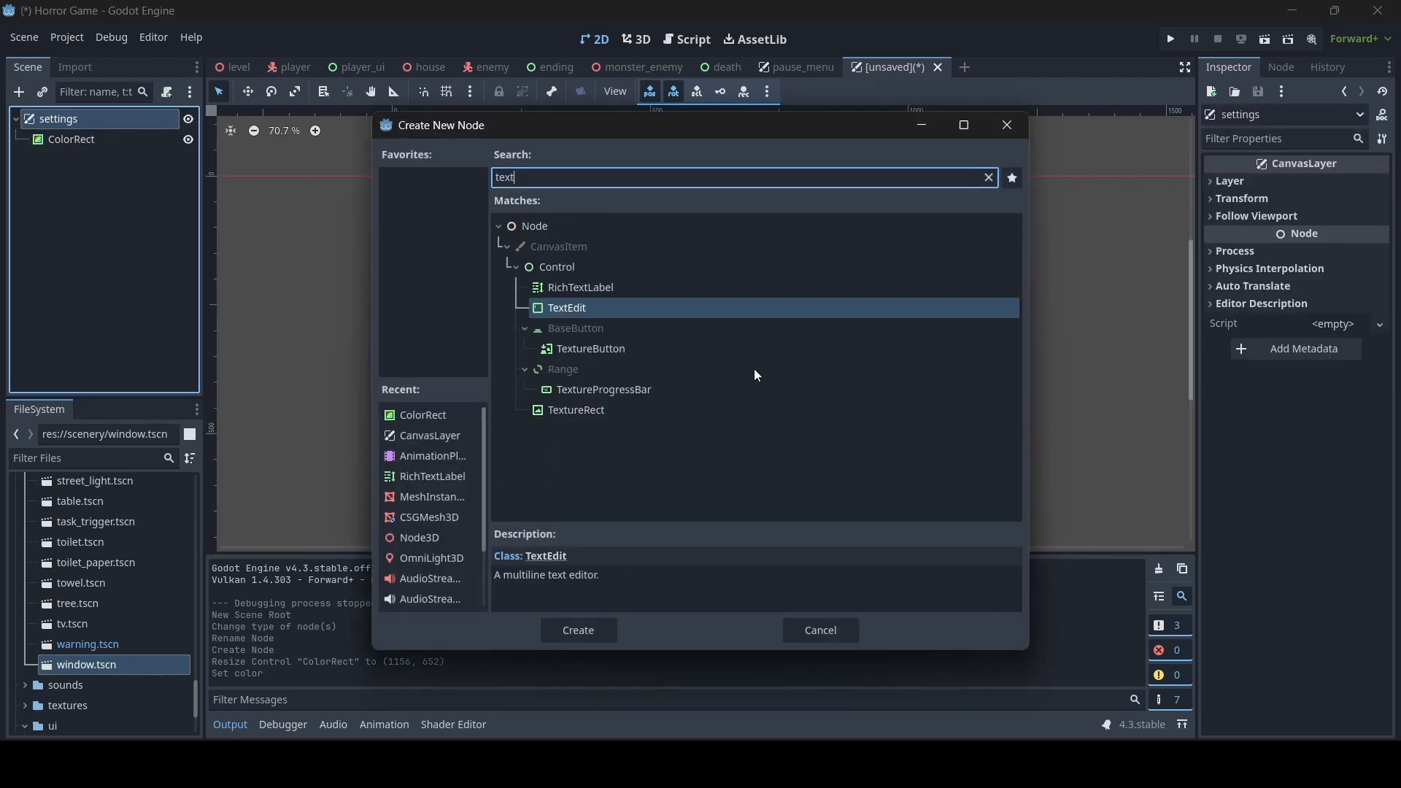
double_click(596, 287)
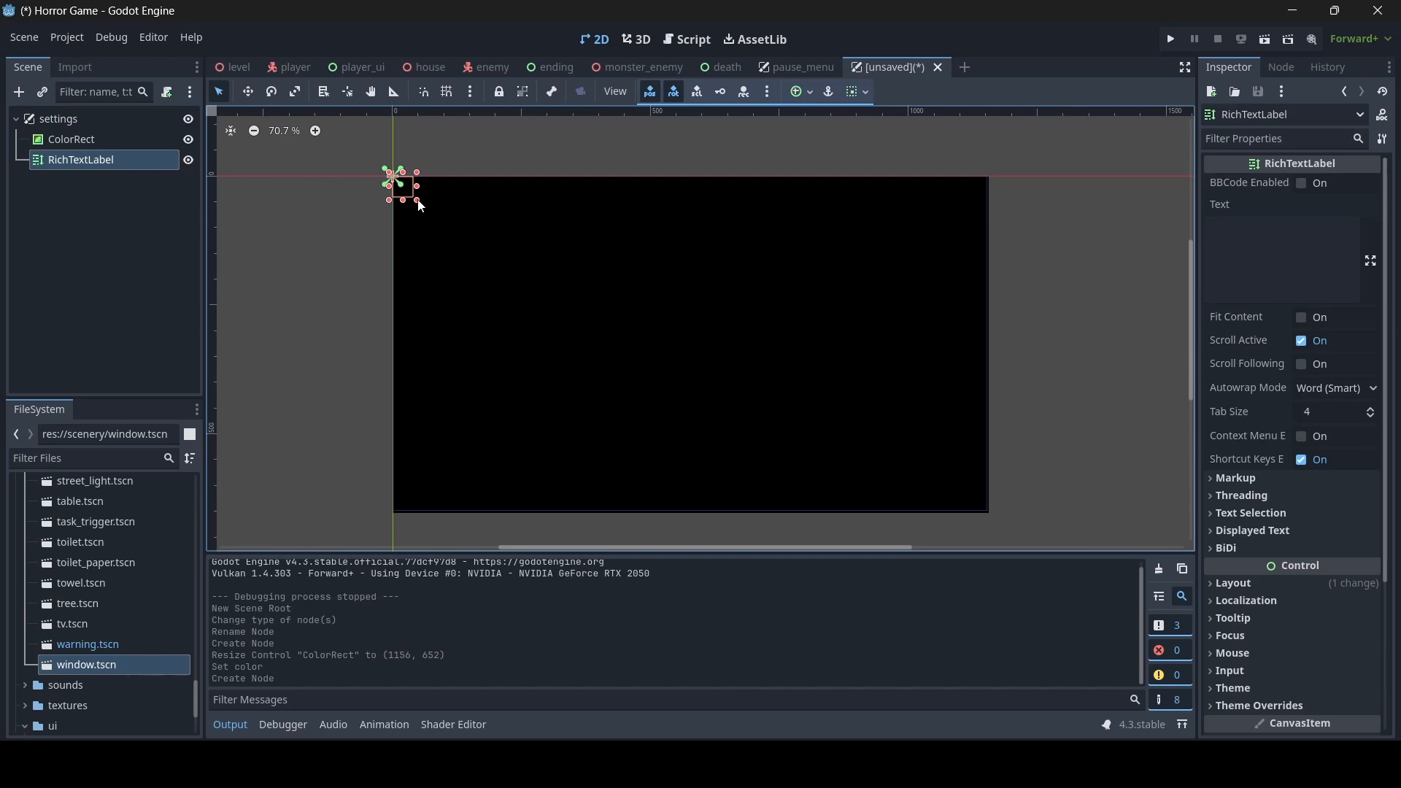
left_click_drag(416, 199, 624, 274)
left_click(1297, 249)
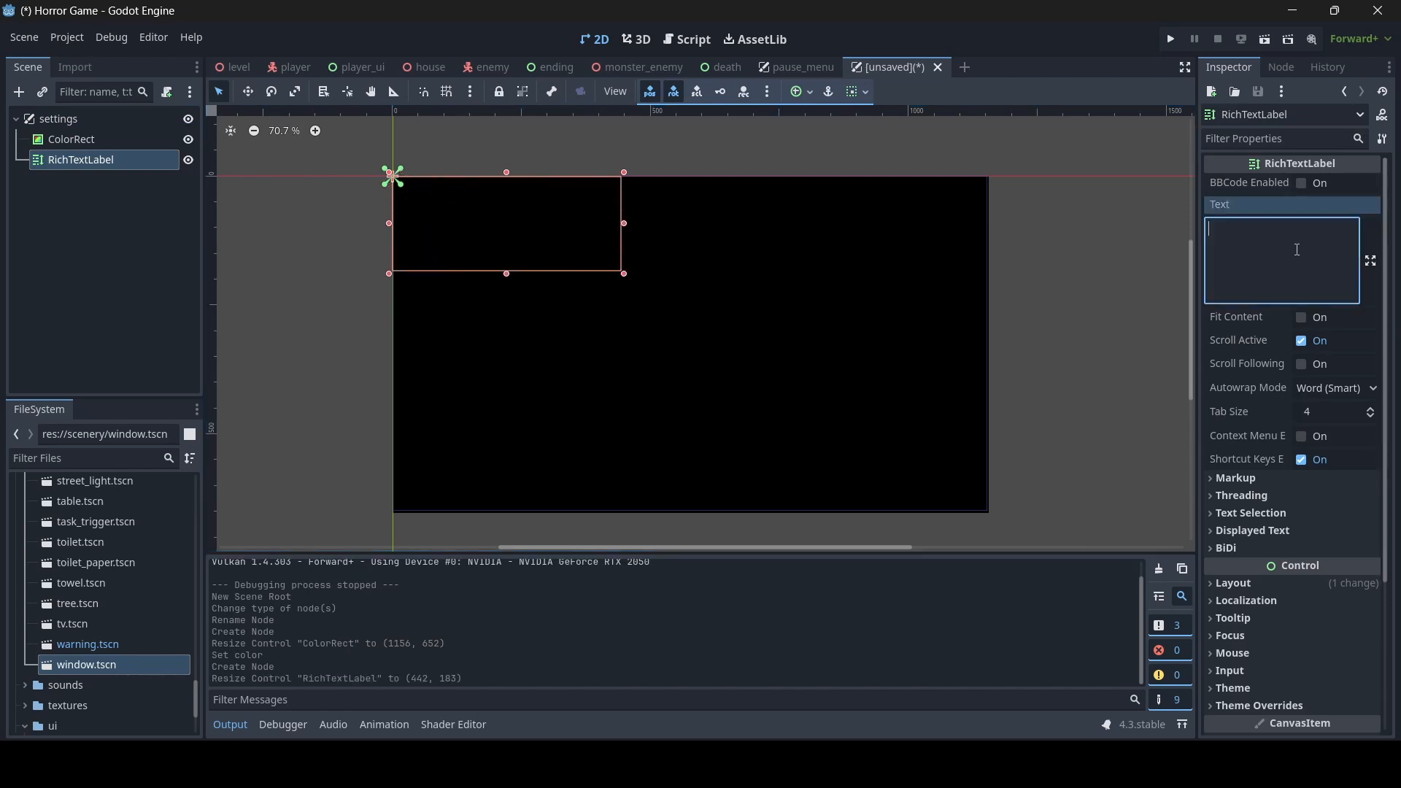
type("Settings:")
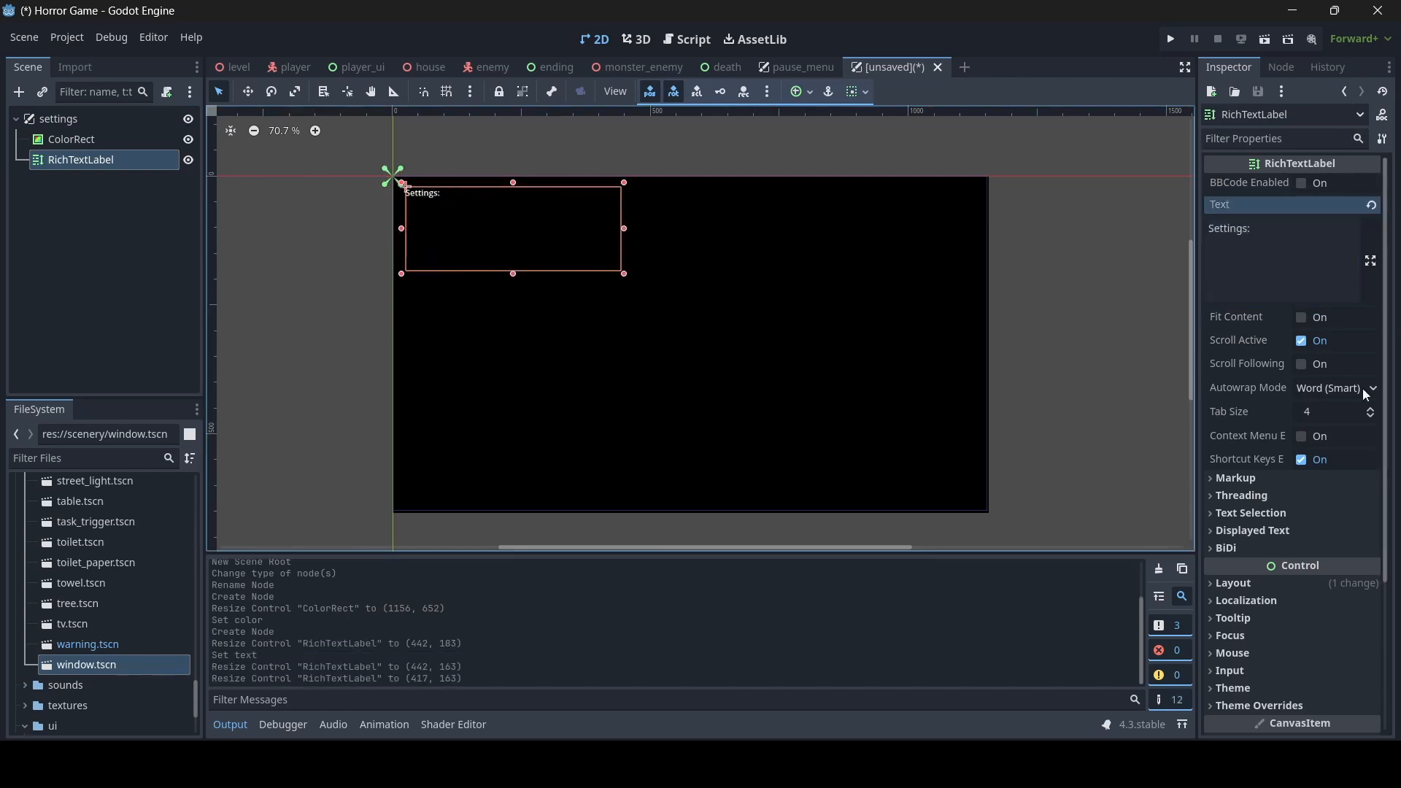
- Enlarge the label's text through the normal font size override, trying 30 px and 60 px
scroll(1289, 432, "down", 3)
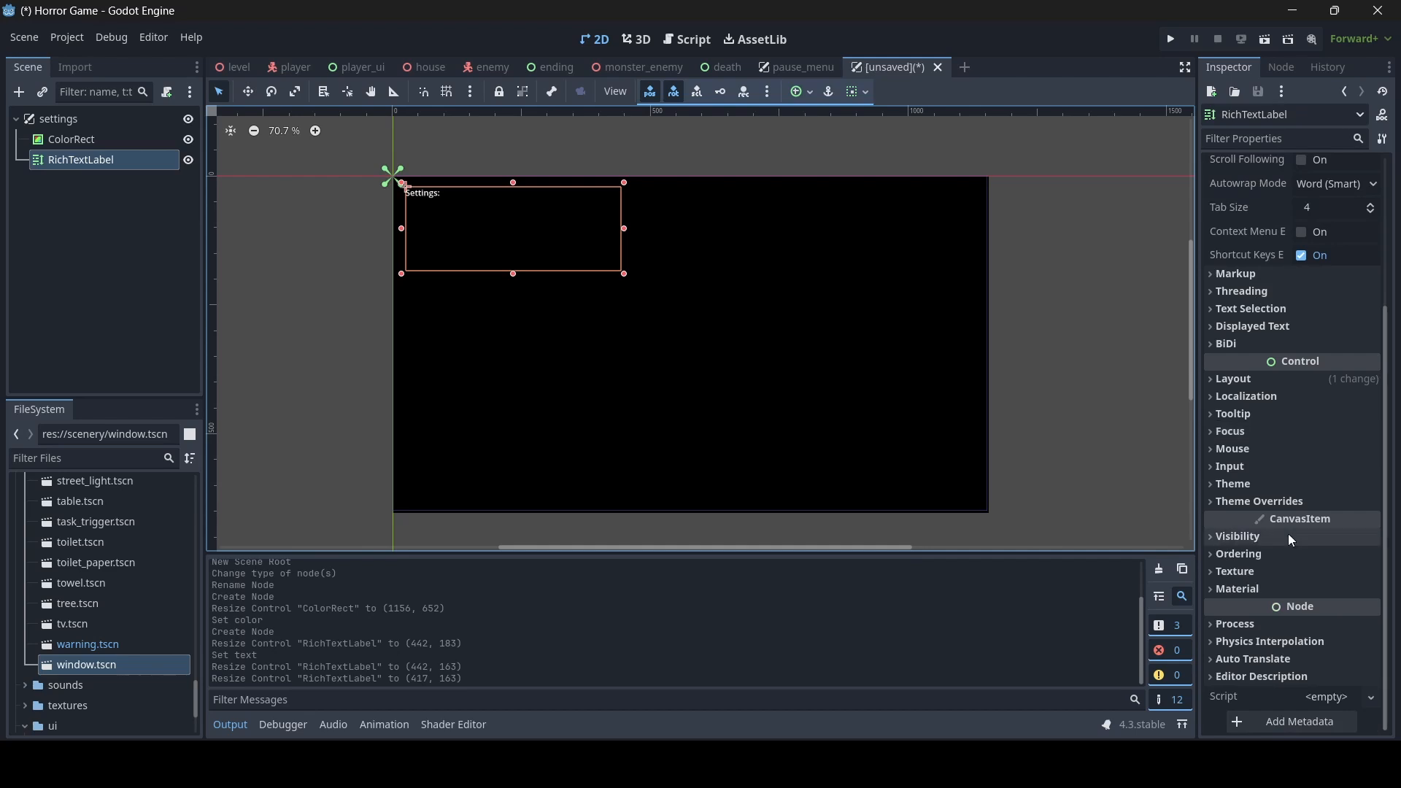
left_click(1294, 502)
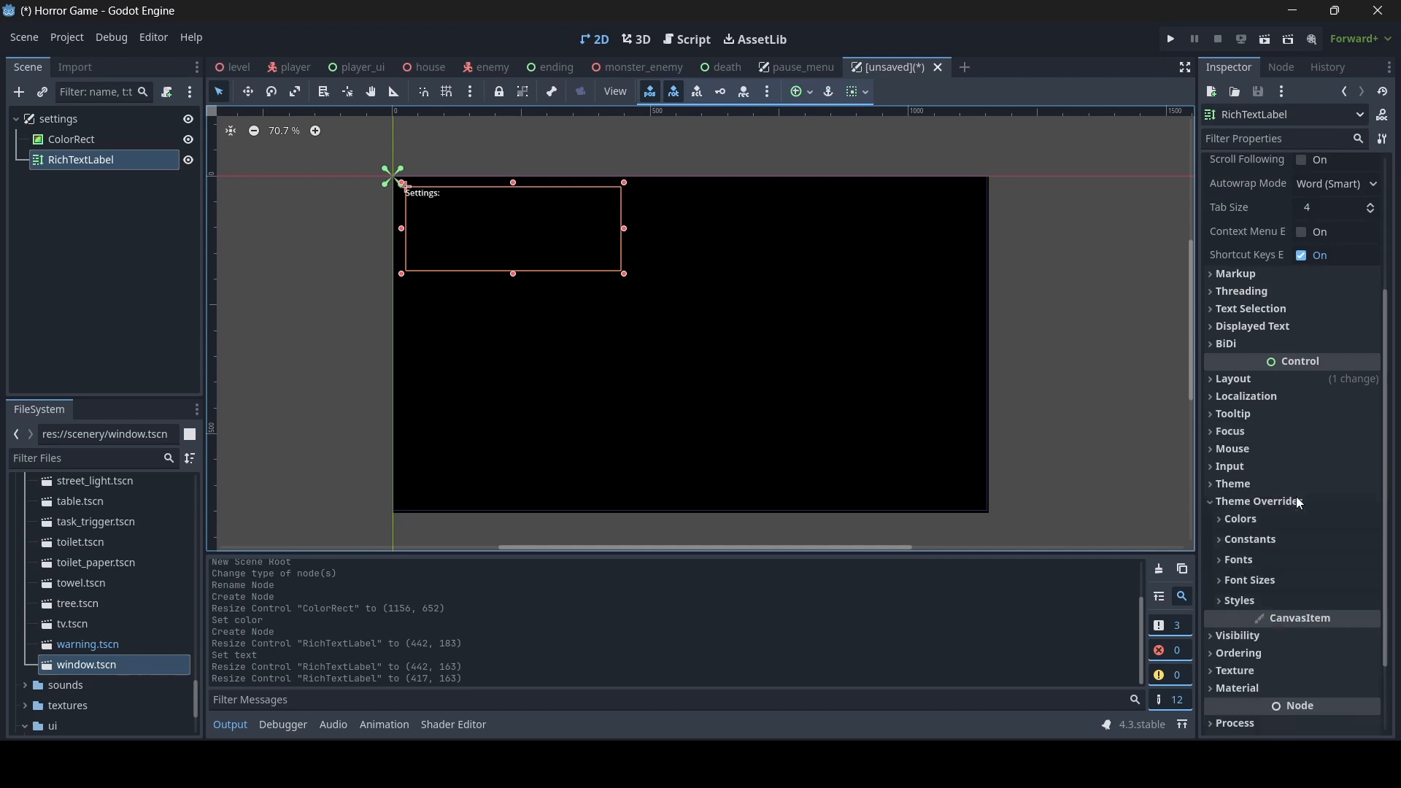
left_click(1273, 581)
left_click(1329, 672)
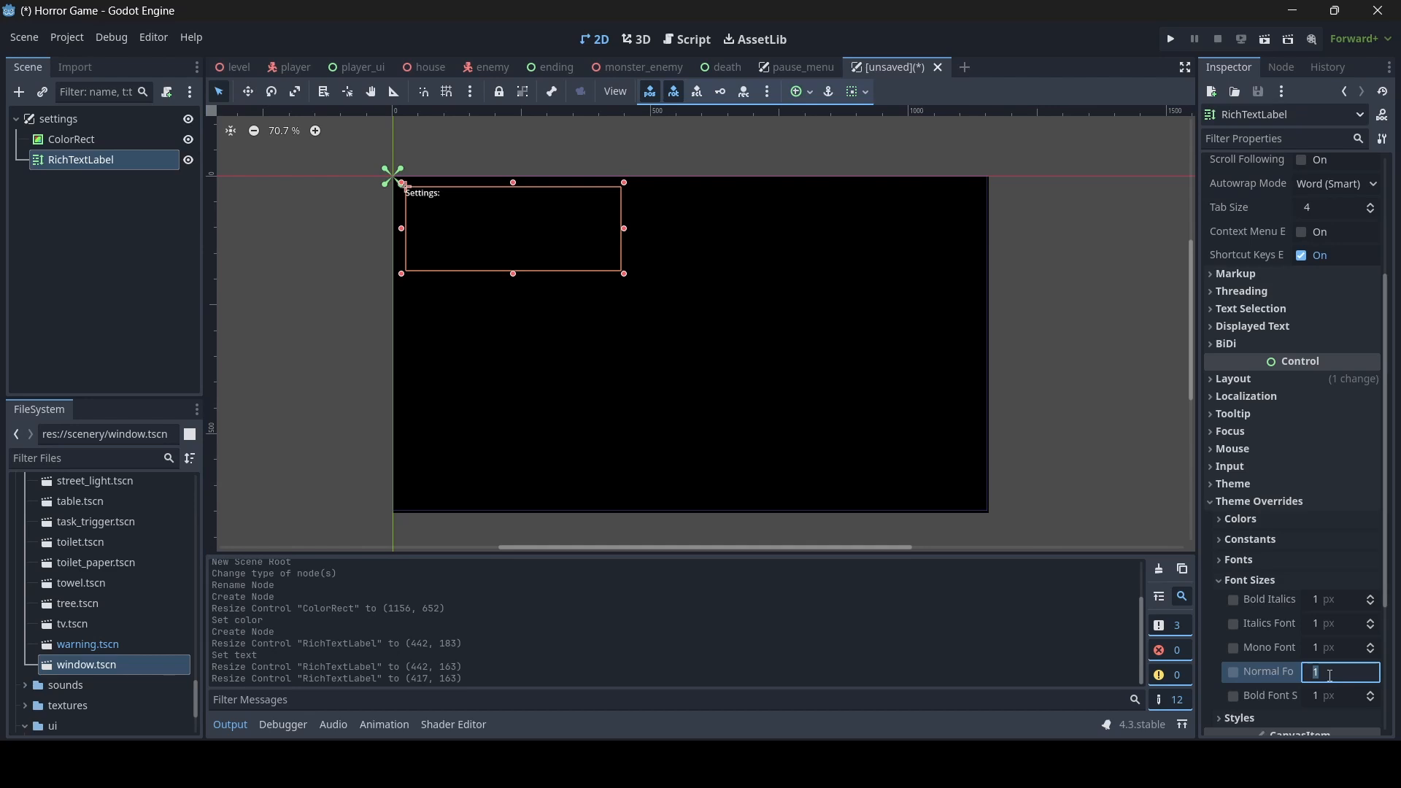
type("30")
key("Return")
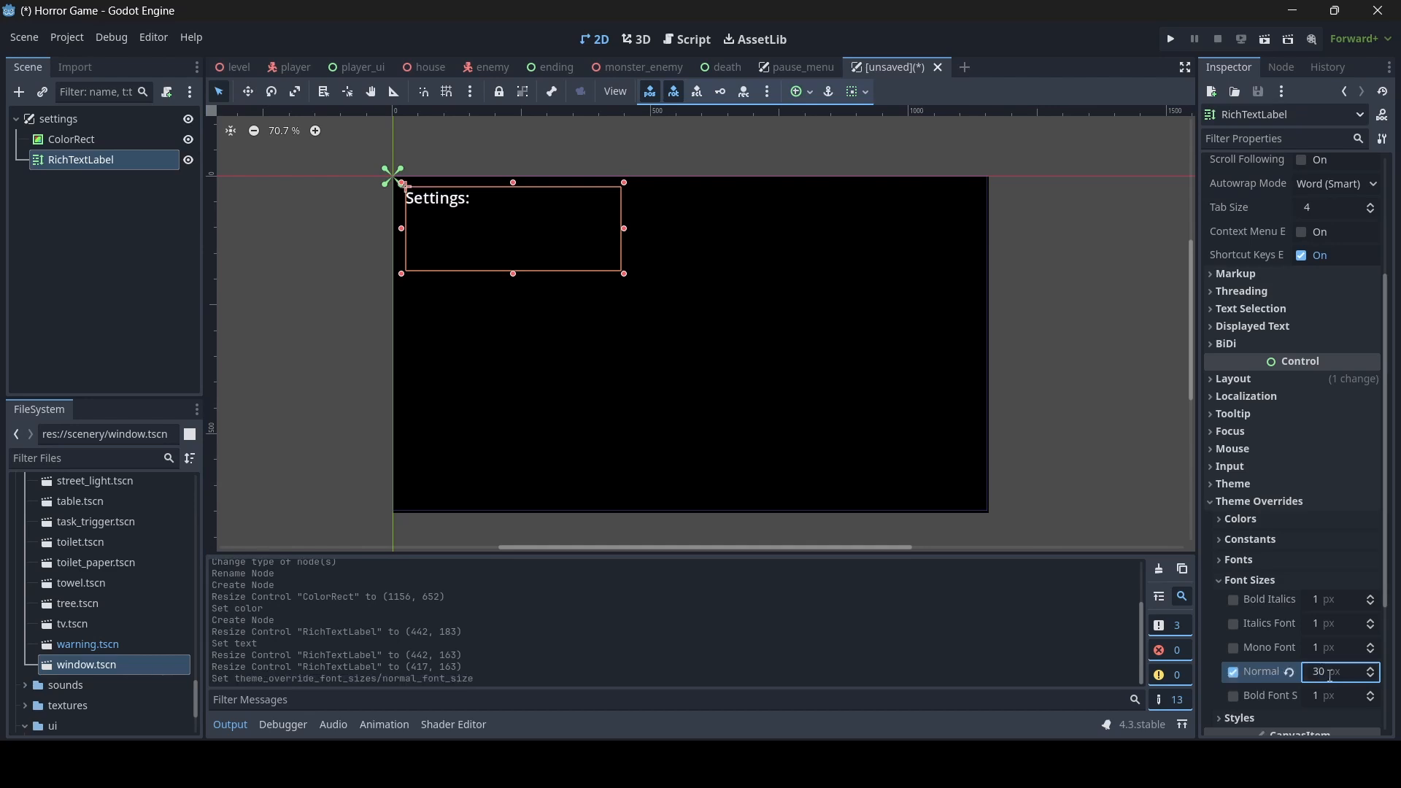
left_click(1330, 673)
type("60")
key("Return")
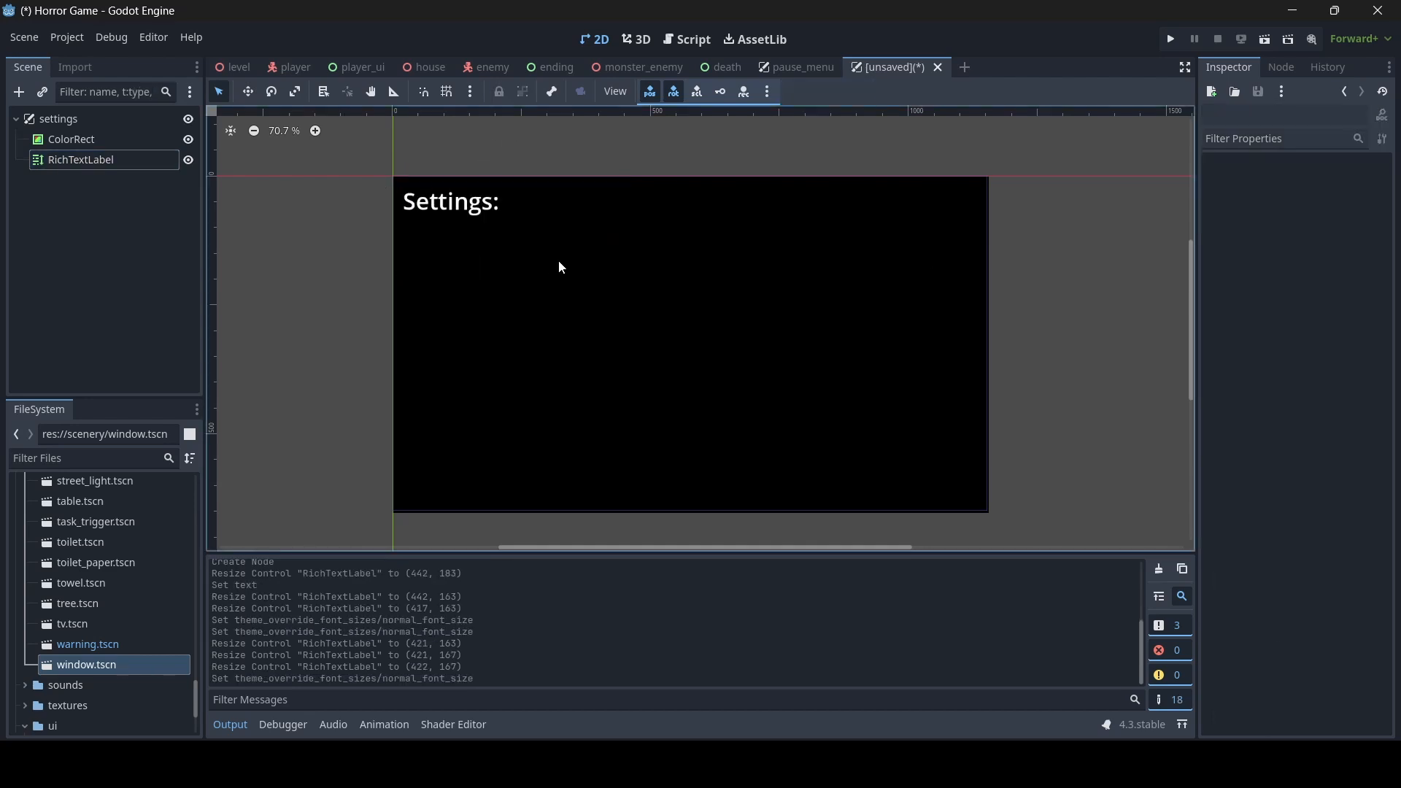
left_click(510, 256)
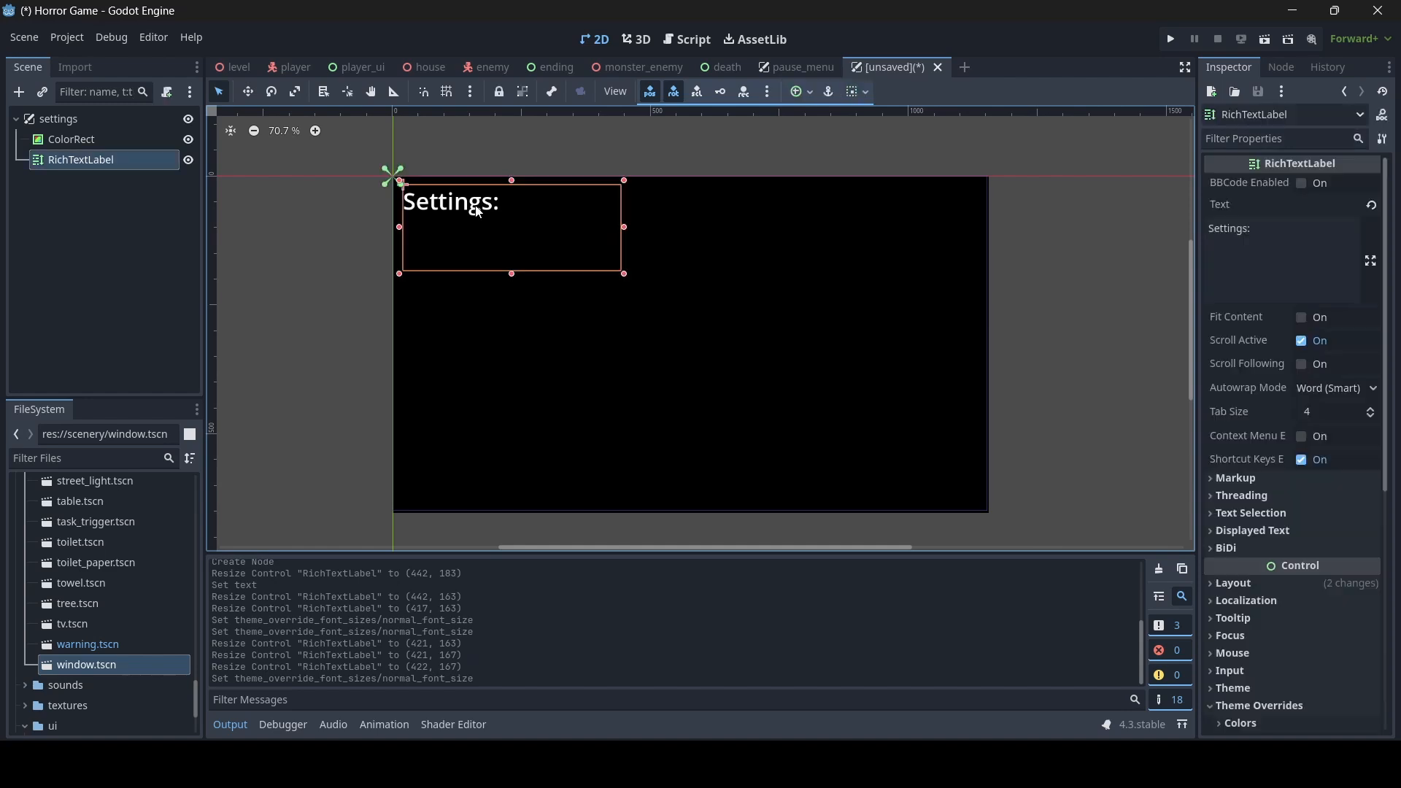
left_click(363, 321)
left_click(649, 369)
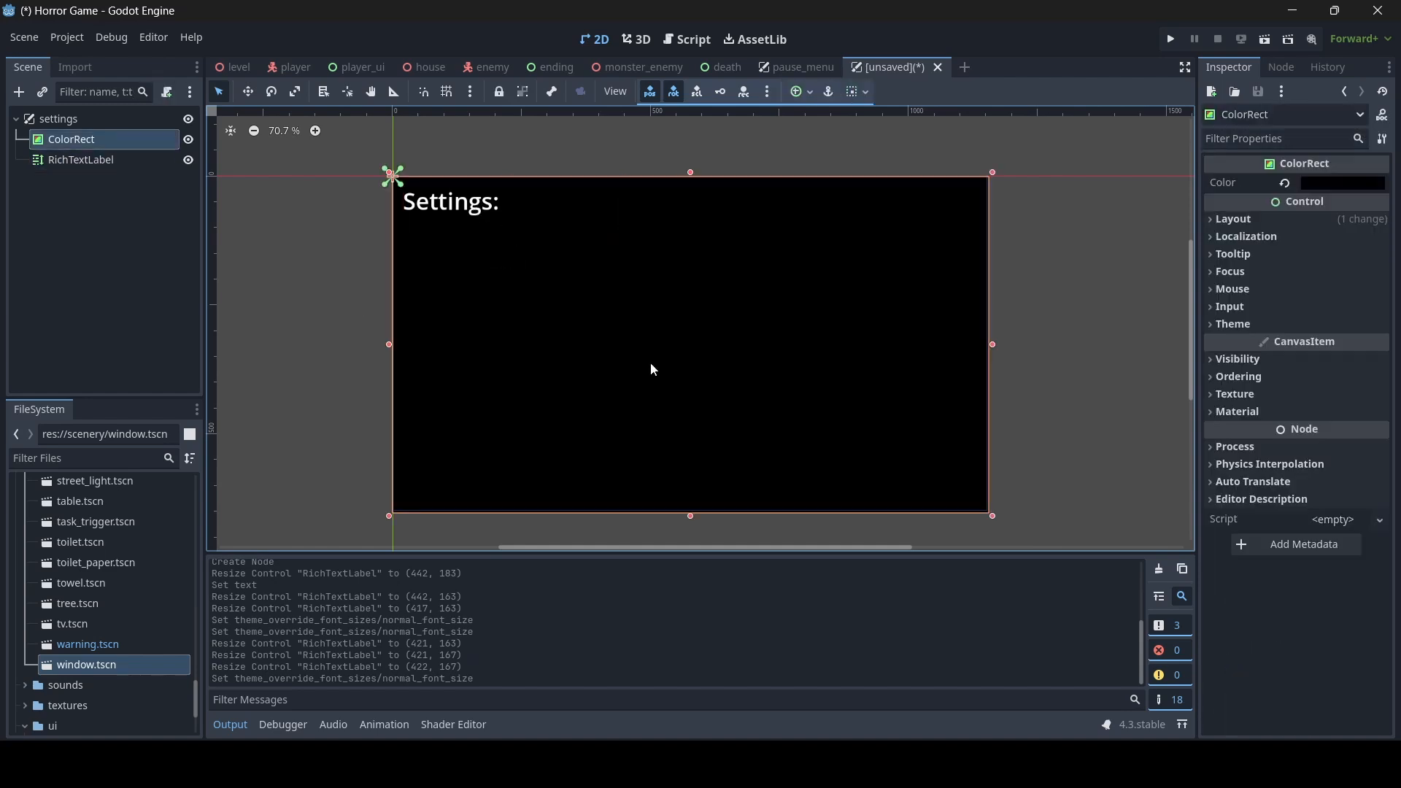
- Save the scene as settings.tscn in the res://ui folder
left_click(86, 119)
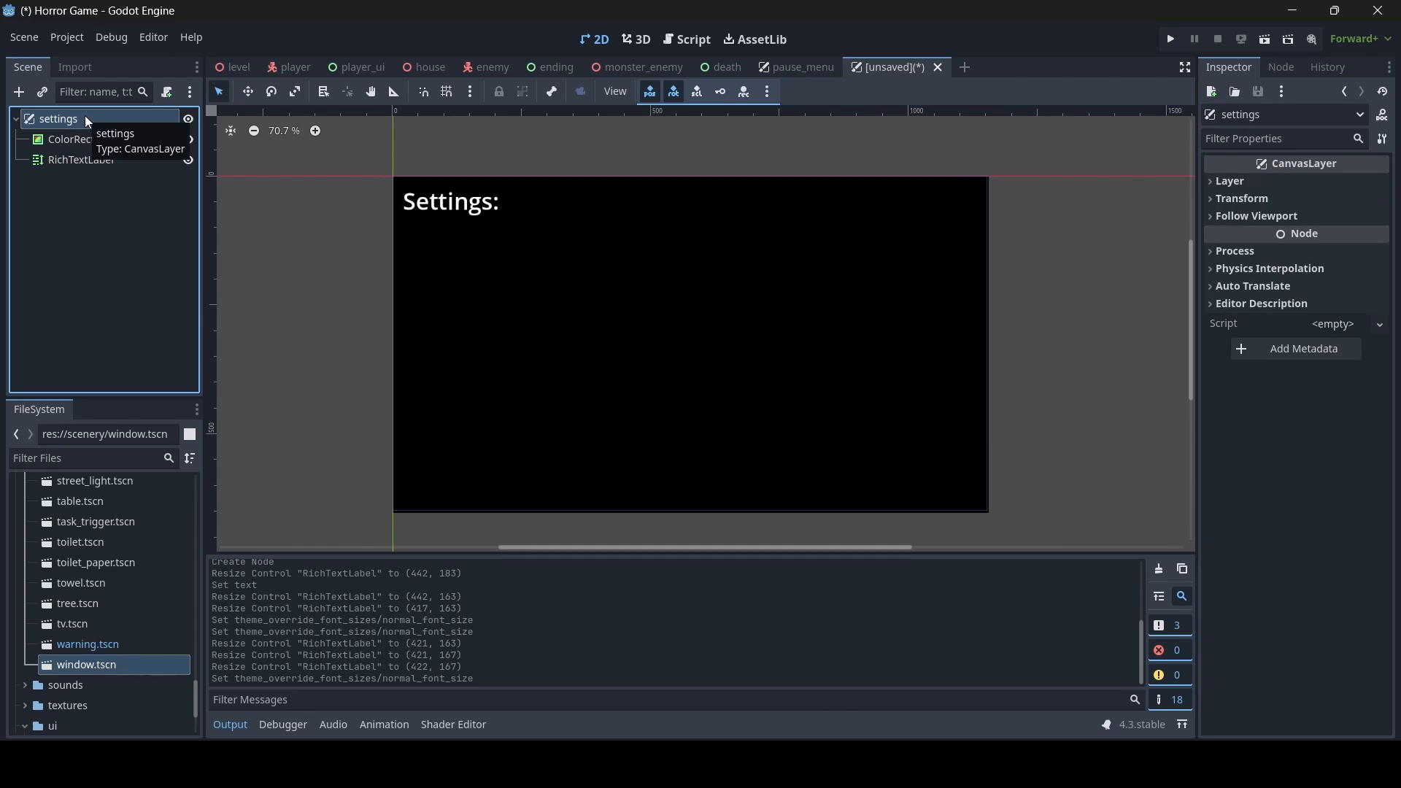
key("ctrl+s")
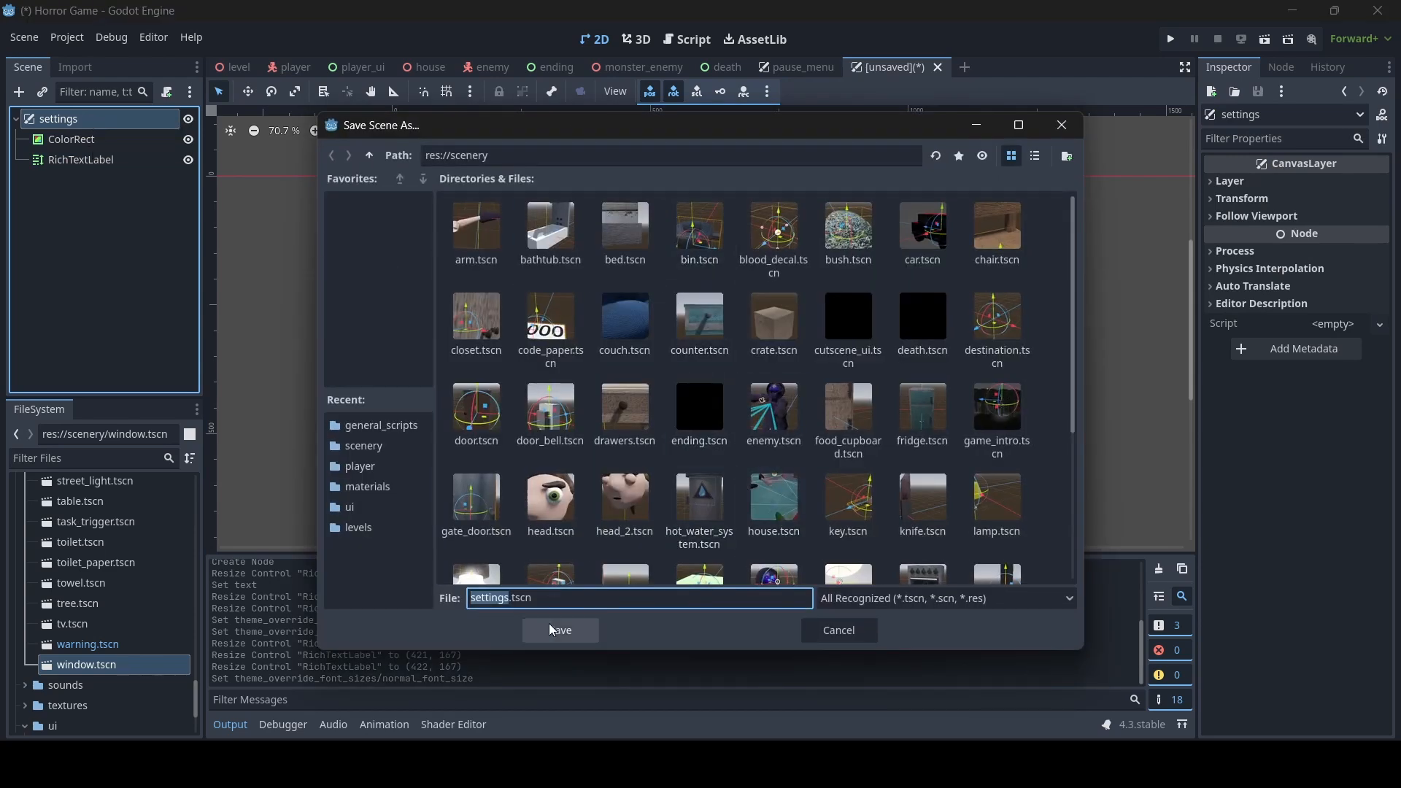
left_click(350, 507)
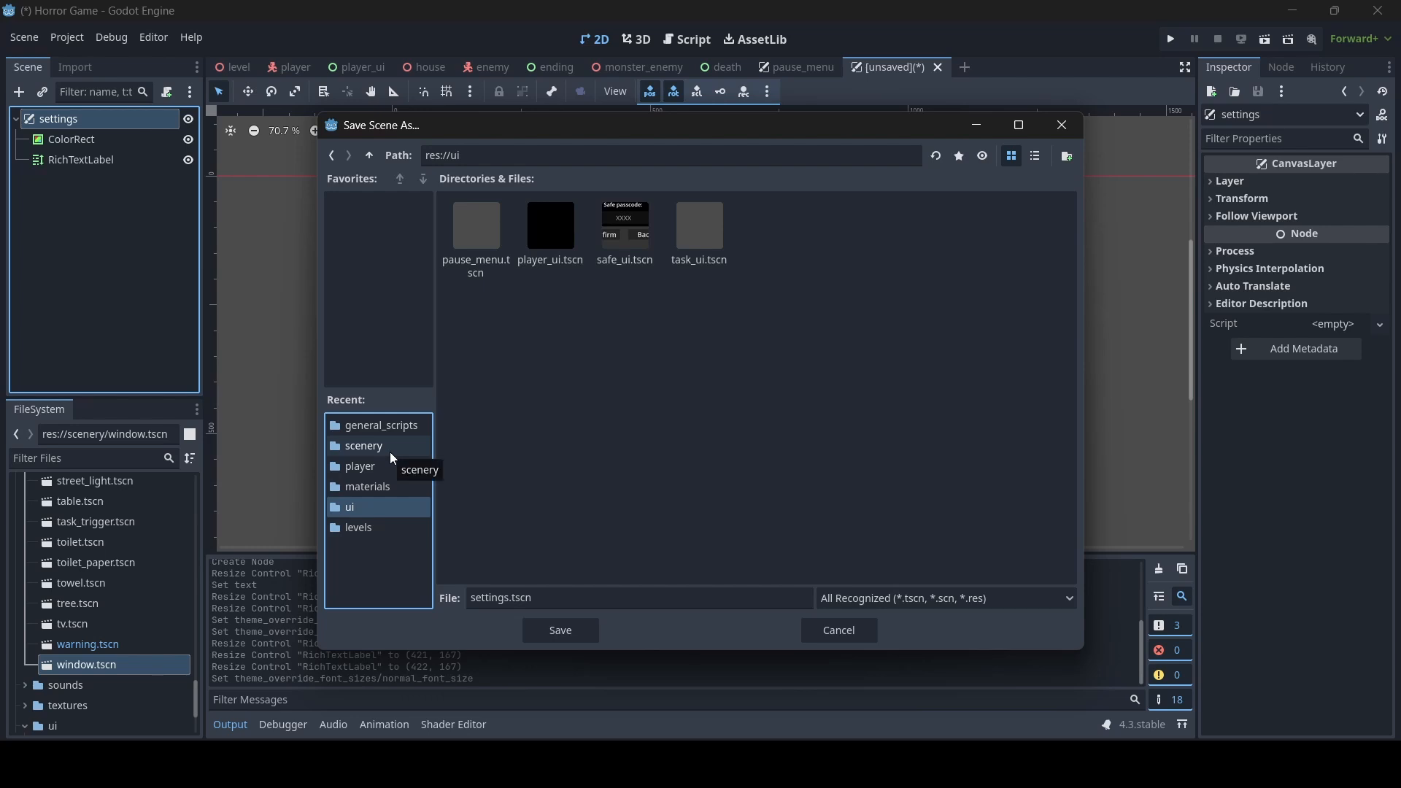
left_click(550, 640)
right_click(99, 120)
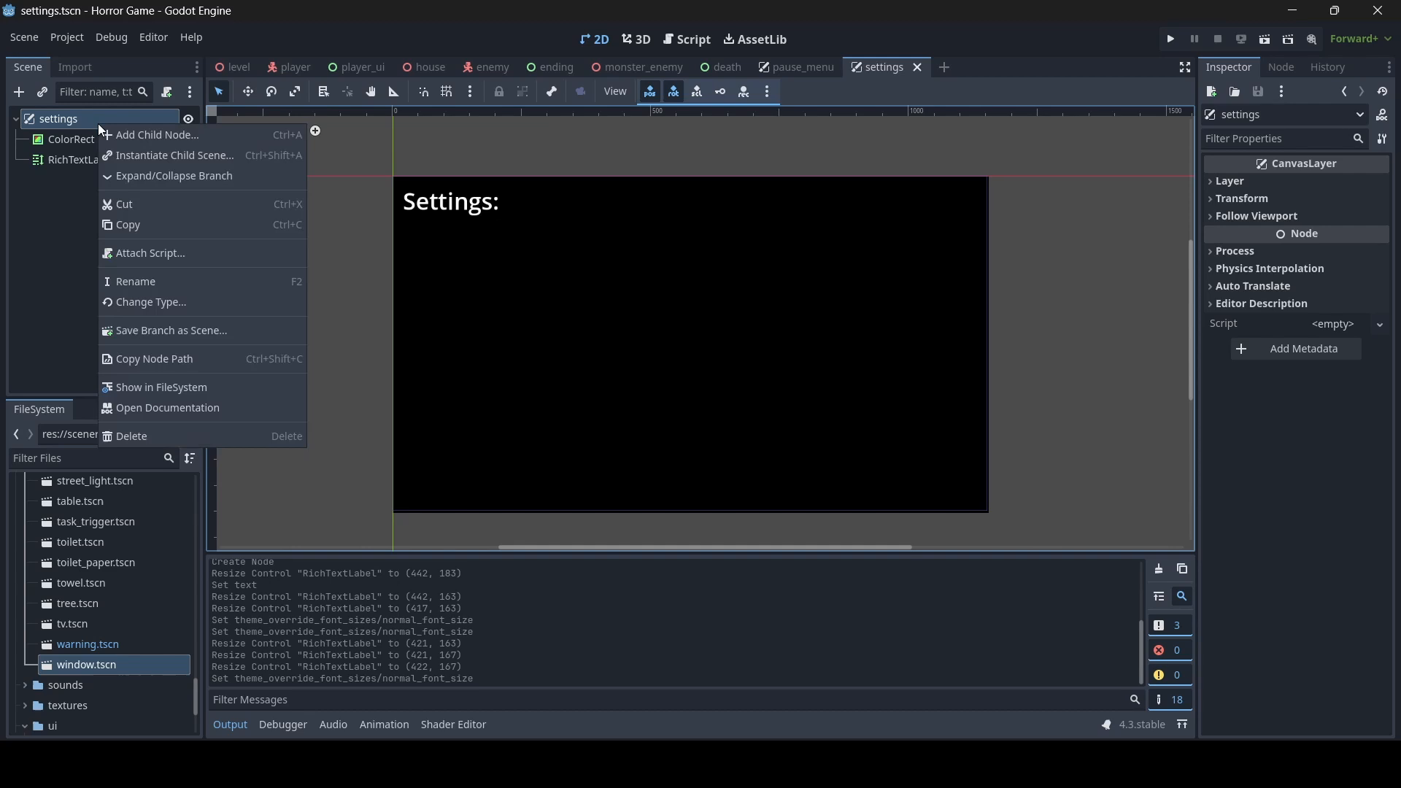
left_click(143, 136)
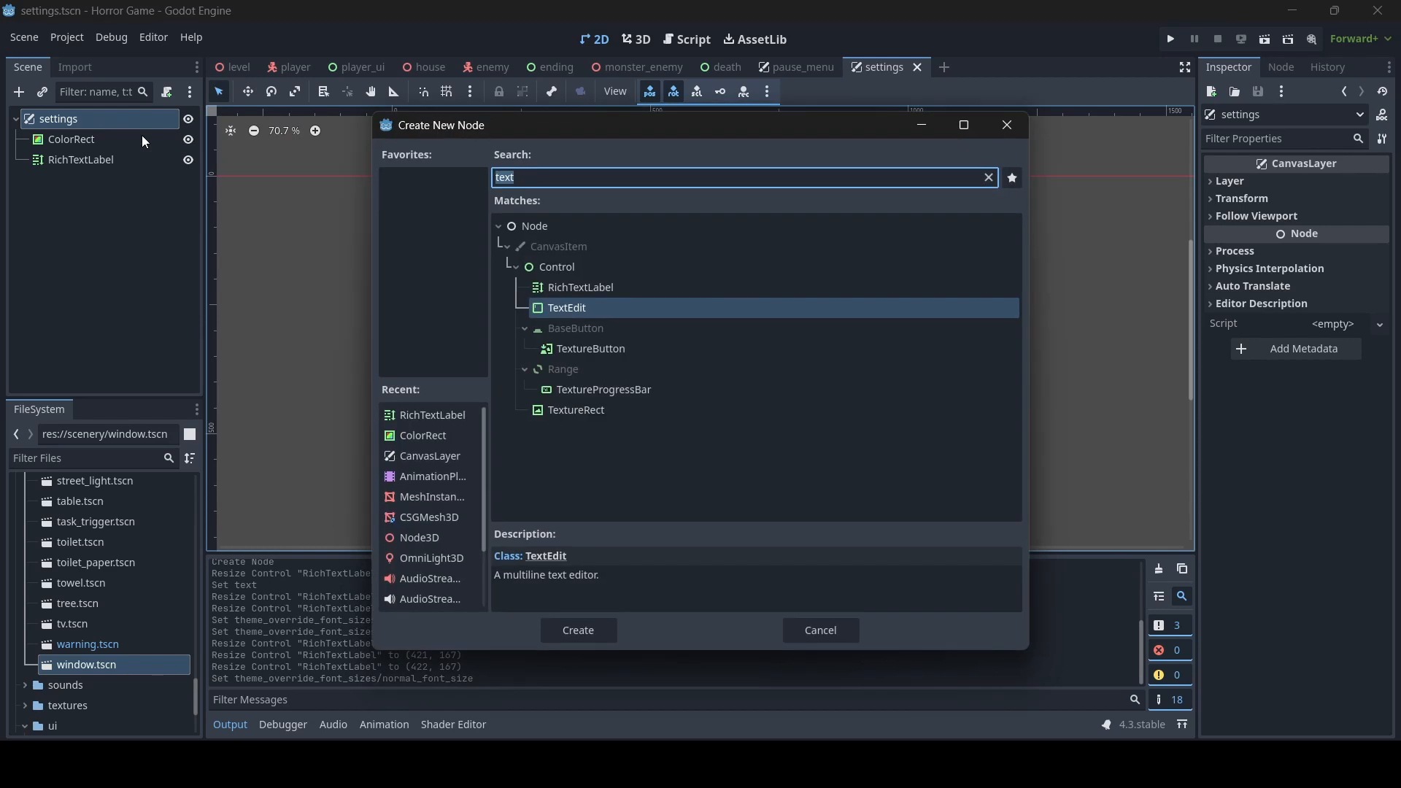
left_click(821, 632)
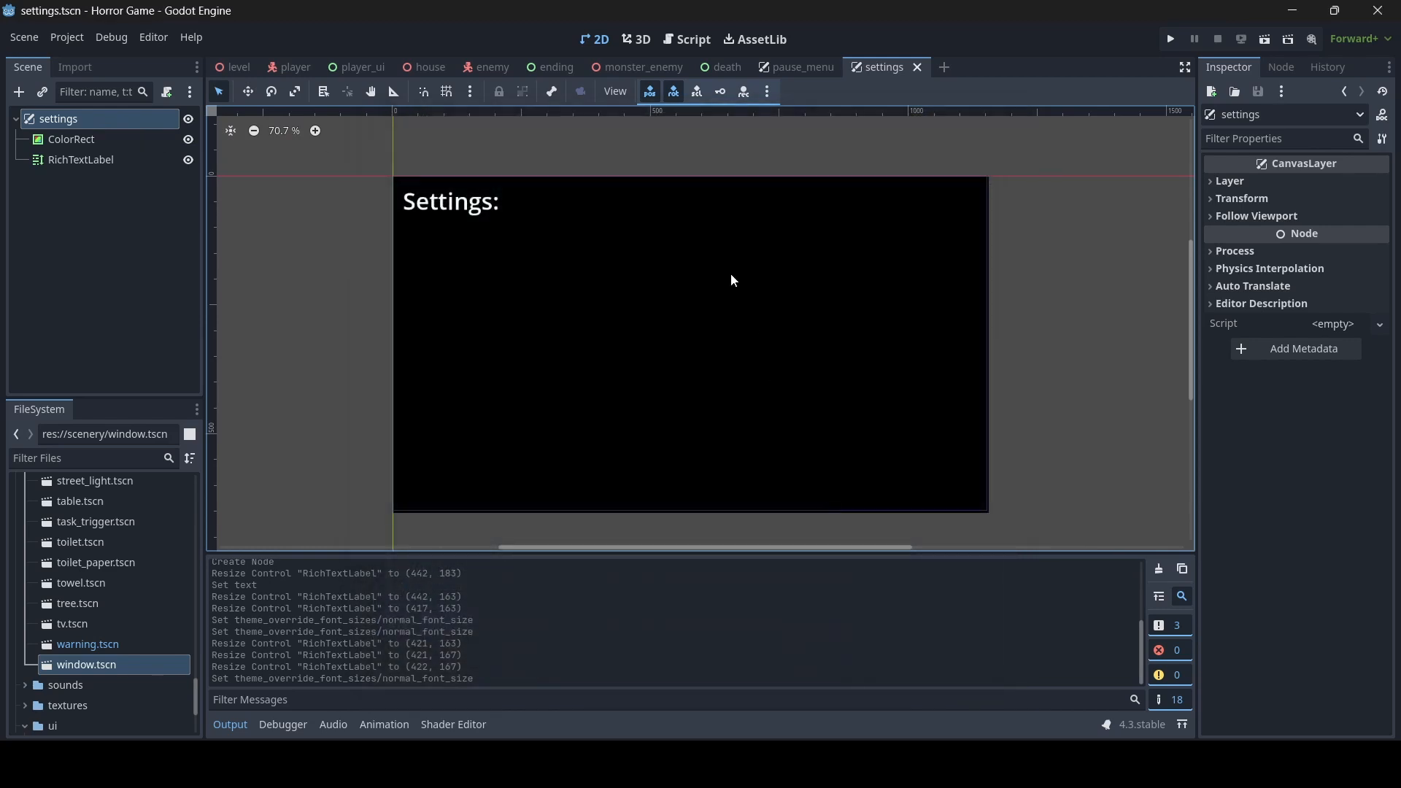
- Switch to the level scene in the 3D view and examine how the blood-stained crate room is rendered
left_click(226, 67)
left_click(637, 43)
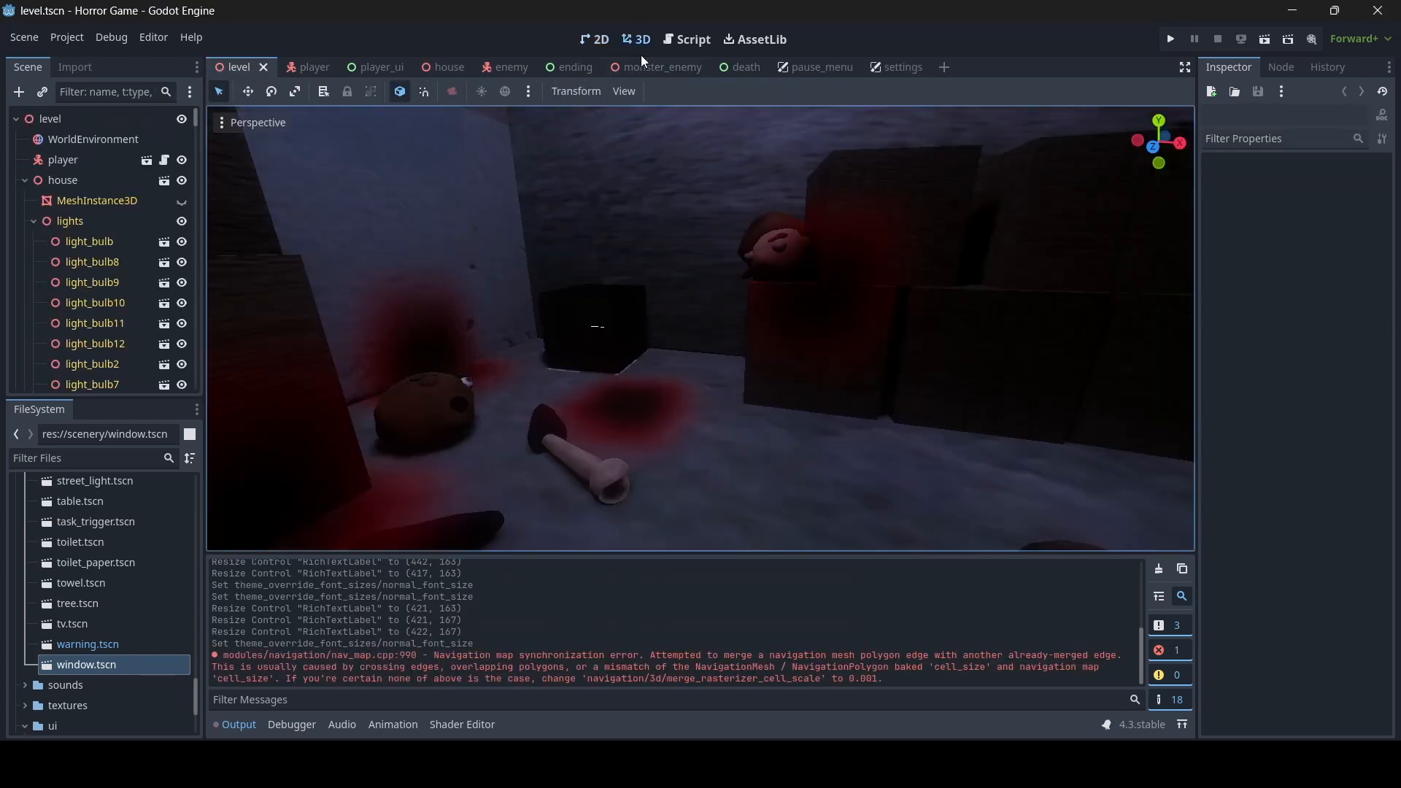
key("s")
right_click_drag(872, 386, 817, 382)
key("s")
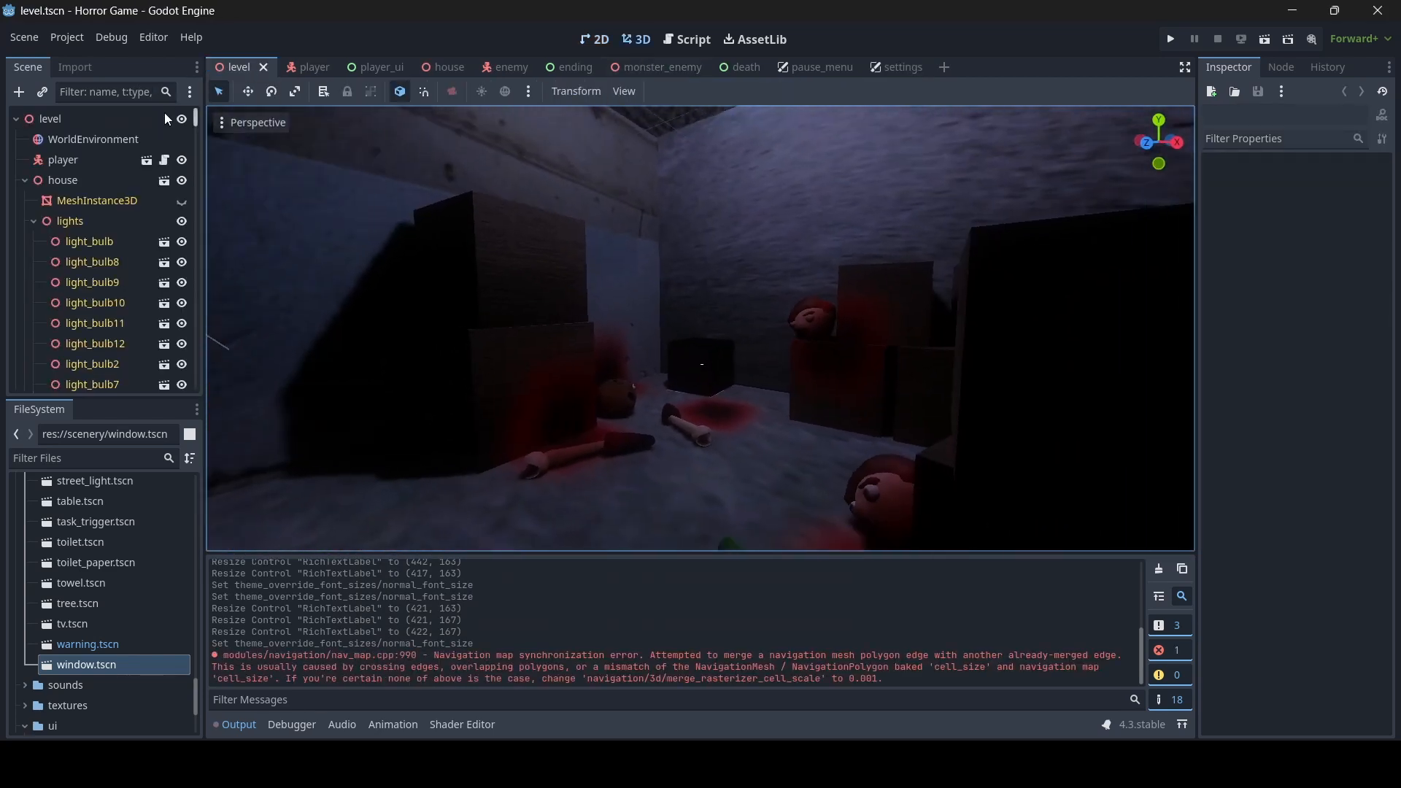
- Open the project settings and find the rendering Scaling 3D options by searching for "scale"
left_click(75, 38)
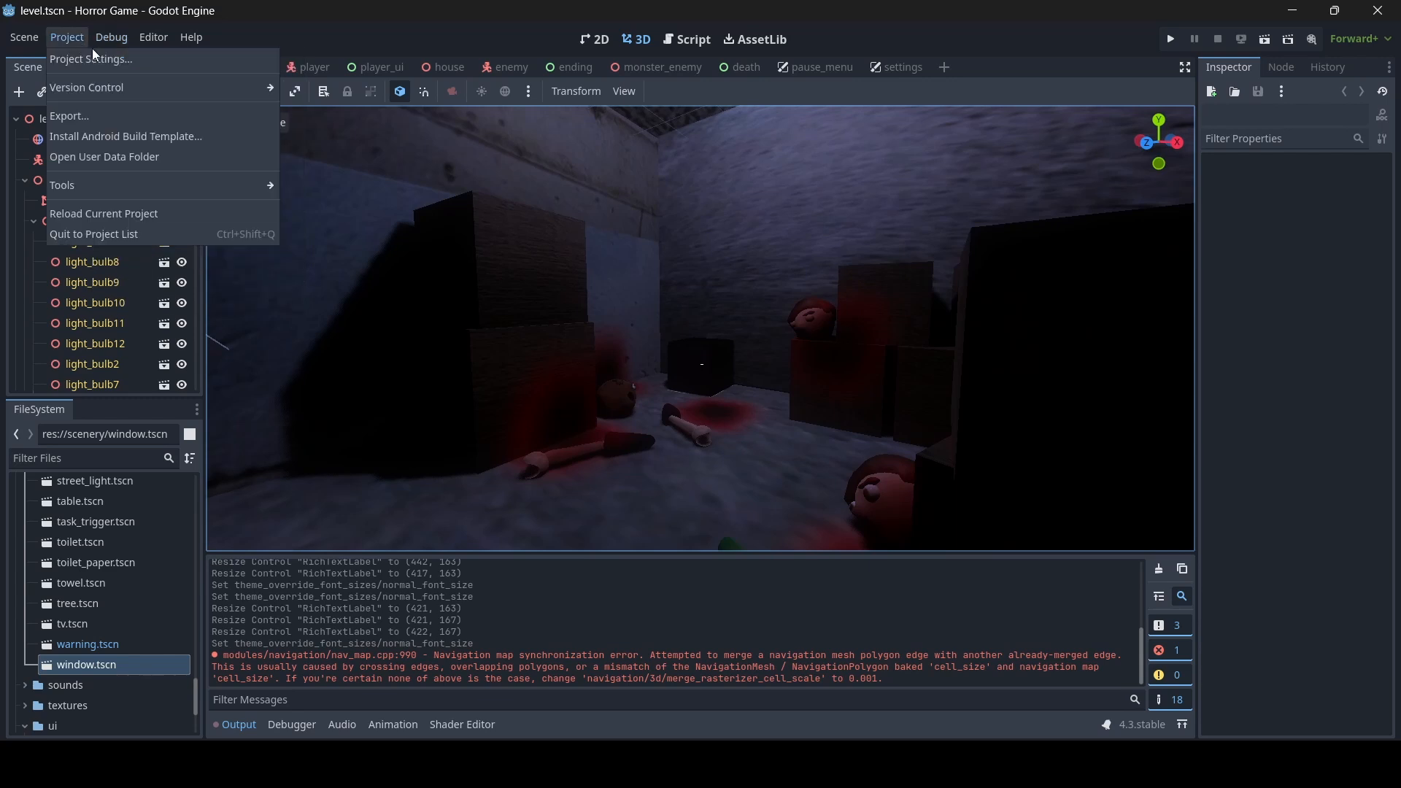
mouse_move(113, 40)
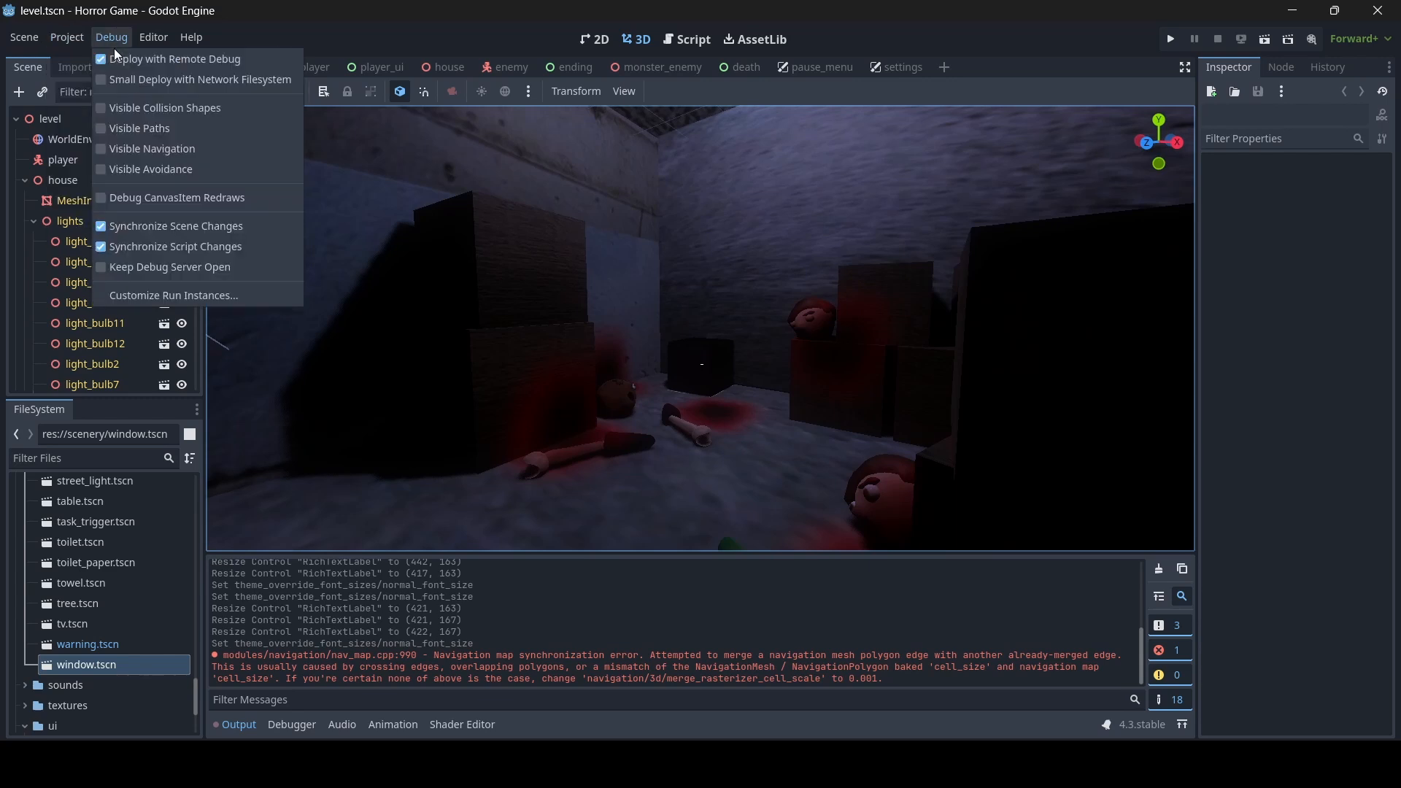
left_click(68, 35)
left_click(71, 57)
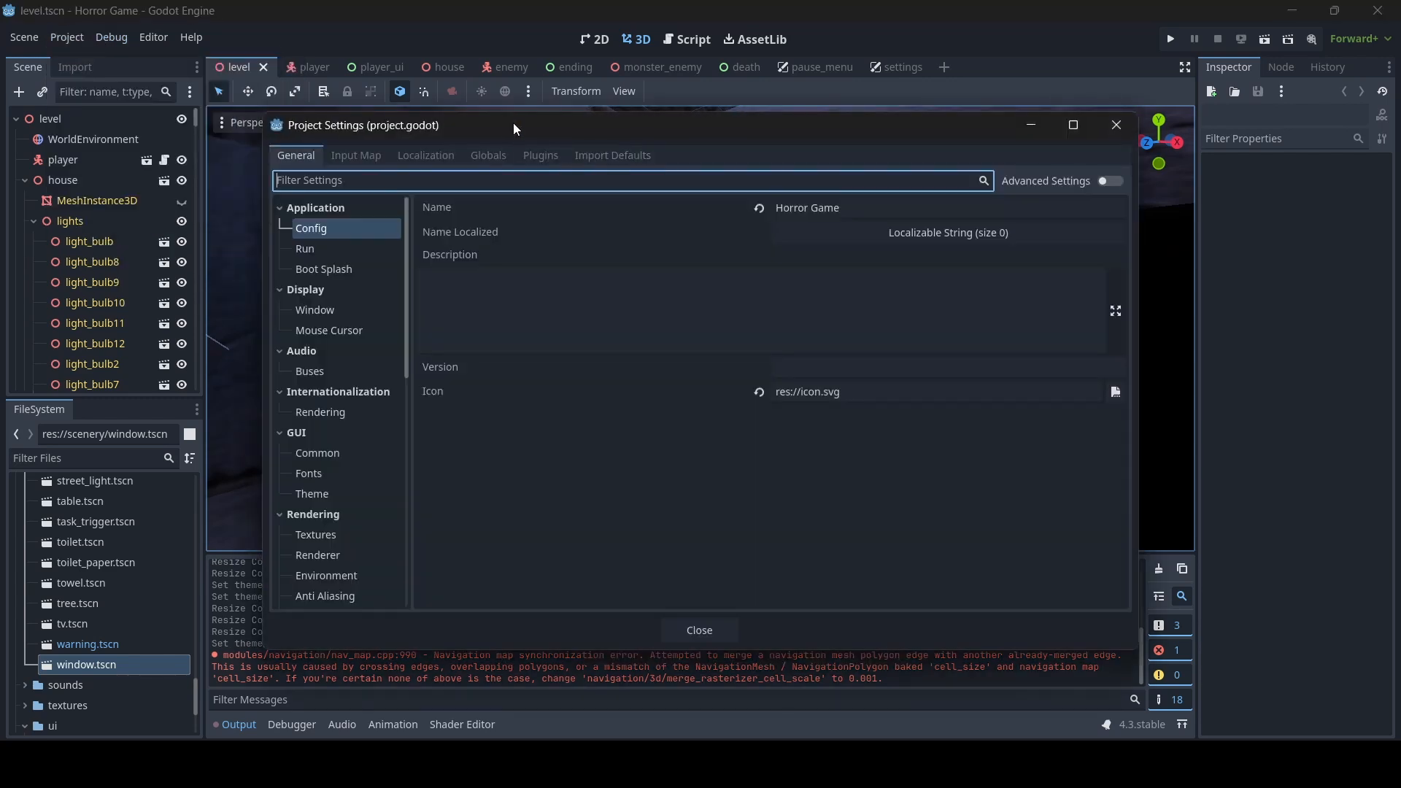
left_click_drag(514, 122, 865, 138)
type("3d sca")
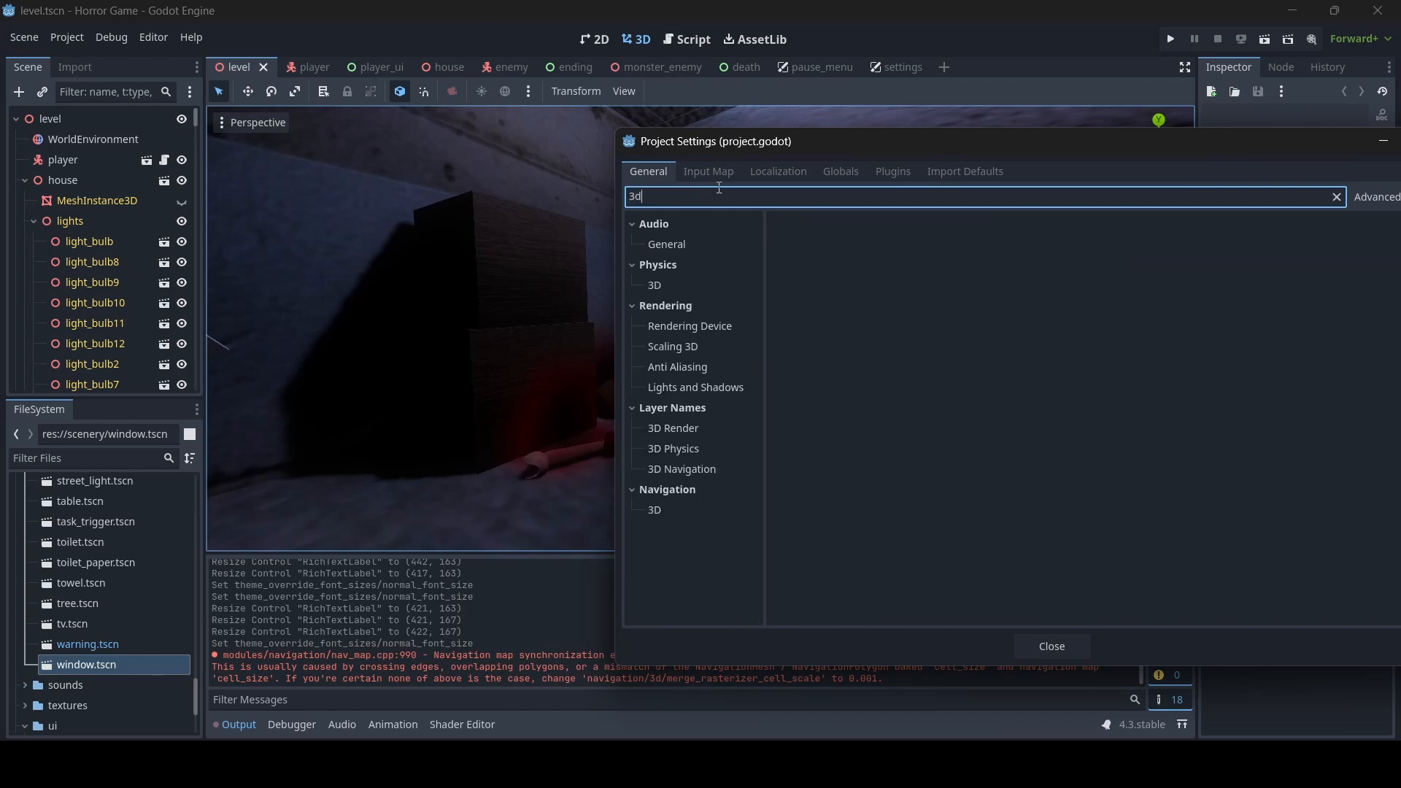
key("BackSpace")
key("BackSpace")
key("BackSpace")
key("BackSpace")
key("BackSpace")
key("BackSpace")
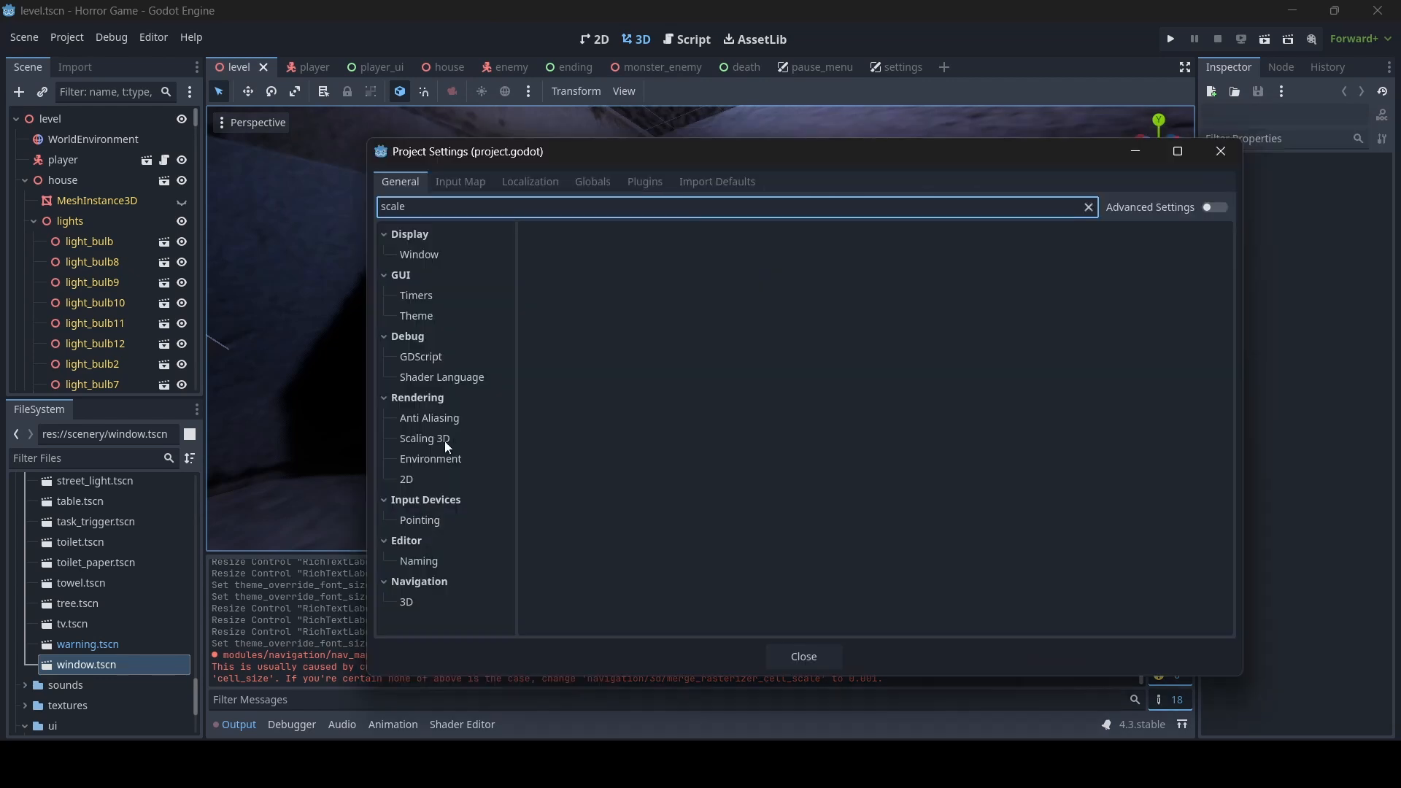
left_click(444, 441)
left_click_drag(637, 170, 698, 375)
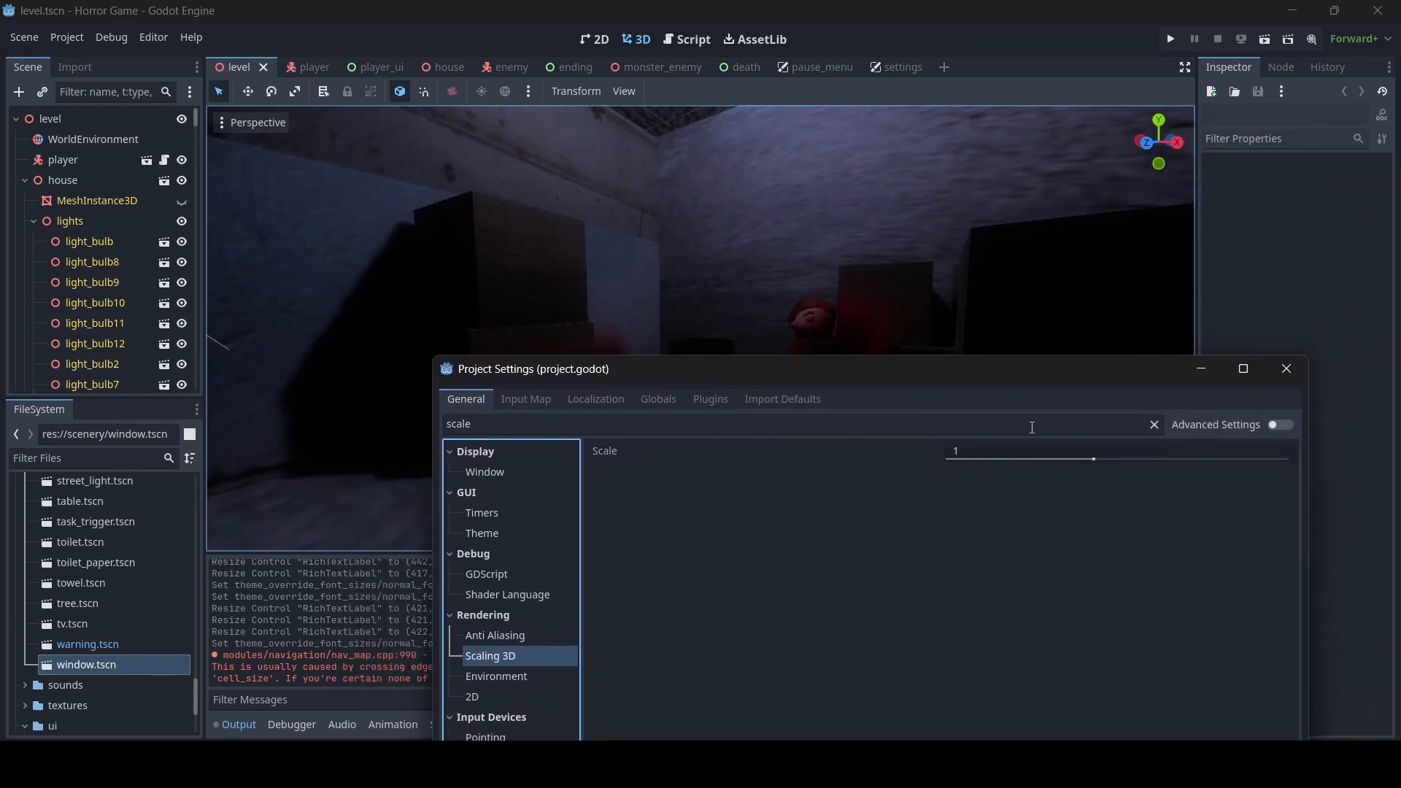
- Try a 3D rendering scale of 0.25 on the level, and restore the default scale
left_click_drag(1093, 458, 934, 458)
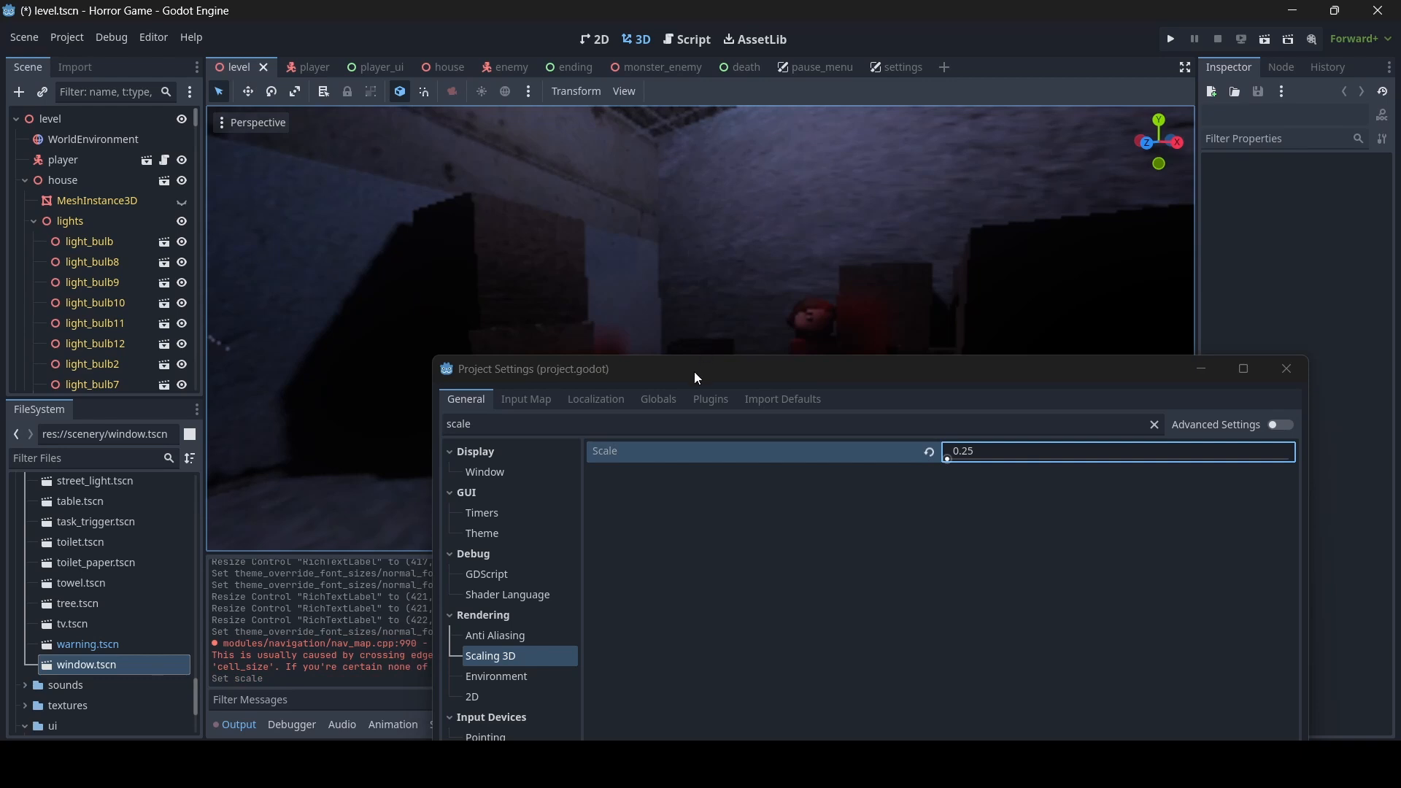
left_click_drag(607, 379, 434, 422)
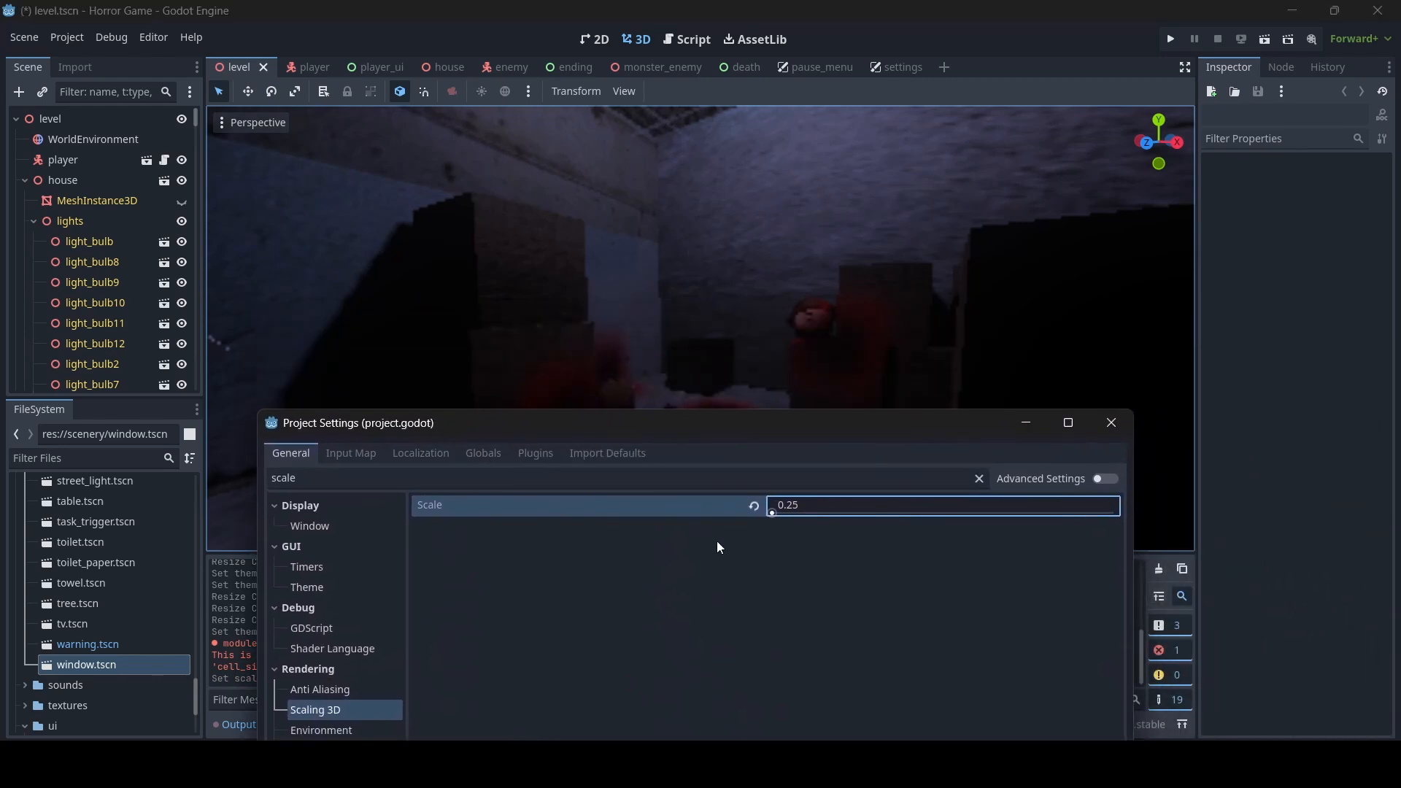
left_click(756, 505)
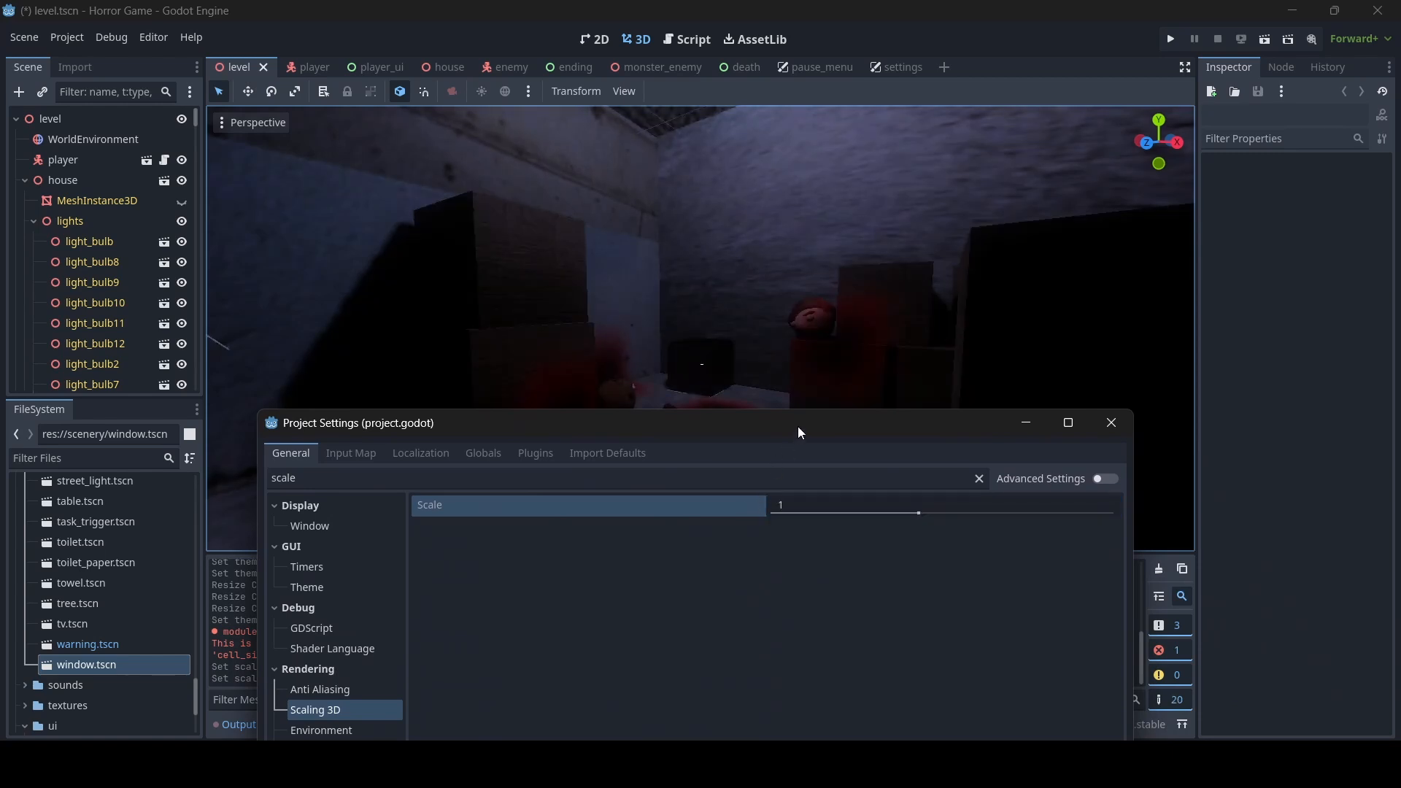
left_click_drag(798, 426, 819, 168)
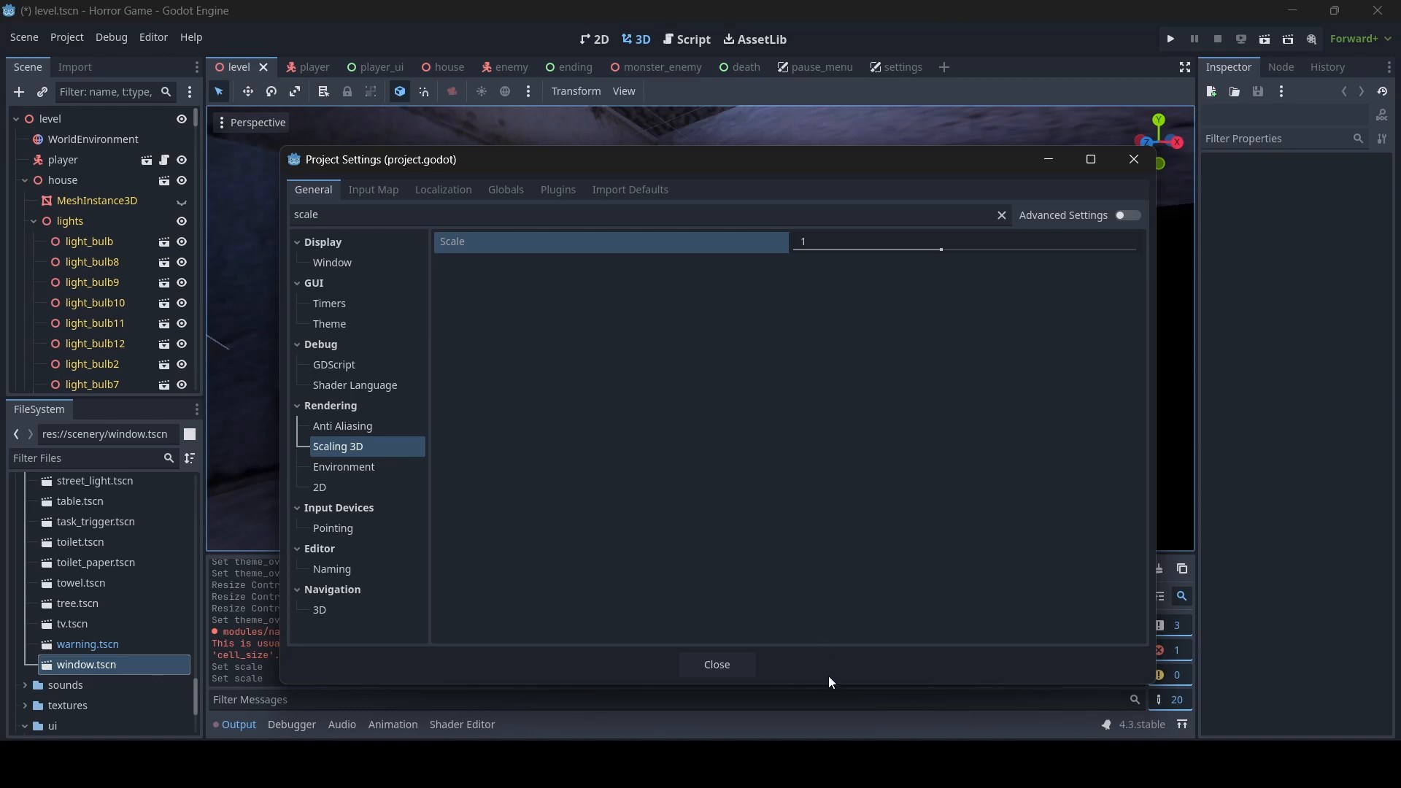
left_click(725, 666)
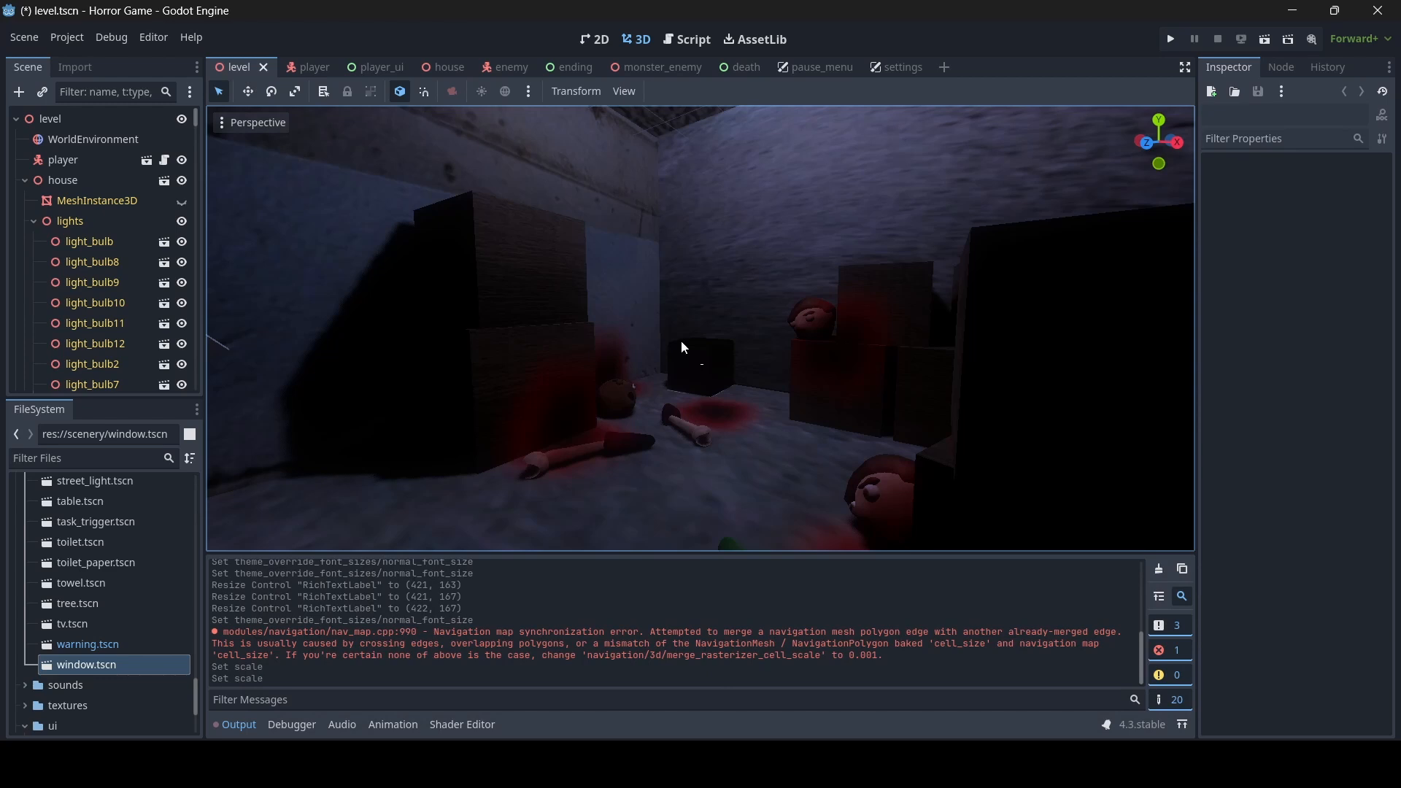
key("ctrl+s")
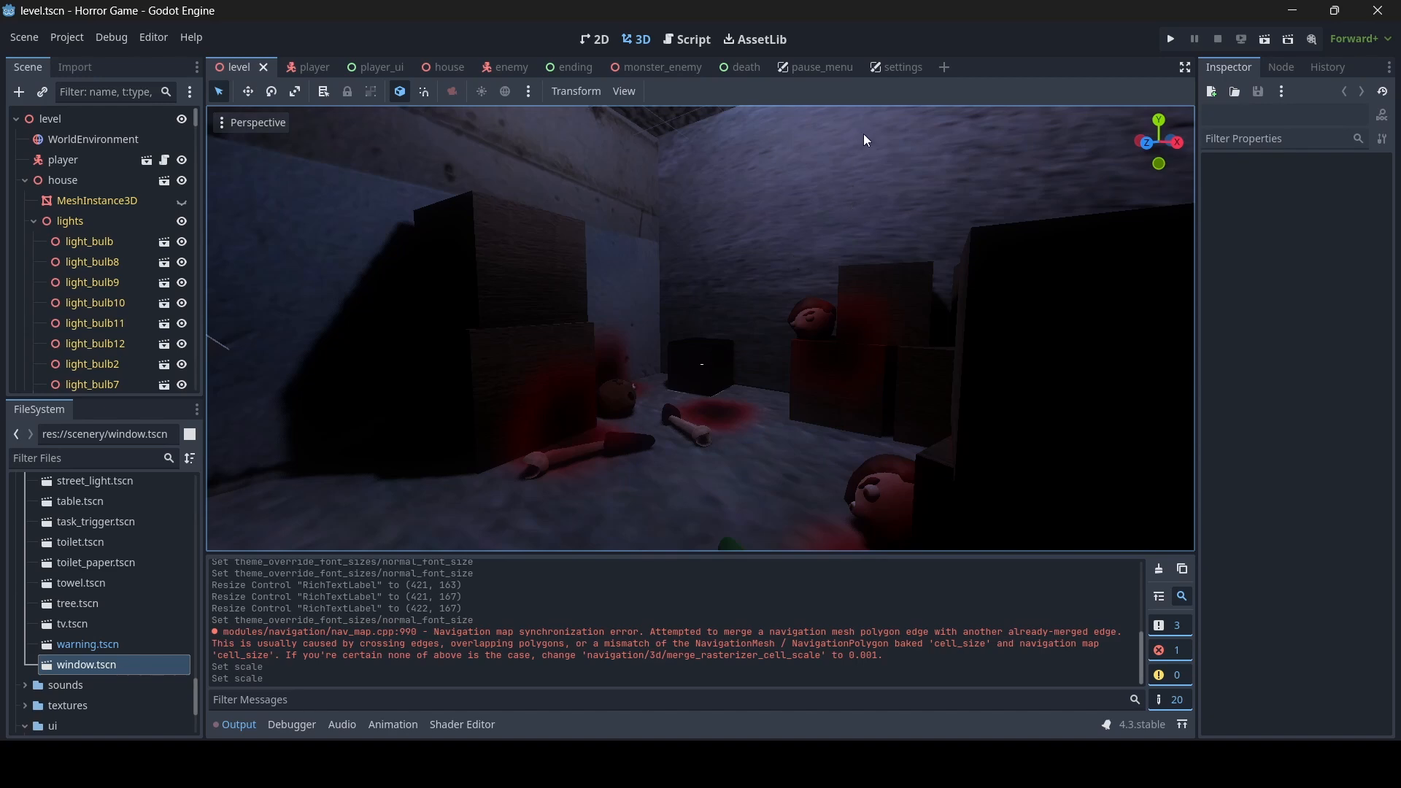
- Add an HSlider child to the settings node in the settings scene's 2D view
left_click(890, 66)
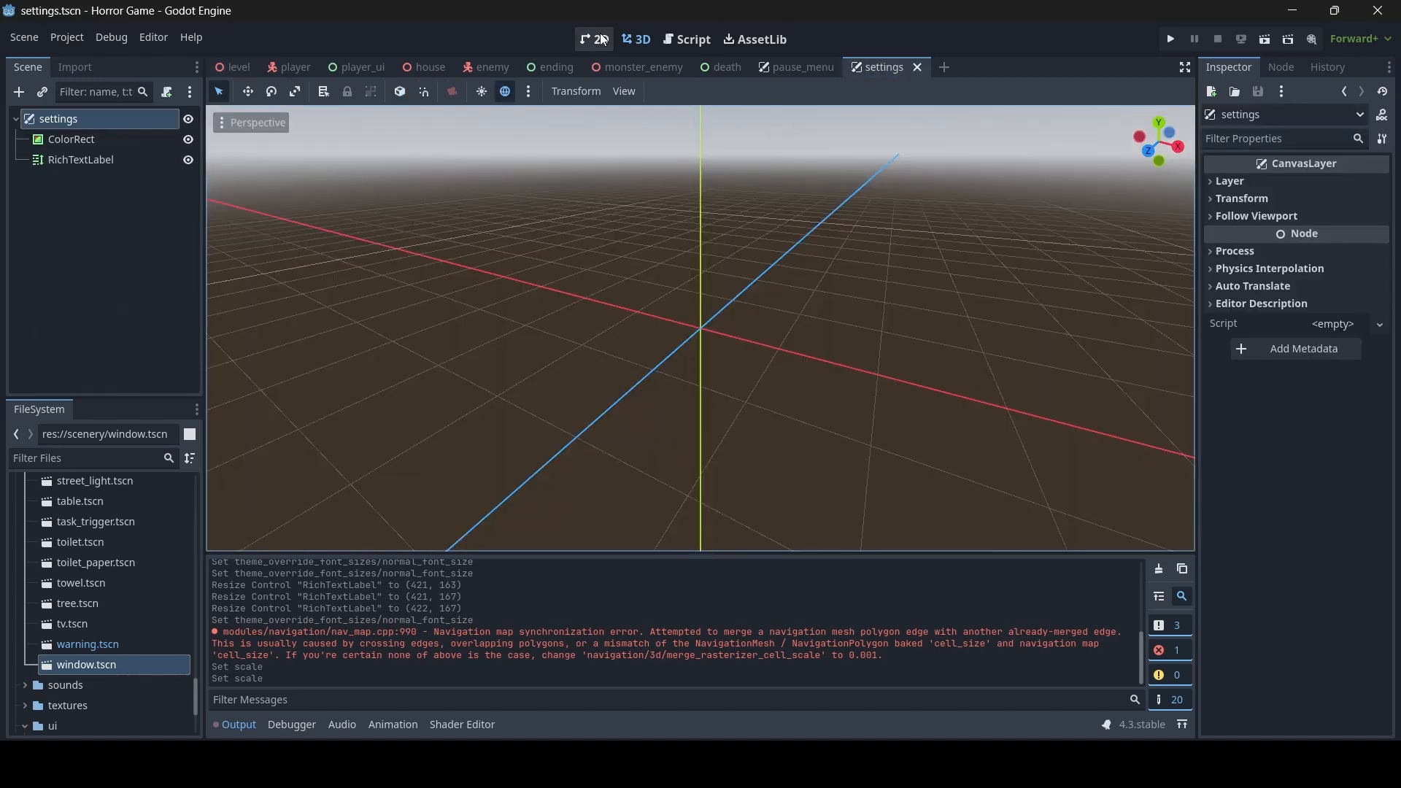
left_click(596, 40)
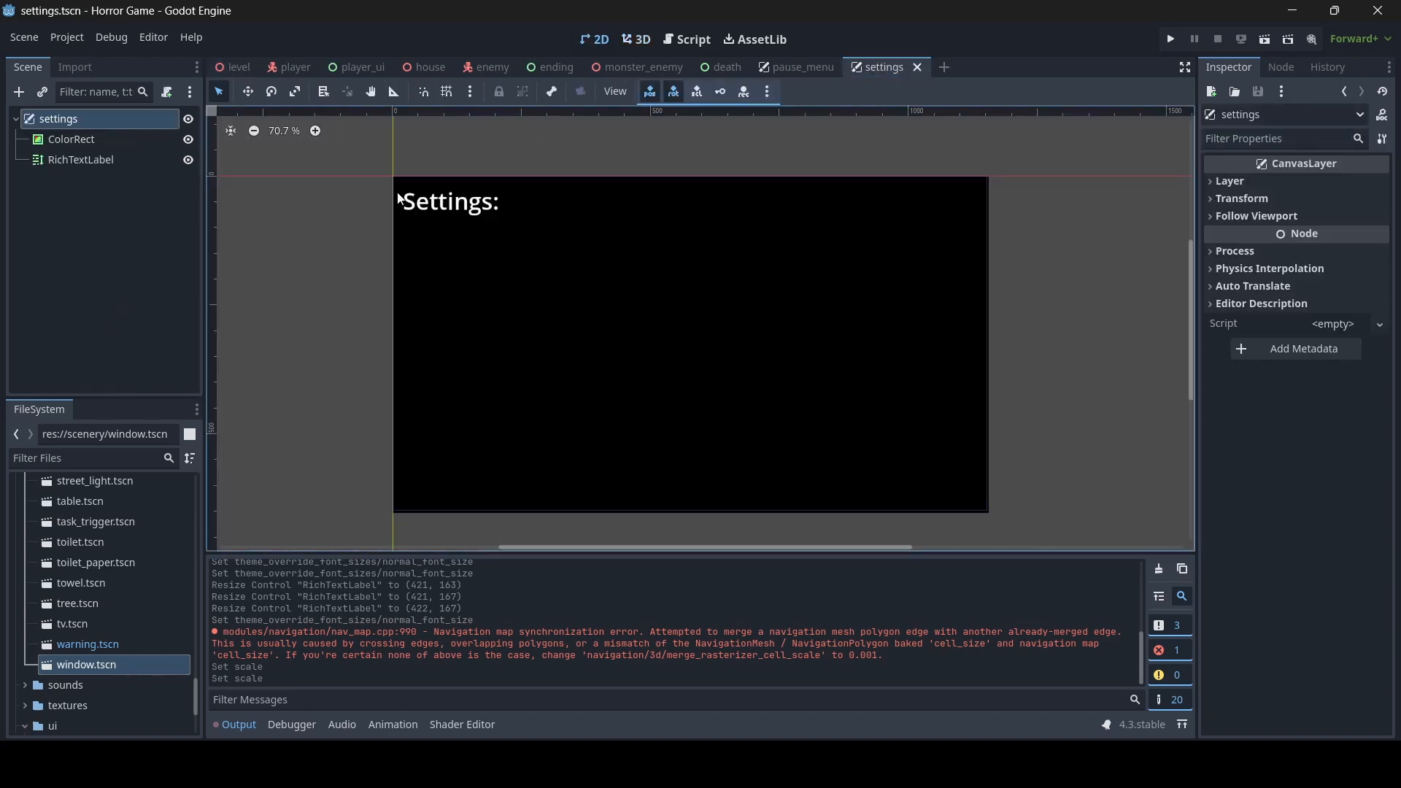
right_click(82, 121)
left_click(144, 131)
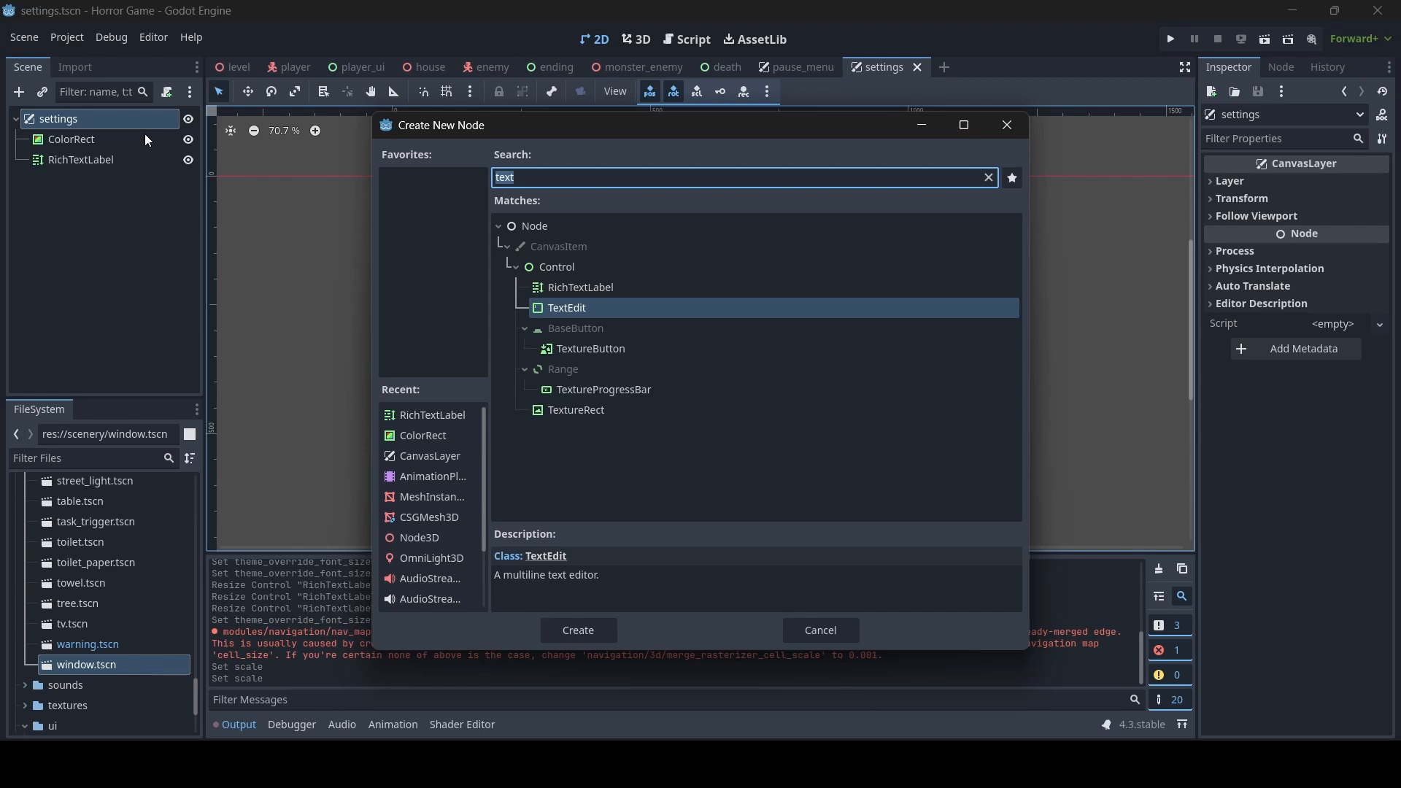
type("hsl")
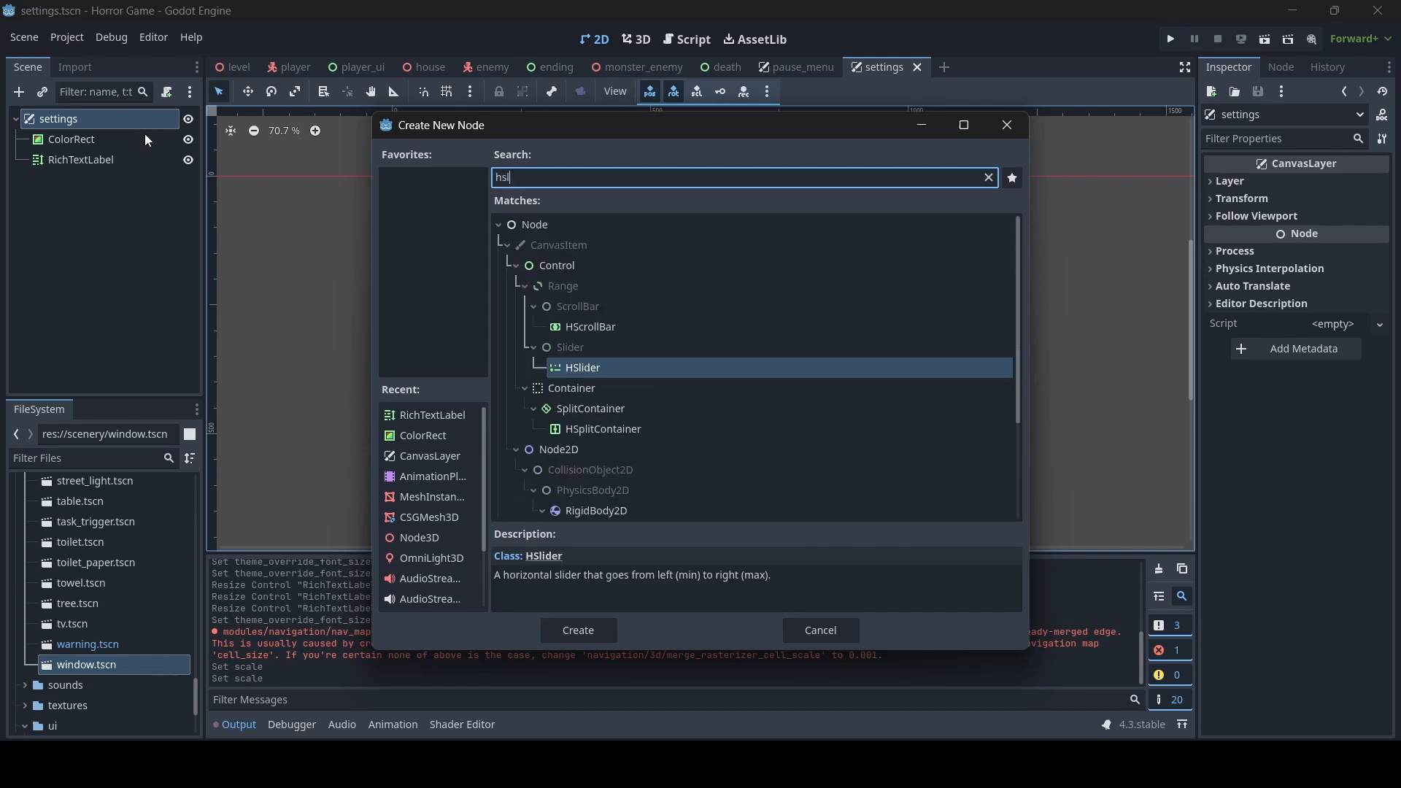
double_click(621, 369)
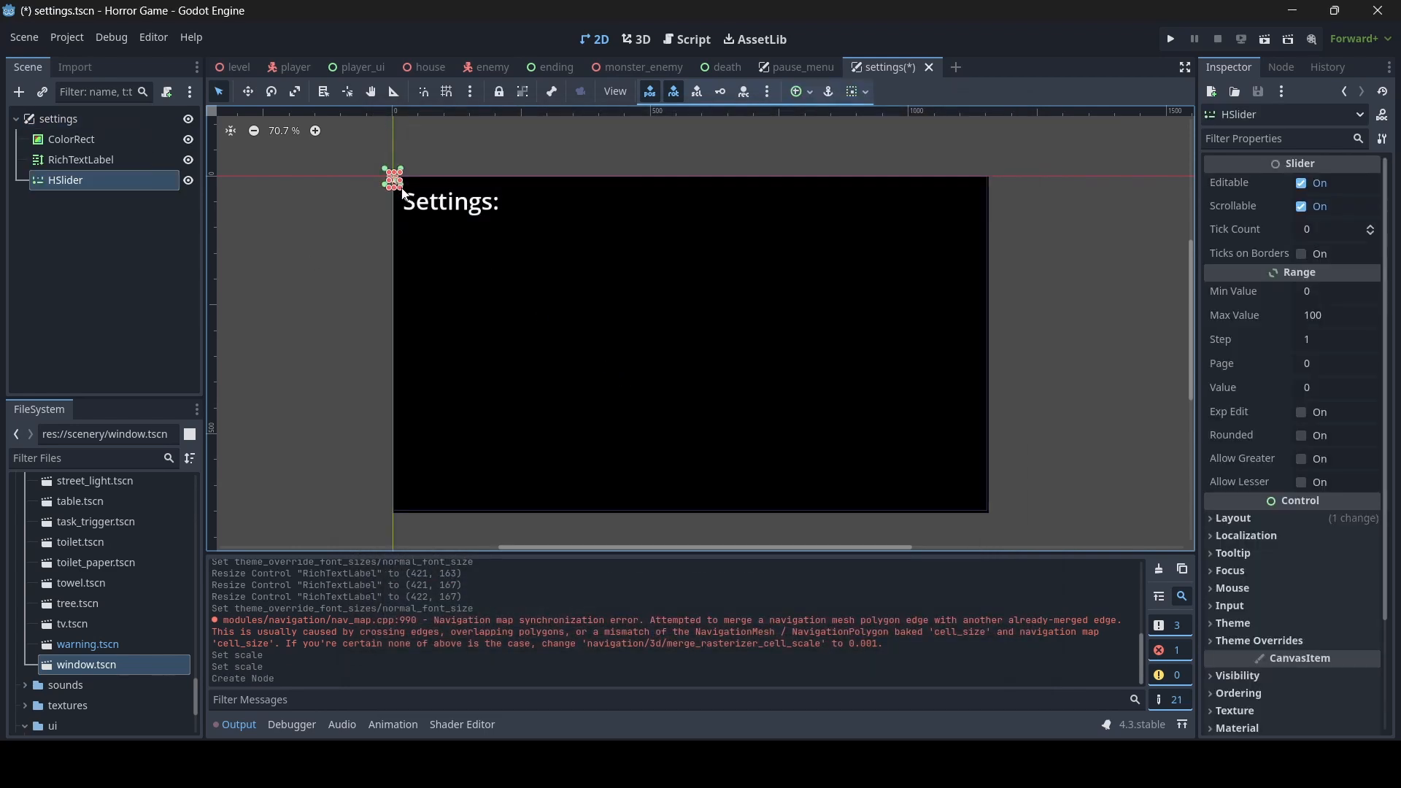
- Place the slider below the "Settings:" label at about (37, 68) and size it to about 213 x 80
left_click_drag(400, 187, 533, 262)
scroll(556, 283, "up", 7)
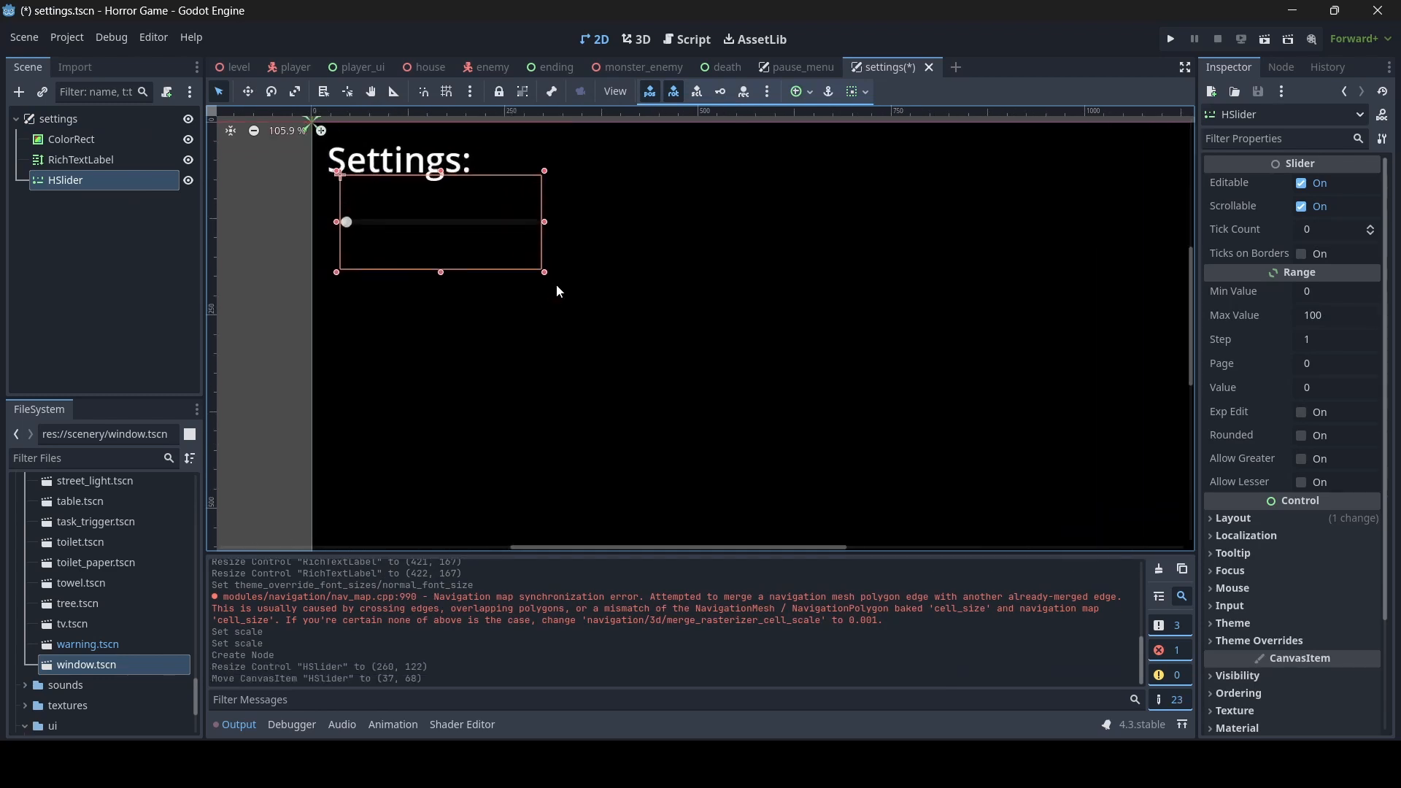
scroll(594, 352, "down", 1)
middle_click_drag(496, 358, 675, 445)
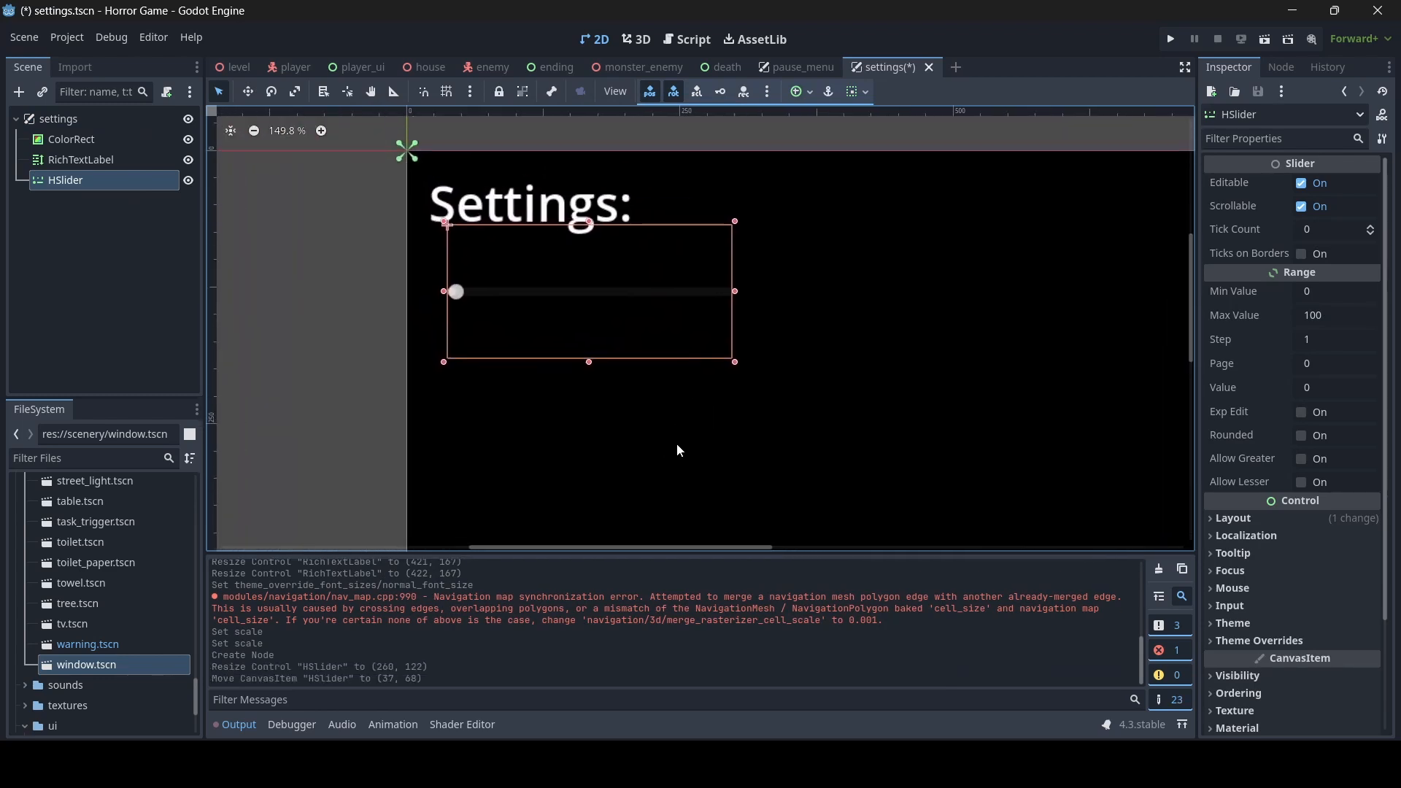
left_click_drag(737, 296, 686, 296)
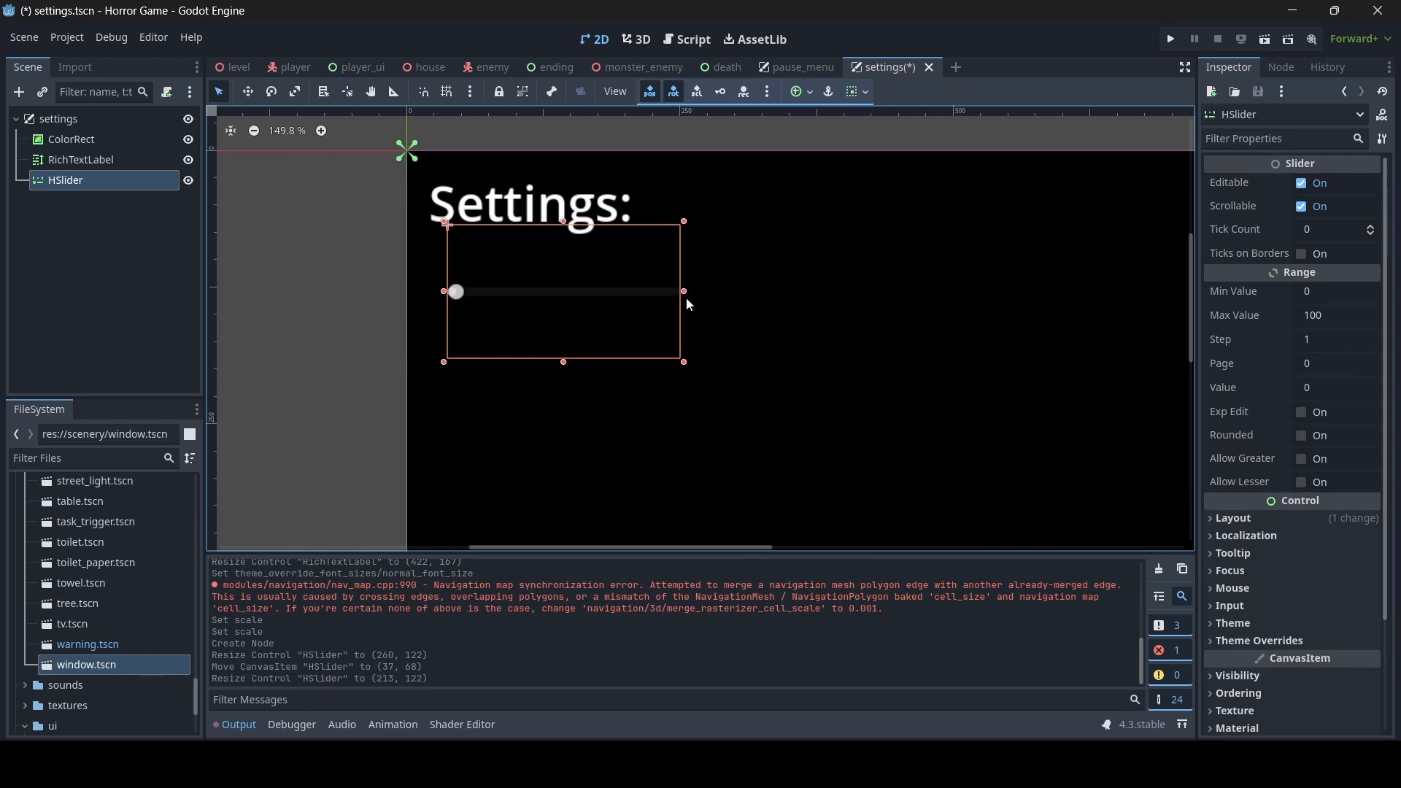
scroll(1290, 577, "down", 4)
scroll(1289, 579, "up", 3)
left_click_drag(565, 371, 562, 318)
scroll(610, 403, "down", 1)
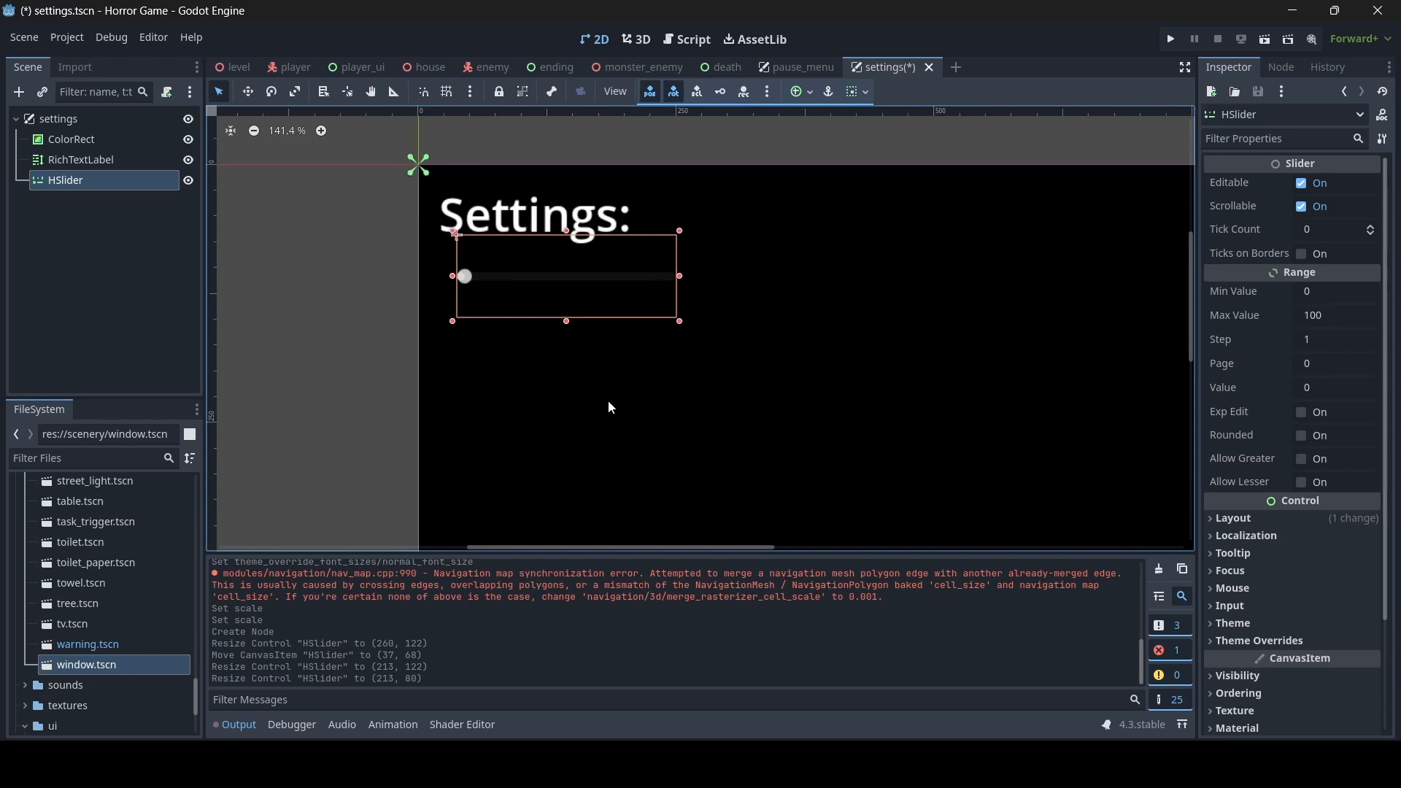
scroll(713, 413, "down", 3)
middle_click_drag(712, 413, 615, 382)
scroll(527, 330, "down", 1)
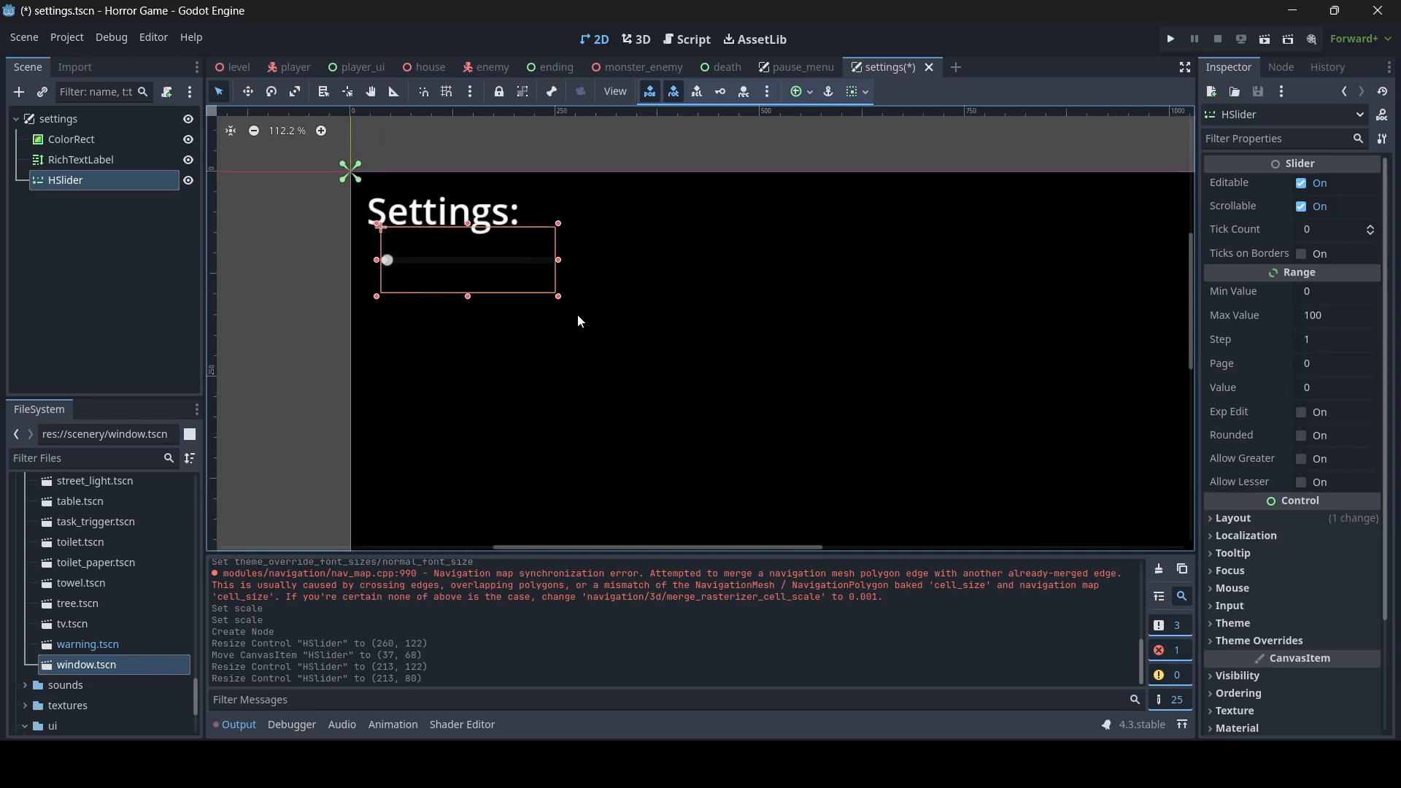
- Change the ColorRect background to the dark red 5a1015
left_click(521, 366)
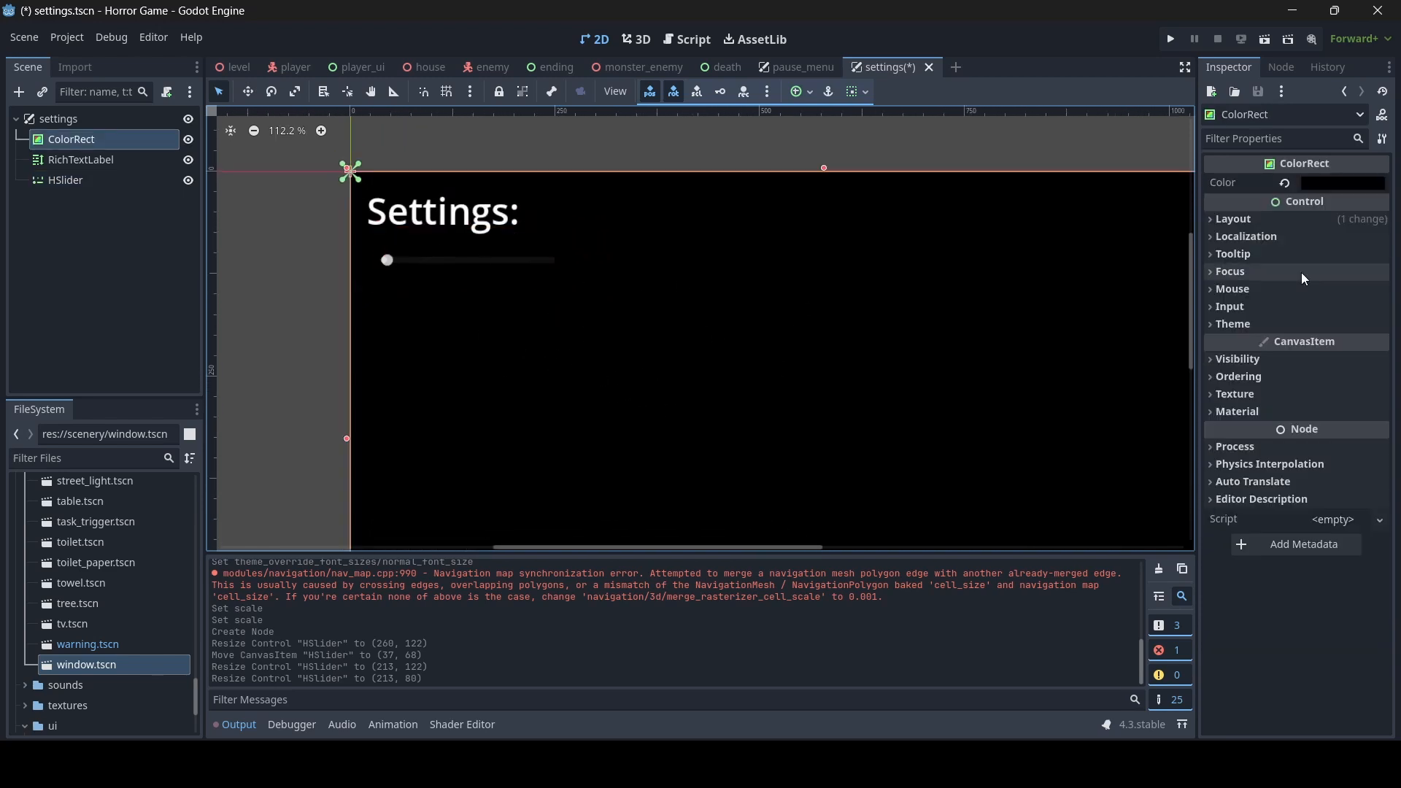
left_click(1335, 183)
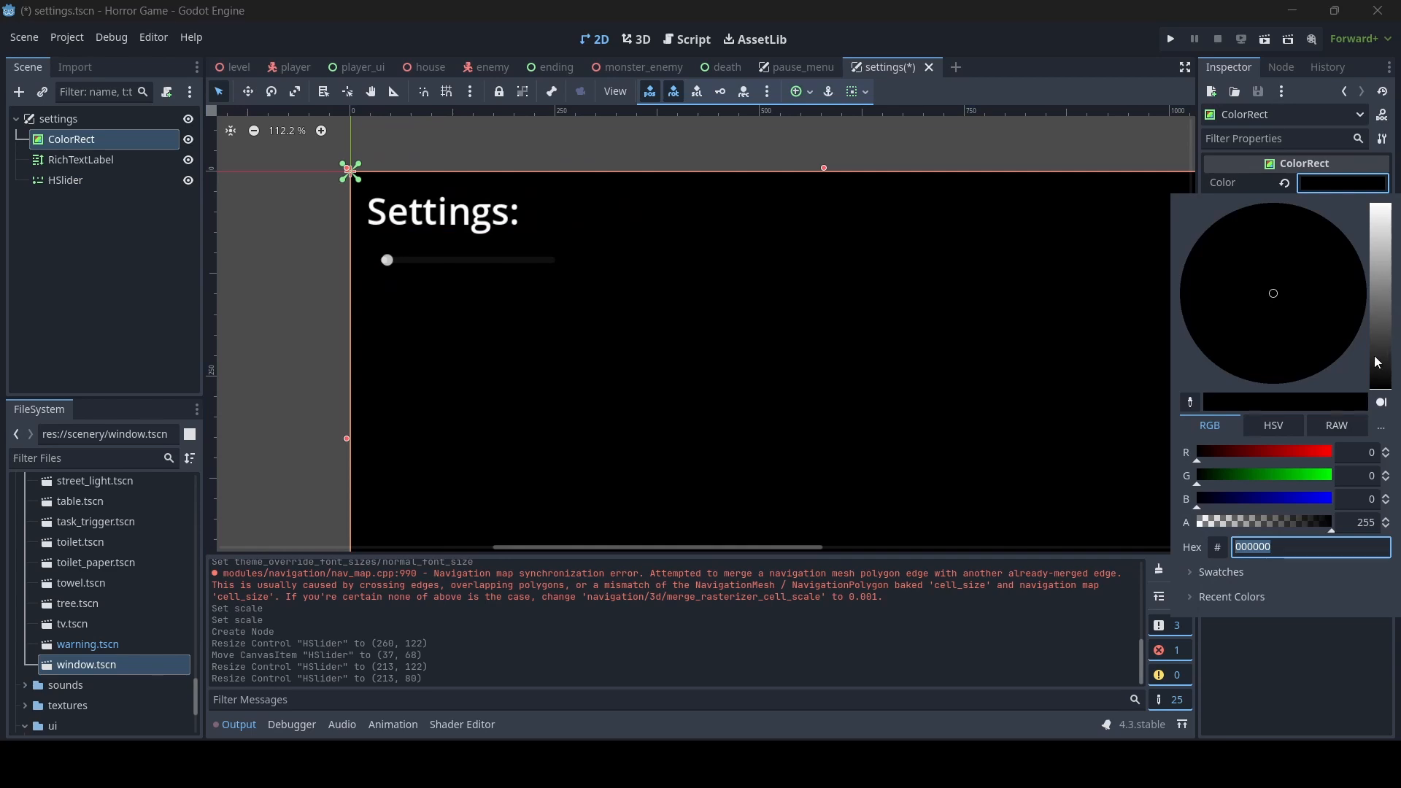
left_click_drag(1384, 379, 1373, 346)
left_click_drag(1278, 276, 1347, 323)
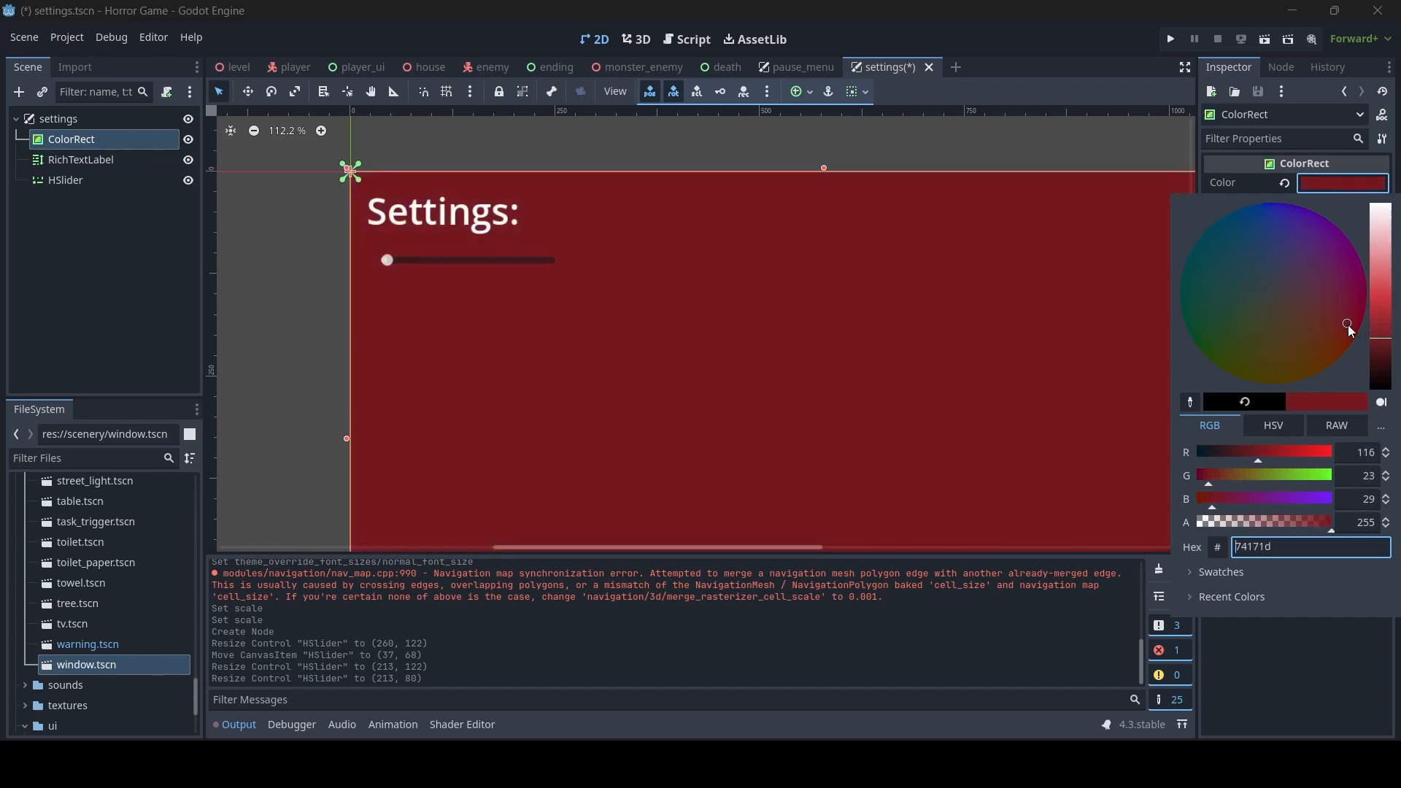
left_click(1386, 351)
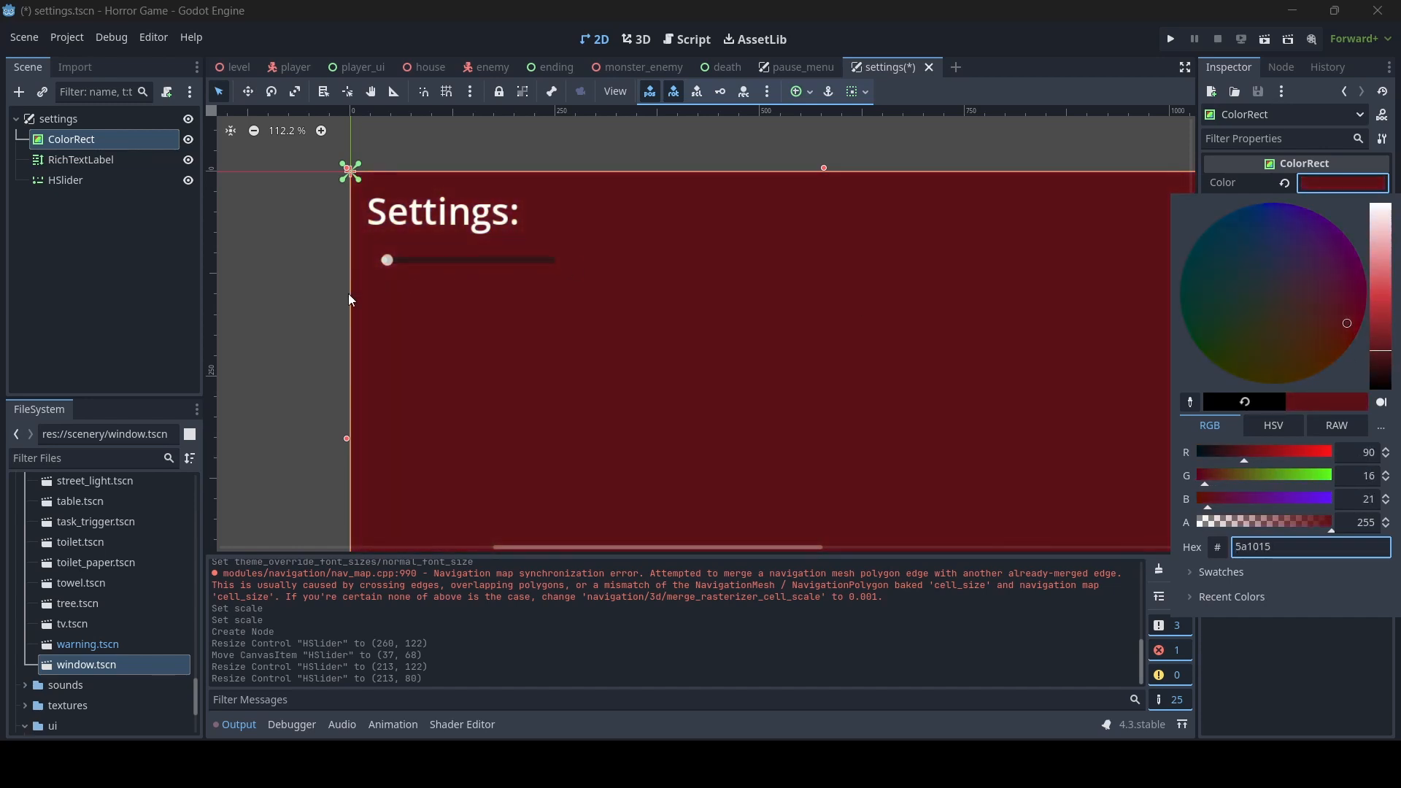
left_click(324, 314)
- Reduce the slider's height to about 51 and move it down to about (25, 134)
left_click(428, 261)
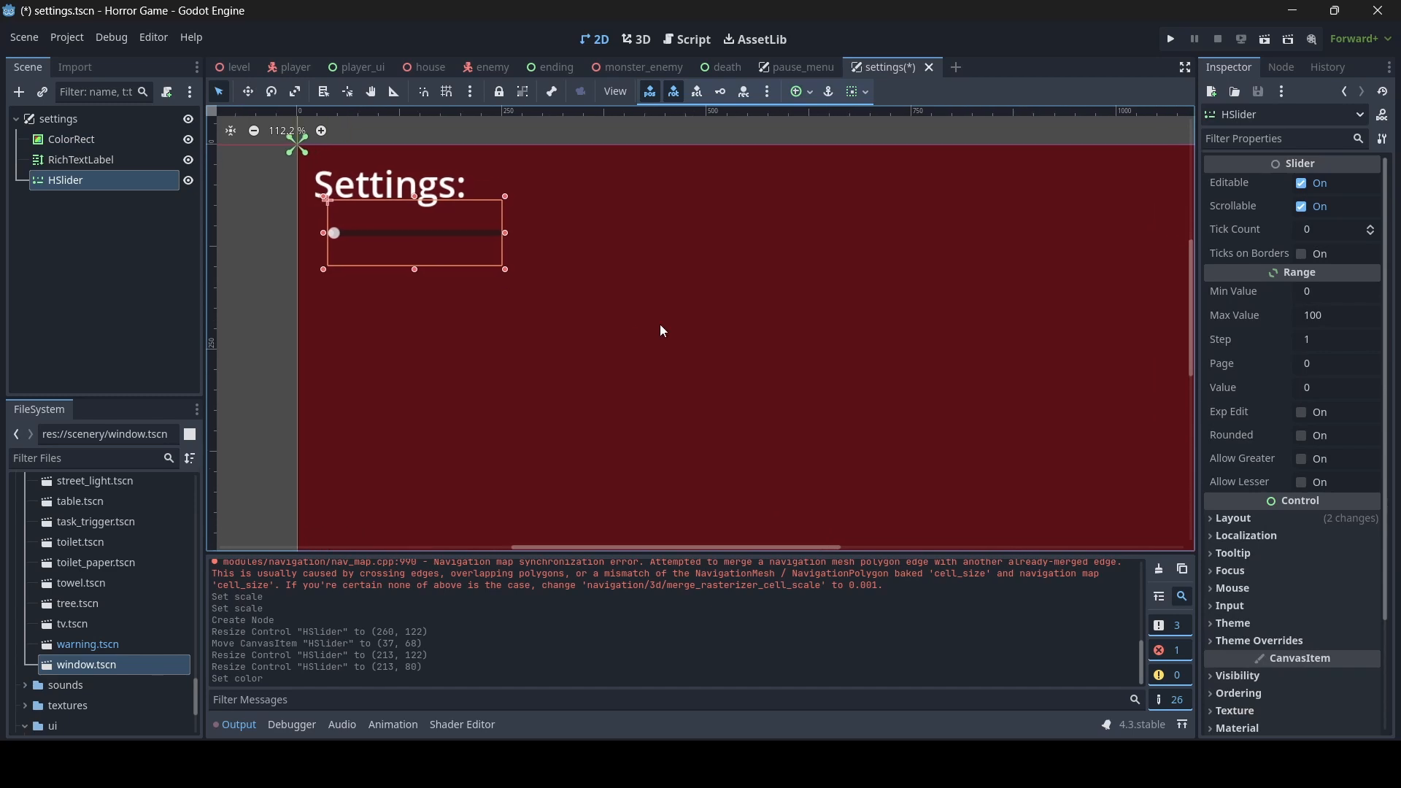
left_click_drag(414, 199, 410, 273)
- Duplicate the "Settings:" label and shrink the copy from its upper edge to about 422 x 107
left_click(420, 180)
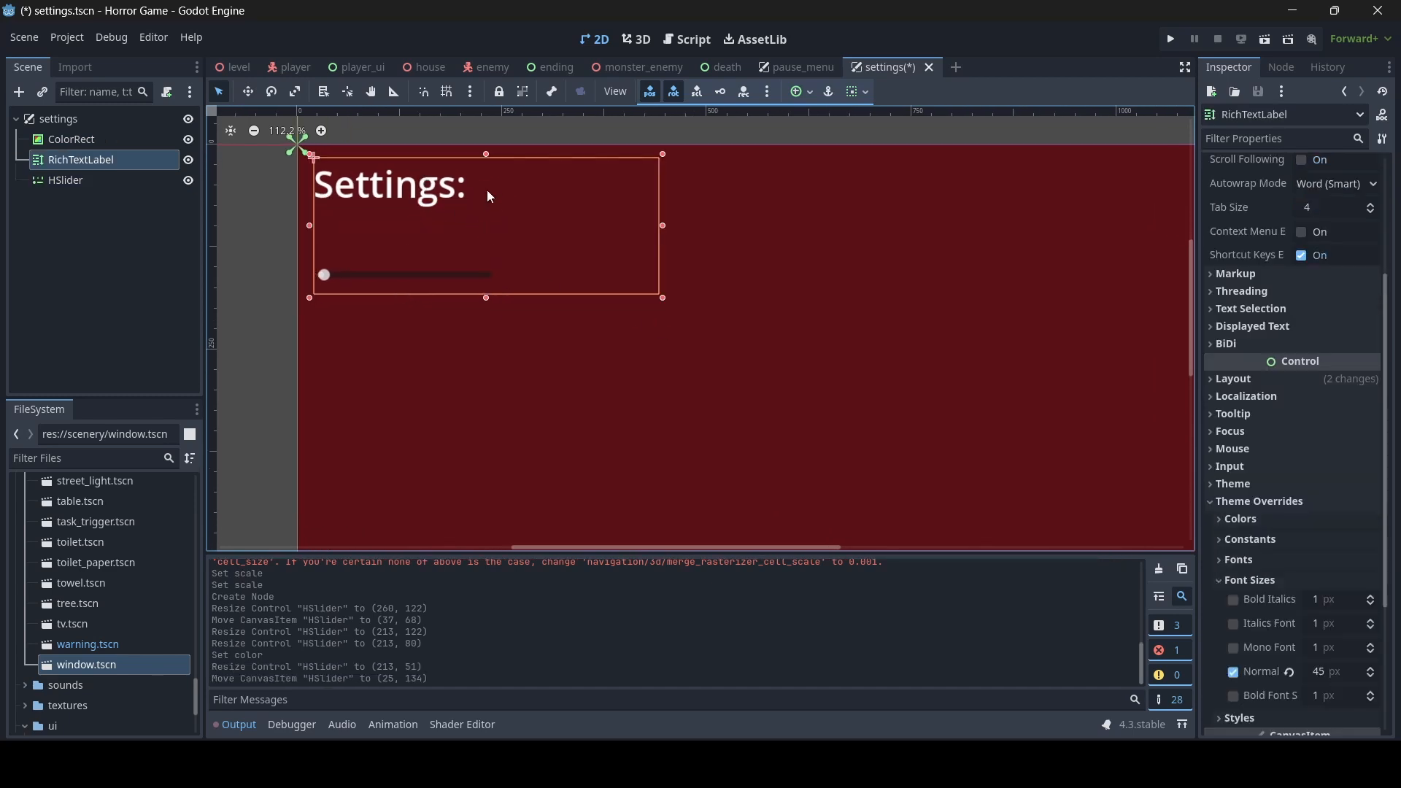
key("ctrl+d")
left_click_drag(485, 156, 491, 205)
- Set the duplicated label's normal font size override to 30 px
left_click(1269, 706)
scroll(1271, 707, "down", 4)
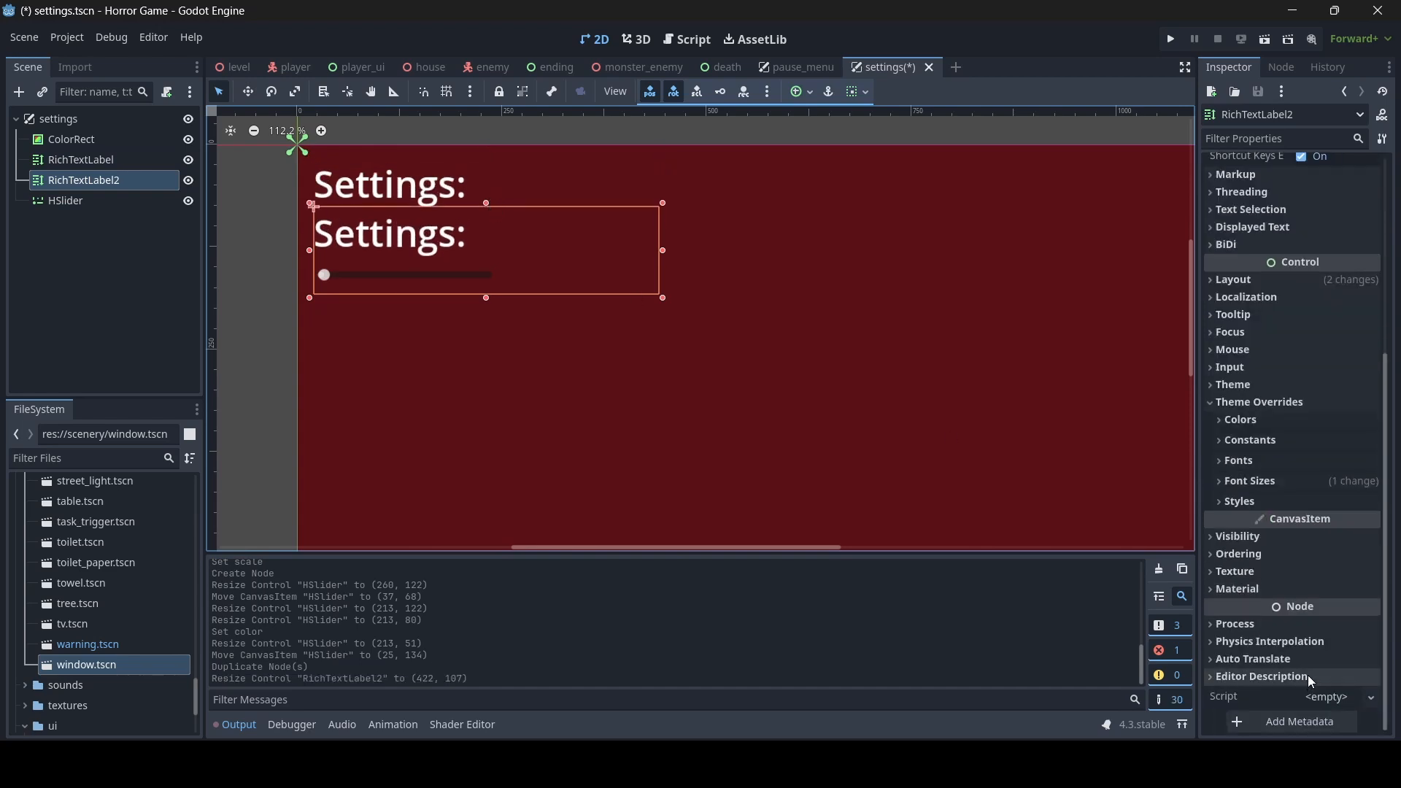
left_click(1245, 481)
left_click(1345, 575)
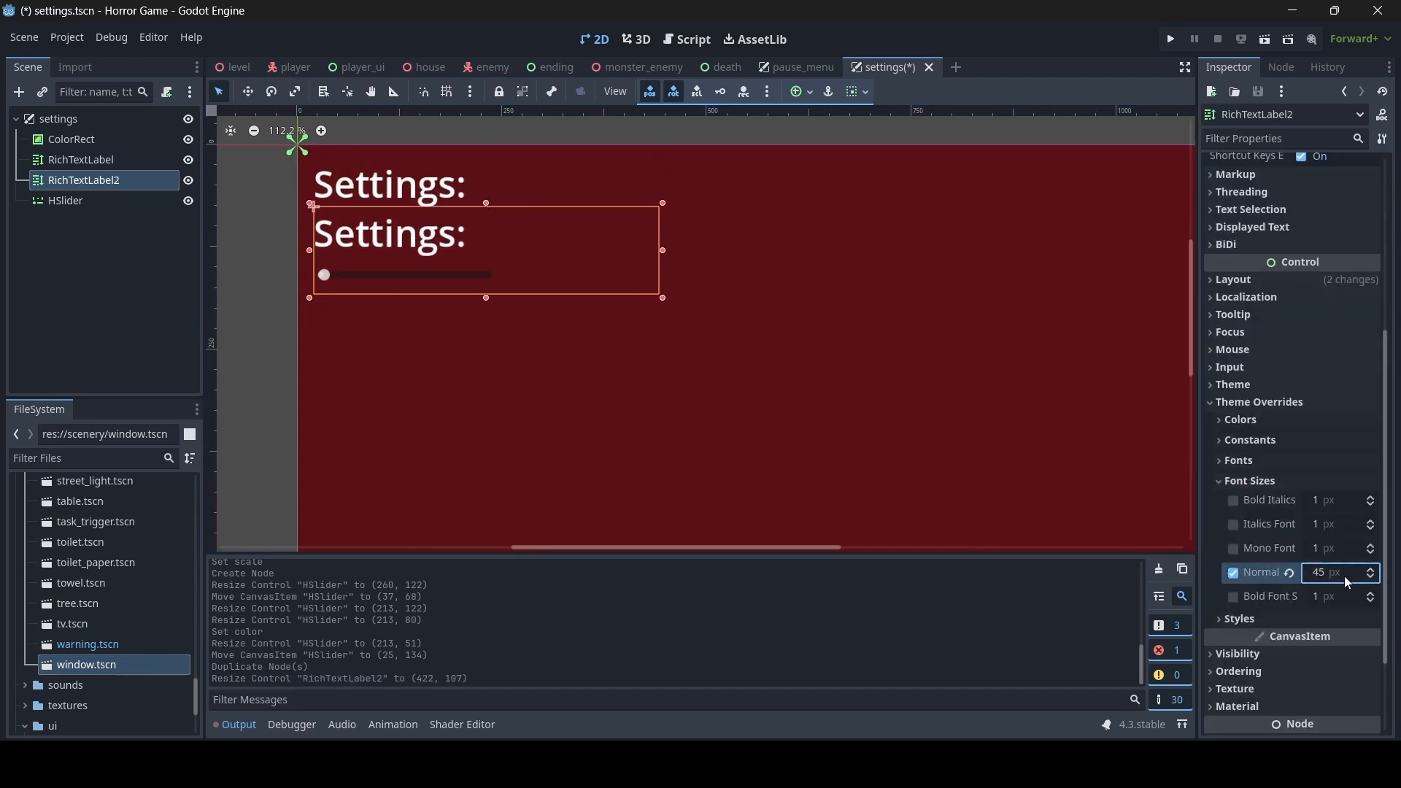
type("30")
key("Return")
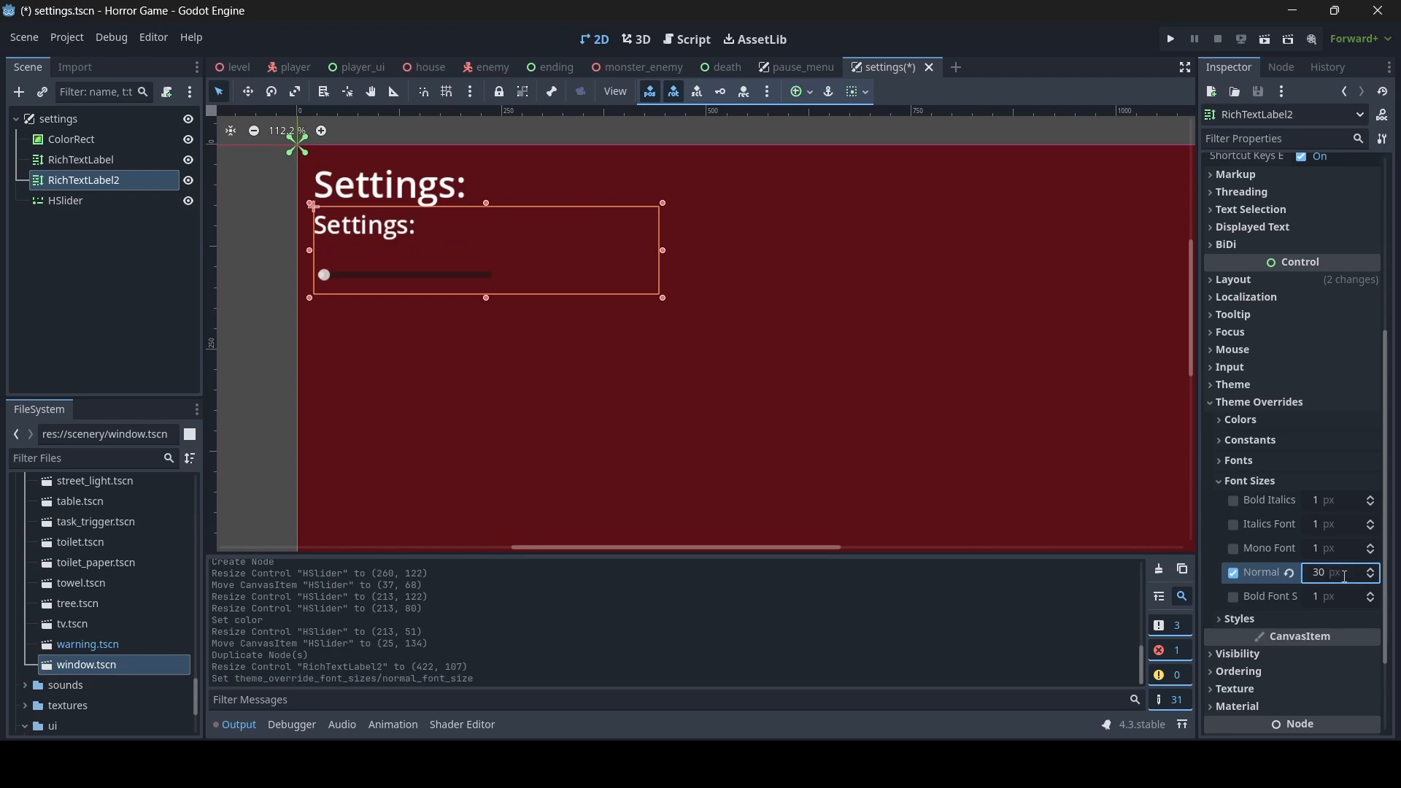
- Rename the duplicated label scale_text and lower its upper edge to a size of about 422 x 83
double_click(129, 181)
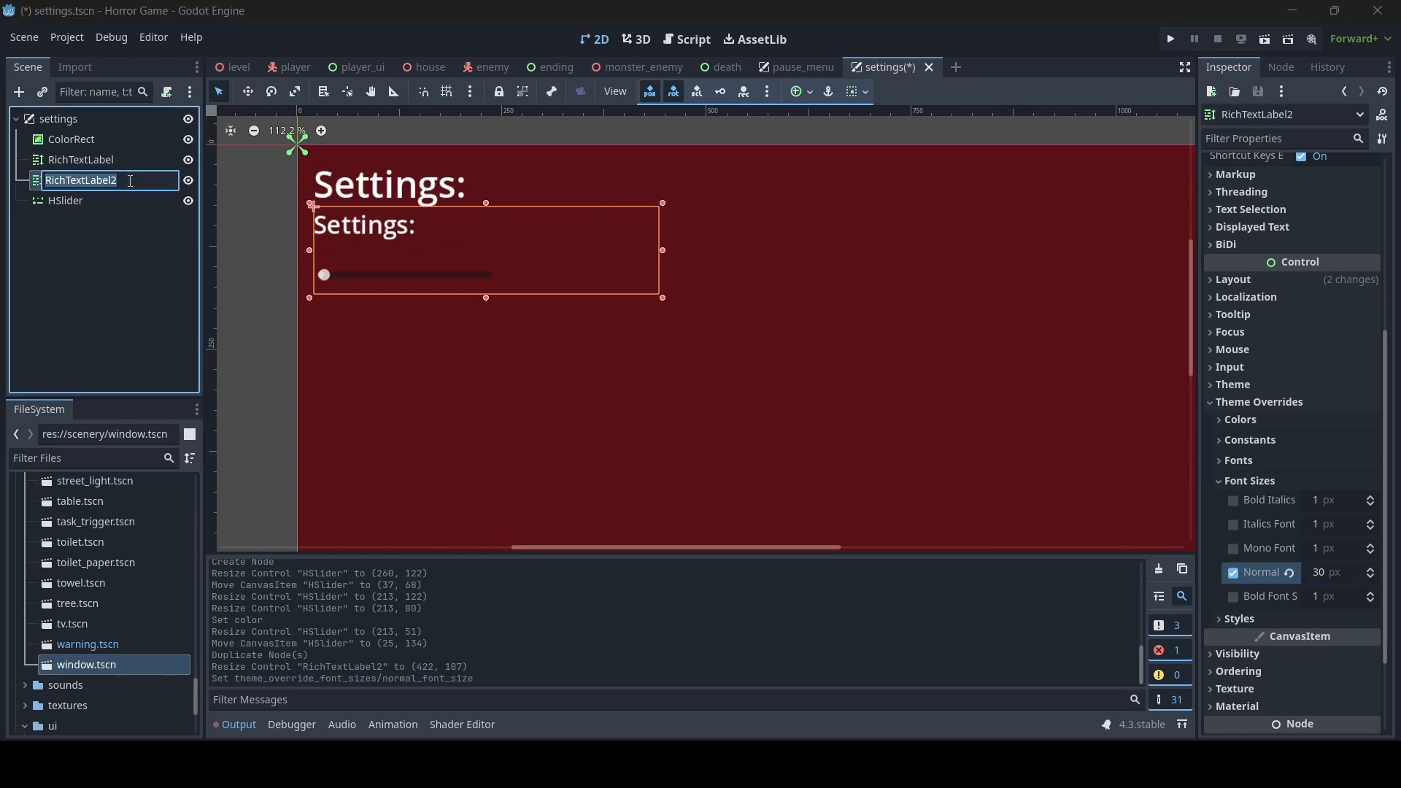
type("scale_text")
key("Return")
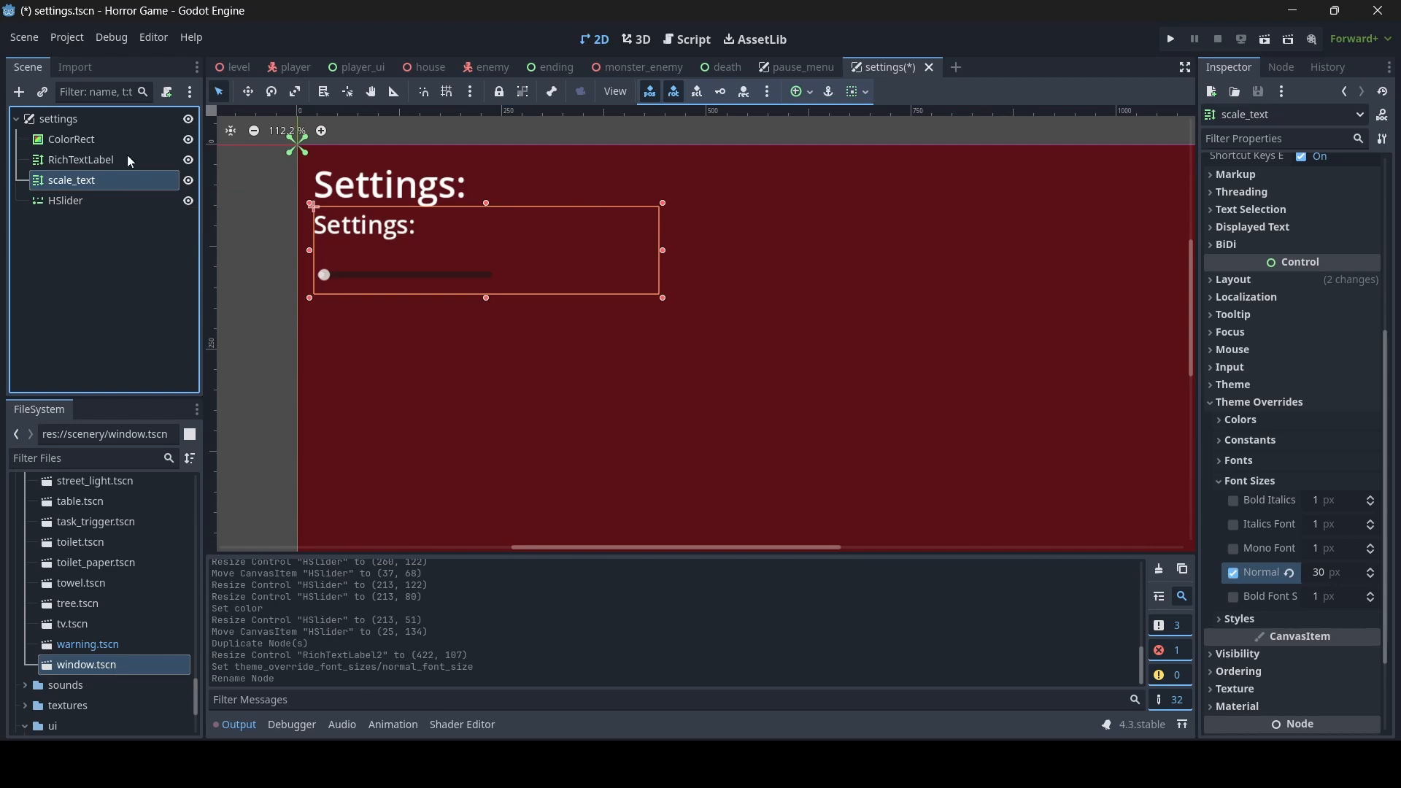
left_click_drag(488, 211, 488, 230)
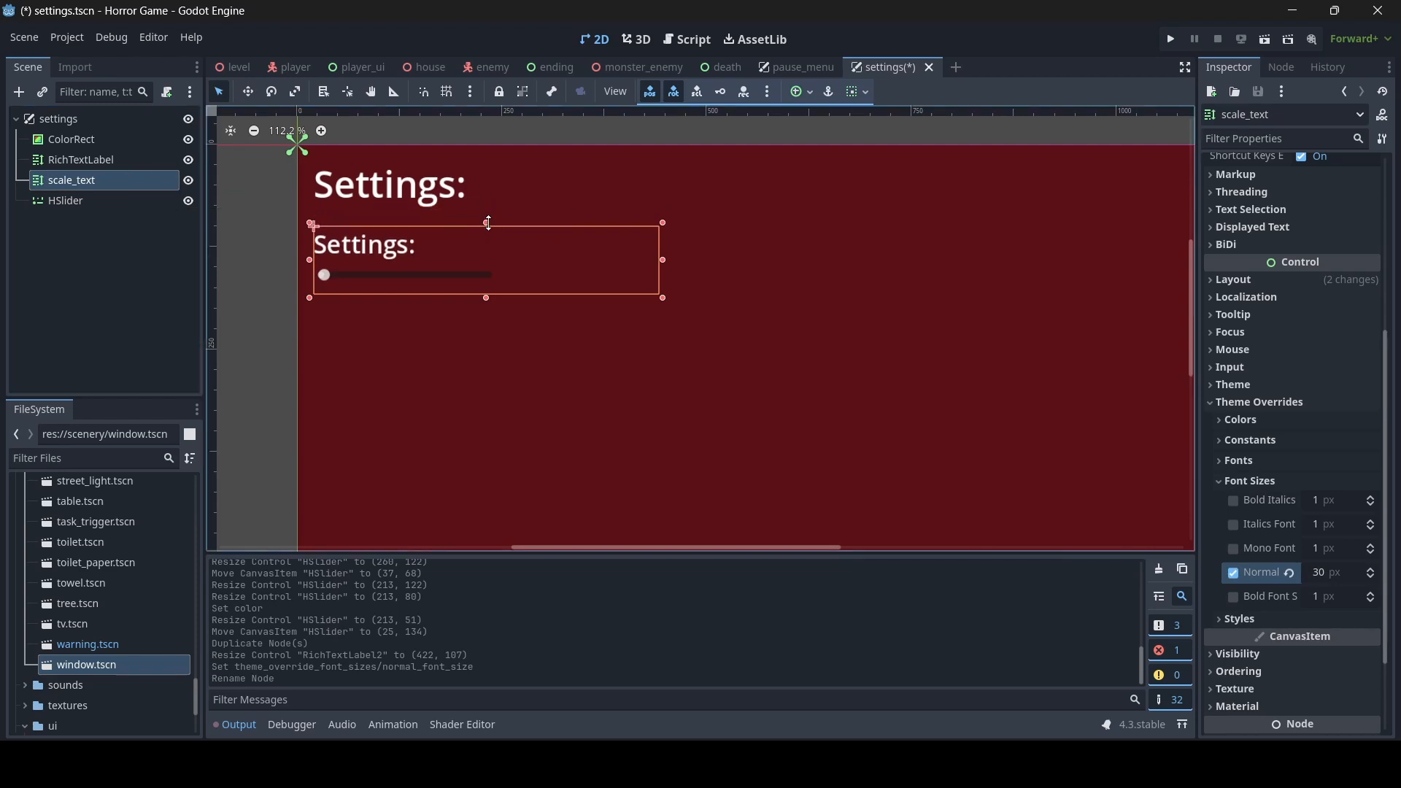
- Change the scale_text label's text to "3D Scaling:" and nudge the slider below it to about (18, 134)
scroll(1324, 366, "up", 5)
left_click_drag(1300, 227, 1062, 215)
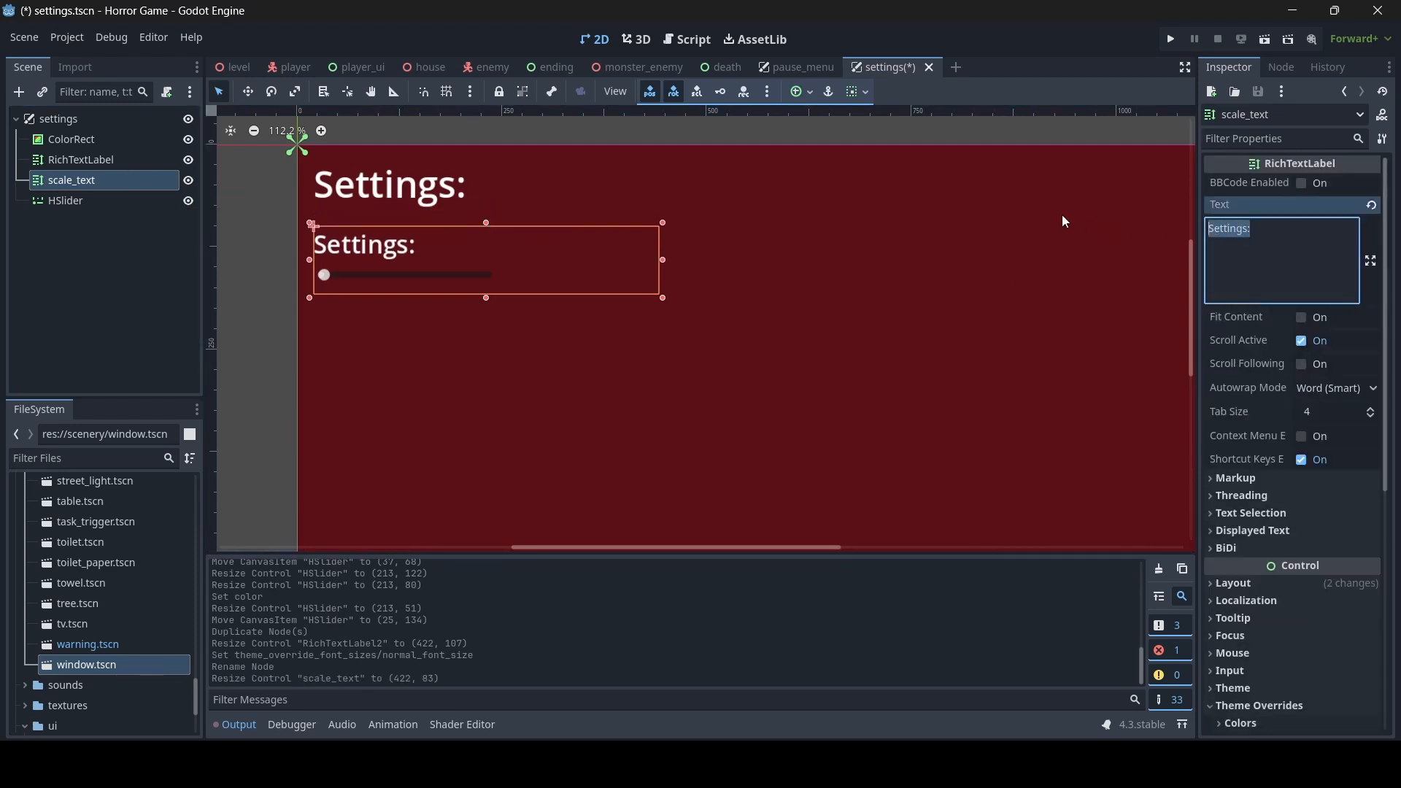
type("3d")
key("BackSpace")
type("D ")
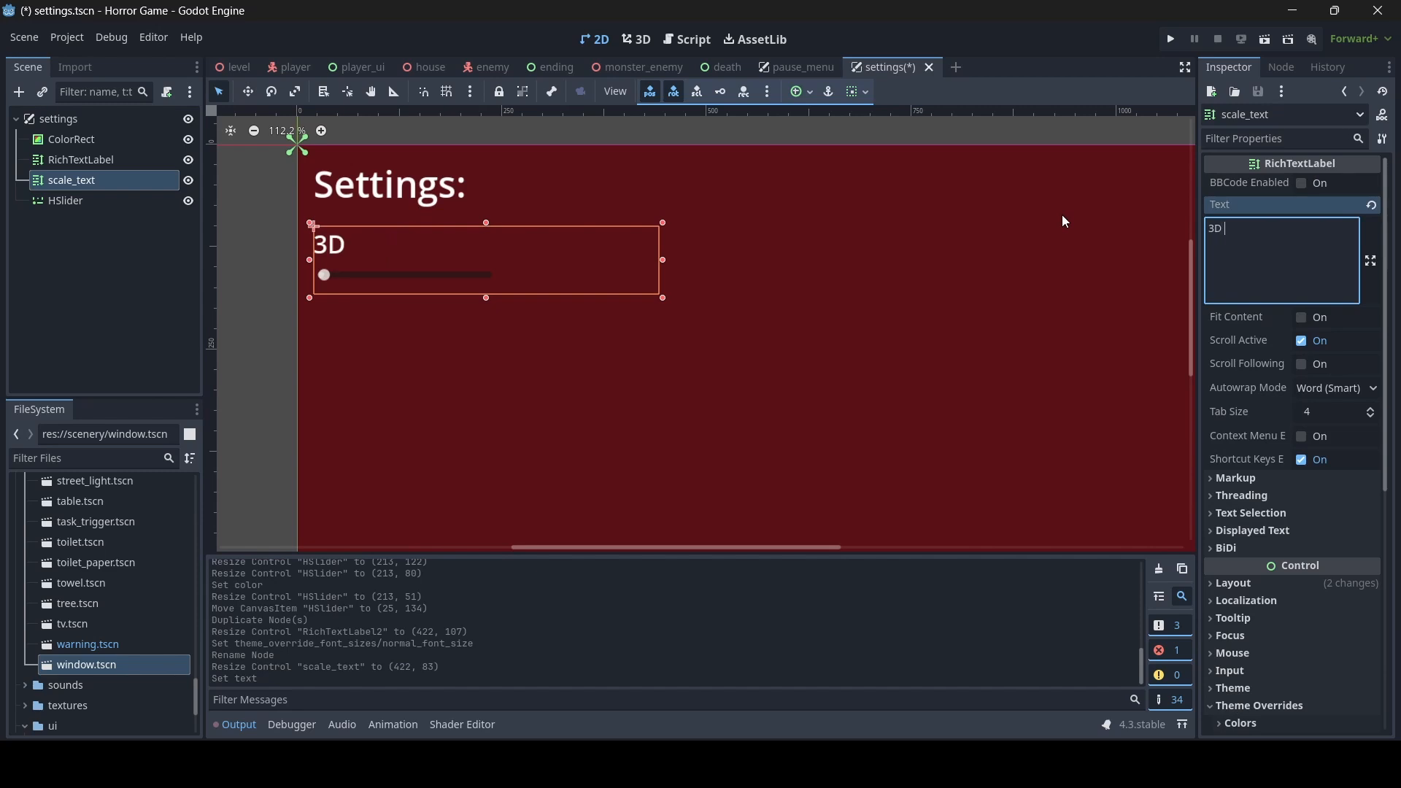
type("Scaling:")
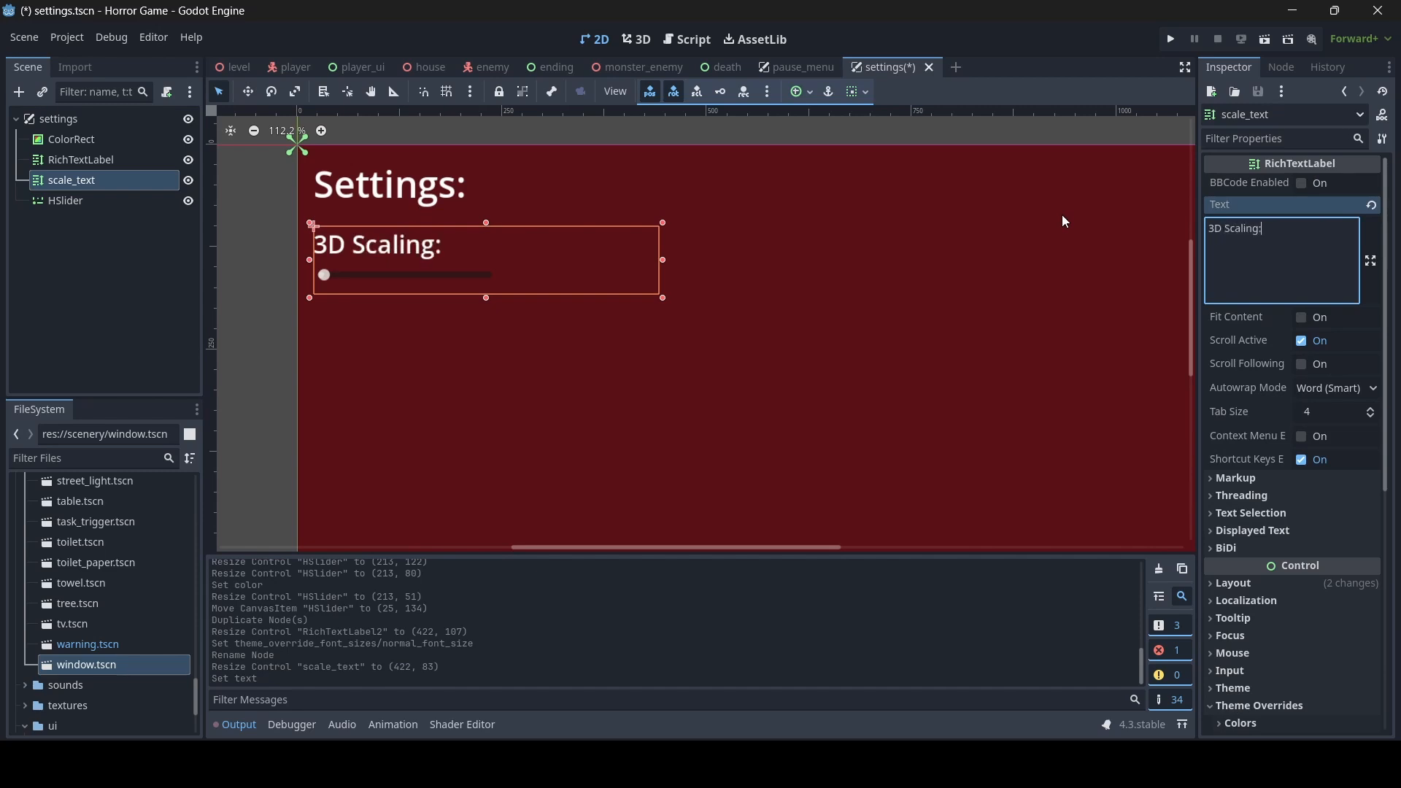
left_click(444, 300)
mouse_move(441, 274)
left_mouse_down()
mouse_move(423, 275)
mouse_move(436, 273)
left_mouse_up()
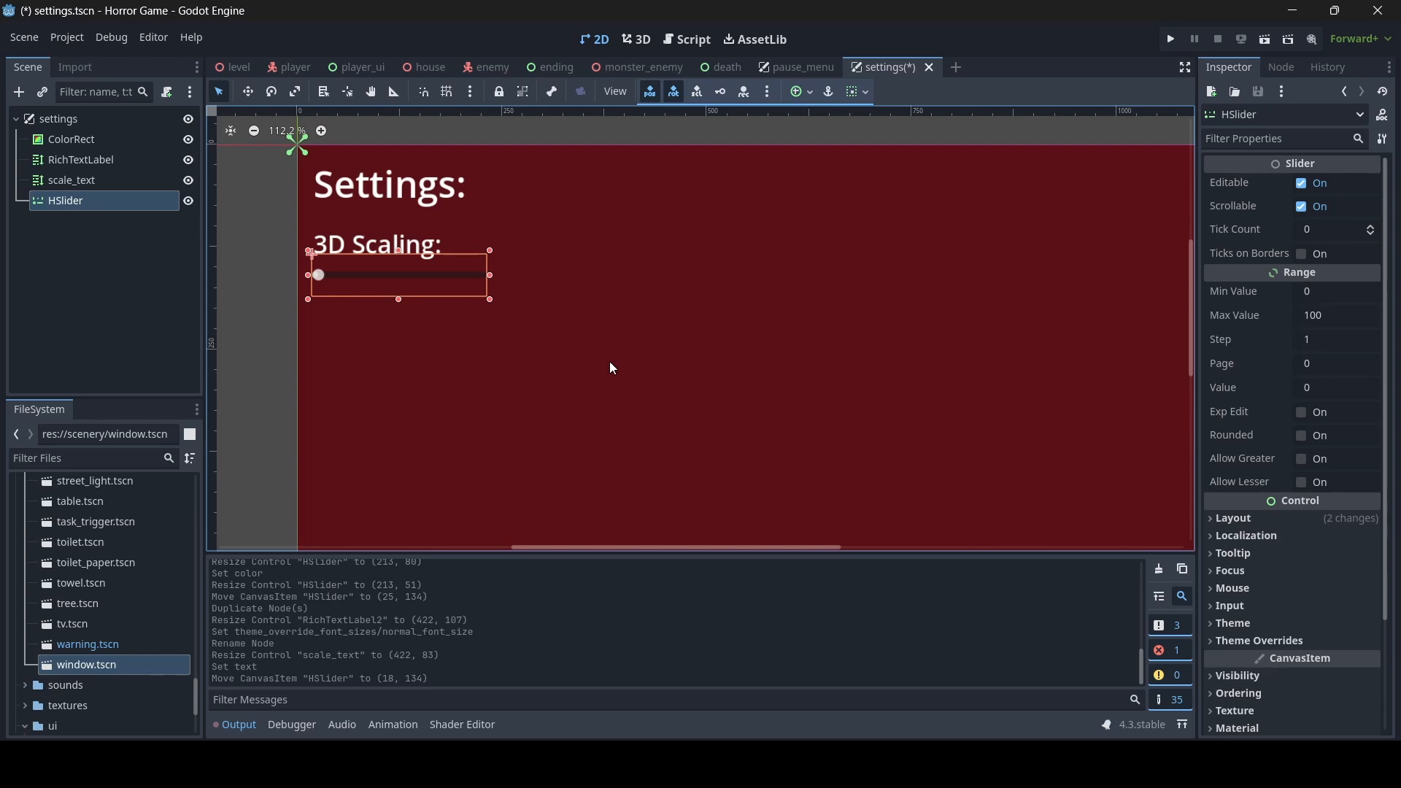
- Try a 3D rendering scale of 2 in the project settings, reset it to its default and close the settings
left_click(73, 40)
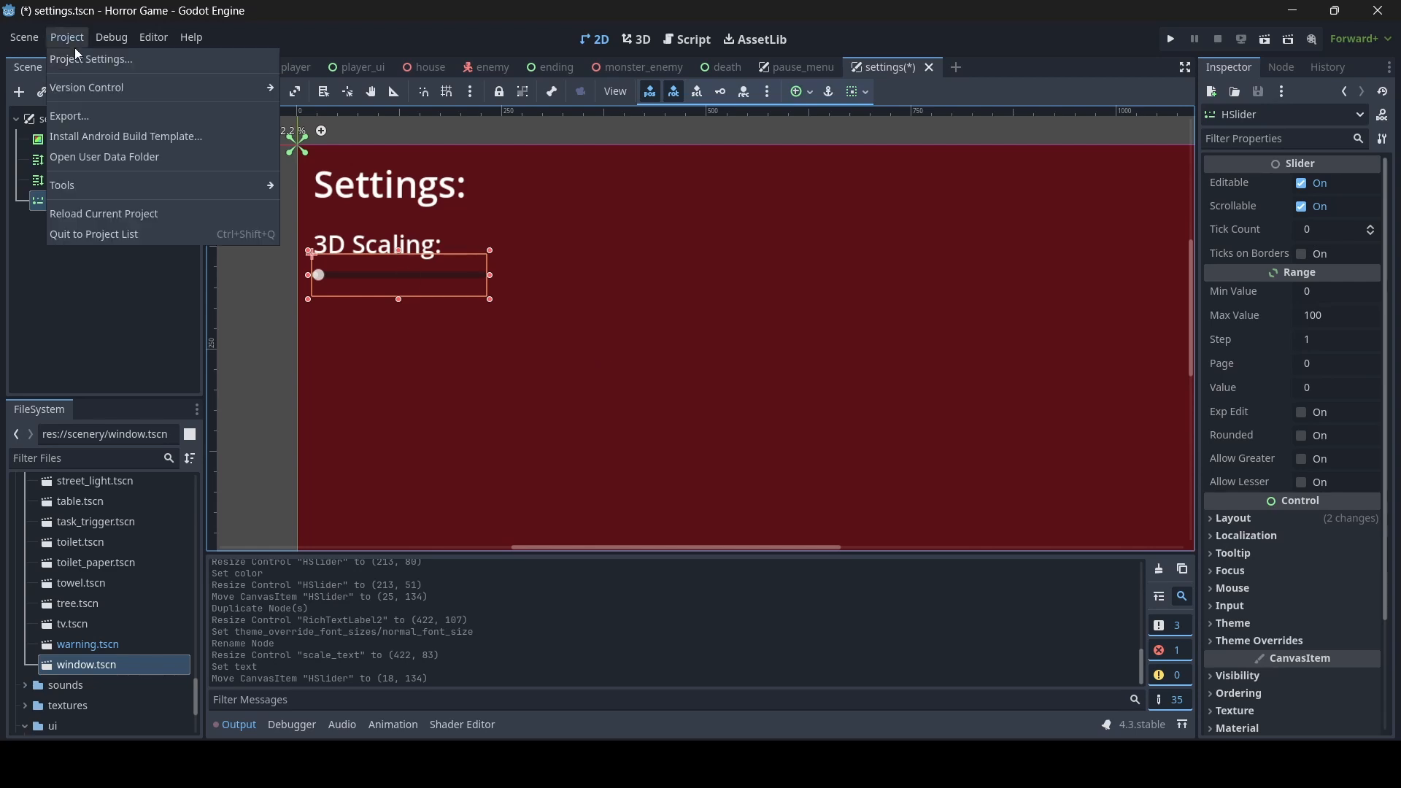
left_click(75, 58)
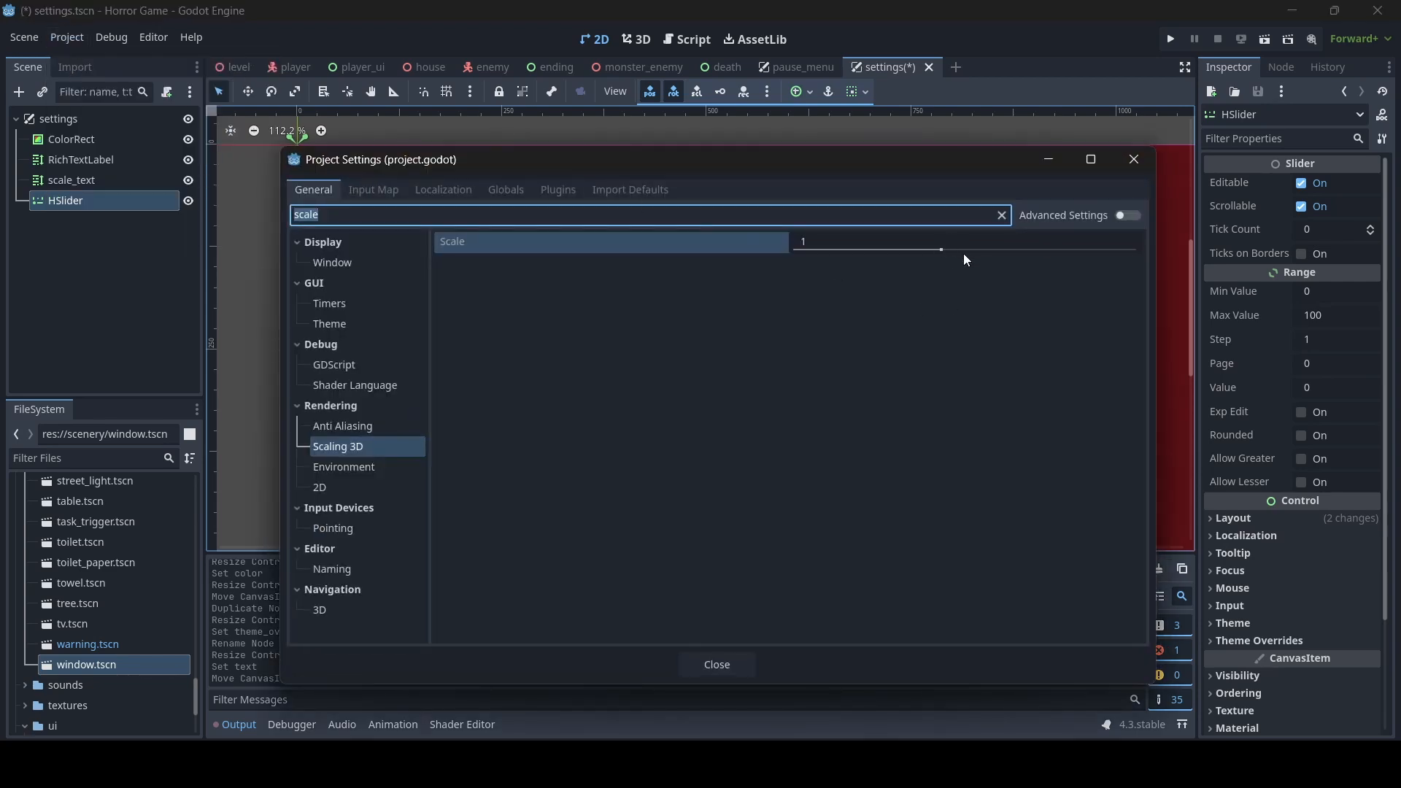
left_click_drag(940, 251, 1153, 246)
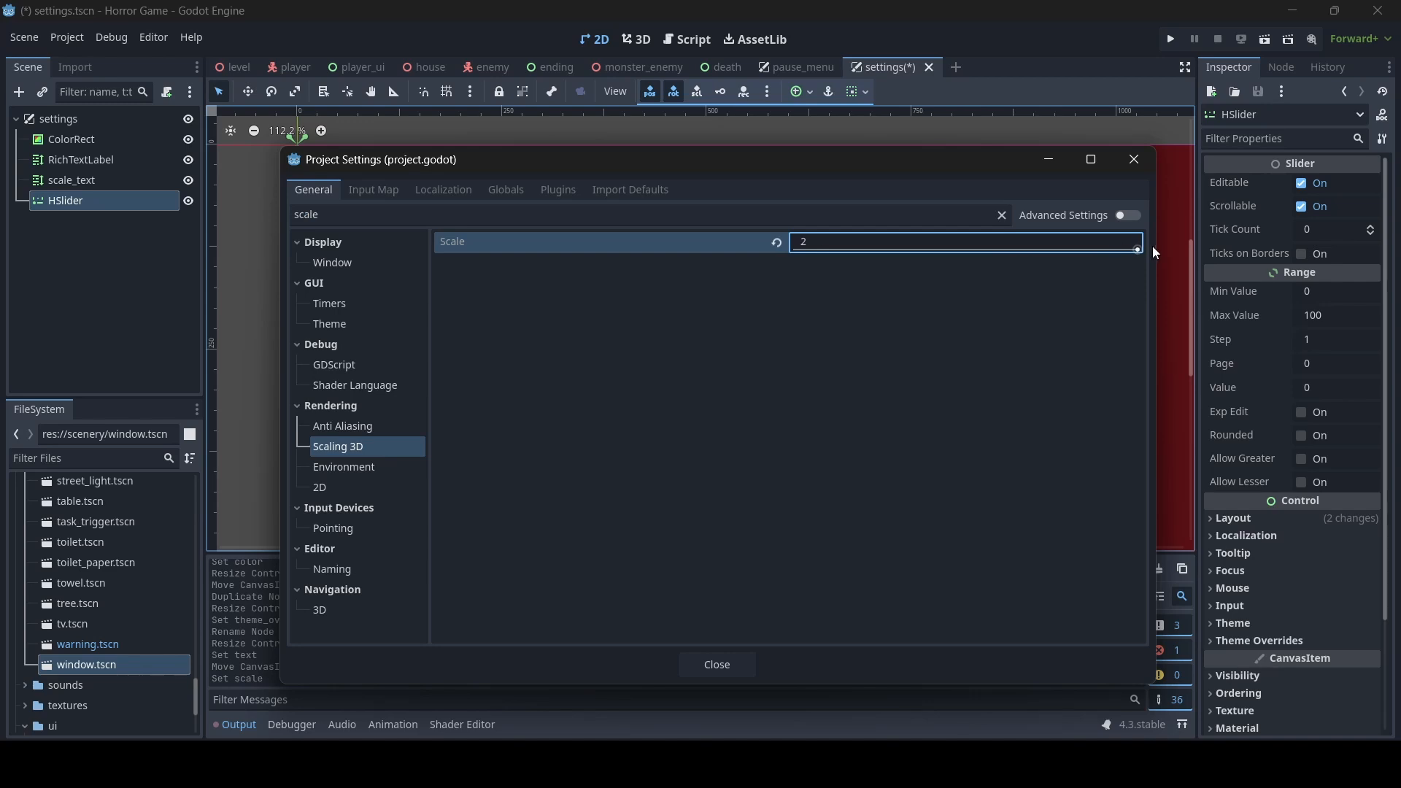
left_click(778, 241)
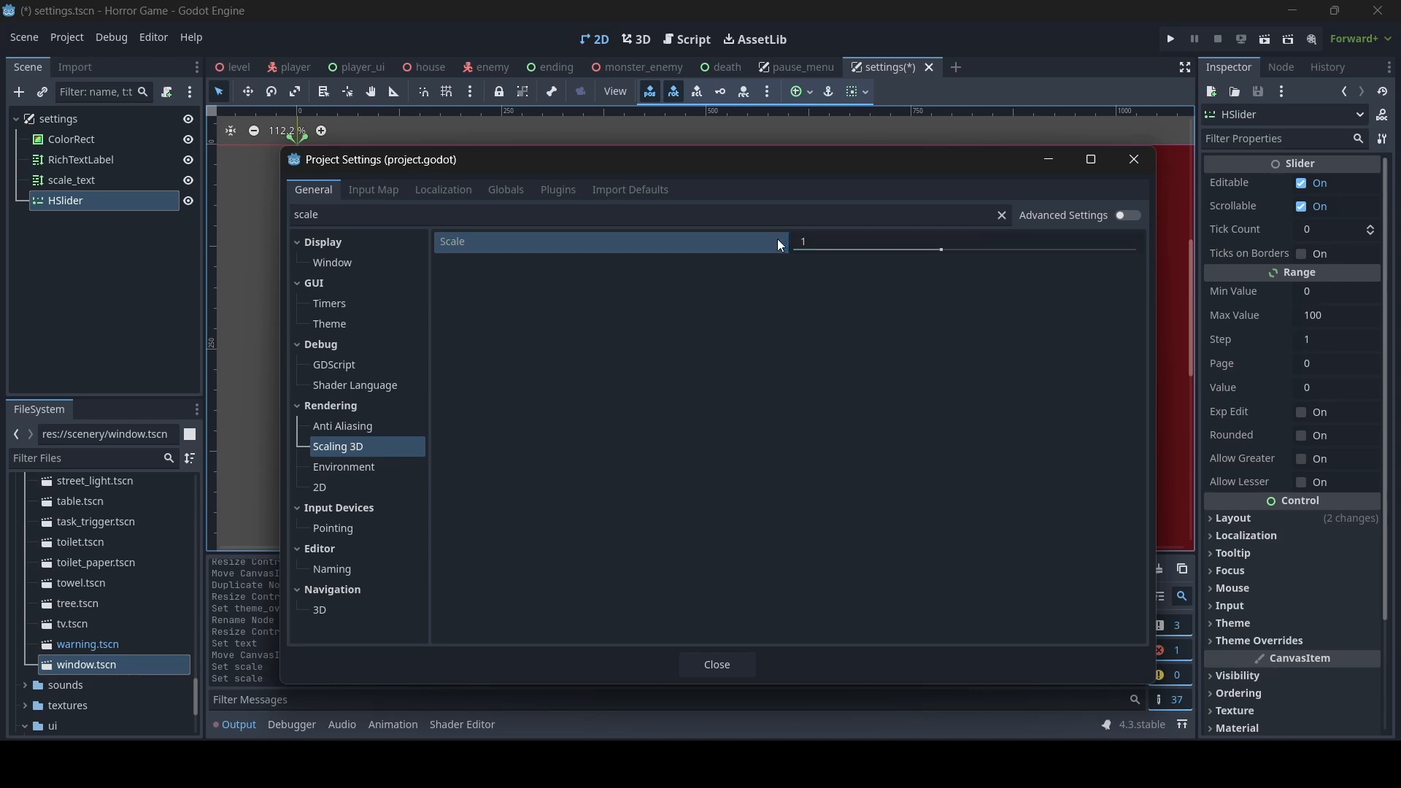
left_click(706, 666)
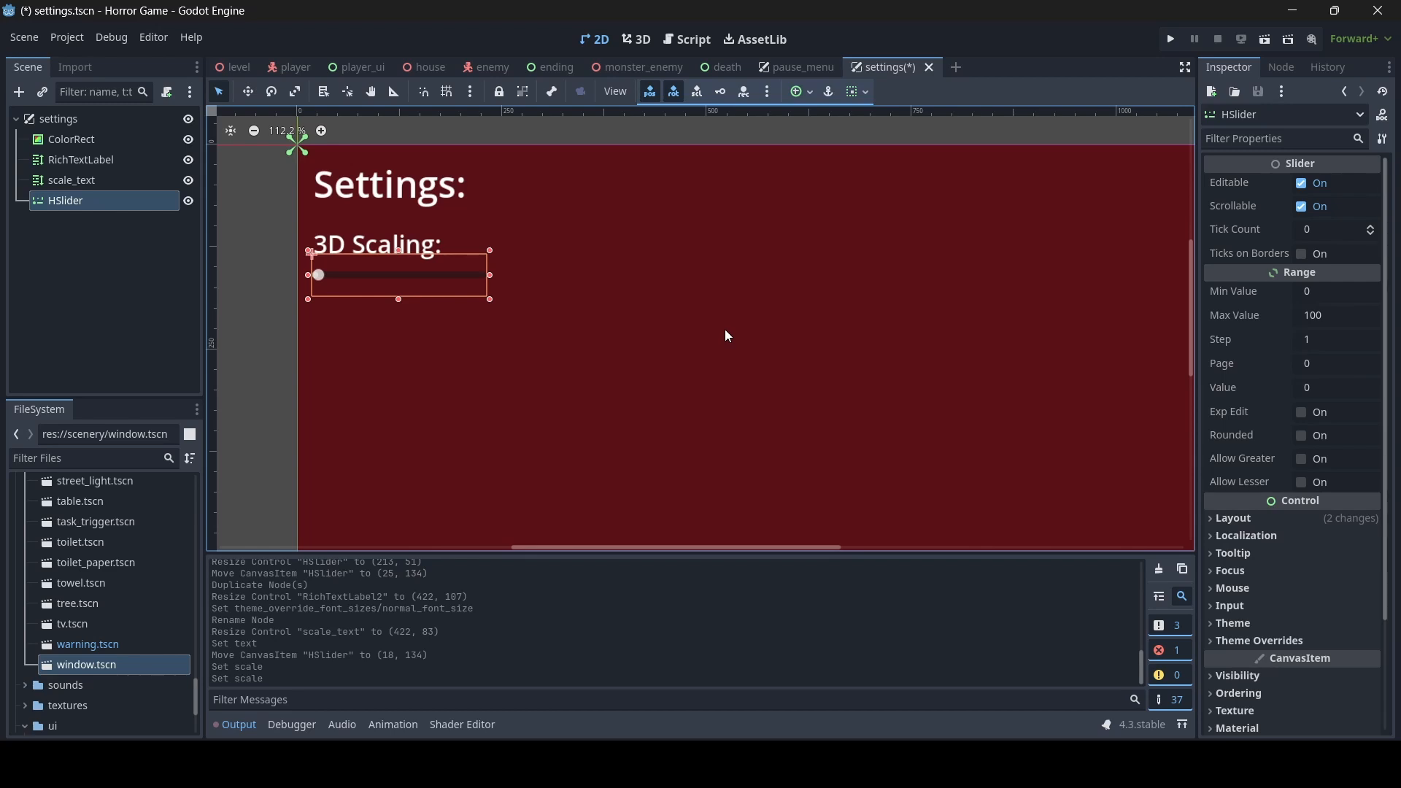
- Set the slider's range to a maximum of 1, a minimum of 0.25 and a step of 0.05, and save the scene
left_click(1340, 318)
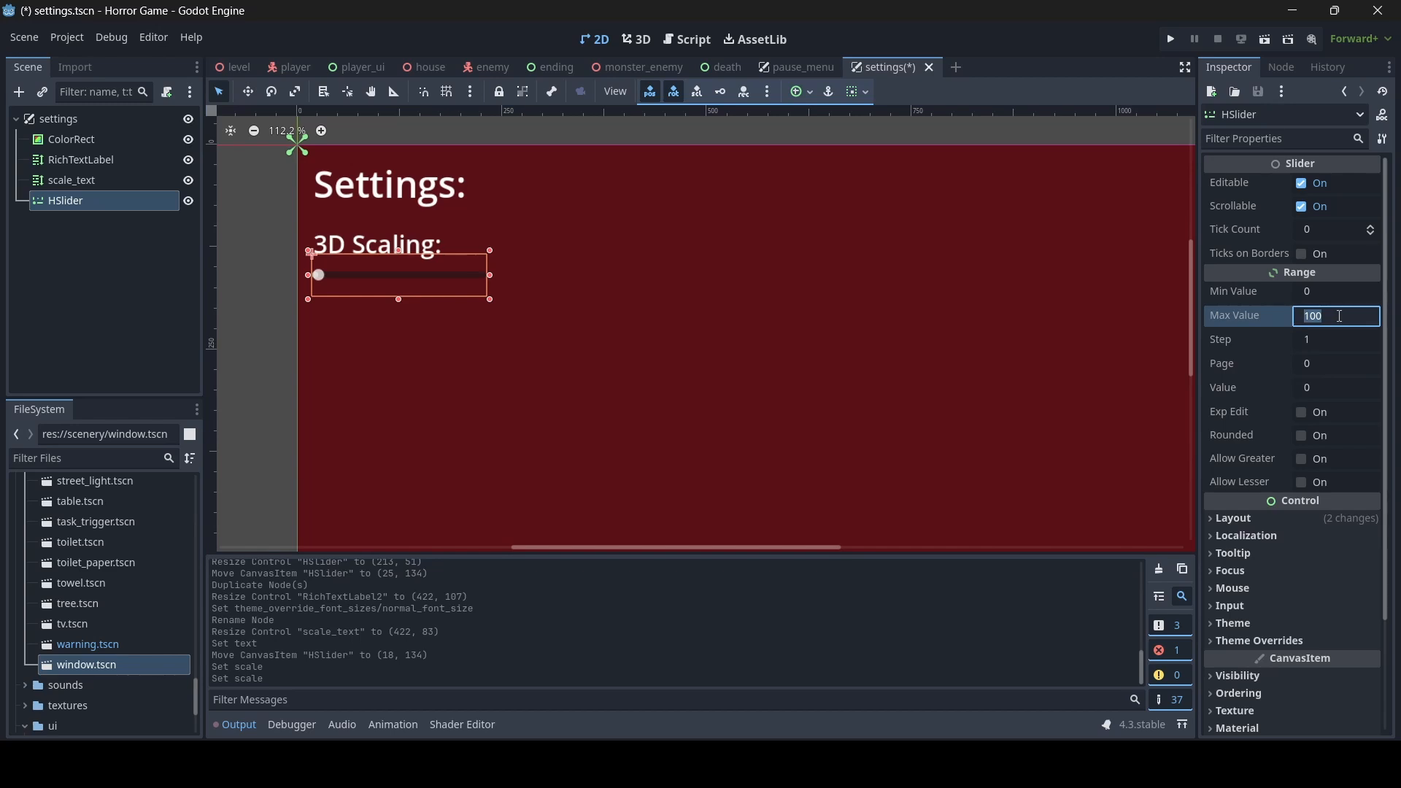
type("1")
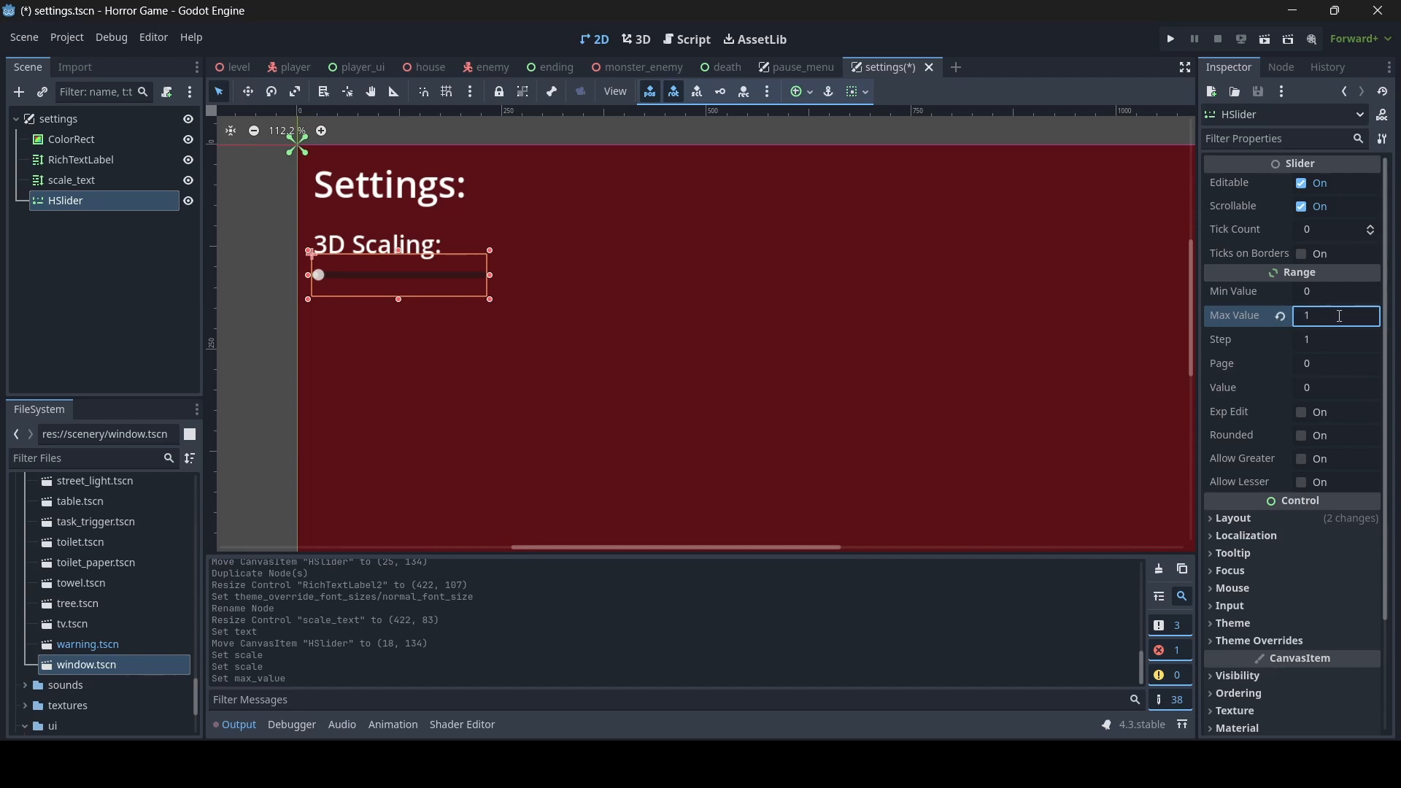
left_click(1332, 296)
type("0.25")
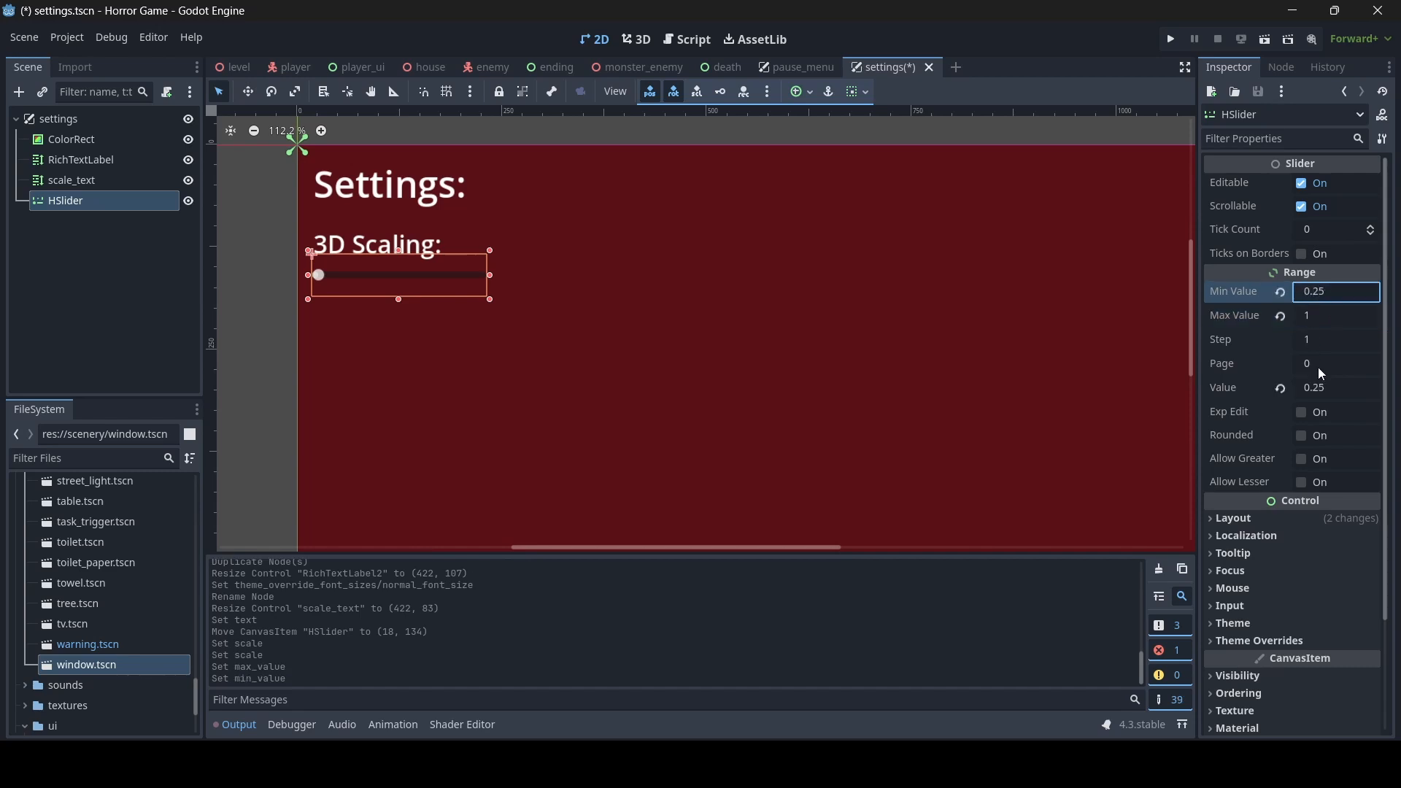
left_click(1326, 341)
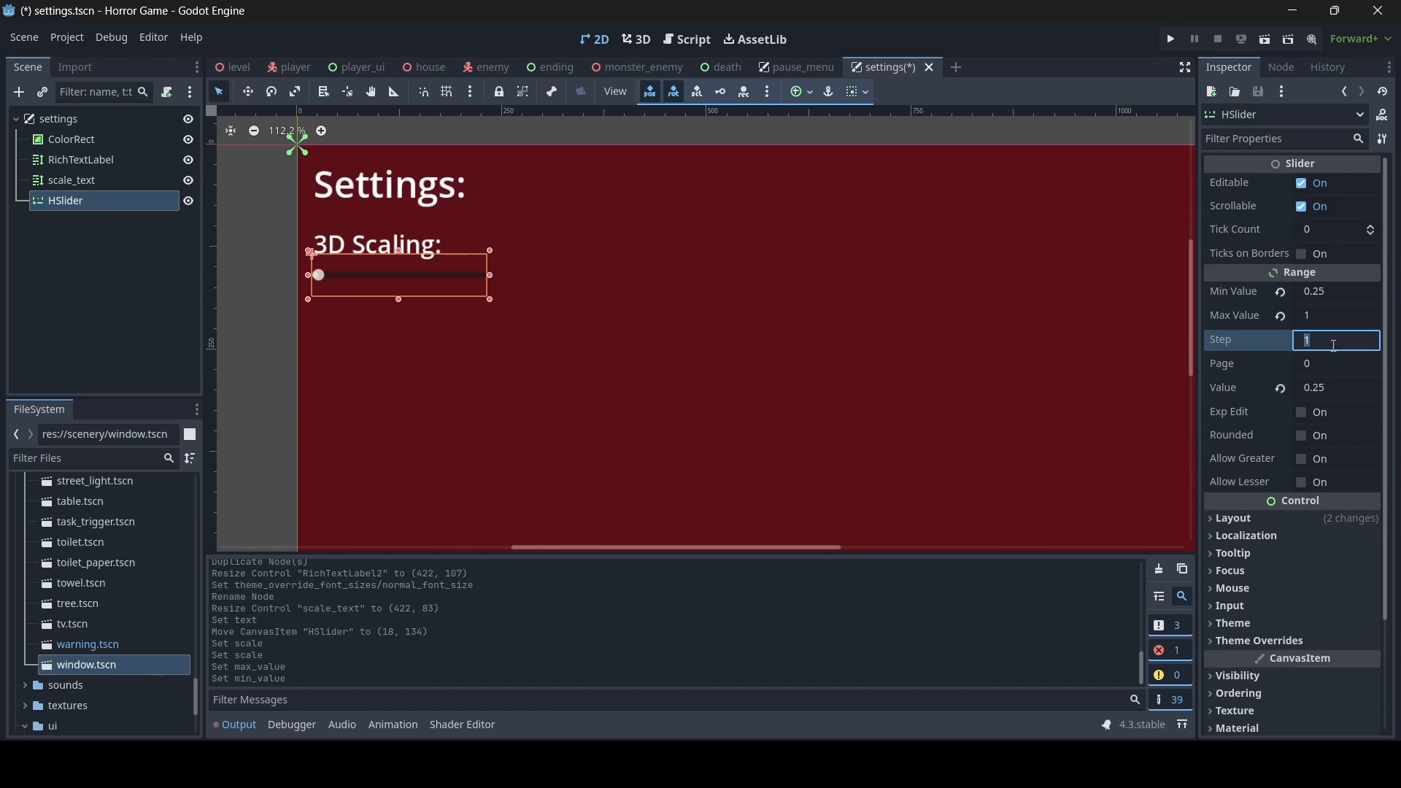
type("0.05")
key("Return")
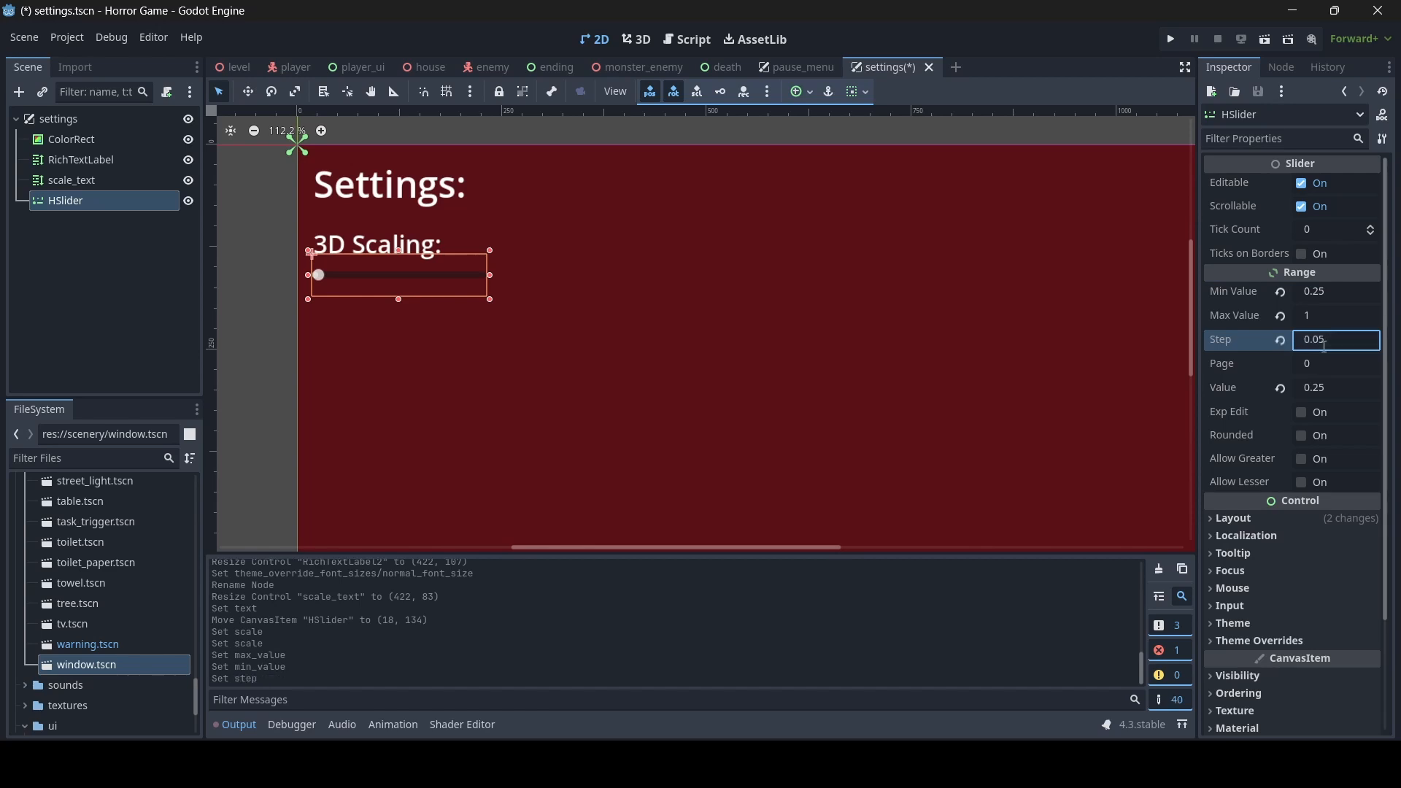
key("ctrl+s")
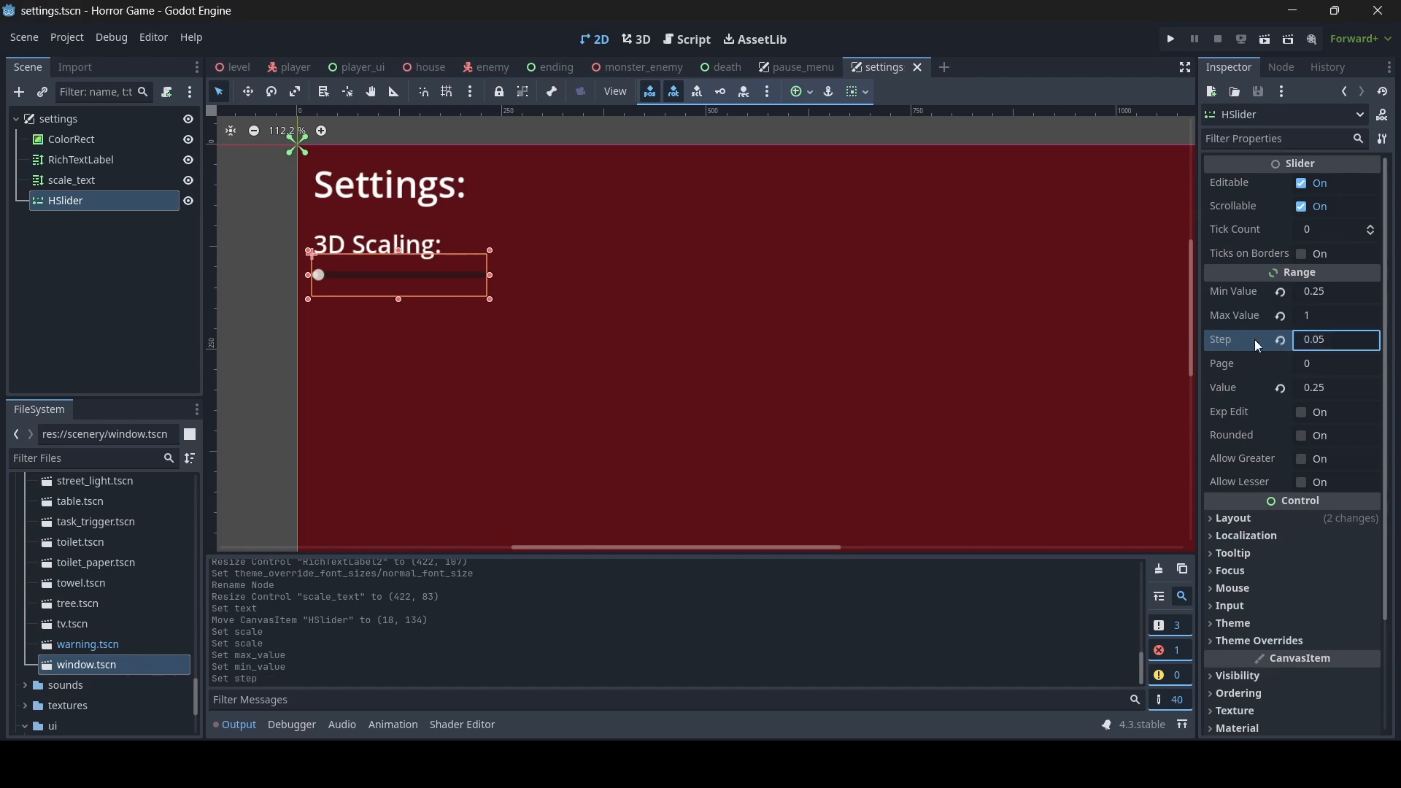
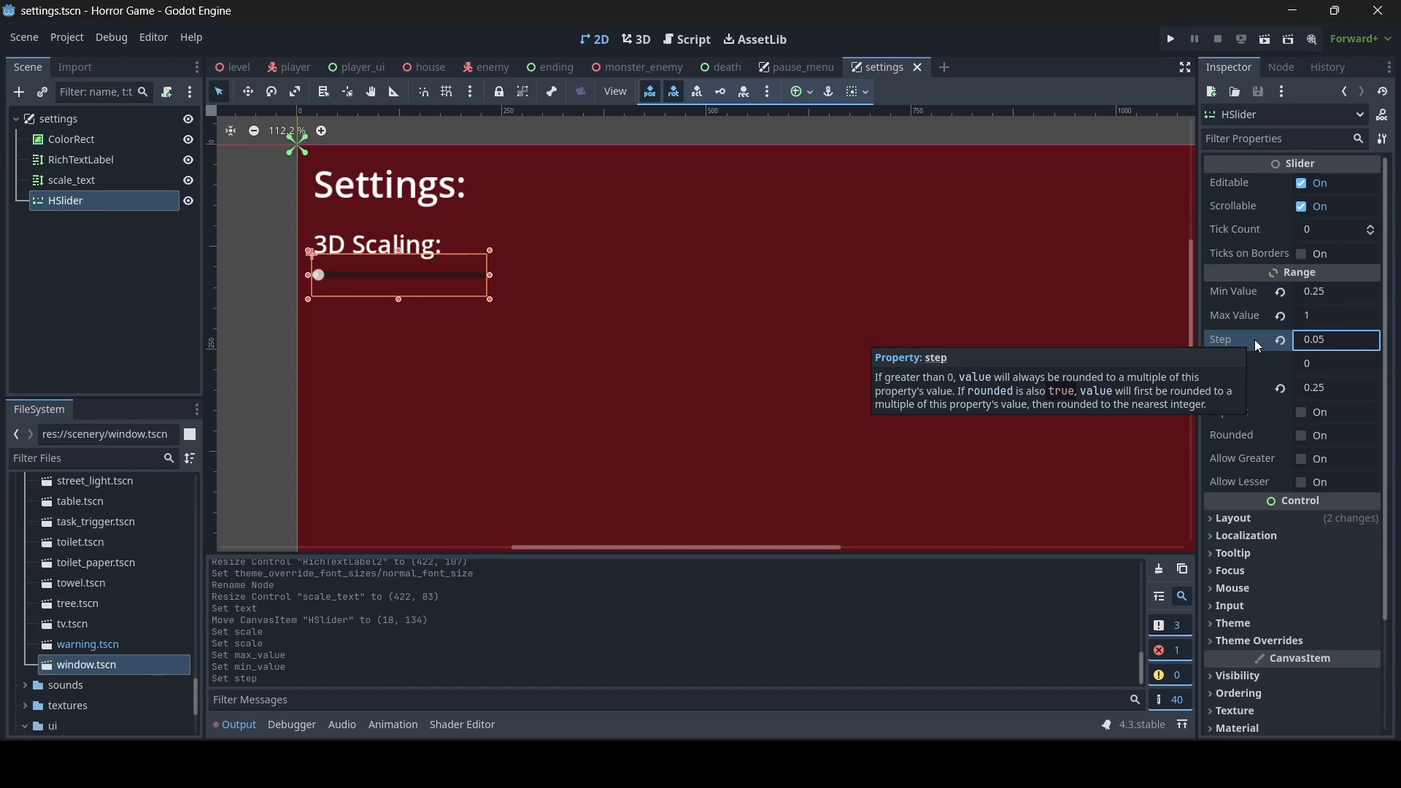
- Narrow the slider to a size of about 207 x 51, set its value to 1 and save the scene
mouse_move(490, 275)
left_mouse_down()
mouse_move(459, 275)
mouse_move(485, 275)
left_mouse_up()
left_click(236, 316)
key("ctrl+s")
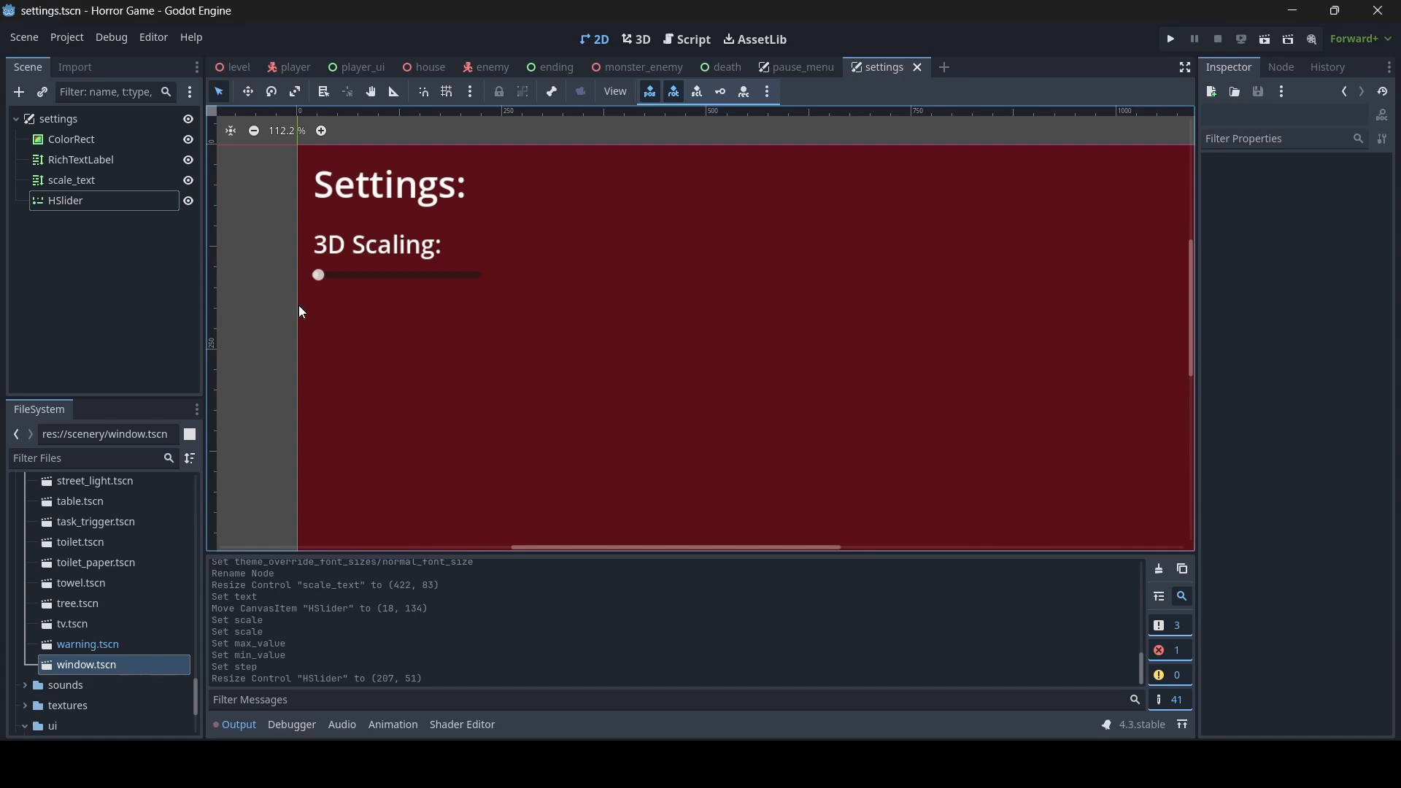
left_click(322, 274)
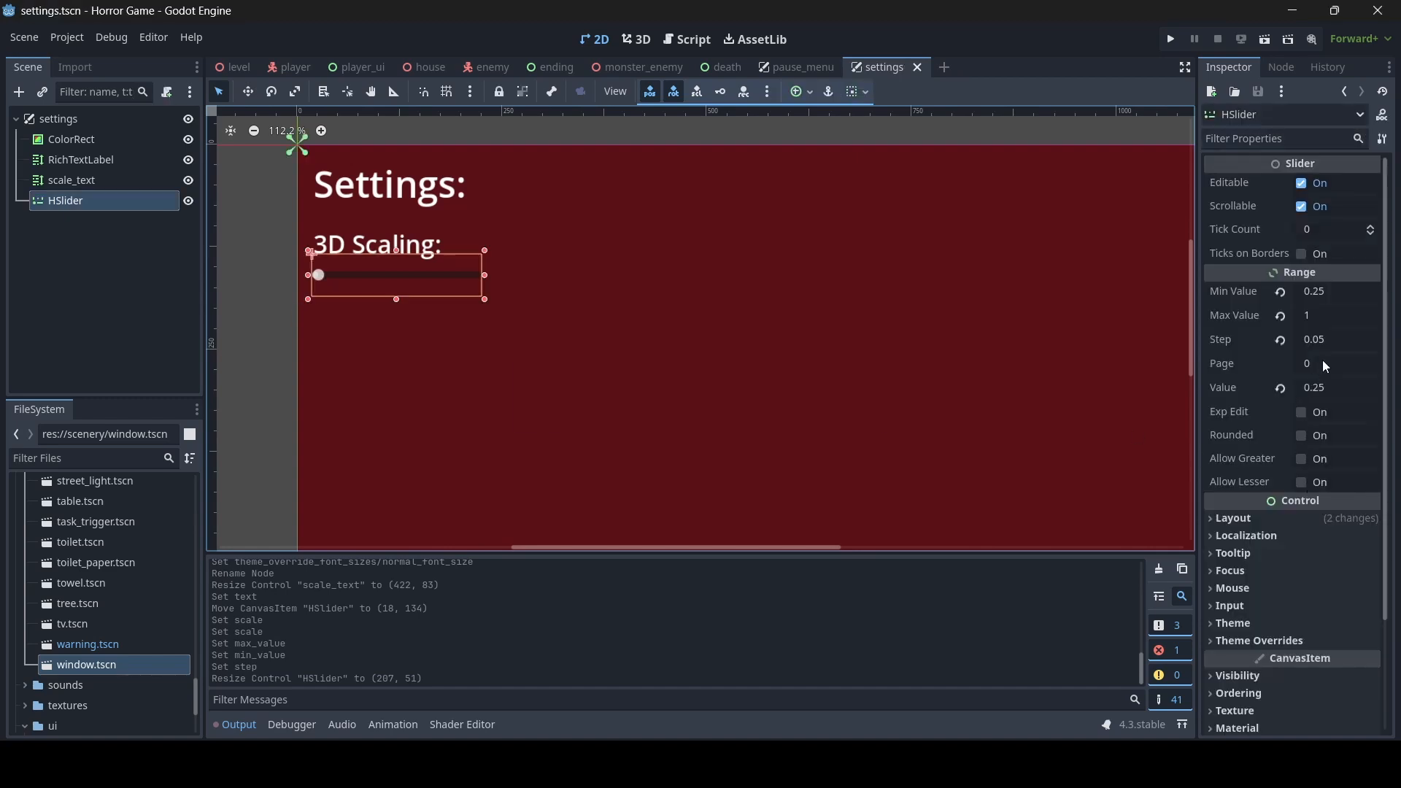
left_click(1327, 392)
type("1")
key("Return")
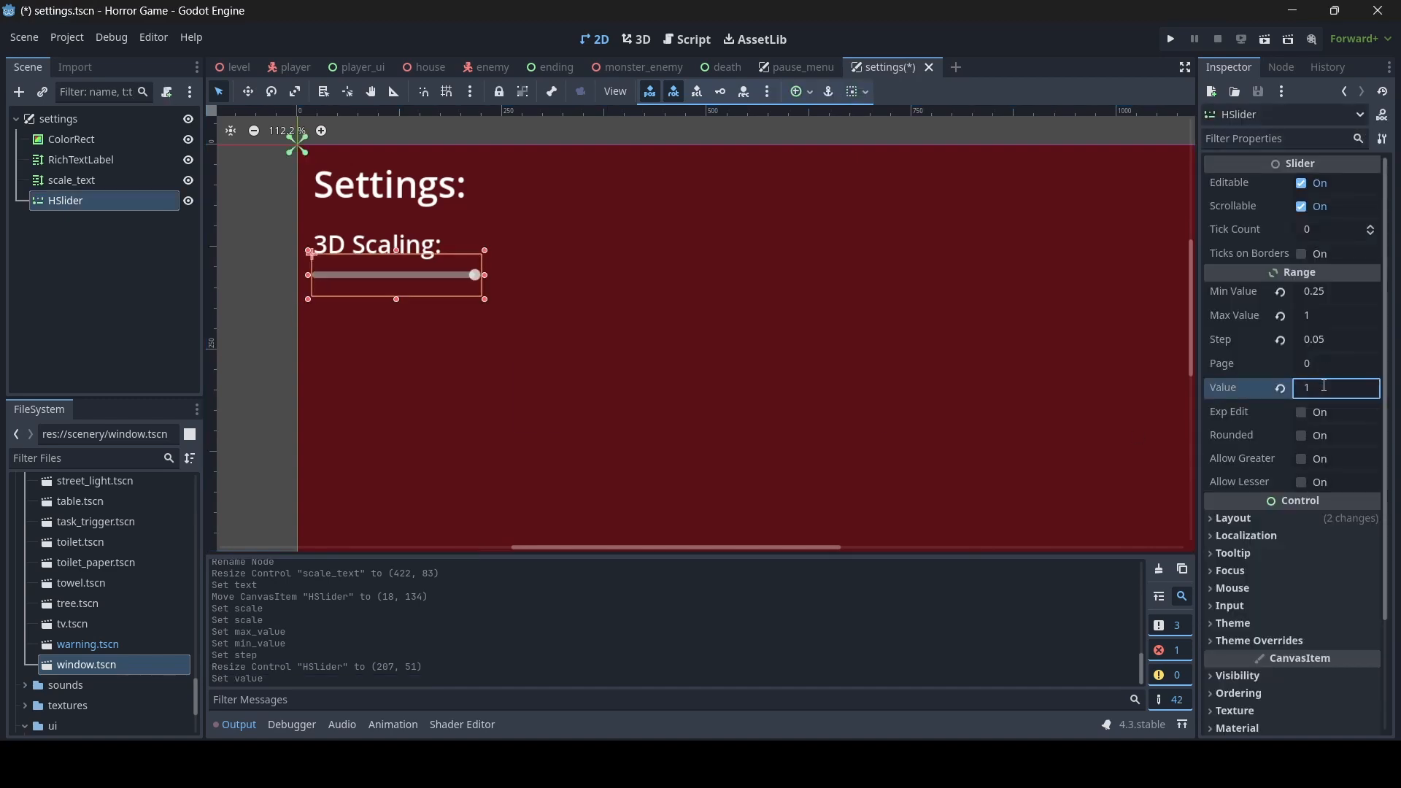
left_click(280, 371)
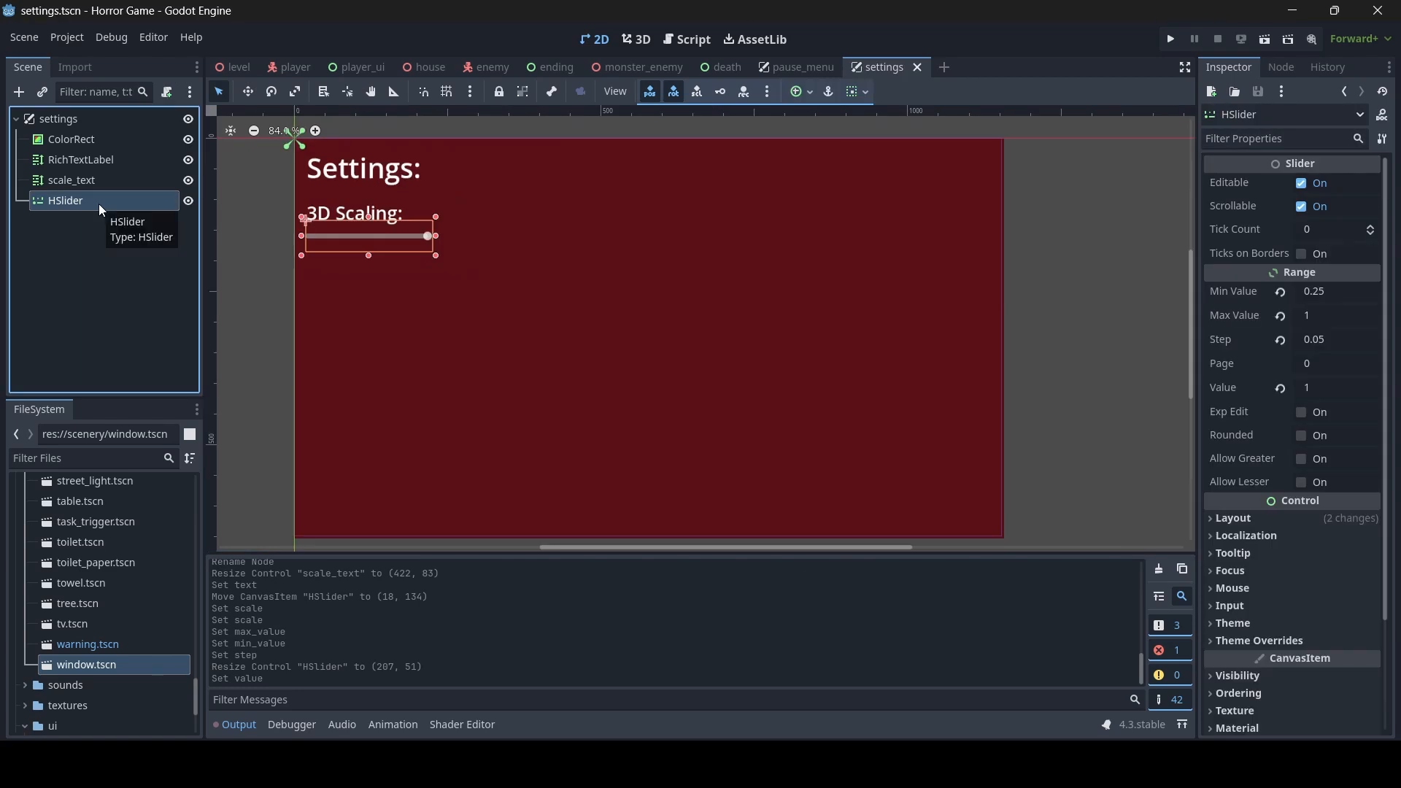
- Rename the slider node scaling_slider and save the scene
left_click(100, 205)
type("scalin")
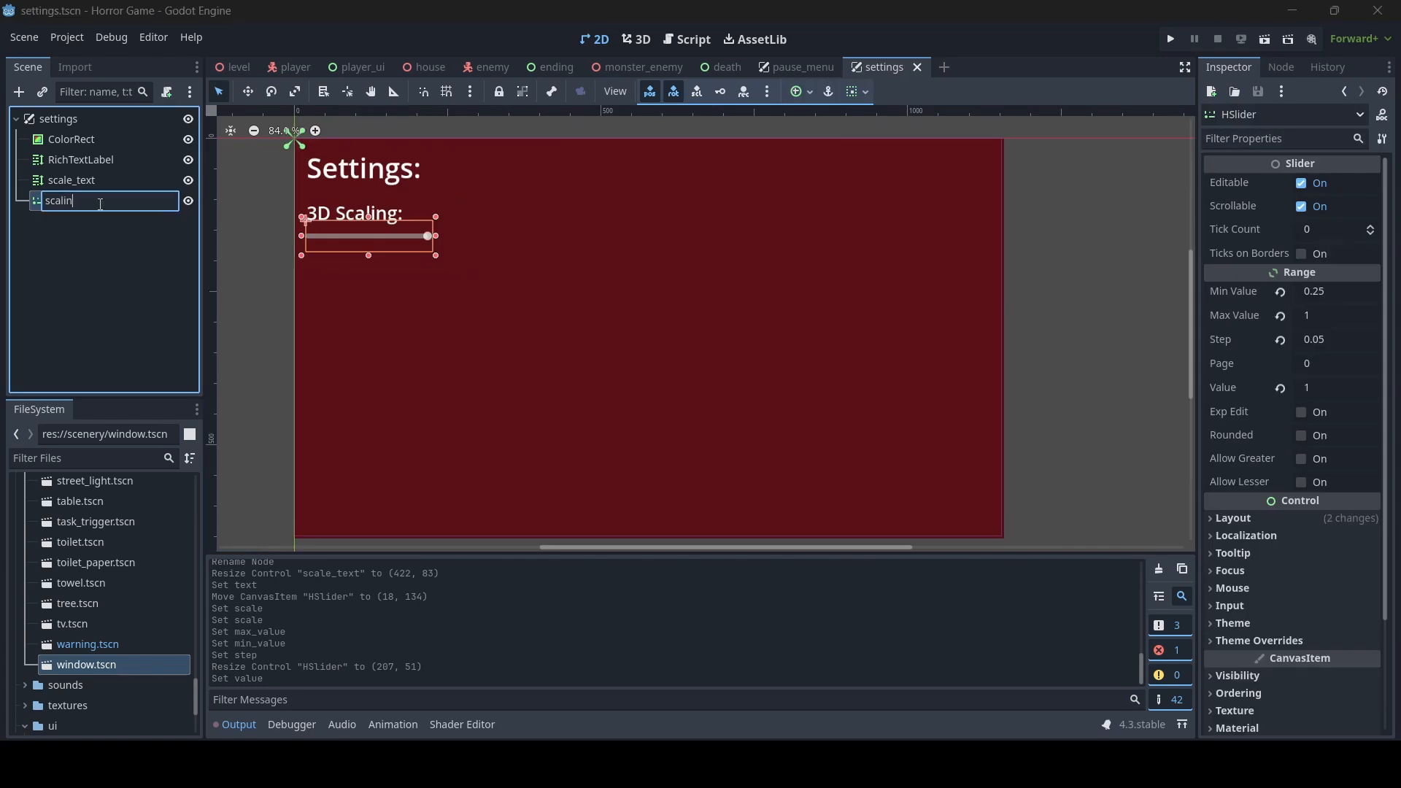
type("g_slider")
key("Return")
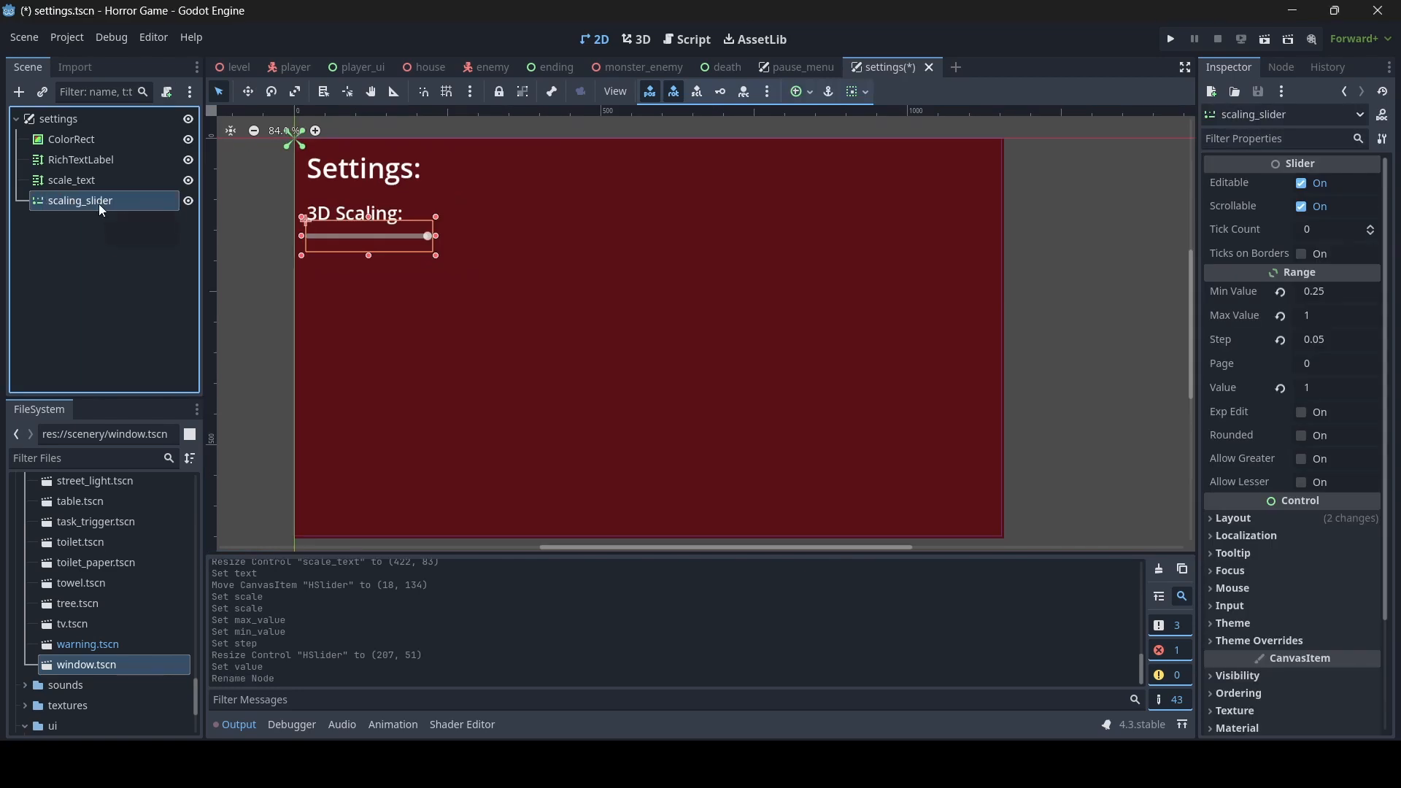
left_click(270, 274)
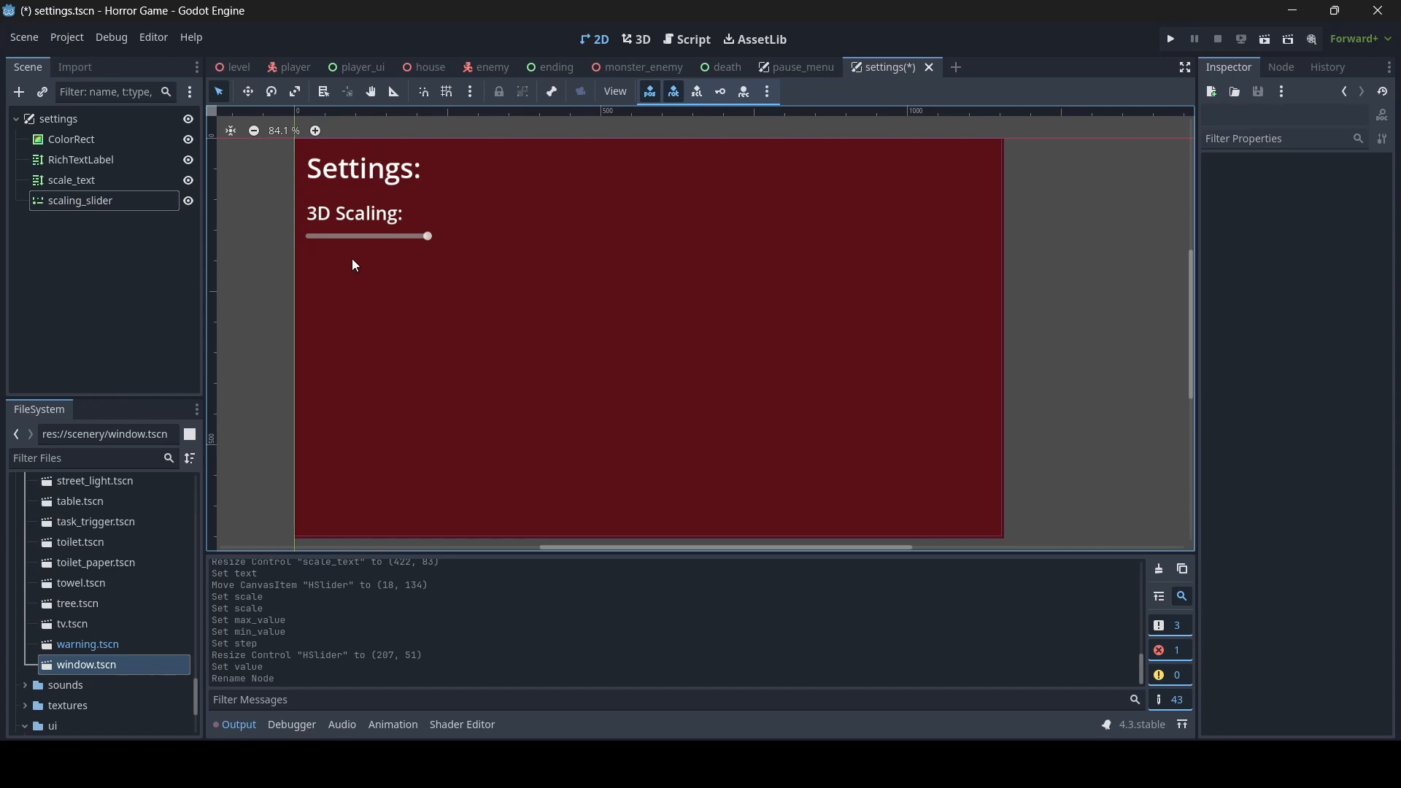
key("ctrl+s")
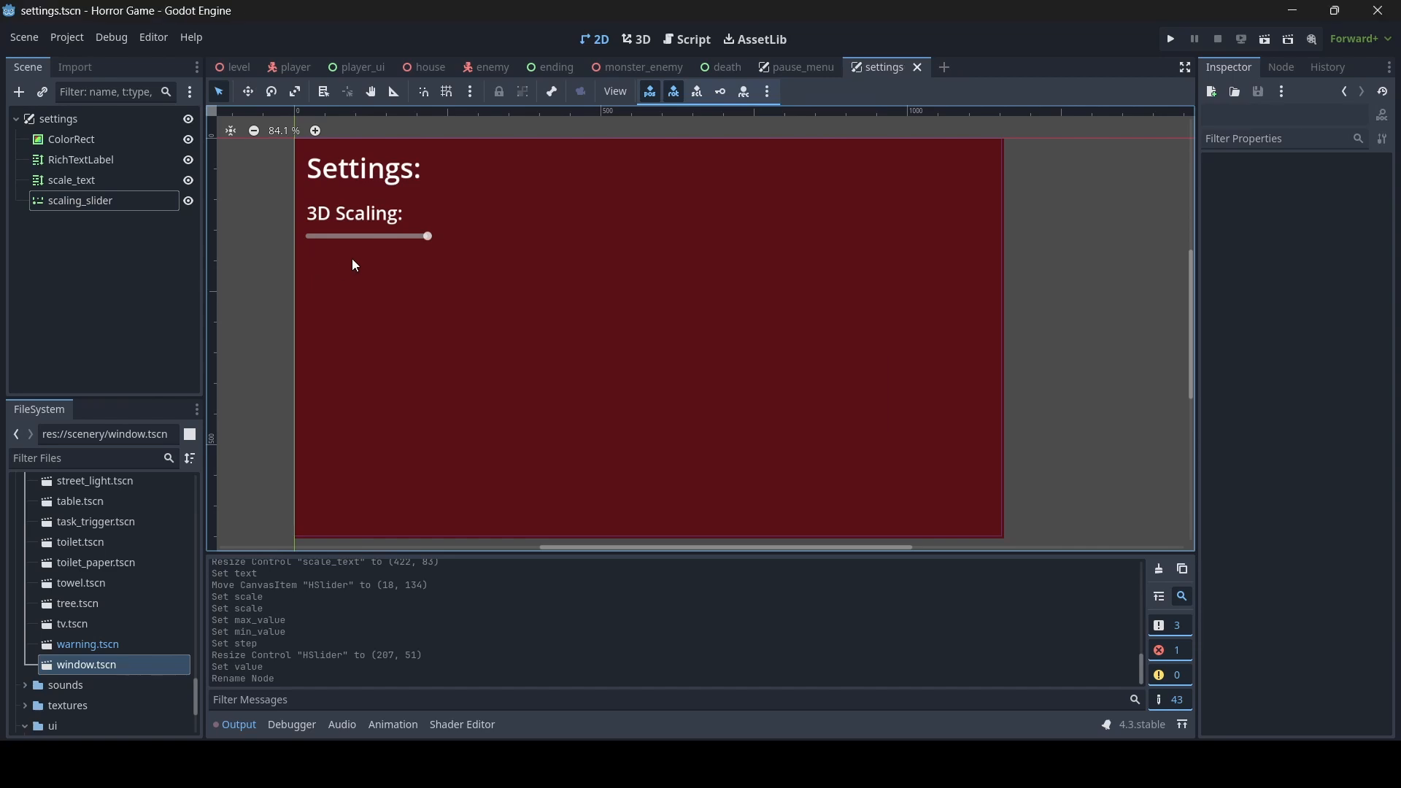
- Move the scale_text label and scaling_slider down together, leaving a gap beneath the heading, and save the scene
left_click(374, 211)
scroll(432, 266, "up", 3)
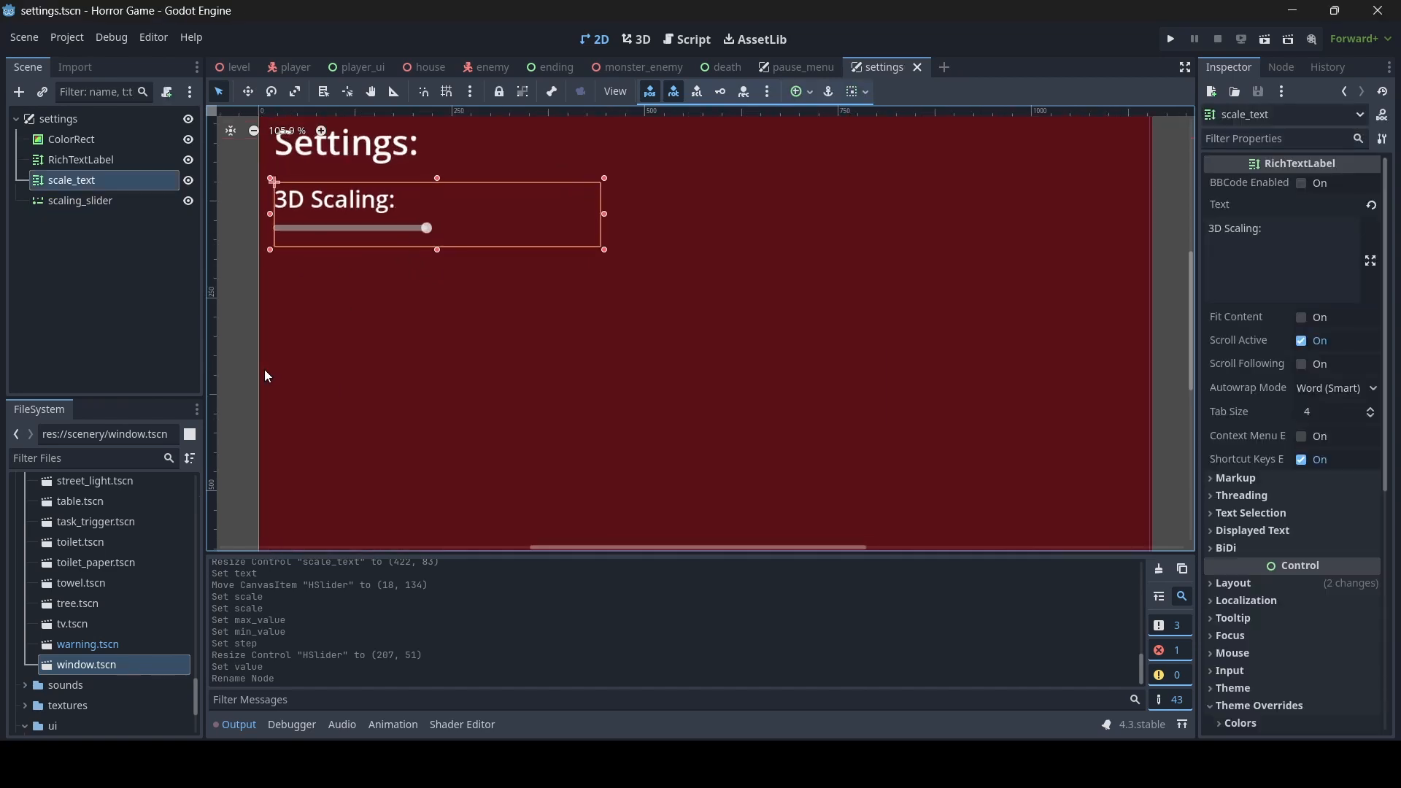
left_click(106, 200, "shift")
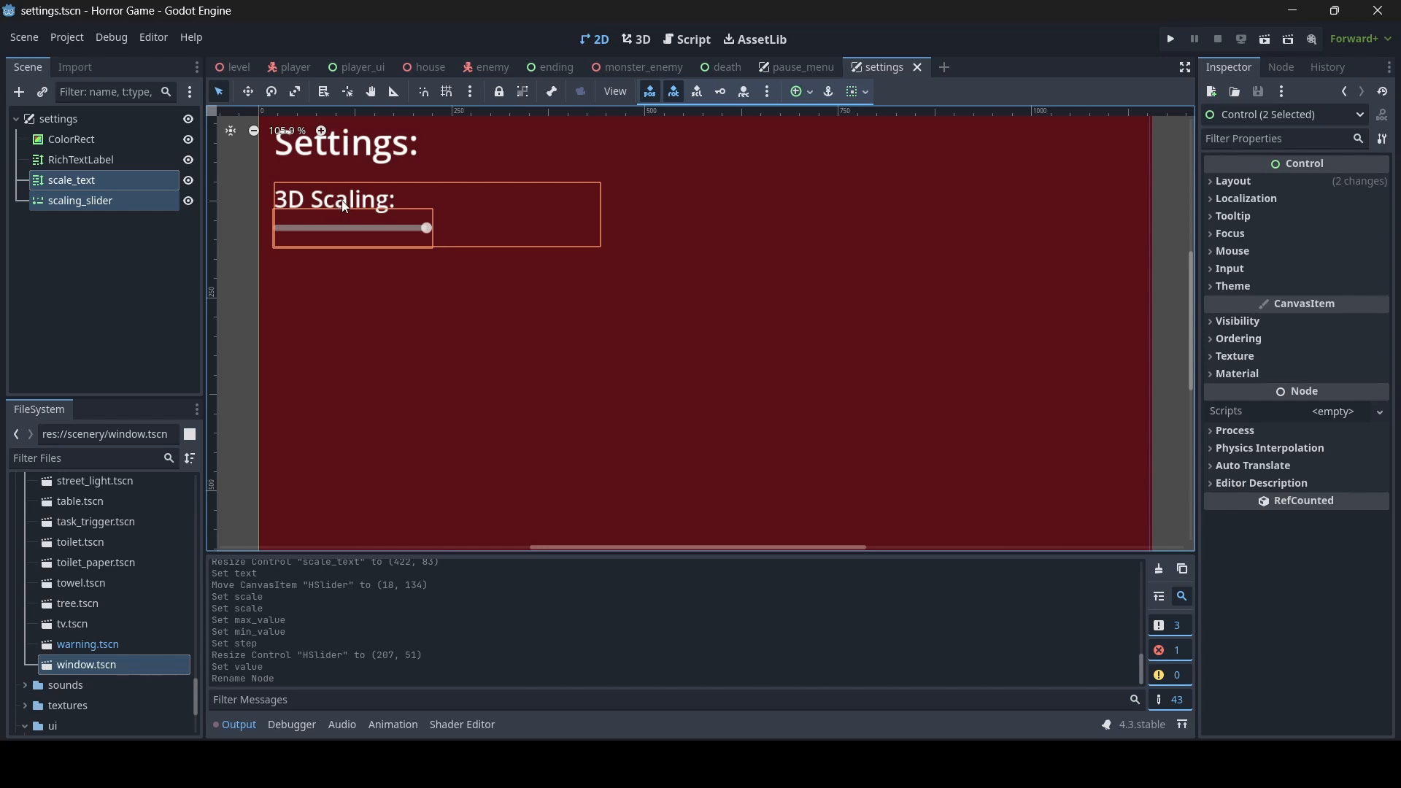
left_click_drag(345, 207, 340, 226)
left_click(247, 264)
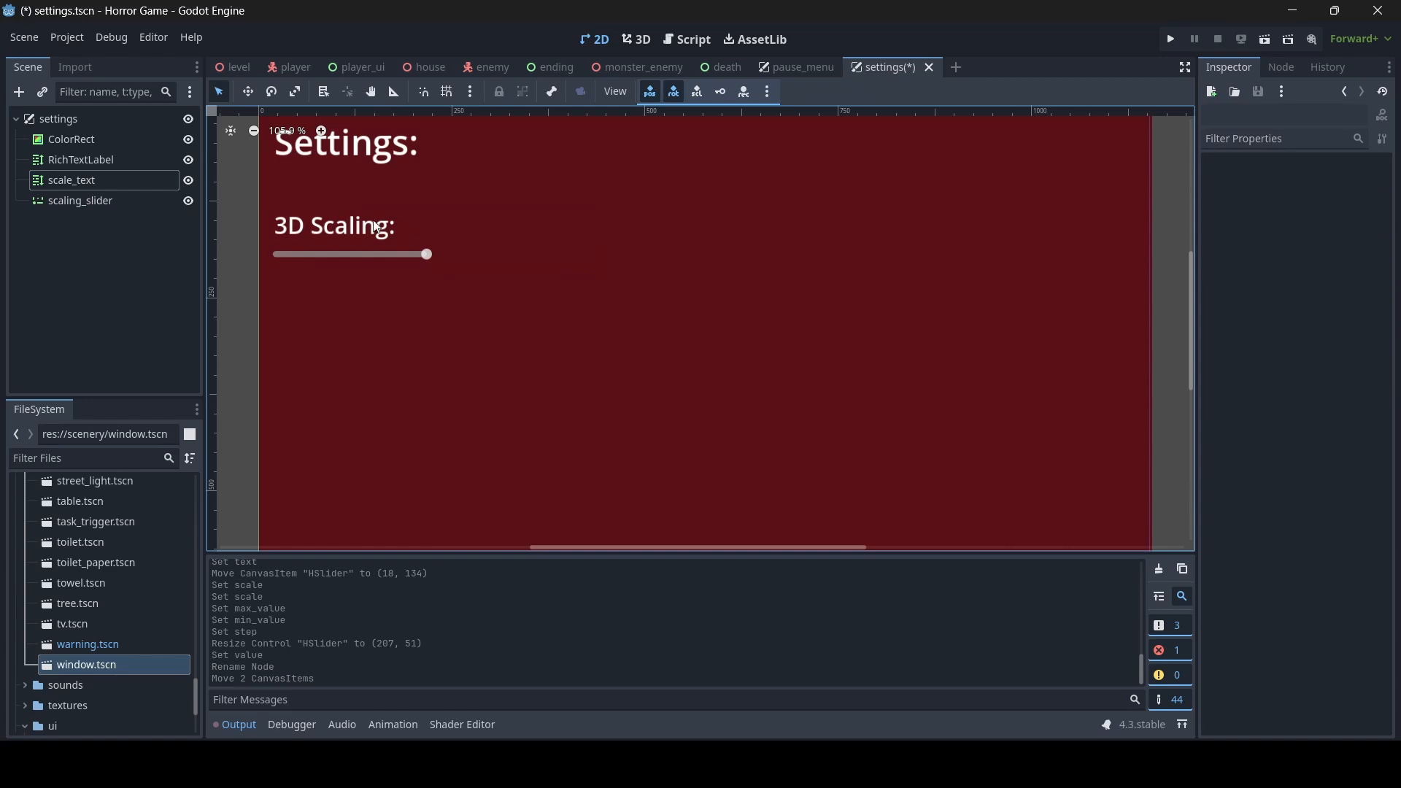
key("ctrl+s")
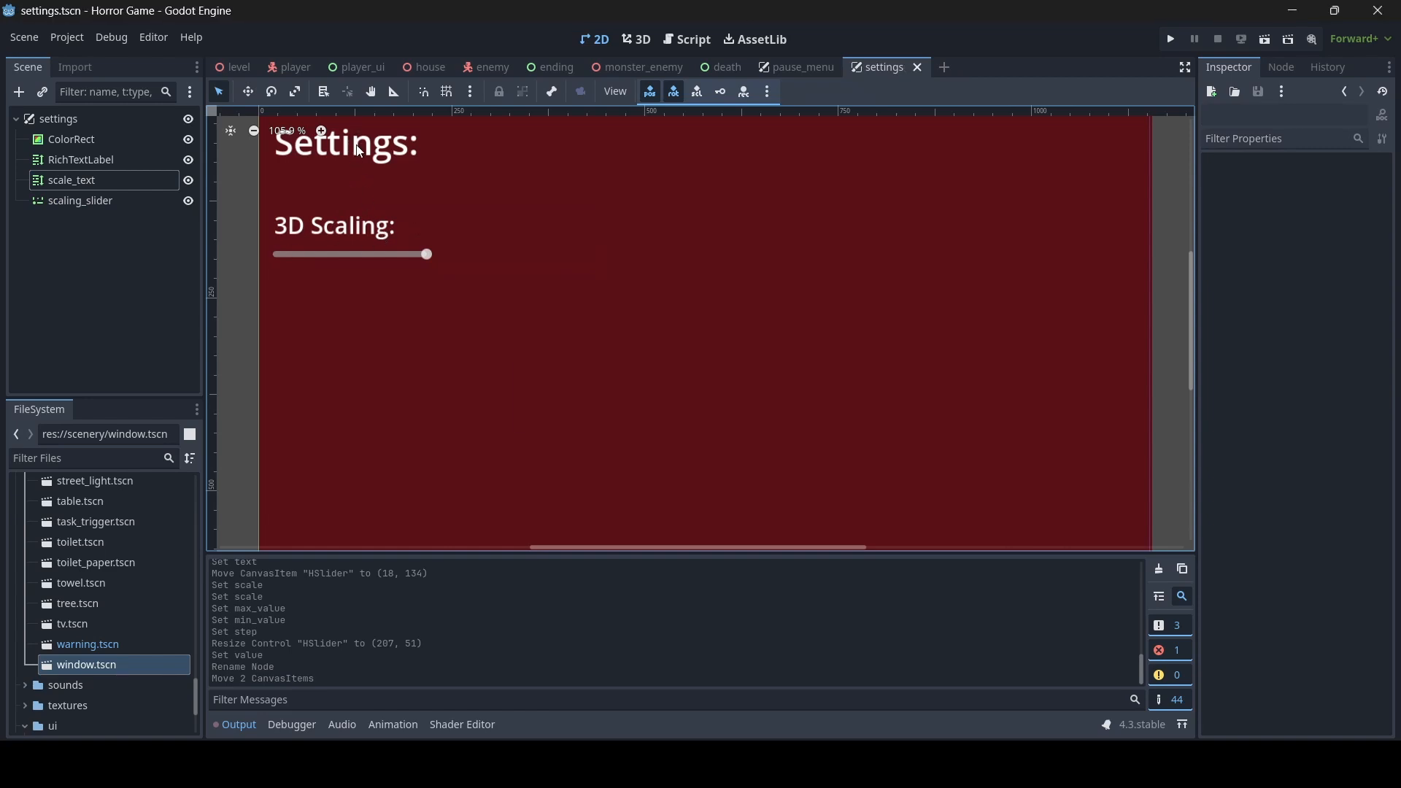
- Duplicate the "Settings:" heading label and lower the copy's upper edge to a size of about 422 x 110
left_click(519, 233)
scroll(518, 233, "up", 3)
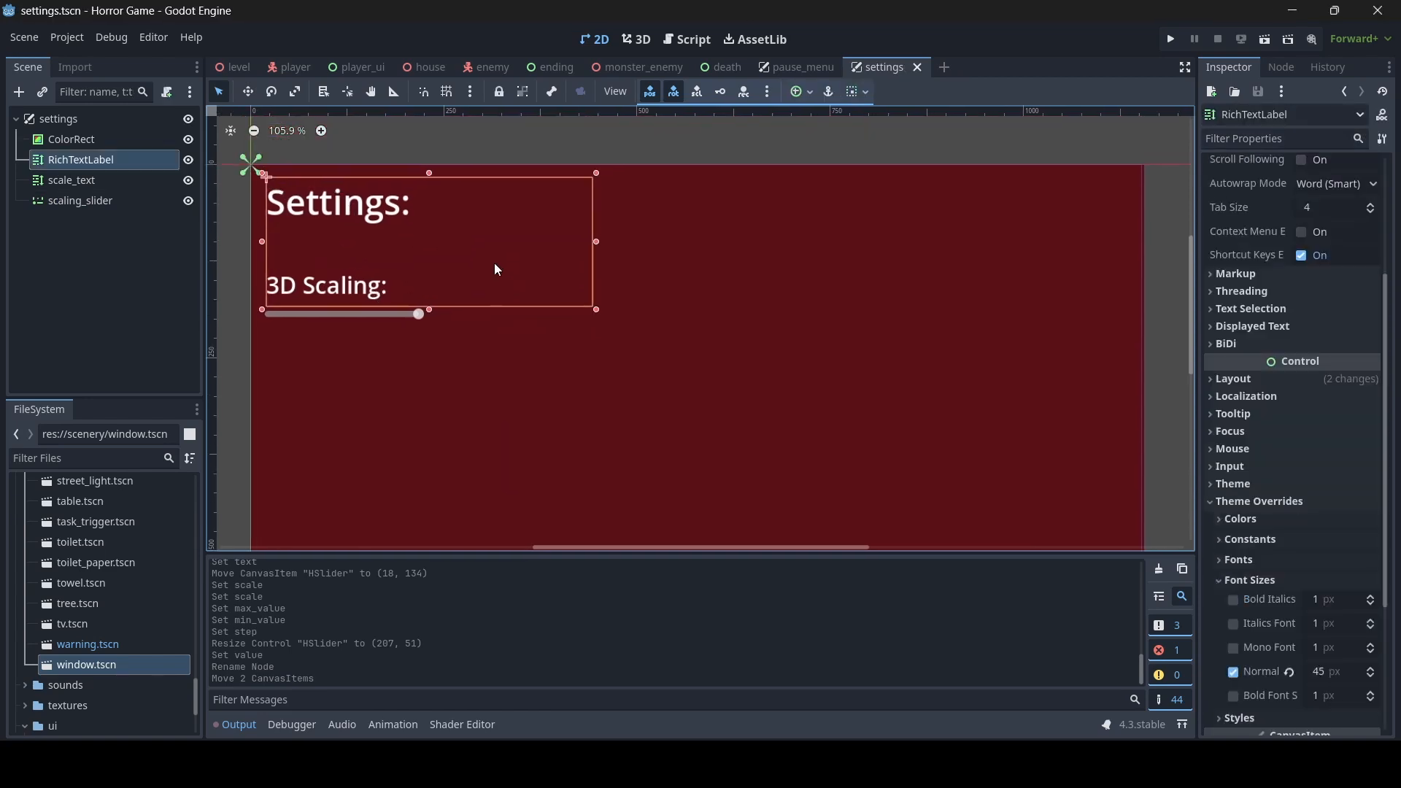
key("ctrl+d")
left_click_drag(430, 174, 430, 217)
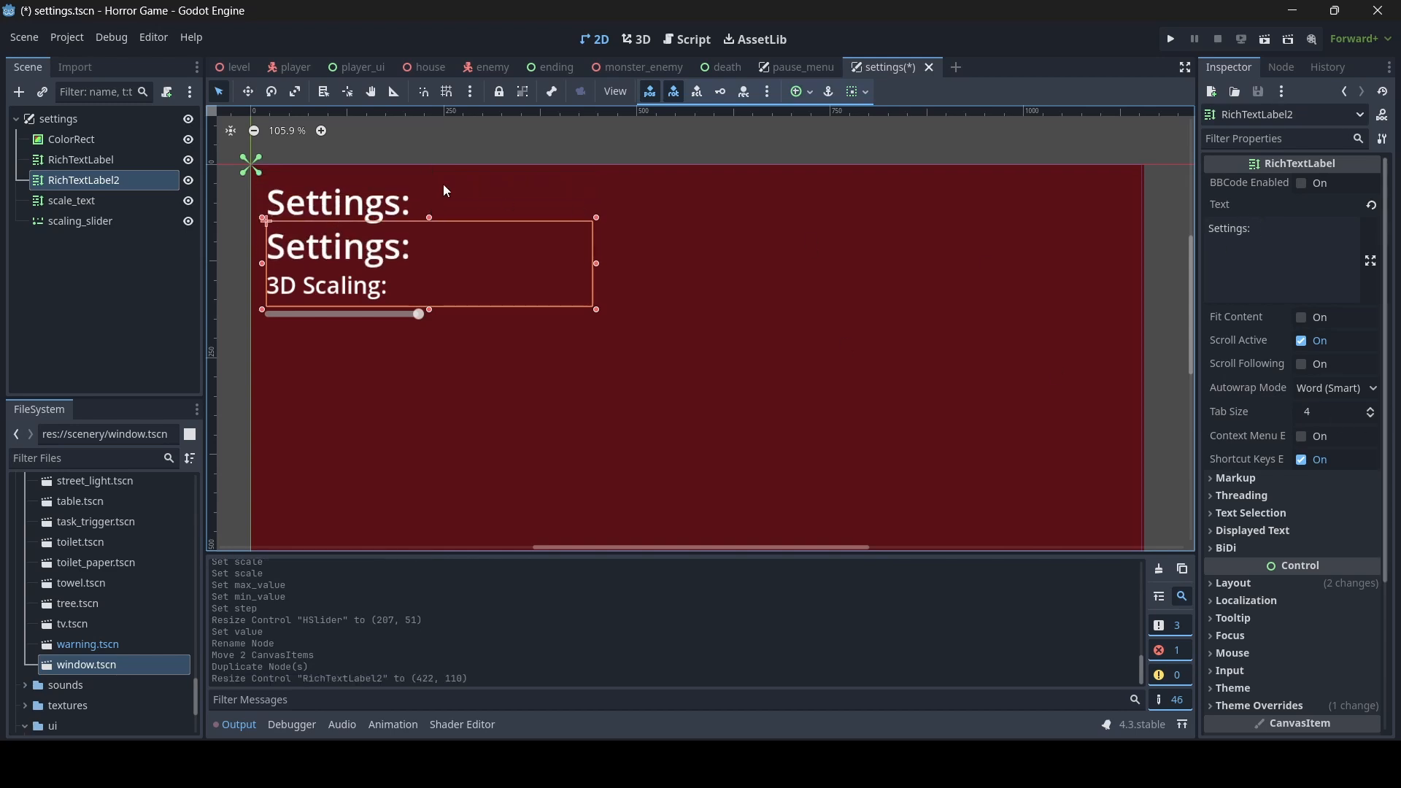
- Raise the original heading's upper edge to a size of about 422 x 175 and centre its text using BBCode with [center]
left_click(421, 190)
left_click_drag(430, 173, 429, 167)
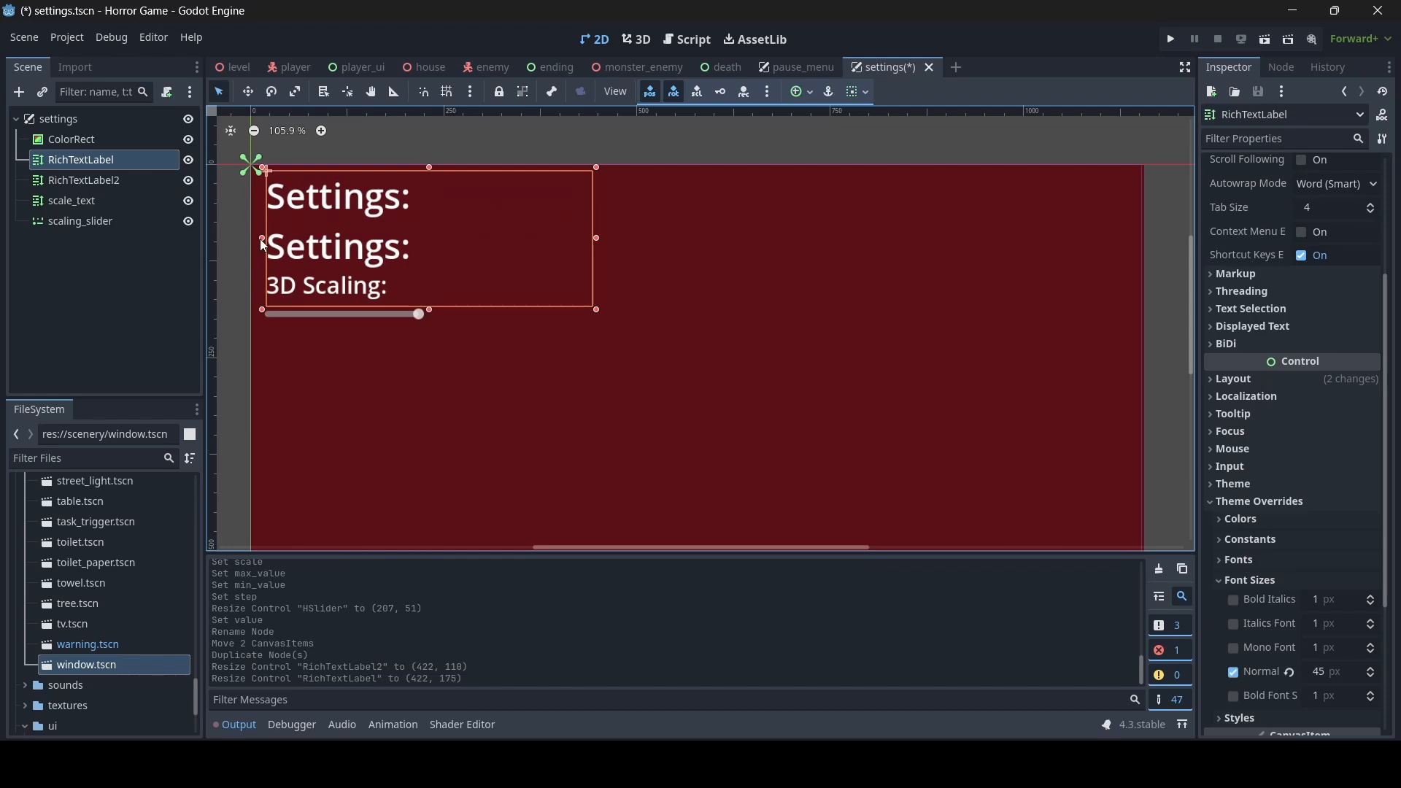
scroll(1311, 350, "up", 5)
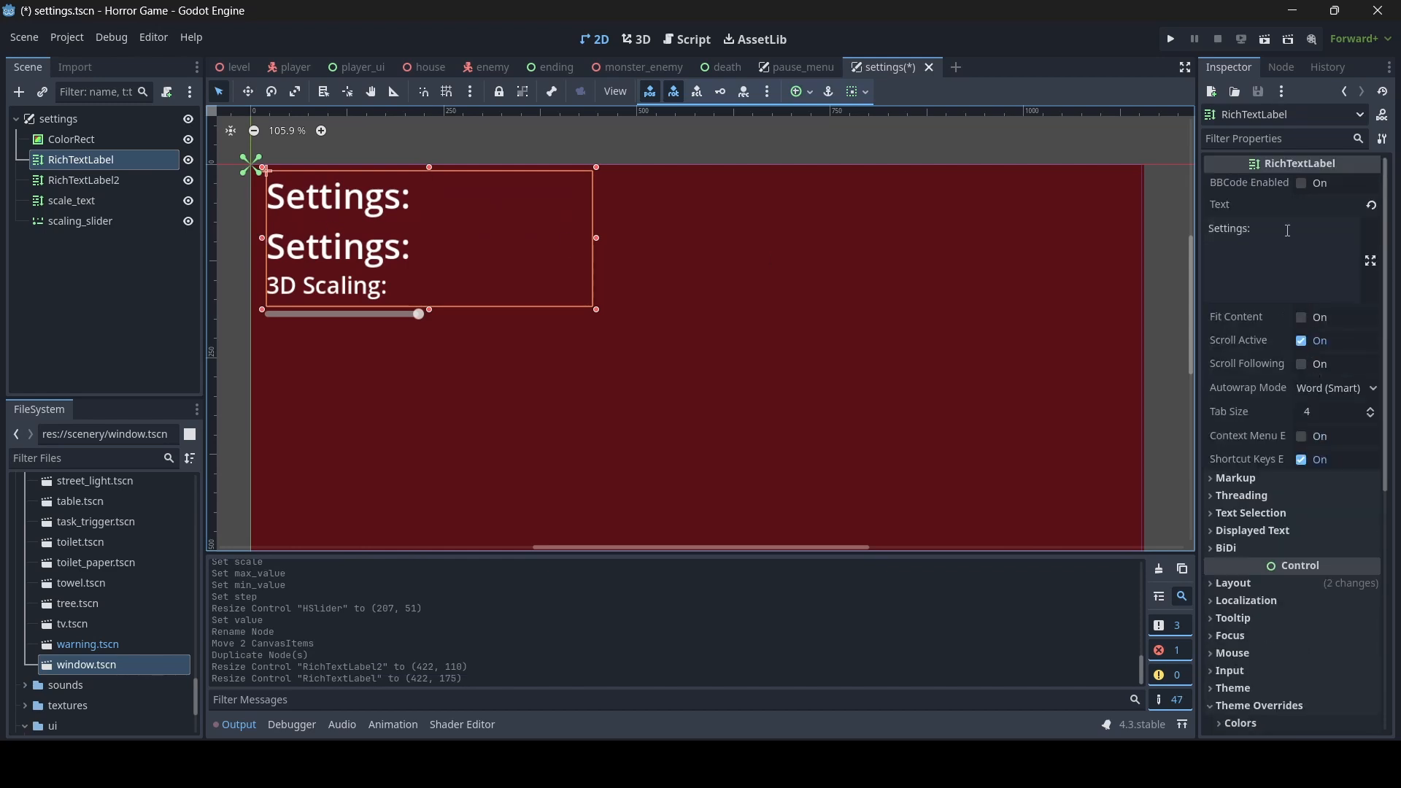
left_click(1302, 184)
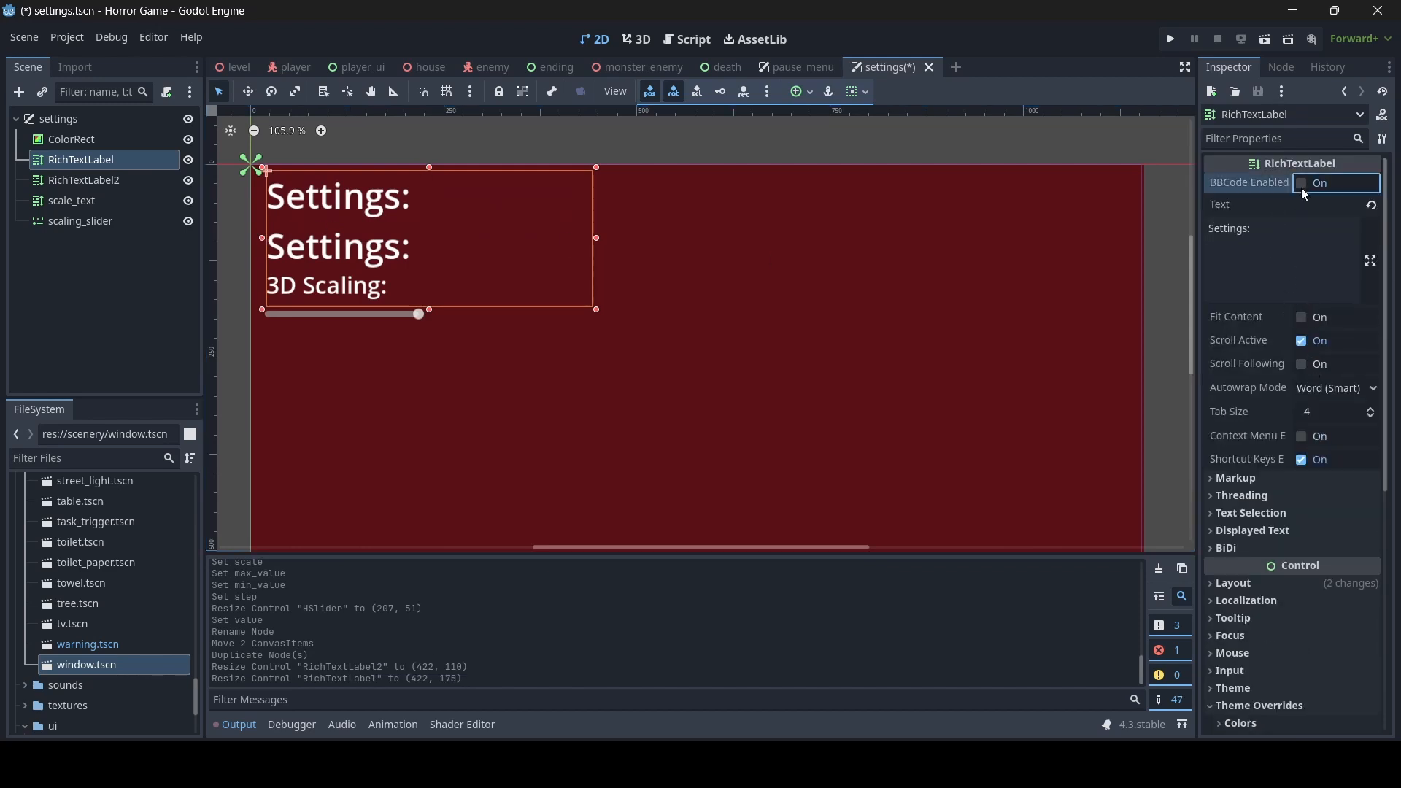
left_click(1212, 229)
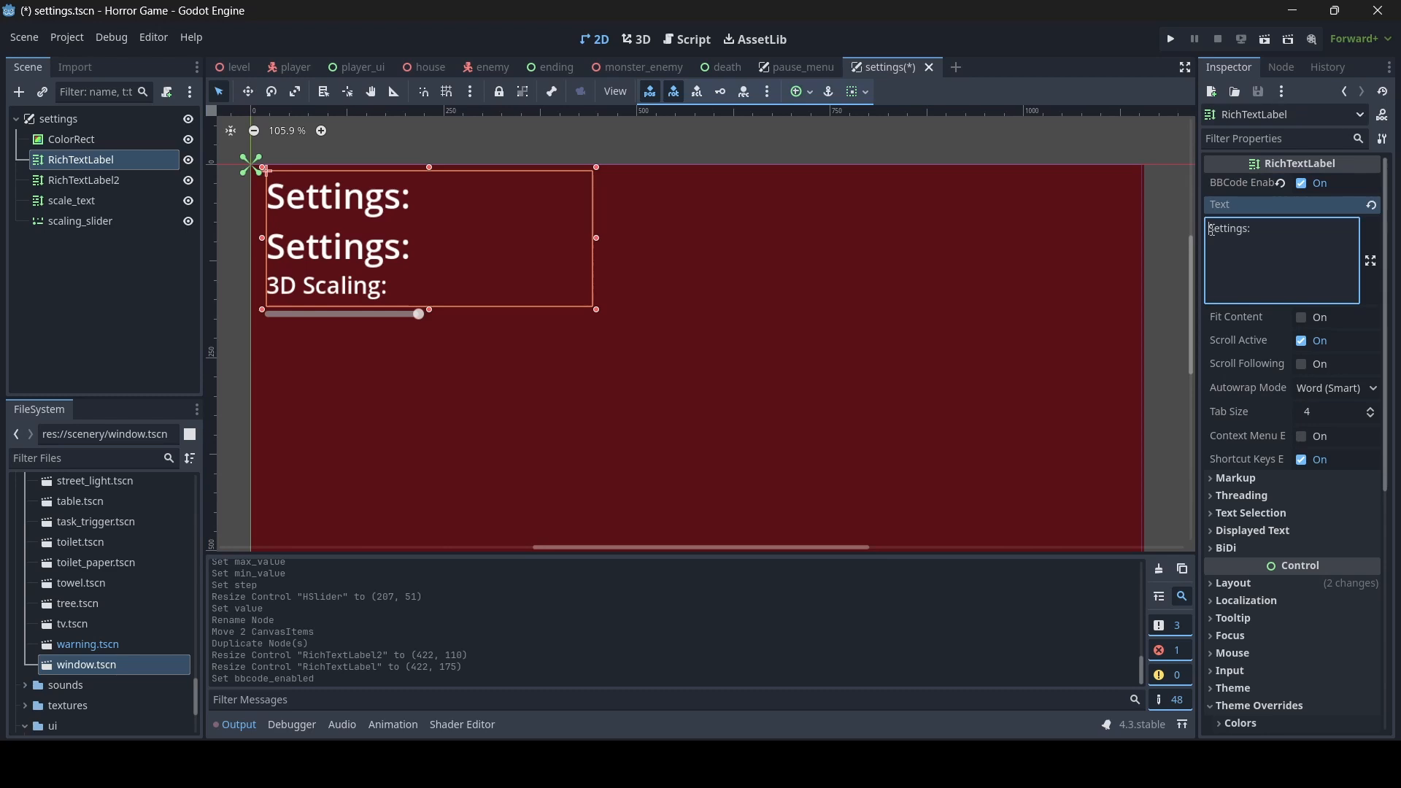
type("[center]")
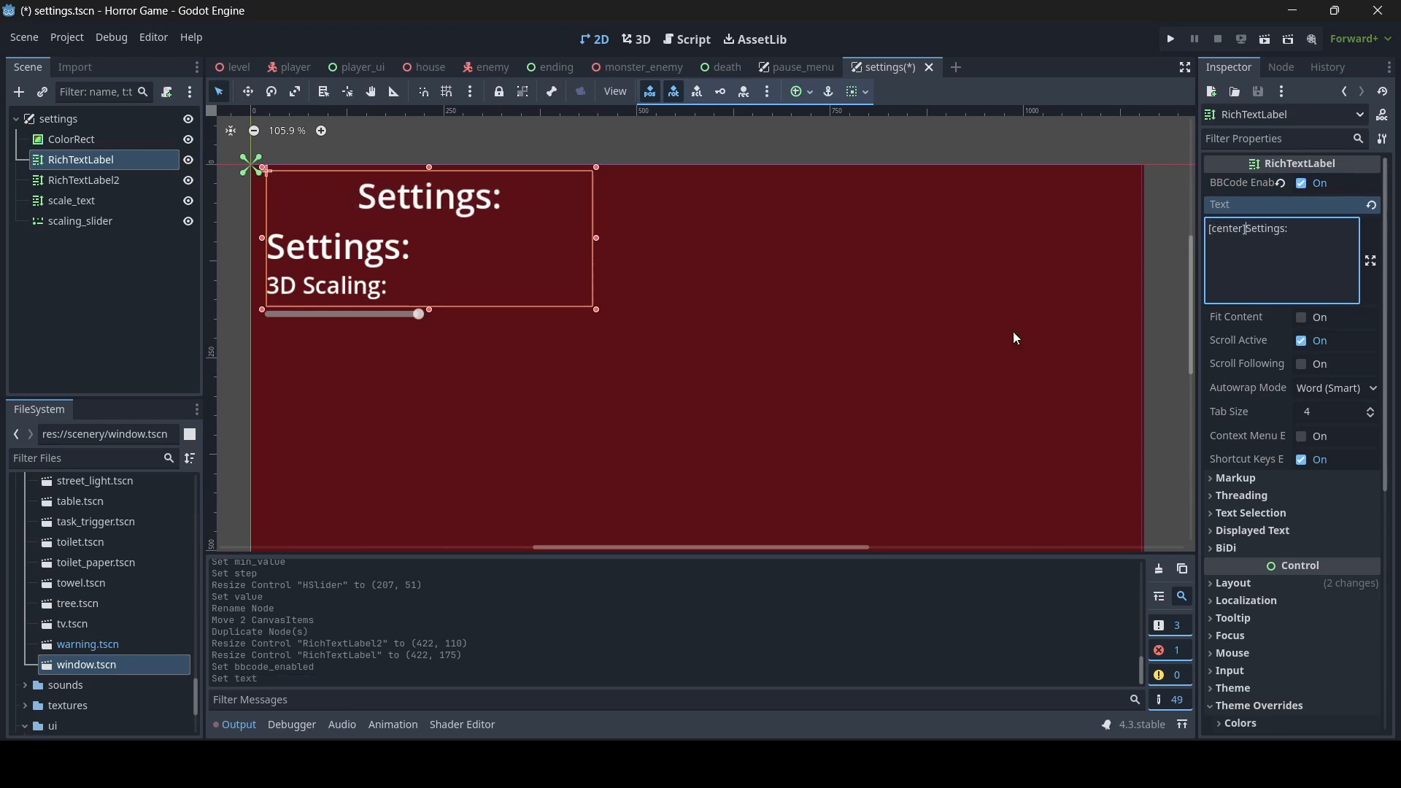
- Stretch the centred heading label across the full width of the background, to about 1151 wide
scroll(763, 334, "down", 2)
left_click_drag(653, 270, 1019, 270)
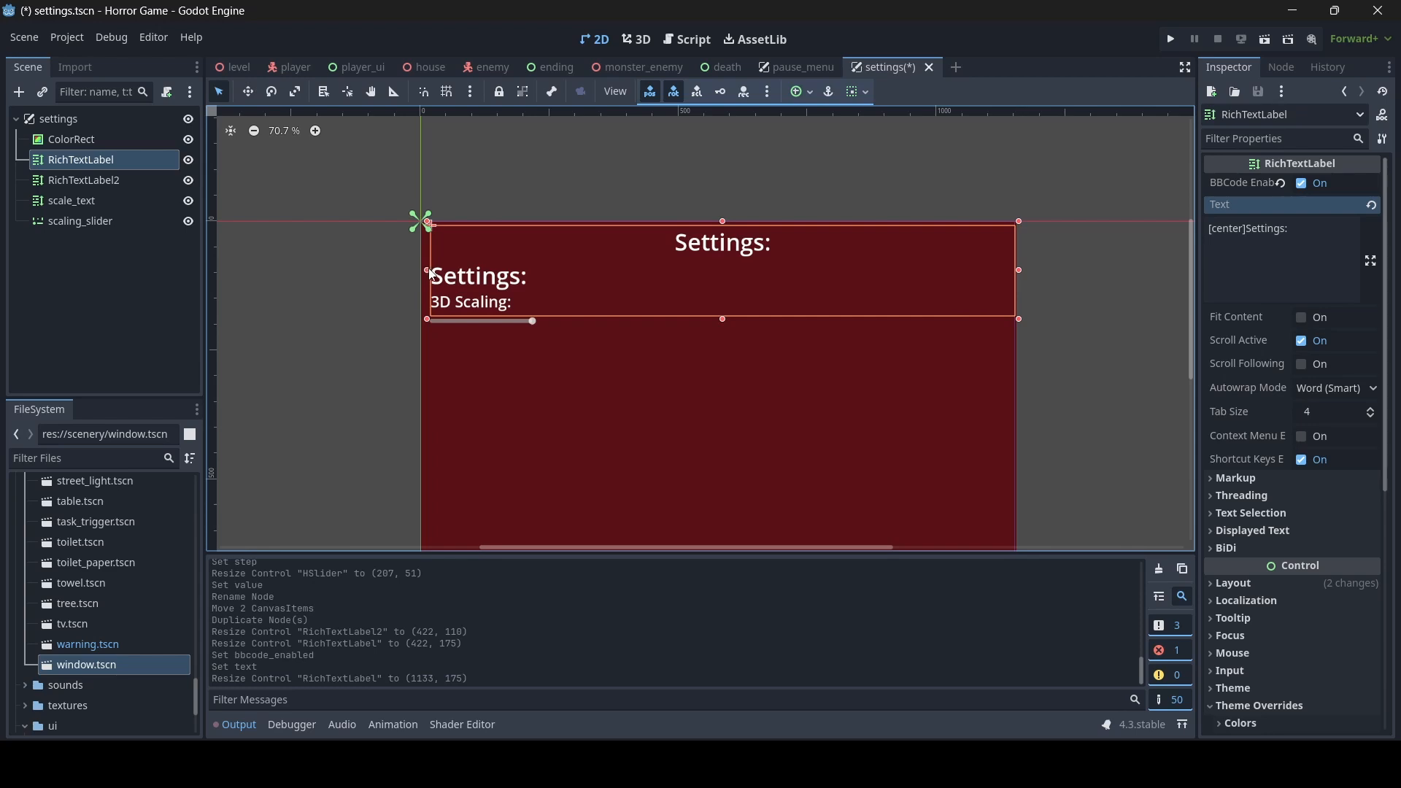
left_click_drag(432, 268, 418, 268)
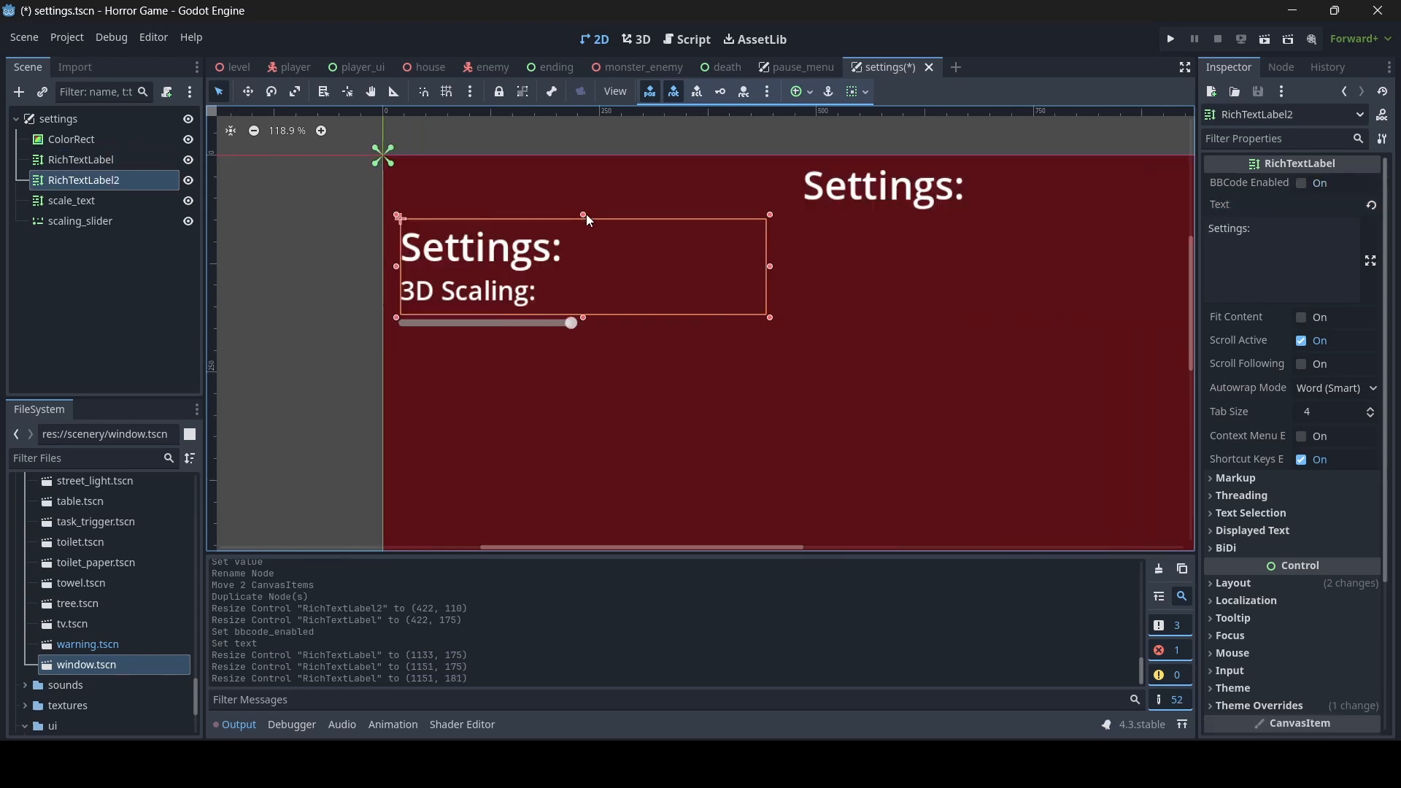
- Raise the copied label's upper edge to a size of about 422 x 115 and change its text to "Visuals:"
left_click_drag(585, 213, 585, 209)
left_click(1334, 241)
key("ctrl+a")
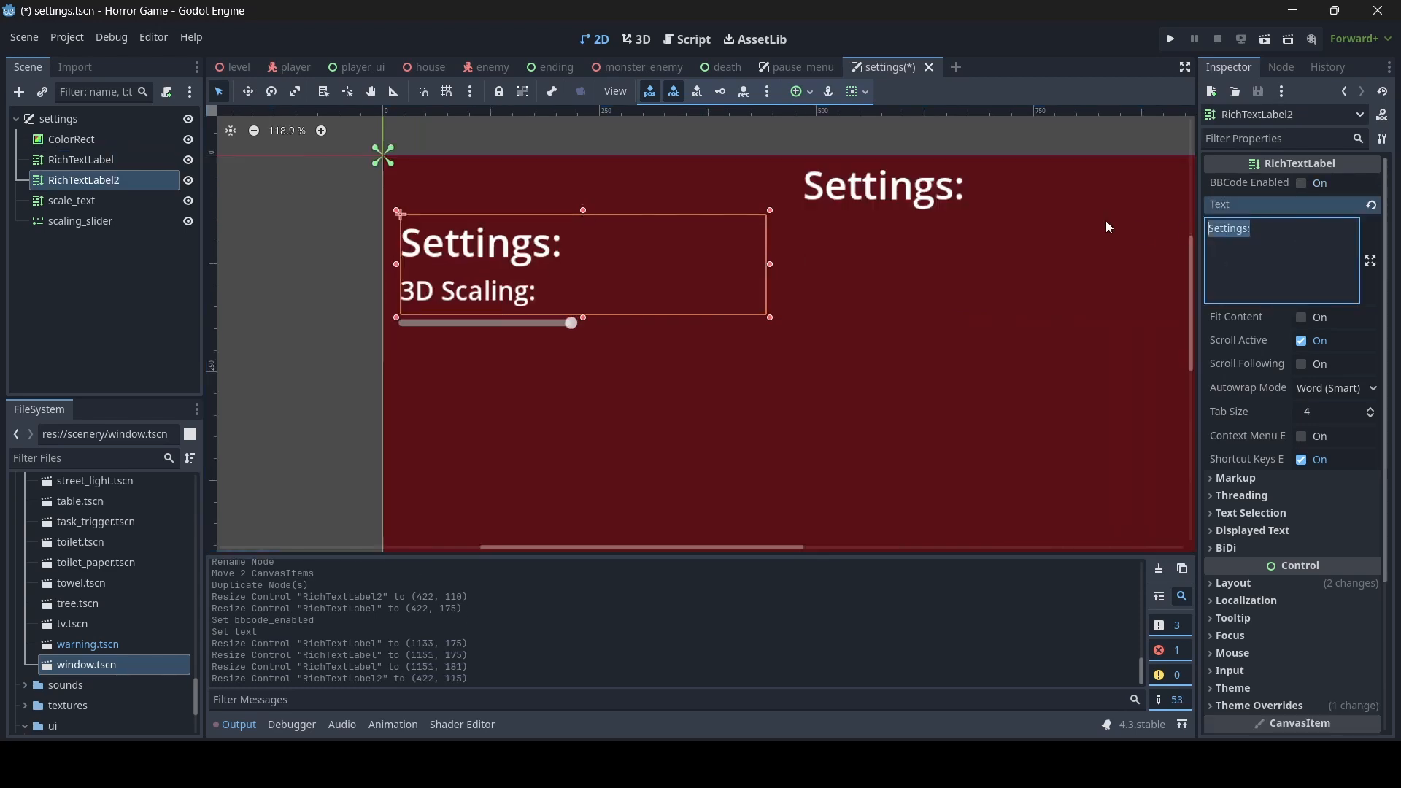
type("Visiual")
key("BackSpace")
key("BackSpace")
key("BackSpace")
key("BackSpace")
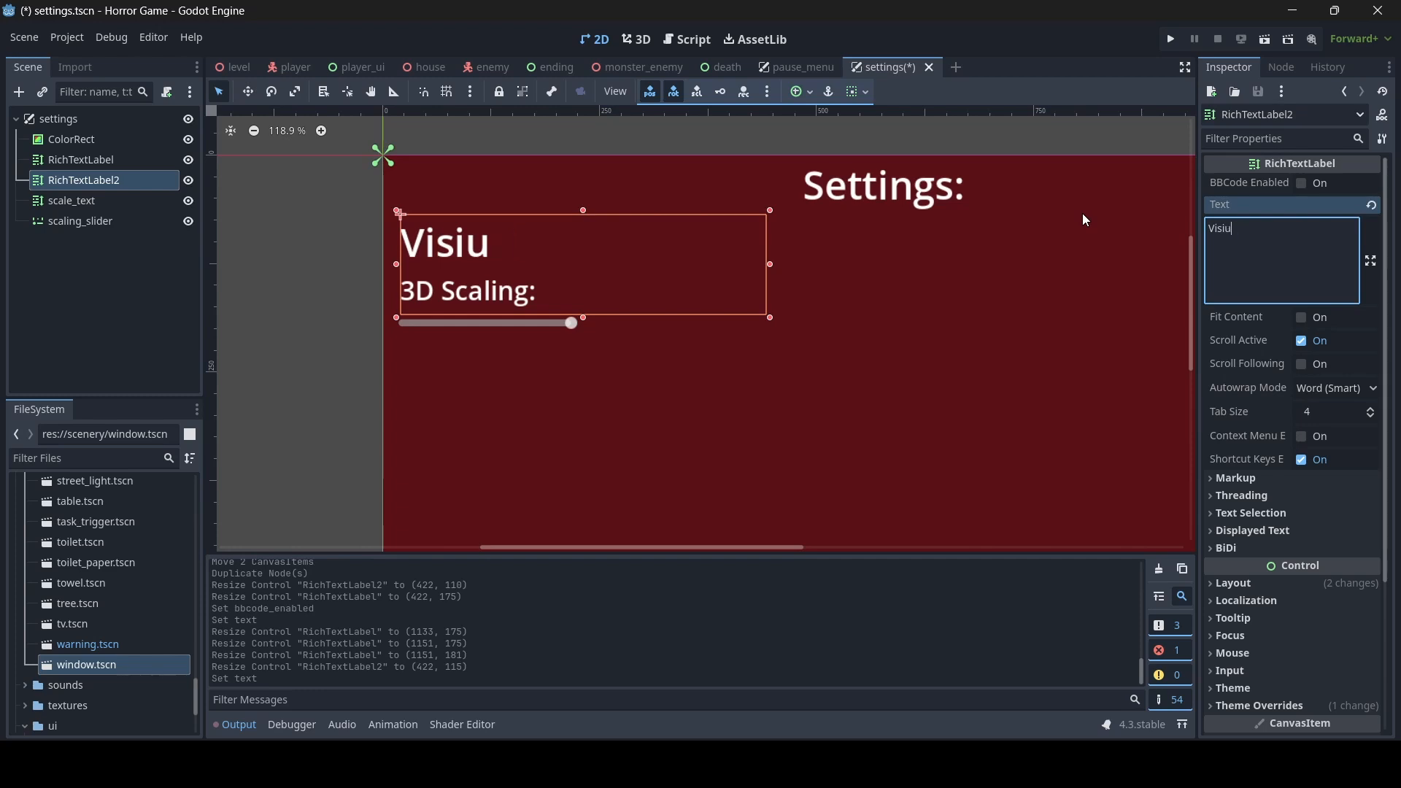
type("uals:")
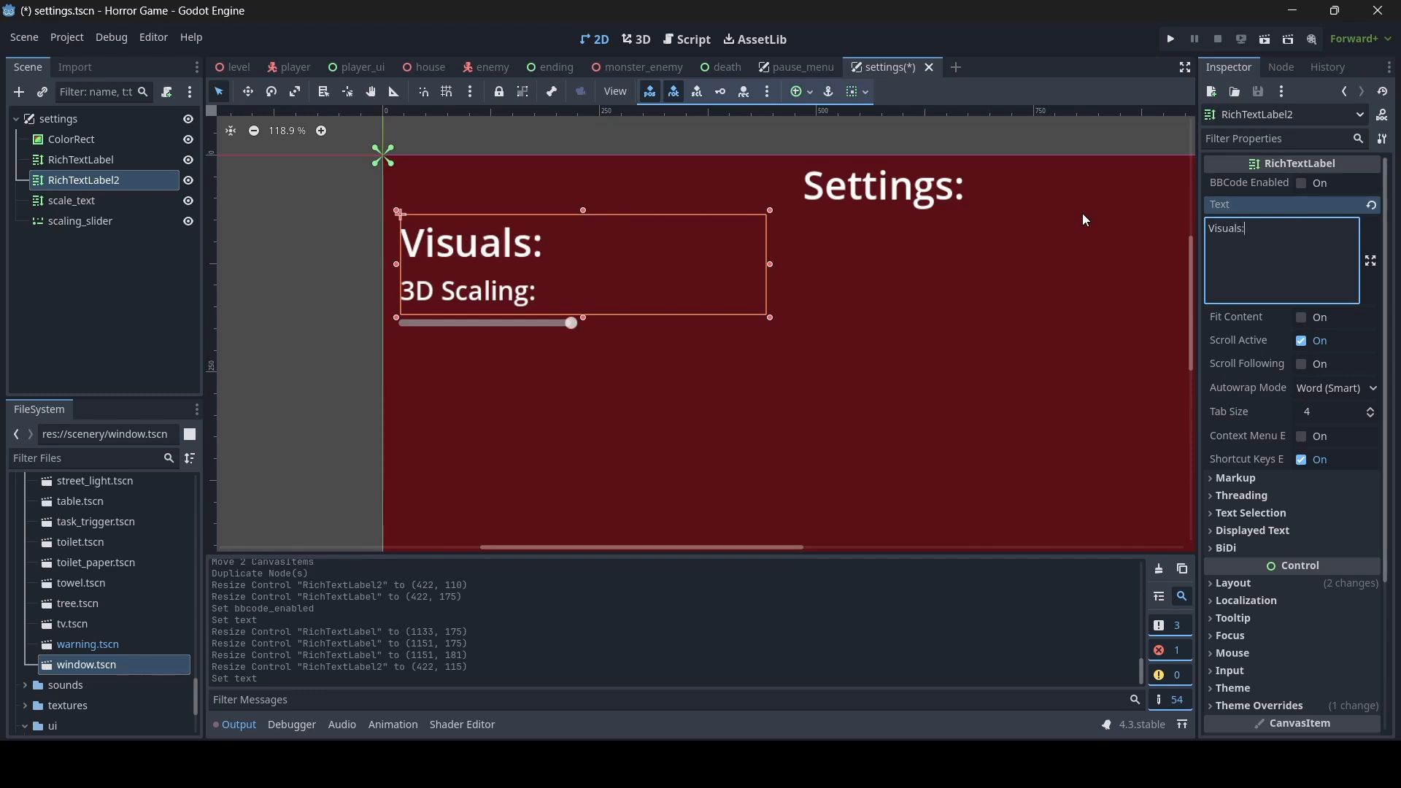
left_click(365, 343)
- Set the scale_text label's normal font size to 25, lower its upper edge to about 422 x 72 and save the scene
scroll(610, 380, "down", 2)
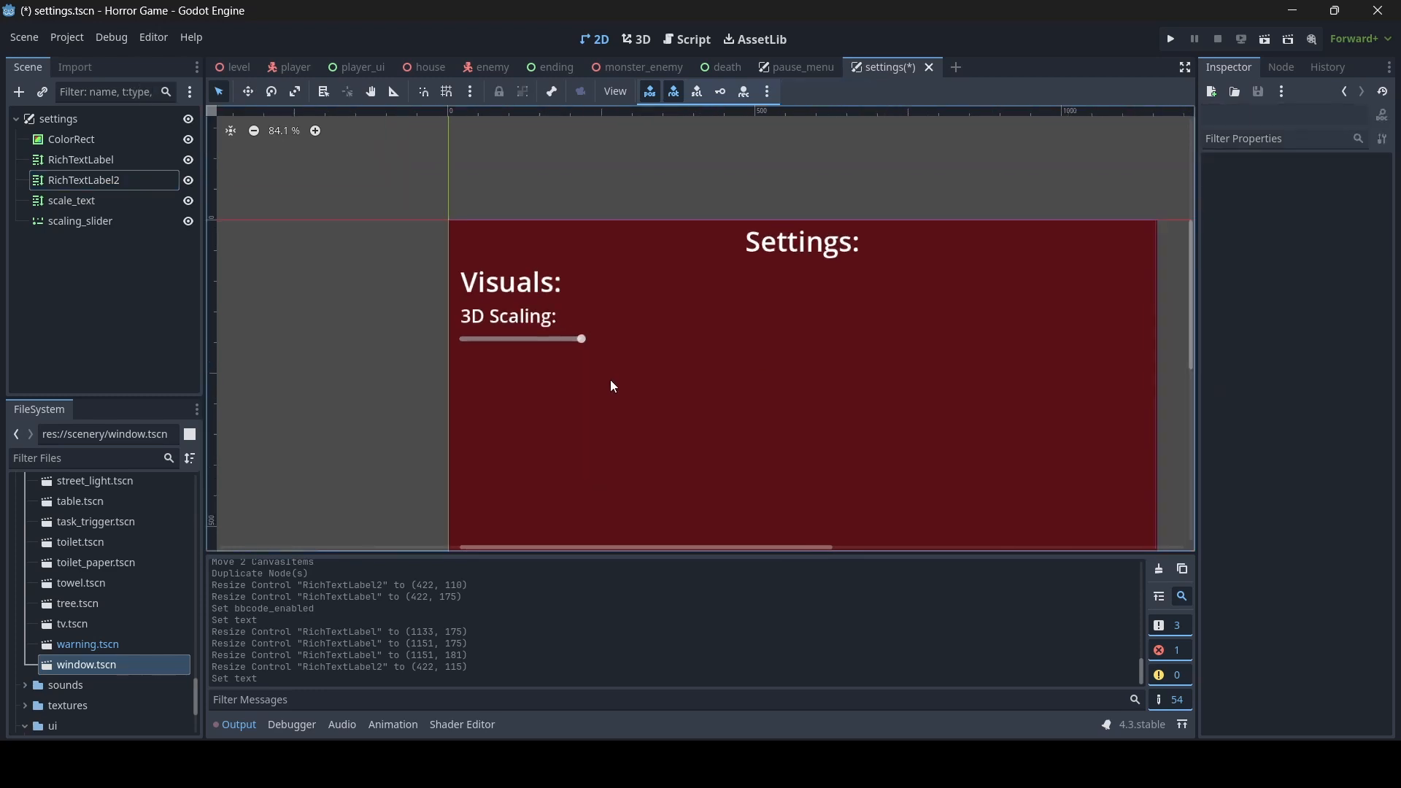
scroll(569, 368, "up", 1)
left_click(426, 290)
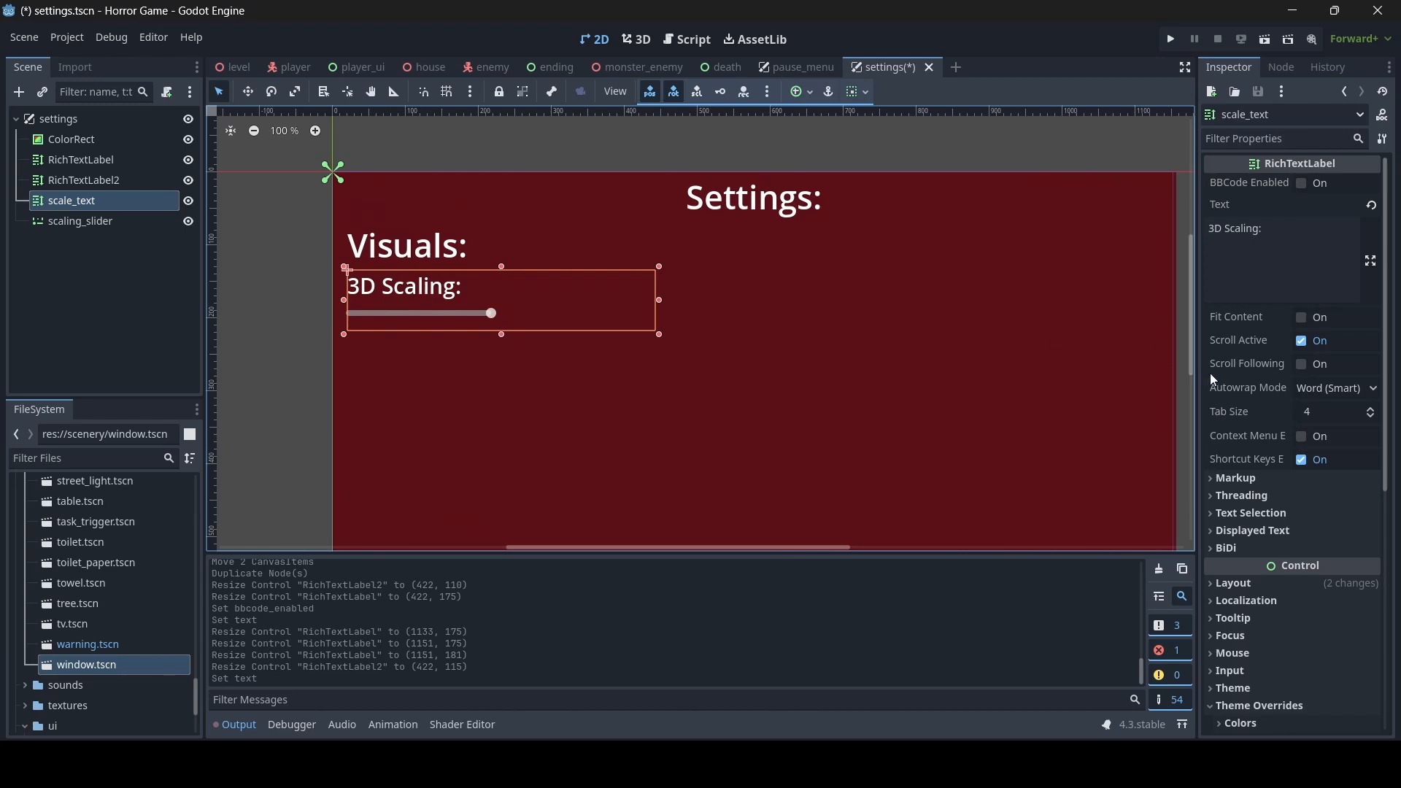
left_click(1339, 458)
type("25")
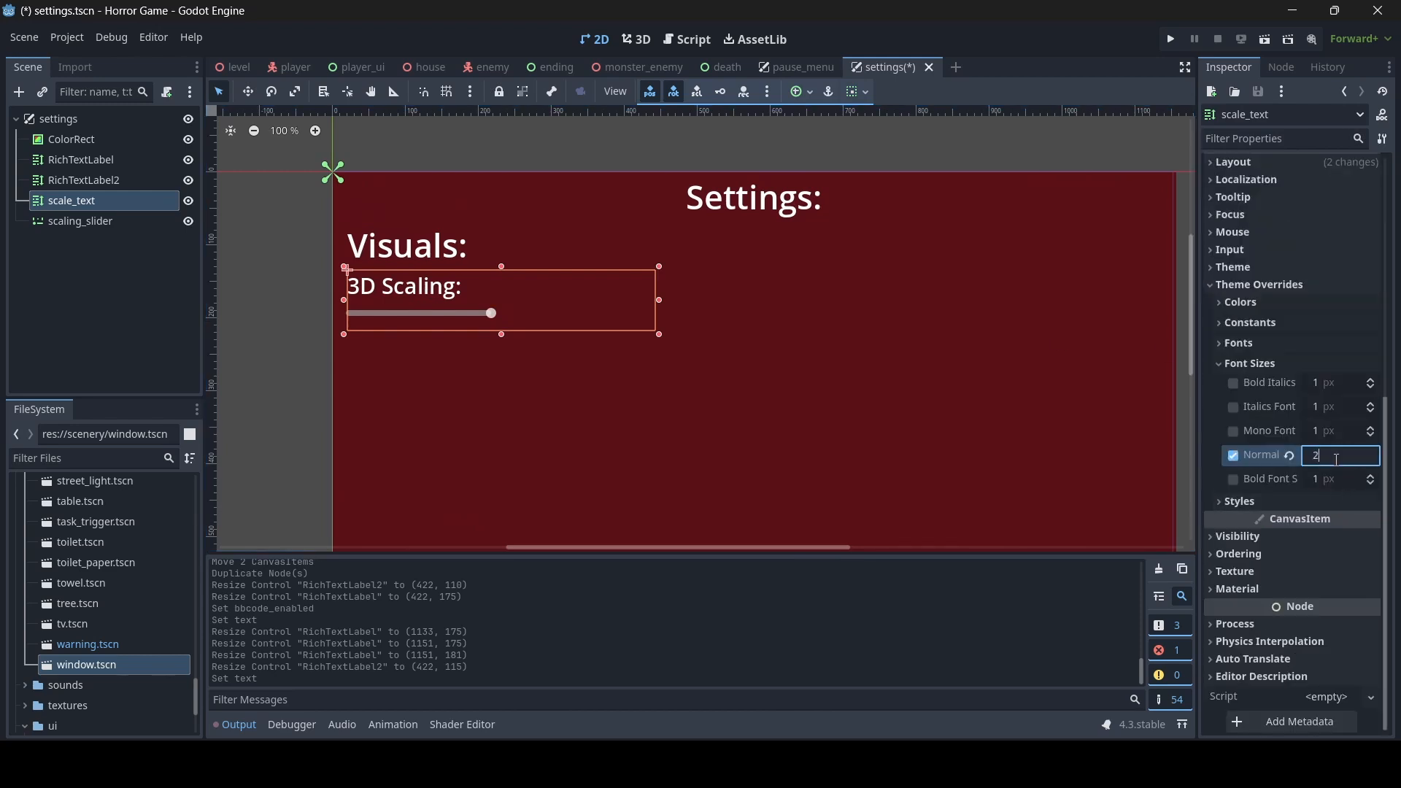
key("Return")
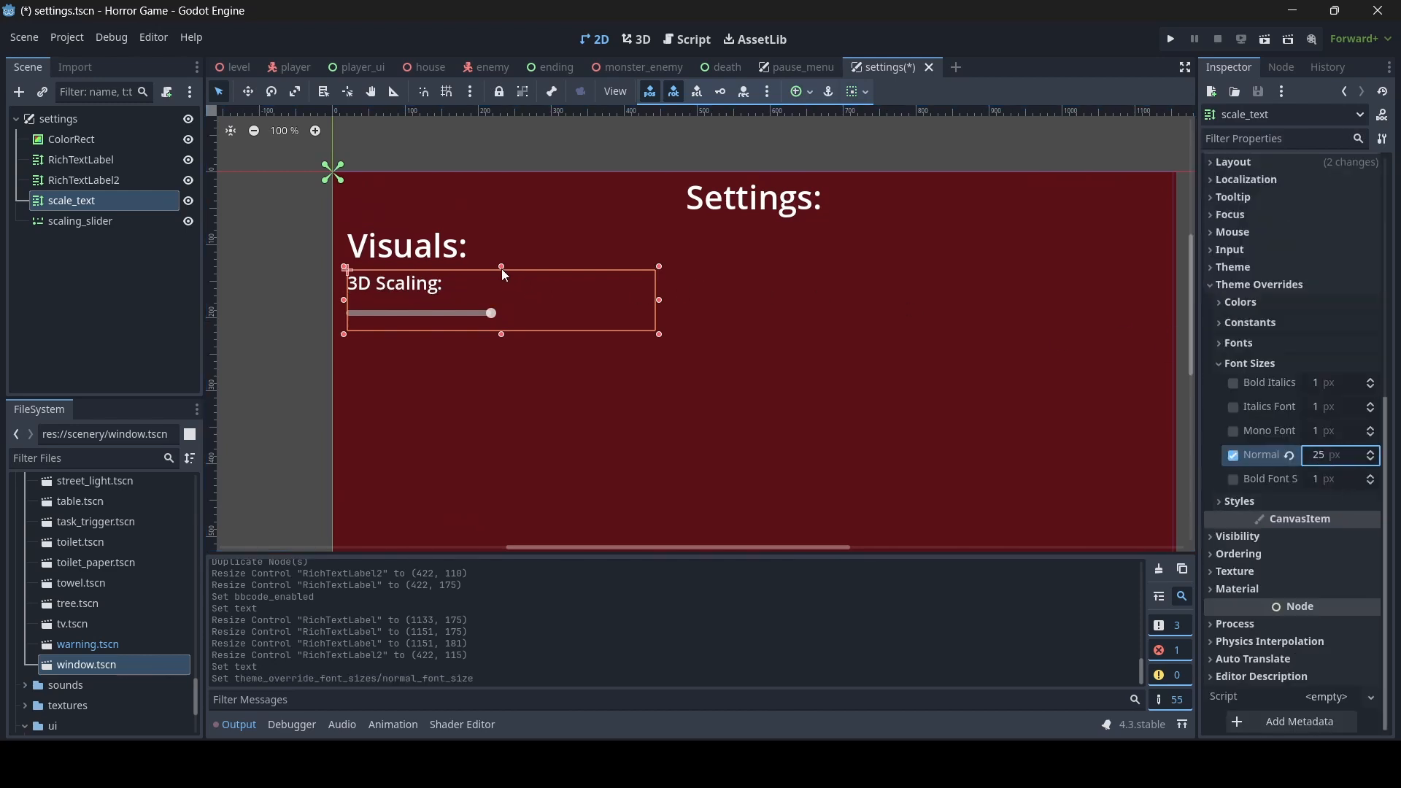
left_click_drag(502, 269, 509, 277)
key("ctrl+s")
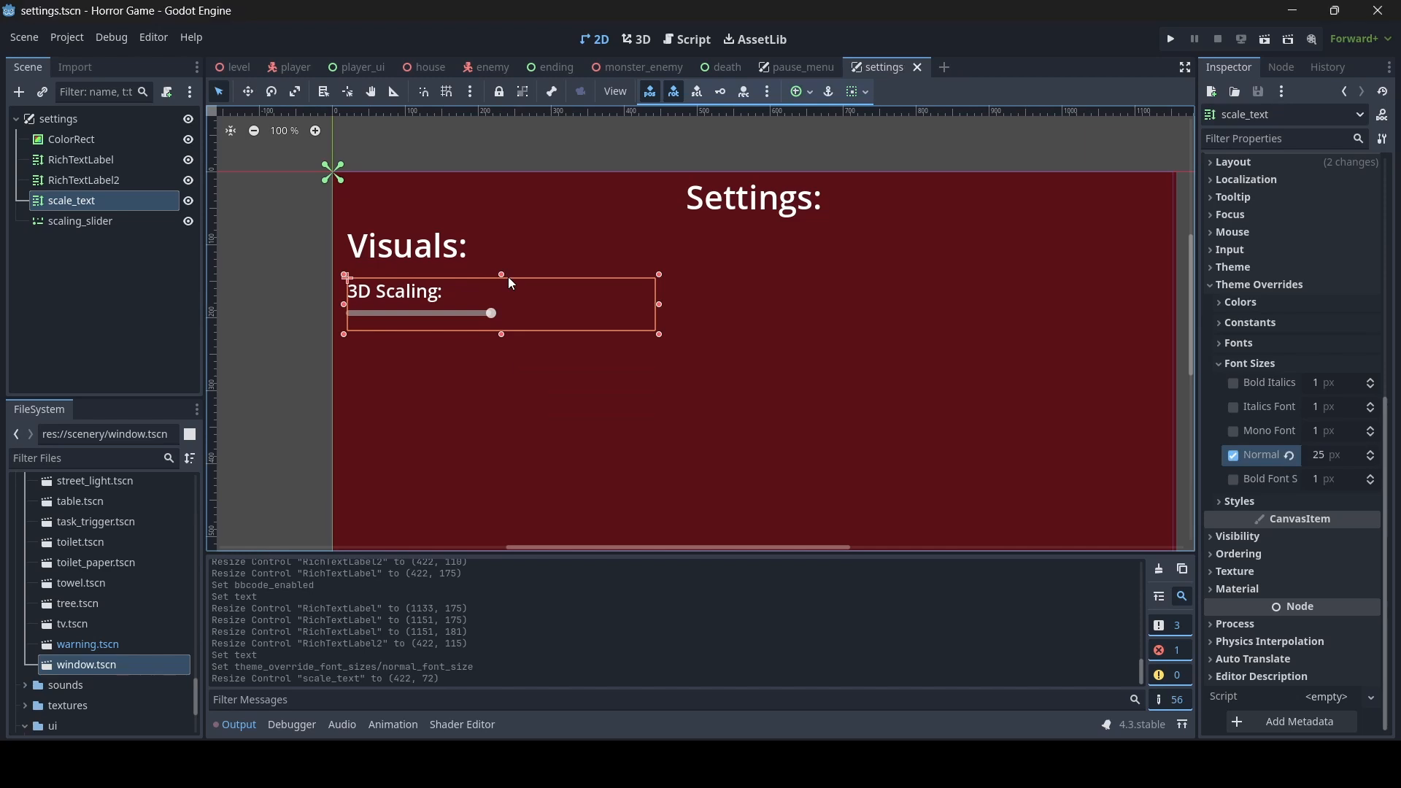
left_click(332, 326)
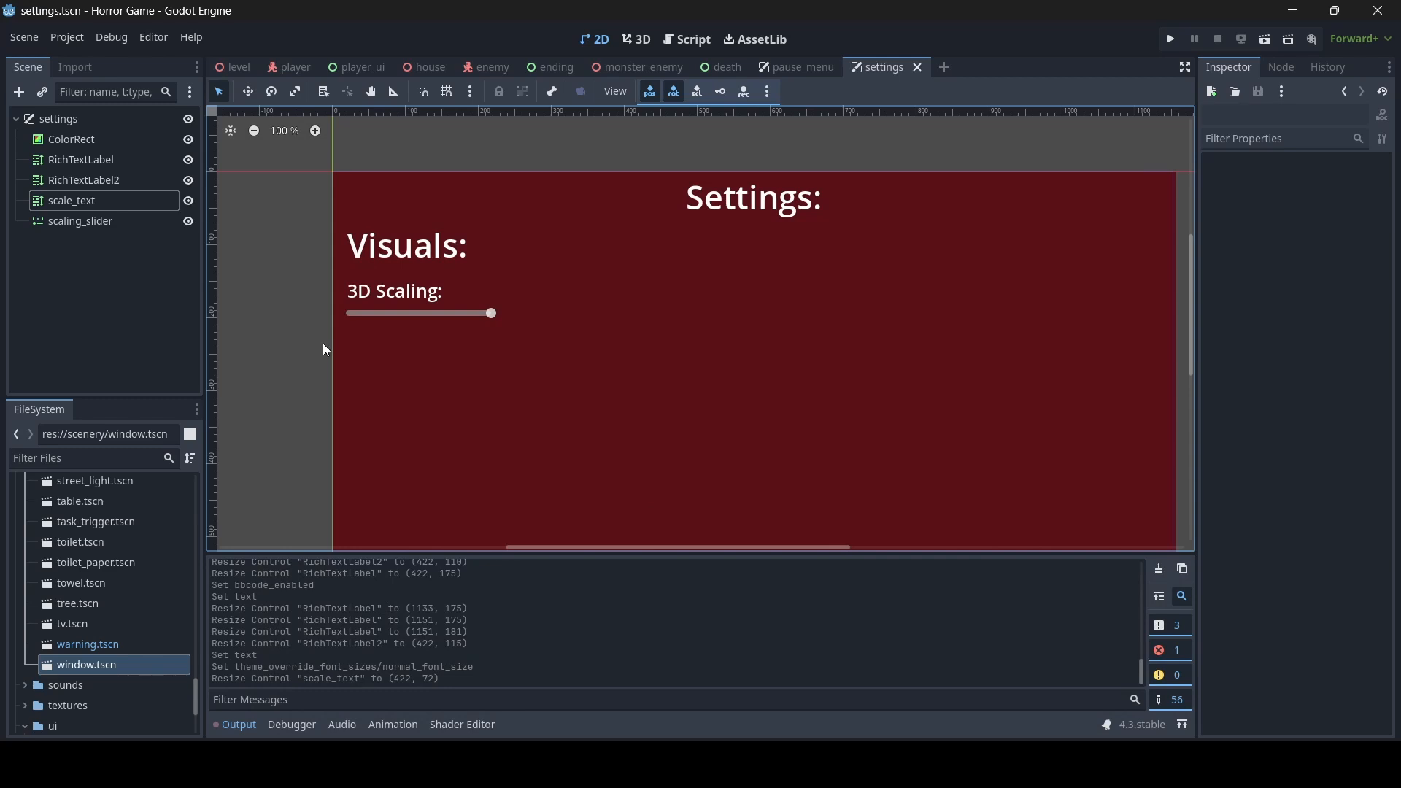
- Duplicate the scale_text label and resize the copy to about 422 x 93 so it sits below the slider
left_click(394, 293)
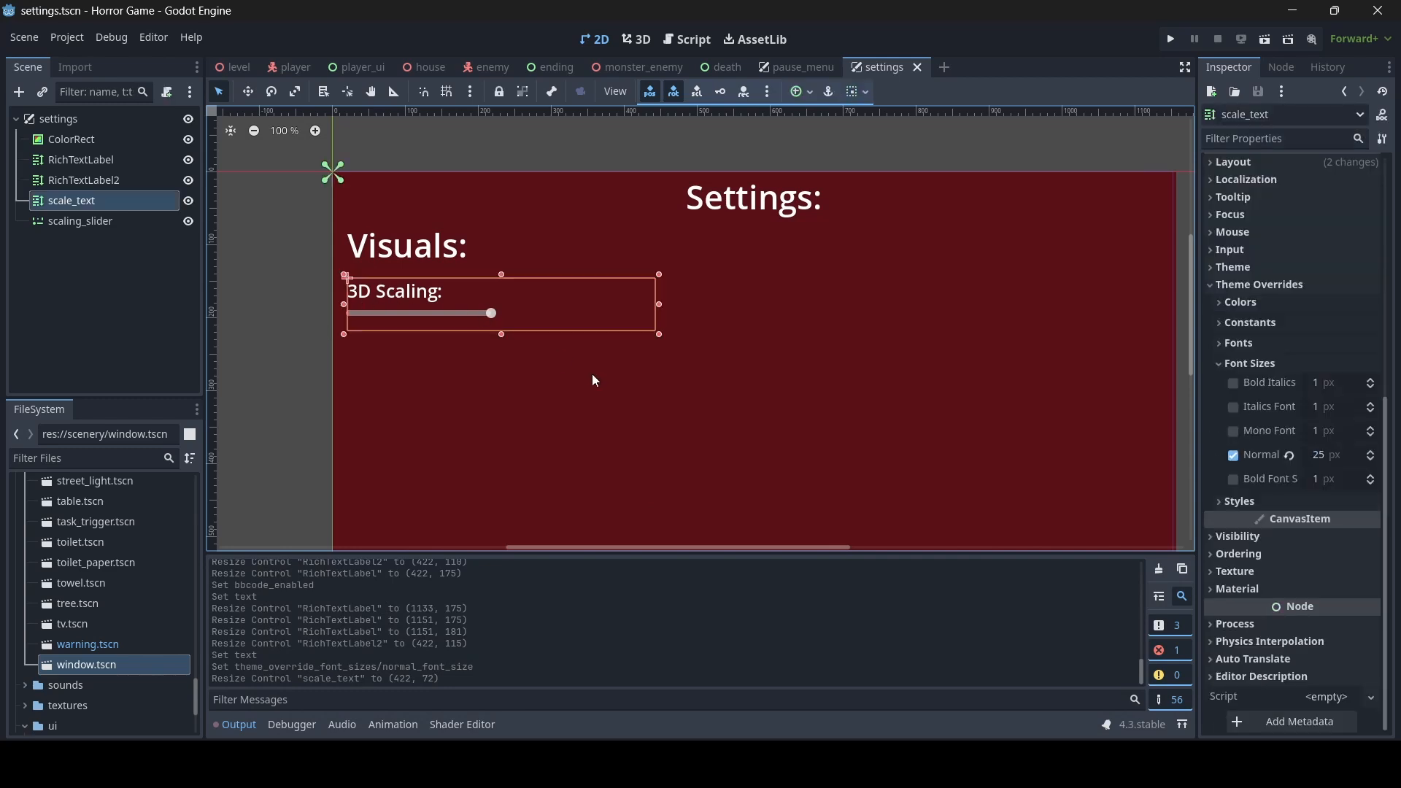
key("ctrl+d")
left_click_drag(502, 335, 502, 402)
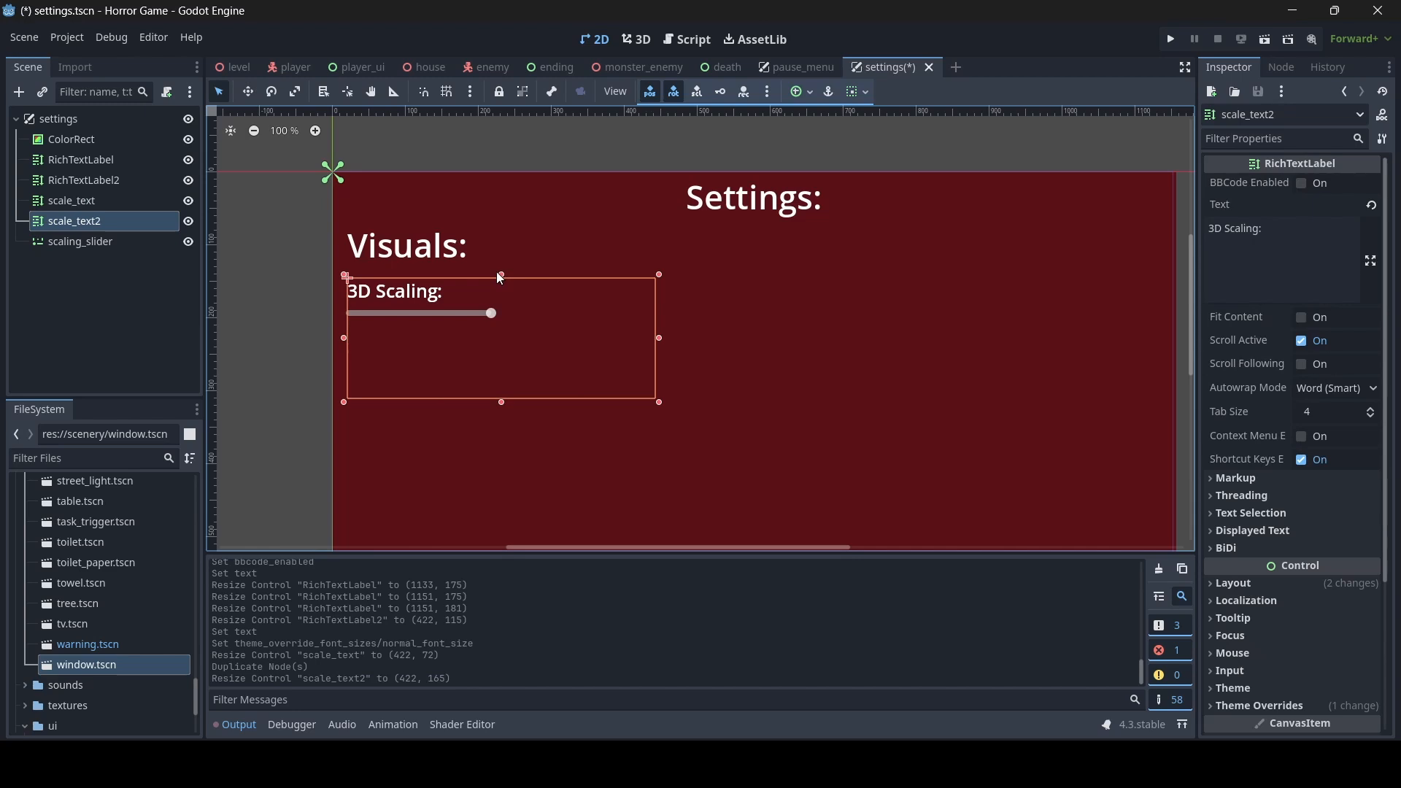
left_click_drag(500, 278, 502, 331)
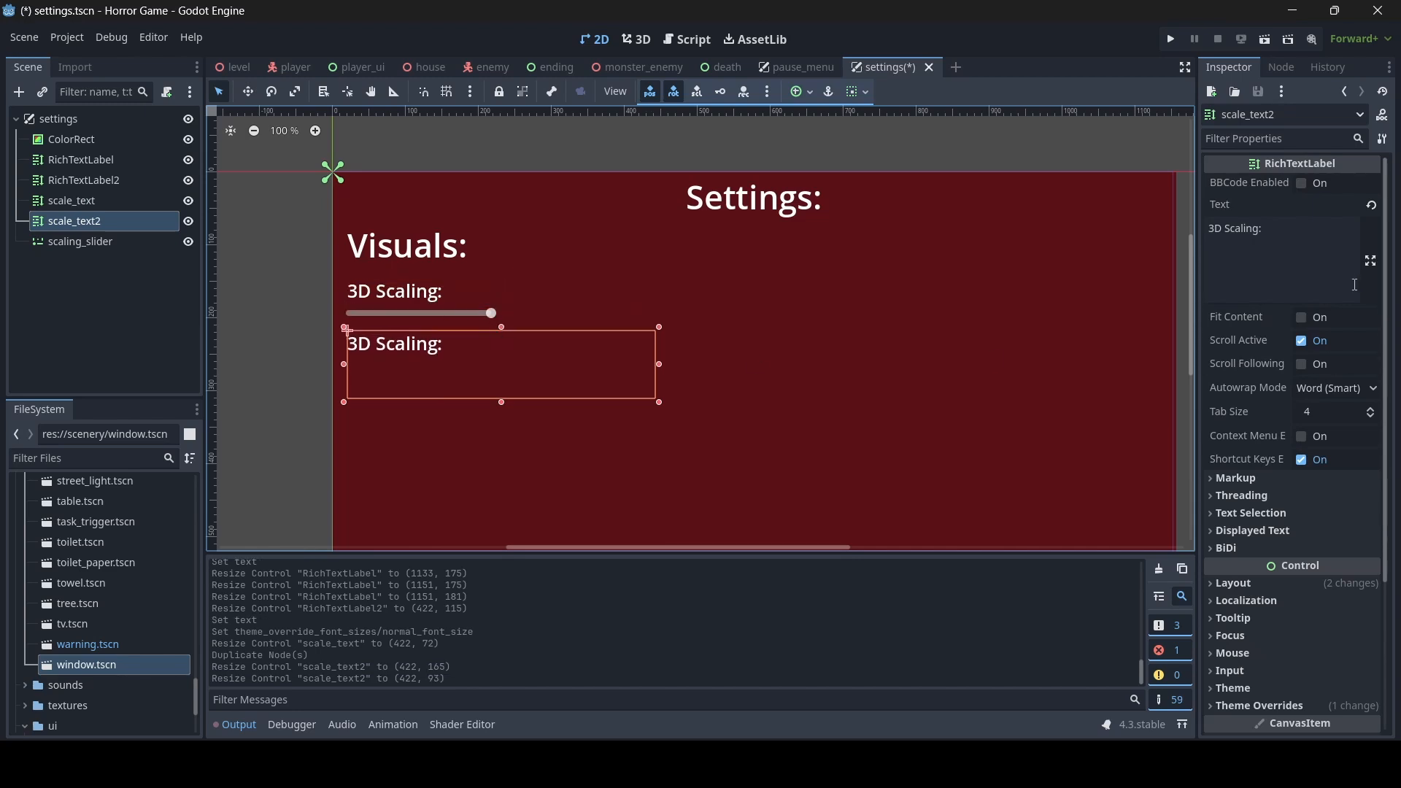
- Change the text of the label below the slider to "Window Mode:"
left_click(1355, 285)
key("ctrl+a")
type("Wi")
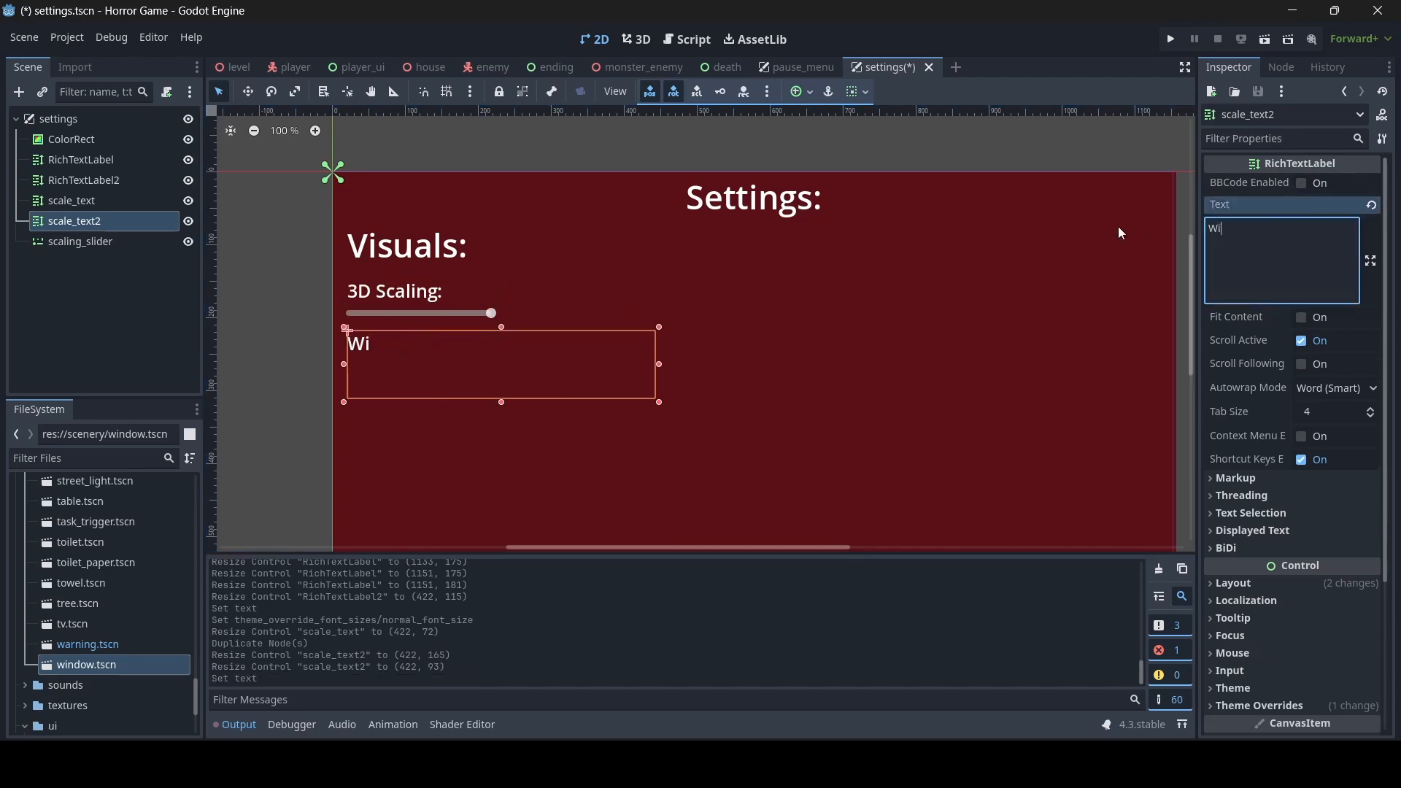
type("ndow")
key("BackSpace")
key("BackSpace")
type("dow Mode:")
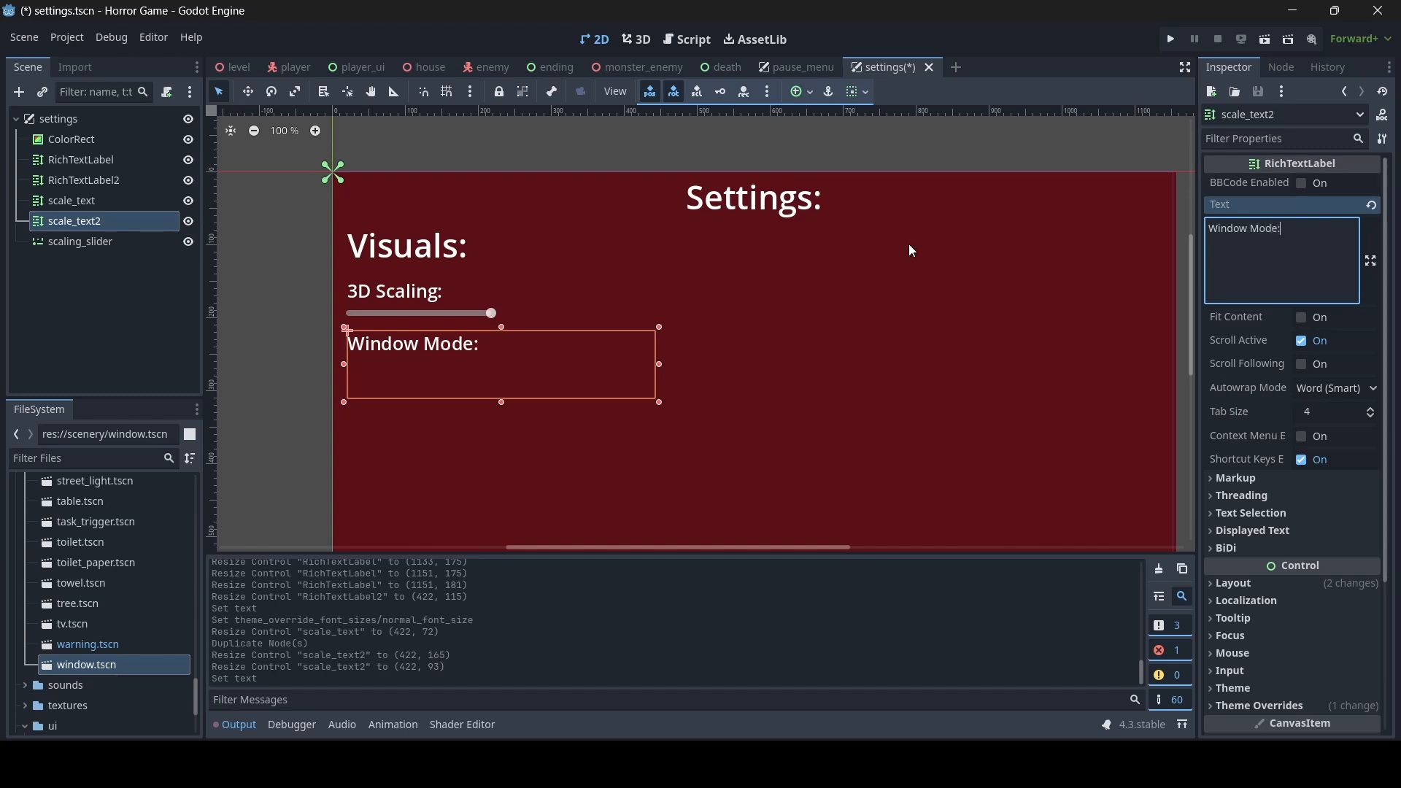
- Add an OptionButton node under the settings root, size it to about 207 x 53 and place it just below the "Window Mode:" label
left_click(304, 380)
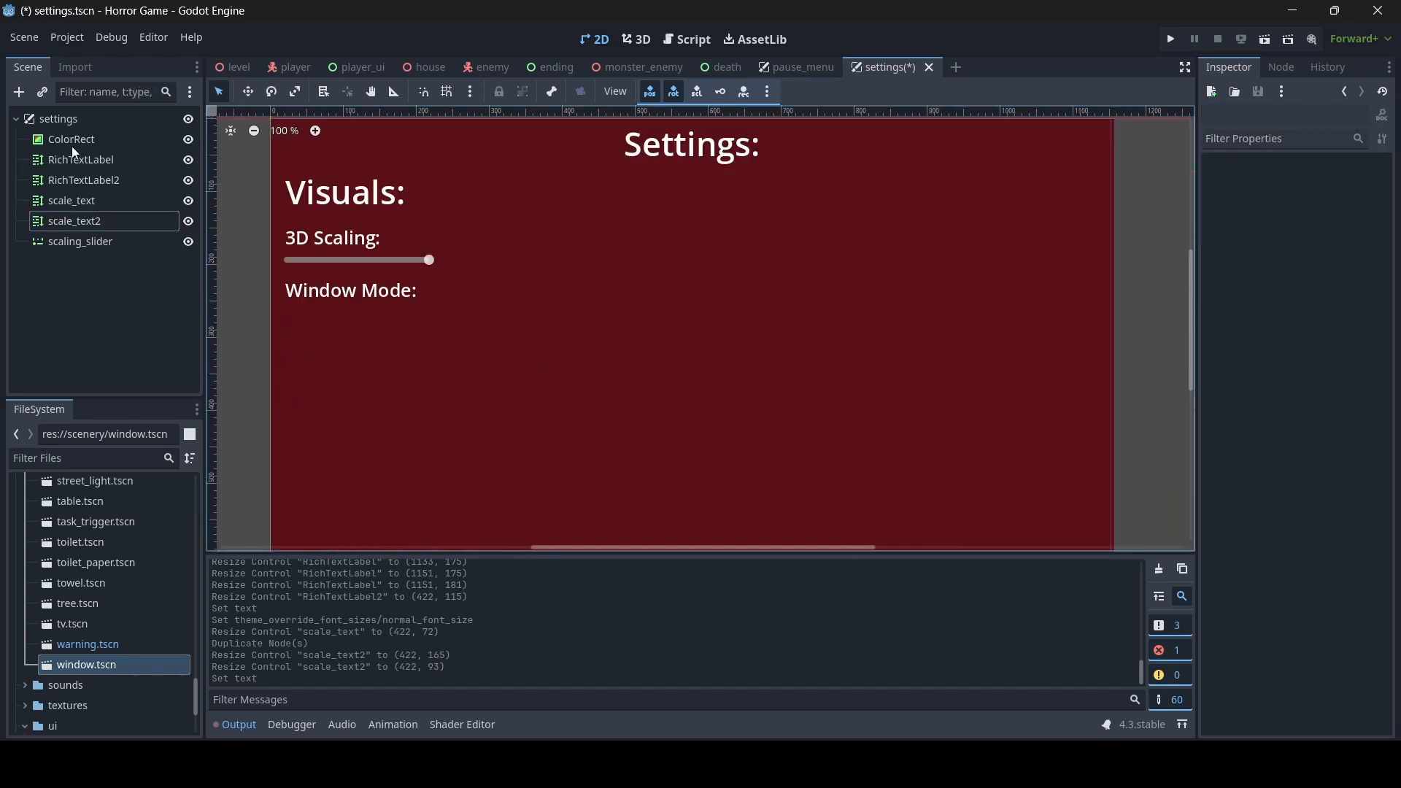
left_click(86, 119)
right_click(85, 117)
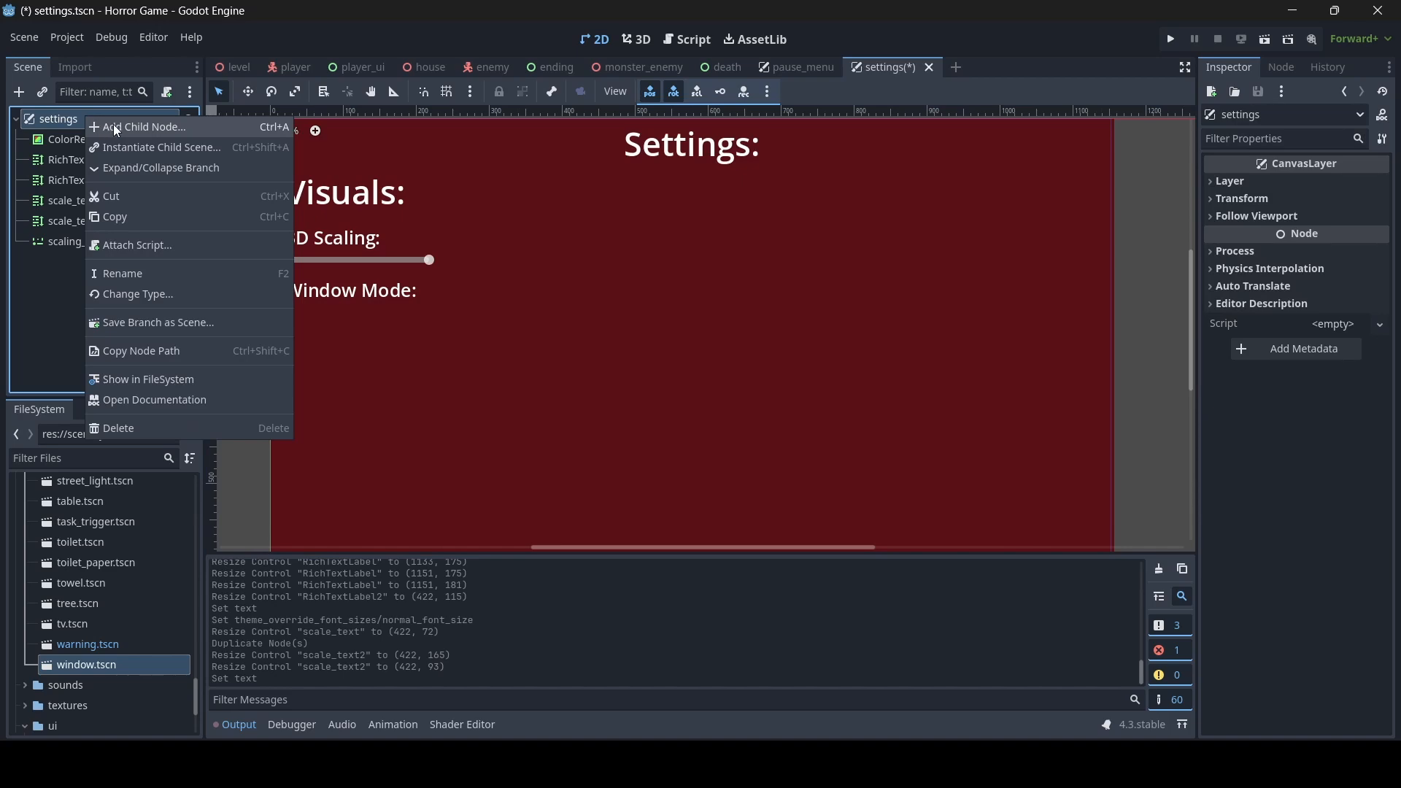
left_click(113, 124)
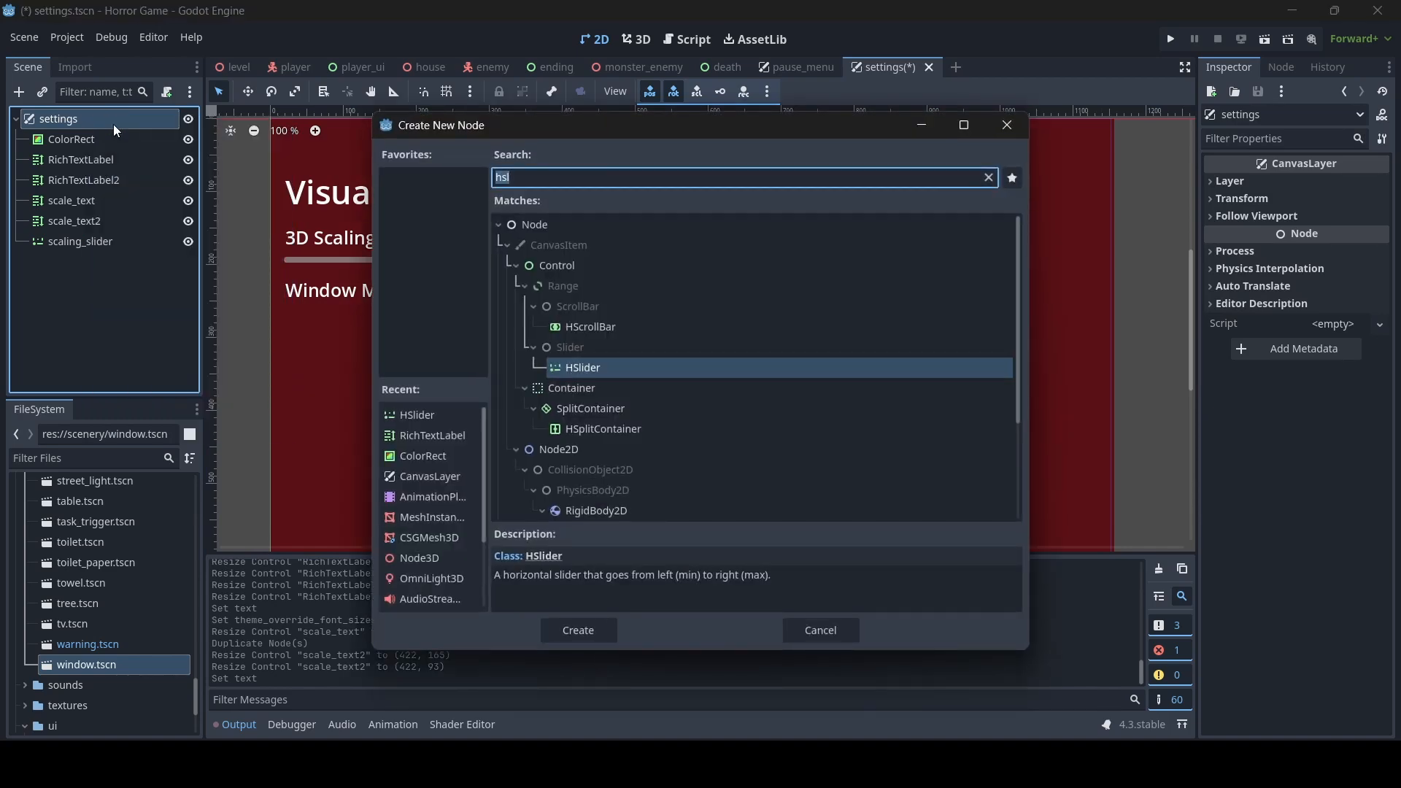
type("option")
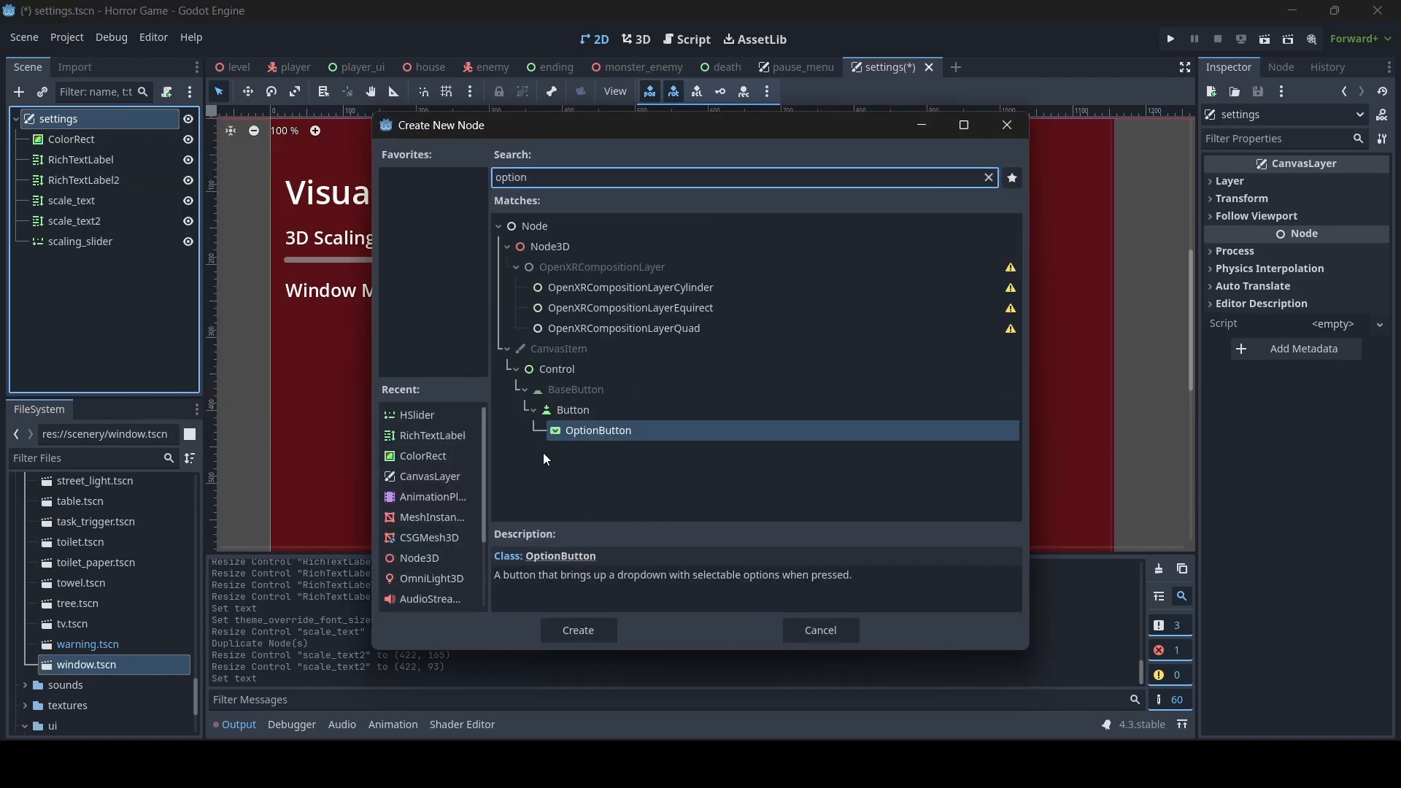
double_click(595, 430)
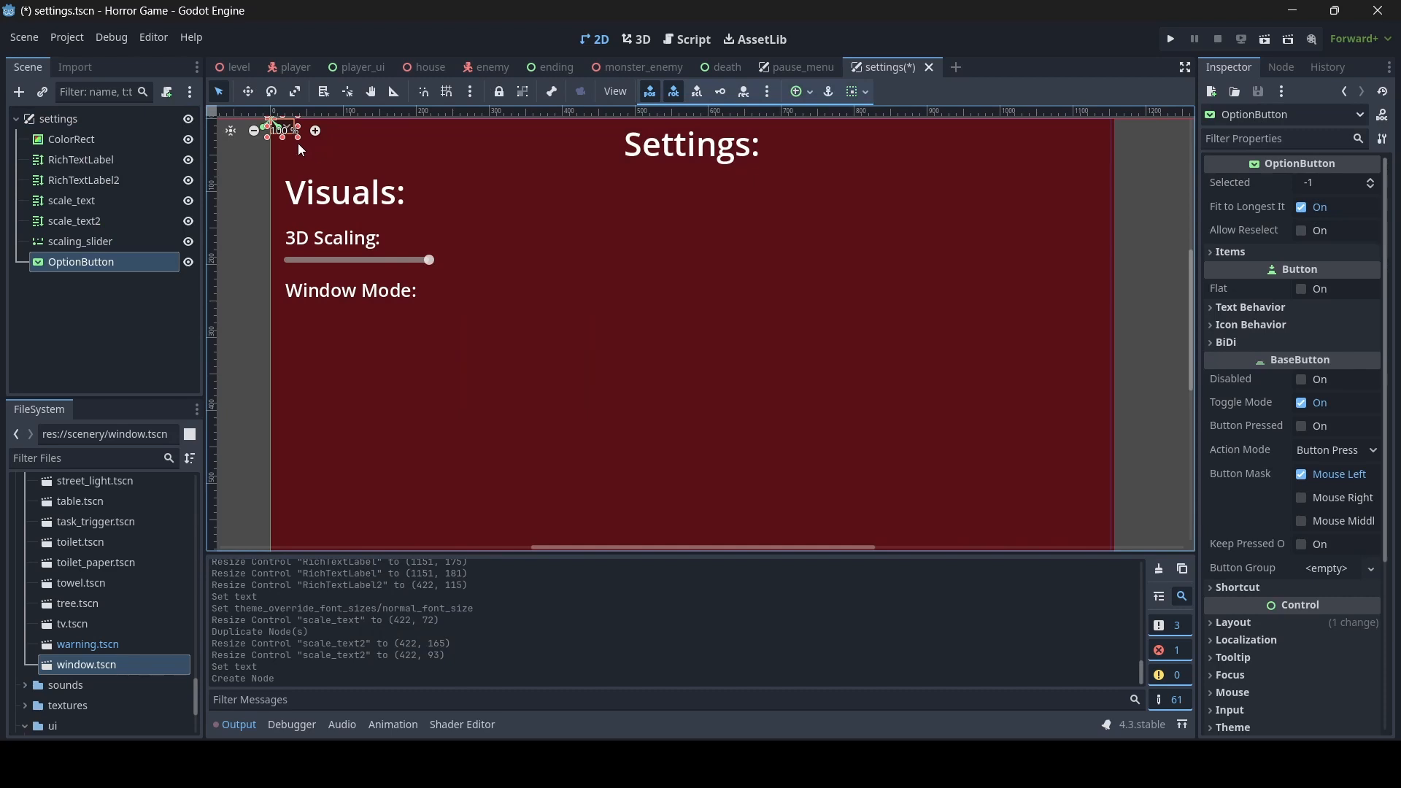
middle_click_drag(343, 164, 397, 223)
left_click_drag(351, 197, 446, 390)
- Add a first item with the text "Windowed" to the OptionButton
left_click(1260, 255)
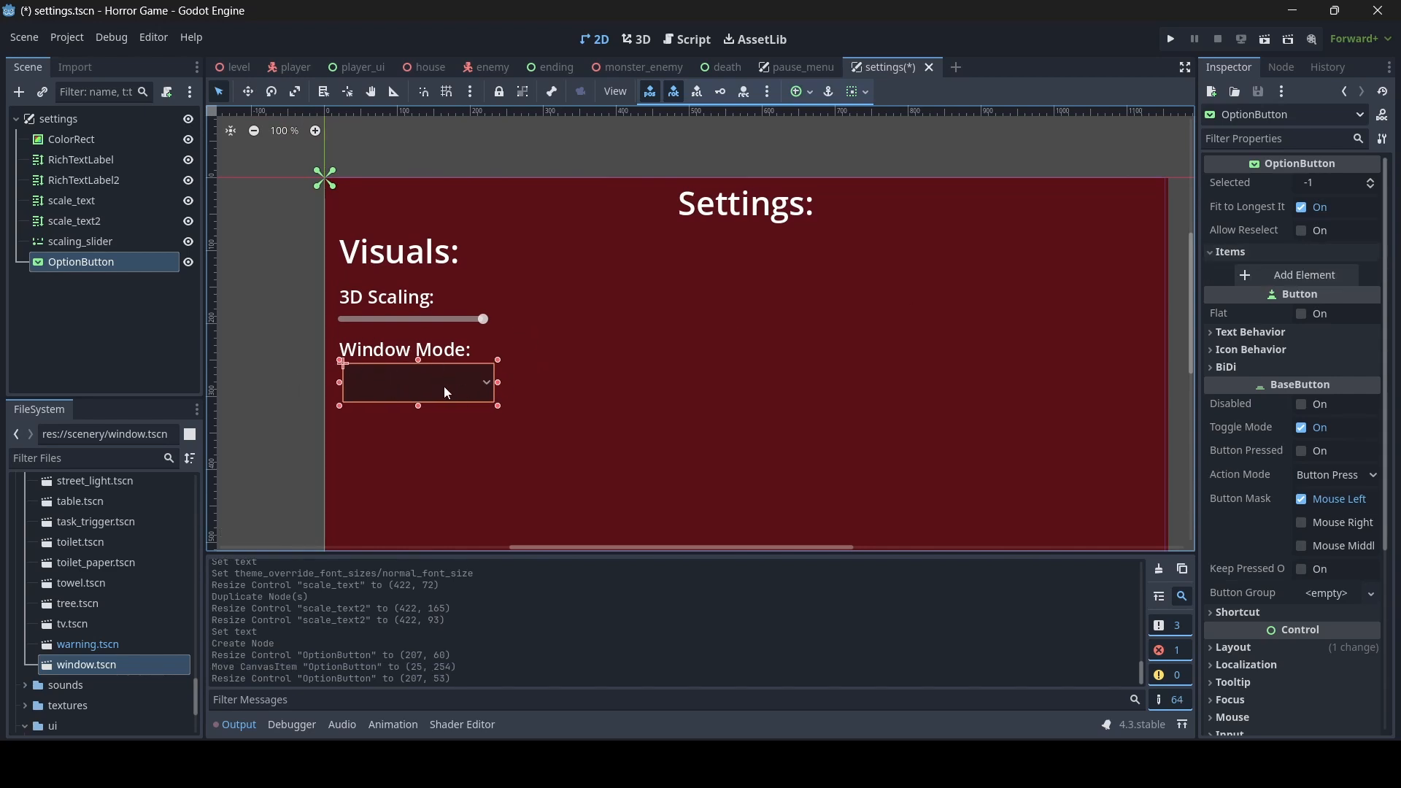
left_click(1244, 254)
left_click(1243, 254)
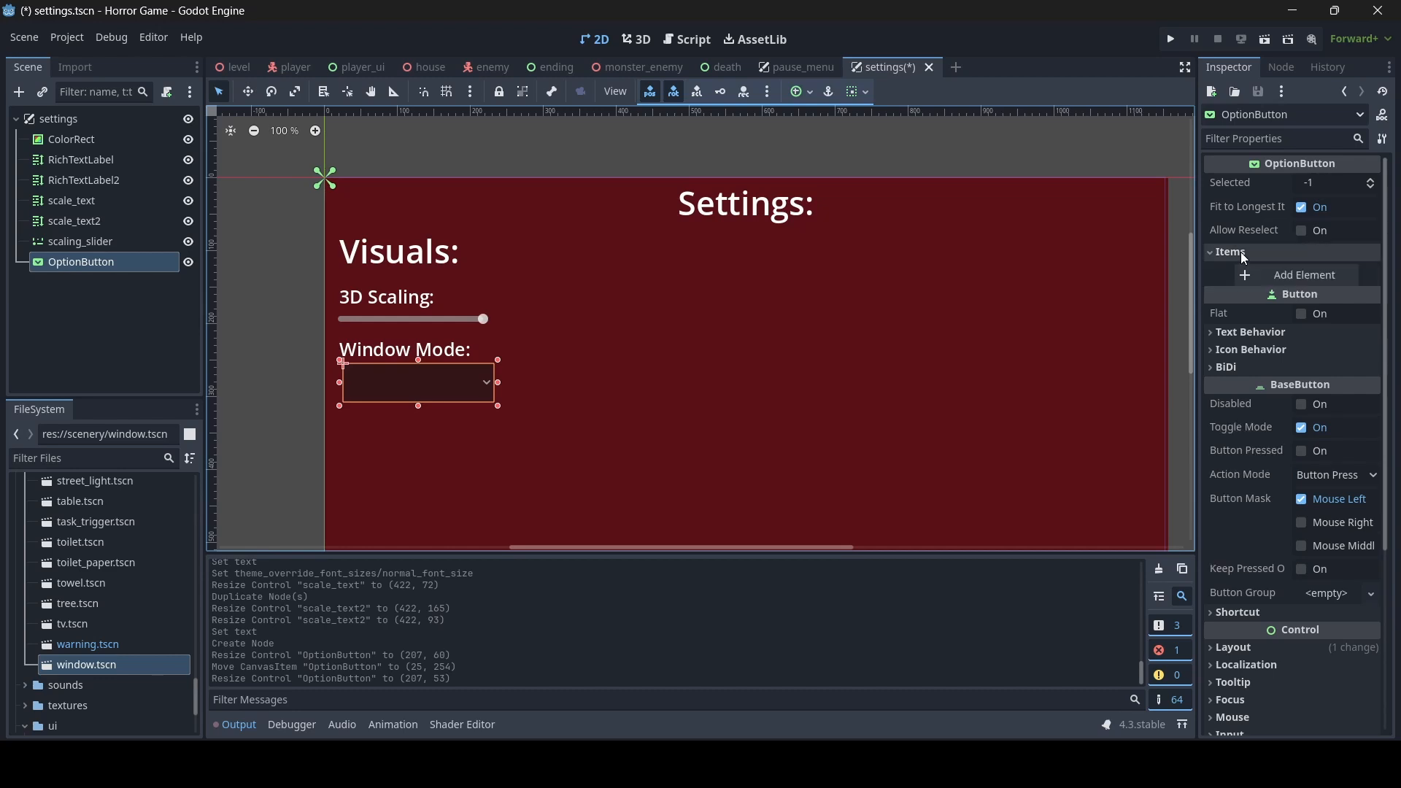
left_click(1303, 276)
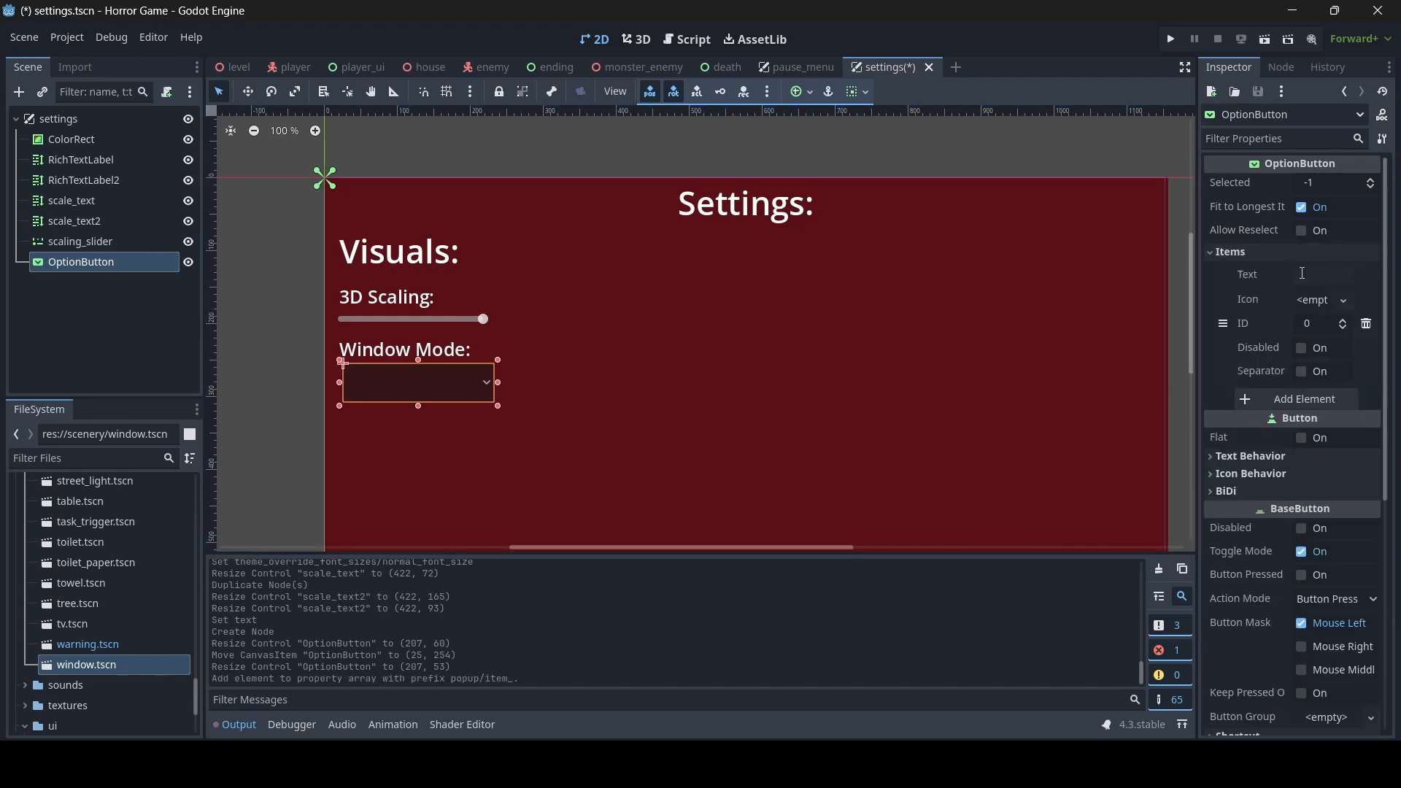
left_click(1304, 274)
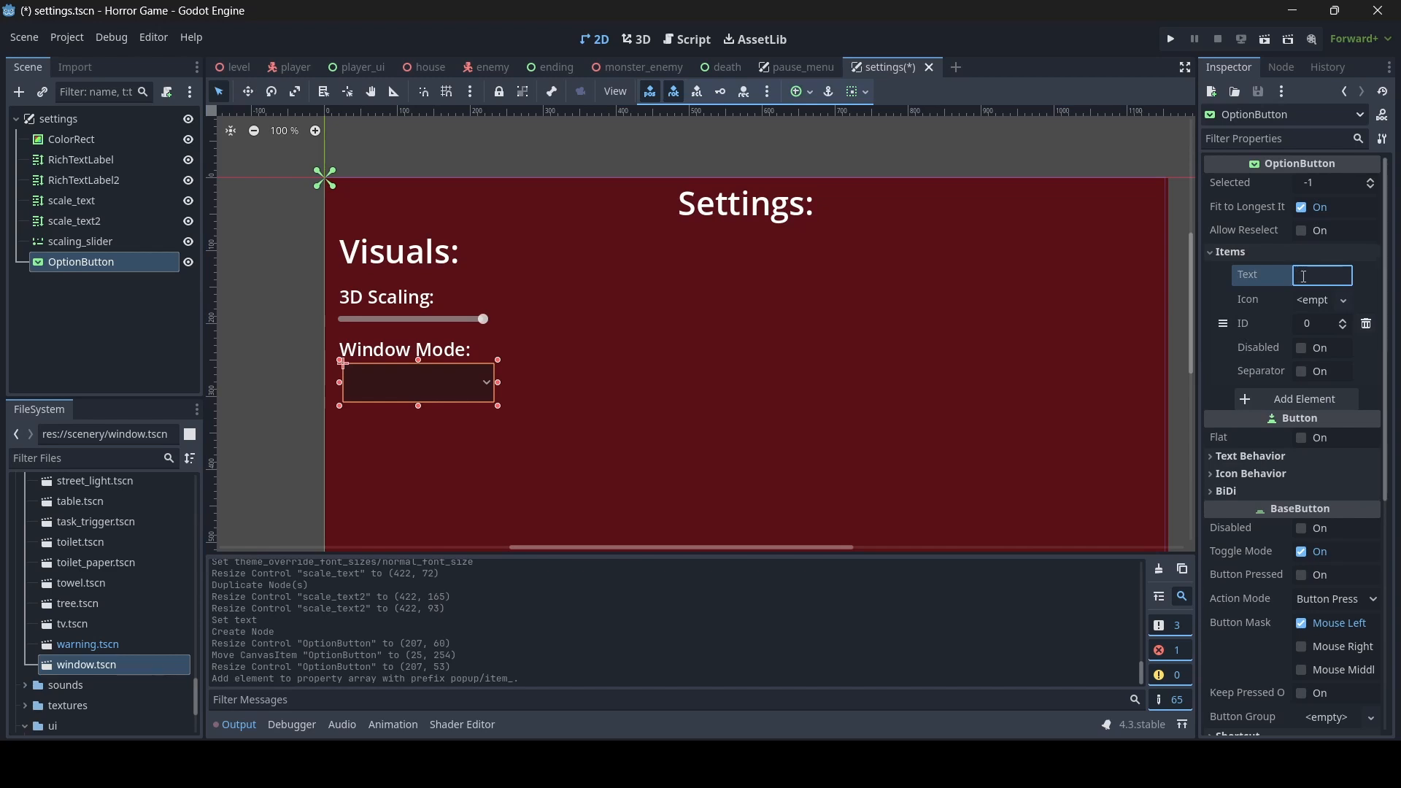
type("Wind")
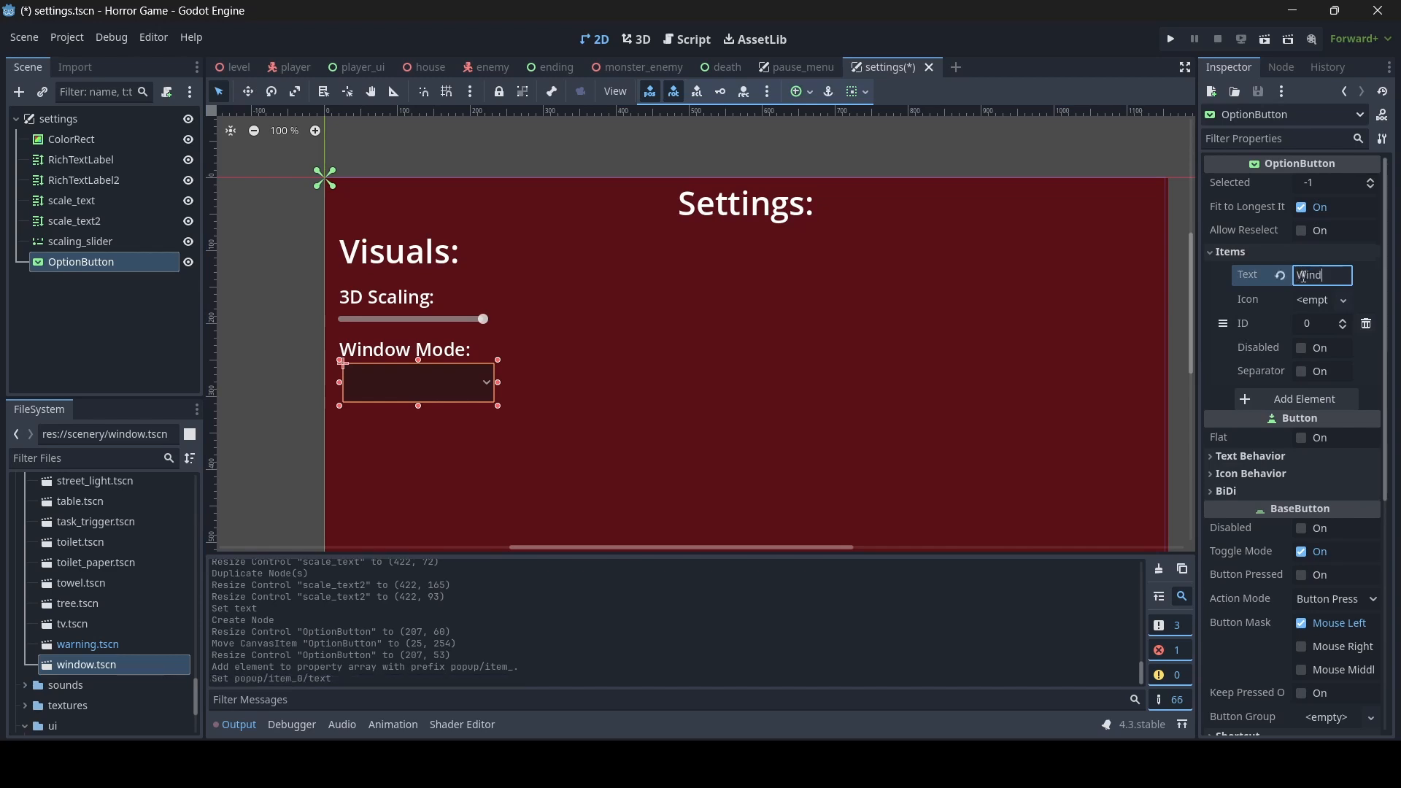
type("owed")
- Set the OptionButton's selected item index to 0
left_click(1330, 184)
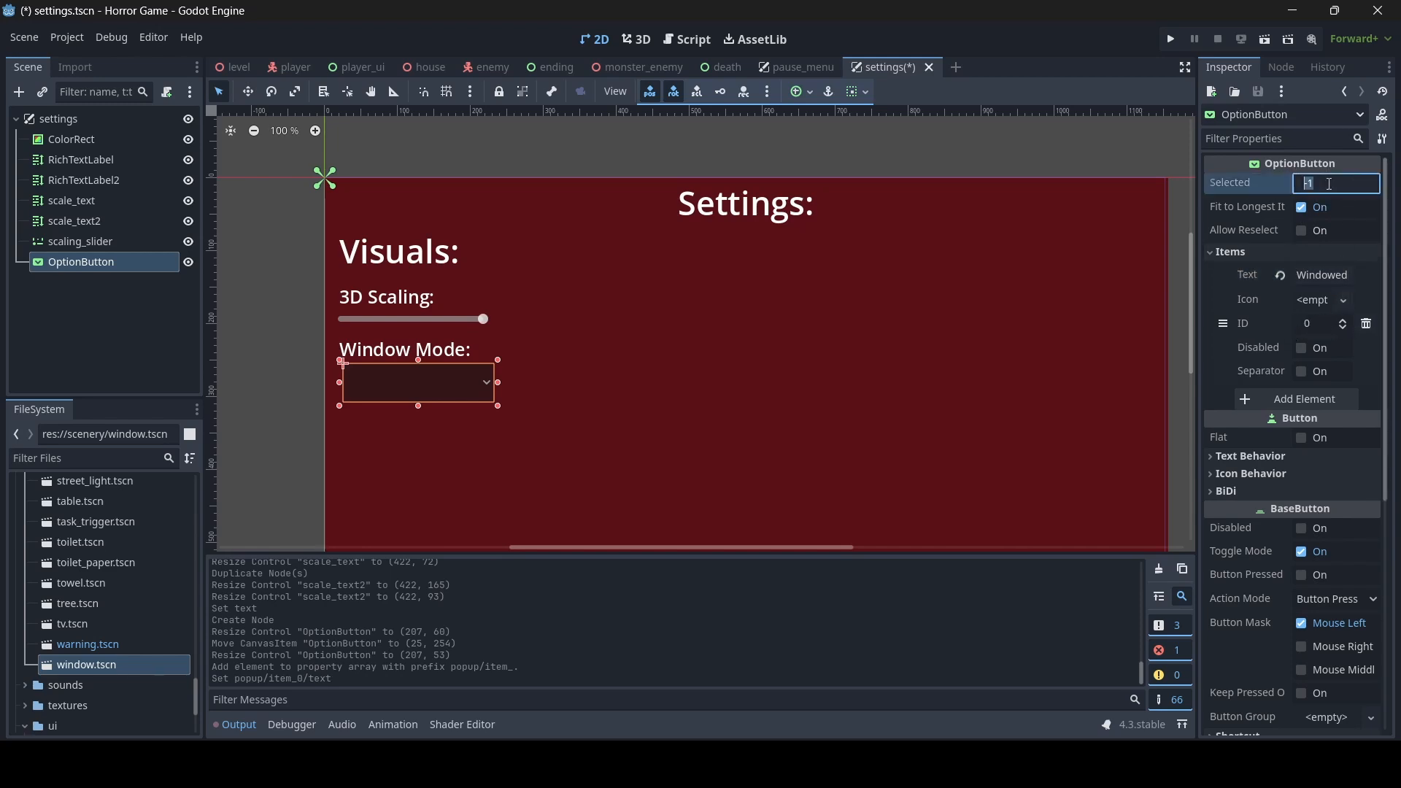
type("0")
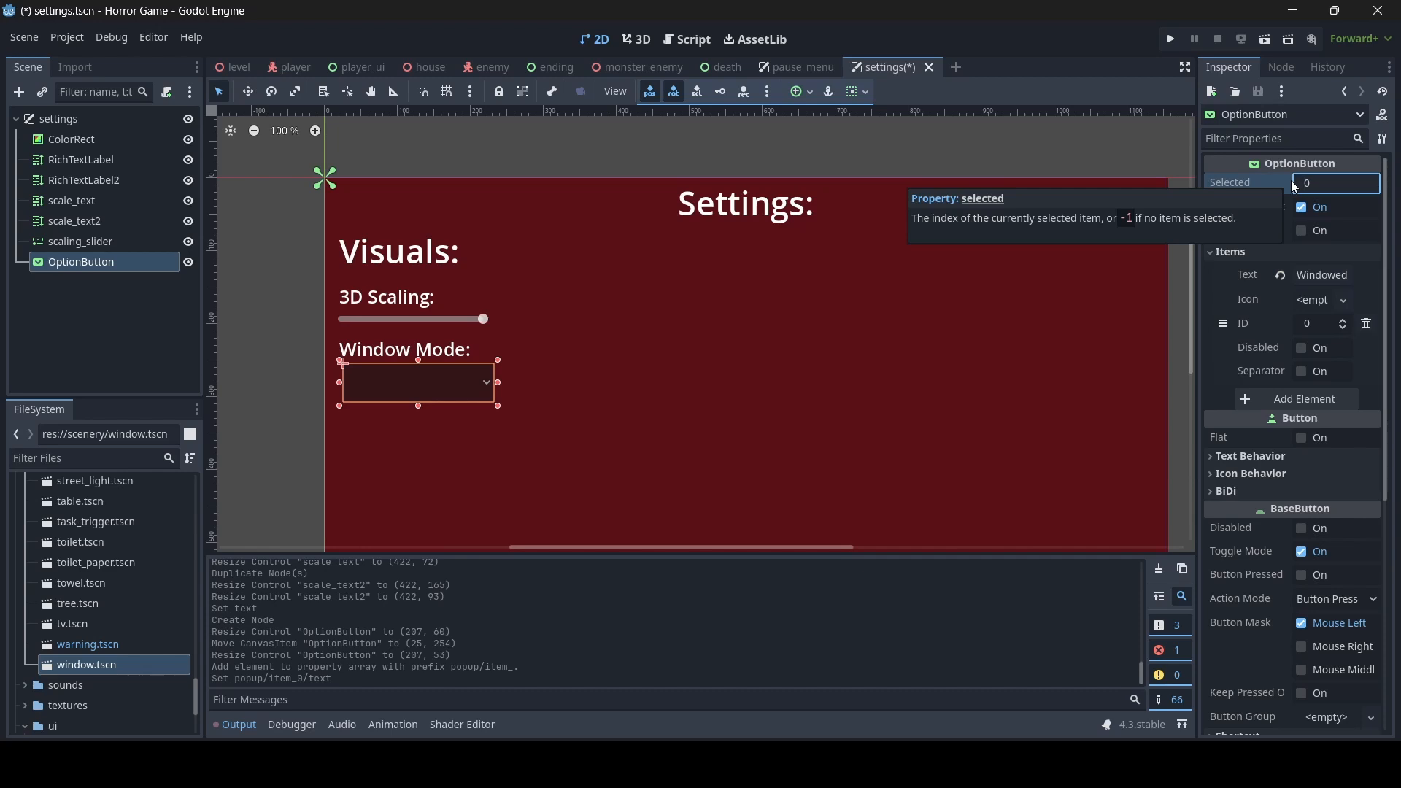
key("Return")
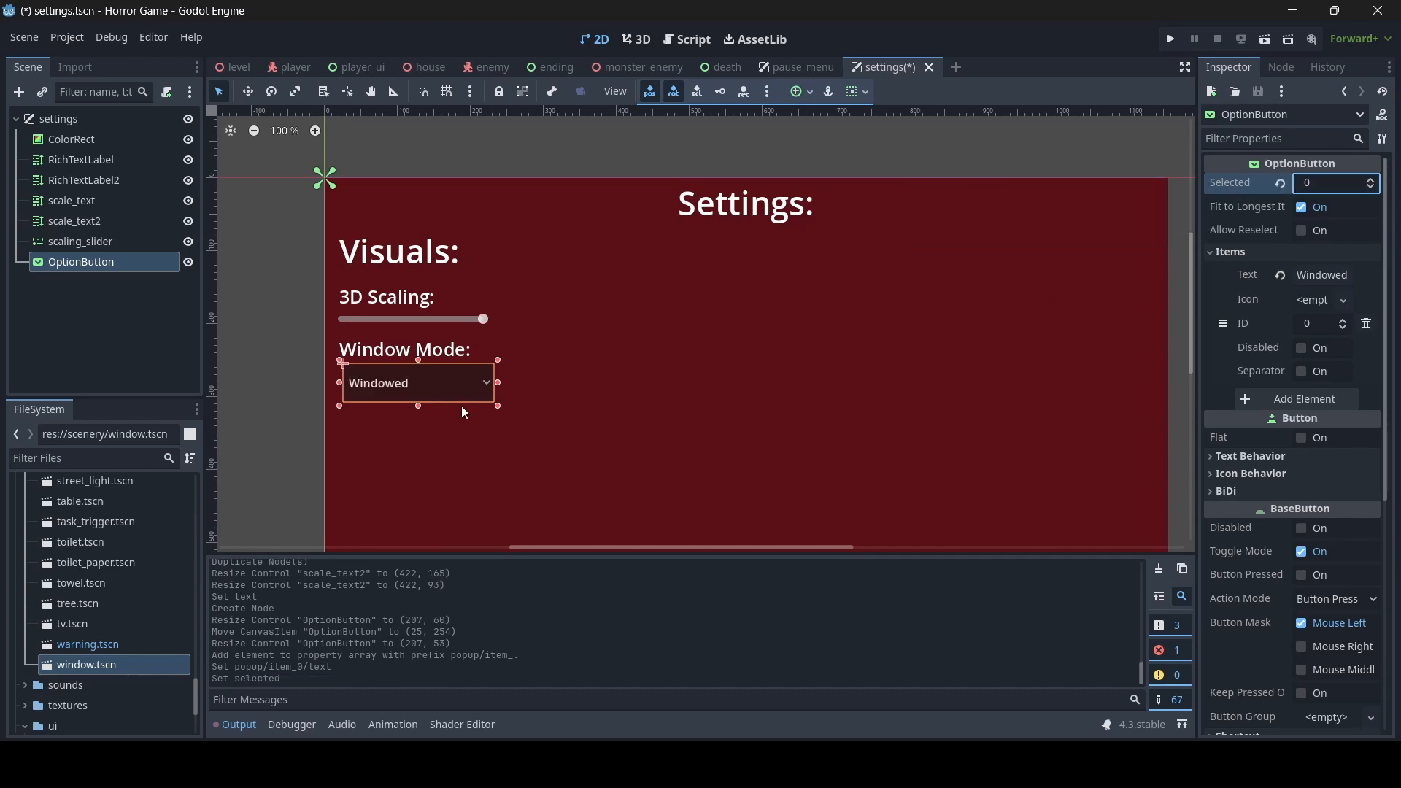
scroll(394, 428, "up", 6)
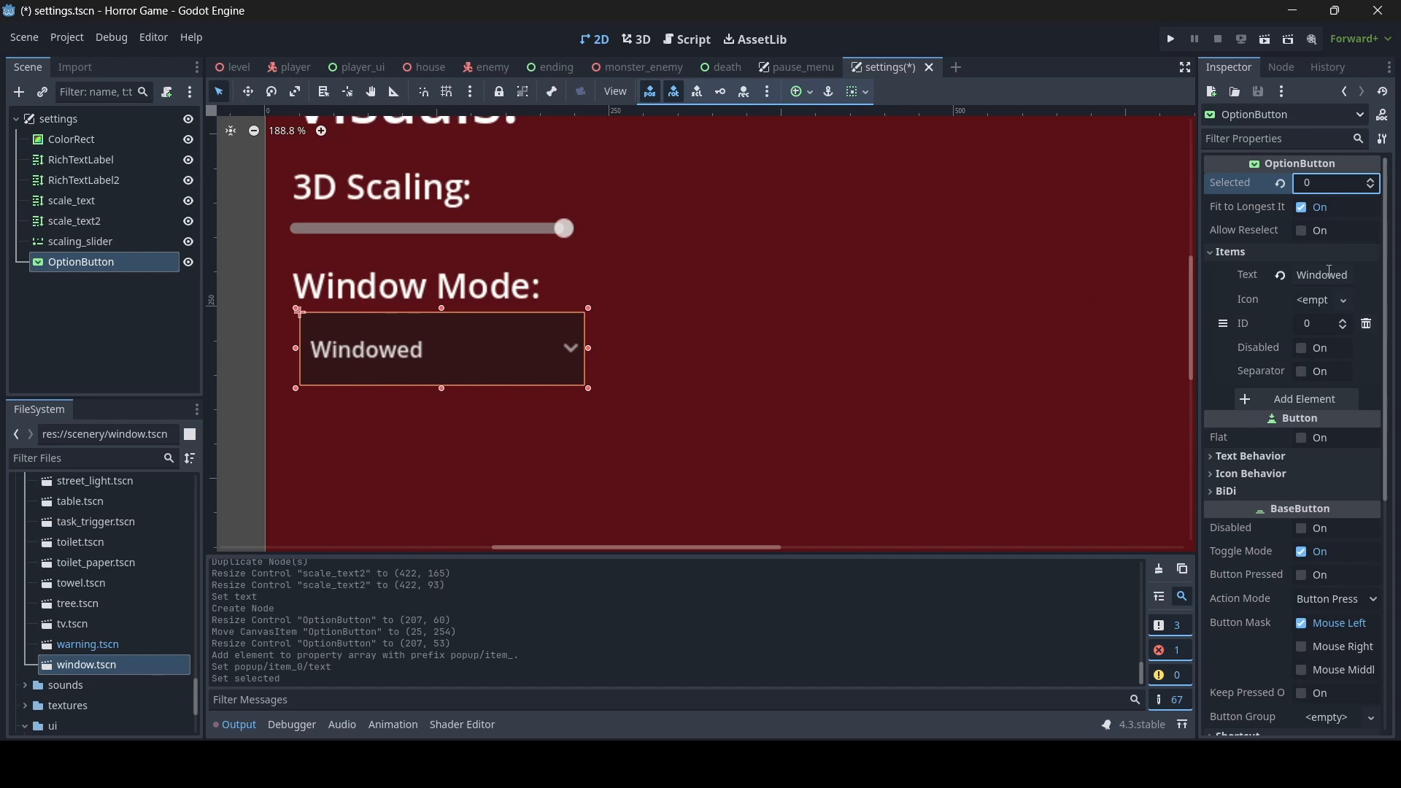
scroll(662, 311, "down", 3)
- Add a second item with the text "Fullscreen" to the OptionButton
left_click(1270, 399)
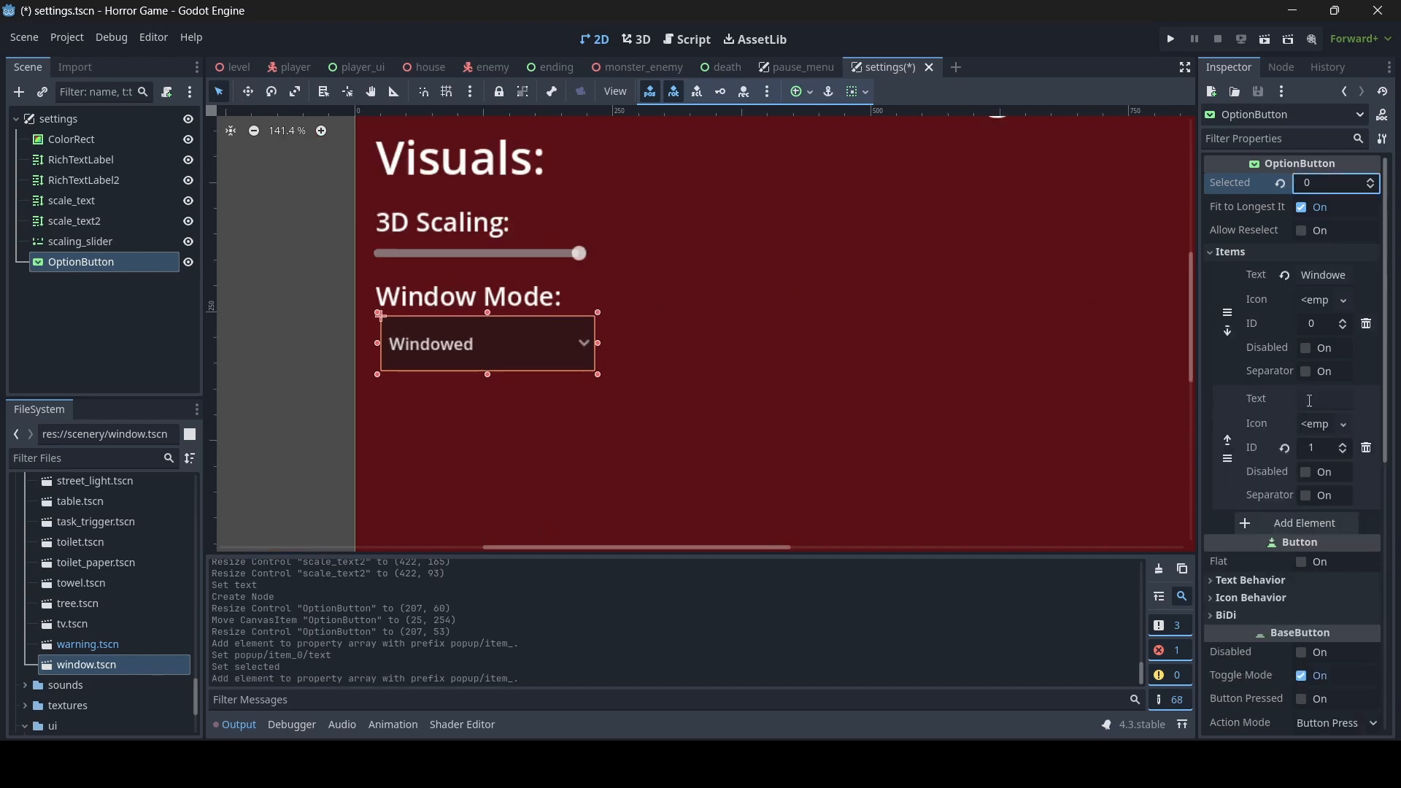
left_click(1312, 401)
type("Fullscreen")
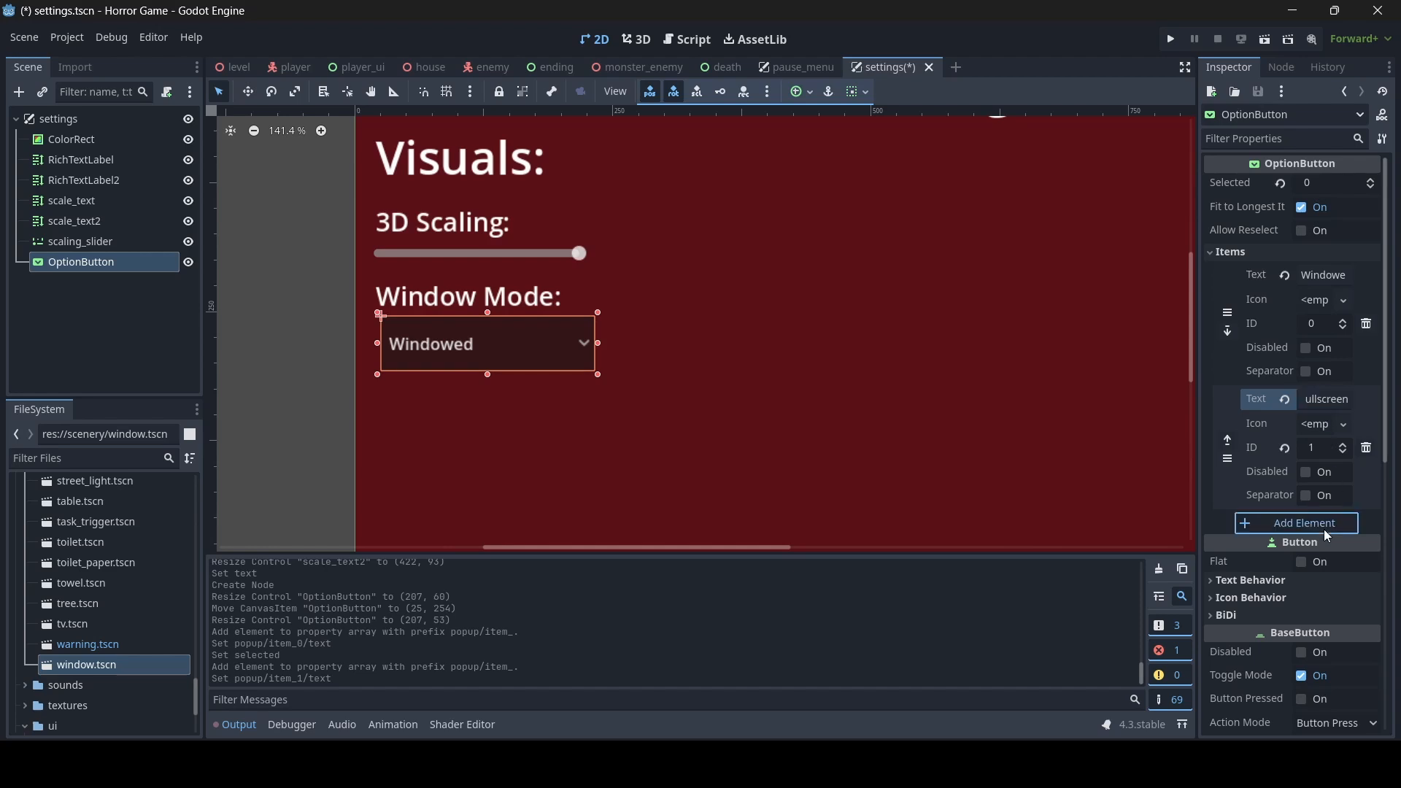
- Add a third item with the text "Exclusive Fullscreen" to the OptionButton and save the scene
left_click(1318, 524)
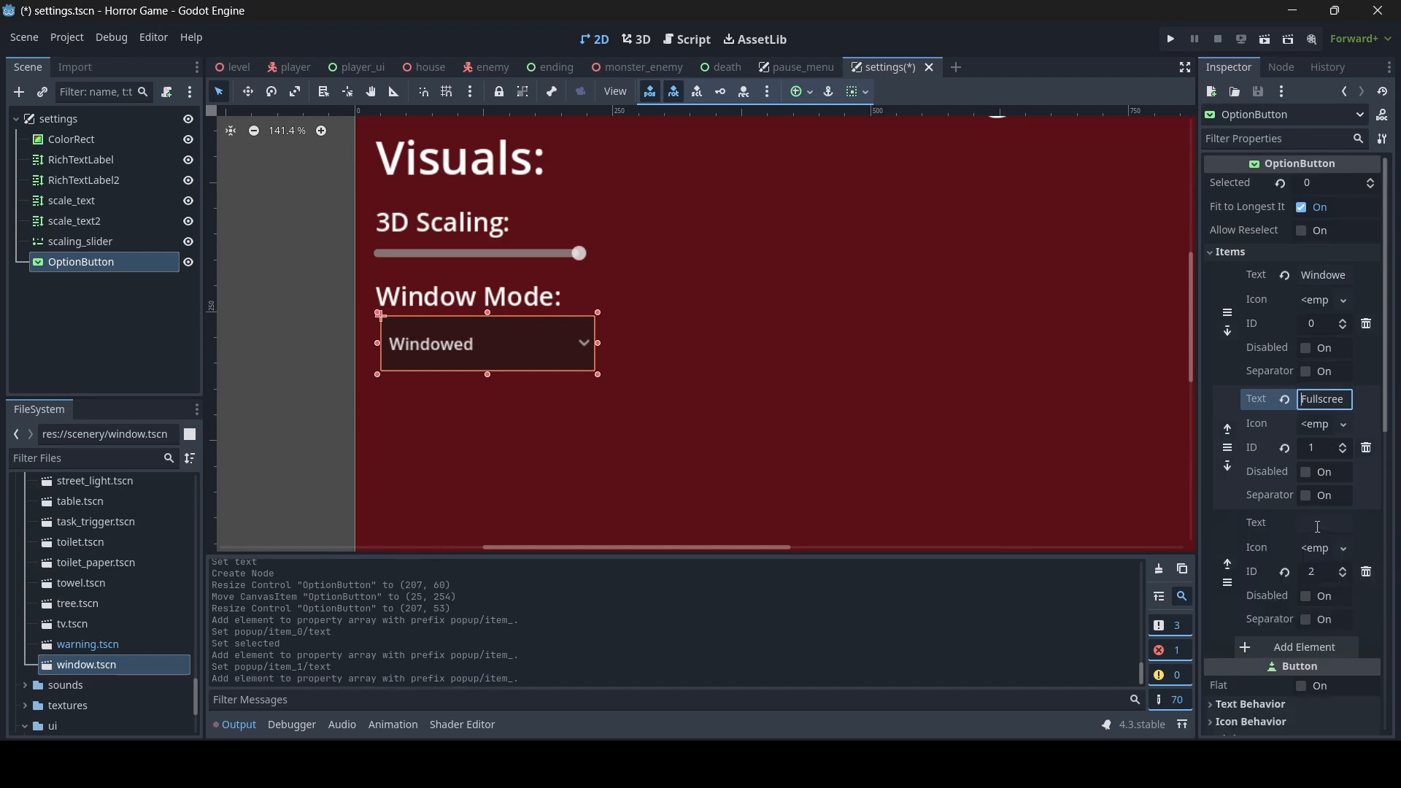
left_click(1313, 524)
type("E")
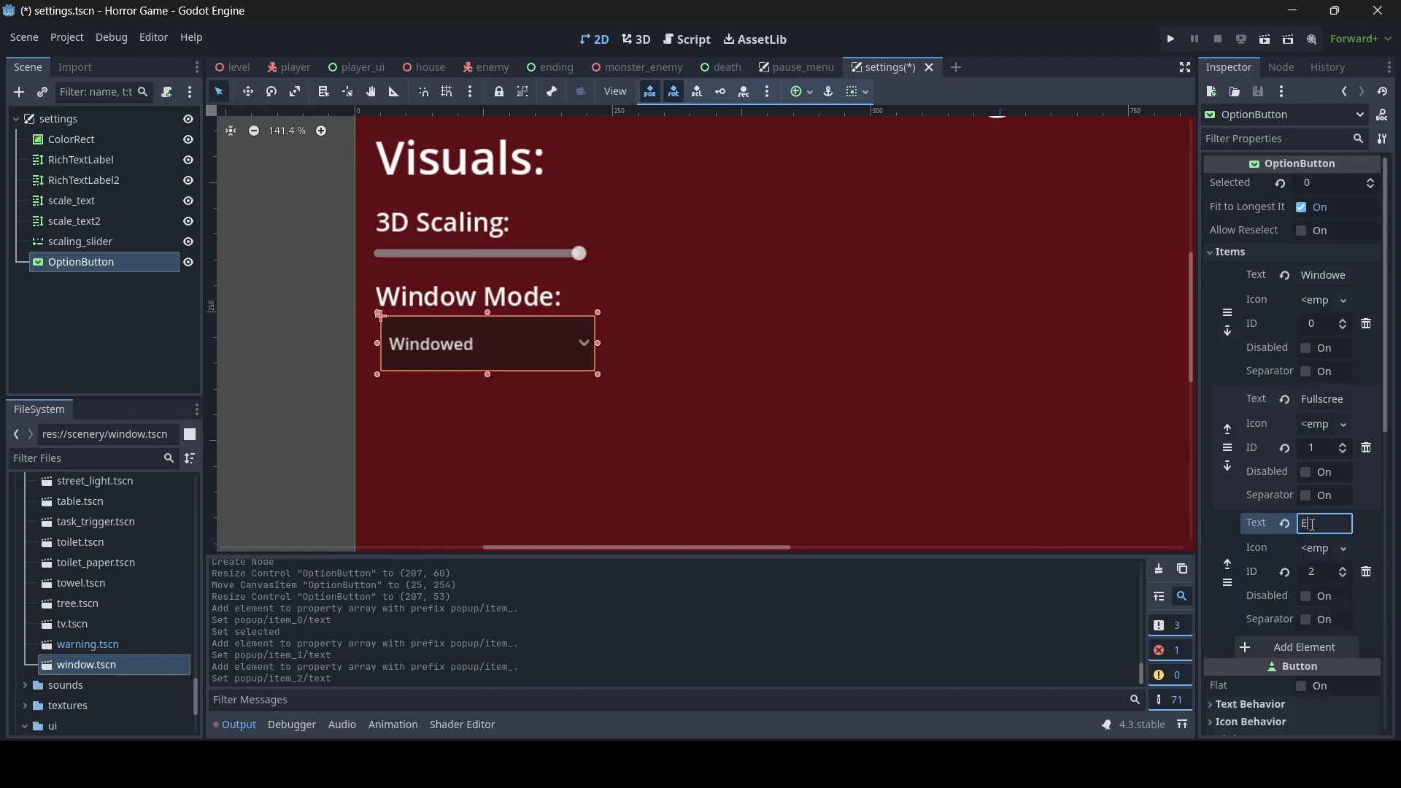
type("xclusive Fullscreen")
key("ctrl+s")
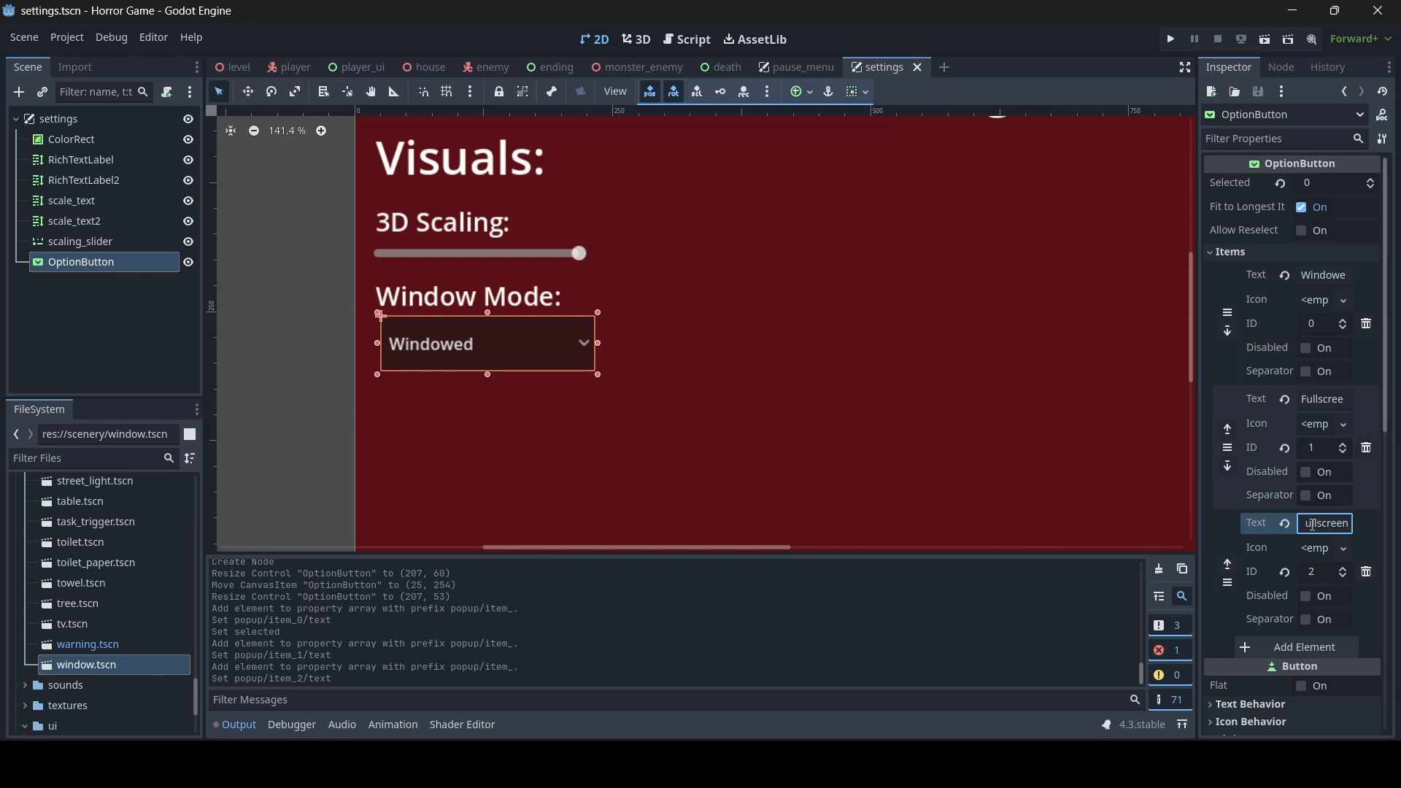
- Change the OptionButton's selected item index to 1
left_click(1327, 183)
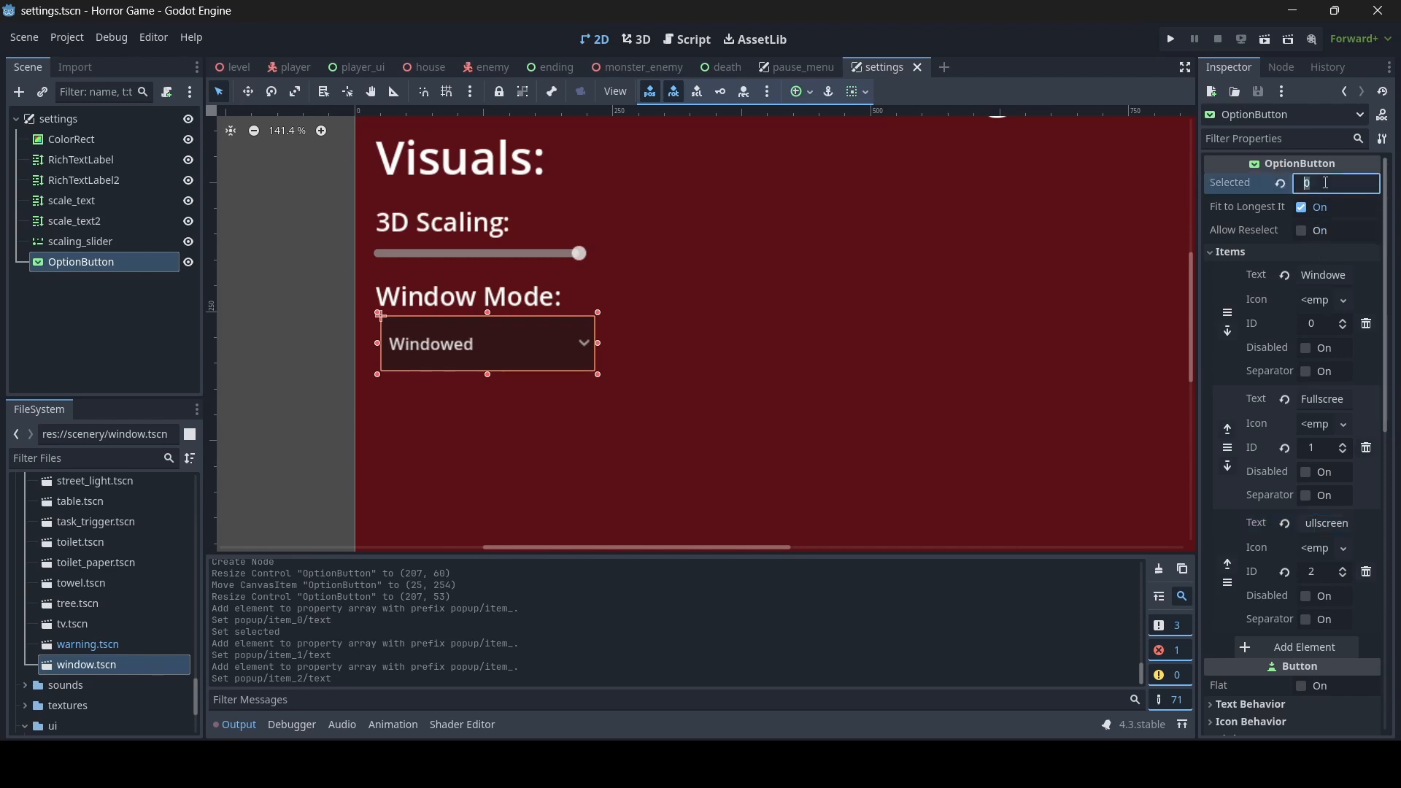
type("1")
key("Return")
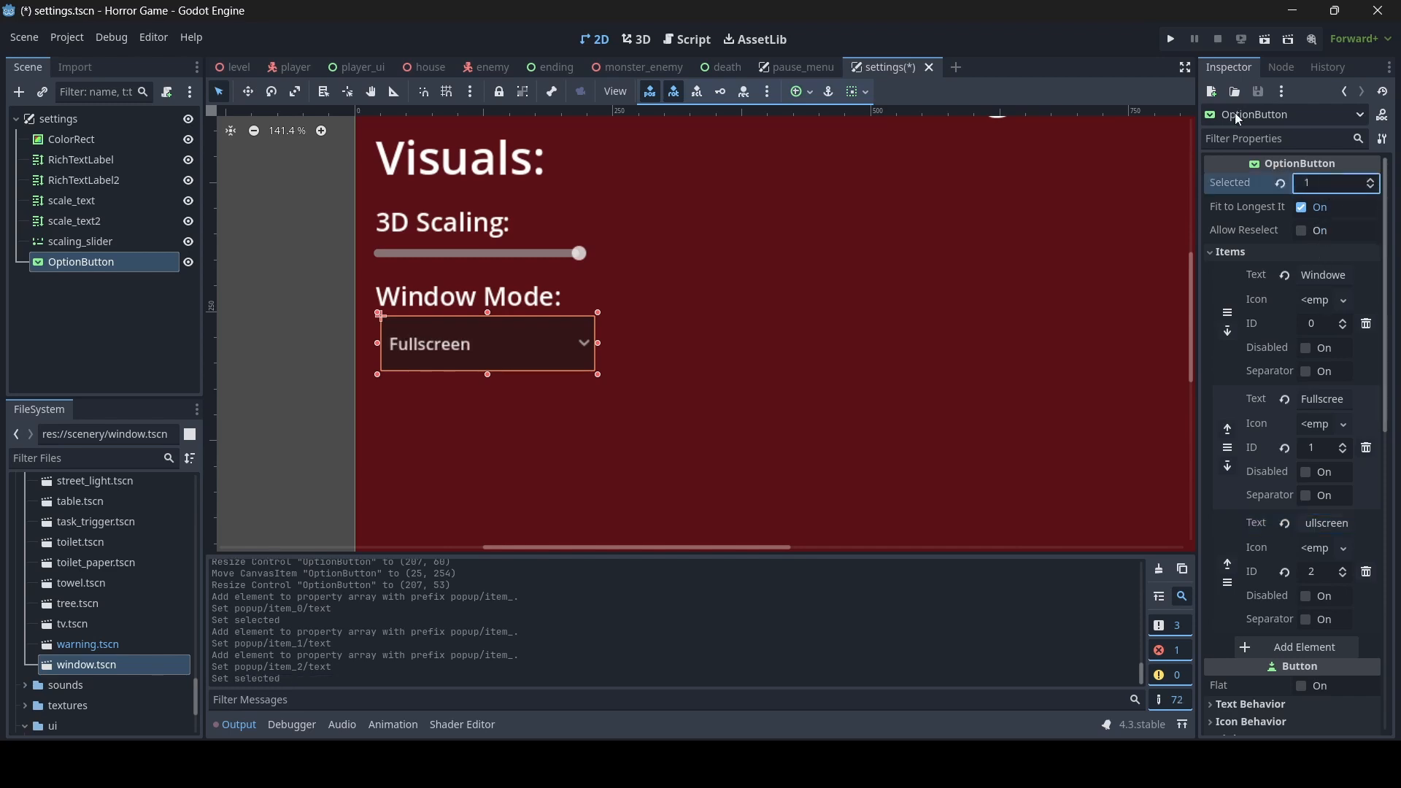
- Override the OptionButton's font size, trying 30 px first and settling on 20 px
scroll(1312, 477, "down", 10)
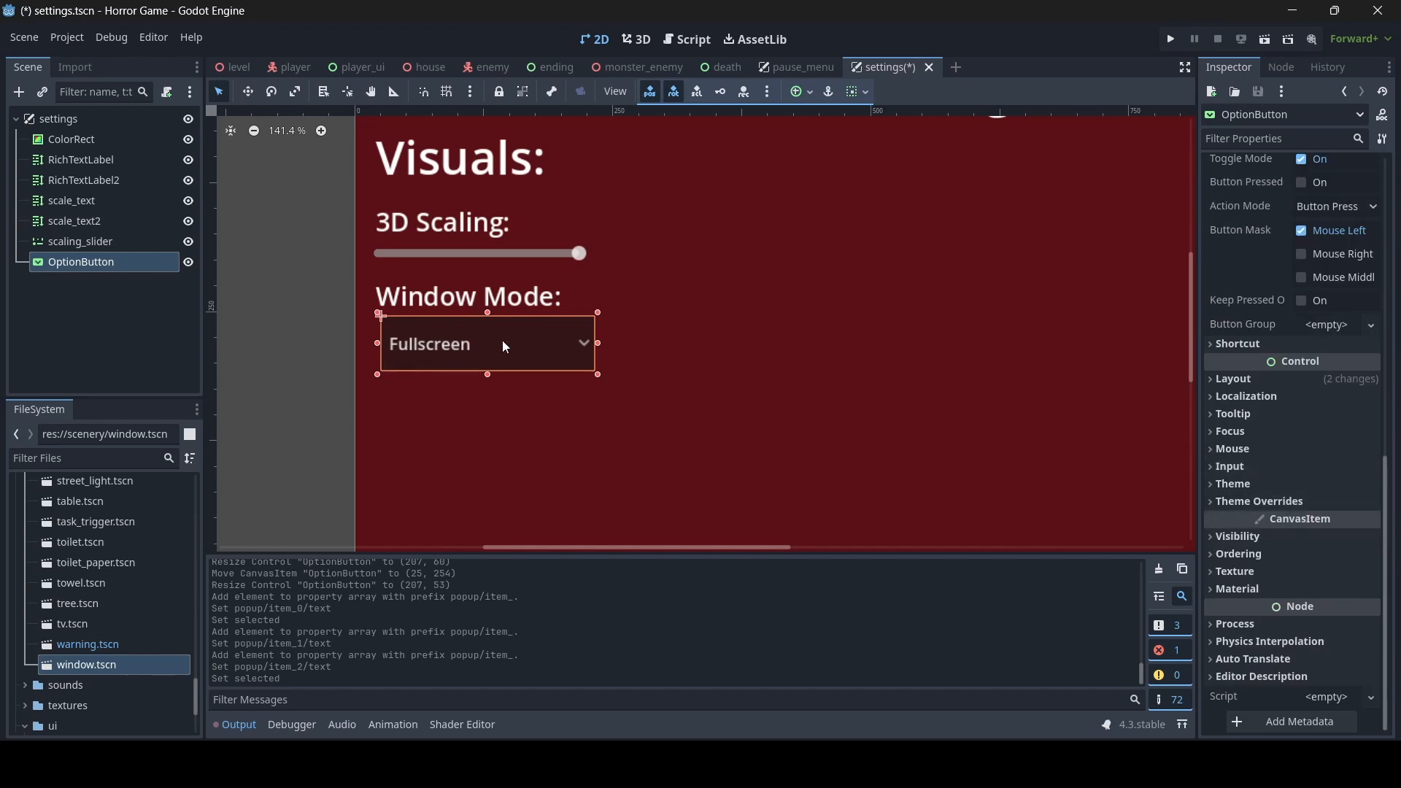
left_click(1279, 503)
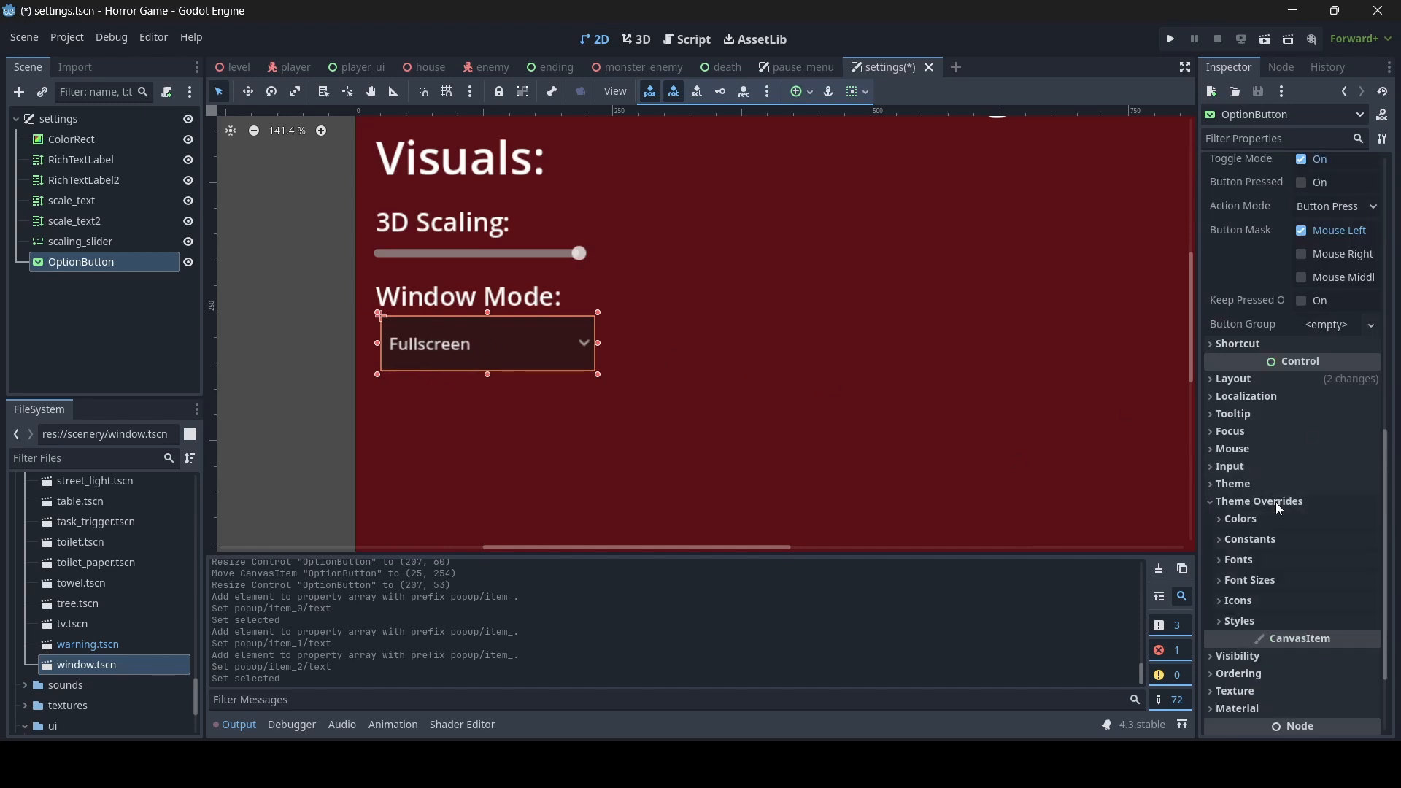
left_click(1251, 582)
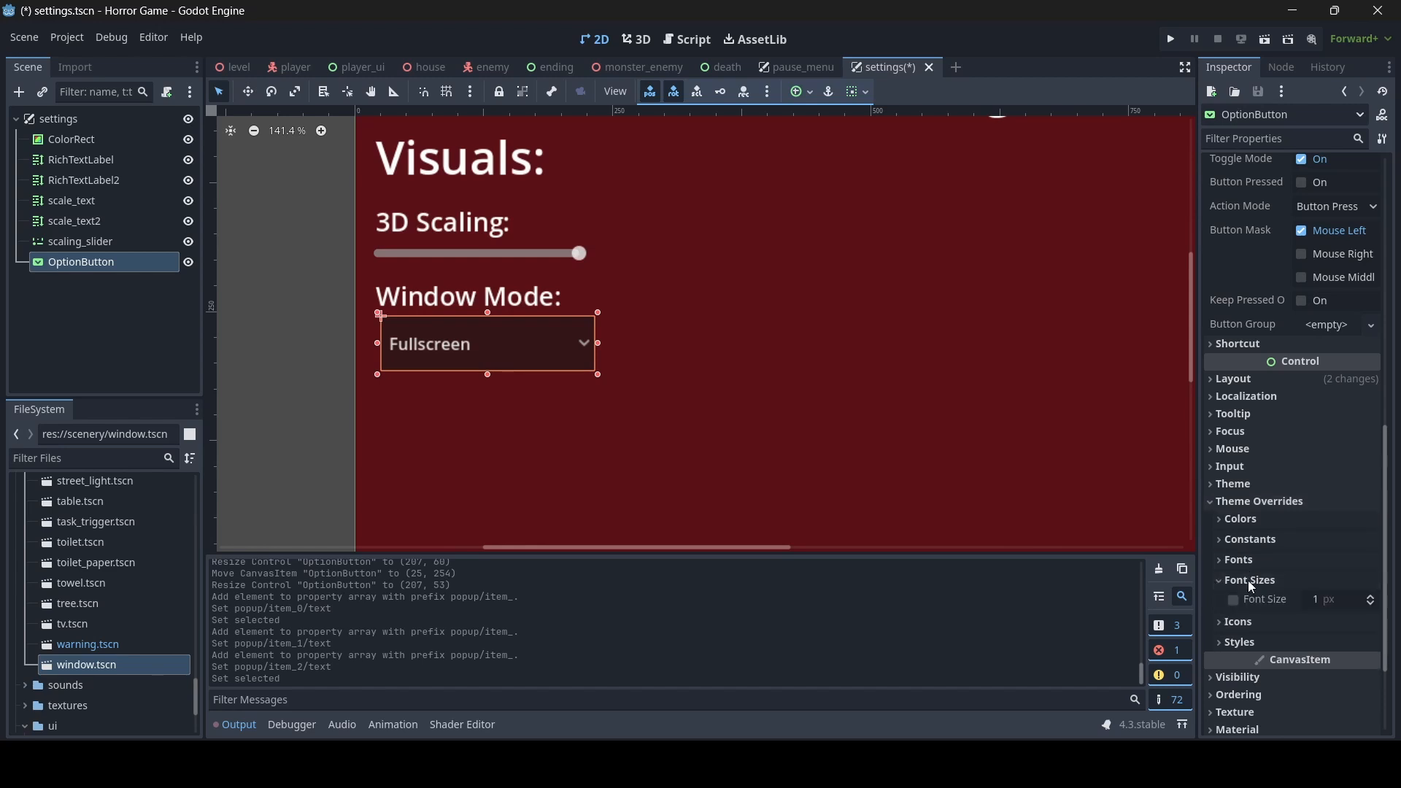
left_click(1326, 601)
type("30")
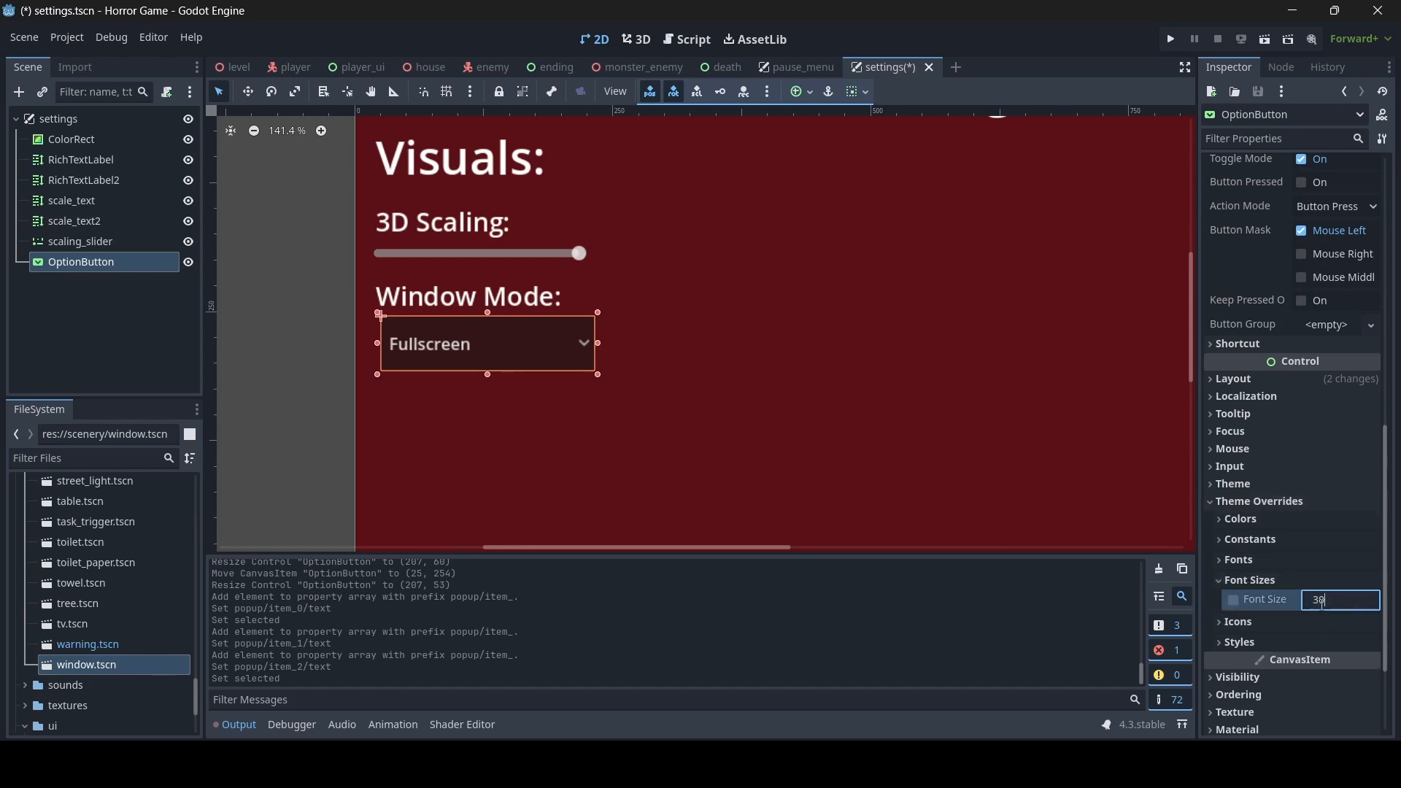
key("Return")
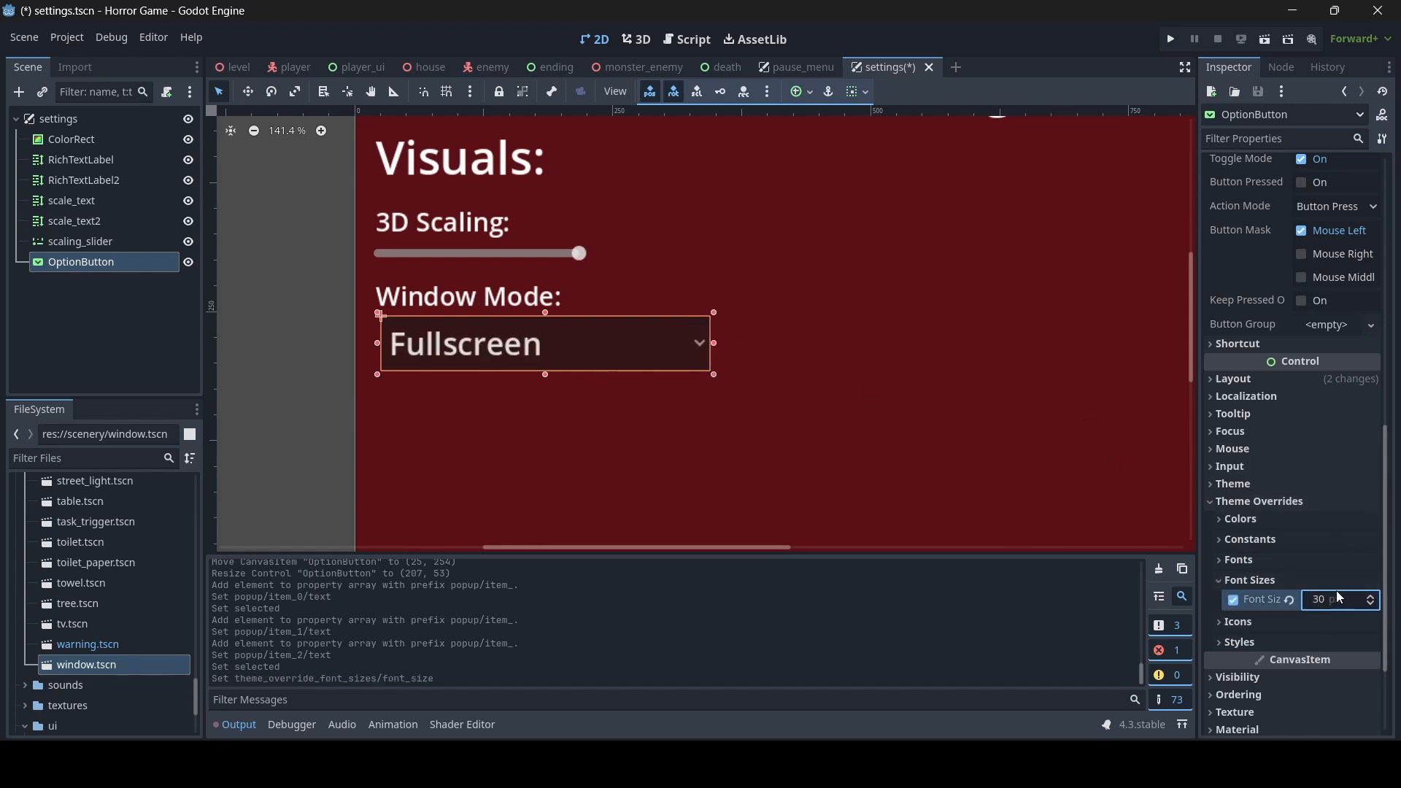
left_click(1335, 599)
type("20")
key("Return")
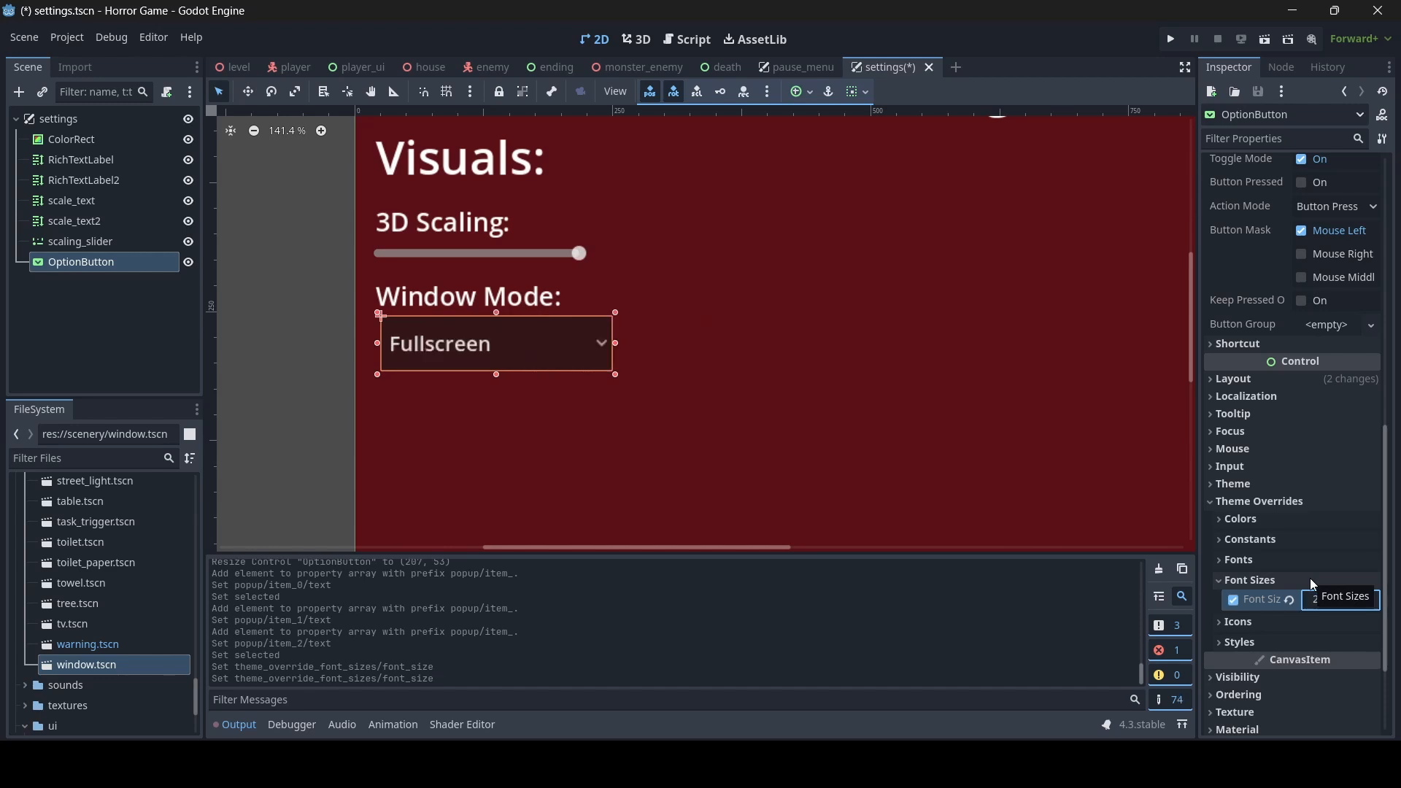
- Resize the OptionButton to about 224 x 36, shift it to about (23, 254) and deselect it
left_click_drag(496, 313, 478, 339)
left_click(635, 310)
scroll(635, 311, "down", 5)
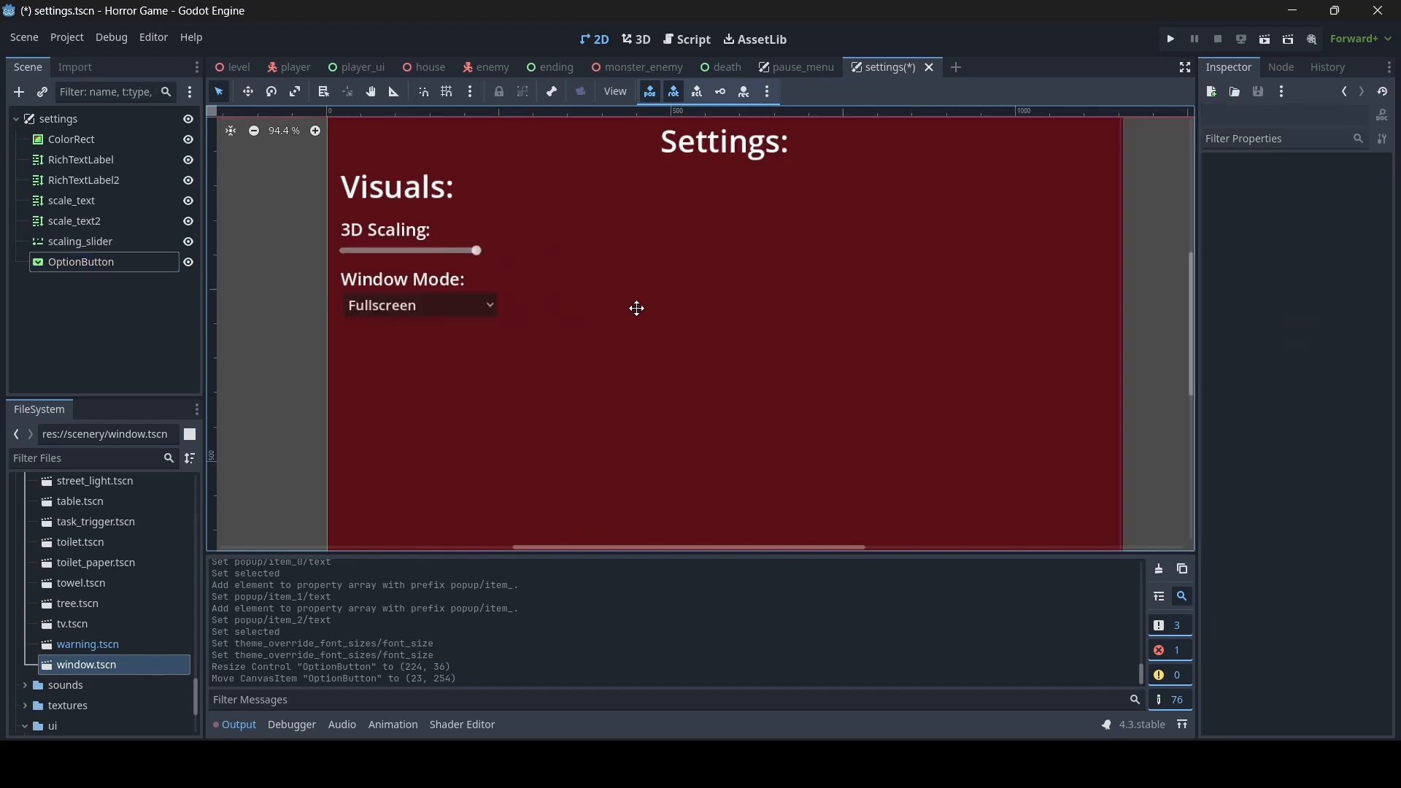
- Cycle the OptionButton's selected index through all three window modes to preview them, ending on 0 for Windowed
left_click(518, 312)
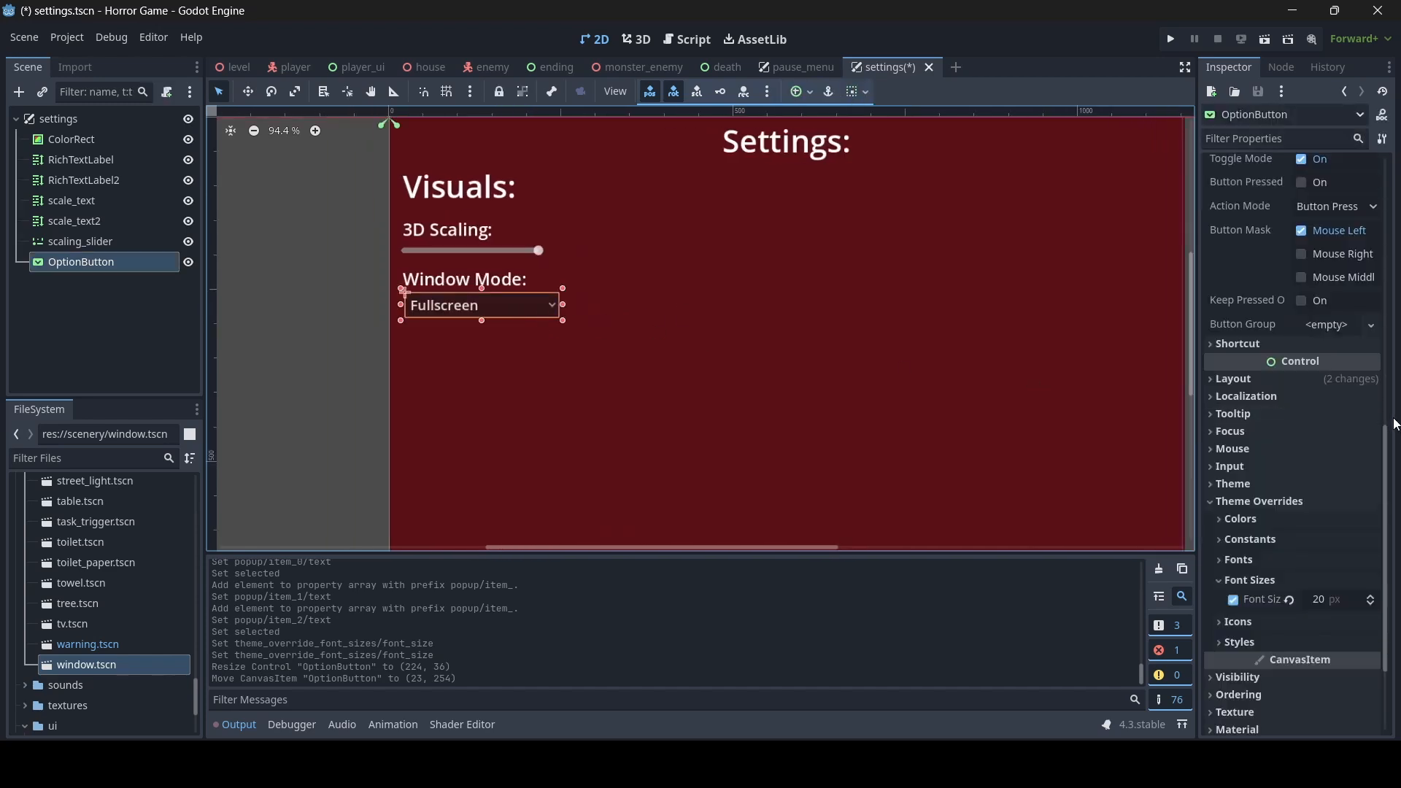
scroll(1349, 328, "up", 5)
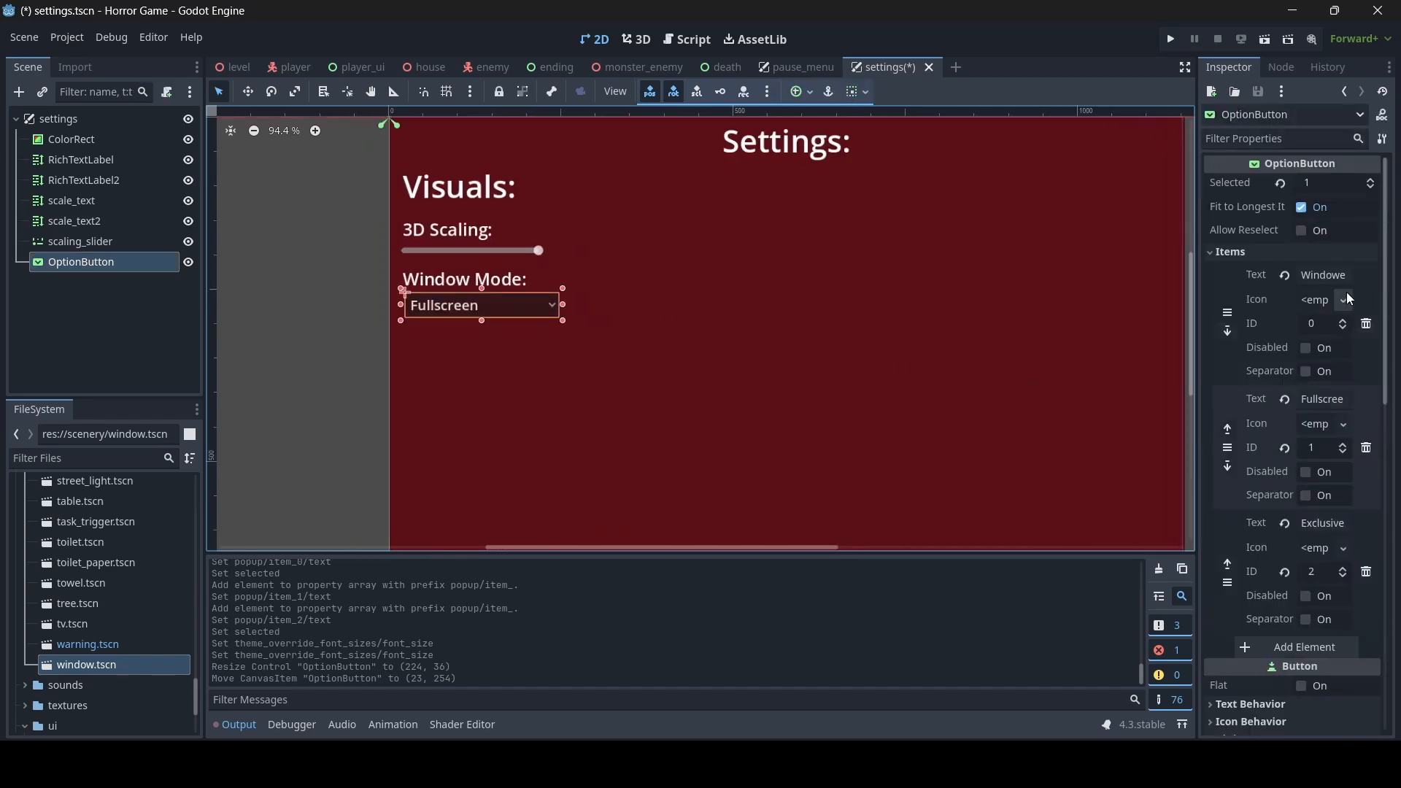
left_click(1370, 187)
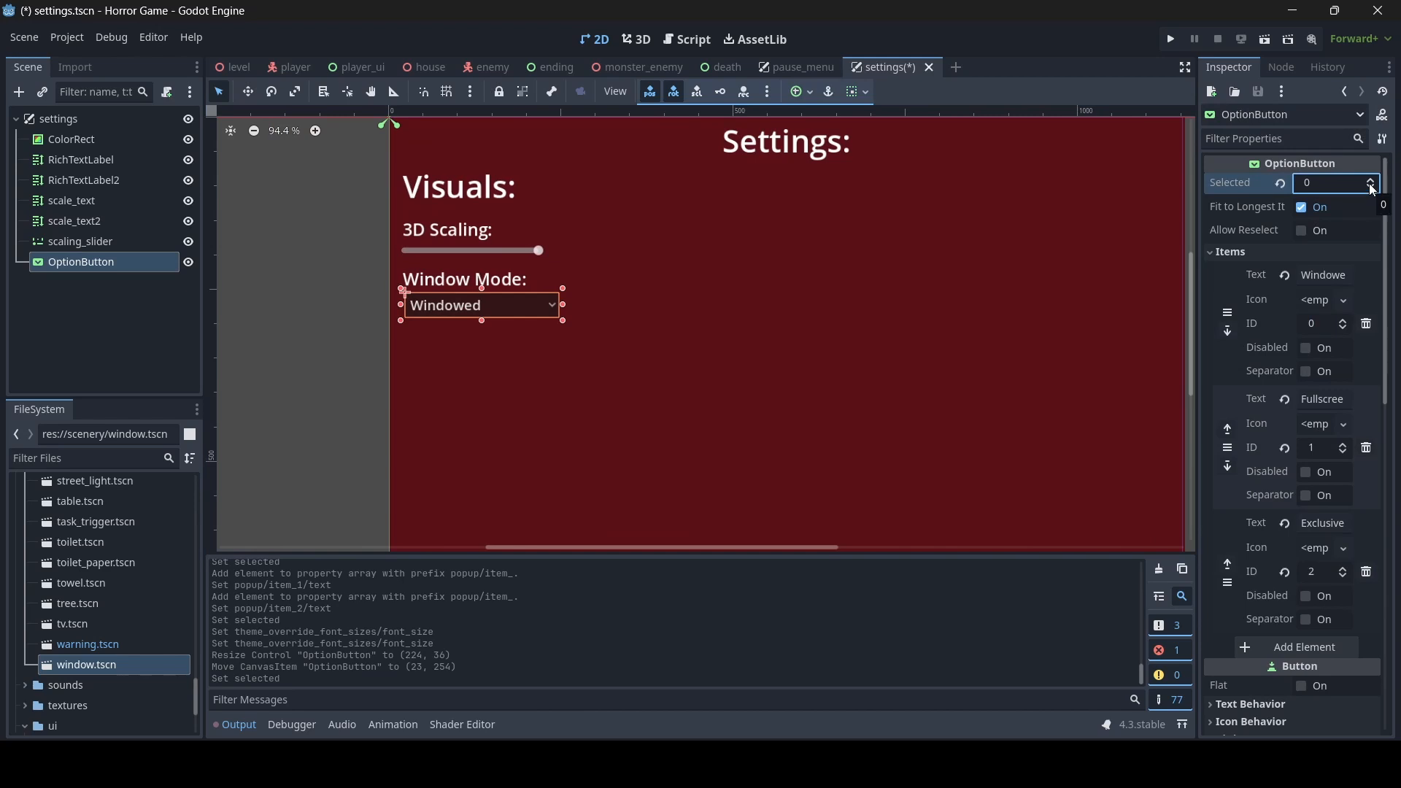
left_click(1373, 188)
left_click(1373, 186)
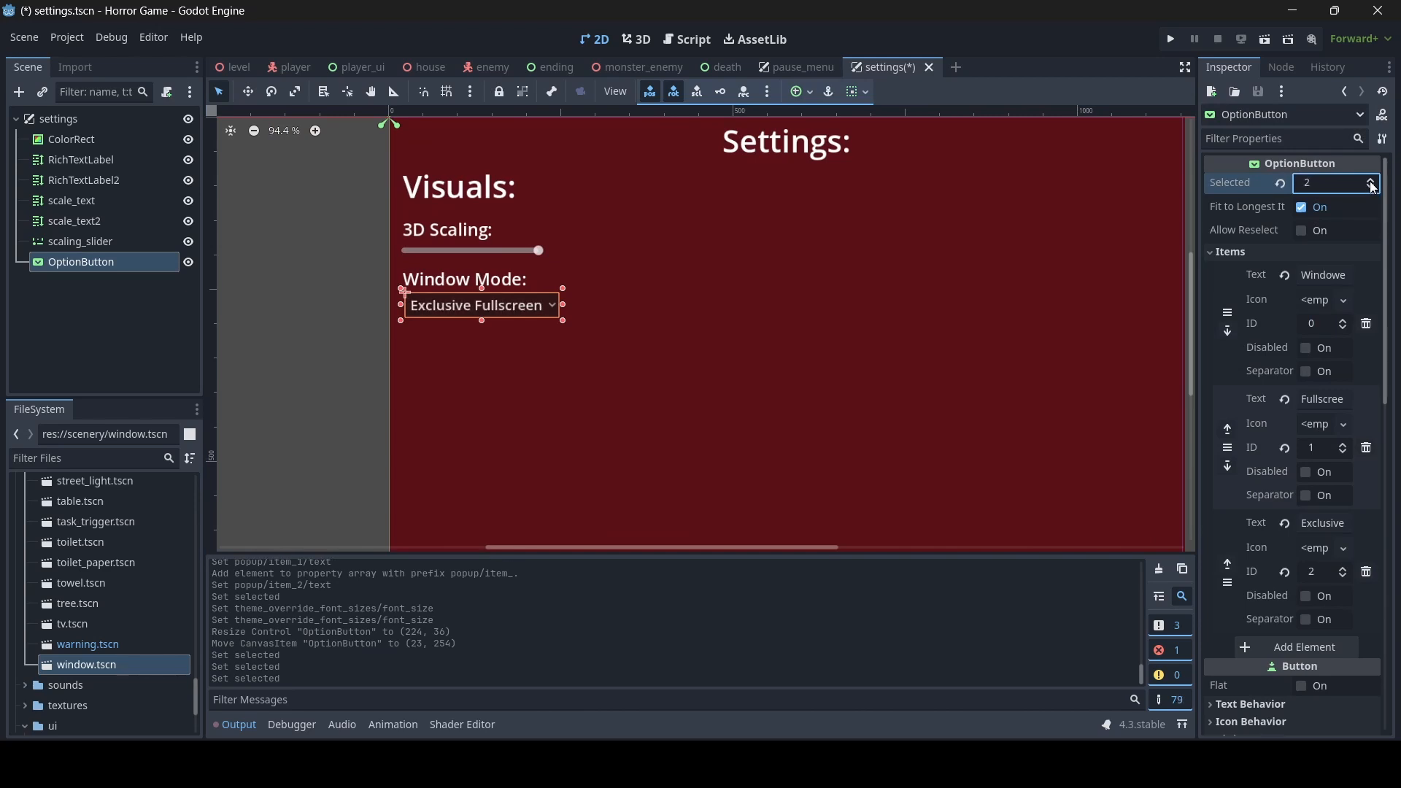
left_click(1373, 194)
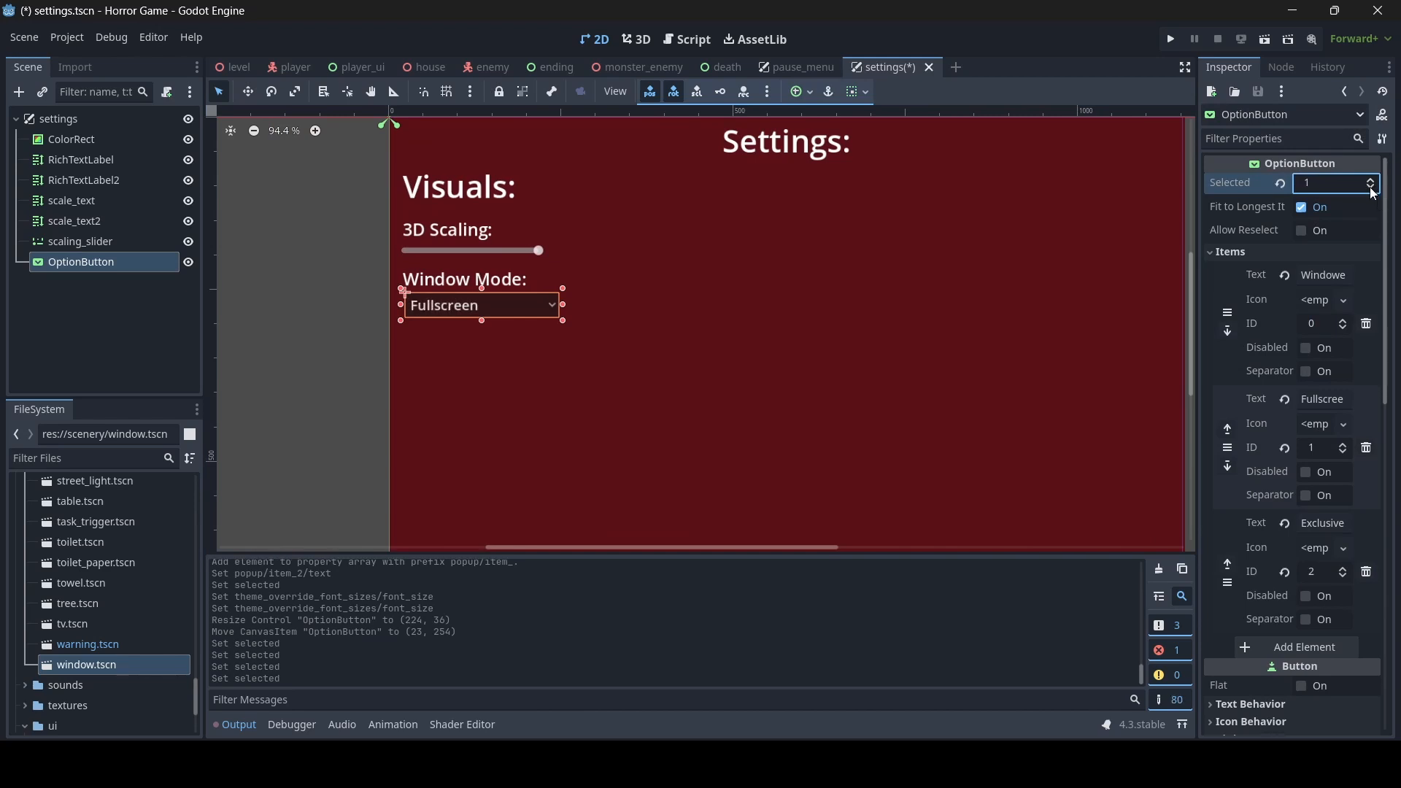
left_click(1373, 194)
left_click(1373, 187)
left_click(1373, 187)
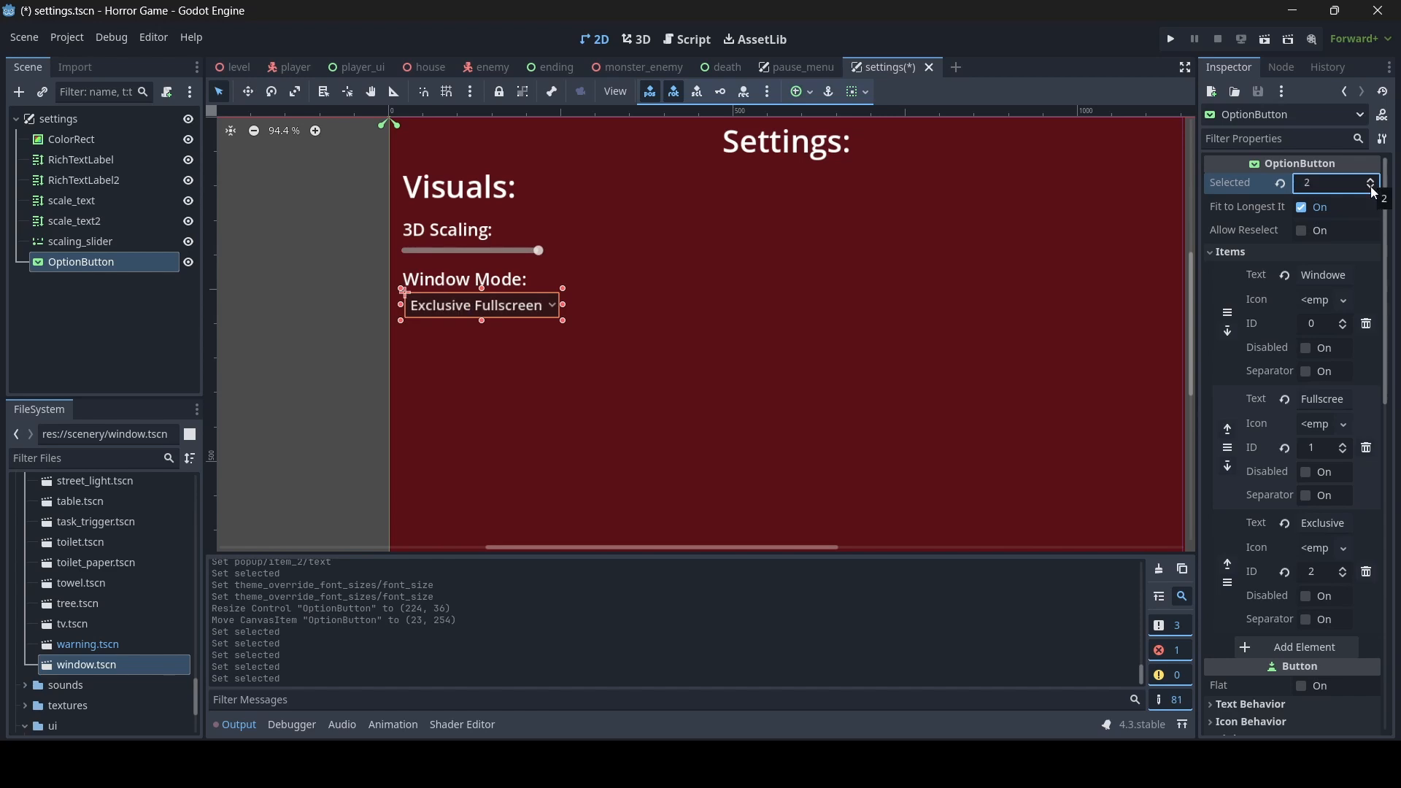
left_click(1374, 193)
left_click(1375, 193)
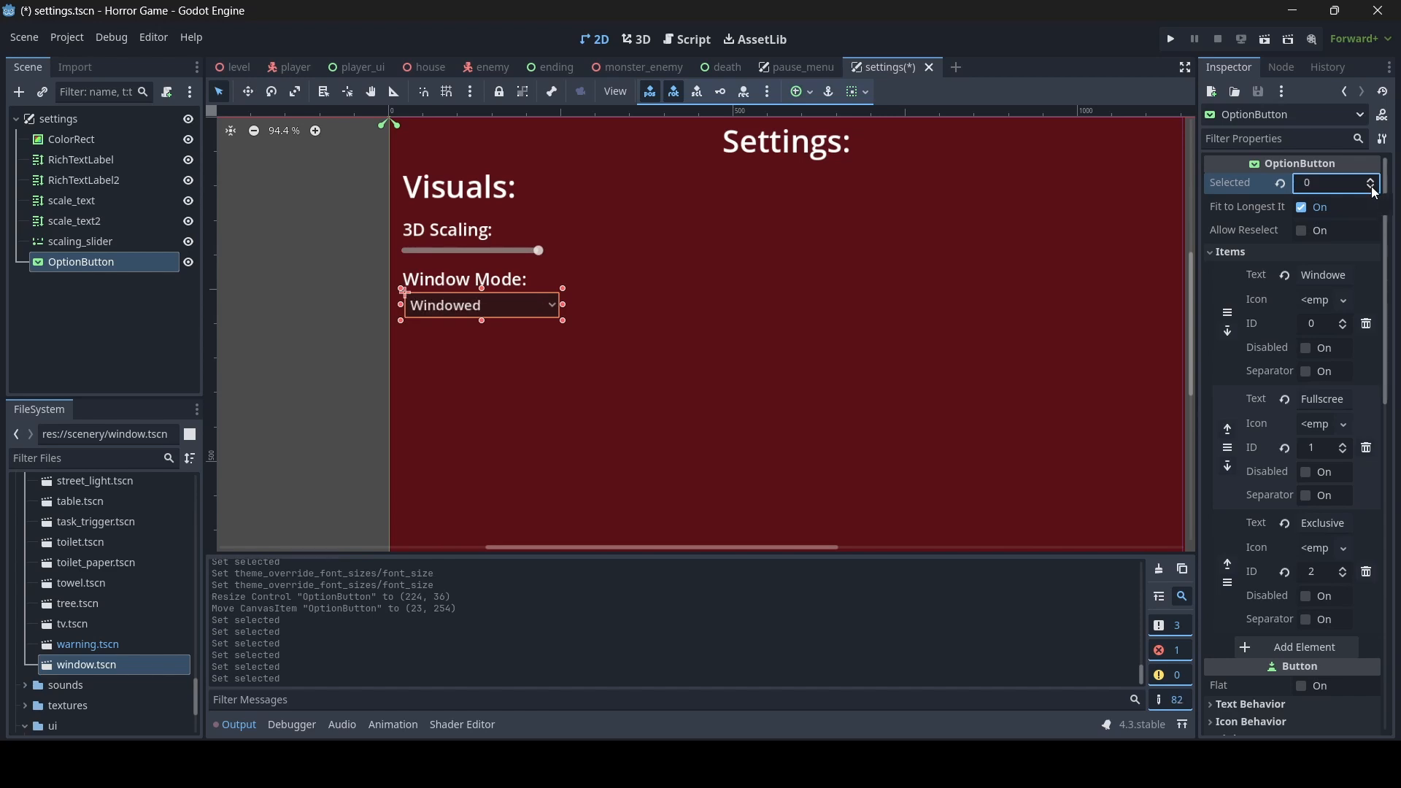
- Set the OptionButton's selected index to 1 for Fullscreen, deselect it and save the scene
left_click(1373, 187)
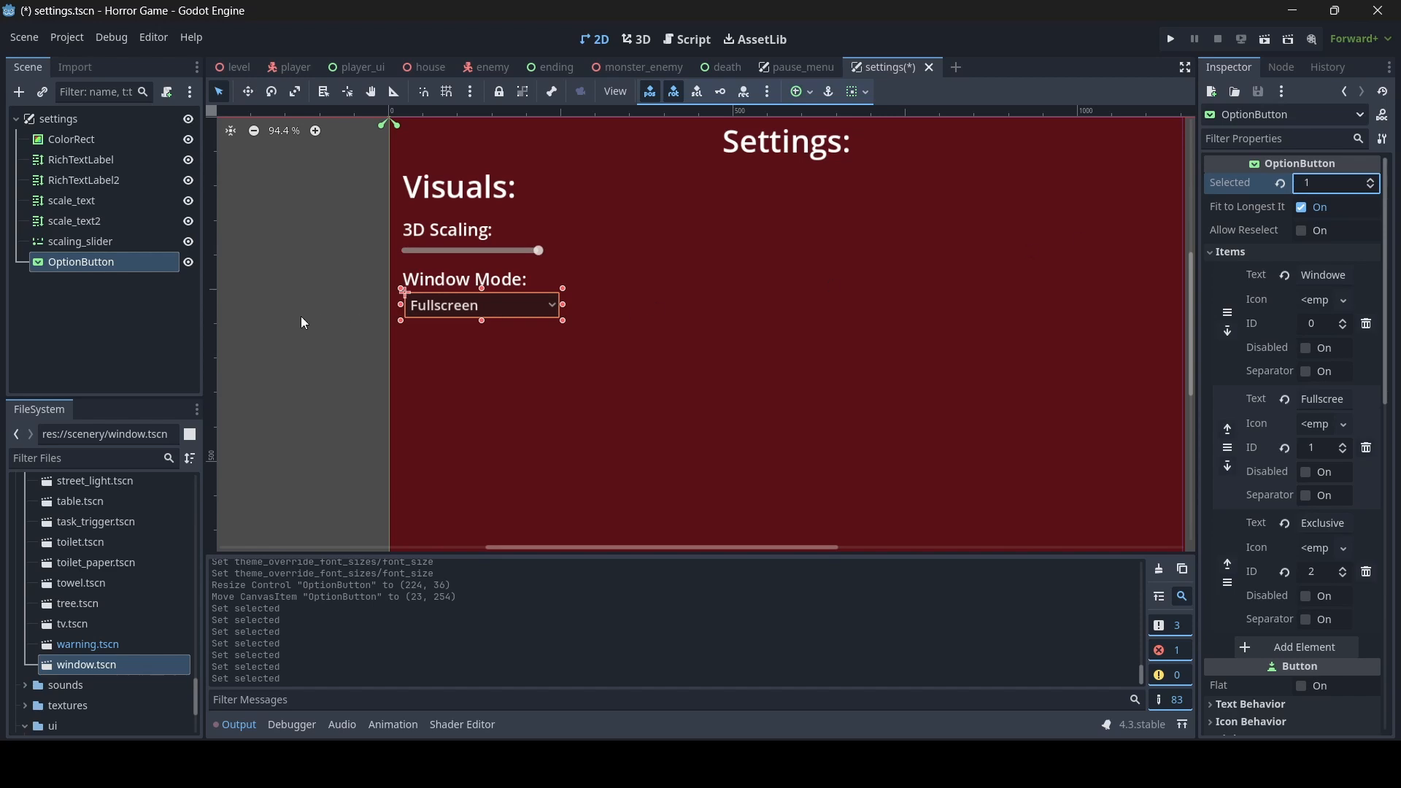
left_click(334, 299)
key("ctrl+s")
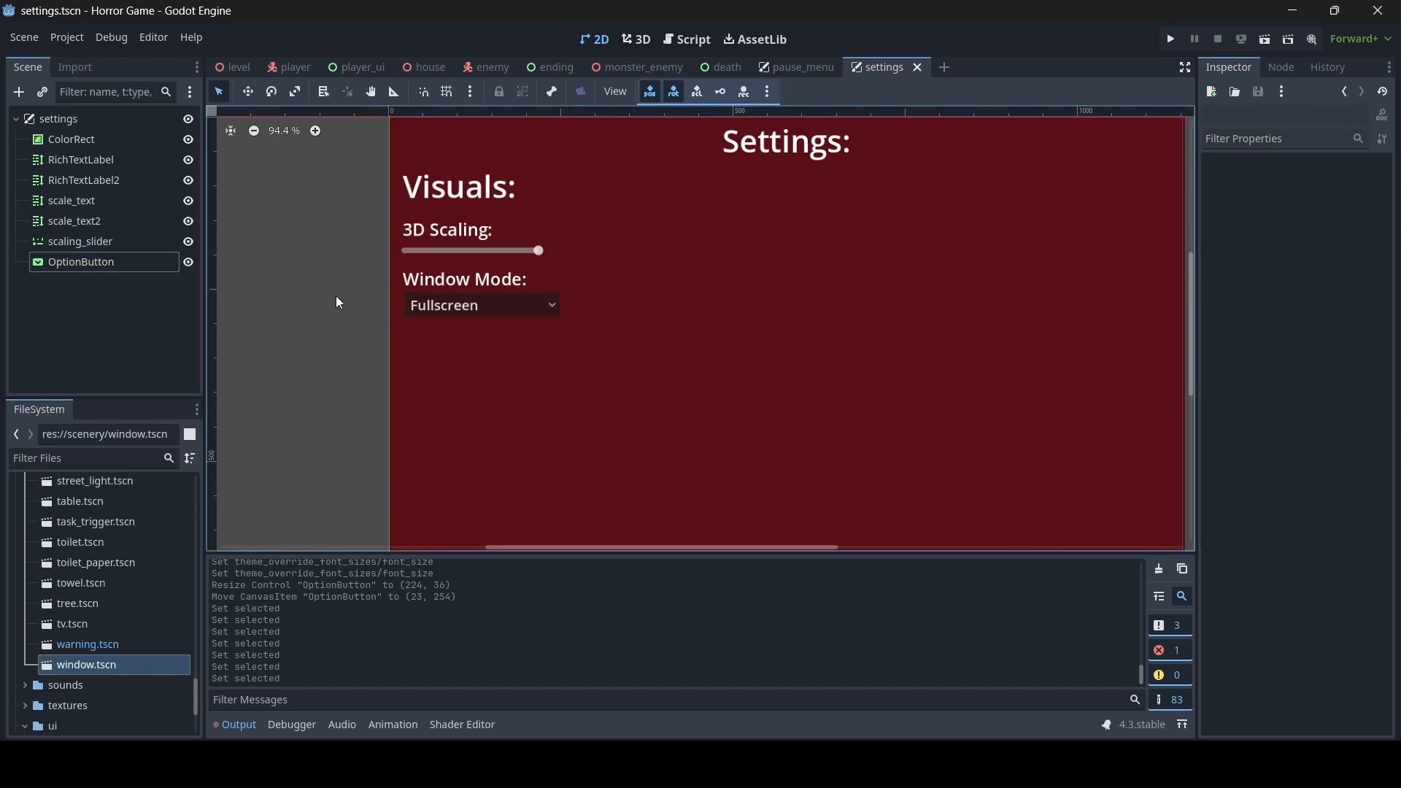
- Rename the Window Mode label node from the settings scene as window_text
left_click(509, 279)
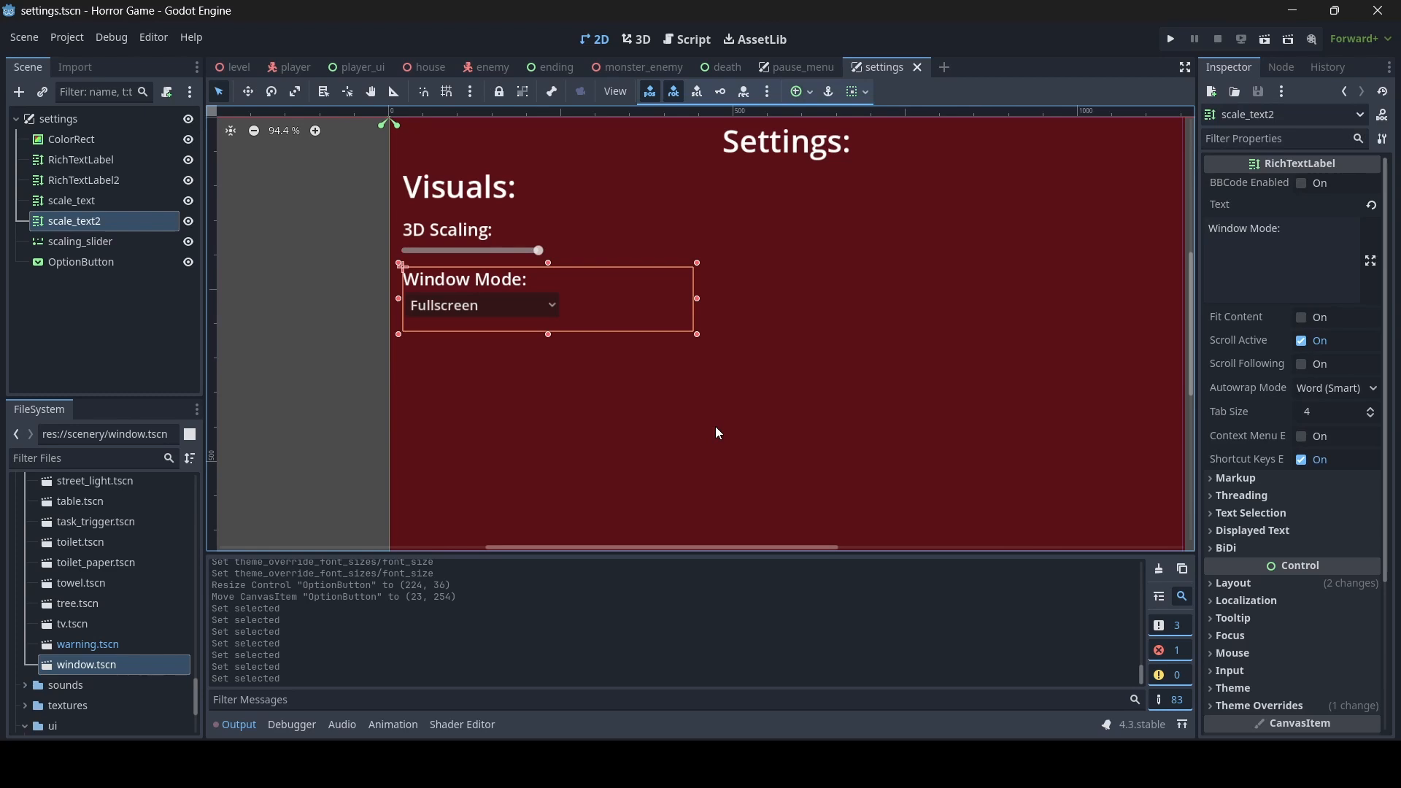
left_click(92, 224)
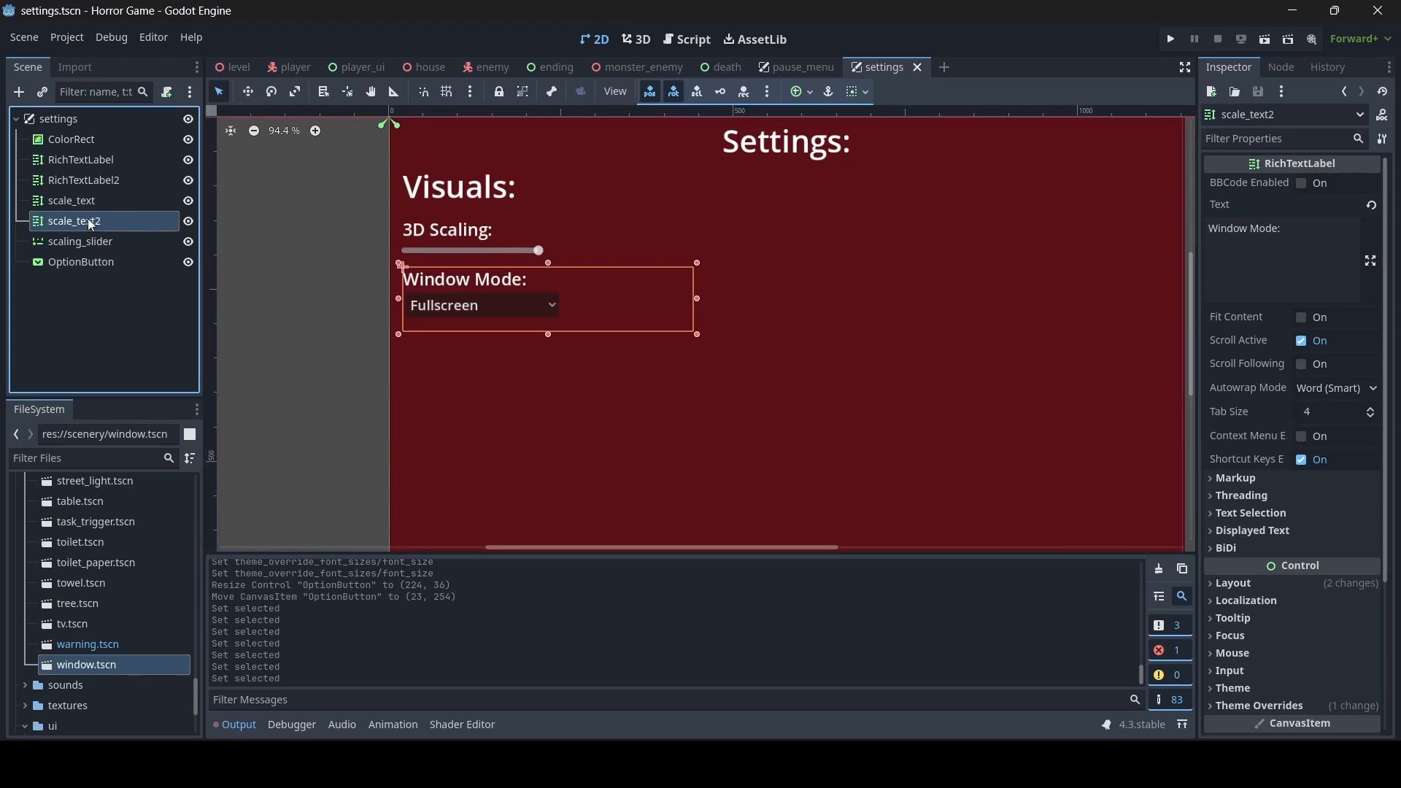
left_click(111, 220)
type("window_text")
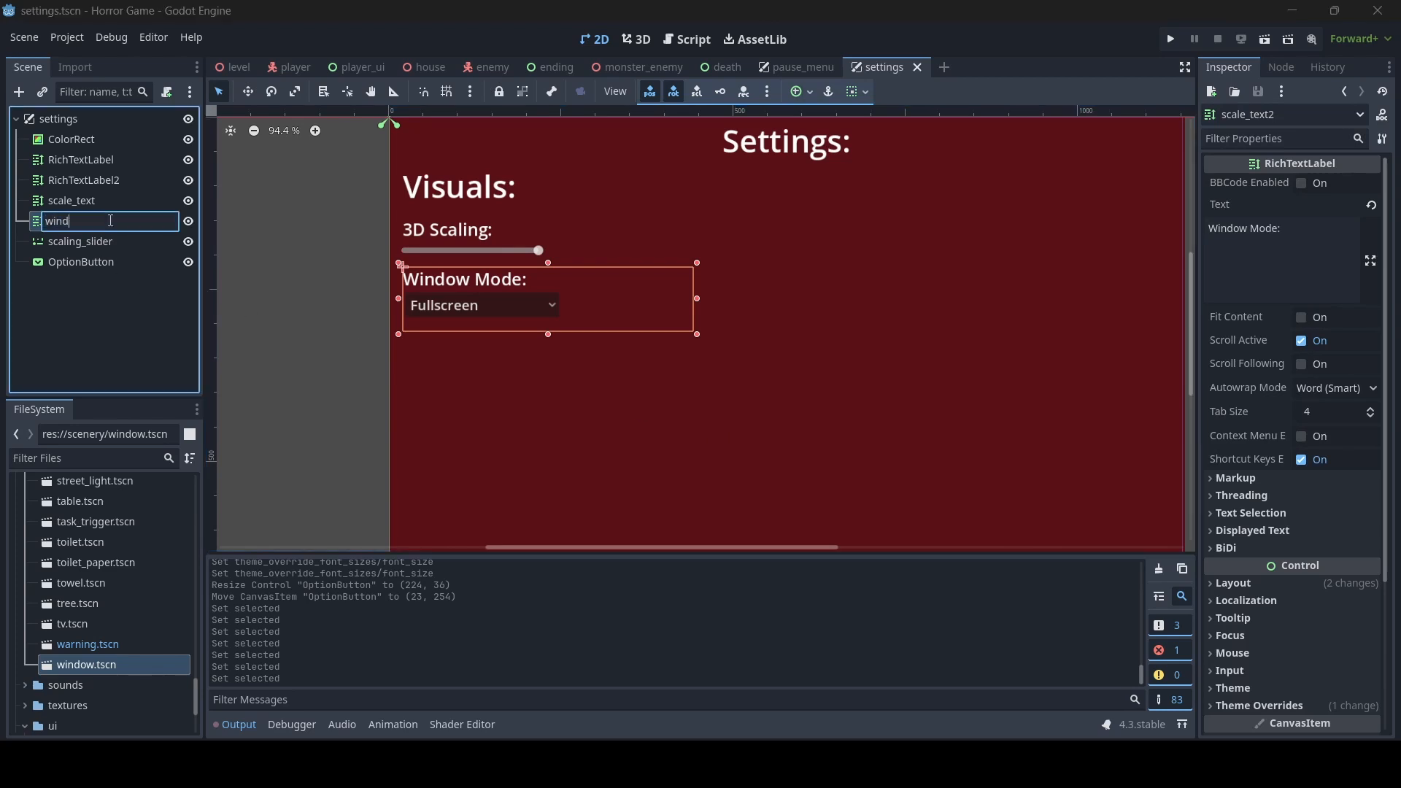
key("Return")
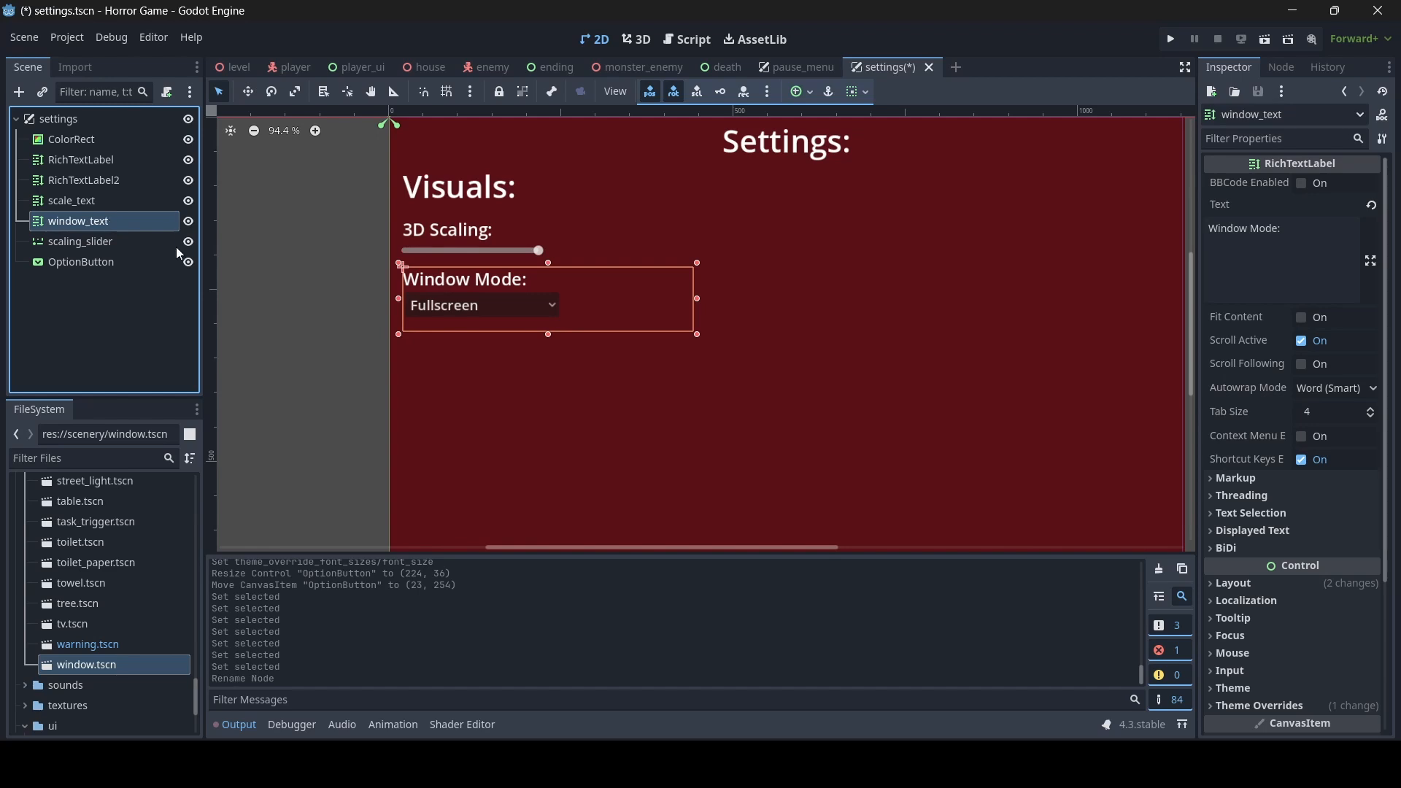
- Rename the OptionButton node as window_mode
left_click(111, 262)
left_click(111, 261)
type("win")
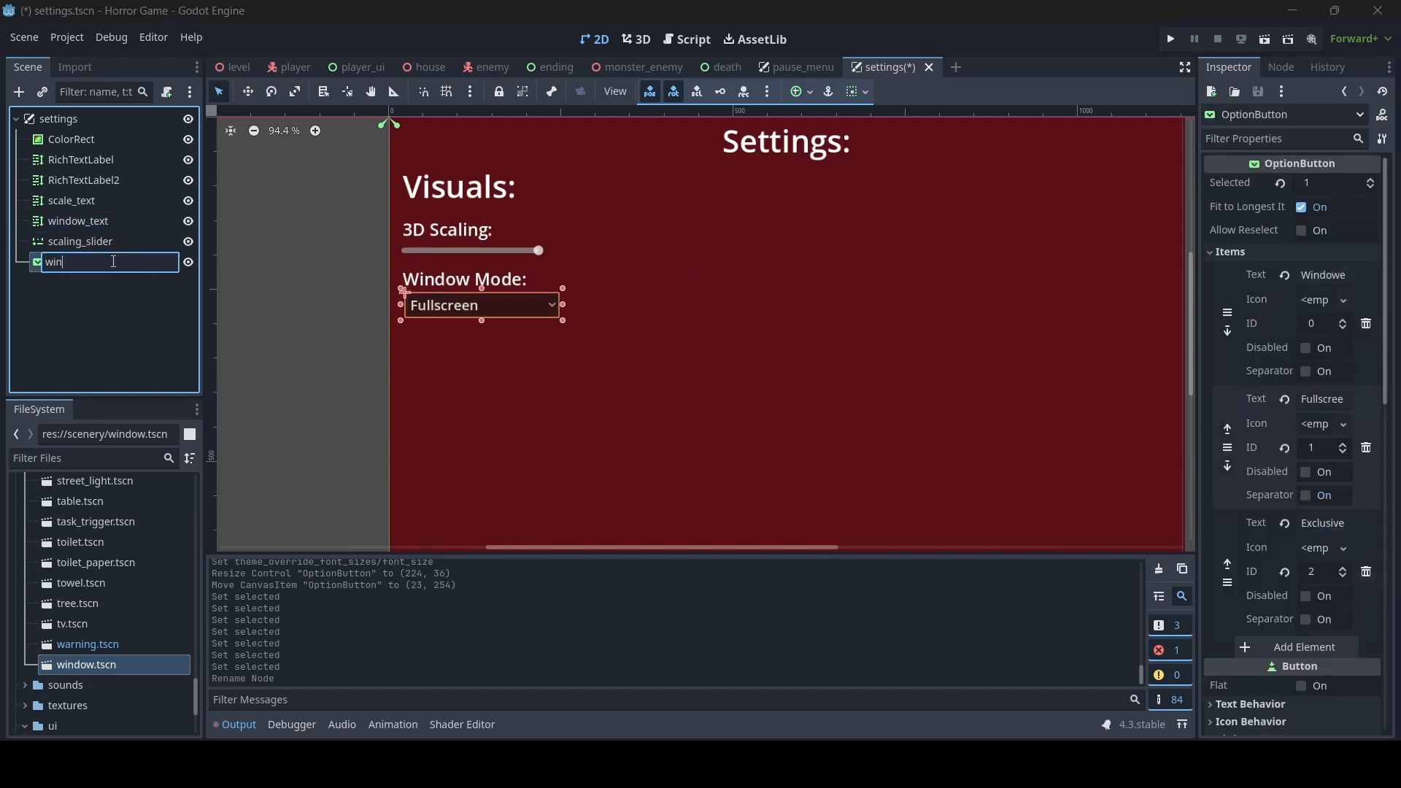
type("dow_mode")
key("Return")
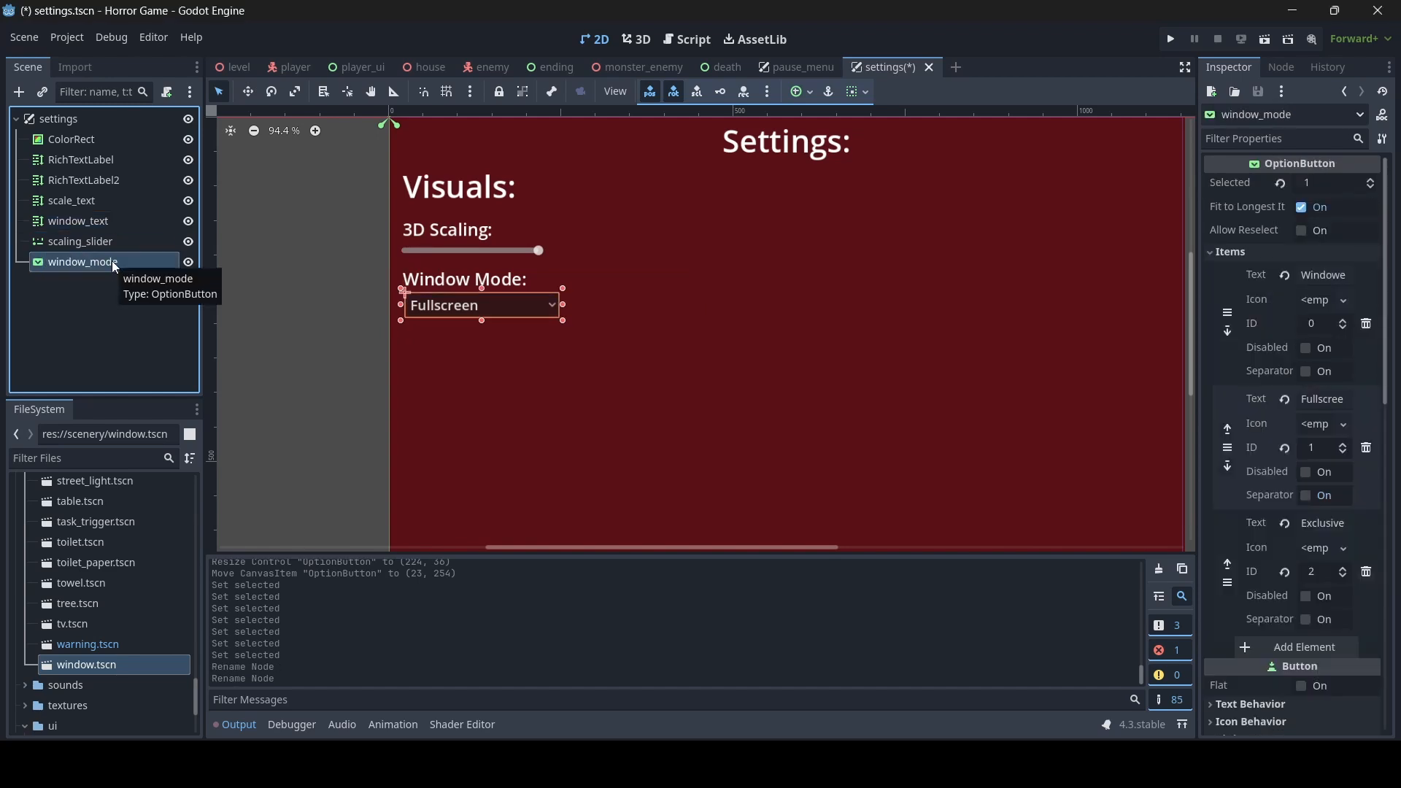
- Duplicate the window_text label and resize the copy to about 422 x 112 so it sits below the window mode dropdown
left_click(119, 224)
key("ctrl+d")
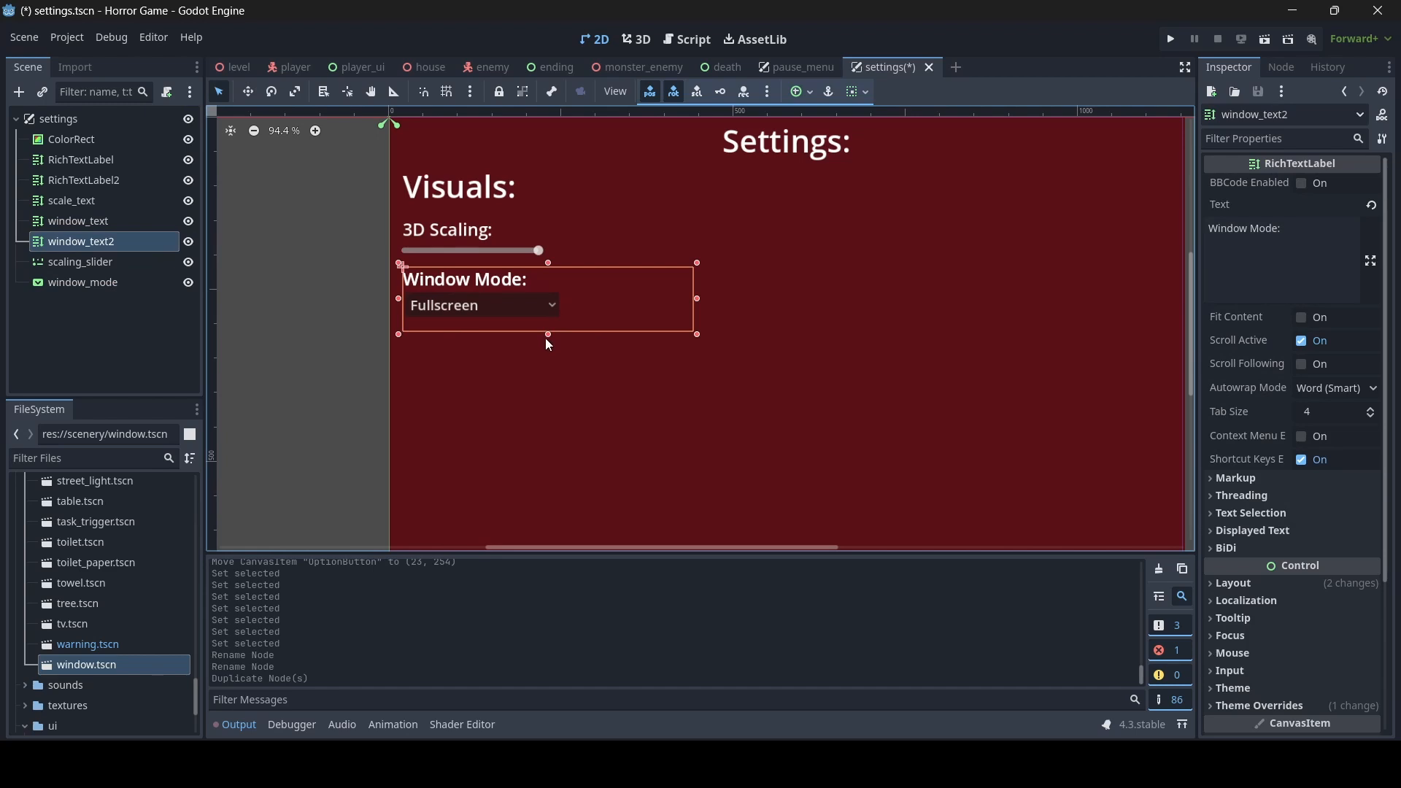
left_click_drag(545, 335, 546, 403)
left_click_drag(547, 262, 546, 319)
- Change the duplicated label's text to V-Sync and shrink it to about 367 x 107, leaving room before the text
left_click_drag(1295, 232, 1082, 209)
type("V")
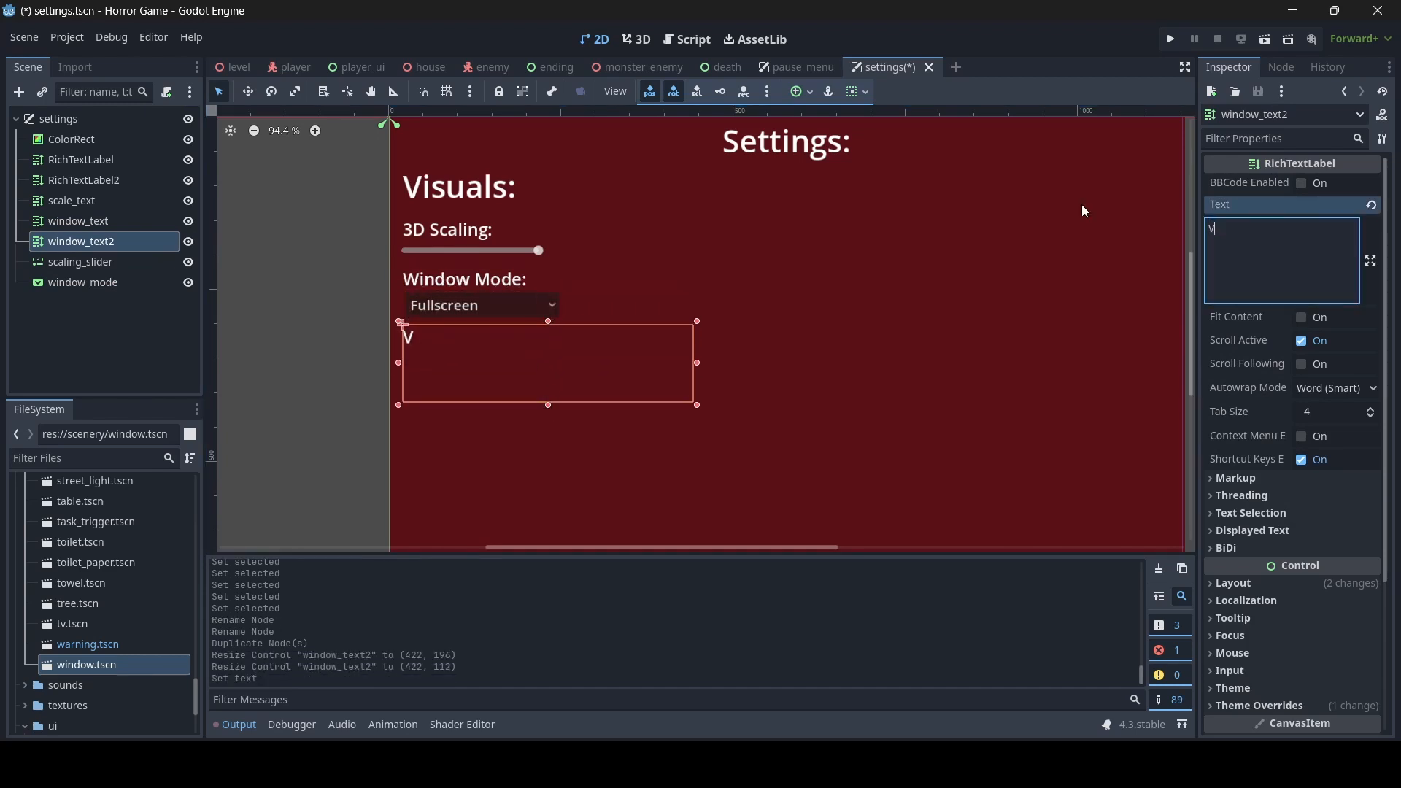
type("-Sync")
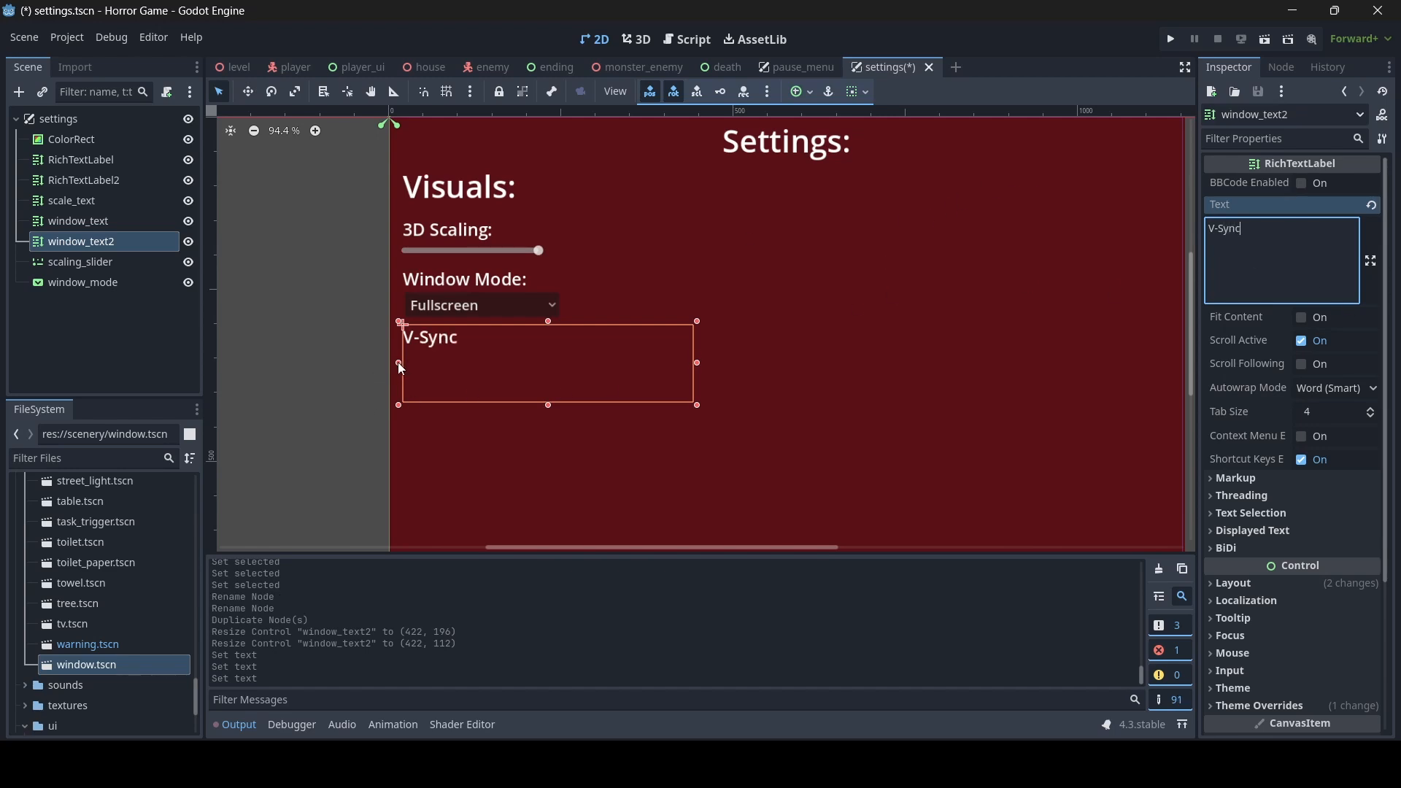
left_click_drag(399, 363, 437, 362)
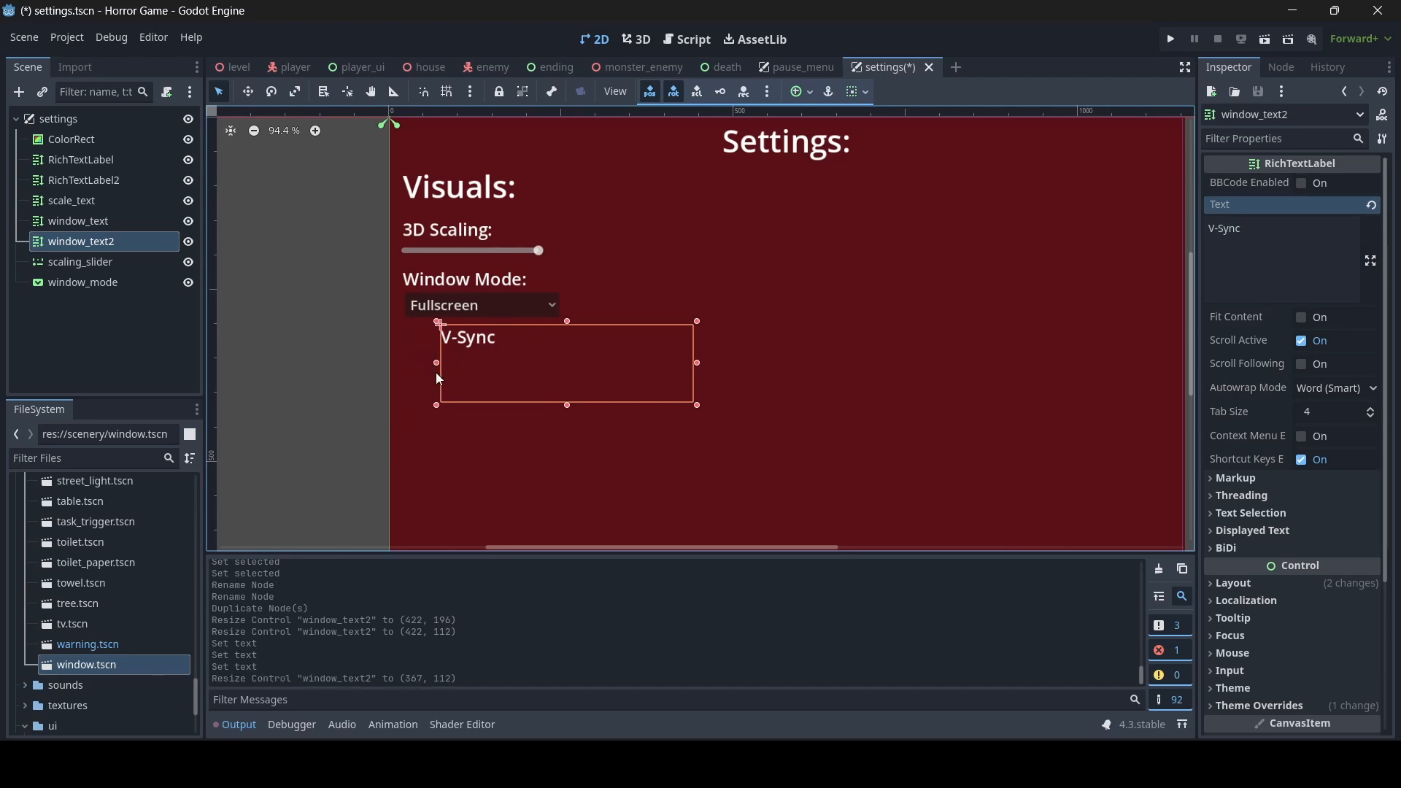
left_click_drag(567, 323, 572, 326)
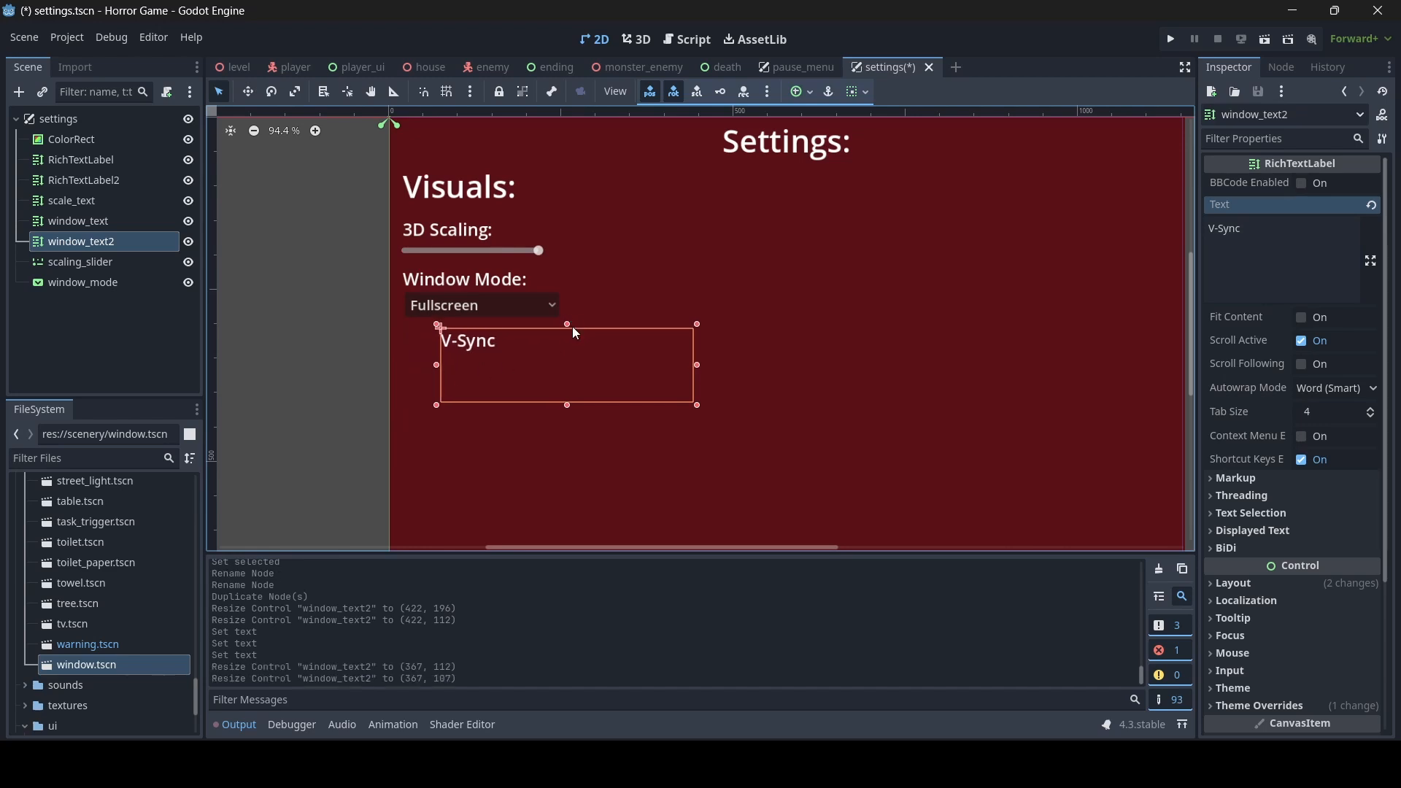
- Add a Button node as a child of the settings root
left_click(311, 340)
key("ctrl+a")
type("button")
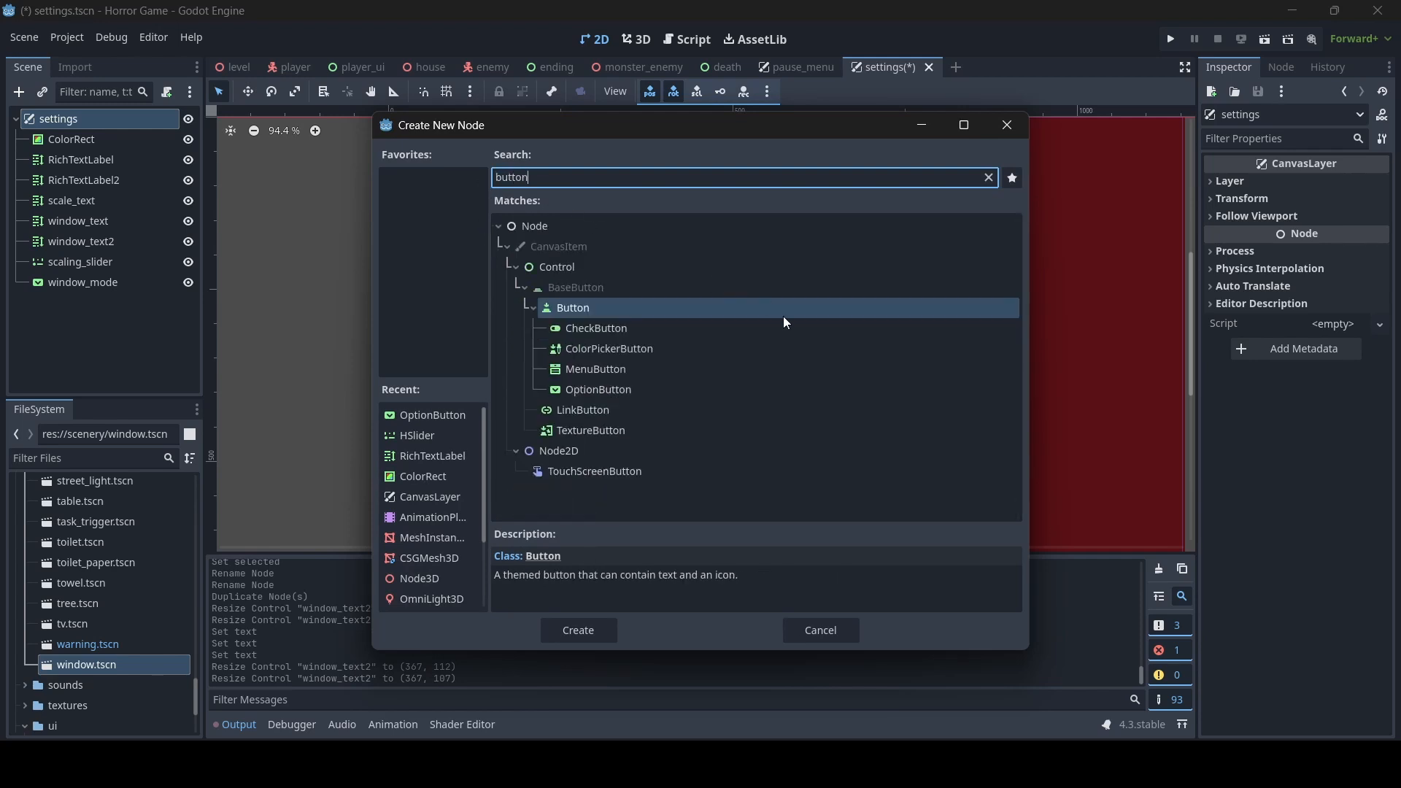
double_click(631, 307)
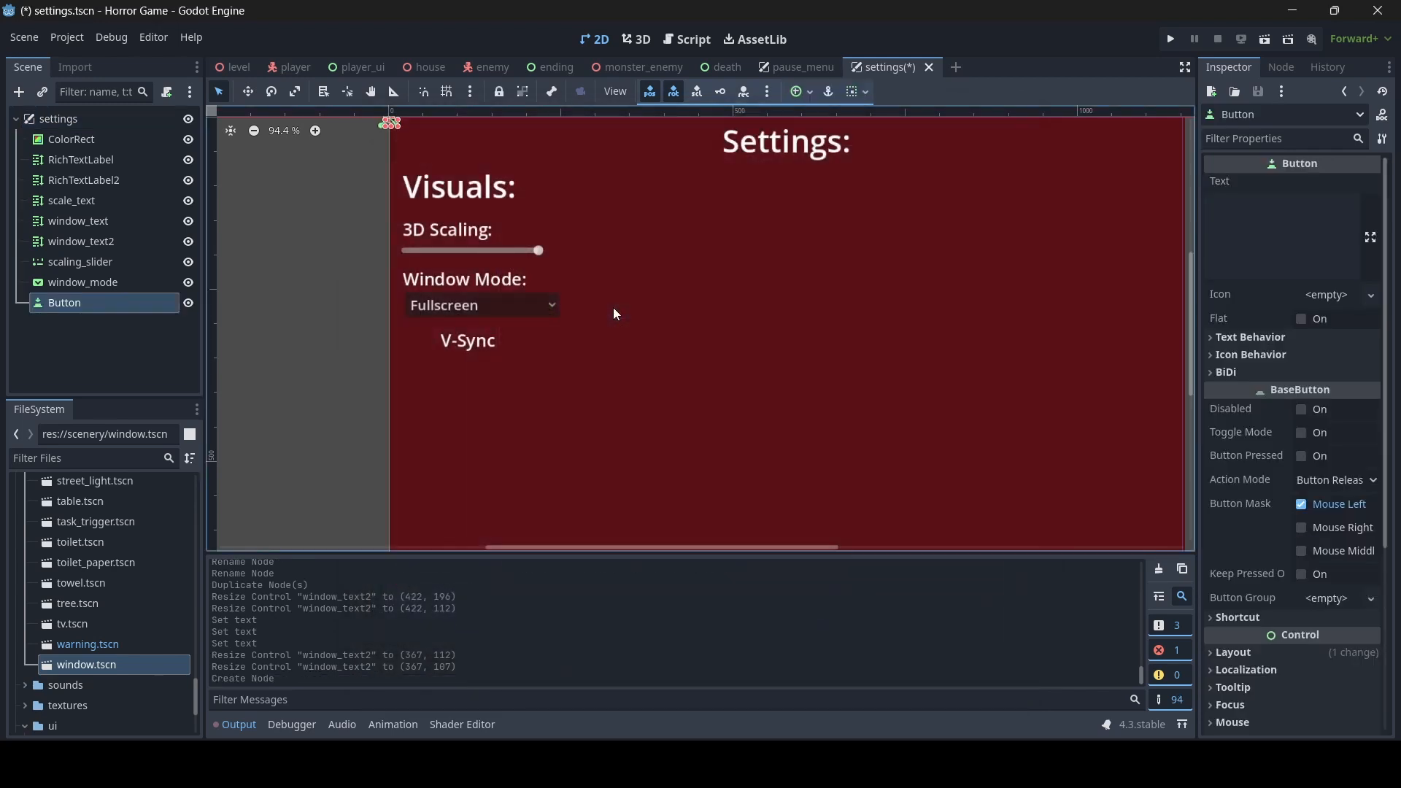
- Size the new button to about 49 x 47 beside the V-Sync label at about (16, 300) and set its text to O
scroll(458, 357, "up", 5)
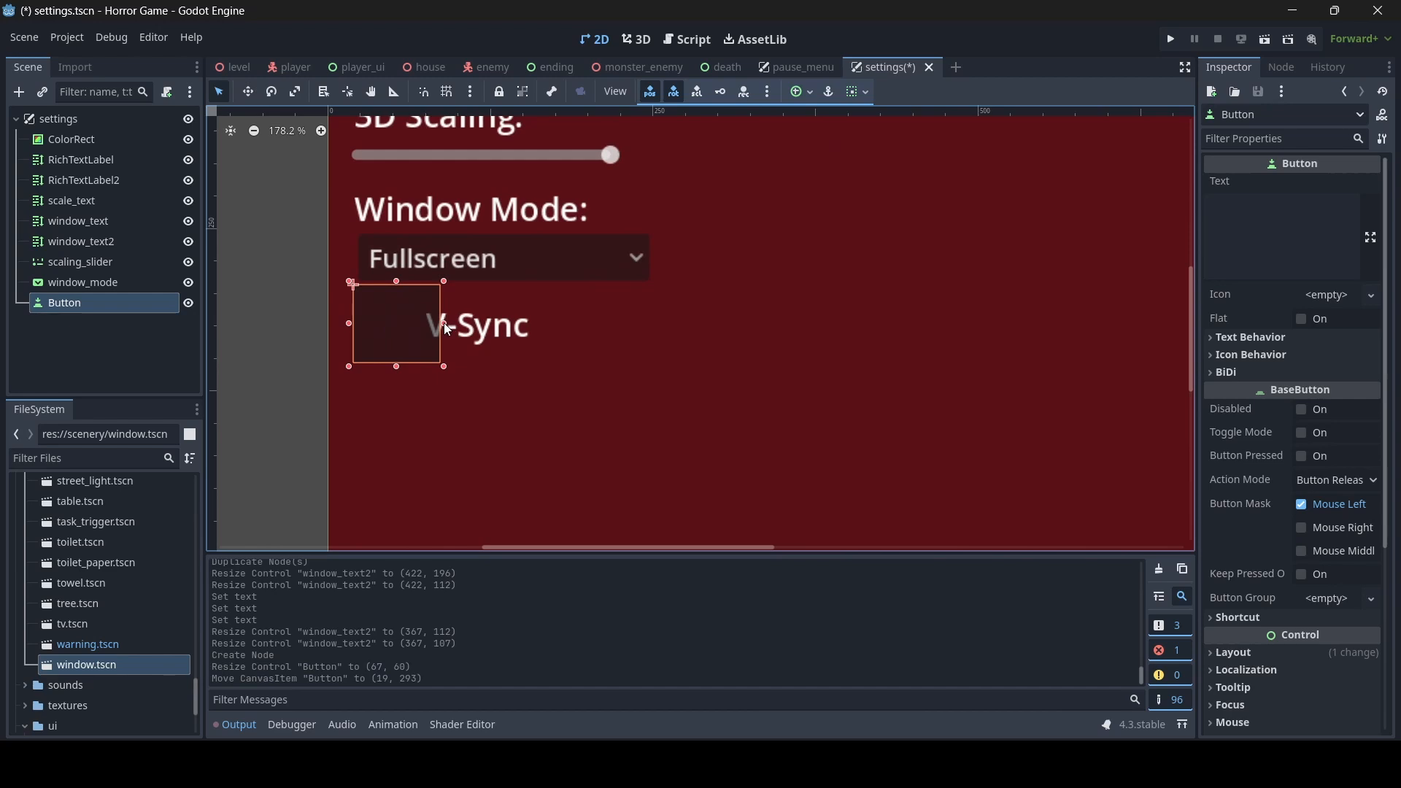
left_click_drag(438, 323, 420, 323)
left_click_drag(385, 367, 391, 320)
left_click(1264, 255)
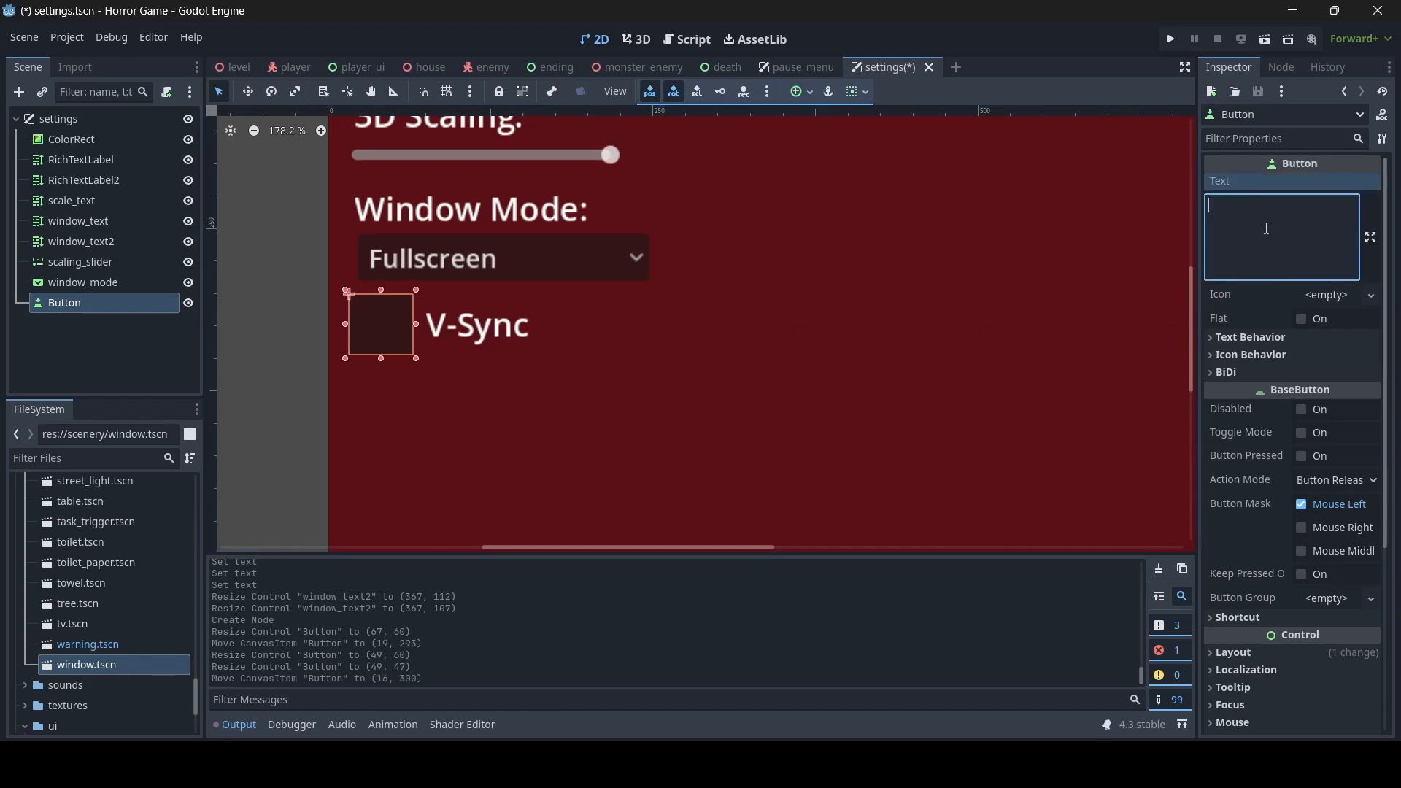
type("O")
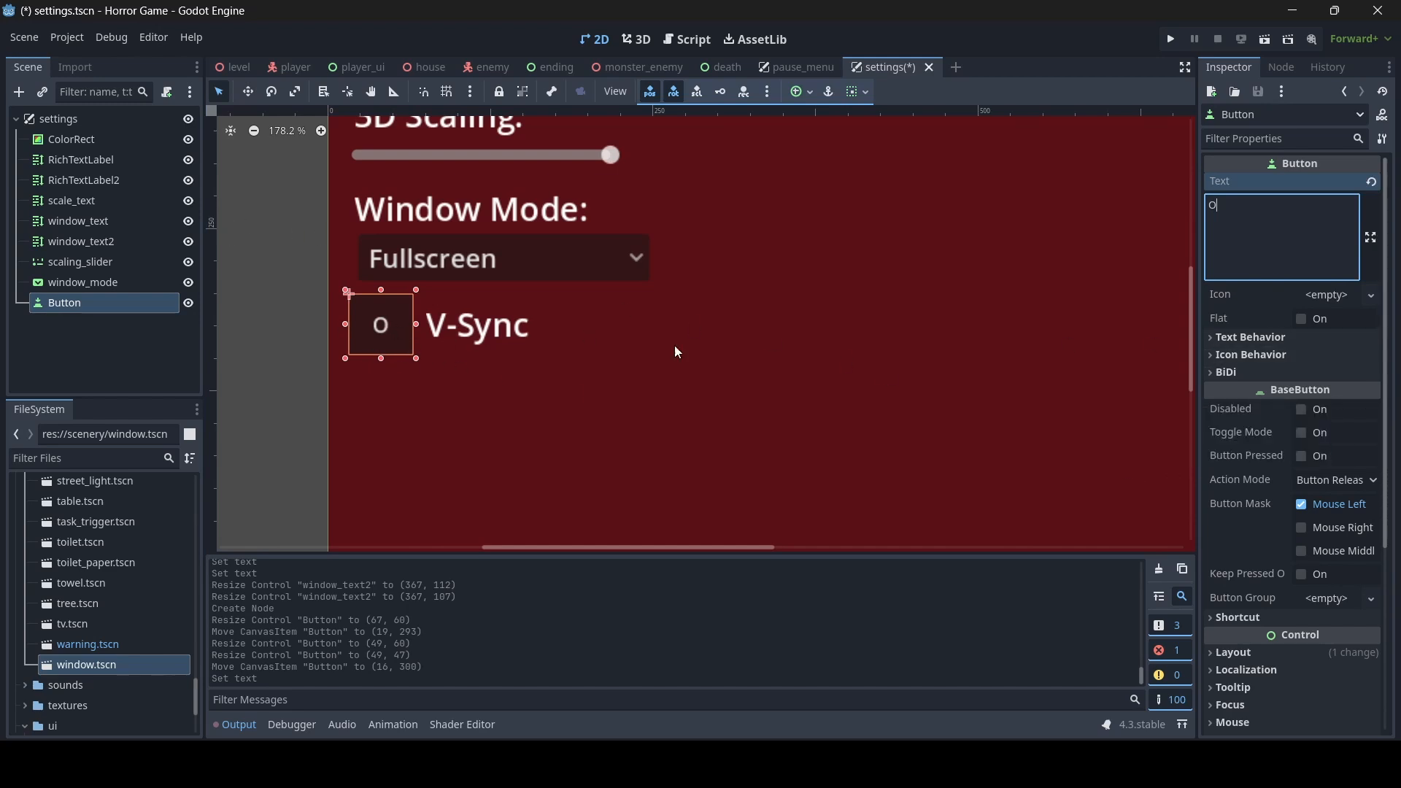
- Override the V-Sync button's font size, trying 20 px first and settling on 25 px
scroll(1345, 493, "down", 5)
left_click(1344, 502)
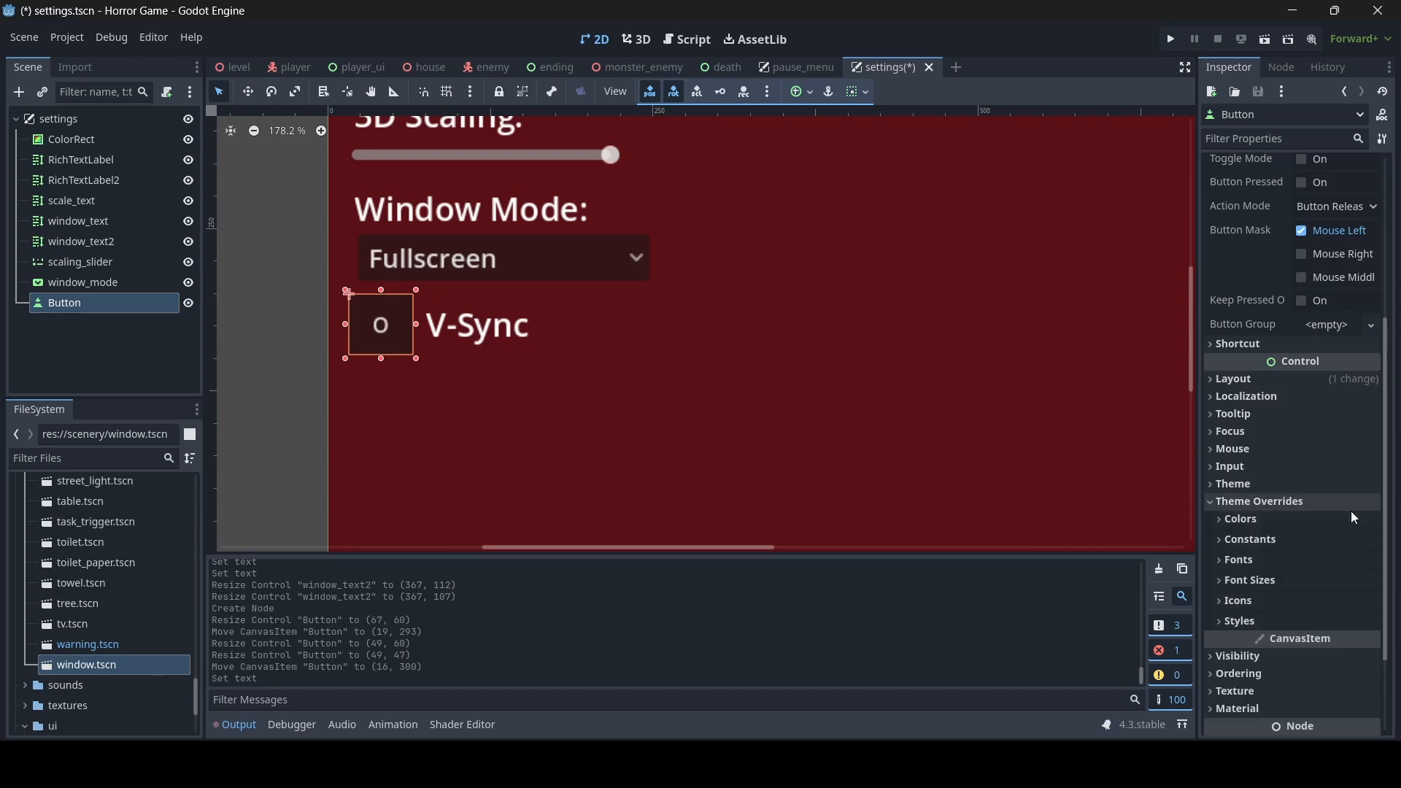
left_click(1267, 602)
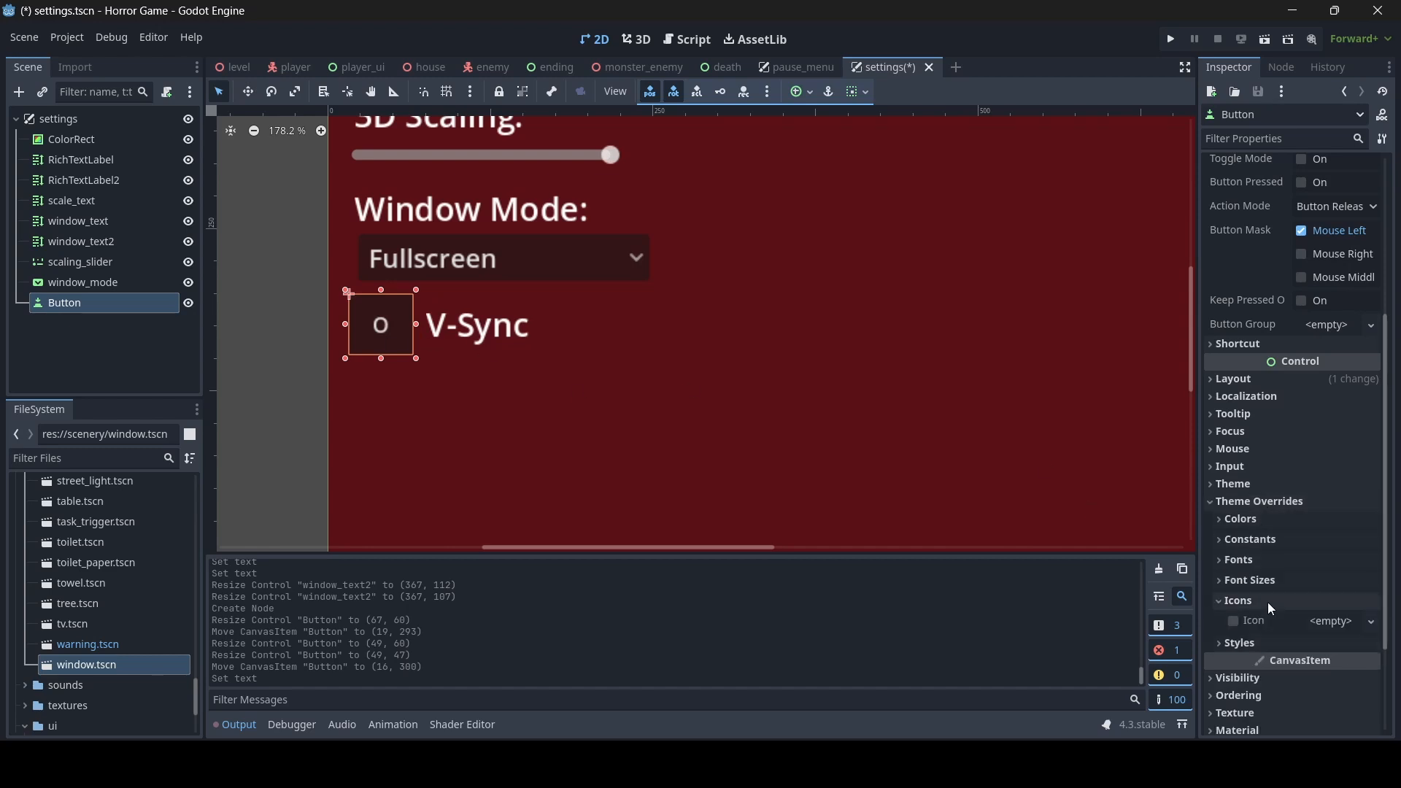
left_click(1267, 602)
left_click(1272, 581)
left_click(1335, 601)
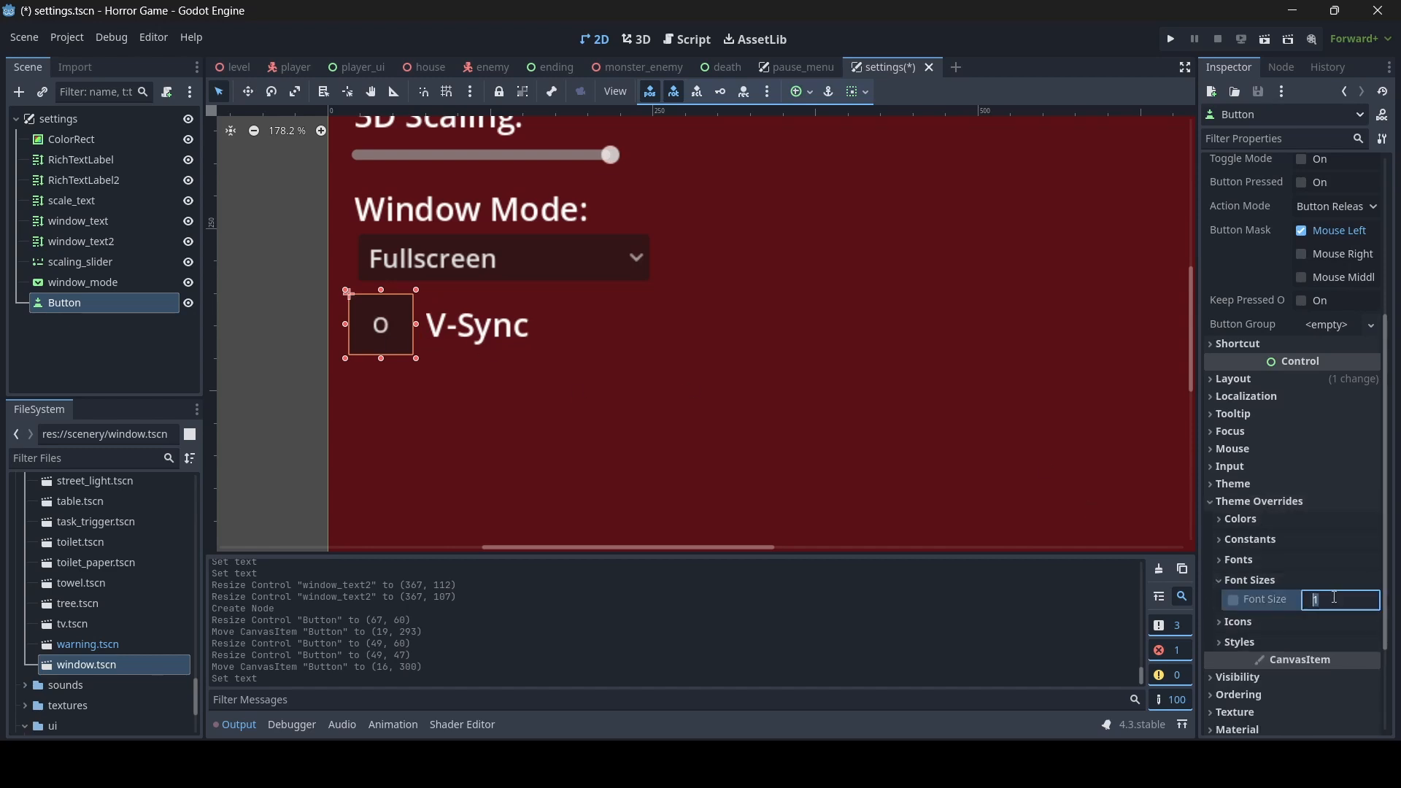
type("20")
key("Return")
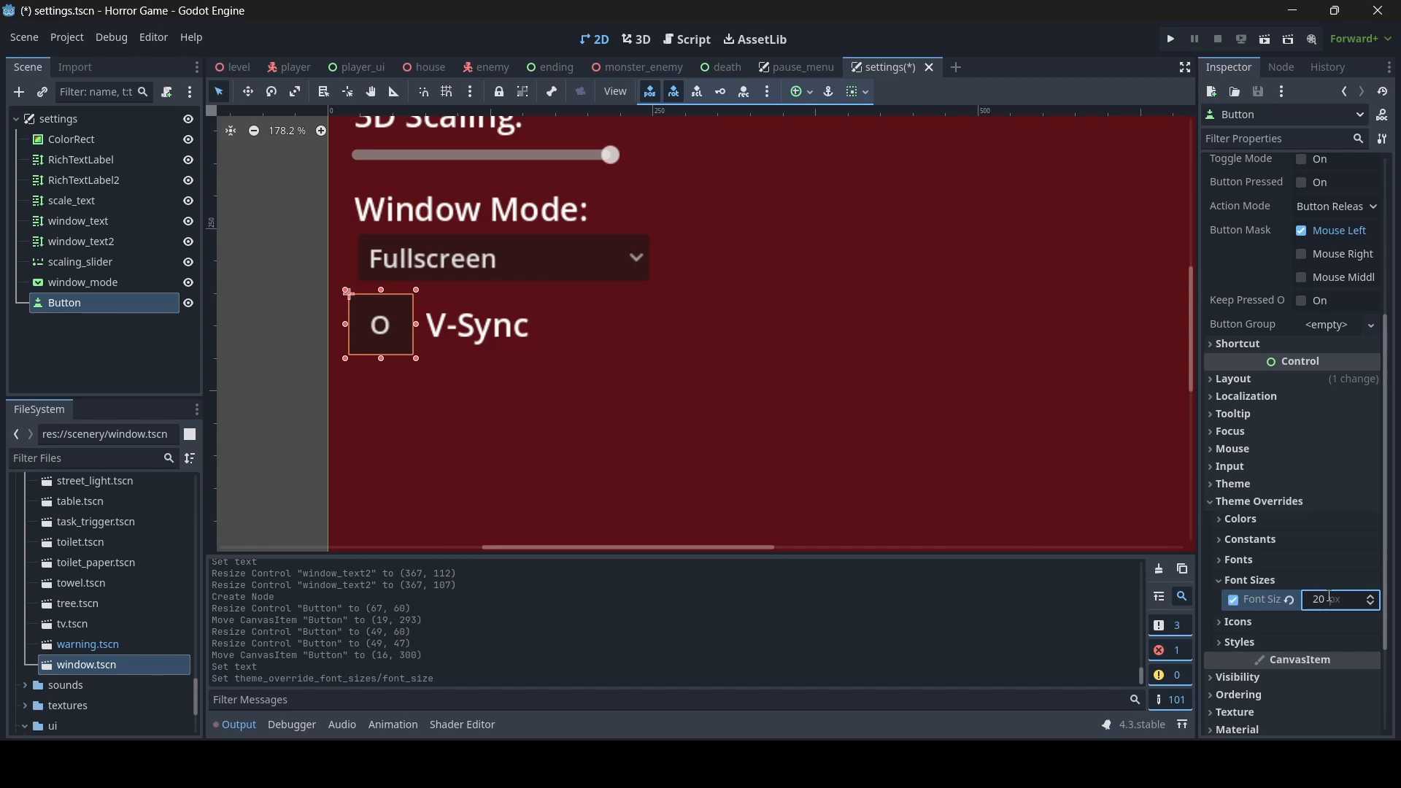
left_click(1328, 596)
type("25")
key("Return")
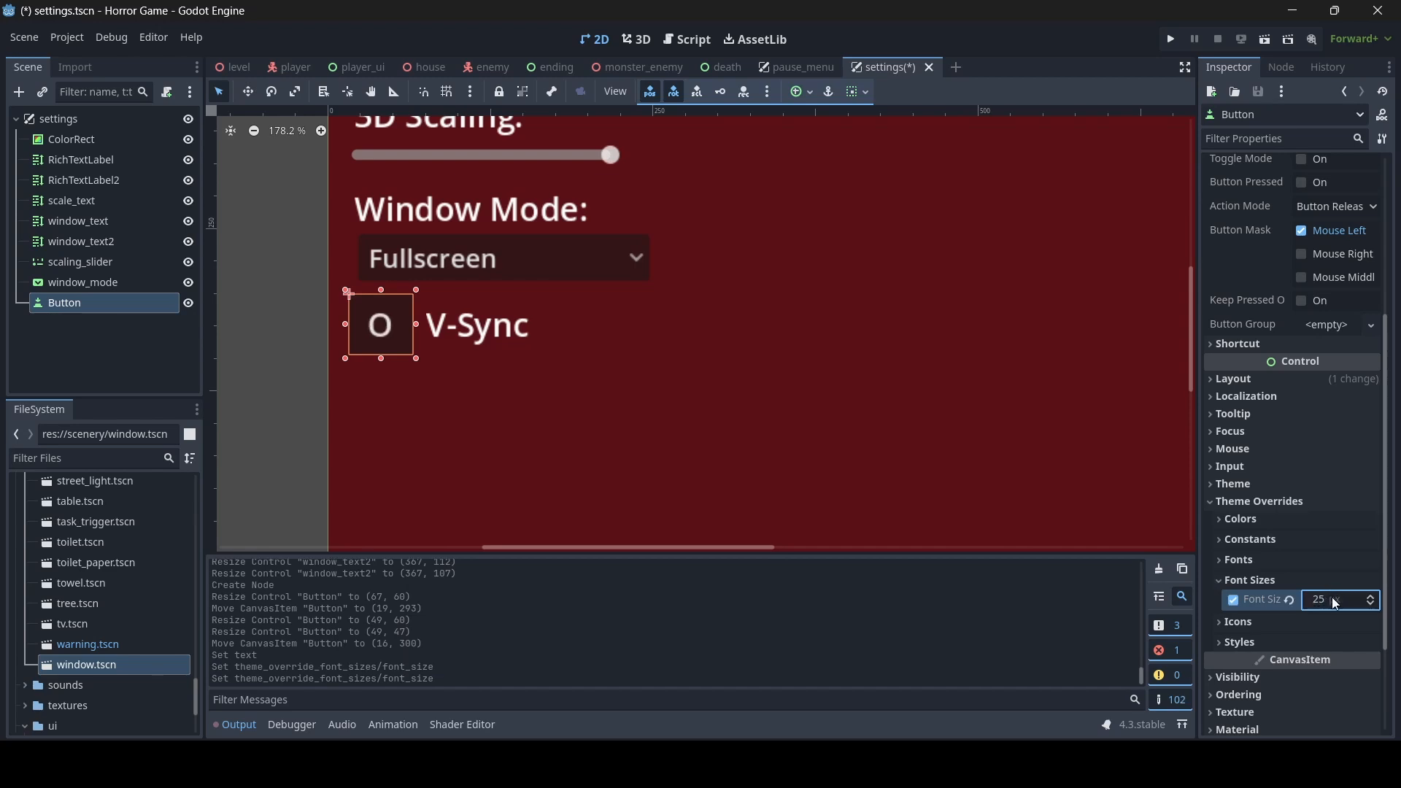
- Resize the V-Sync button to about 46 x 43 and shift it to about (19, 302)
left_click_drag(381, 360, 403, 327)
left_click(287, 338)
left_click(371, 331)
- Enable Toggle Mode on the V-Sync button
scroll(1319, 564, "up", 3)
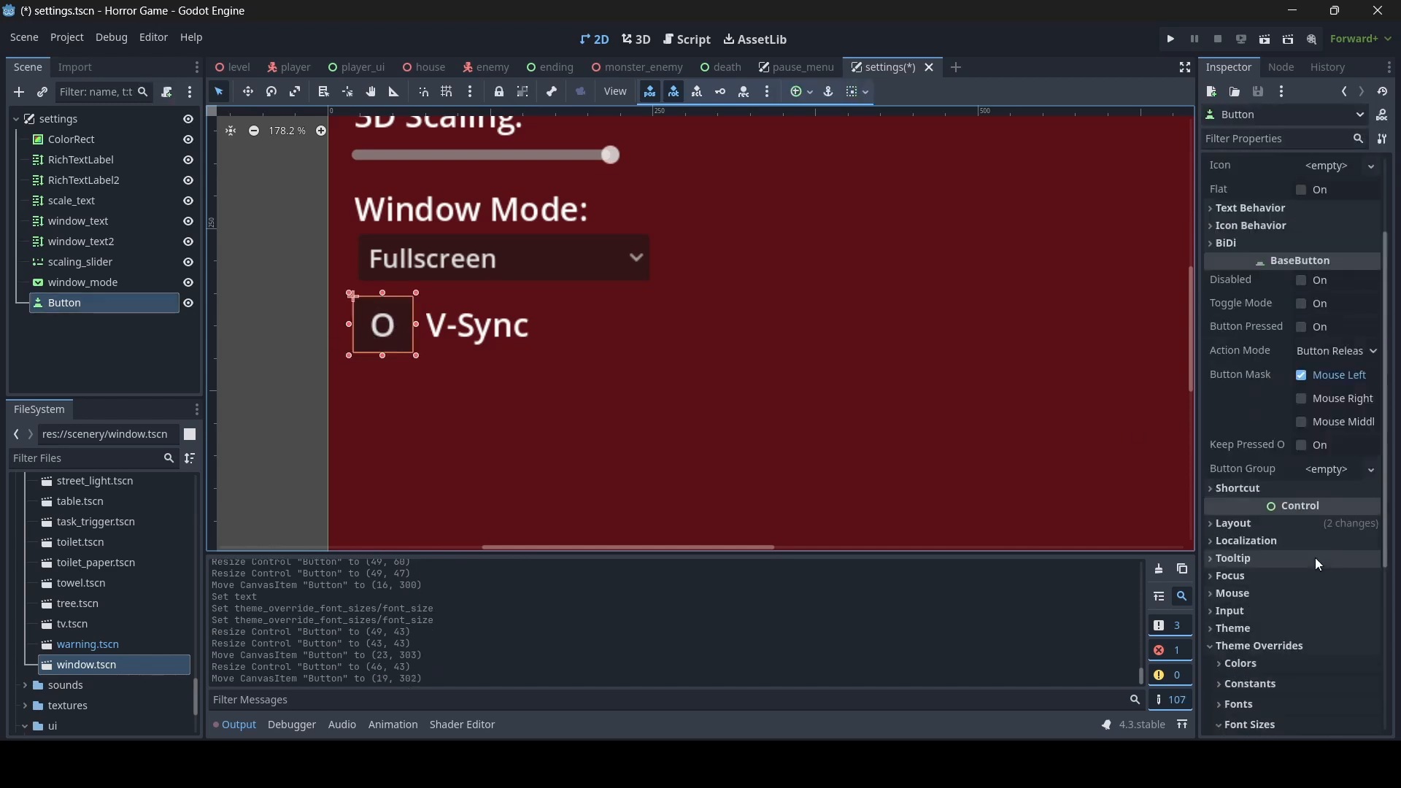
scroll(1320, 564, "up", 2)
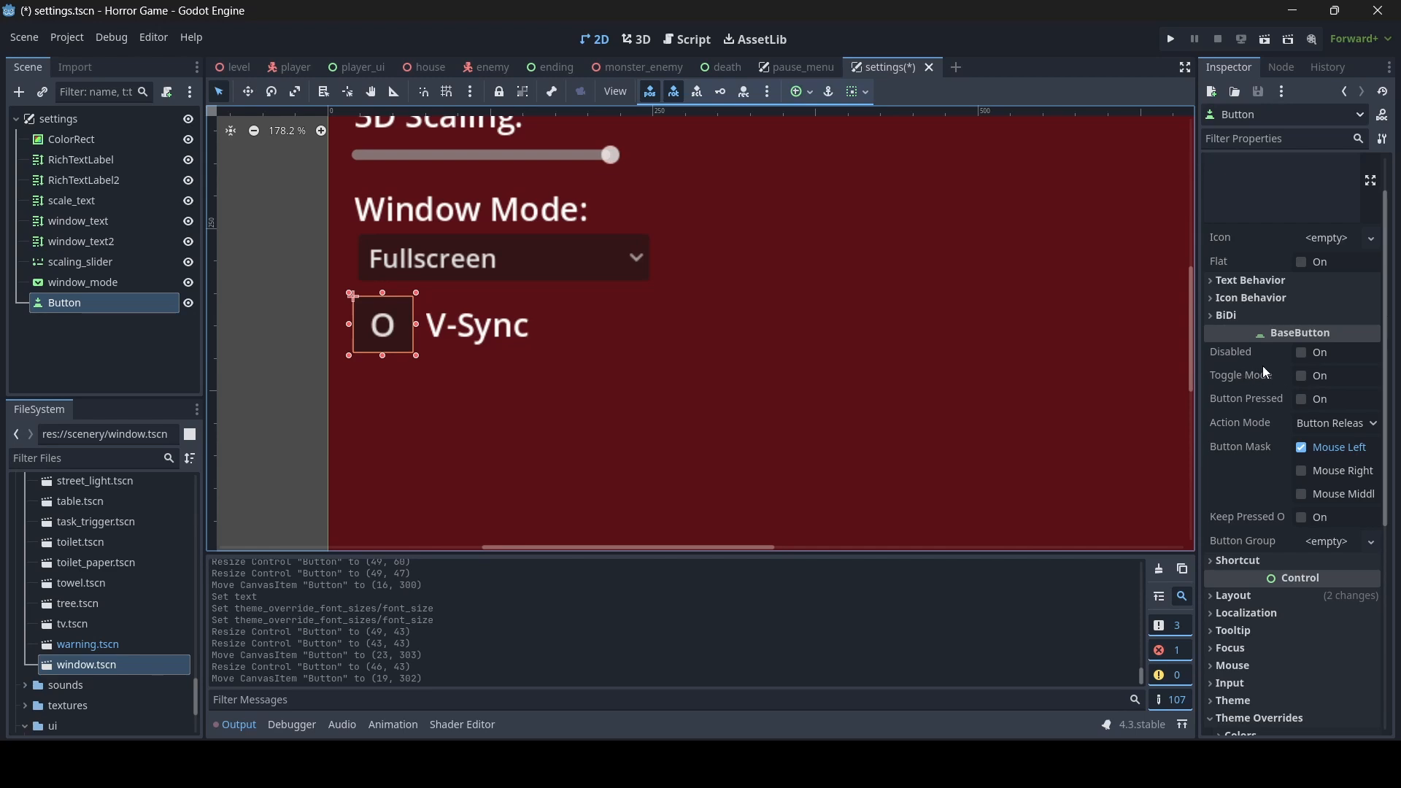
left_click(1301, 376)
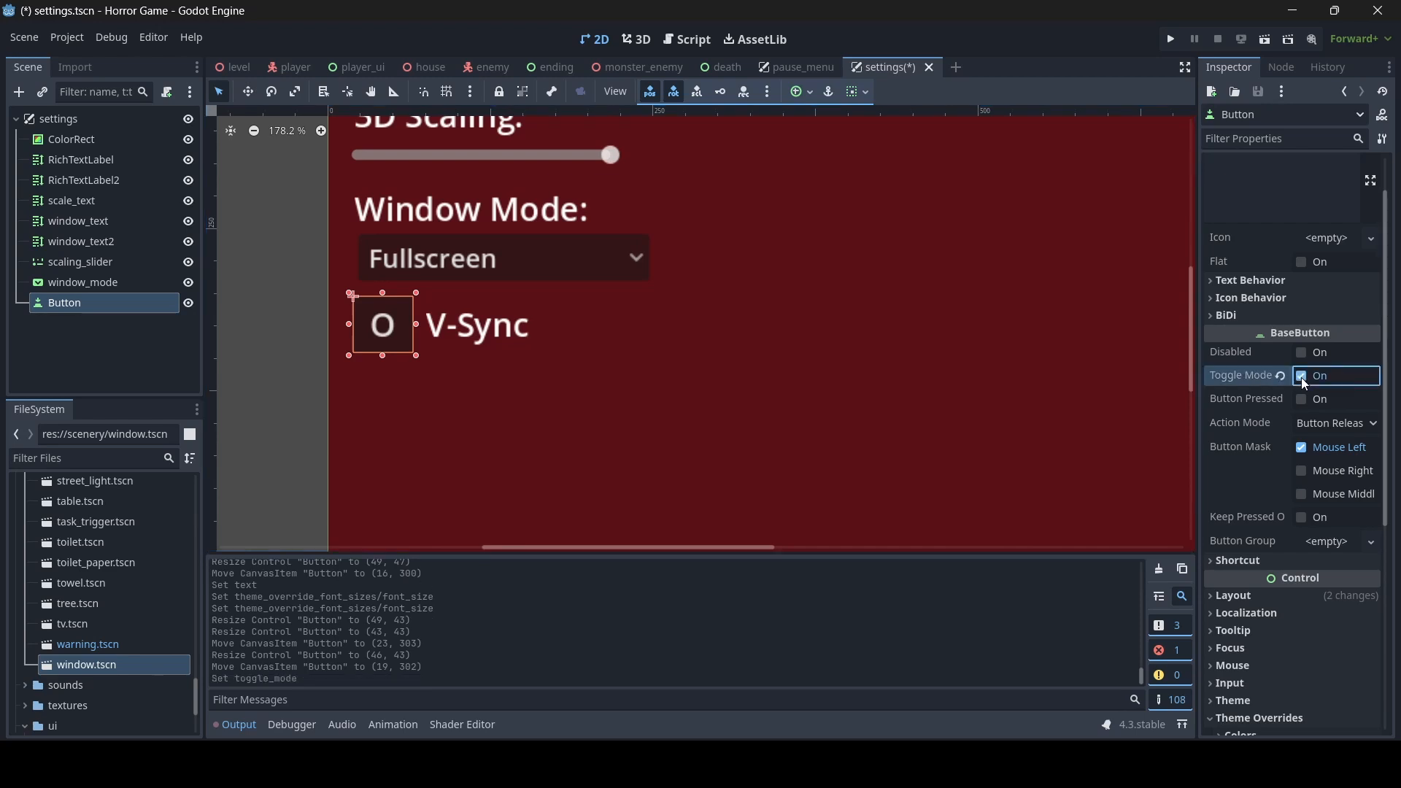
- Switch the V-Sync button's pressed state on and off, with Toggle Mode enabled and disabled, to compare the behaviour
left_click(1307, 404)
left_click(1307, 404)
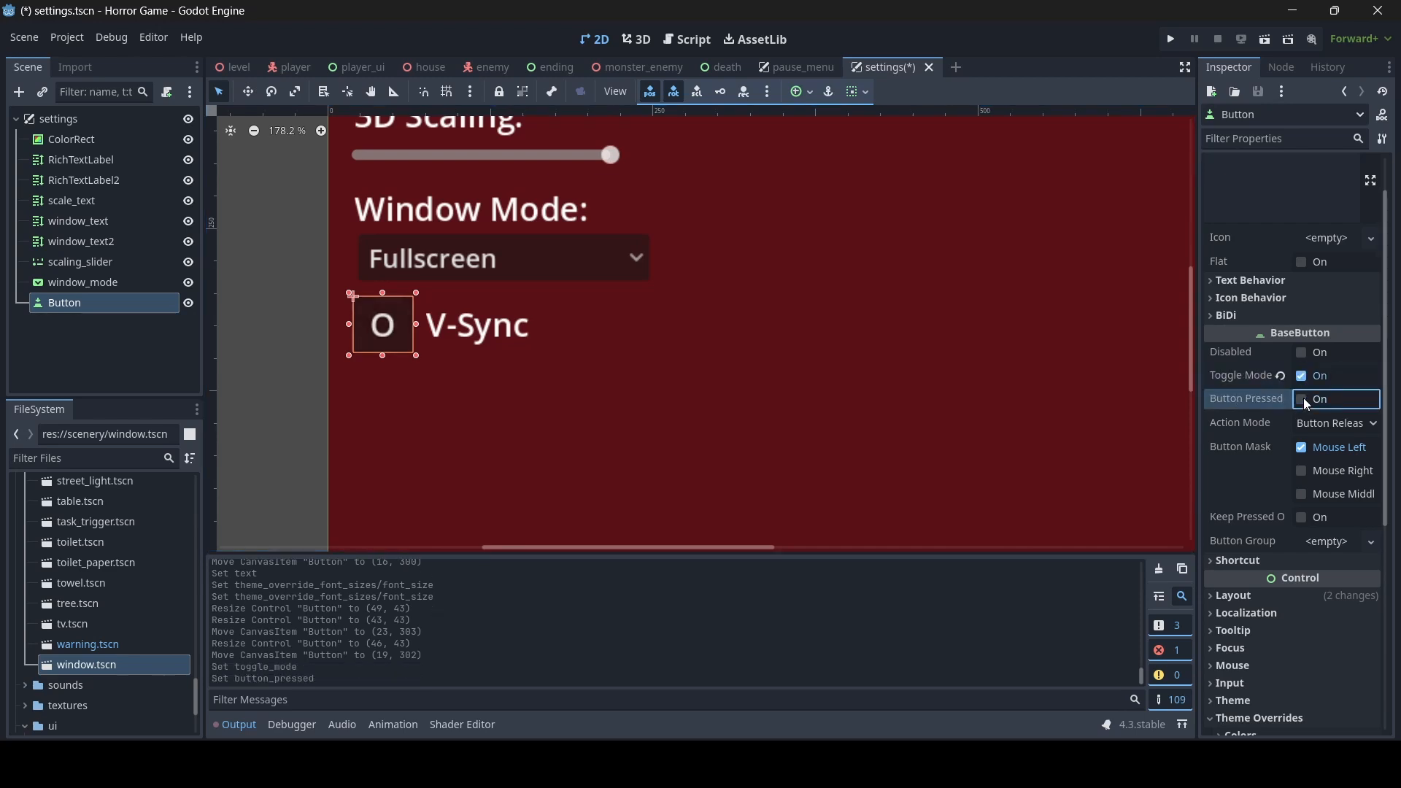
left_click(1306, 405)
left_click(1306, 404)
left_click(1307, 405)
left_click(1307, 404)
left_click(1307, 404)
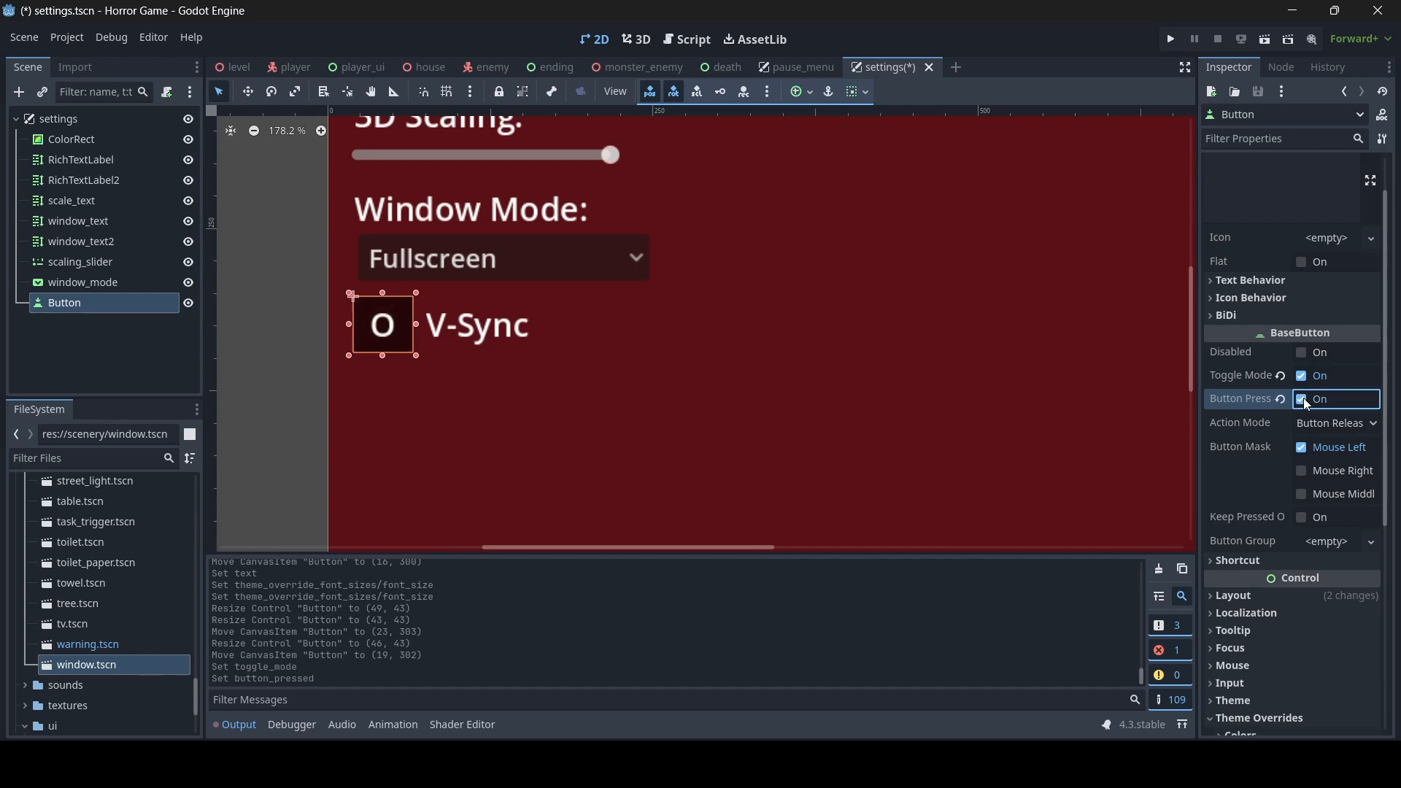
left_click(1306, 405)
left_click(1305, 378)
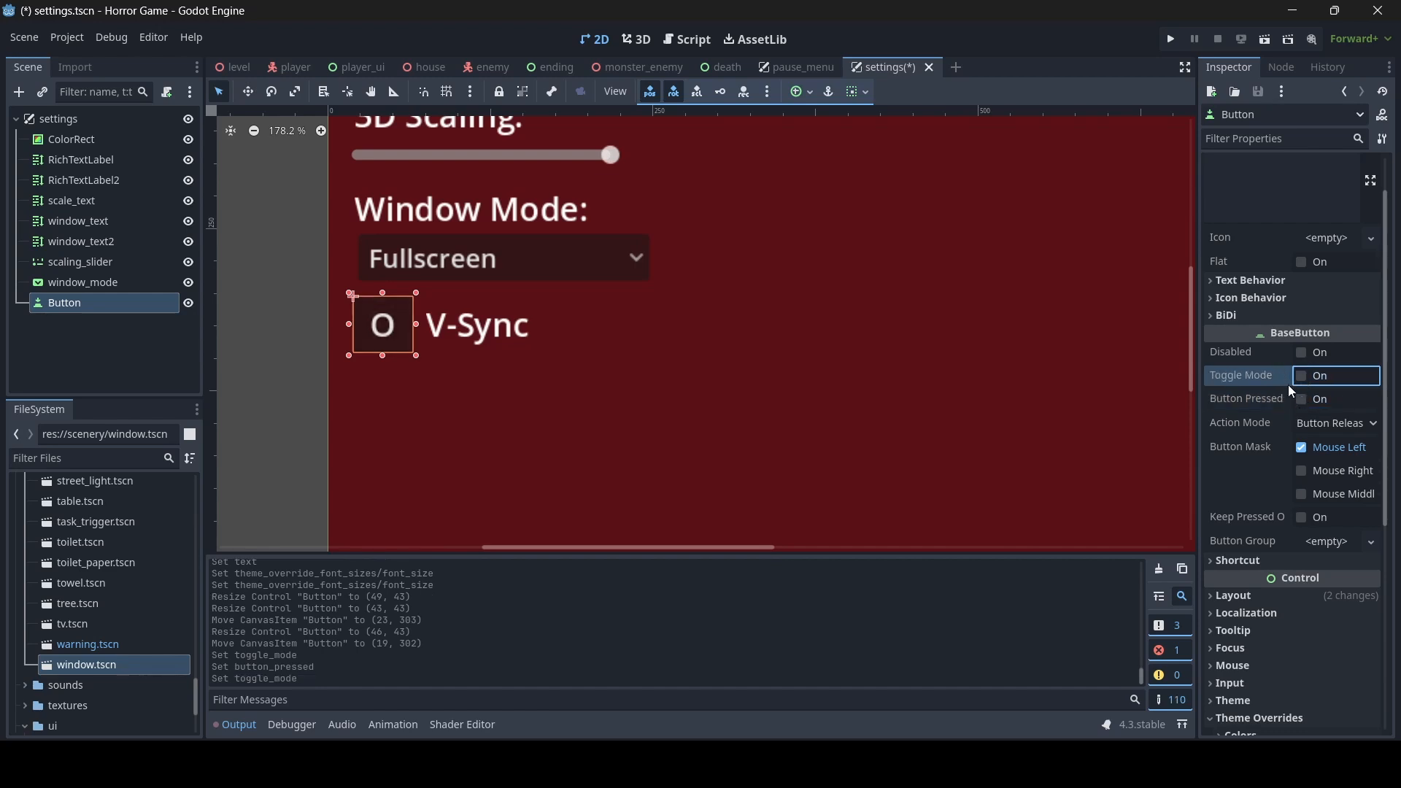
left_click(1305, 405)
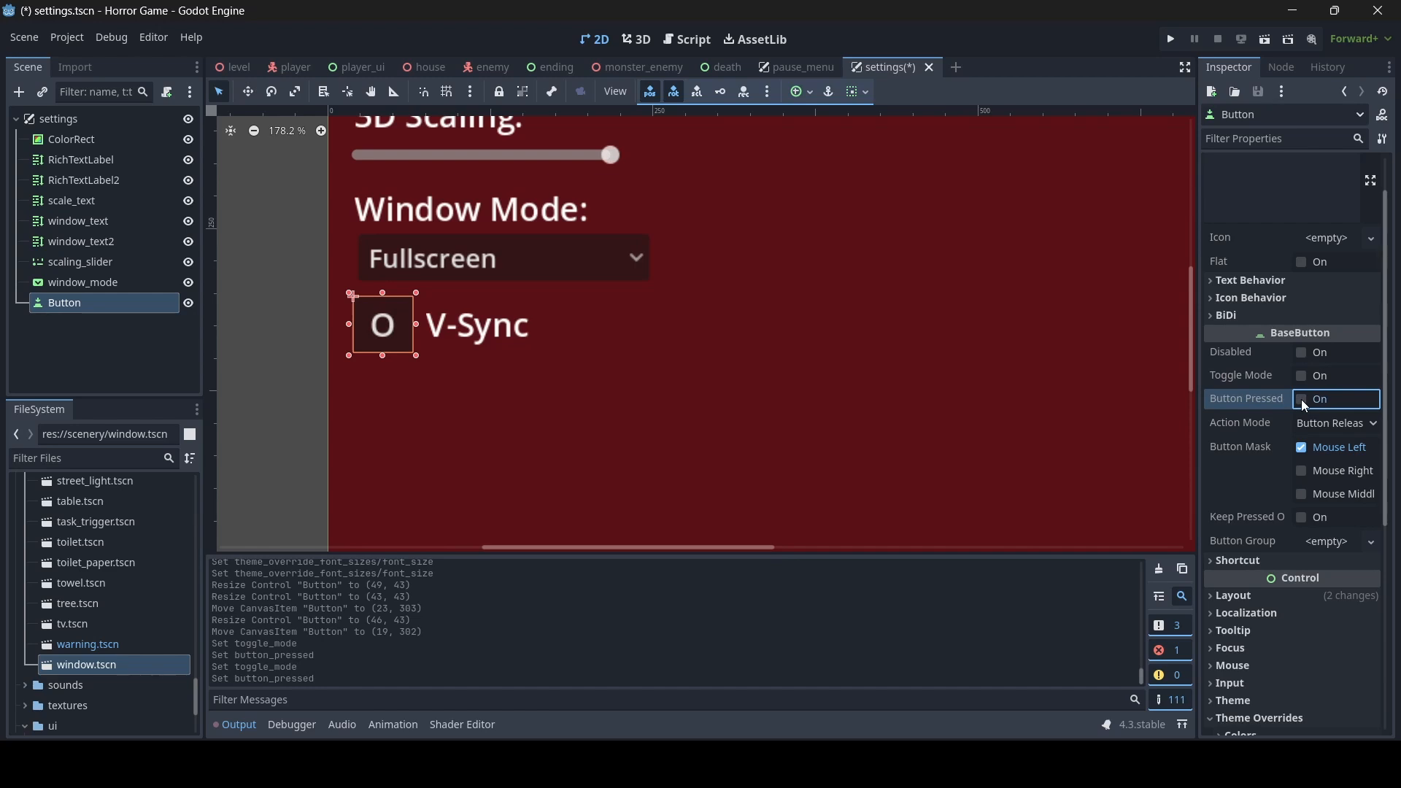
left_click(1306, 378)
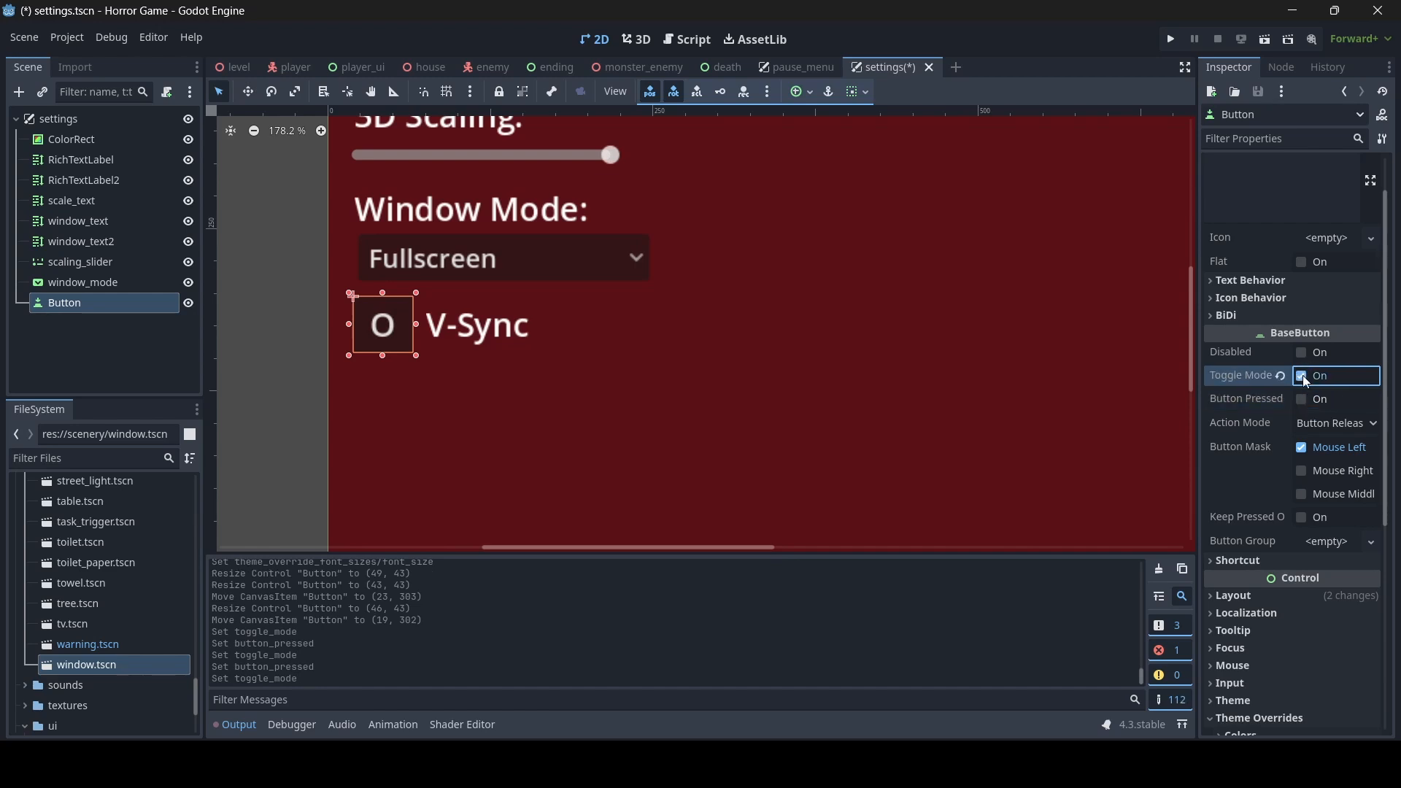
left_click(1302, 401)
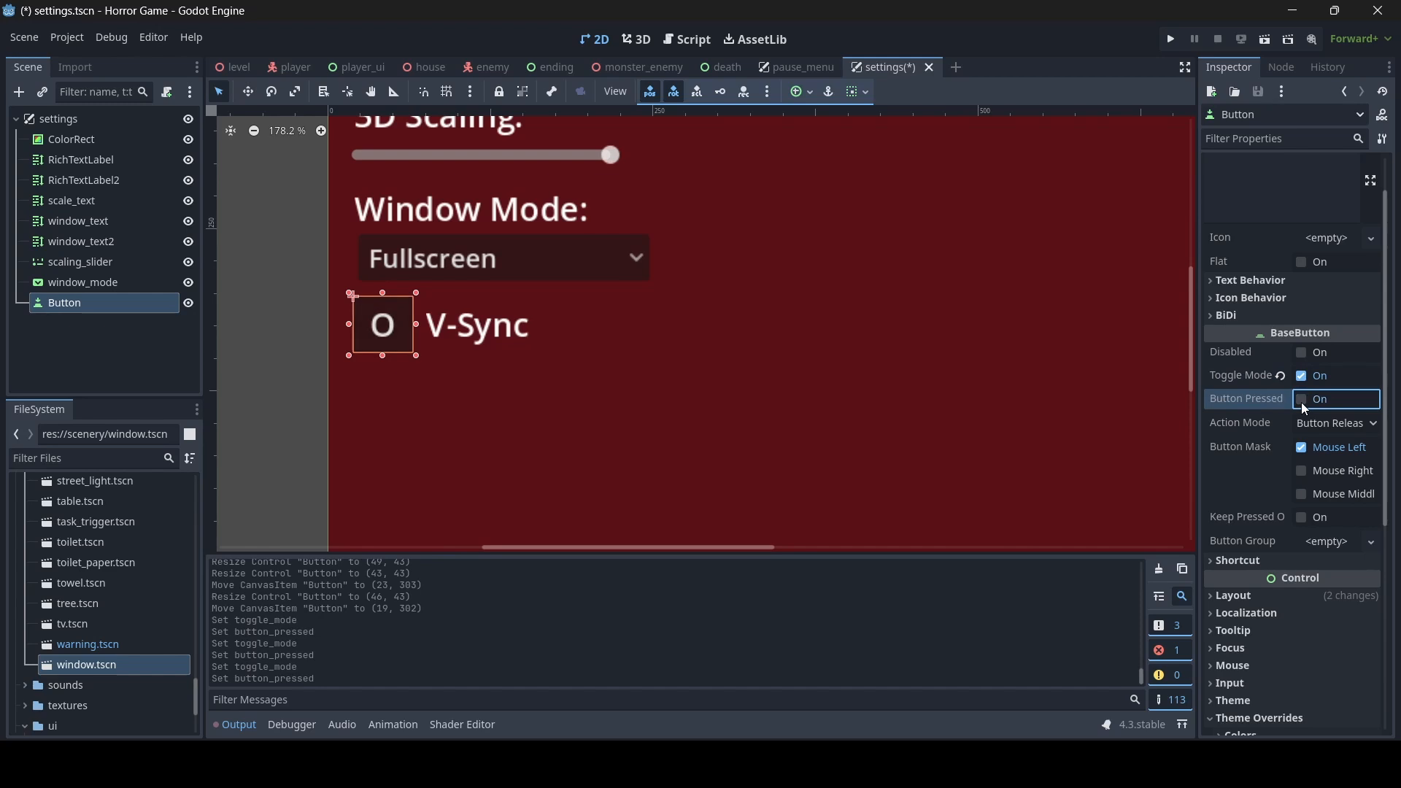
left_click(1302, 401)
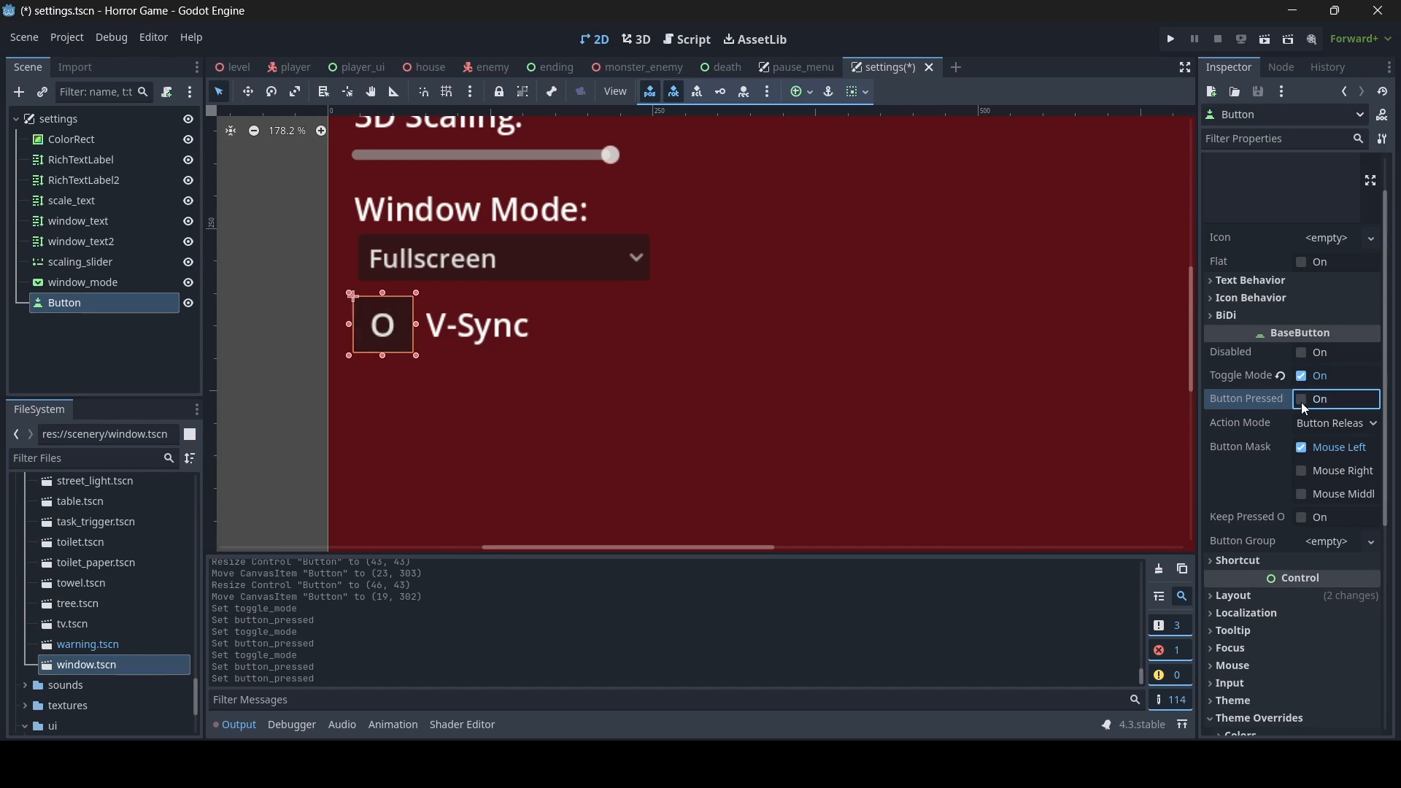
- Set the V-Sync button to be pressed by default and save the scene
left_click(1302, 401)
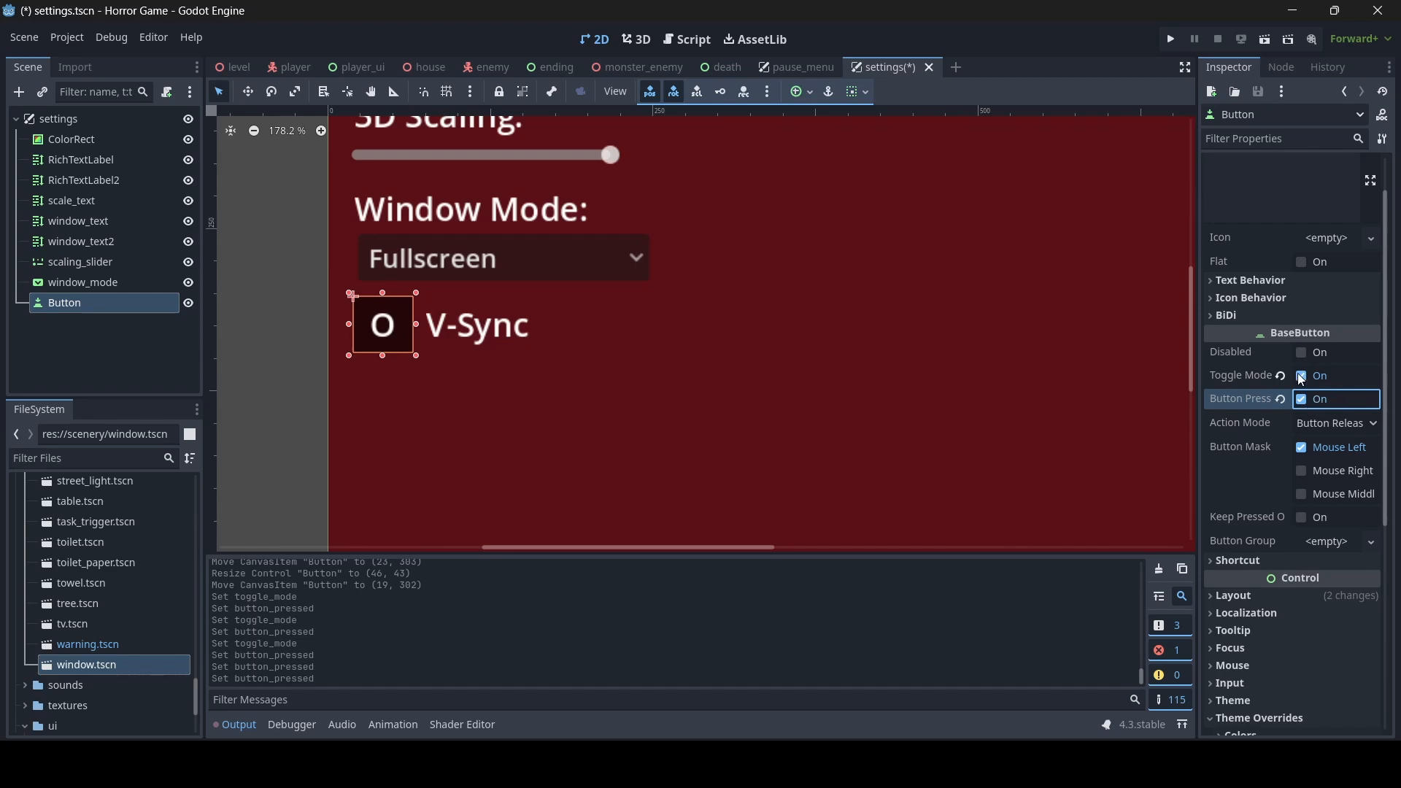
key("ctrl+s")
- Rename the V-Sync toggle button's node to vsync_button
double_click(102, 303)
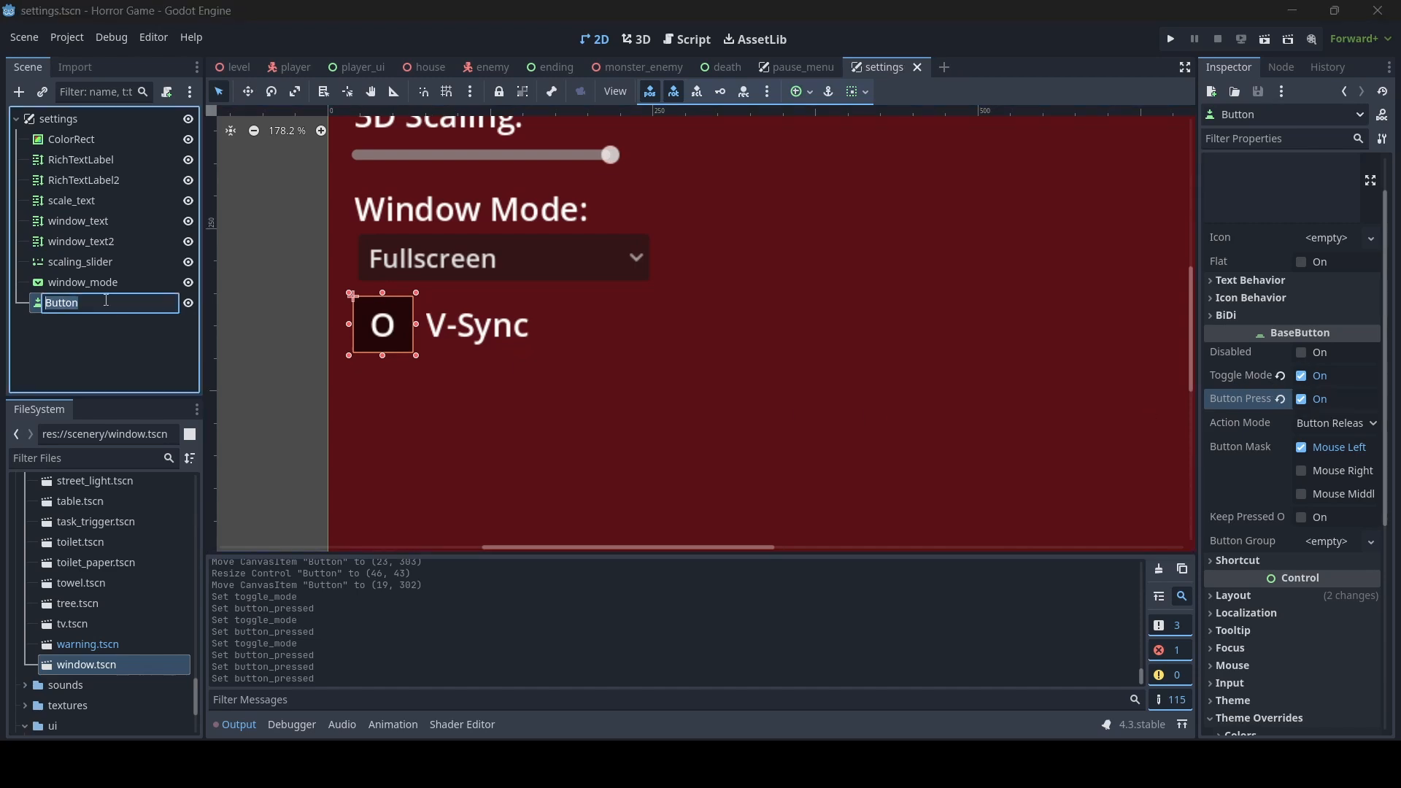
type("vsync_button")
key("Return")
- Rename the V-Sync label node to vsync_text and save the scene
double_click(109, 241)
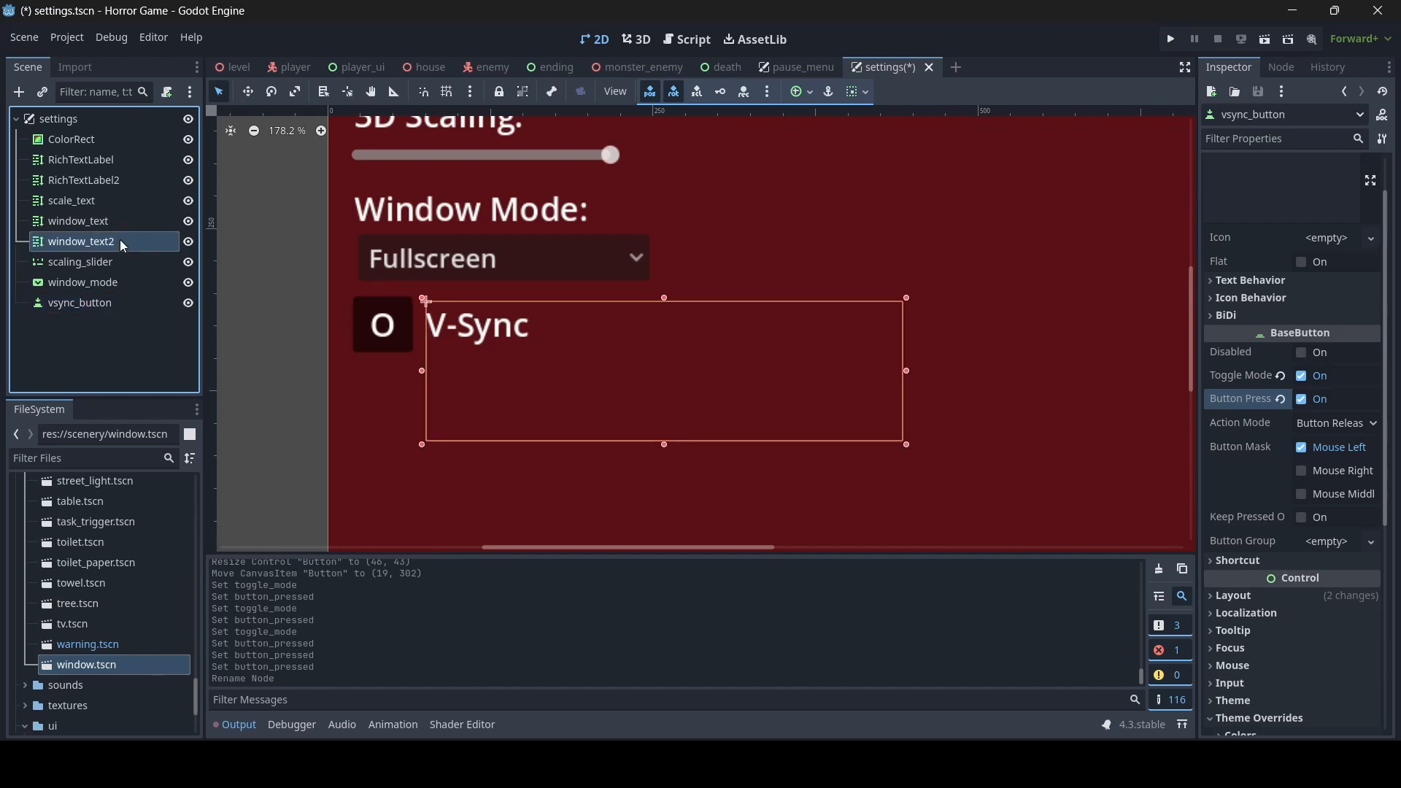
type("vsync_text")
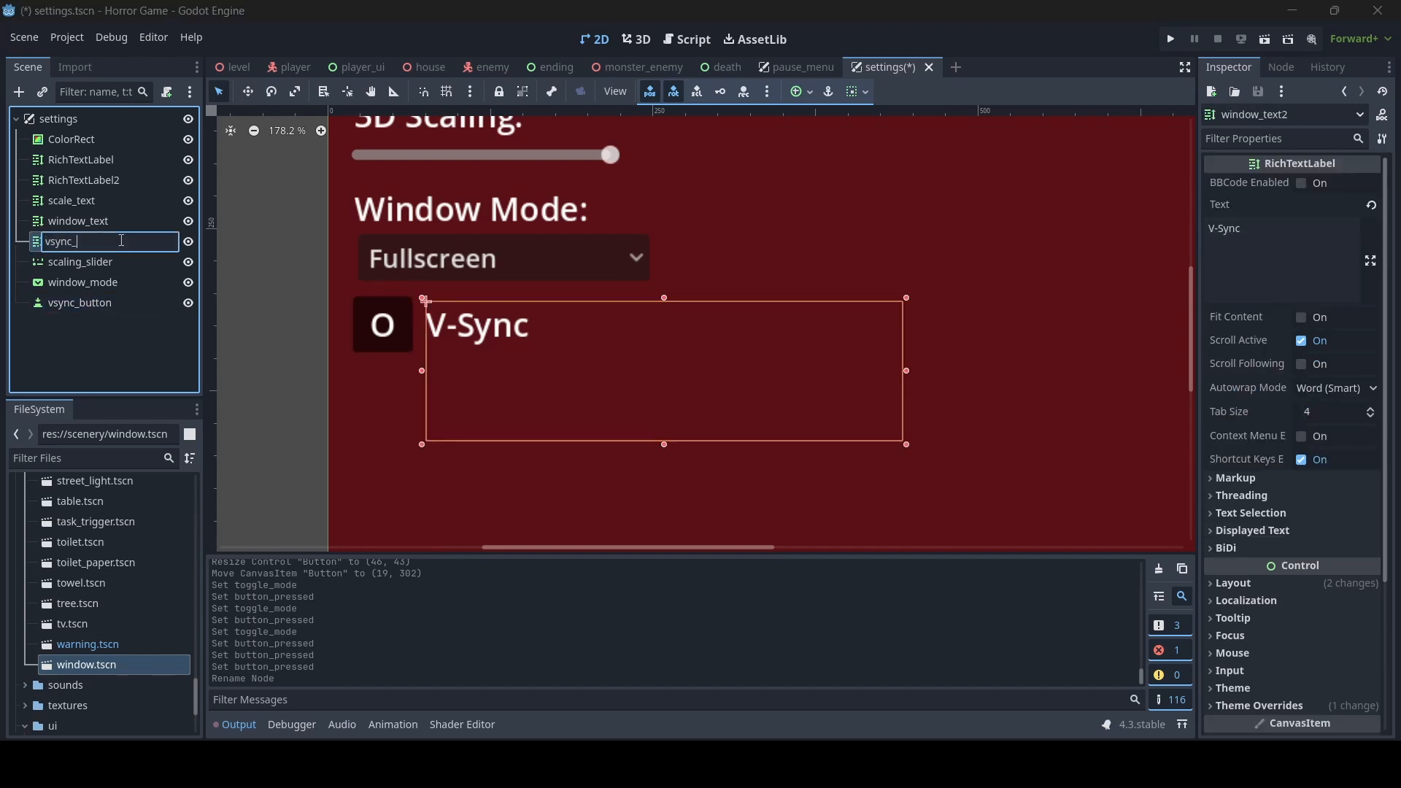
key("Return")
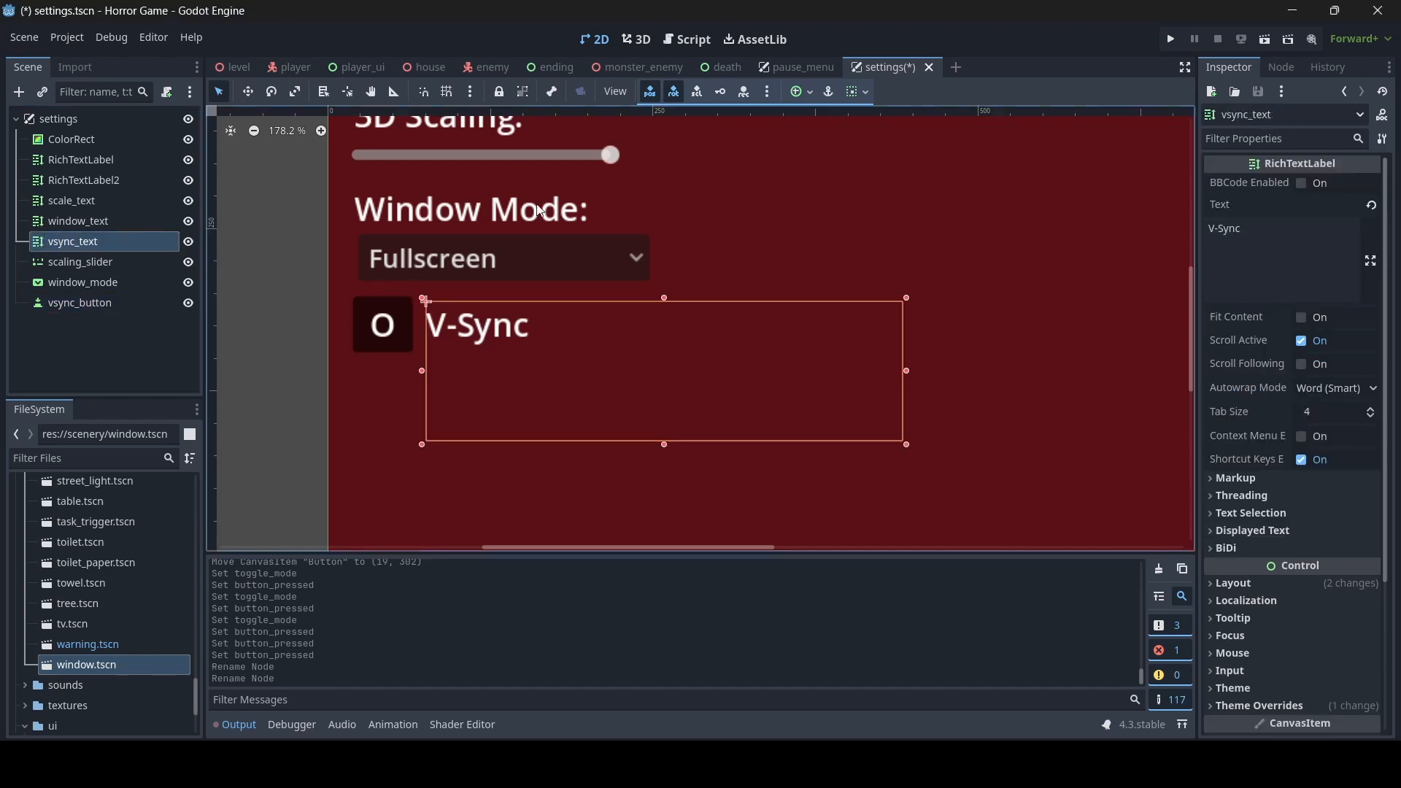
key("ctrl+s")
- Duplicate the Window Mode label and place the copy just below the V-Sync row, about 422 x 99 in size
left_click(287, 405)
scroll(287, 405, "down", 13)
scroll(702, 350, "down", 4)
scroll(705, 357, "up", 1)
middle_click_drag(684, 397, 735, 379)
scroll(638, 387, "down", 1)
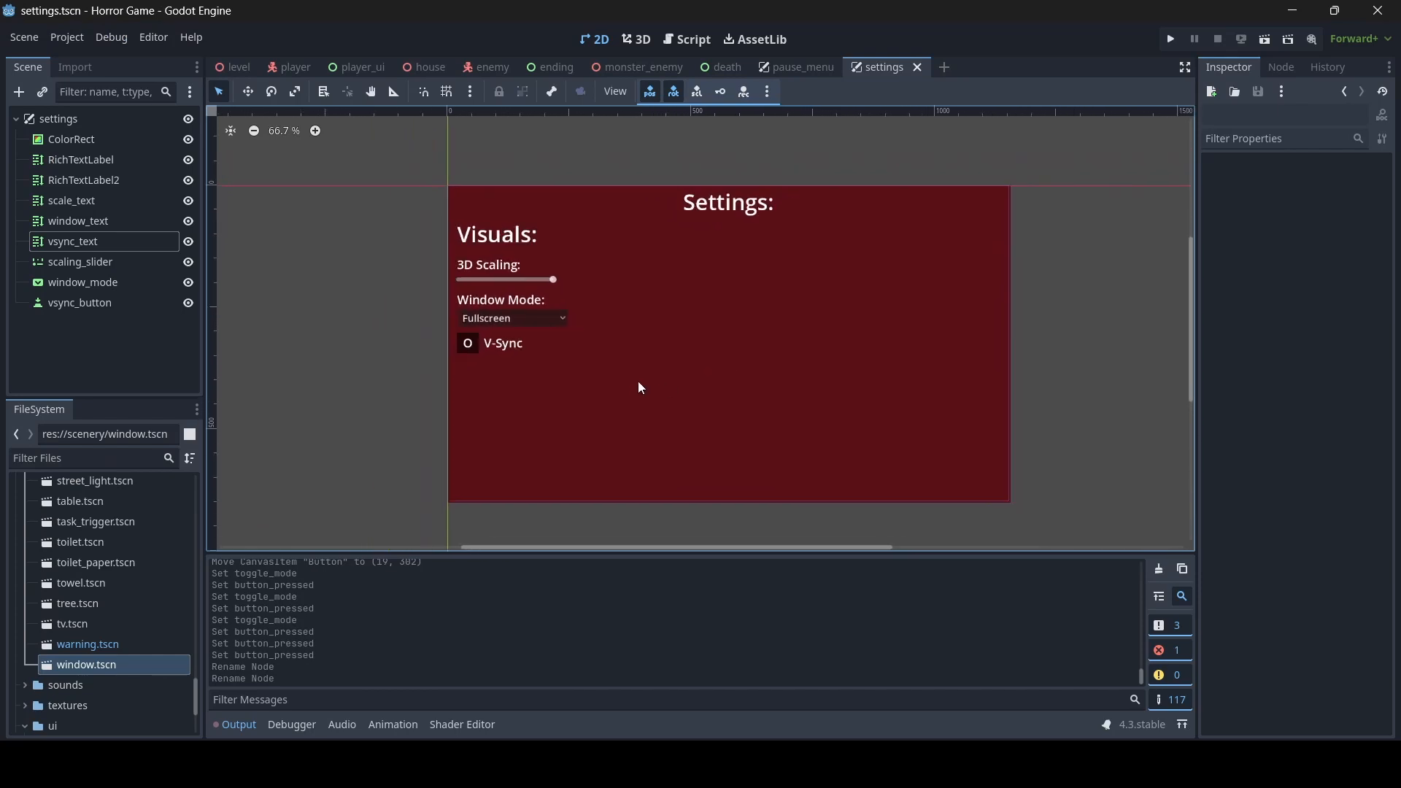
scroll(624, 383, "up", 5)
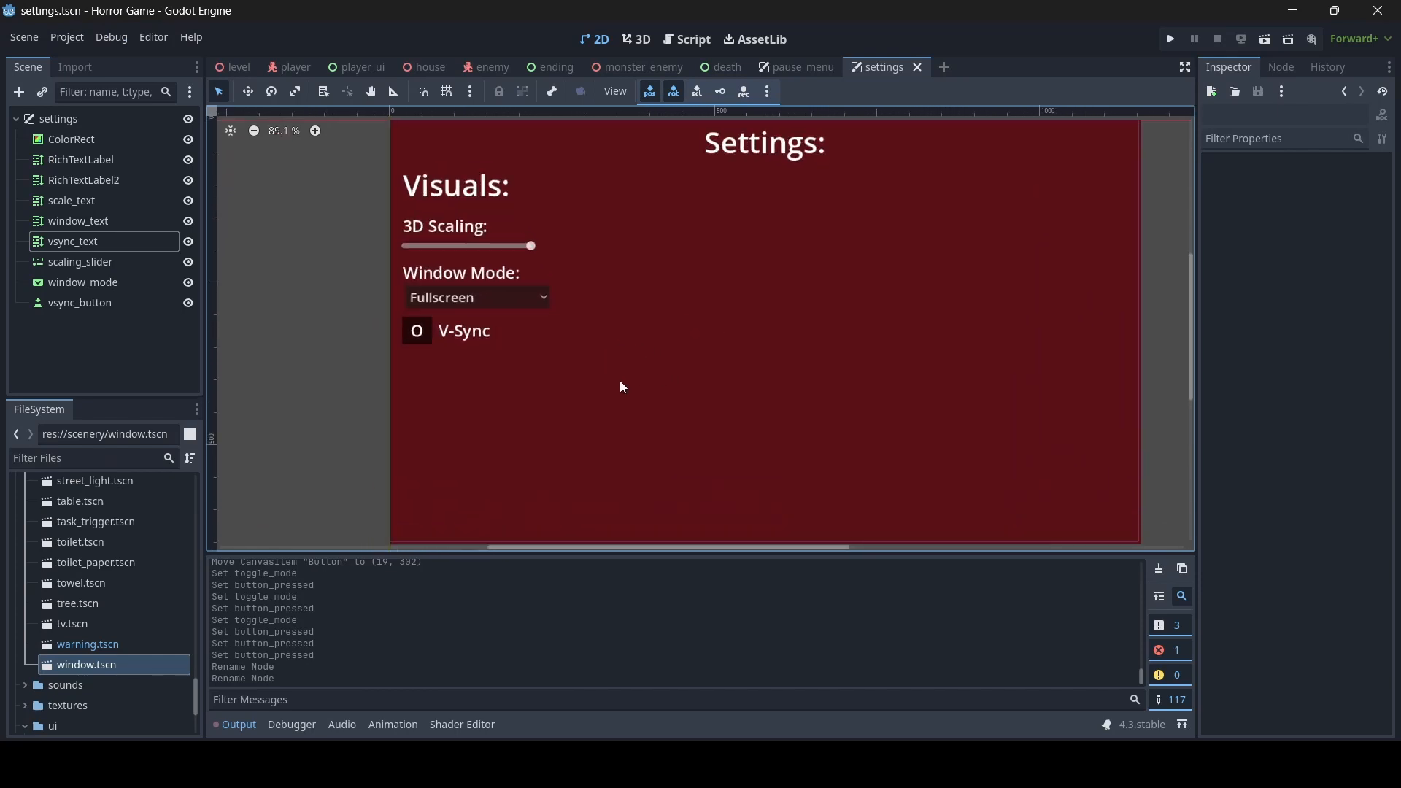
left_click(483, 271)
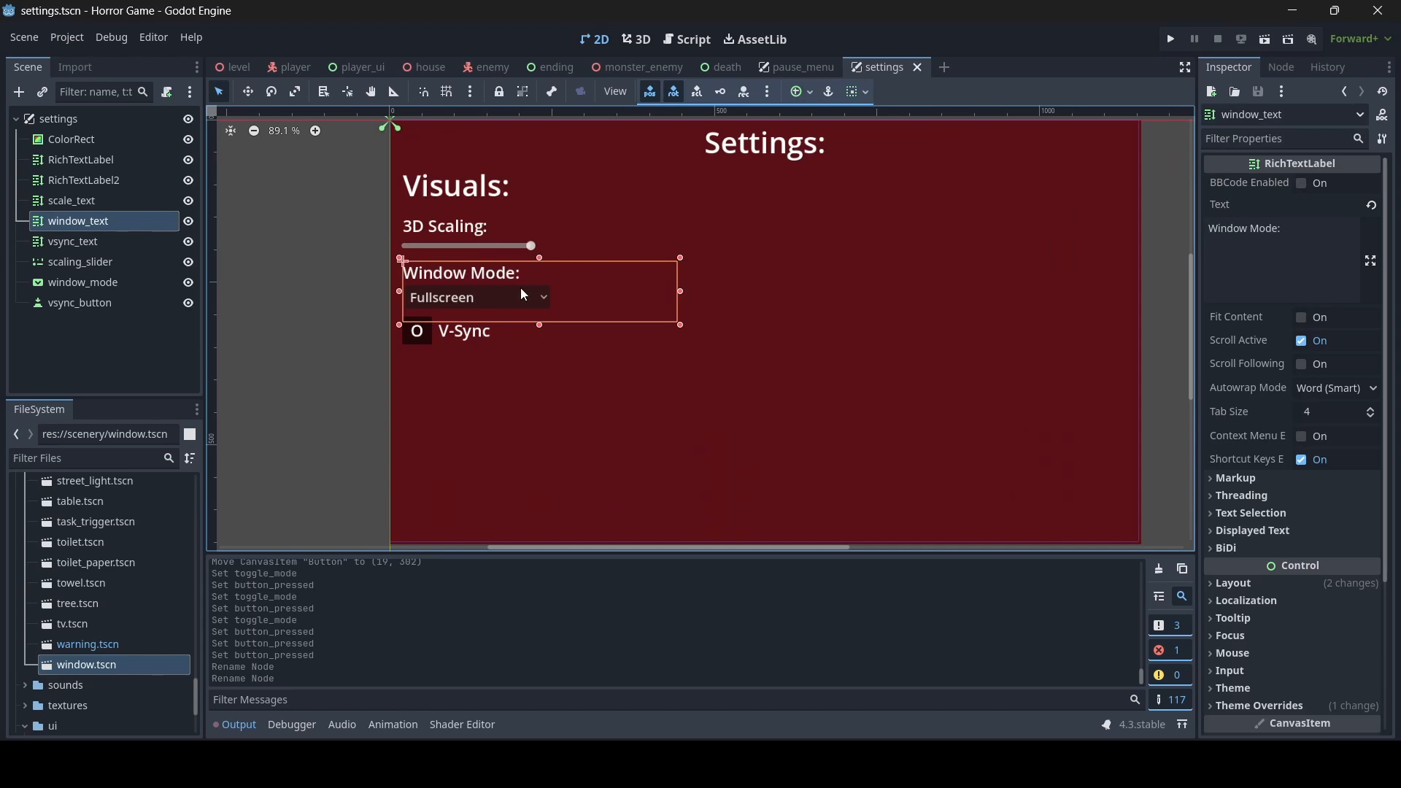
key("ctrl+d")
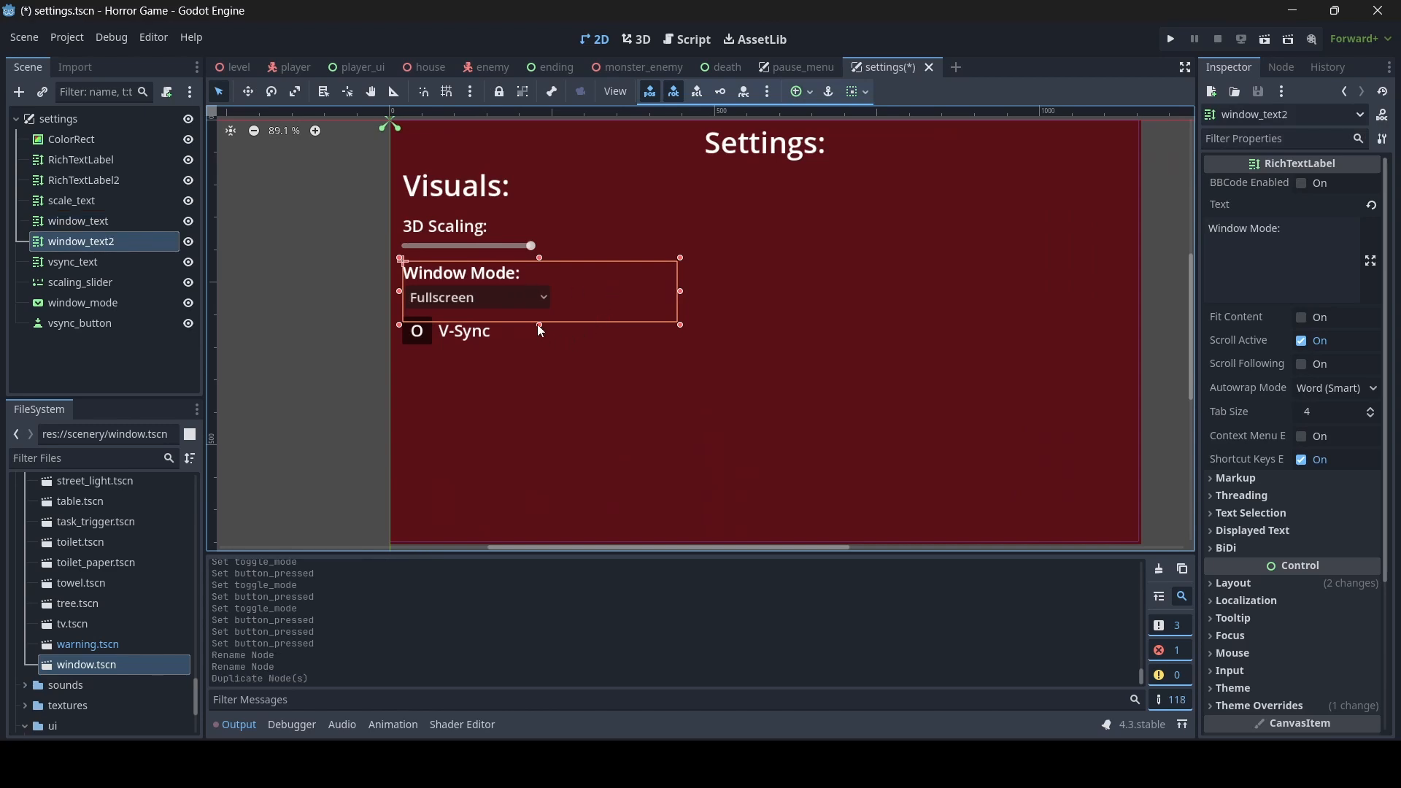
left_click_drag(539, 326, 540, 423)
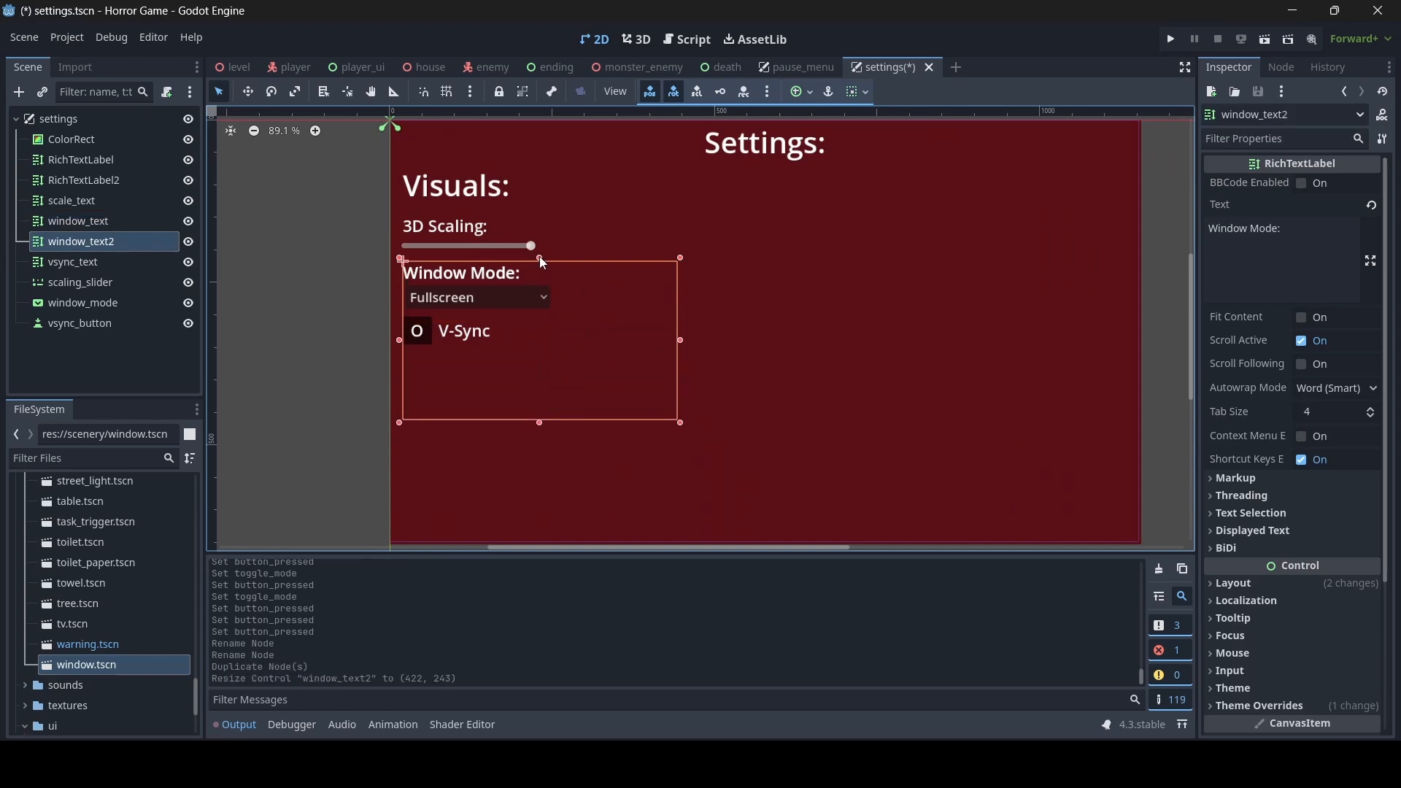
left_click_drag(540, 257, 540, 351)
- Change the duplicated label's text to "Anti-Aliasing:" and extend its upper edge slightly to a size of about 422 x 100
left_click_drag(1299, 227, 1100, 221)
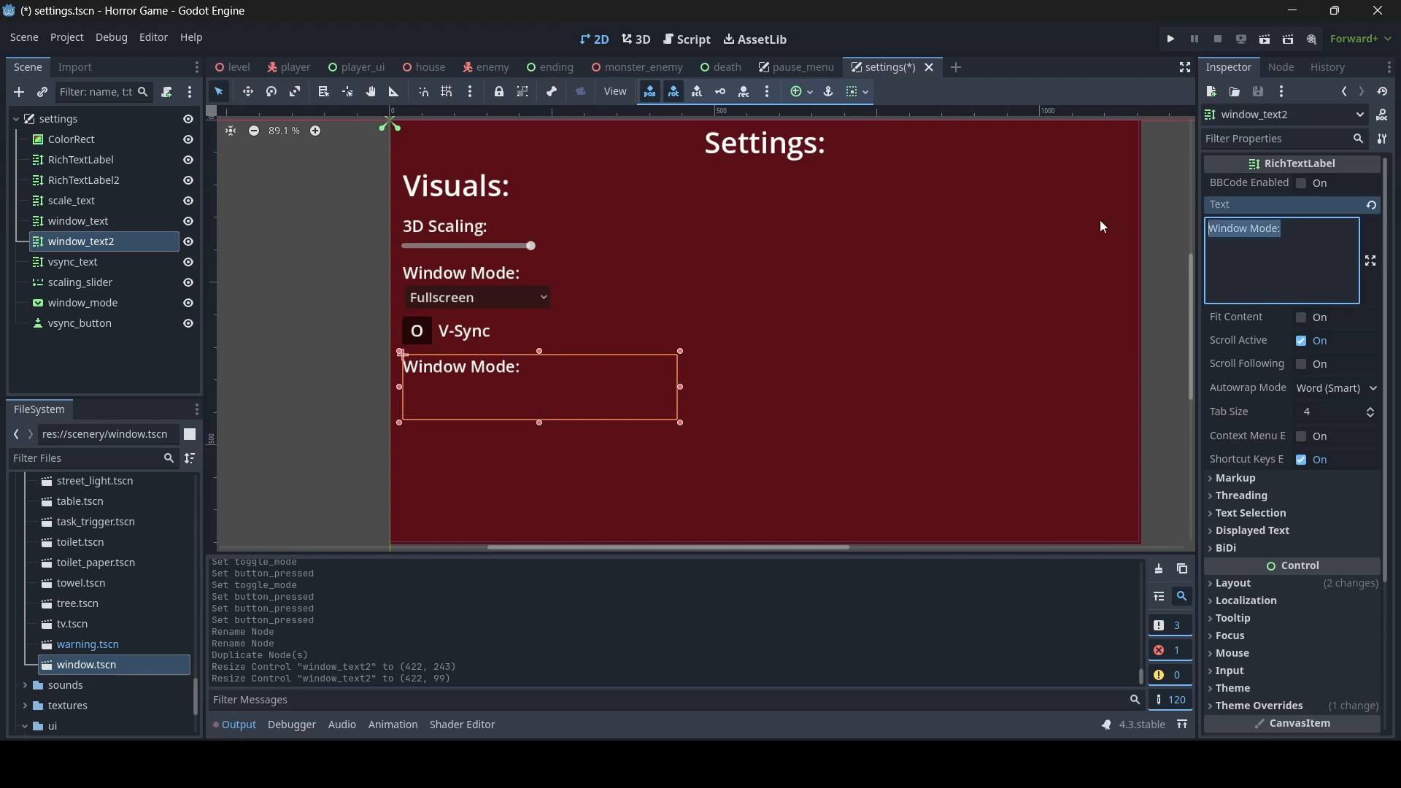
type("Anti-A")
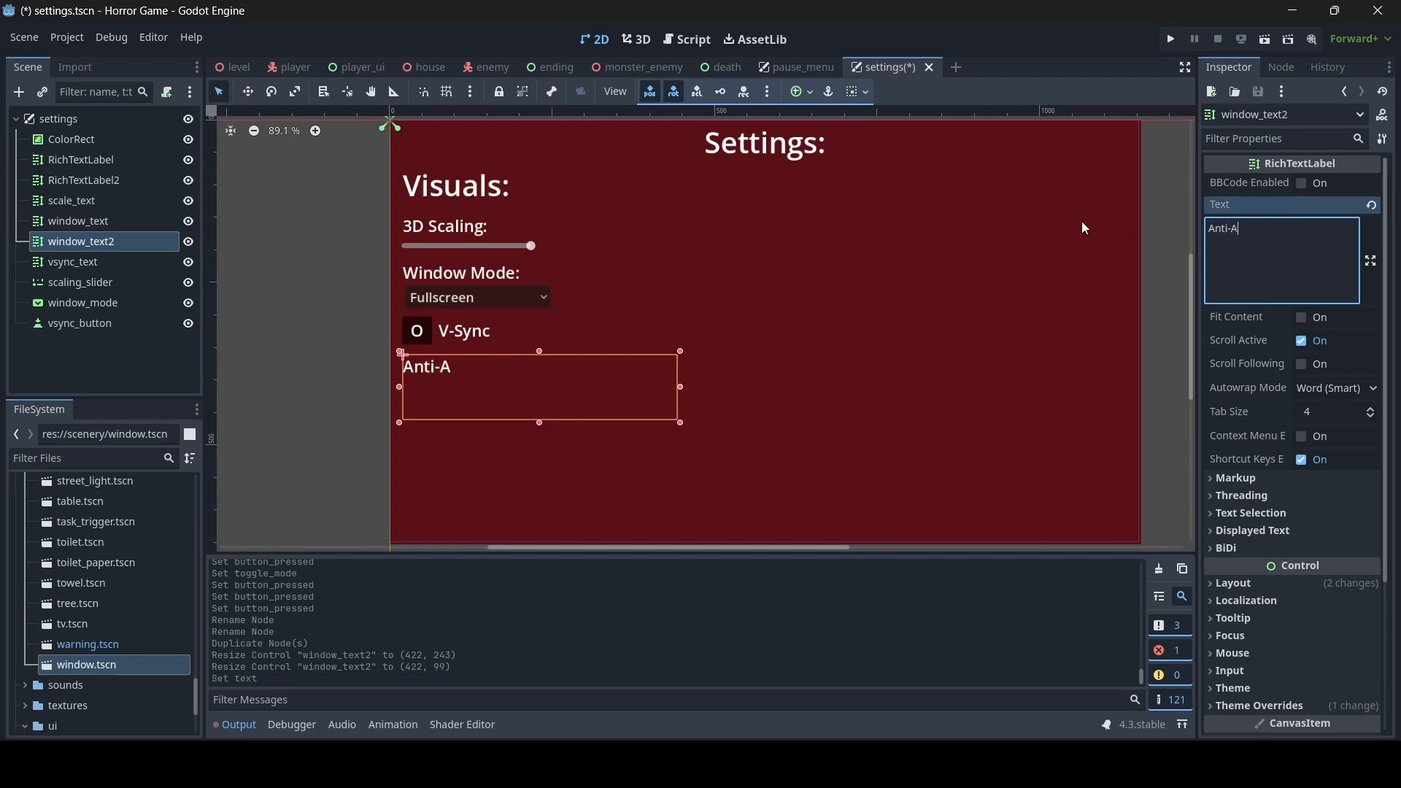
type("liasing:")
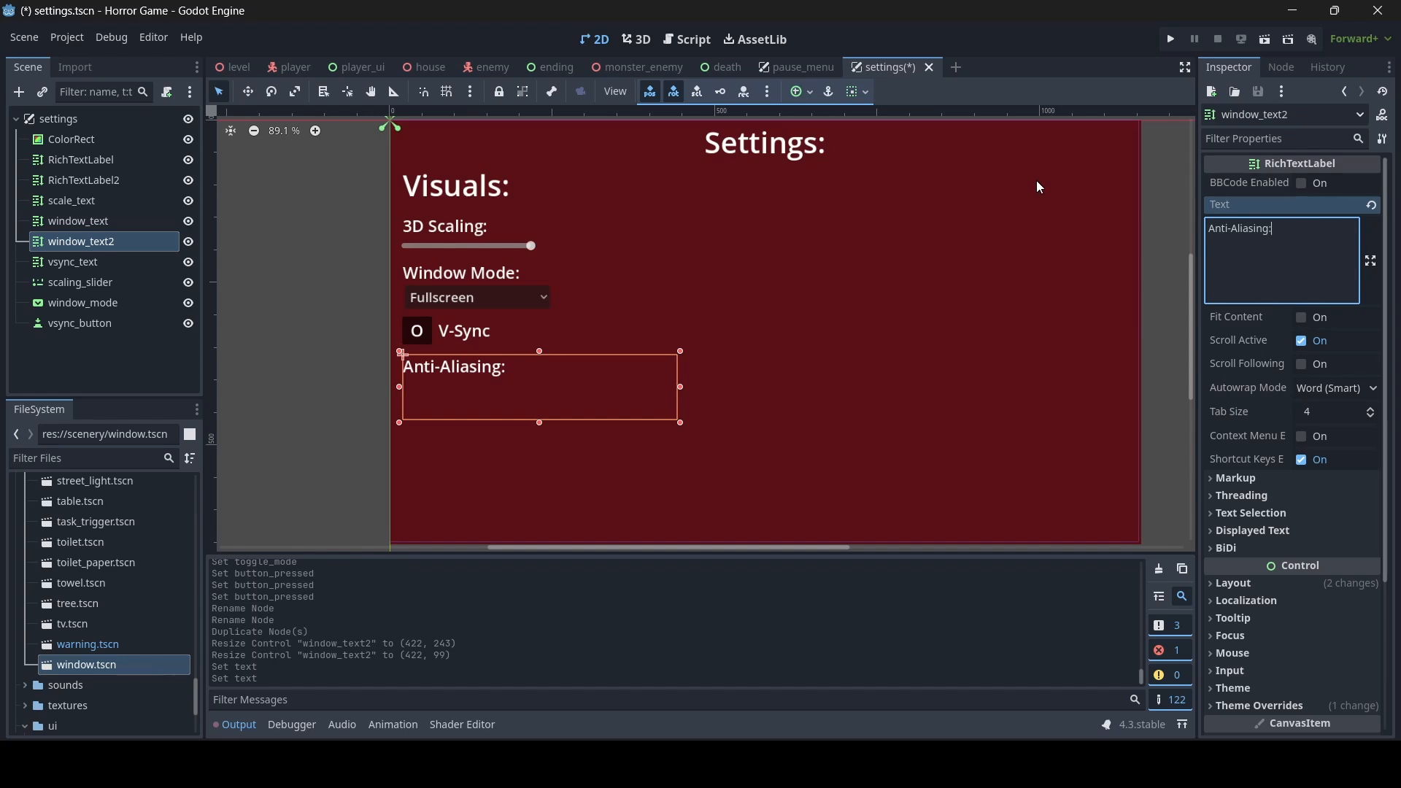
left_click_drag(539, 351, 536, 352)
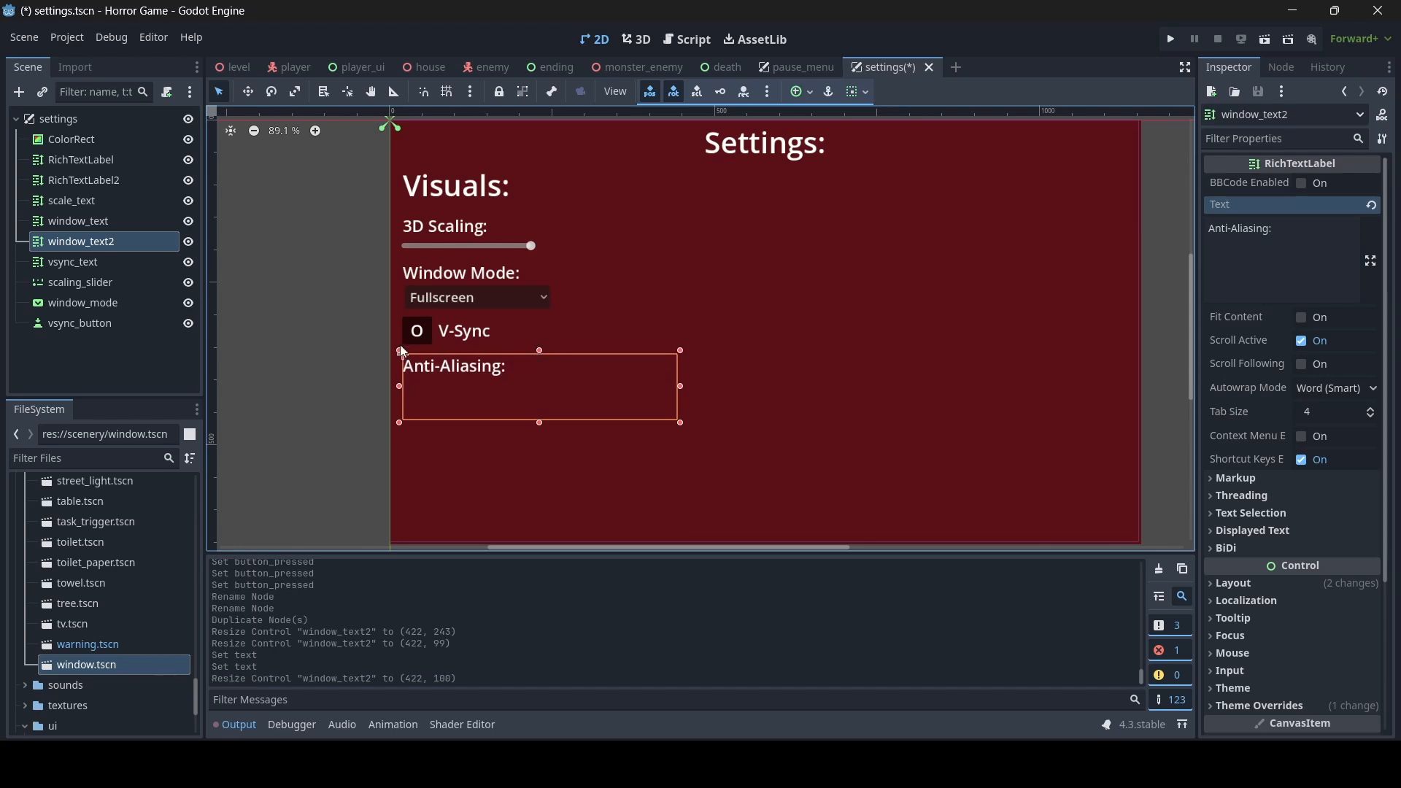
- Duplicate the window mode dropdown and place the copy under the Anti-Aliasing label, about 224 x 36 in size
left_click(502, 295)
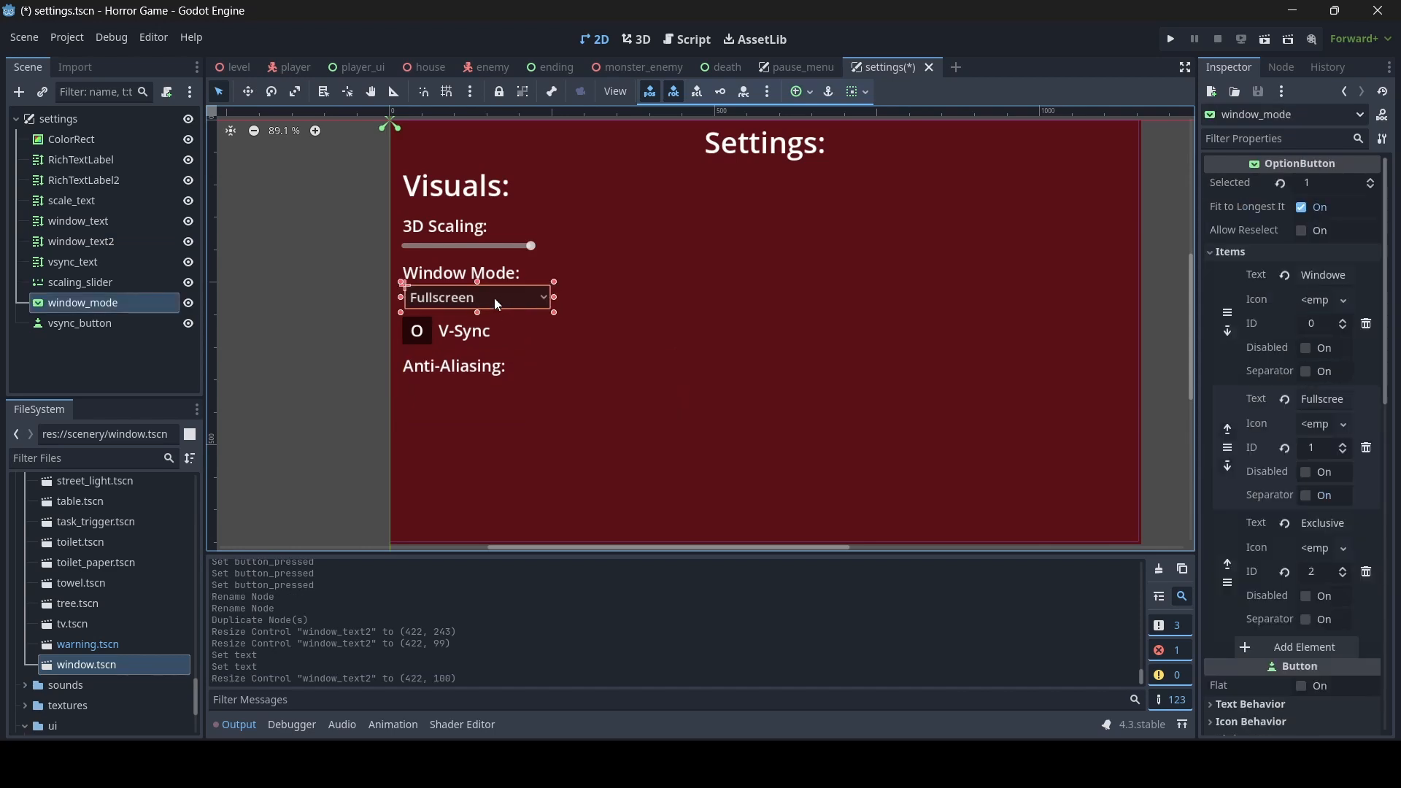
key("ctrl+d")
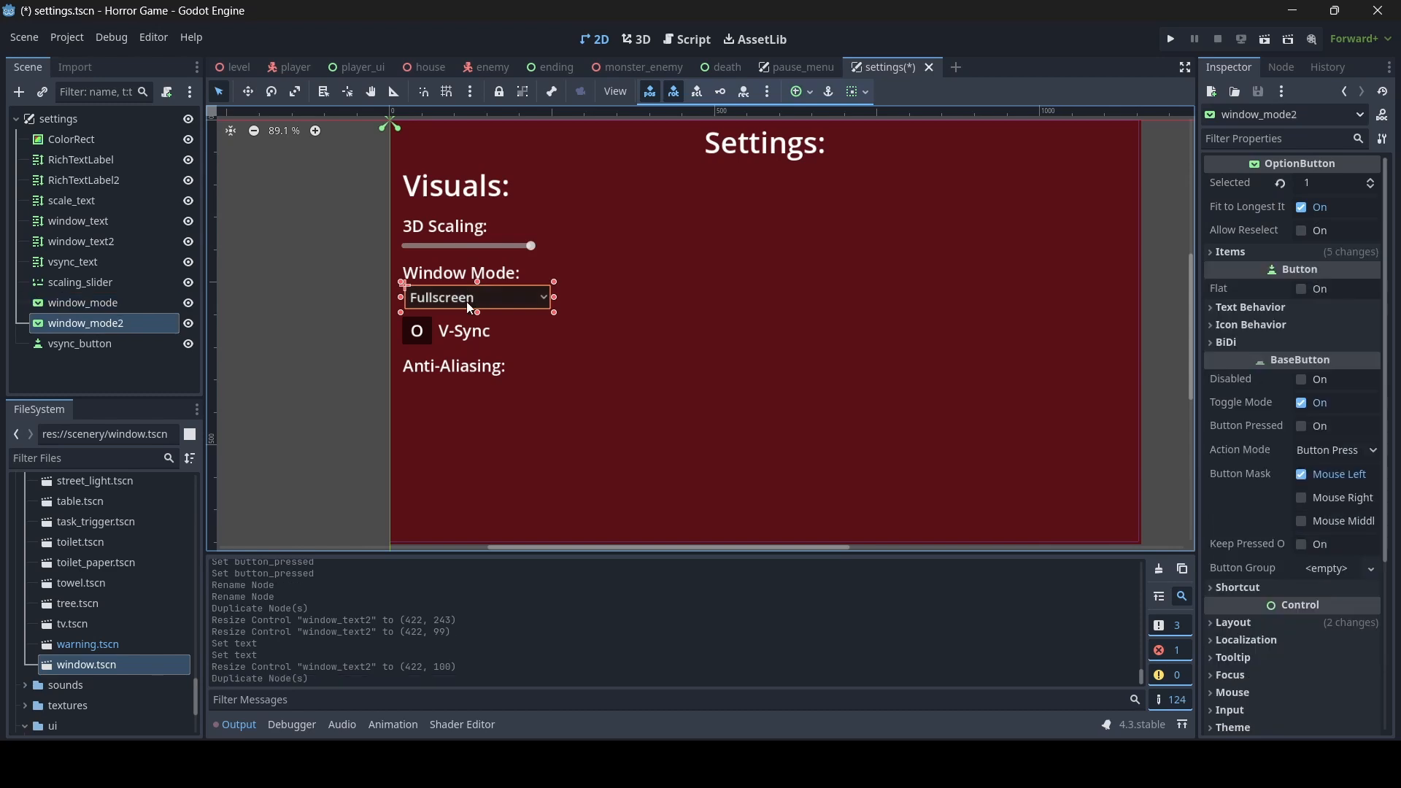
left_click_drag(479, 312, 478, 435)
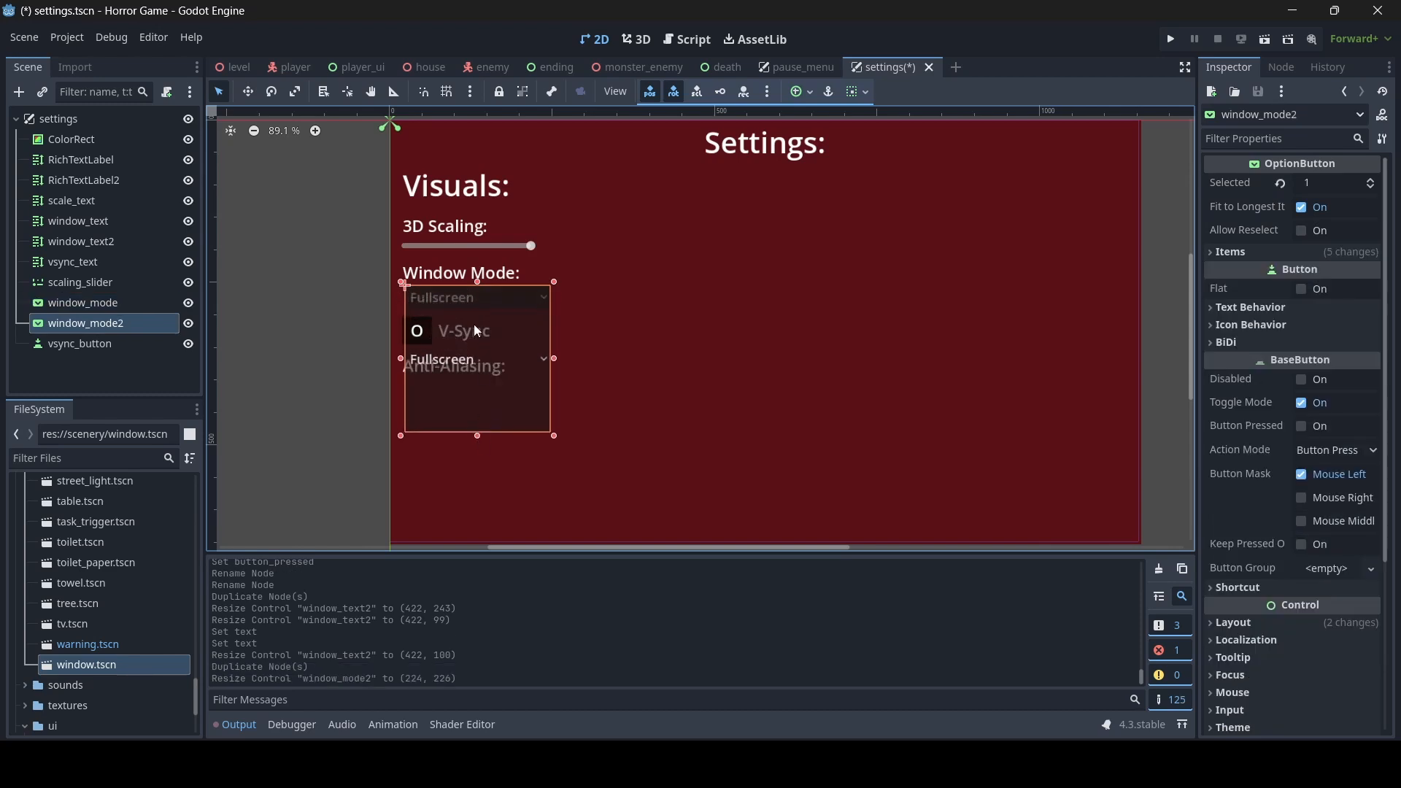
left_click_drag(477, 282, 474, 380)
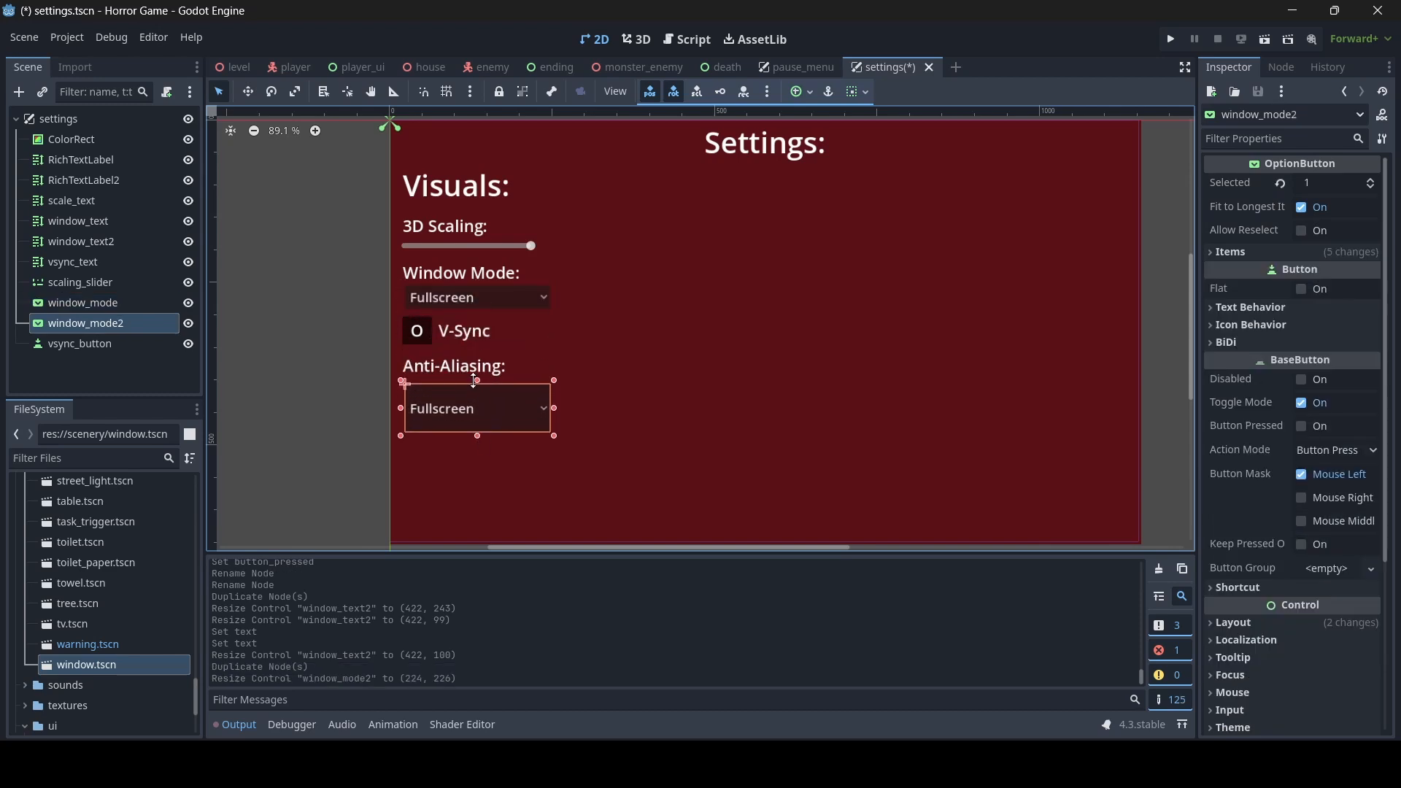
left_click_drag(478, 435, 478, 411)
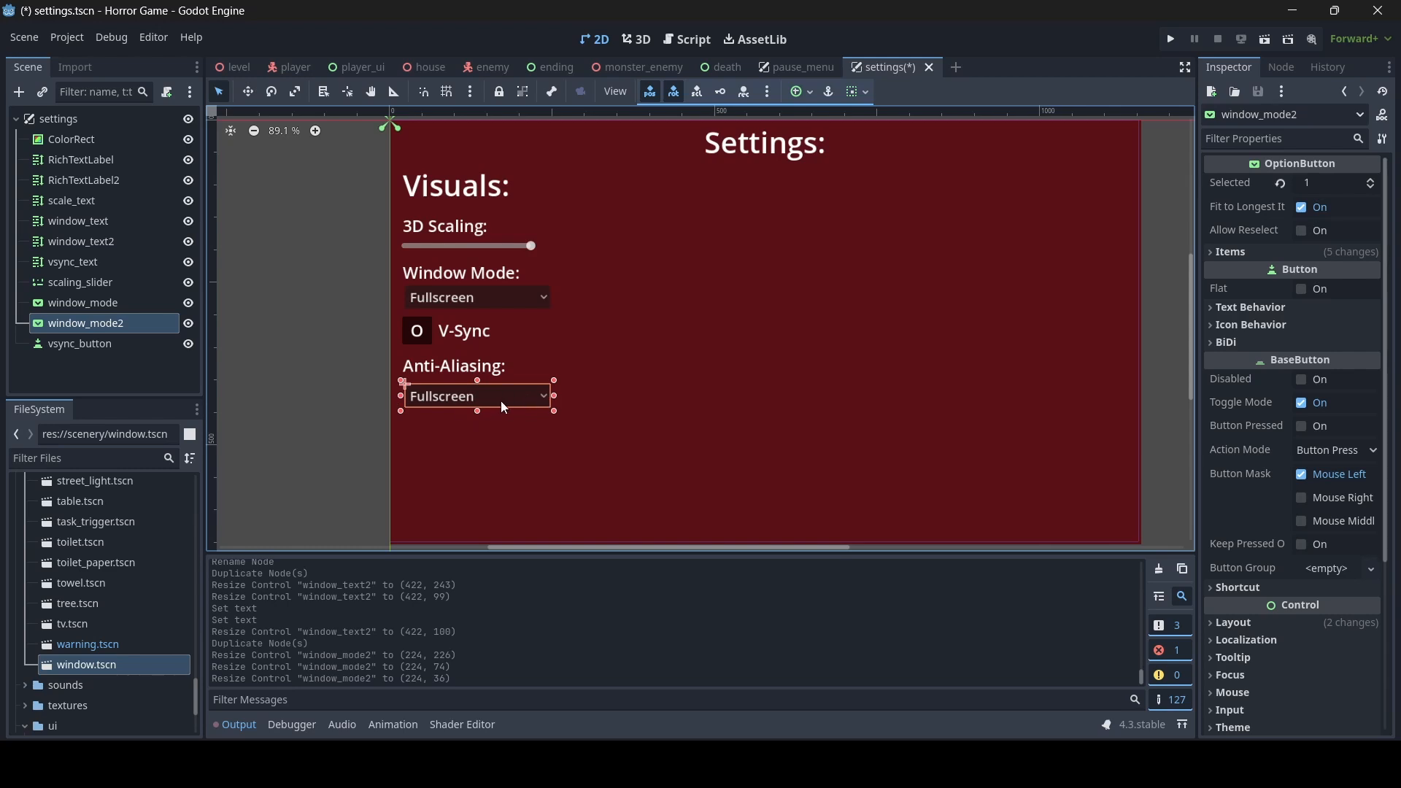
- Set the first two items of the anti-aliasing dropdown to None and FXAA, and save the scene
left_click(1276, 256)
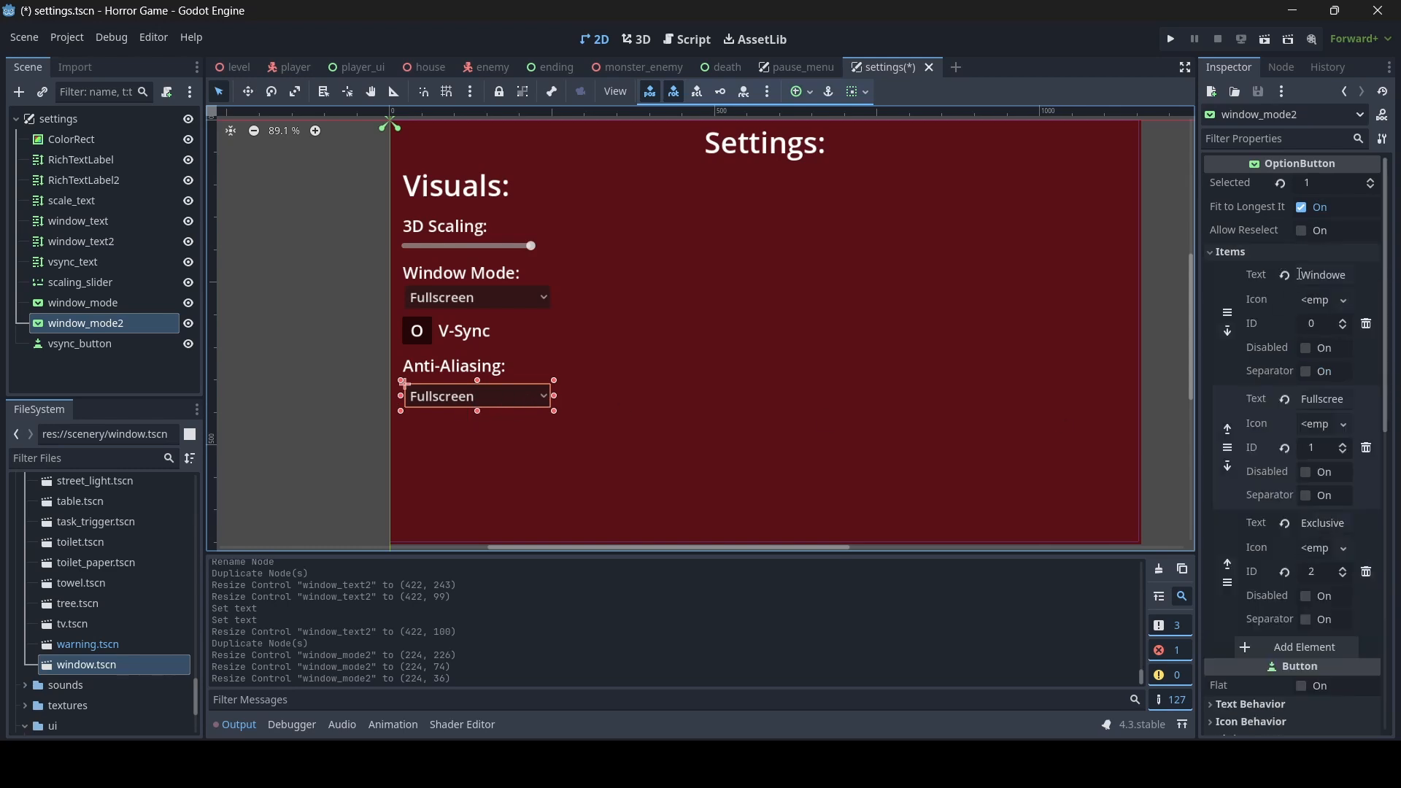
left_click_drag(1299, 274, 1377, 276)
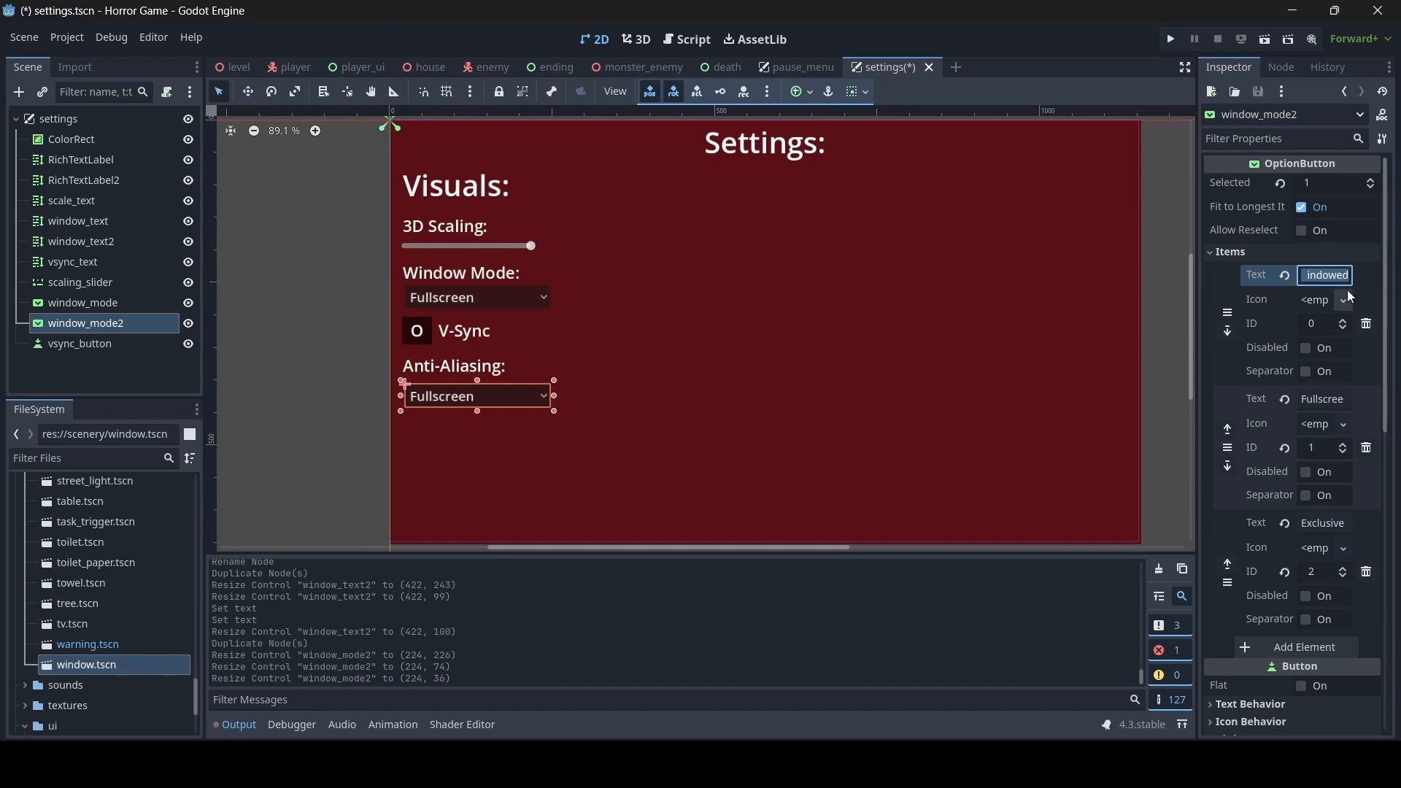
type("None")
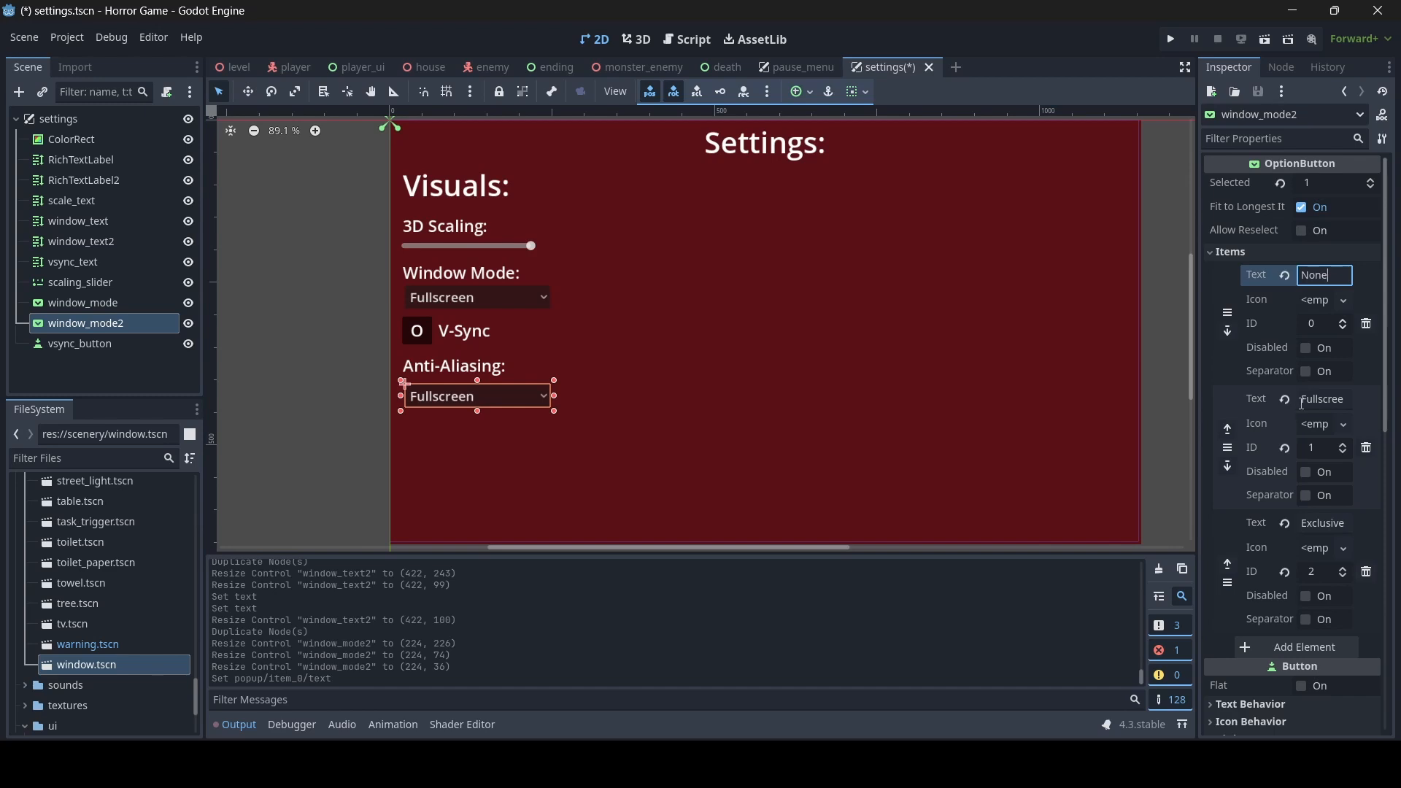
left_click(1326, 400)
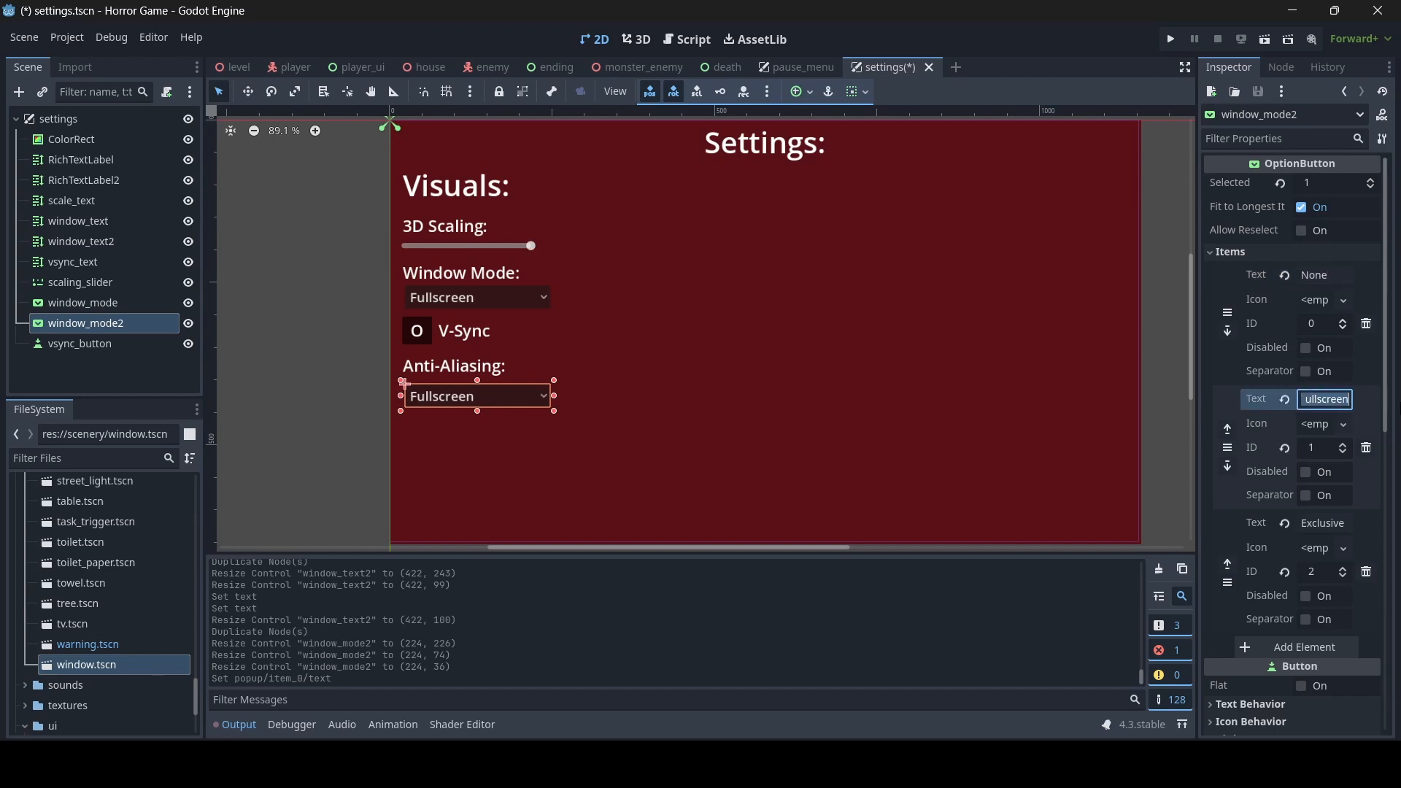
type("FXAA")
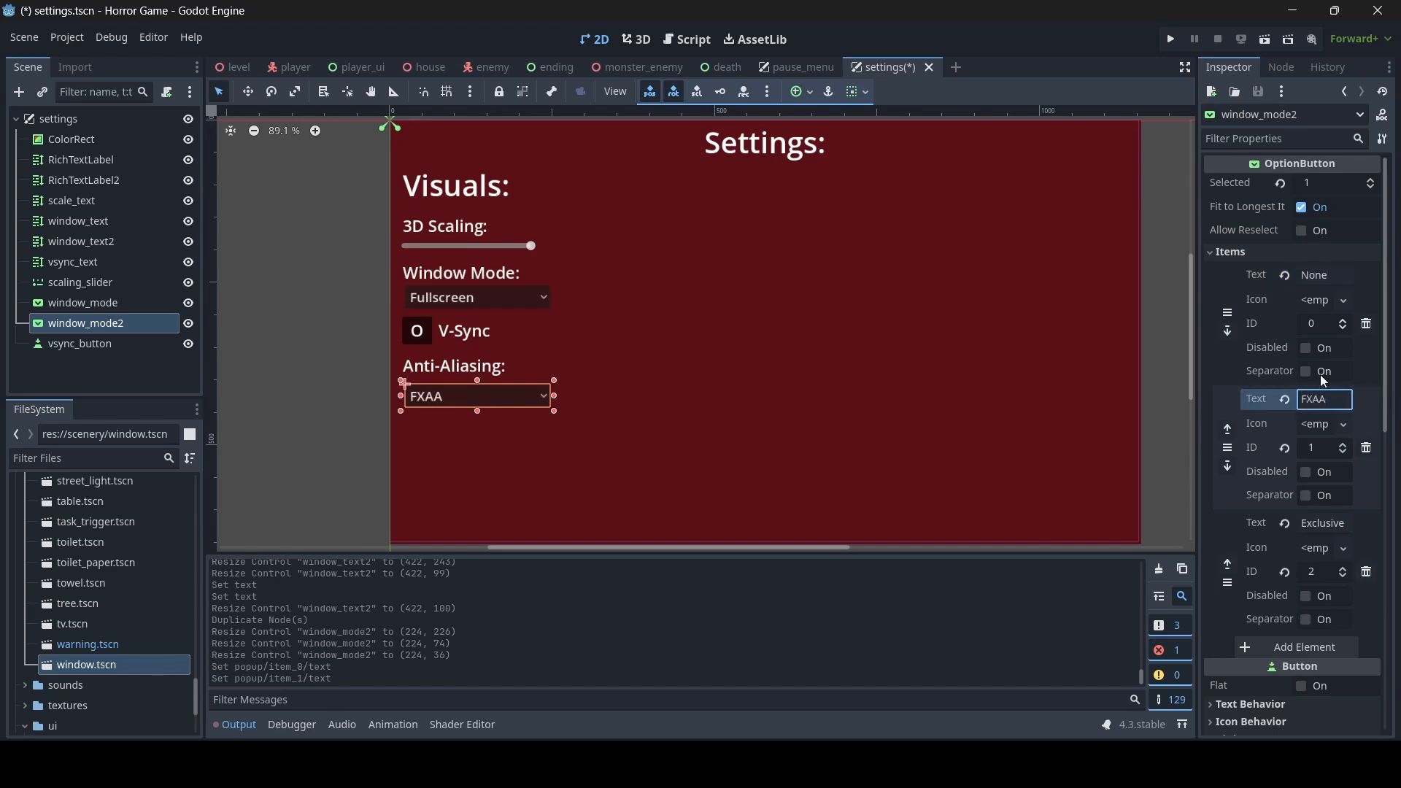
key("ctrl+s")
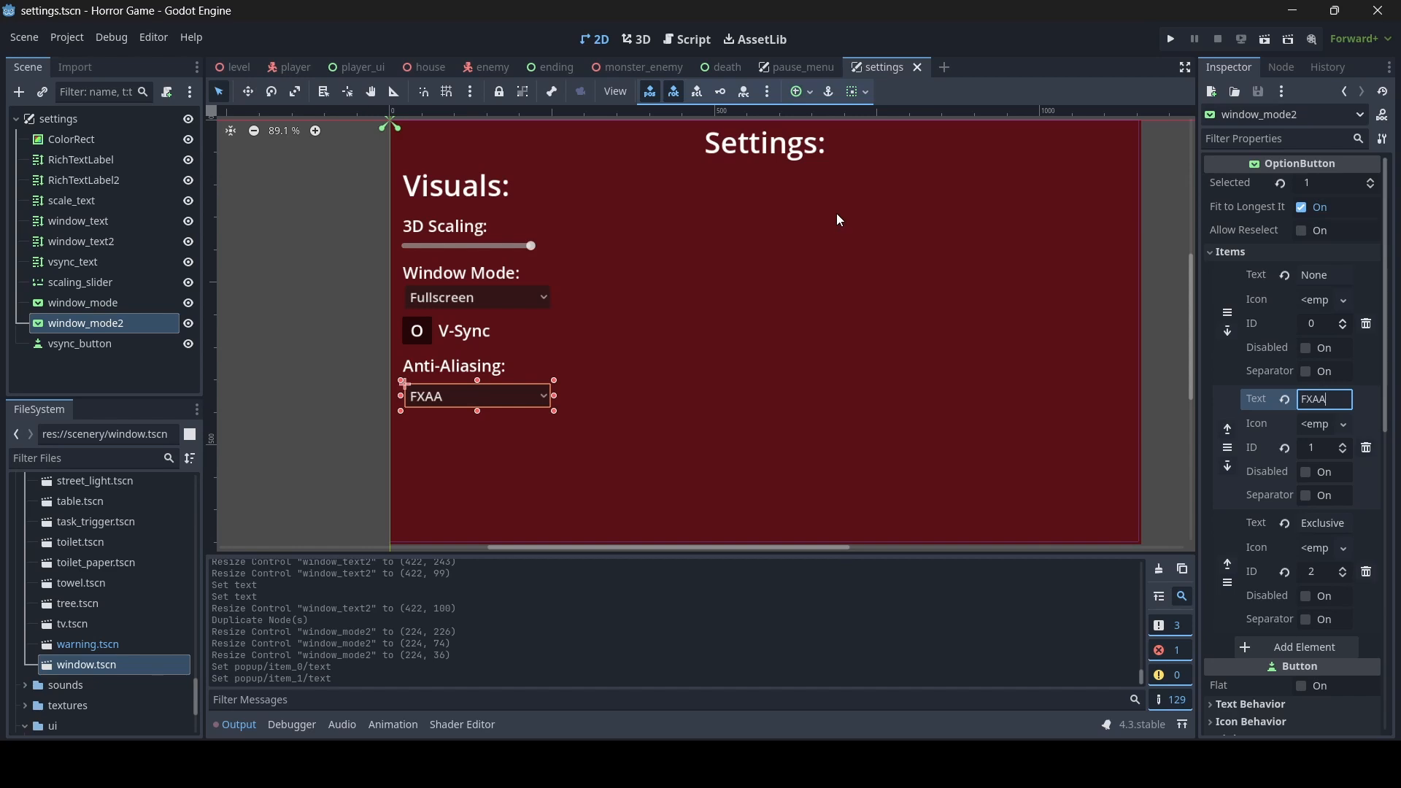
- Examine the anti-aliasing quality options in the project settings, including the available Screen Space AA choices, without changing them
left_click(69, 38)
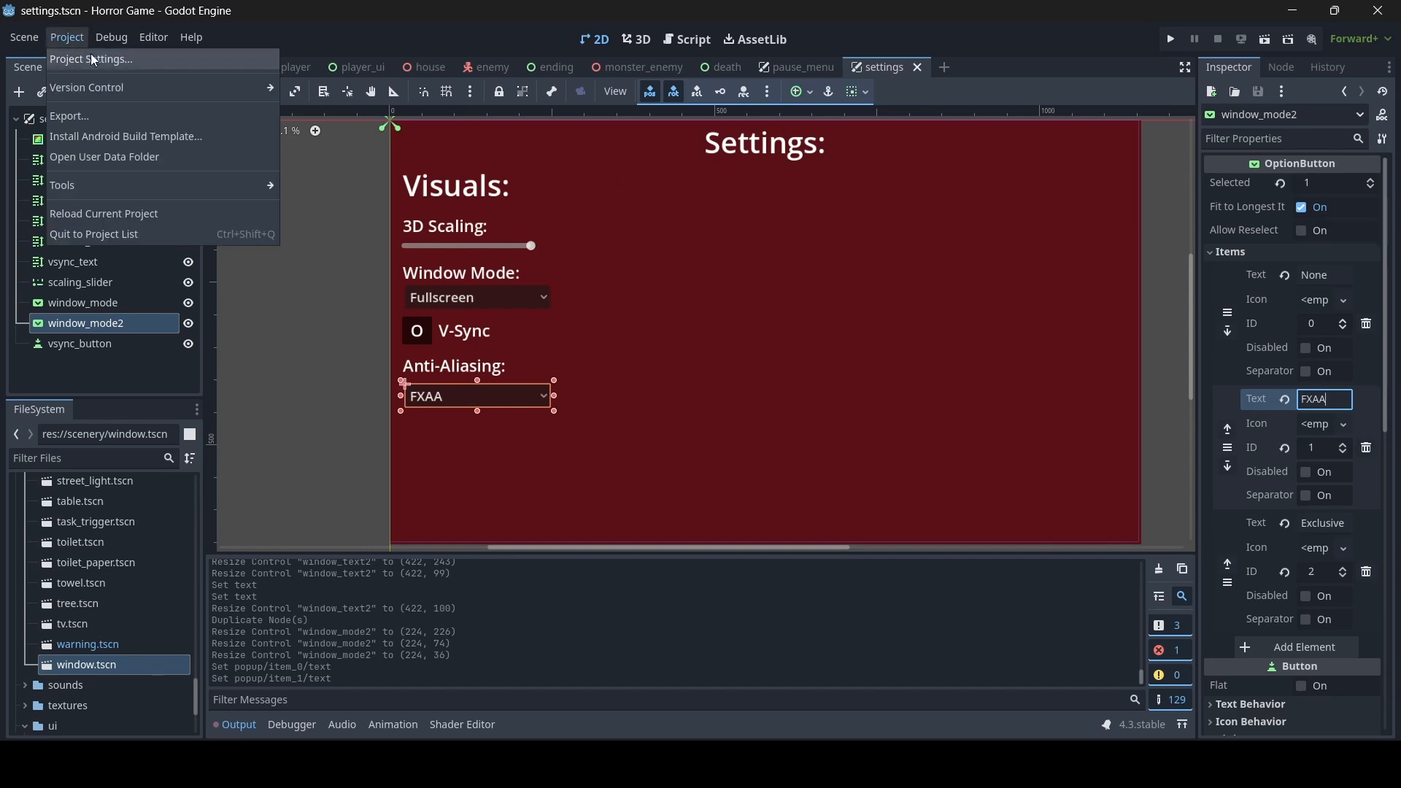
left_click(89, 57)
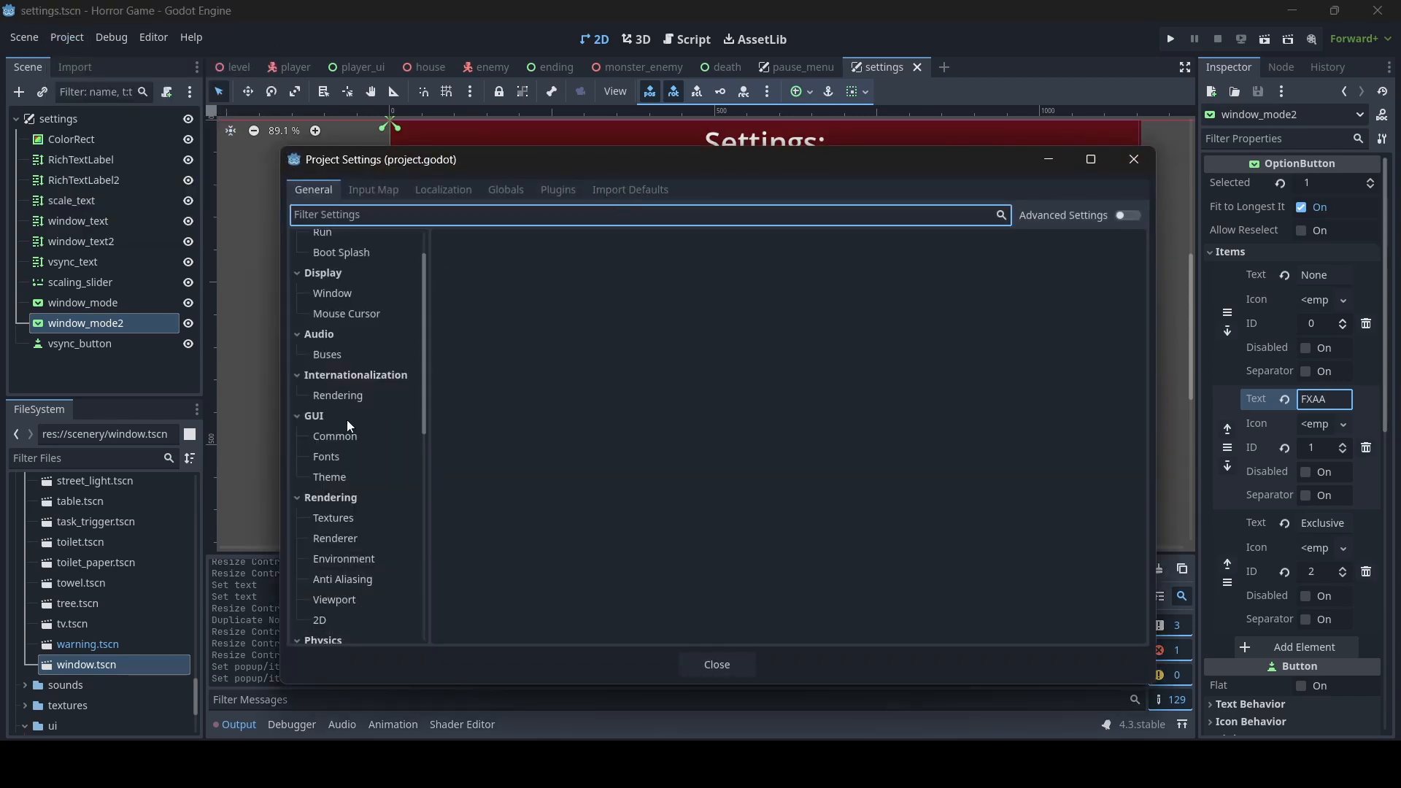
scroll(347, 419, "down", 5)
type("anti")
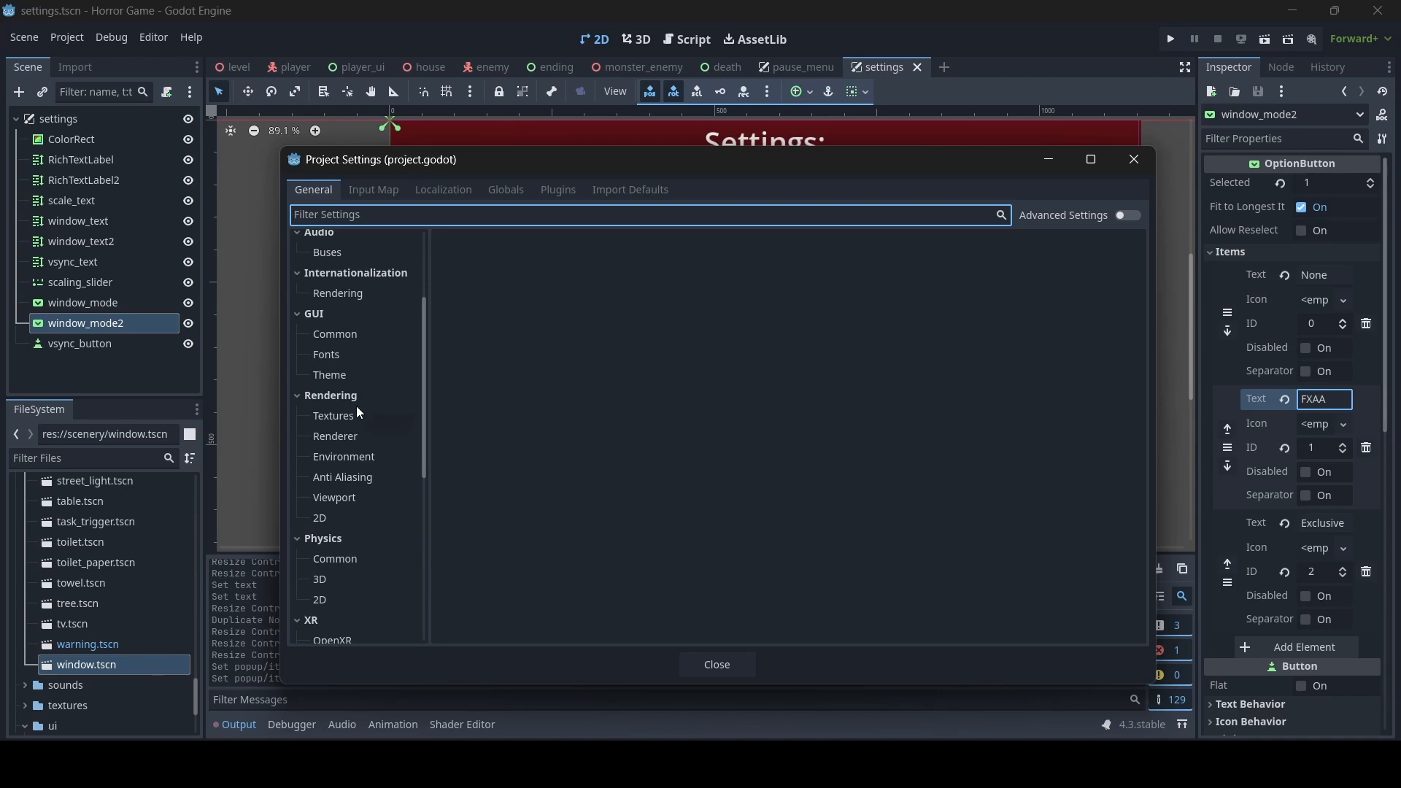
scroll(359, 413, "up", 3)
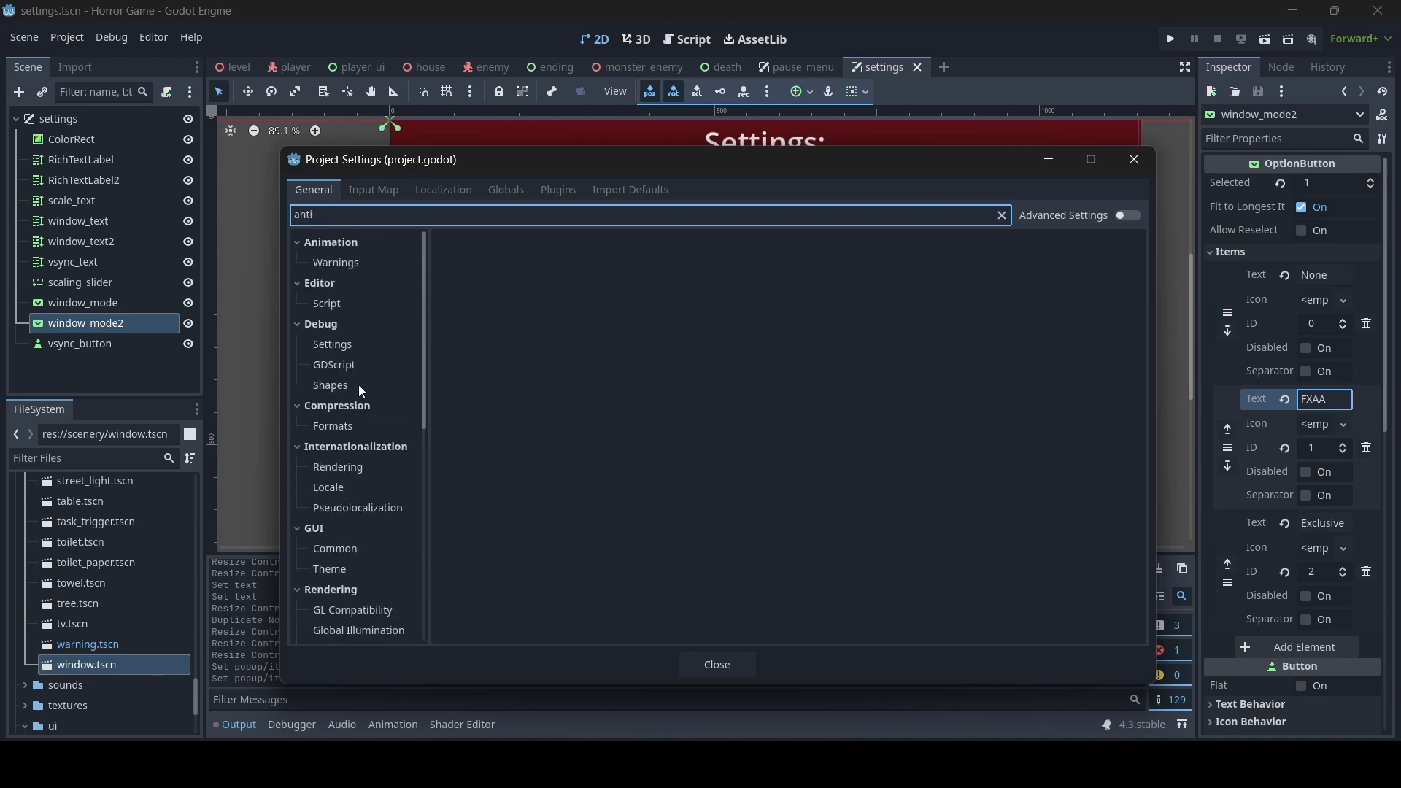
scroll(355, 392, "down", 3)
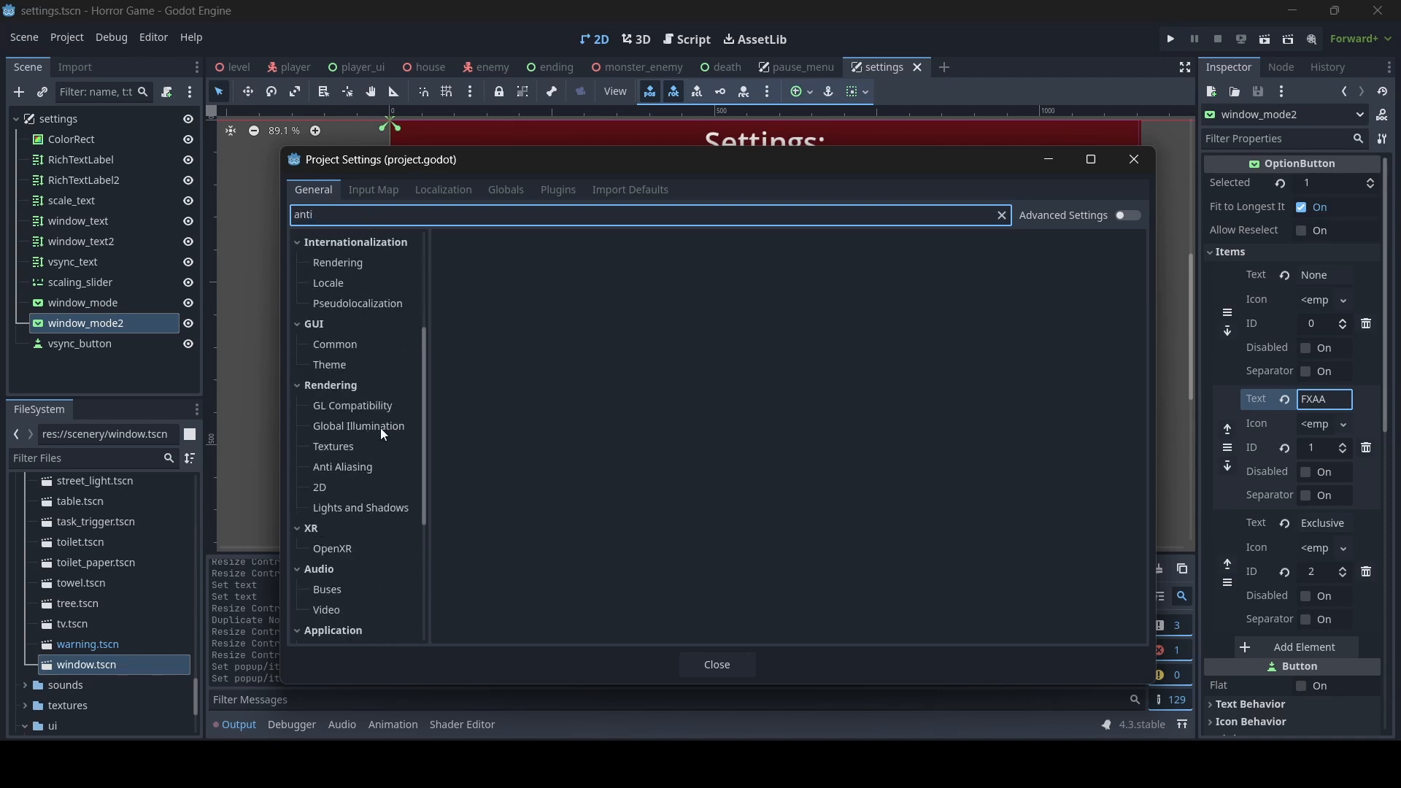
left_click(343, 467)
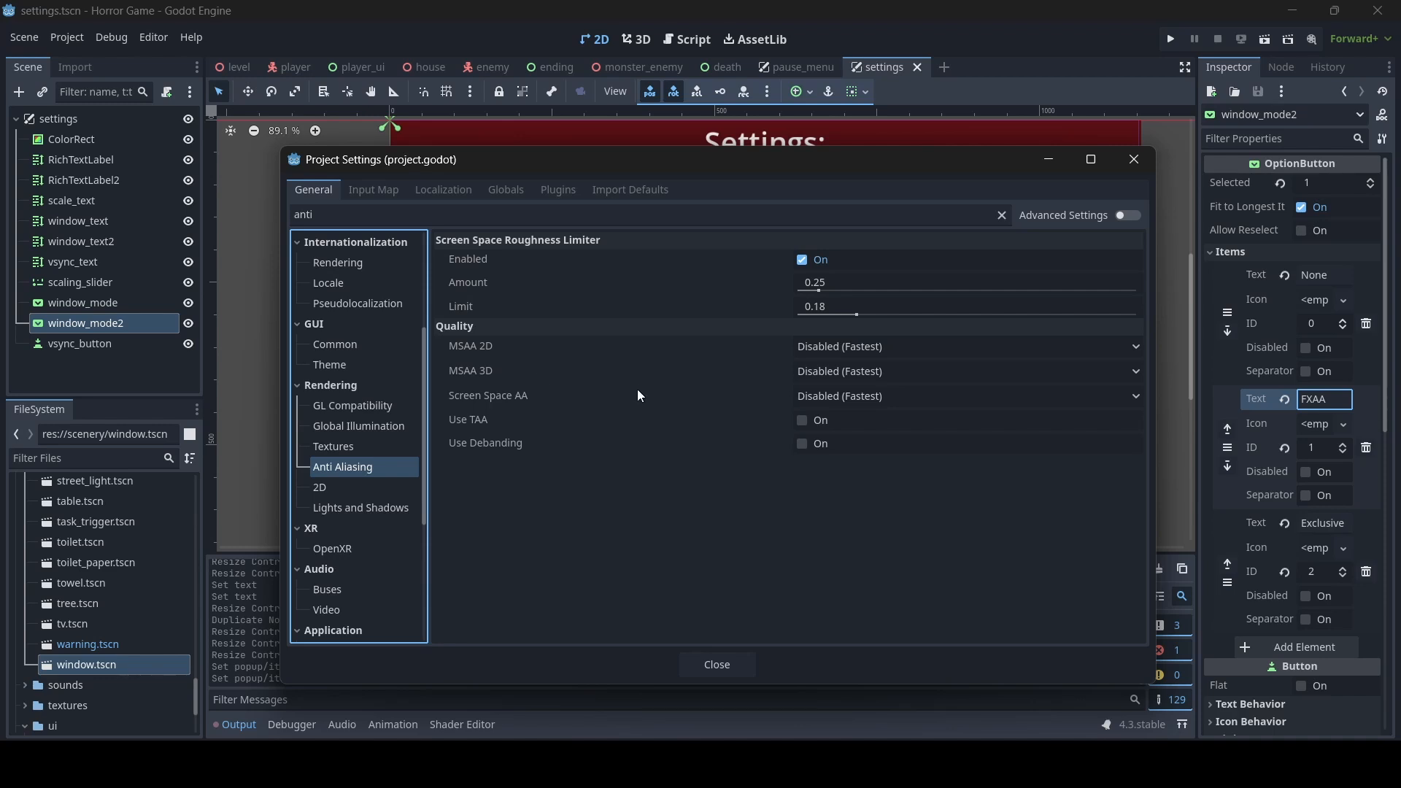
mouse_move(505, 400)
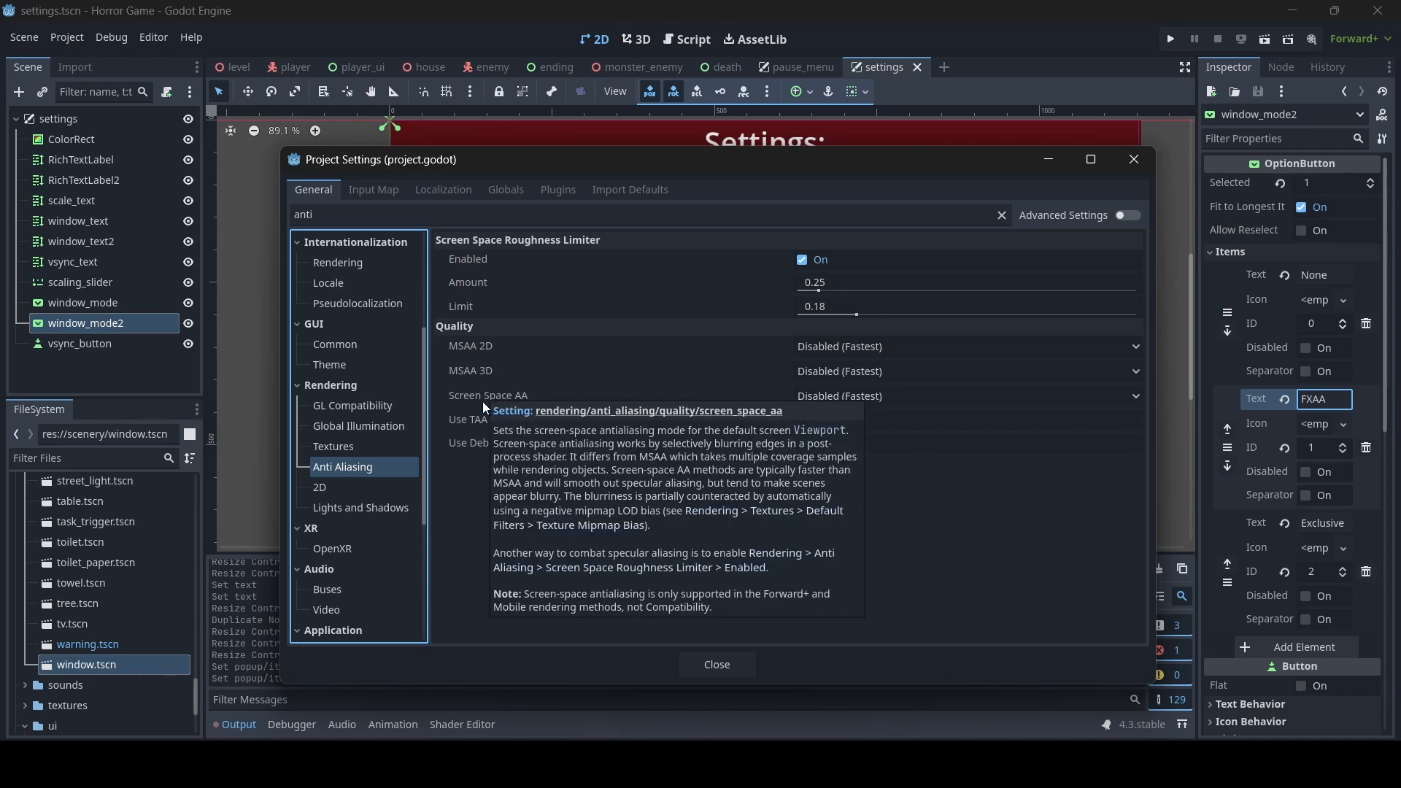
left_click(874, 401)
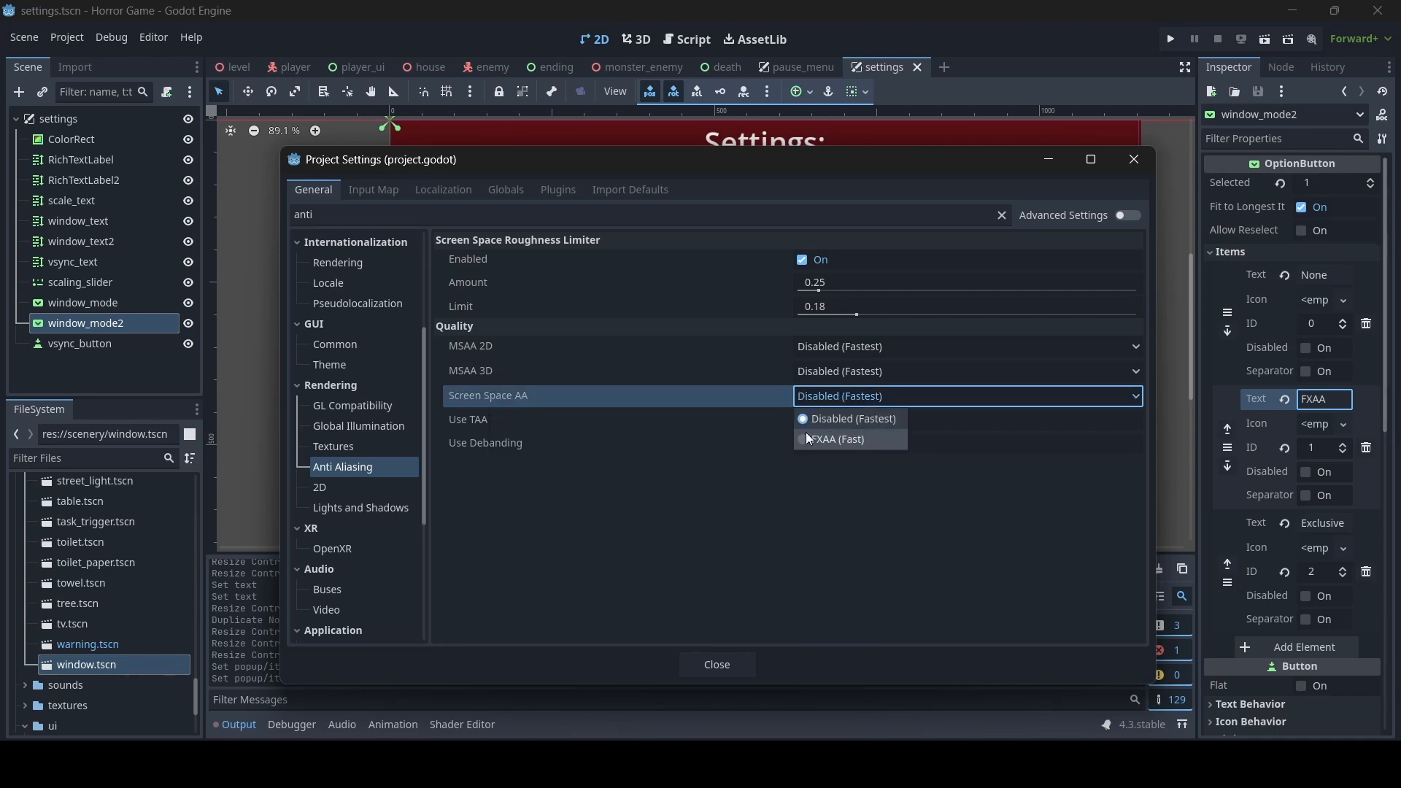
left_click(865, 400)
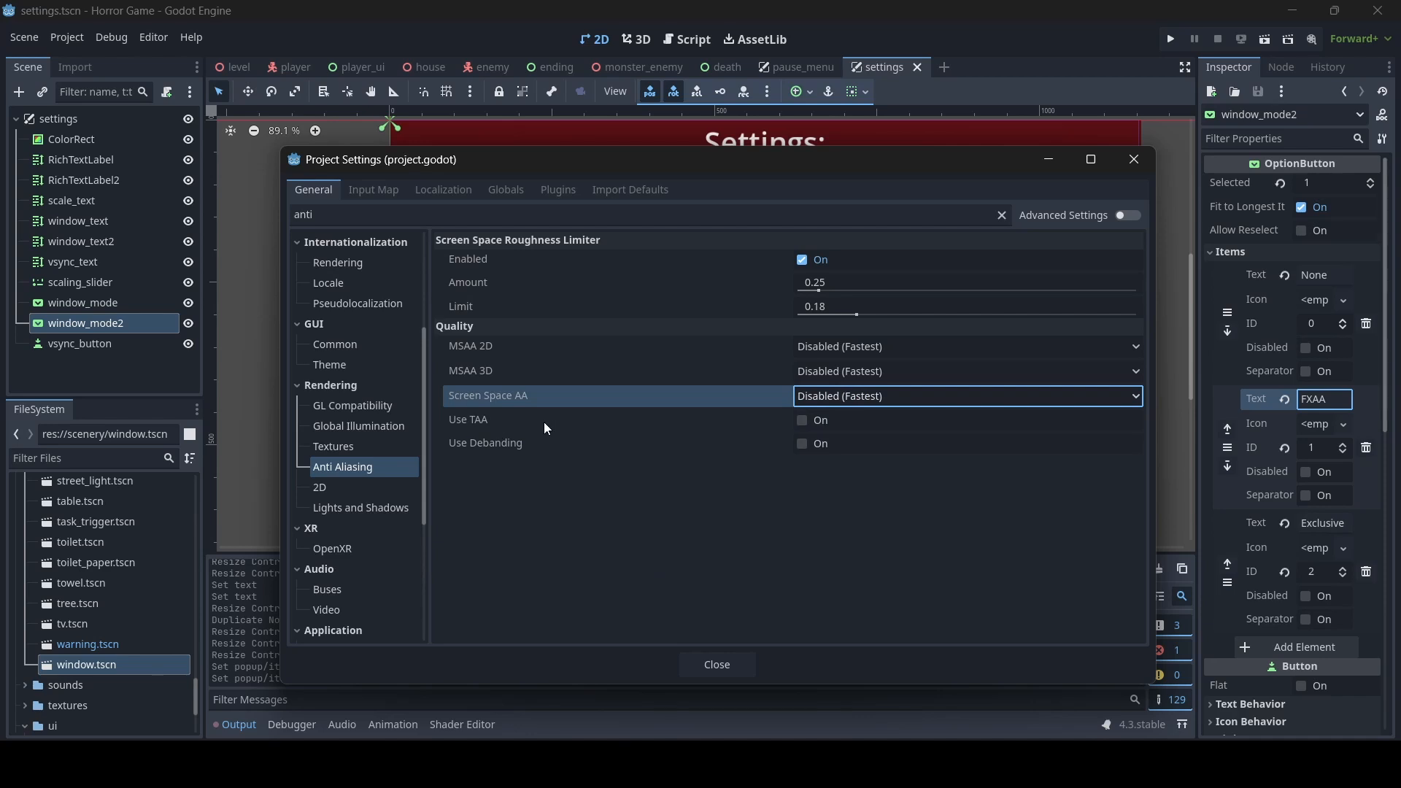
left_click(698, 661)
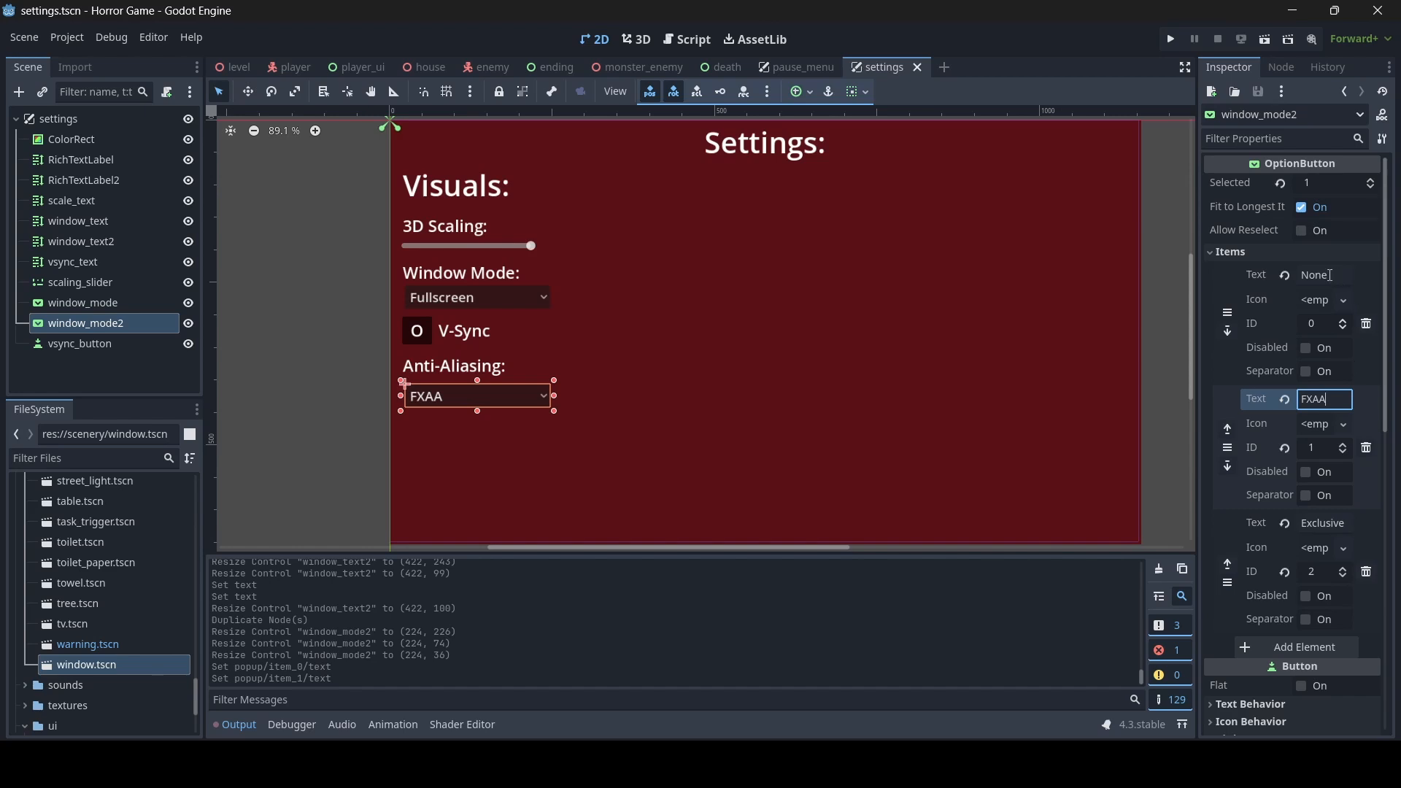
- Change the third anti-aliasing dropdown item's text to TAA and add a fourth item named MSAA 2X
left_click_drag(1302, 527, 1399, 526)
type("TAA")
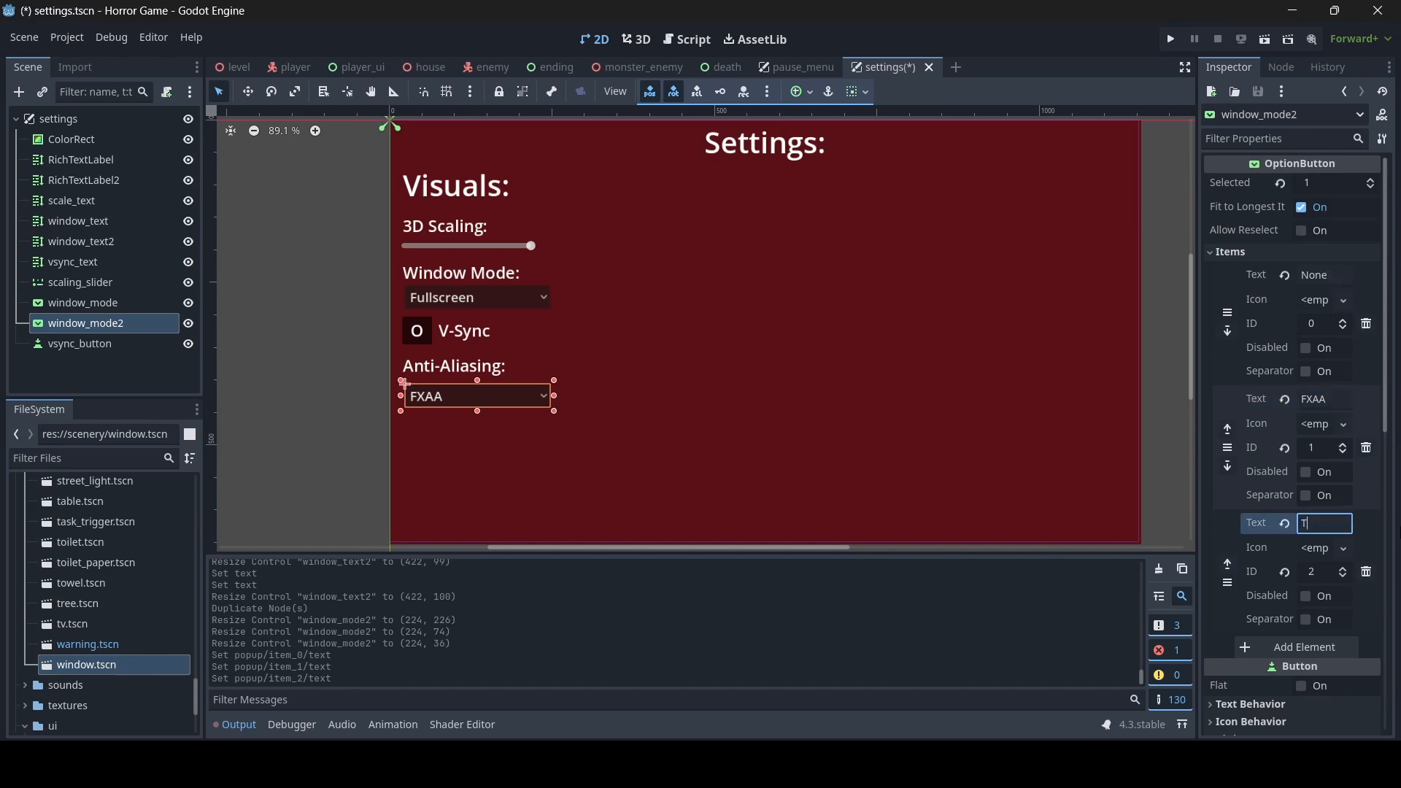
left_click(1307, 645)
left_click(1306, 574)
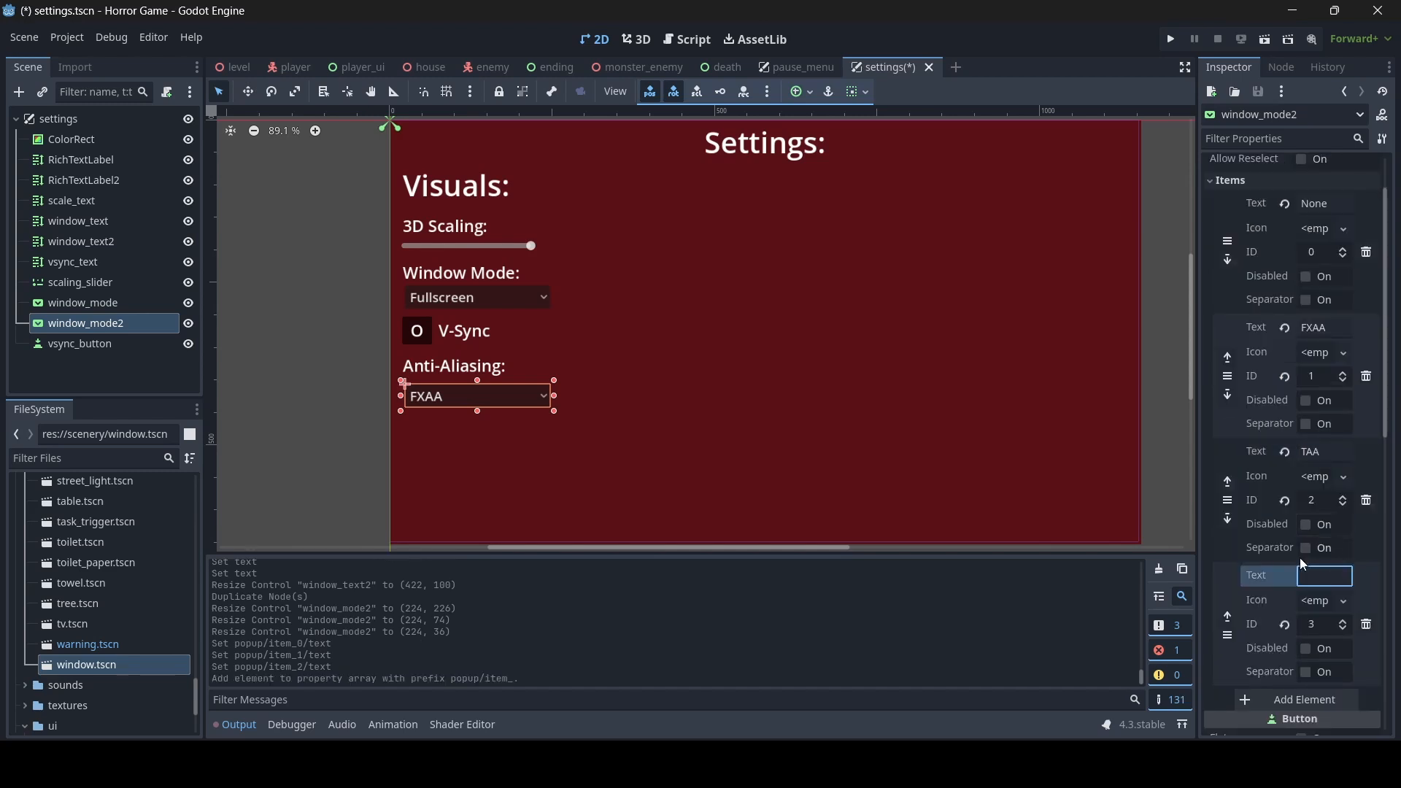
type("MSAA 2X")
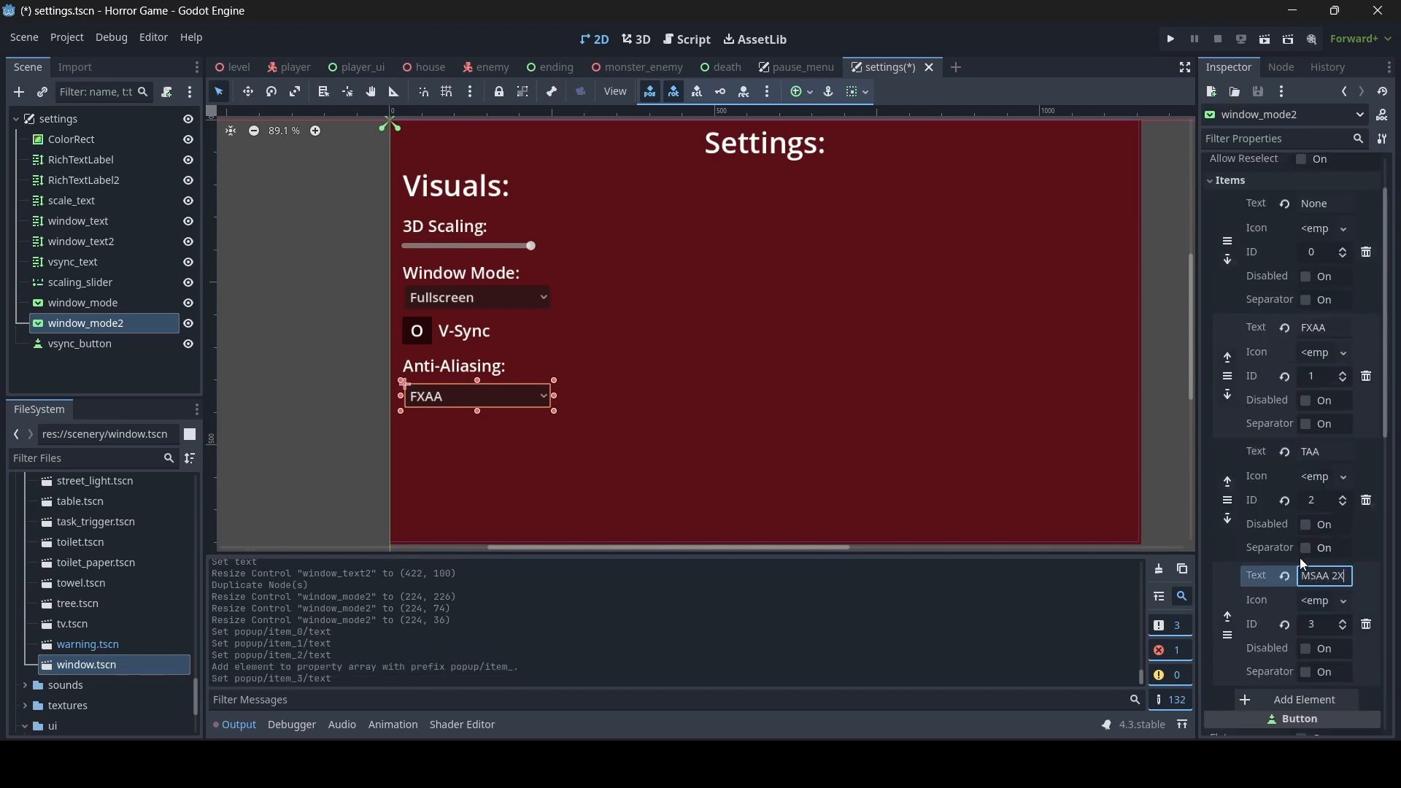
- Add a fifth item named MSAA 4X to the anti-aliasing dropdown
scroll(1301, 561, "down", 2)
left_click(1306, 559)
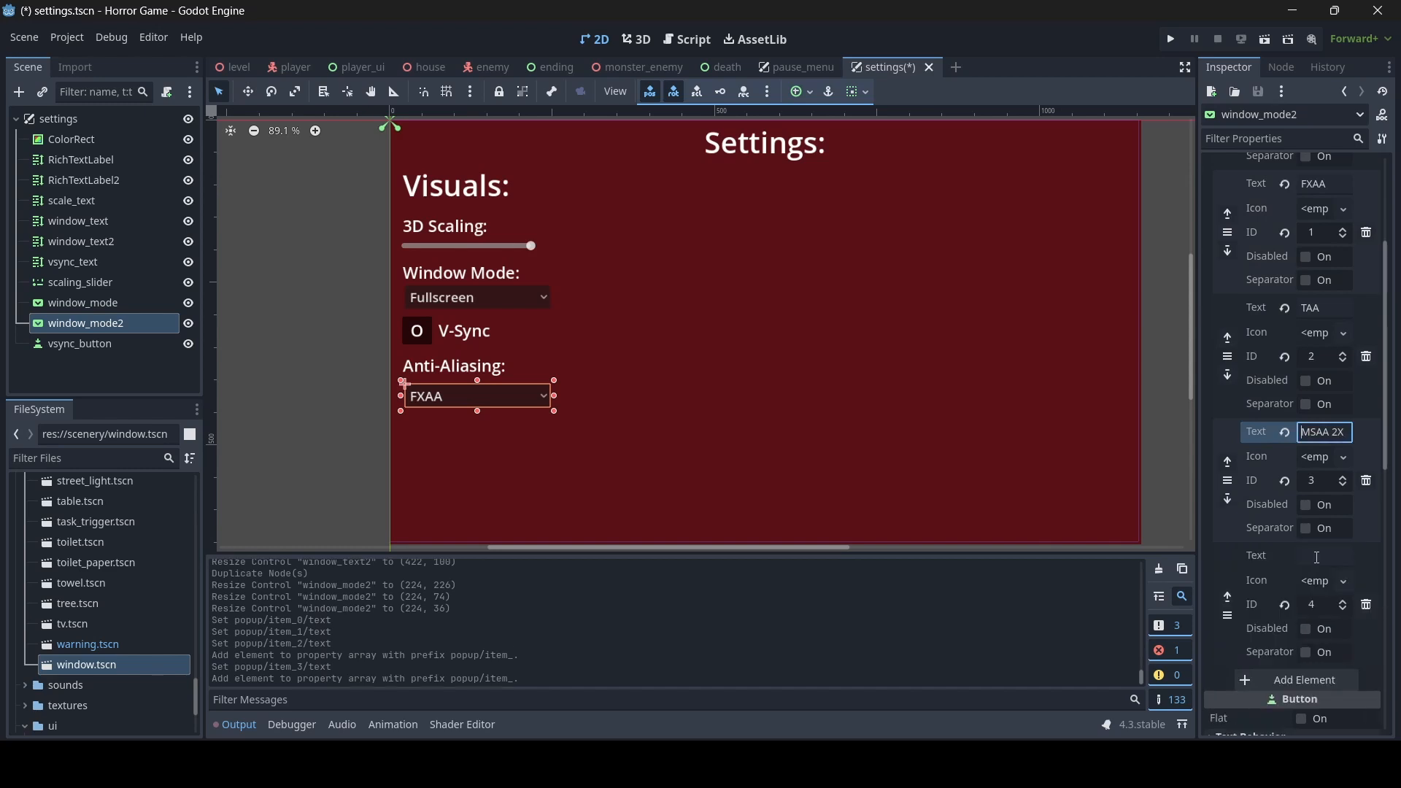
left_click(1317, 557)
type("MSAA")
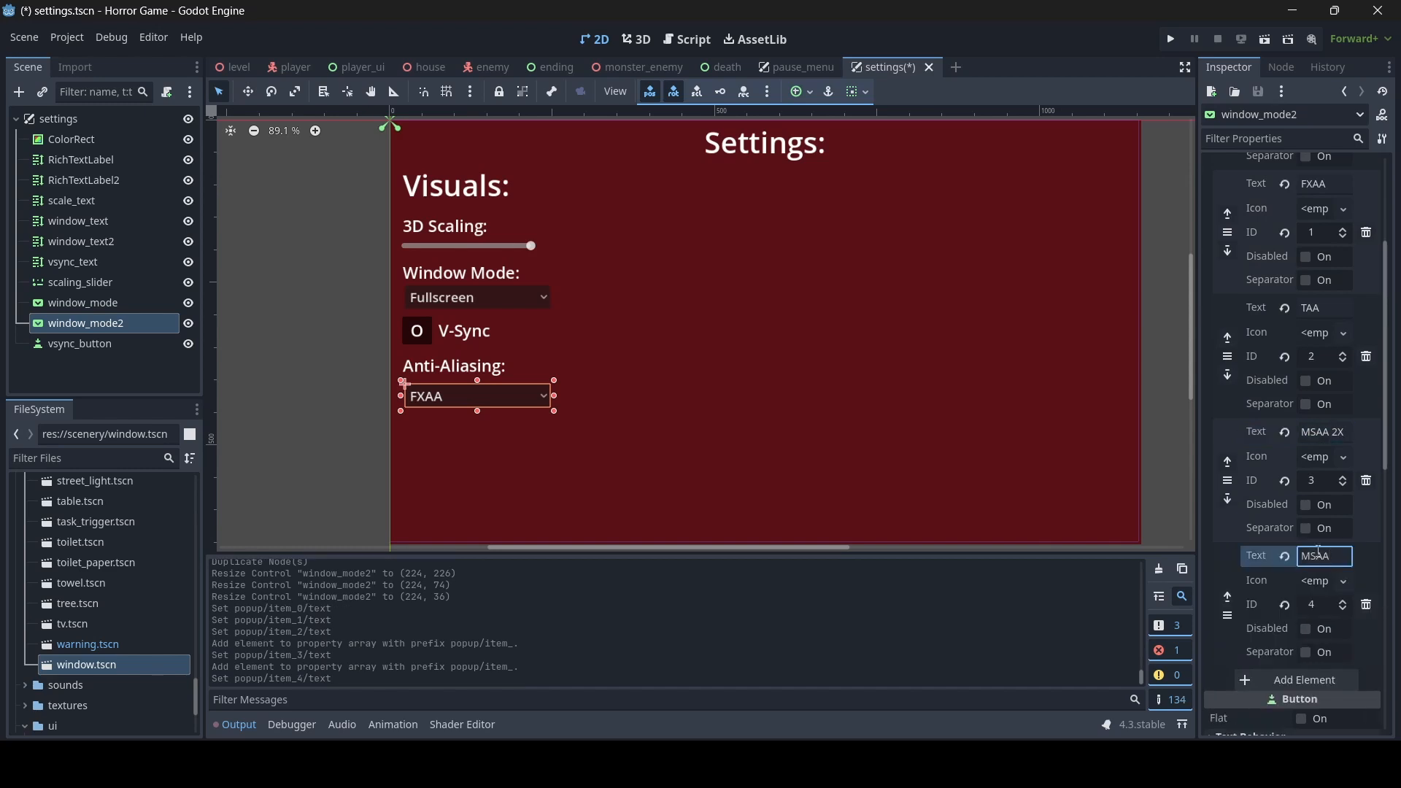
type(" 4X")
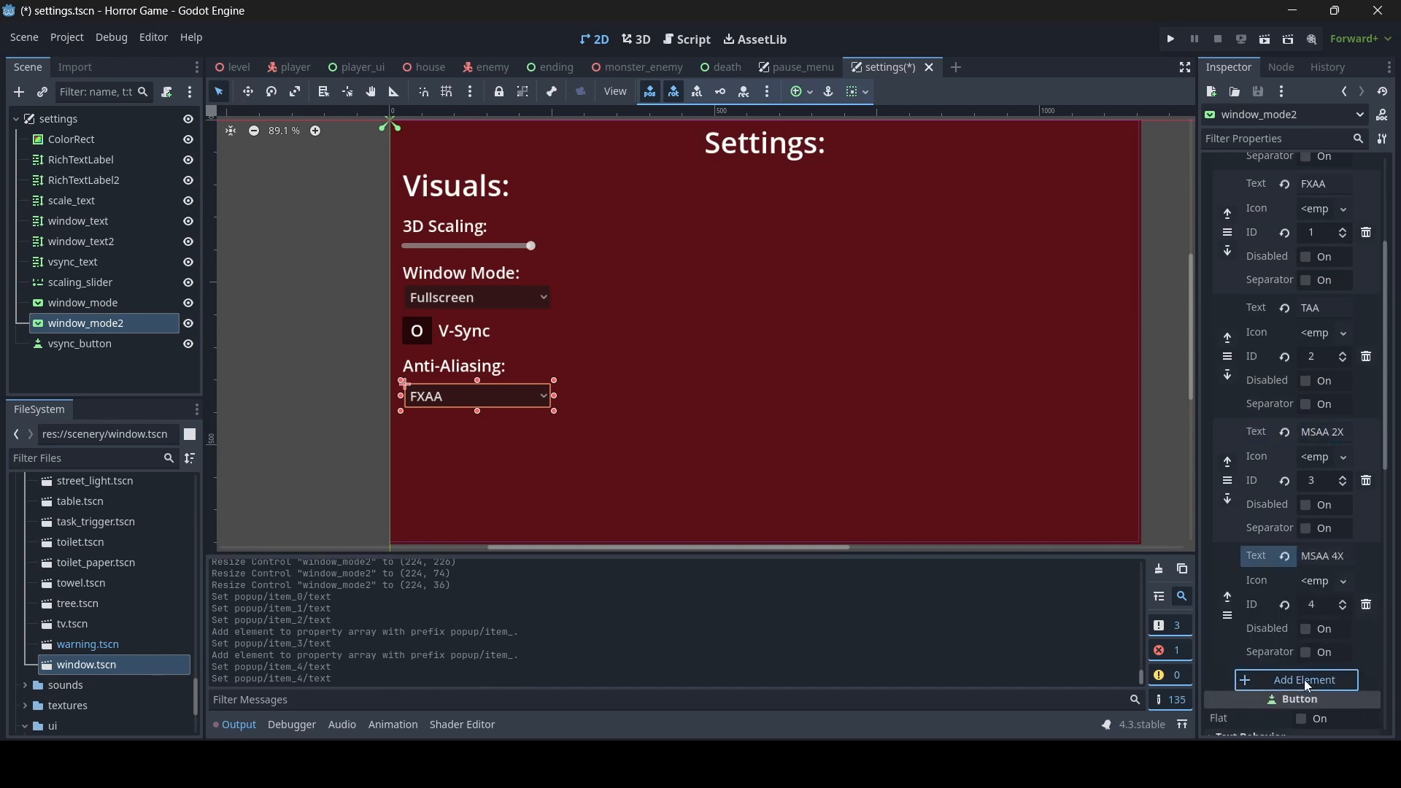
- Add a sixth item named MSAA 8X to the anti-aliasing dropdown and return to the first page of items
left_click(1303, 680)
scroll(1329, 305, "up", 3)
left_click(1322, 269)
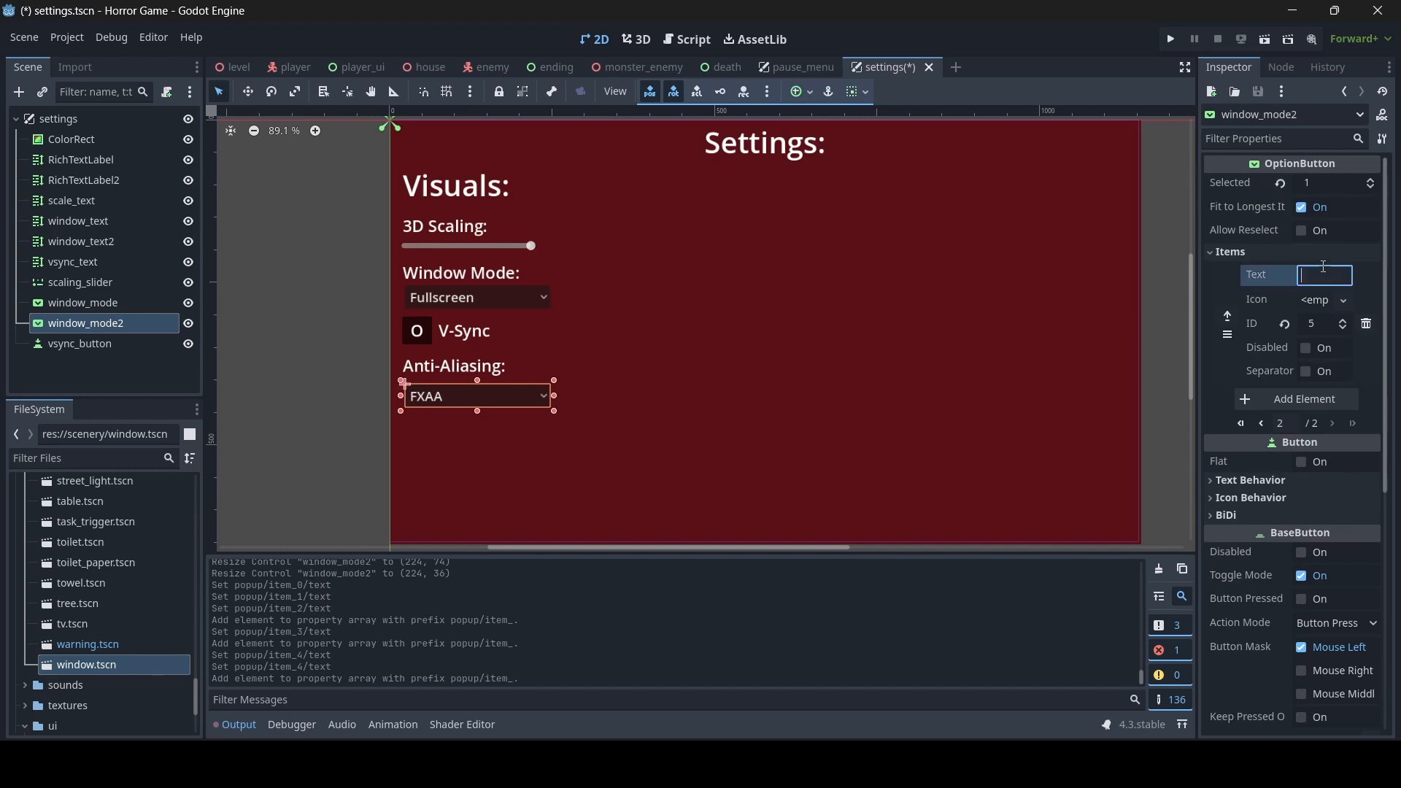
type("MSAA ")
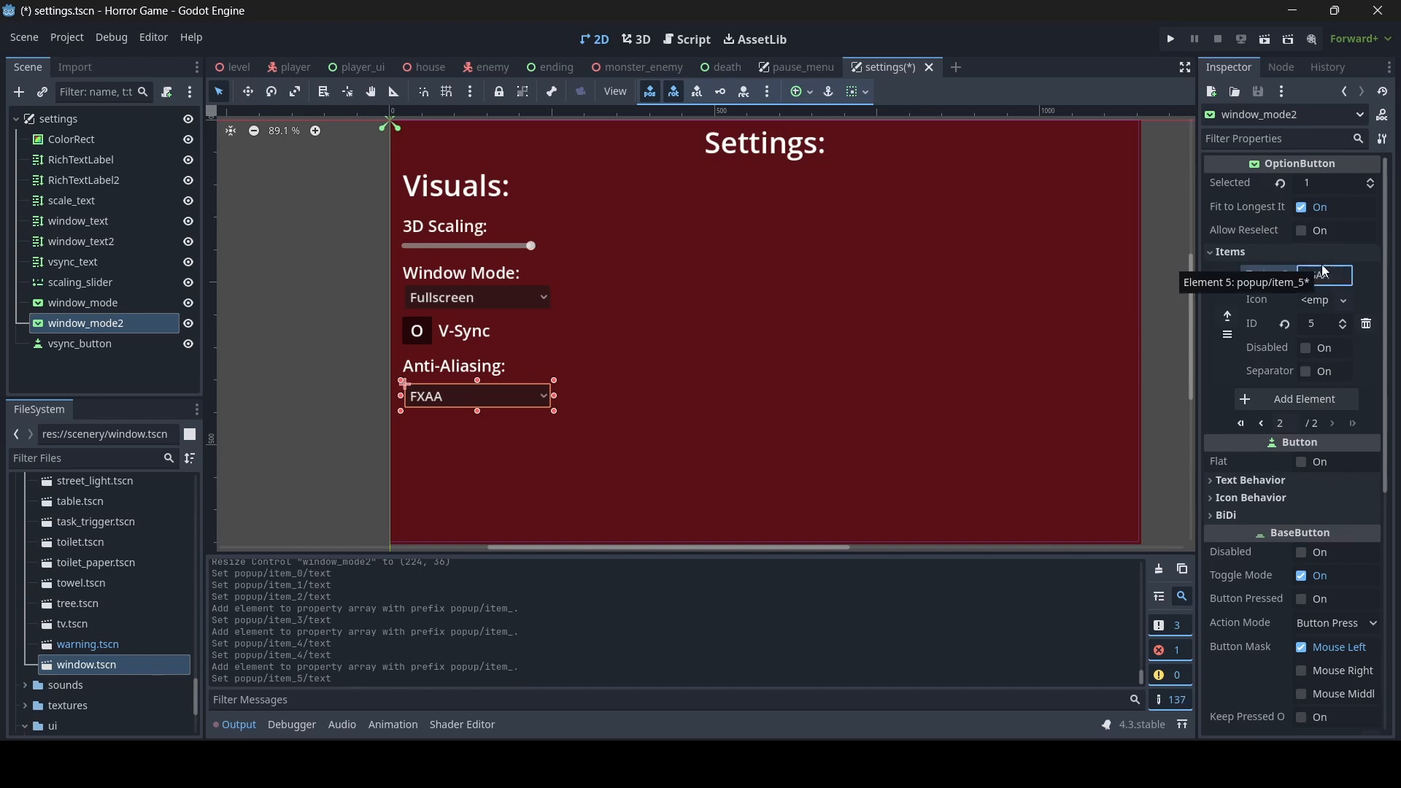
type("8X")
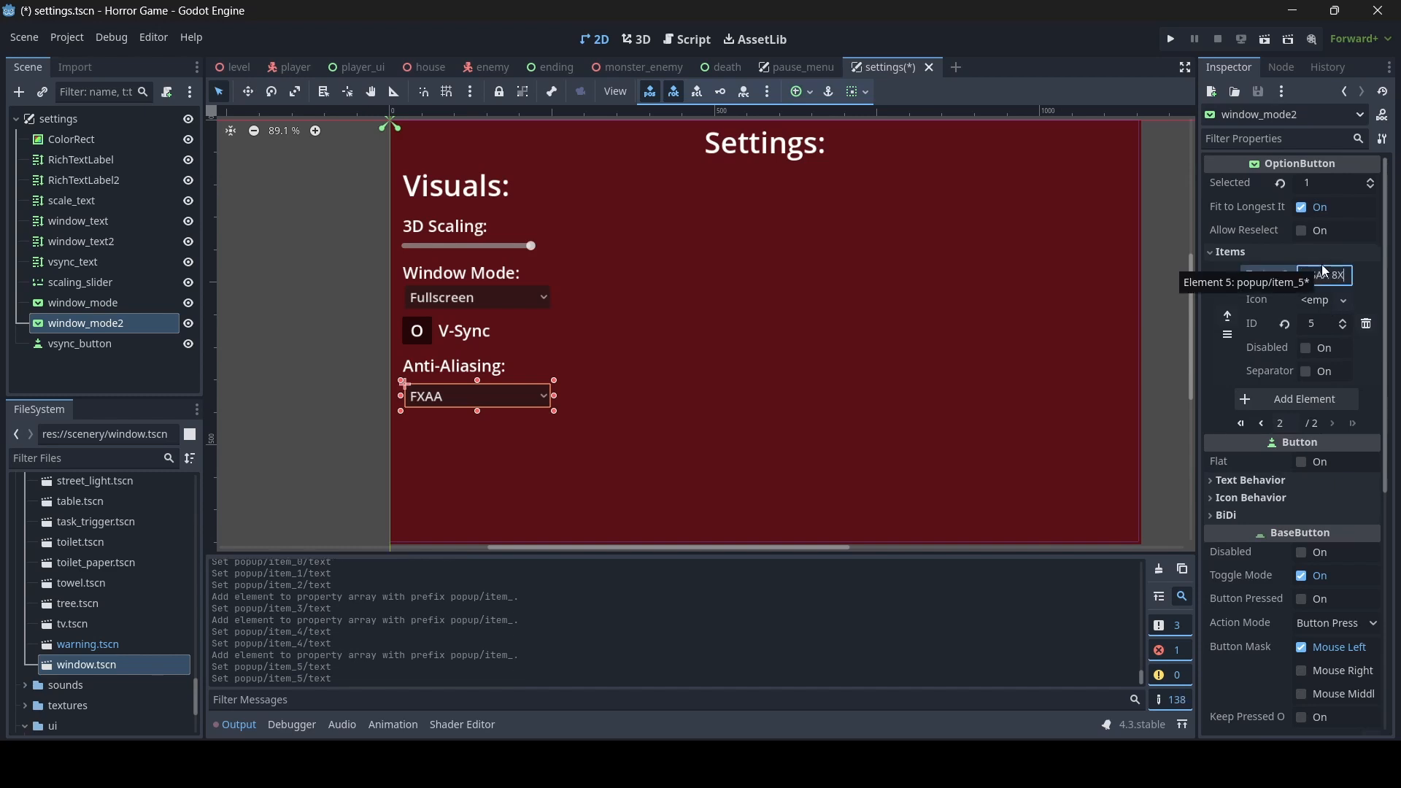
left_click(1261, 423)
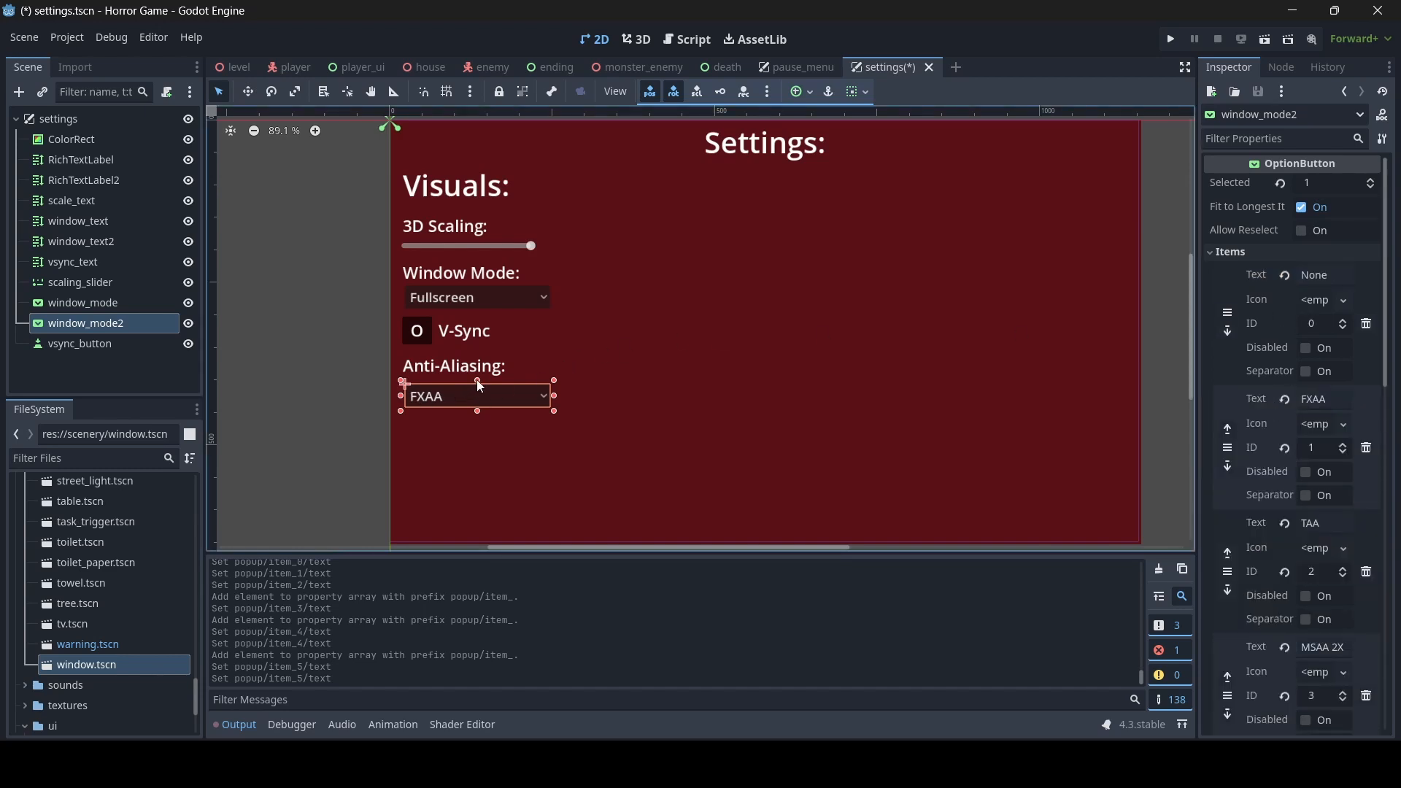
- Shift the anti-aliasing dropdown slightly up toward its label, keeping it about 224 x 36, and save the scene
left_click_drag(478, 381, 468, 394)
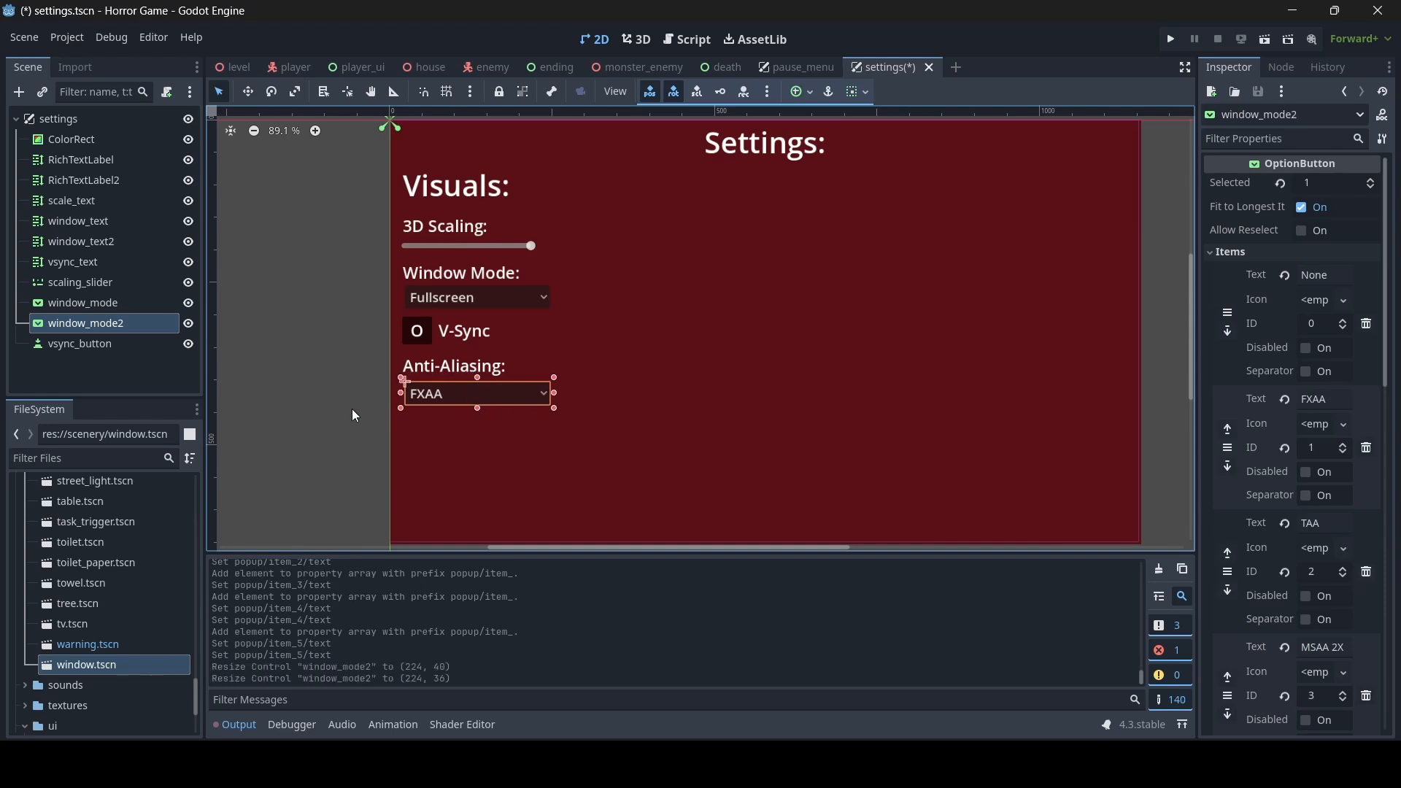
left_click(353, 414)
left_click(440, 389)
scroll(440, 390, "up", 3)
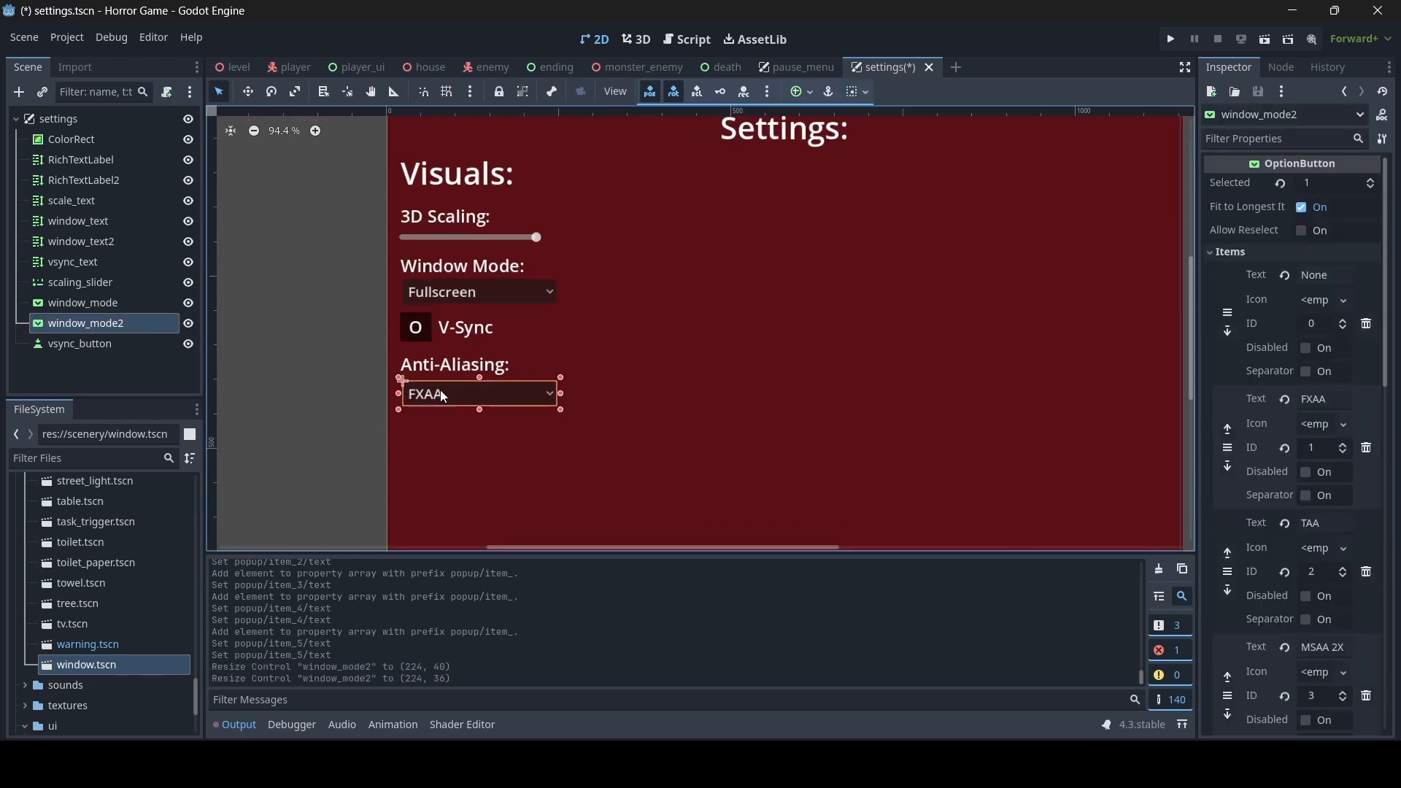
left_click(334, 412)
key("ctrl+s")
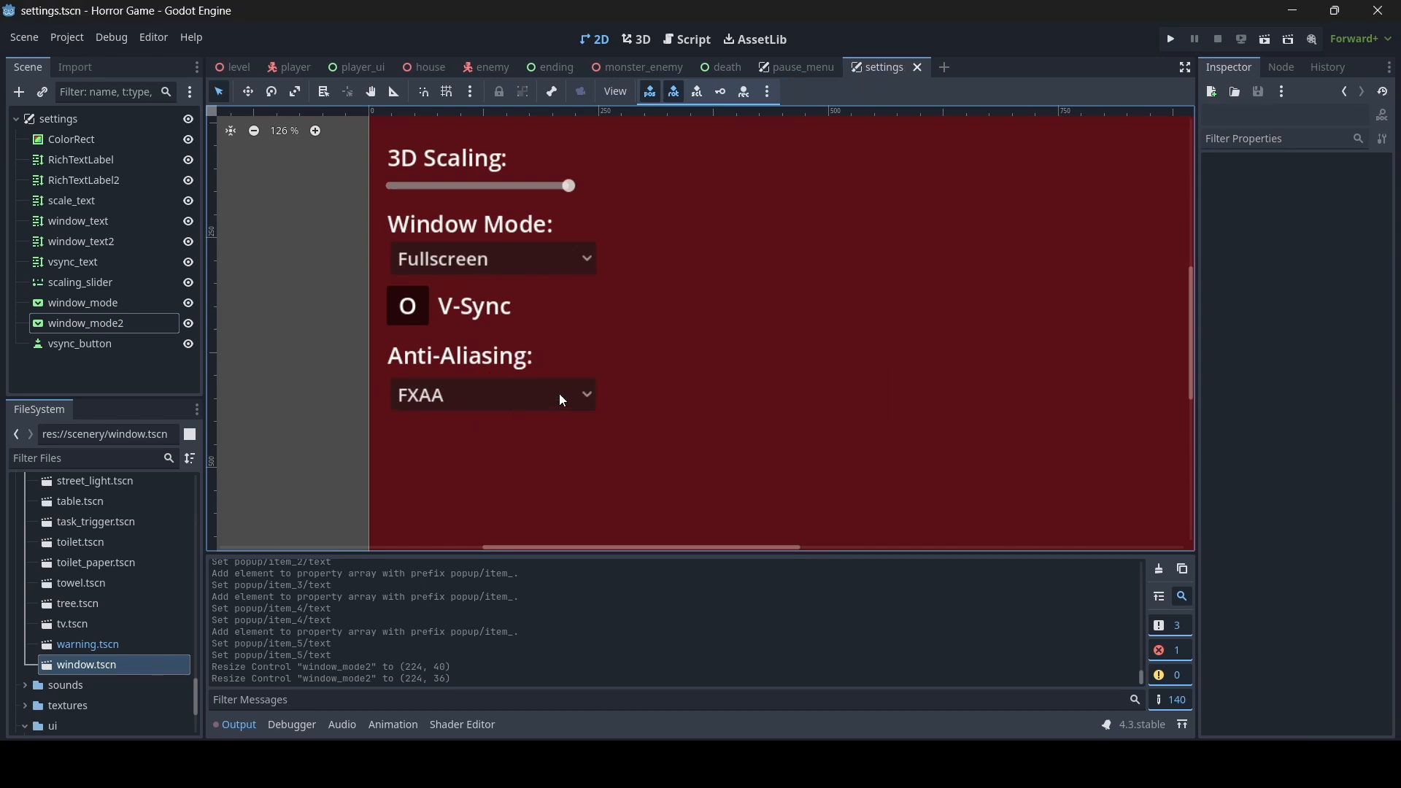
- Rename the anti-aliasing dropdown node window_mode2 to aa_button and save the scene
scroll(704, 356, "down", 4)
left_click(127, 321)
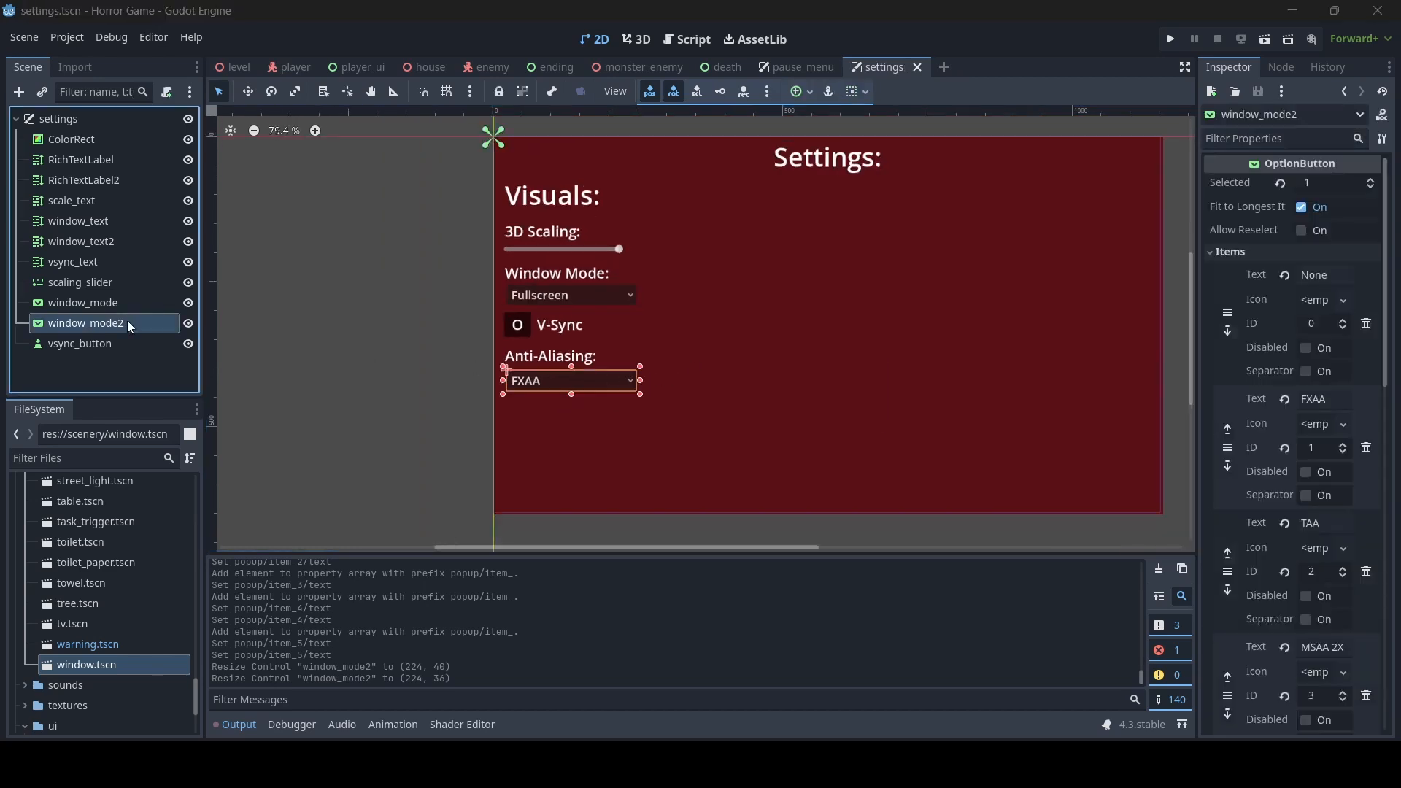
left_click(127, 321)
type("aa_bu")
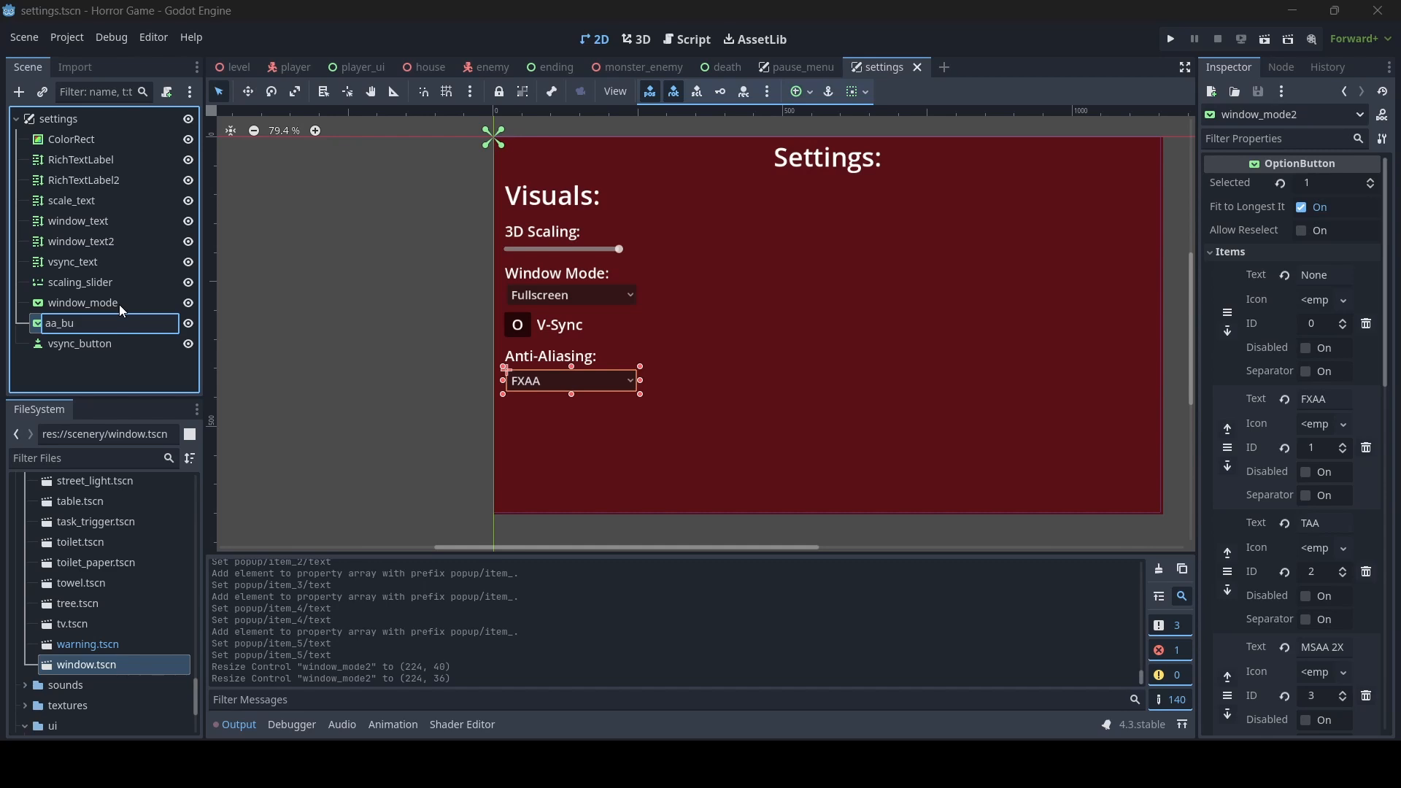
key("BackSpace")
key("BackSpace")
type("button")
key("Return")
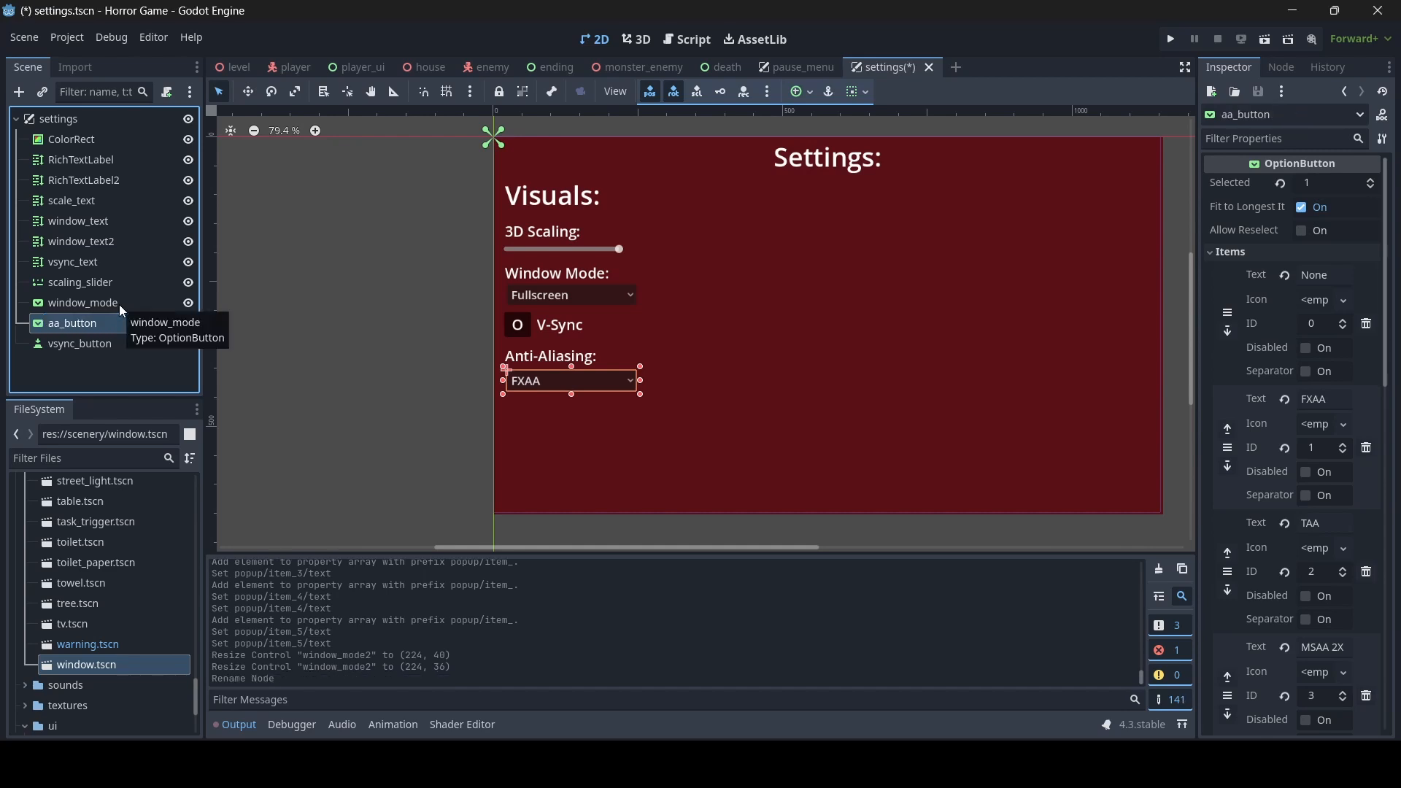
key("ctrl+s")
- Rename the V-Sync label node to aa_text and save the scene
left_click(542, 365)
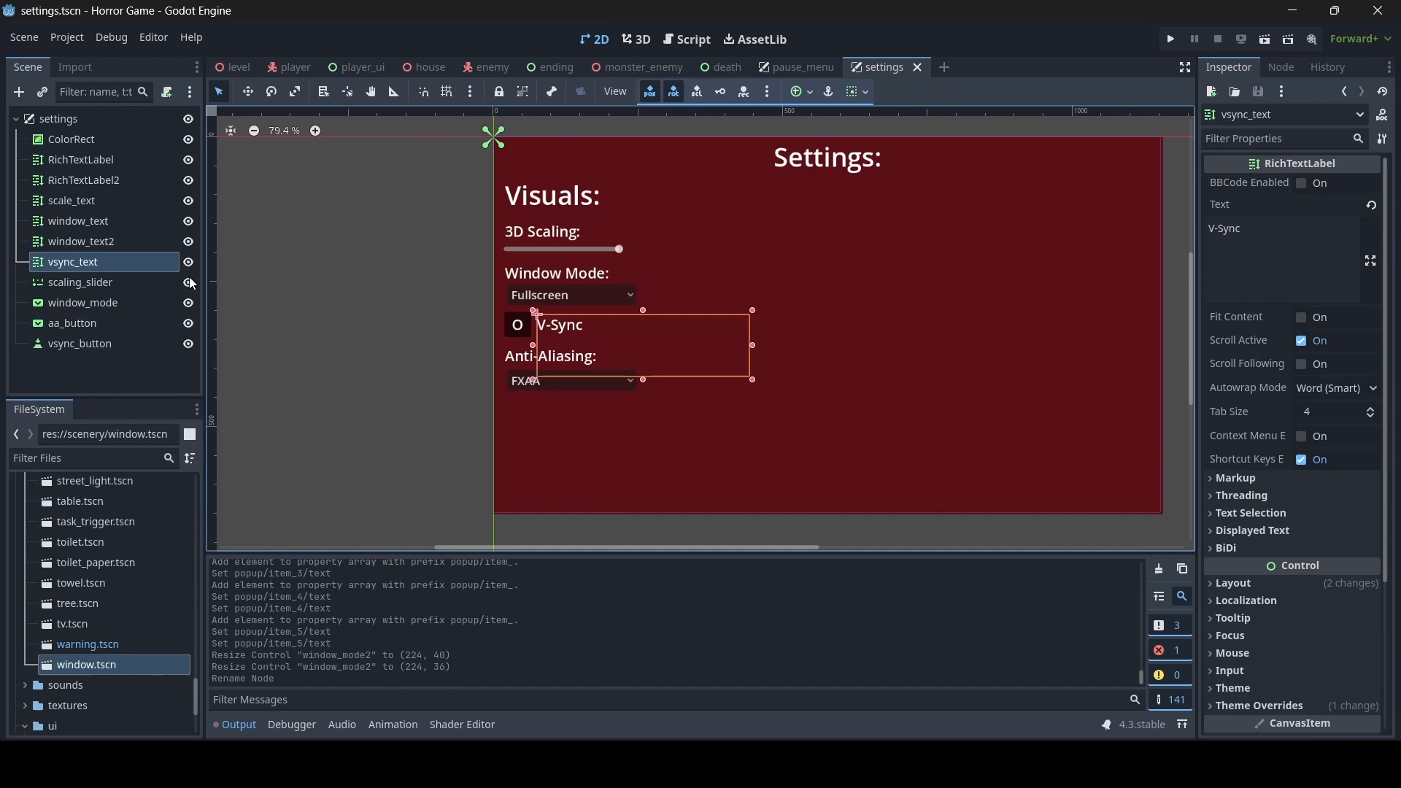
double_click(108, 262)
type("aa_")
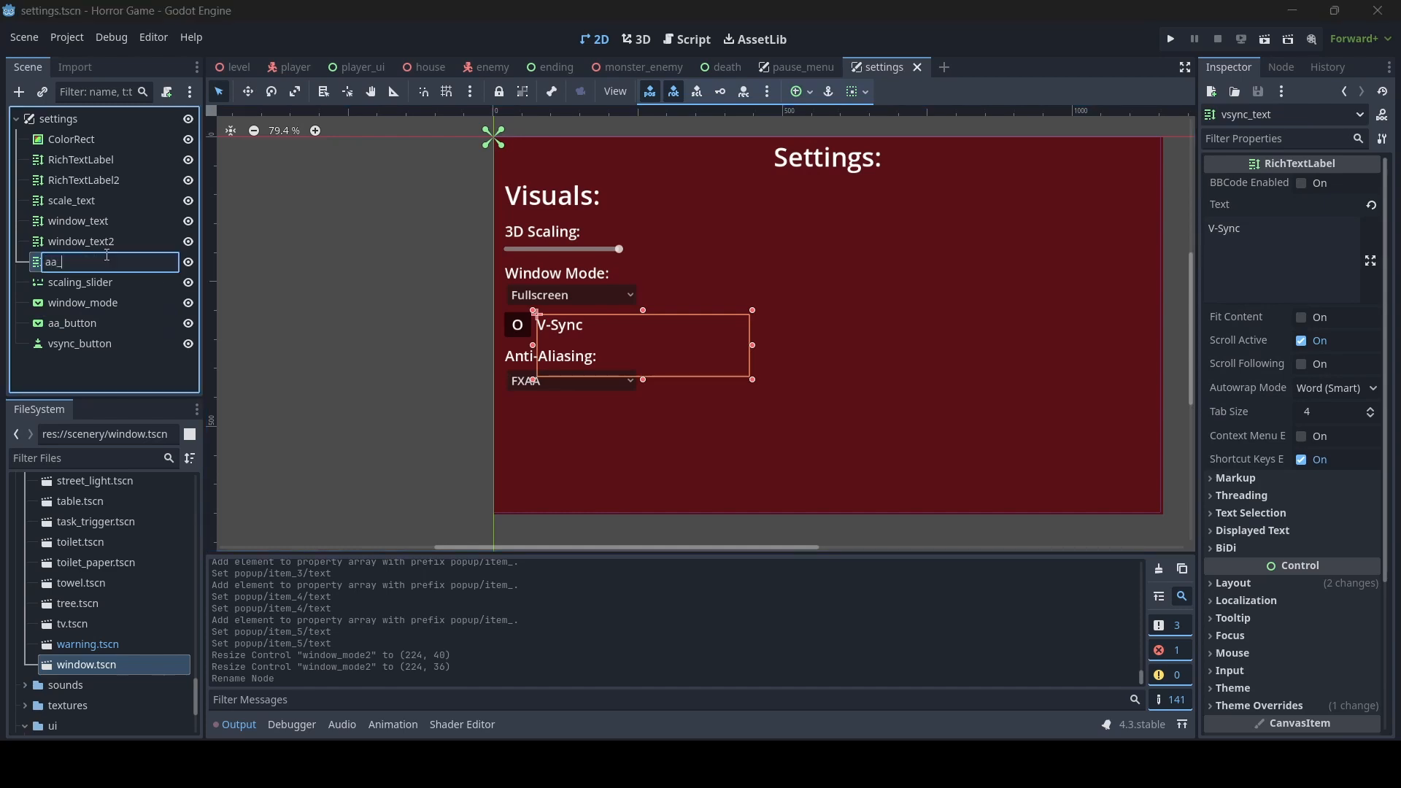
type("text")
key("Return")
key("ctrl+s")
left_click(520, 403)
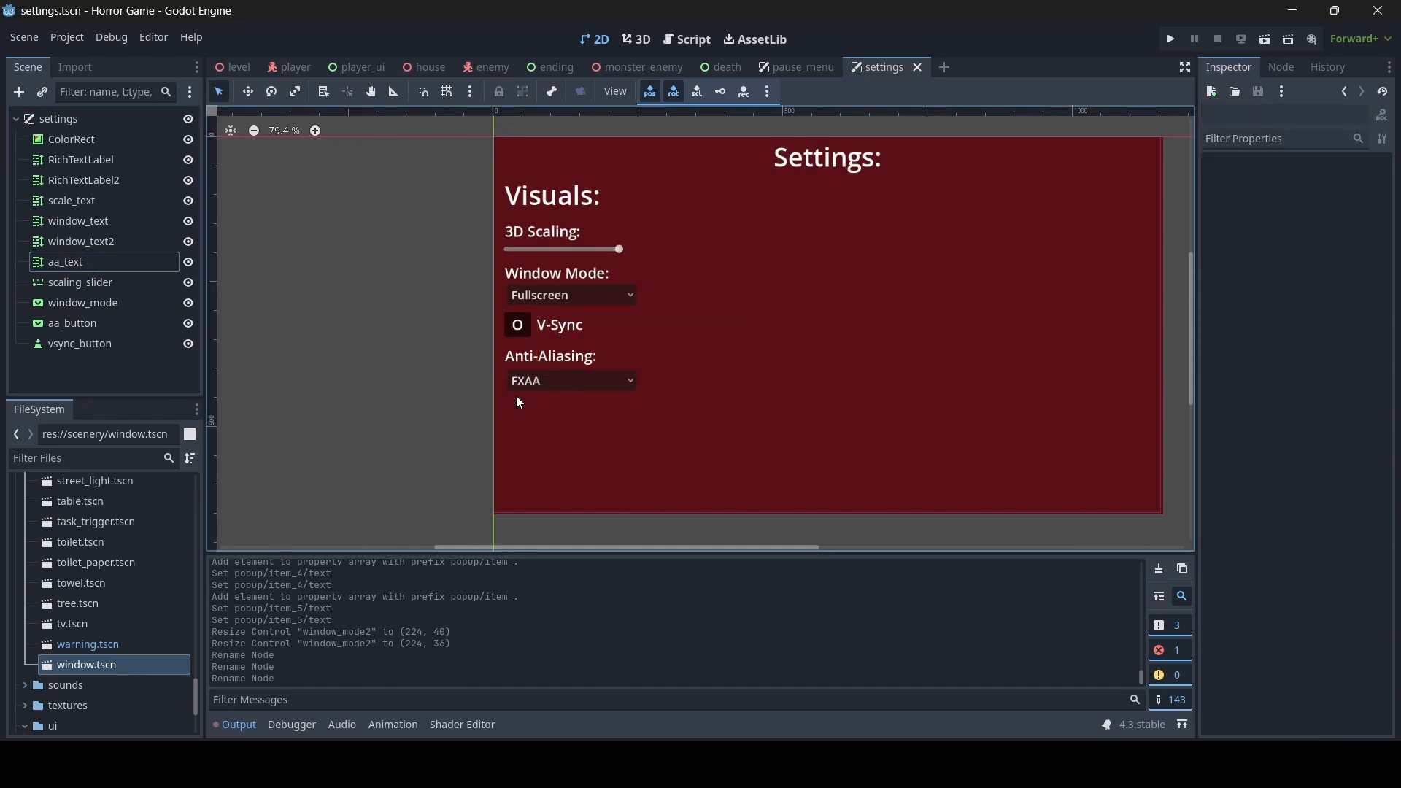
- Restore the V-Sync label node's name to vsync_text
left_click(558, 357)
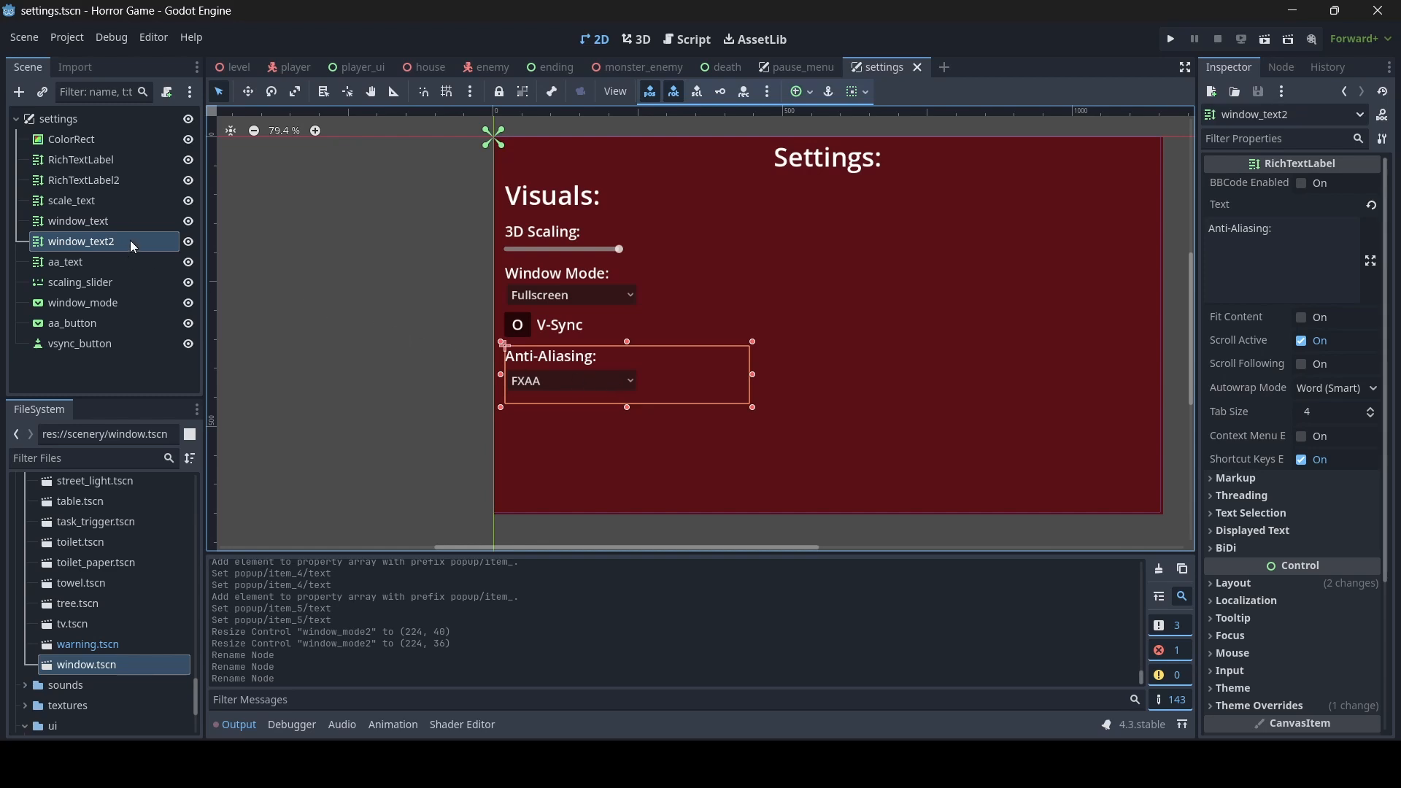
double_click(112, 262)
type("vsync_text")
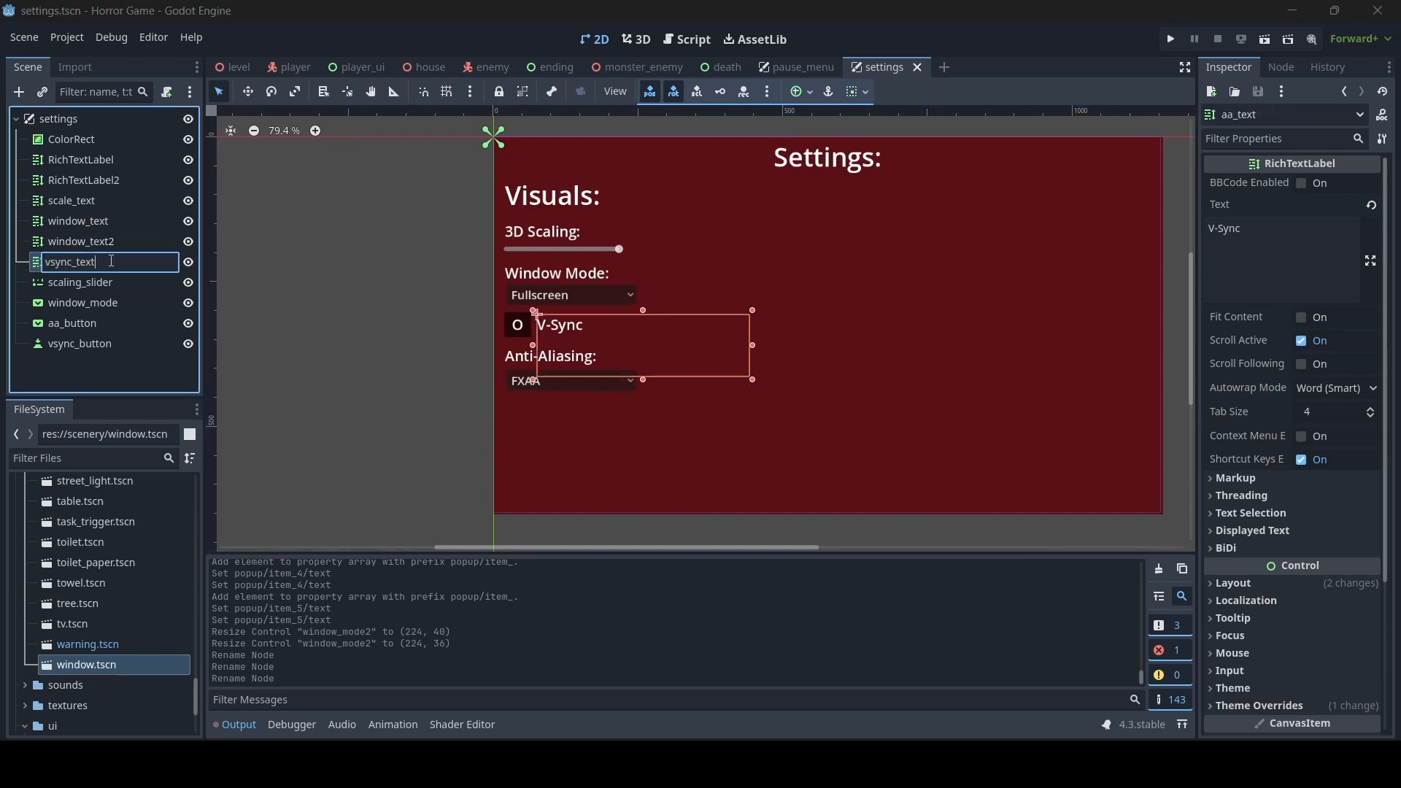
key("Return")
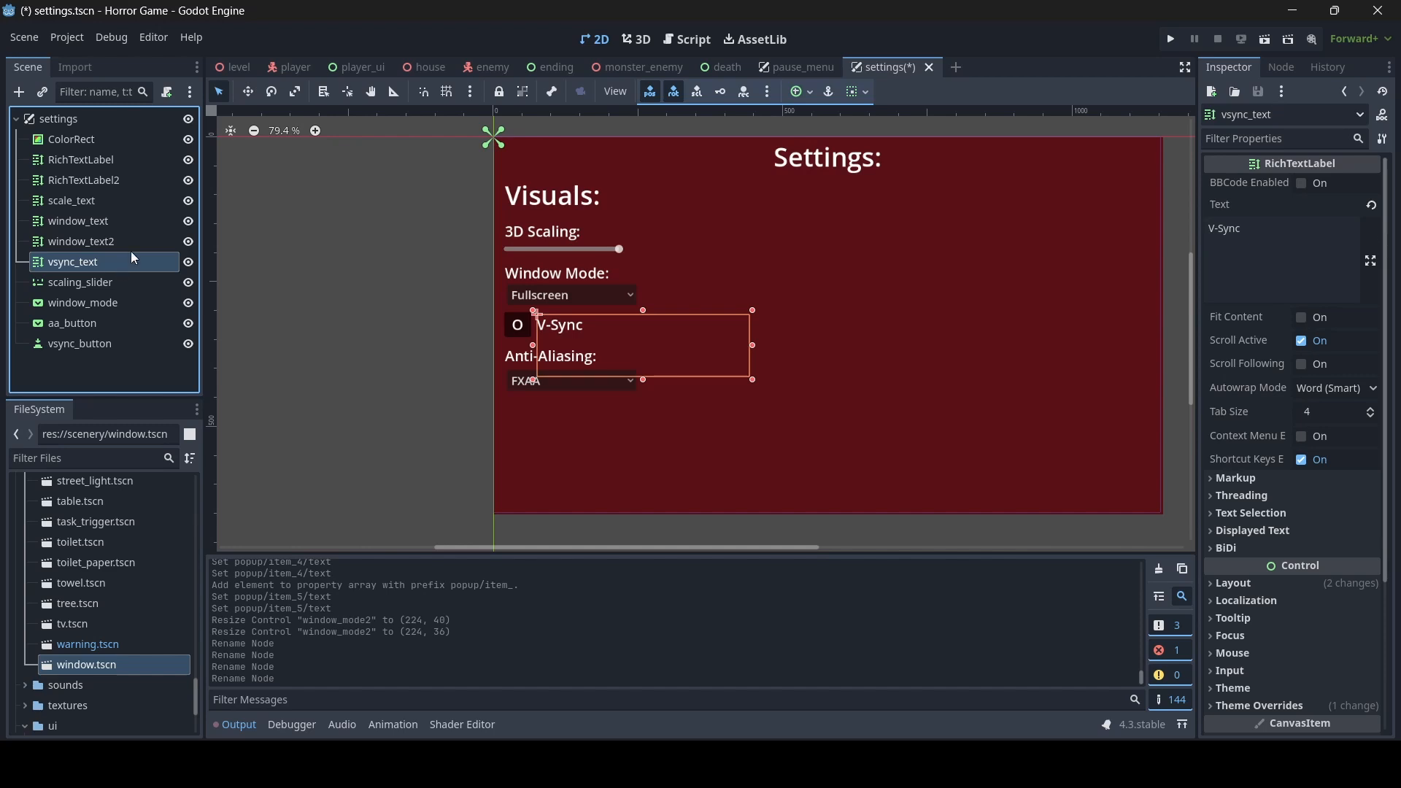
- Rename the Anti-Aliasing label node window_text2 to aa_text
double_click(136, 242)
type("aa_text")
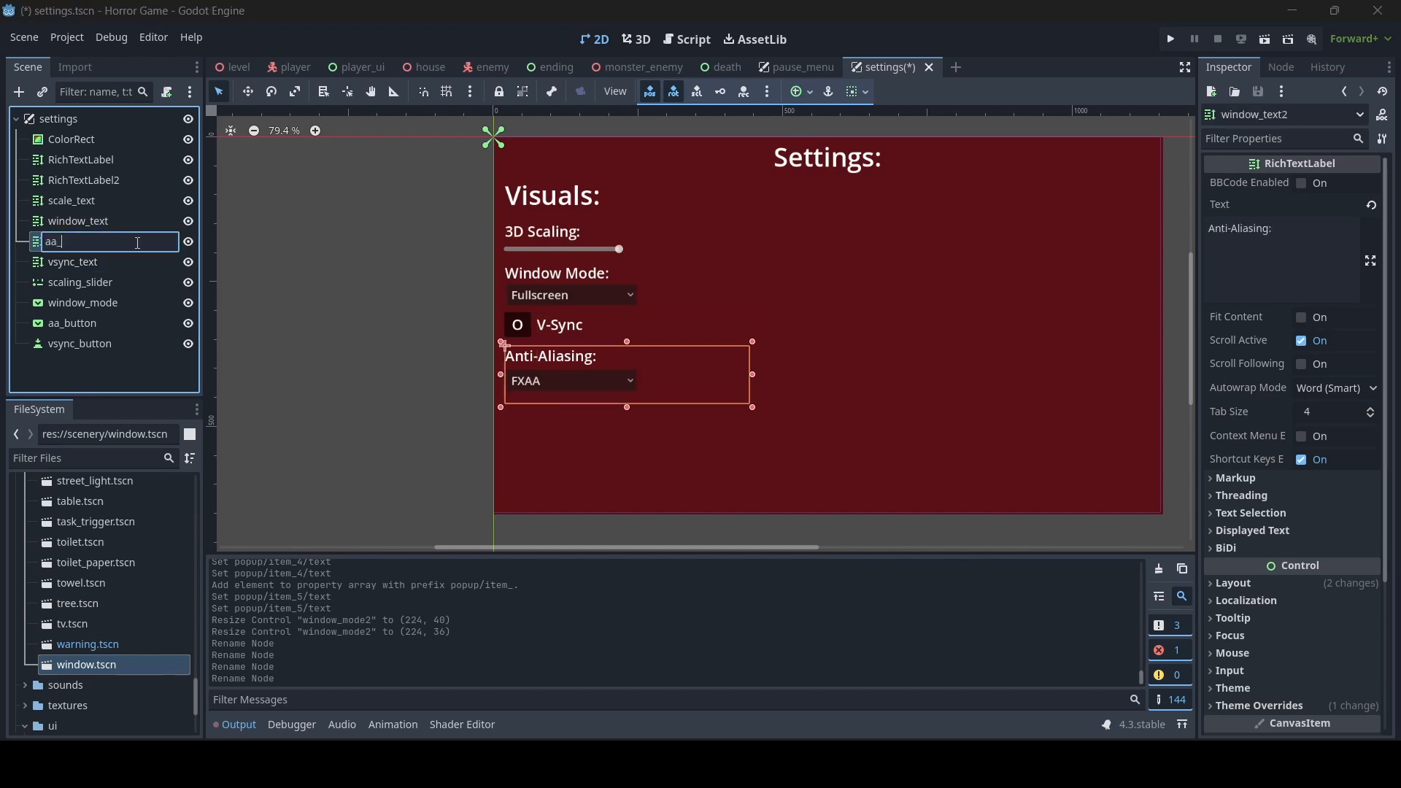
key("Return")
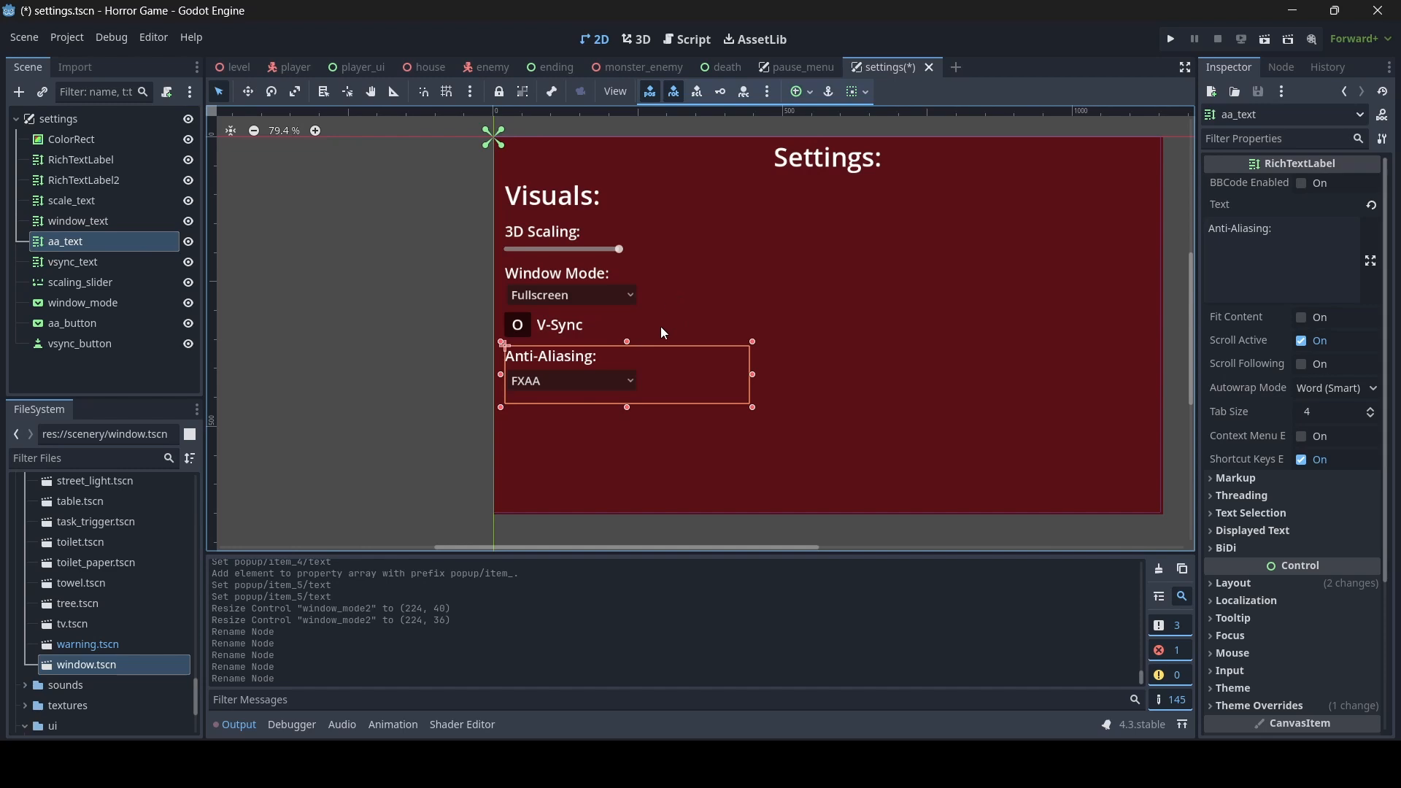
- Duplicate the Anti-Aliasing label and place the copy below the anti-aliasing dropdown, about 422 x 94 in size
key("ctrl+d")
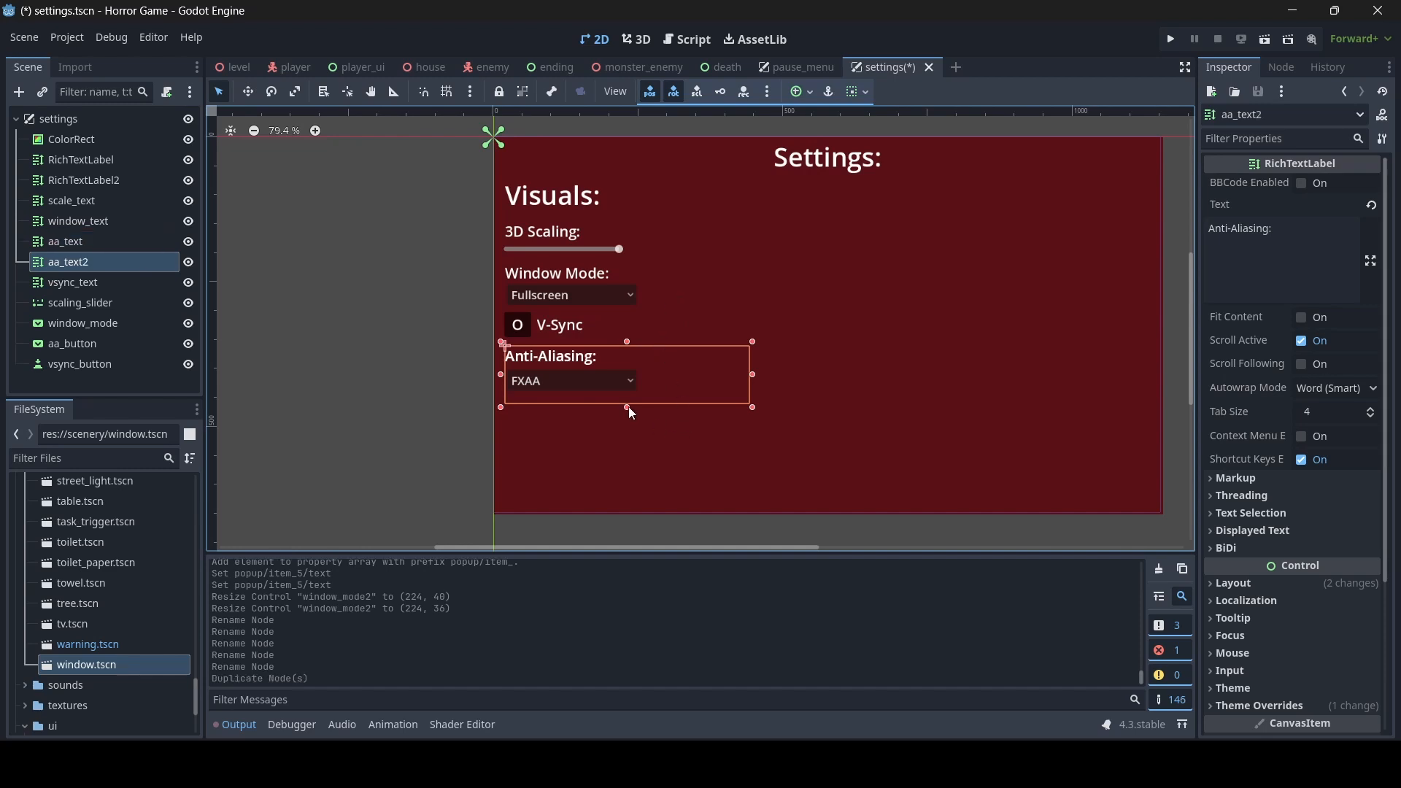
left_click_drag(628, 407, 629, 457)
left_click_drag(628, 343, 628, 394)
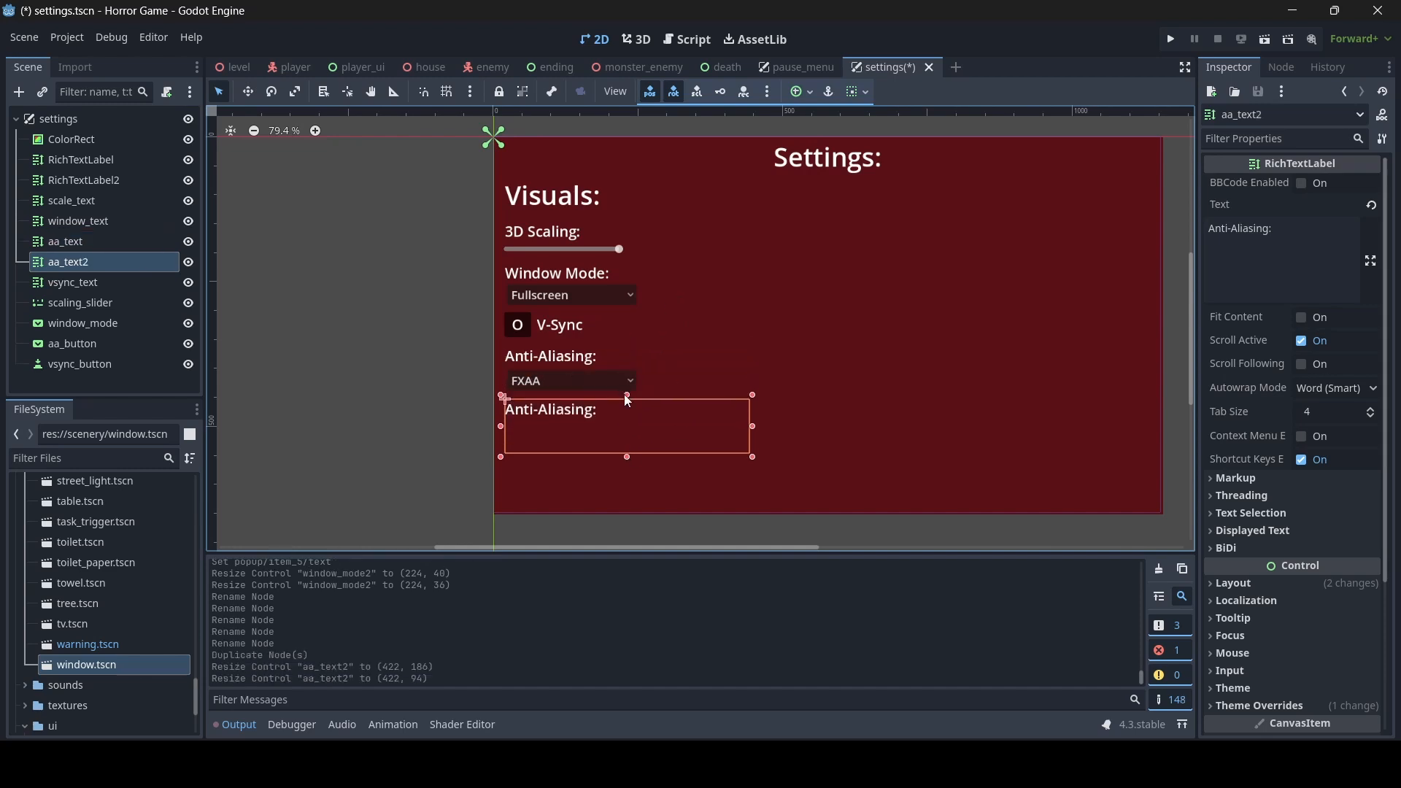
- Replace the duplicated label's text with "FPS Cap:"
left_click(1291, 227)
key("ctrl+a")
key("BackSpace")
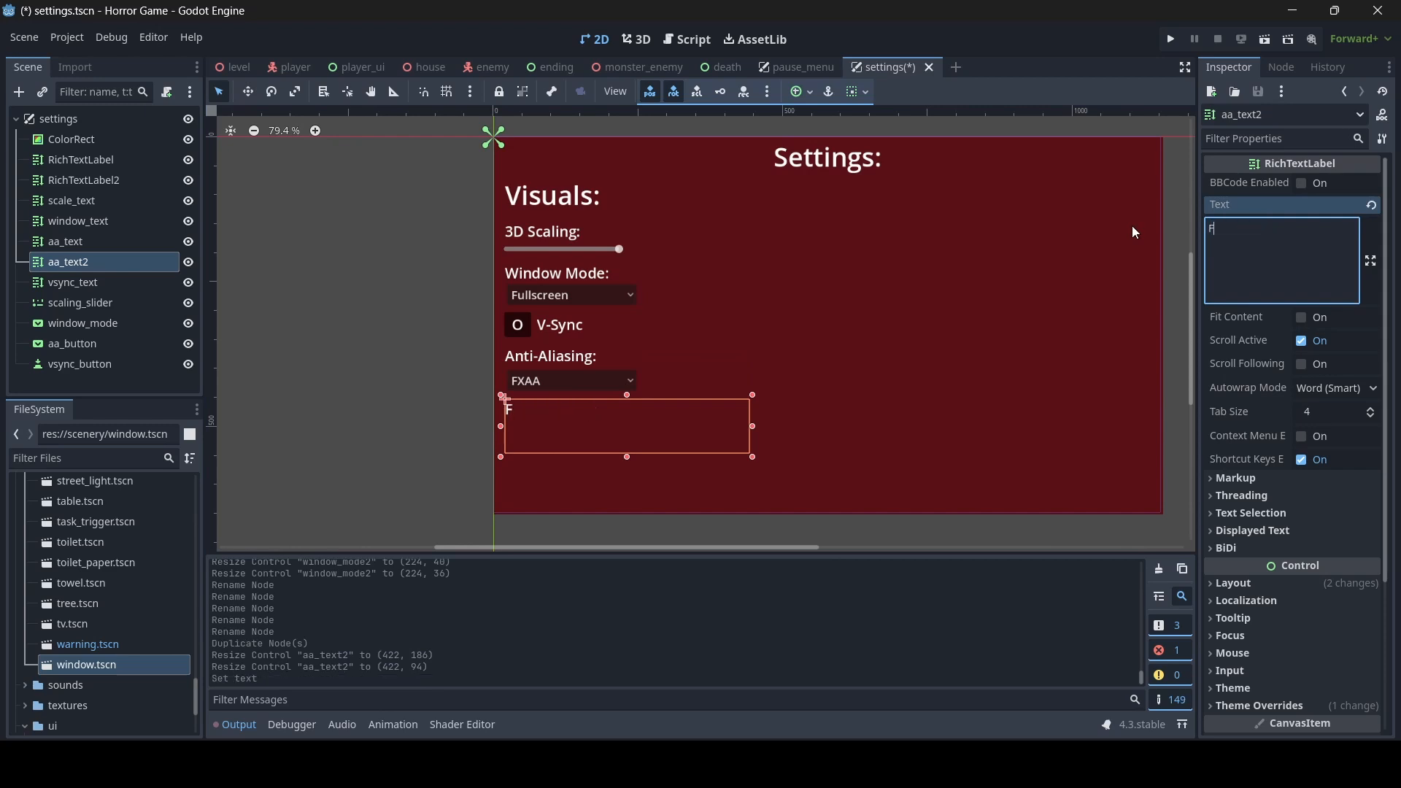
type("FPS Cap")
key("BackSpace")
type("ap:")
- Duplicate the anti-aliasing dropdown and place the copy under the FPS Cap label, about 224 x 36 in size
left_click(585, 373)
scroll(613, 400, "up", 3)
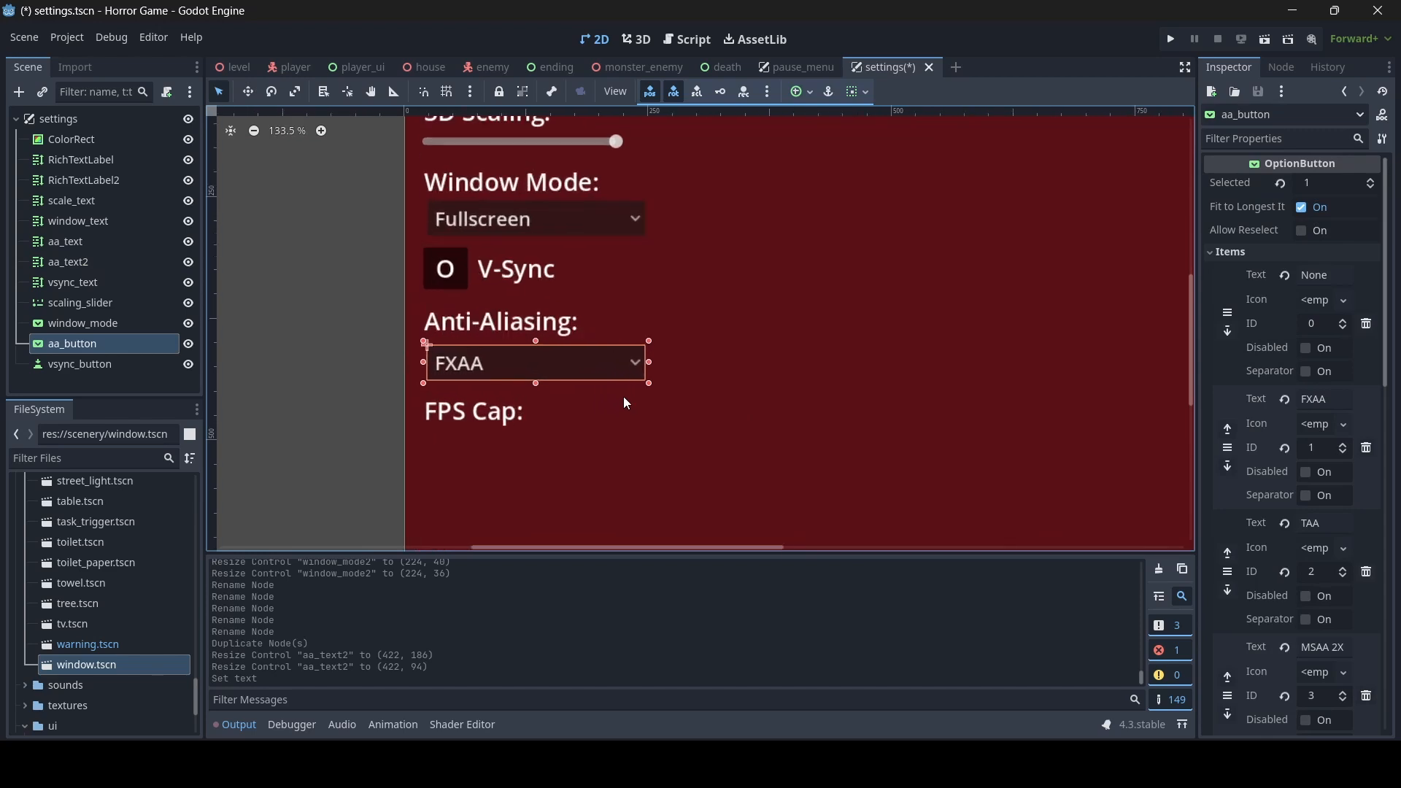
key("ctrl+d")
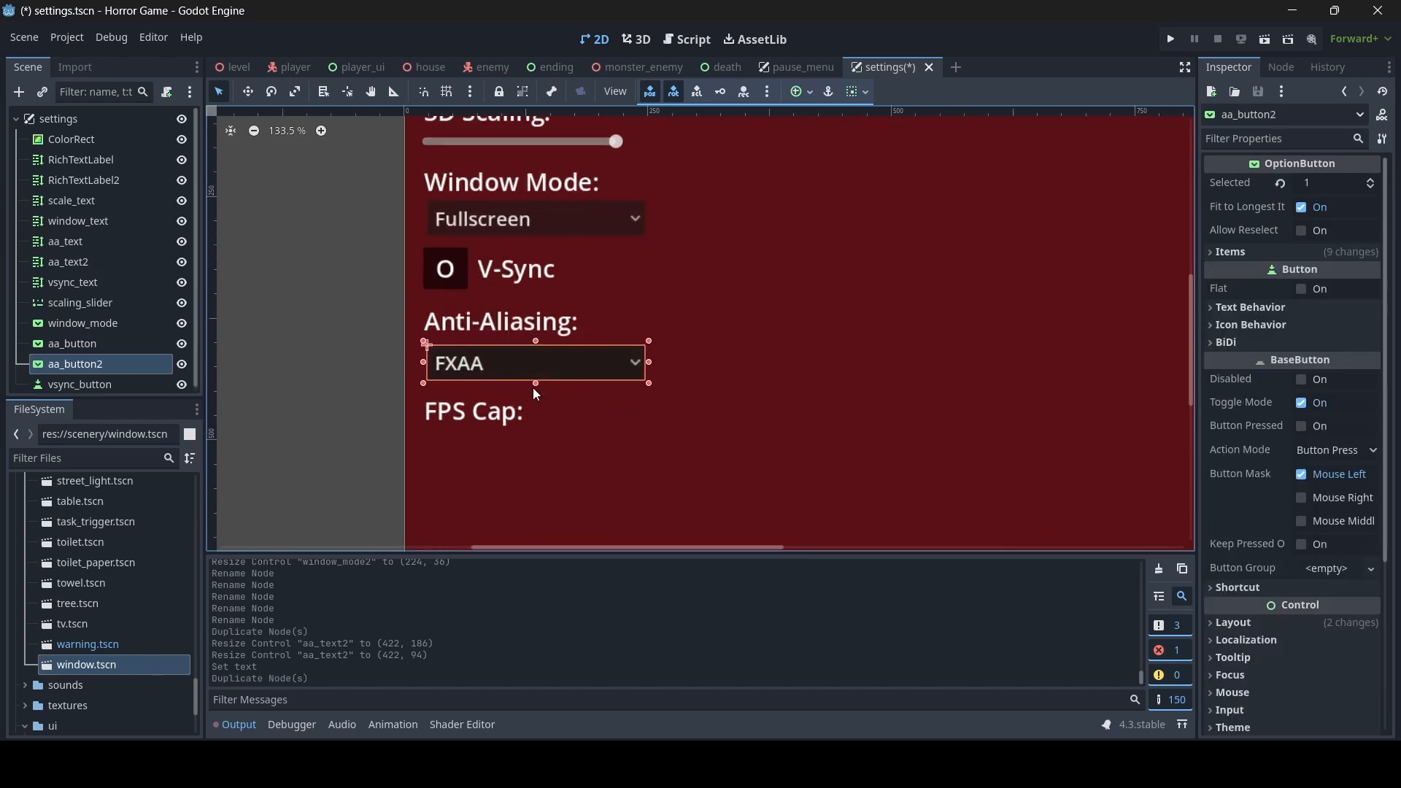
left_click_drag(537, 384, 536, 490)
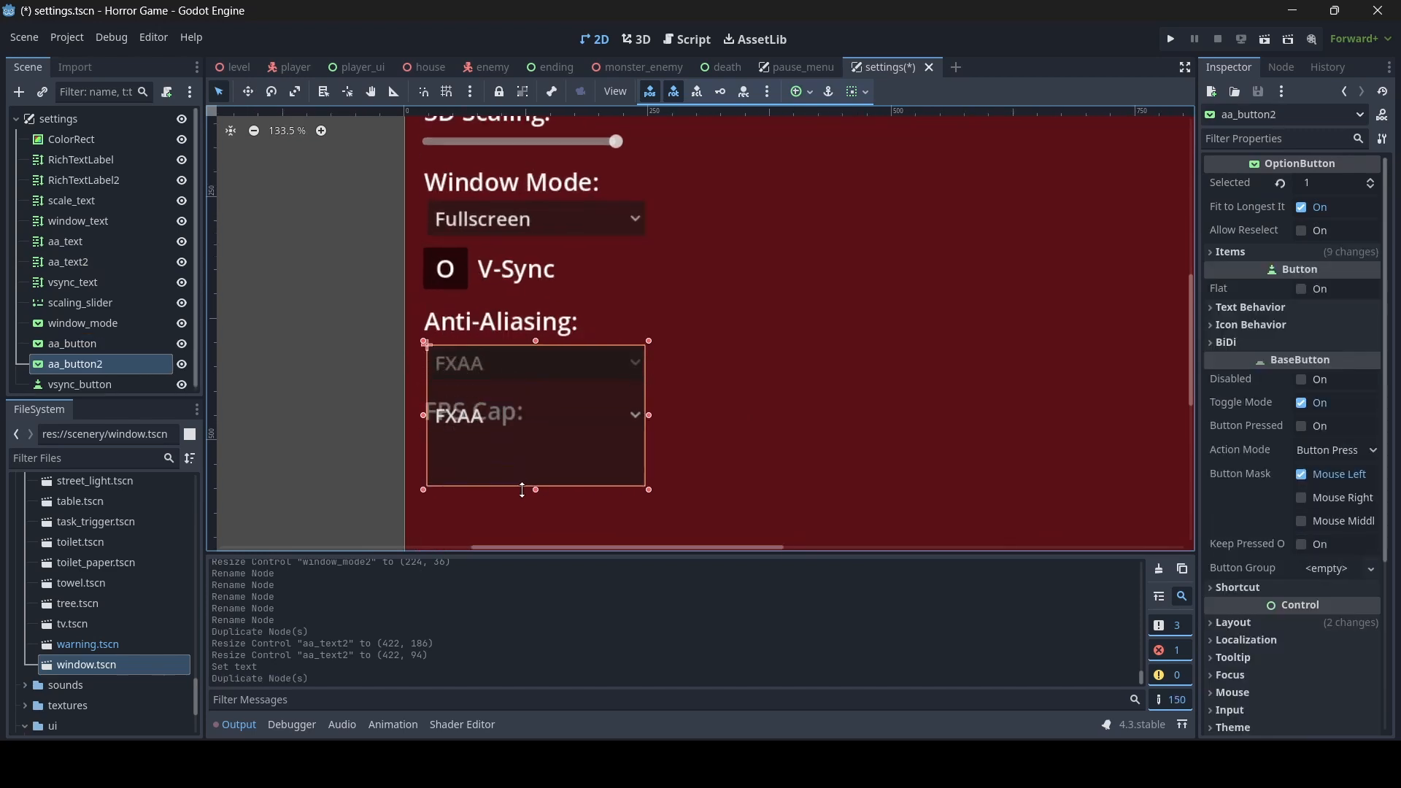
left_click_drag(537, 340, 537, 473)
- Delete all six copied anti-aliasing items from the FPS Cap dropdown
left_click(1288, 251)
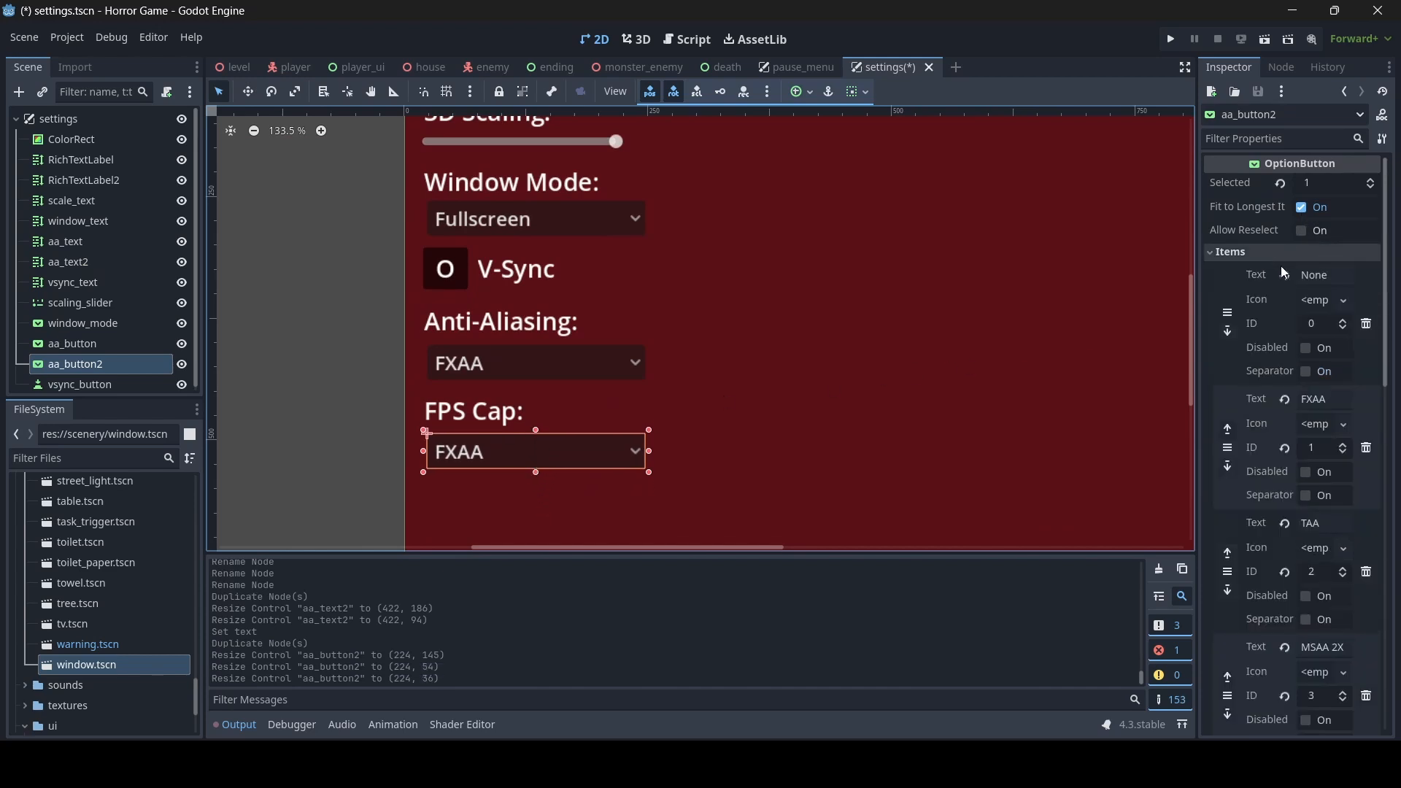
left_click(1367, 323)
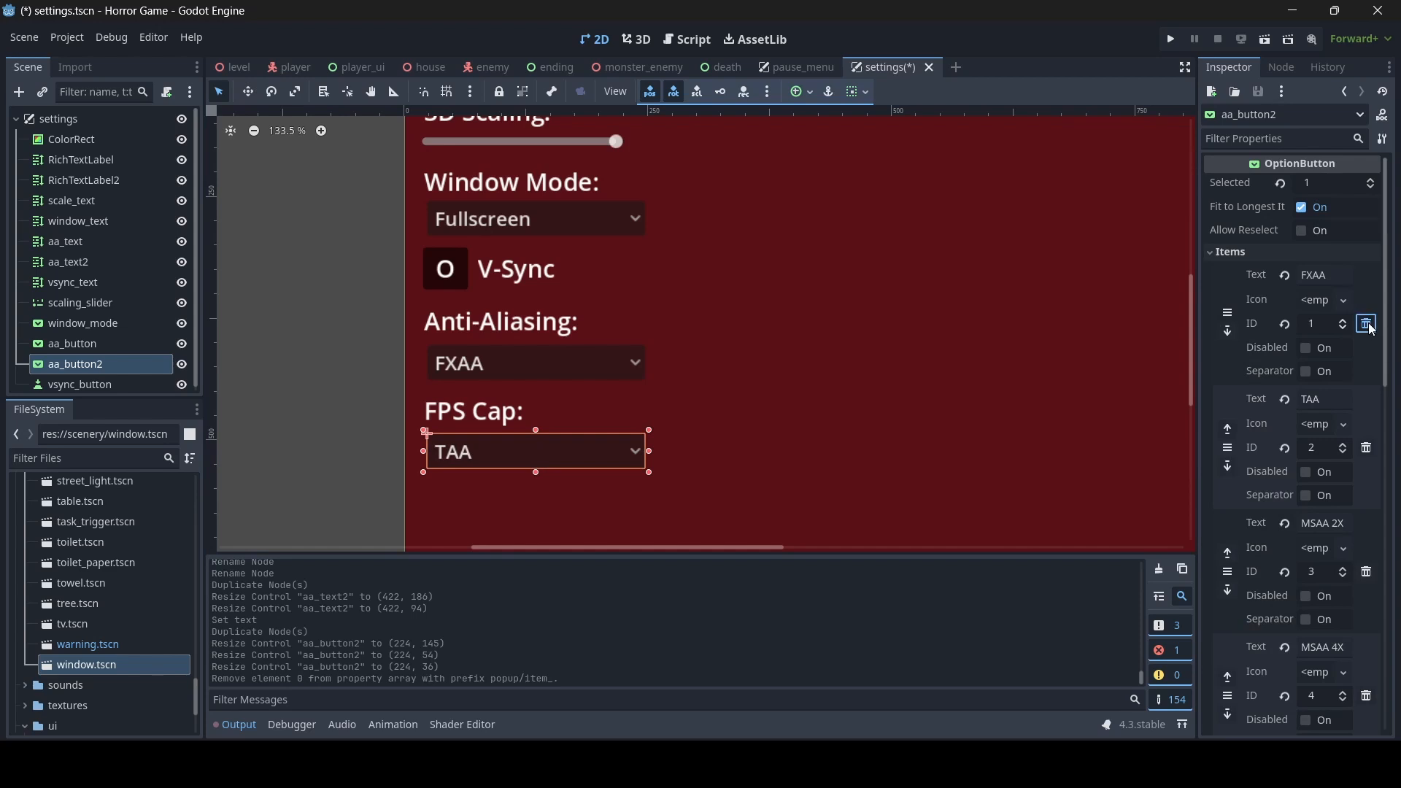
left_click(1366, 323)
left_click(1367, 323)
left_click(1367, 323)
left_click(1366, 323)
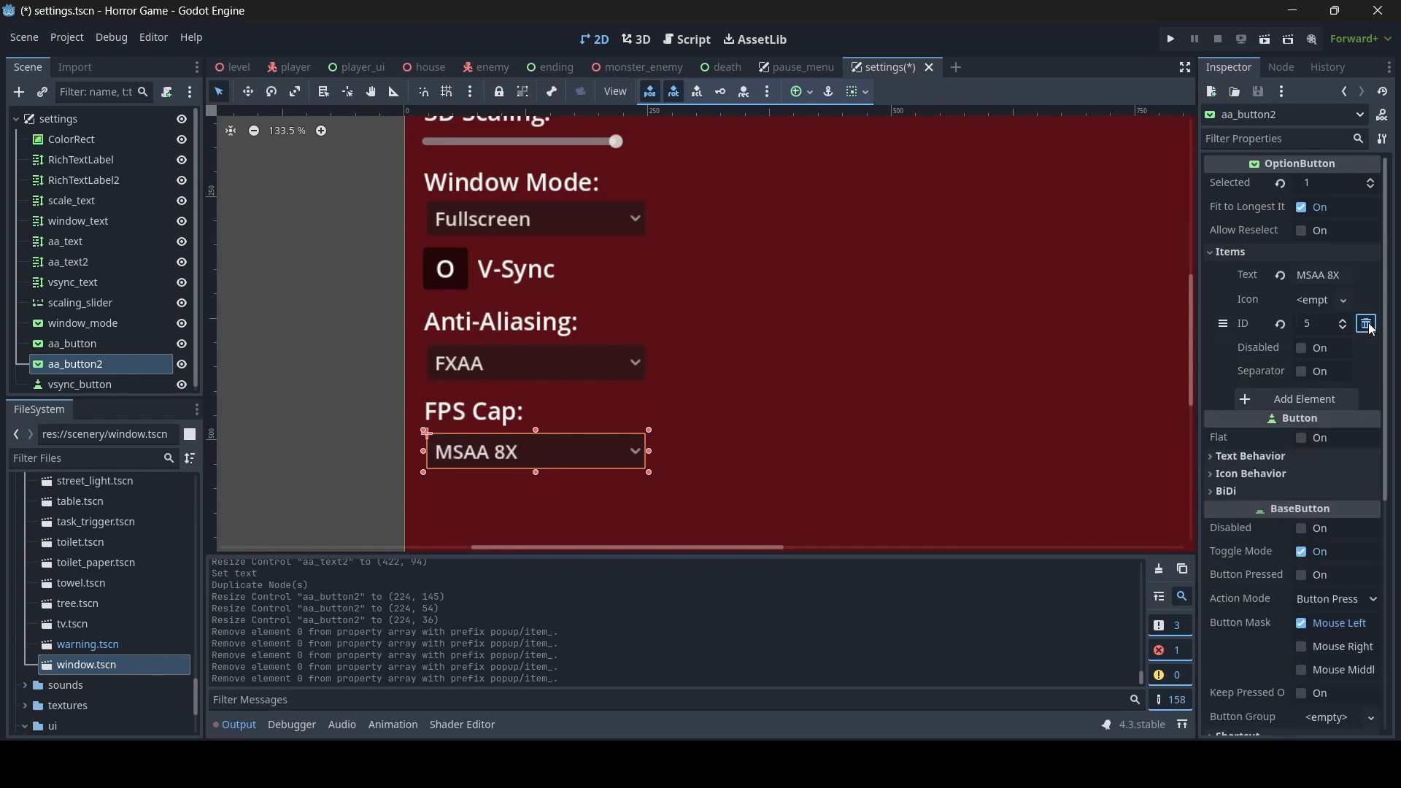
left_click(1367, 323)
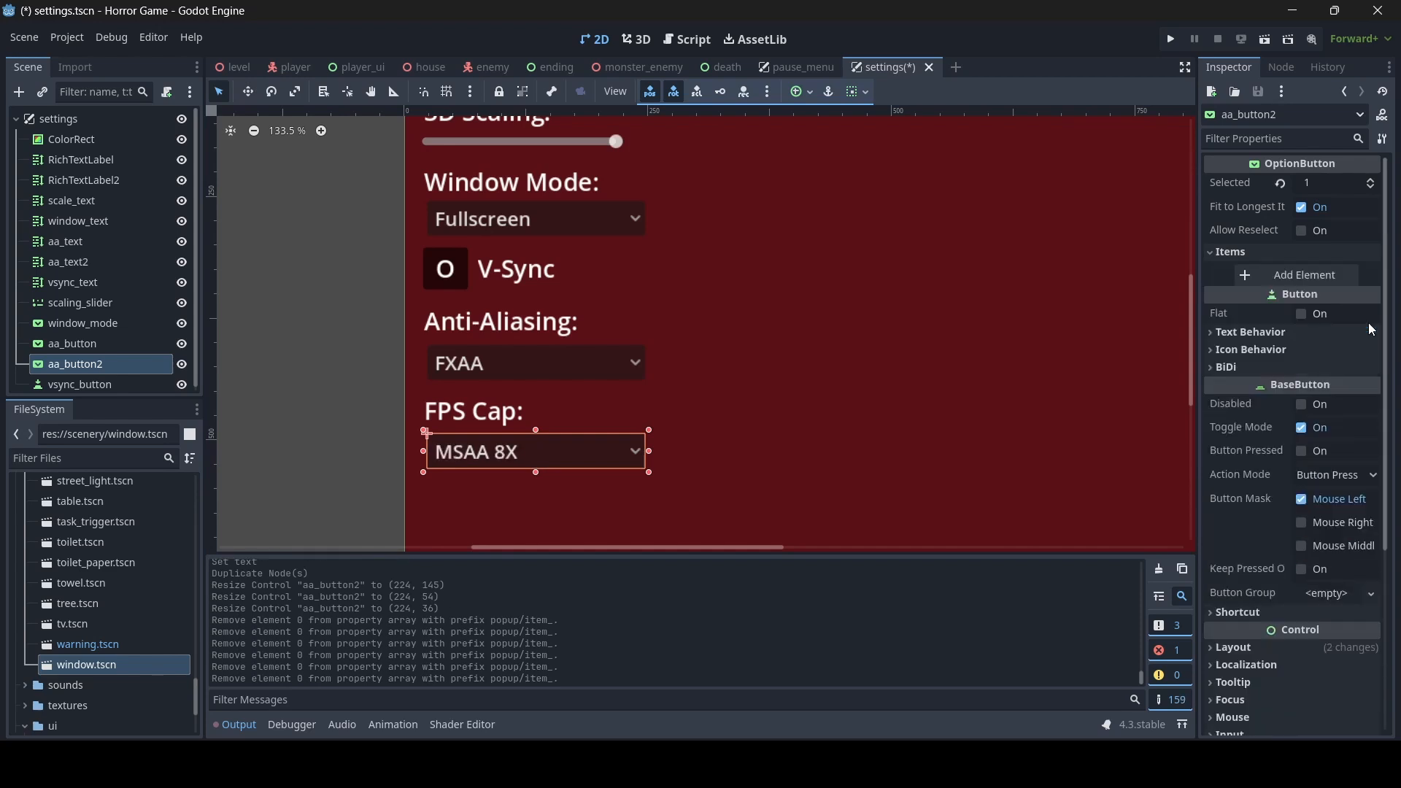
- Add three items to the FPS Cap dropdown: "30FPS", "60FPS" and "Uncapped"
left_click(1306, 275)
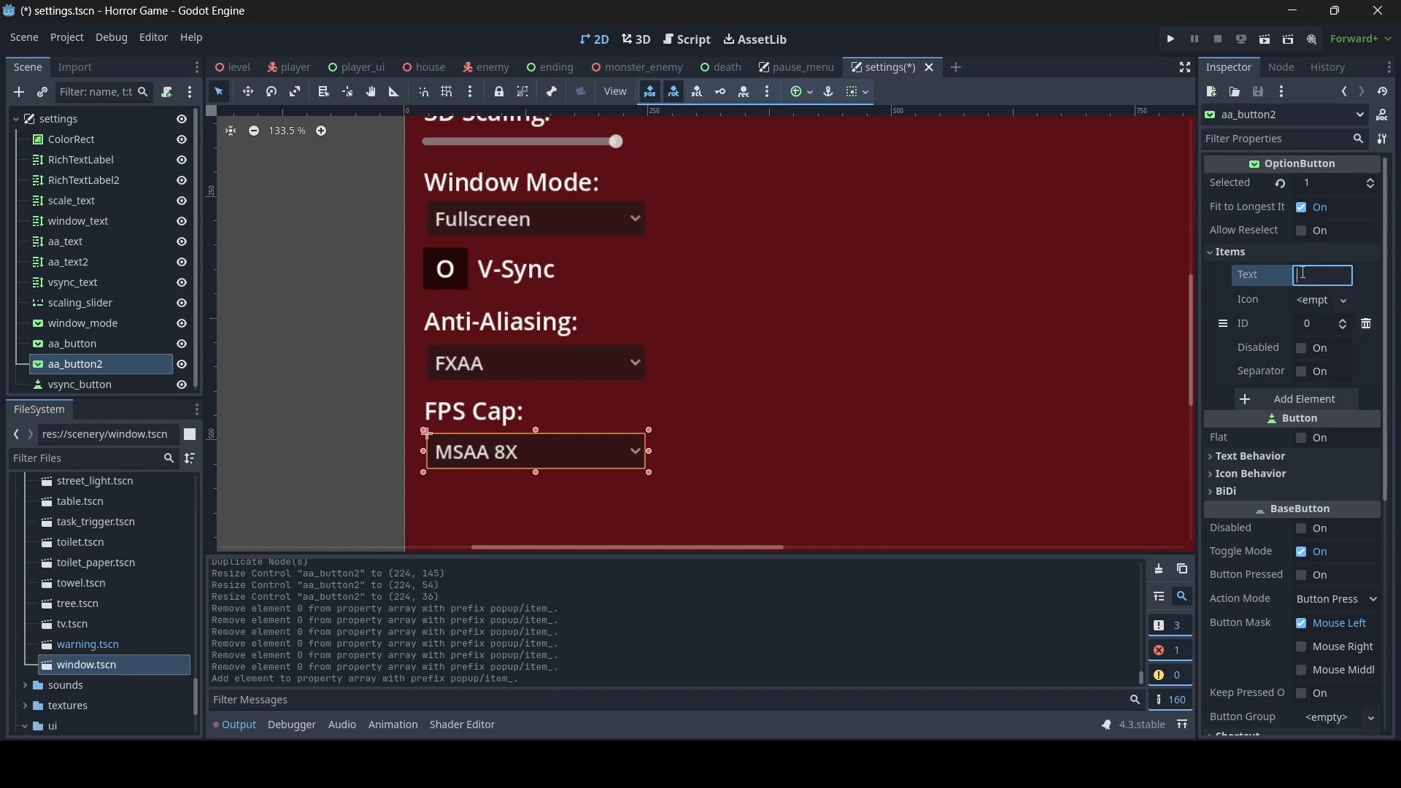
type("30FPS")
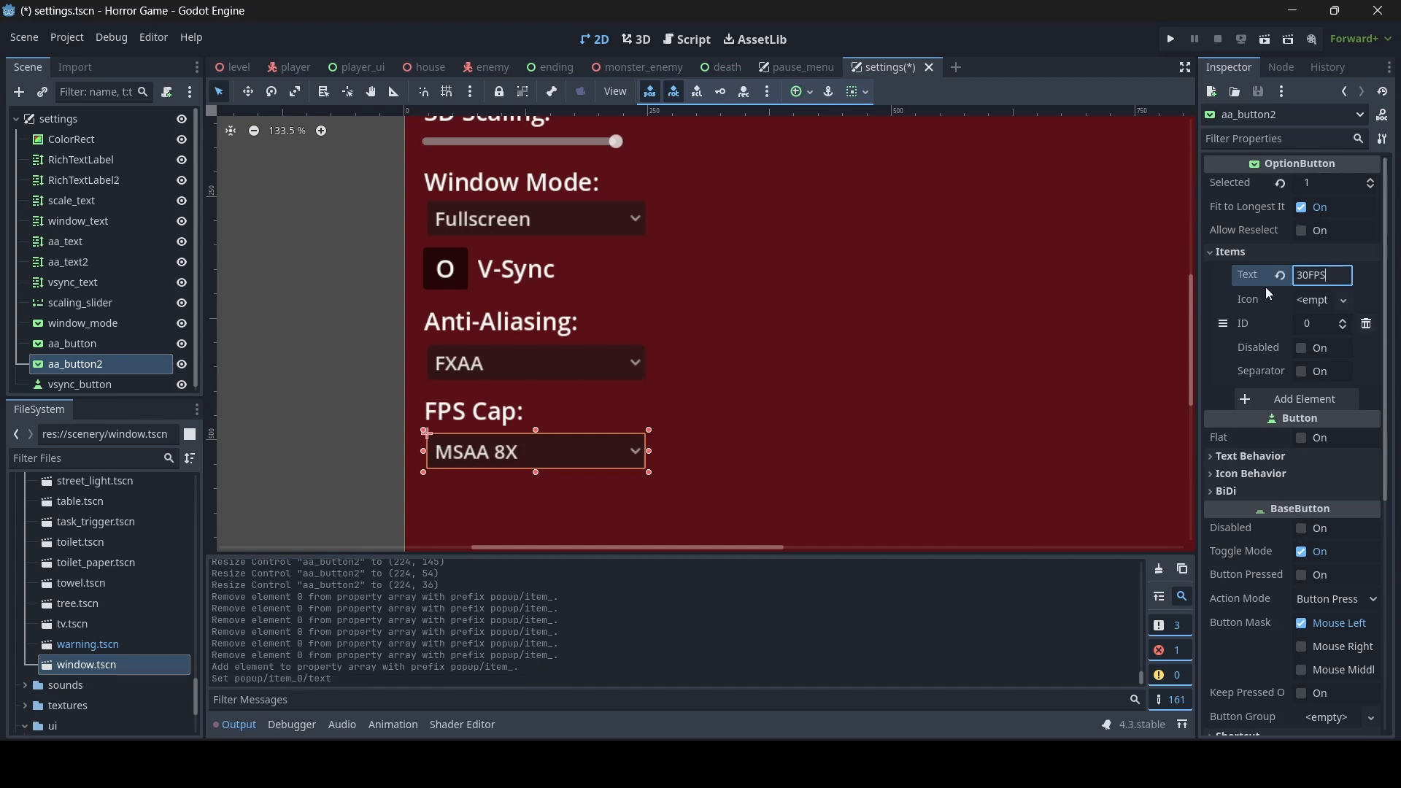
left_click(1302, 397)
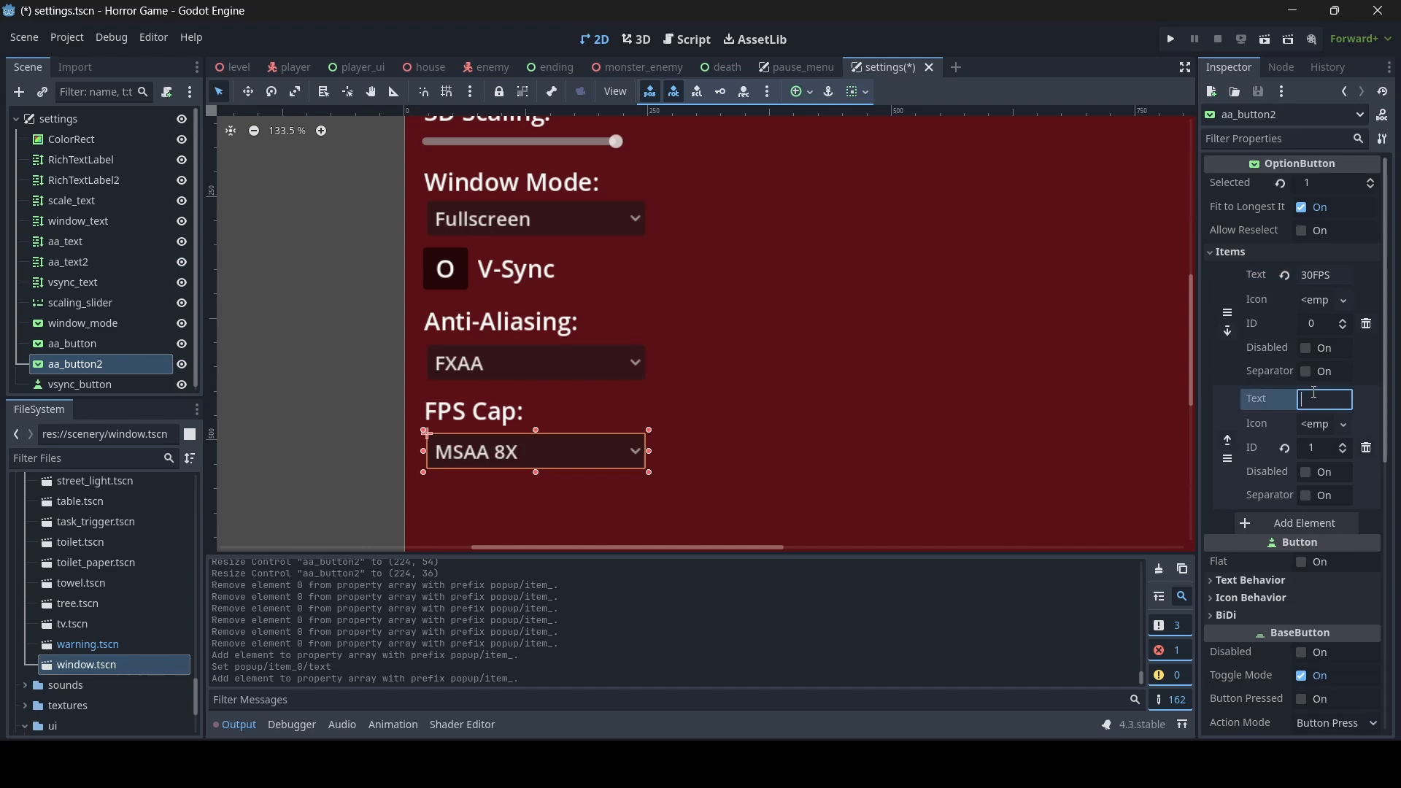
type("60FPS")
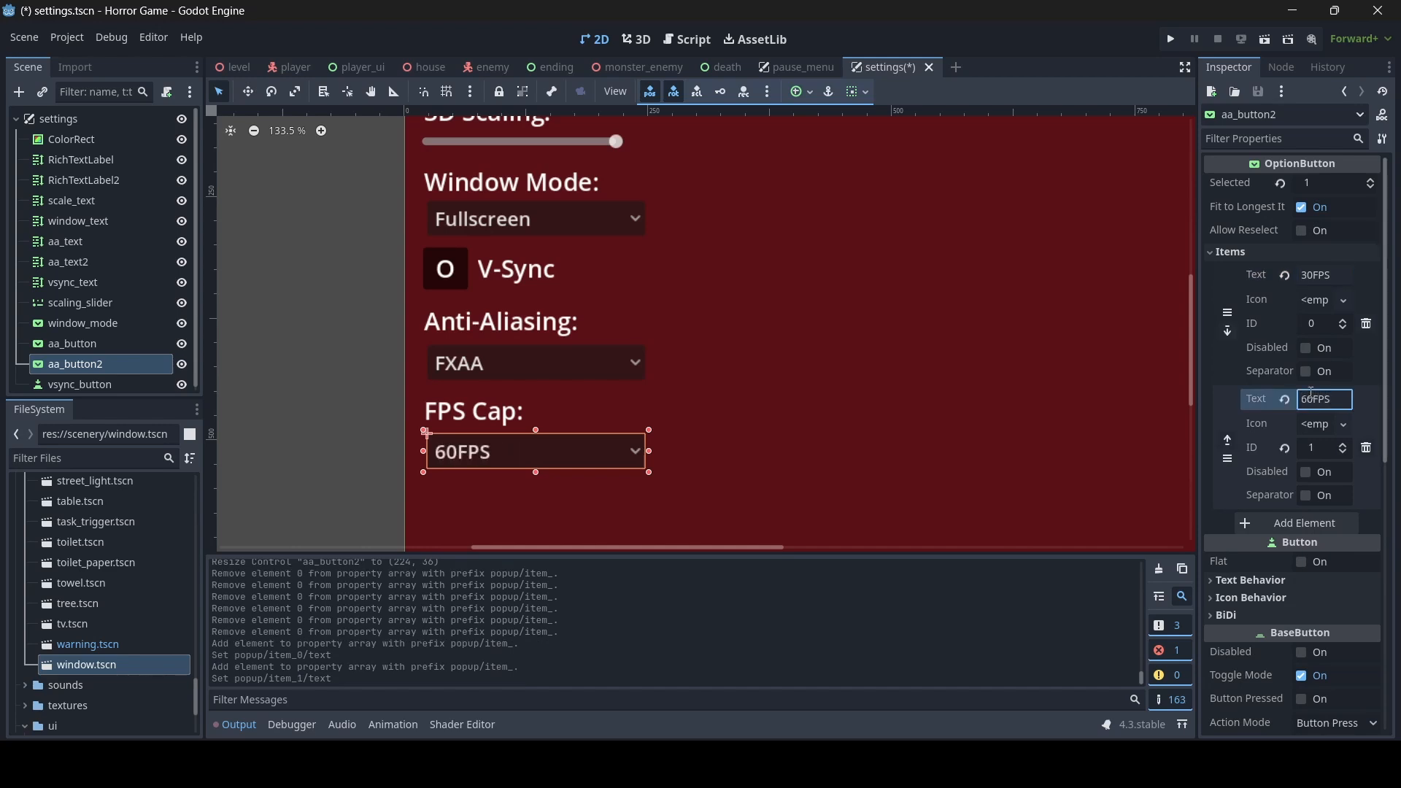
left_click(1291, 520)
type("Uncapped")
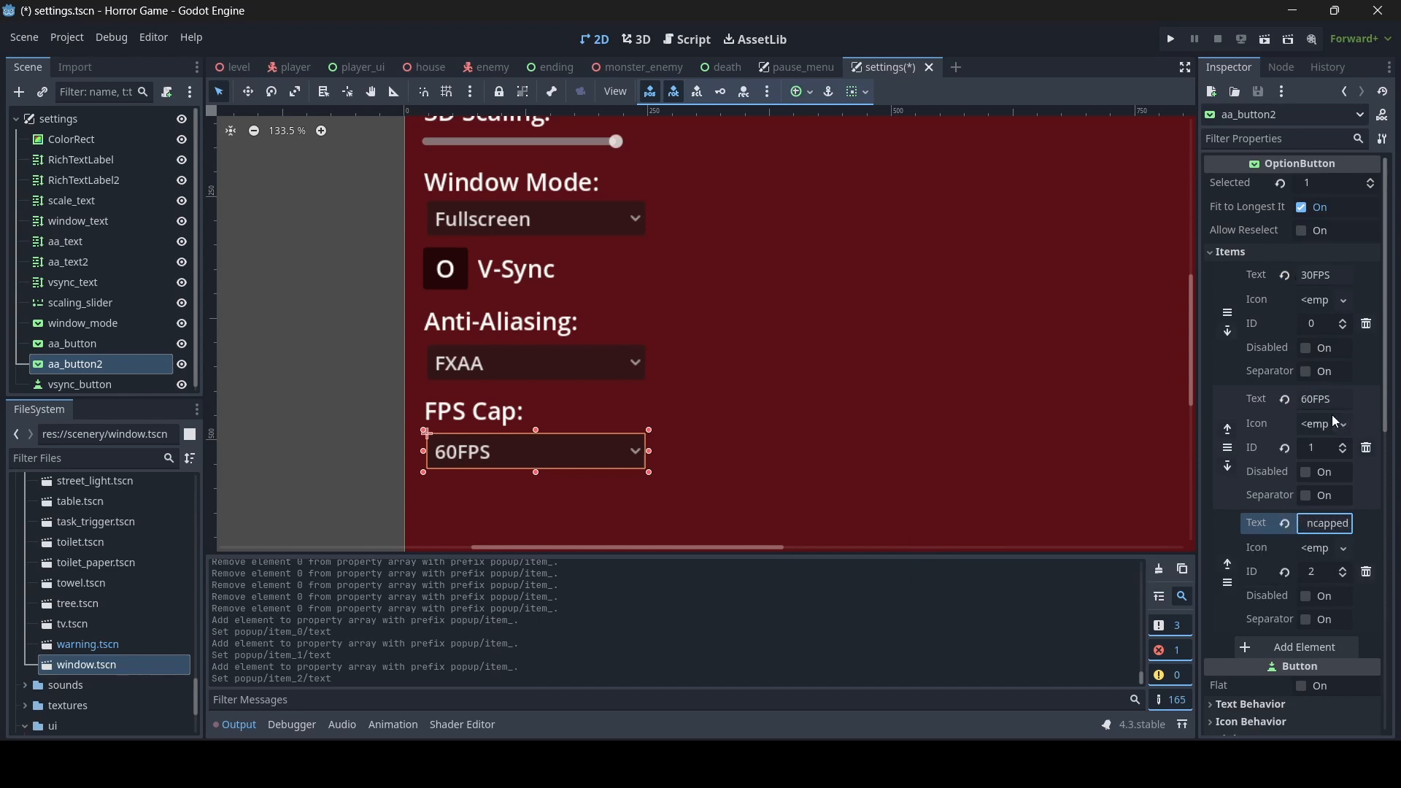
- Set the FPS Cap dropdown's selected index to 2 so it defaults to Uncapped, and save the settings scene
left_click(1320, 180)
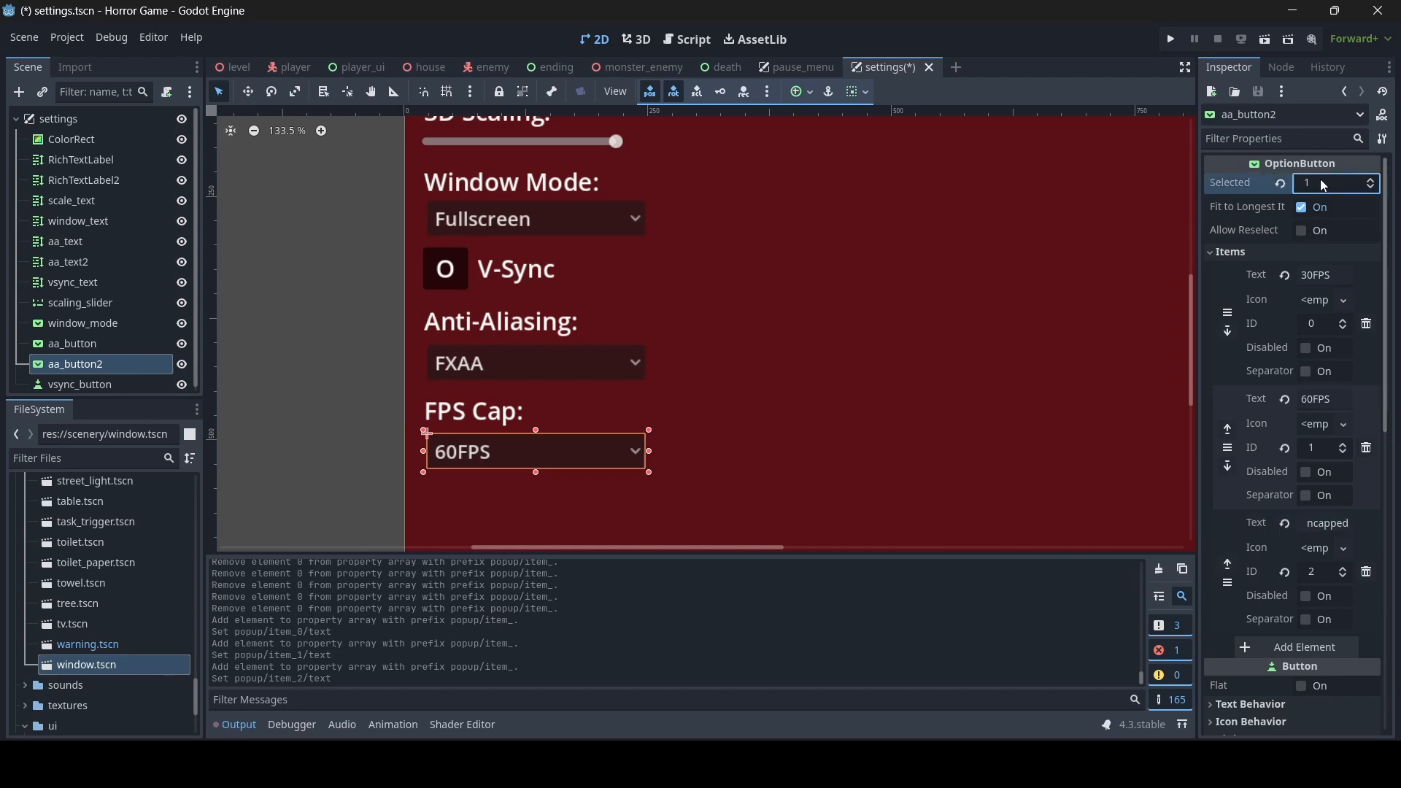
type("2")
key("Return")
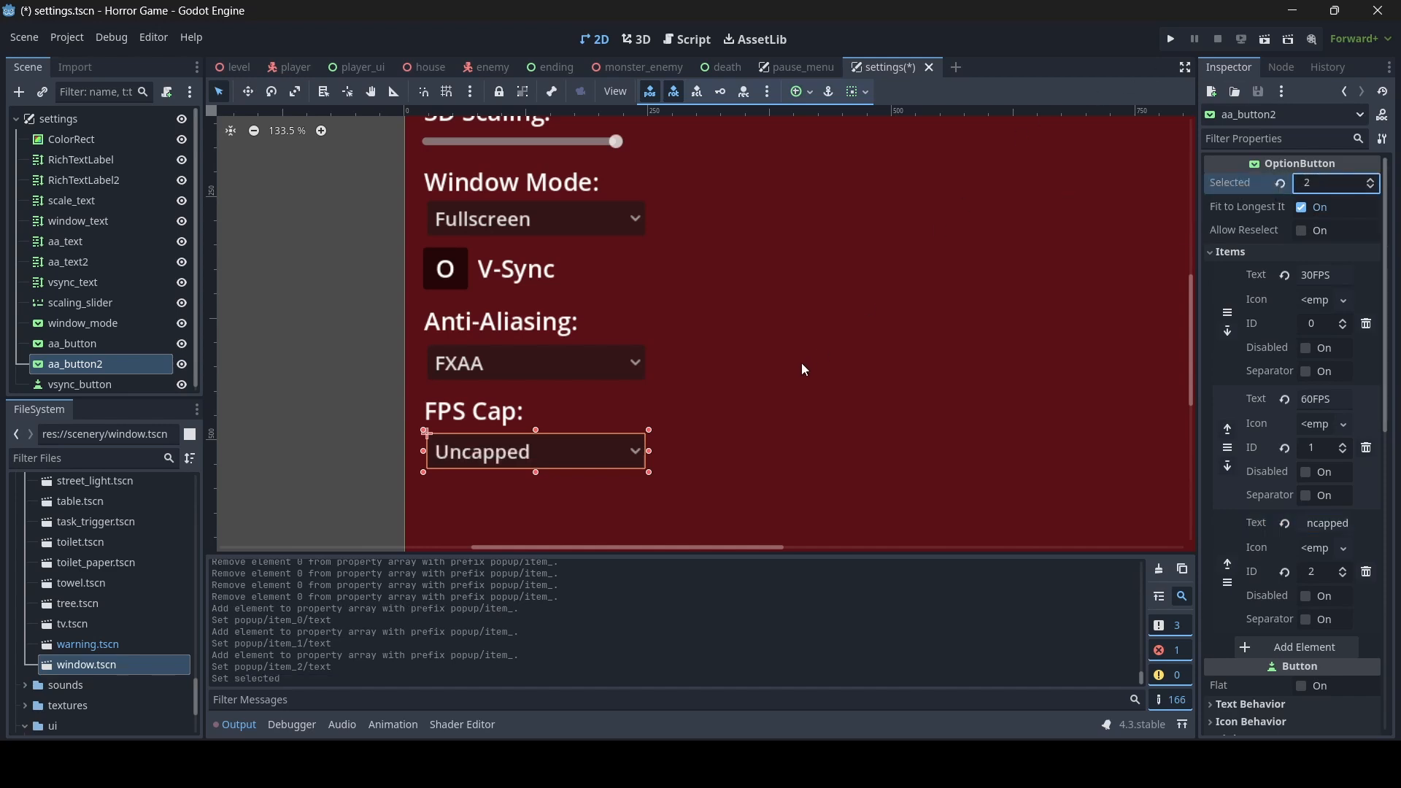
left_click(402, 421)
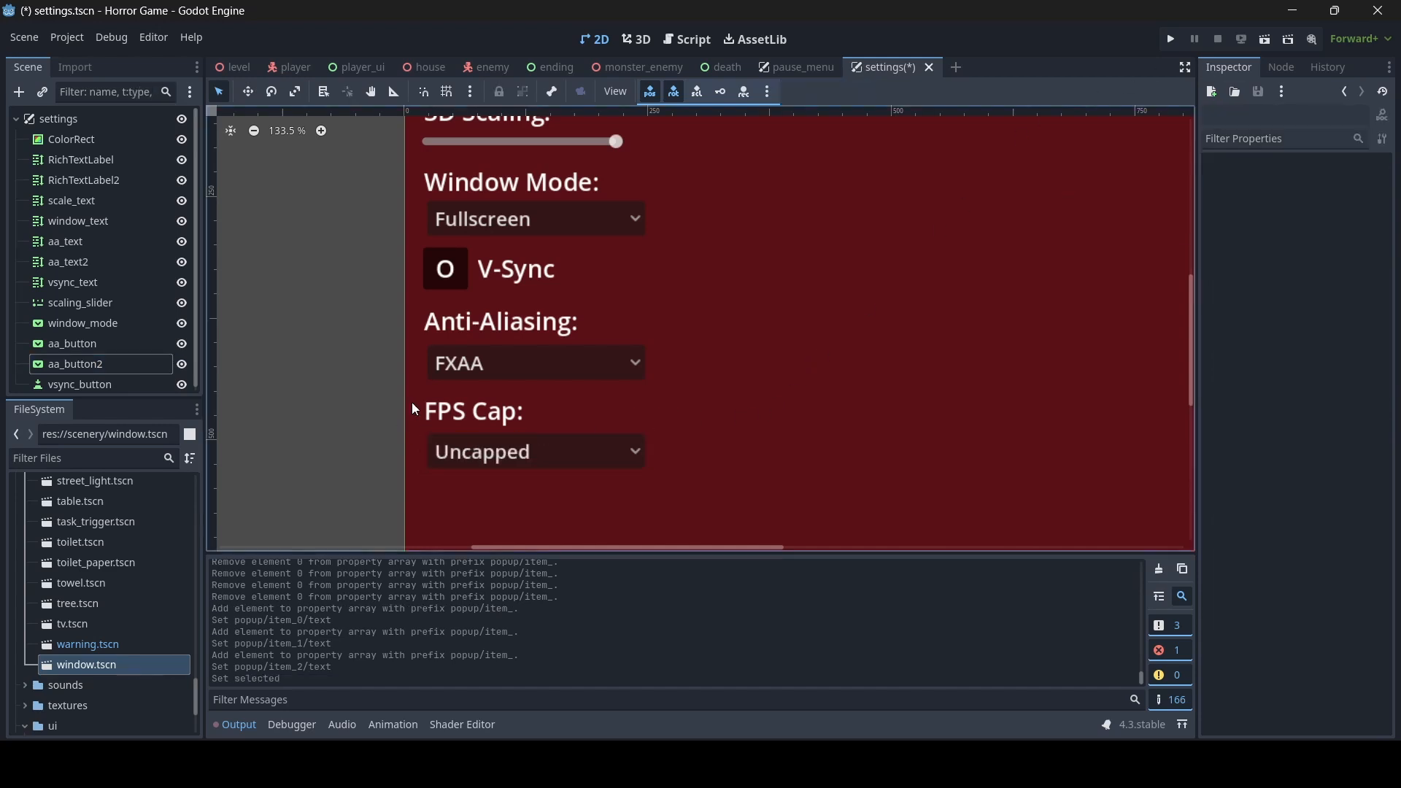
scroll(663, 360, "down", 6)
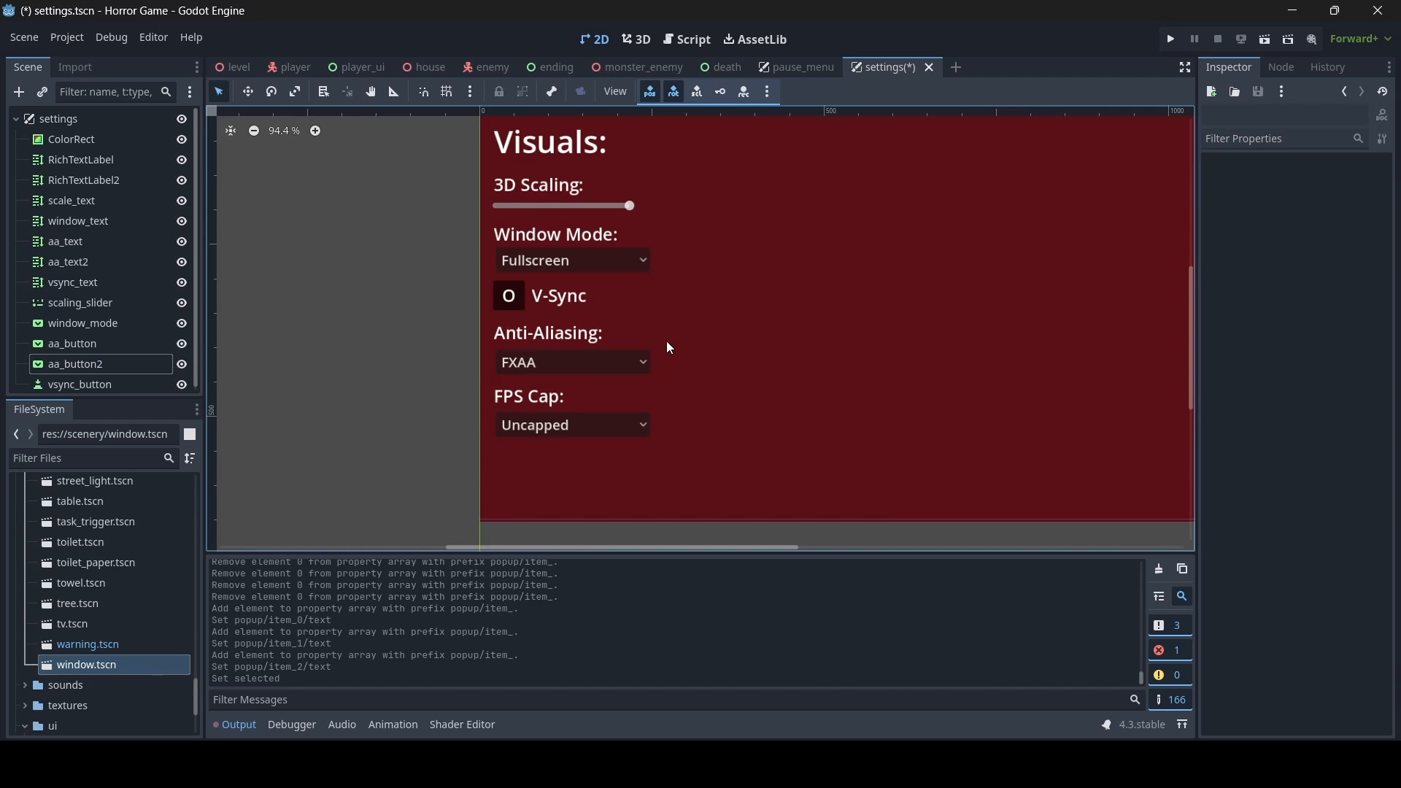
key("ctrl+s")
scroll(703, 362, "down", 2)
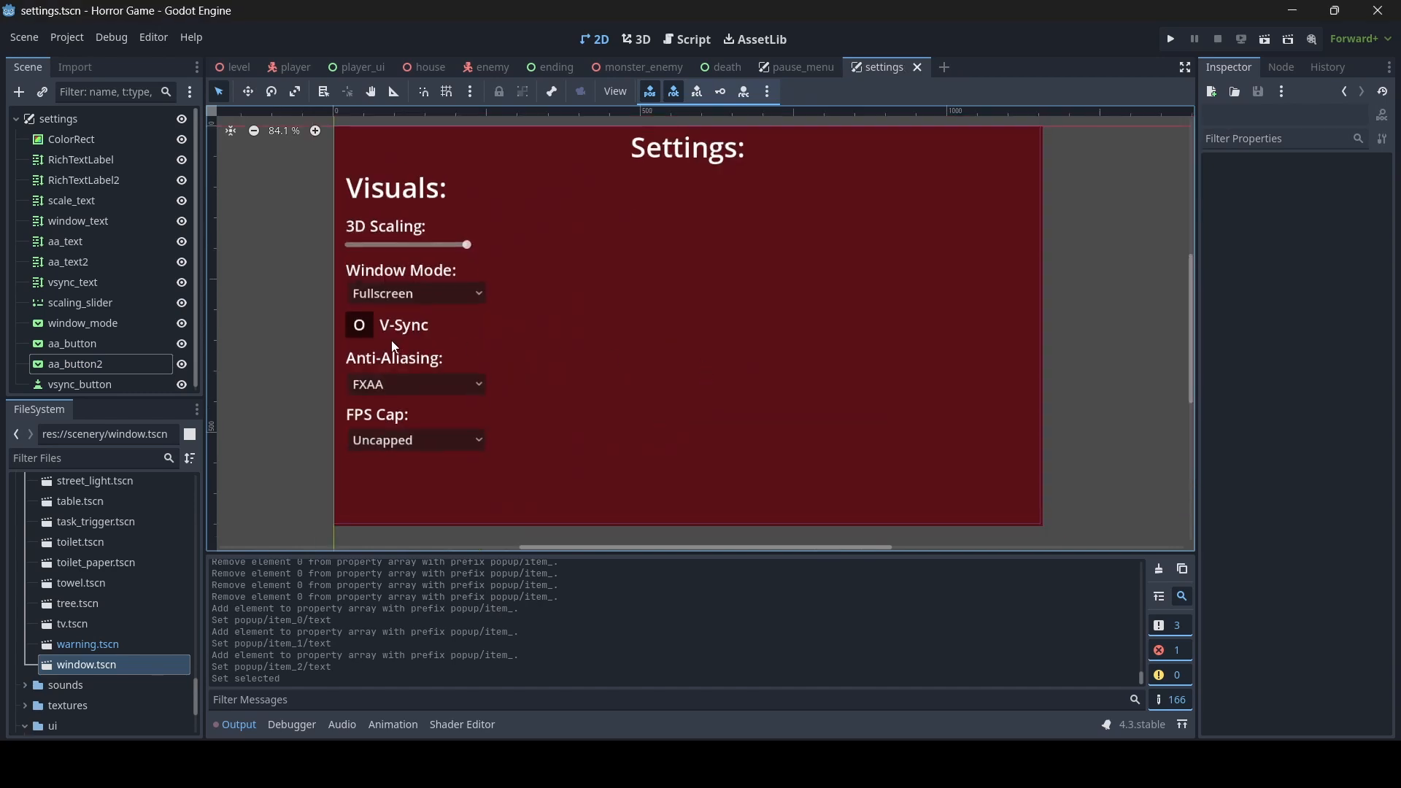
middle_click_drag(595, 396, 513, 401)
scroll(589, 382, "up", 5)
scroll(606, 306, "down", 1)
scroll(607, 312, "up", 1)
scroll(517, 393, "down", 2)
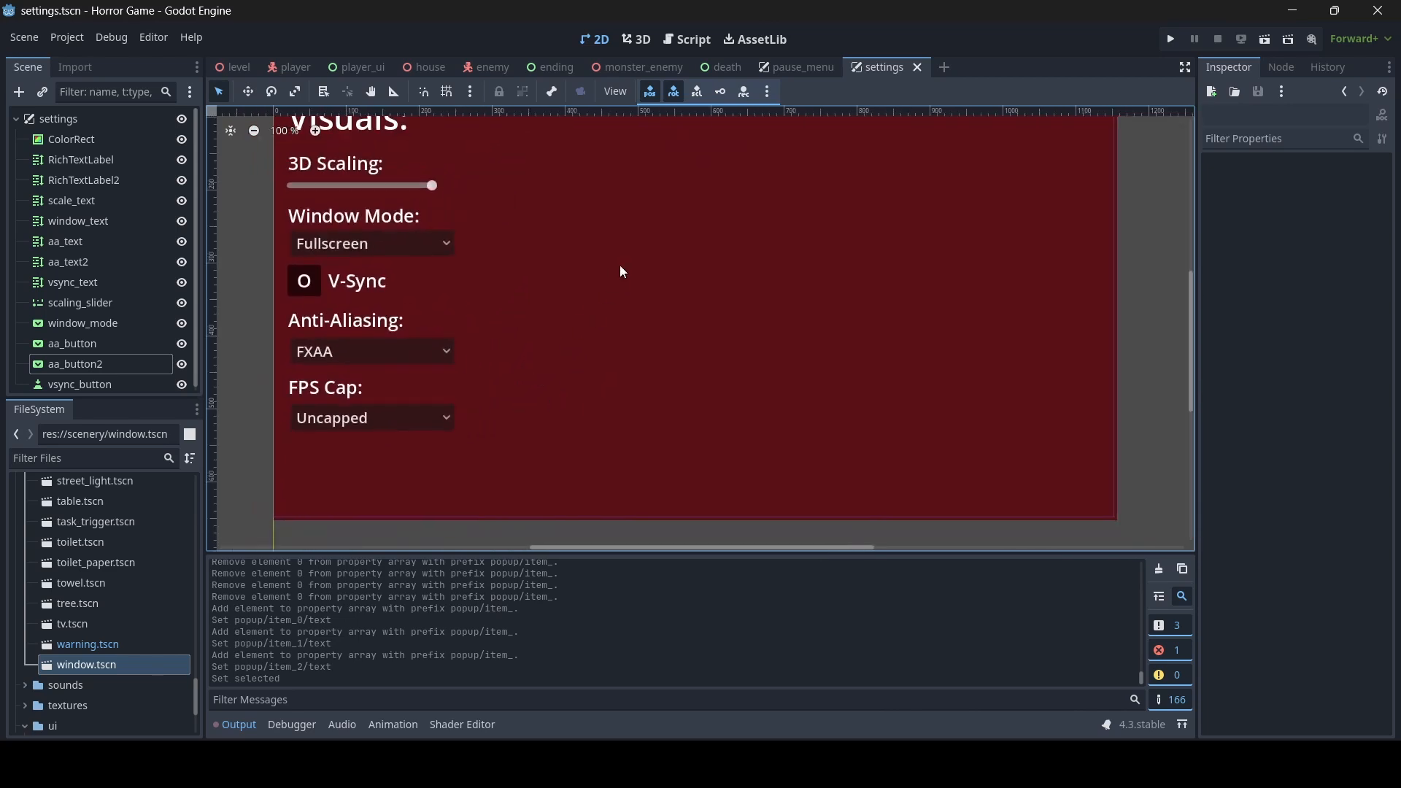
middle_click_drag(620, 259, 622, 284)
scroll(622, 284, "down", 1)
- Open the level scene in the 3D view and examine the WorldEnvironment's SSAO, SSIL and SDFGI sections
left_click(233, 66)
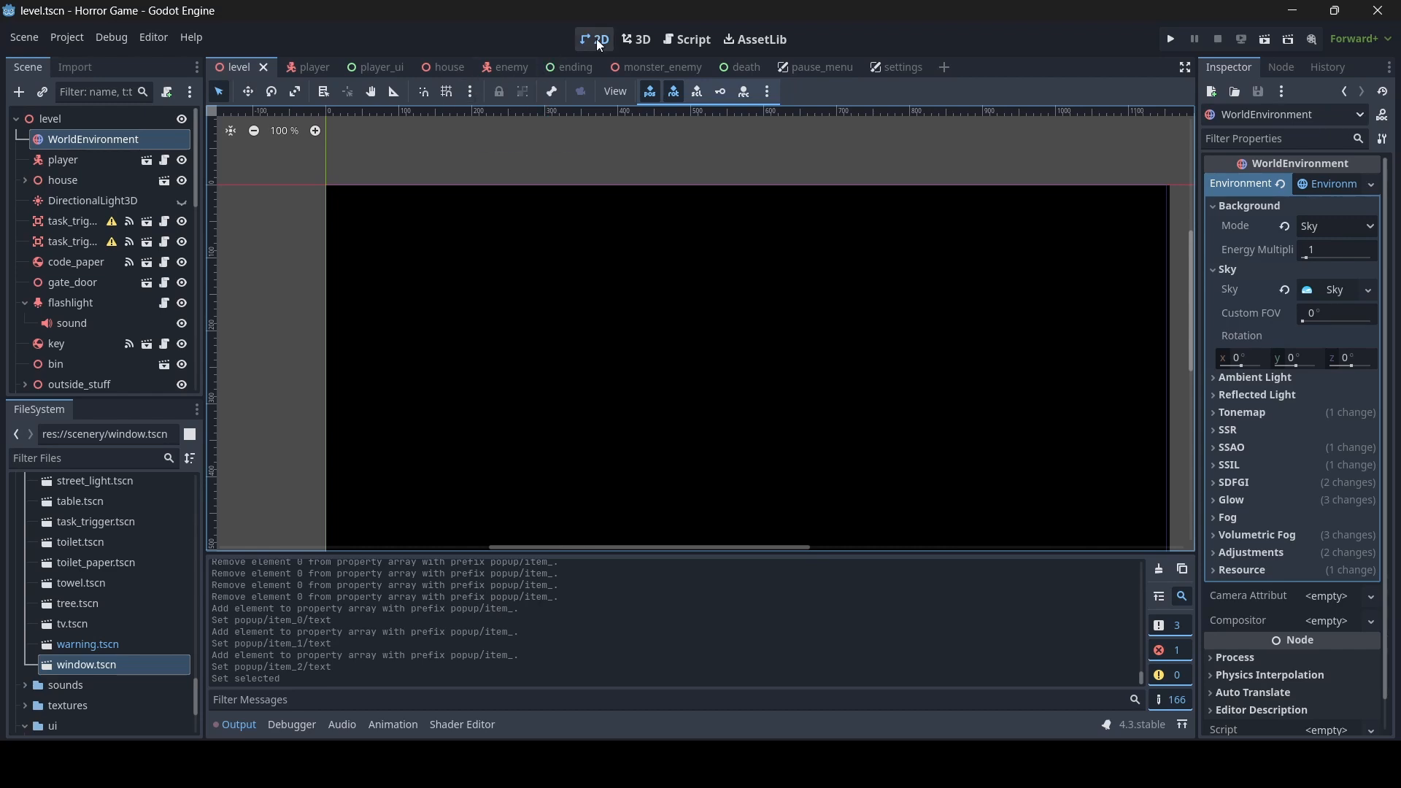
left_click(627, 40)
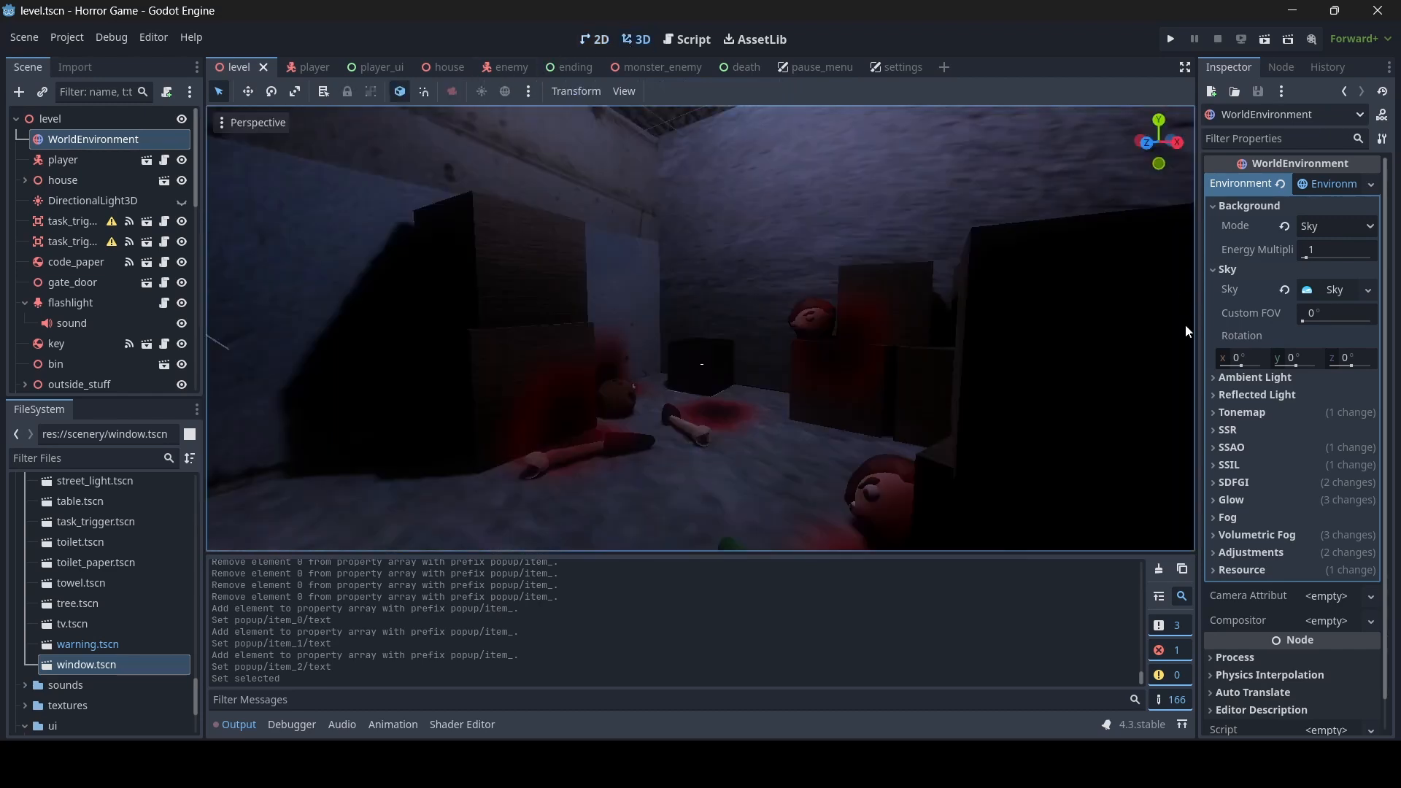
left_click(1267, 445)
left_click(1267, 445)
double_click(1255, 464)
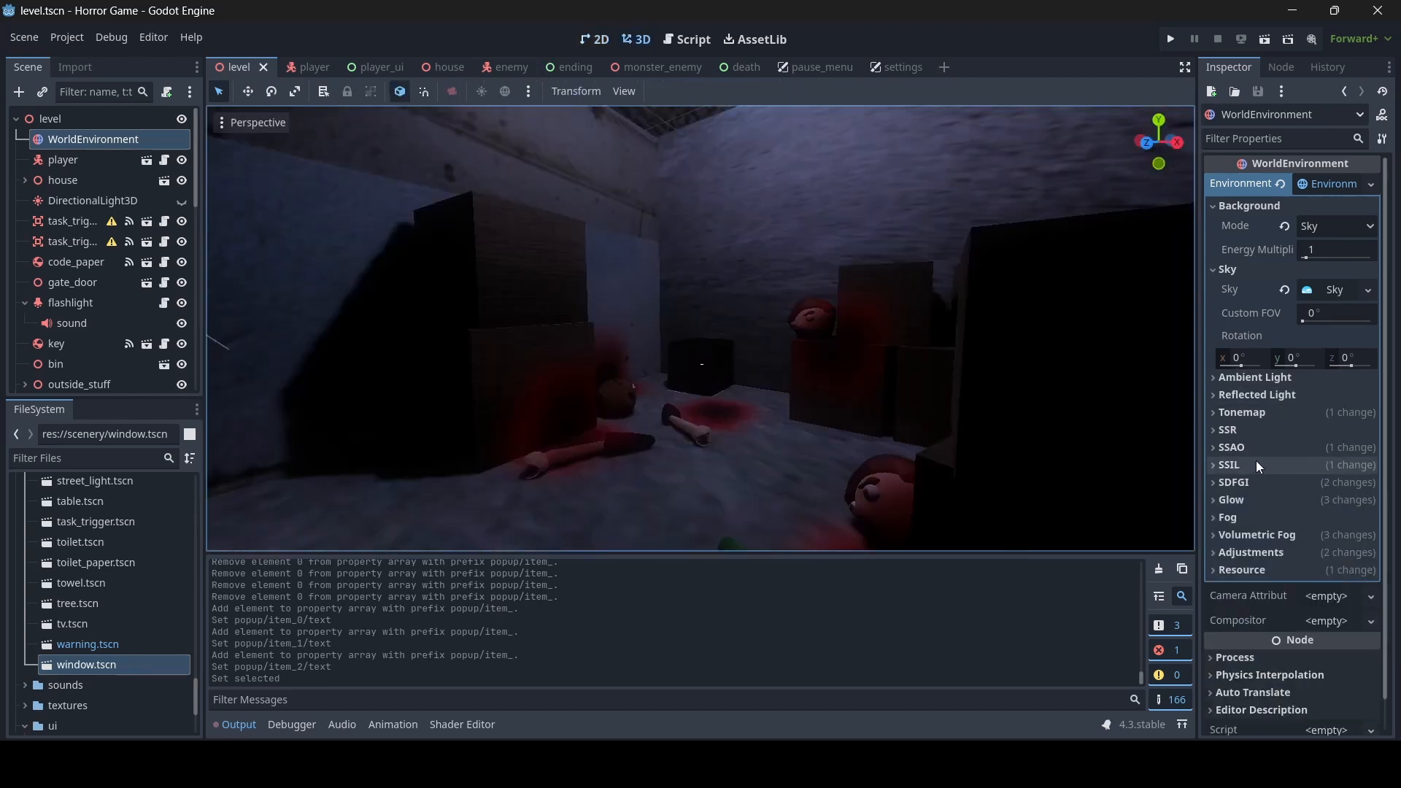
left_click(1251, 484)
left_click(1253, 484)
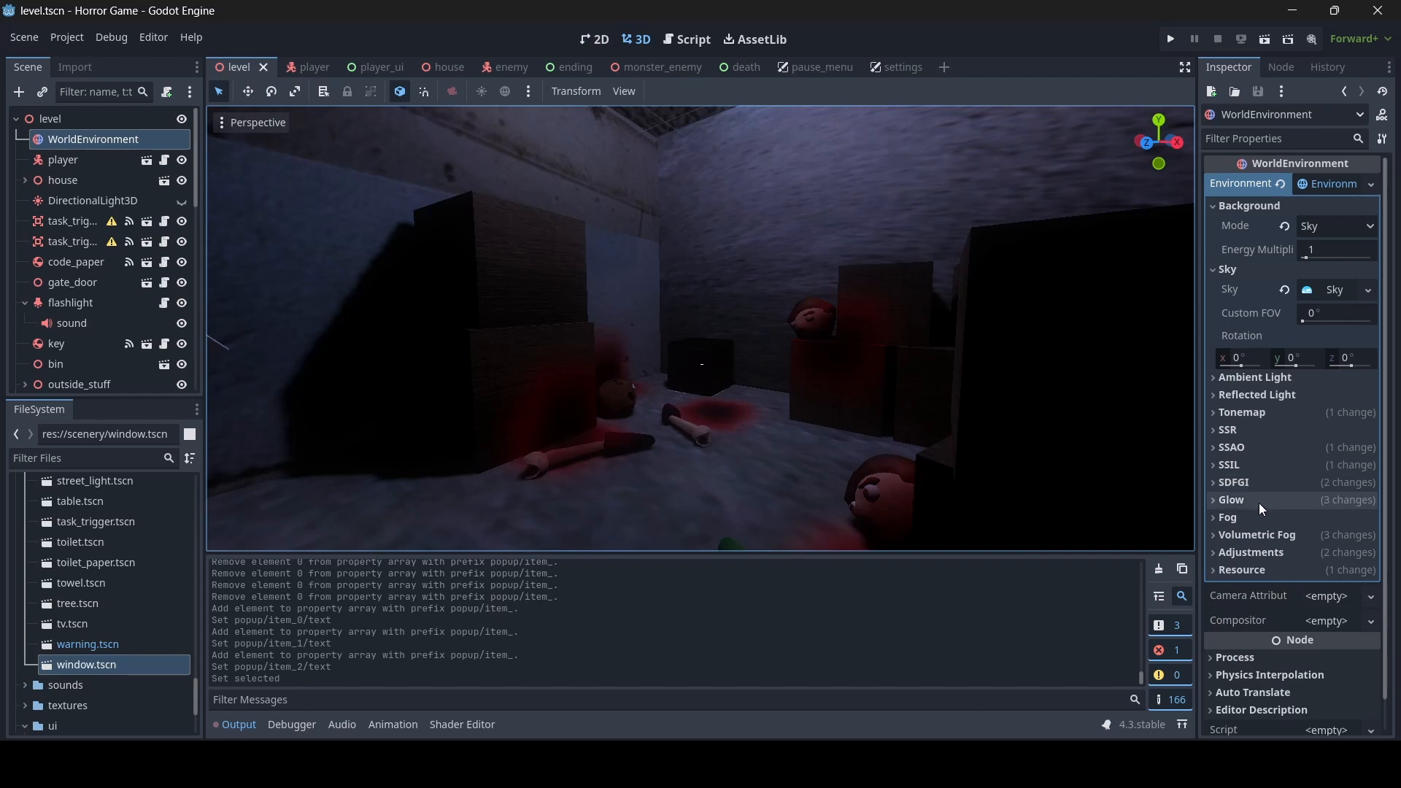
- Switch the WorldEnvironment's Glow off and back on to compare its effect on the blood-stained room
left_click(1259, 502)
left_click(1258, 502)
left_click(1259, 499)
left_click(1255, 499)
left_click(1255, 499)
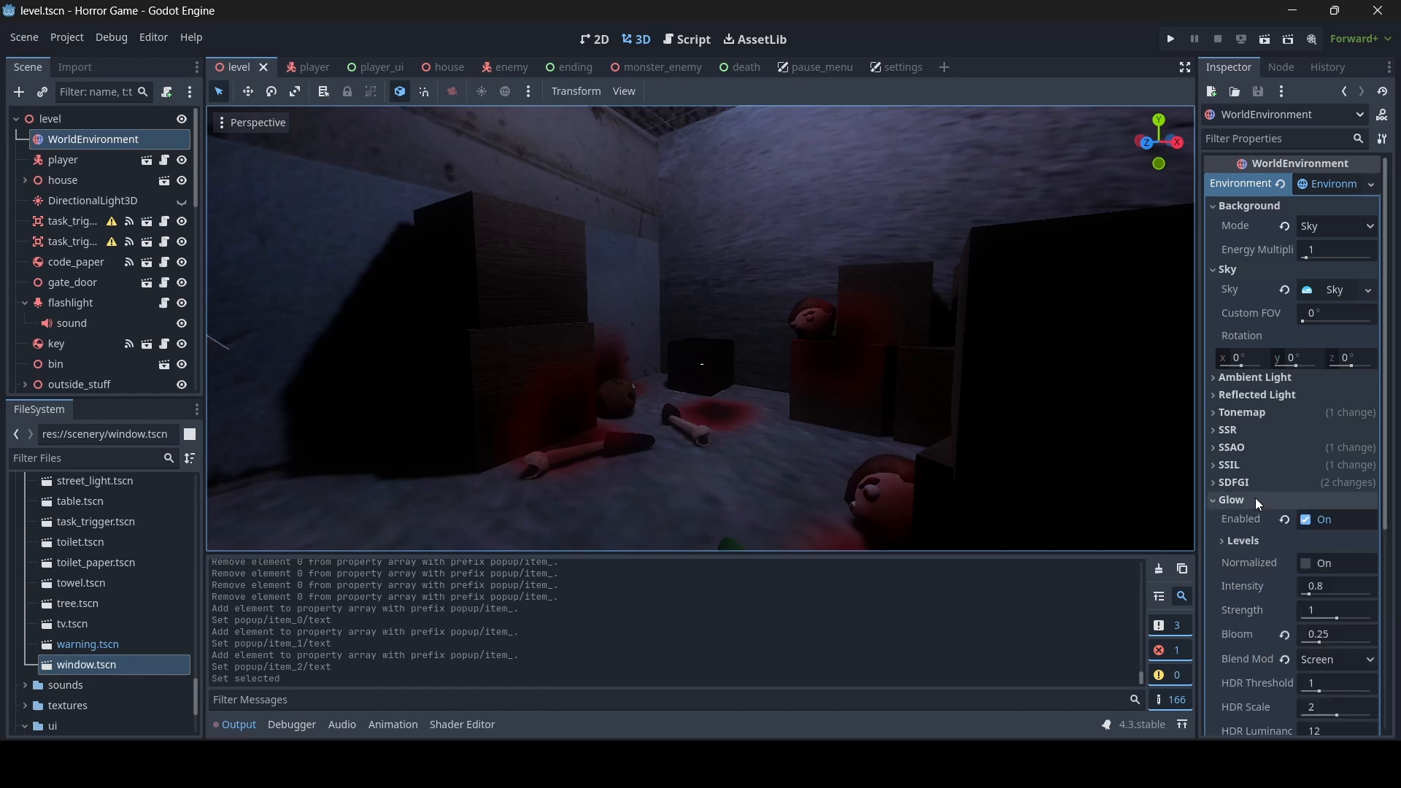
left_click(1309, 519)
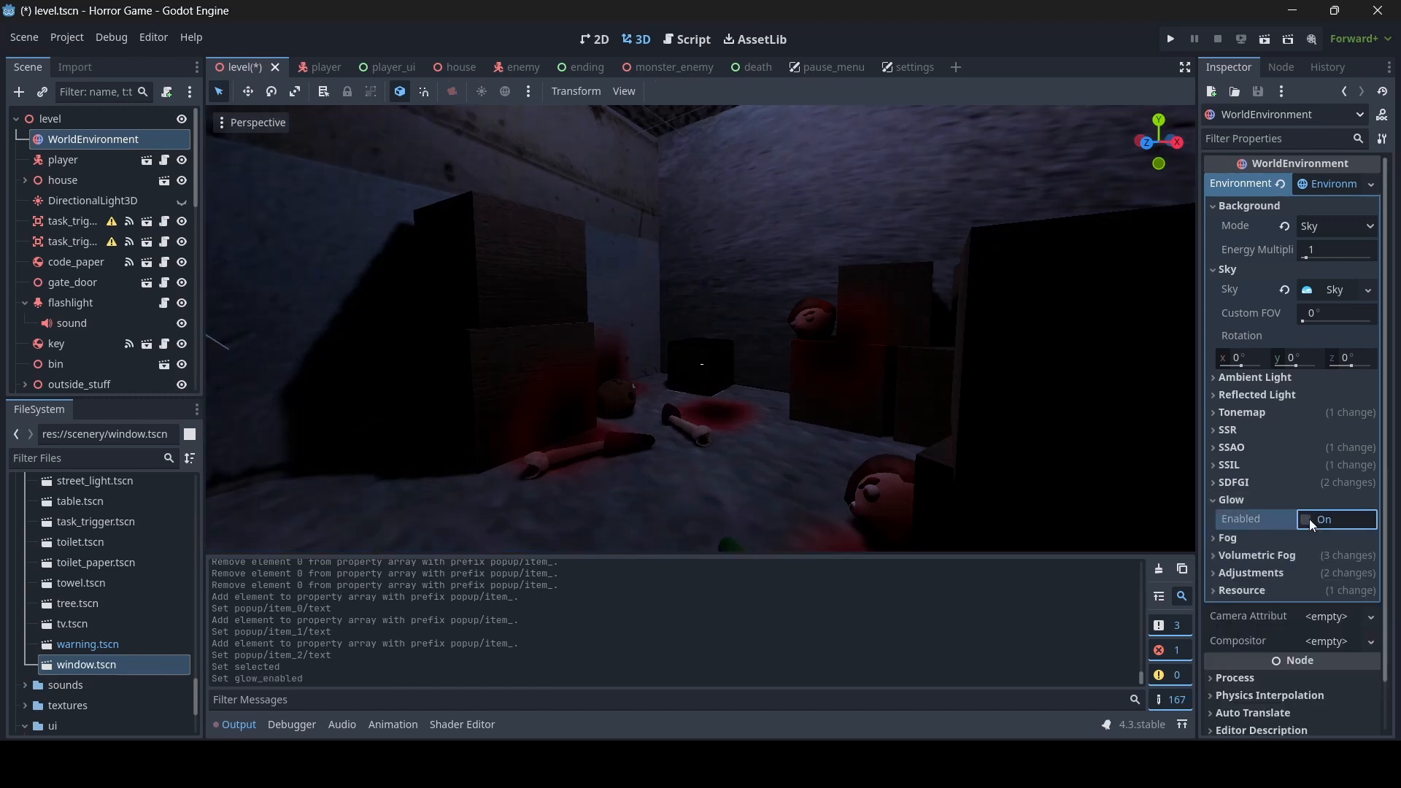
left_click(1308, 519)
left_click(1268, 500)
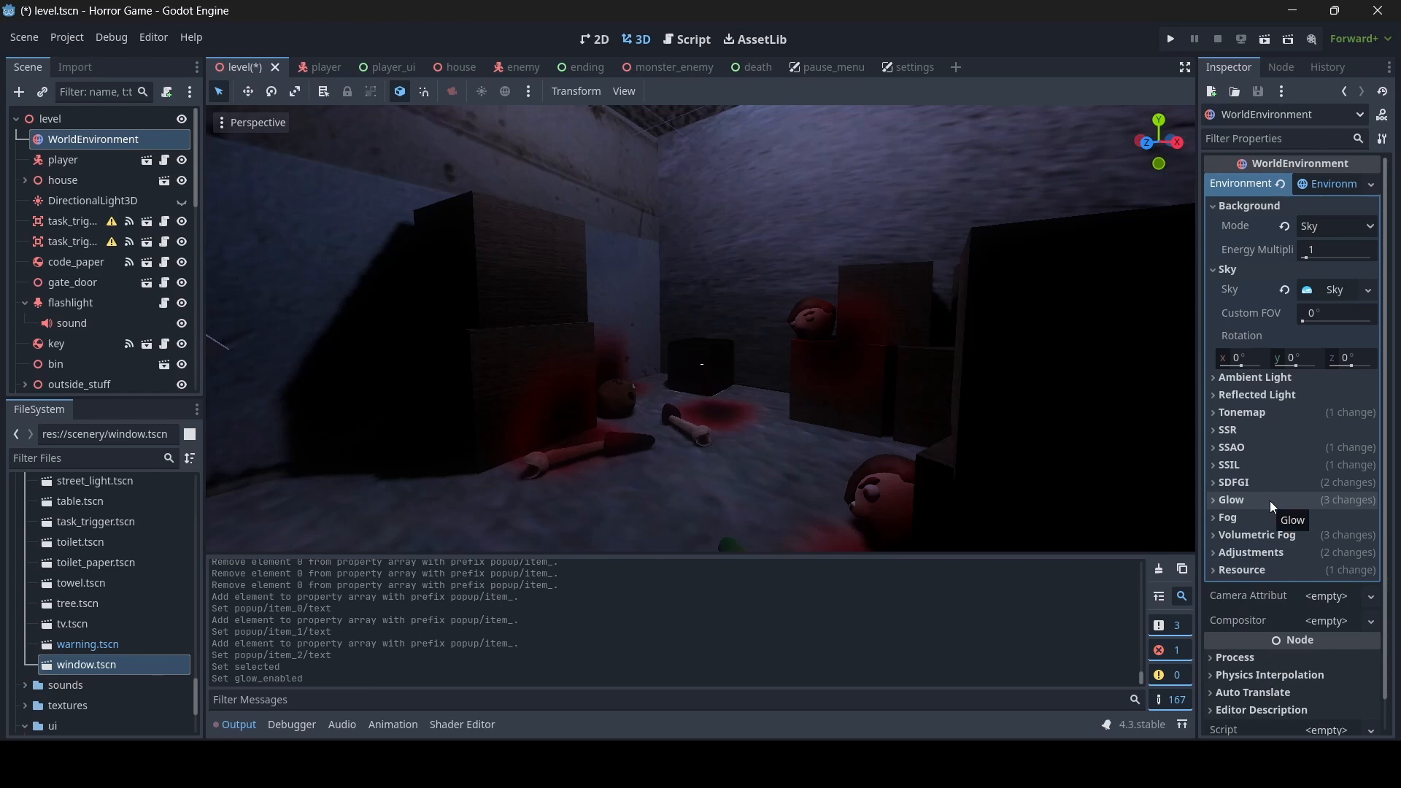
- Toggle the WorldEnvironment's SSAO off and on to compare the shading in the blood-stained room
left_click(1277, 448)
left_click(1305, 467)
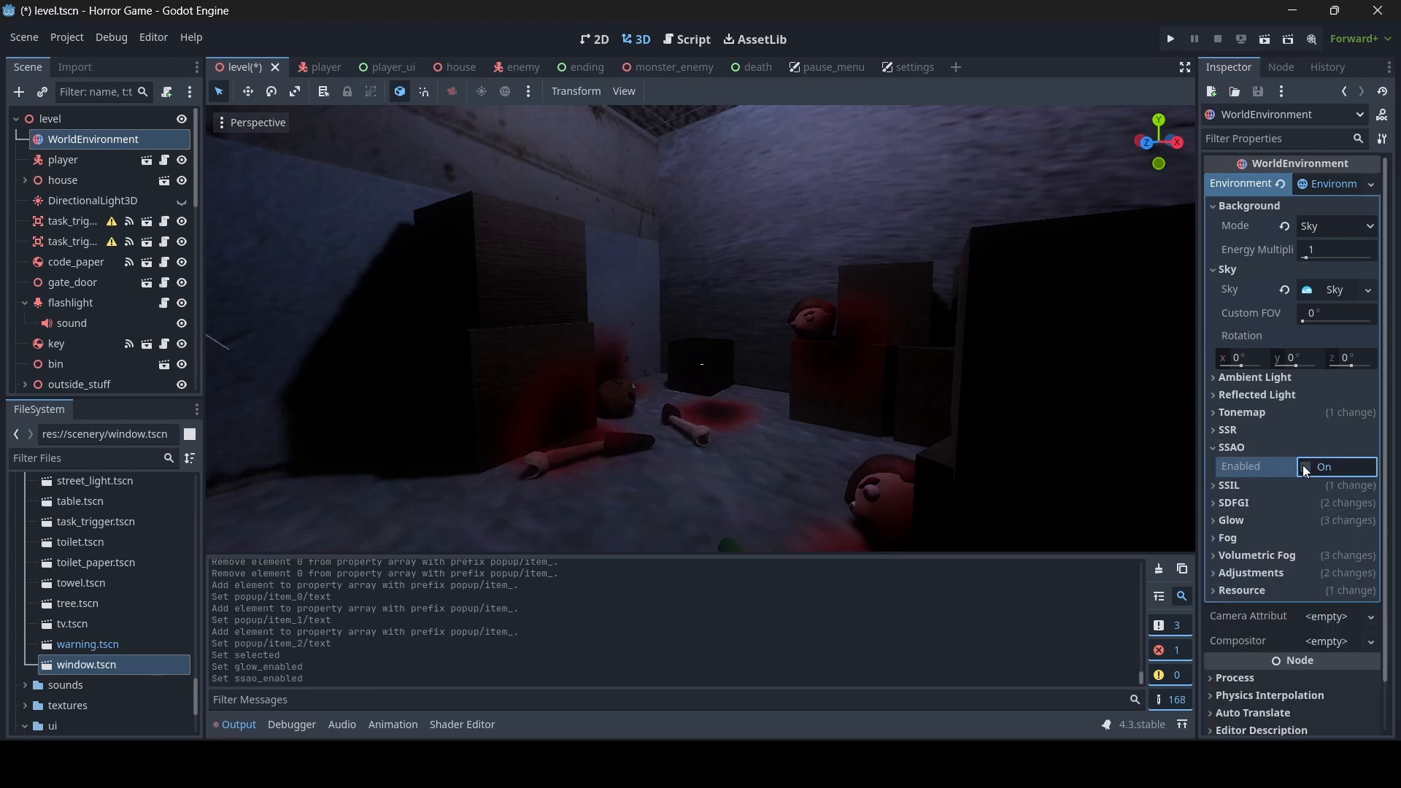
left_click(1305, 467)
left_click(1306, 467)
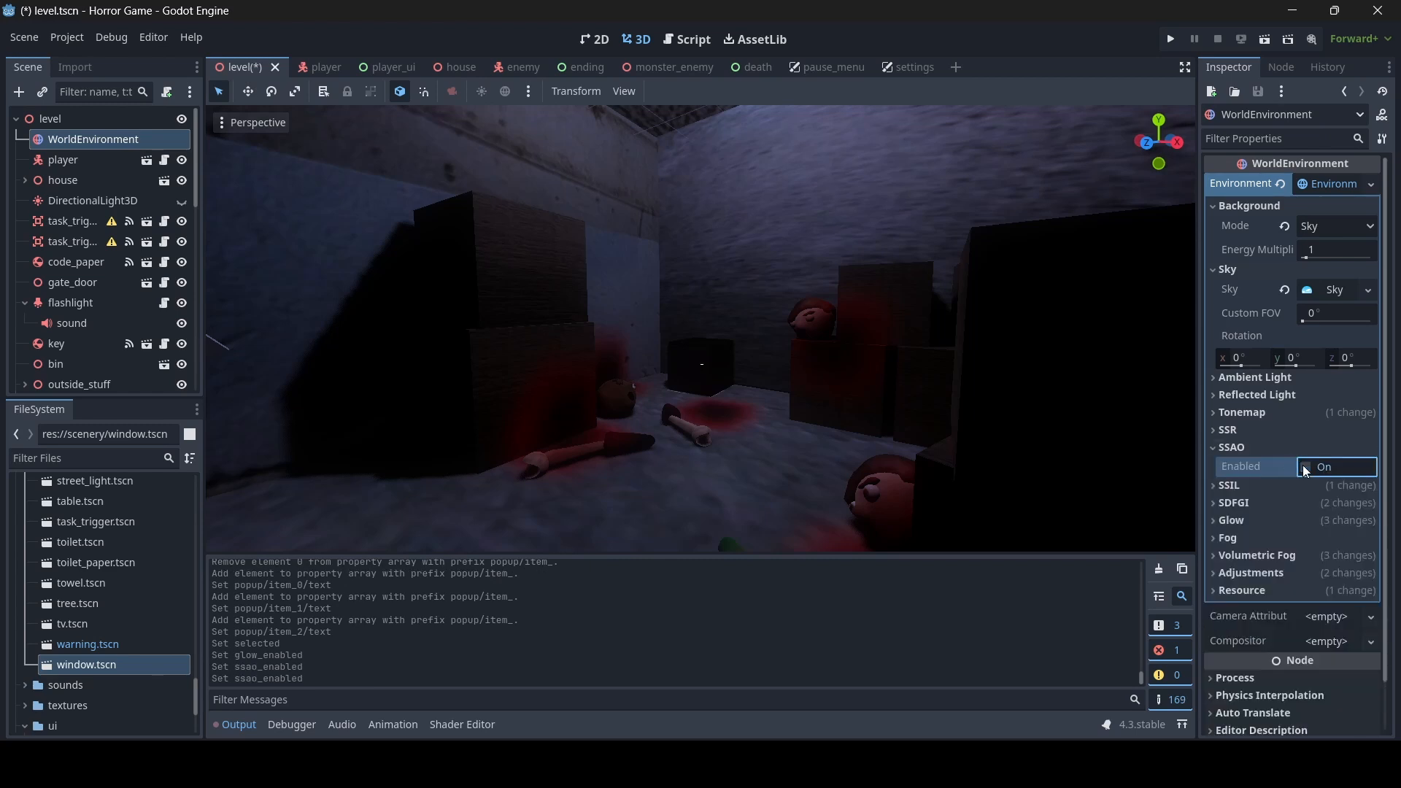
left_click(1305, 467)
left_click(1305, 467)
left_click(1306, 467)
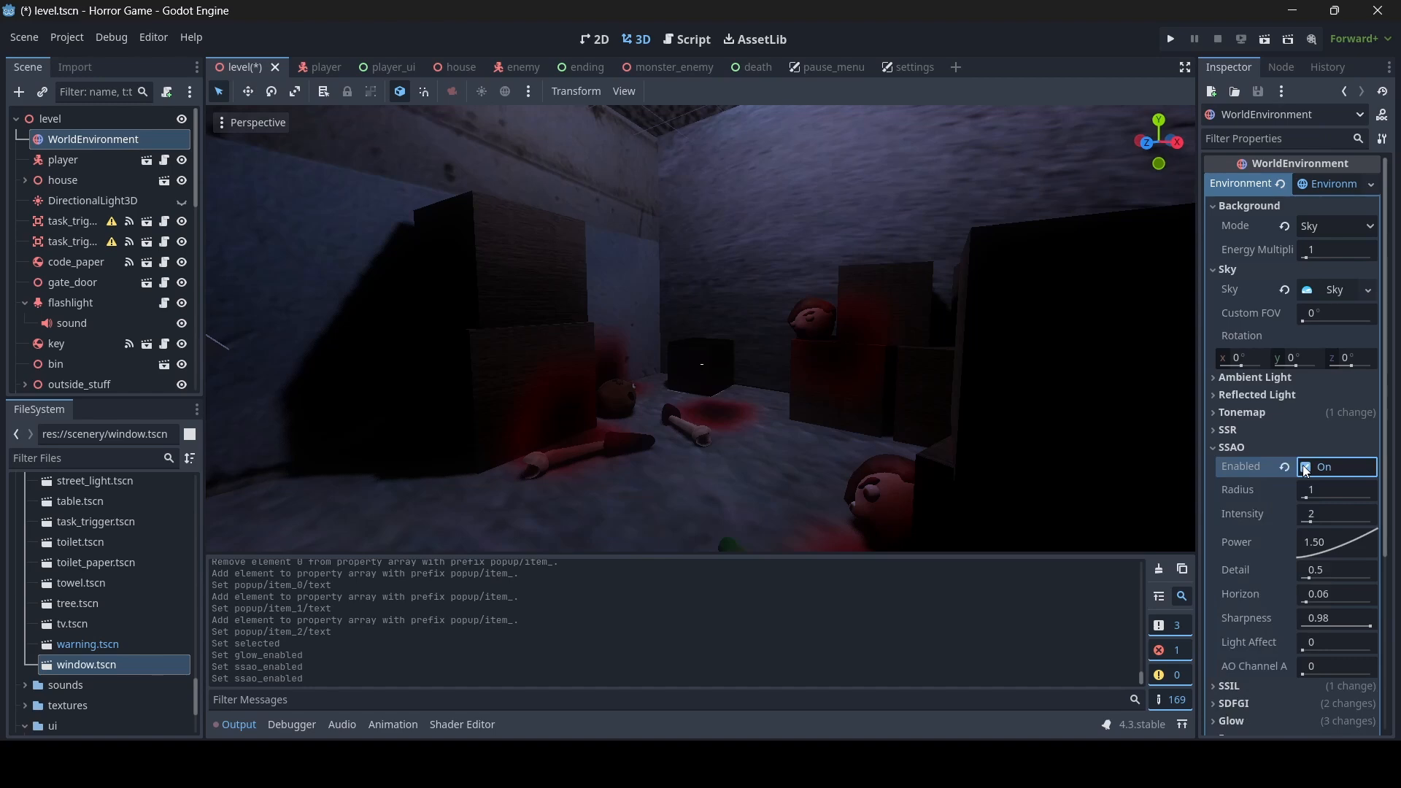
left_click(1305, 467)
left_click(1305, 467)
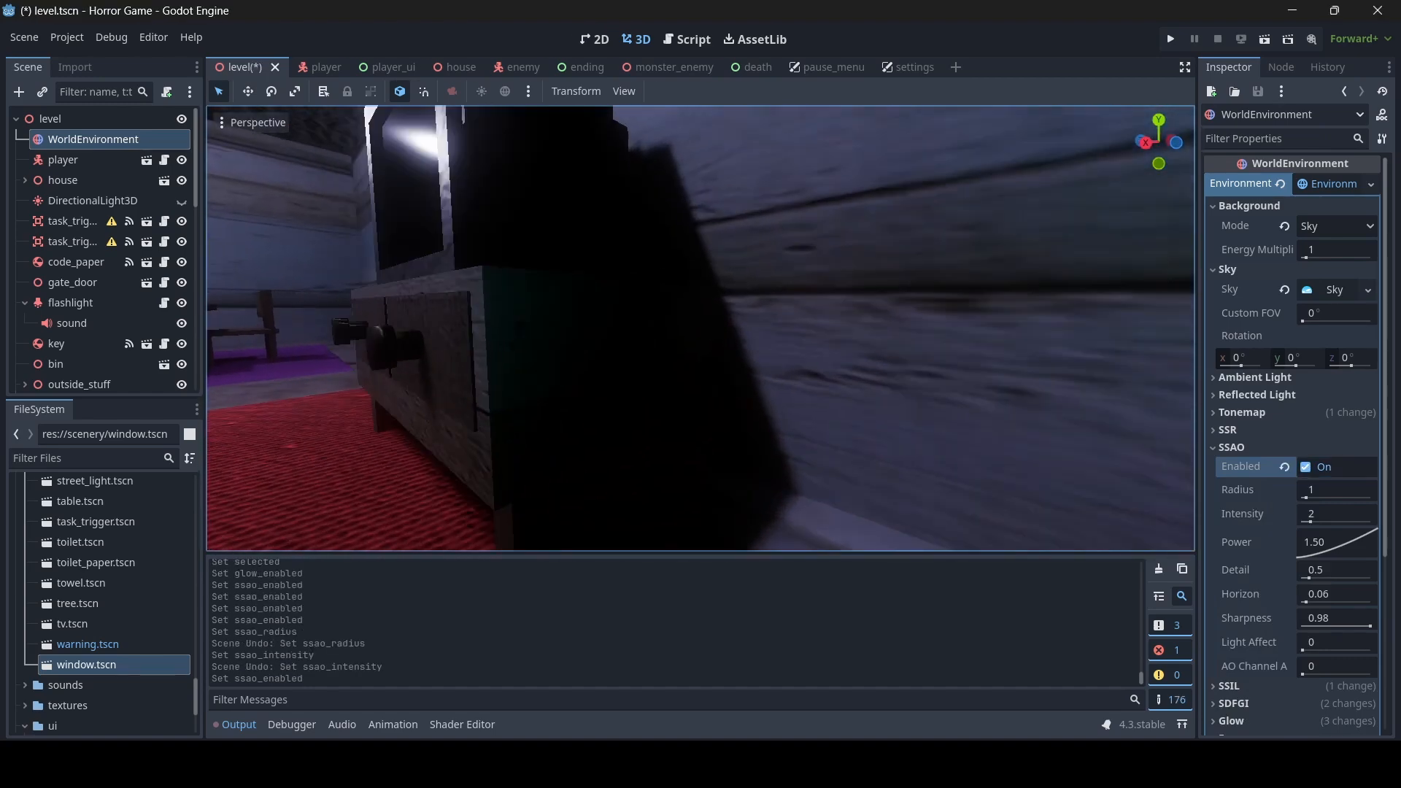
- Compare the shading around the wooden drawer cabinet with SSAO off and on
left_click(1308, 469)
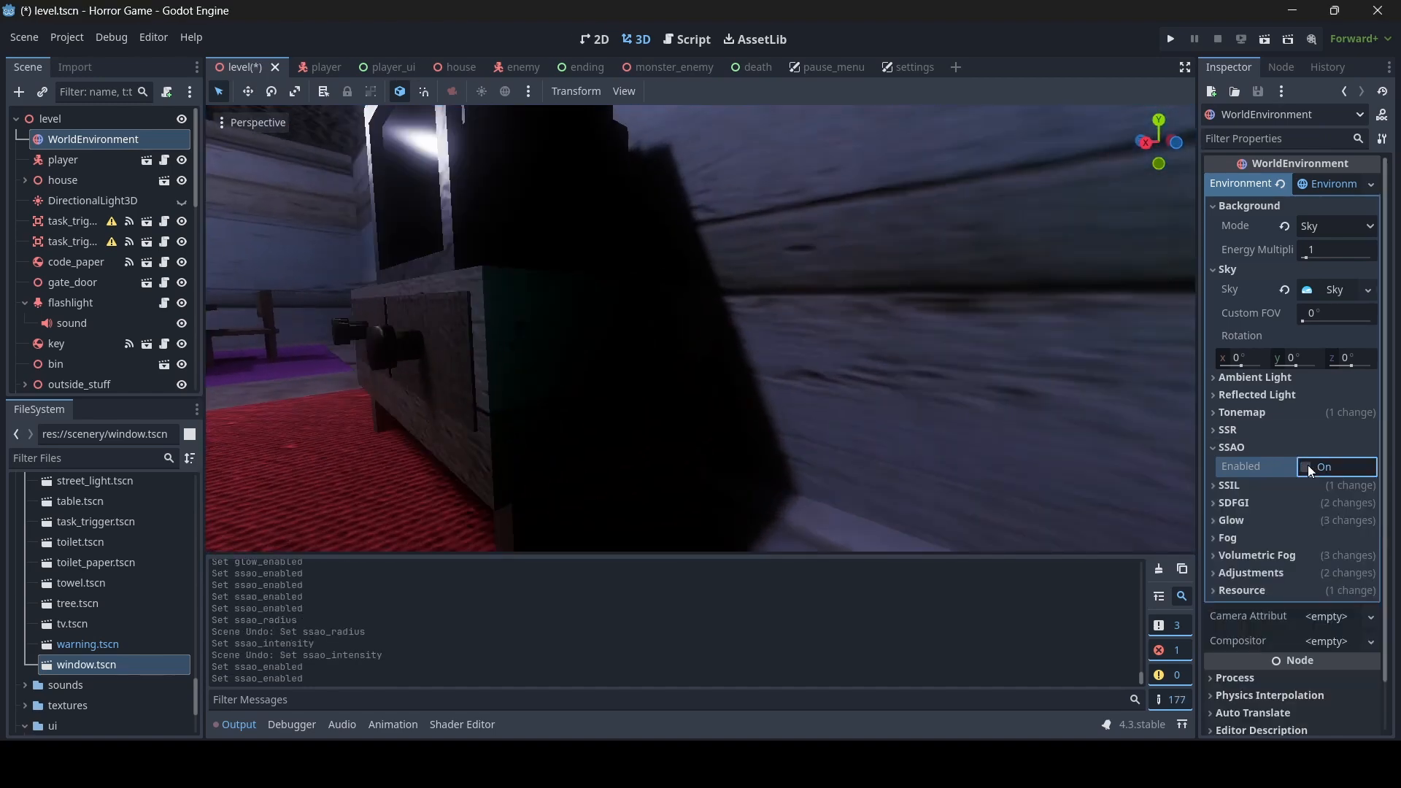
left_click(1308, 468)
left_click(1307, 469)
left_click(1307, 469)
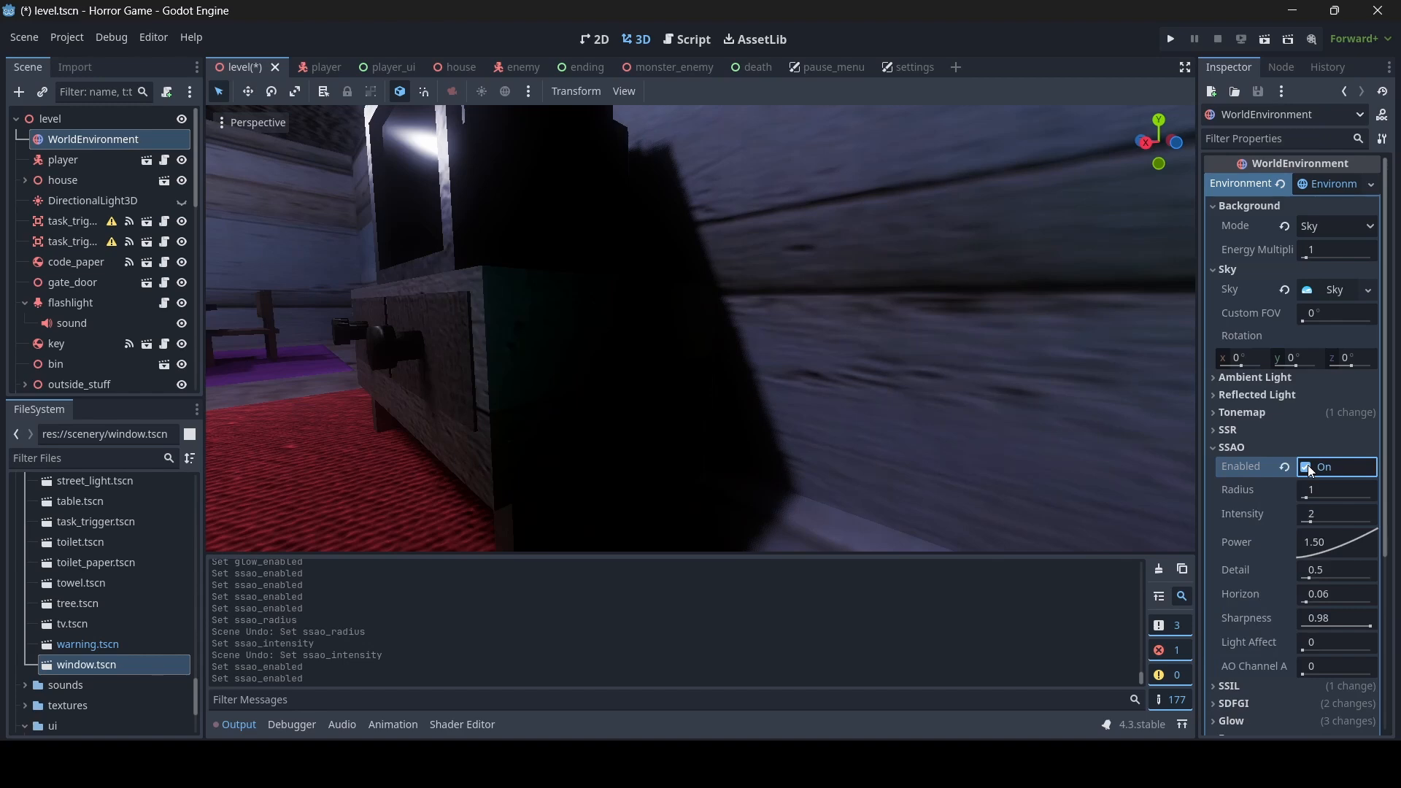
- Move to the table and blue sofa and compare their contact shadows with SSAO off and on
right_click_drag(963, 350, 907, 354)
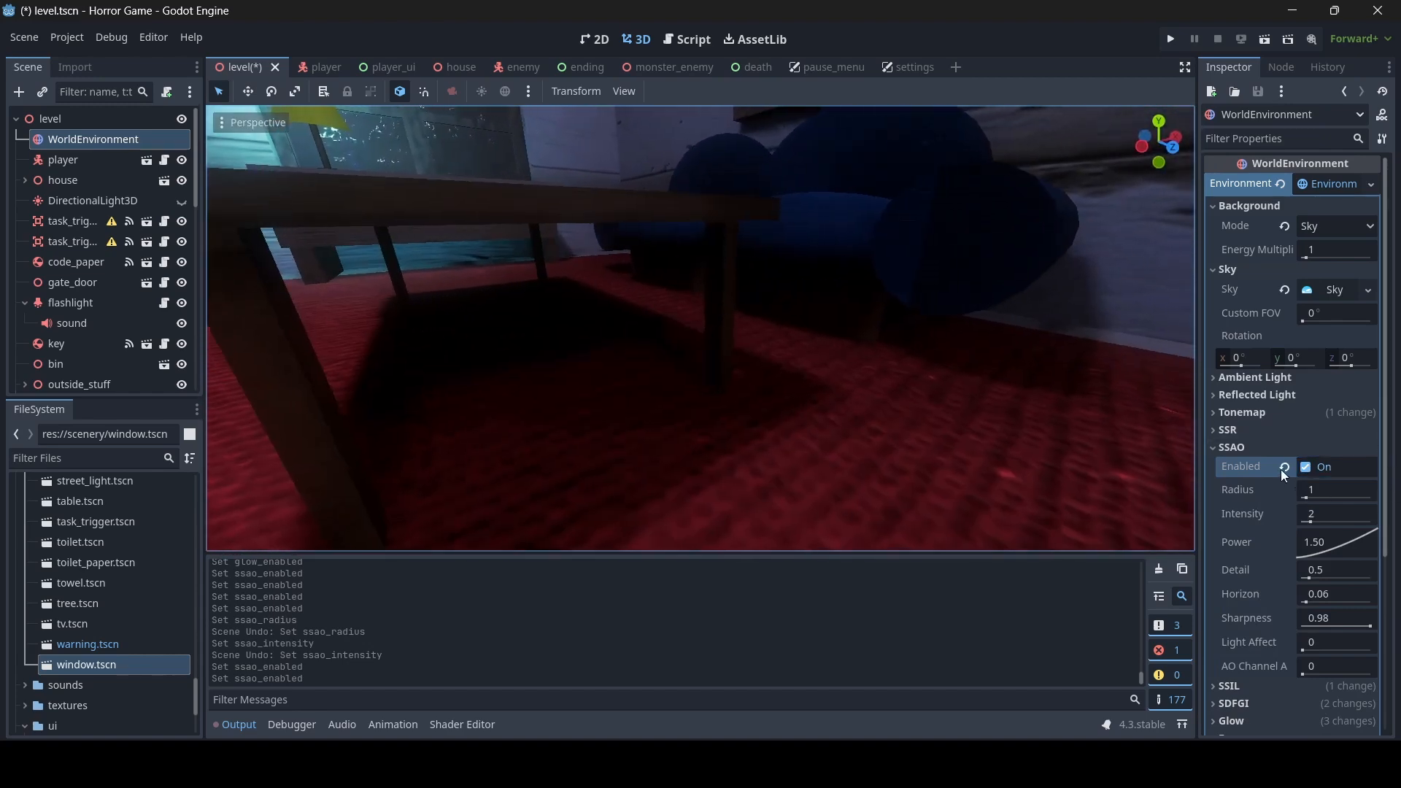
left_click(1307, 469)
left_click(1307, 469)
left_click(1307, 469)
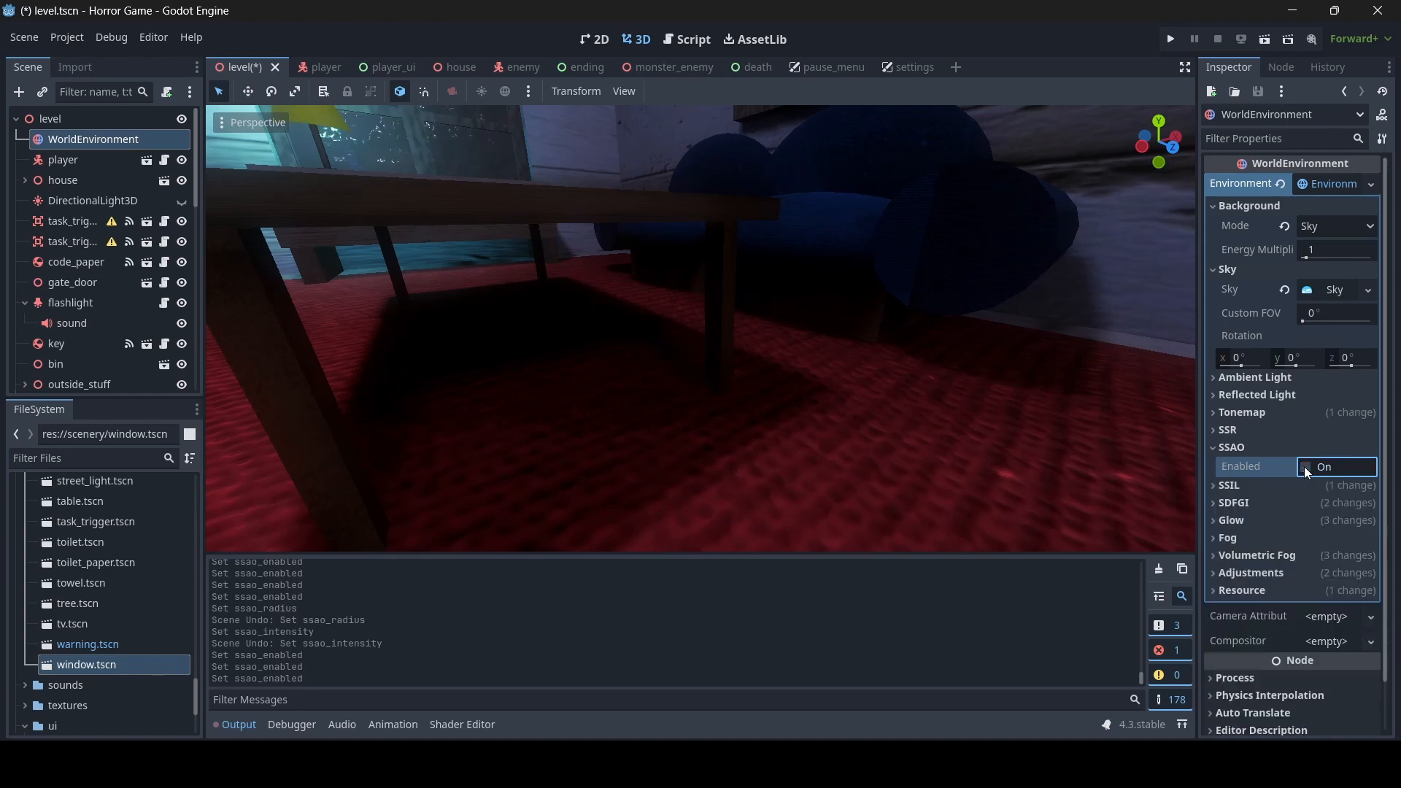
left_click(1307, 469)
left_click(1307, 469)
left_click(1306, 469)
left_click(1307, 469)
left_click(1305, 473)
- Inspect the contact shadows around the house's furniture, walls and open door with SSAO enabled
right_click_drag(948, 394, 785, 437)
key("s")
key("w")
key("s")
key("w")
key("w")
key("w")
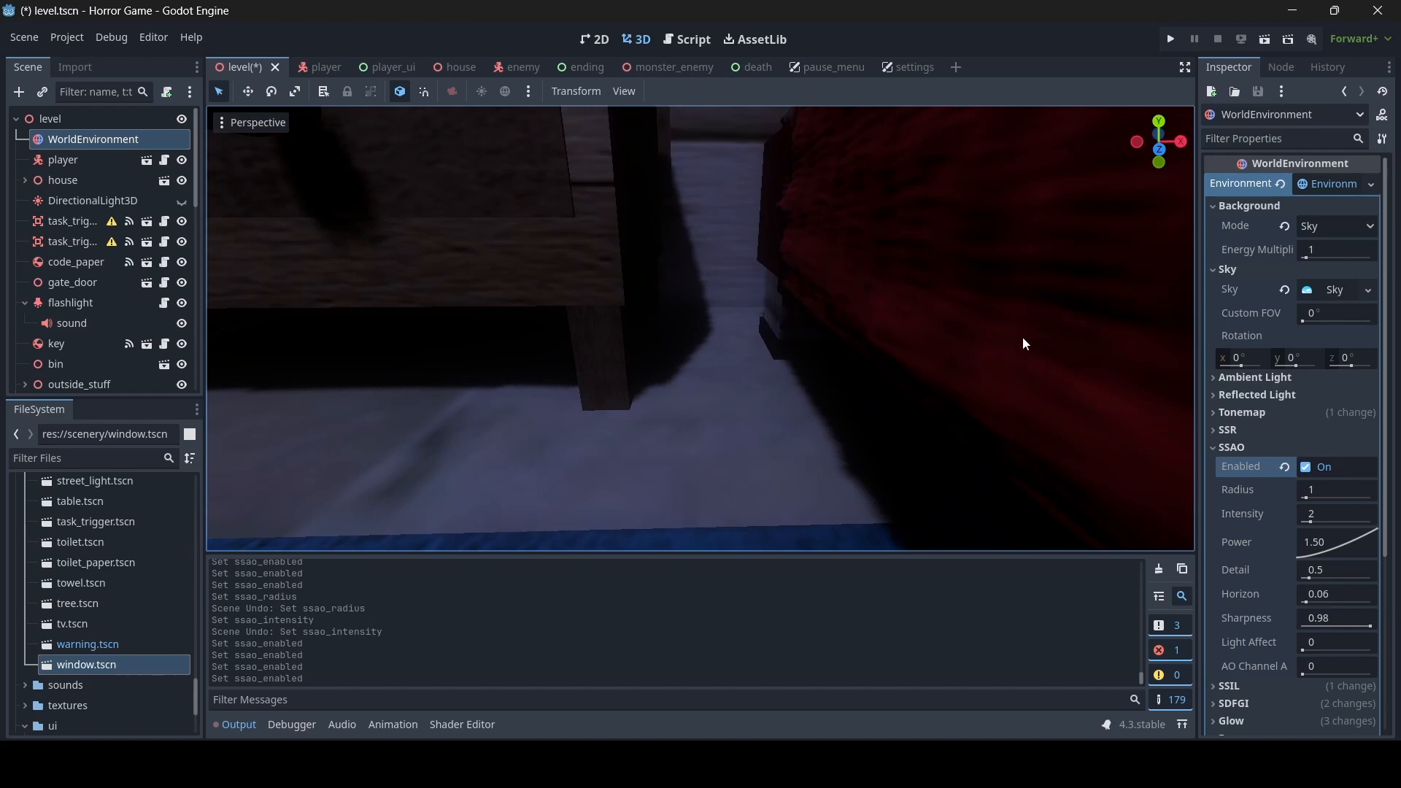
right_click_drag(925, 412, 657, 365)
key("s")
key("w")
key("d")
right_click_drag(1026, 422, 919, 419)
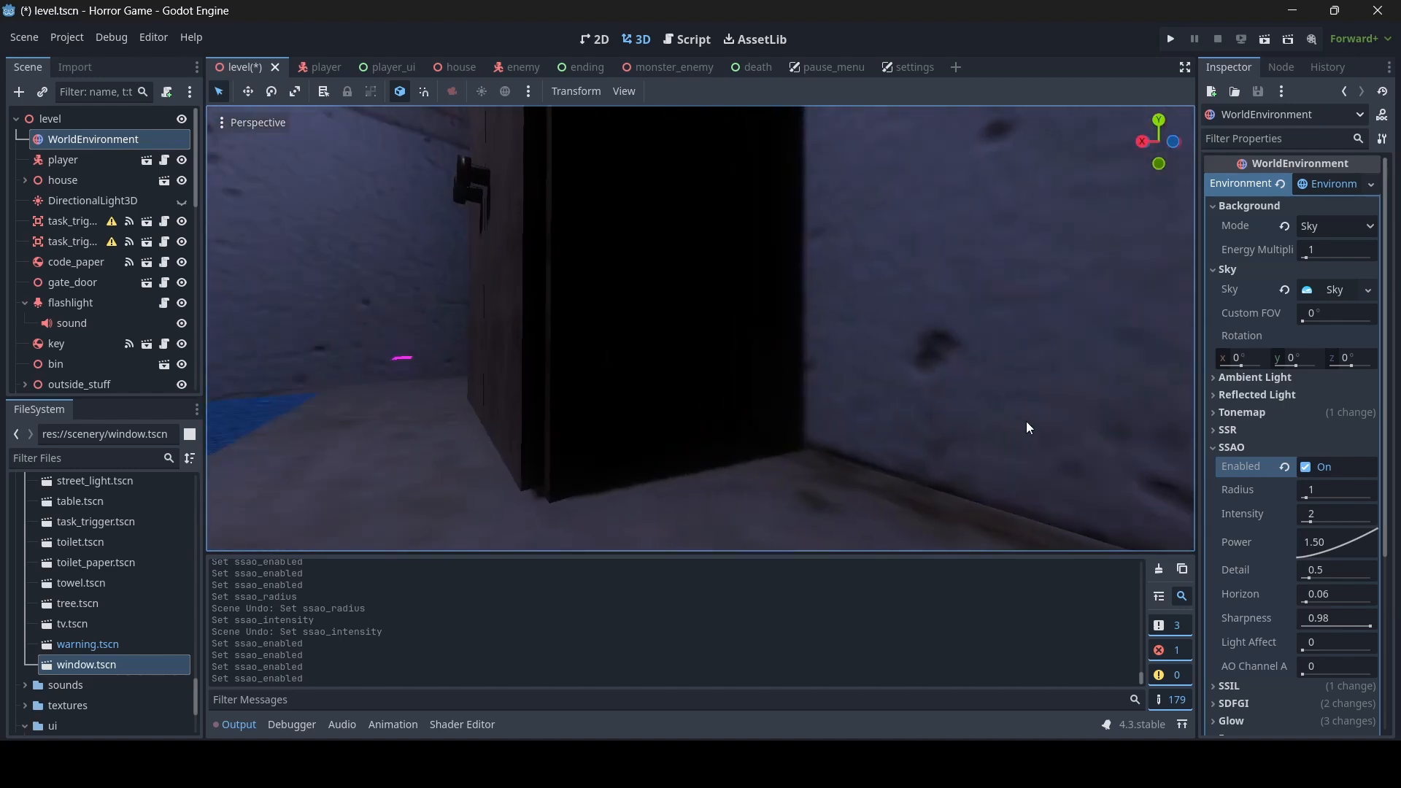
- Compare SSAO once more at the open door and leave it disabled in the WorldEnvironment
left_click(1305, 466)
left_click(1305, 466)
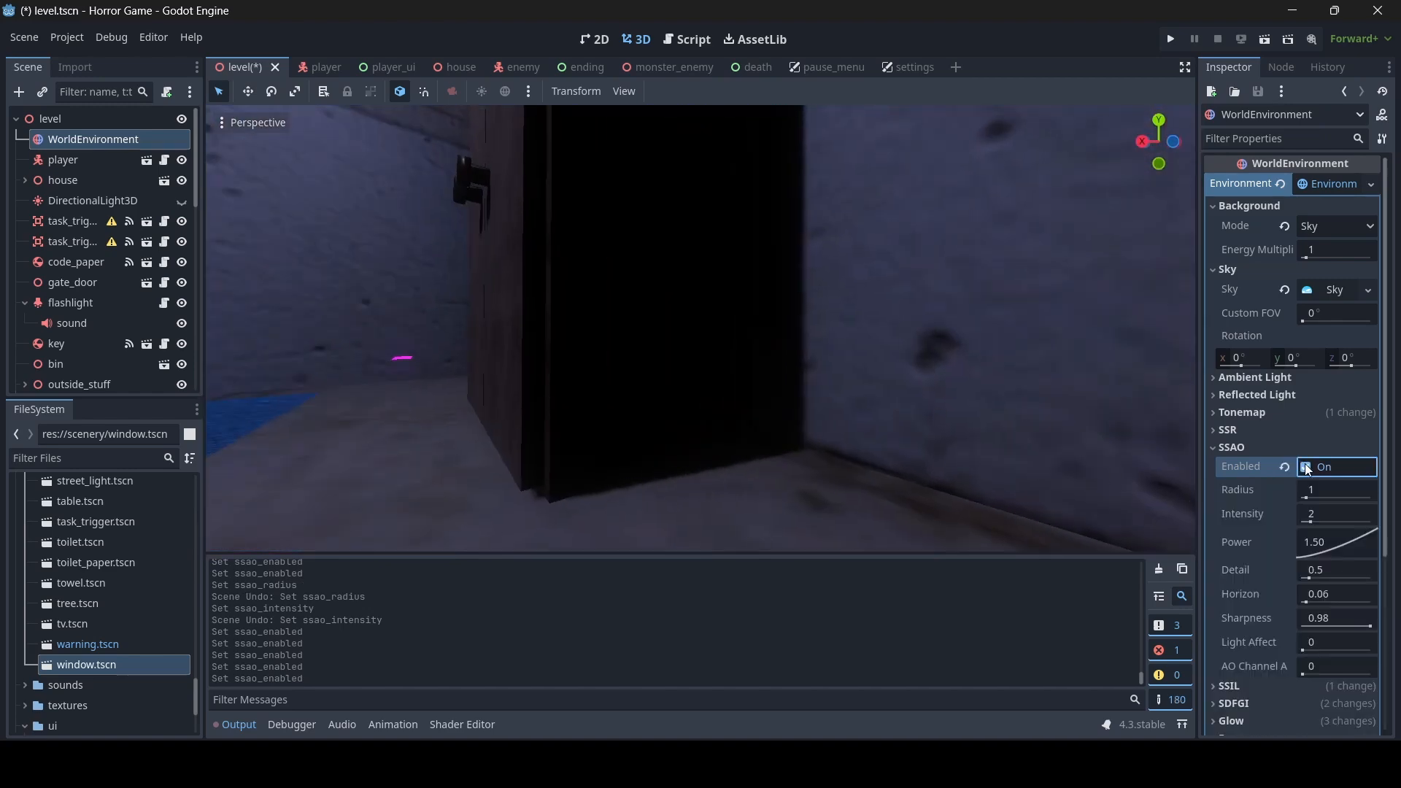
left_click(1304, 466)
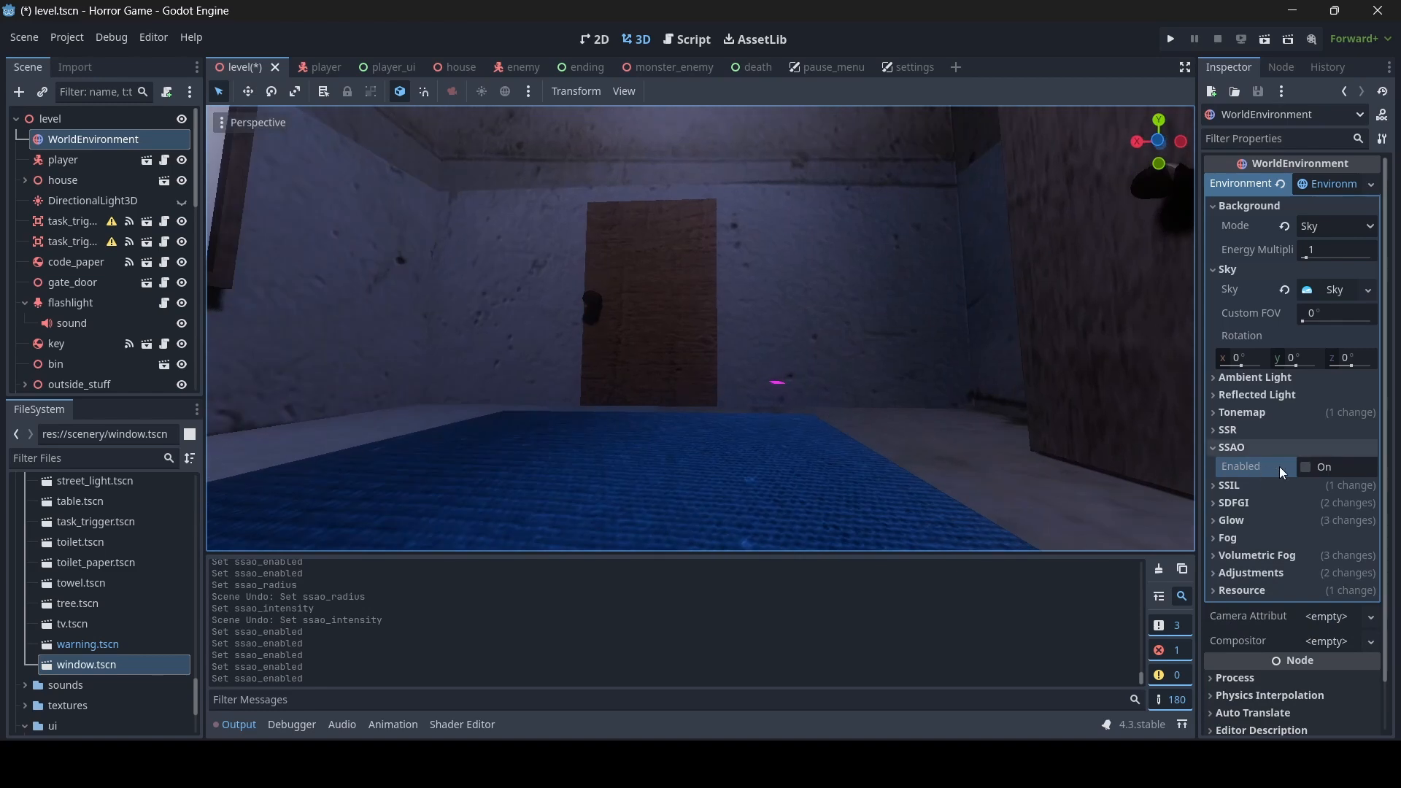
left_click(1275, 448)
- Toggle the WorldEnvironment's SSIL off and back on to compare the lighting in the blue-carpet room
left_click(1264, 466)
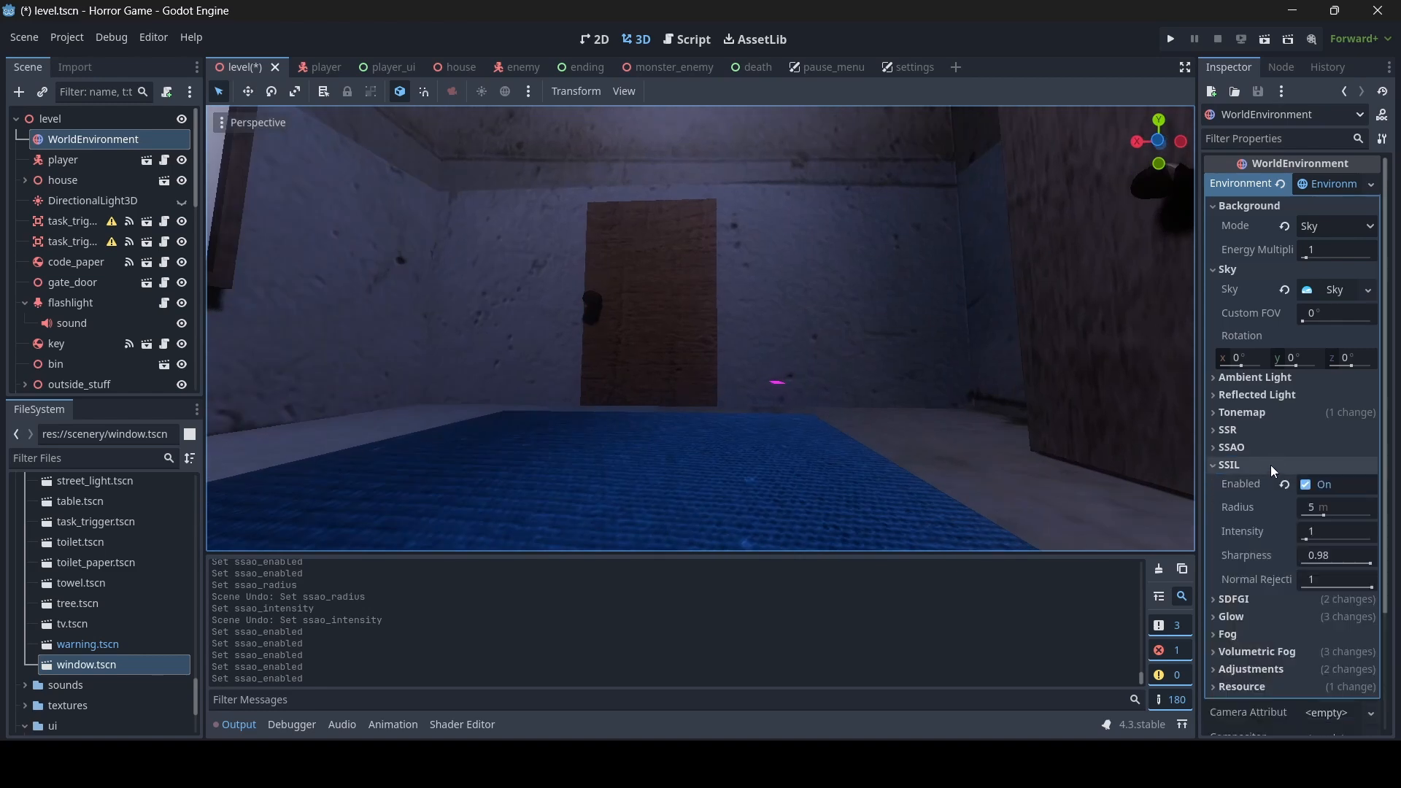
left_click(1311, 484)
left_click(1311, 484)
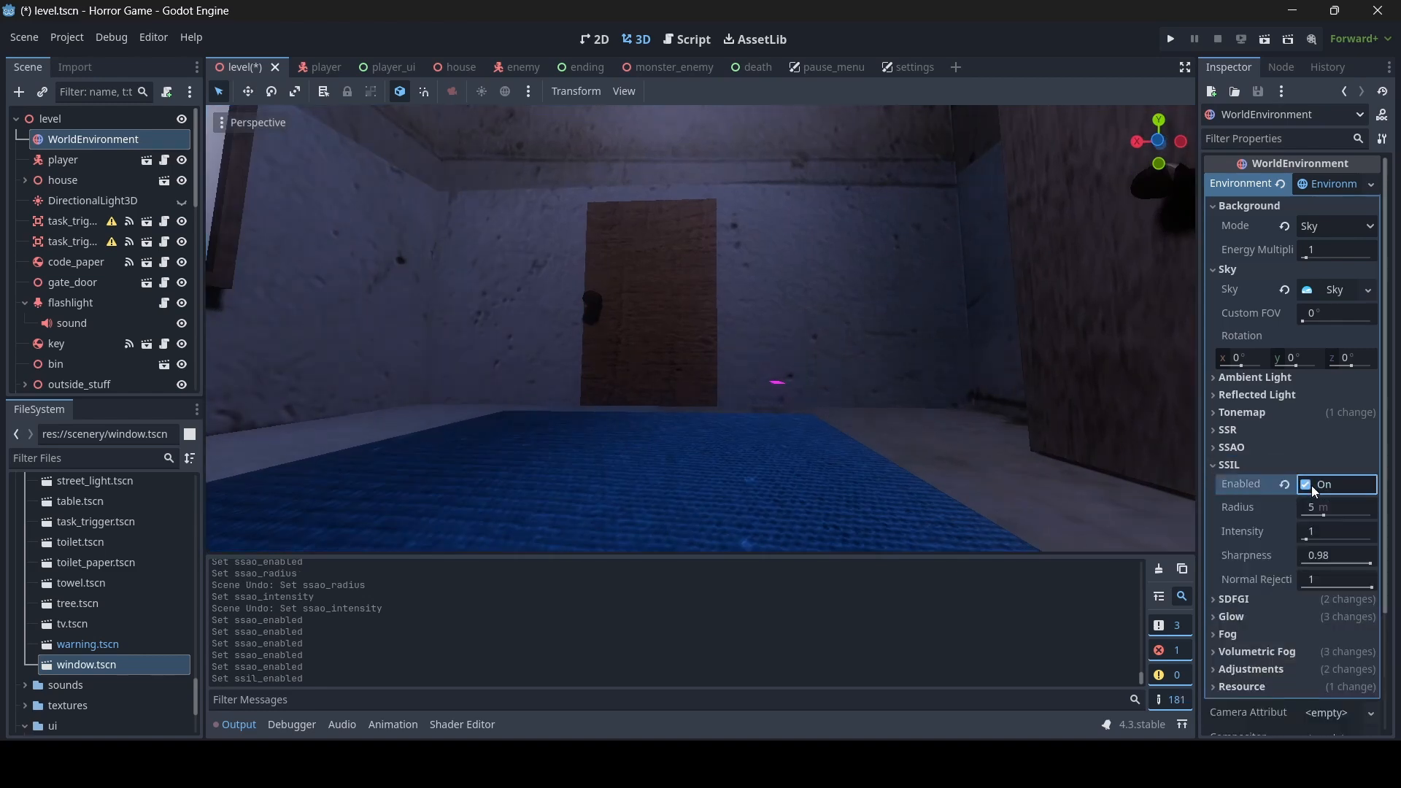
left_click(1311, 485)
left_click(1311, 484)
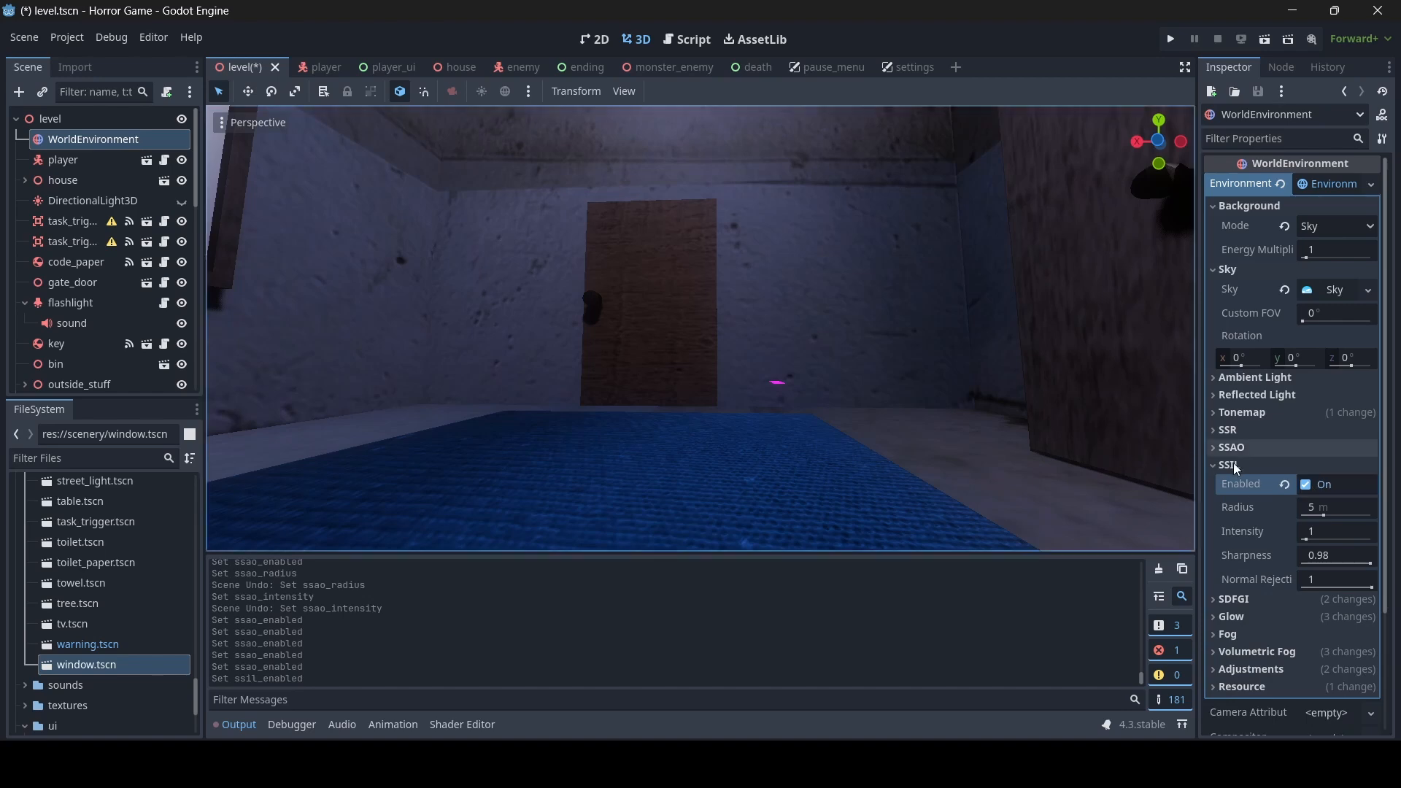
left_click(1240, 465)
- Examine the WorldEnvironment's SDFGI settings and the lighting across the house's living and dining areas
left_click(1275, 483)
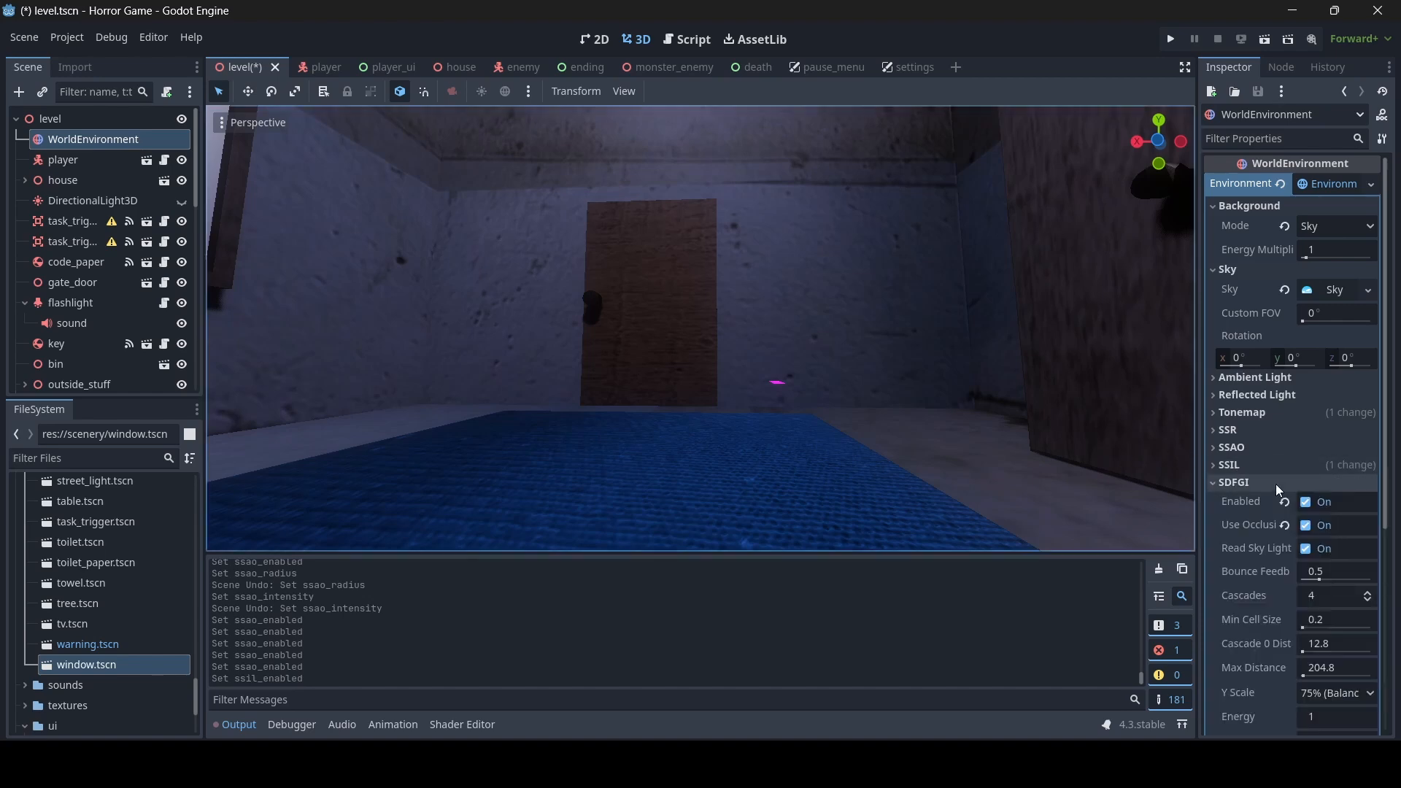
right_click_drag(875, 365, 1189, 362)
key("w")
key("w")
key("s")
key("w")
key("w")
key("w")
key("s")
left_click(1256, 482)
- Disable Glow in the level's WorldEnvironment
left_click(1258, 500)
left_click(1307, 521)
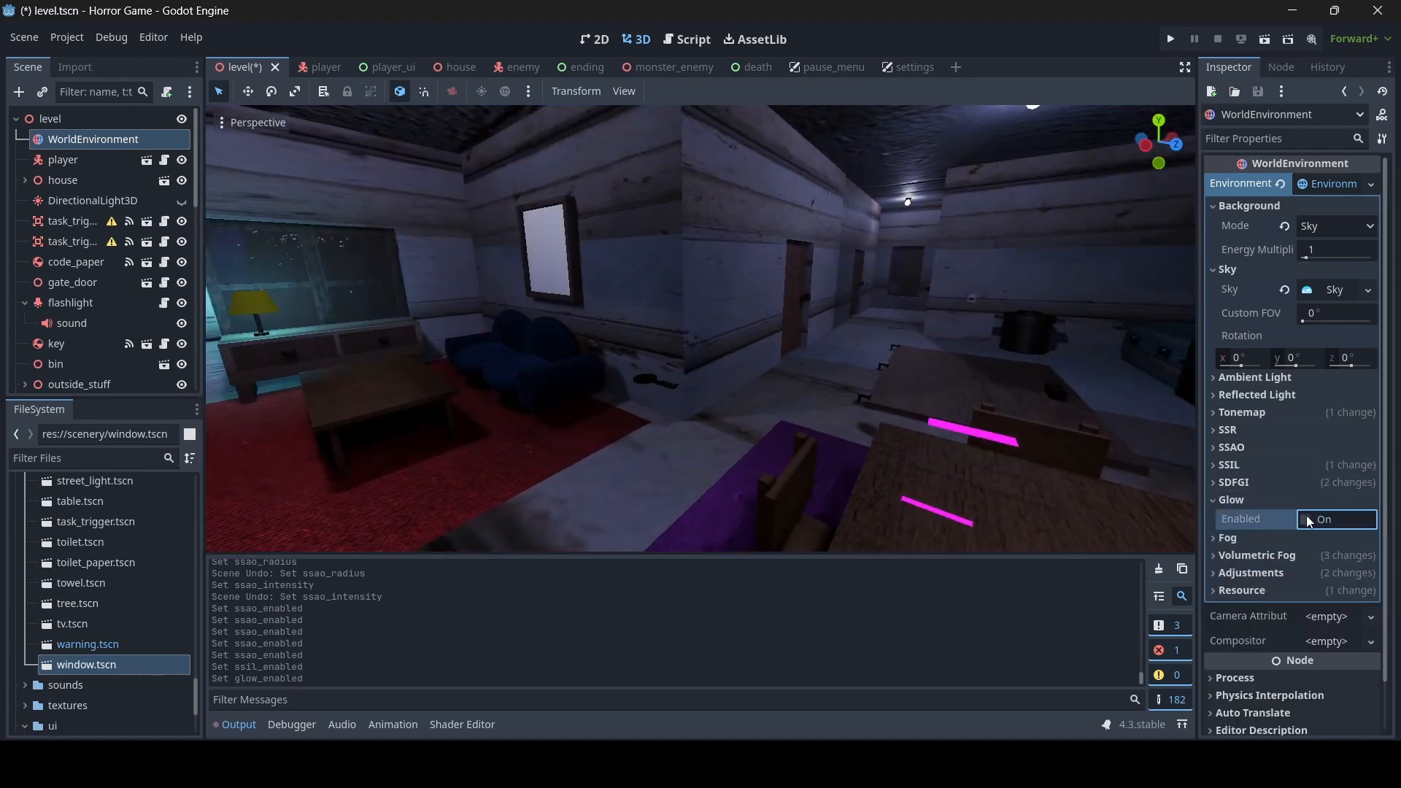
- Toggle Glow in the level's WorldEnvironment to compare the lighting and leave it enabled
left_click(1307, 521)
left_click(1308, 521)
left_click(1308, 521)
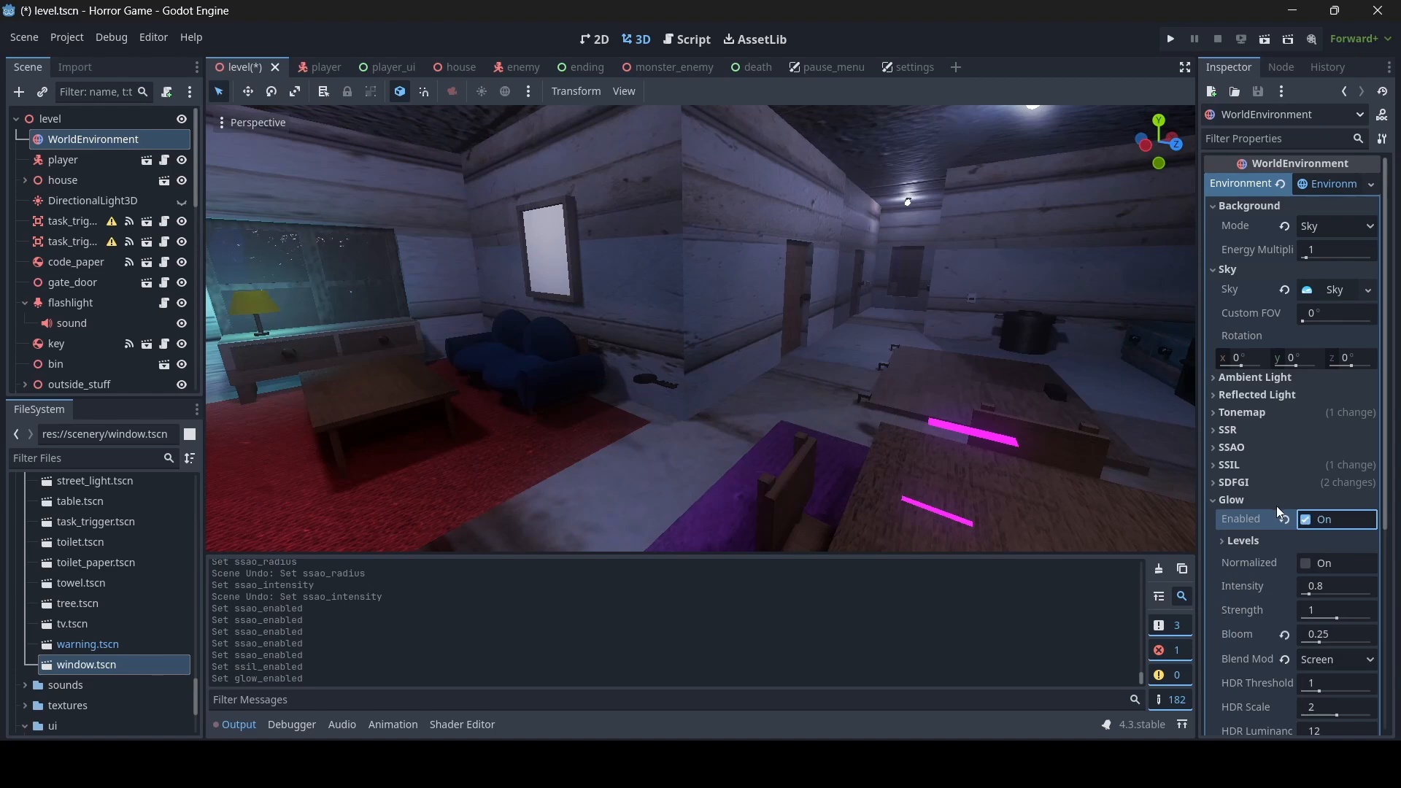
left_click(1274, 500)
- Toggle the WorldEnvironment's Volumetric Fog to compare the room, keep it enabled, and save the level scene
left_click(1276, 534)
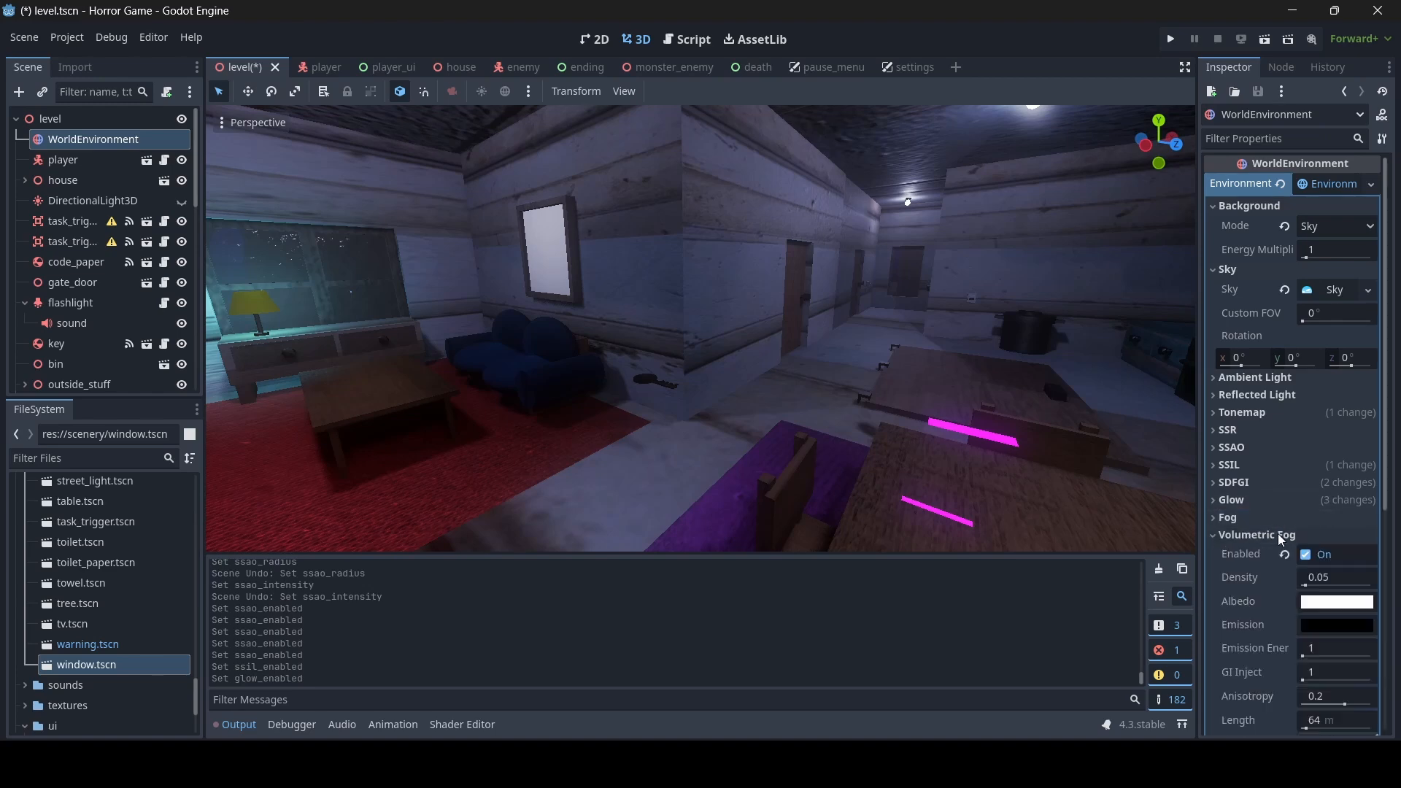
left_click(1311, 556)
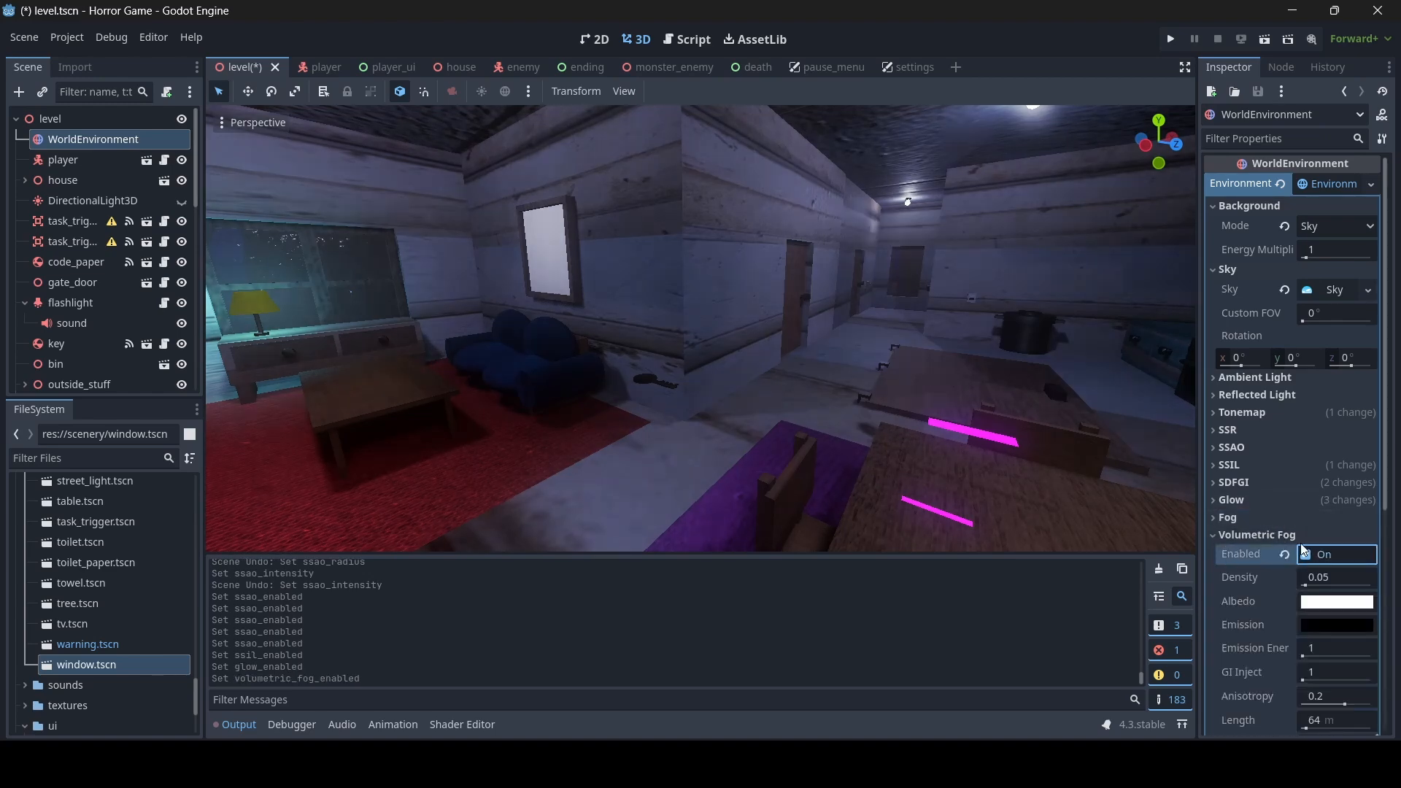
left_click(1292, 532)
key("ctrl+s")
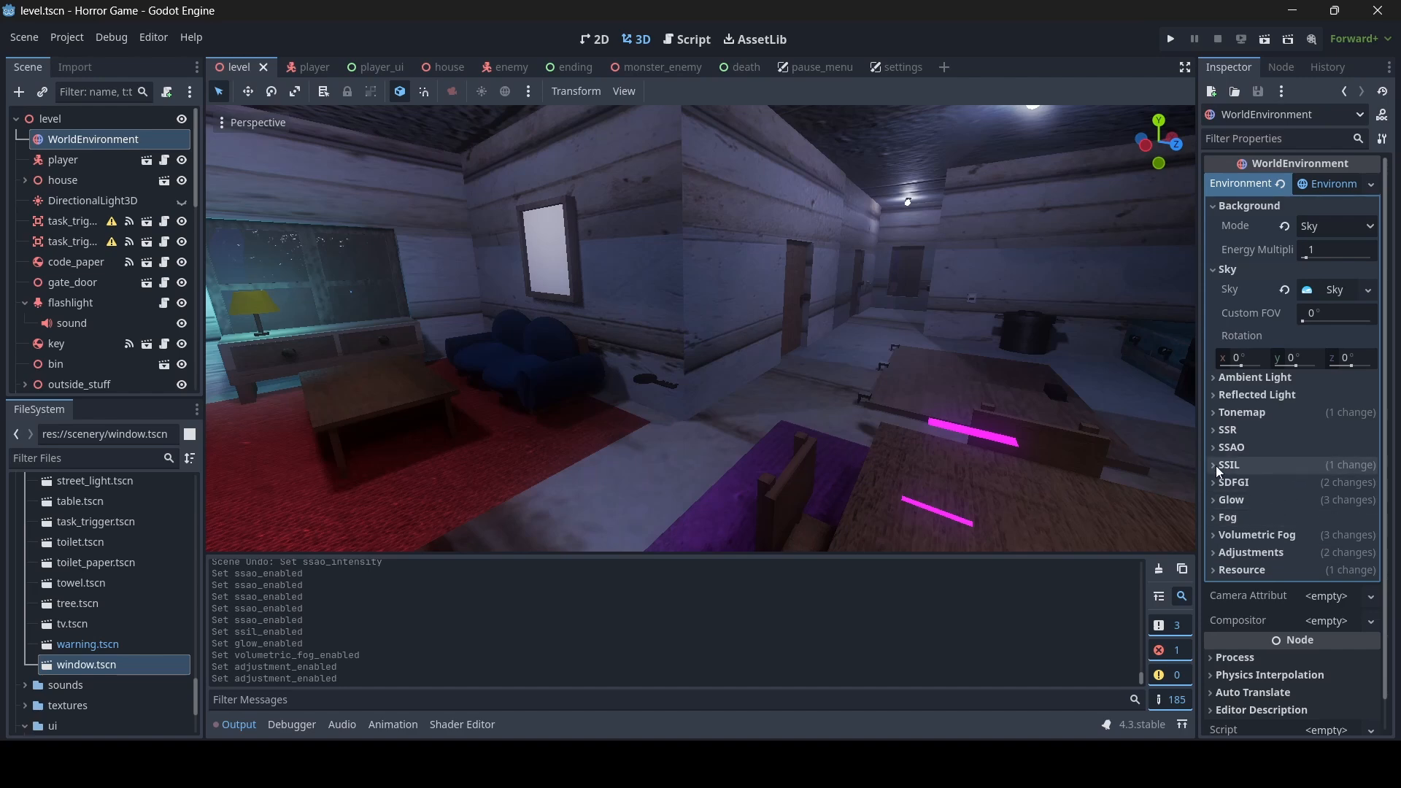
- Toggle SSIL off and back on in the WorldEnvironment to compare the room once more, and save the level scene
left_click(1237, 465)
left_click(1236, 466)
left_click(1237, 465)
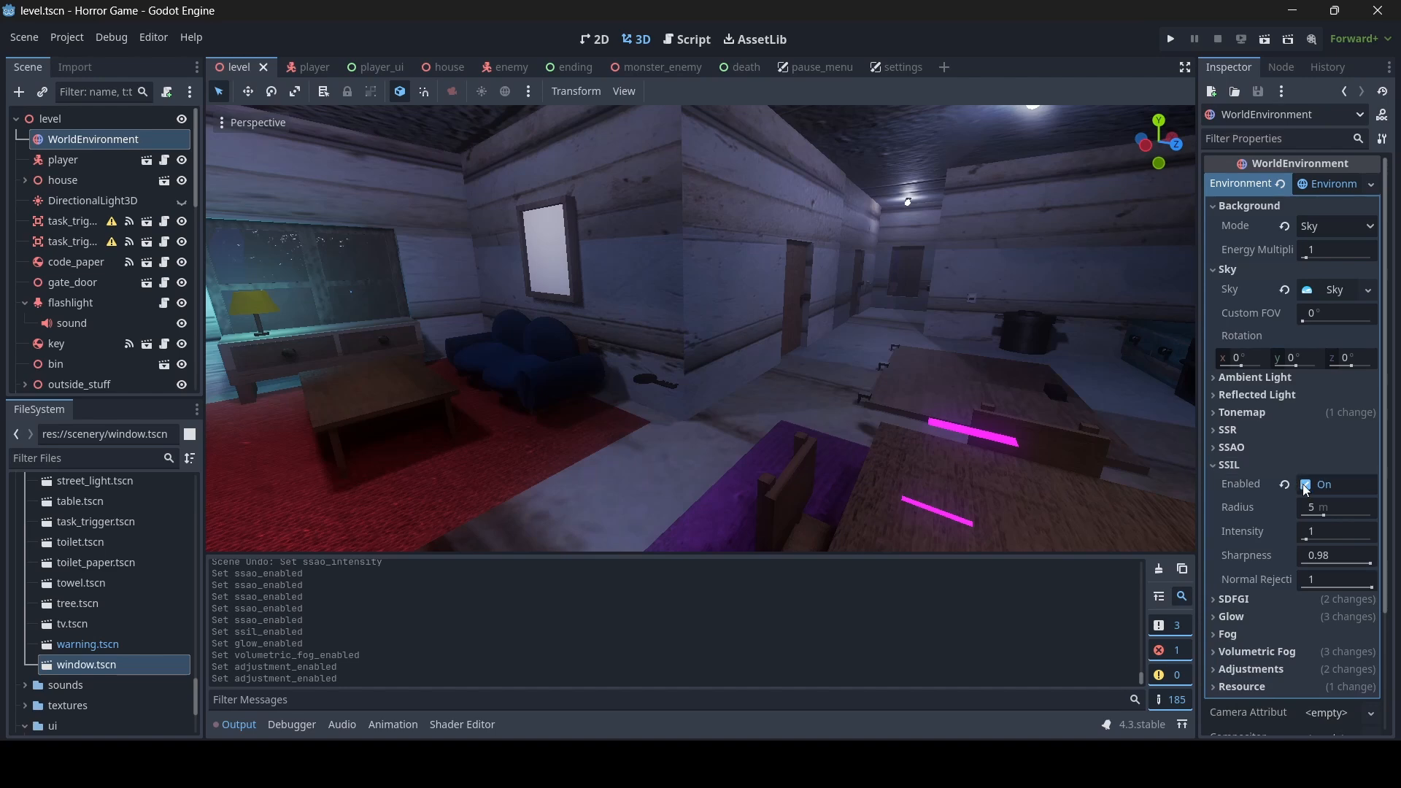
left_click(1306, 485)
left_click(1271, 466)
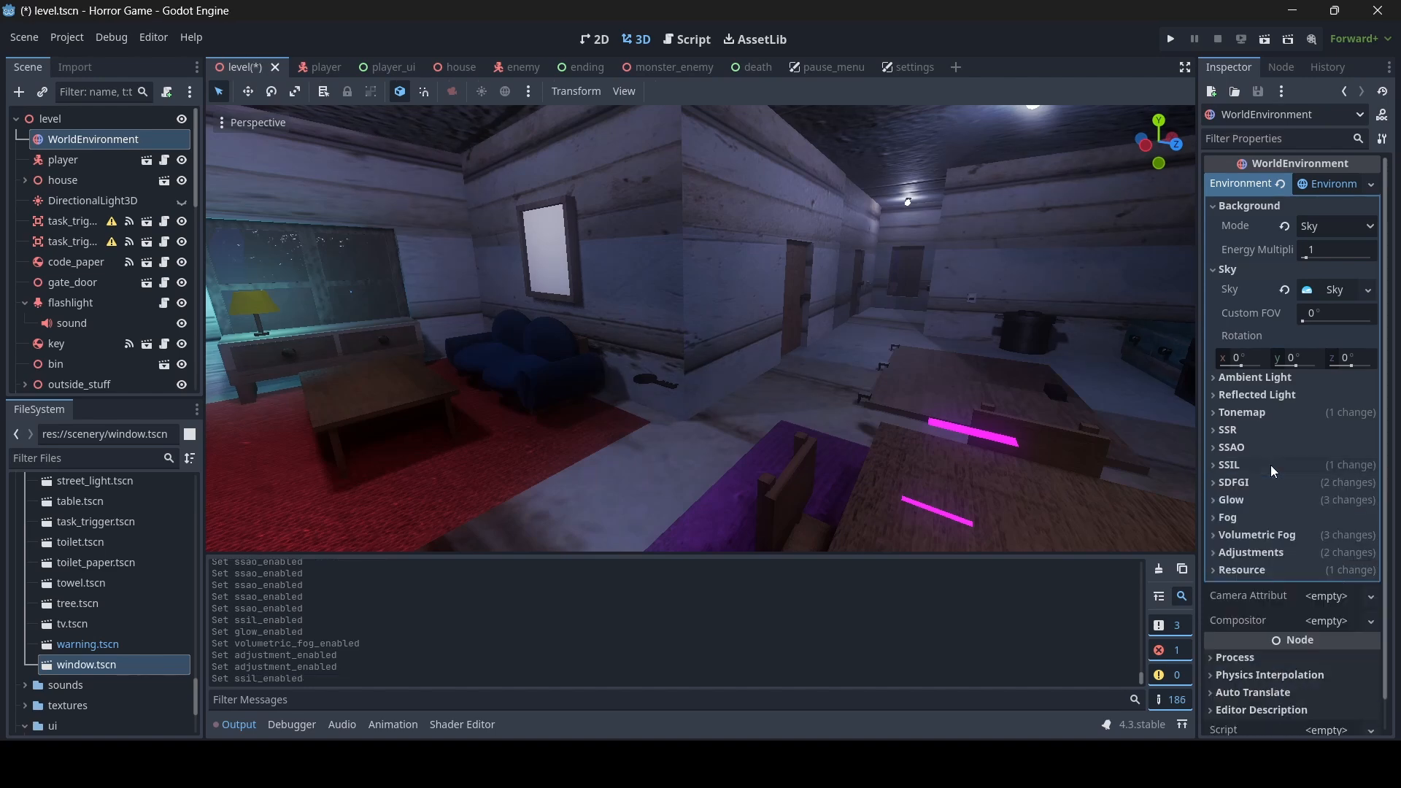
key("ctrl+s")
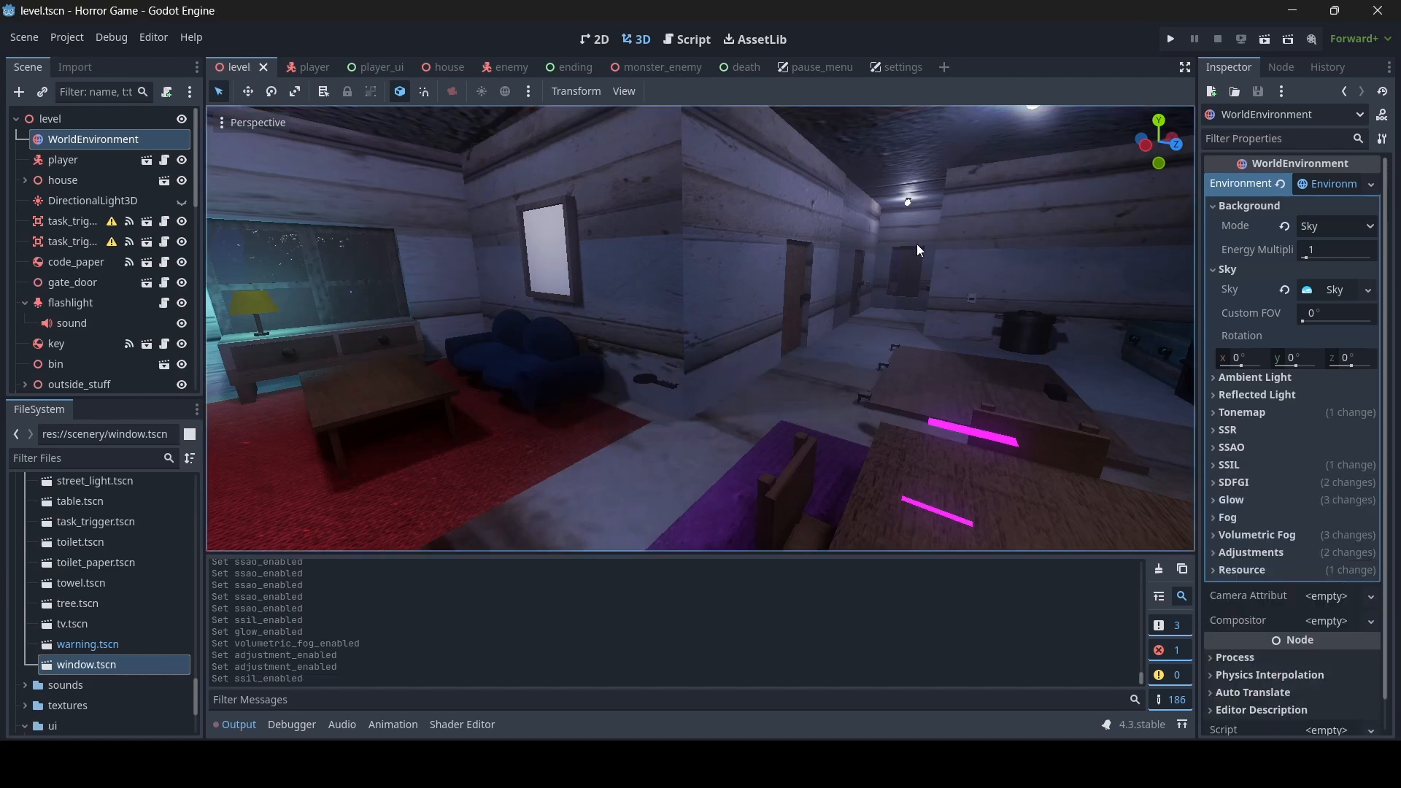
- In the settings scene, duplicate the V-Sync label, fit the copy below the FPS Cap dropdown at about 367 by 98, and set its text to SSIL
left_click(885, 64)
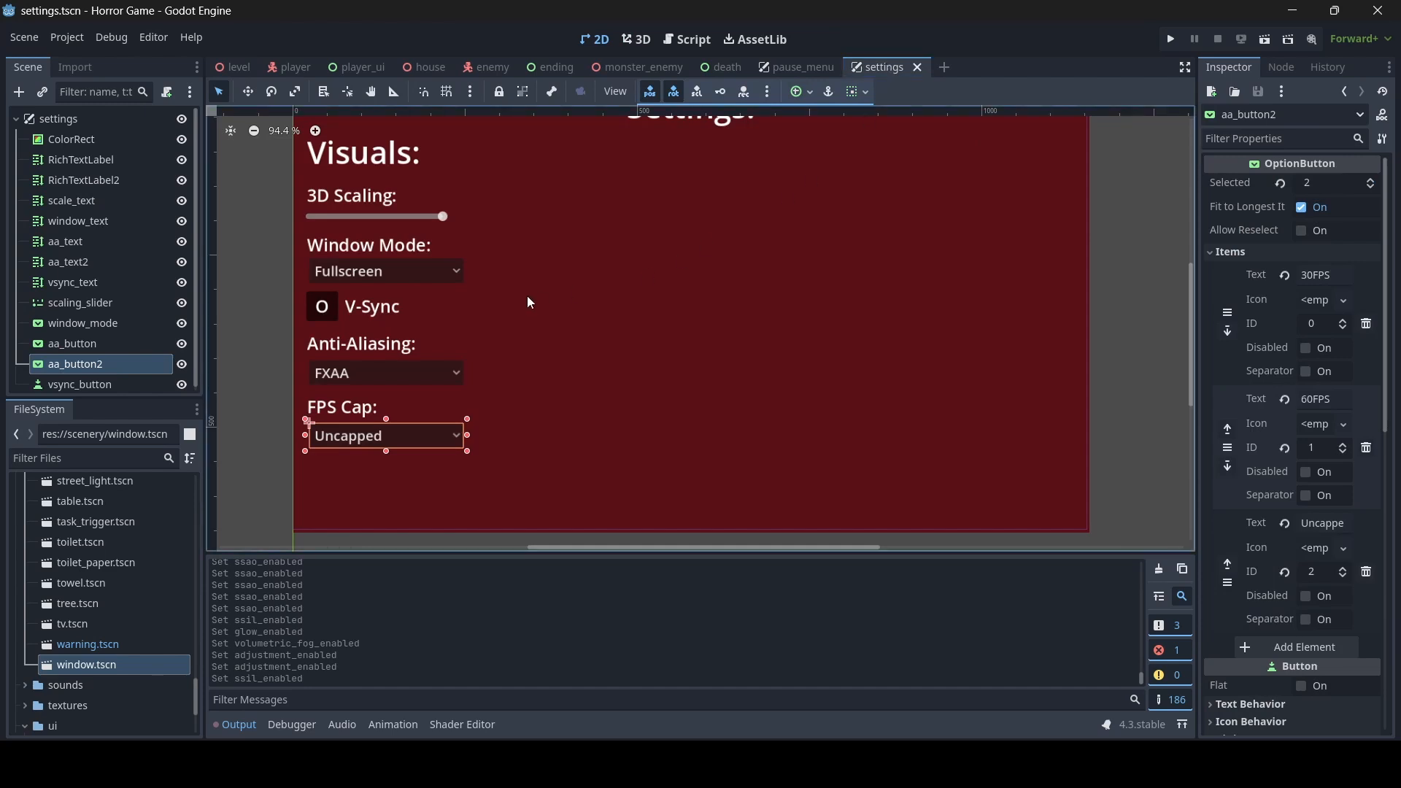
left_click(380, 308)
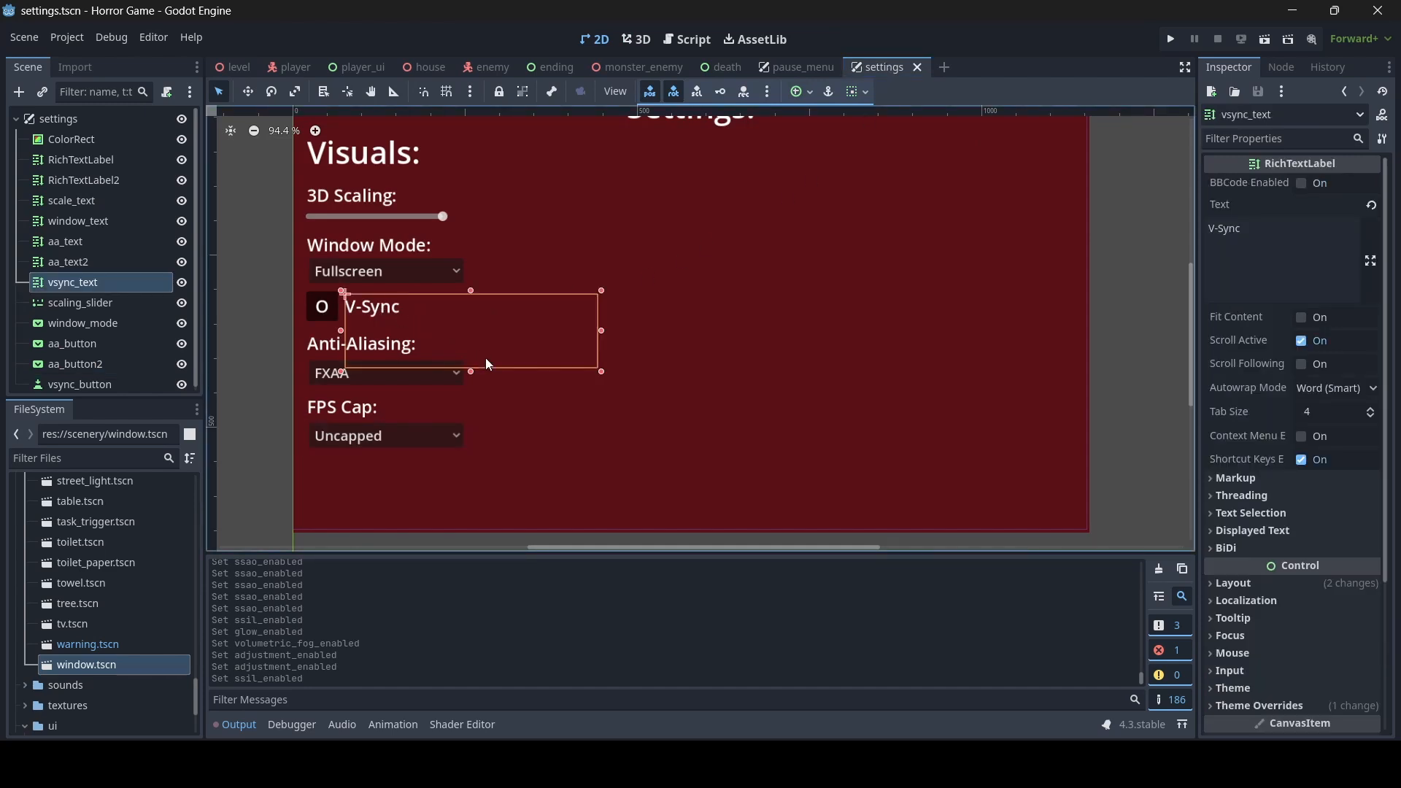
key("ctrl+d")
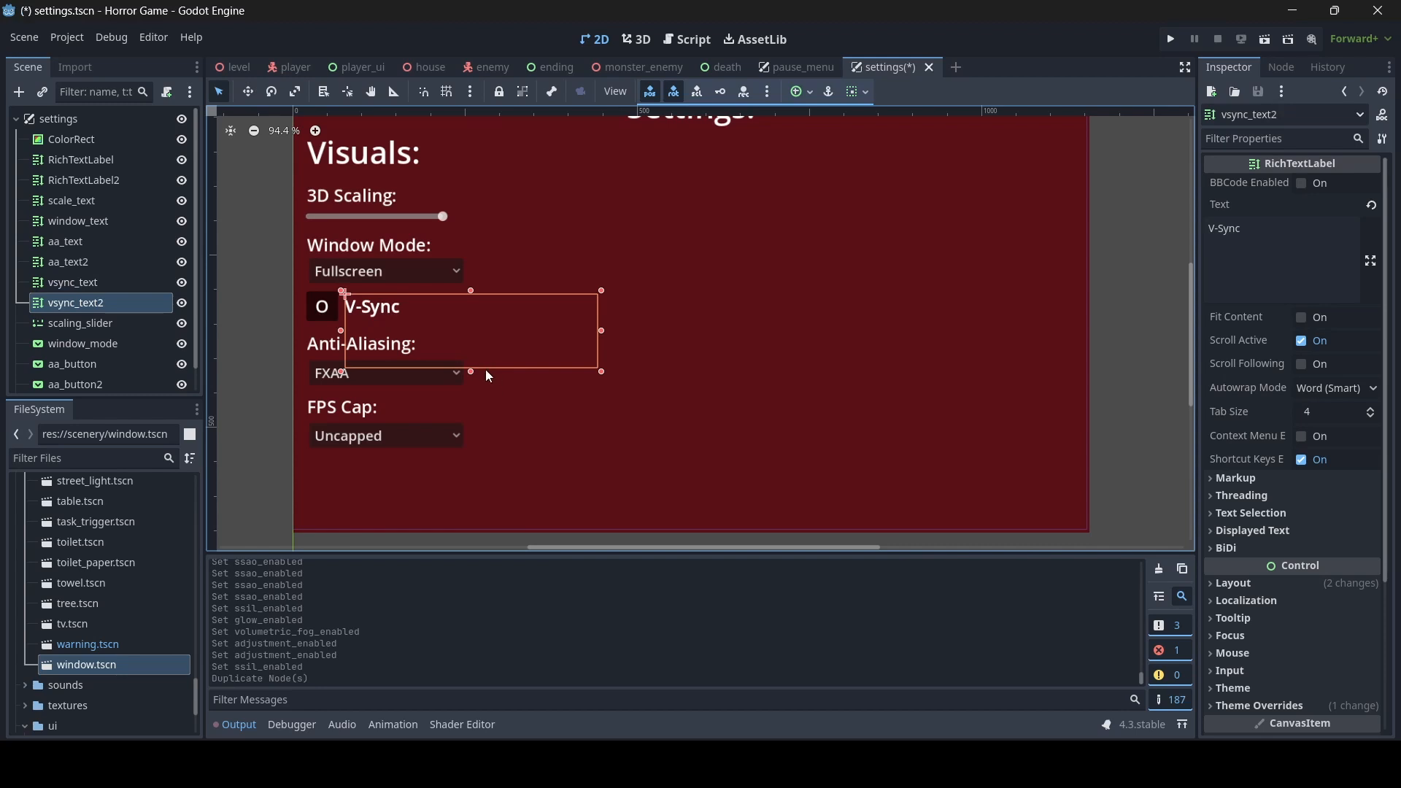
left_click_drag(471, 369, 479, 531)
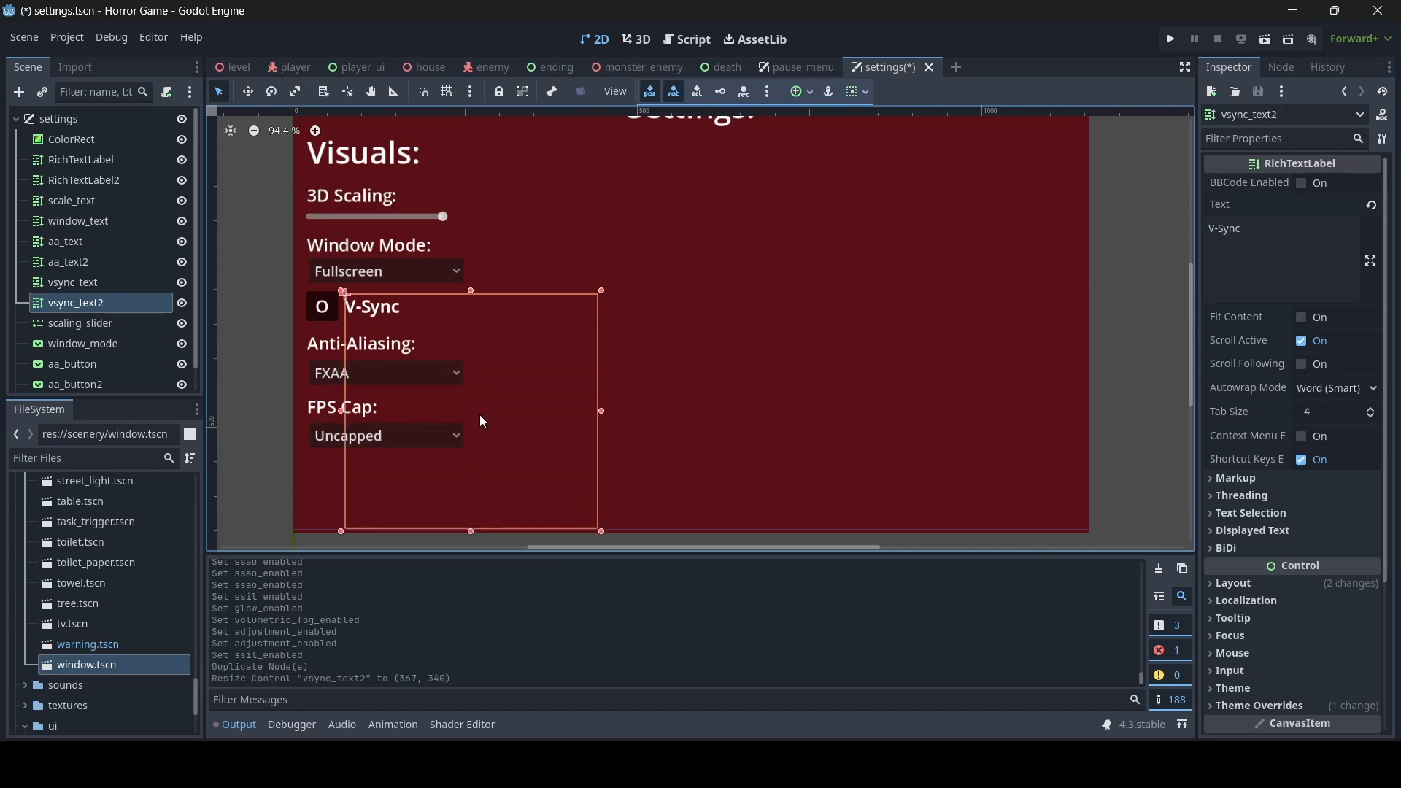
left_click_drag(475, 300, 474, 466)
left_click(1219, 266)
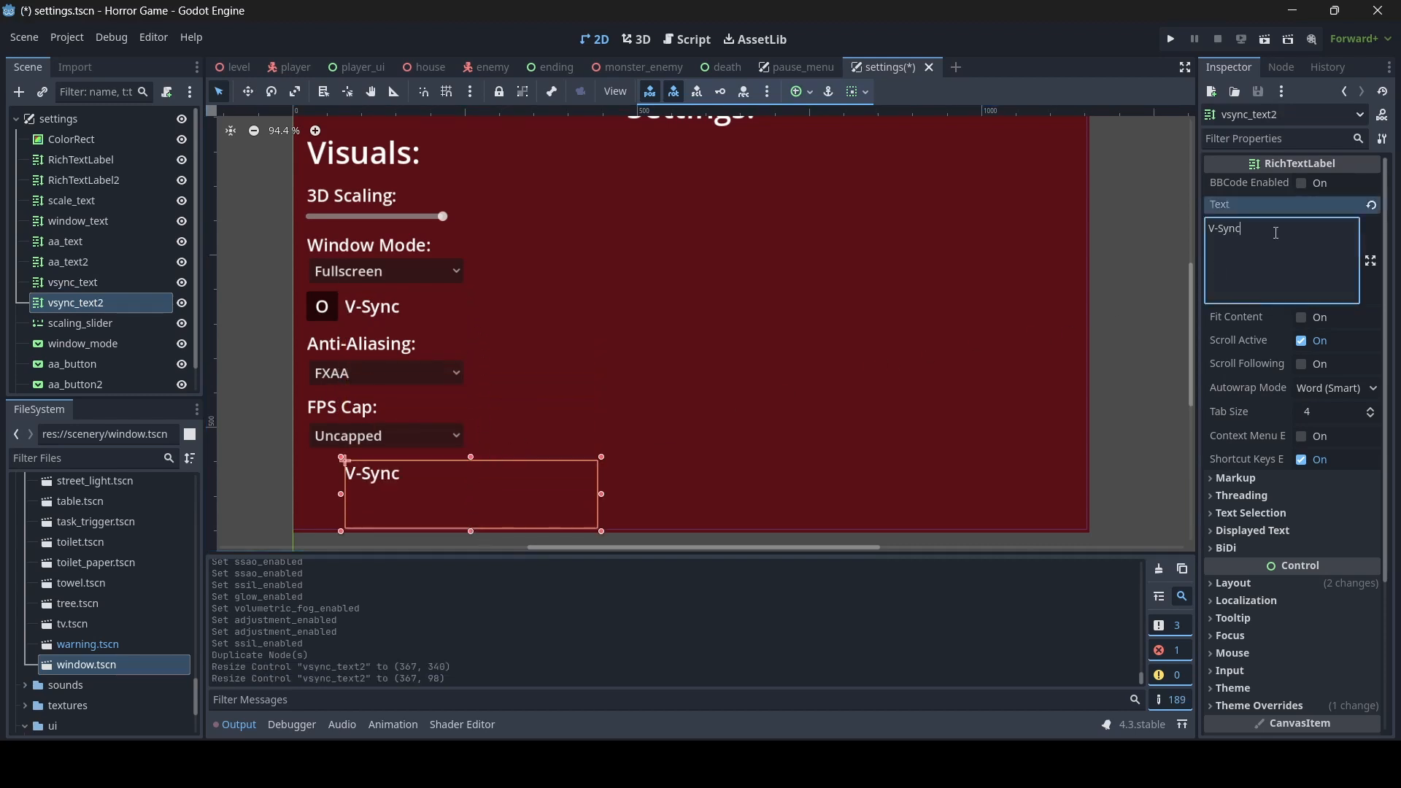
key("ctrl+a")
type("SSIL")
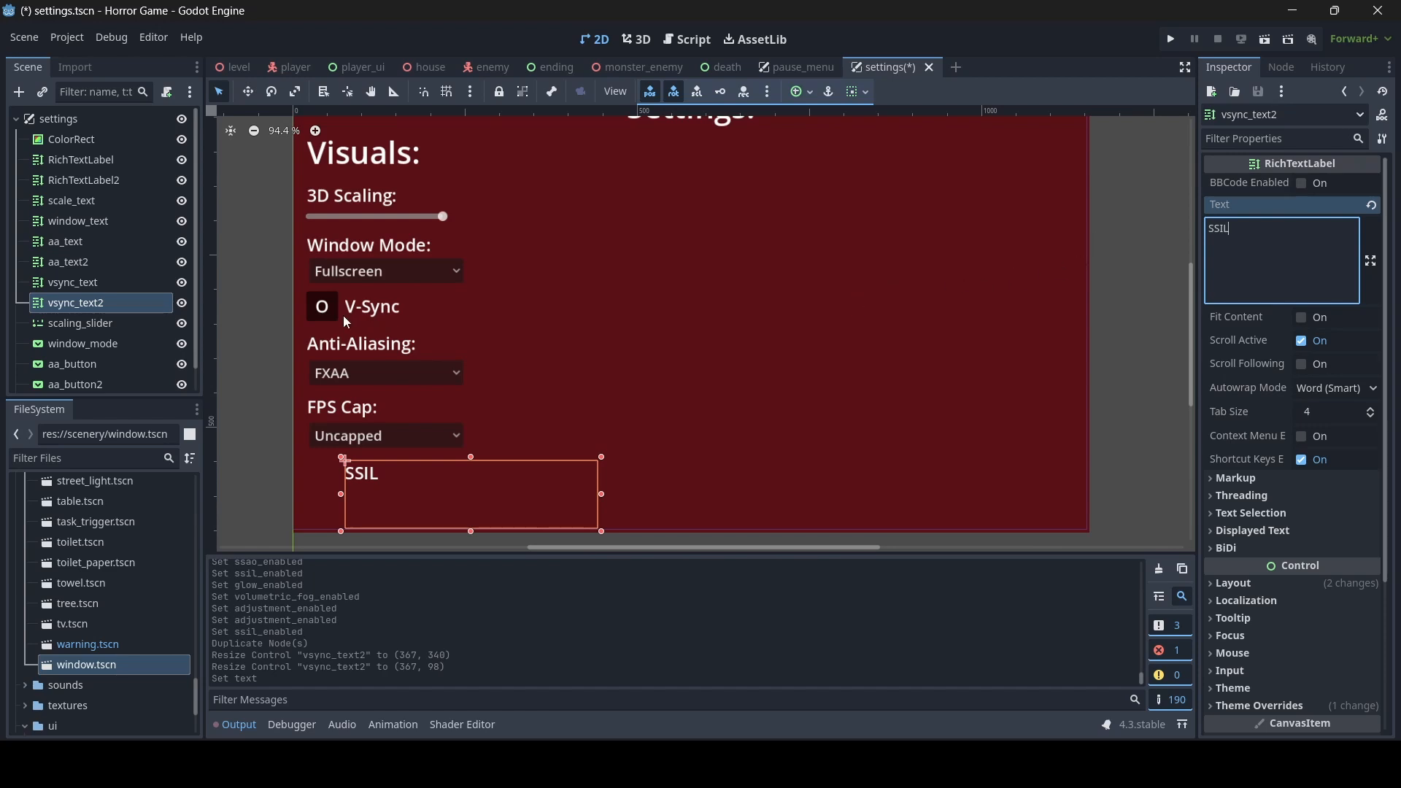
- Duplicate the V-Sync toggle button, fit the copy beside the SSIL label at about 46 by 43, and rename it ssil_button
left_click(319, 306)
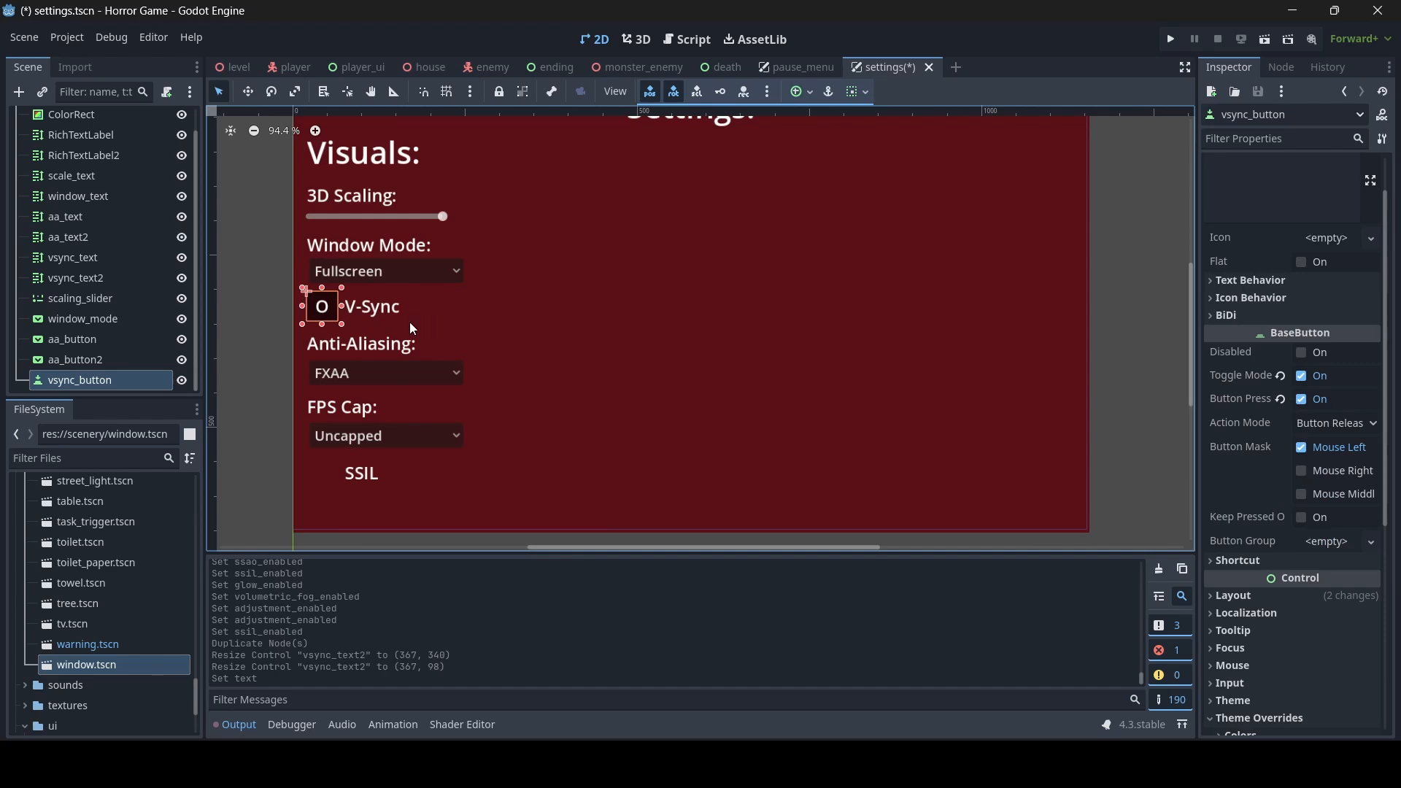
key("ctrl+d")
left_click_drag(322, 326, 321, 499)
scroll(401, 475, "up", 6)
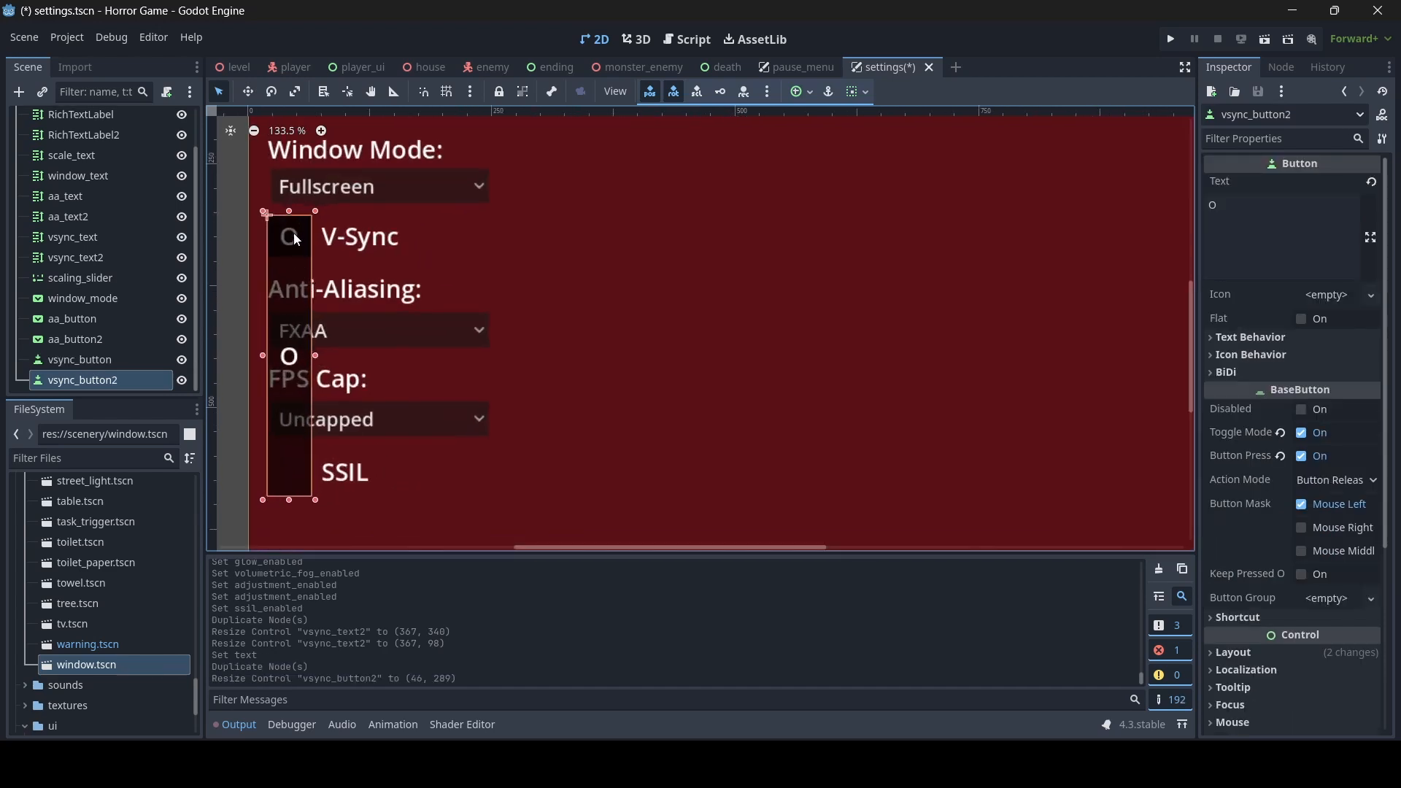
left_click_drag(264, 212, 264, 451)
double_click(109, 380)
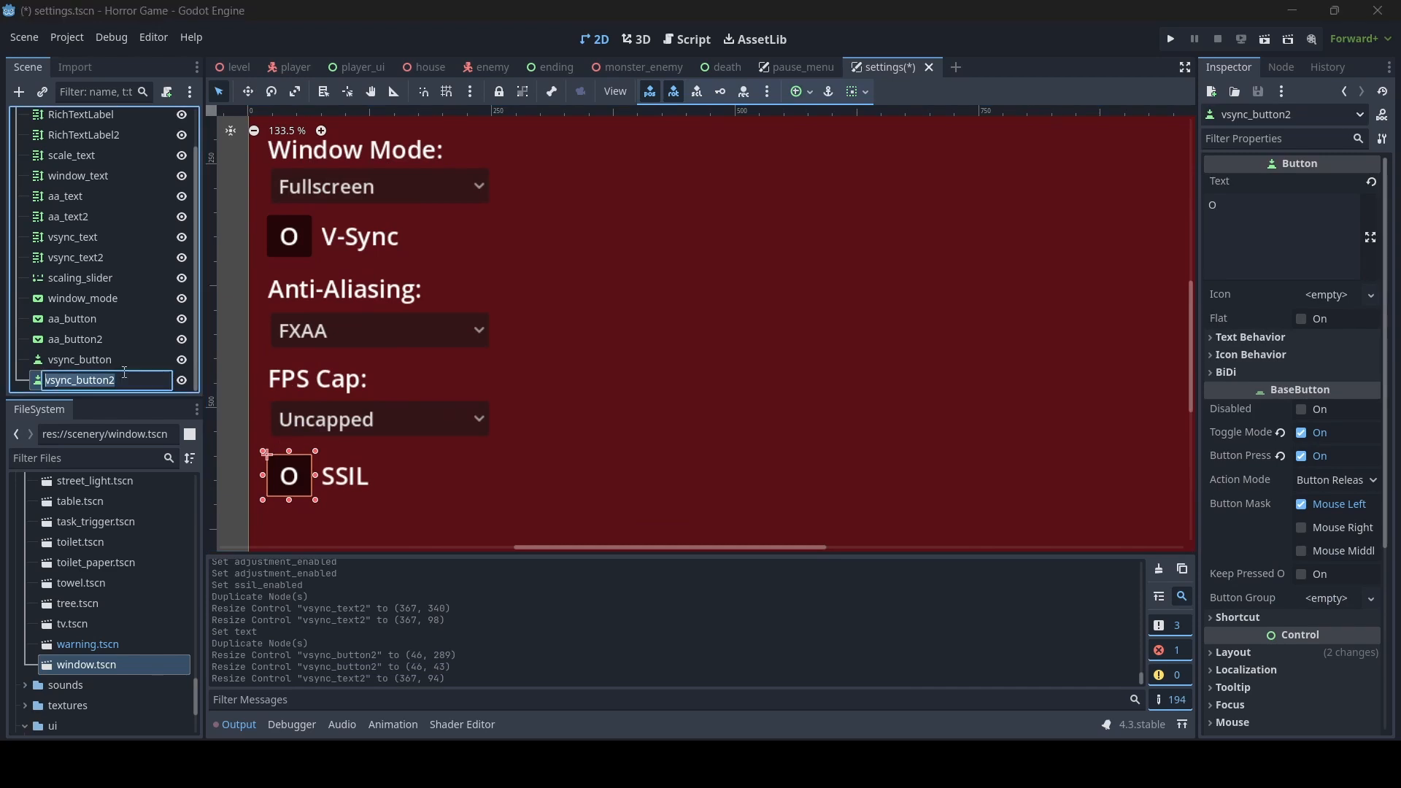
type("ssil_button")
key("Return")
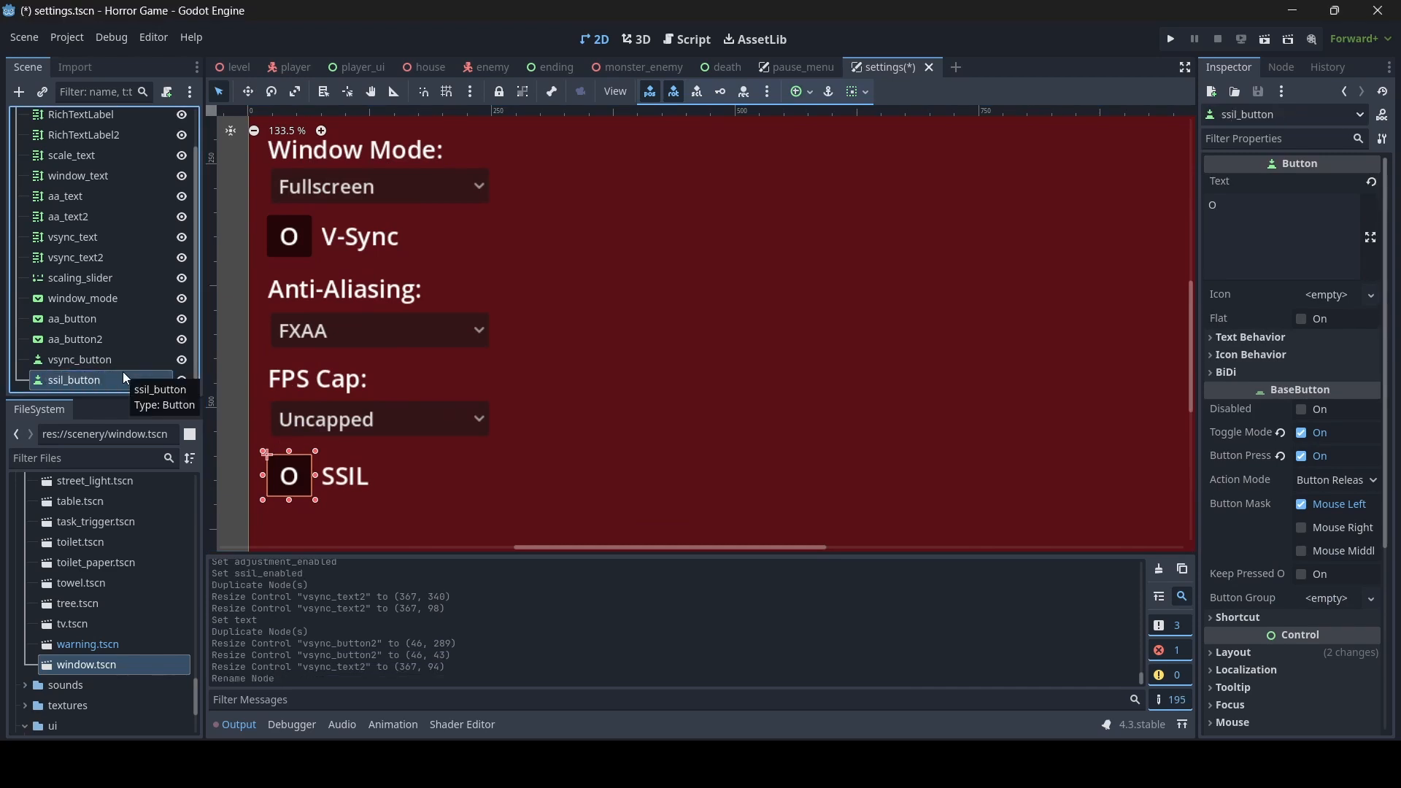
- Rename the FPS Cap dropdown node aa_button2 as fps_button
scroll(547, 388, "down", 1)
left_click(102, 340)
left_click(109, 339)
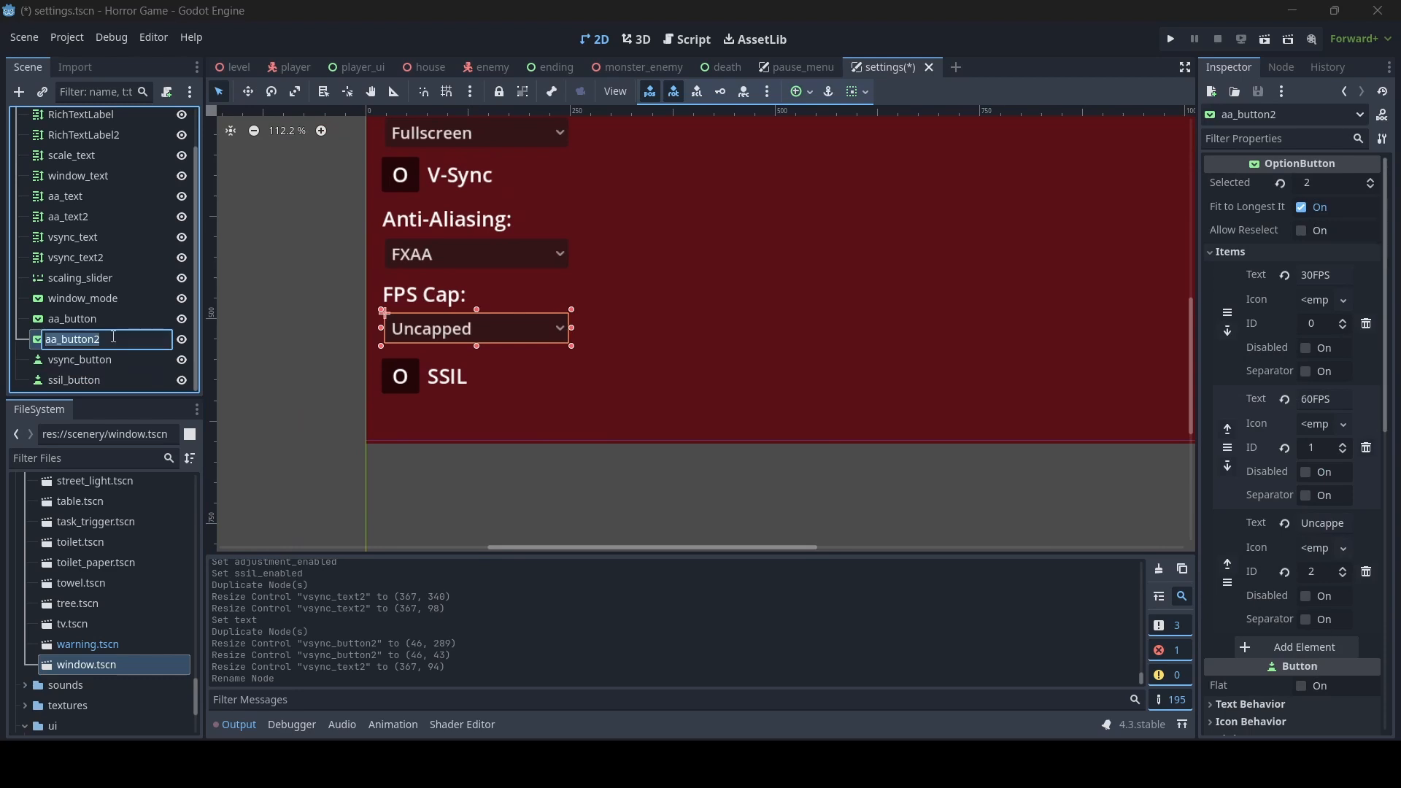
type("fps_button")
key("Return")
- Rename the SSIL label node vsync_text2 as ssil_text
left_click(115, 265)
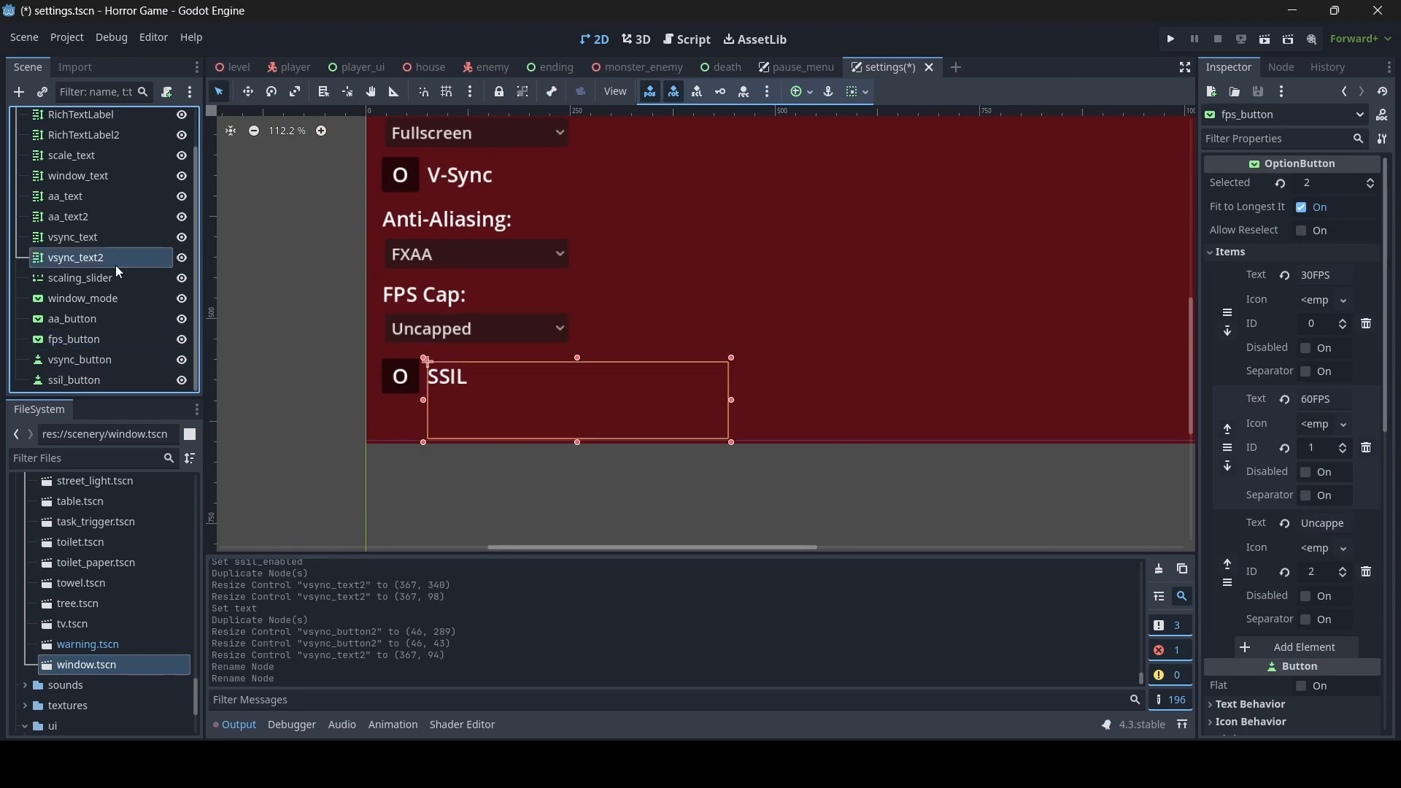
left_click(115, 265)
type("ssil")
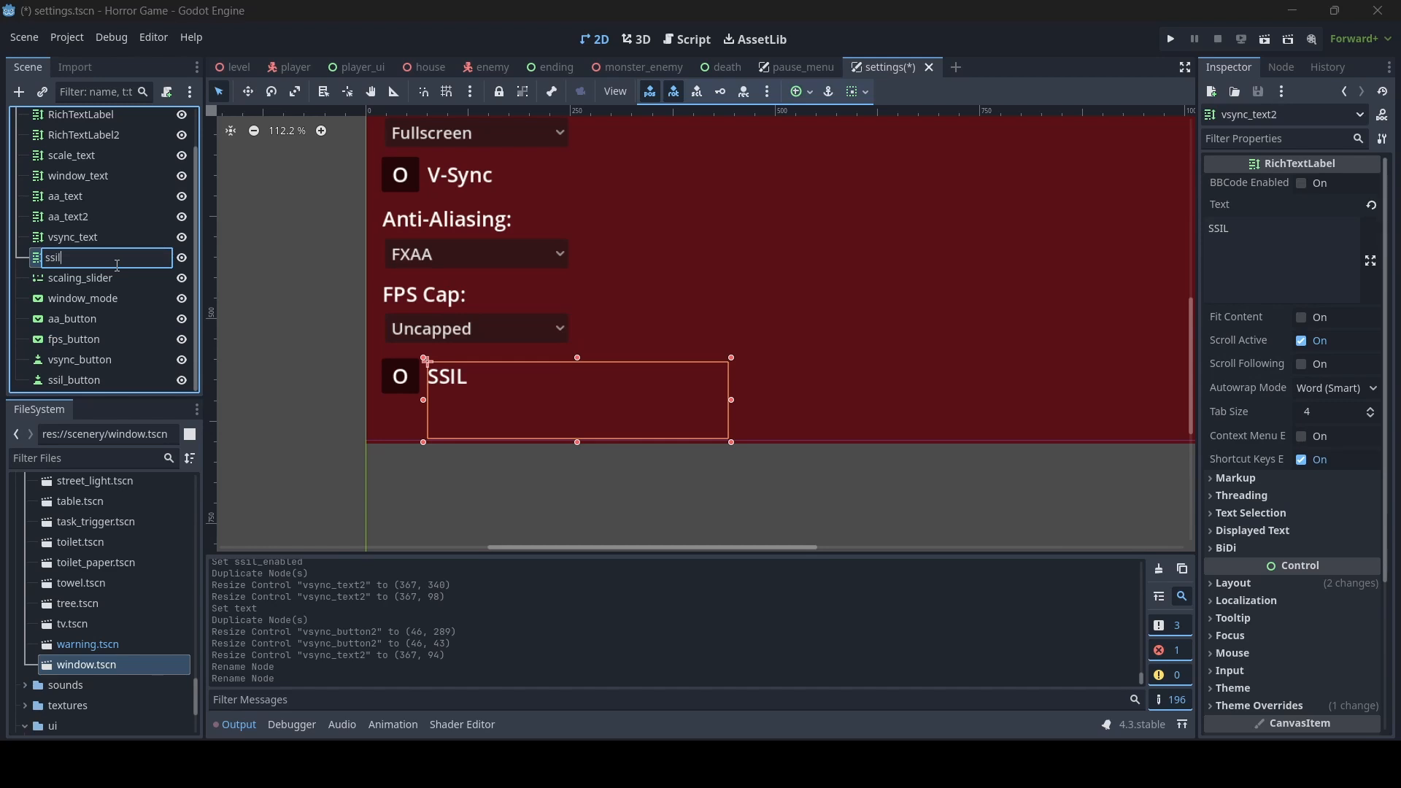
type("_text")
key("Return")
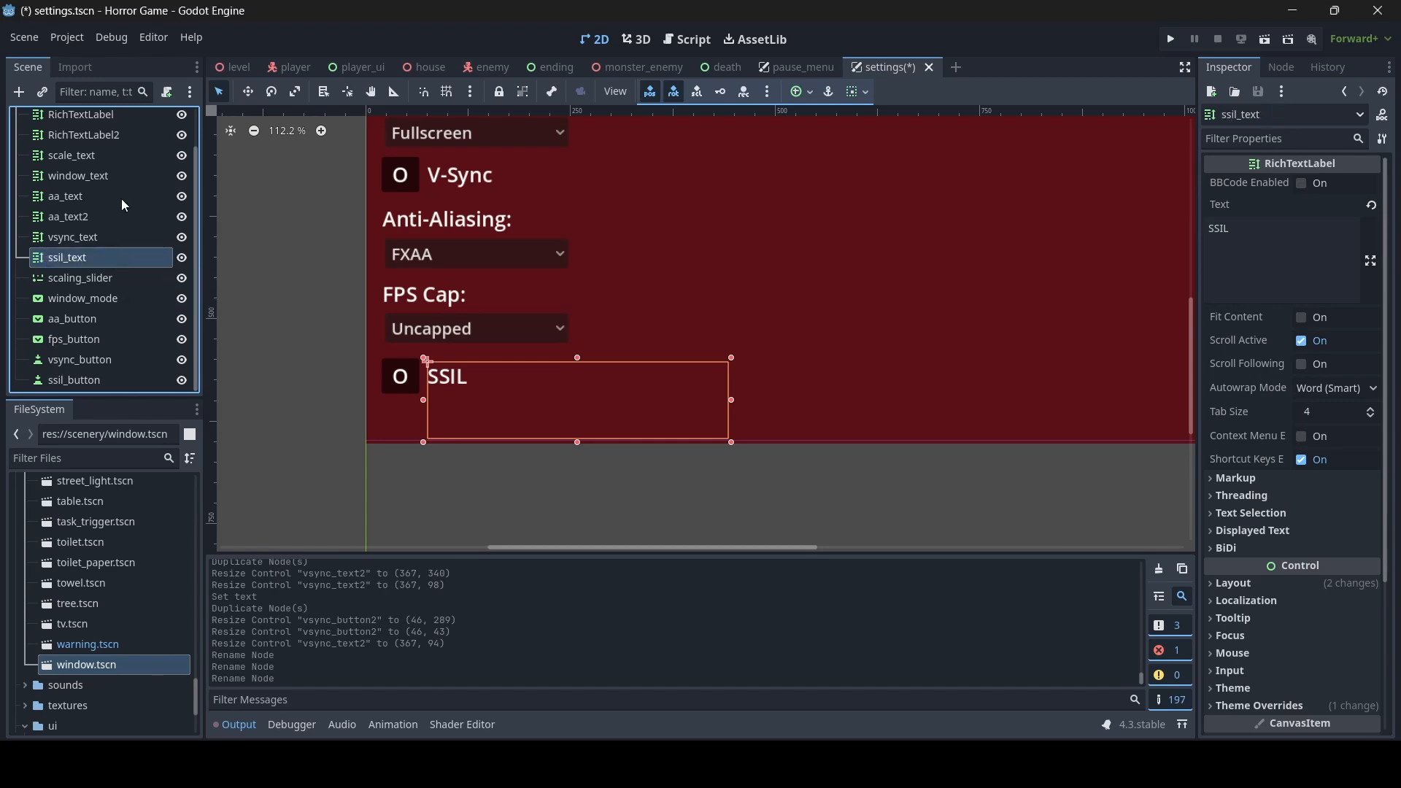
- Rename the FPS Cap label node aa_text2 as fps_text and save the settings scene
left_click(106, 216)
left_click(107, 217)
type("fps")
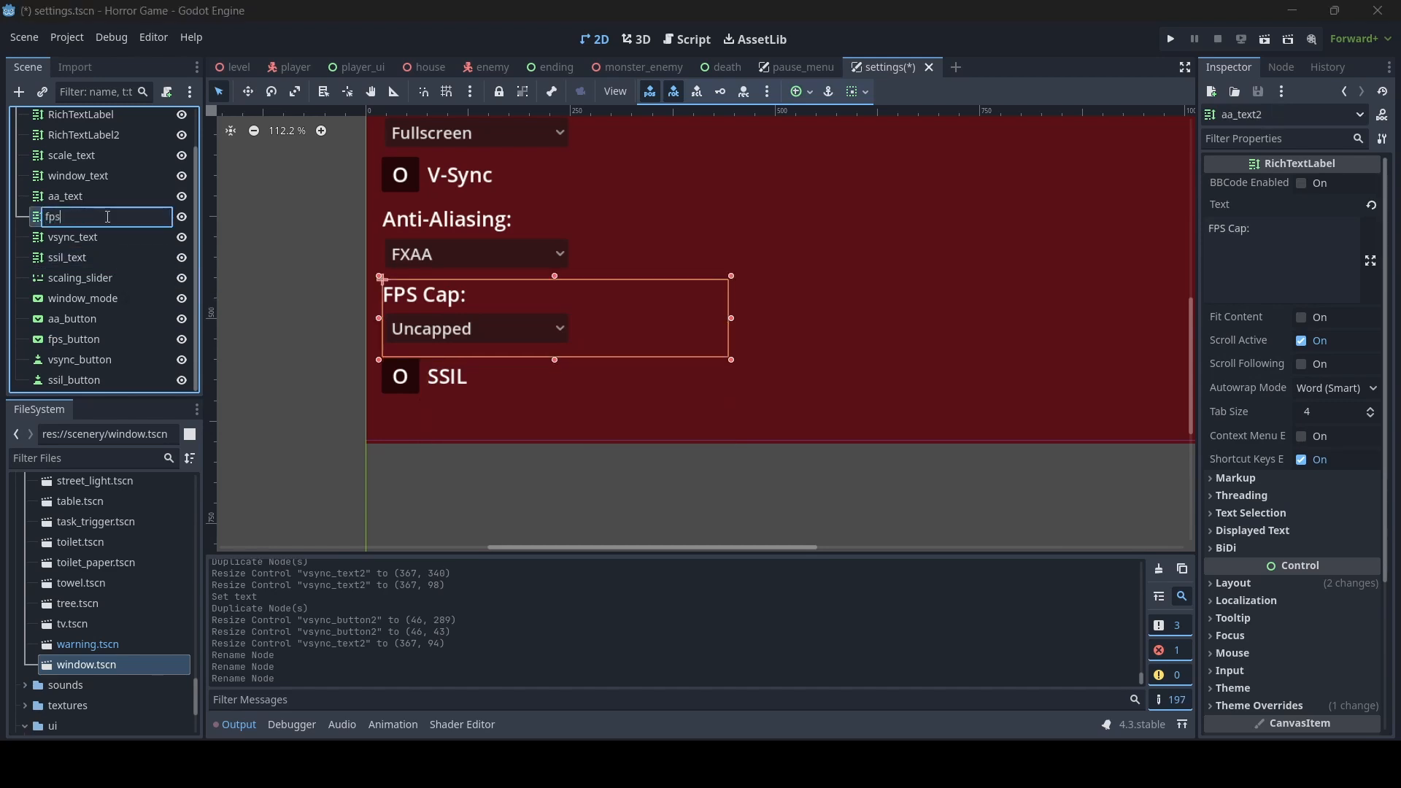
type("_text")
key("Return")
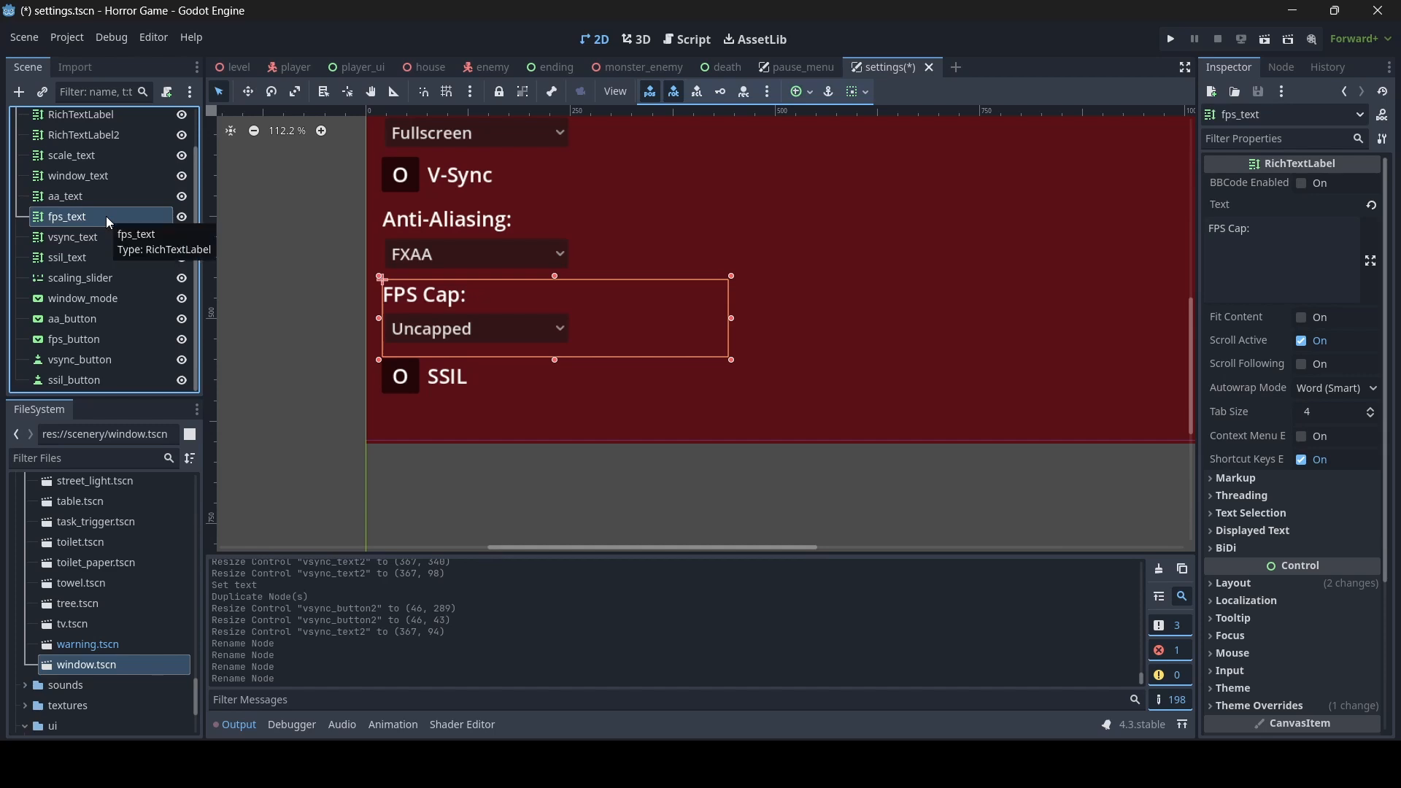
key("ctrl+s")
scroll(102, 277, "up", 2)
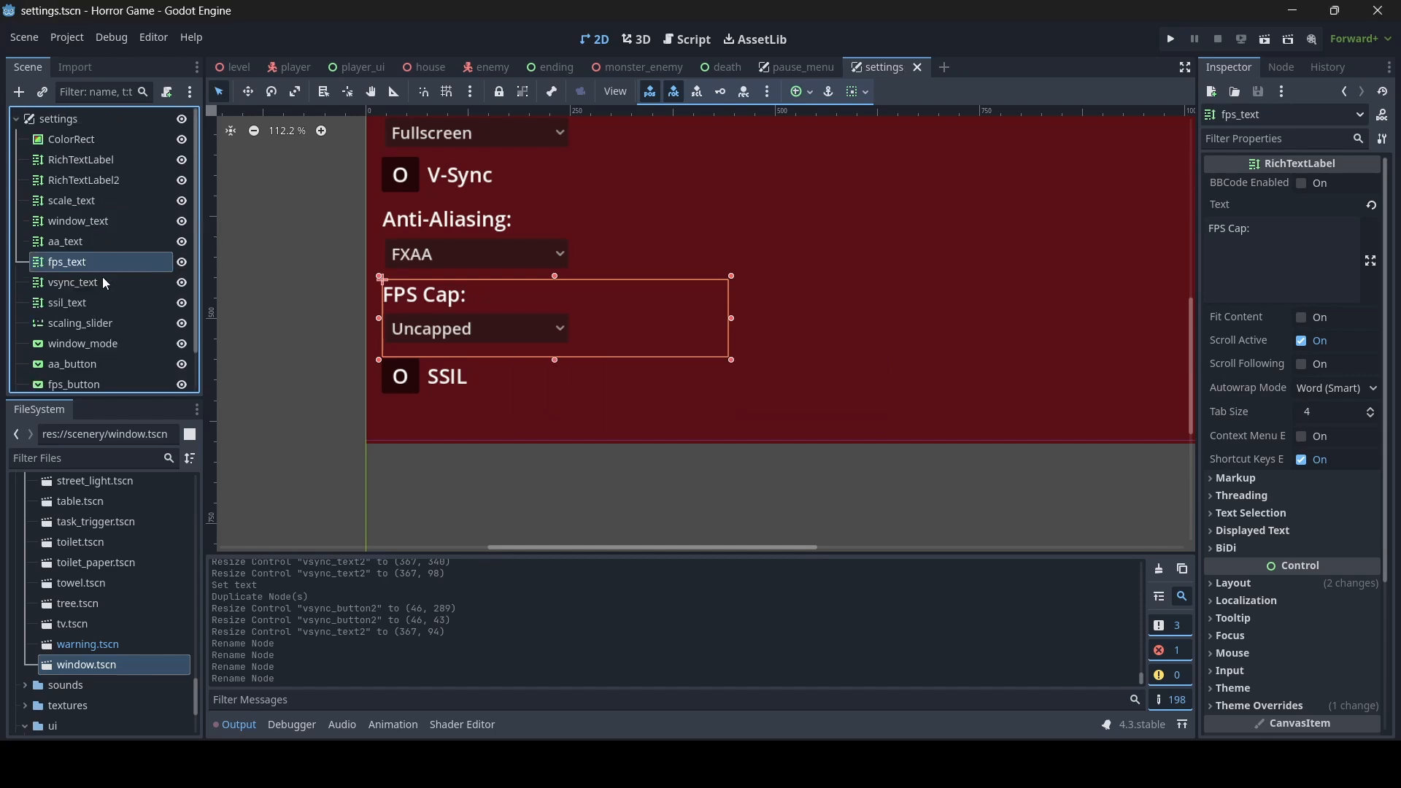
- Return to the level's 3D view, toggle Glow repeatedly to compare the room, leave it enabled, and save the scene
key("ctrl+Tab")
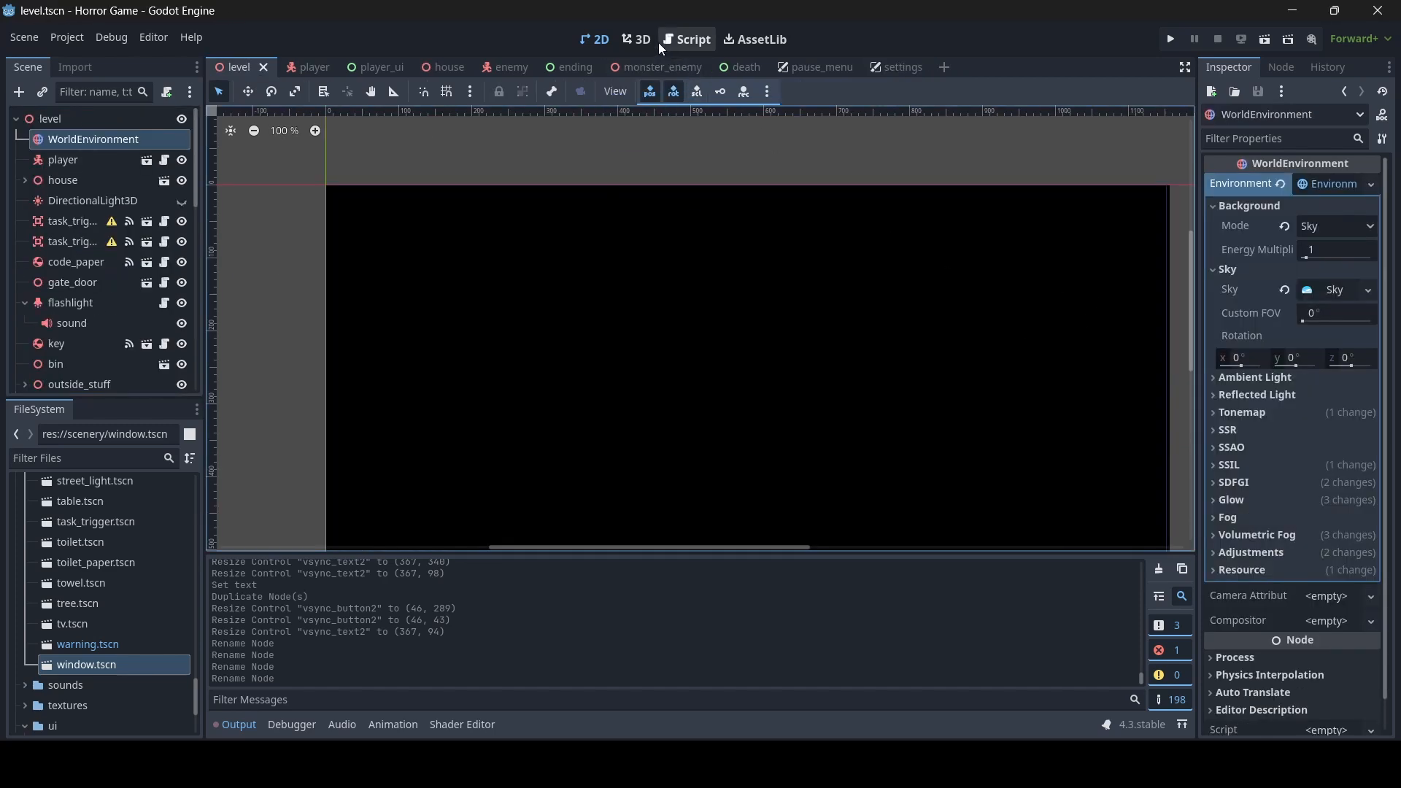
left_click(636, 38)
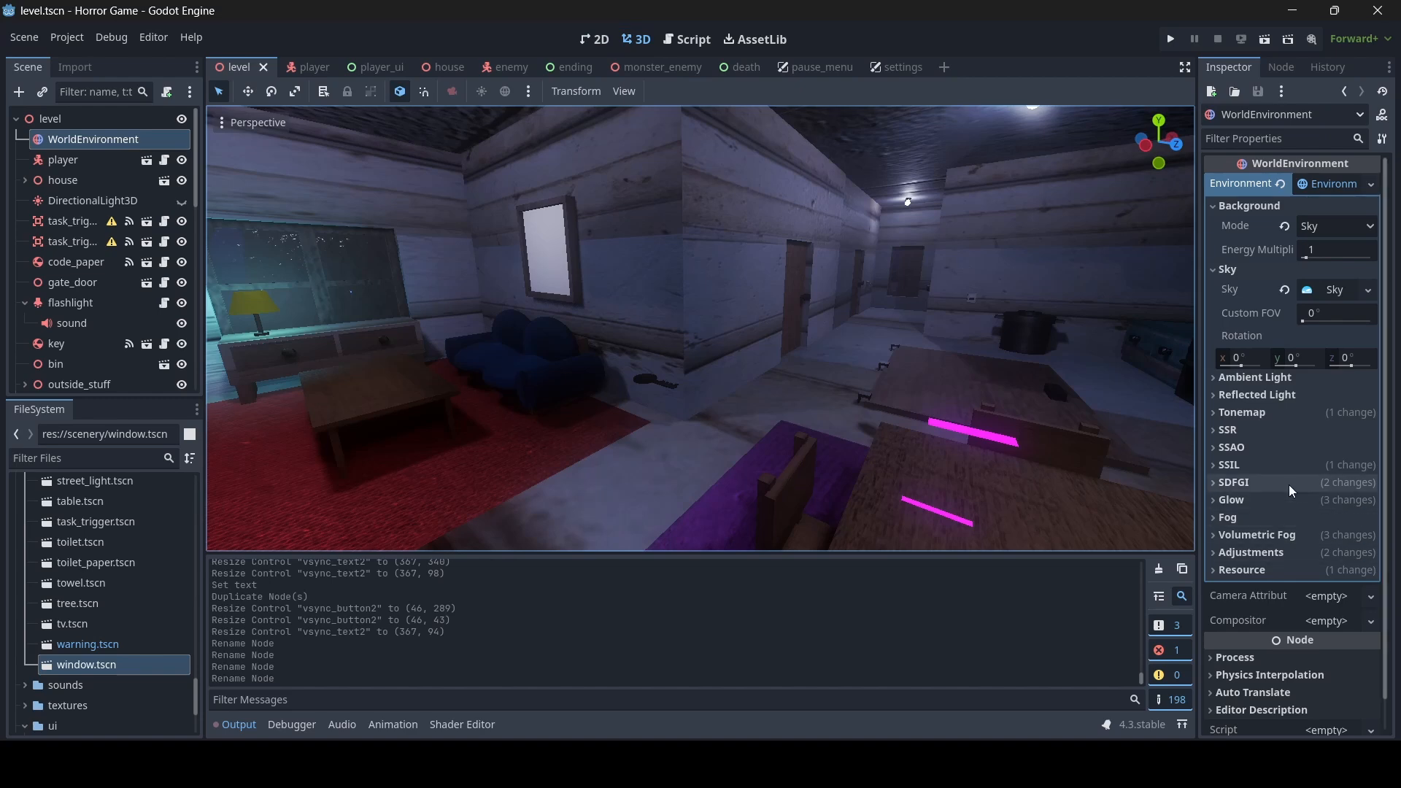
left_click(1271, 499)
left_click(1306, 519)
left_click(1309, 518)
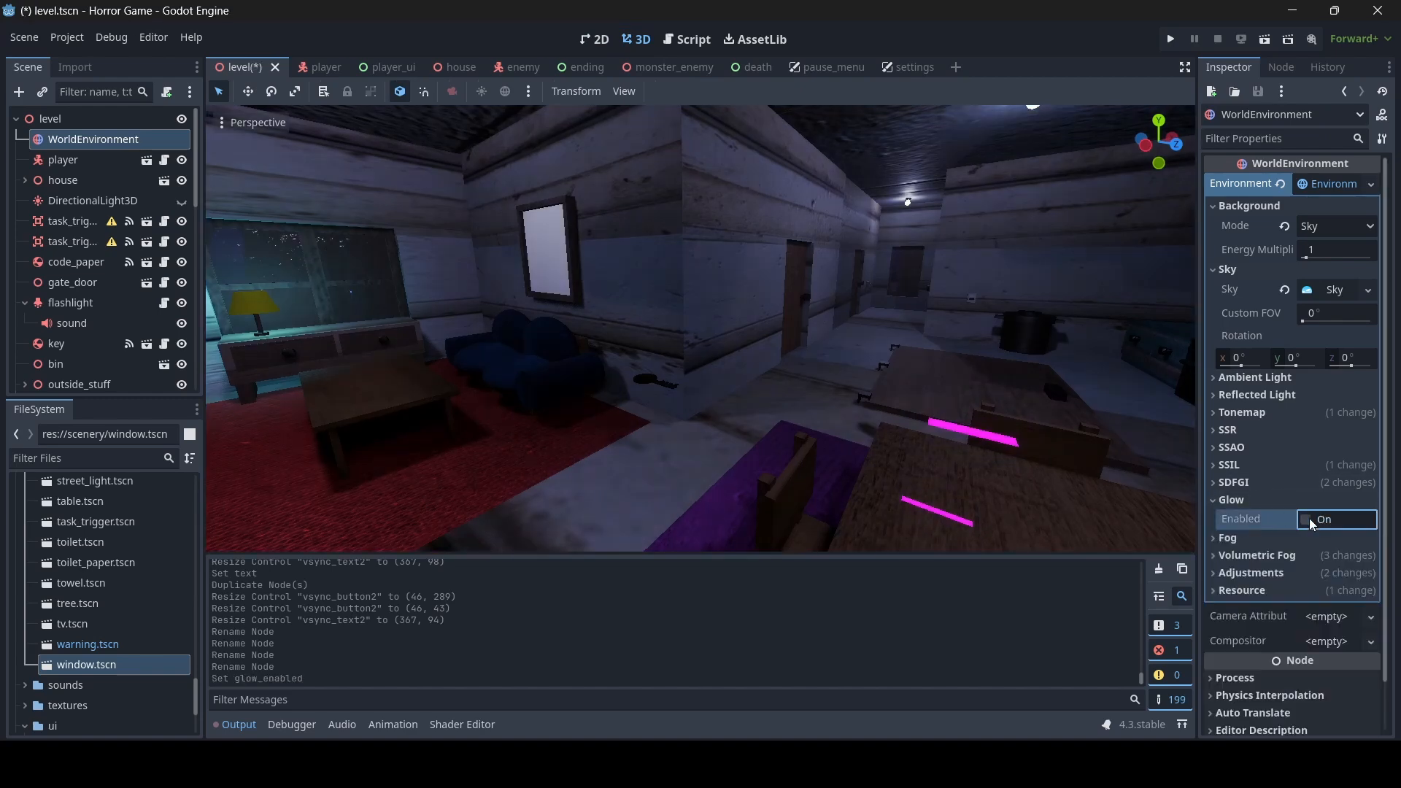
left_click(1309, 518)
left_click(1309, 518)
left_click(1309, 518)
left_click(1309, 518)
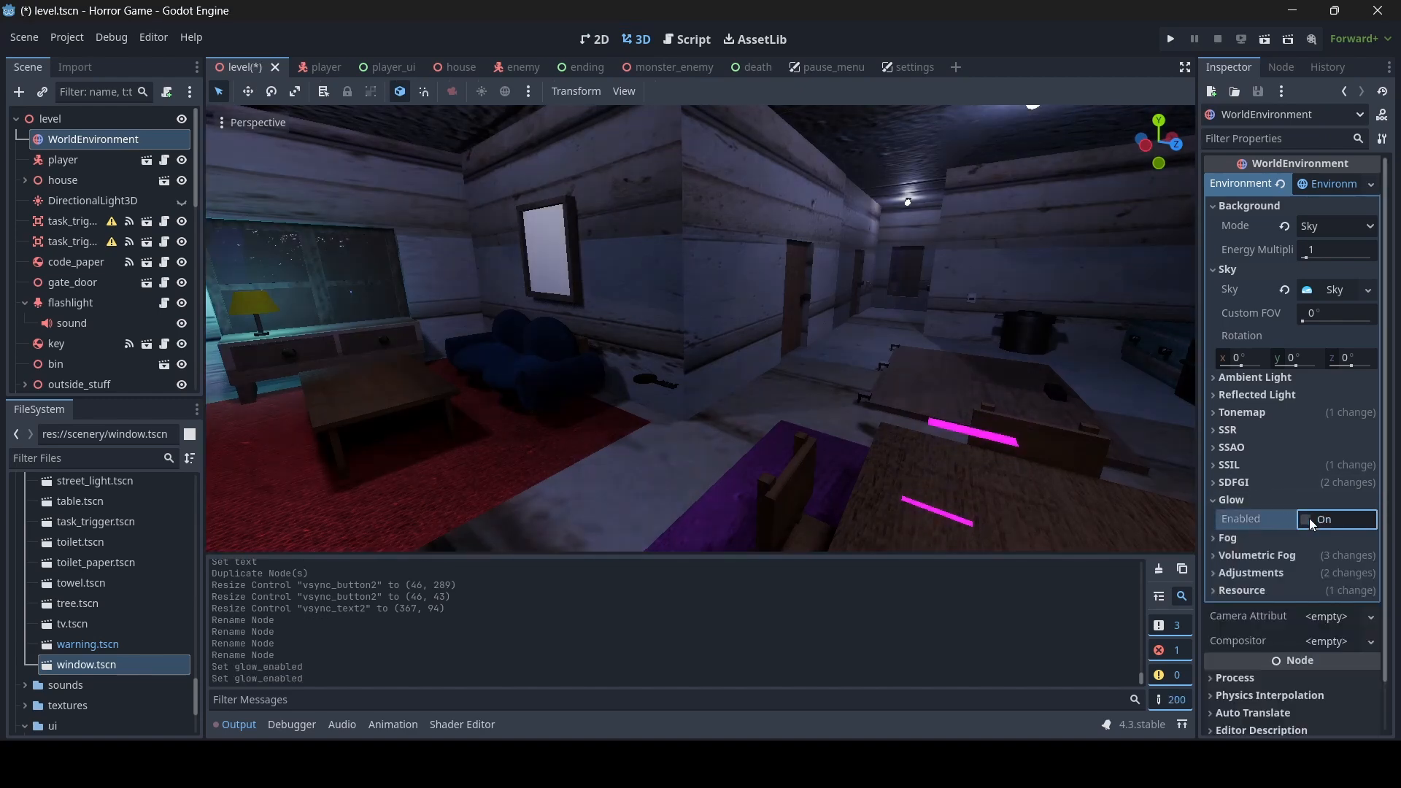
left_click(1309, 518)
left_click(1309, 518)
left_click(1308, 518)
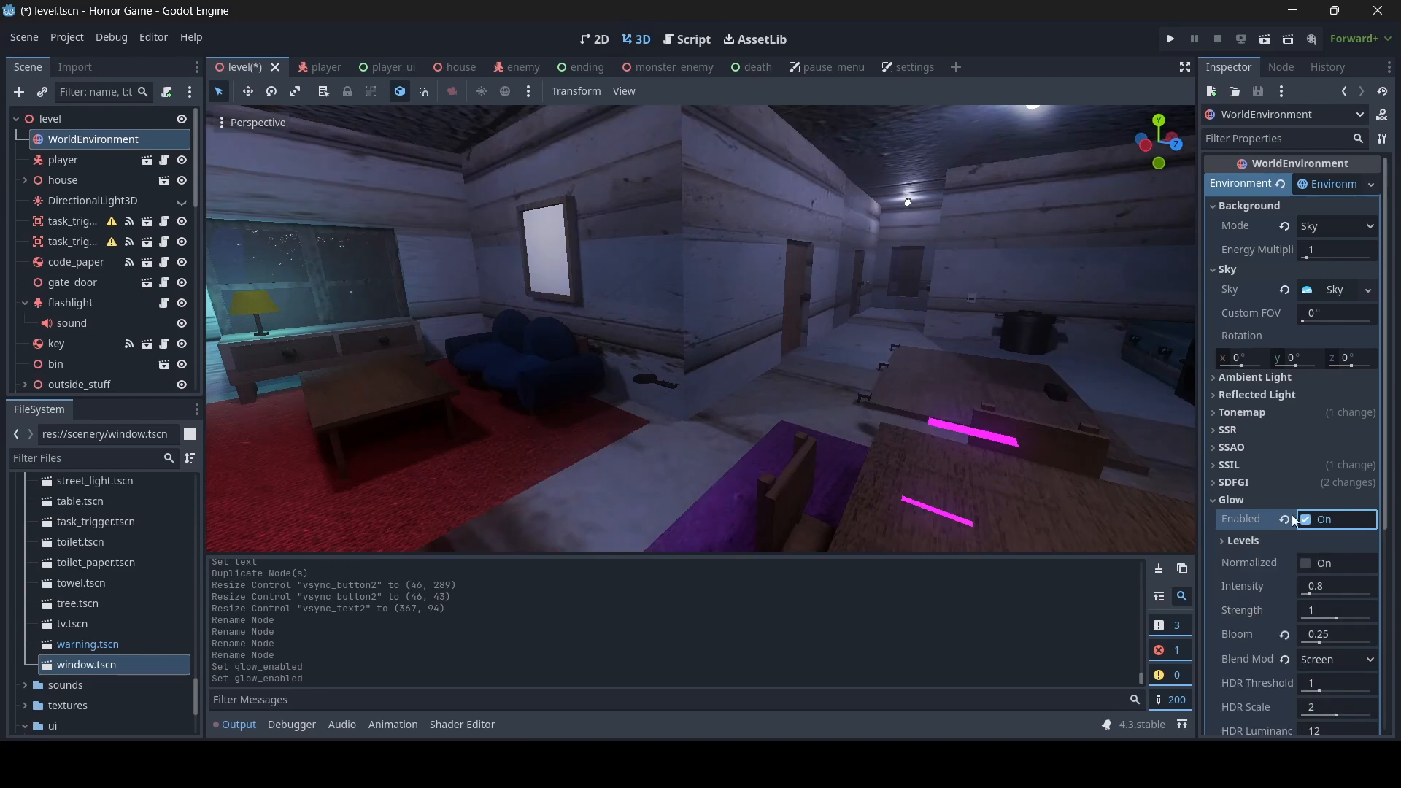
key("ctrl+s")
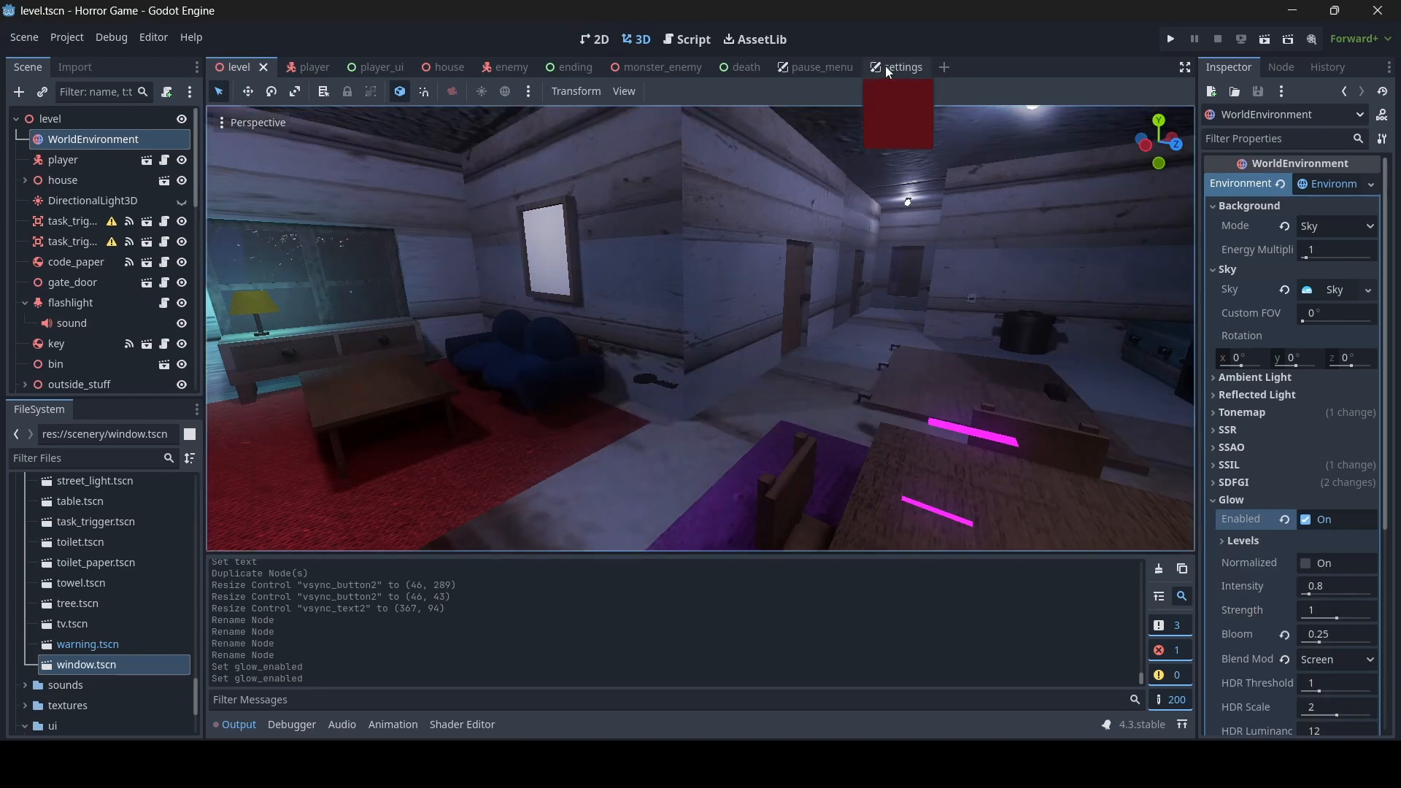
- In the settings scene, duplicate the SSIL label, narrow the copy to about 225 by 94 beside the original, and set its text to Glow
left_click(885, 67)
left_click(455, 384)
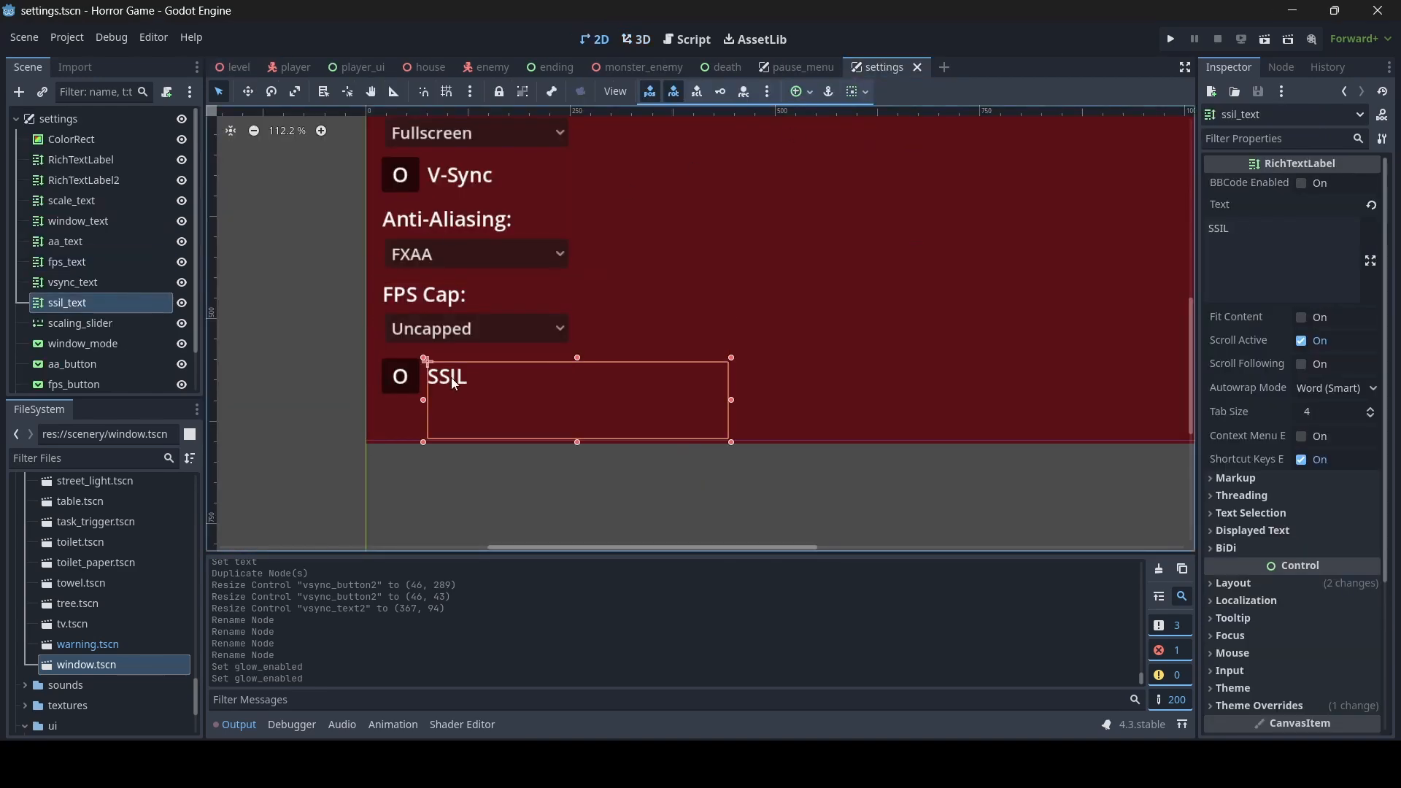
key("ctrl+d")
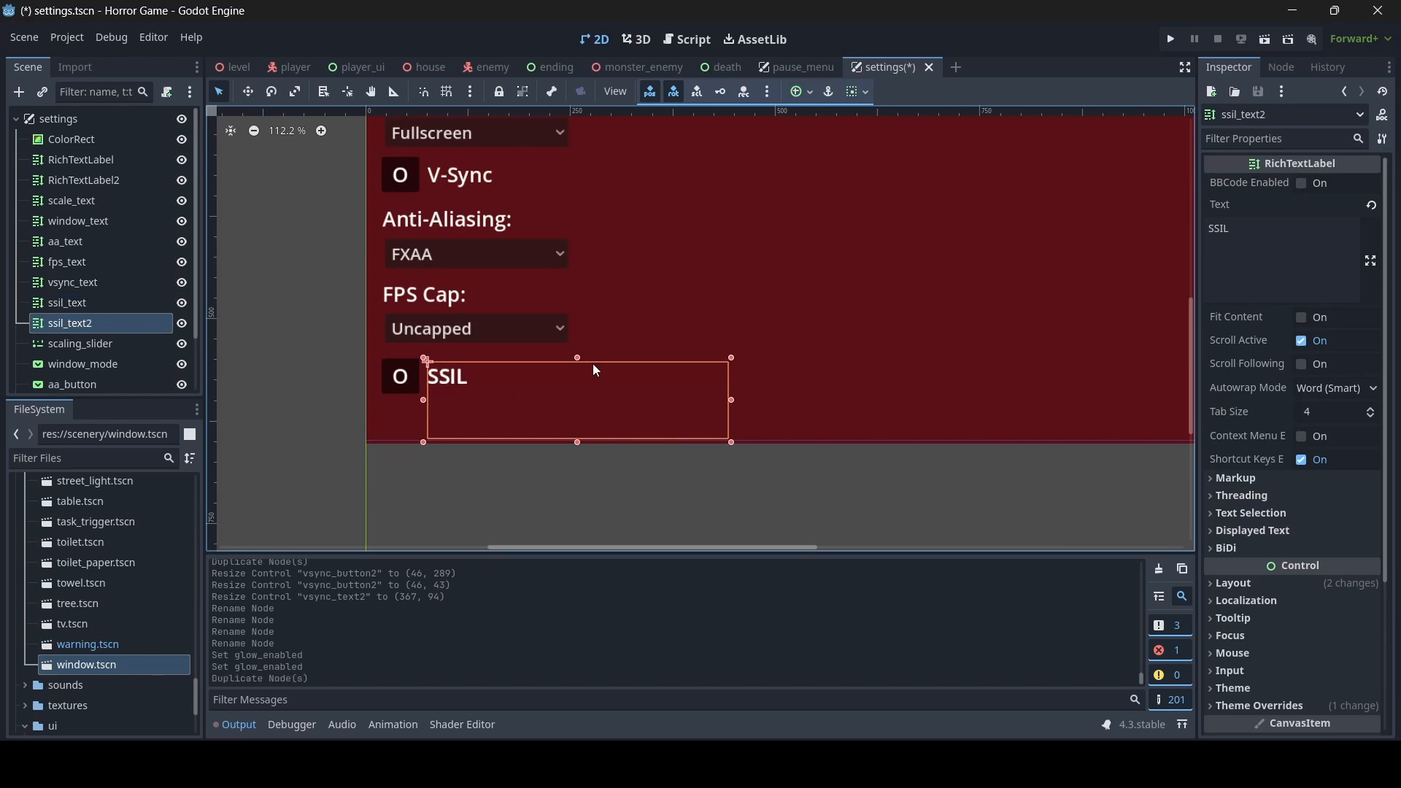
mouse_move(578, 357)
left_mouse_down()
mouse_move(579, 392)
mouse_move(580, 372)
left_mouse_up()
key("ctrl+z")
left_click_drag(423, 401, 540, 399)
left_click_drag(1242, 244, 1087, 227)
type("Glow")
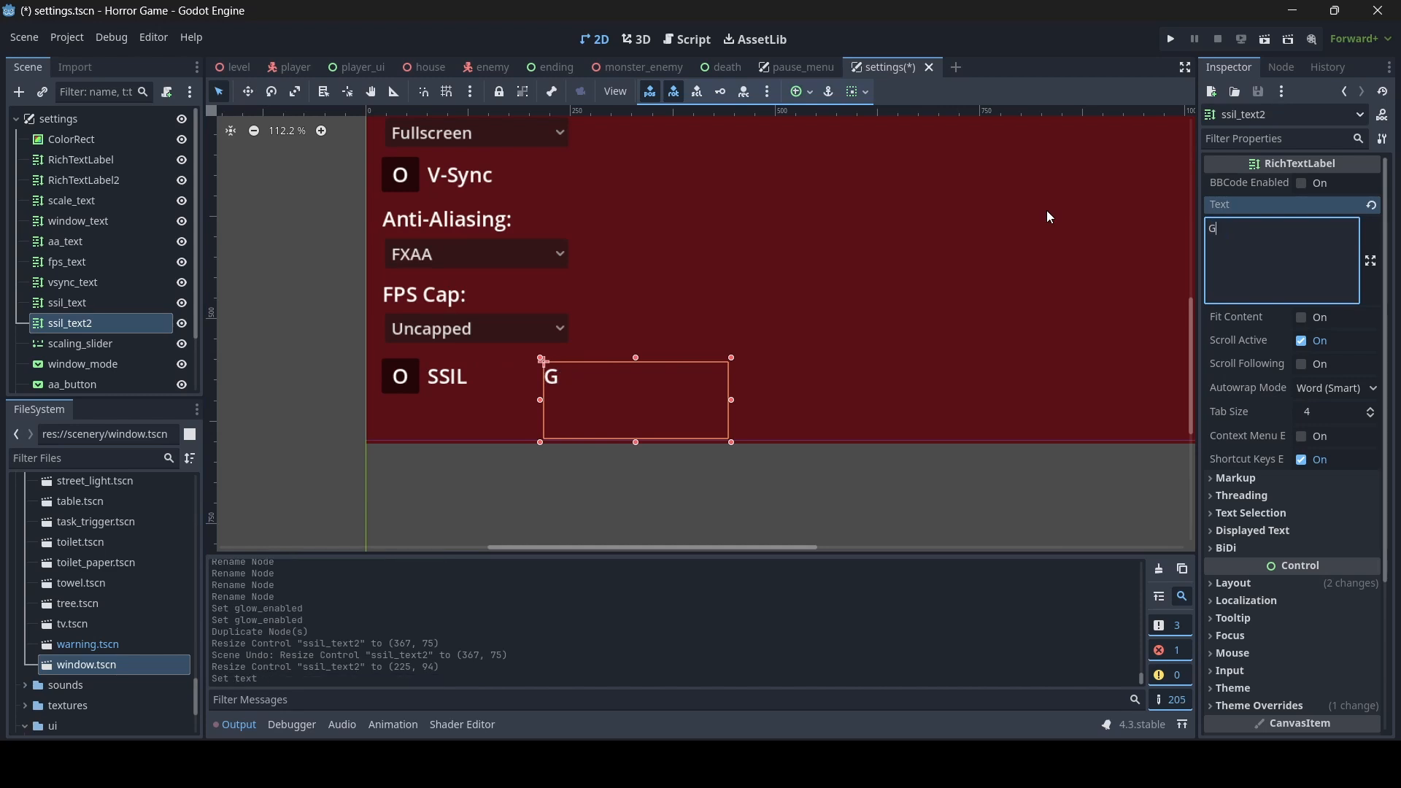
- Duplicate the SSIL toggle button and fit the copy between the SSIL and Glow labels at about 47 by 43
left_click(407, 389)
key("ctrl+d")
left_click_drag(422, 375, 540, 374)
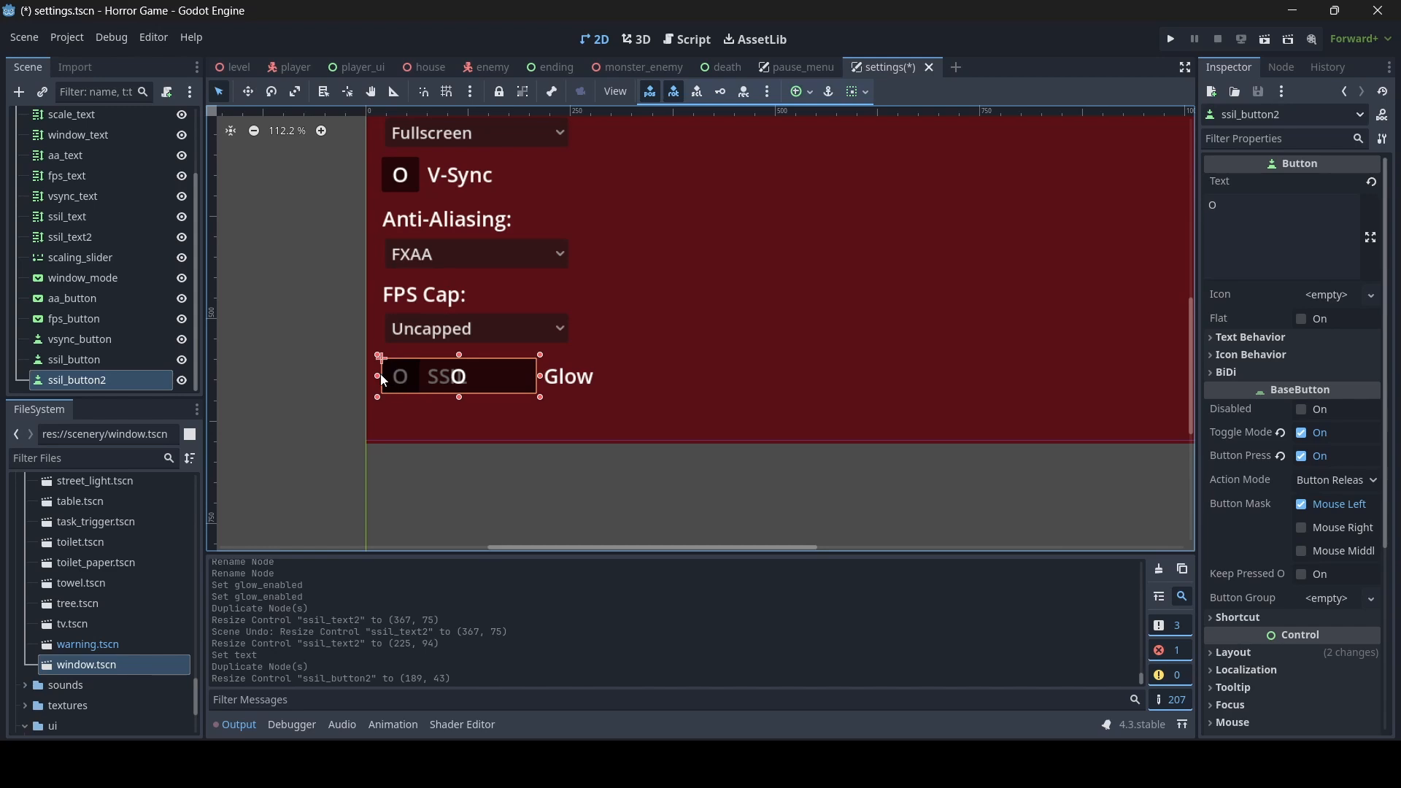
left_click_drag(382, 377, 500, 376)
left_click(571, 385)
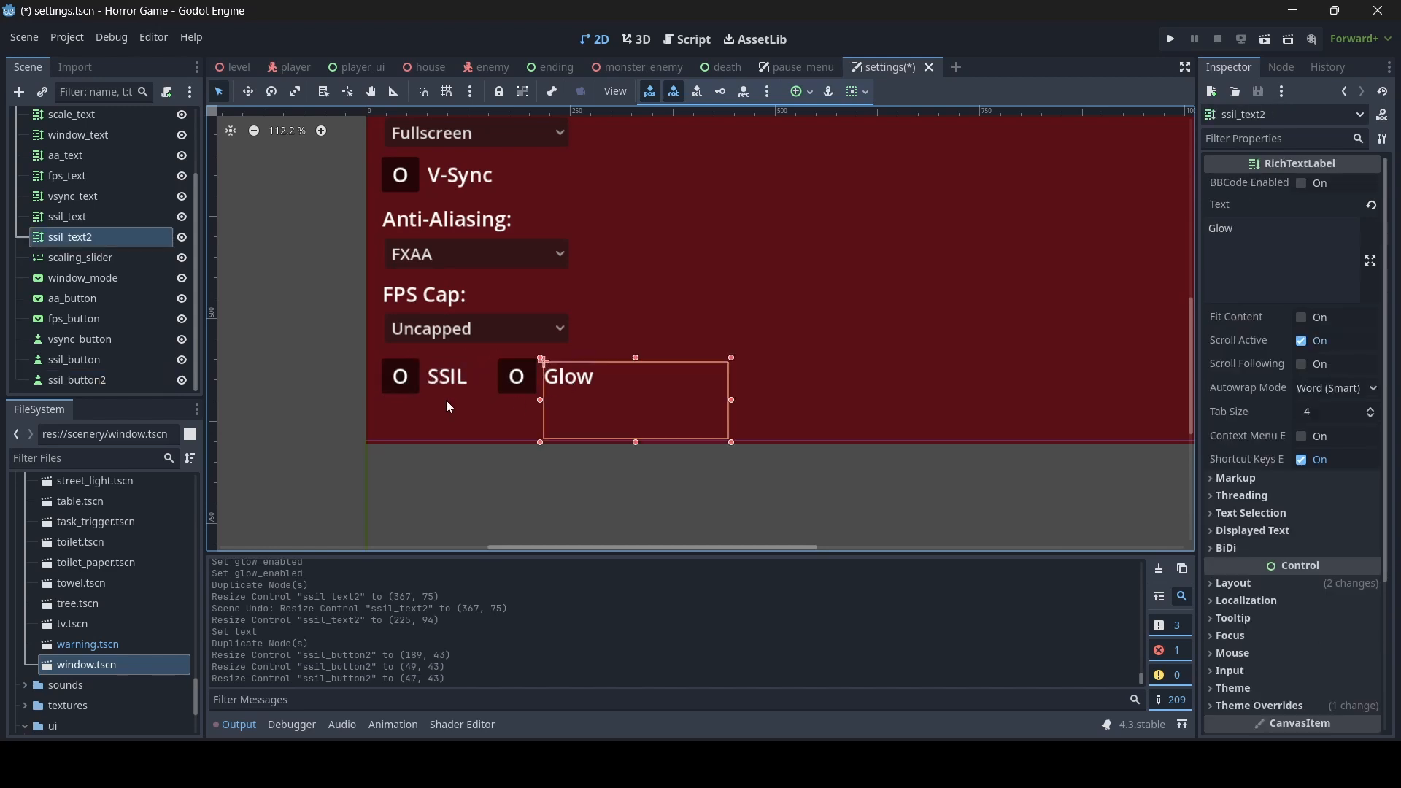
- Rename the Glow label node as glow_text and its toggle button node as glow_button, and save the settings scene
left_click(108, 239)
left_click(108, 239)
type("g")
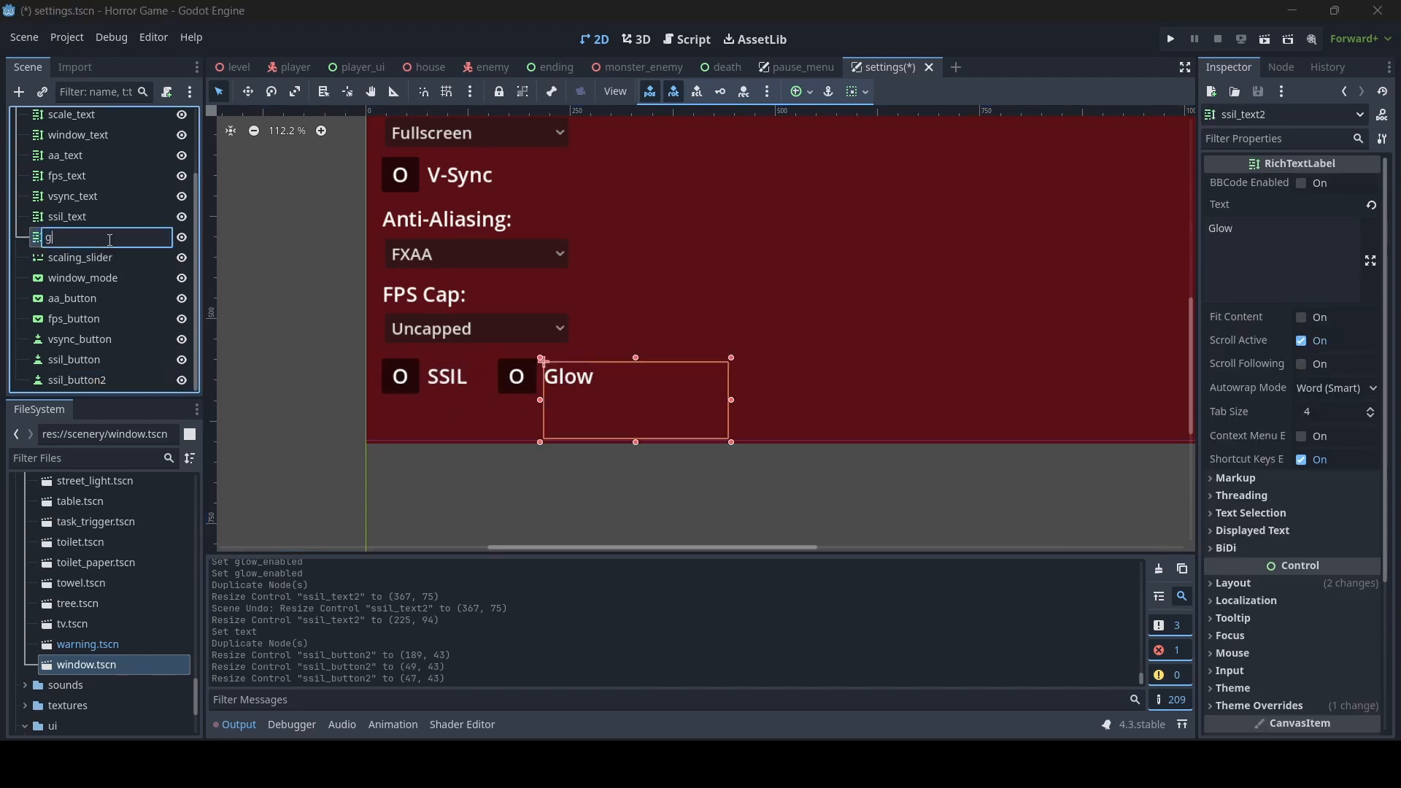
type("low_text")
key("Return")
left_click(509, 384)
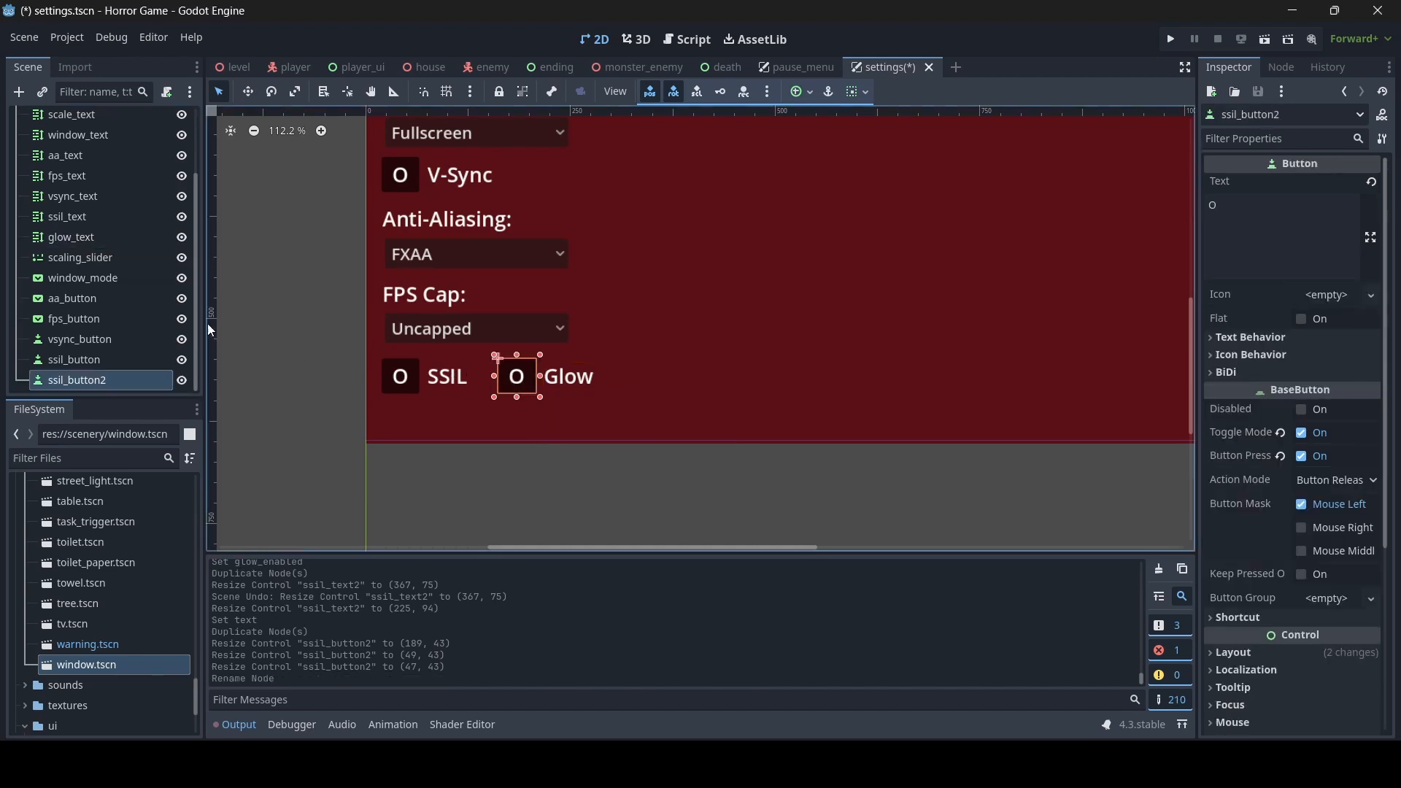
left_click(86, 381)
type("glow_button")
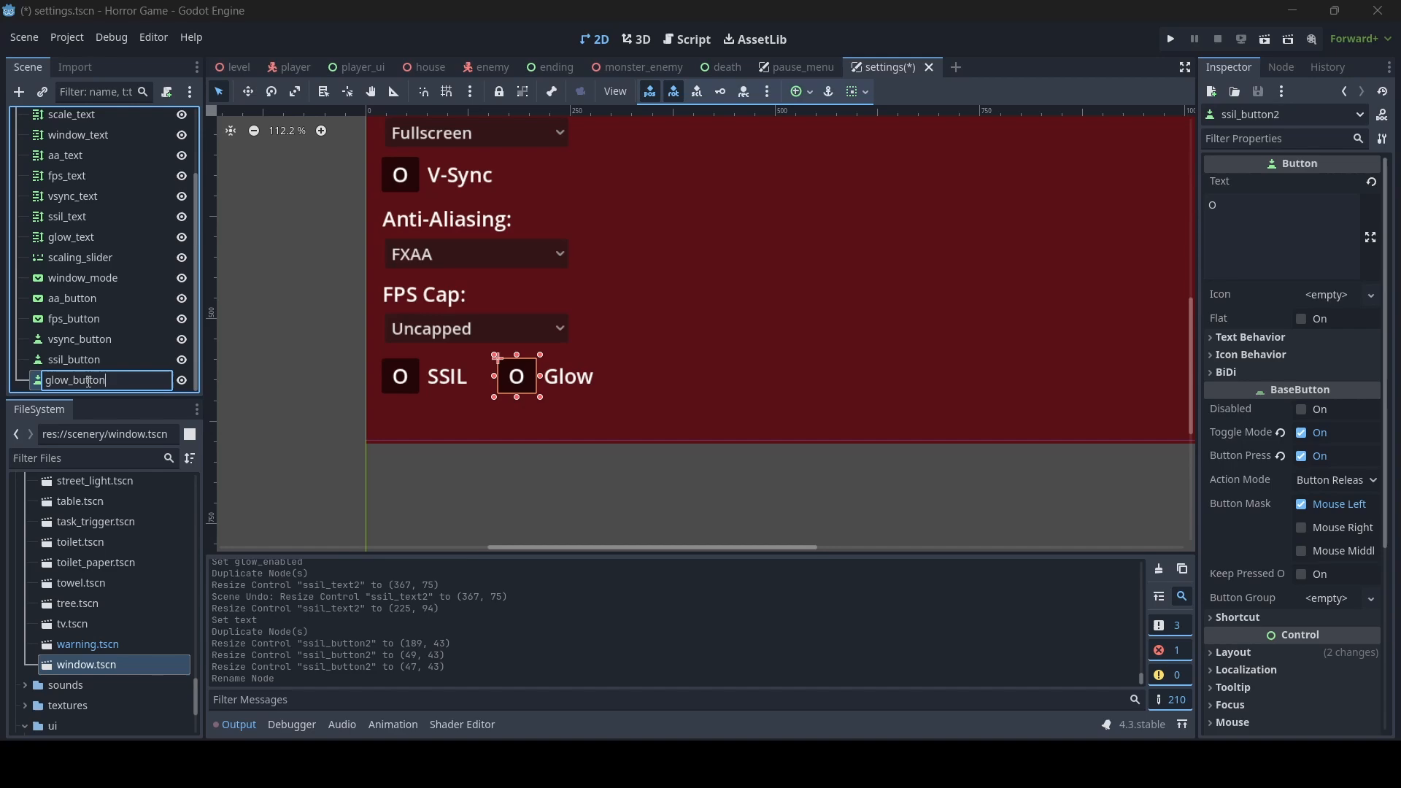
key("Return")
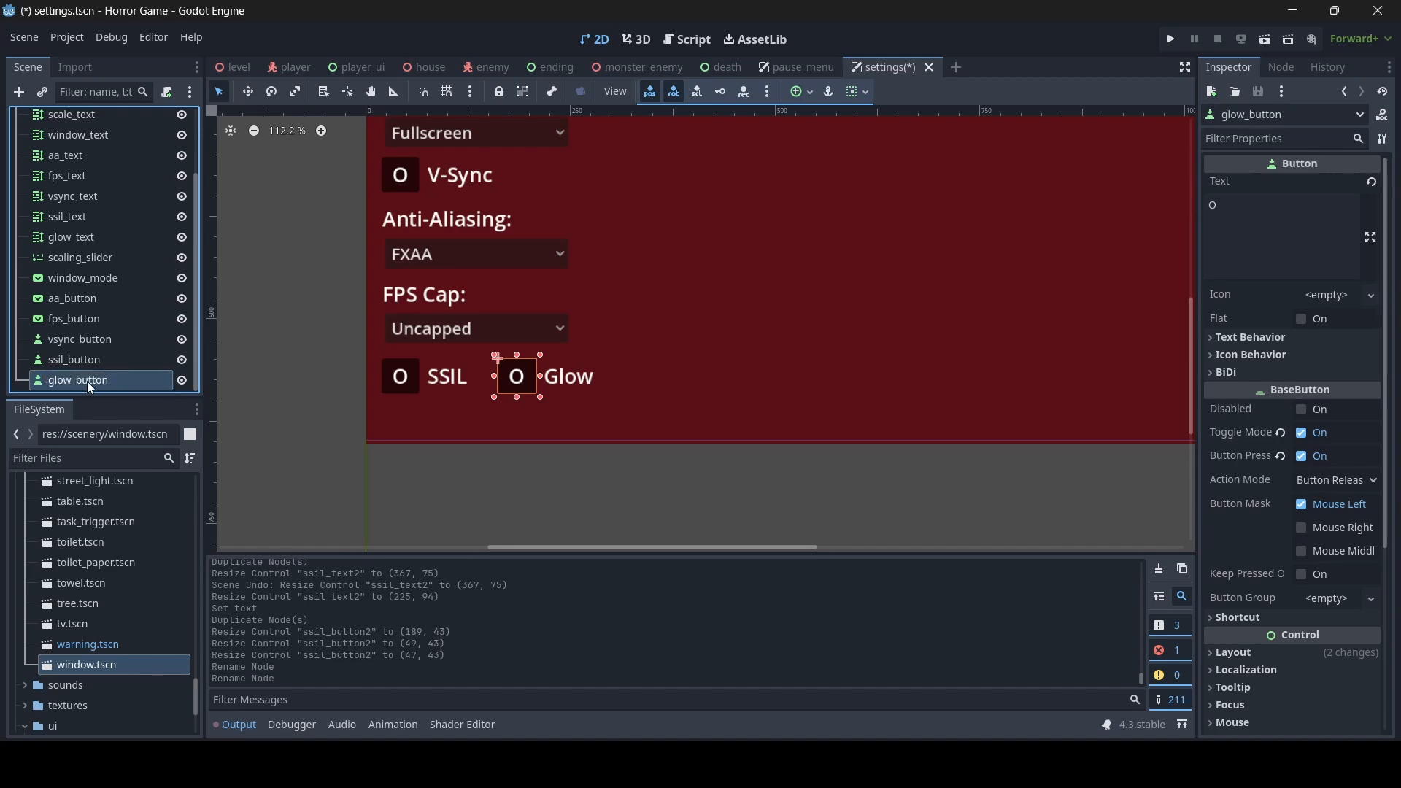
key("ctrl+s")
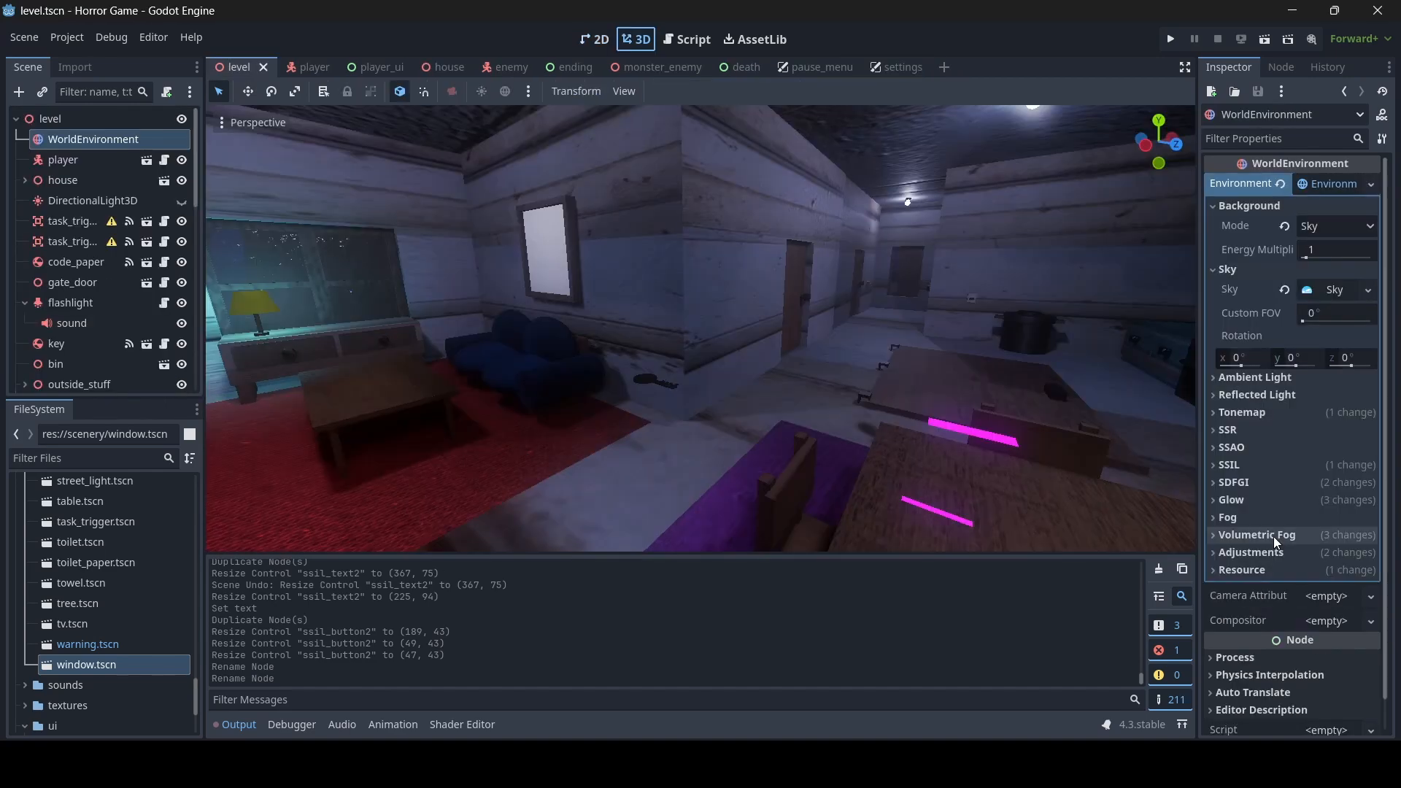
- In the level's WorldEnvironment, toggle Volumetric Fog to compare the room, leave it enabled, and save the scene
left_click(1273, 536)
left_click(1305, 556)
left_click(1306, 554)
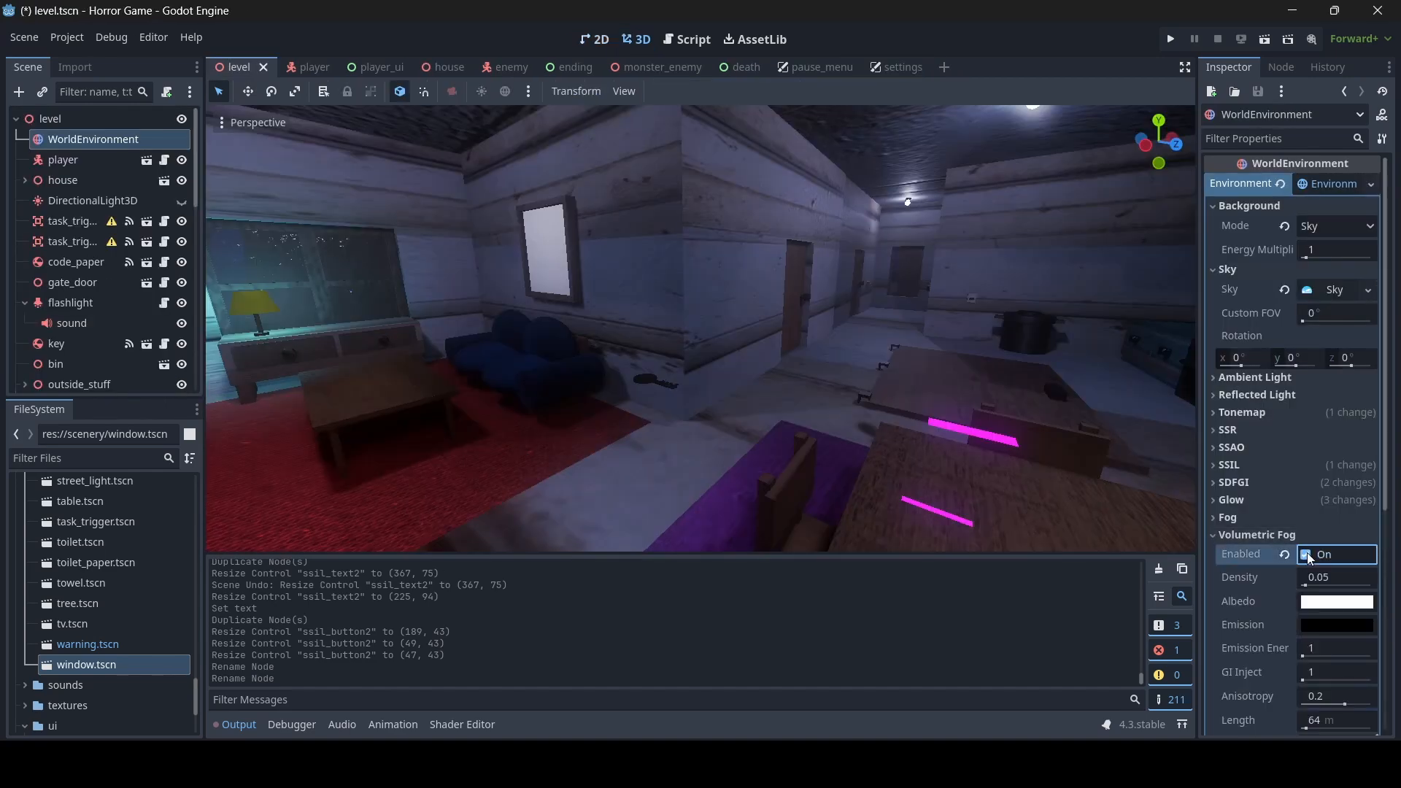
left_click(1307, 555)
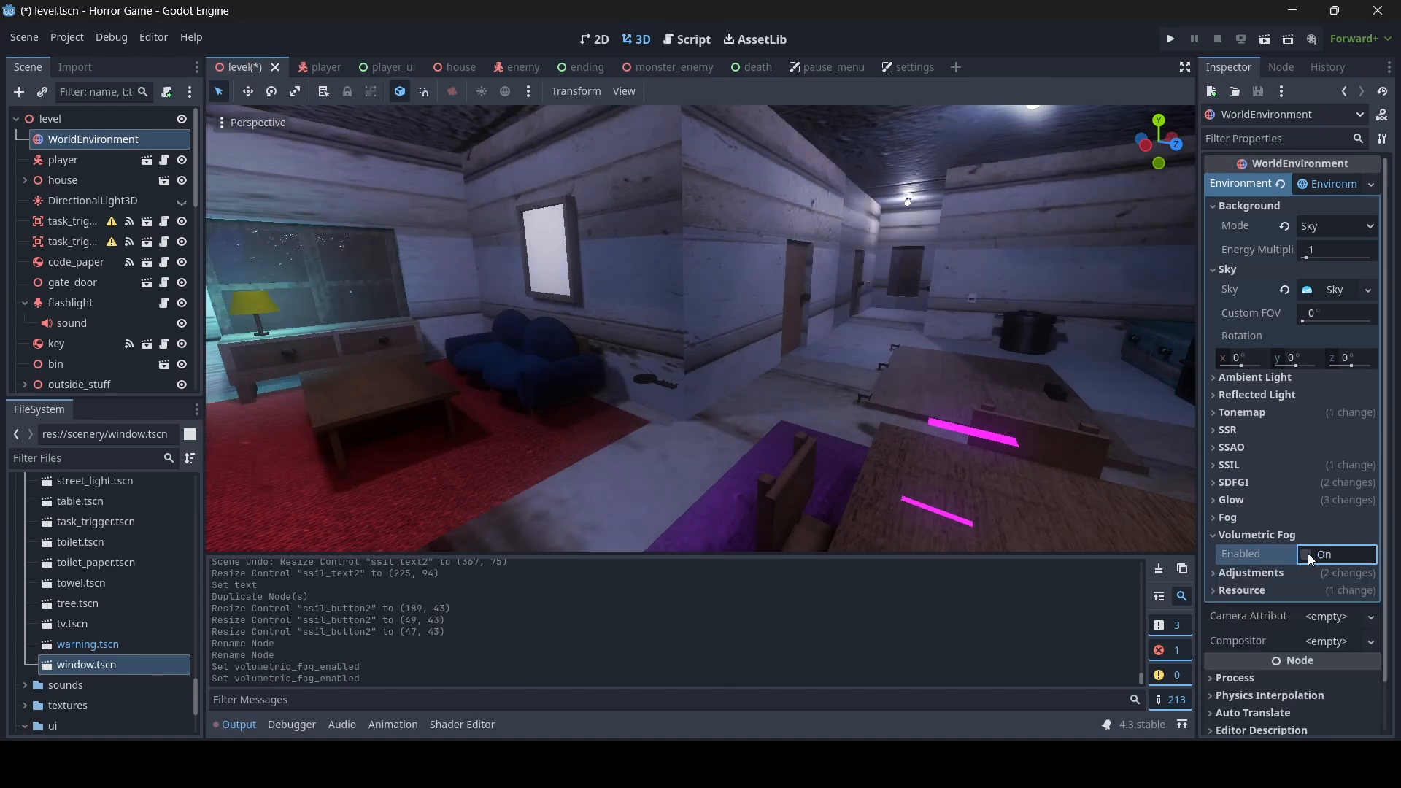
left_click(1289, 539)
key("ctrl+s")
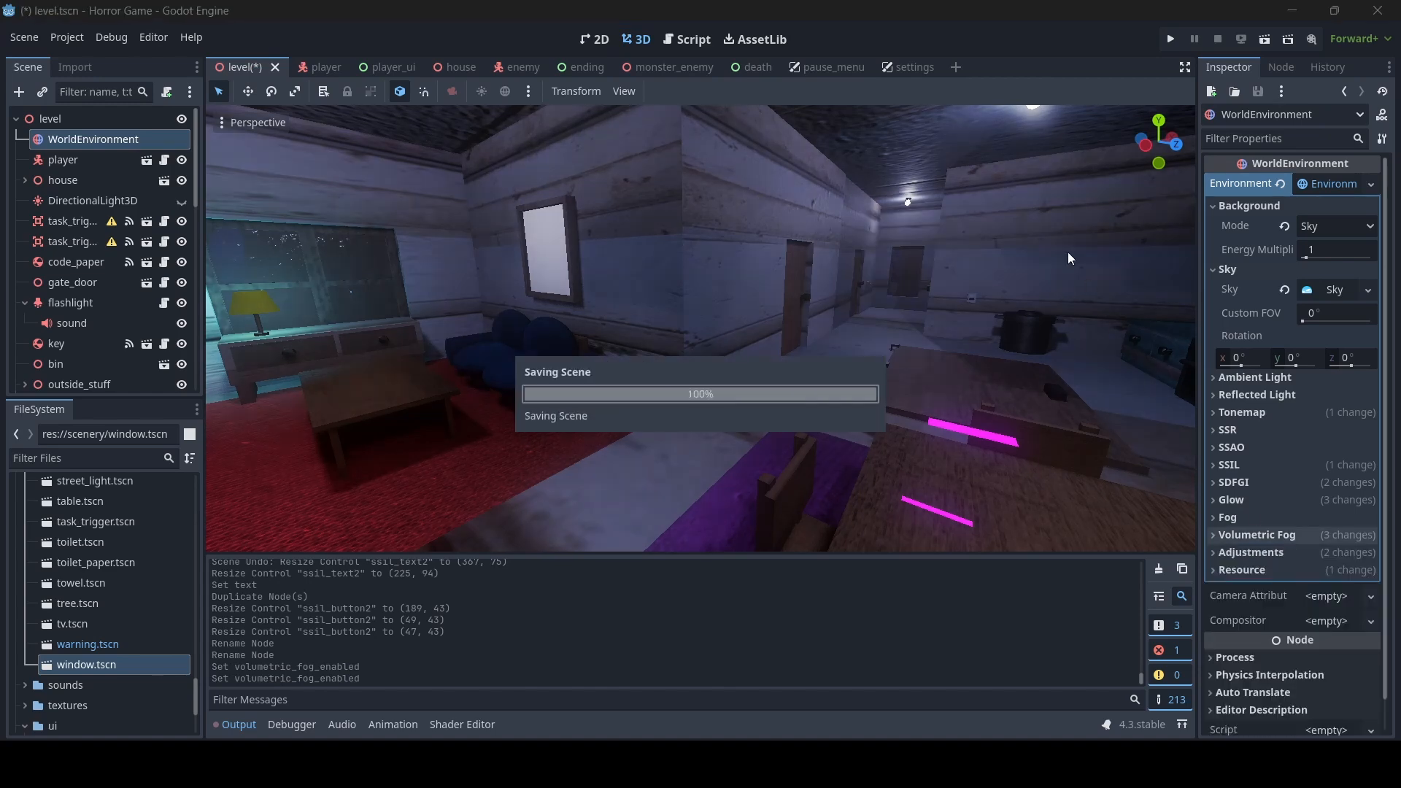
- In the settings scene, duplicate the Glow label, fit the copy beside it at about 255 by 94, and set its text to Volumetric Fog
left_click(887, 64)
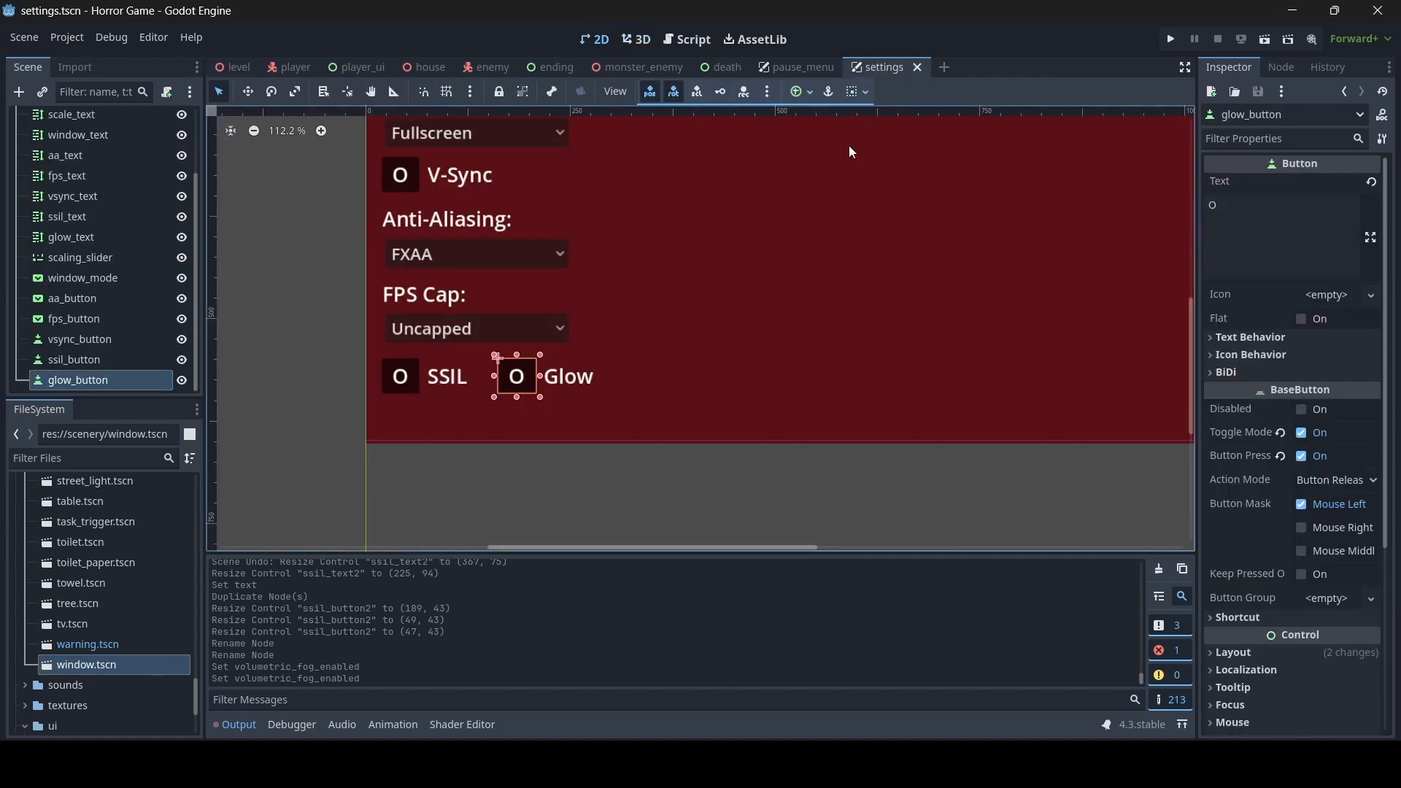
left_click(590, 378)
key("ctrl+d")
left_click_drag(543, 400, 625, 401)
left_click_drag(733, 402, 857, 400)
left_click_drag(624, 404, 642, 403)
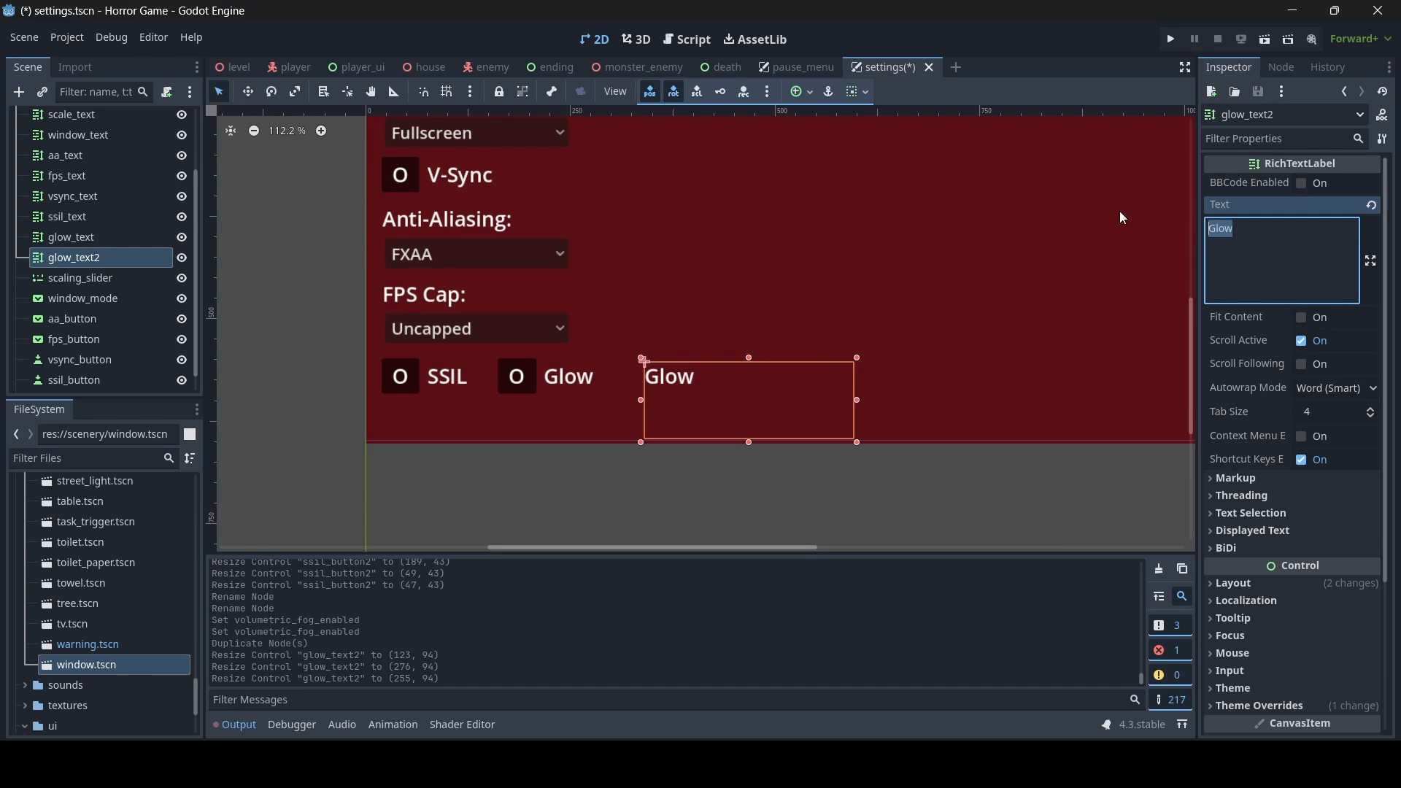
type("Volumetric Fog")
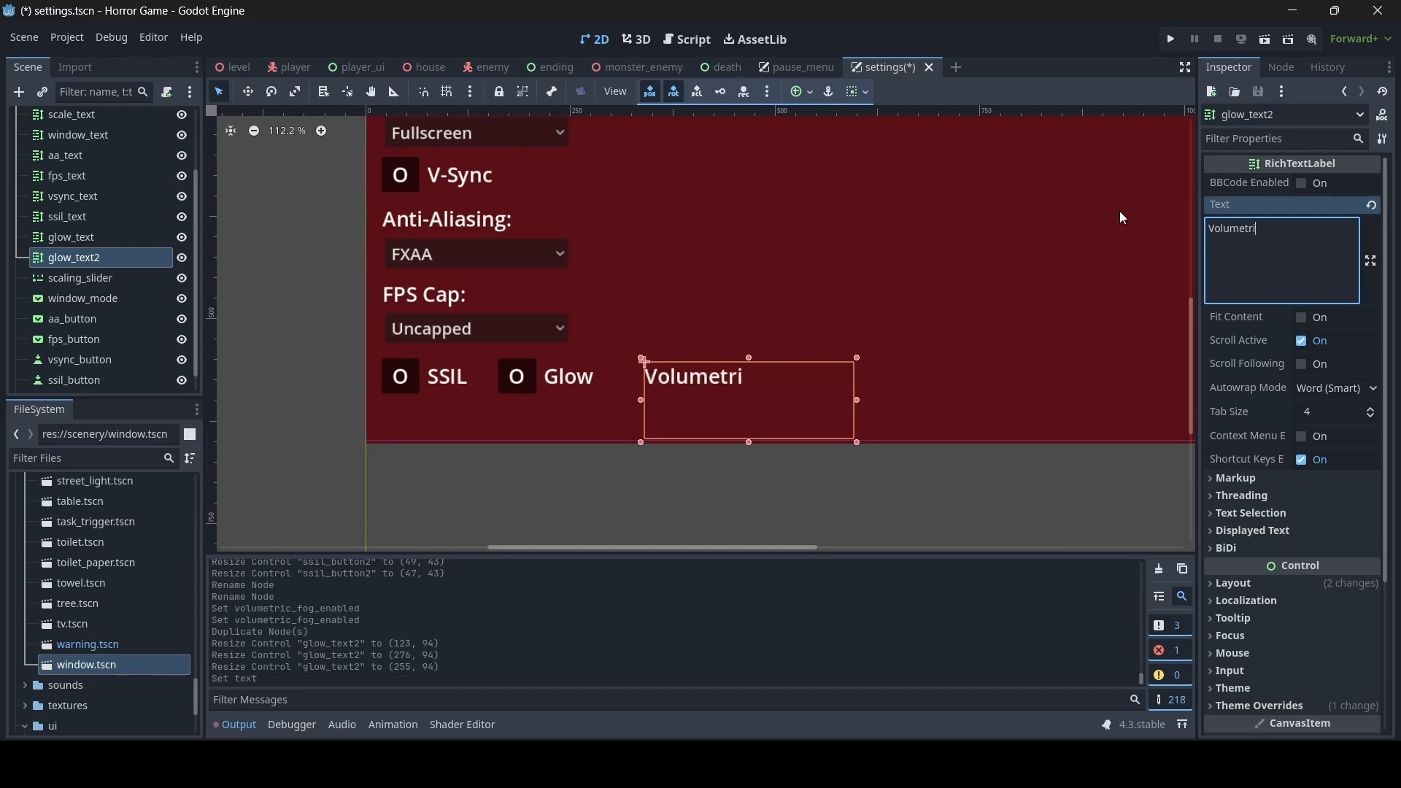
- Rename the Volumetric Fog label node as volumetric_text
double_click(122, 258)
type("volumetric_text")
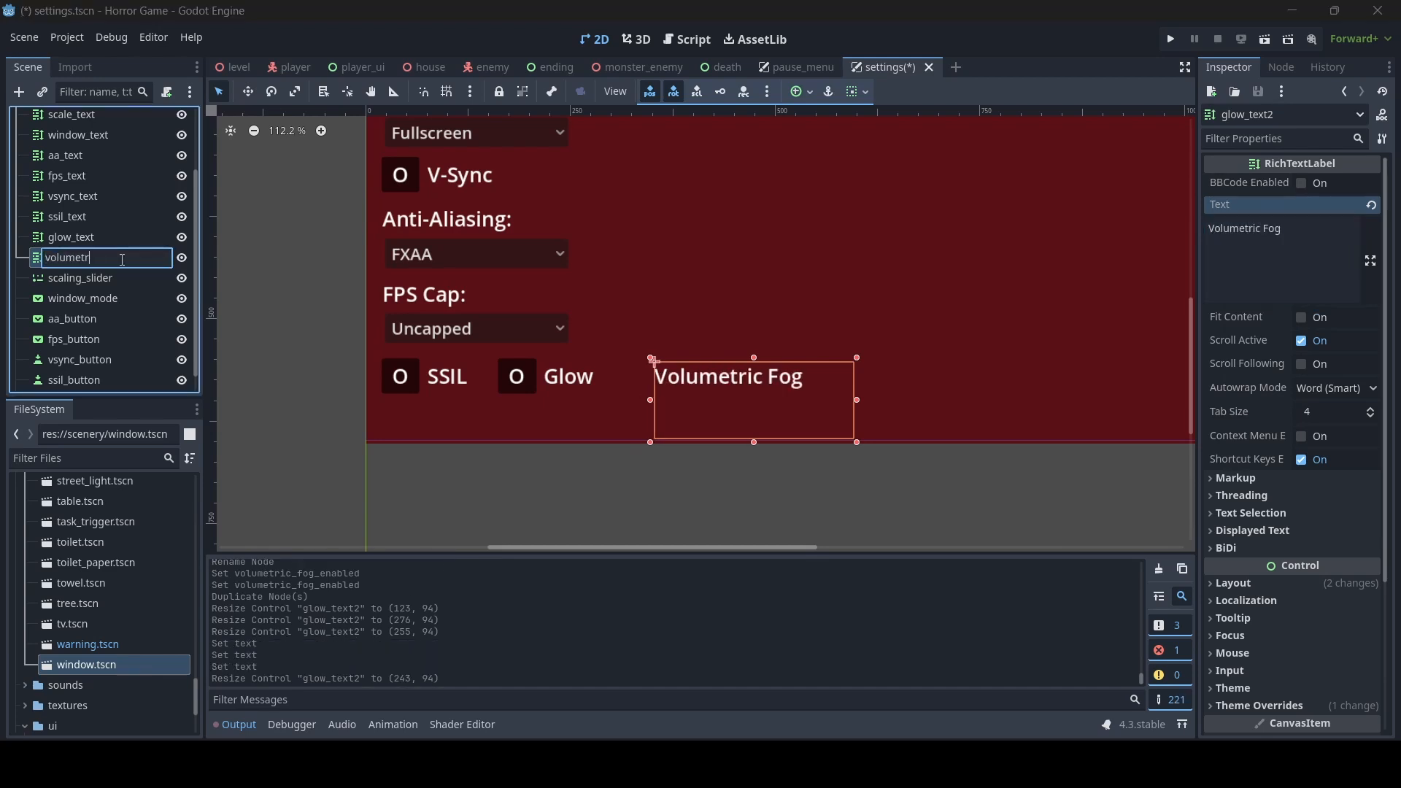
- Duplicate the Glow toggle button and fit the copy between the Glow and Volumetric Fog labels at about 46 by 43
left_click(516, 377)
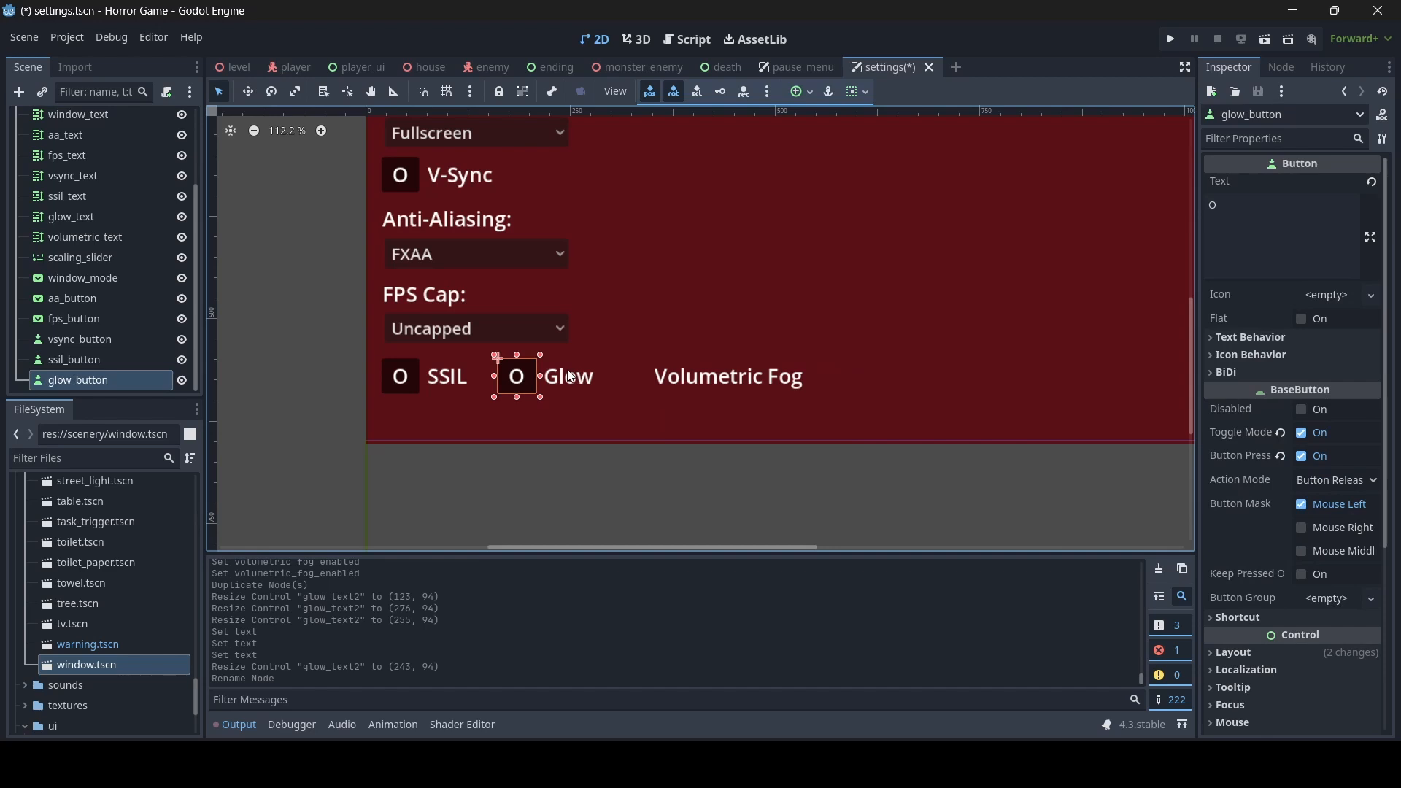
key("ctrl+d")
left_click_drag(541, 376, 650, 376)
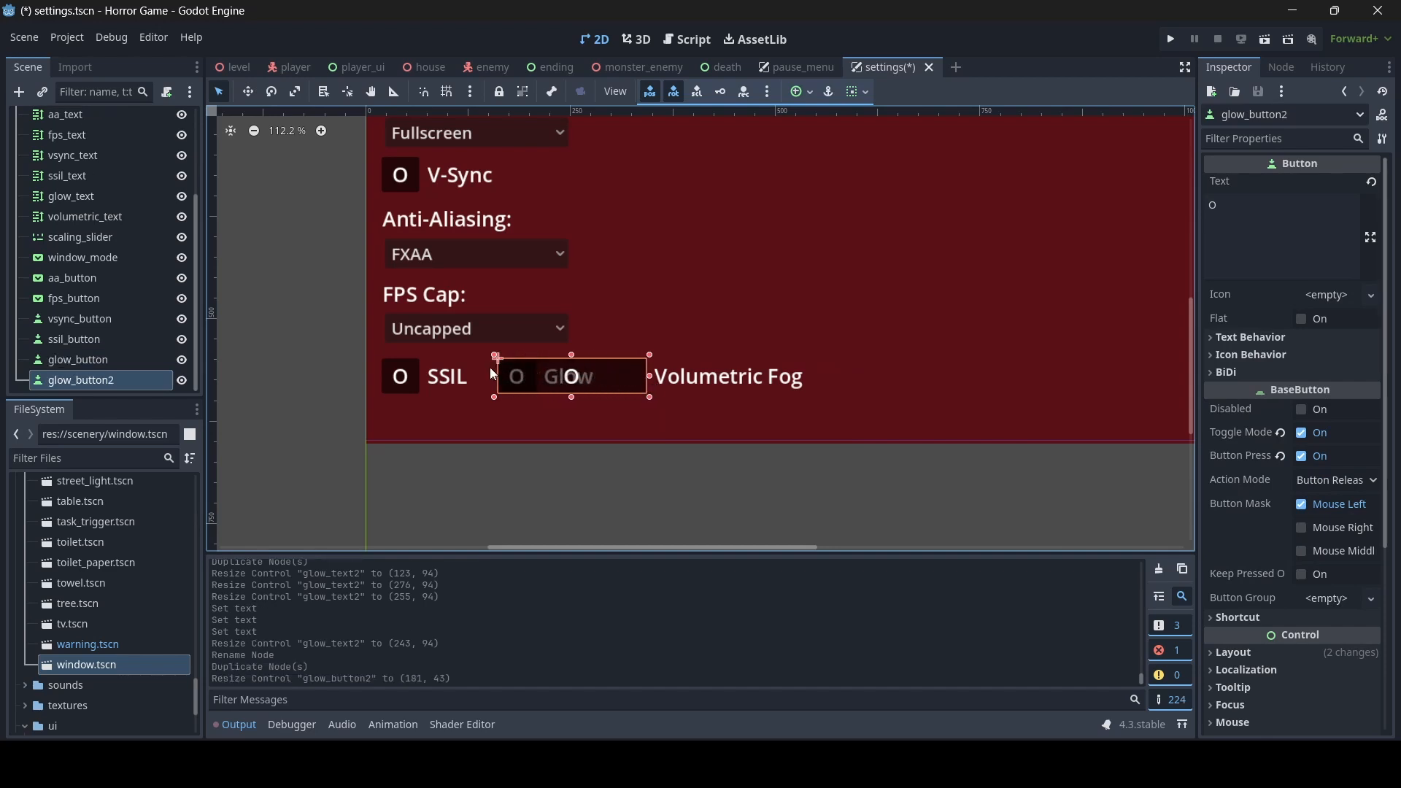
left_click_drag(495, 375, 615, 376)
left_click(351, 421)
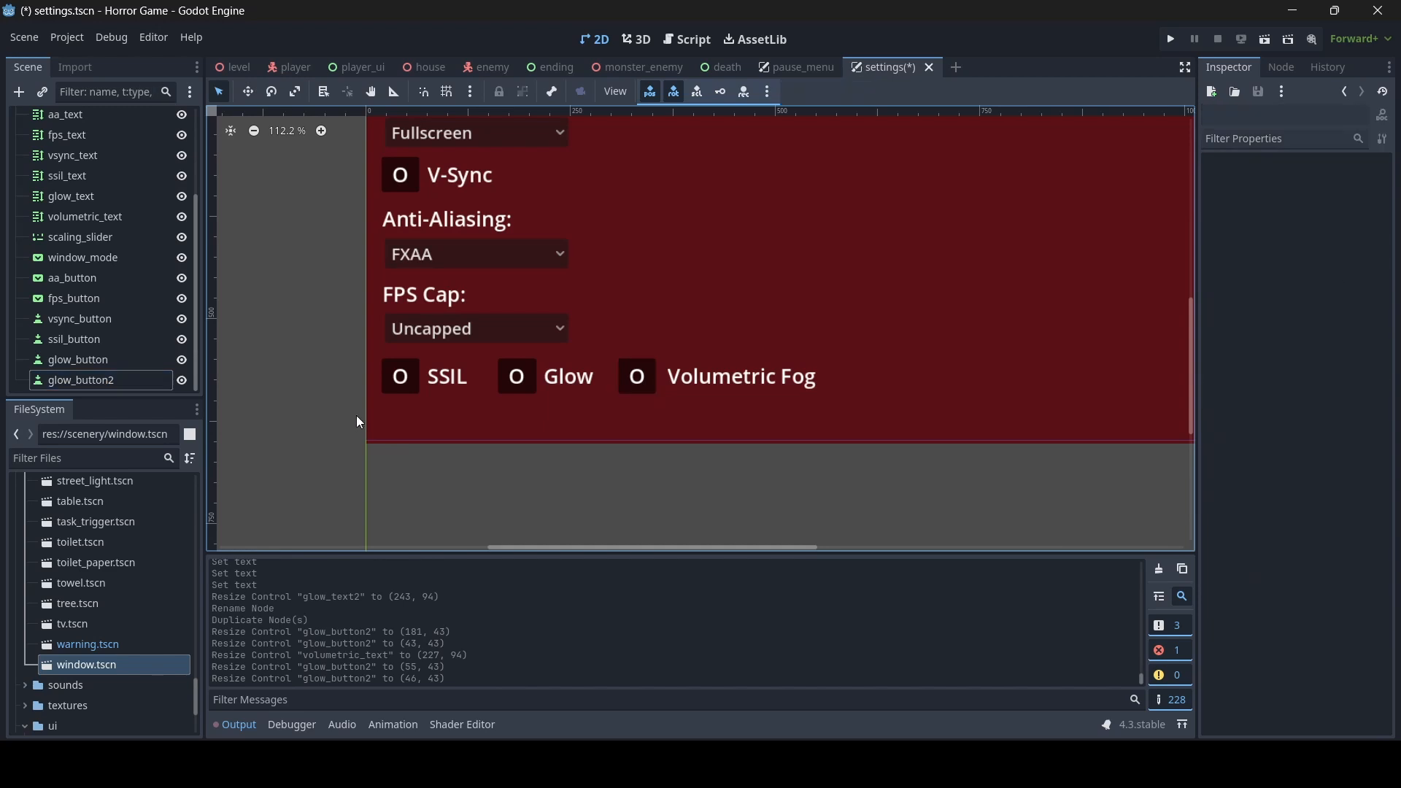
- Duplicate the 3D Scaling label and narrow the copy to about 188 by 72 beside the original
scroll(628, 326, "down", 6)
middle_click_drag(611, 362, 670, 416)
scroll(634, 317, "up", 4)
scroll(620, 357, "down", 2)
scroll(632, 409, "up", 2)
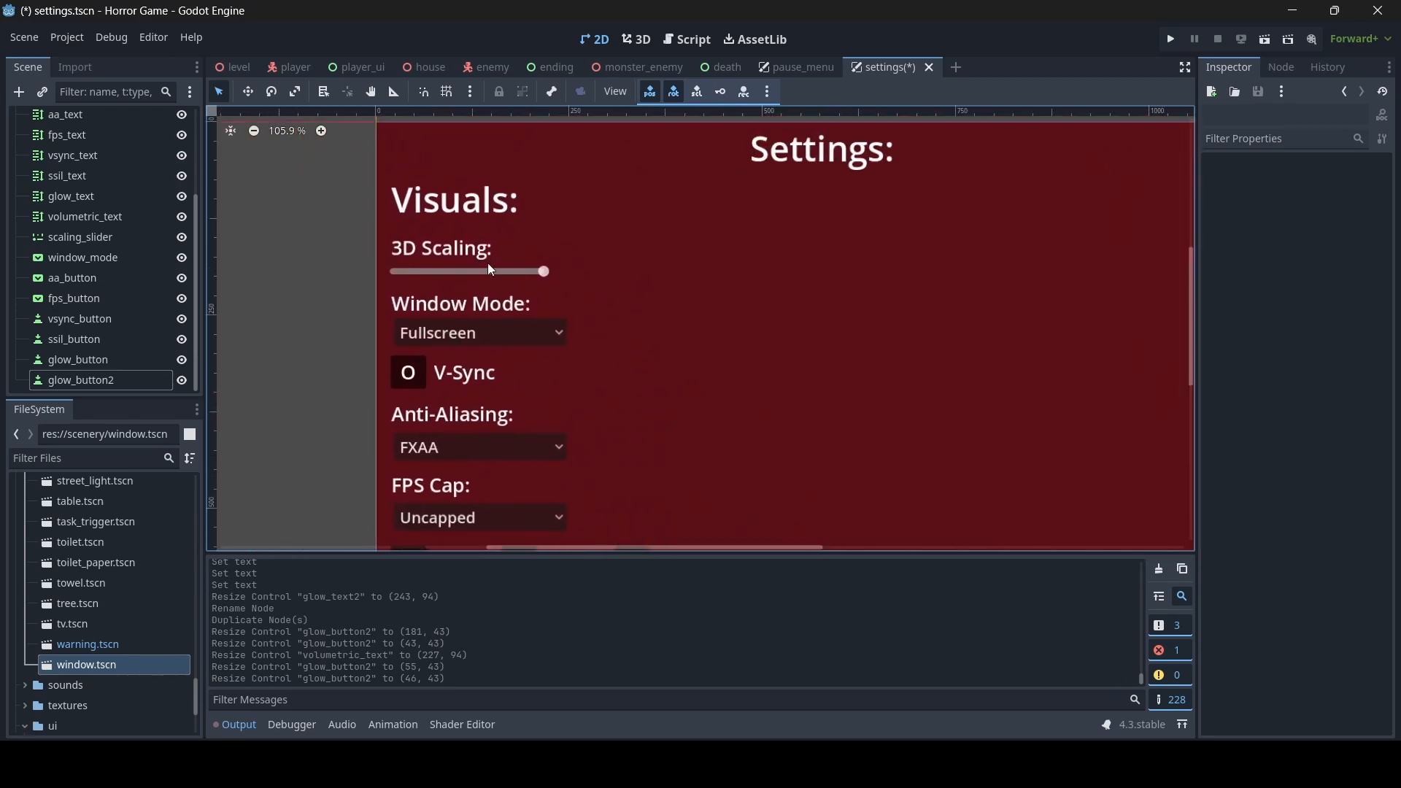
left_click(523, 265)
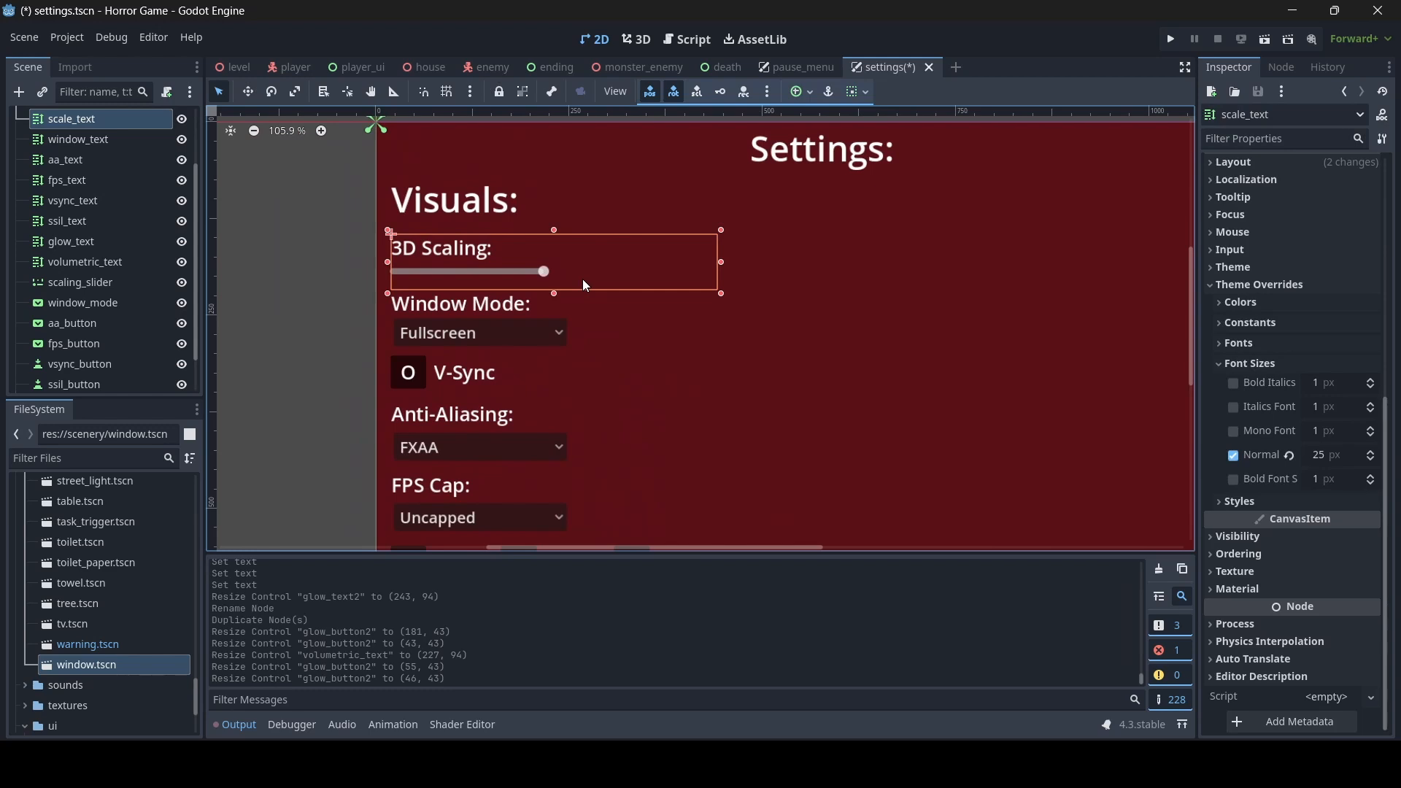
key("ctrl+d")
left_click_drag(387, 261, 567, 248)
- Set the copied scaling label's text to "Shadow Filter Quality:" and resize it to about 302 by 72 so it fits one line
left_click_drag(1268, 229, 1168, 227)
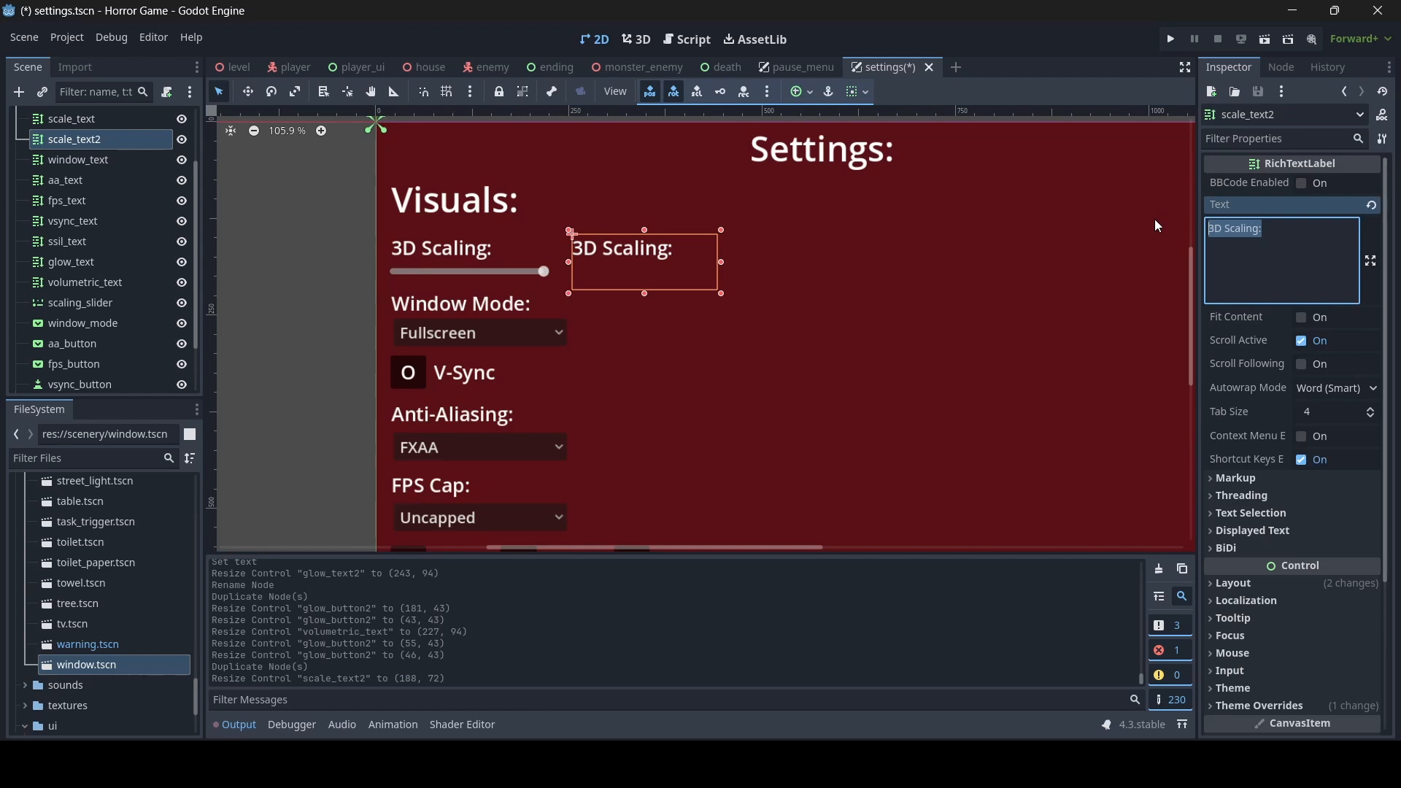
scroll(824, 366, "down", 2)
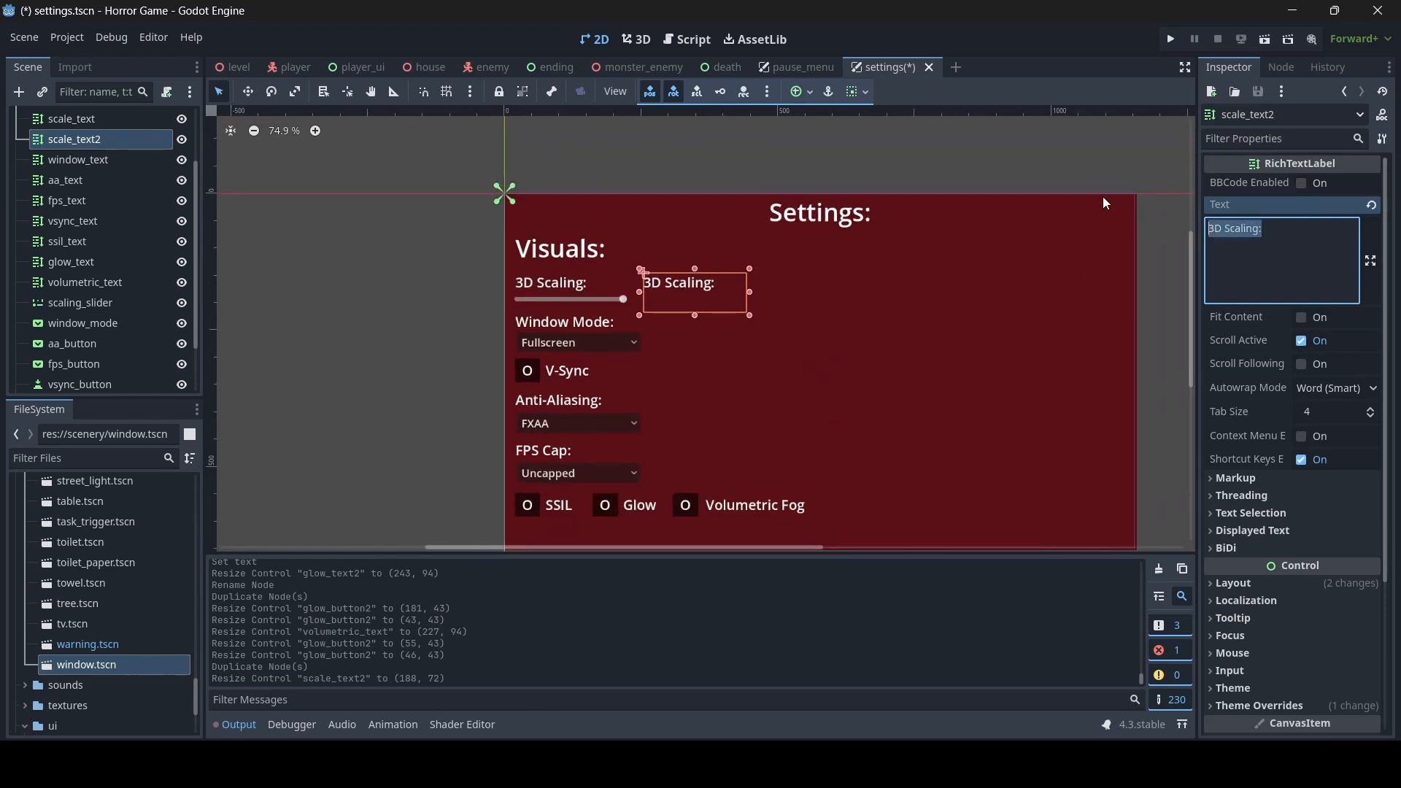
key("BackSpace")
type("Shado")
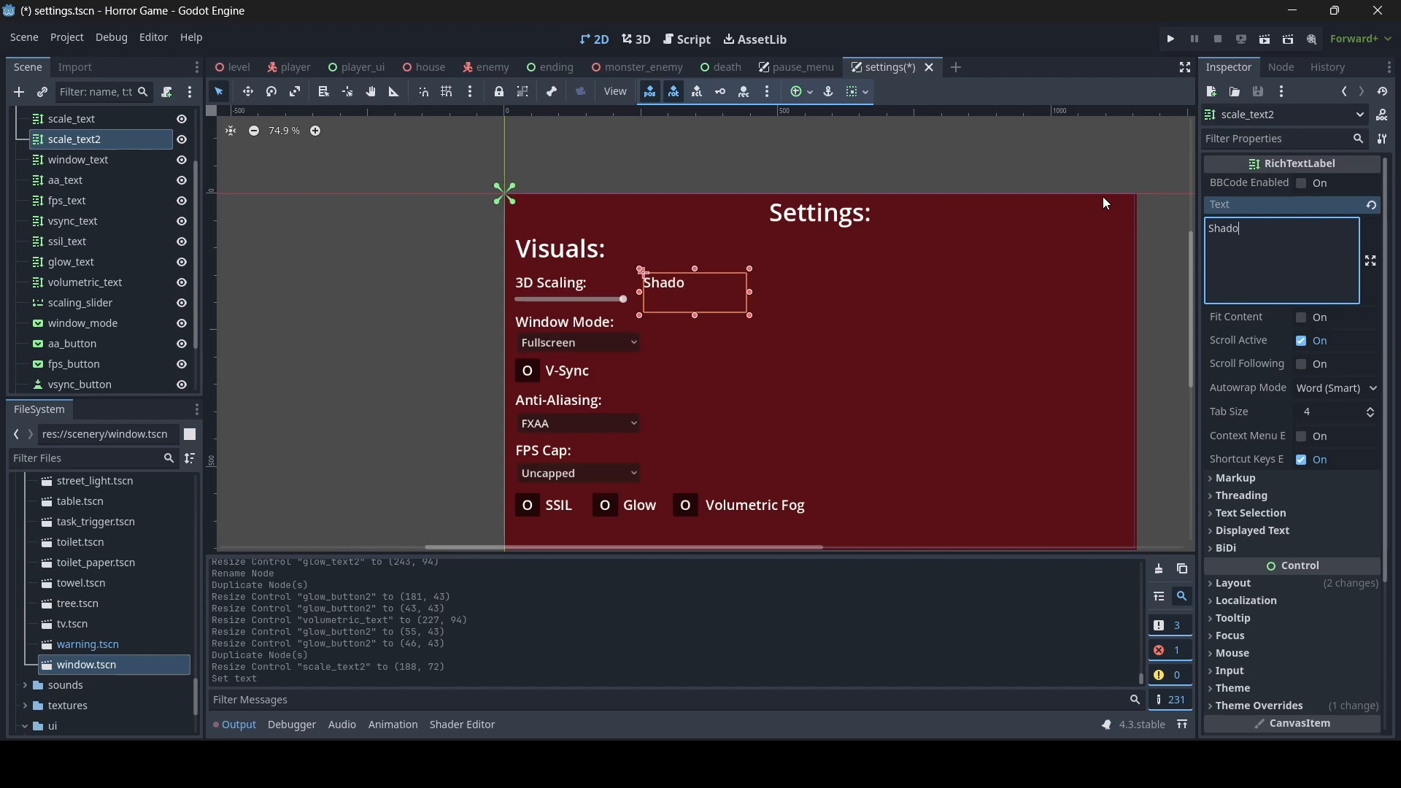
type("w Filter Quali")
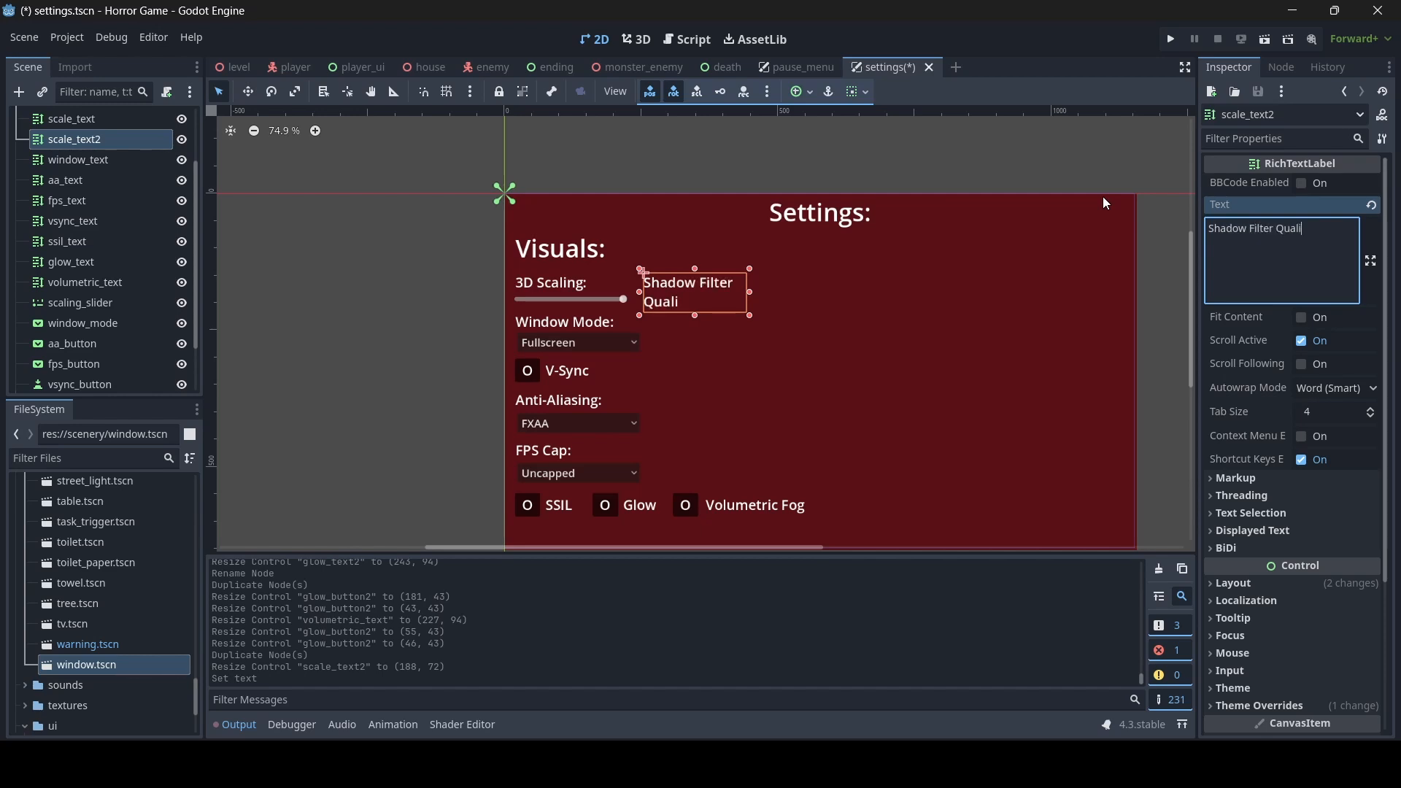
type("ty:")
left_click_drag(750, 293, 826, 294)
scroll(773, 339, "up", 1)
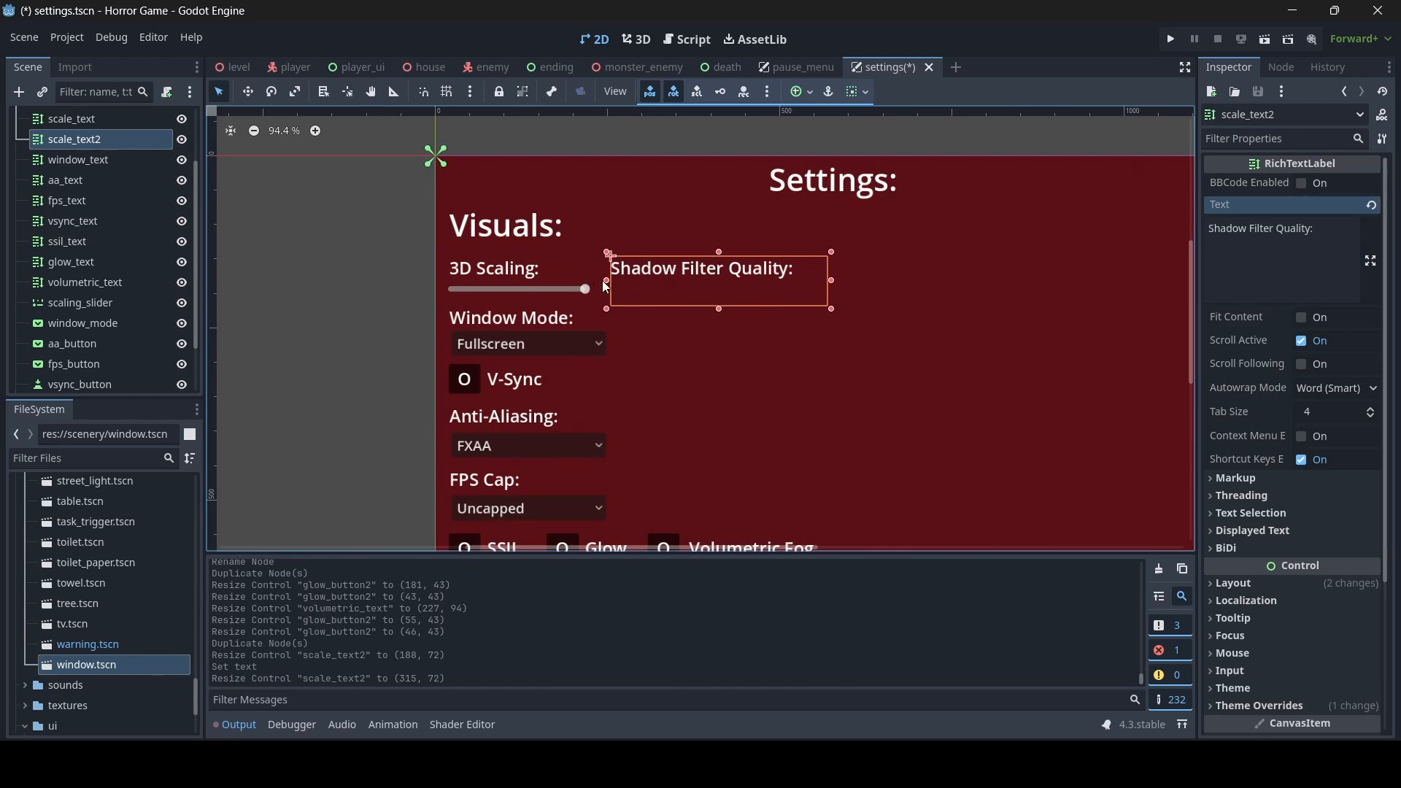
left_click_drag(607, 286, 615, 280)
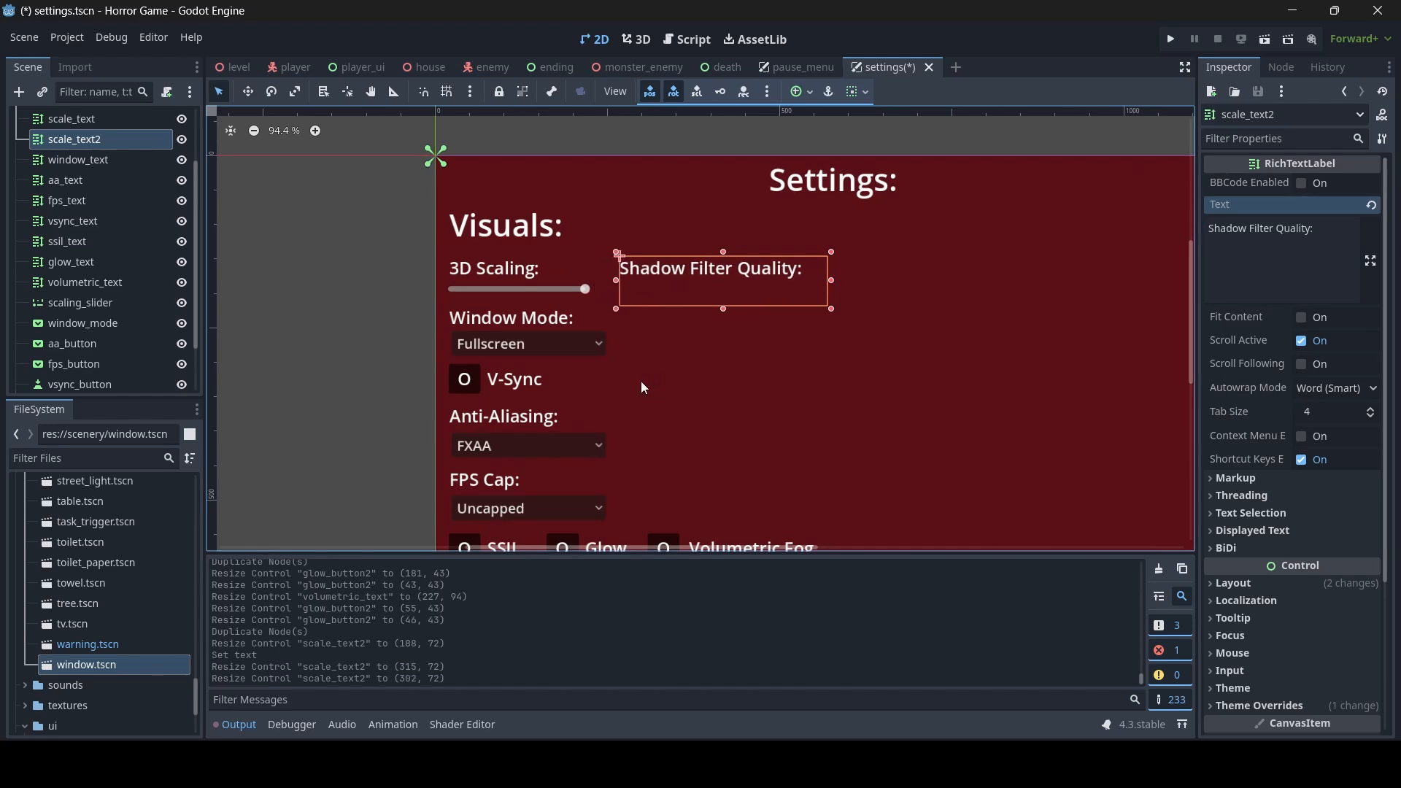
- Duplicate the Window Mode dropdown and place the copy under the Shadow Filter Quality label at about (273, 193)
left_click(567, 354)
key("ctrl+d")
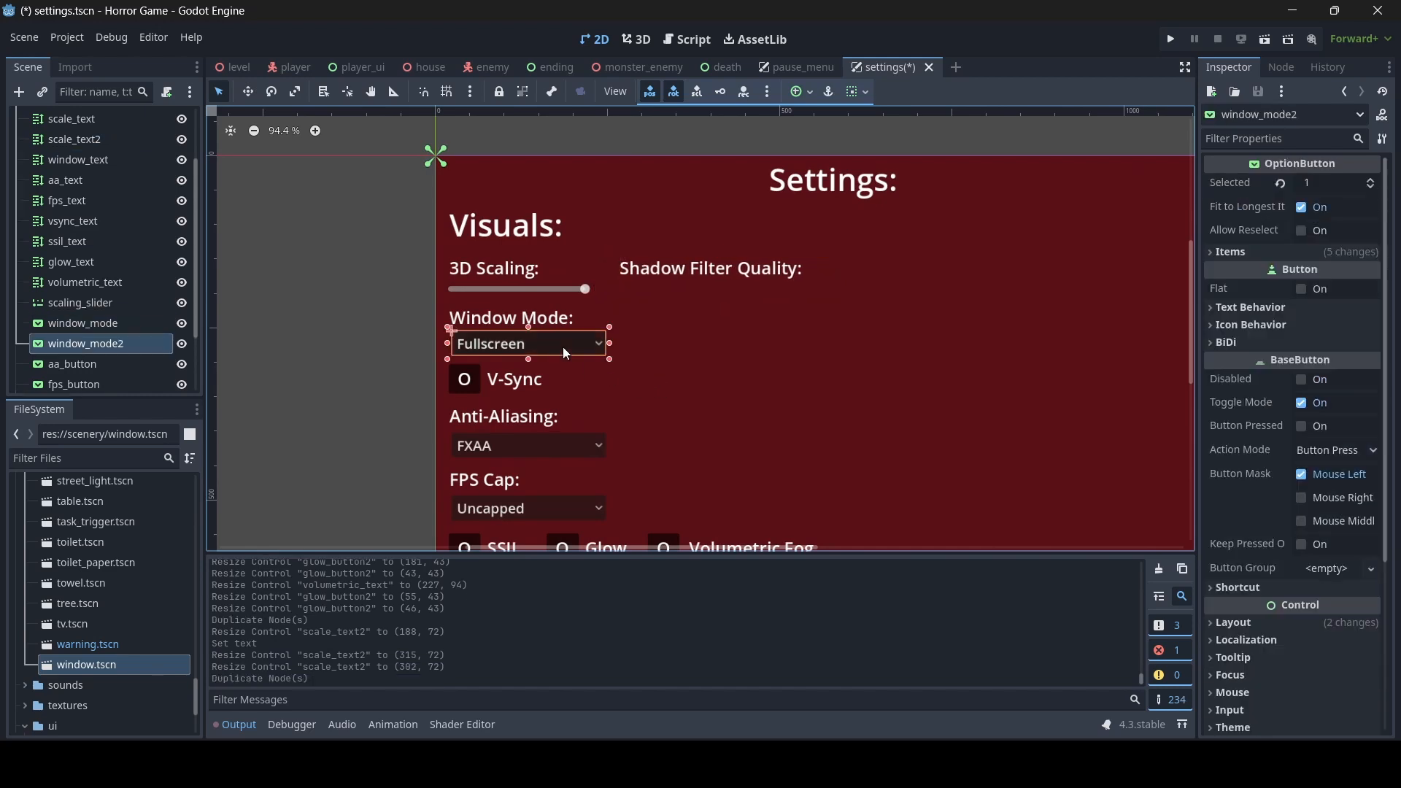
left_click_drag(529, 348, 701, 307)
- Remove all three window mode items from the duplicated dropdown and save the settings scene
left_click(1249, 252)
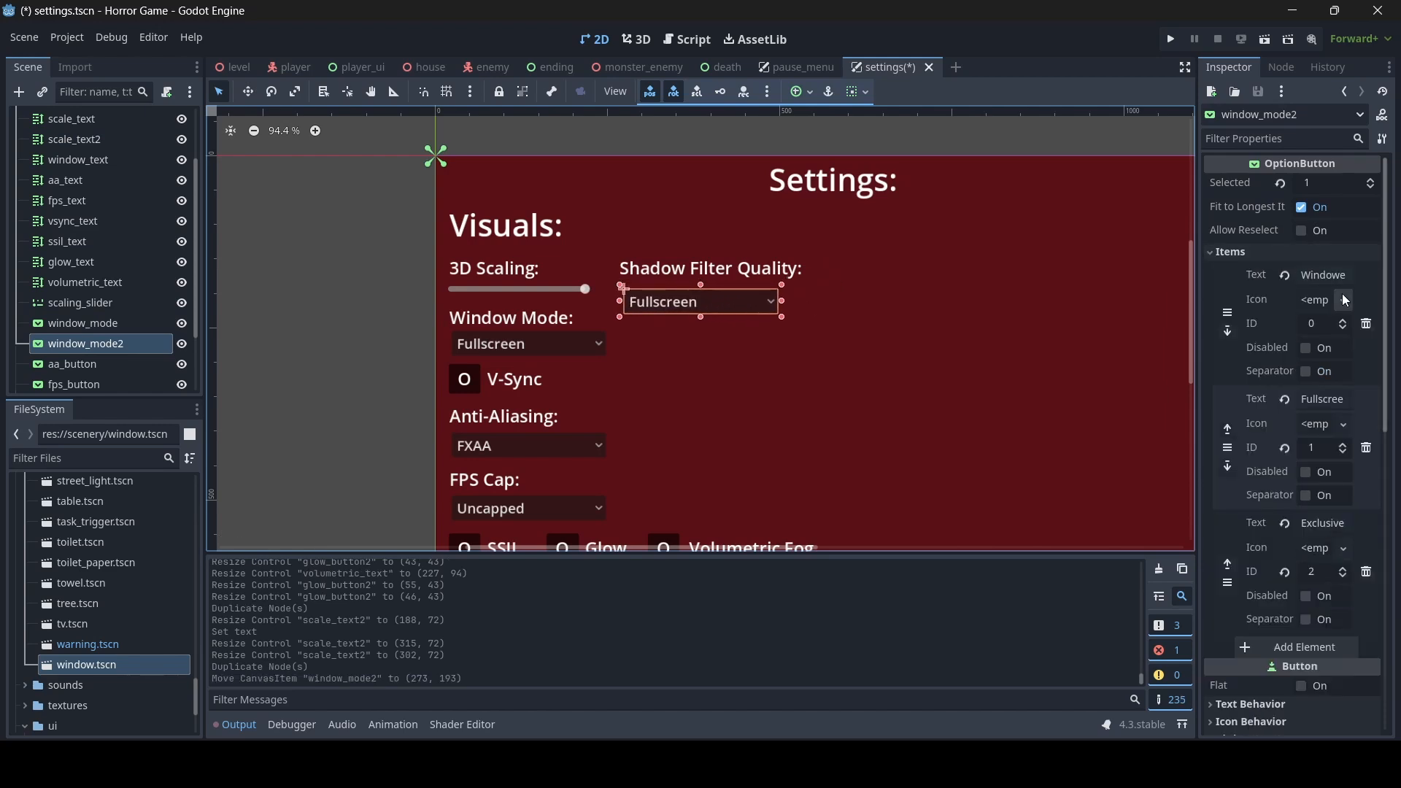
left_click(1366, 324)
left_click(1367, 324)
left_click(1366, 324)
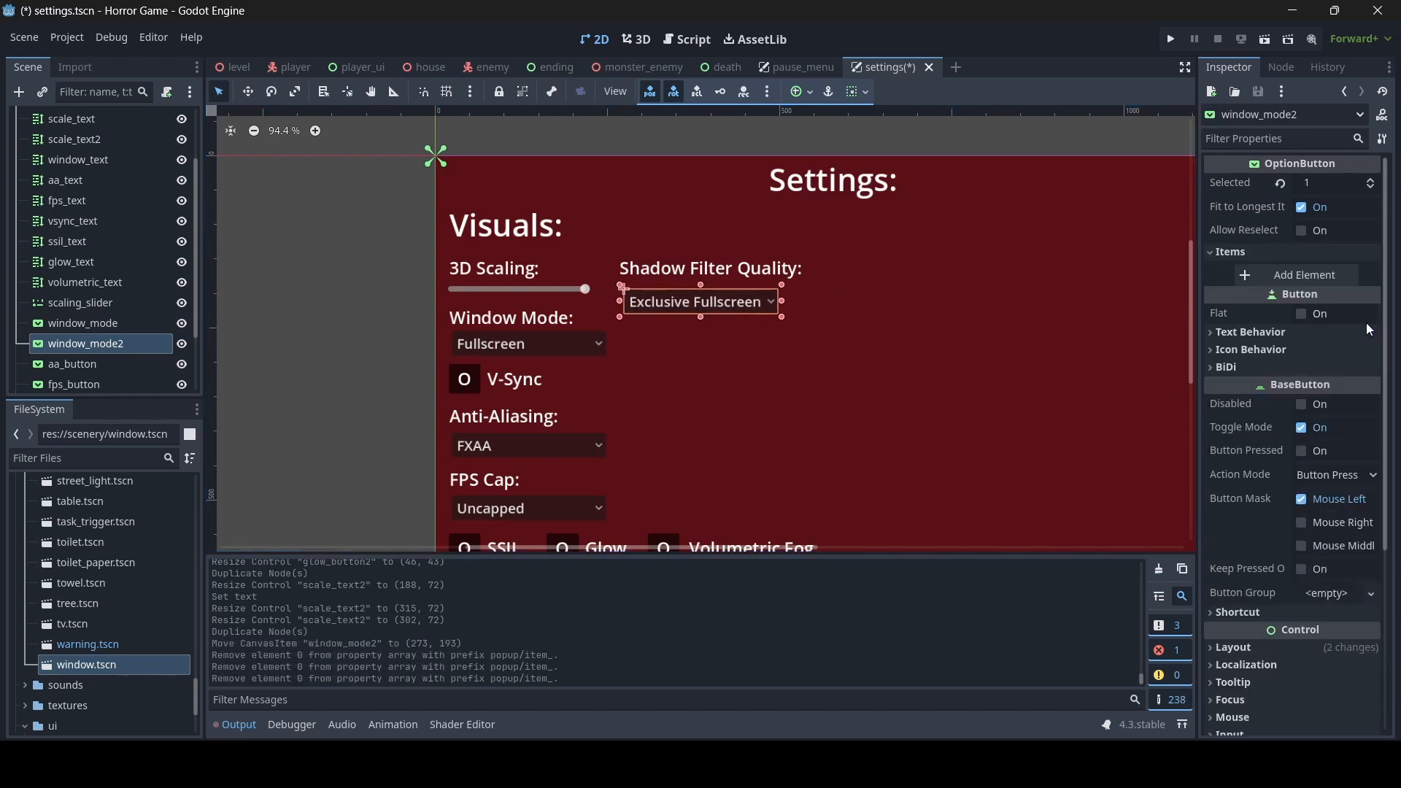
key("ctrl+s")
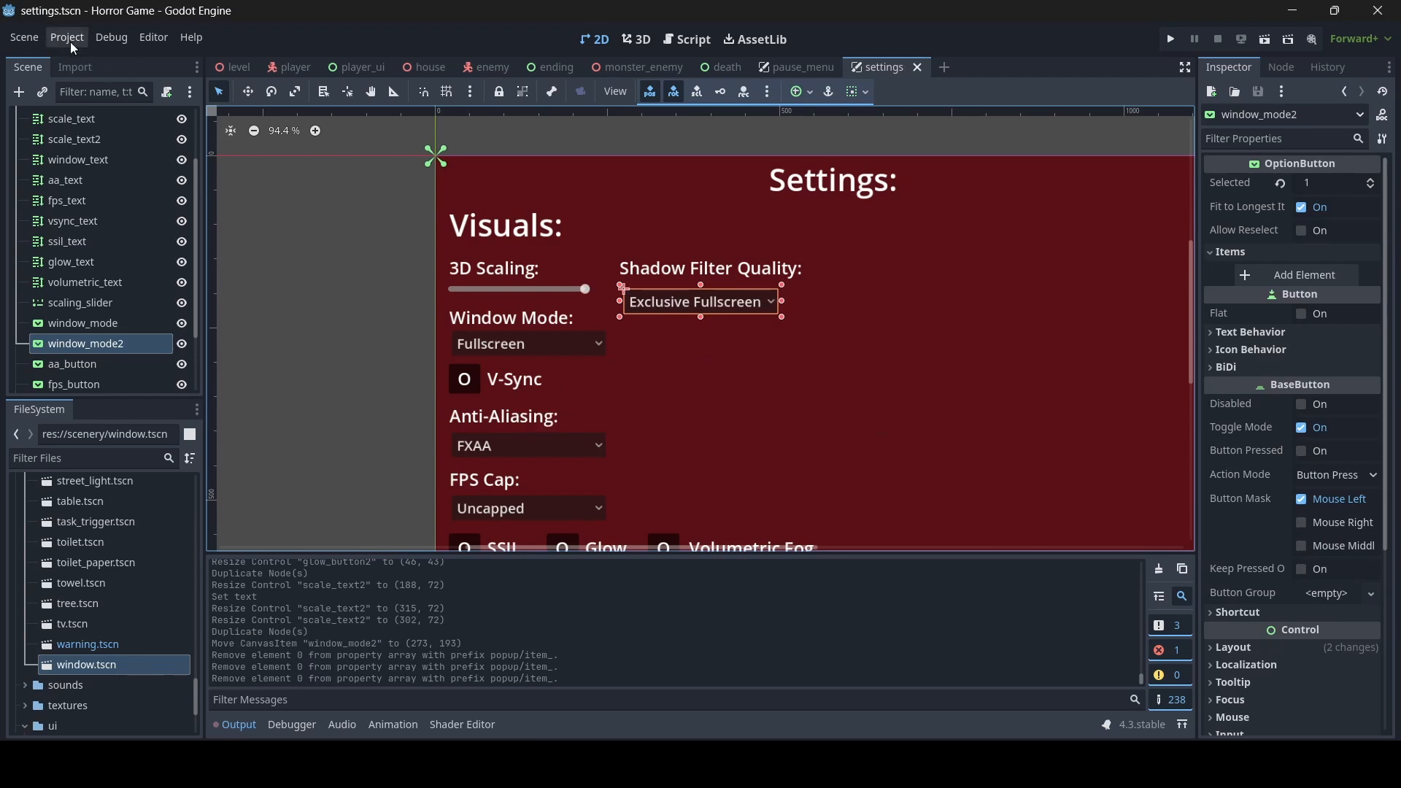
- Search the project settings for shadow and view the Lights and Shadows rendering options
left_click(58, 32)
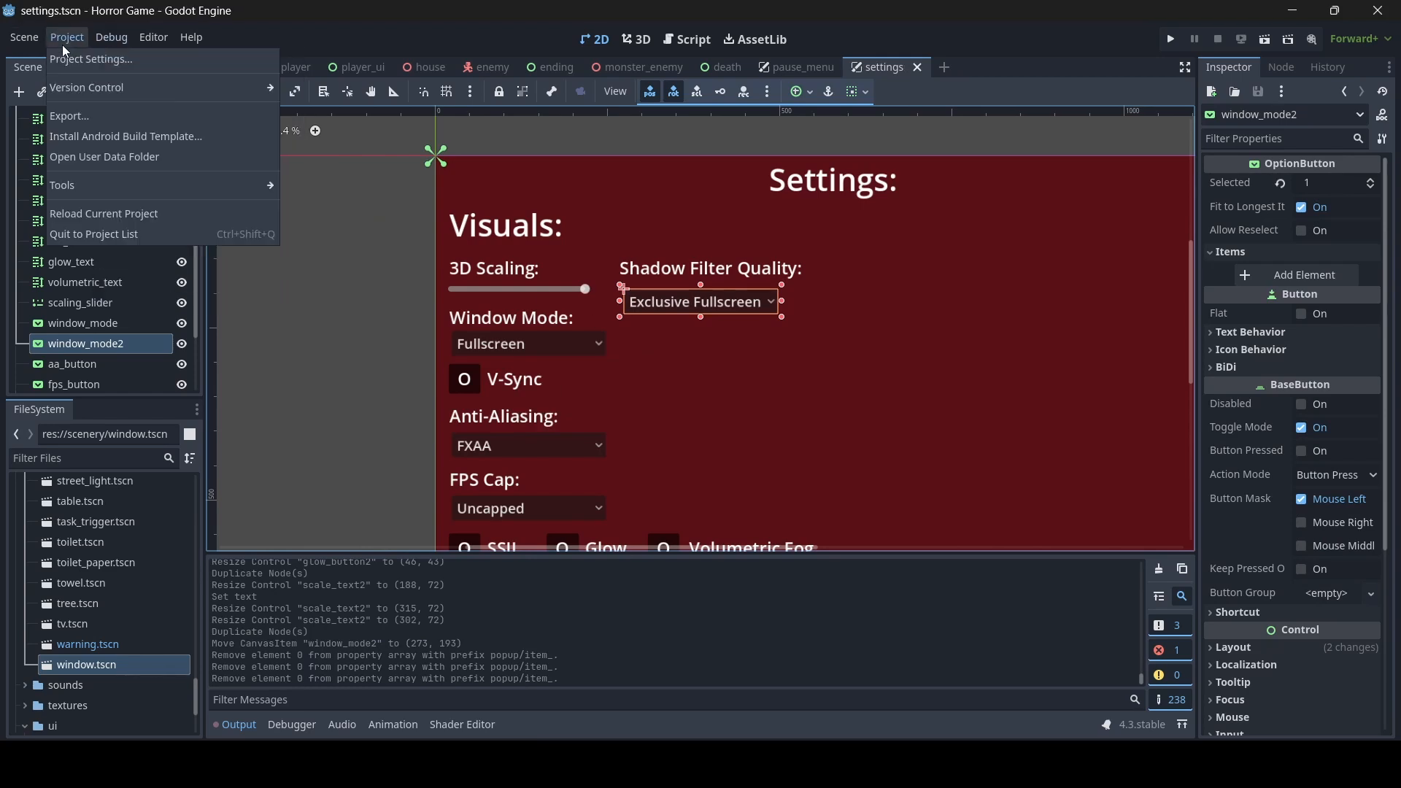
left_click(74, 61)
type("shadow")
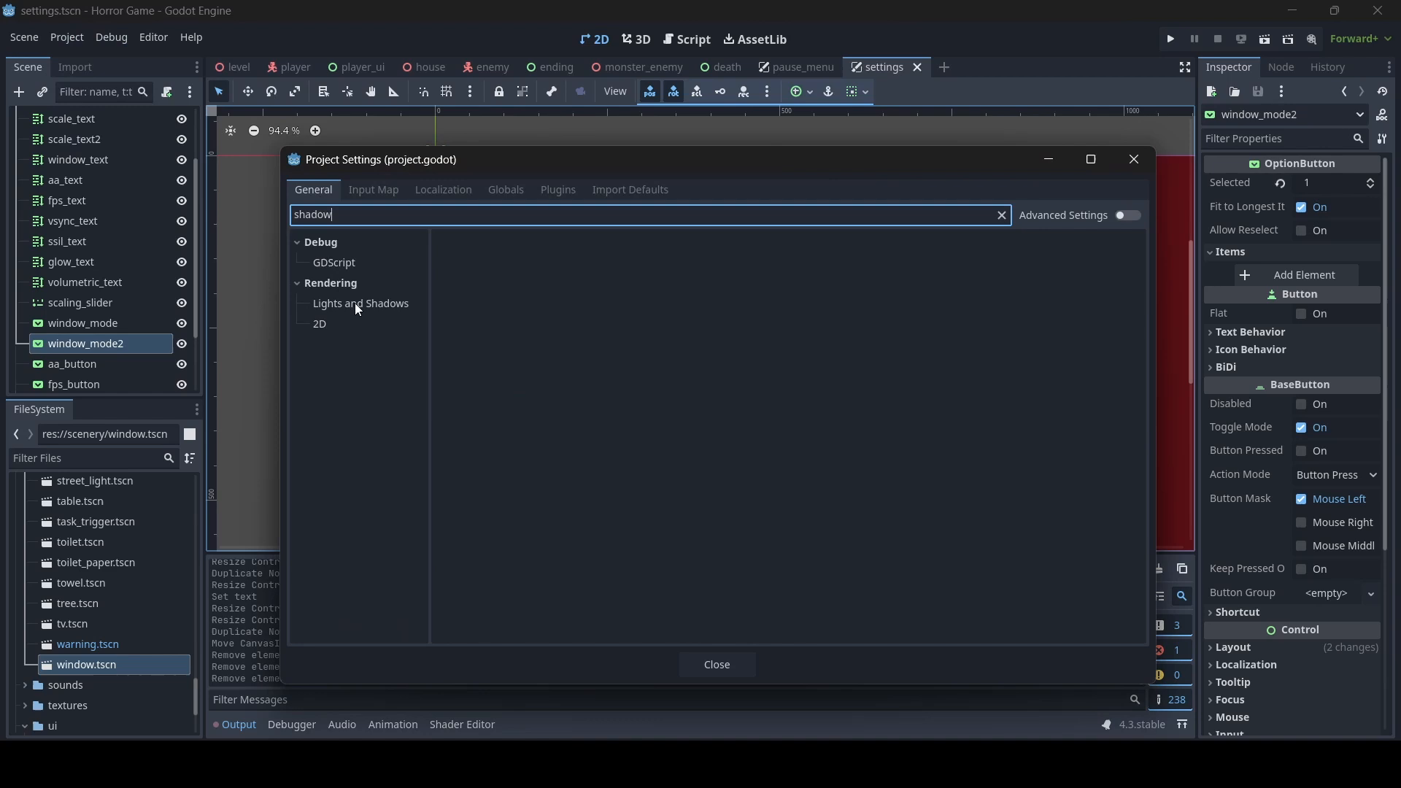
left_click(358, 307)
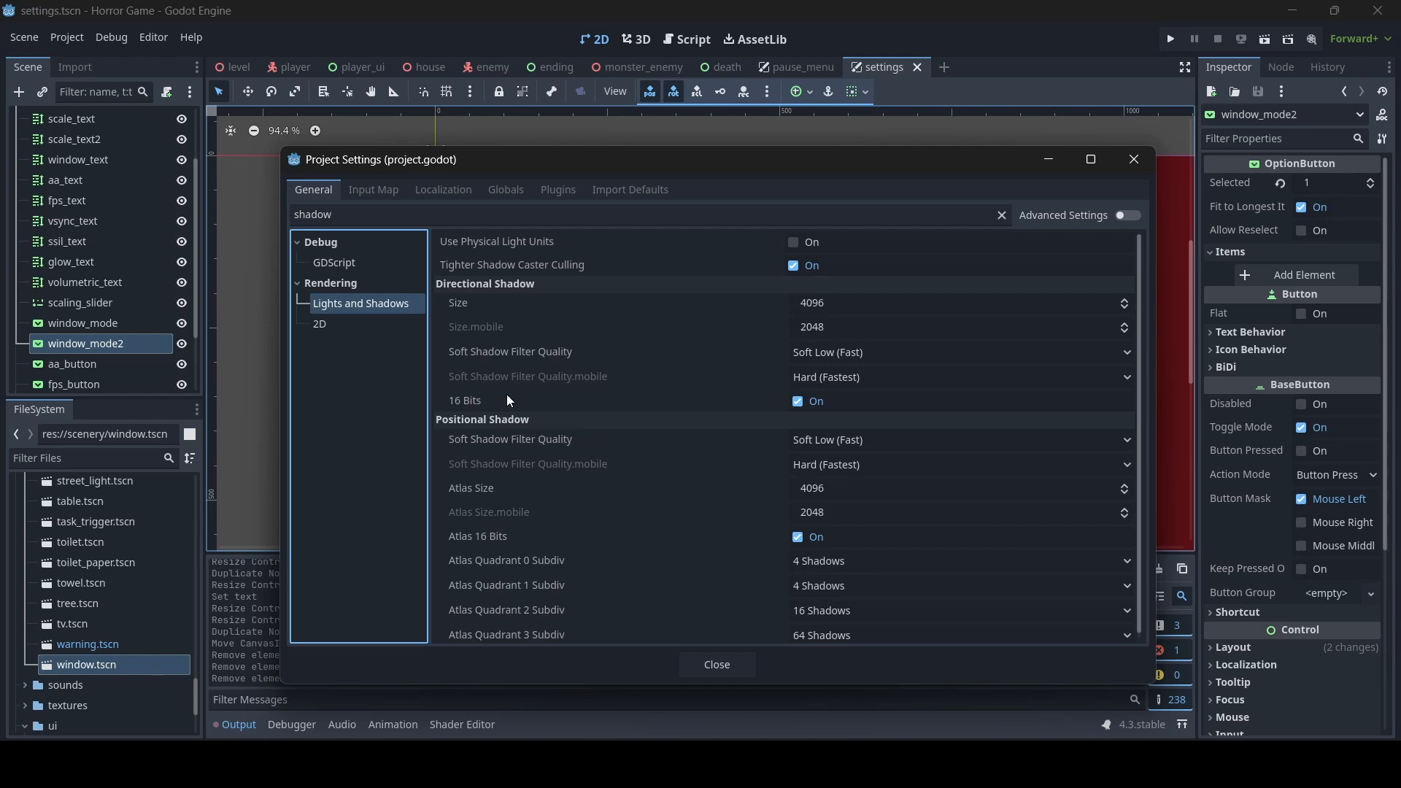
- Examine the directional Soft Shadow Filter Quality choices, keep Soft Low (Fast), and close the project settings
left_click(914, 354)
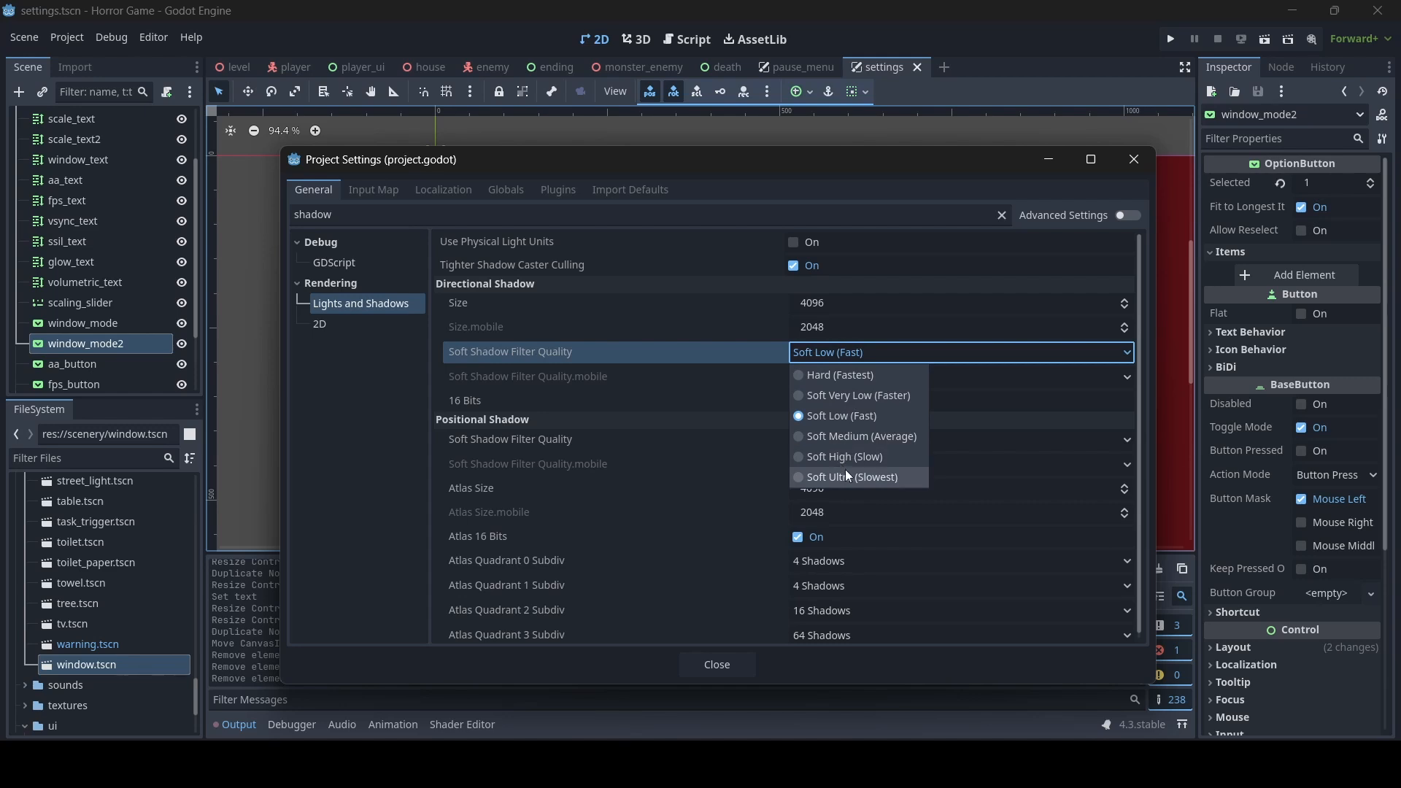
left_click(857, 353)
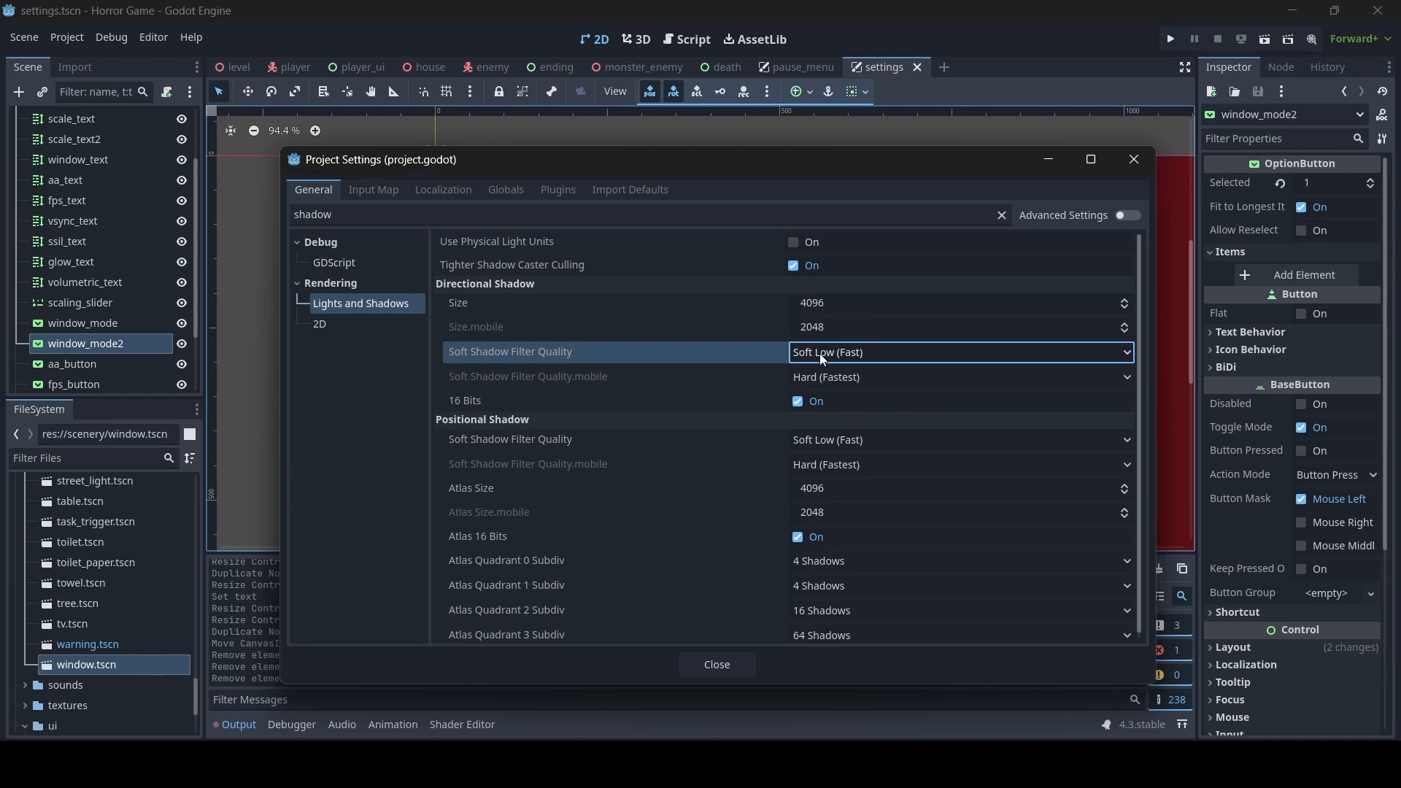
left_click(839, 357)
left_click(834, 413)
left_click(725, 661)
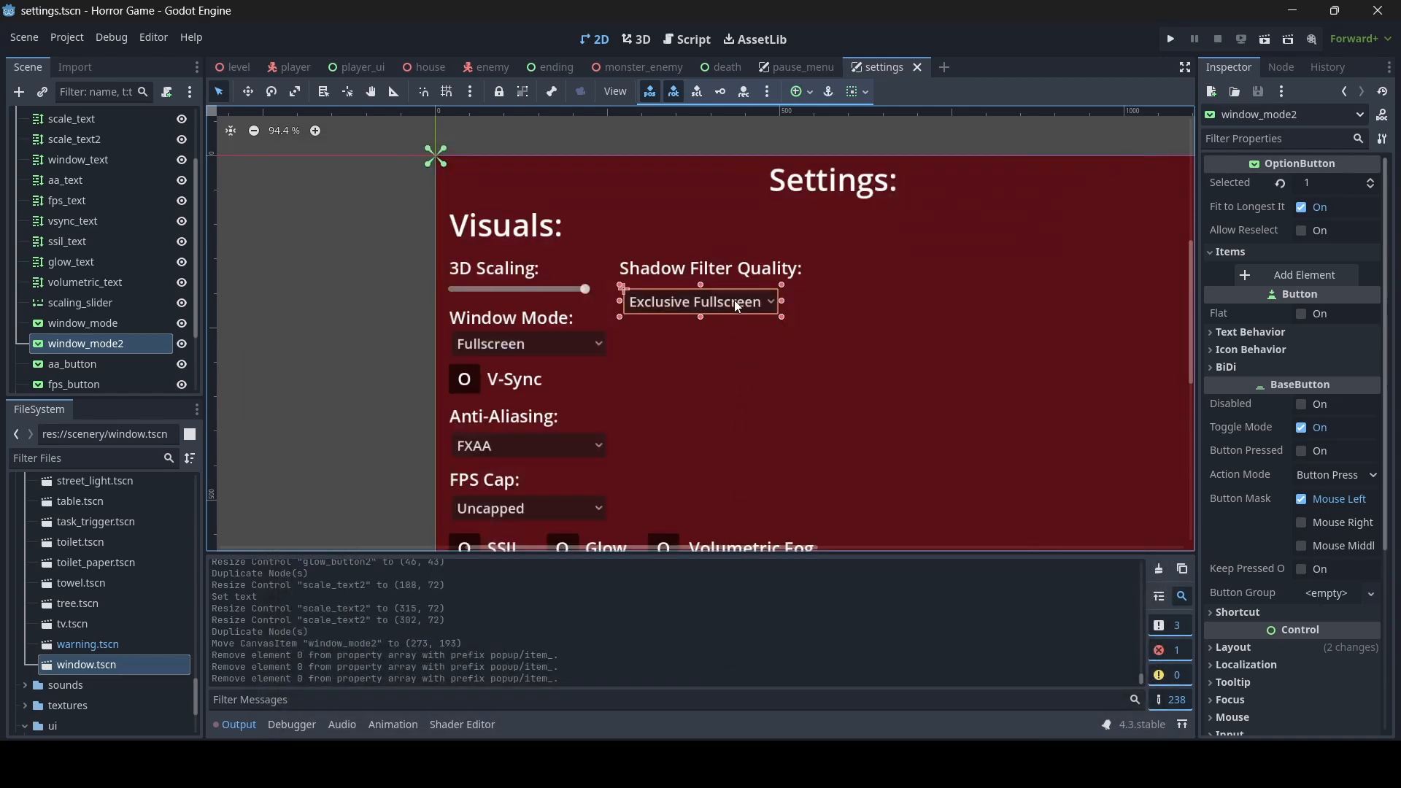
- Add two items named "Hard" and "Soft Very Low" to the shadow quality dropdown
left_click(1333, 271)
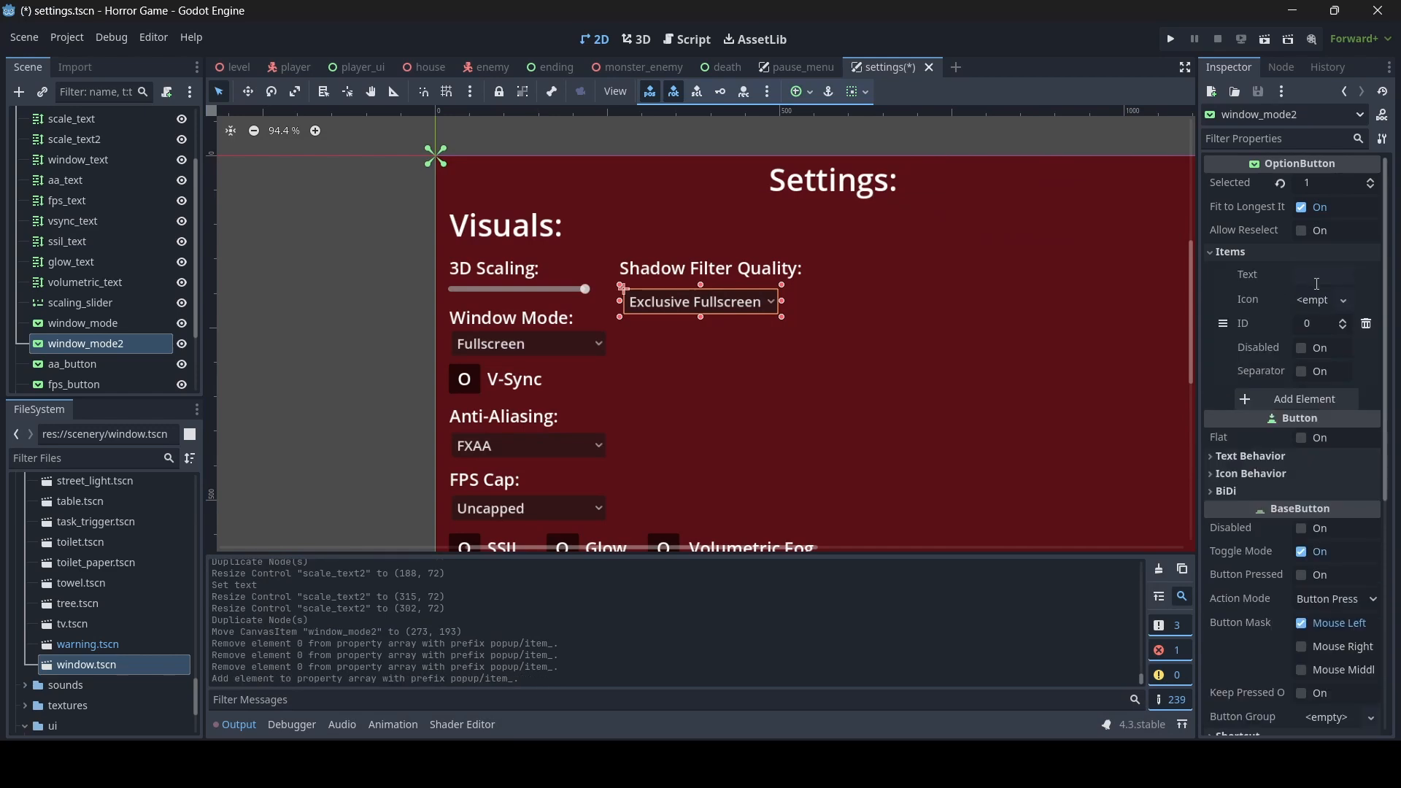
left_click(1317, 276)
type("Hard")
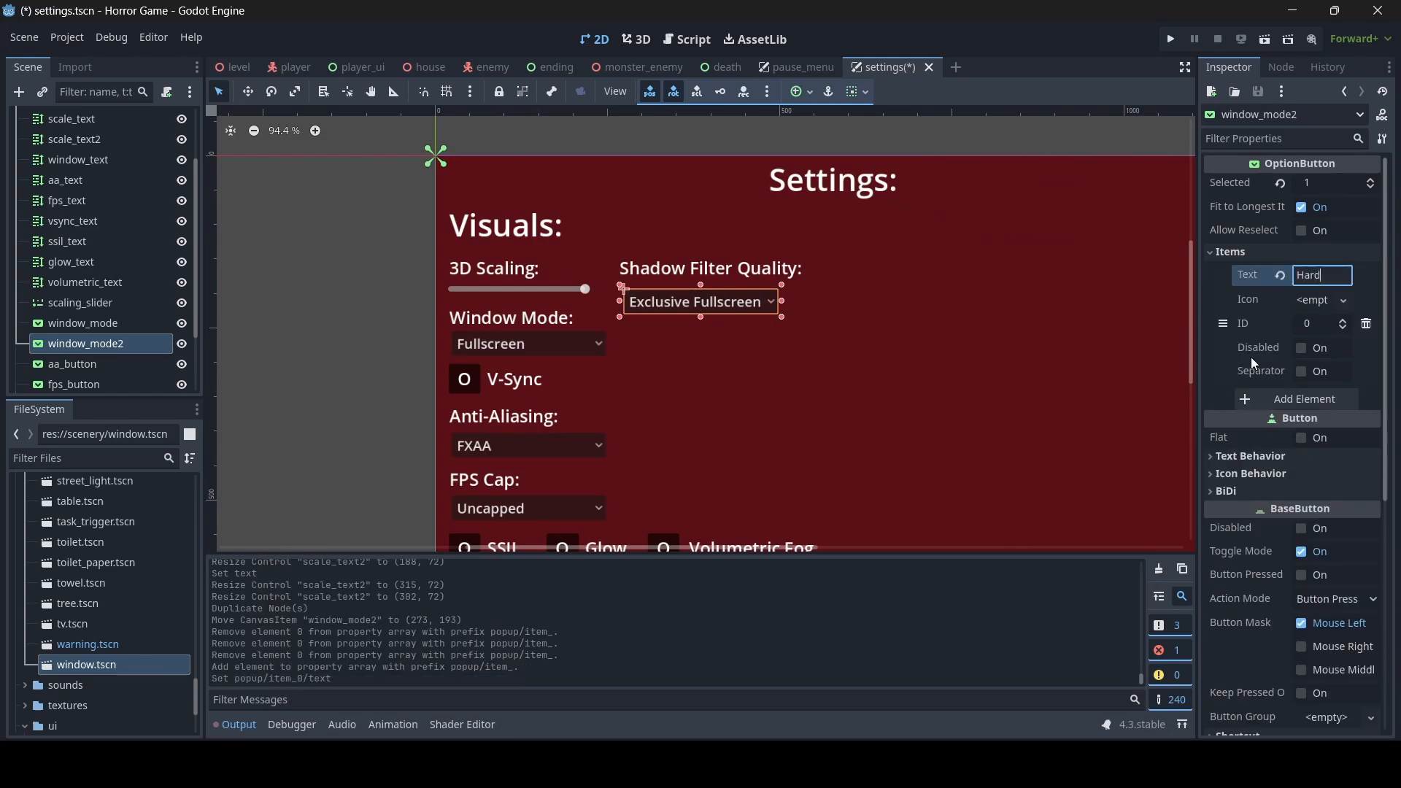
left_click(1303, 399)
left_click(1303, 398)
left_click(1312, 398)
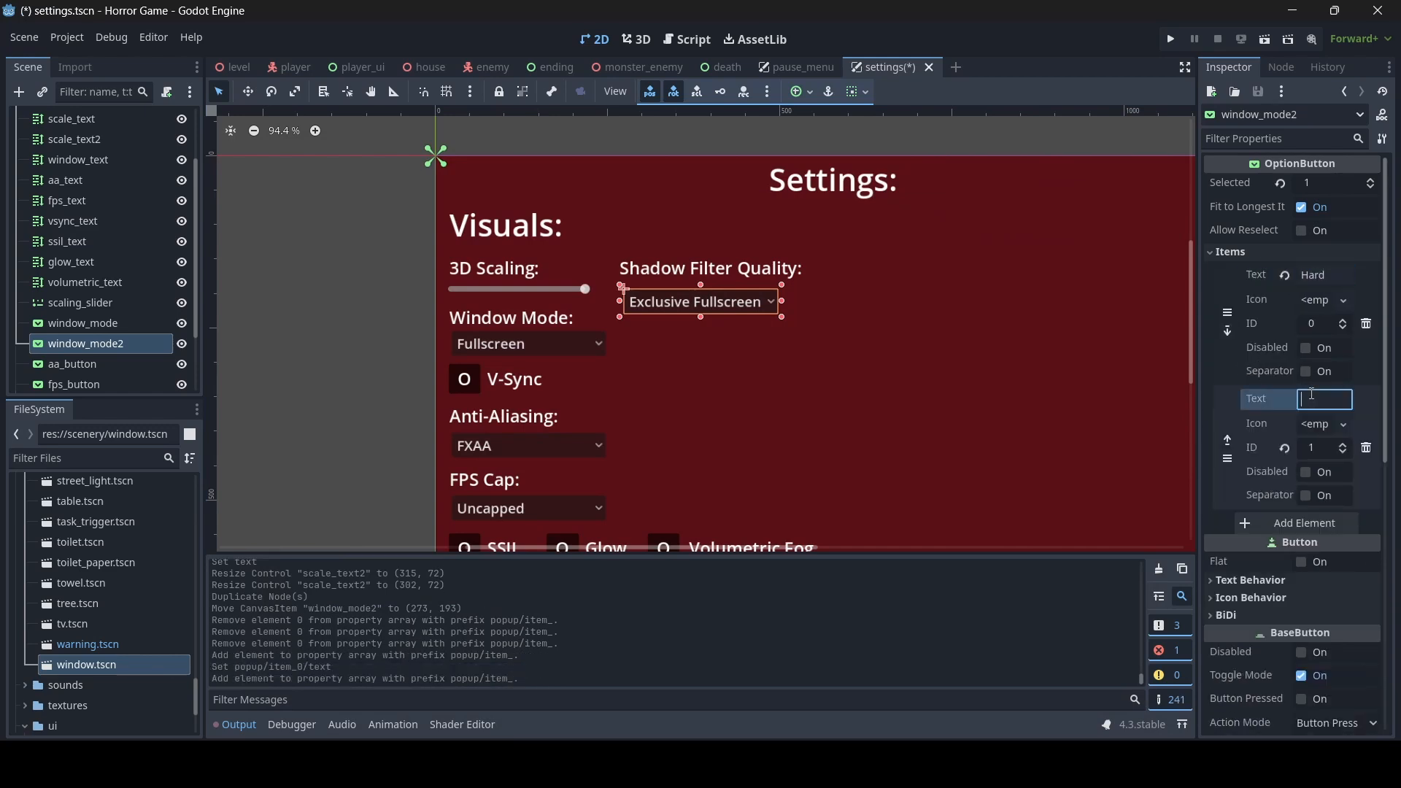
type("Soft V")
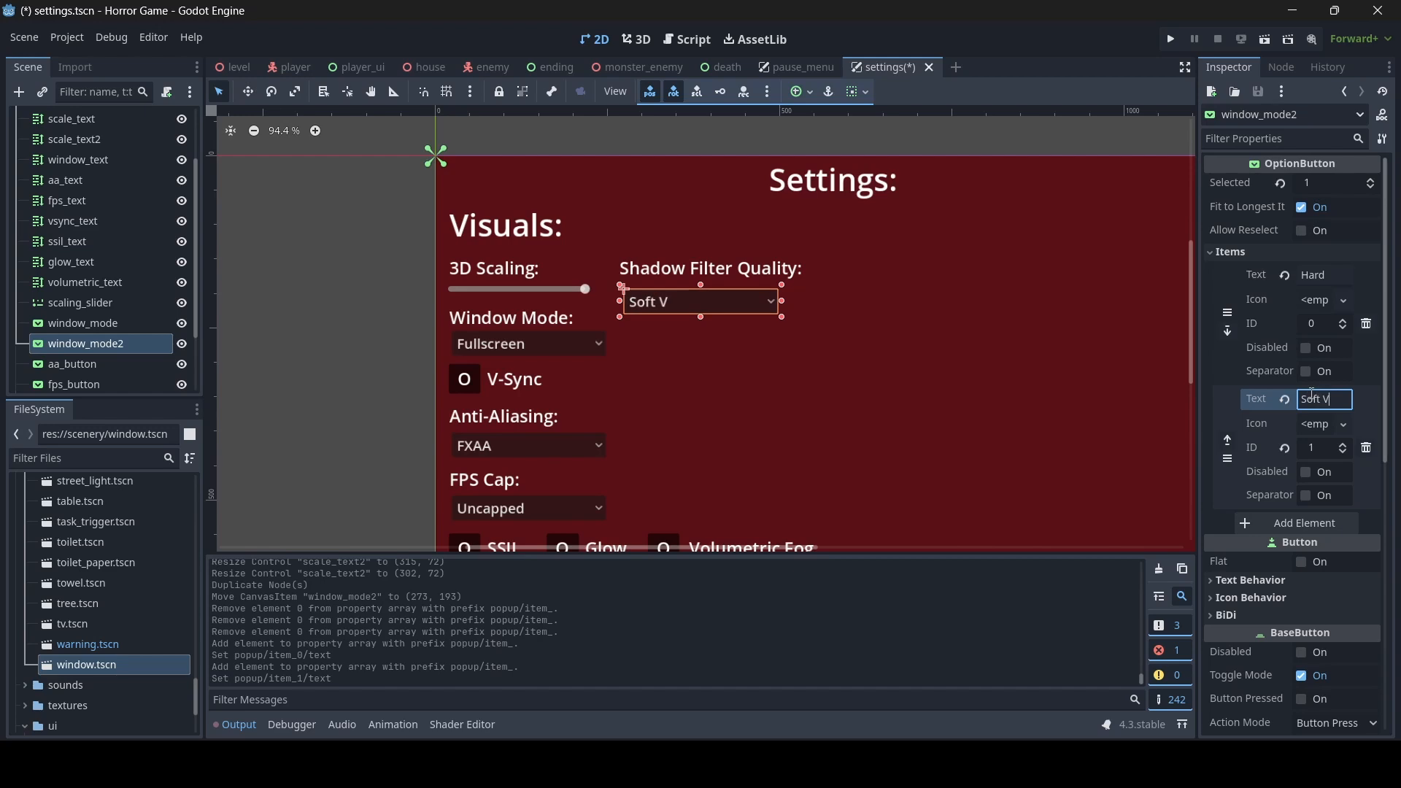
type("ery Low")
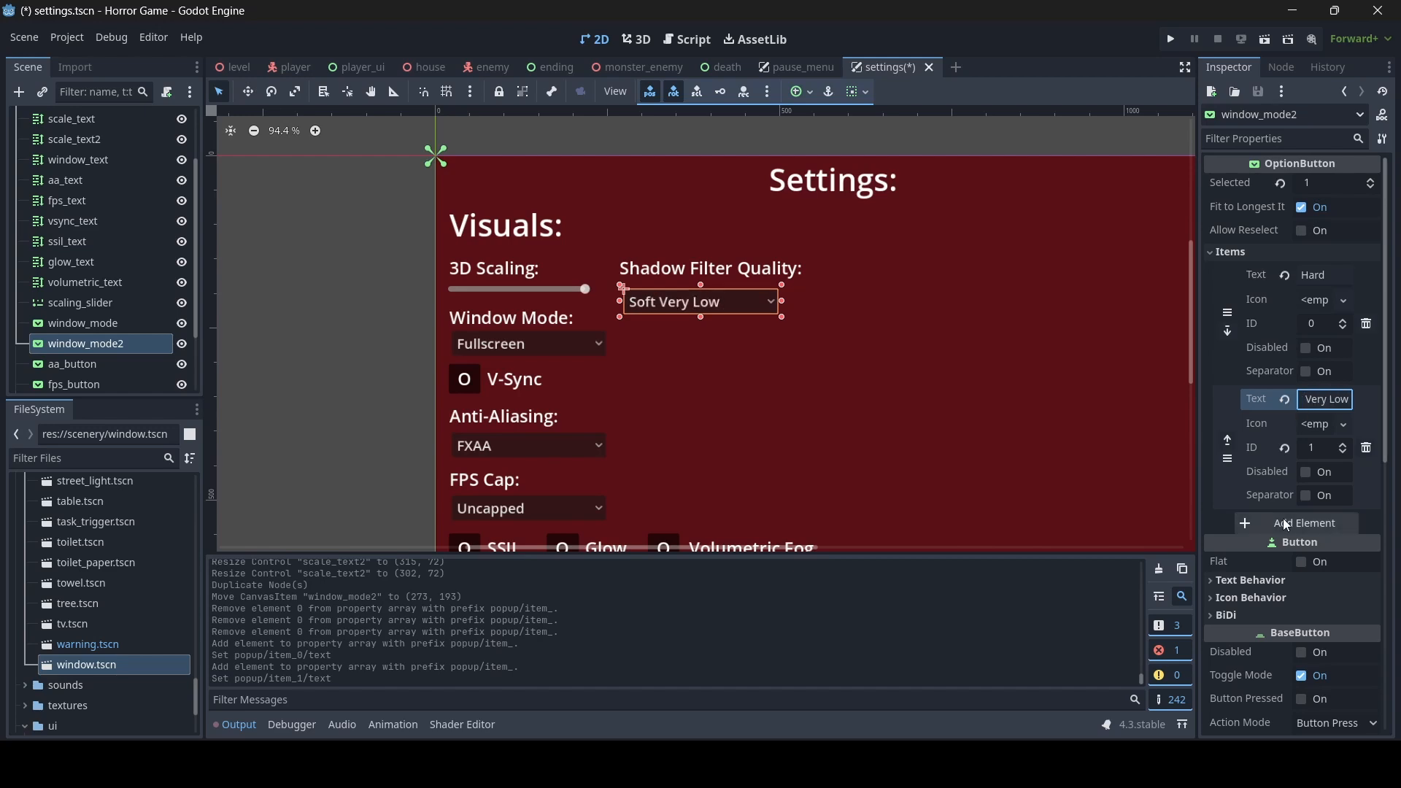
- Add "Soft Low" and "Soft Medium" items to the shadow quality dropdown and set its selected item to index 2
left_click(1288, 519)
left_click(1304, 522)
type("Soft ")
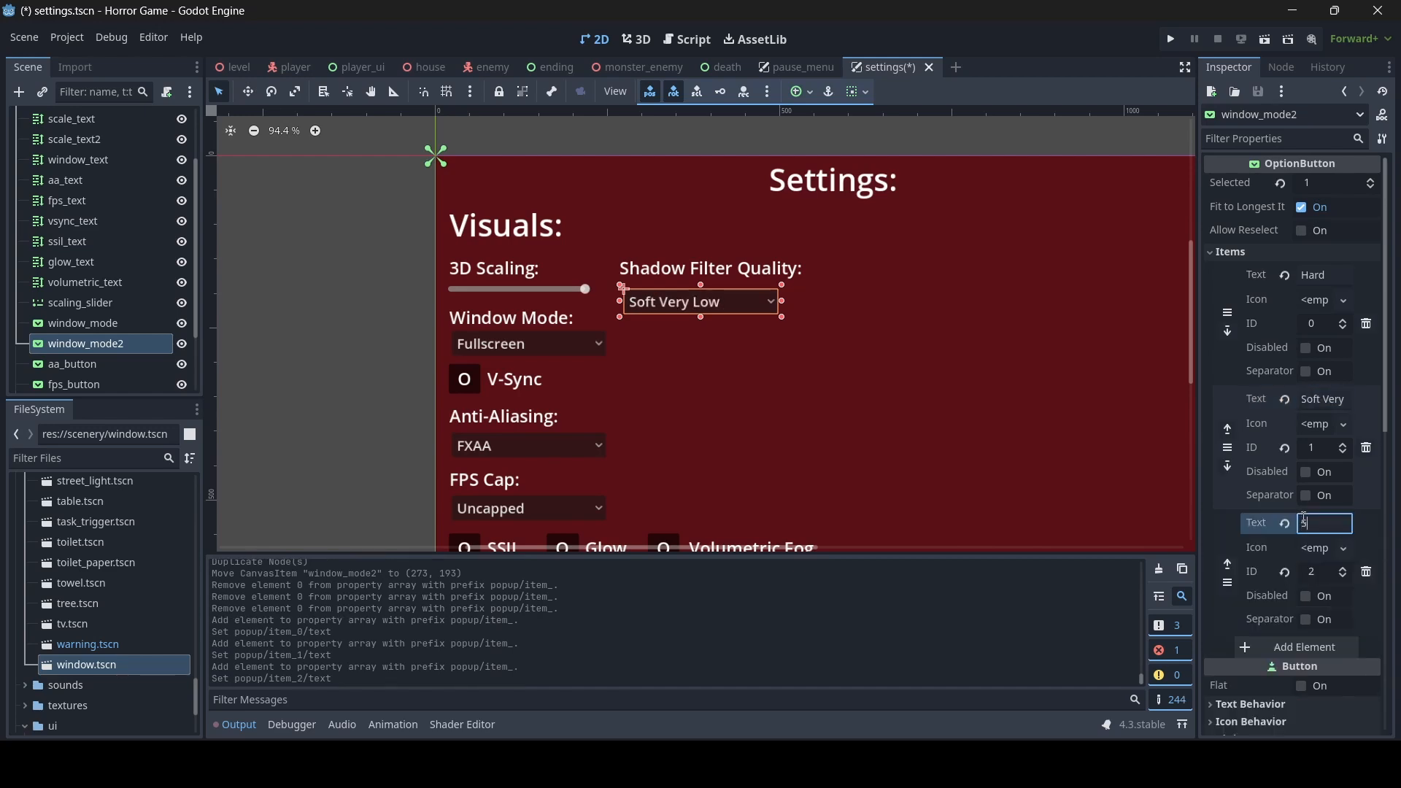
type("Low")
scroll(1325, 528, "down", 3)
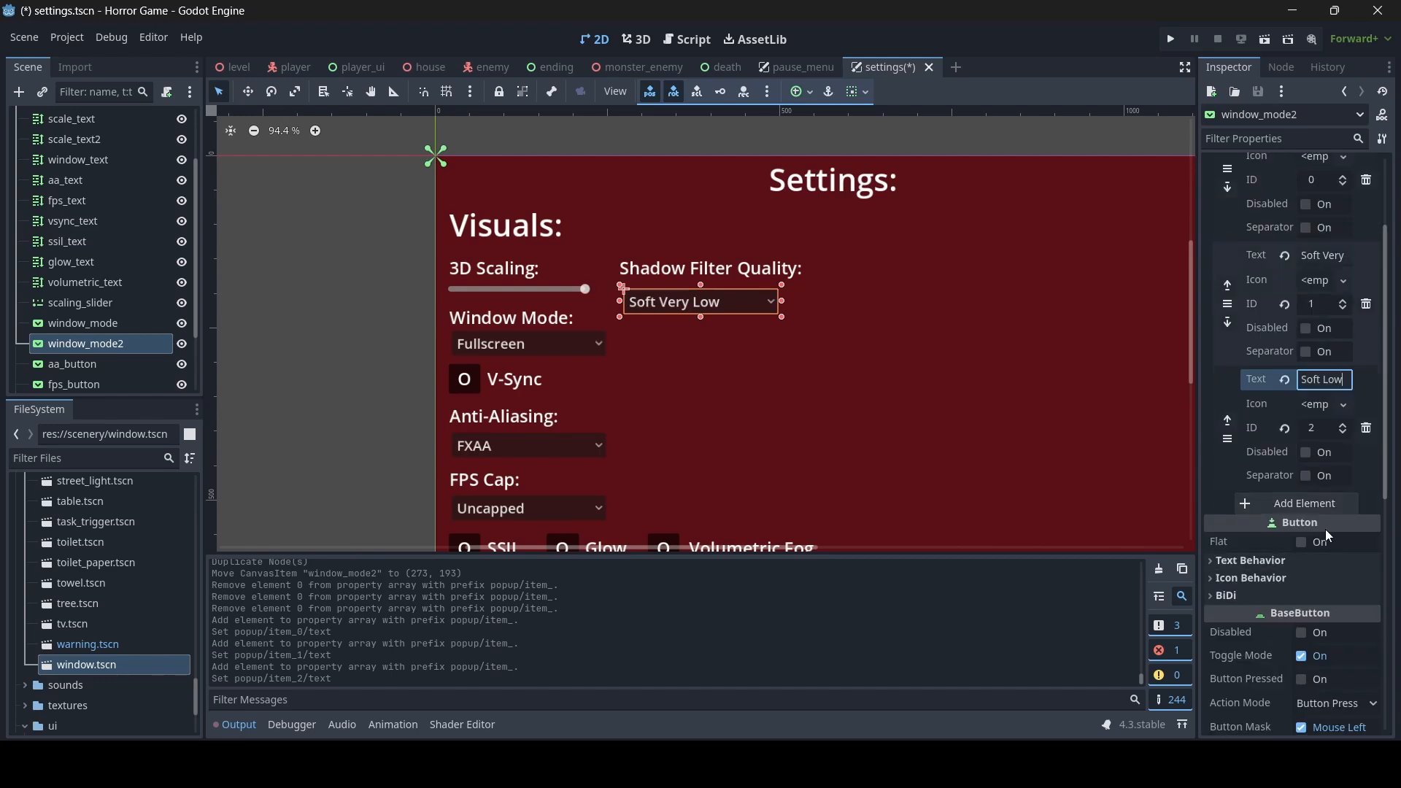
left_click(1329, 509)
left_click(1330, 510)
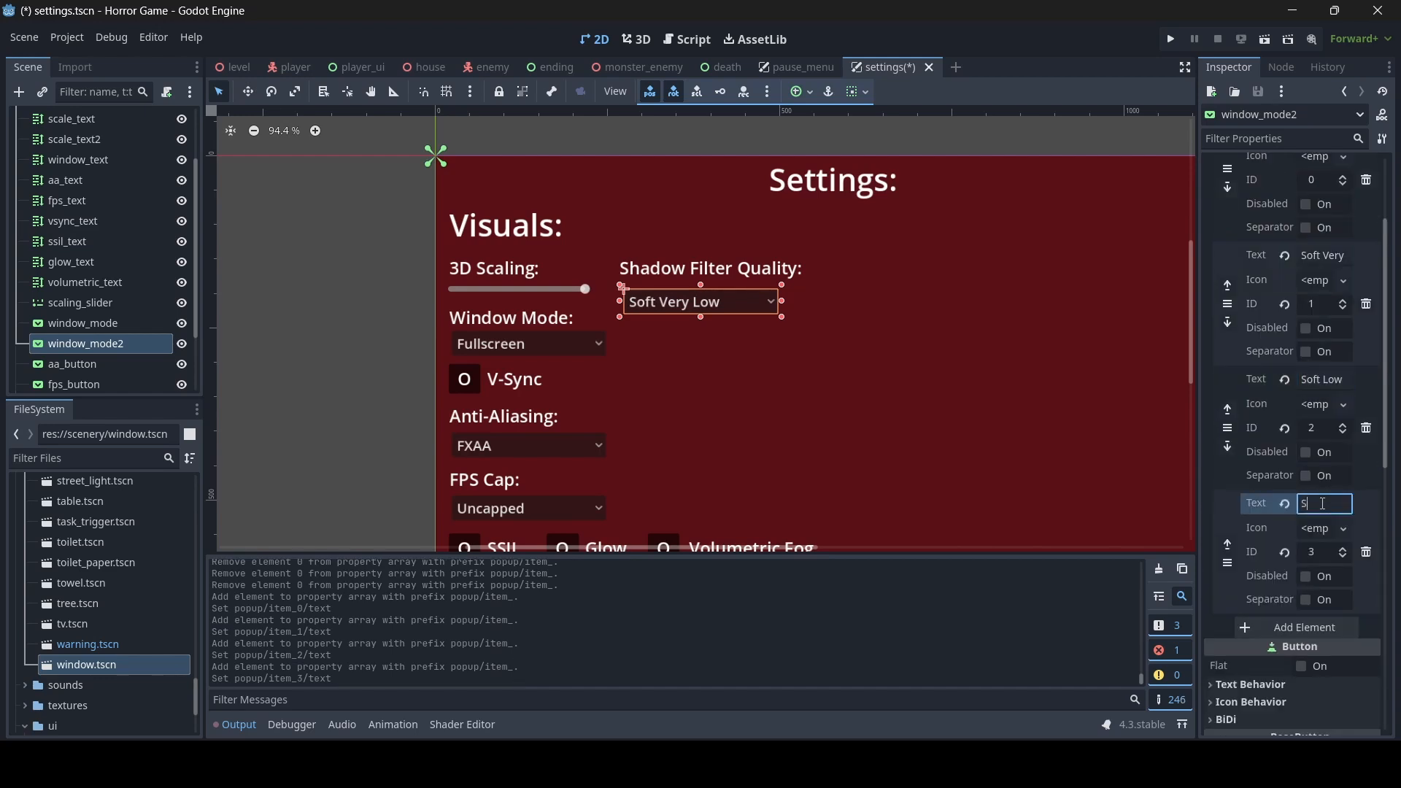
type("Soft Med")
type("ium")
scroll(1324, 498, "up", 3)
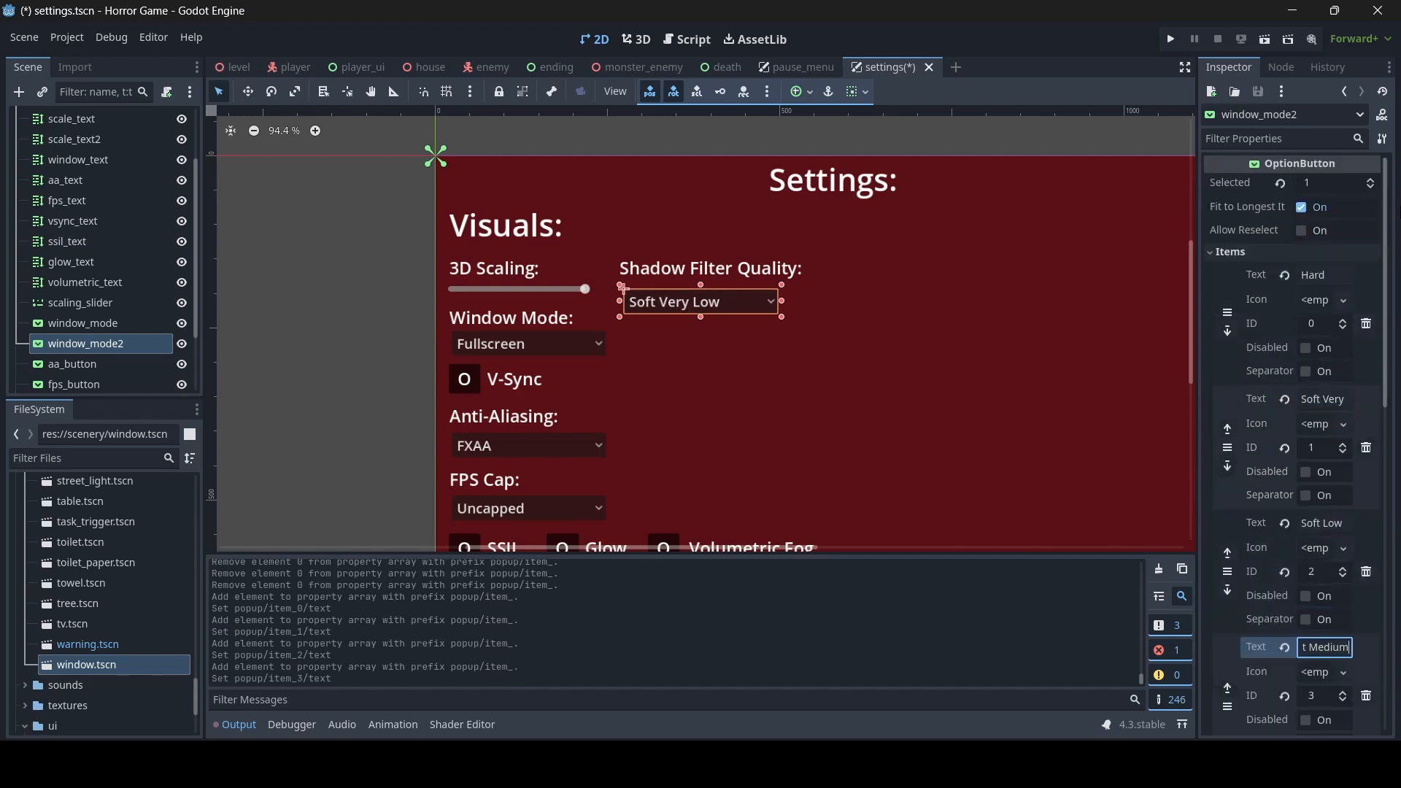
left_click(1373, 187)
- Add "Soft High" and "Soft Ultra" items to the shadow quality dropdown and save the scene
scroll(1316, 461, "down", 5)
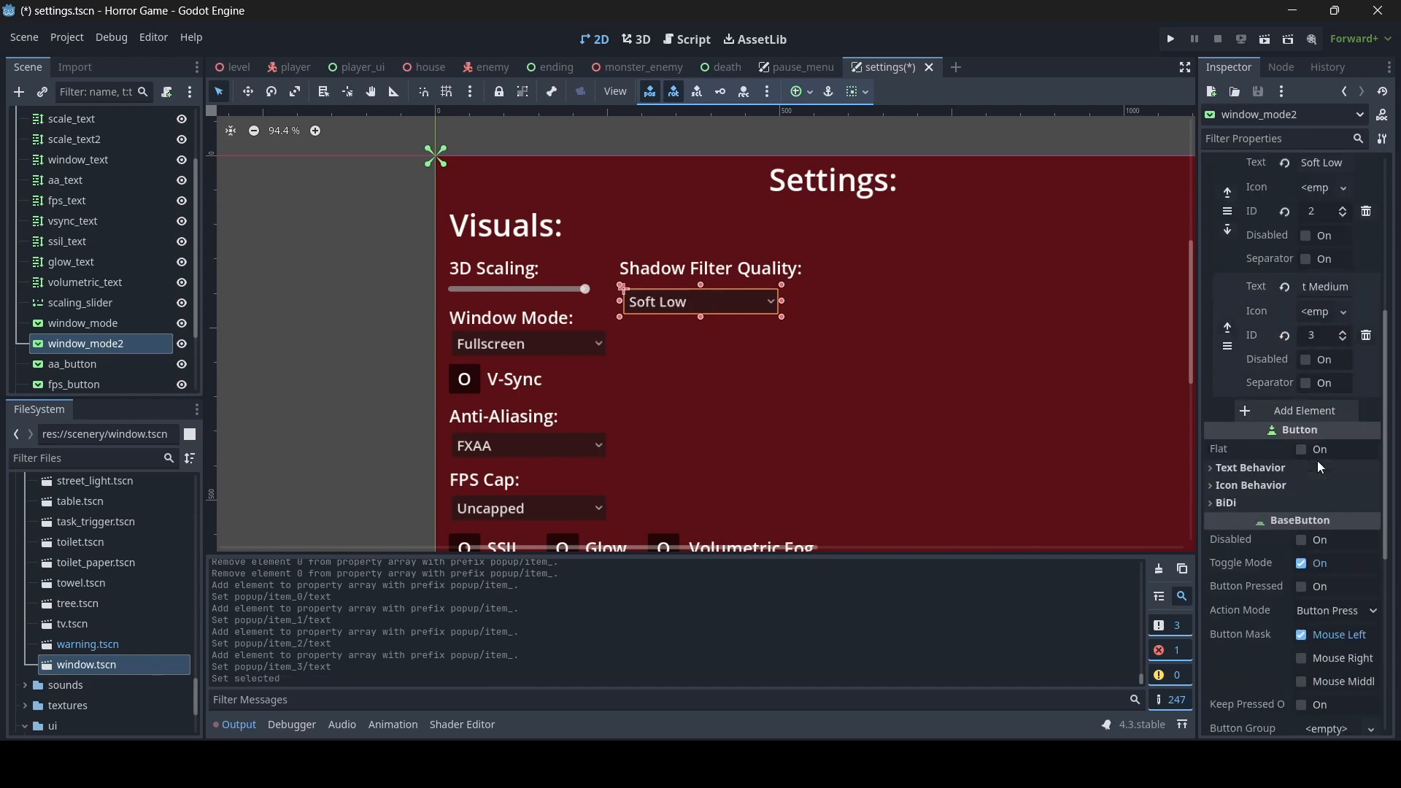
left_click(1327, 412)
left_click(1316, 411)
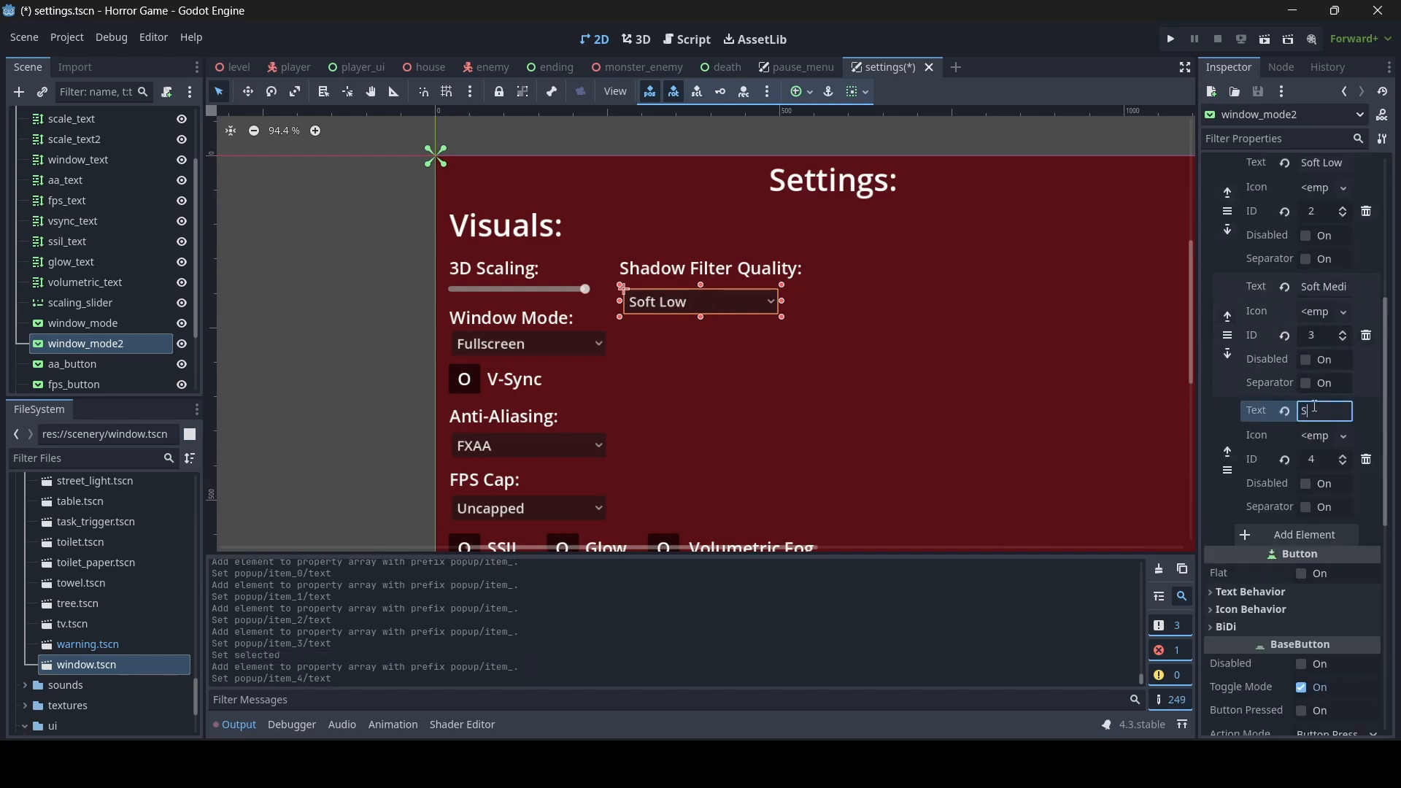
type("Soft High")
left_click(1293, 527)
scroll(1299, 382, "up", 5)
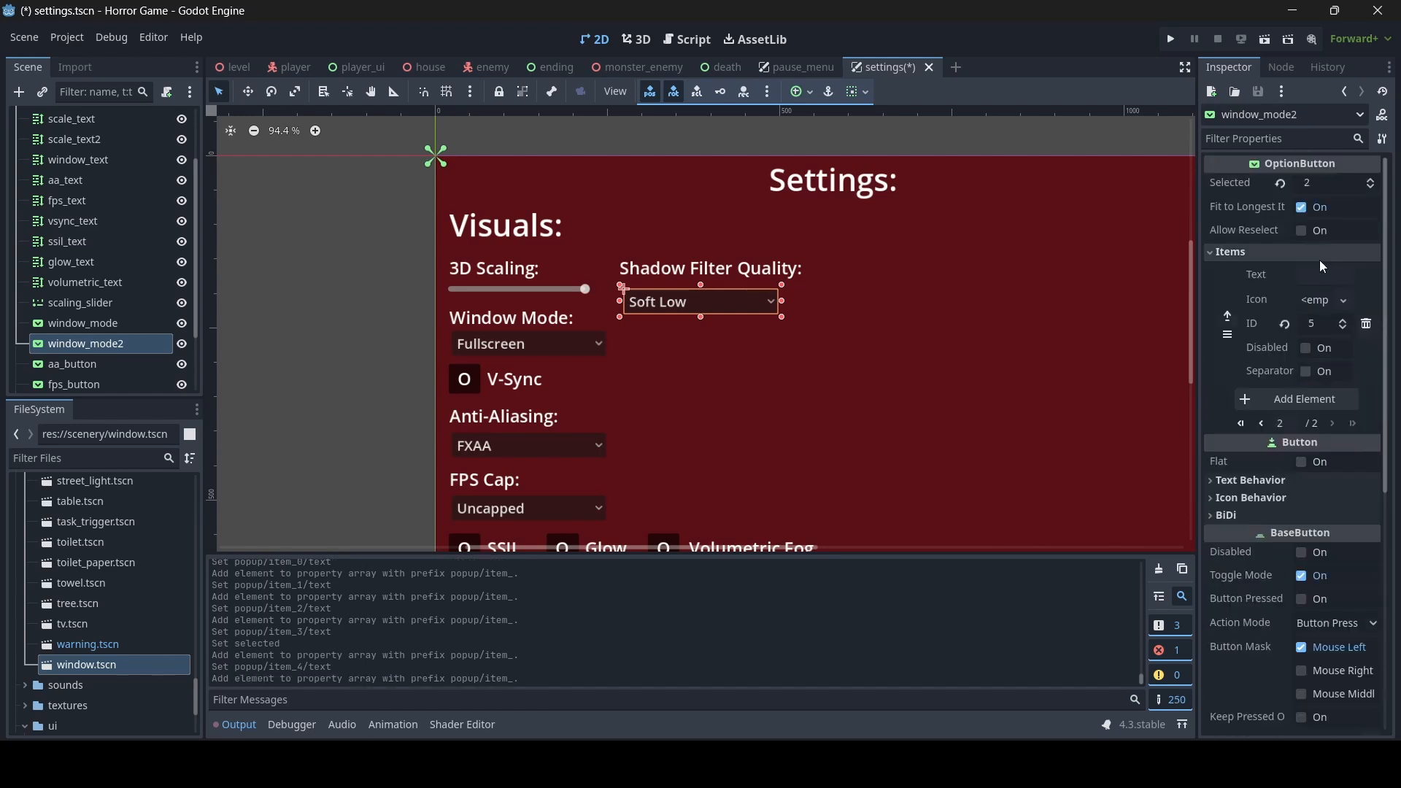
left_click(1318, 275)
type("S")
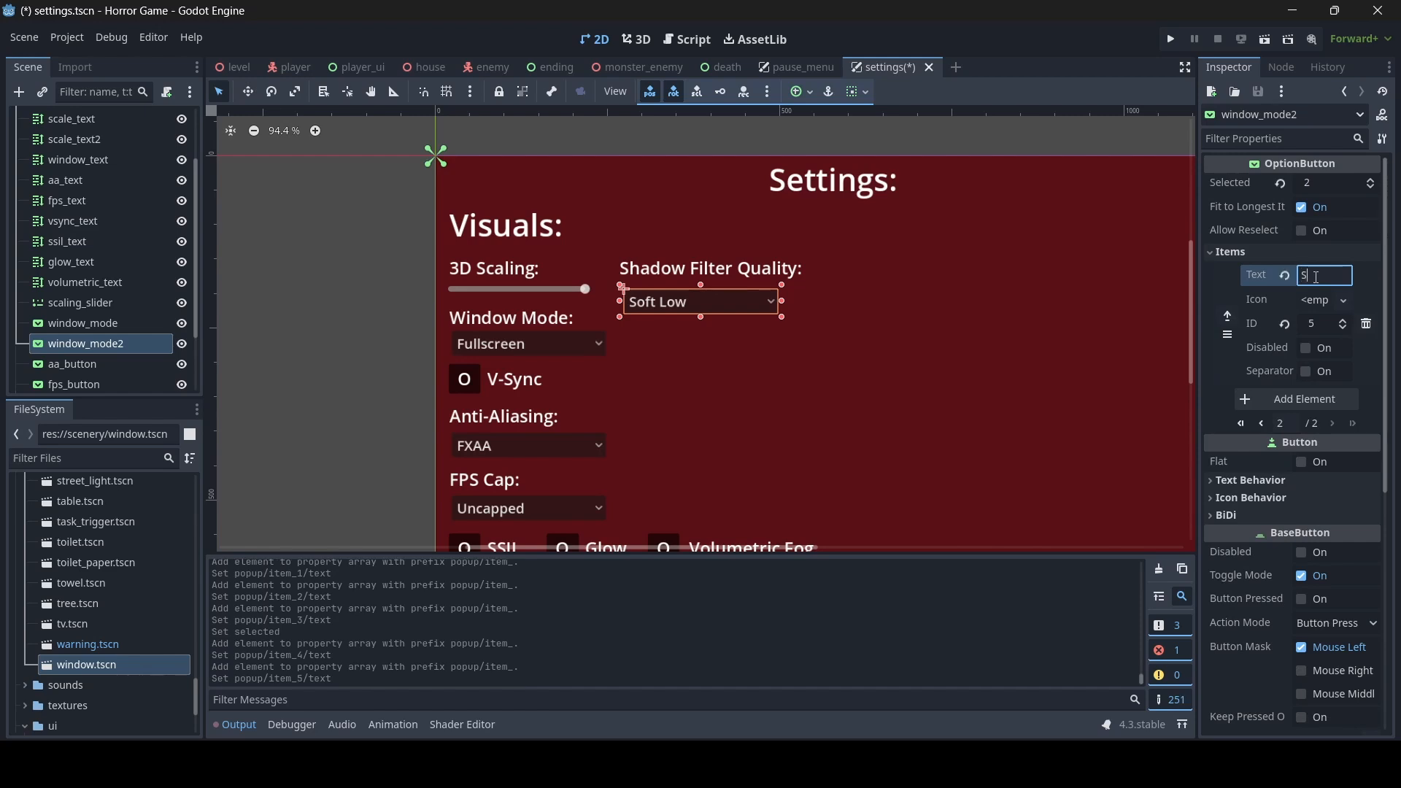
type("oft Ultra")
key("ctrl+s")
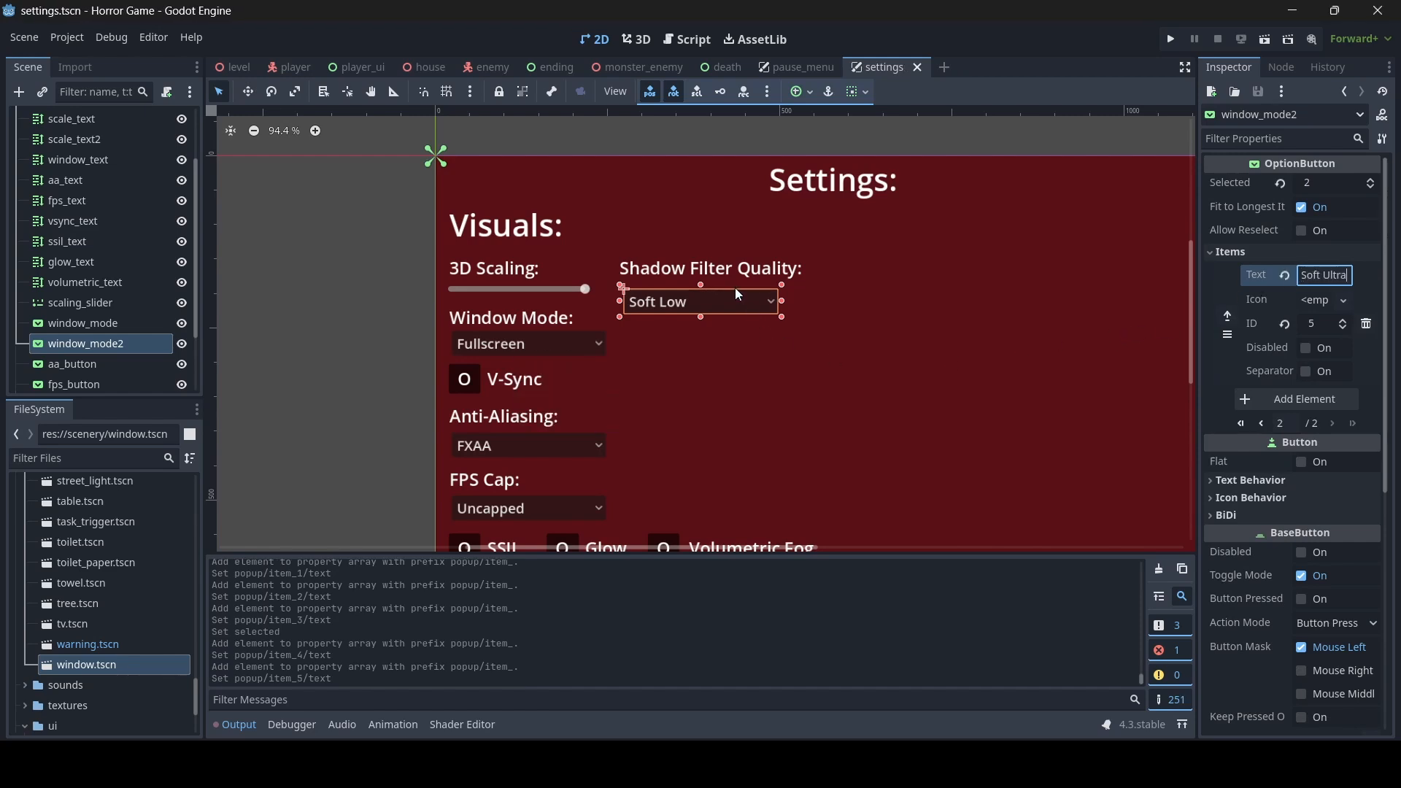
- Resize the shadow quality dropdown to about 224 by 36 and rename its node to shadow_button
left_click_drag(700, 284, 699, 318)
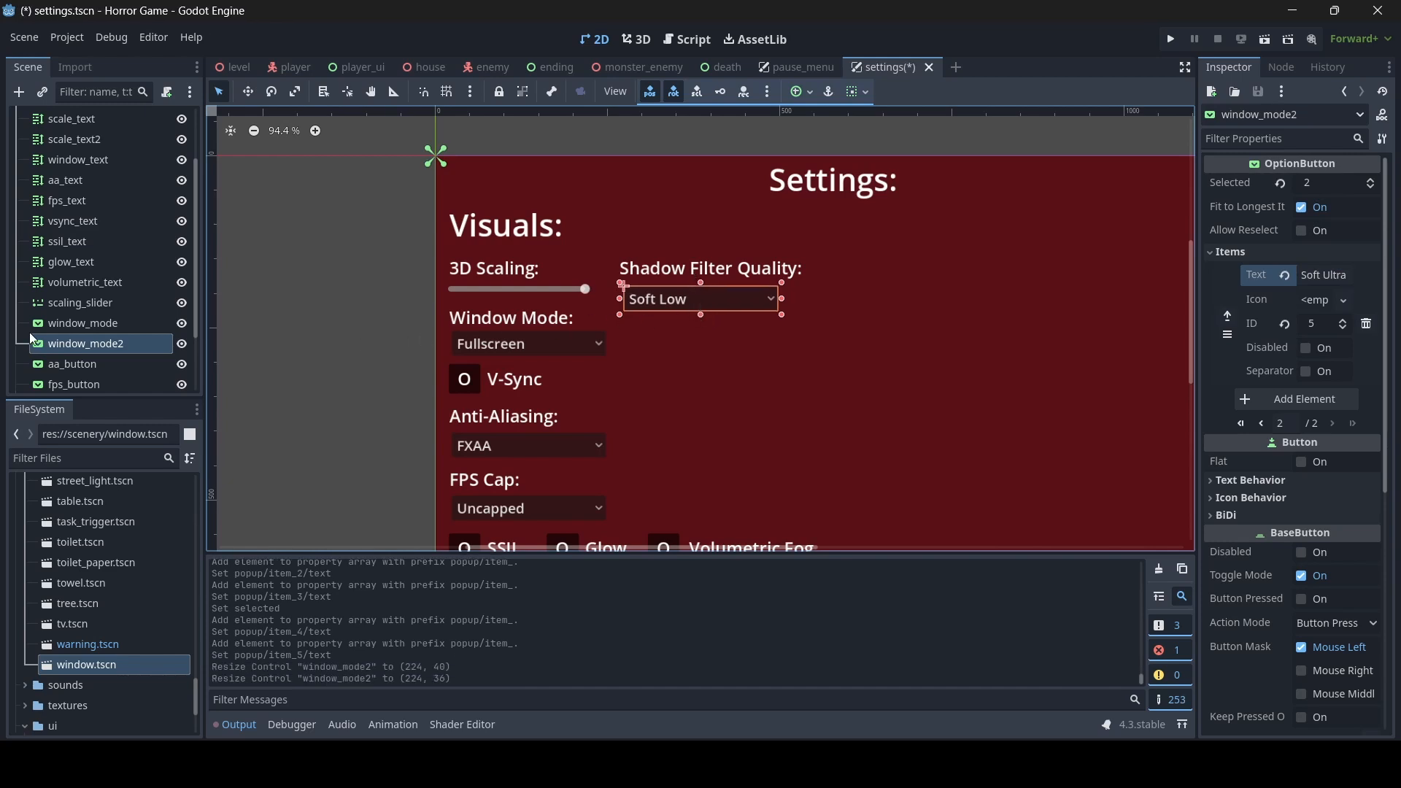
double_click(97, 345)
type("shadow_button")
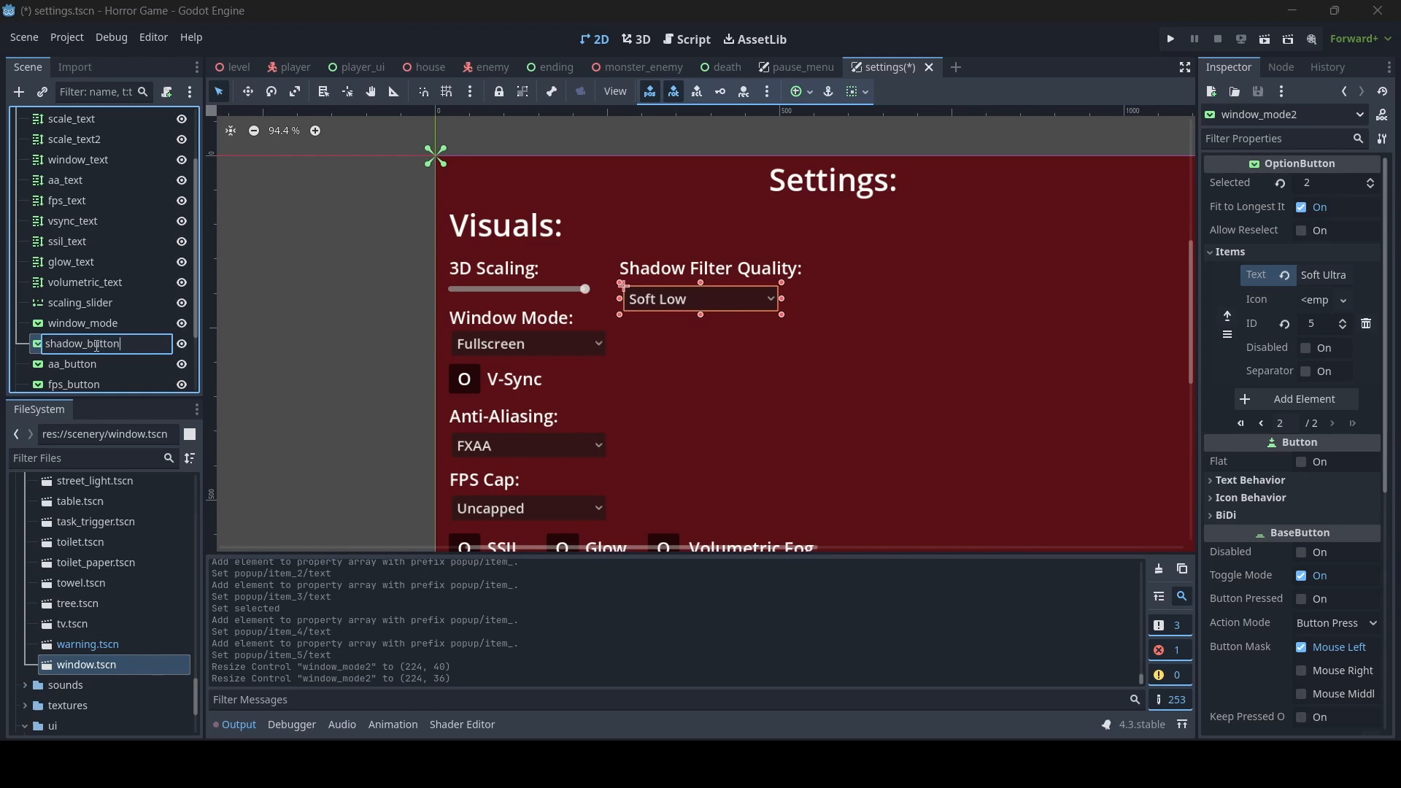
key("Return")
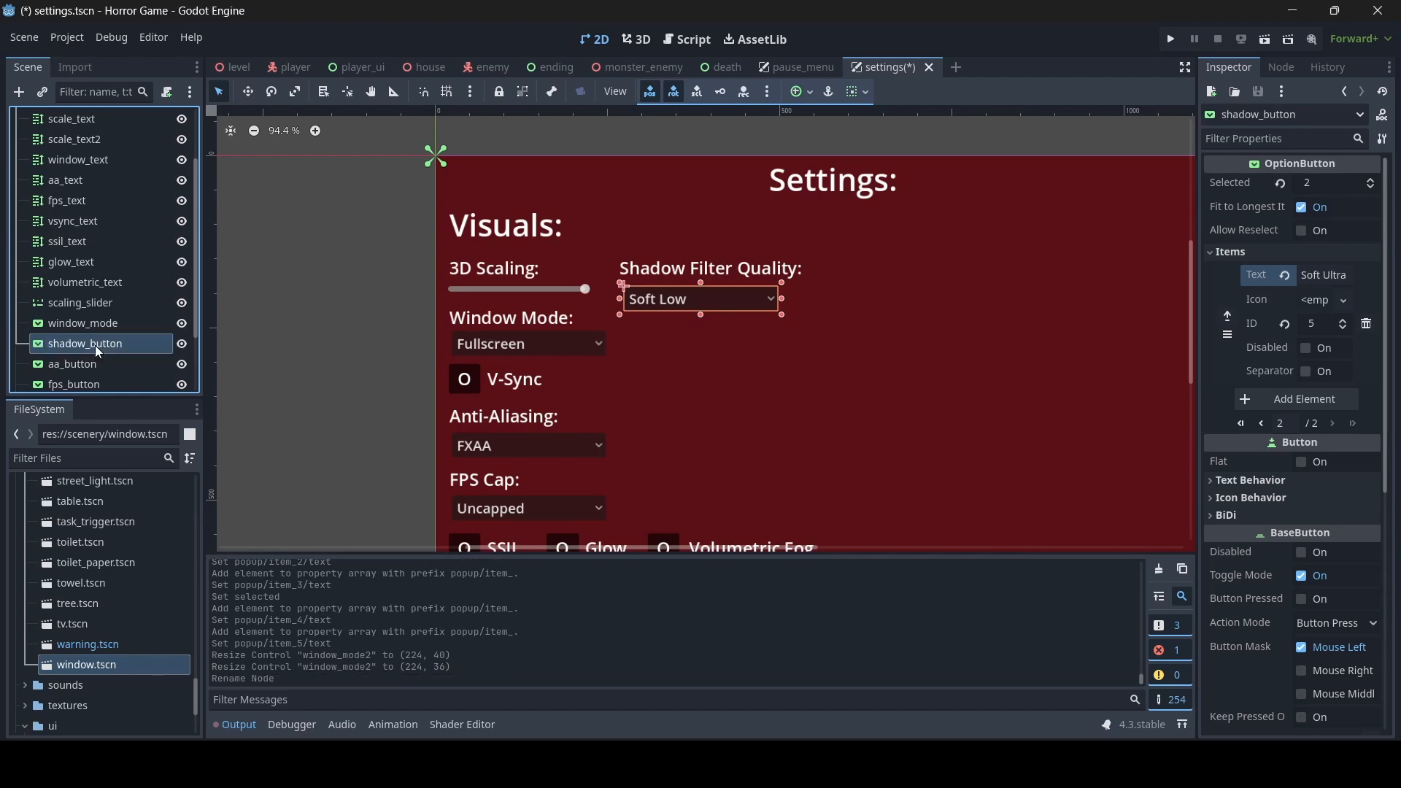
- Rename the Shadow Filter Quality label node to shadow_text and save the scene
left_click(735, 266)
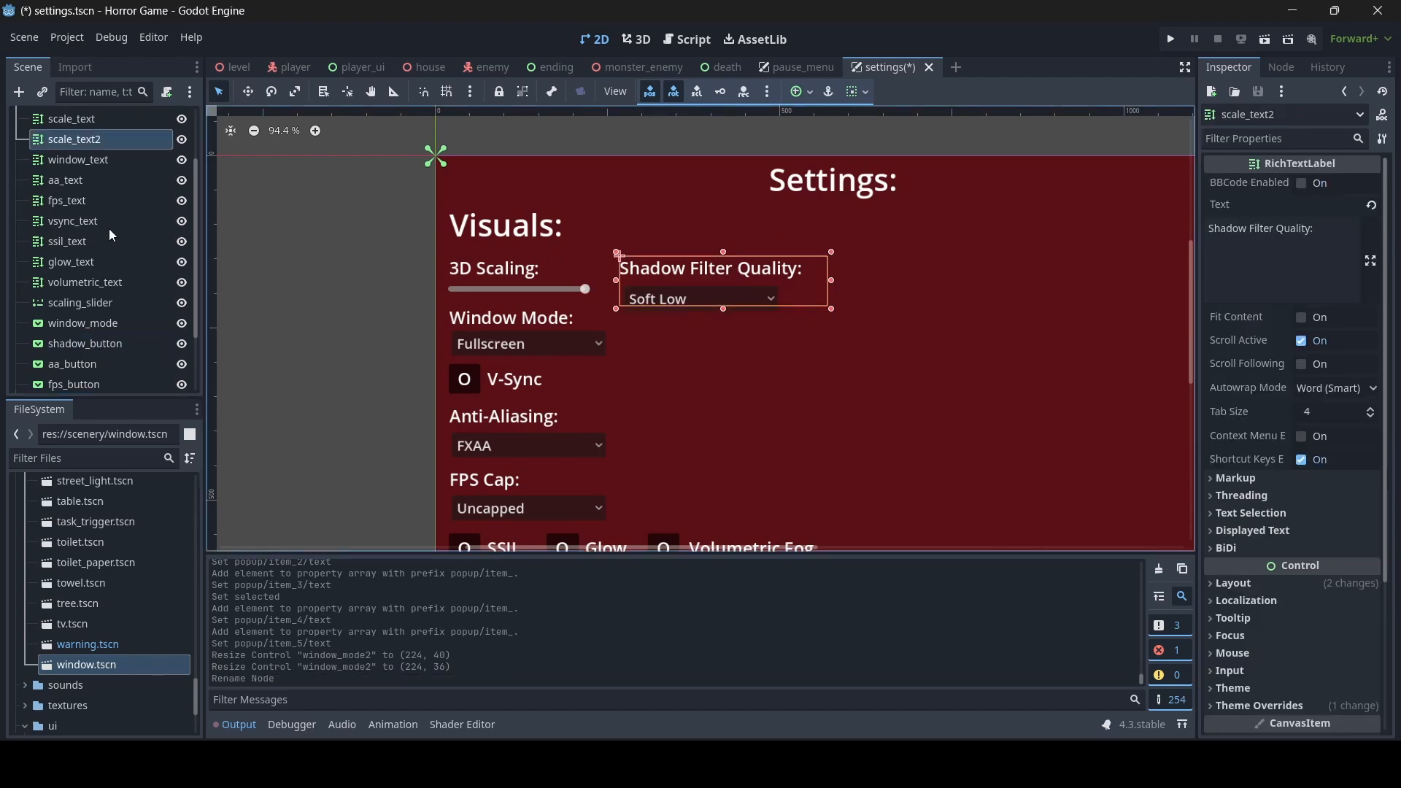
double_click(116, 140)
type("shadow_text")
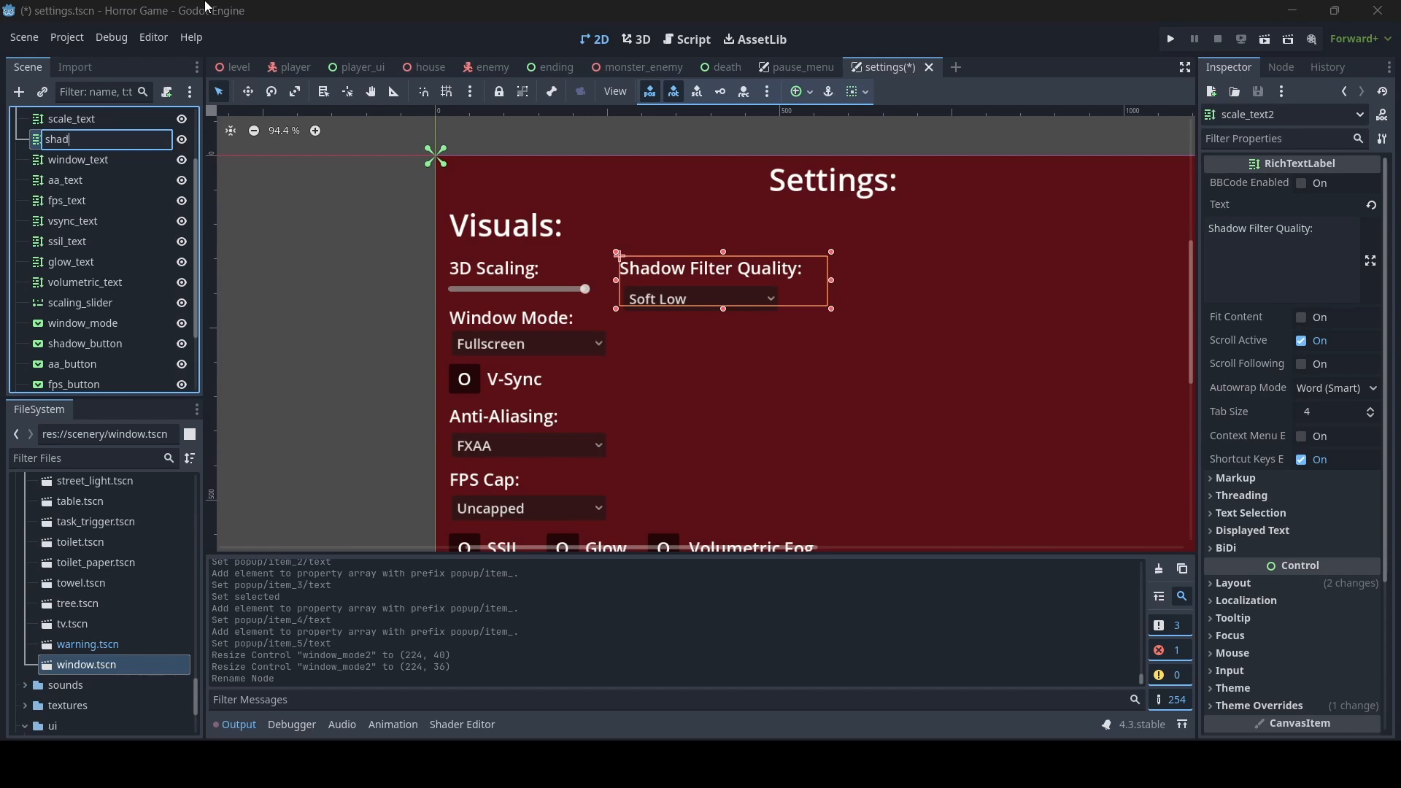
key("Return")
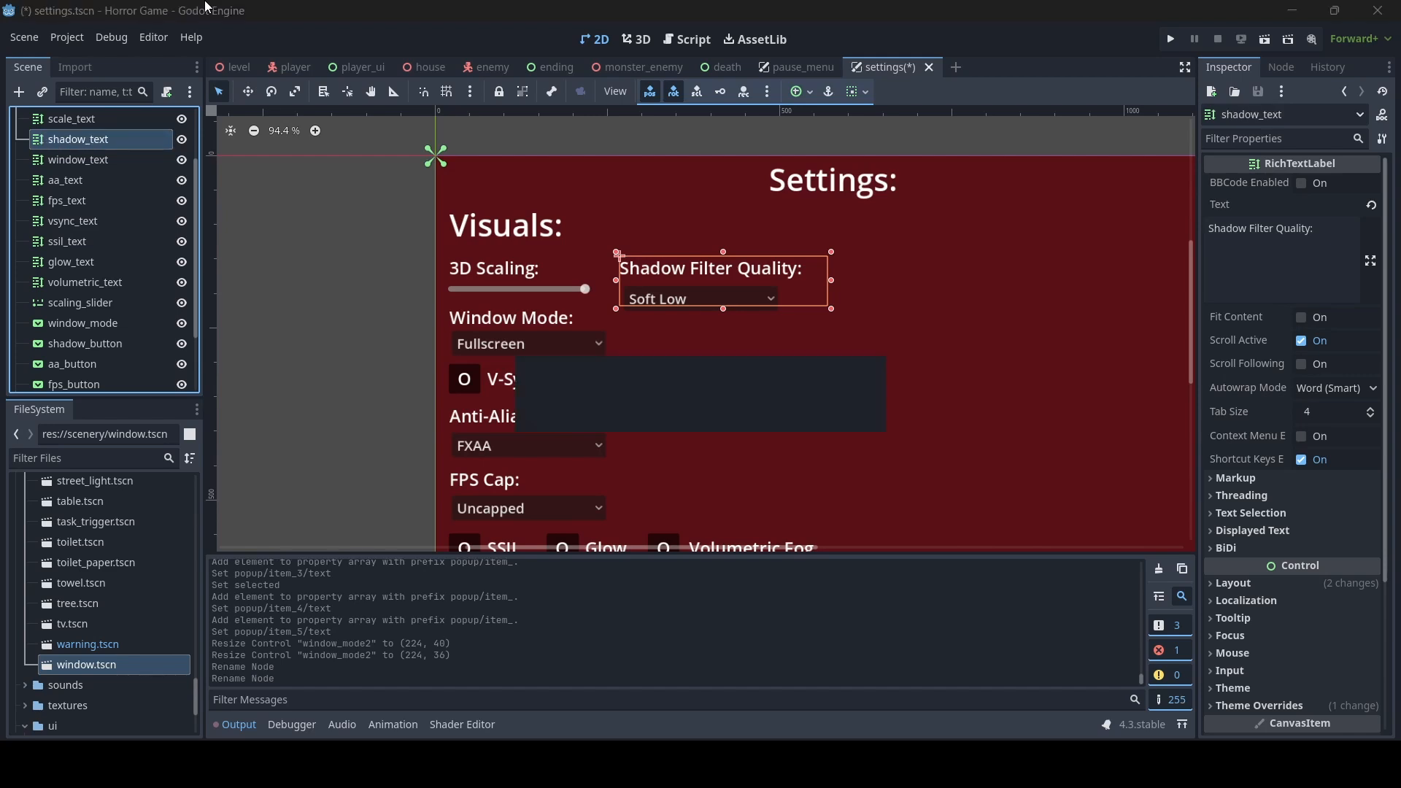
key("ctrl+s")
- Duplicate the Visuals heading and resize the copy to about 217 by 115 at the settings screen's right edge
left_click(379, 245)
scroll(805, 352, "down", 2)
scroll(803, 349, "down", 1)
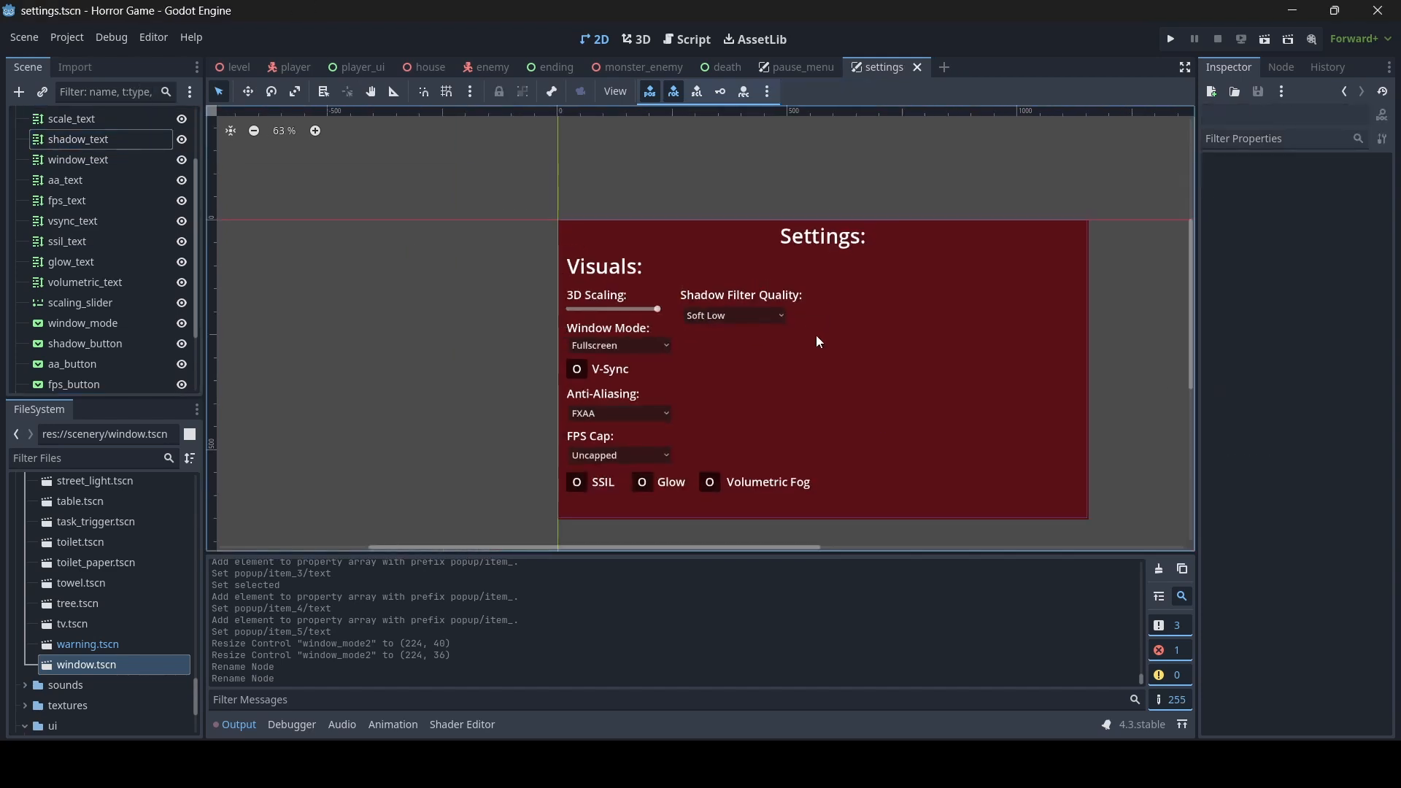
middle_click_drag(837, 374, 748, 346)
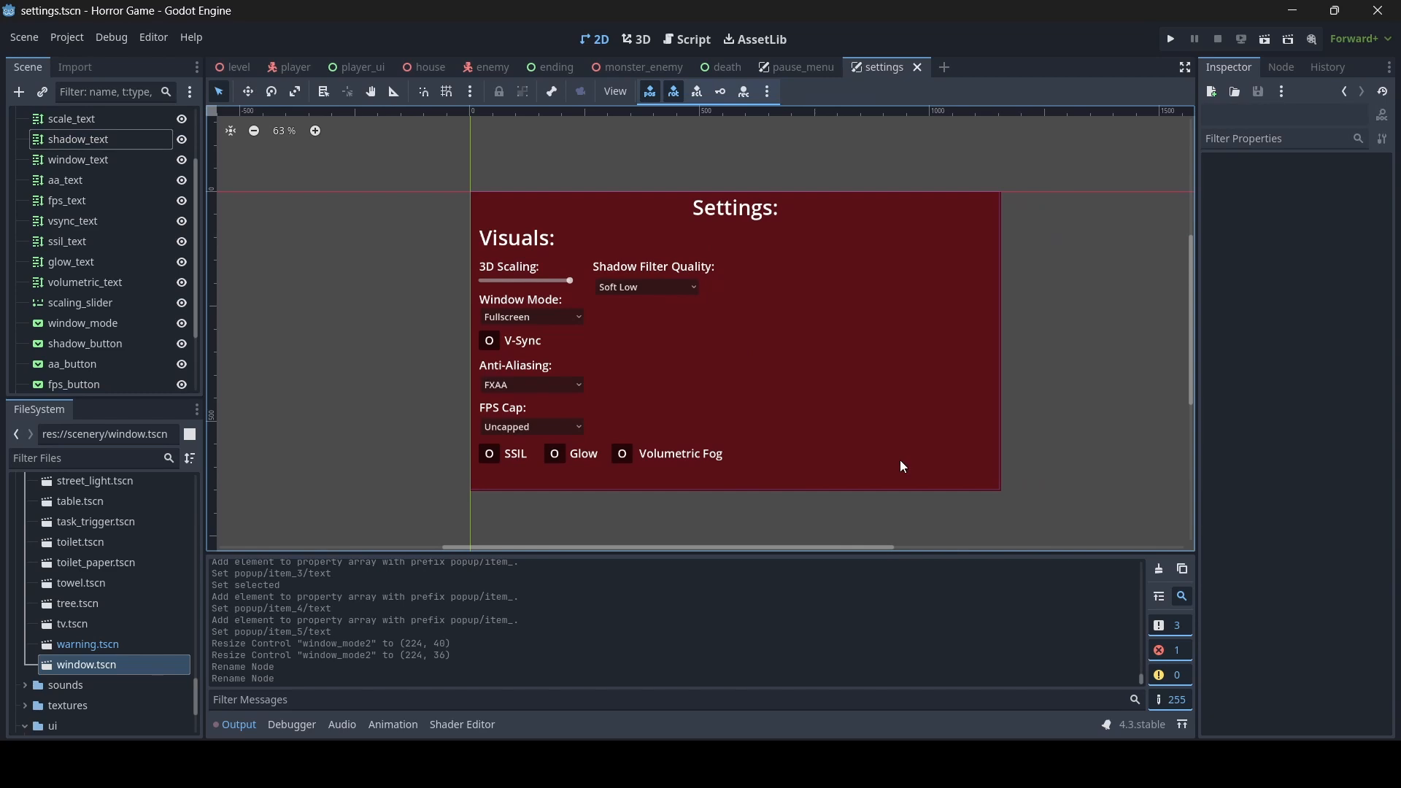
left_click(551, 247)
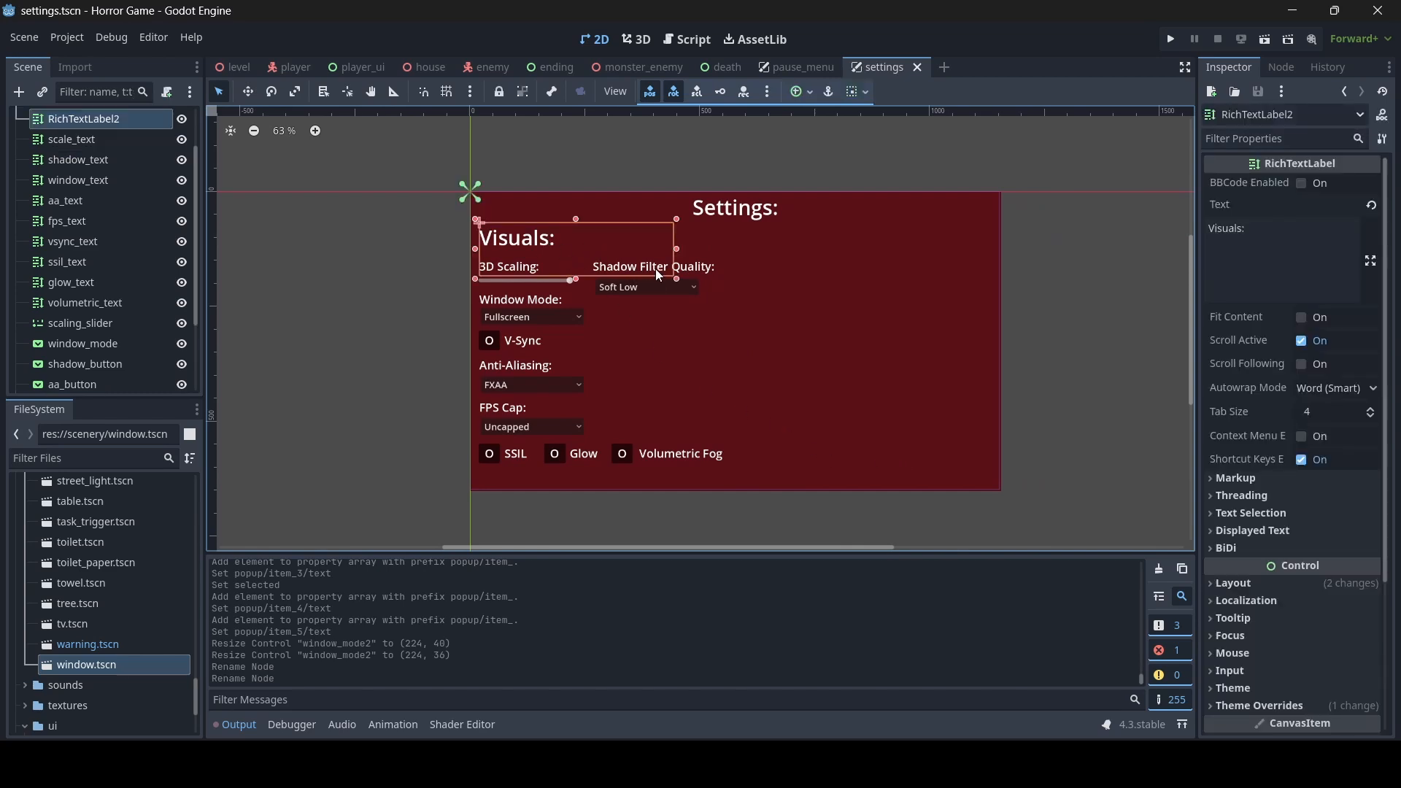
key("ctrl+d")
left_click_drag(677, 249, 1019, 262)
left_click_drag(475, 249, 911, 249)
- Set the copied heading's text to "Audio:", narrow it to about 188 by 115, and save the scene
left_click_drag(1300, 235, 1057, 199)
type("Audio")
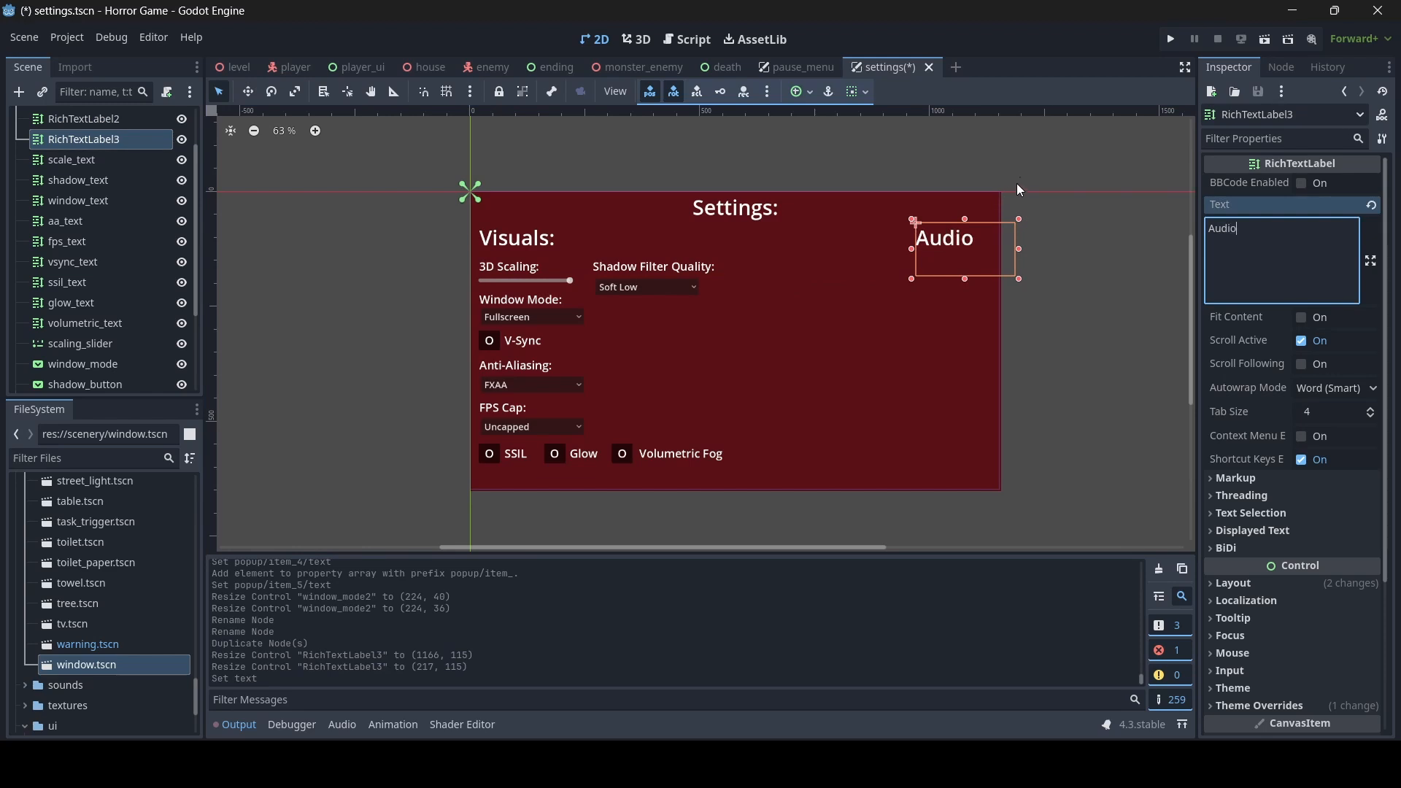
type(":")
left_click_drag(917, 254, 930, 253)
key("ctrl+s")
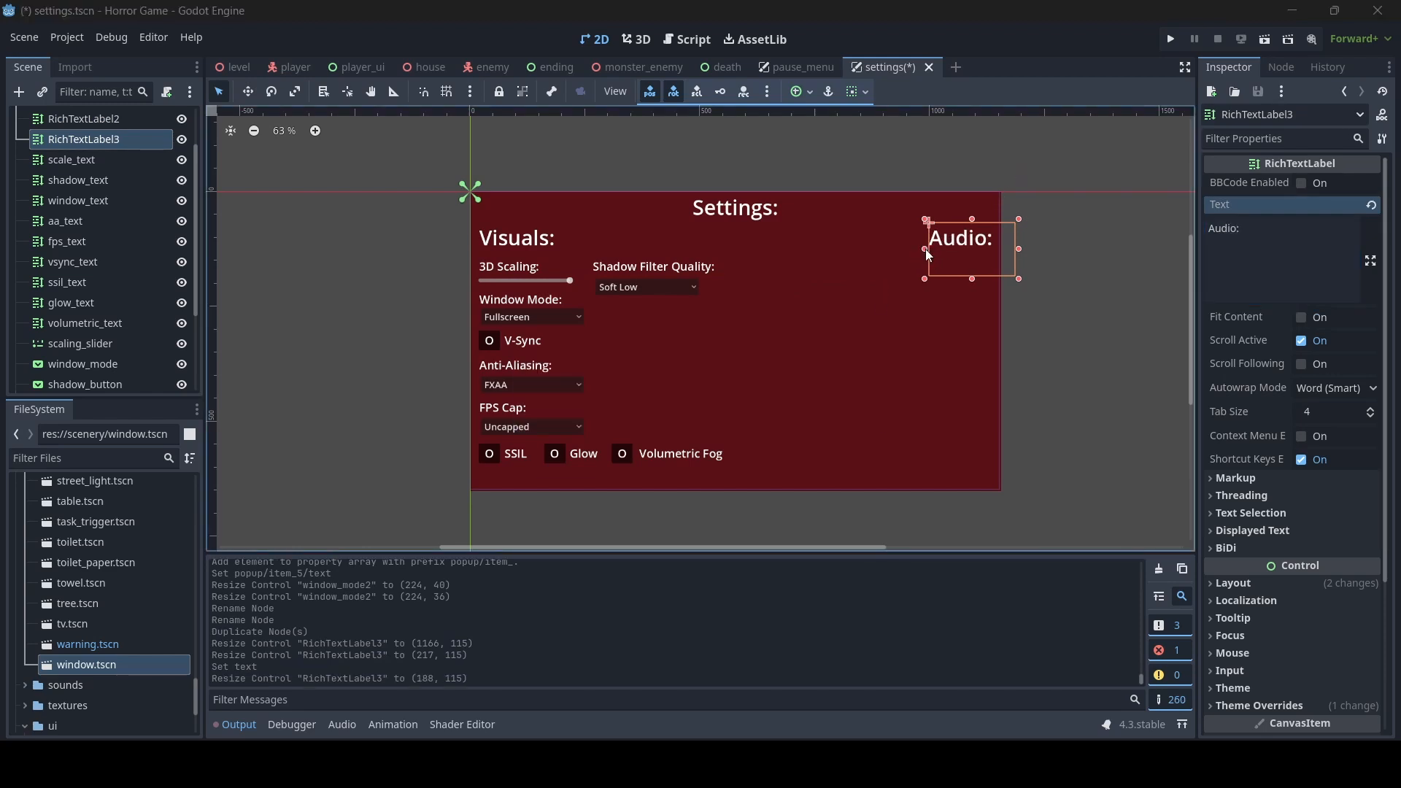
- Duplicate the 3D Scaling label together with its slider and place the copies under the Audio heading
left_click(520, 268)
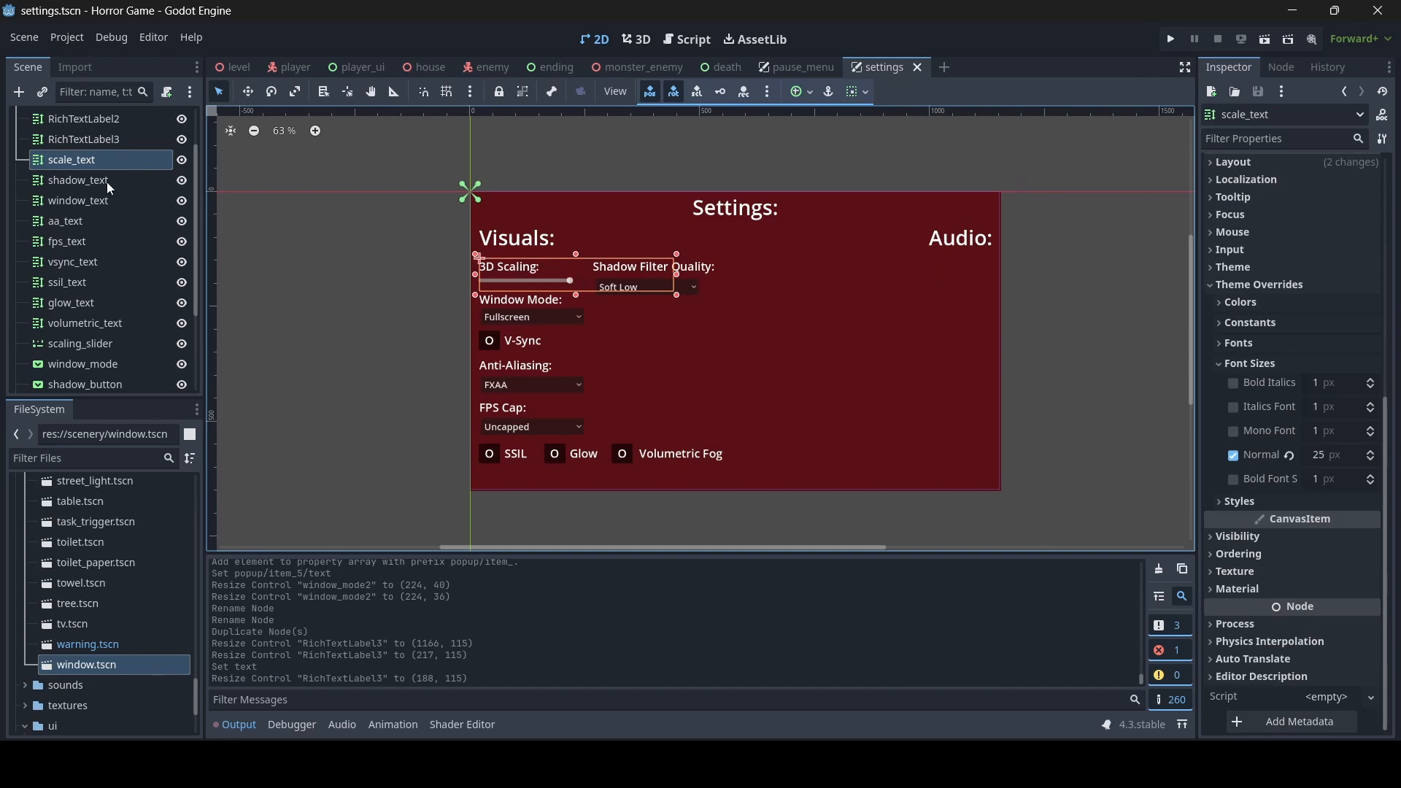
left_click(86, 344, "ctrl")
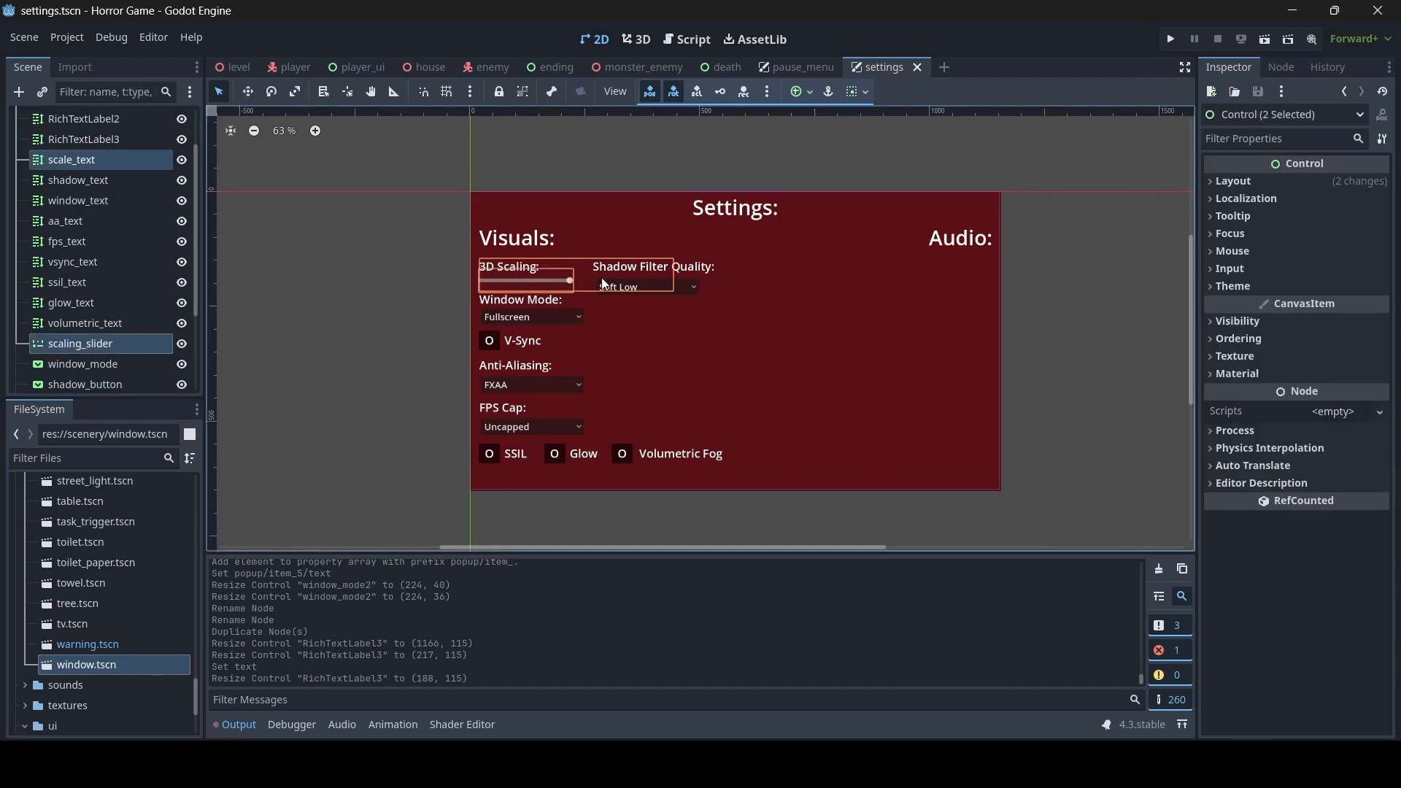
key("ctrl+d")
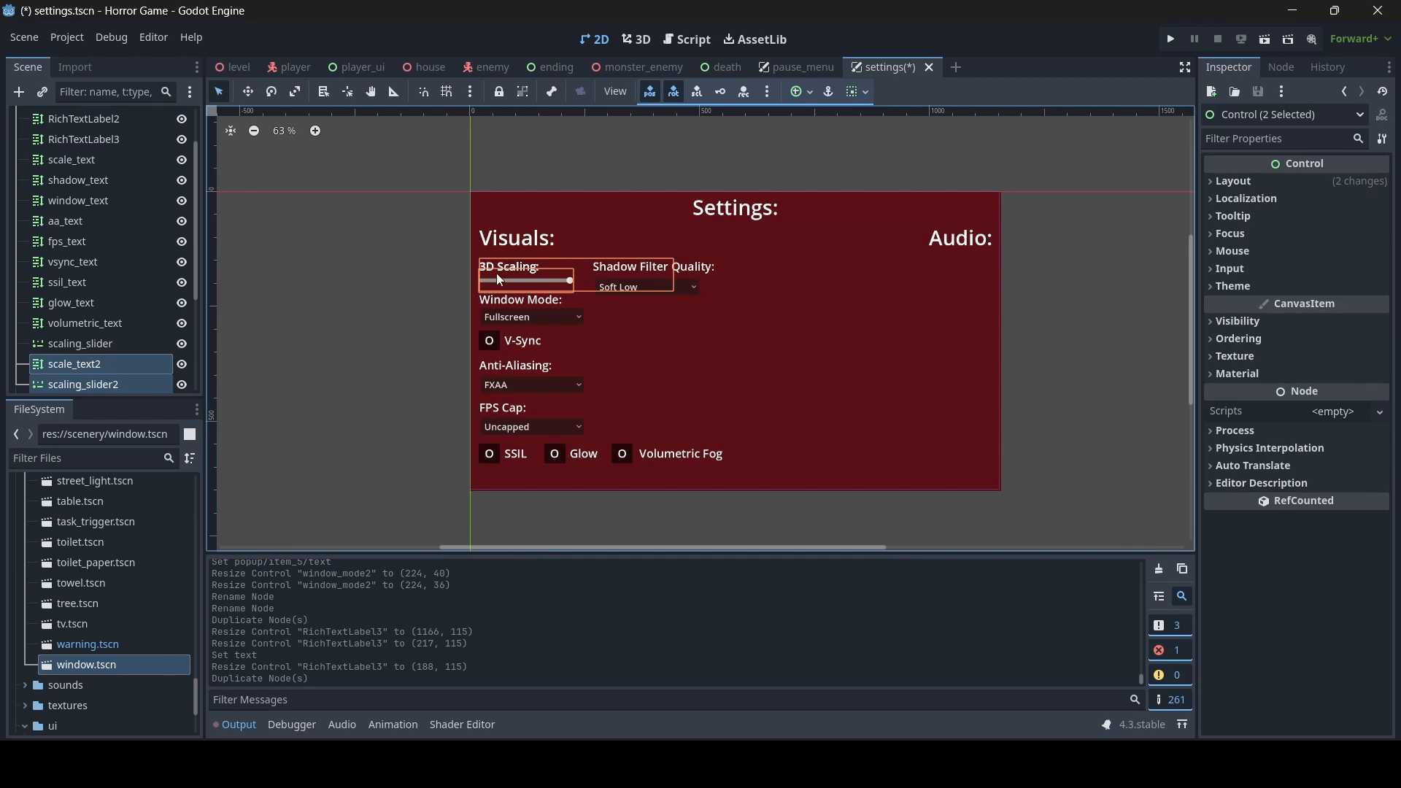
left_click_drag(504, 275, 912, 234)
left_click(1058, 358)
scroll(964, 328, "up", 7)
- Set the copied scaling label's text to "Master Volume:" and resize it to about 407 by 72
left_click(908, 230)
left_click_drag(1265, 235, 1060, 191)
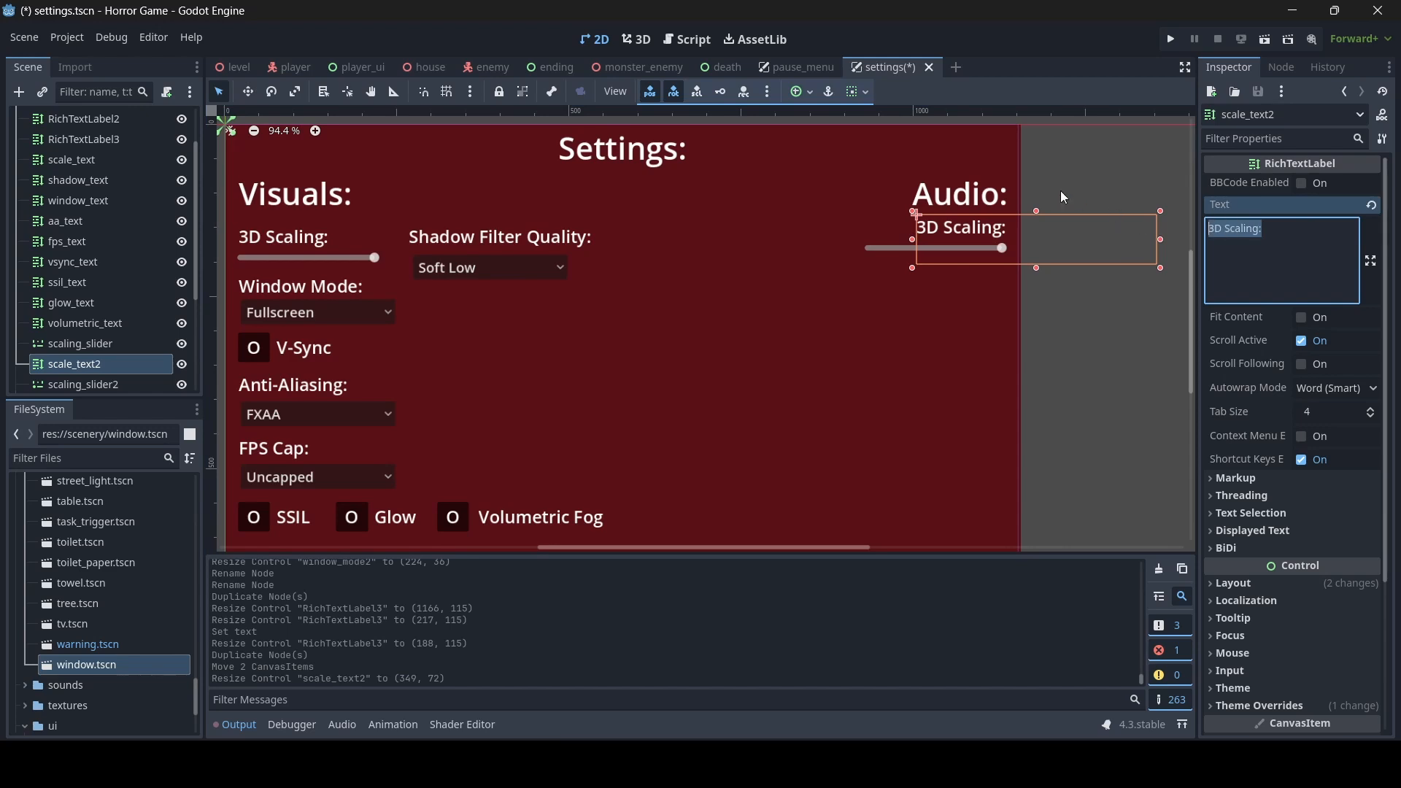
type("Masyer")
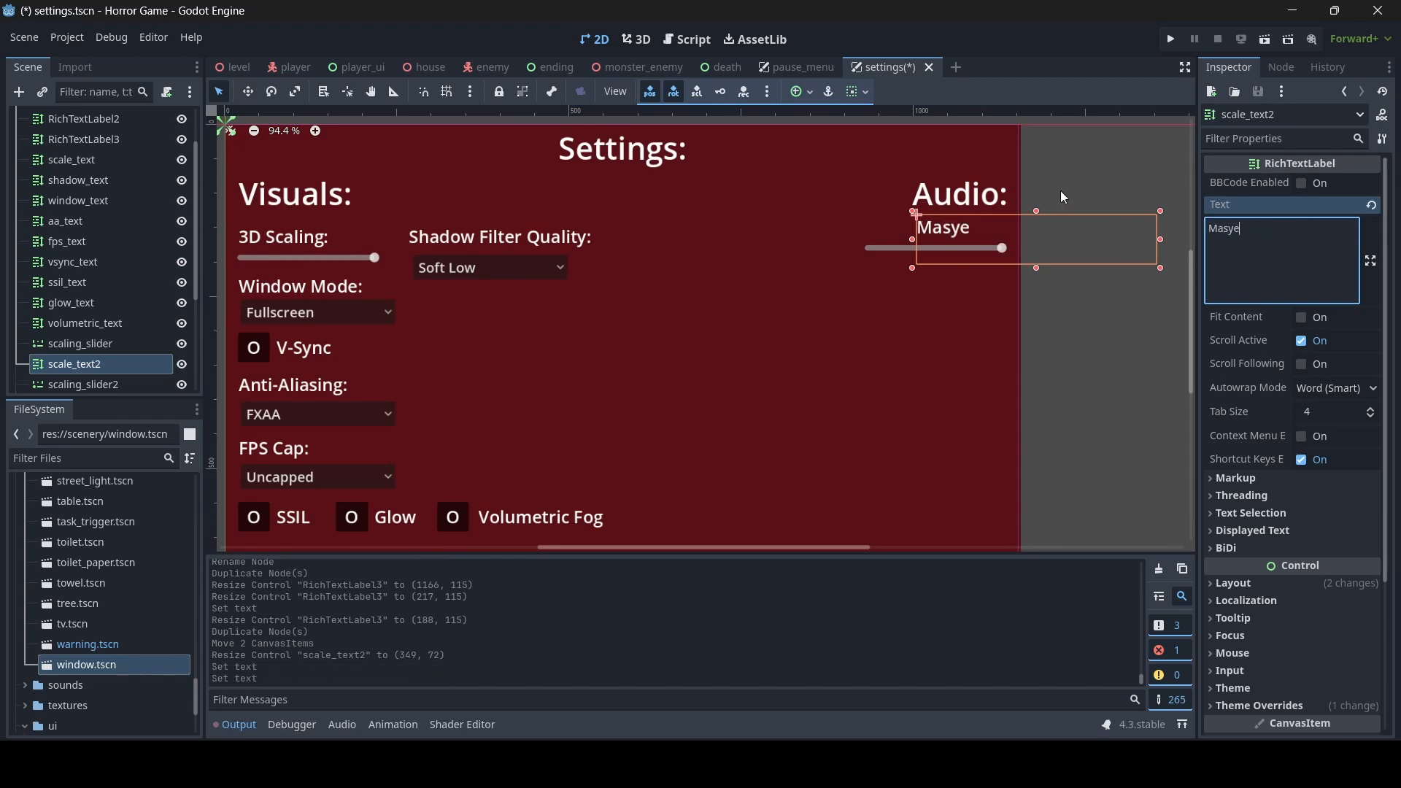
key("BackSpace")
key("BackSpace")
key("BackSpace")
type("ter Volume:")
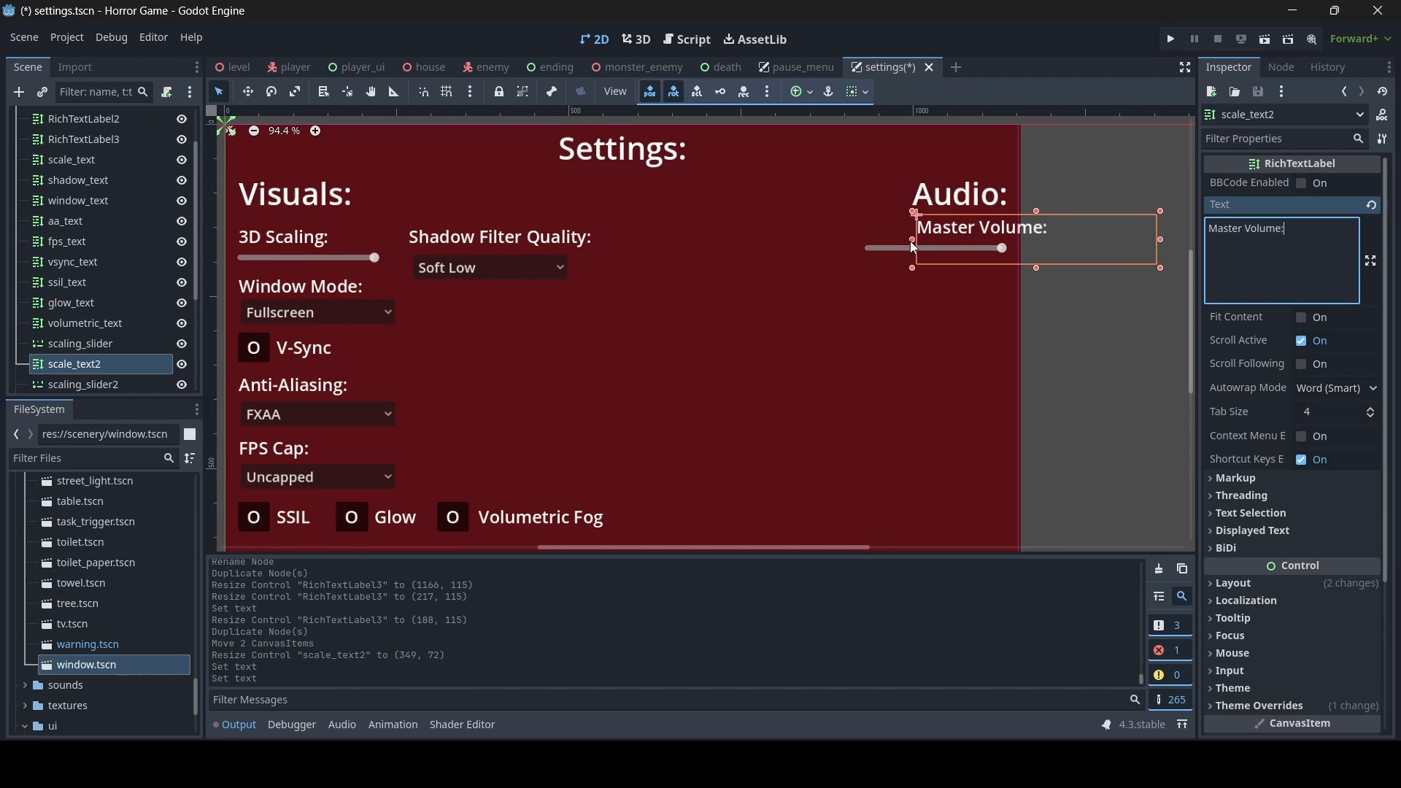
left_click_drag(912, 241, 874, 240)
- Set the Master Volume slider's minimum value to 0 and save the scene
left_click(932, 247)
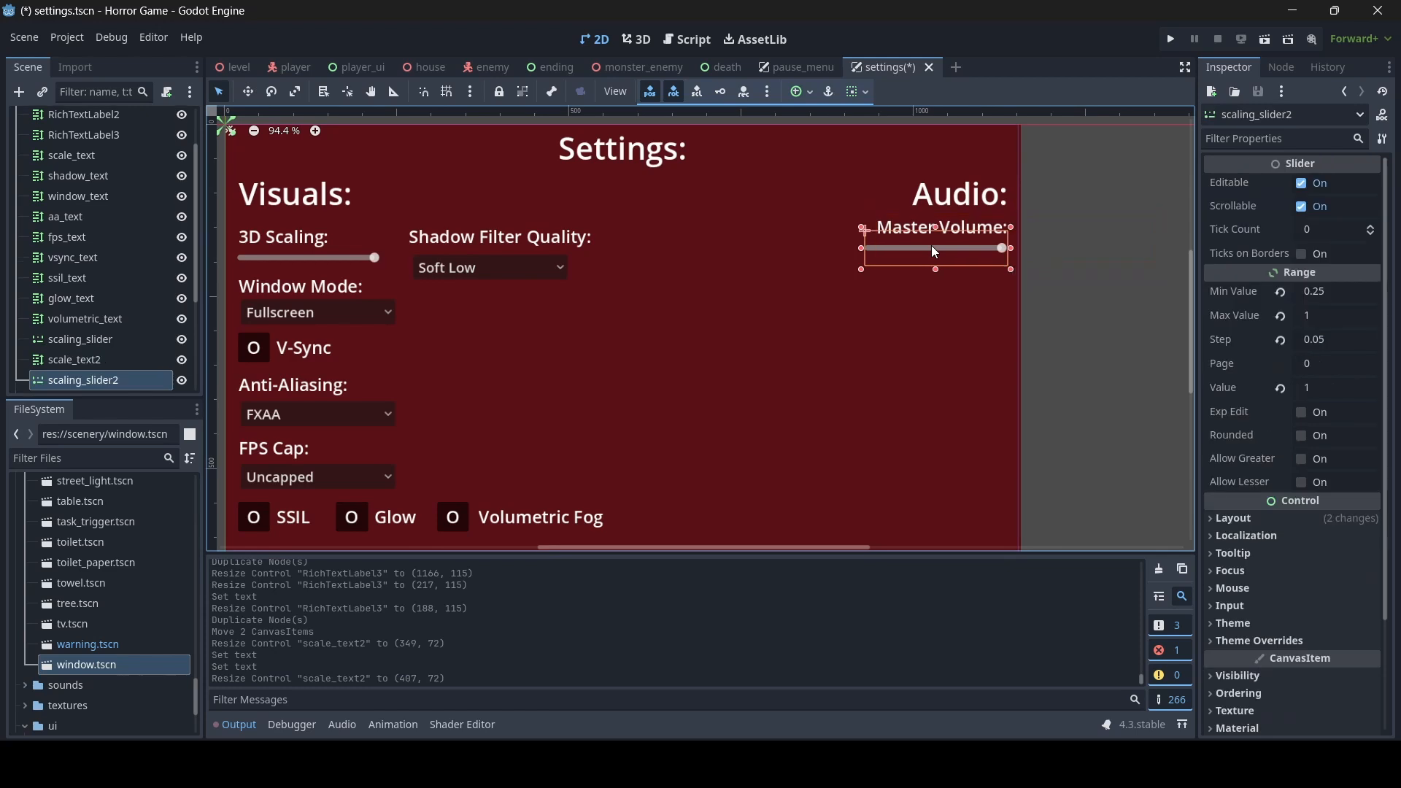
left_click(1325, 296)
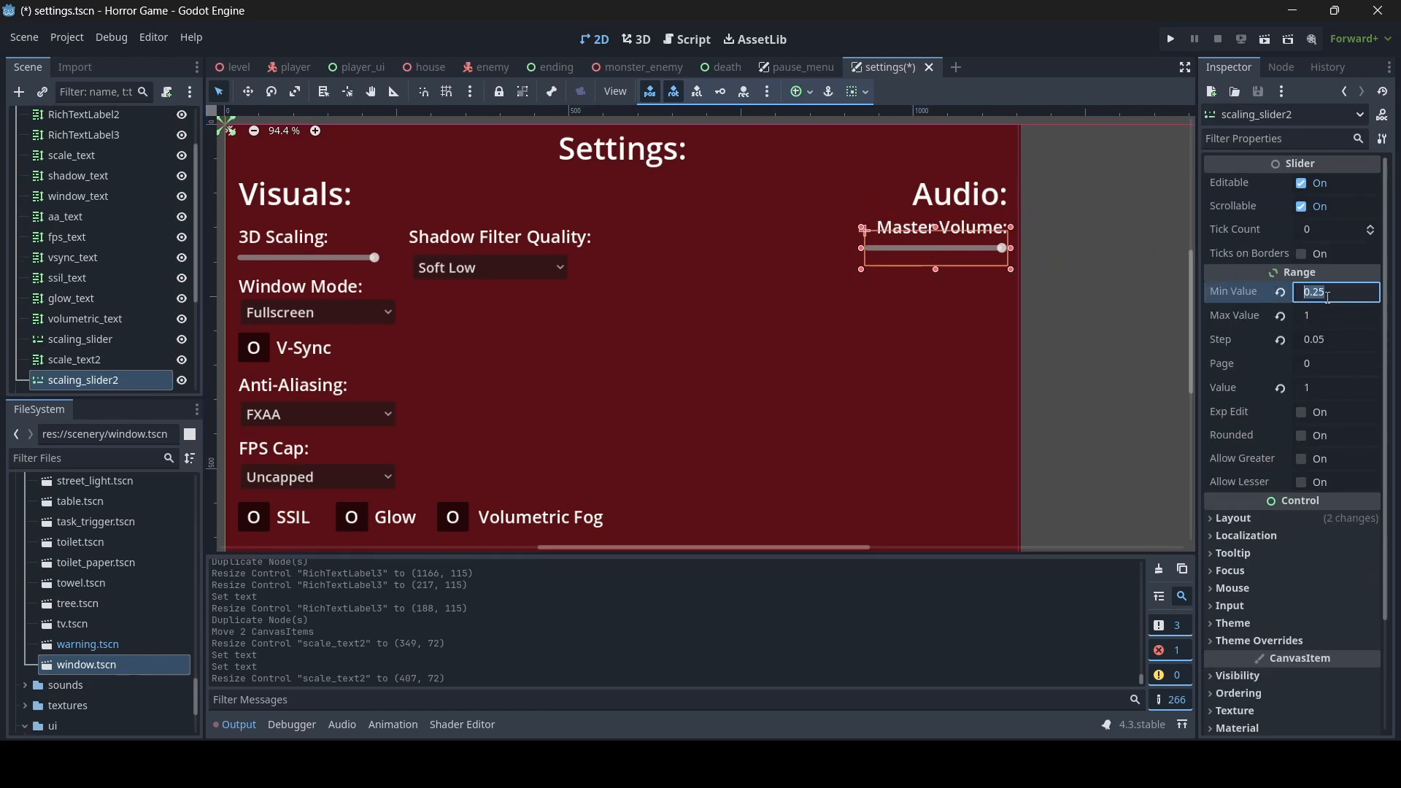
type("0")
key("Return")
left_click(1326, 316)
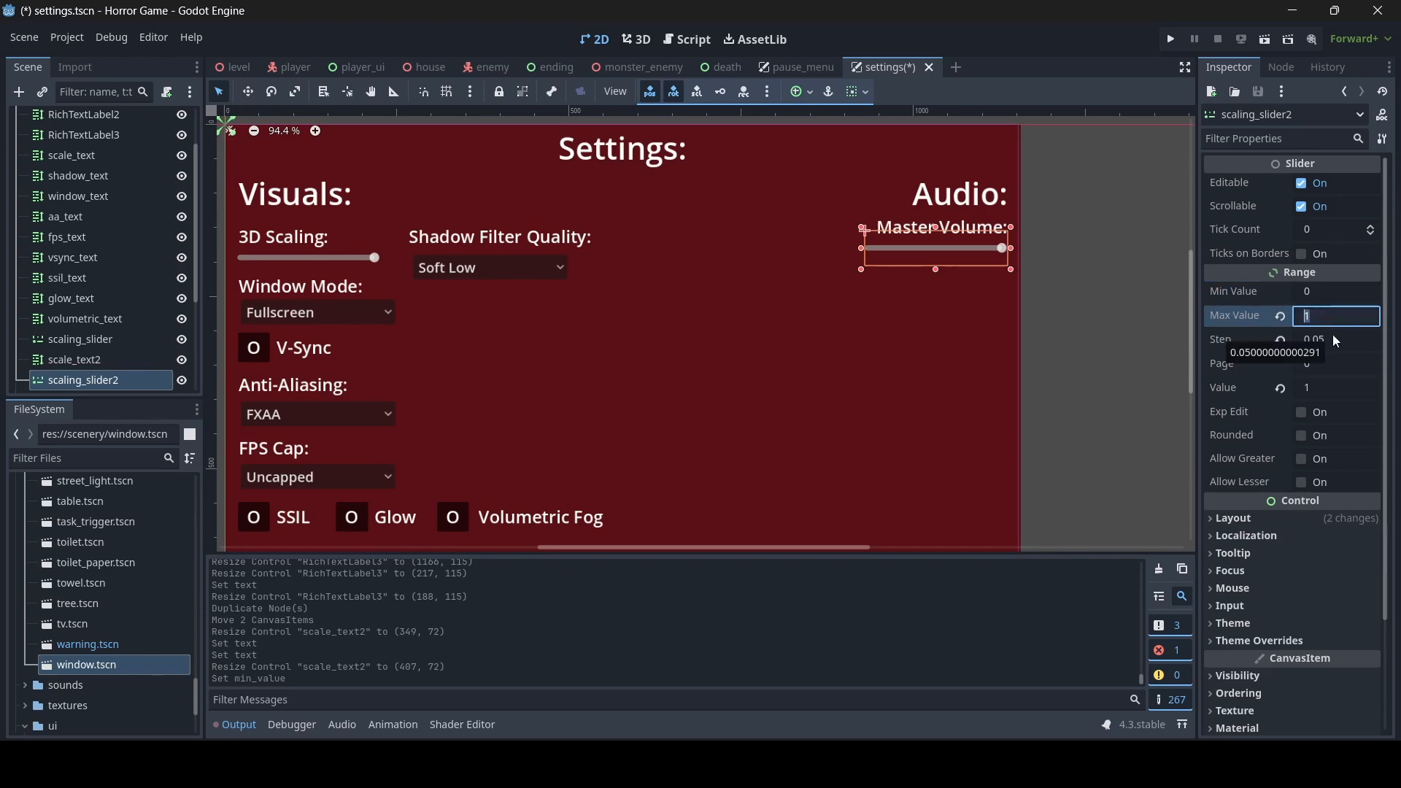
left_click(1334, 339)
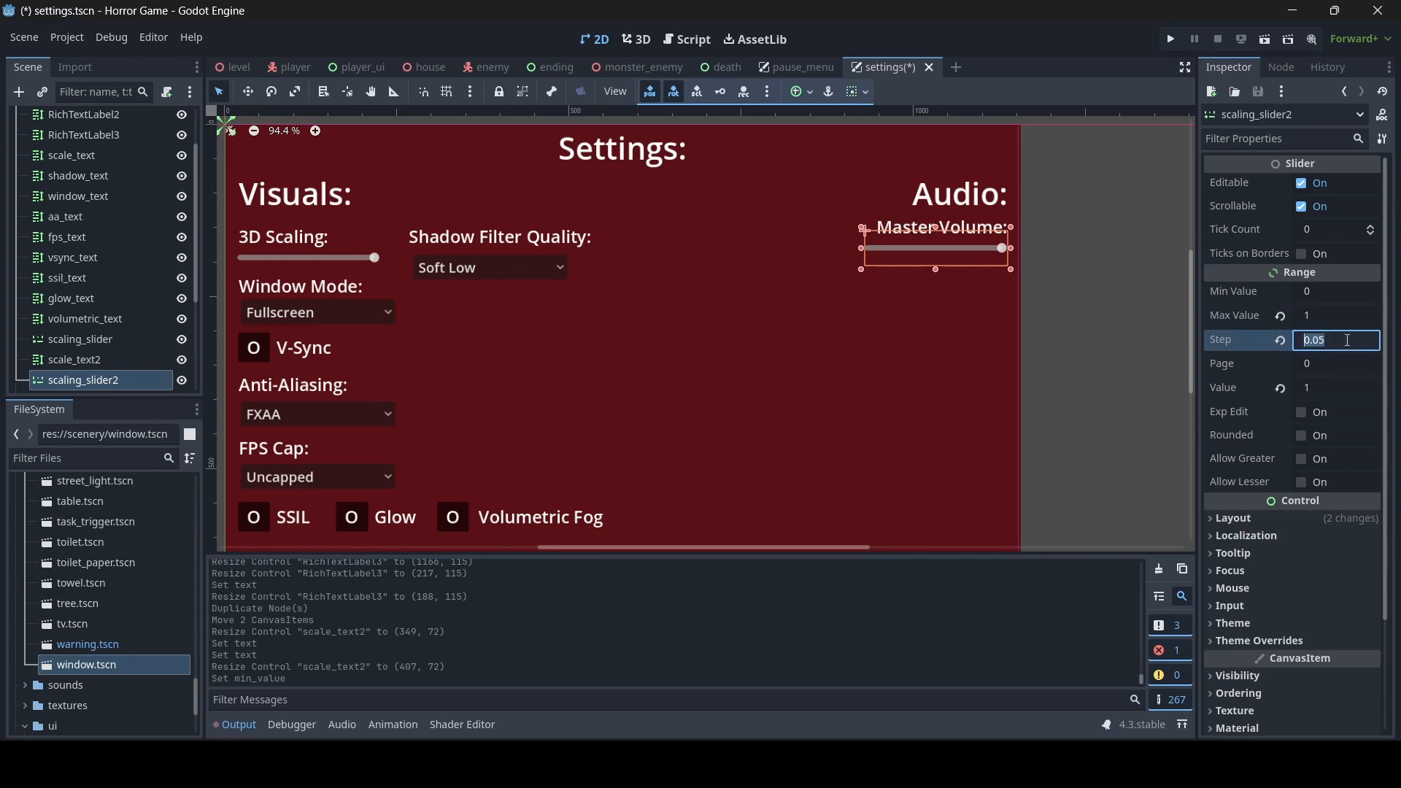
left_click(1330, 340)
key("ctrl+s")
- Duplicate the Master Volume label and resize the copy to about 407 by 124 beneath the Master Volume slider
left_click(1000, 231)
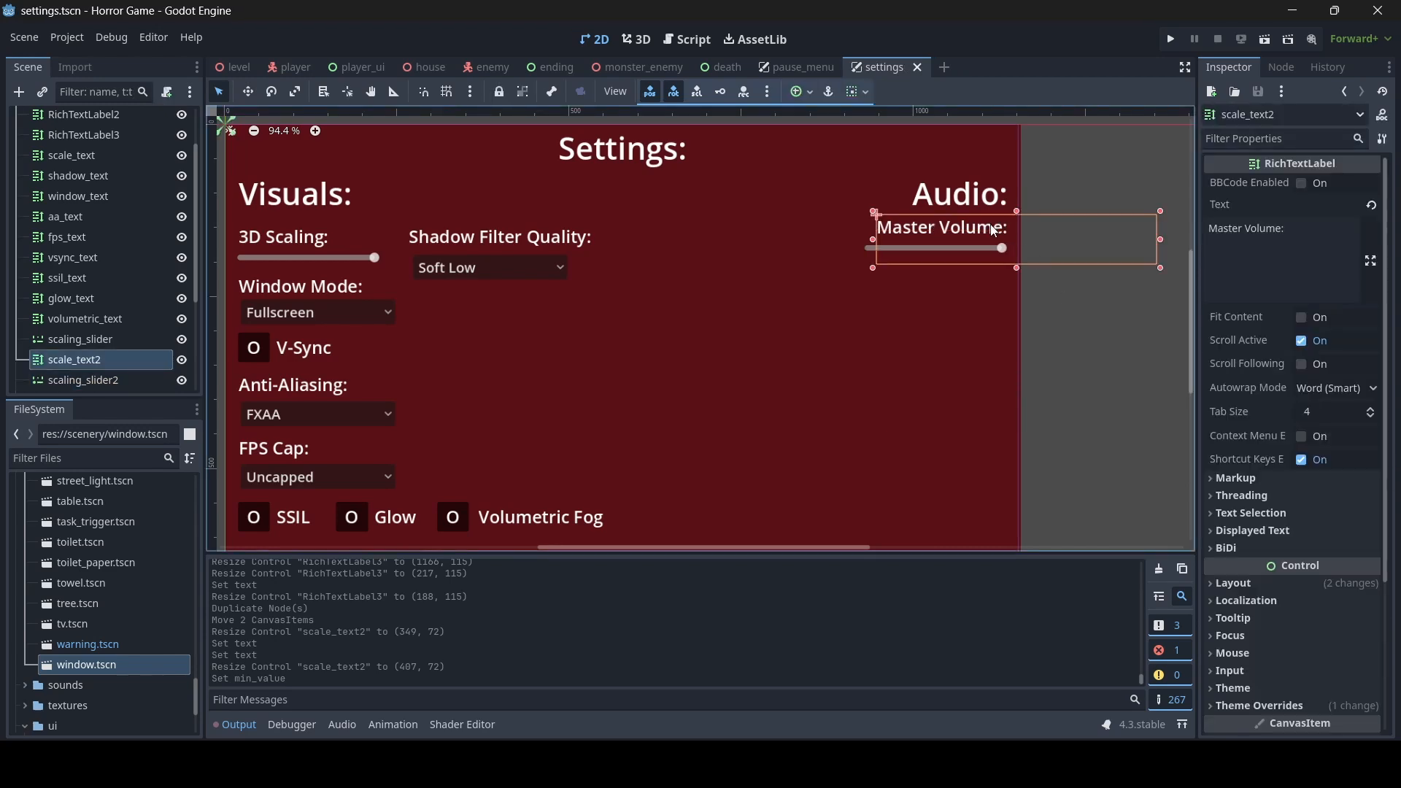
key("ctrl+d")
left_click_drag(1017, 268, 1017, 354)
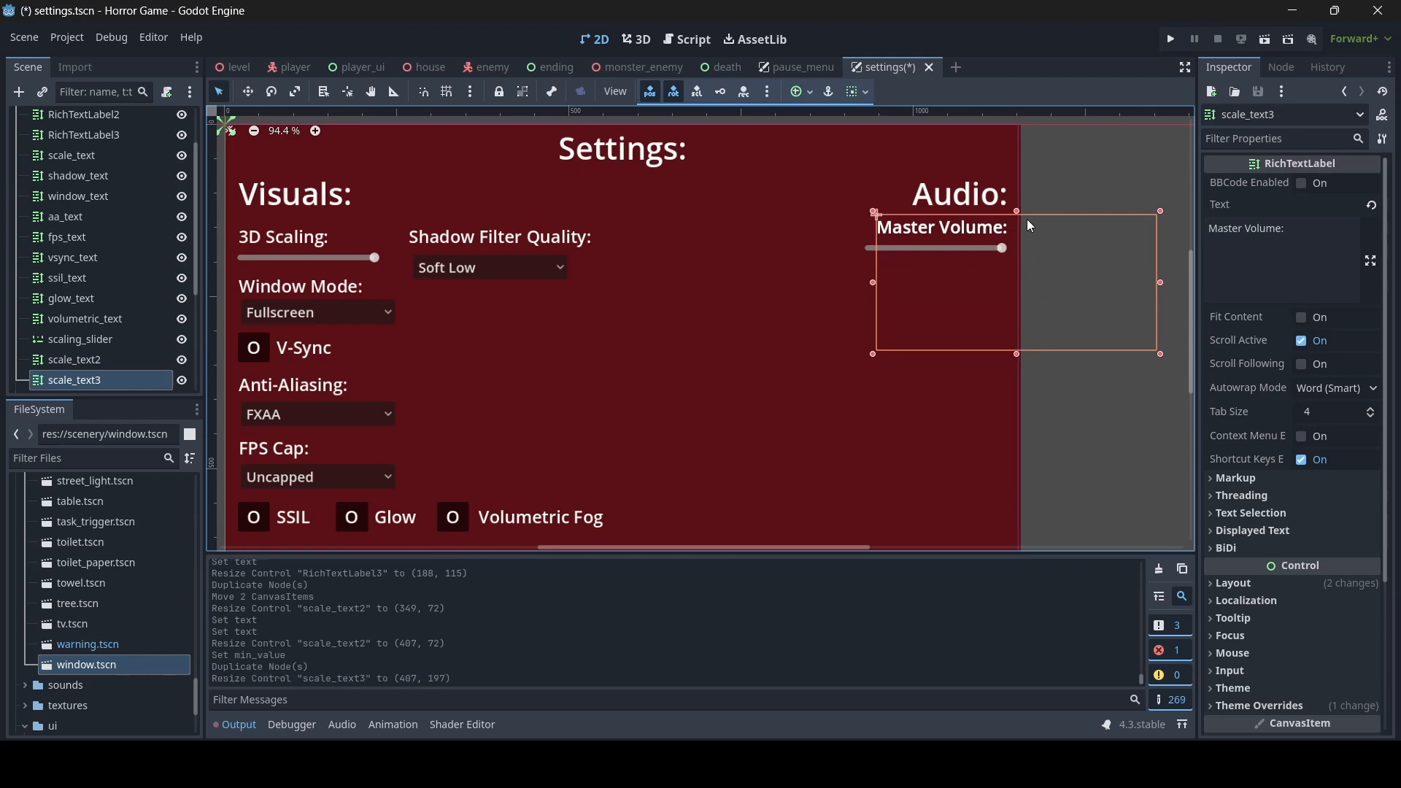
left_click_drag(1014, 212, 1017, 262)
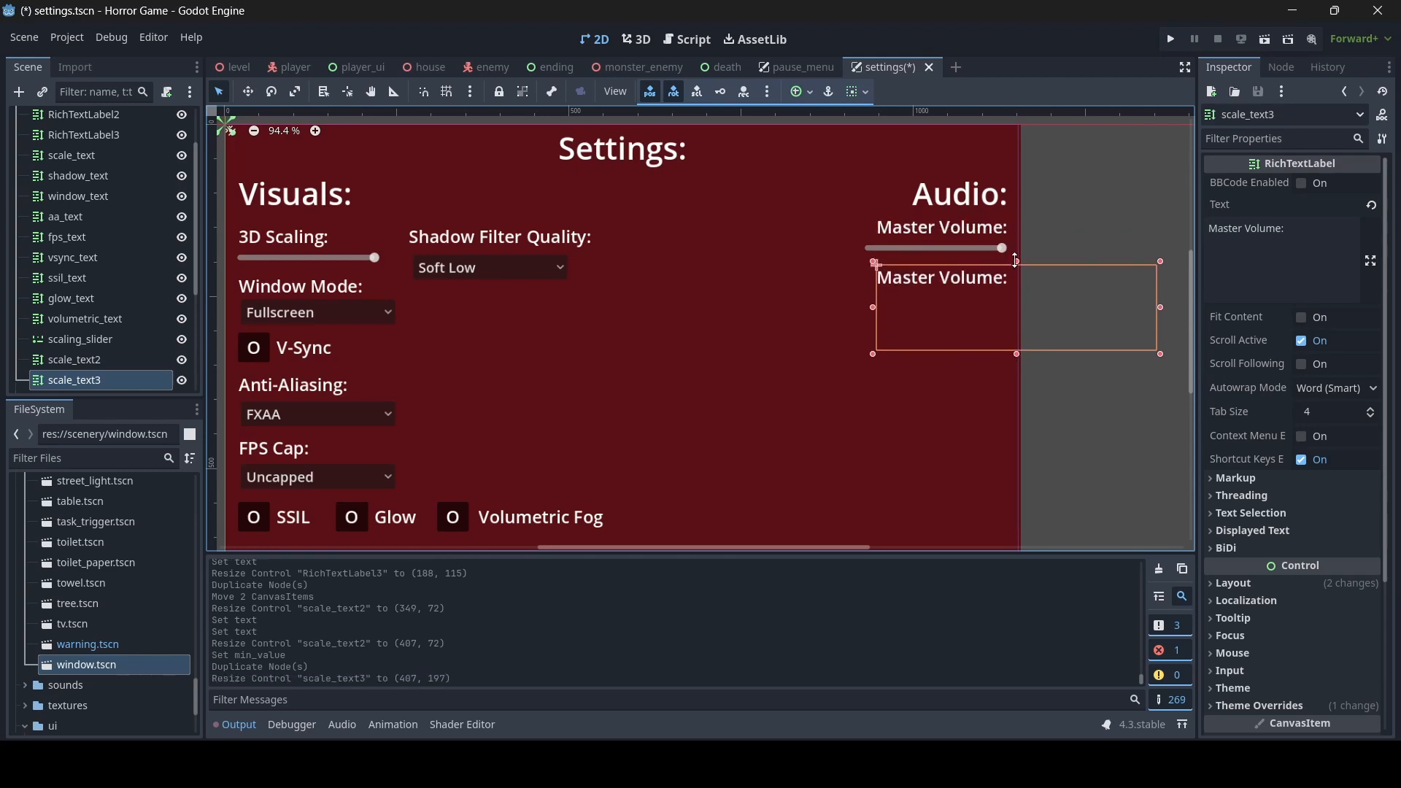
- Set the copied label's text to "SFX Volume:", narrow it to about 368 by 124, and save the scene
left_click_drag(1317, 224, 1152, 224)
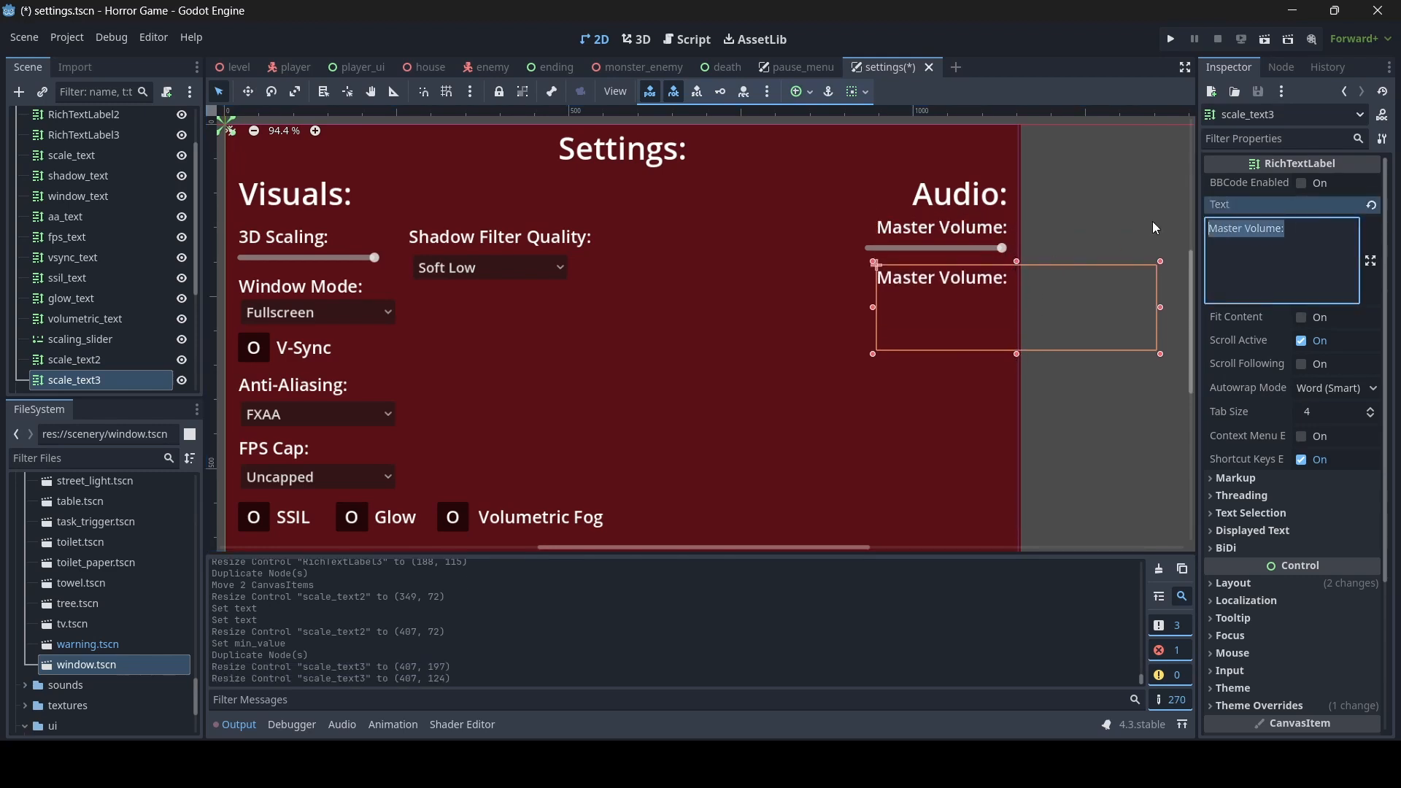
type("SFX Vol")
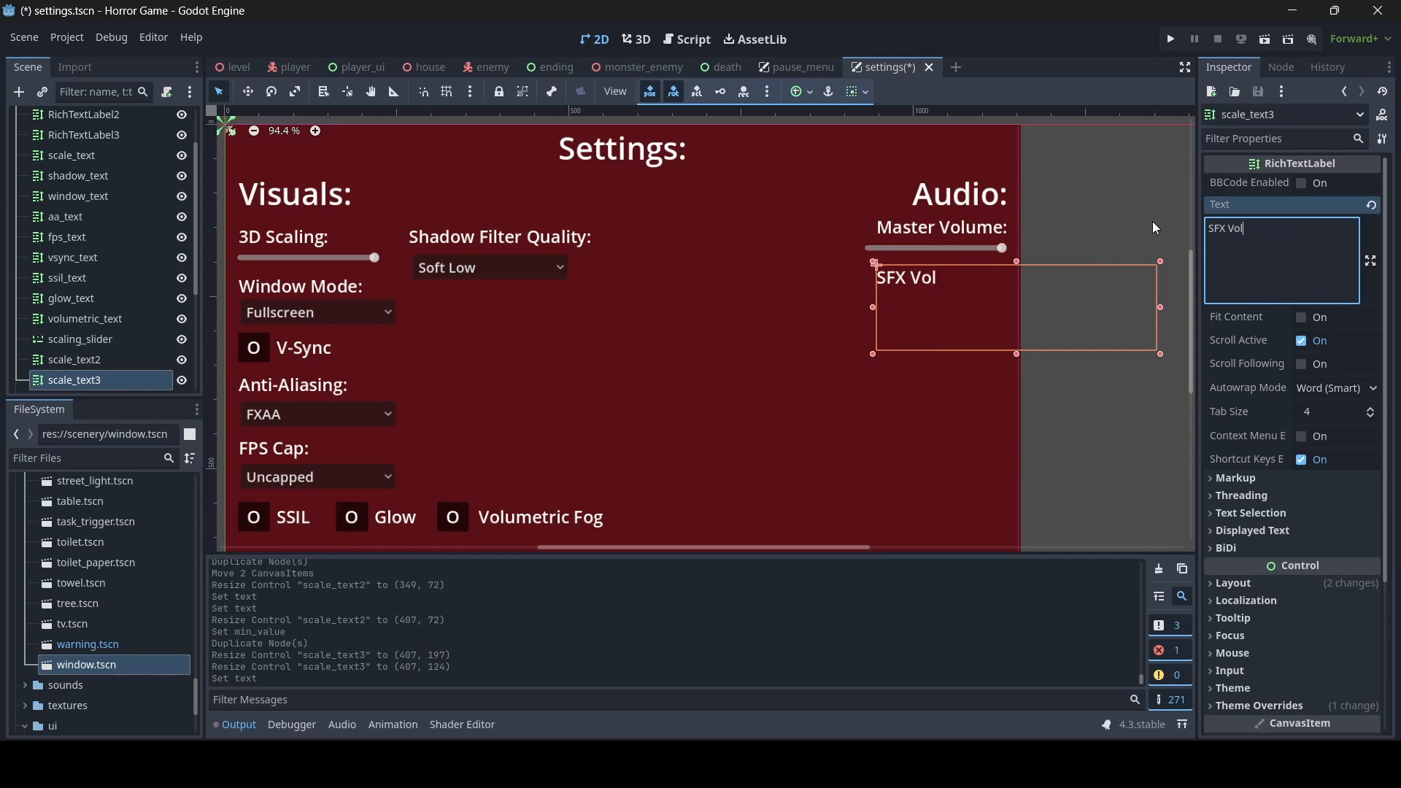
type("ume:")
left_click_drag(874, 308, 901, 300)
key("ctrl+s")
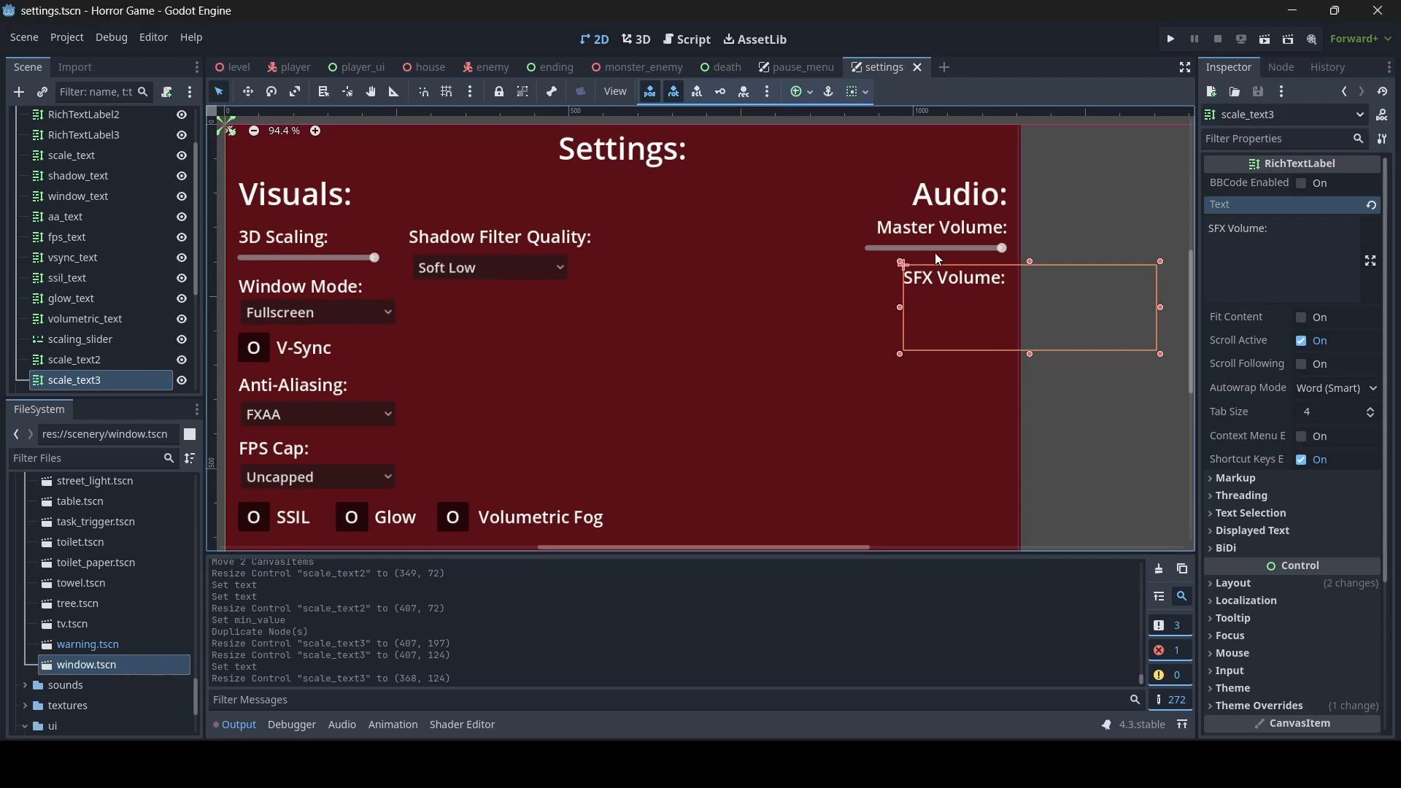
- Rename the Master Volume slider node volume_slider and its label node volume_text
left_click(935, 249)
double_click(110, 379)
type("v")
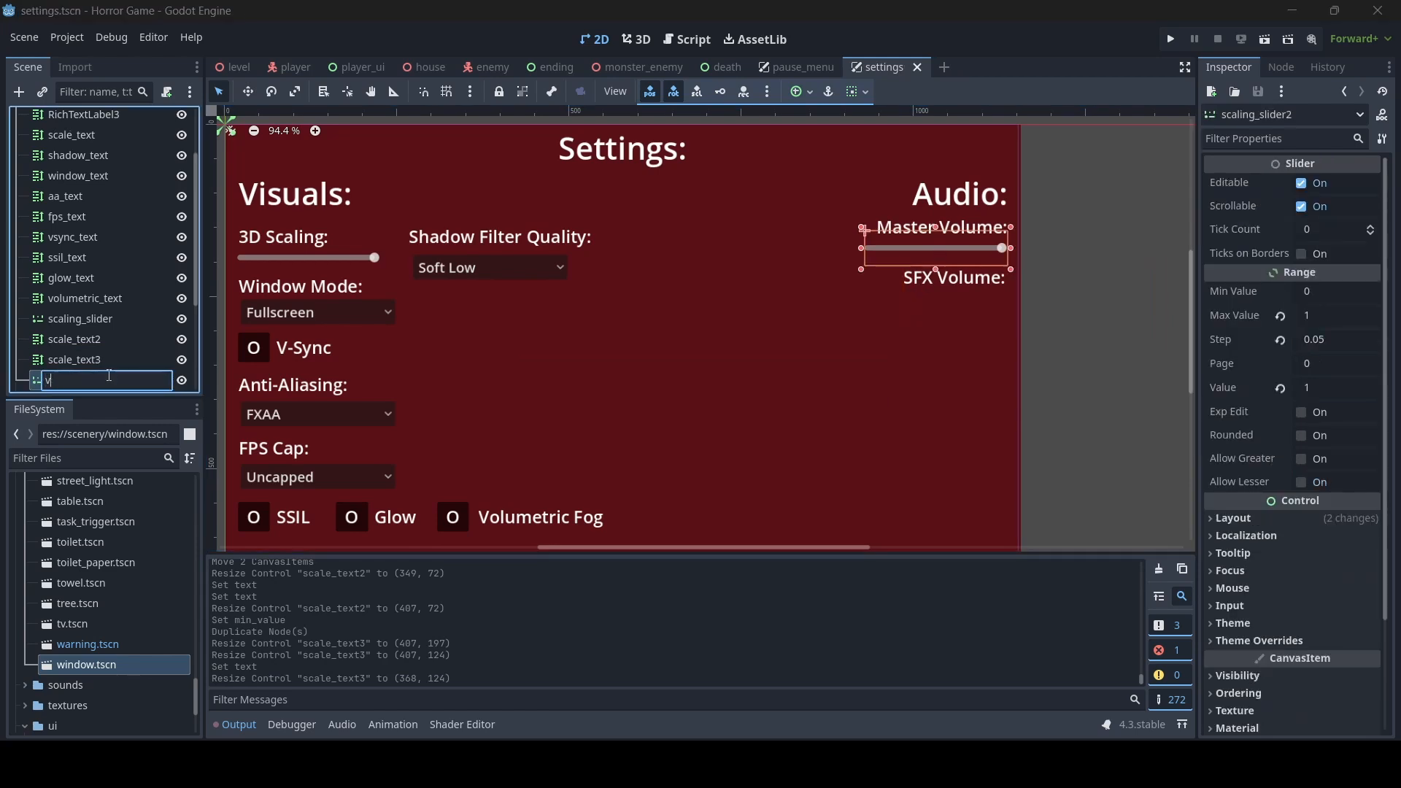
type("olume_slider")
key("Return")
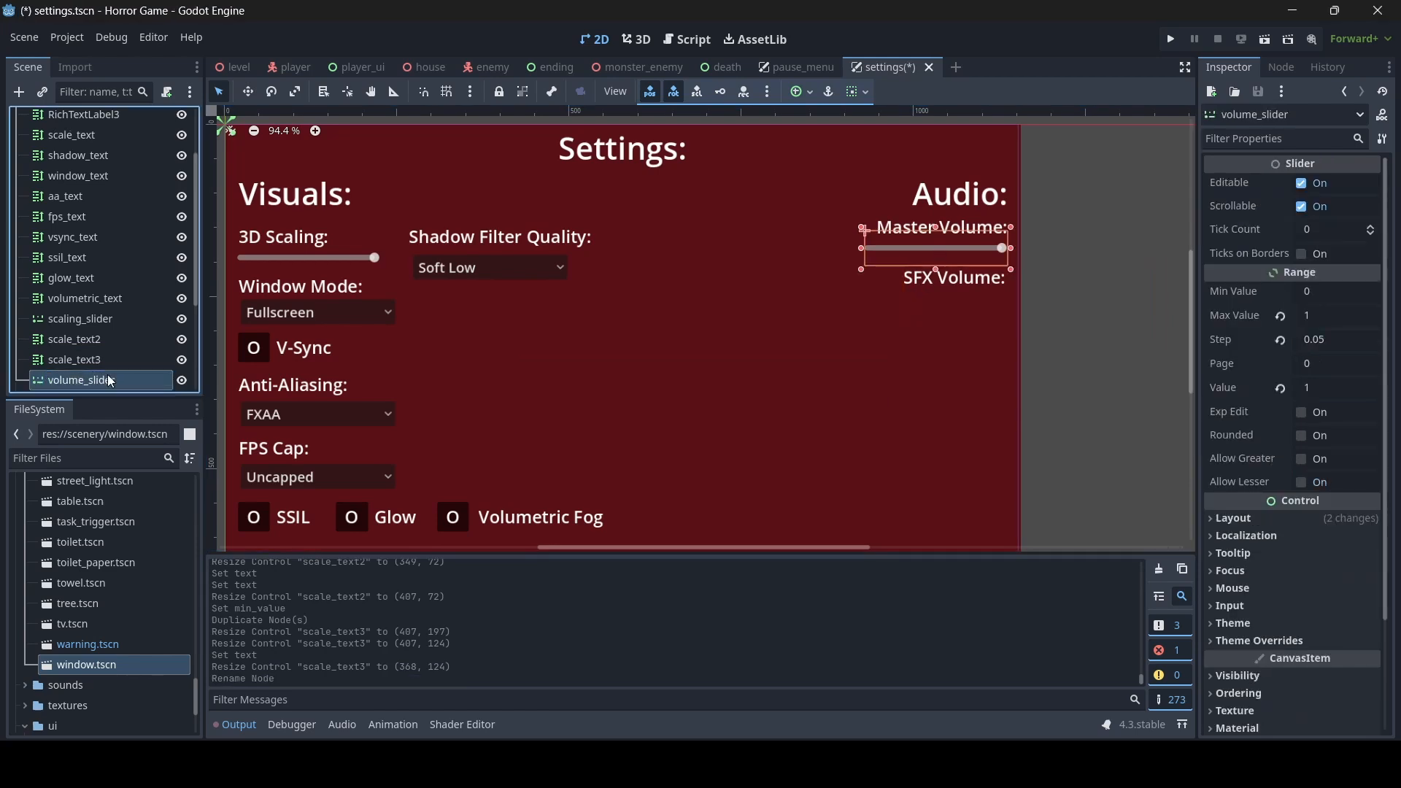
left_click(916, 232)
left_click(79, 338)
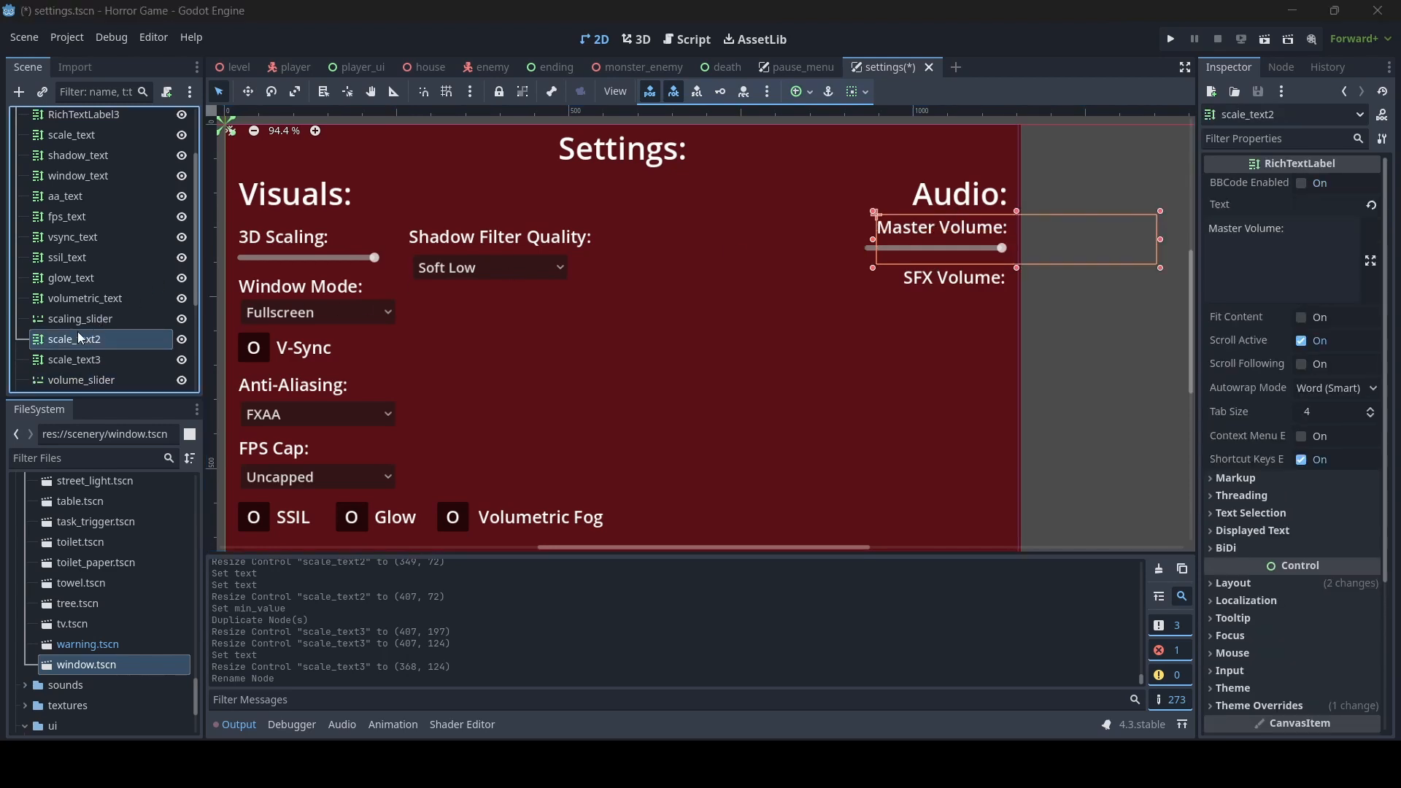
type("volum")
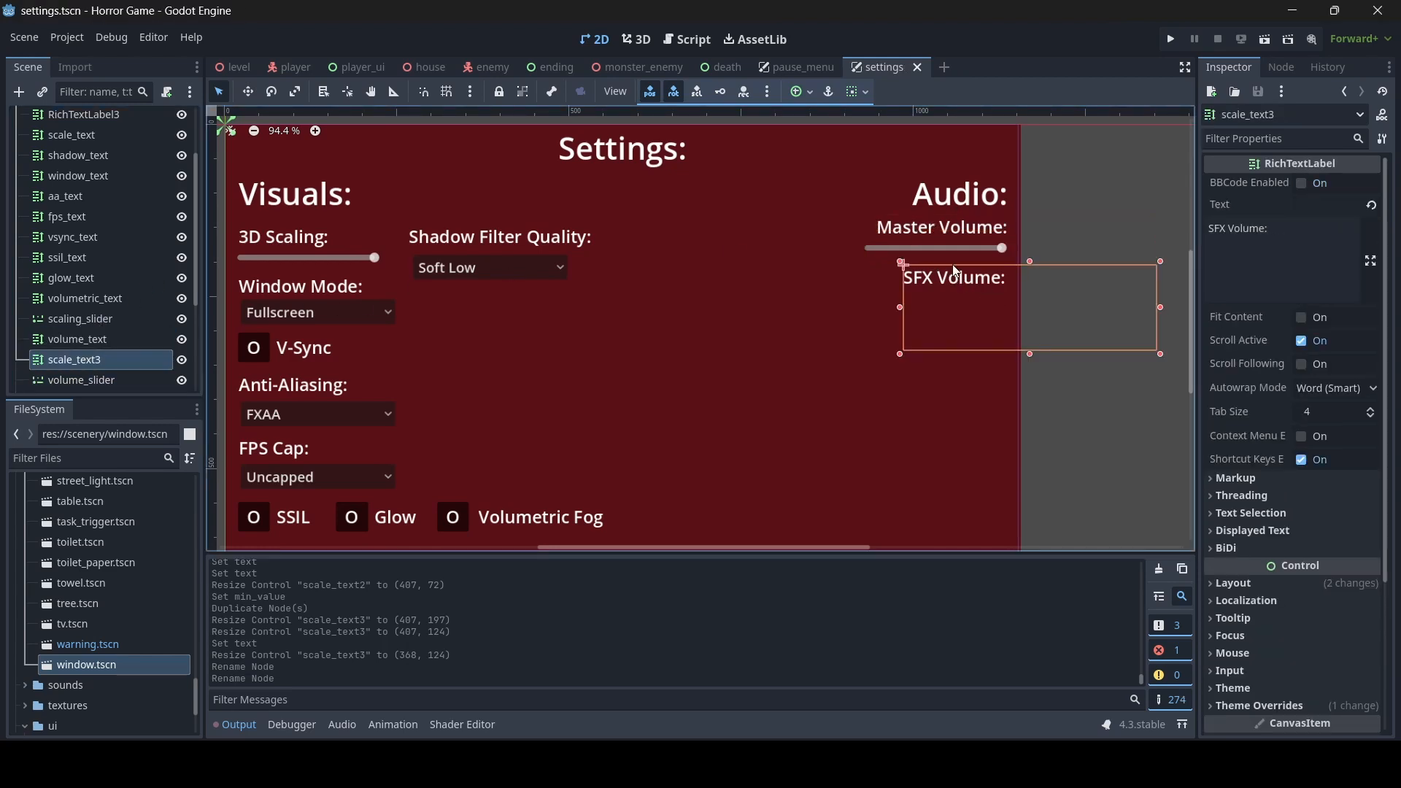
- Duplicate the Master Volume slider and resize the copy to about 207 by 90 so it sits under the SFX Volume label
left_click(951, 247)
key("ctrl+d")
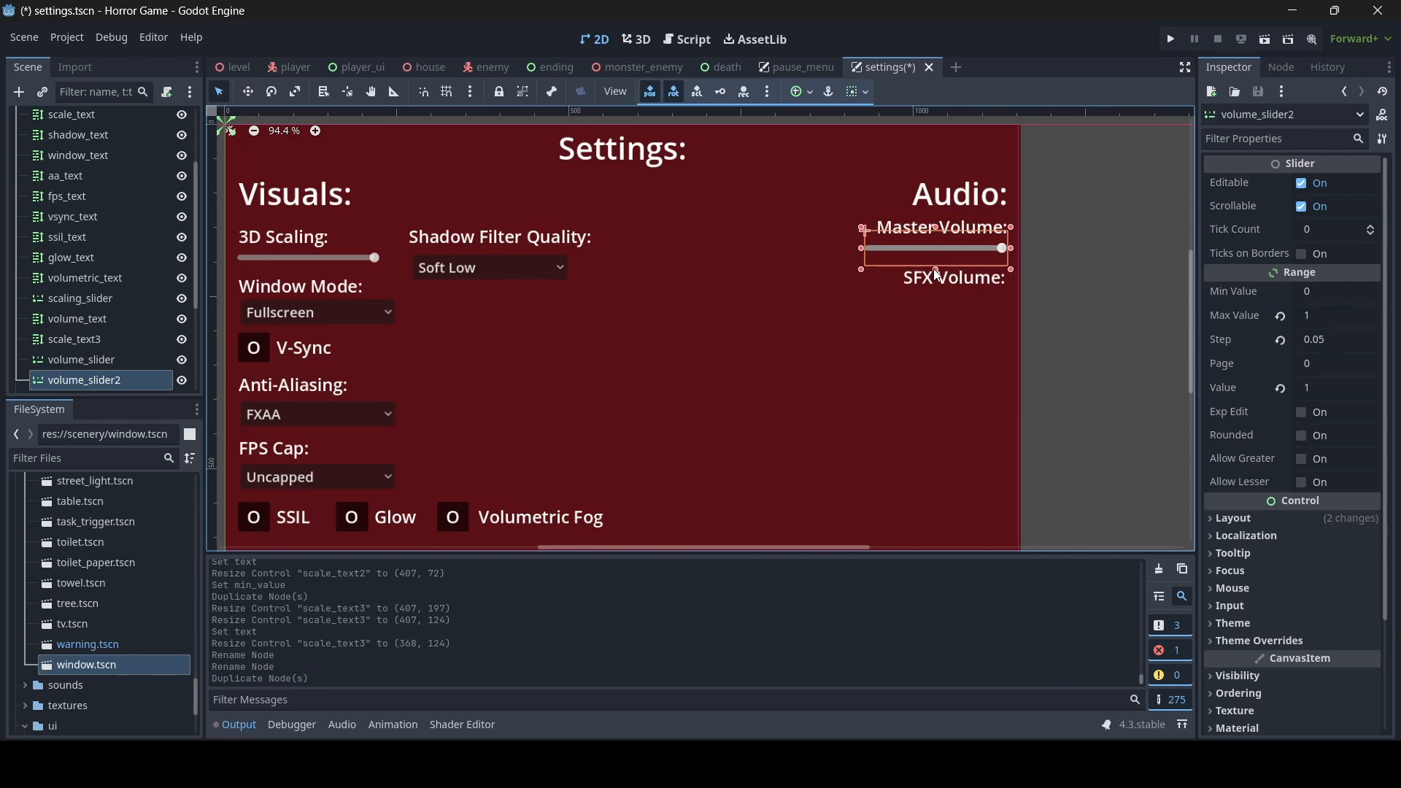
left_click_drag(936, 270, 936, 318)
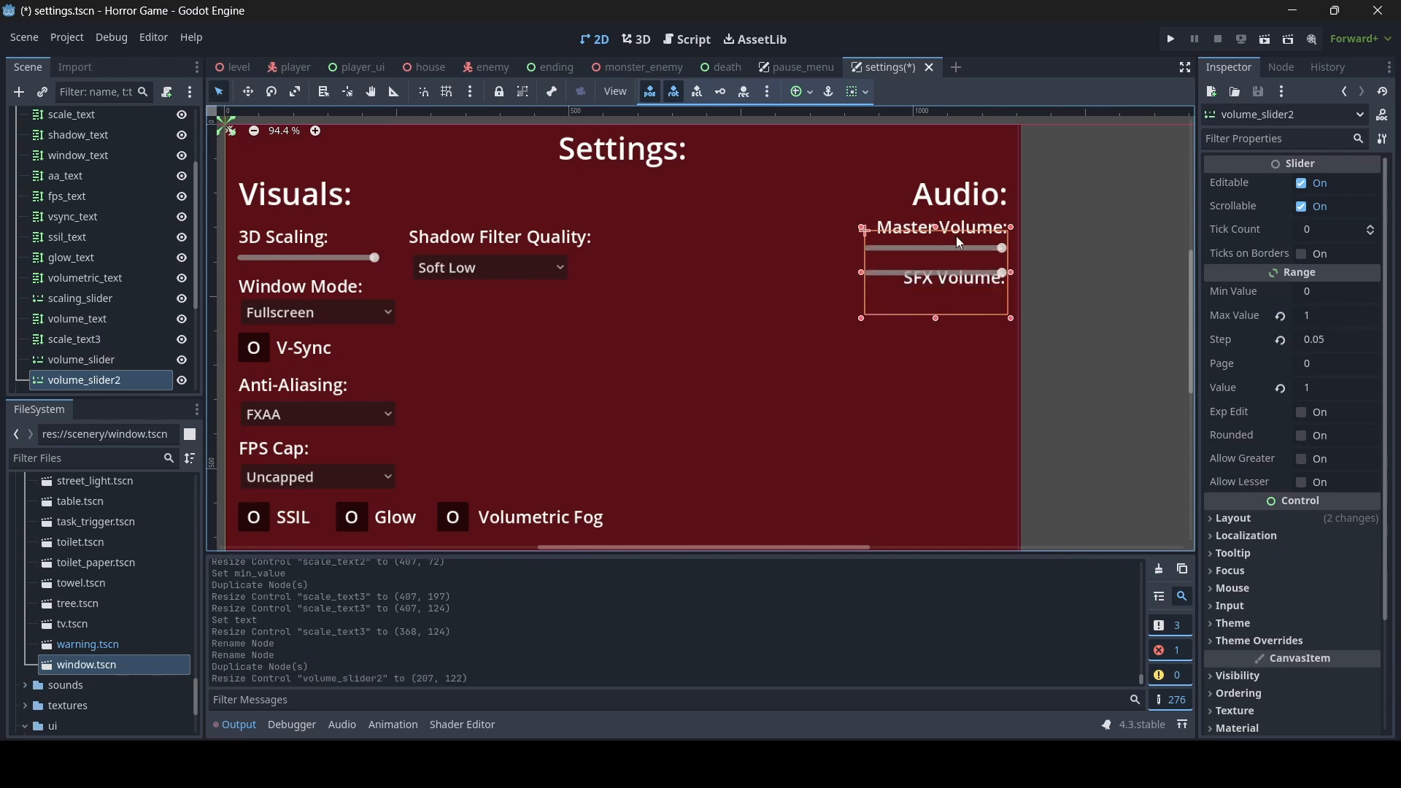
left_click_drag(939, 227, 939, 261)
mouse_move(943, 319)
left_mouse_down()
mouse_move(949, 331)
mouse_move(936, 330)
left_mouse_up()
- Rename the copied slider node sfx_slider and the SFX Volume label node sfx_text, and save the scene
double_click(96, 380)
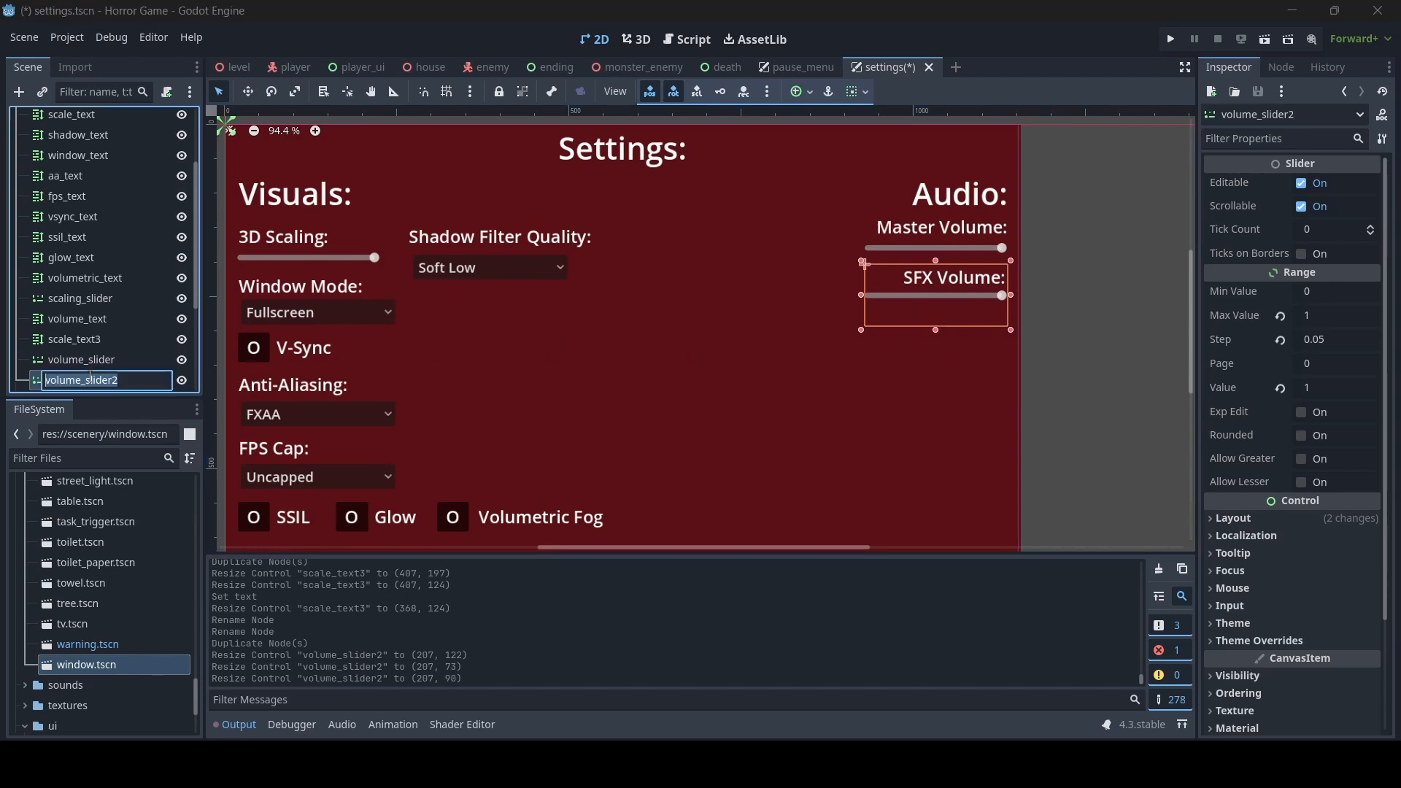
type("sfx_slider")
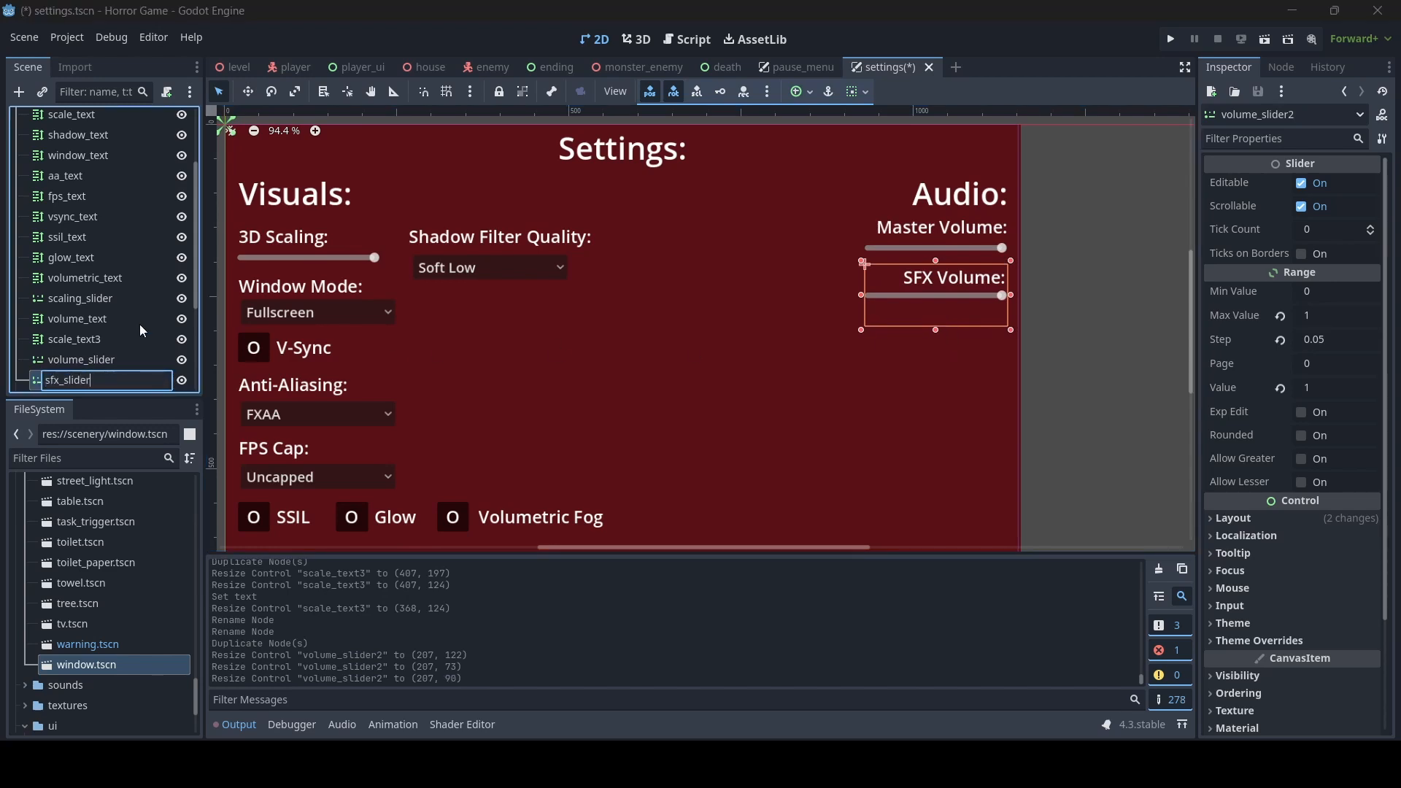
key("Return")
double_click(108, 338)
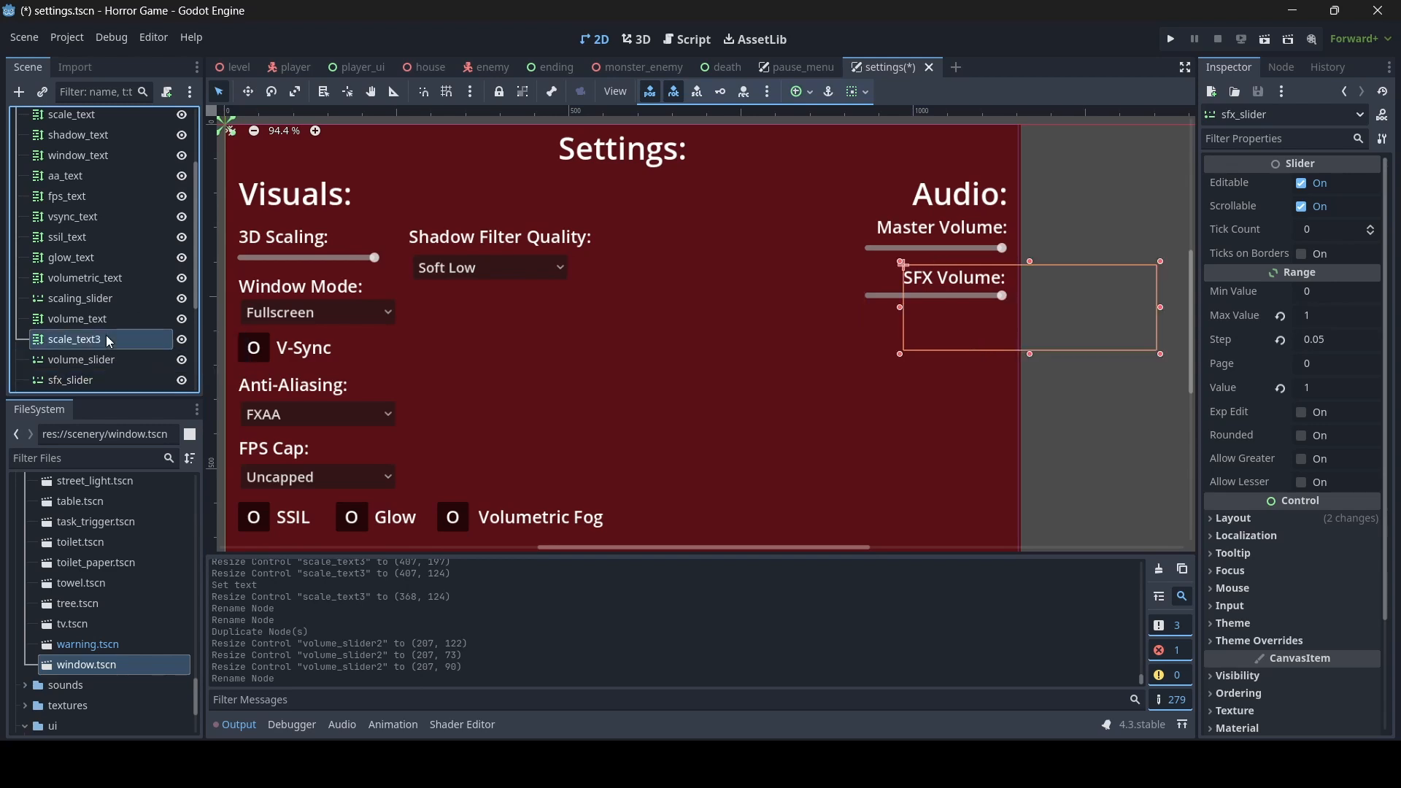
type("sfx_text")
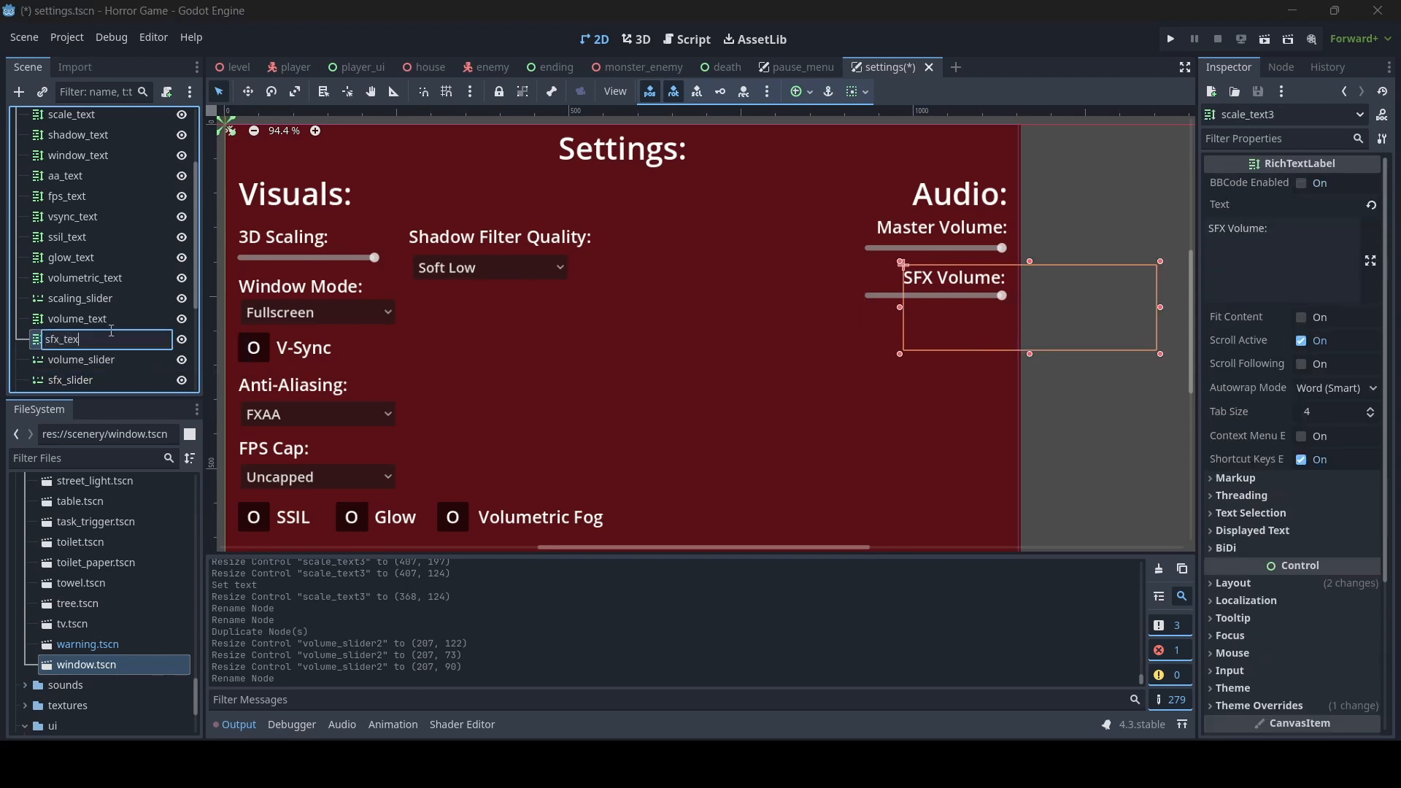
key("Return")
key("ctrl+s")
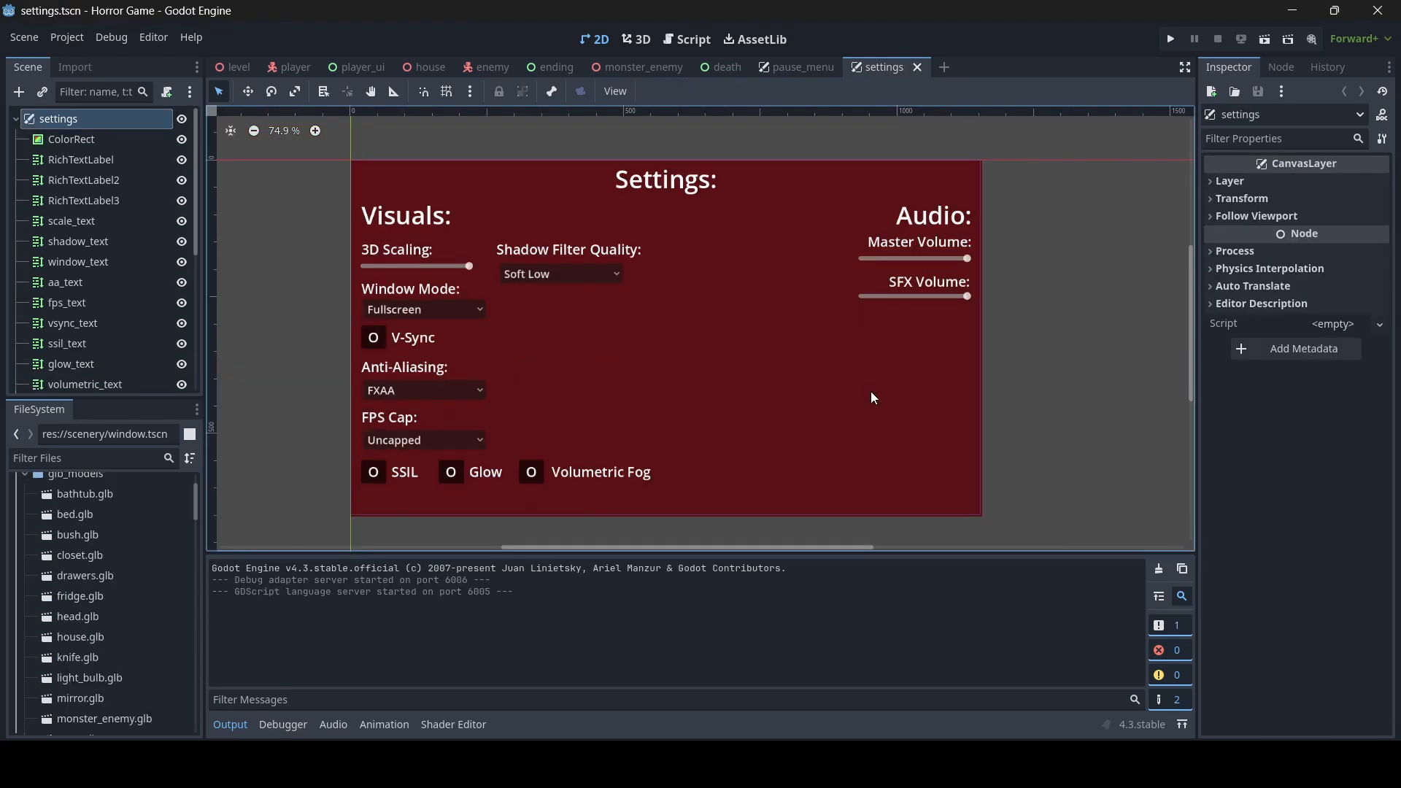
- Duplicate the SFX Volume label and resize the copy to about 368 by 104 beneath the SFX slider
left_click(935, 284)
scroll(986, 445, "up", 3)
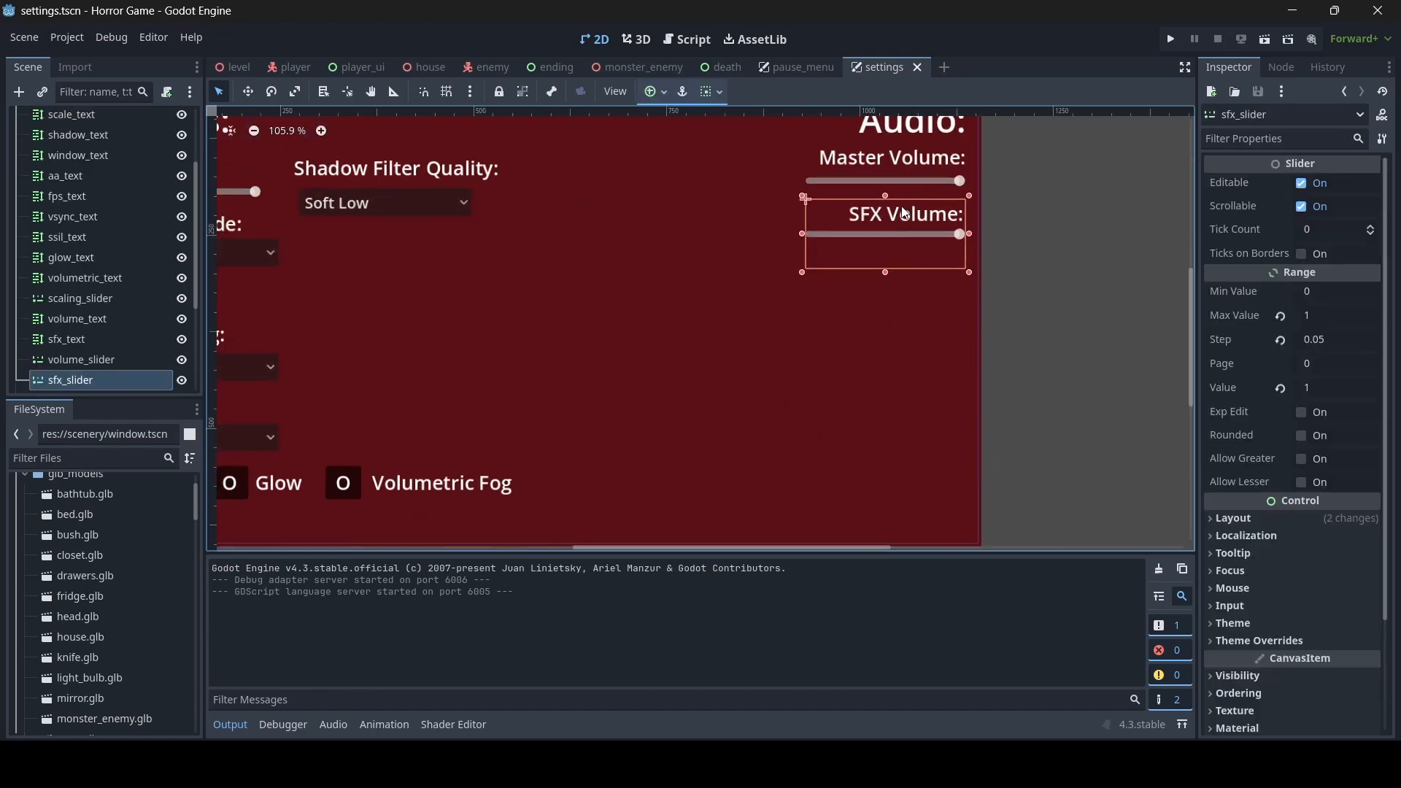
left_click(998, 222)
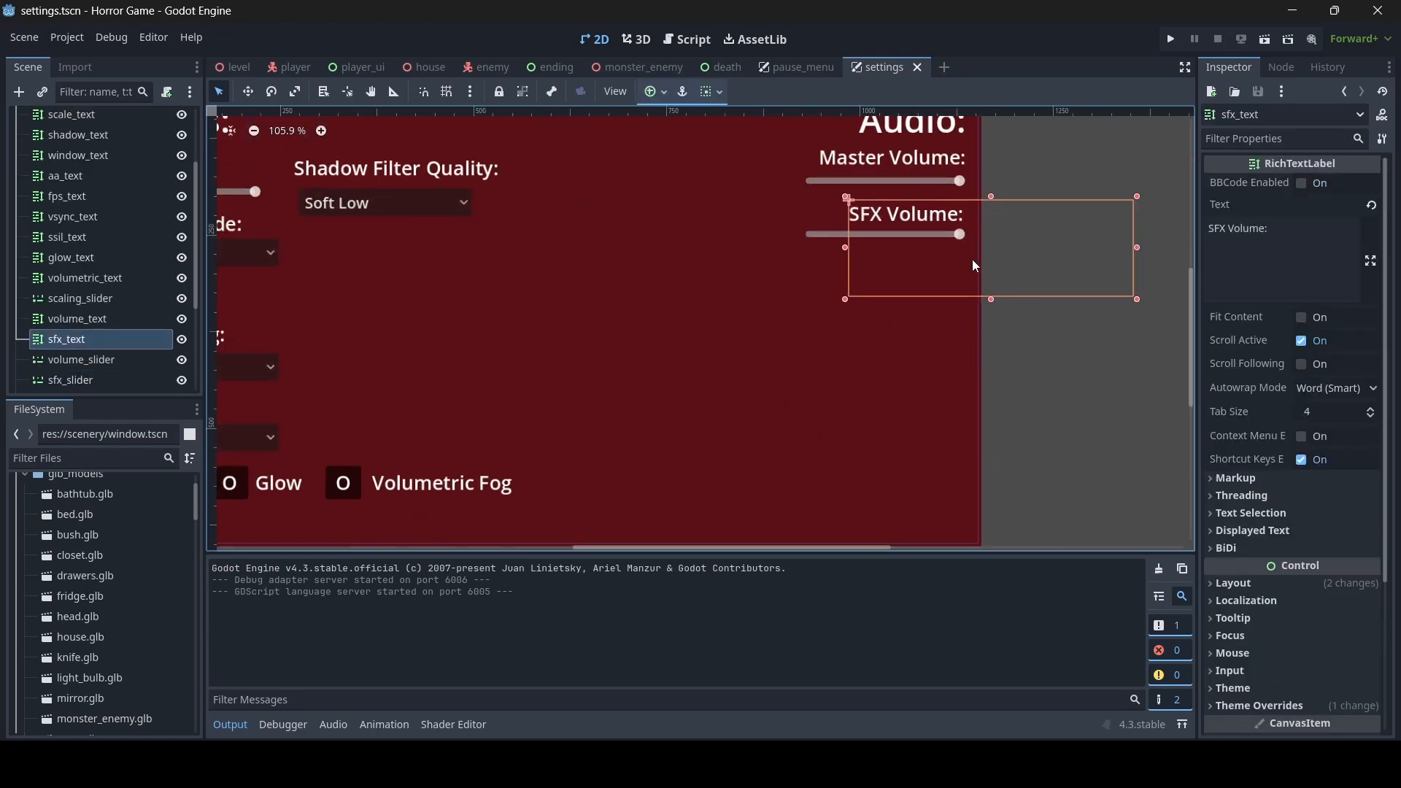
key("ctrl+d")
left_click_drag(995, 298, 992, 334)
left_click_drag(990, 195, 992, 247)
- Set the copied SFX label's text to "Music Volume:" and widen it to about 400 by 104
left_click(1225, 234)
type("Music Volume:")
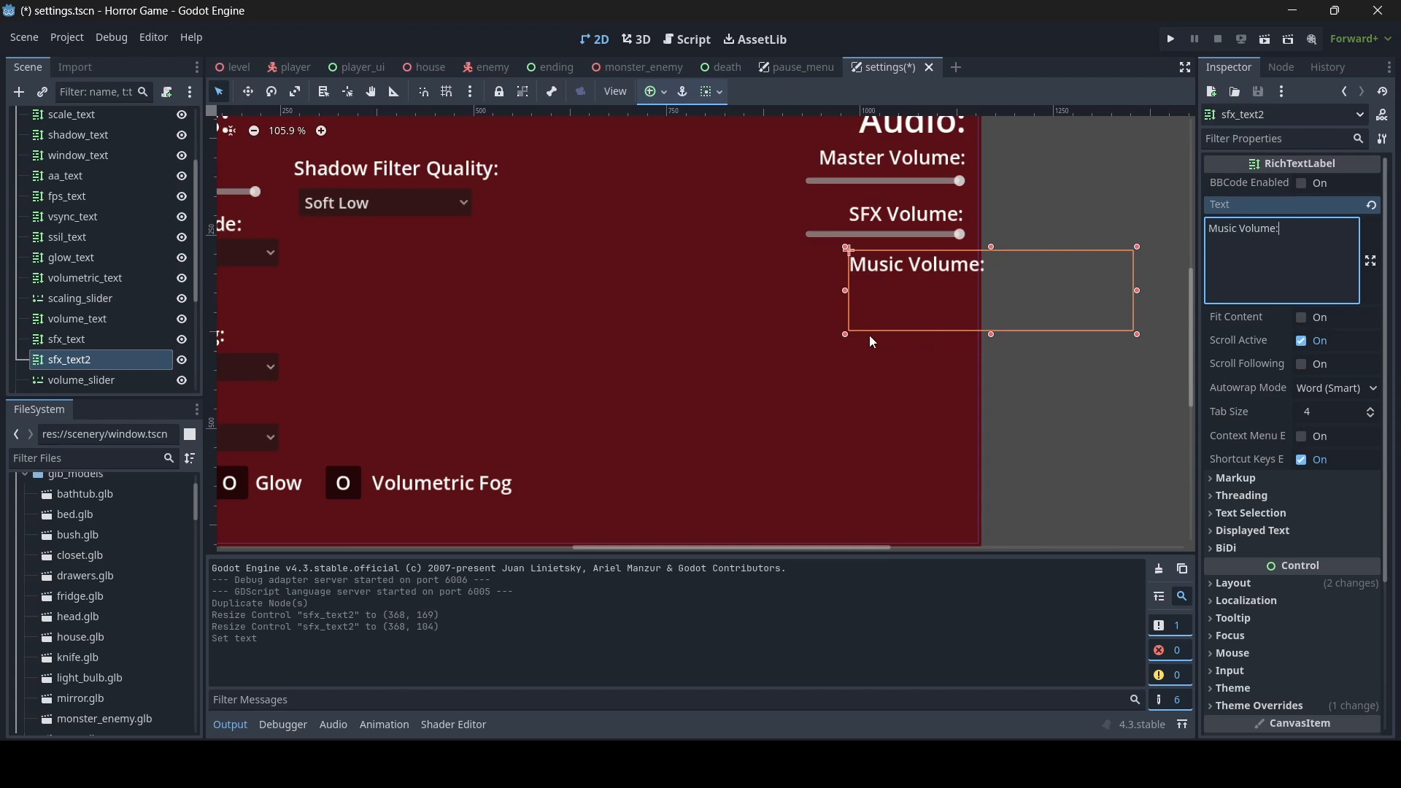
left_click_drag(846, 291, 821, 292)
left_click(1018, 387)
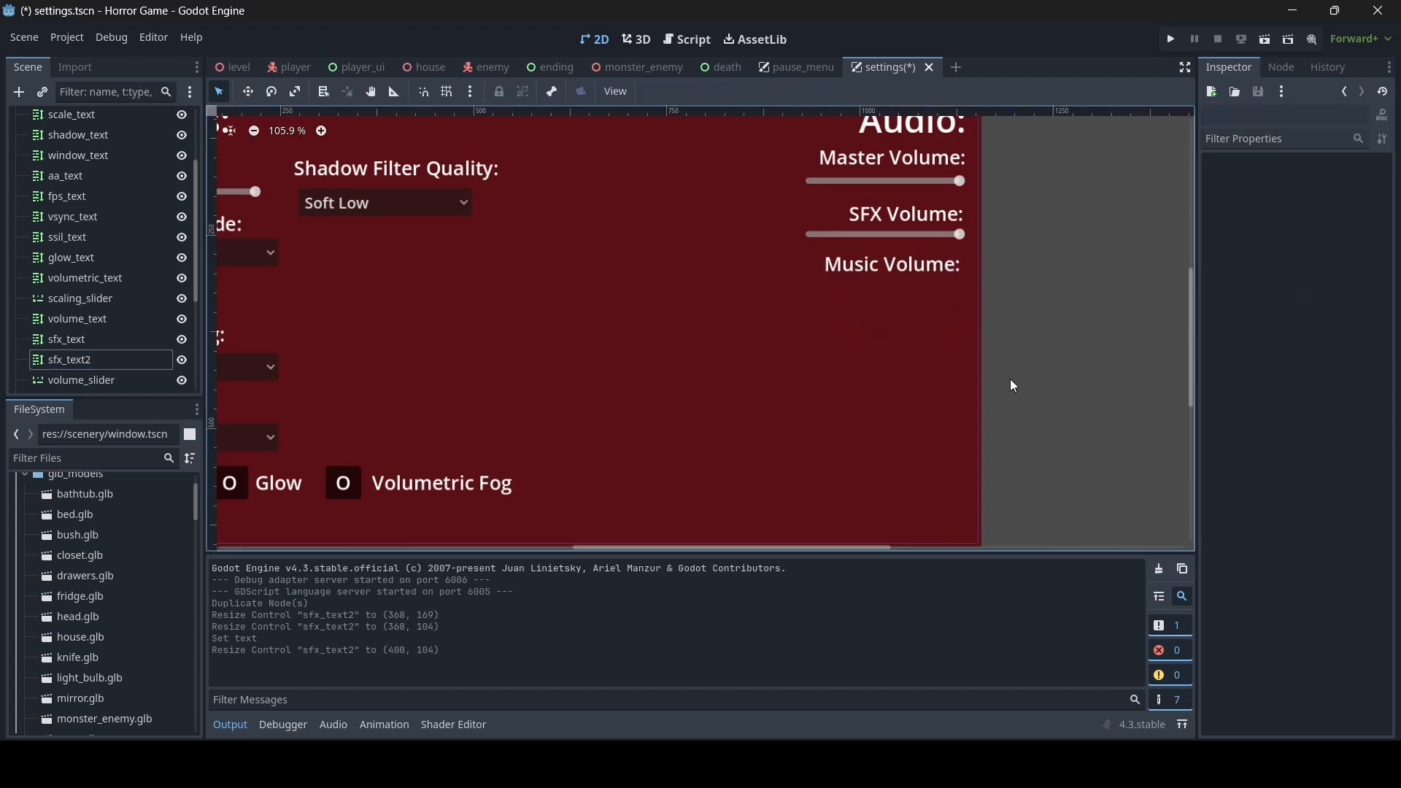
- Duplicate the SFX slider and resize the copy to about 207 by 90 so it sits under the Music Volume label
left_click(878, 237)
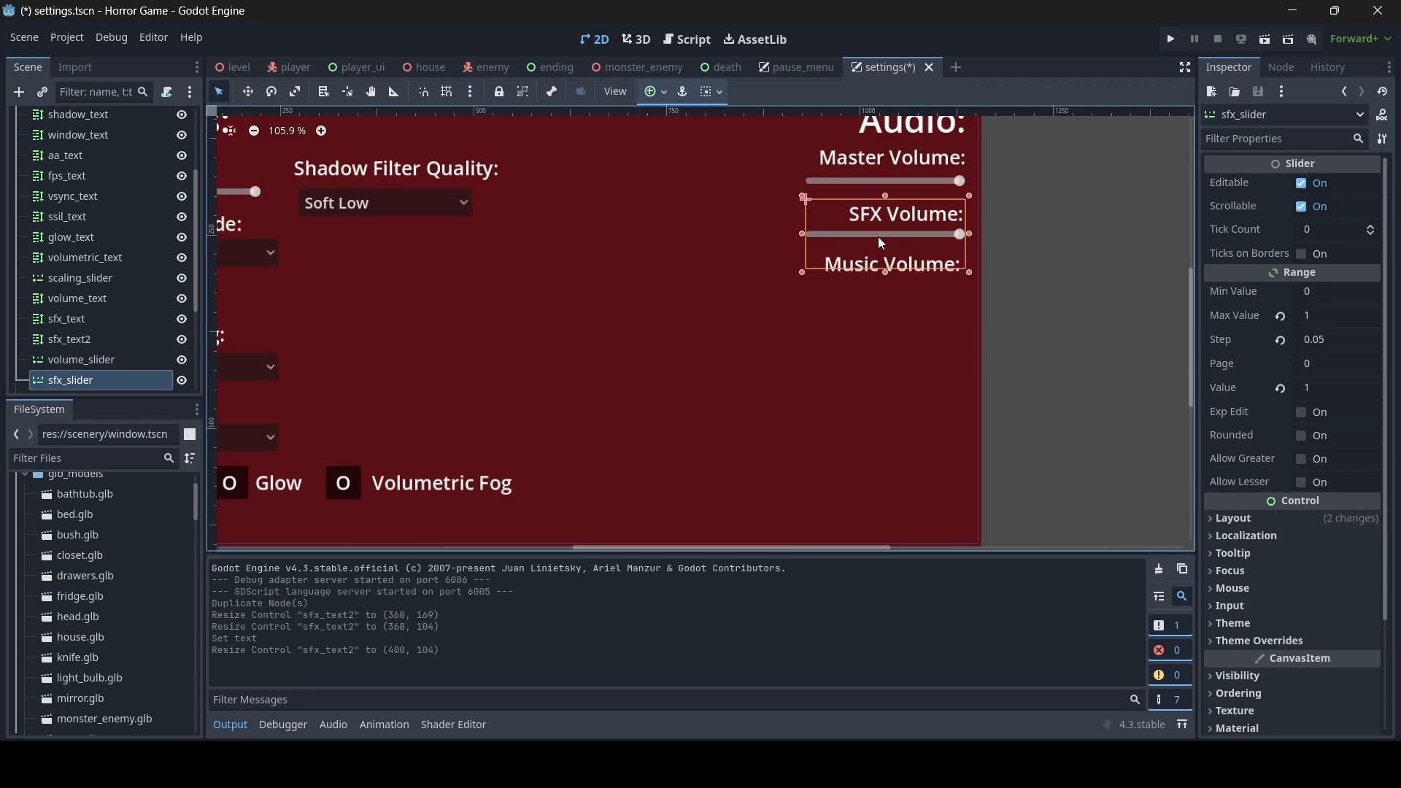
key("ctrl+d")
left_click_drag(885, 272, 887, 313)
left_click_drag(886, 196, 886, 246)
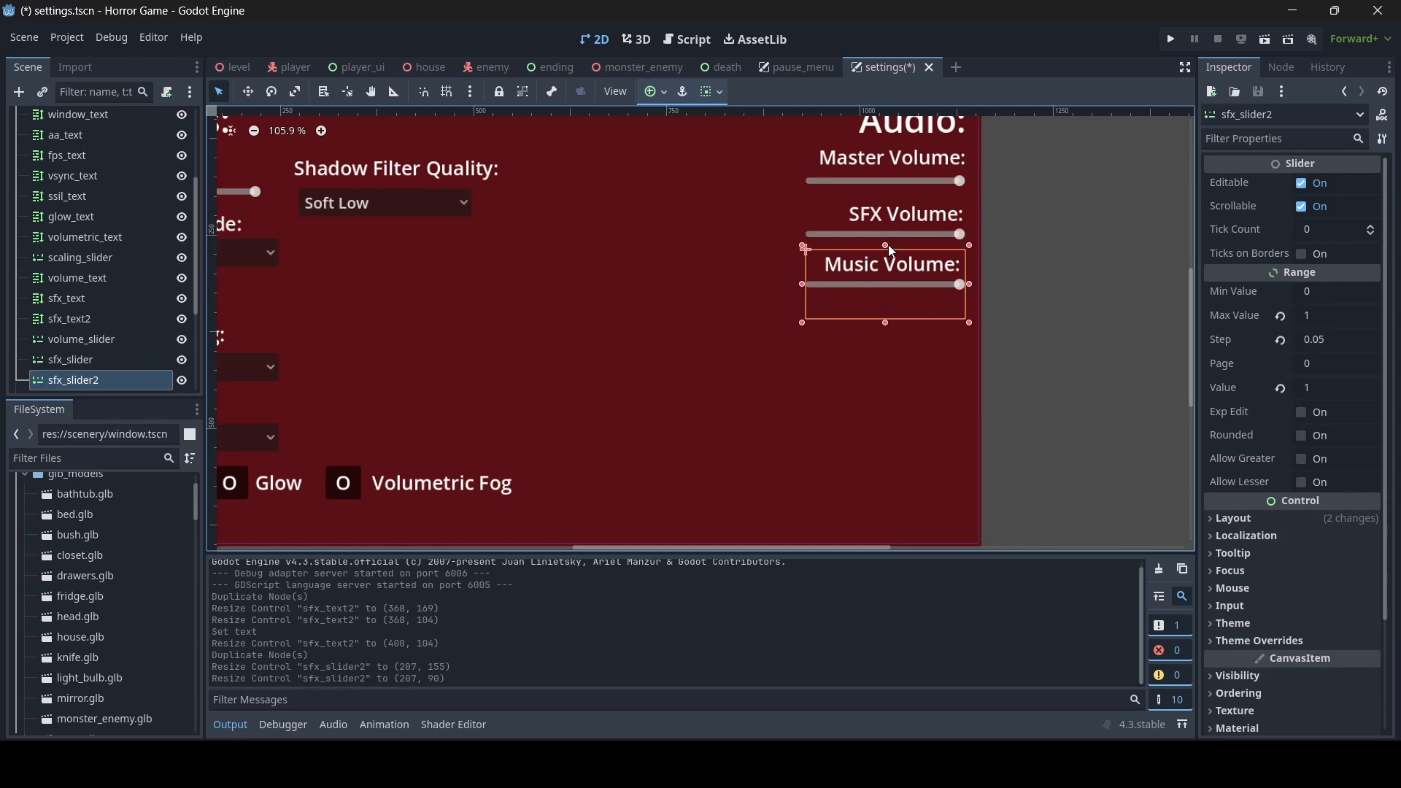
- Rename the copied slider node music_slider and adjust its size to about 207 by 92
double_click(93, 379)
type("music_slider")
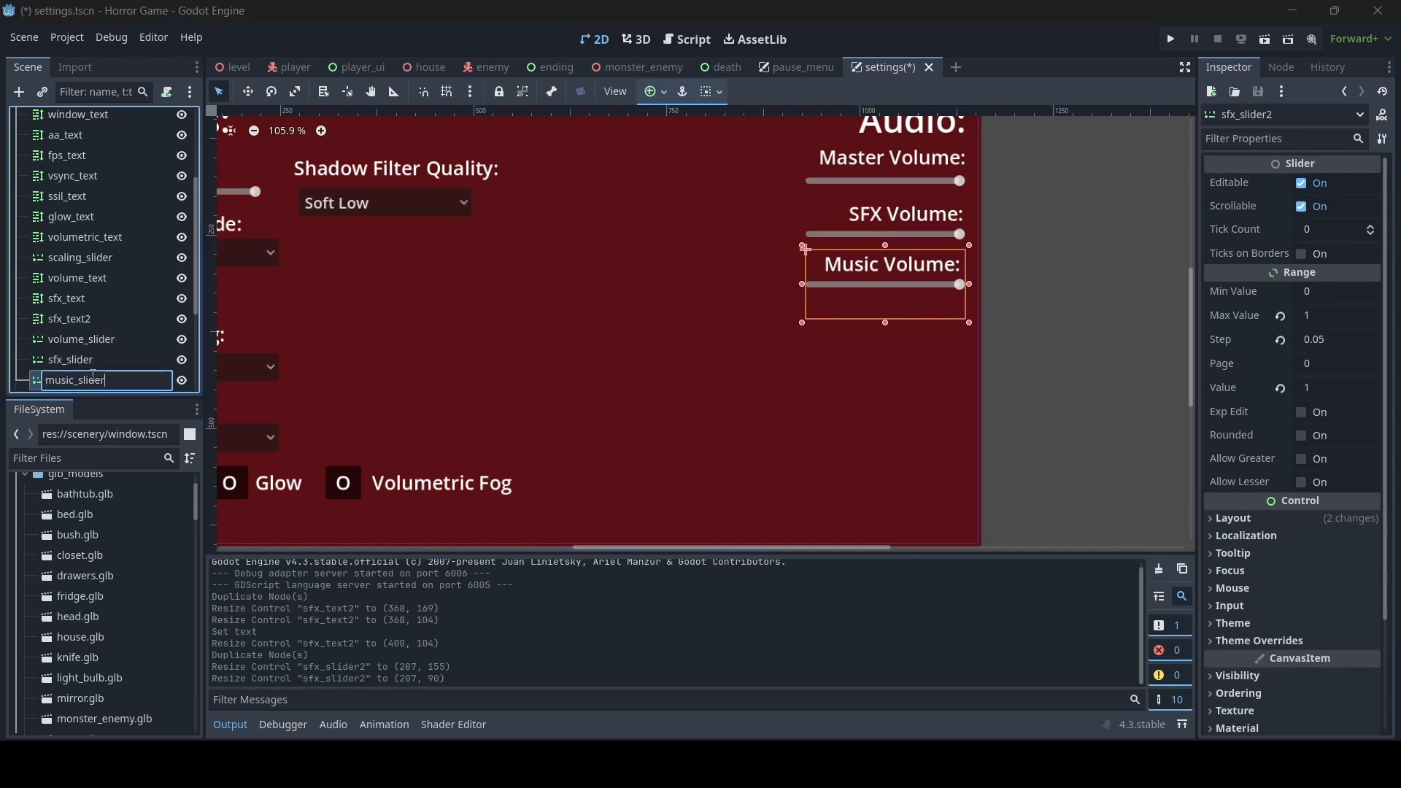
key("Return")
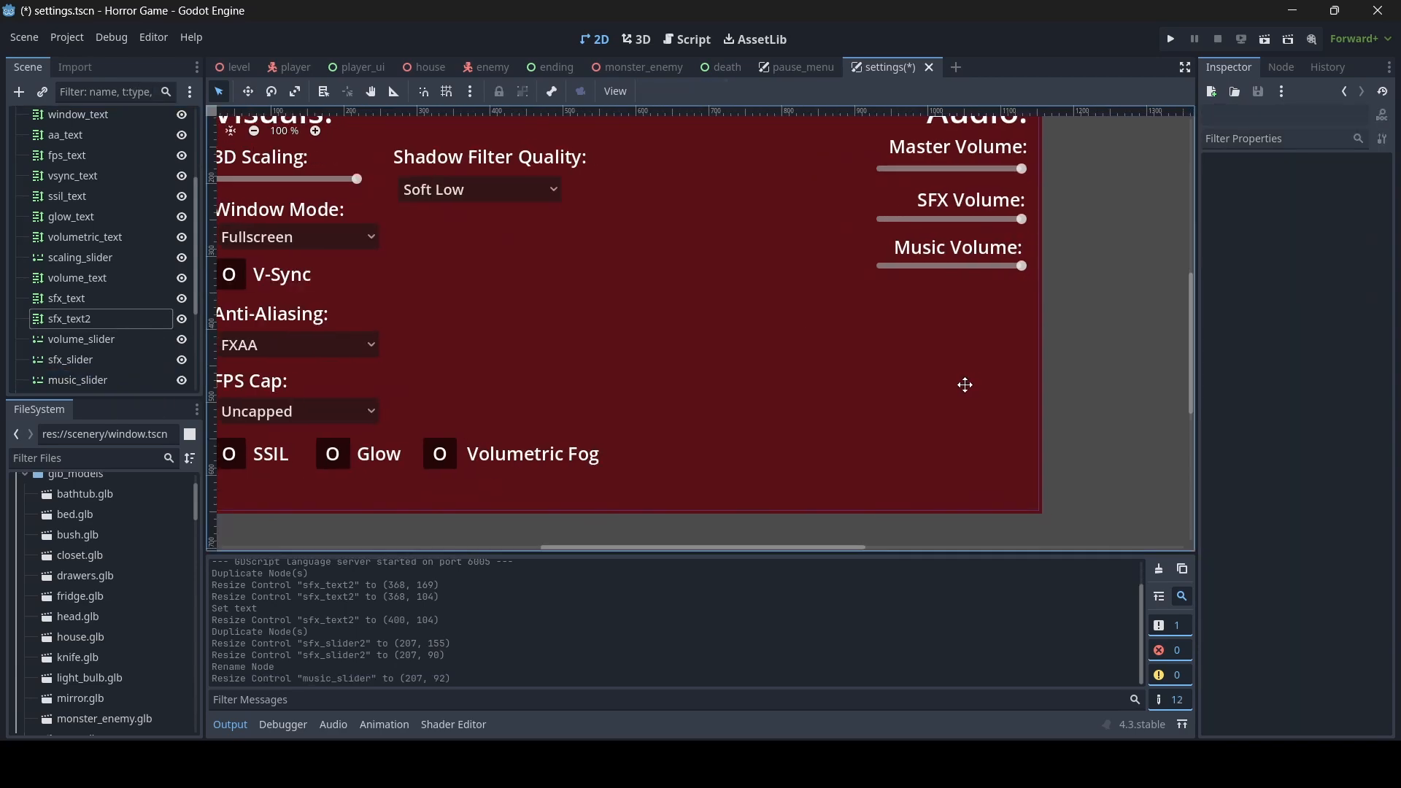
middle_click_drag(963, 384, 882, 388)
- Duplicate the Audio heading and resize the copy to about 240 by 173 below the Music Volume slider
scroll(882, 387, "down", 2)
scroll(882, 394, "down", 2)
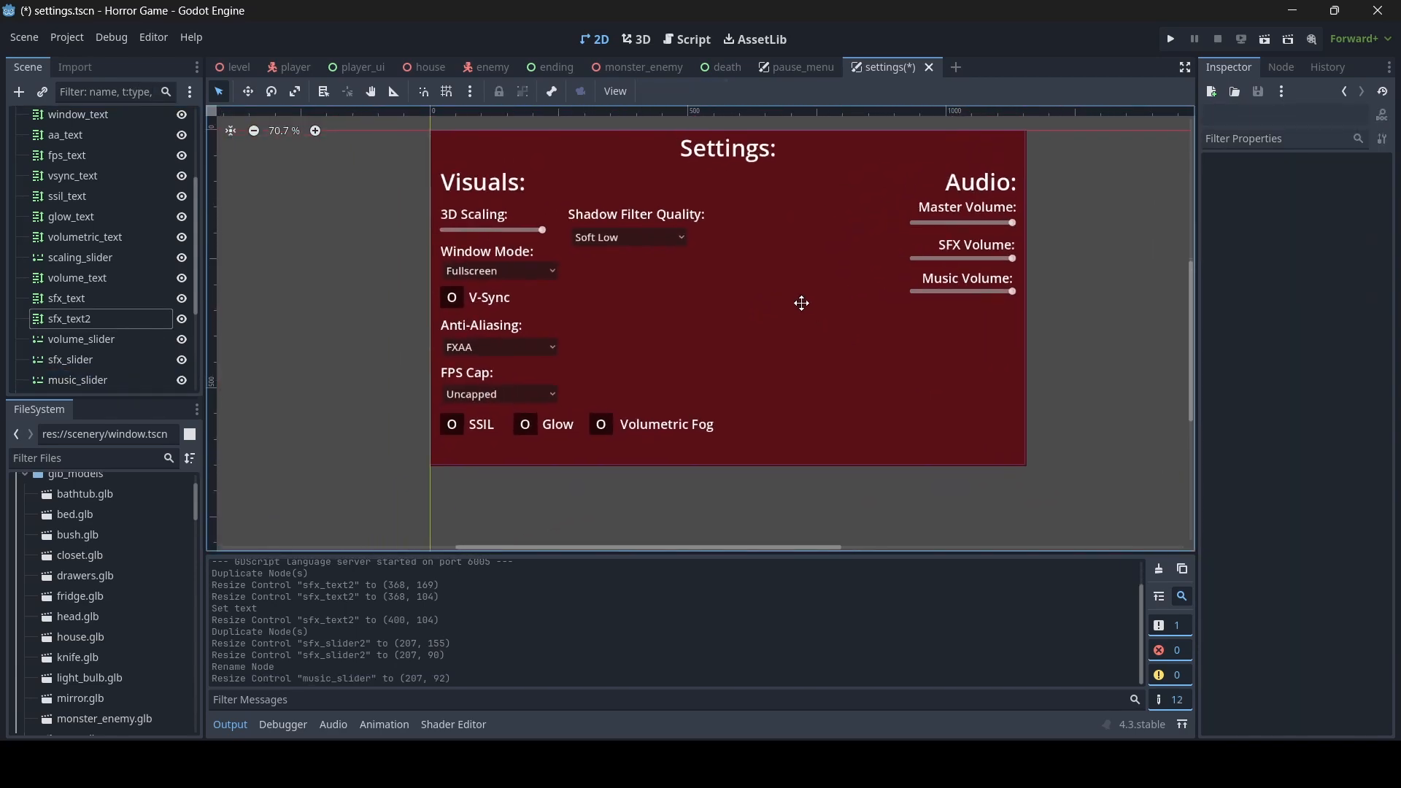
middle_click_drag(801, 304, 729, 296)
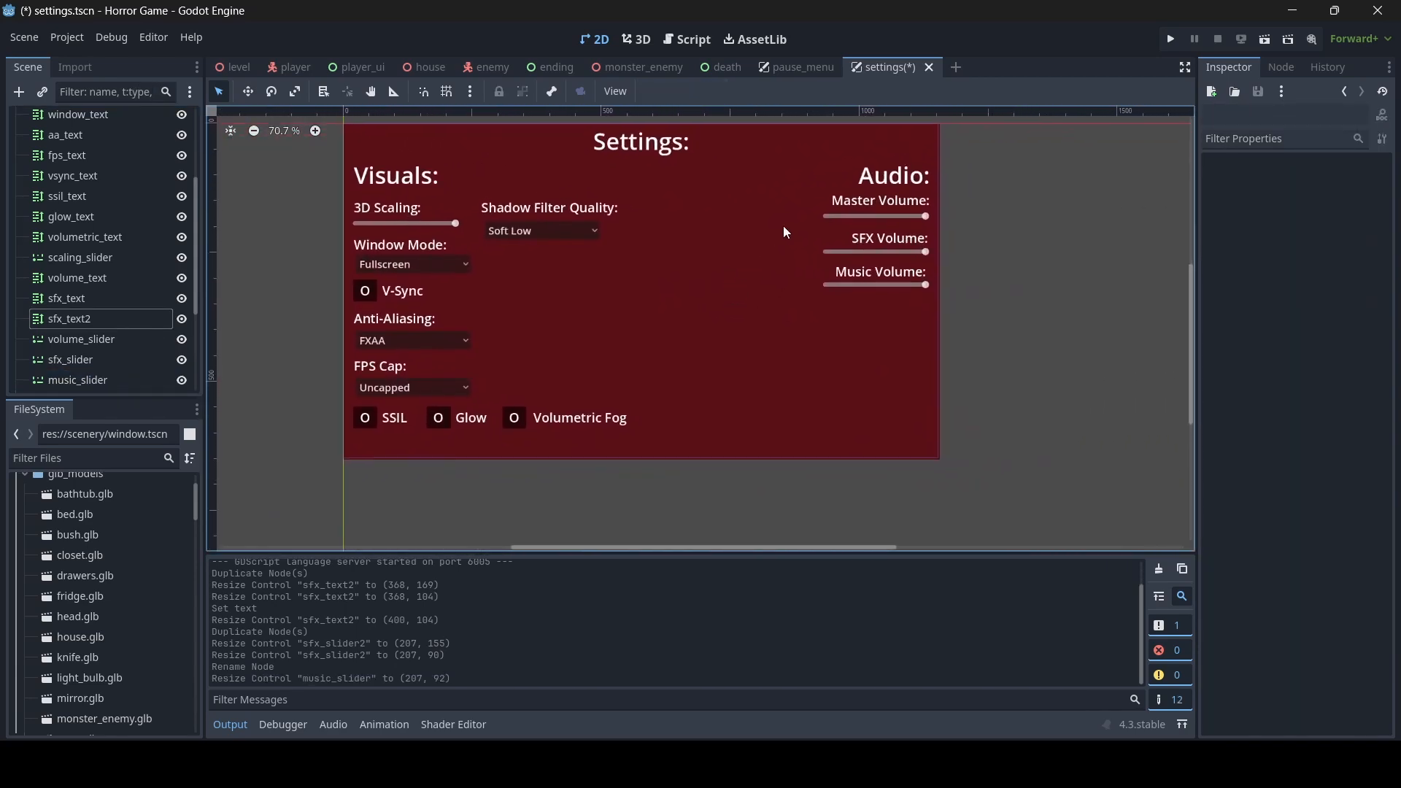
left_click(917, 182)
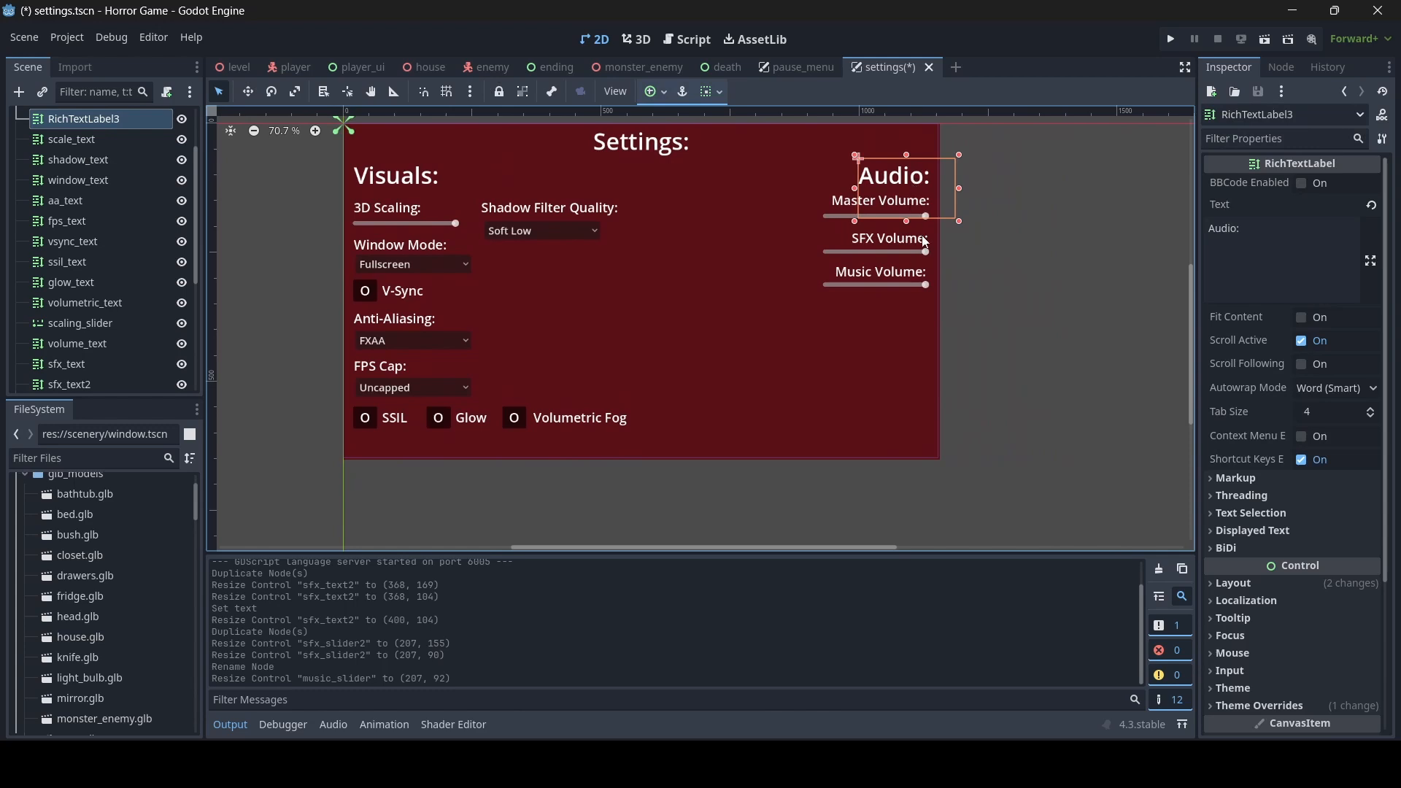
key("ctrl+d")
left_click_drag(907, 222, 907, 419)
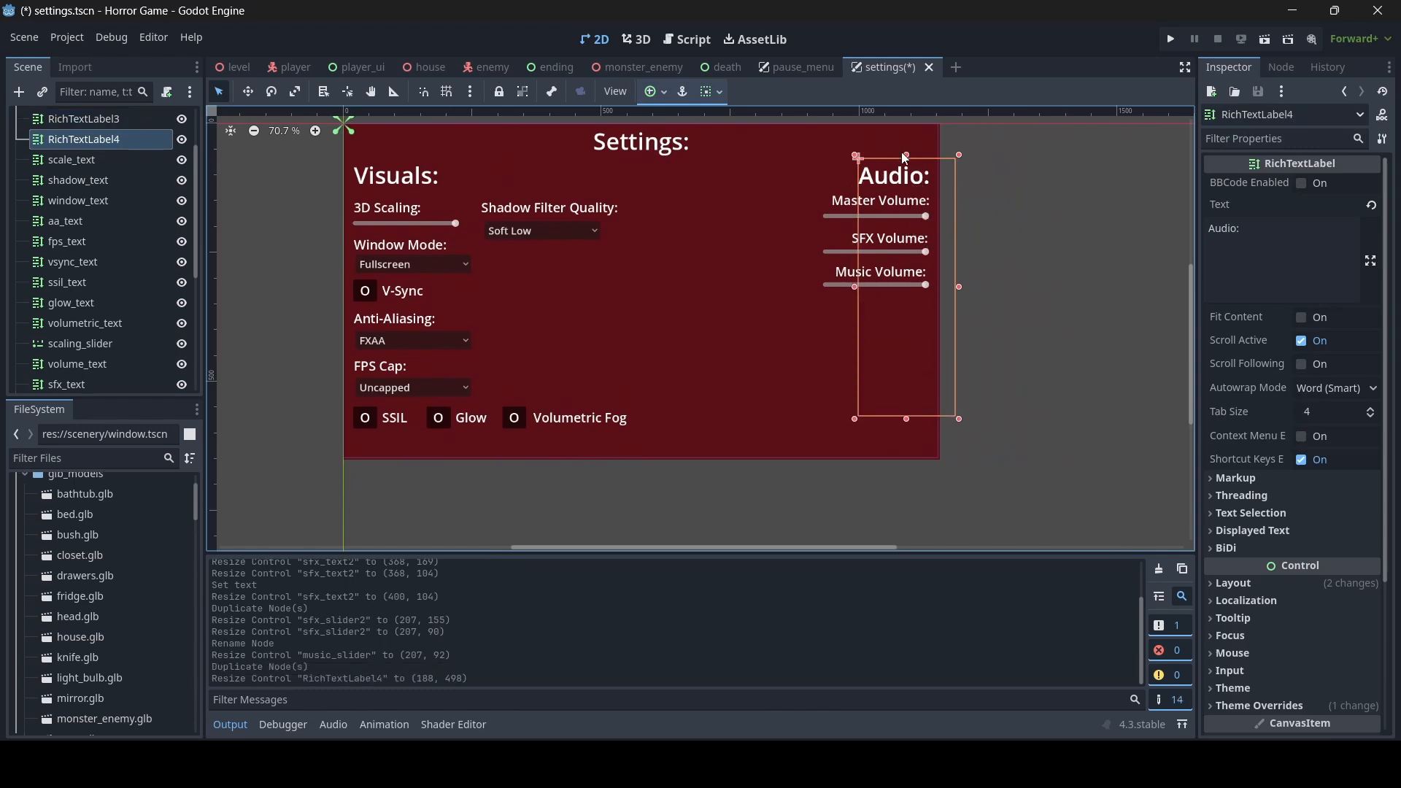
left_click_drag(906, 155, 909, 323)
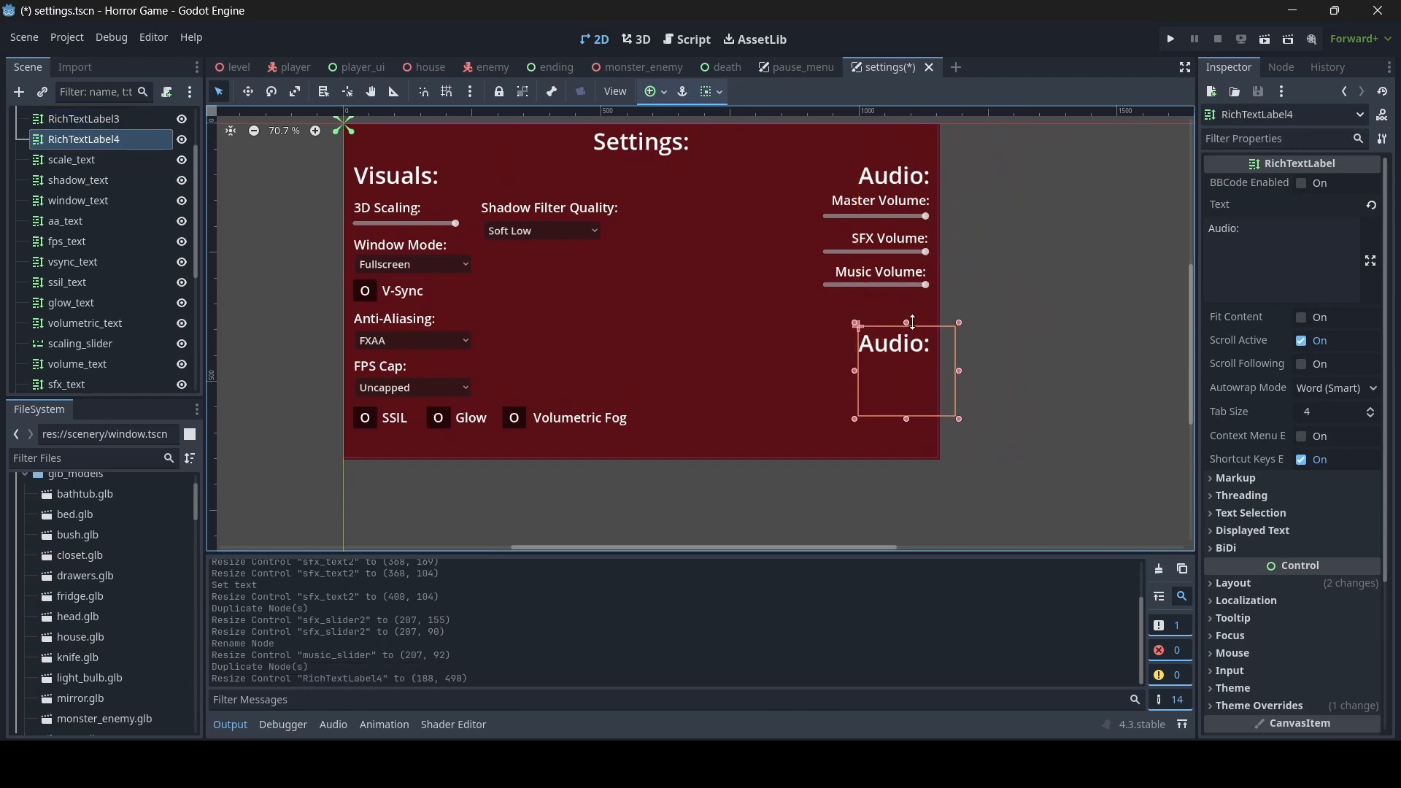
left_click_drag(854, 378, 827, 378)
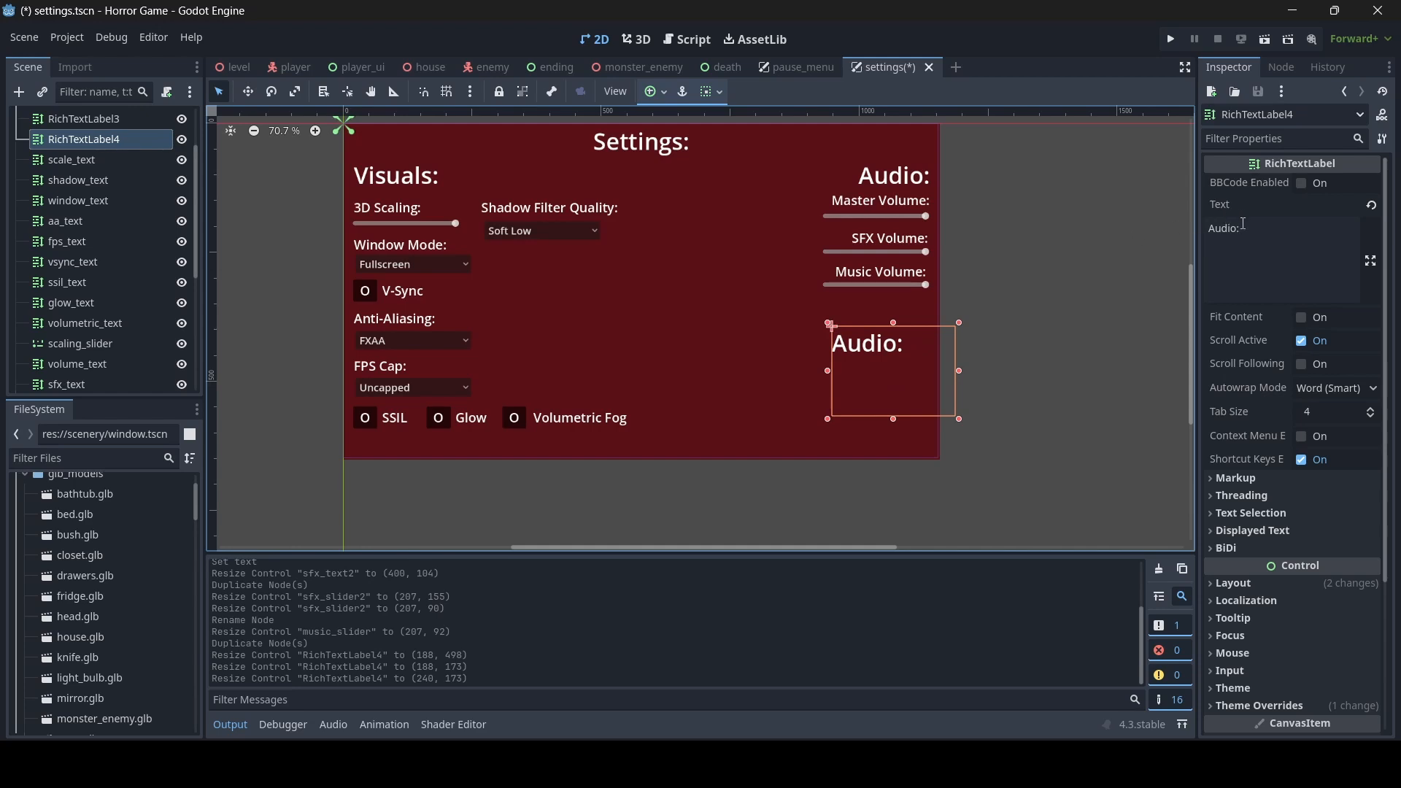
- Set the copied heading's text to "Gameplay:", widen it to about 285 by 173, and save the scene
left_click_drag(1242, 225, 1133, 227)
type("Gameplay:")
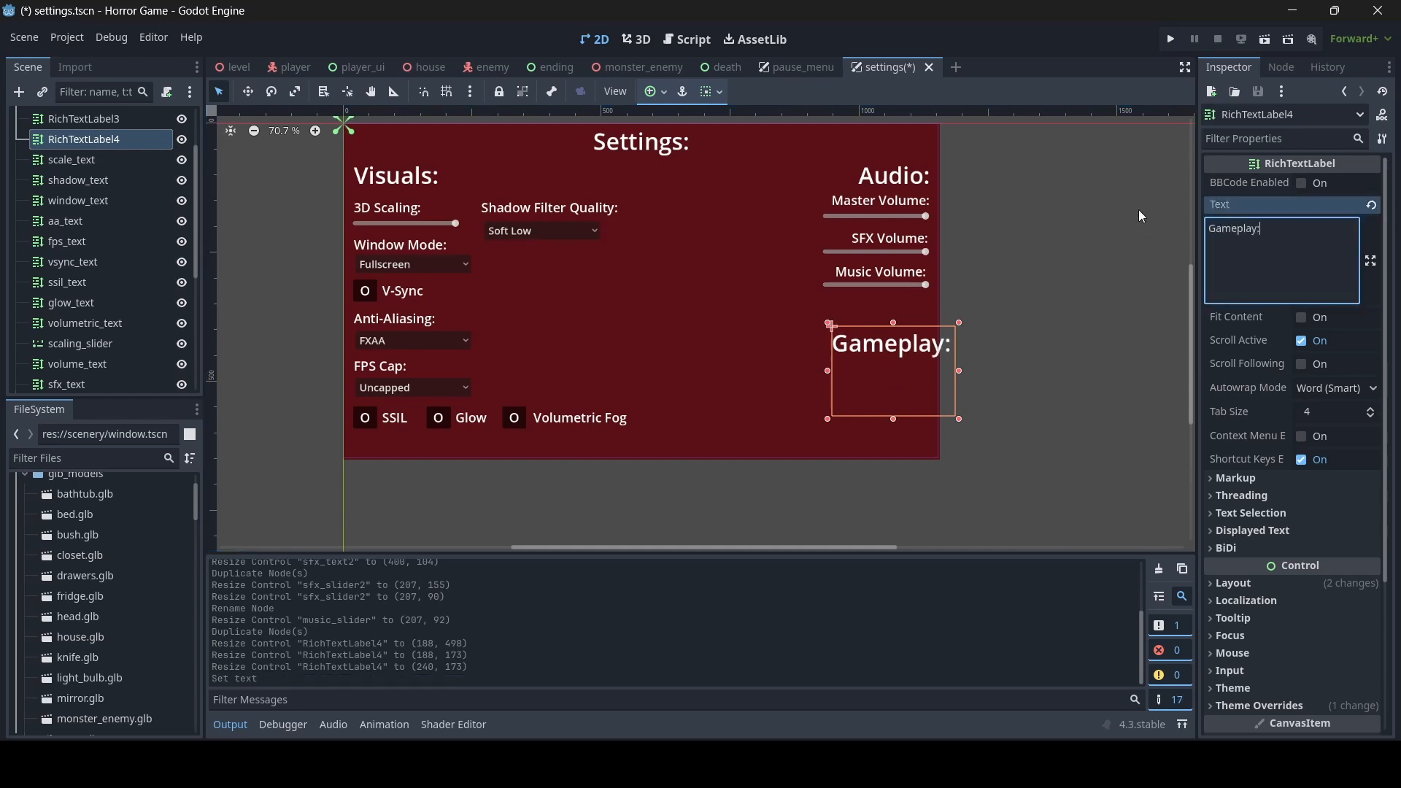
left_click_drag(828, 374, 807, 369)
left_click(1034, 379)
key("ctrl+s")
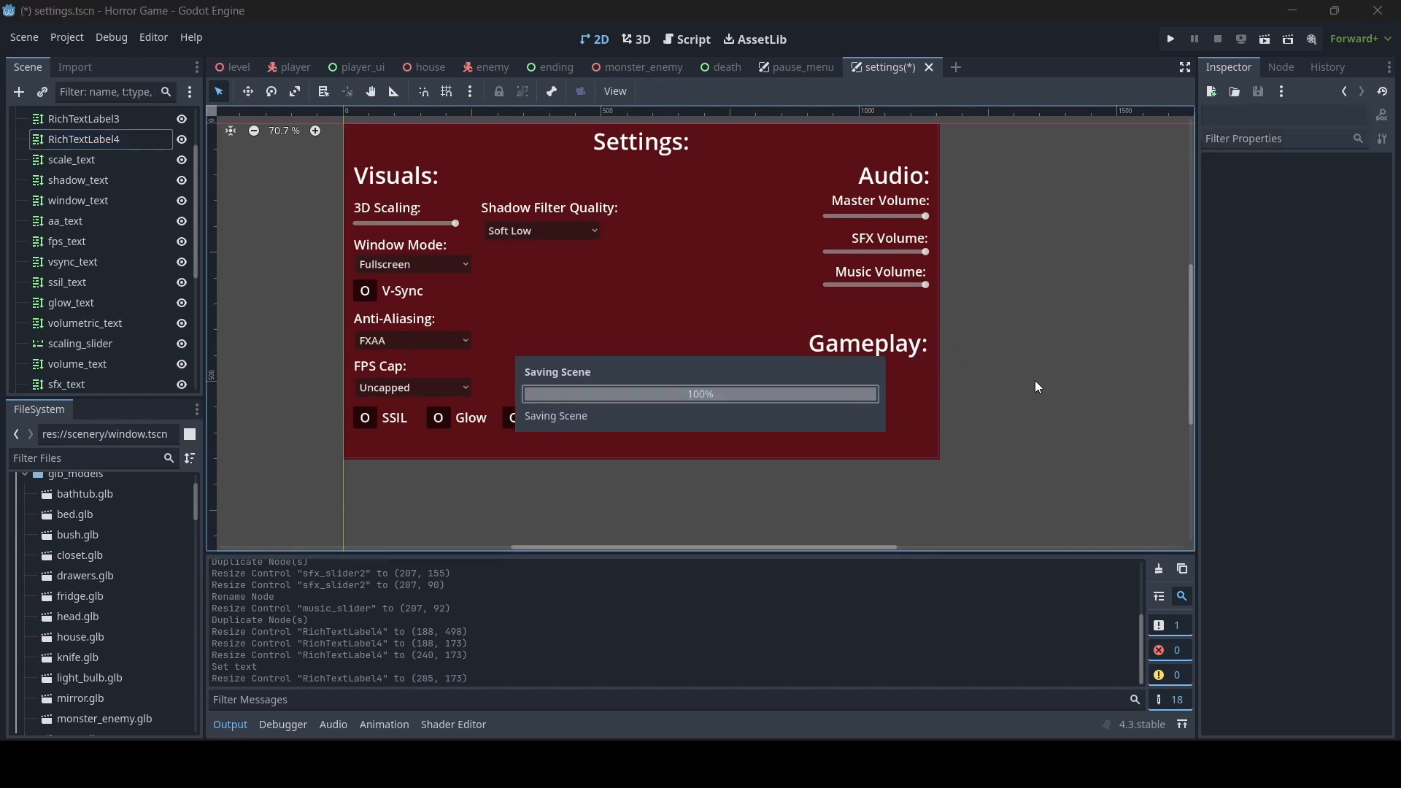
- Rename the Music Volume label's node to music_text
left_click(900, 202)
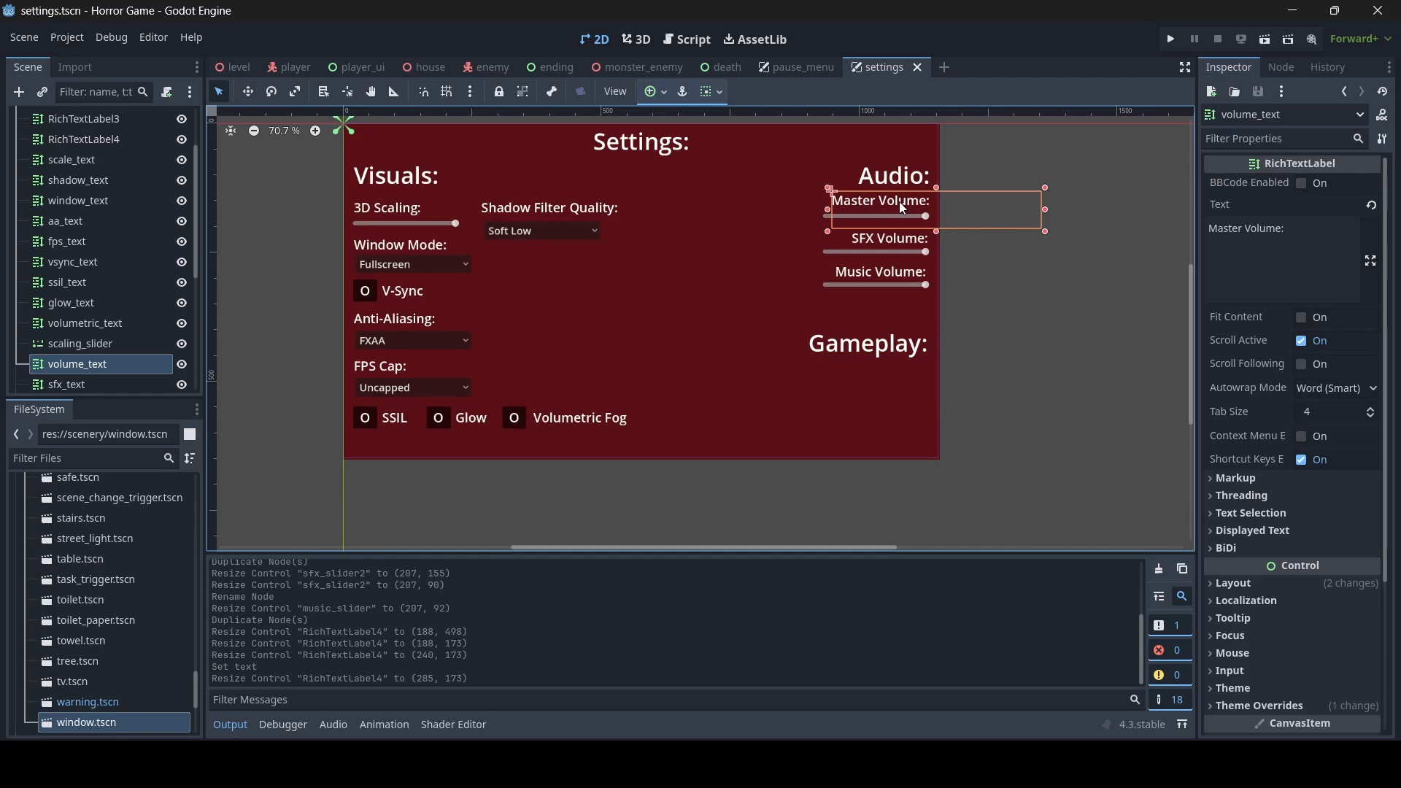
left_click(897, 277)
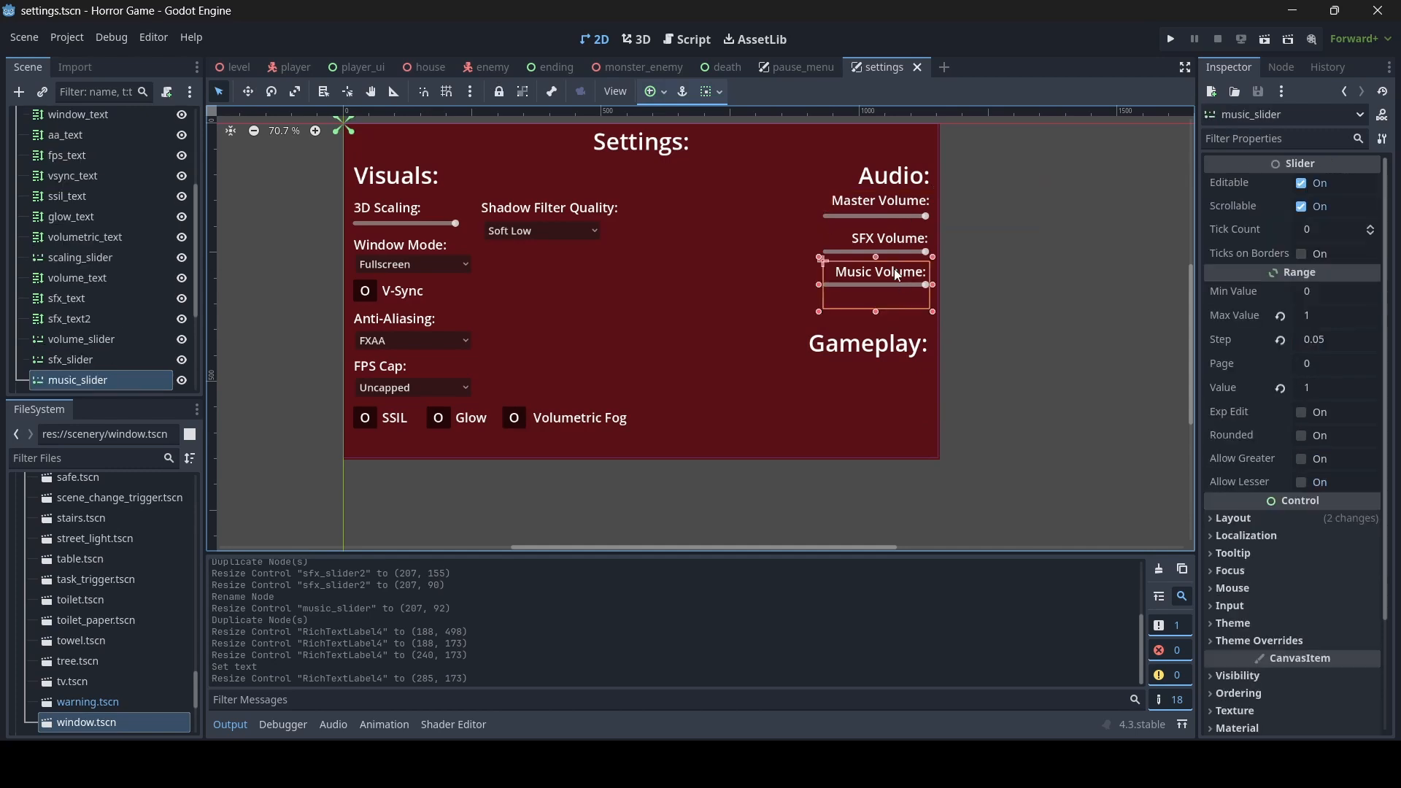
left_click(966, 282)
left_click(107, 327)
double_click(109, 319)
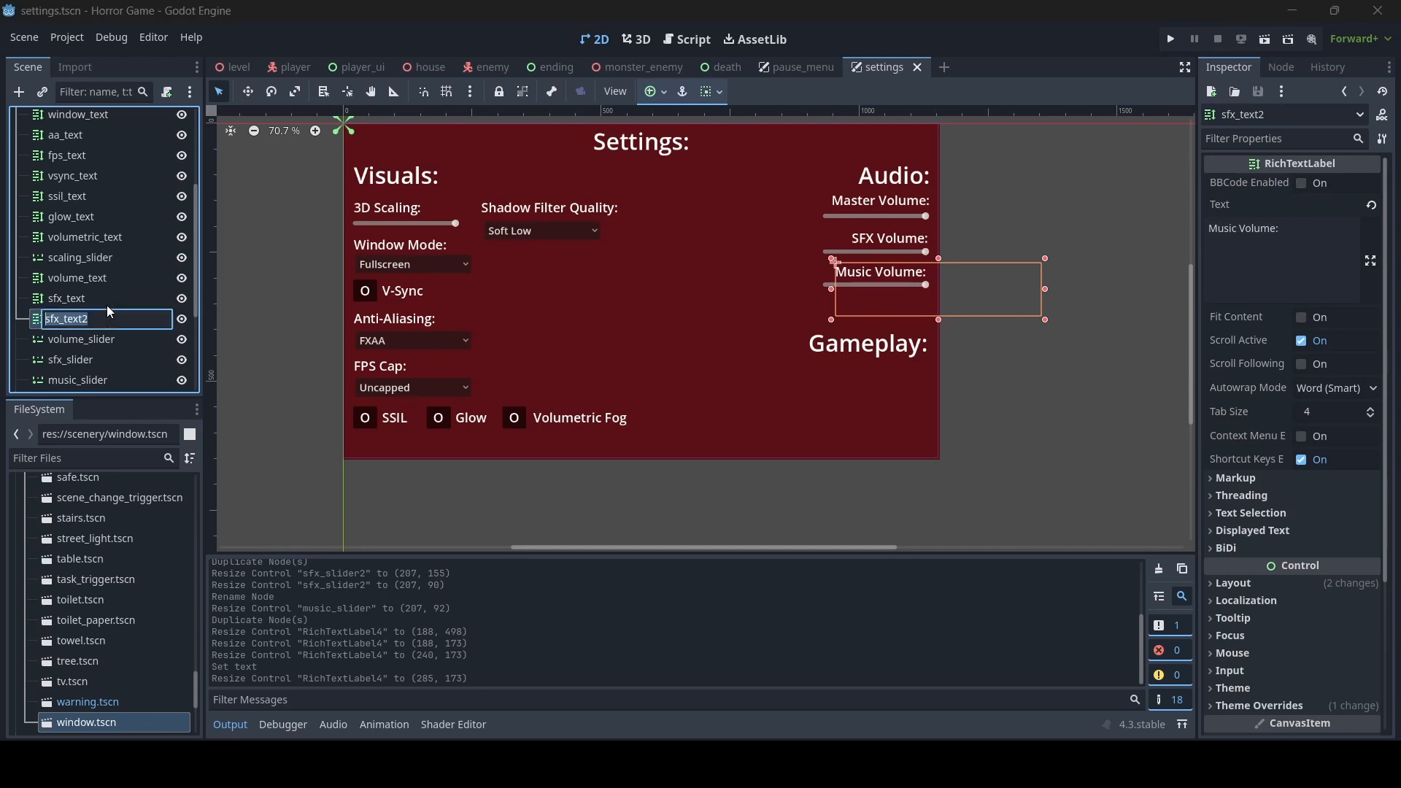
type("music_text")
key("Return")
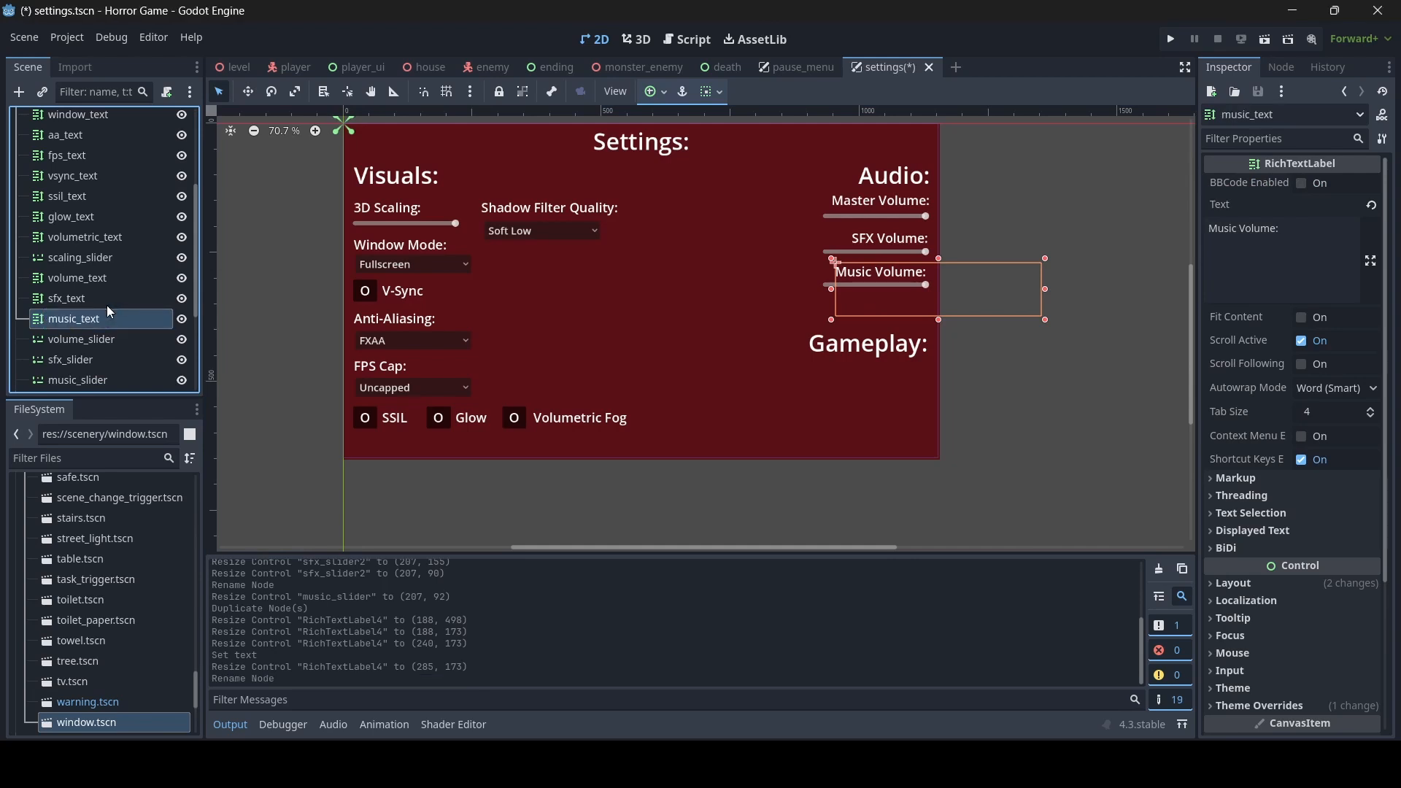
- Move the volume_text, sfx_text and music_text nodes above scaling_slider in the scene tree and save the scene
left_click(82, 283, "shift")
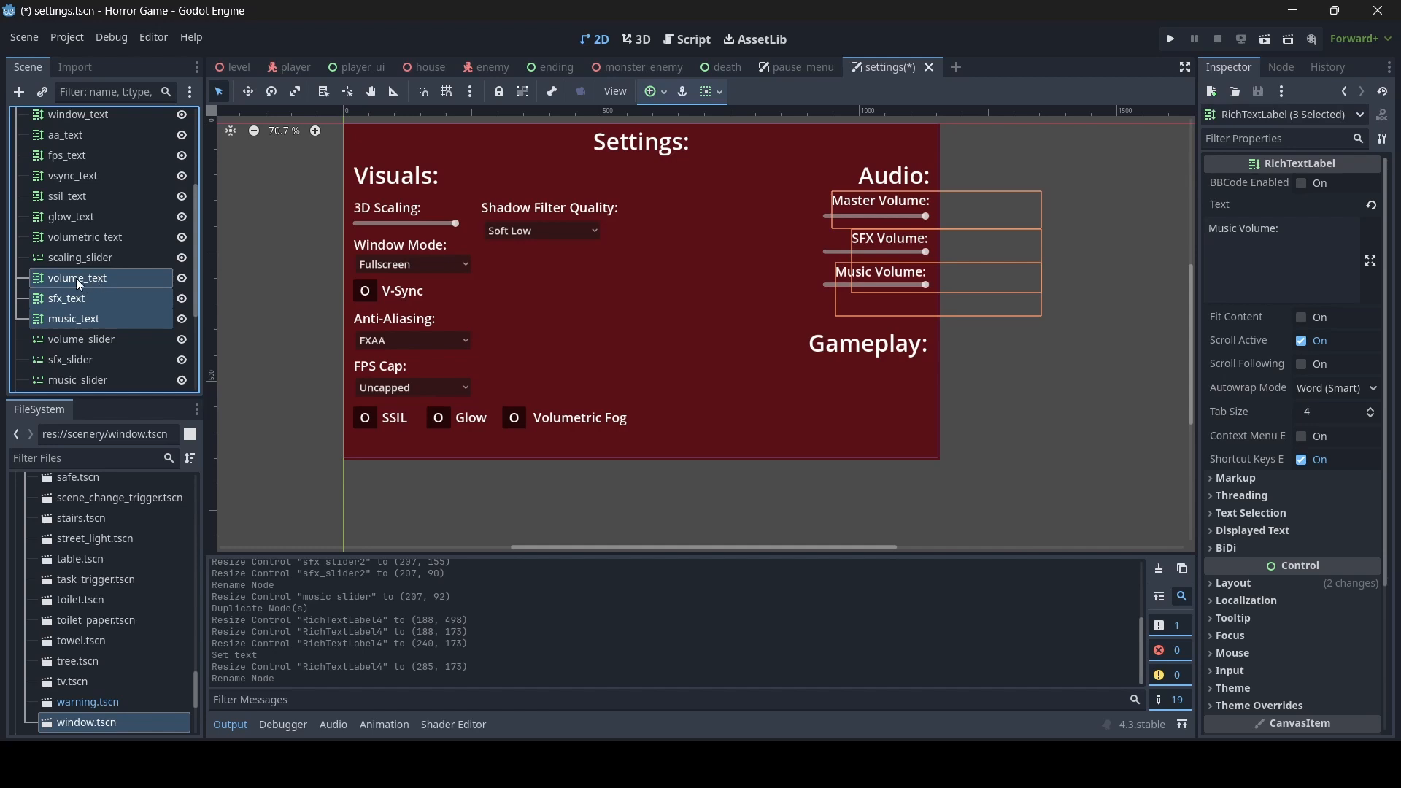
left_click_drag(51, 269, 51, 245)
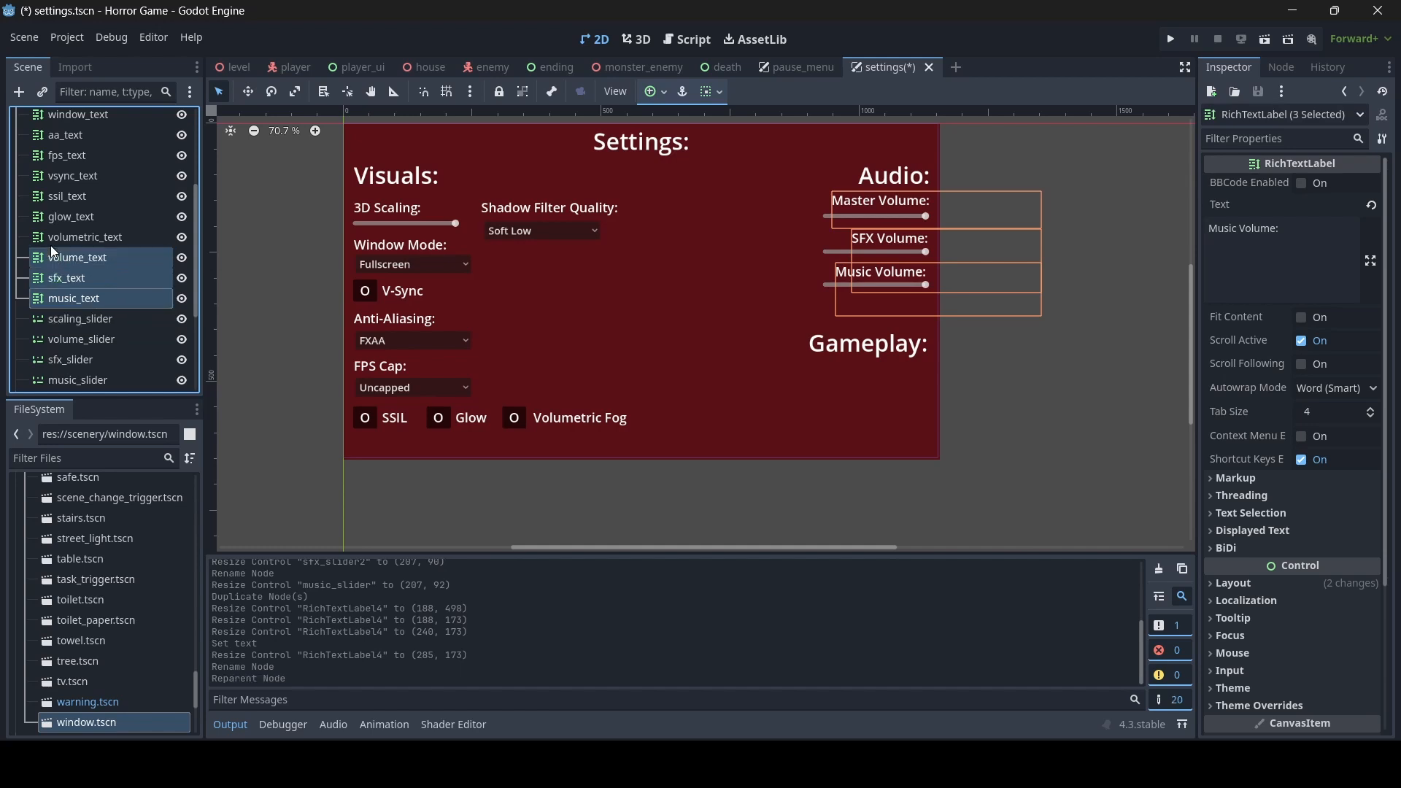
scroll(54, 246, "down", 10)
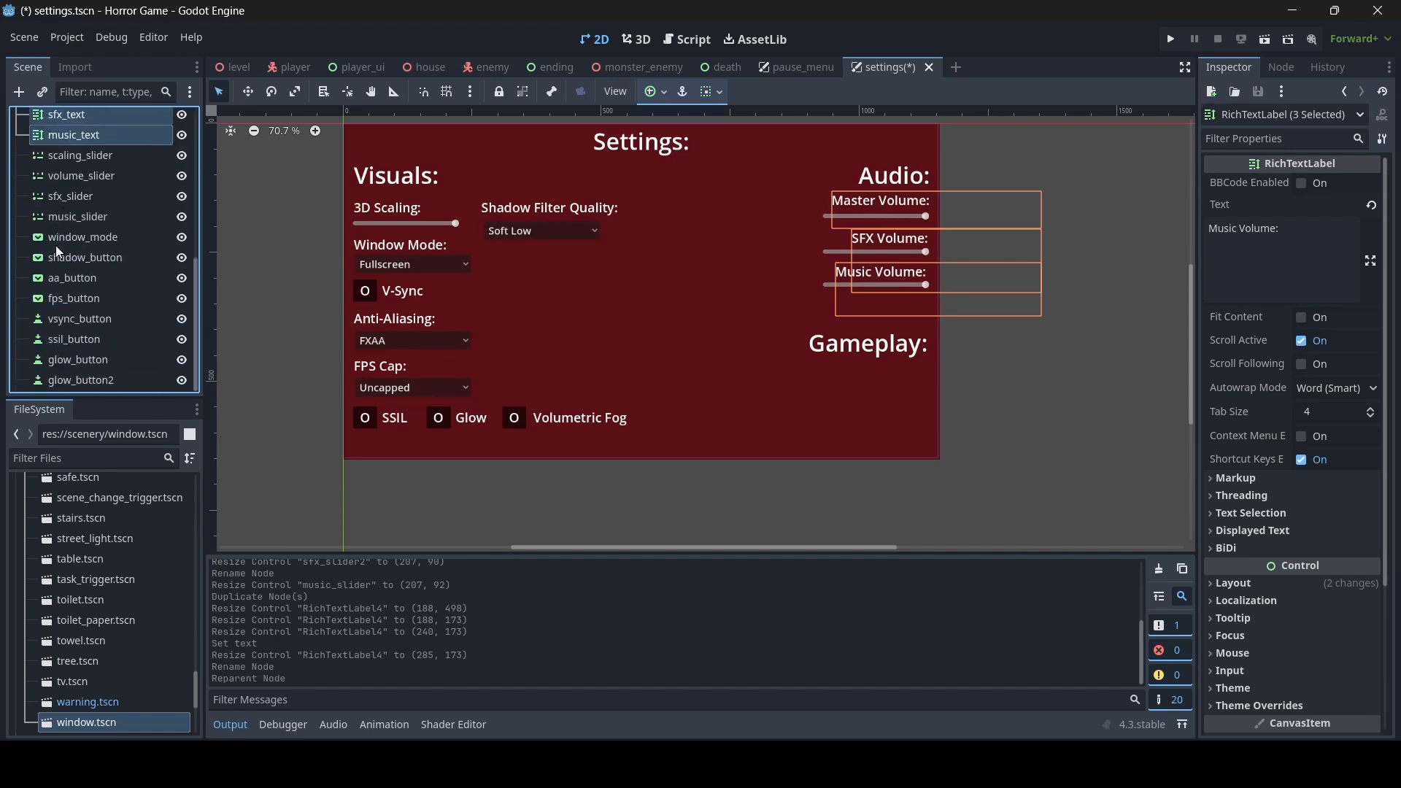
scroll(58, 244, "up", 2)
scroll(69, 241, "up", 2)
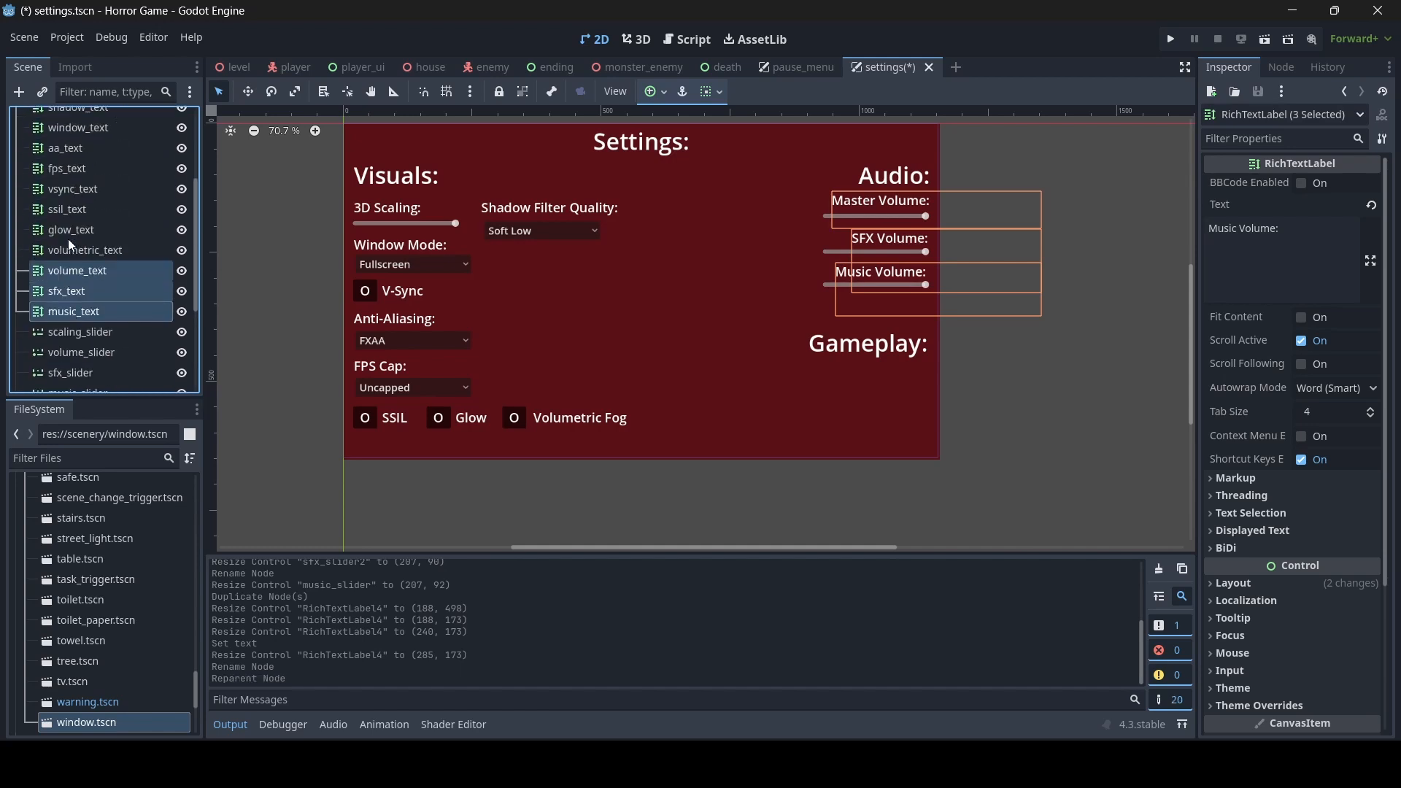
left_click(540, 229)
key("ctrl+s")
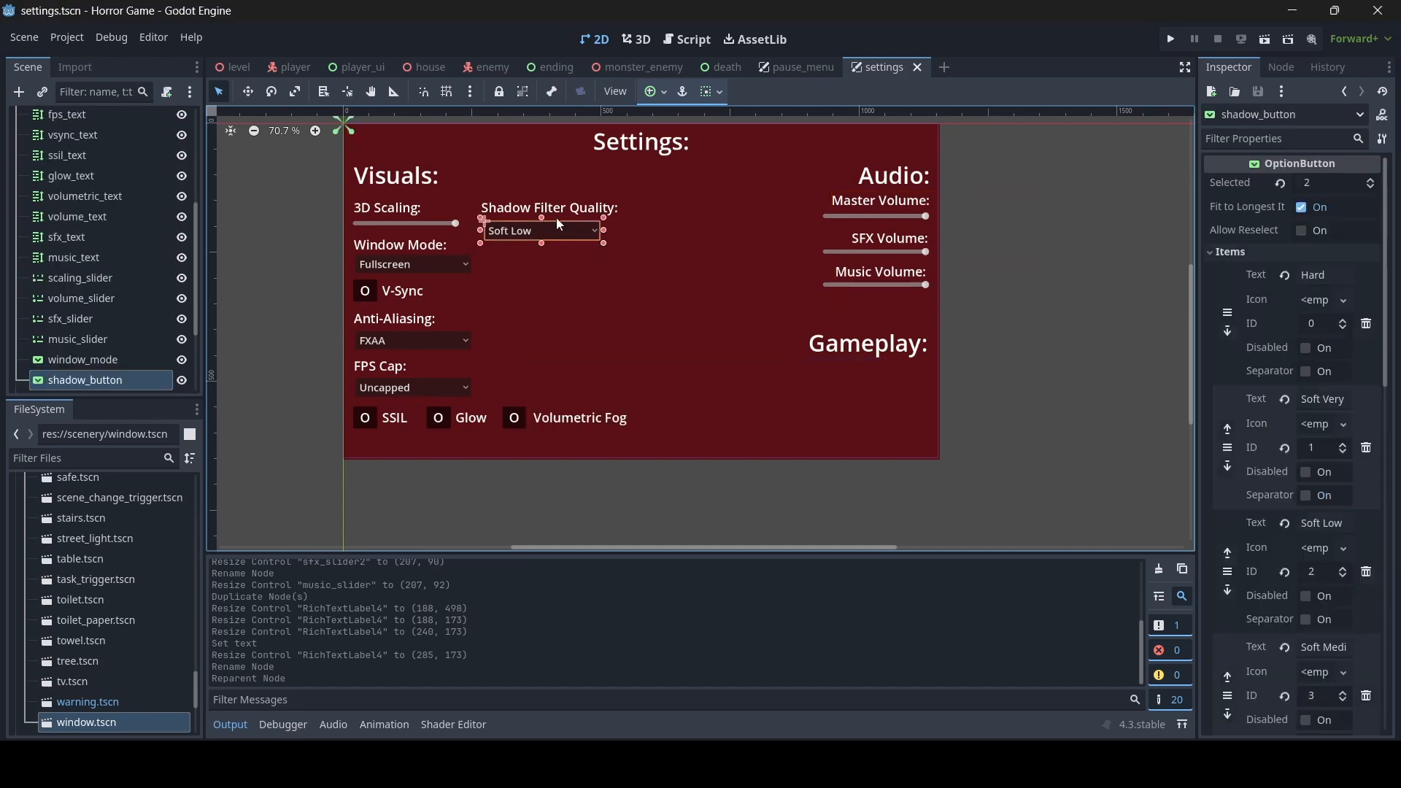
- Rename the Volumetric Fog toggle's node from glow_button2 to volumetric_button and save the scene
scroll(84, 331, "down", 2)
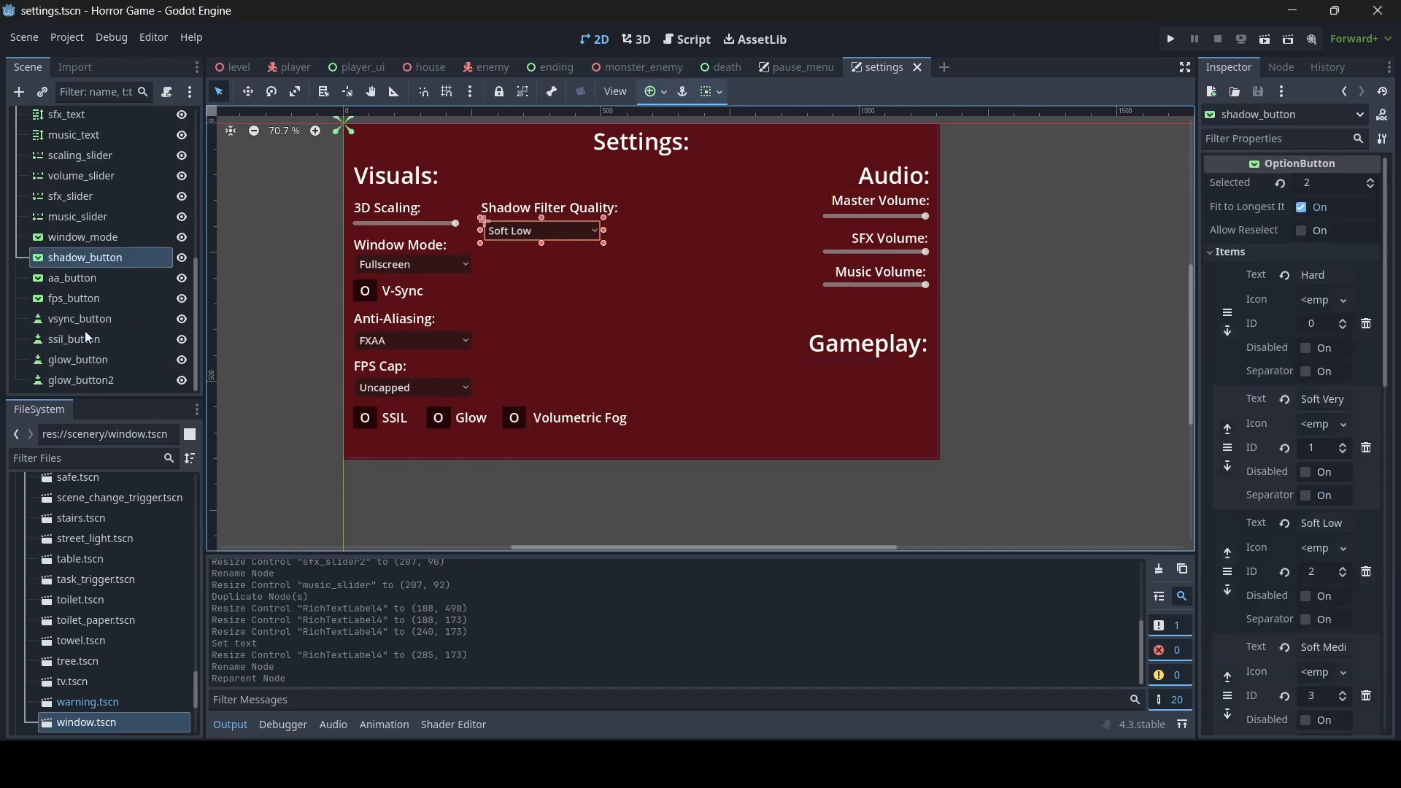
left_click(52, 380)
left_click(62, 379)
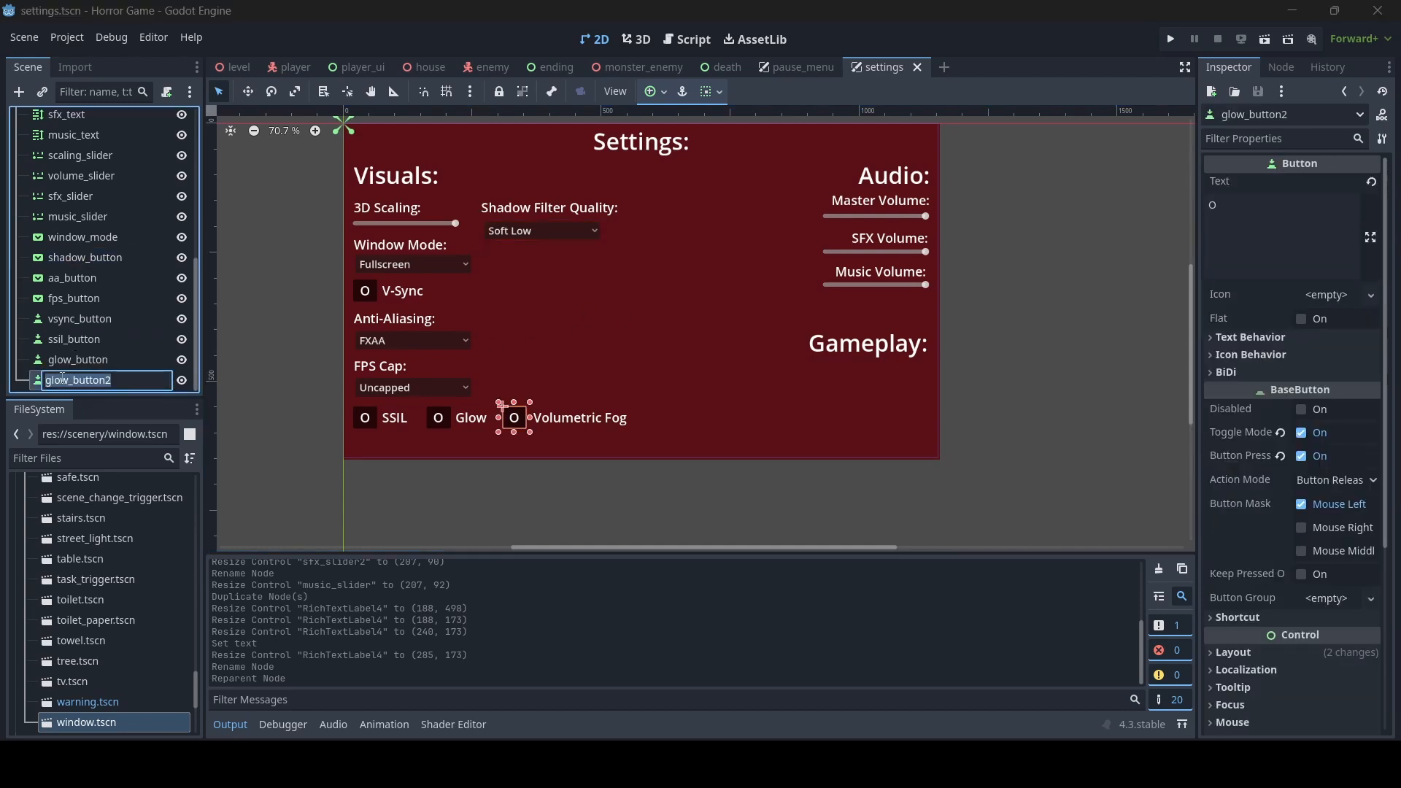
type("volumetric")
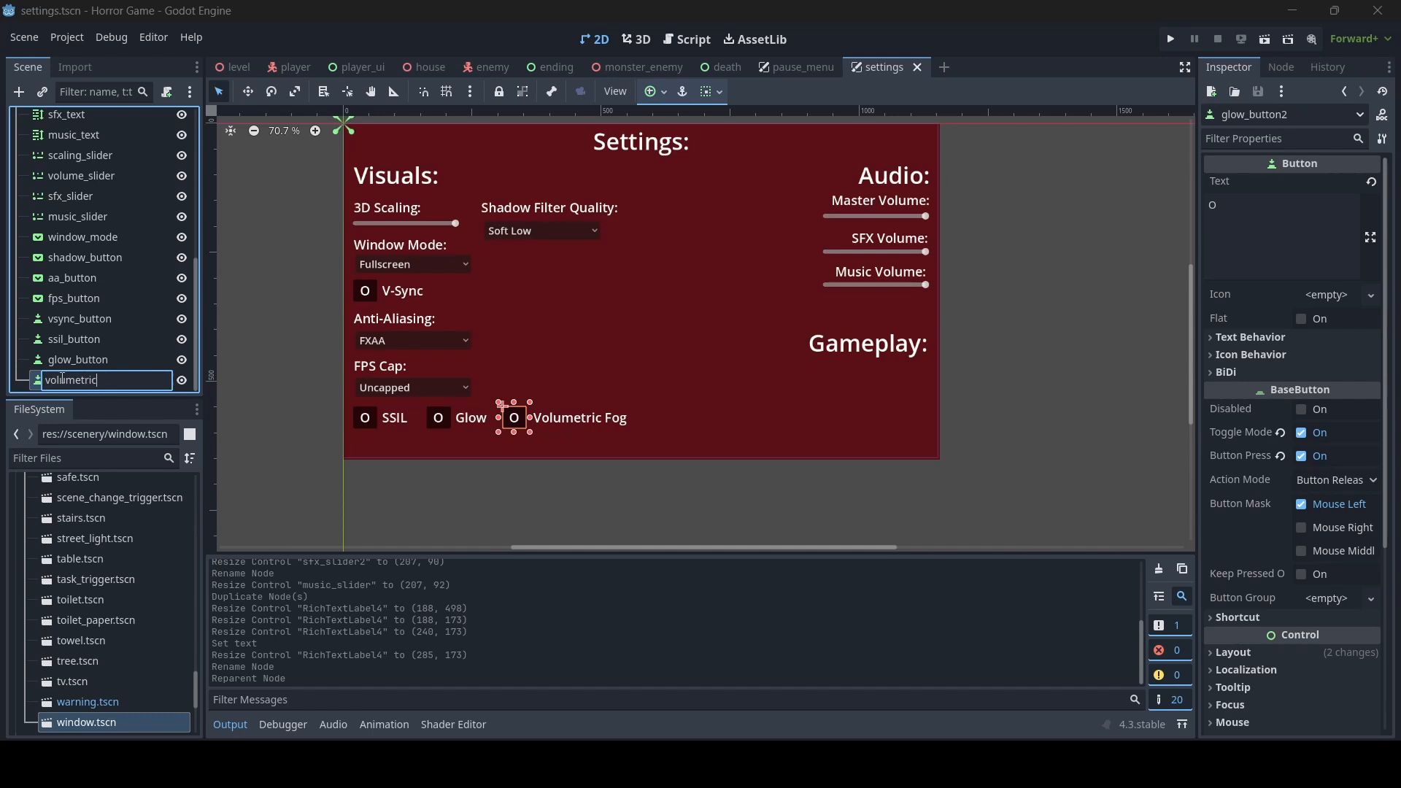
type("_button")
key("Return")
- Duplicate the Music Volume label and resize the copy to about 400 by 165 below the Gameplay heading
left_click(904, 275)
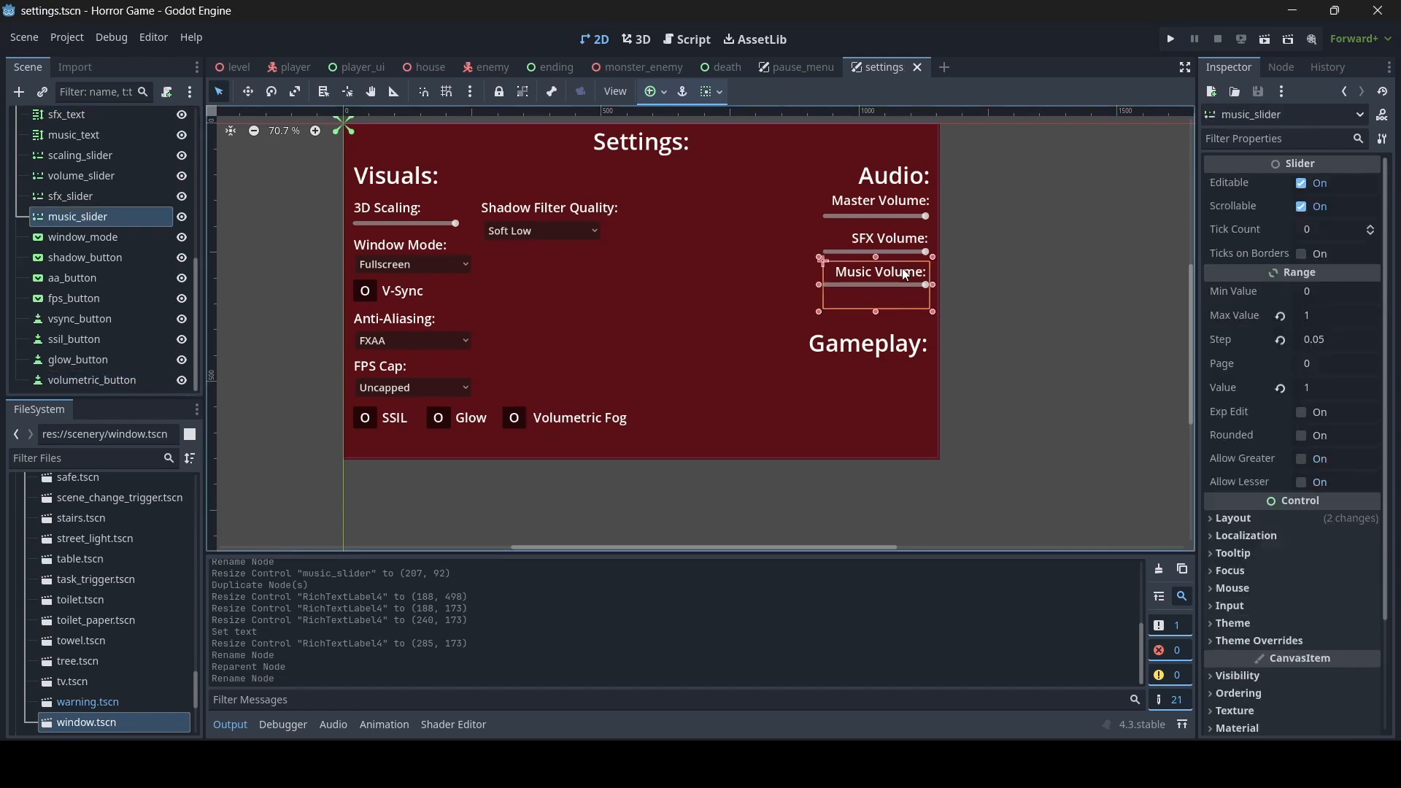
left_click(947, 278)
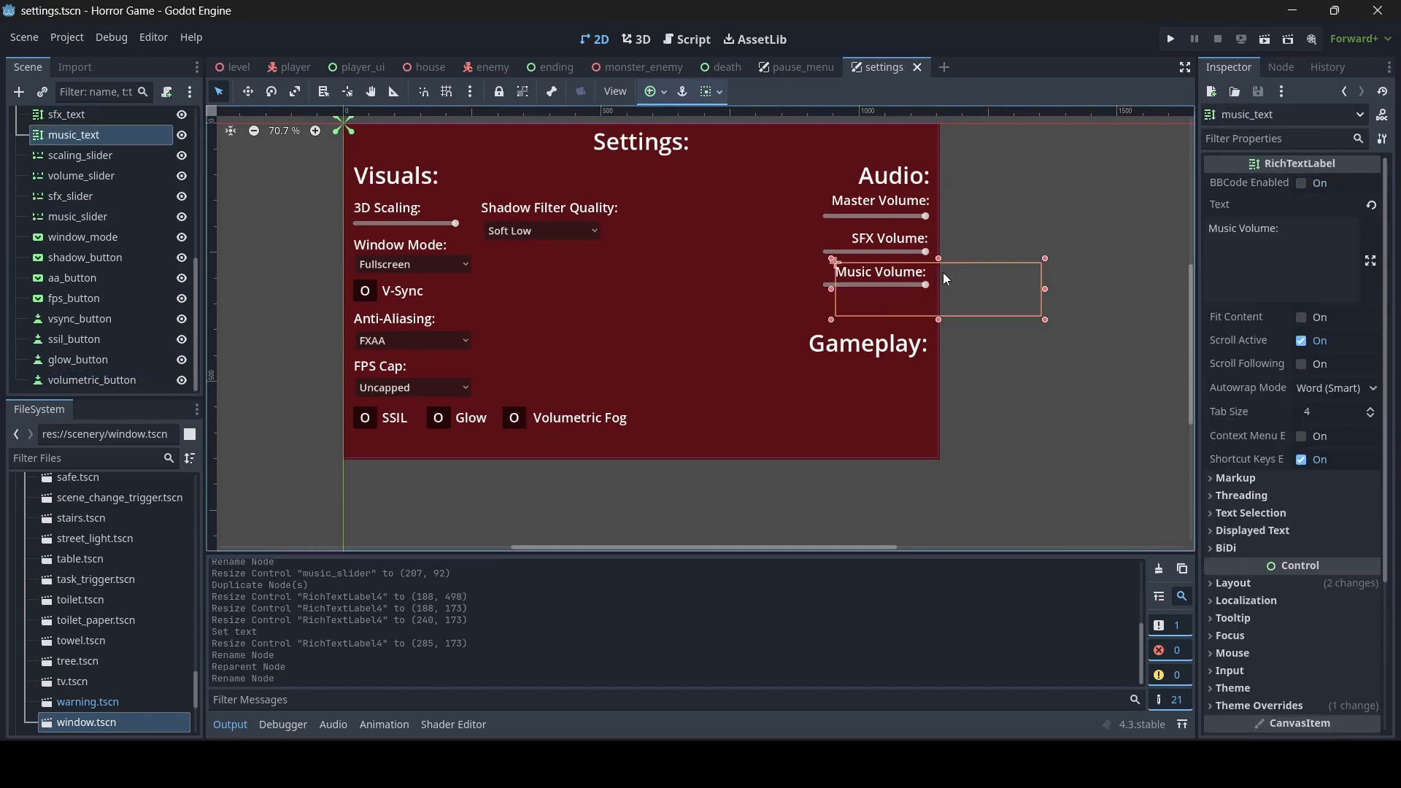
key("ctrl+d")
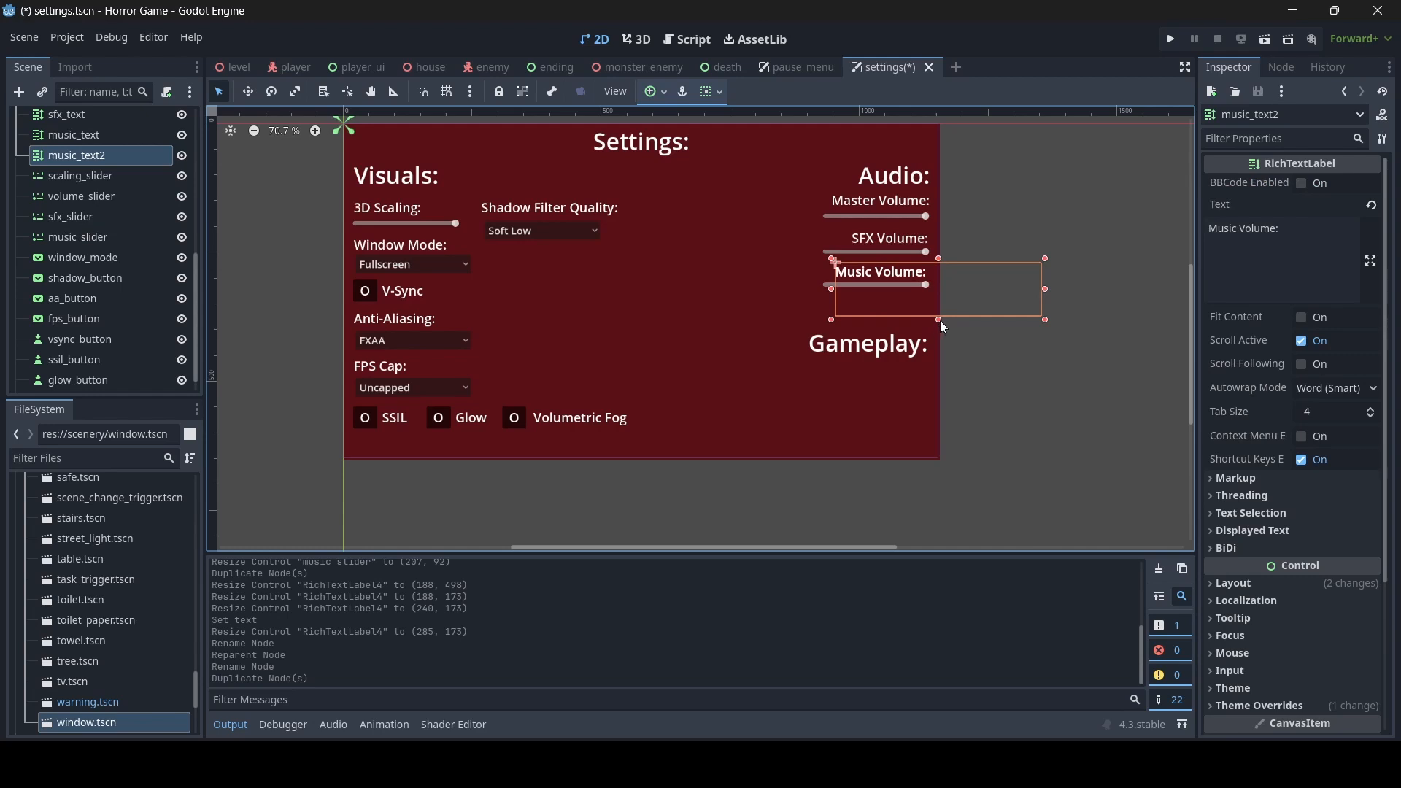
left_click_drag(939, 320, 957, 453)
left_click_drag(938, 257, 941, 359)
- Set the copied label's text to "Look Speed:" and narrow it to about 371 by 165
triple_click(1244, 229)
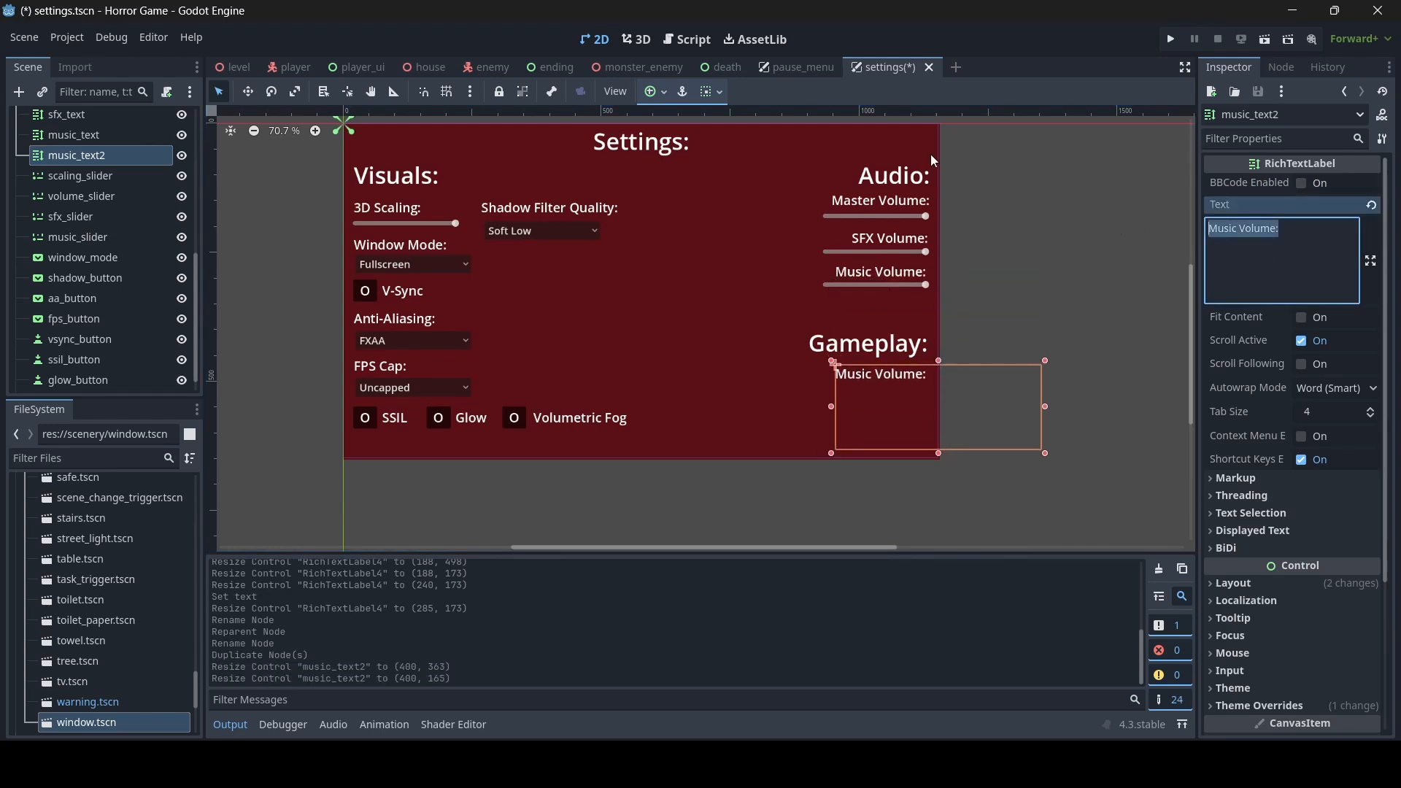
type("Look Speed:")
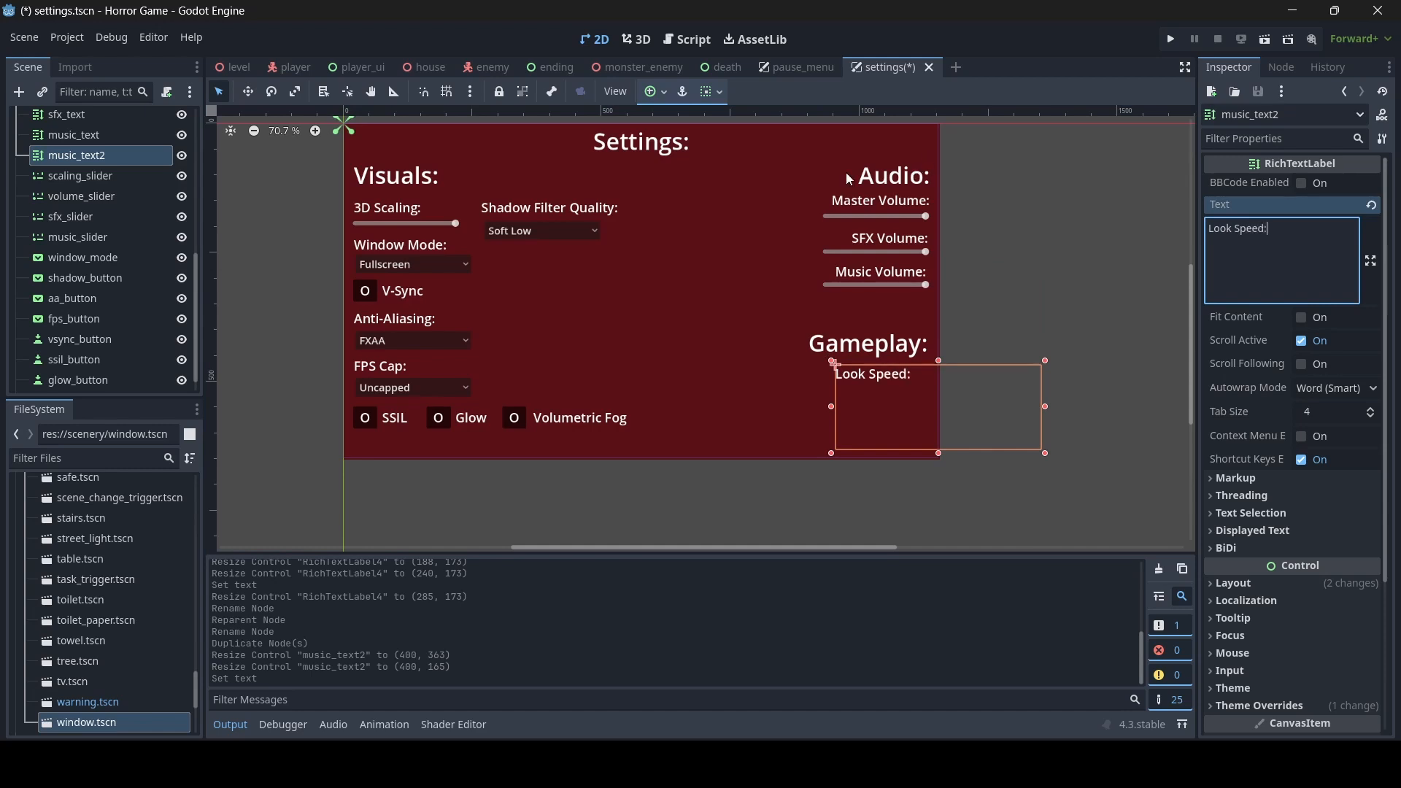
scroll(875, 350, "up", 5)
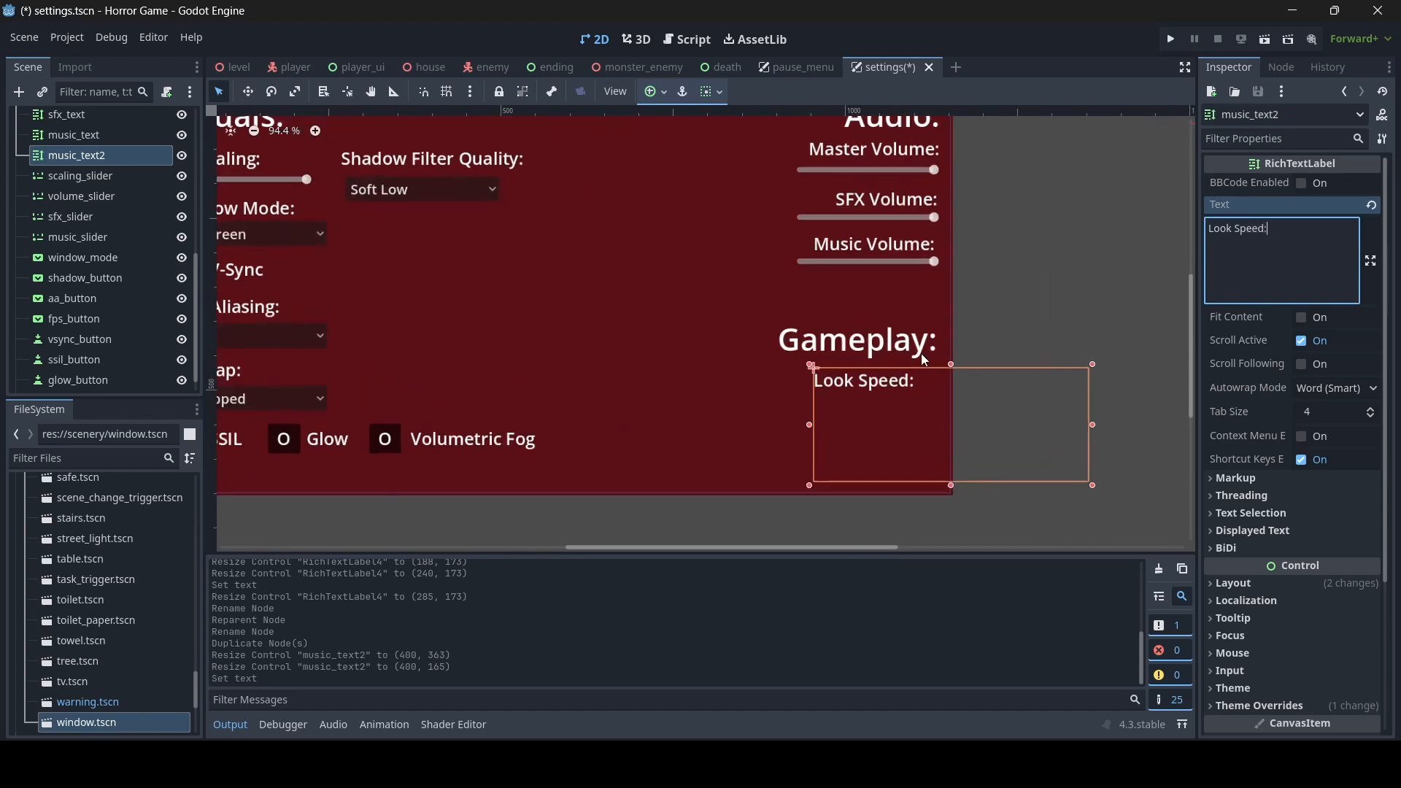
scroll(821, 438, "up", 6)
left_click_drag(807, 422, 835, 421)
- Duplicate the music slider and resize the copy to about 207 by 250 so it sits under the Look Speed label
left_click(934, 199)
key("ctrl+d")
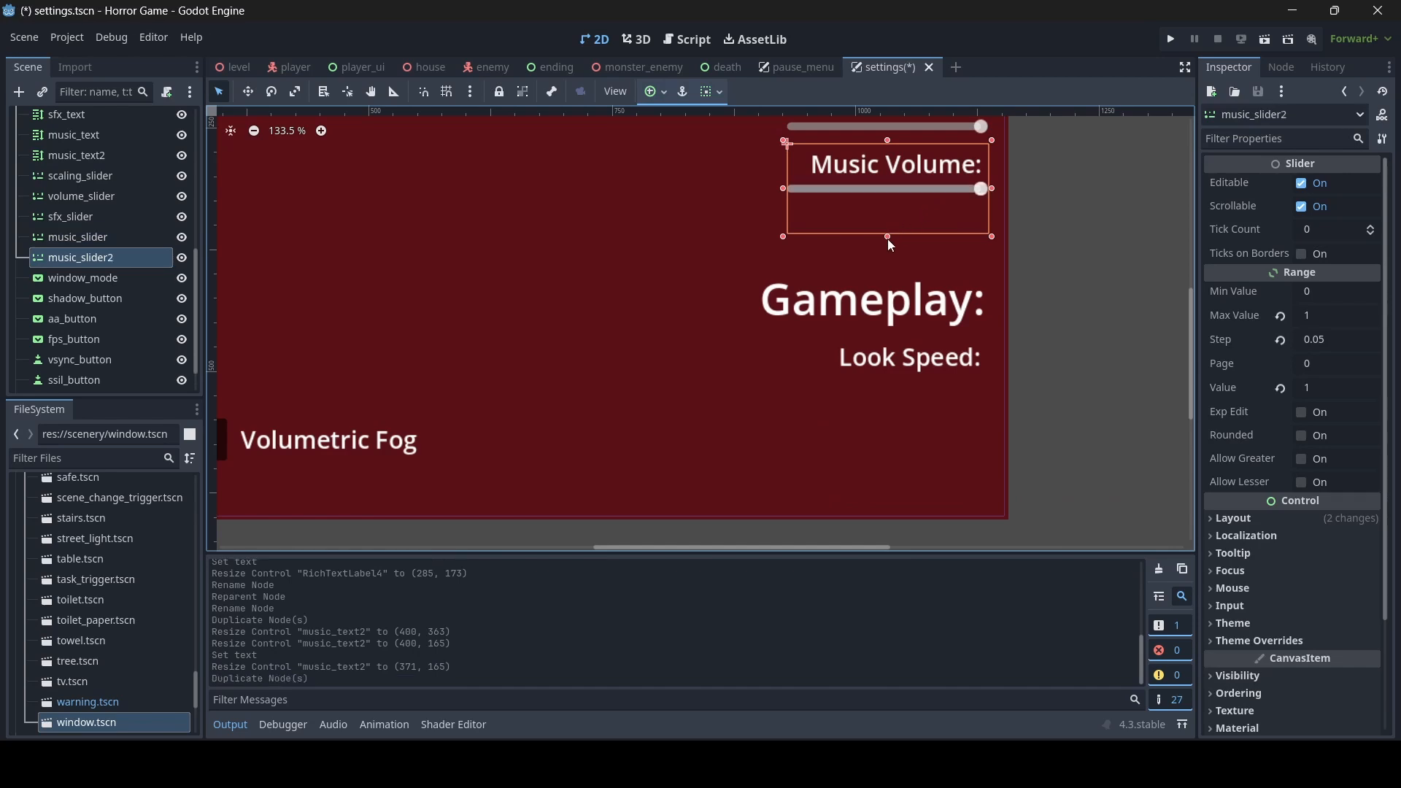
left_click_drag(887, 239, 914, 512)
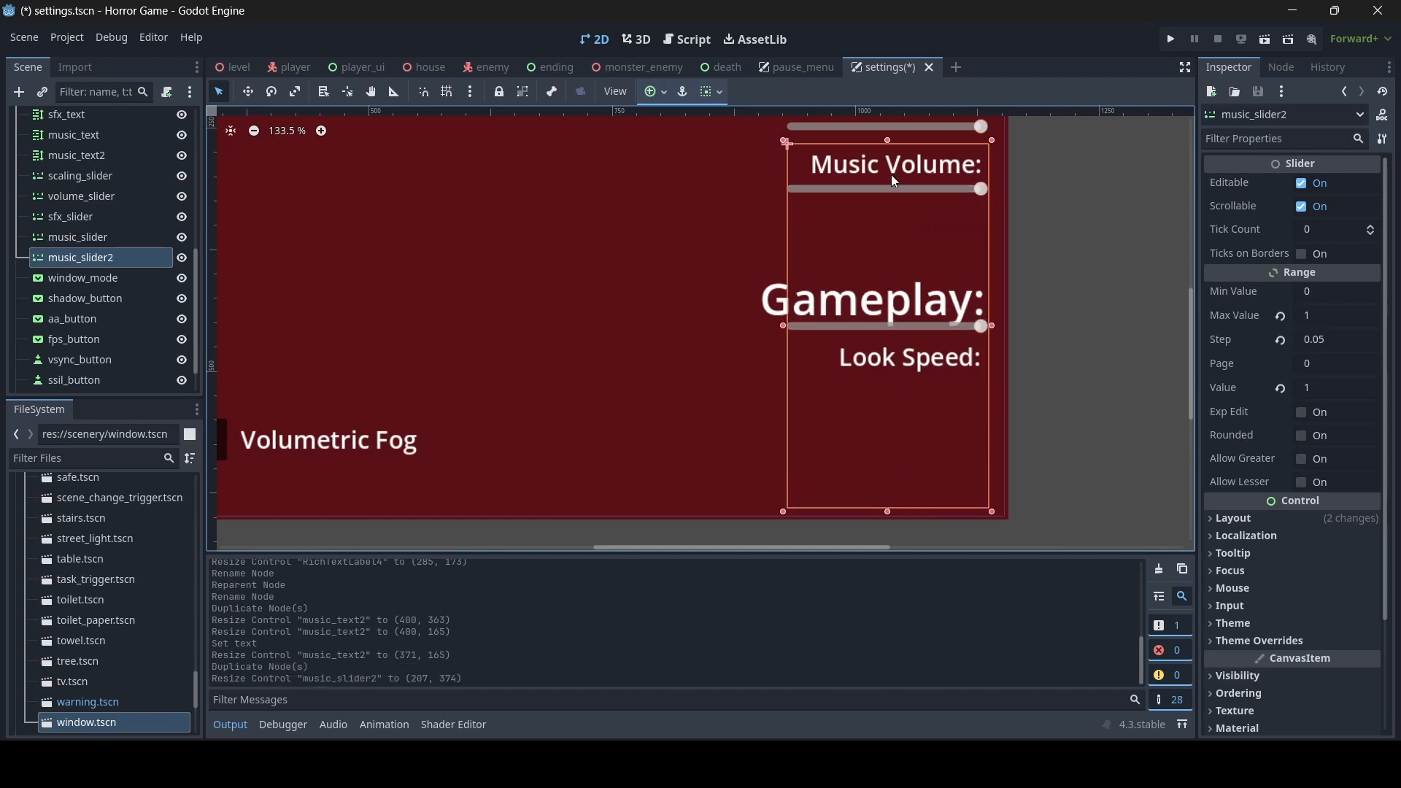
left_click_drag(889, 142, 889, 262)
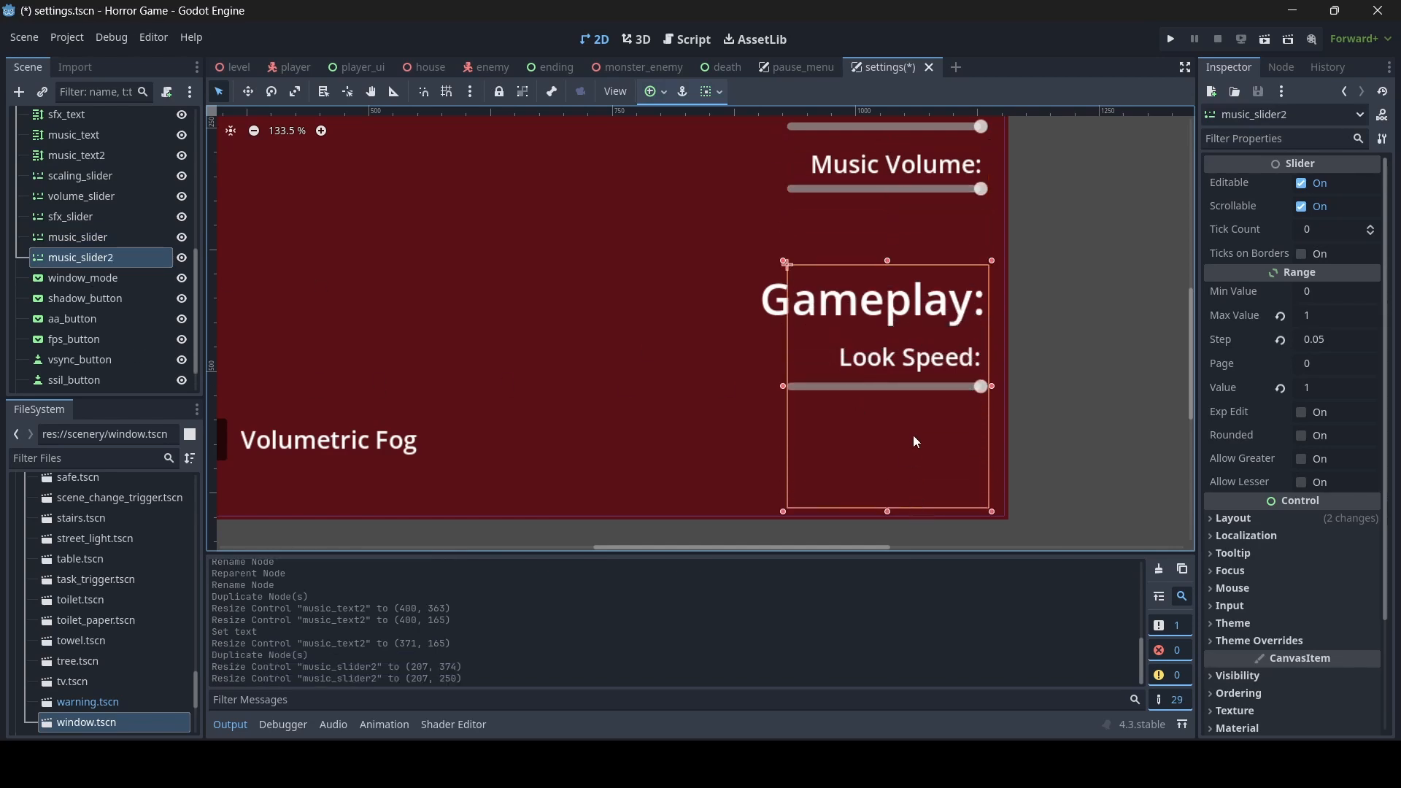
- Rename the copied slider node look_slider and save the scene
double_click(118, 257)
type("look_")
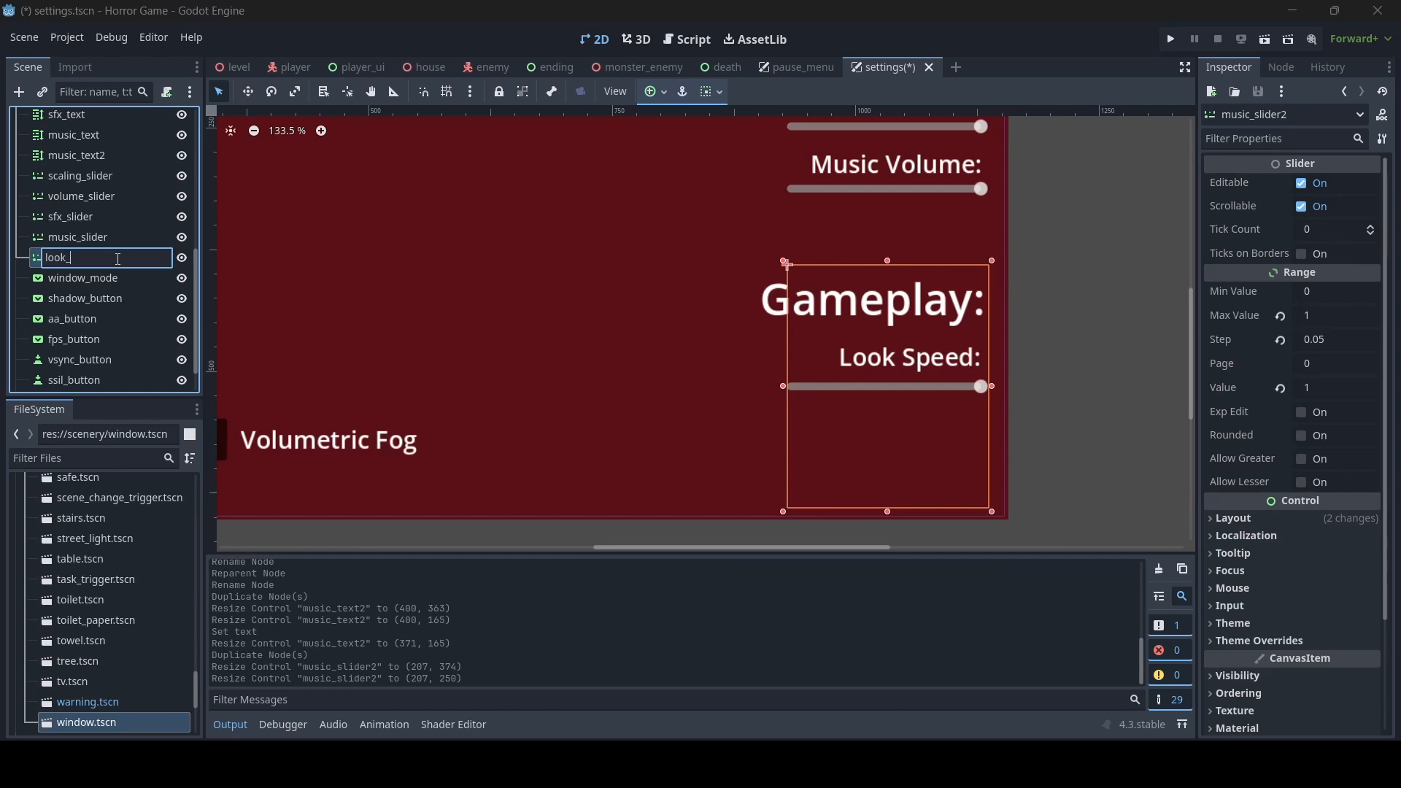
type("slider")
key("Return")
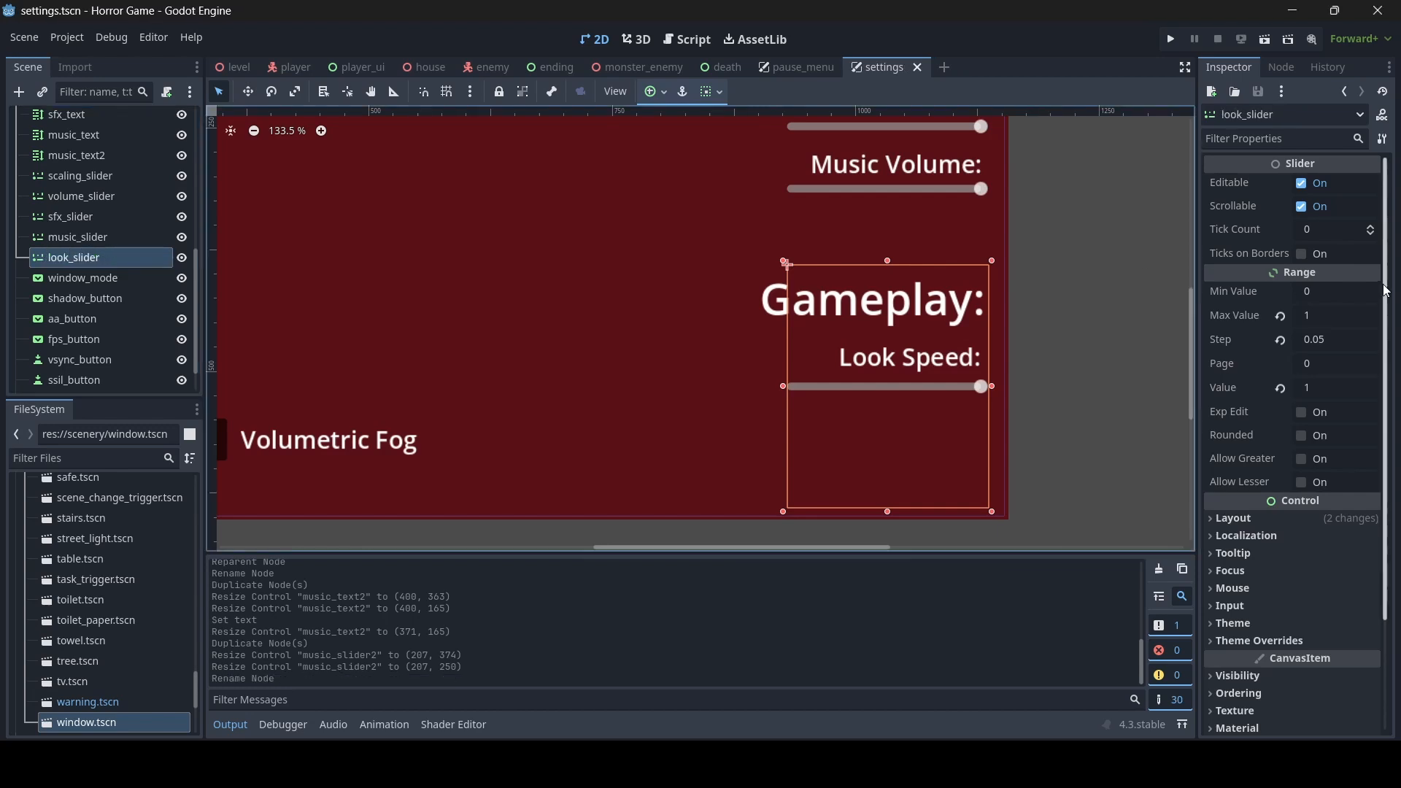
- Check the camera sensitivity in the fp_cam.gd script and set the look slider's maximum value to 0.5
left_click(676, 38)
scroll(273, 187, "down", 3)
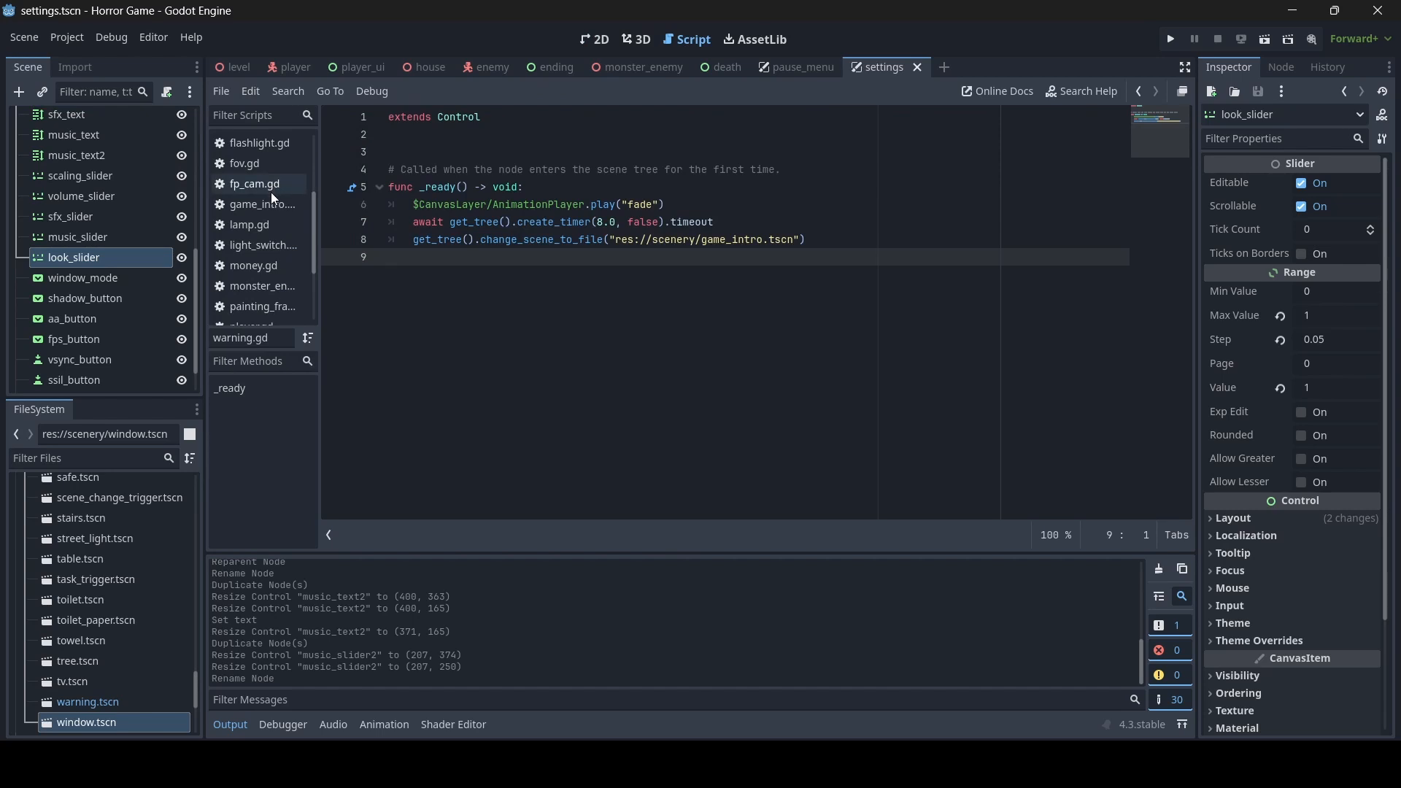
scroll(270, 191, "up", 1)
left_click(267, 211)
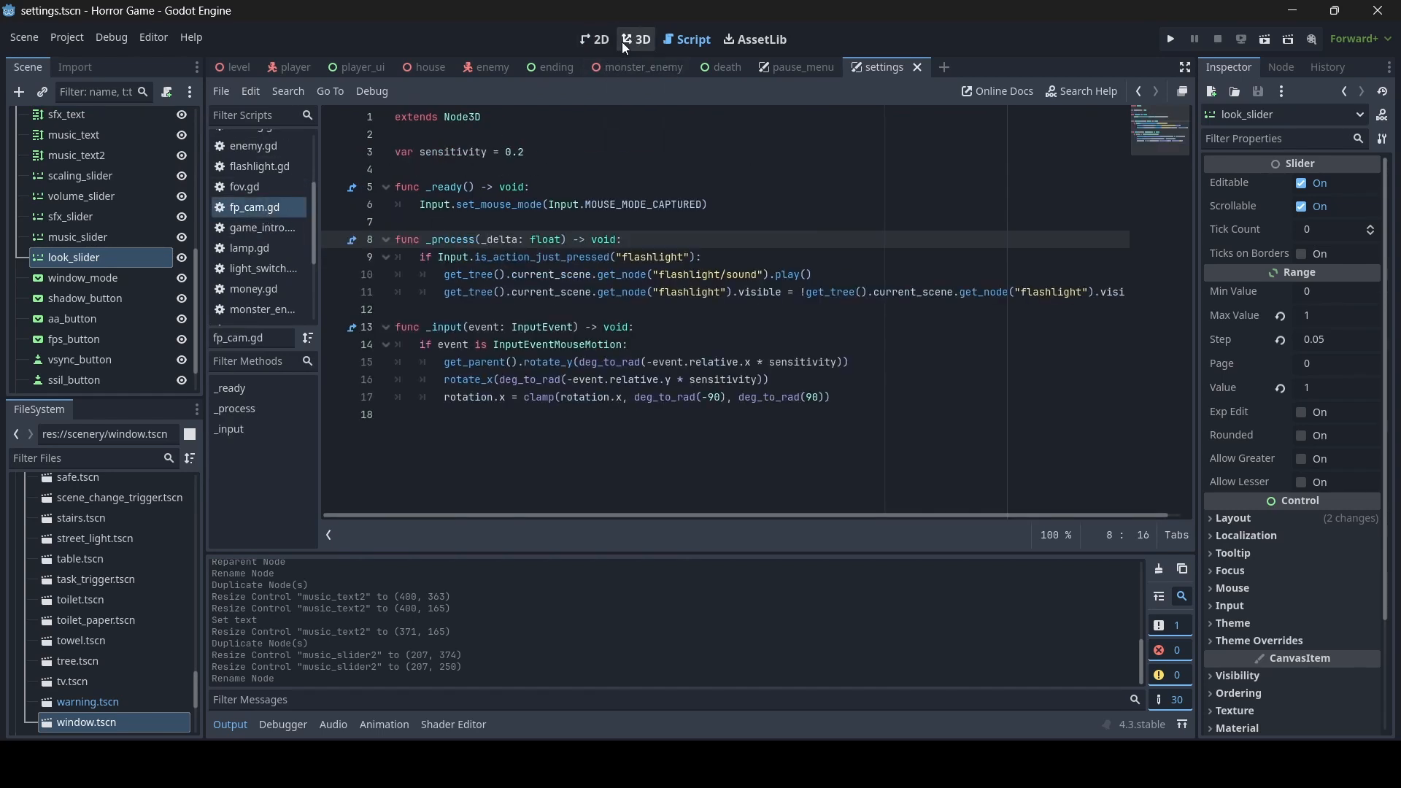
left_click(595, 41)
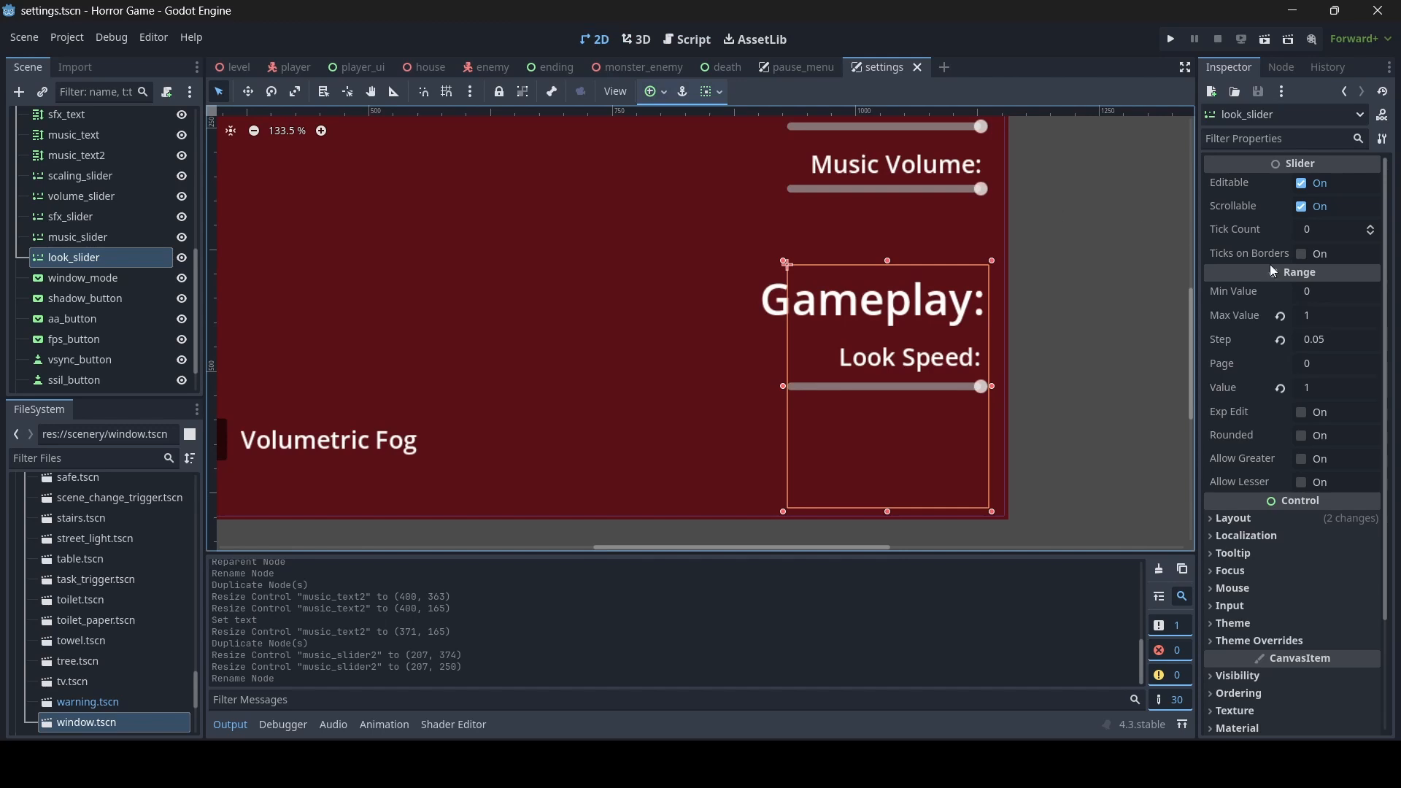
left_click(1333, 323)
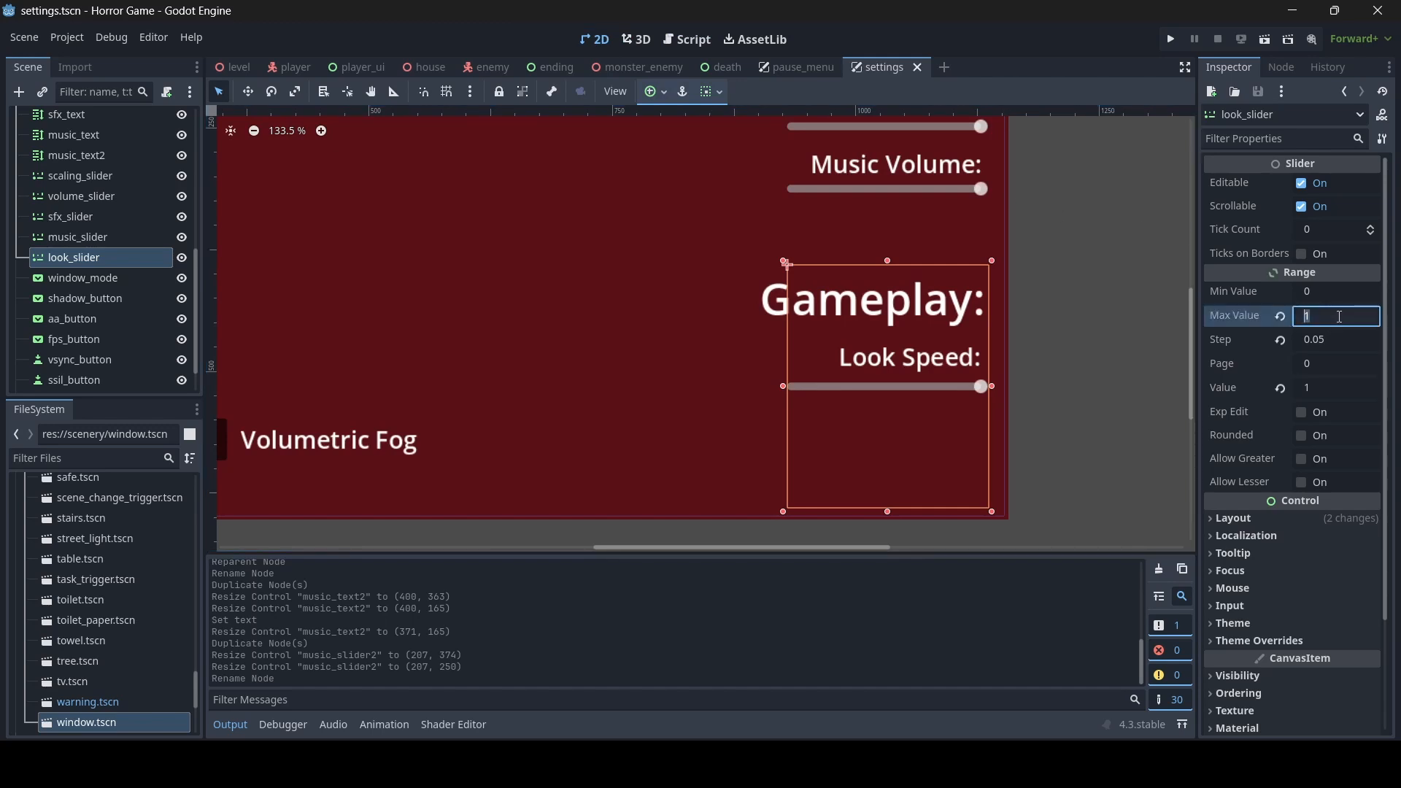
type("0.5")
key("Return")
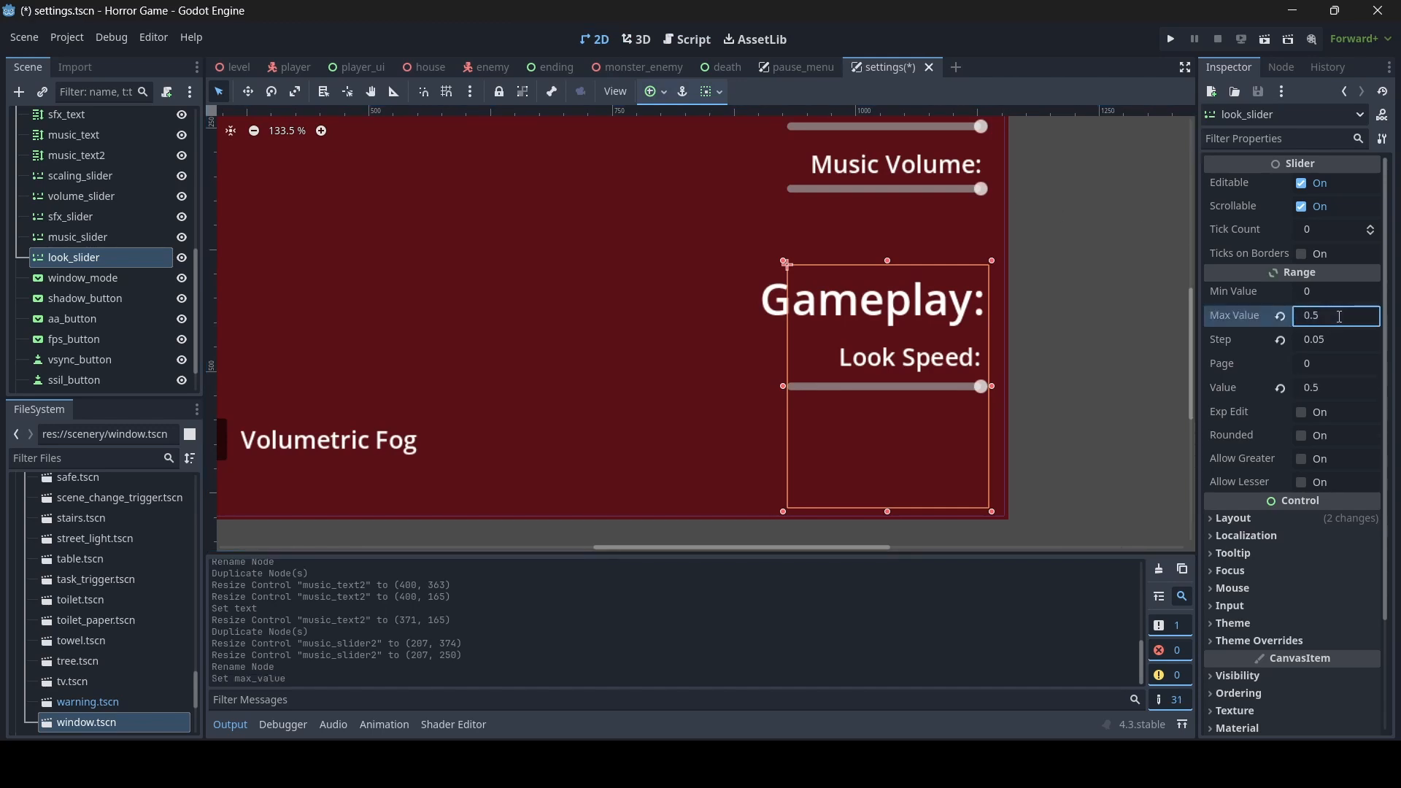
- Set the look slider's minimum value to 0.1 and its value to 0.2, and save the scene
left_click(1339, 294)
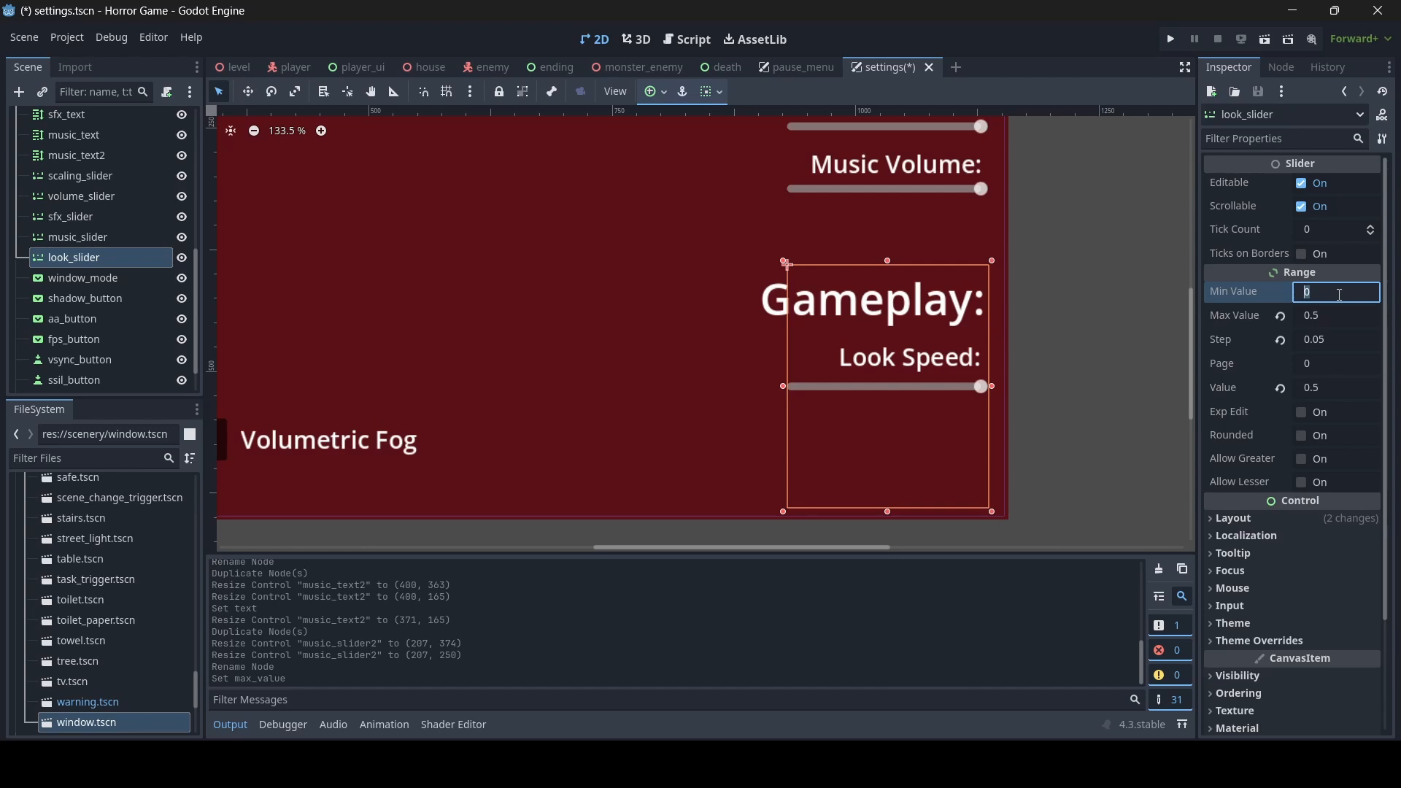
type("0.1")
key("Return")
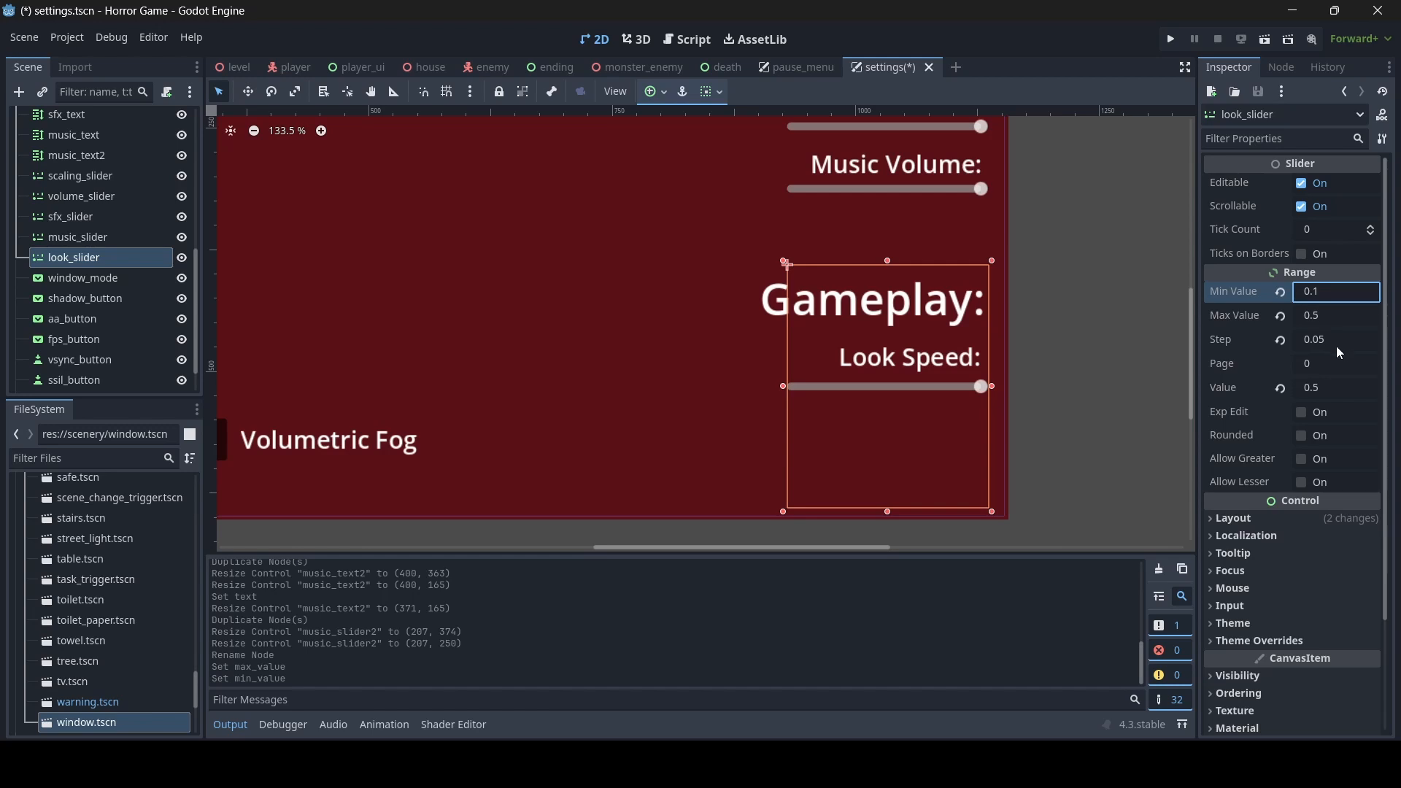
left_click(1333, 384)
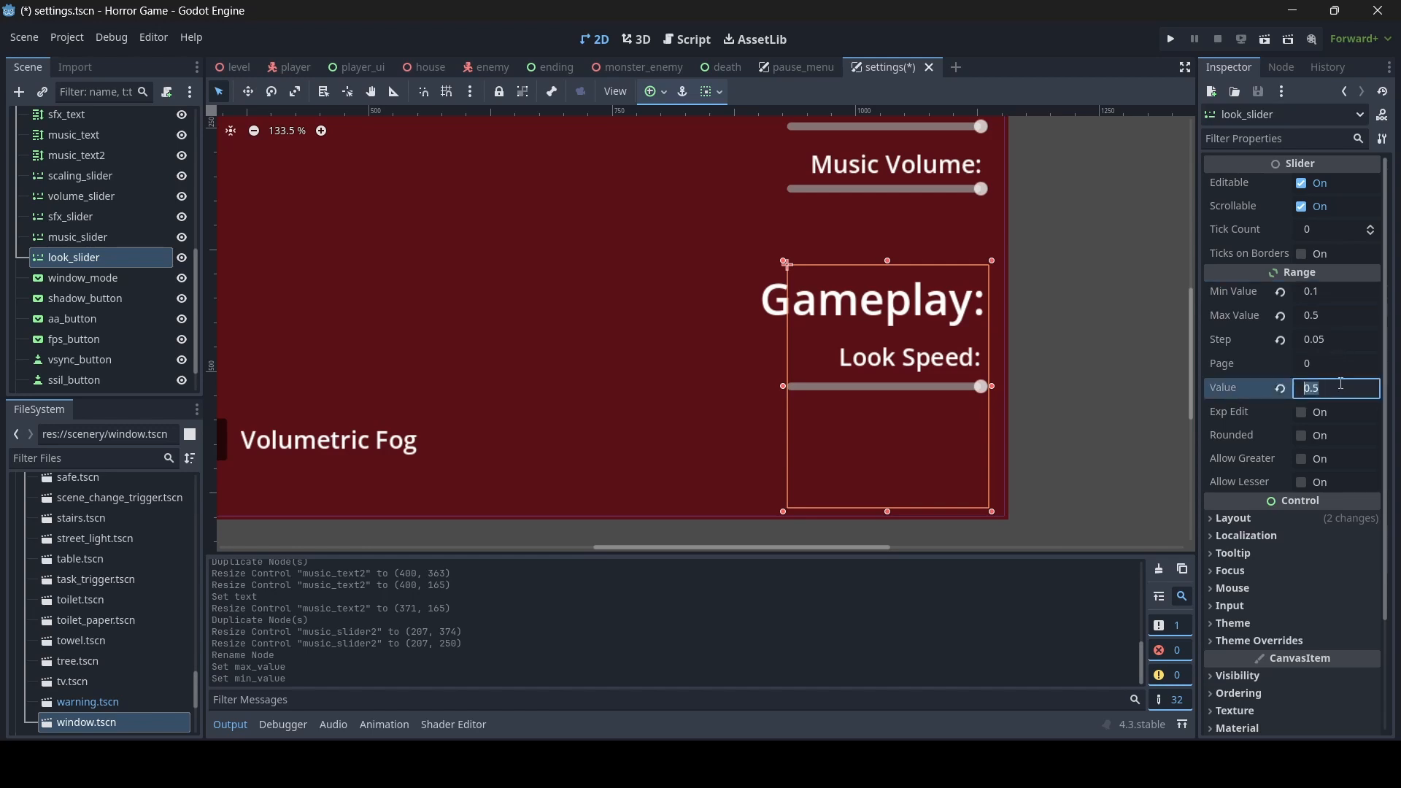
type("0.2")
key("Return")
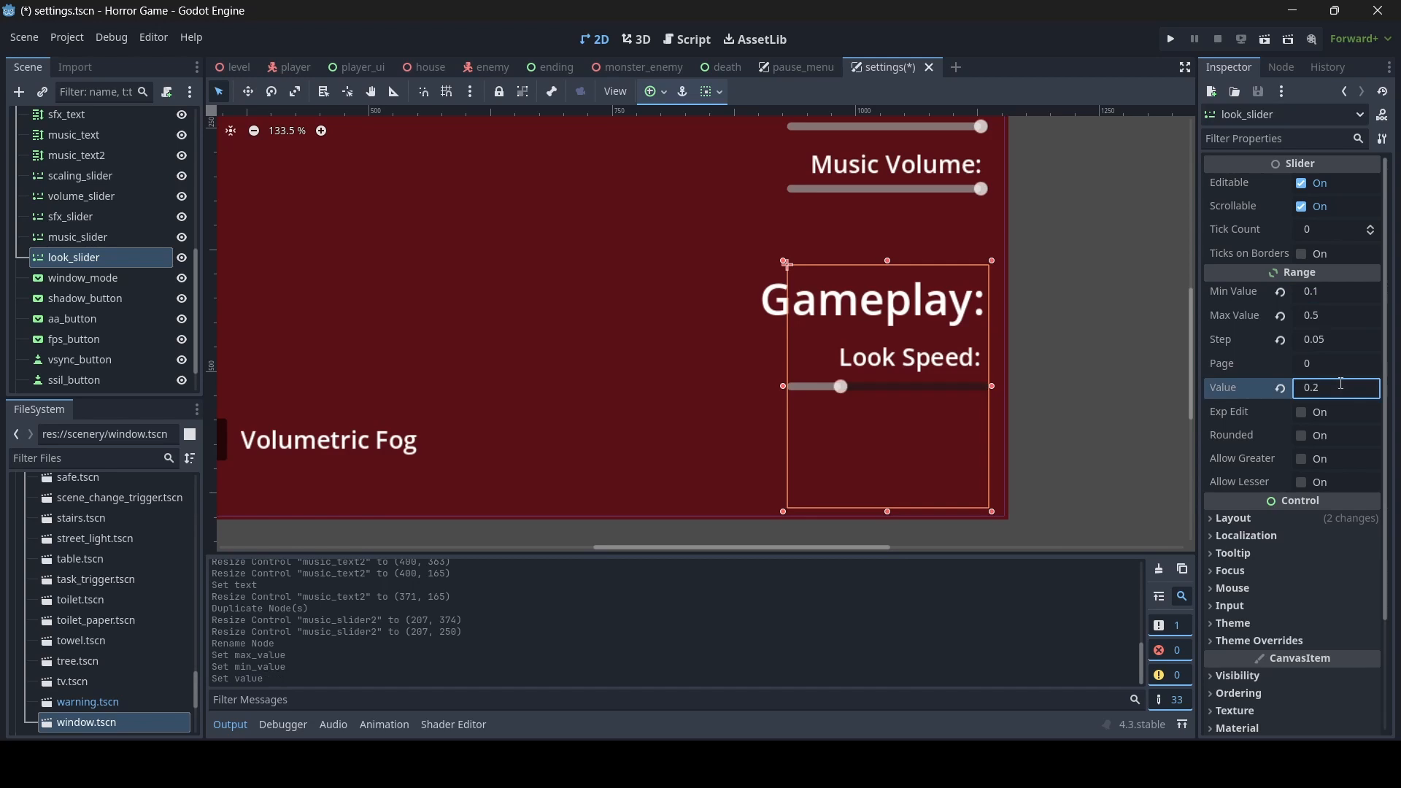
left_click(1093, 309)
key("ctrl+s")
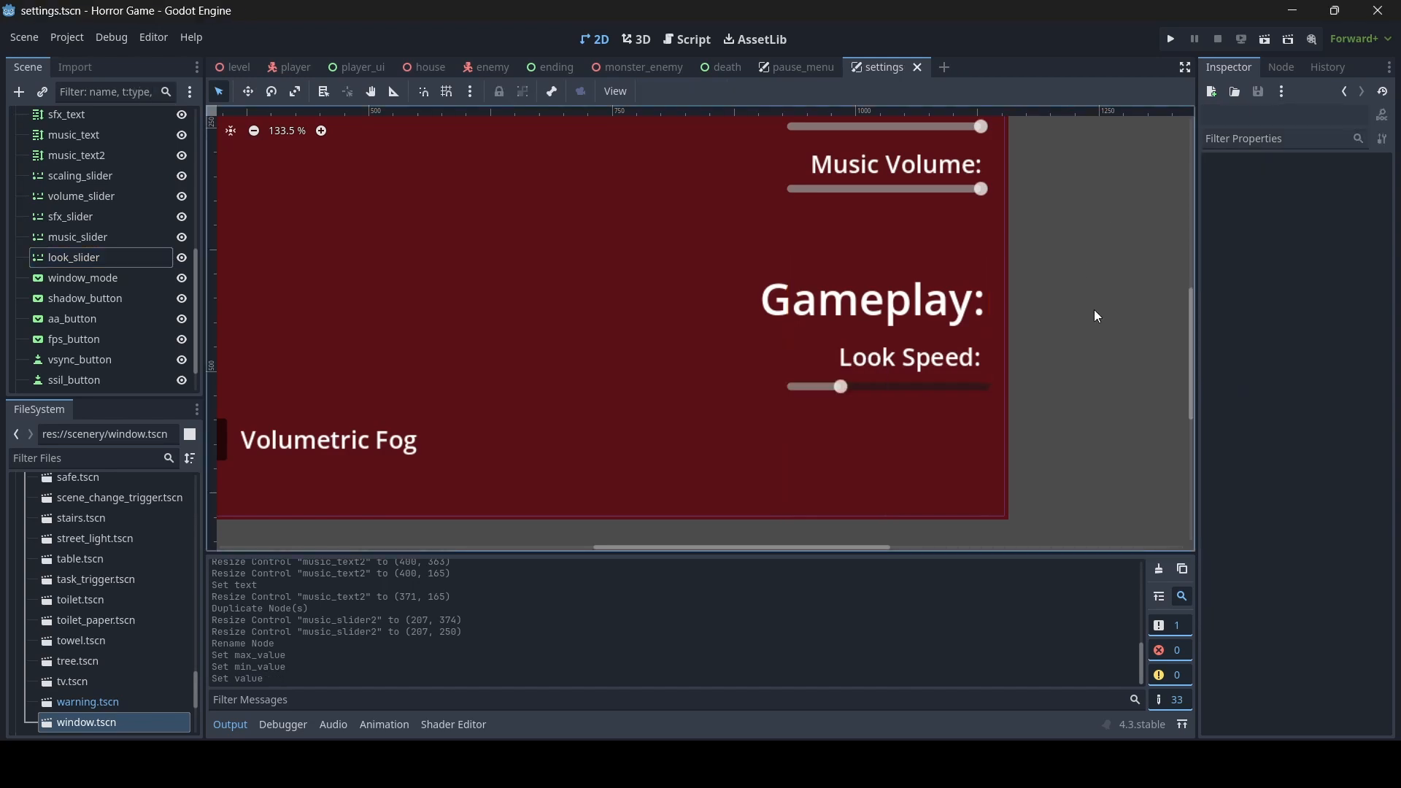
scroll(1023, 300, "down", 2)
scroll(1023, 299, "down", 2)
middle_click_drag(767, 229, 782, 290)
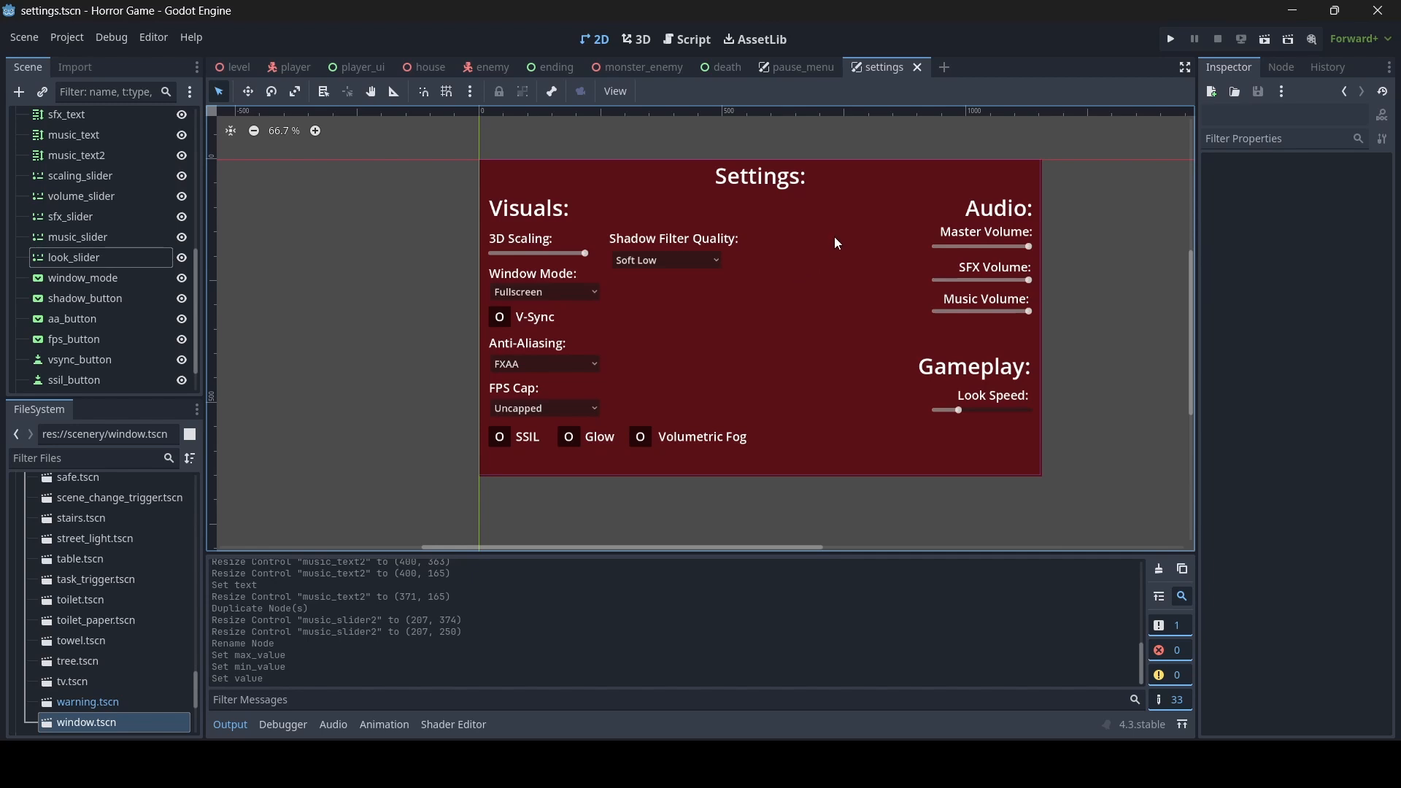
middle_click_drag(1035, 389, 965, 395)
scroll(986, 404, "down", 1)
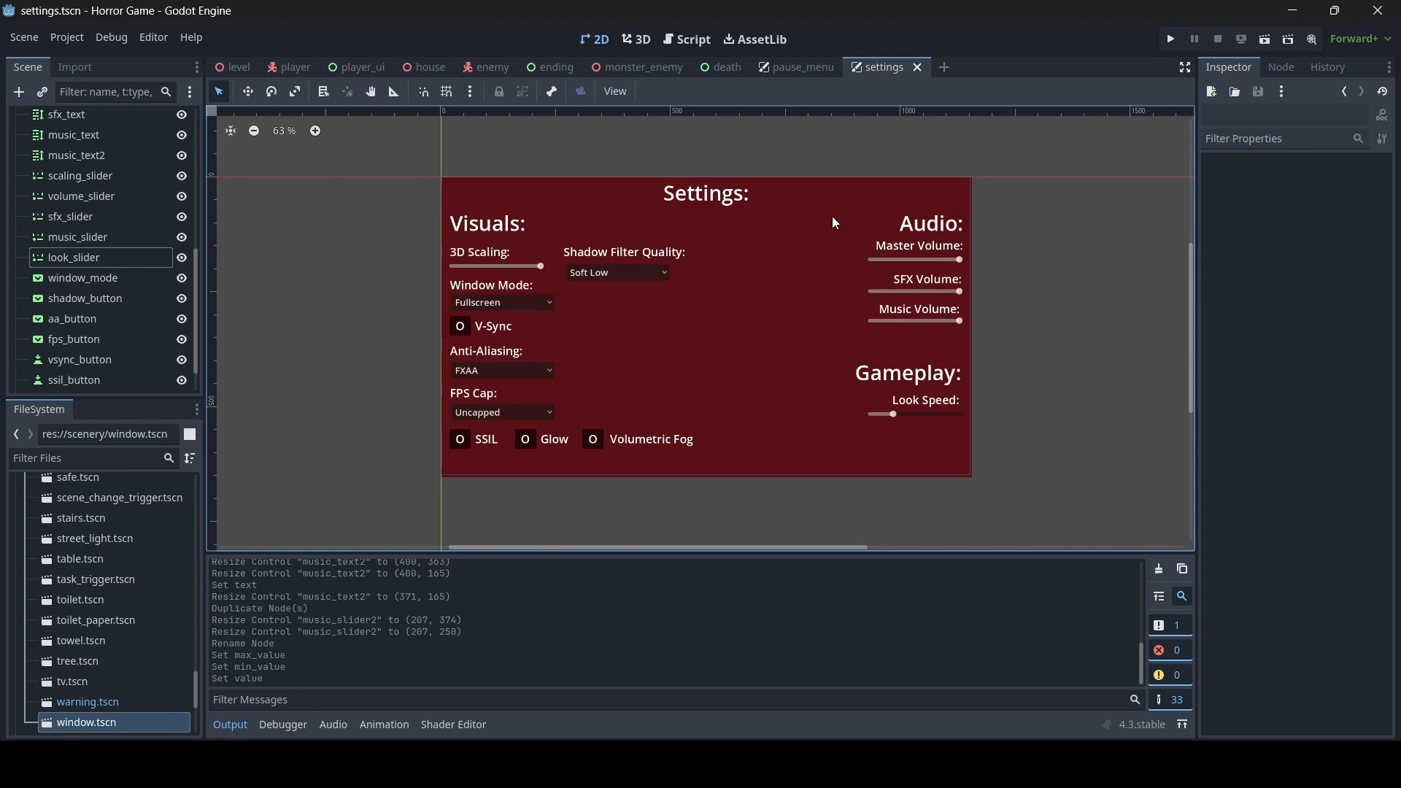
mouse_move(980, 321)
middle_mouse_down()
mouse_move(953, 287)
mouse_move(989, 317)
middle_mouse_up()
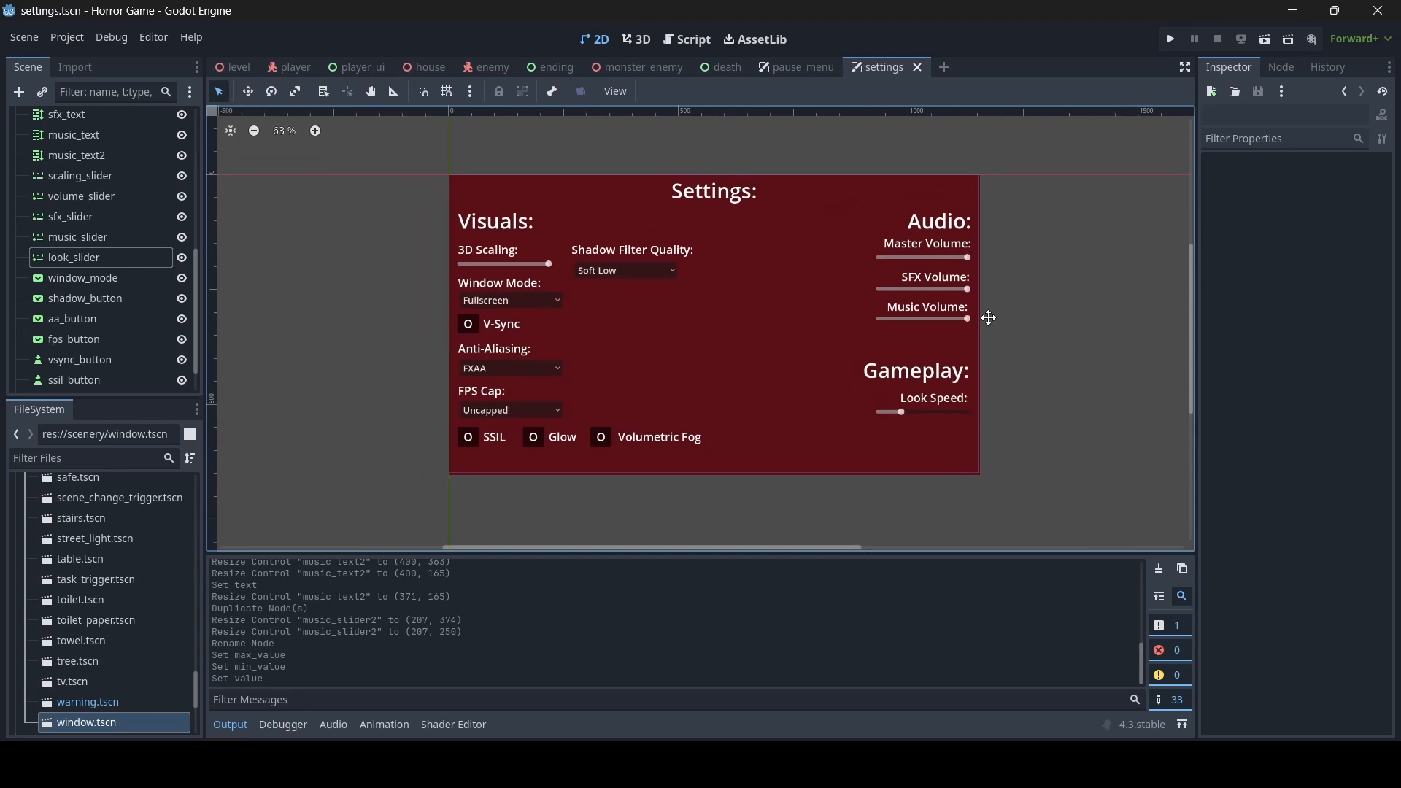
- Duplicate the Volumetric Fog toggle button and move the copy to the settings panel's upper-right corner, at about (1090, 12)
scroll(700, 358, "up", 2)
left_click(569, 465)
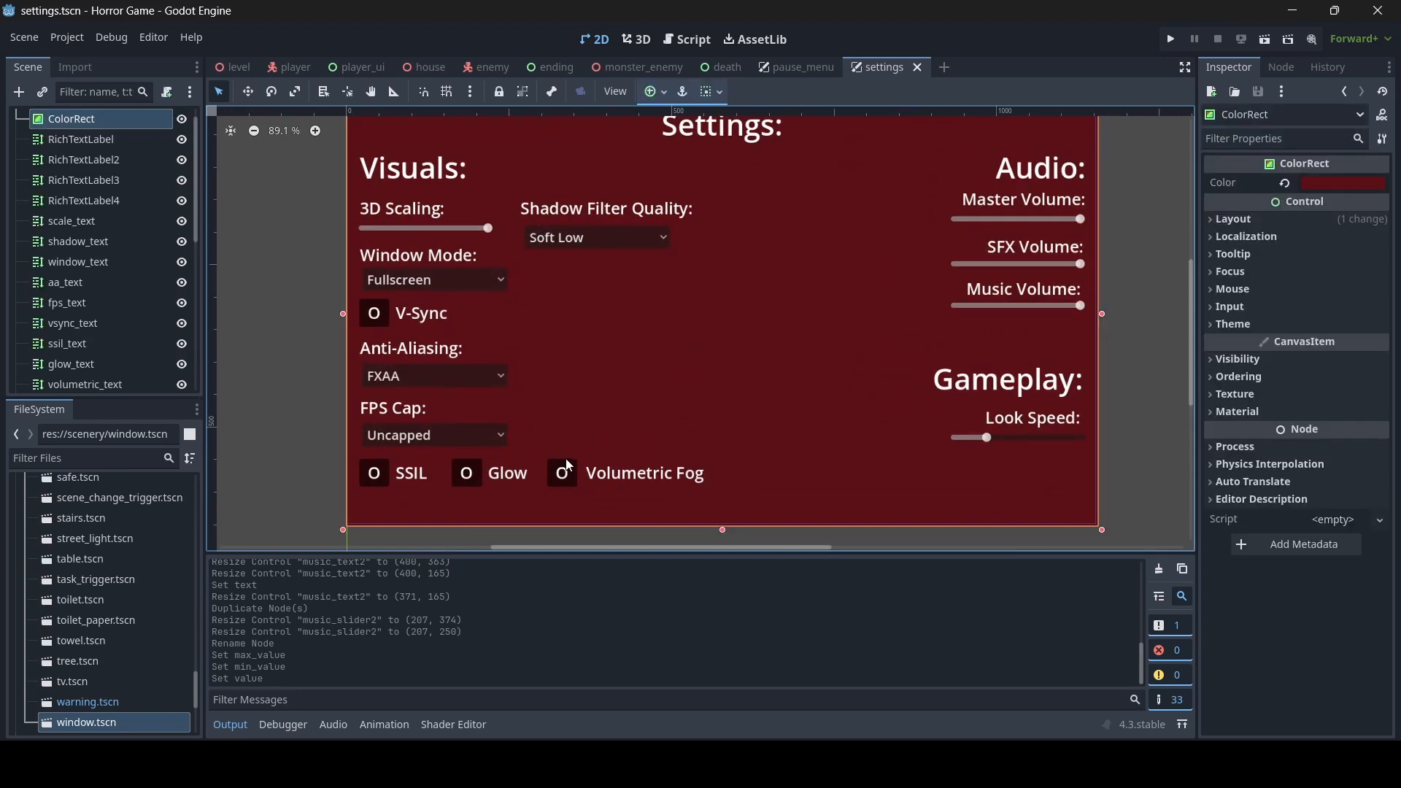
left_click(569, 467)
key("ctrl+d")
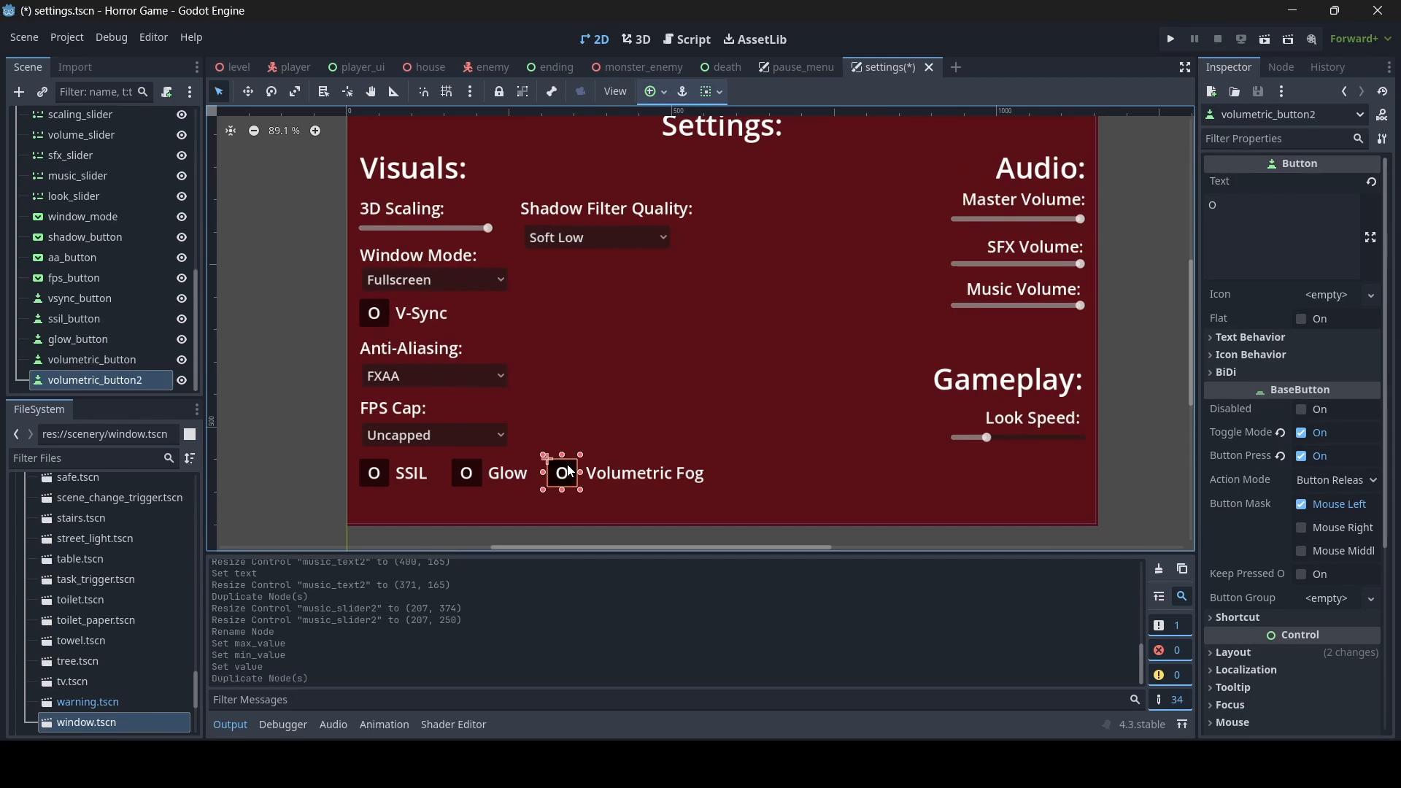
left_click_drag(572, 471, 912, 243)
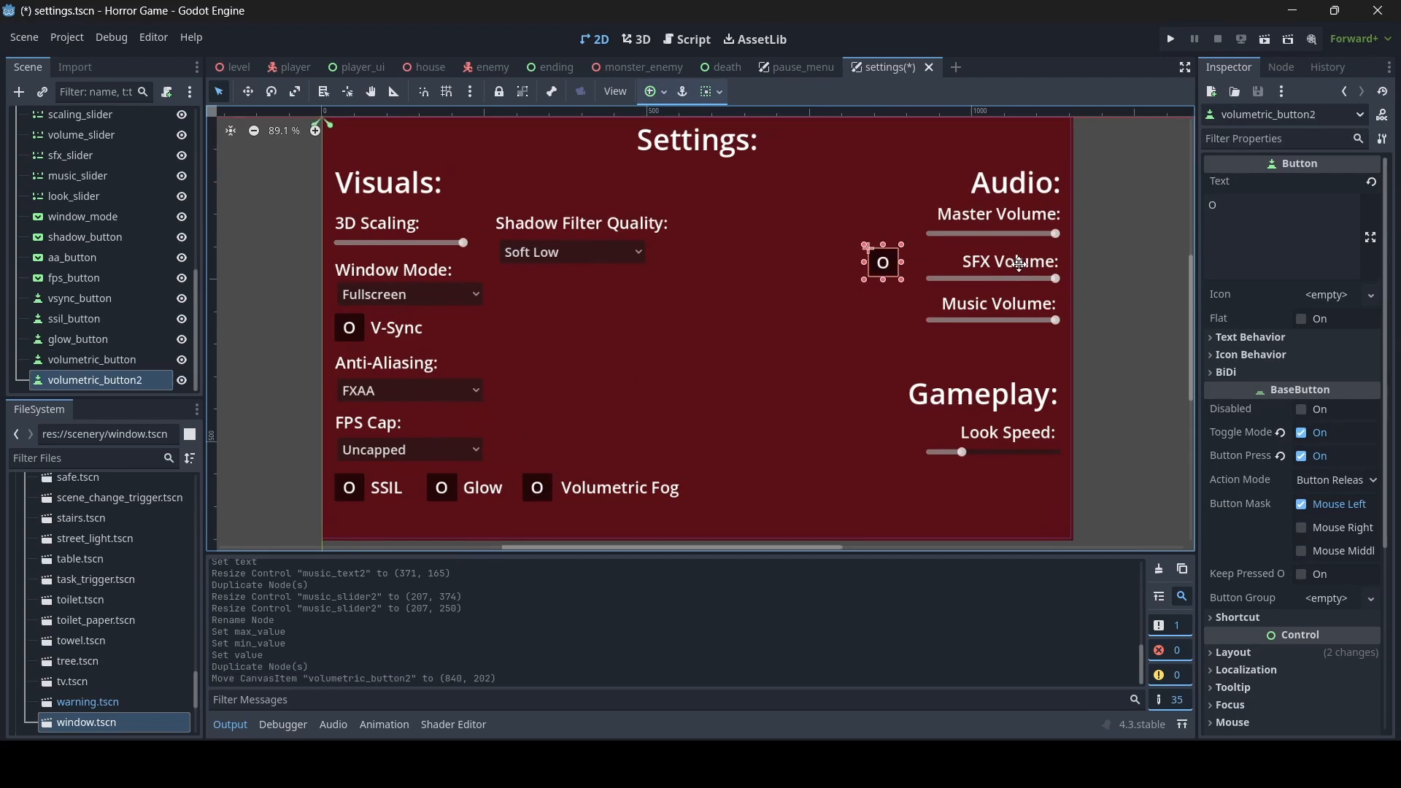
middle_click_drag(1020, 264, 936, 324)
left_click_drag(799, 321, 961, 197)
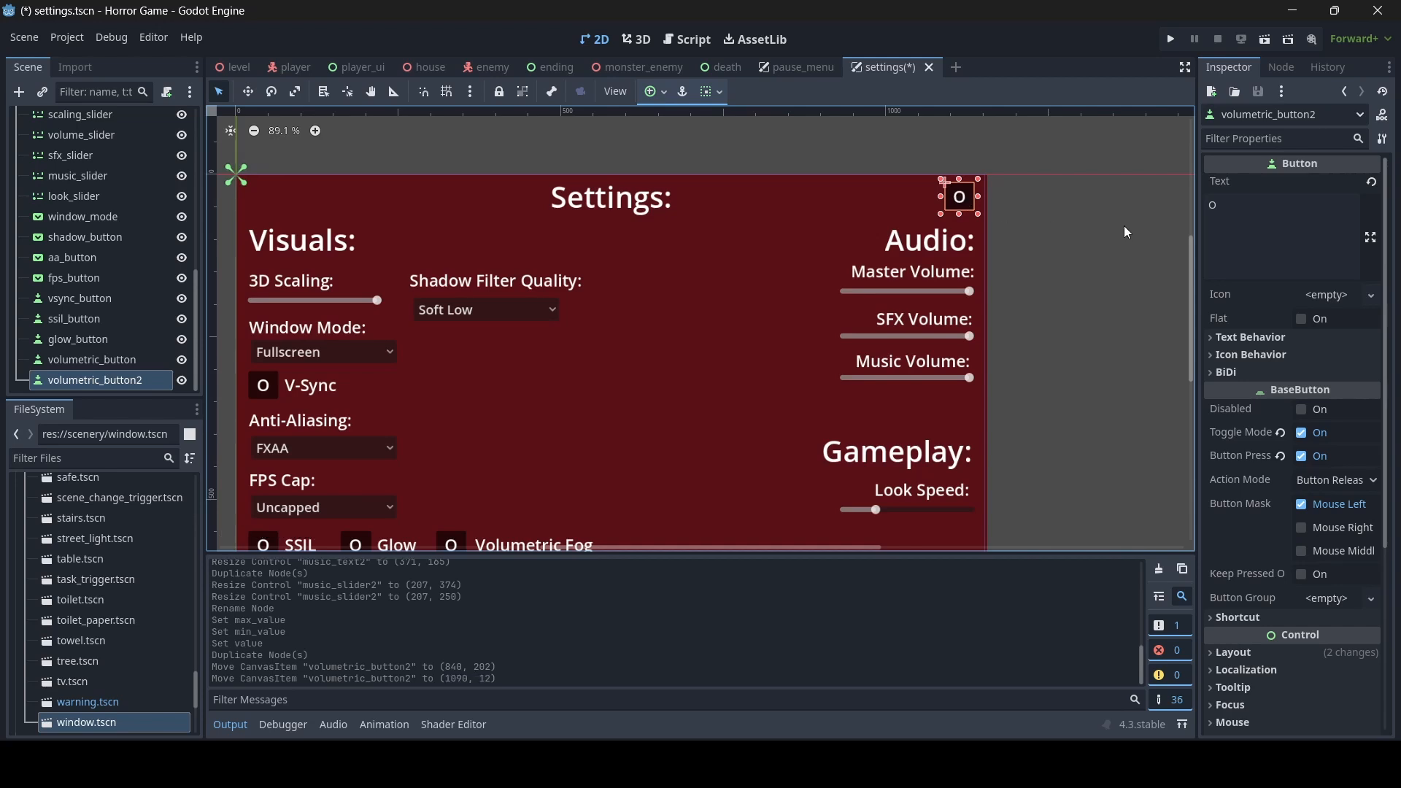
- Change the copied button's text to a capital X and turn off its toggle mode
double_click(1214, 205)
type("X")
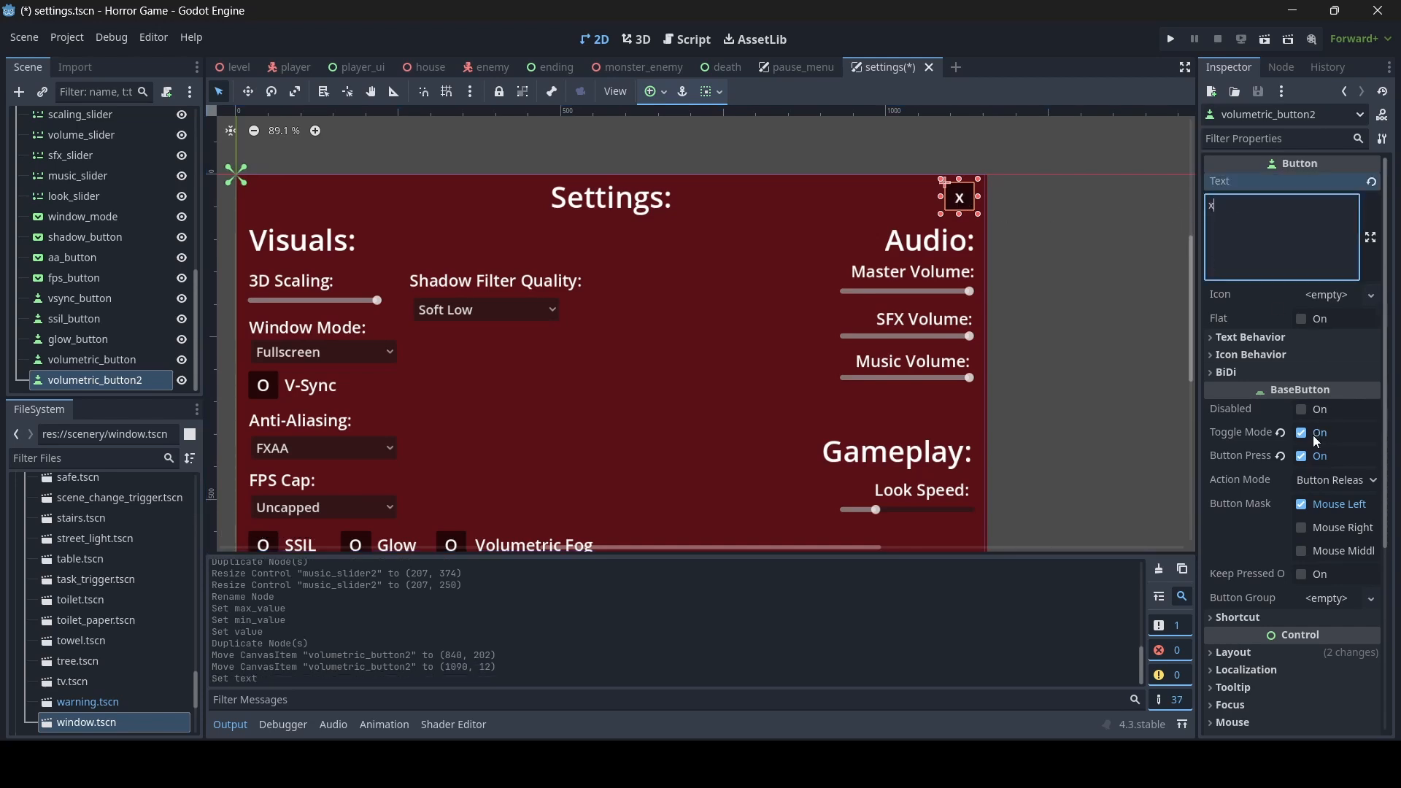
key("BackSpace")
type("X")
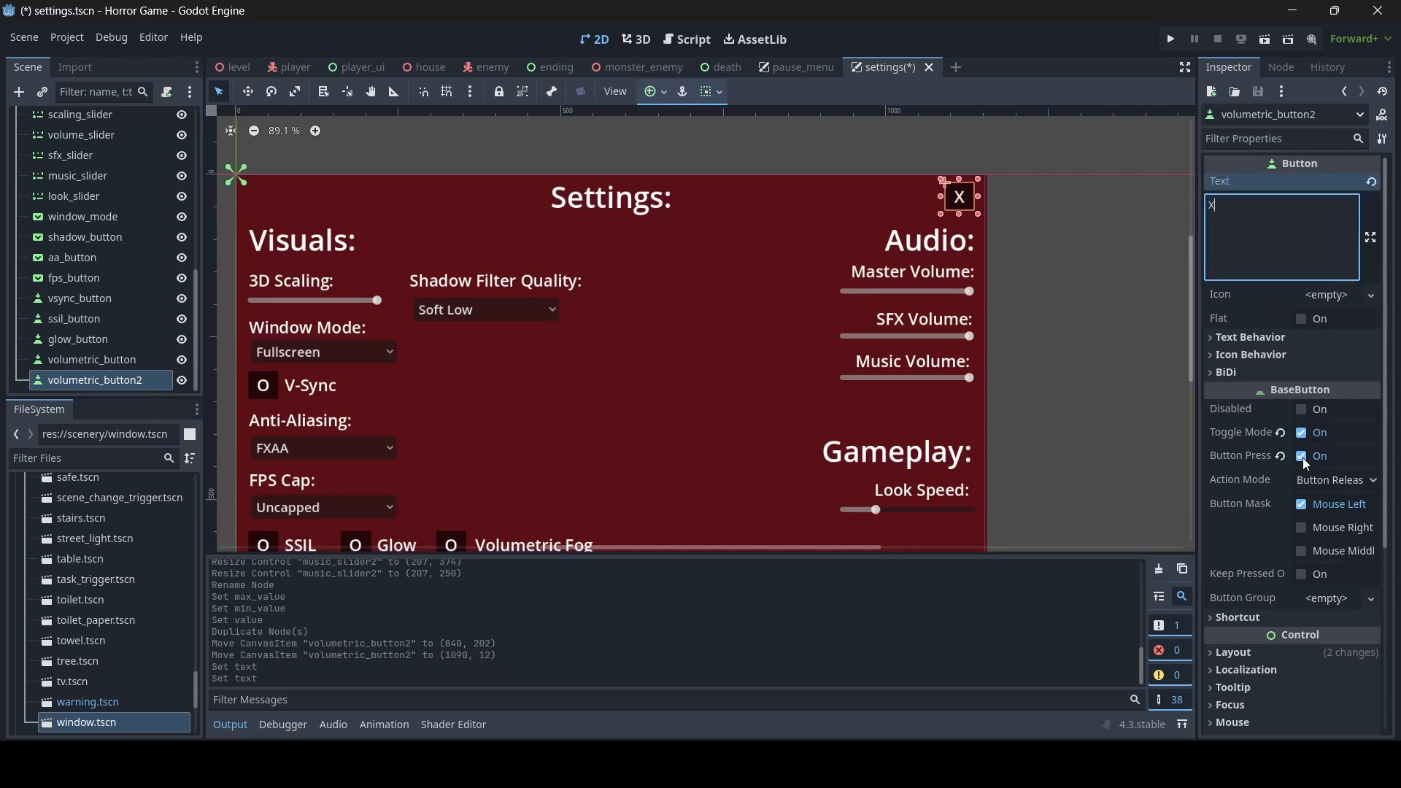
left_click(1302, 433)
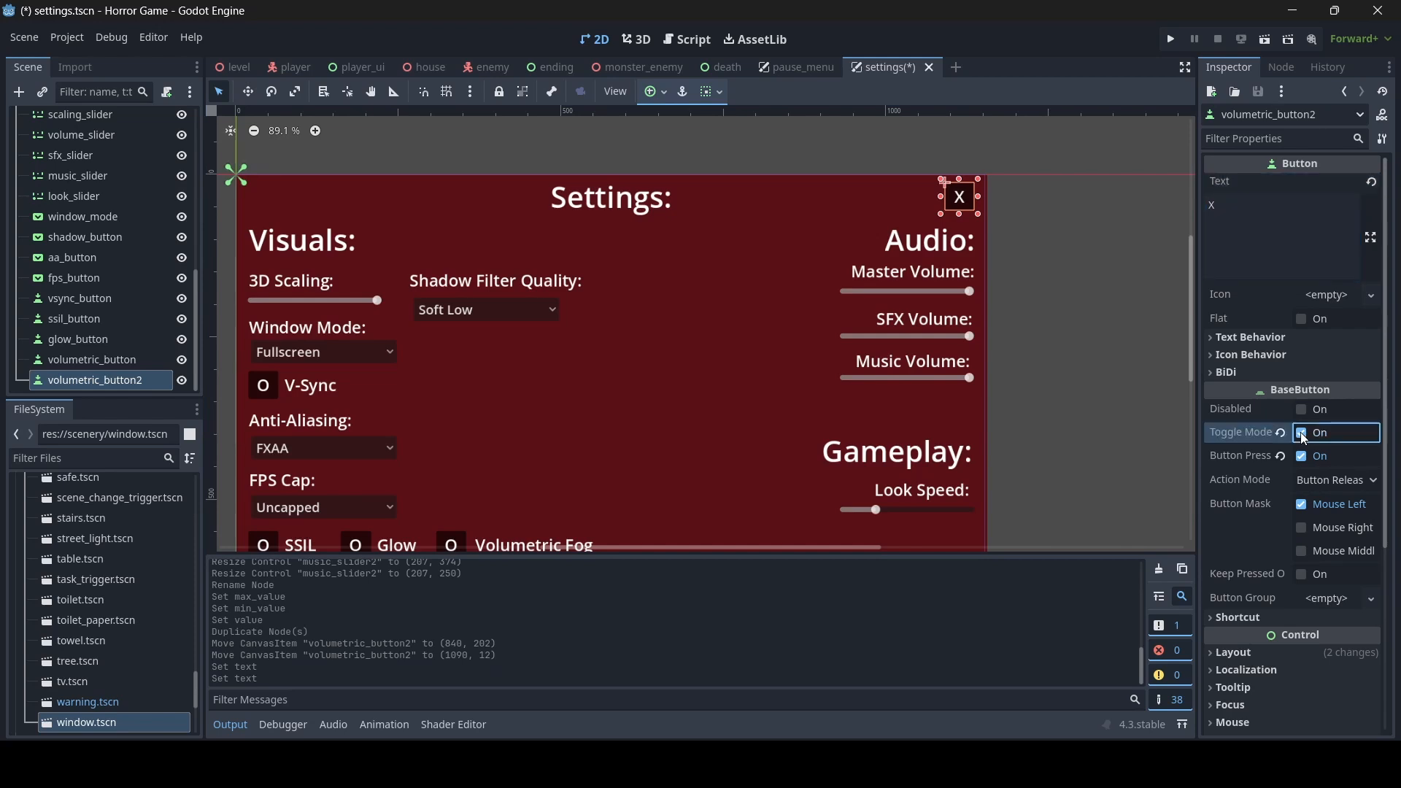
- Nudge the X button closer to the panel's corner, to about (1098, 8), and save the scene
scroll(1050, 243, "up", 1)
scroll(898, 310, "up", 5)
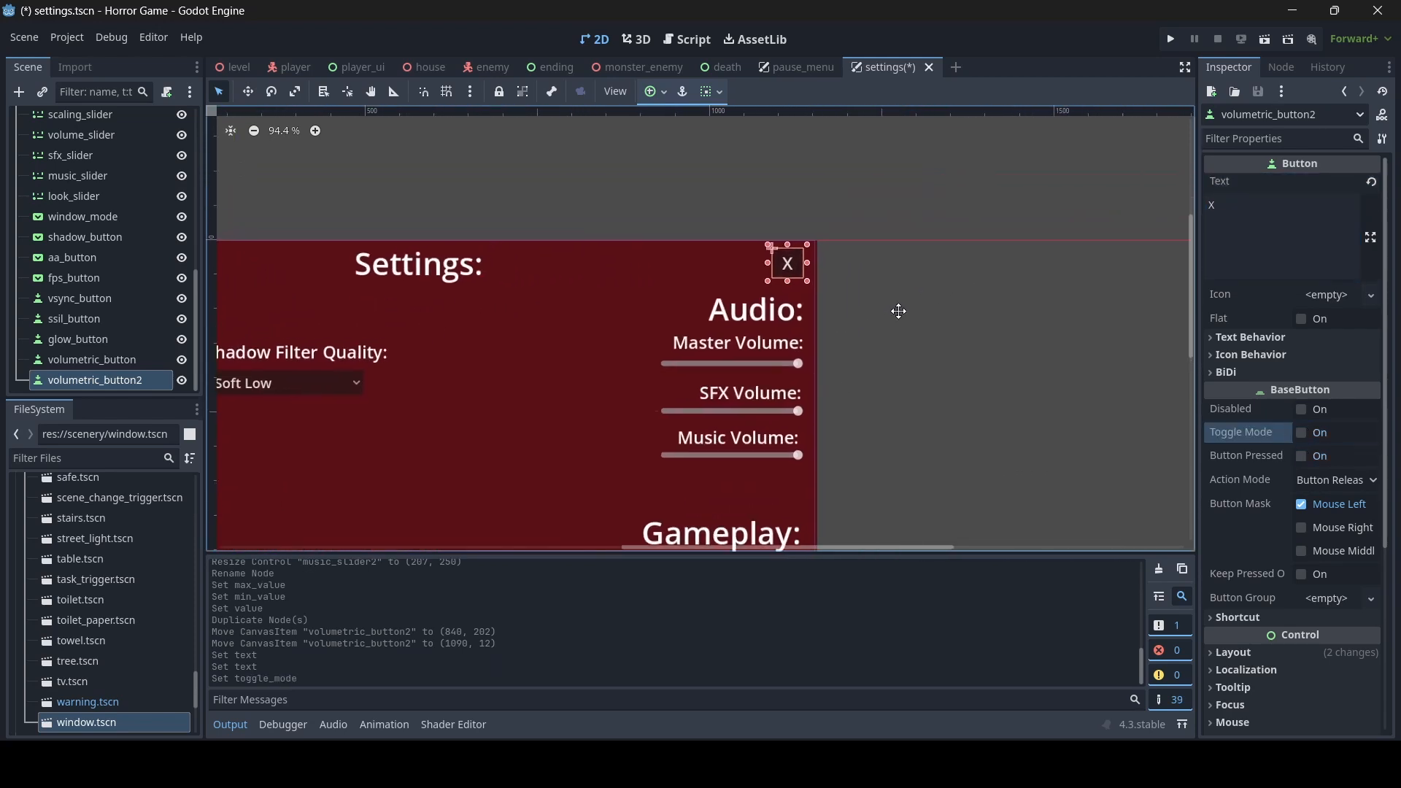
left_click_drag(800, 267, 810, 256)
left_click(978, 297)
scroll(864, 335, "down", 5)
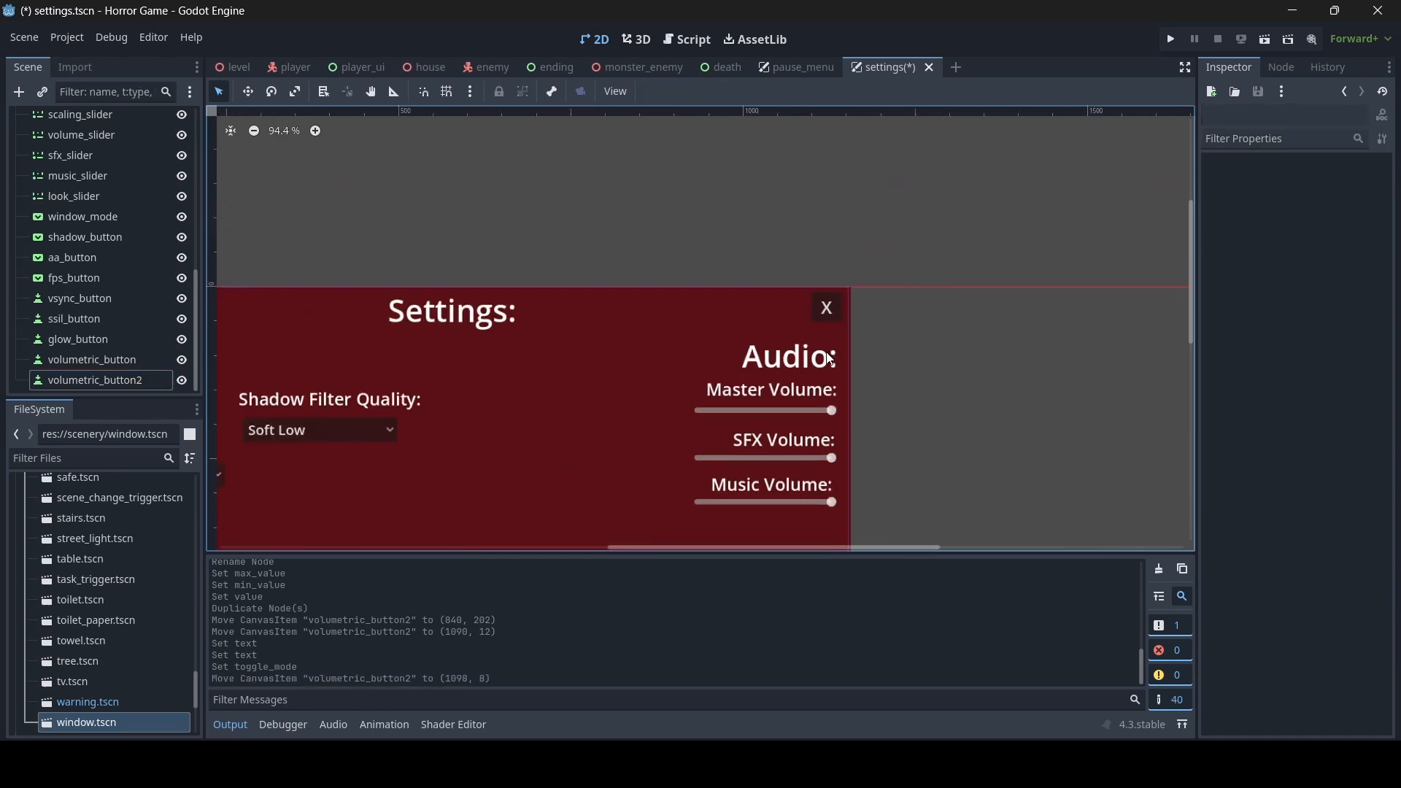
middle_click_drag(660, 418, 863, 285)
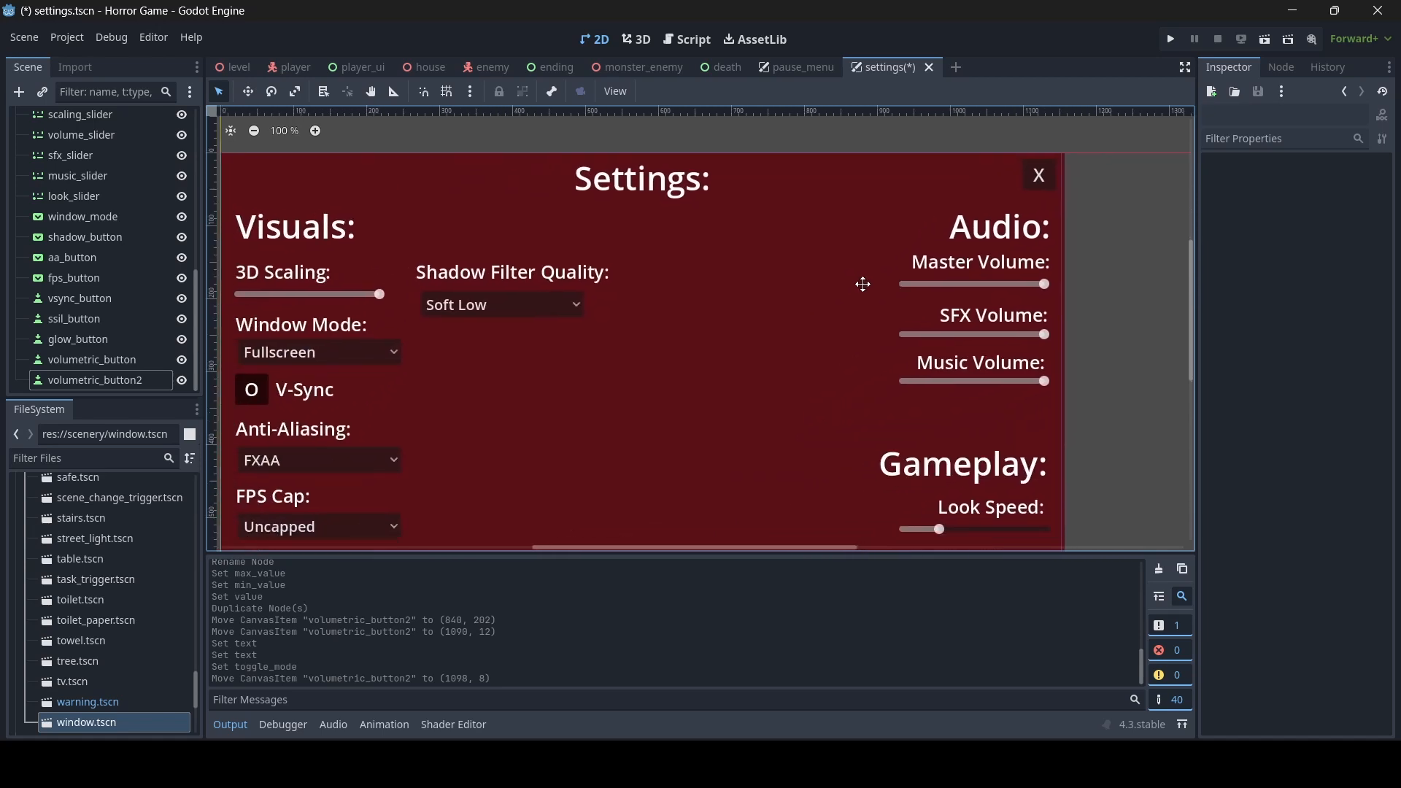
scroll(875, 283, "down", 2)
mouse_move(810, 325)
middle_mouse_down()
mouse_move(795, 335)
mouse_move(828, 319)
mouse_move(829, 333)
middle_mouse_up()
key("ctrl+s")
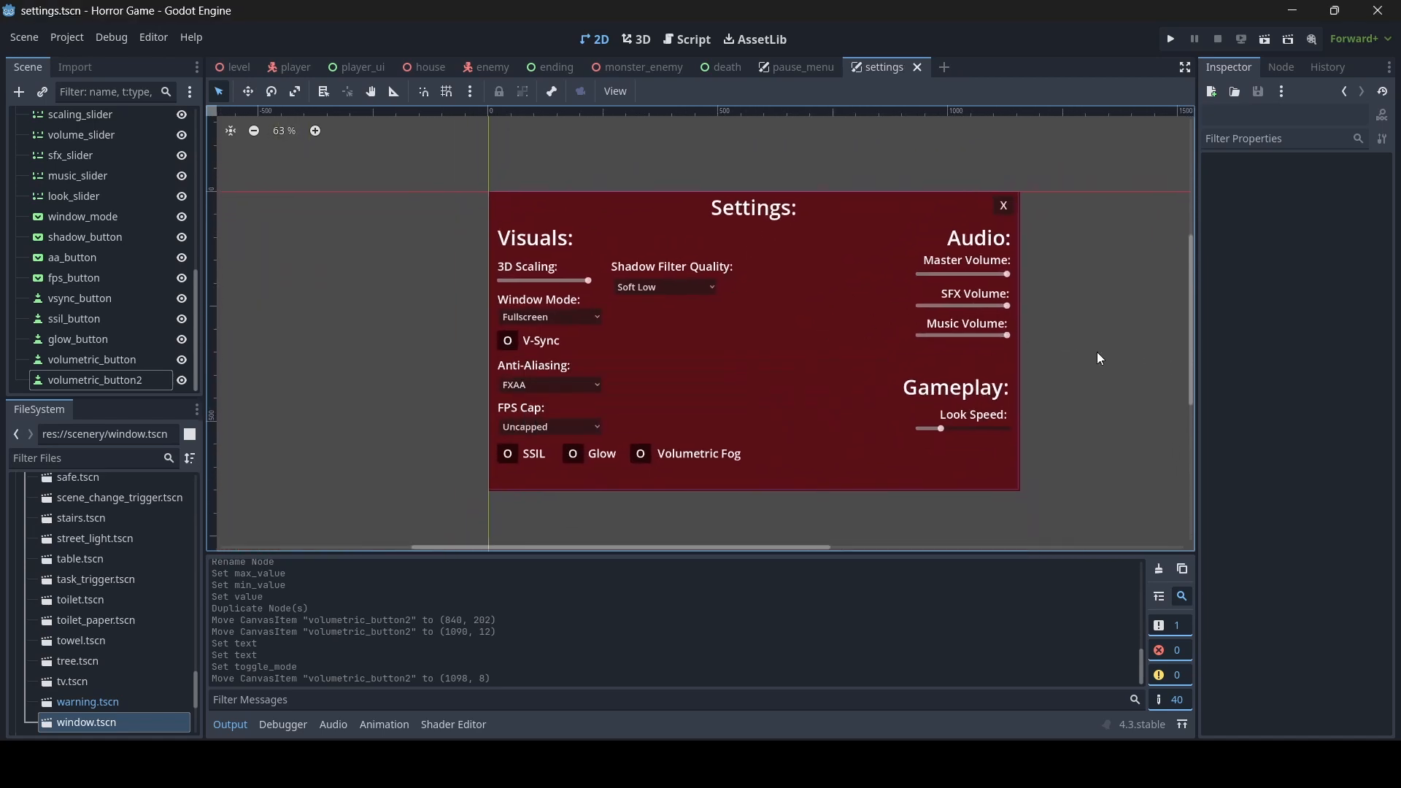
- Rename the volumetric_button2 node x_button and save the settings scene
mouse_move(1087, 365)
middle_mouse_down()
mouse_move(1010, 357)
mouse_move(1060, 365)
middle_mouse_up()
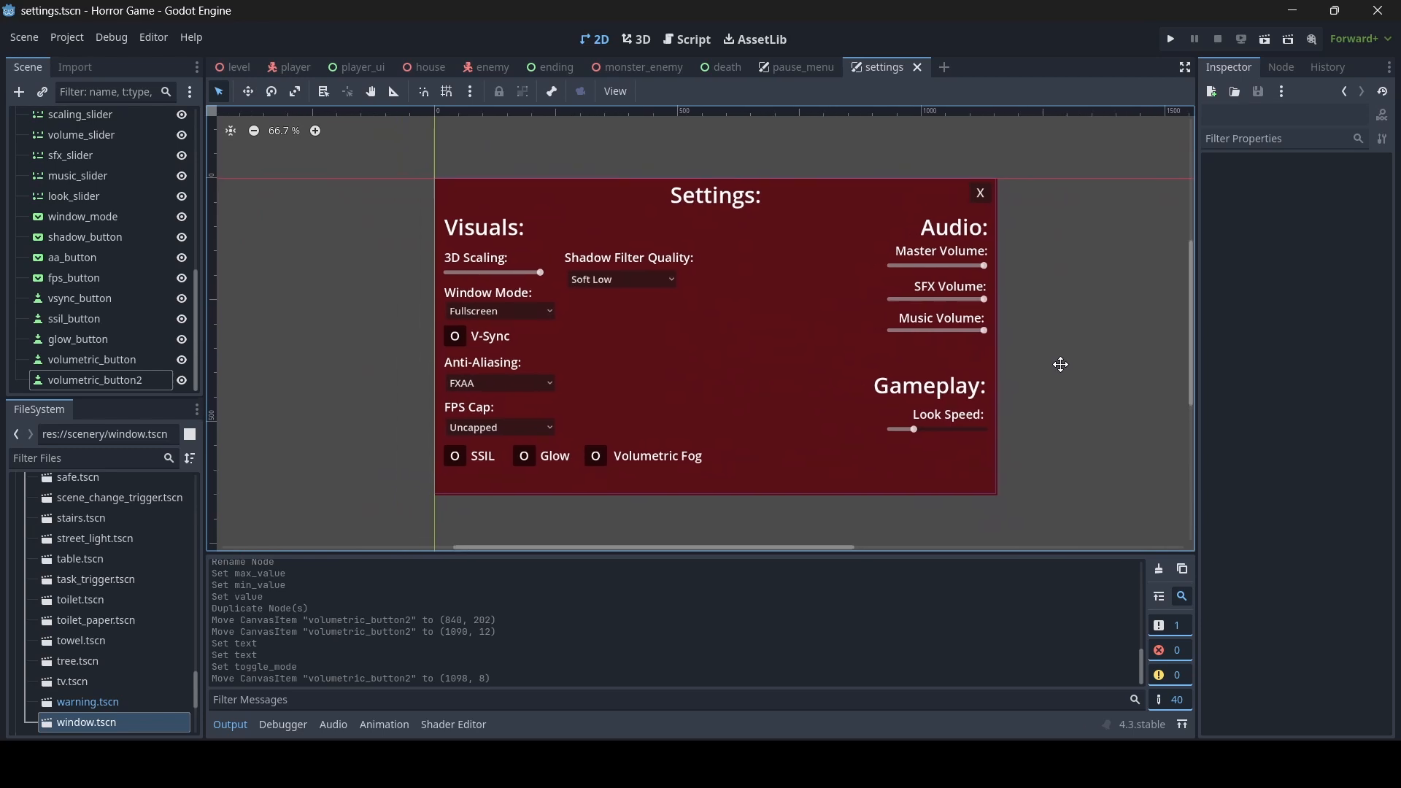
left_click(98, 379)
left_click(98, 375)
type("x_button")
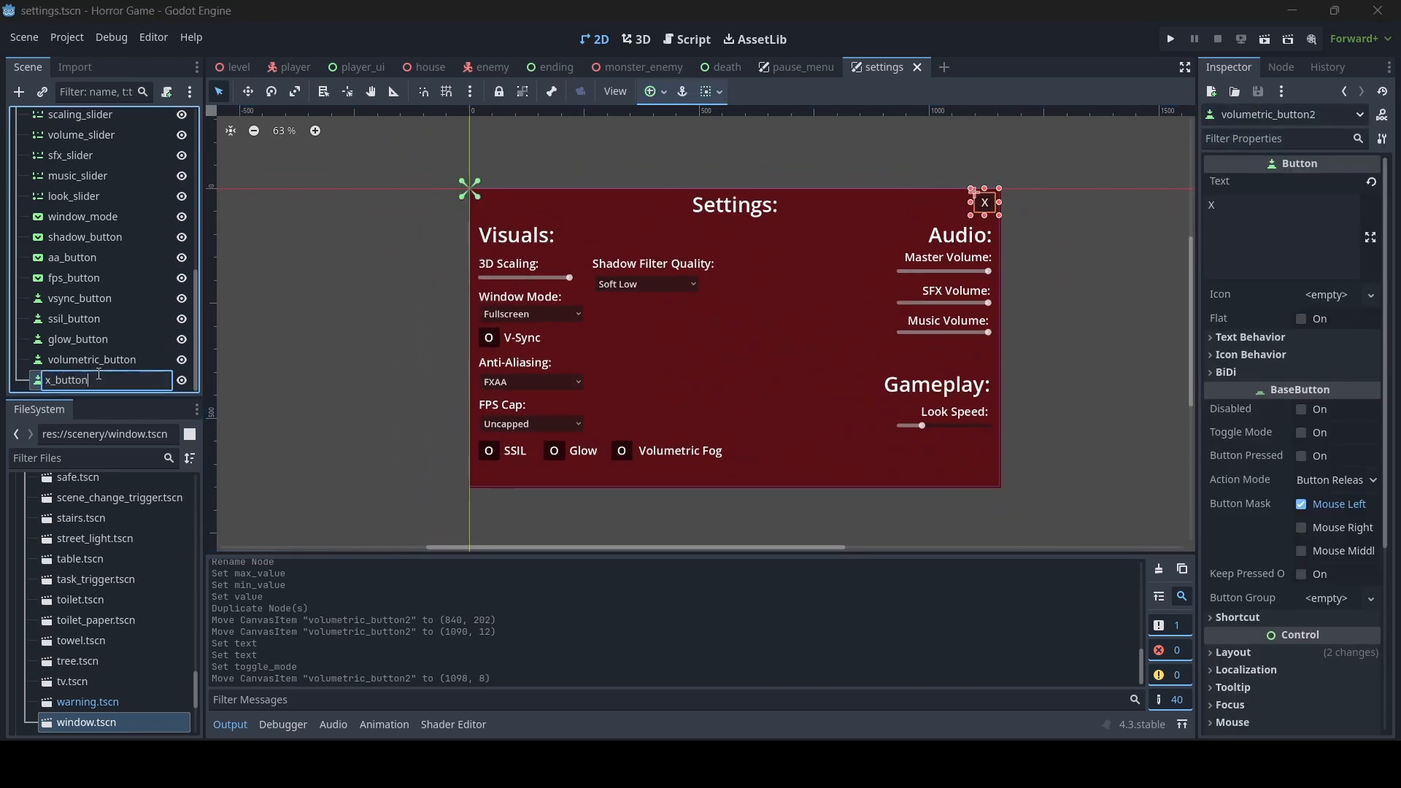
key("Return")
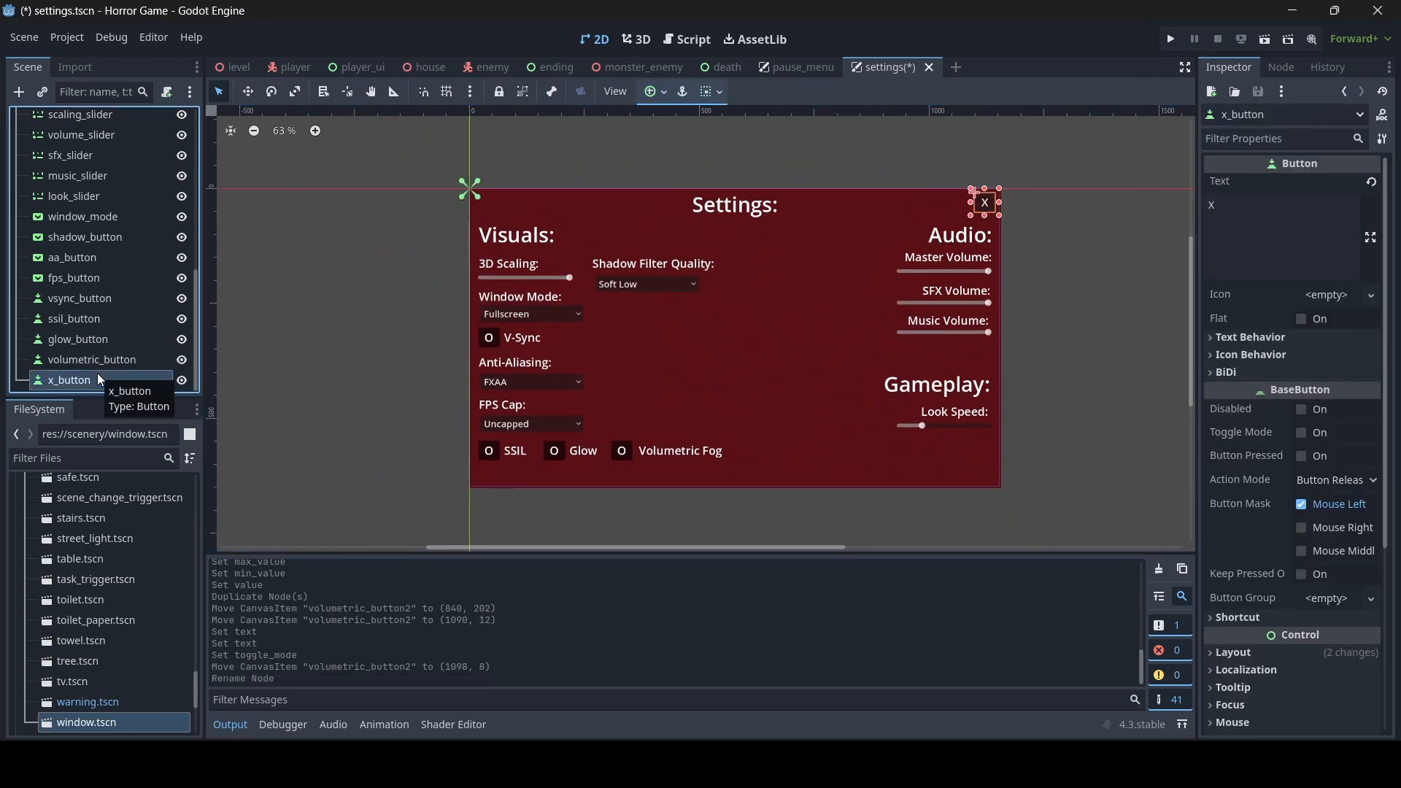
key("ctrl+s")
- Instantiate ui/settings.tscn in the player_ui scene, place it between pause_menu and fade_ui, and save
left_click(789, 68)
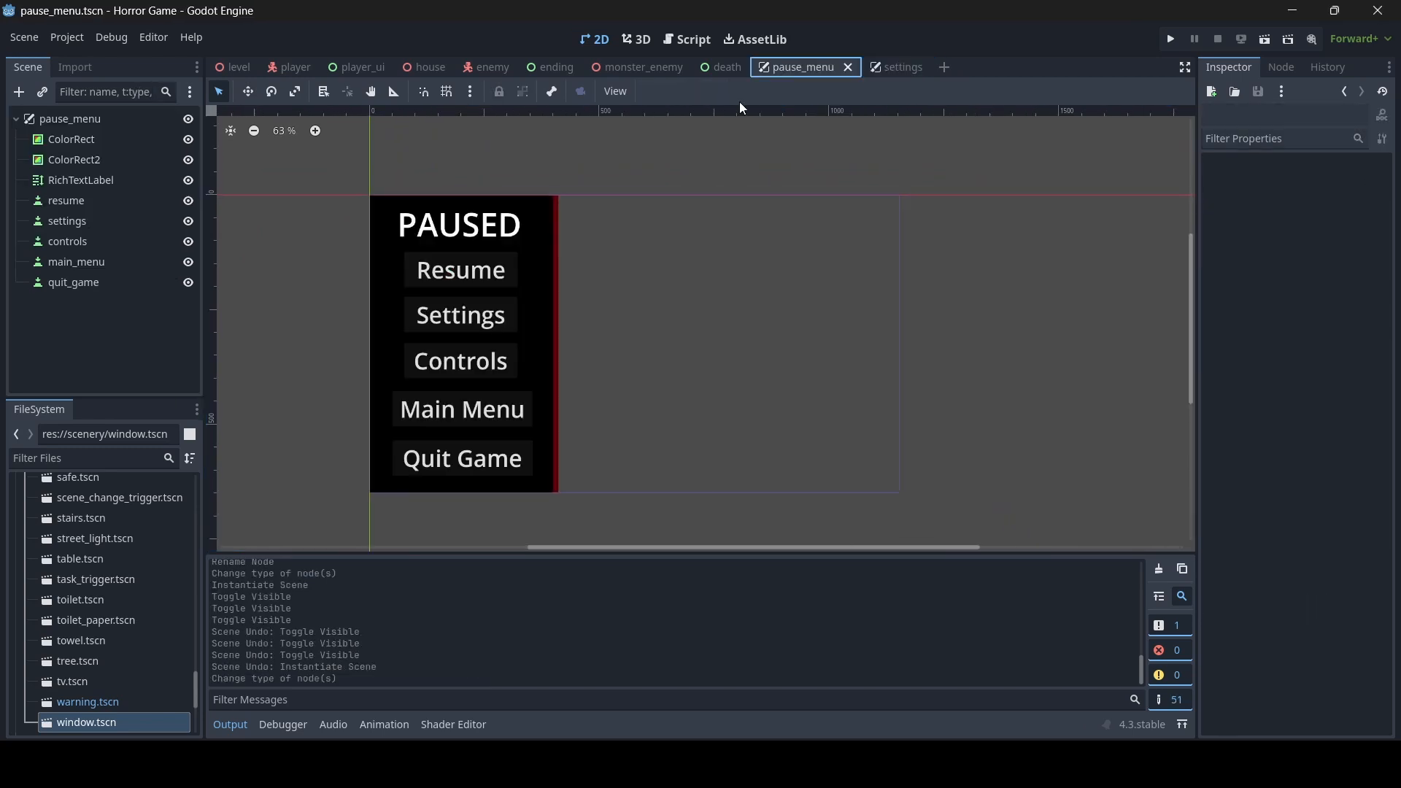
left_click(358, 68)
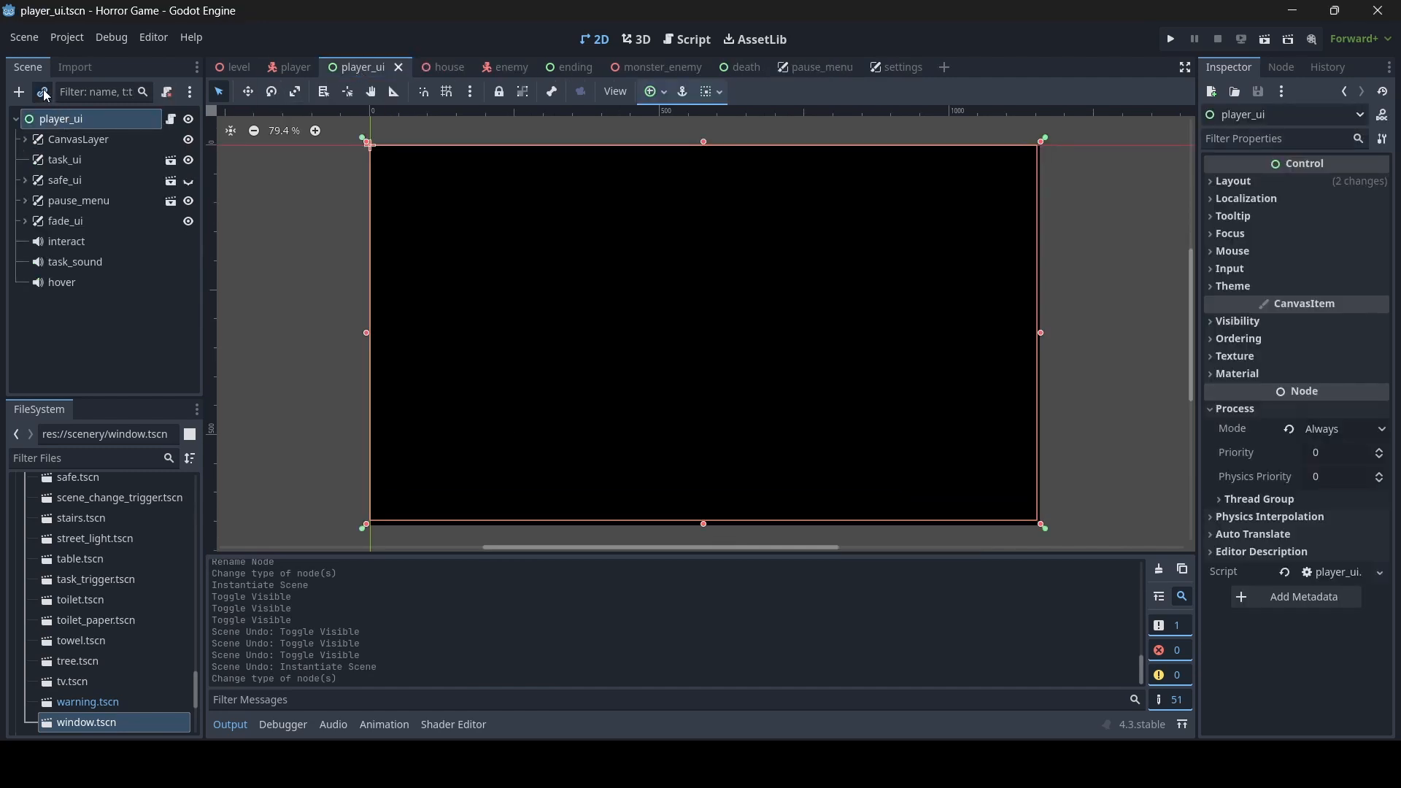
left_click(42, 92)
type("sett")
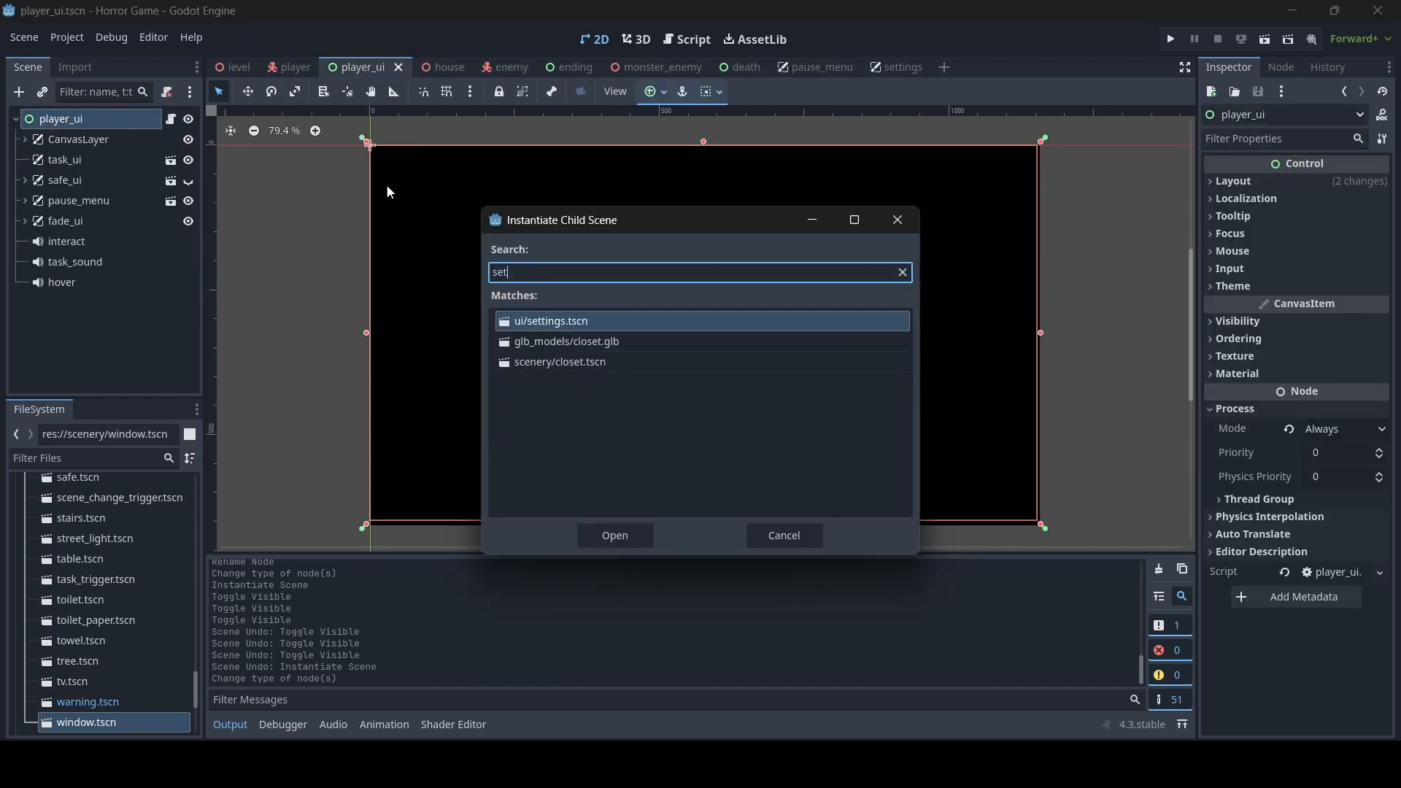
double_click(593, 324)
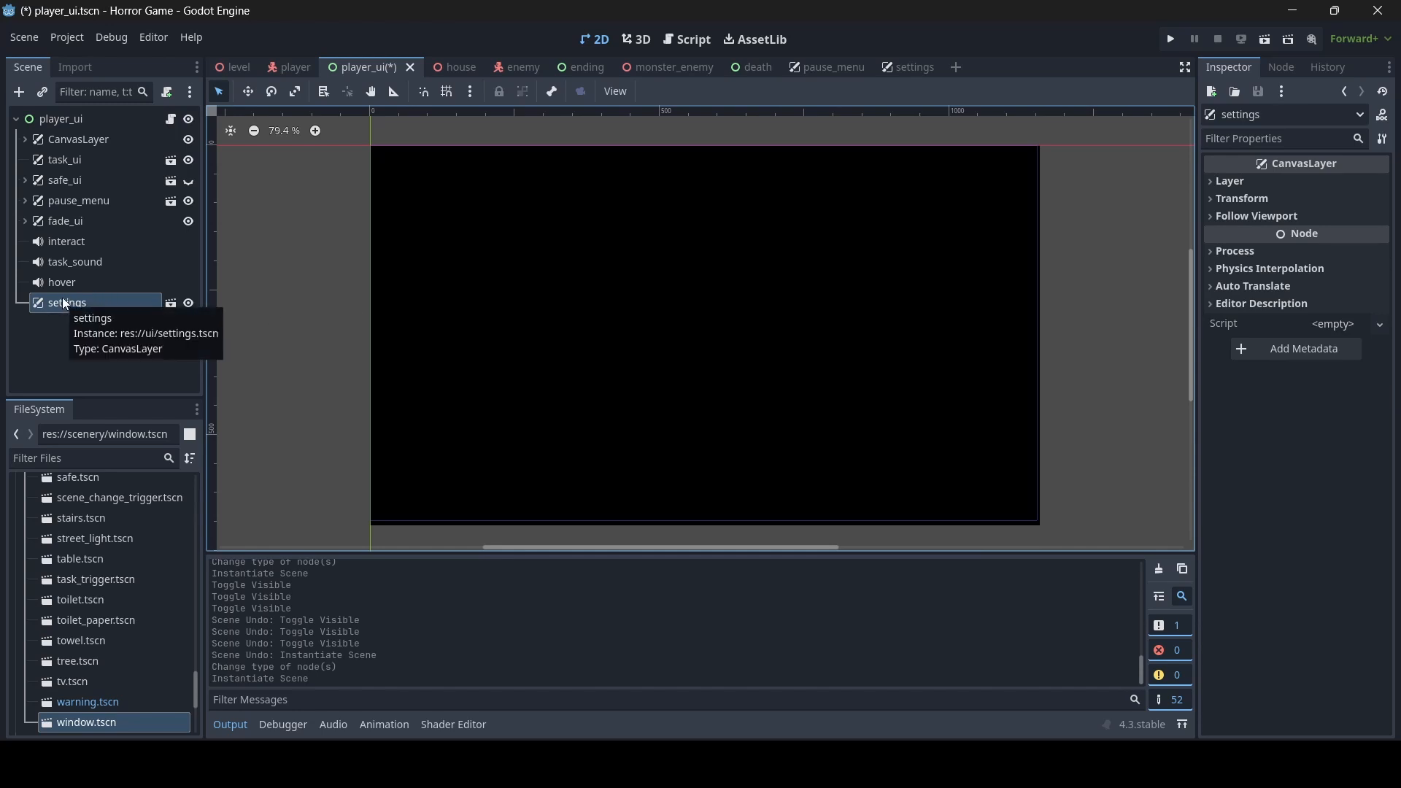
left_click_drag(62, 298, 57, 216)
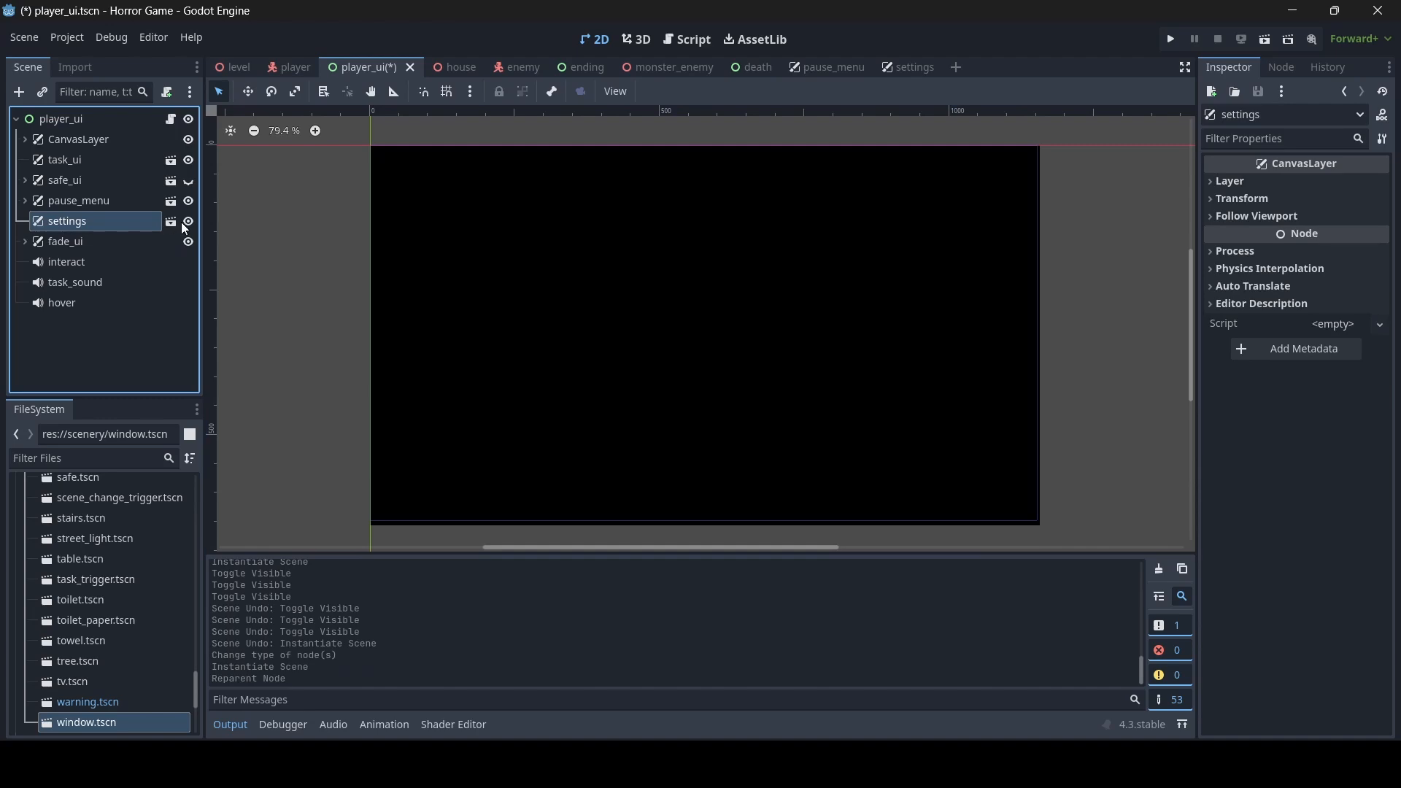
key("ctrl+s")
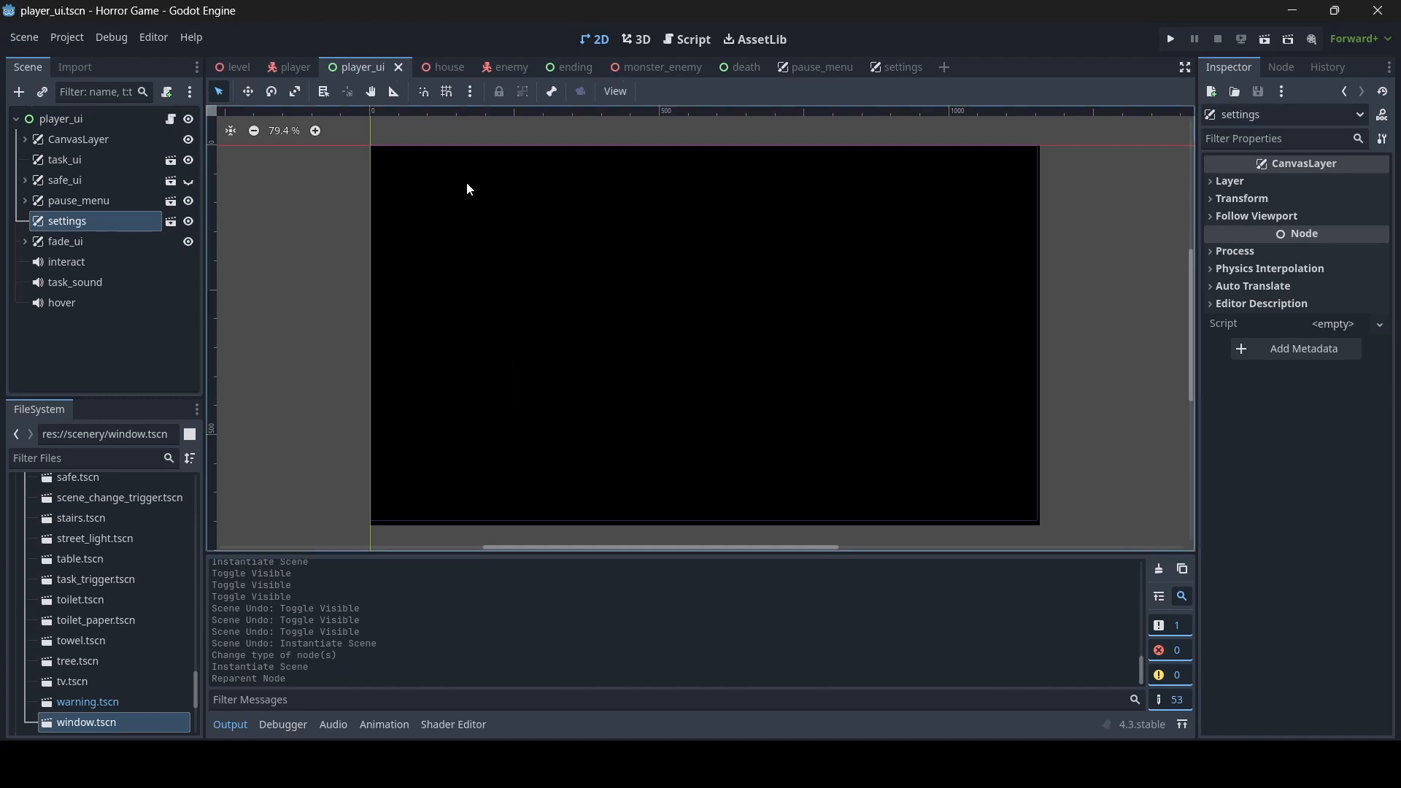
- Add $settings.visible = false below the safe_ui line in the _ready function of player_ui.gd and save the script
left_click(696, 44)
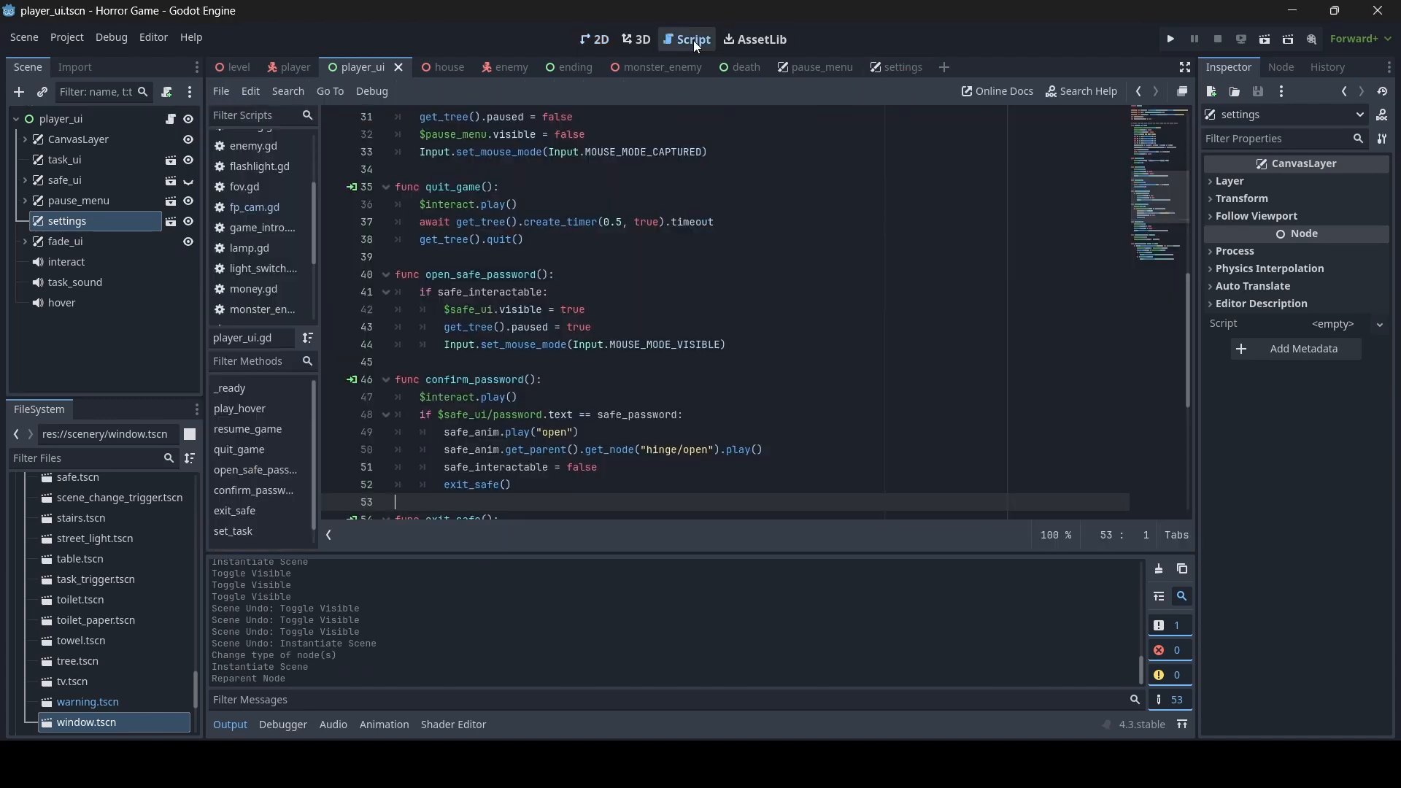
scroll(653, 349, "up", 10)
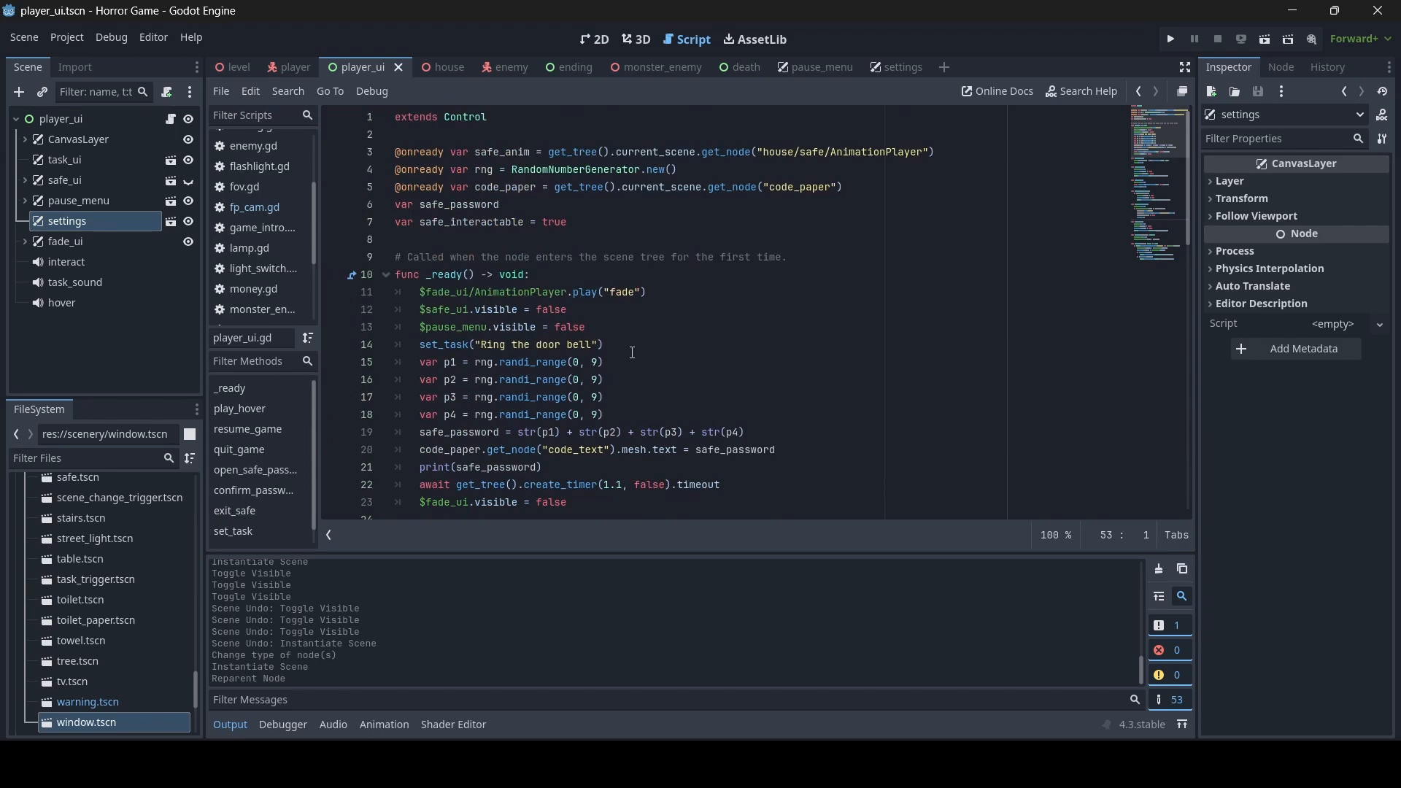
left_click(626, 308)
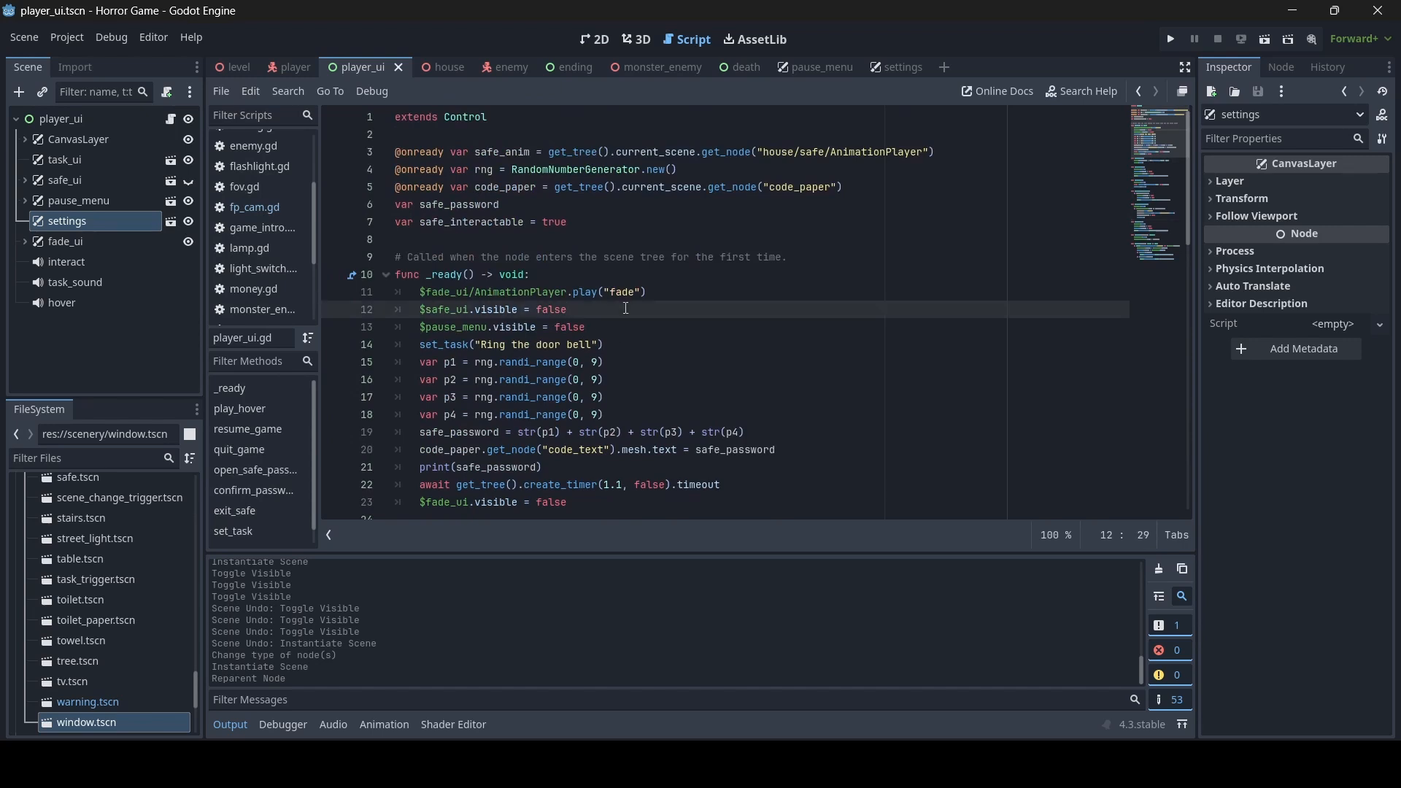
key("Return")
type("$settings")
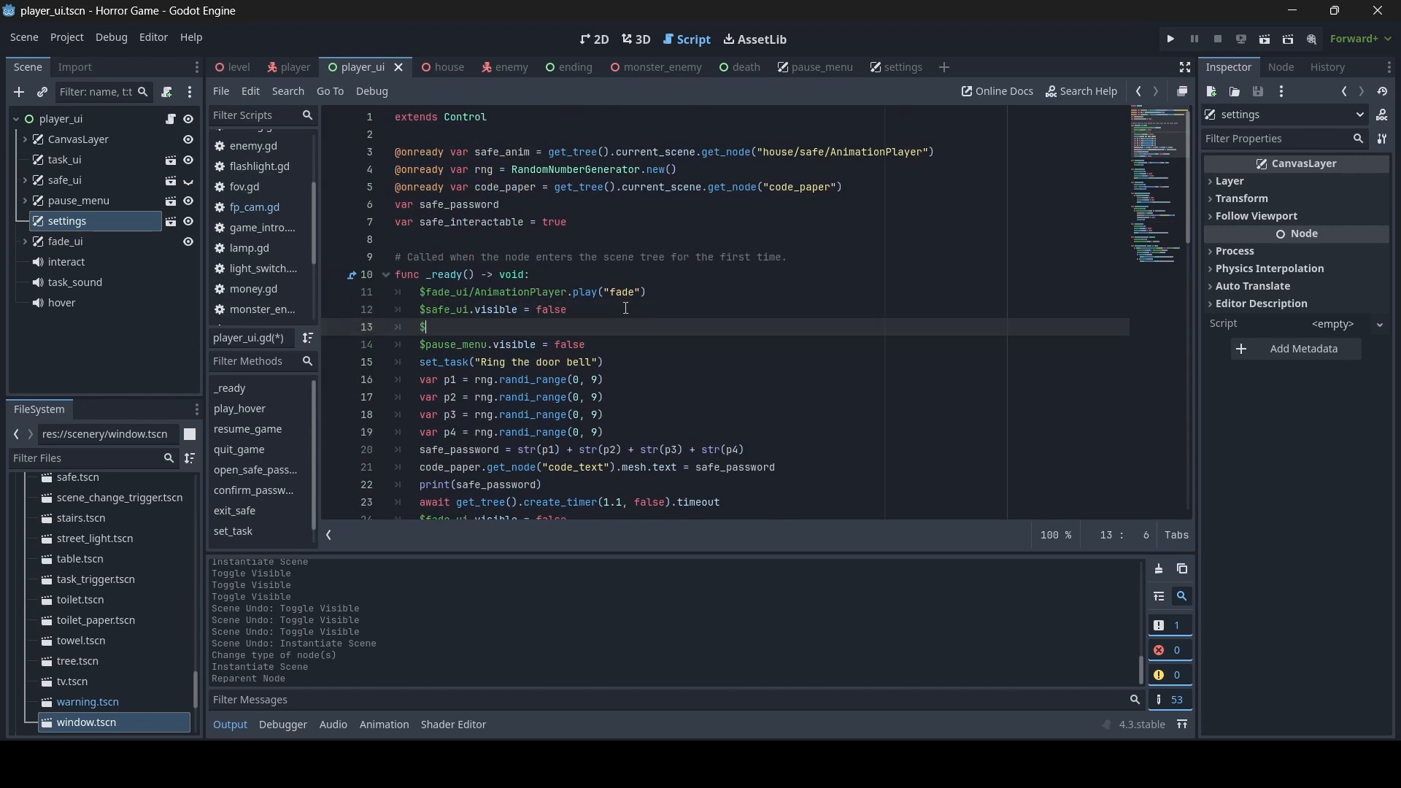
key("Return")
type(".visible = false")
key("ctrl+s")
- Declare a new function open_settings() between _ready and play_hover in player_ui.gd
scroll(572, 258, "down", 6)
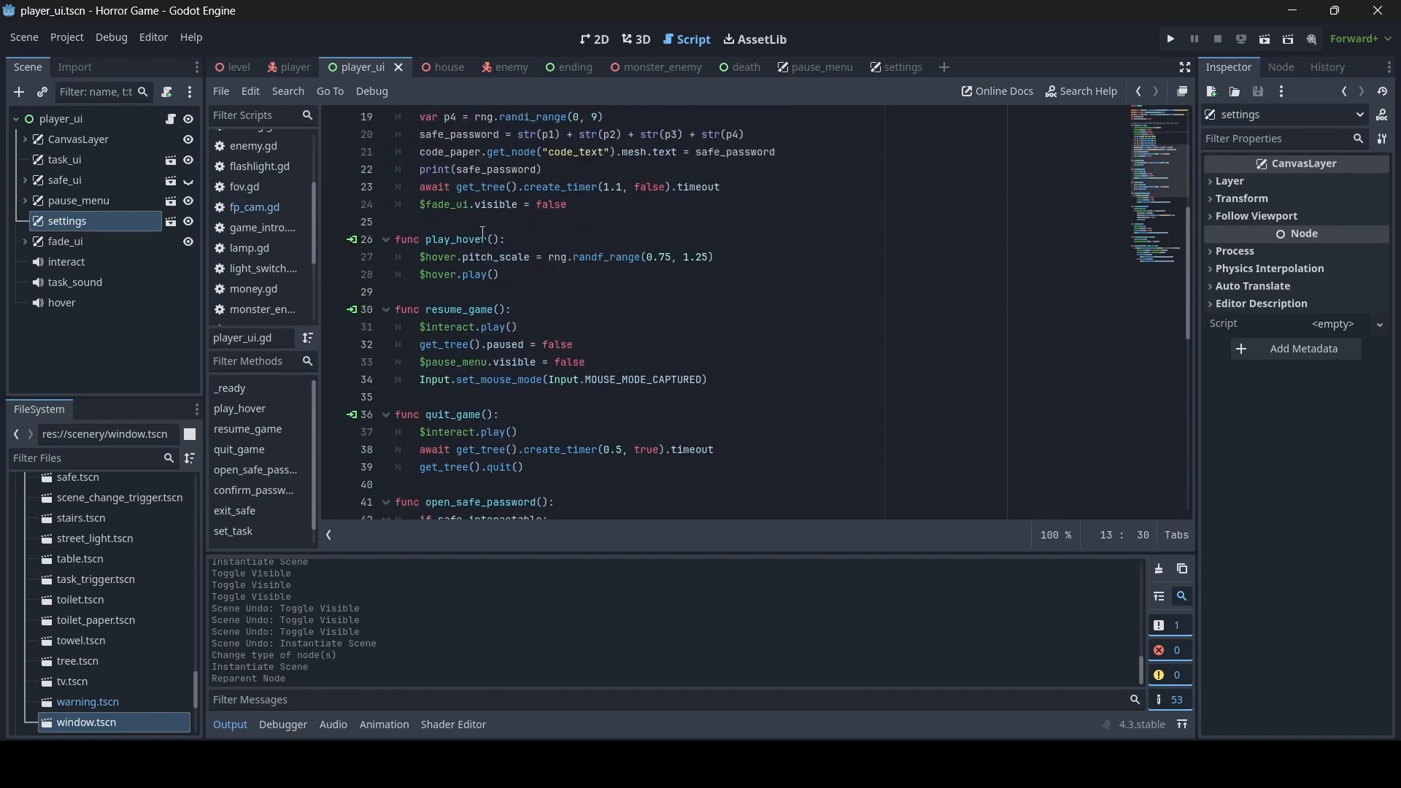
left_click(478, 223)
key("Return")
key("Return")
key("Up")
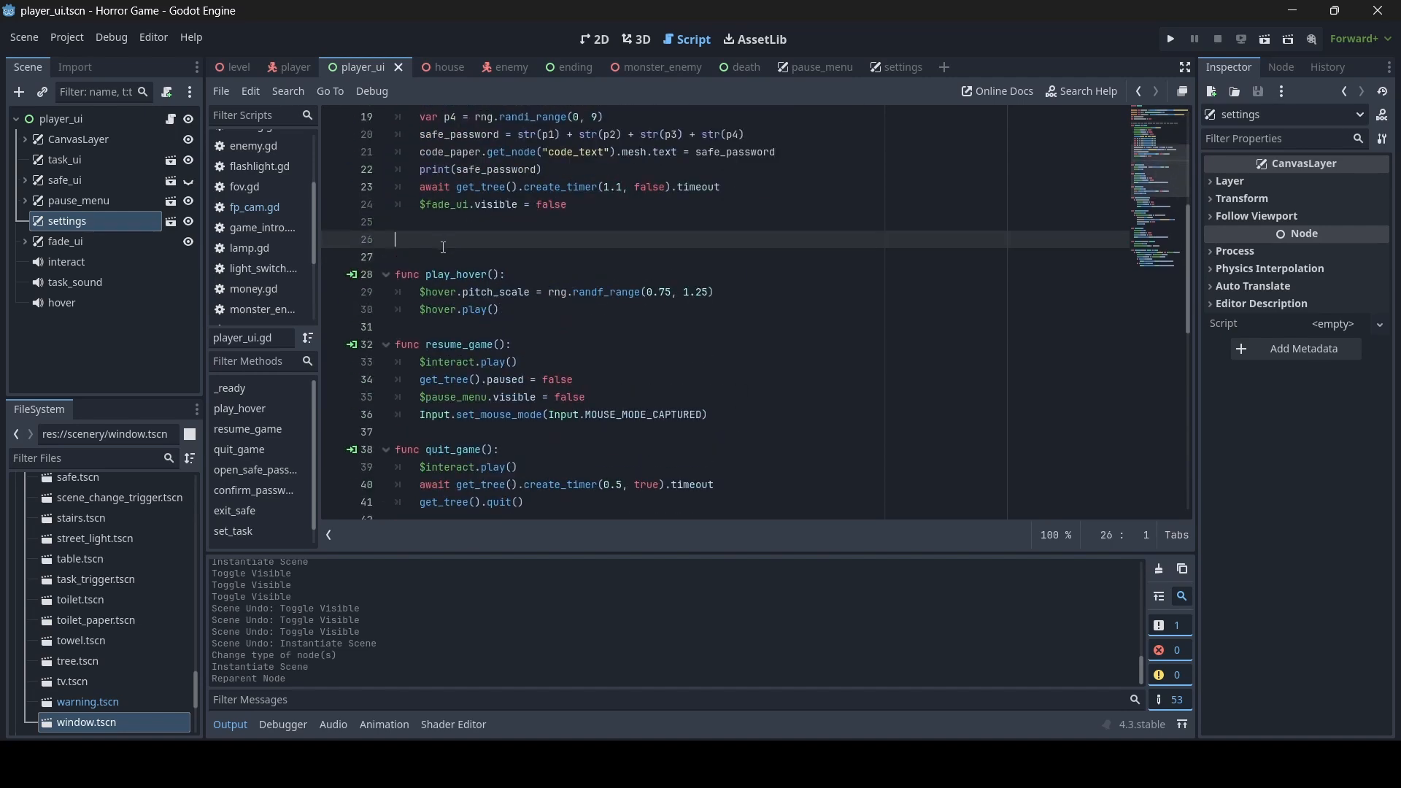
type("func open_settings():")
key("Return")
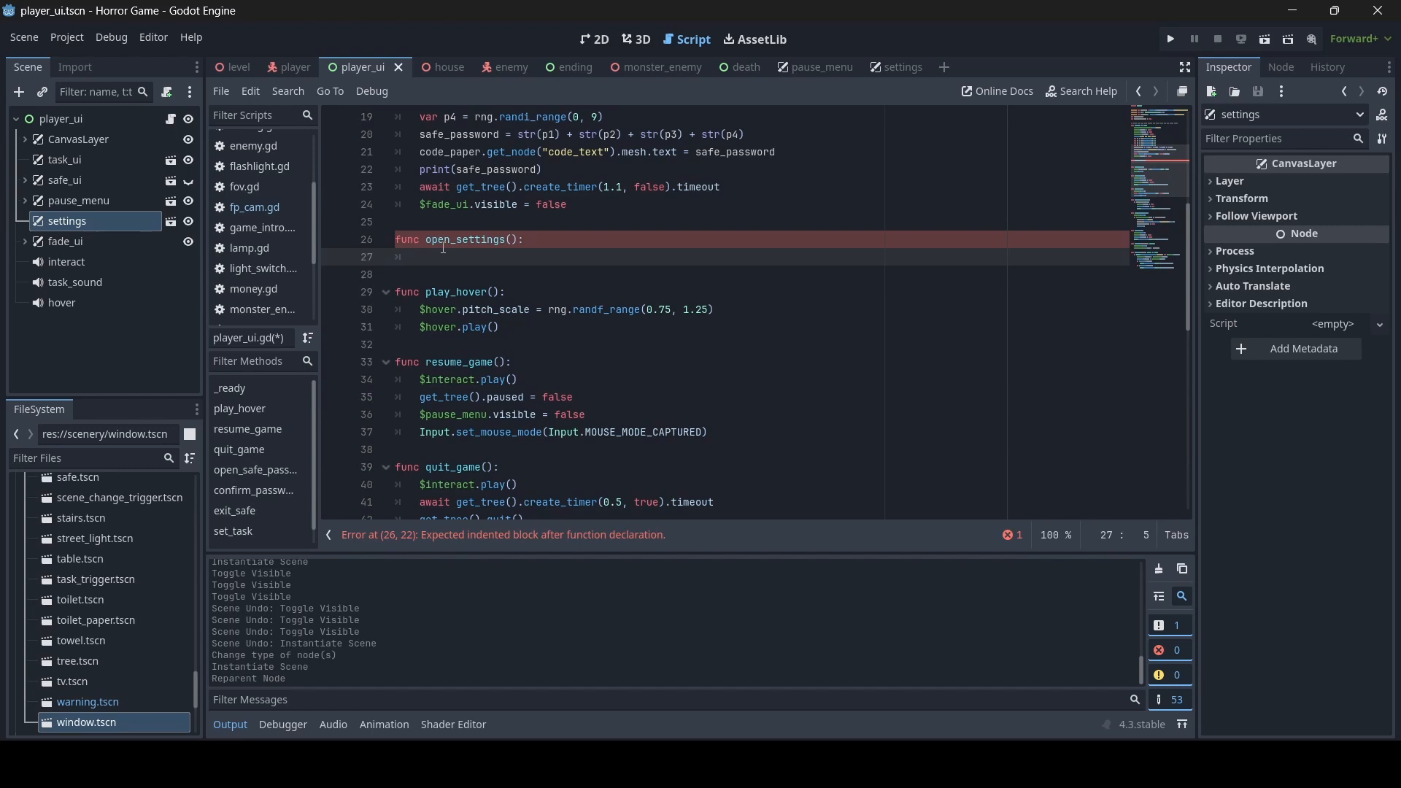
- Fill open_settings() with $pause_menu.visible = false and $settings.visible = true, and save the script
type("$pau")
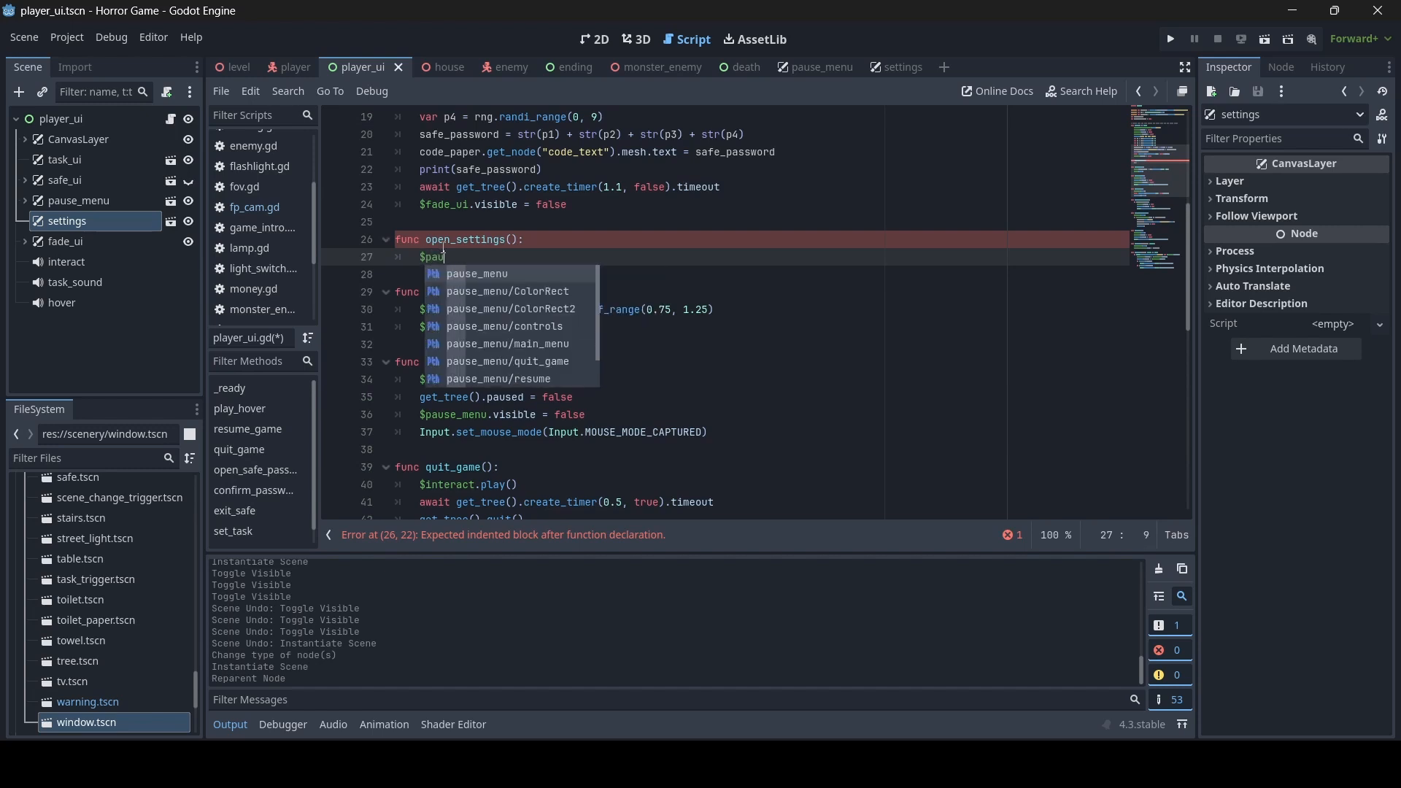
type("se_menu.visible ")
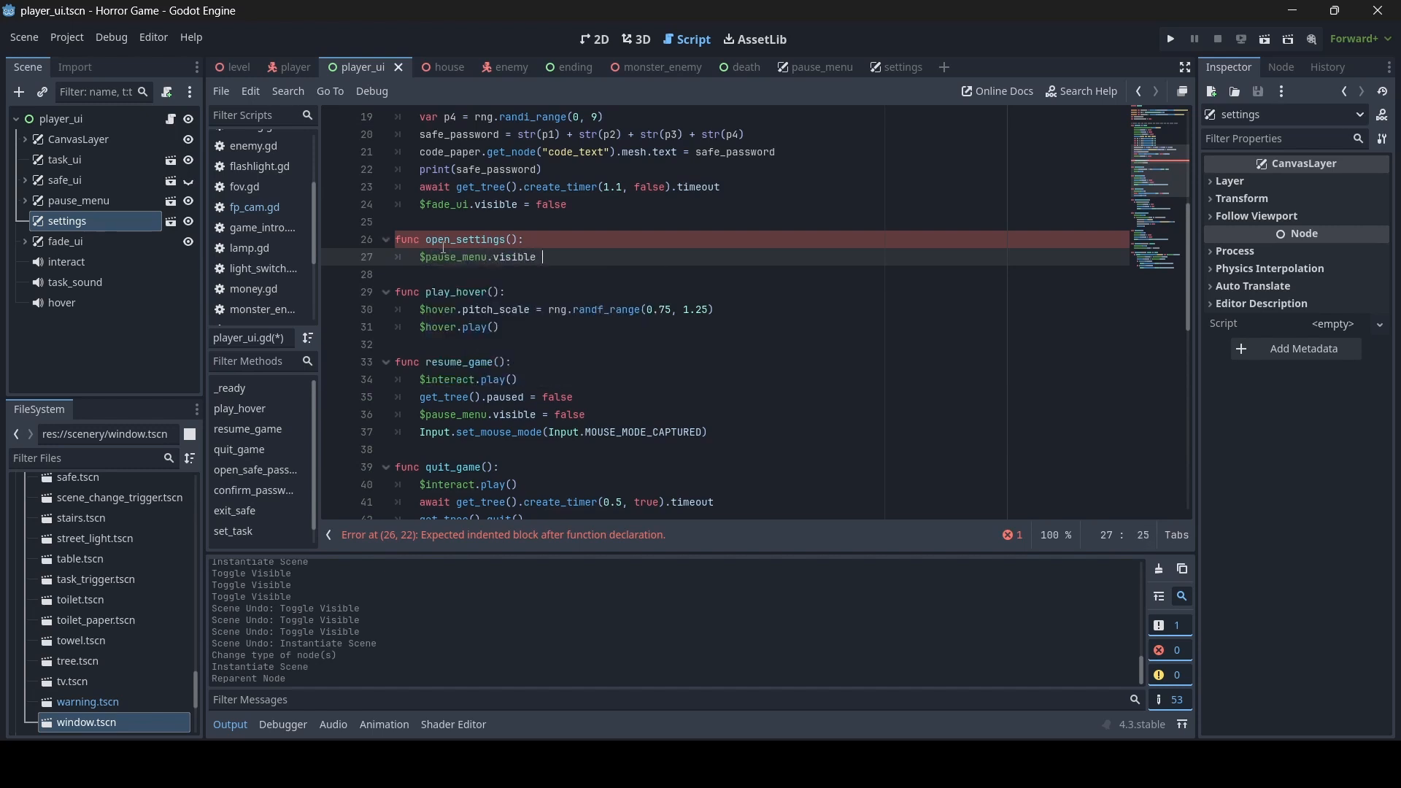
type("= false")
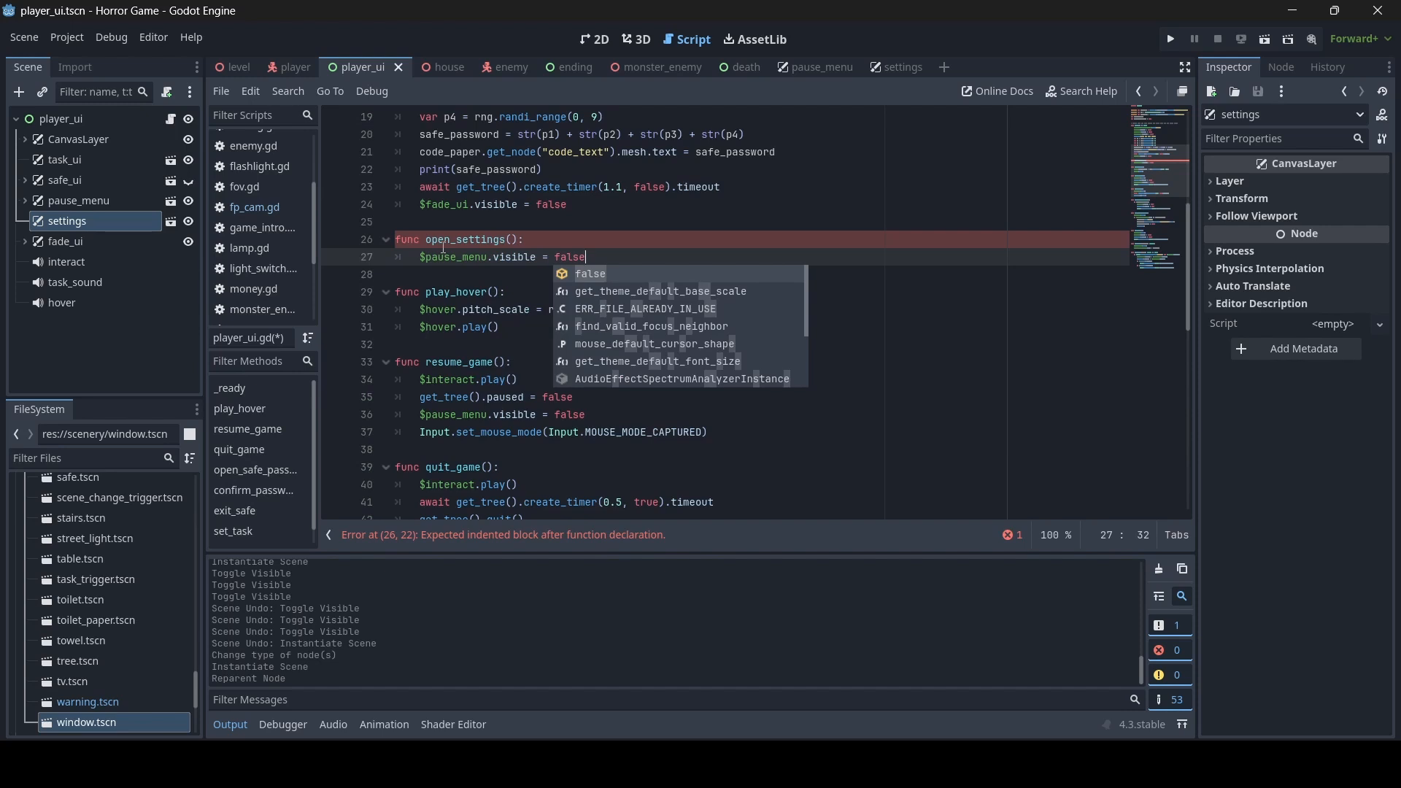
key("Return")
key("Return")
type("$s")
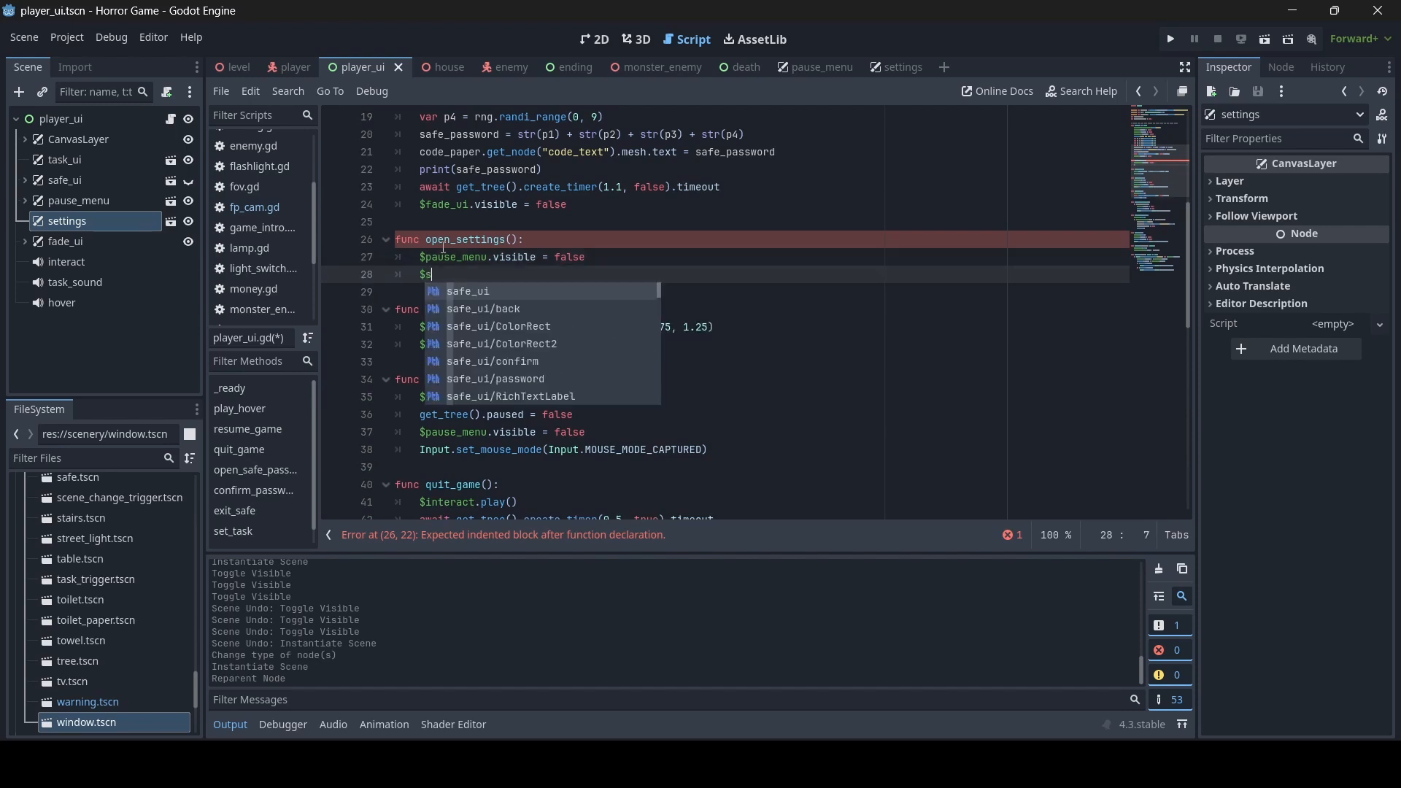
type("ettings.vi")
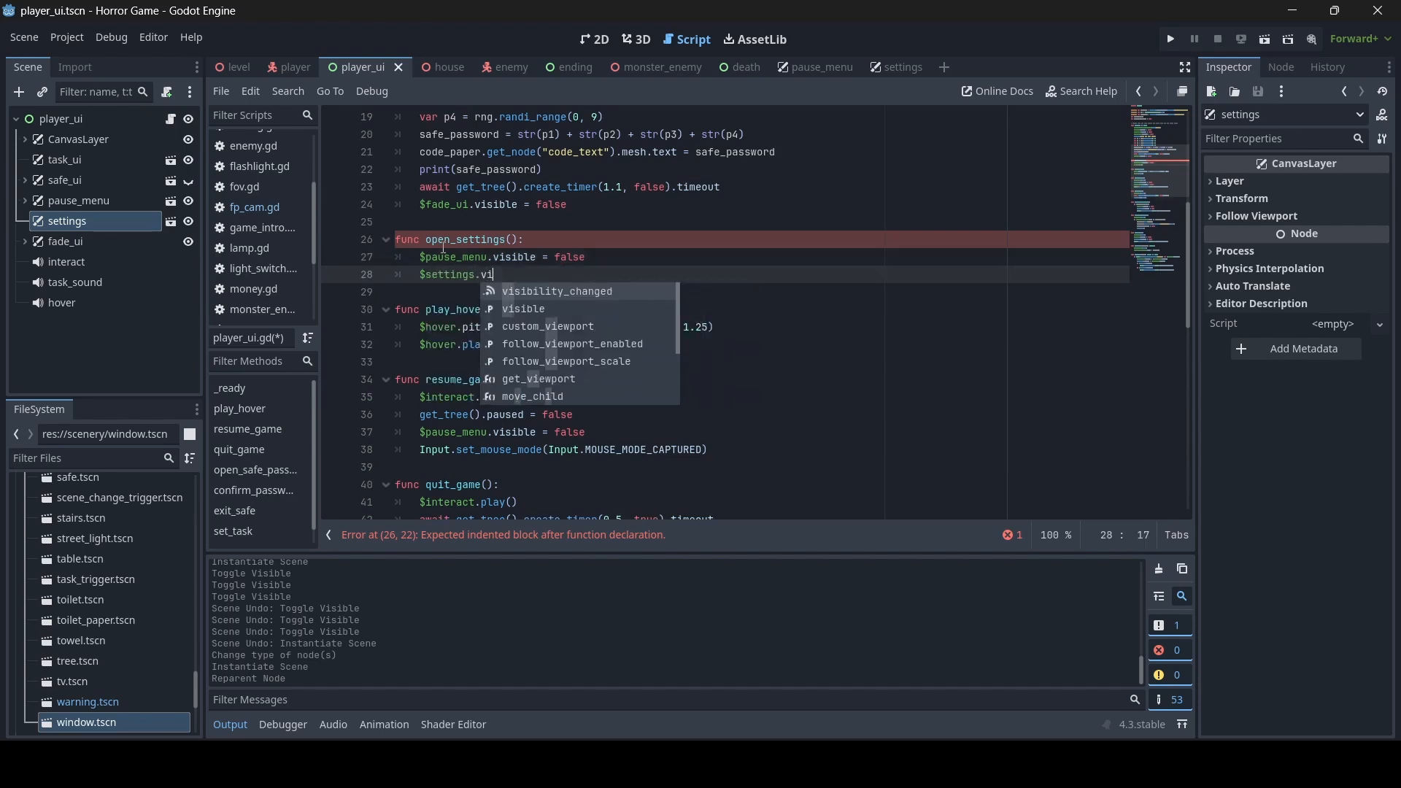
type("sible = true")
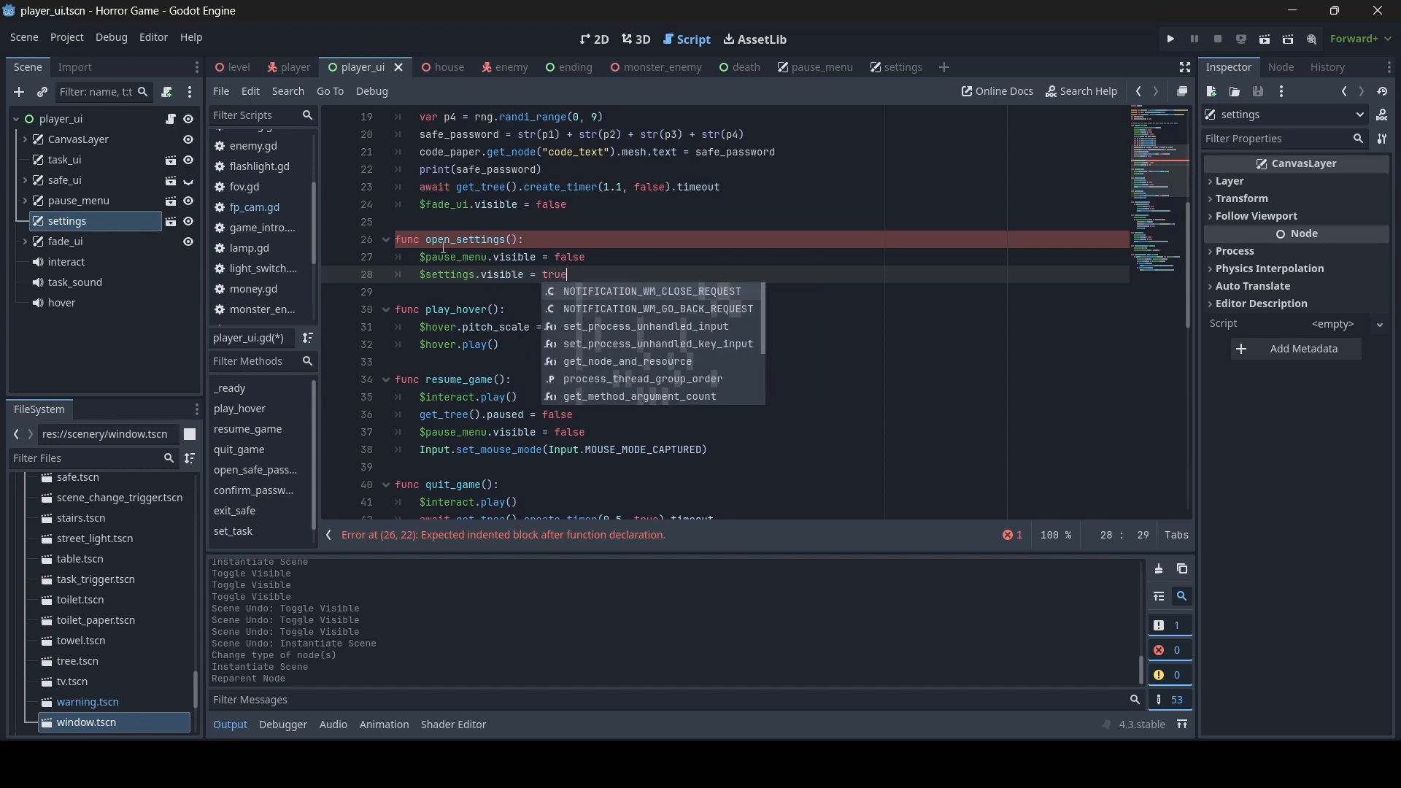
key("ctrl+s")
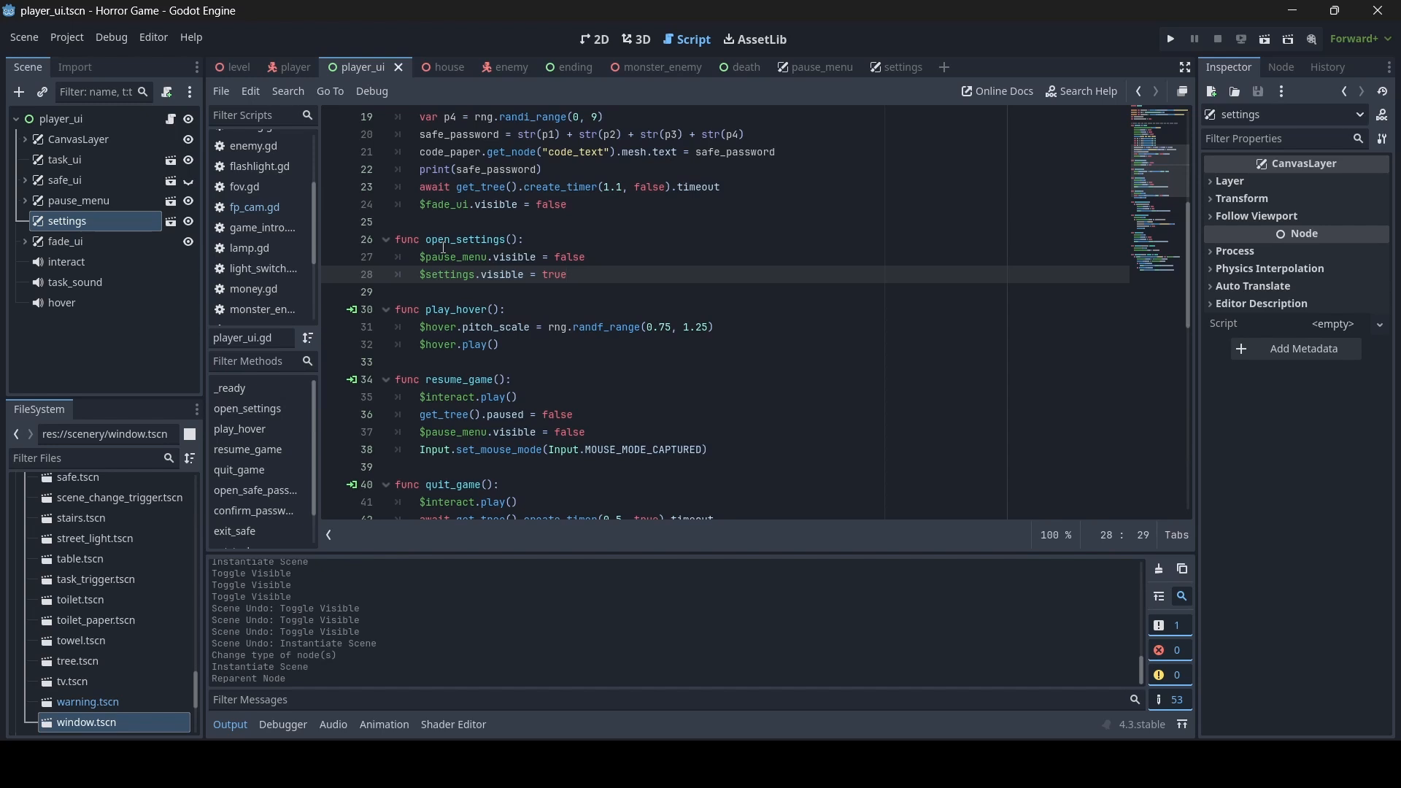
- Declare a new function close_menus() below open_settings in player_ui.gd
key("Return")
key("Return")
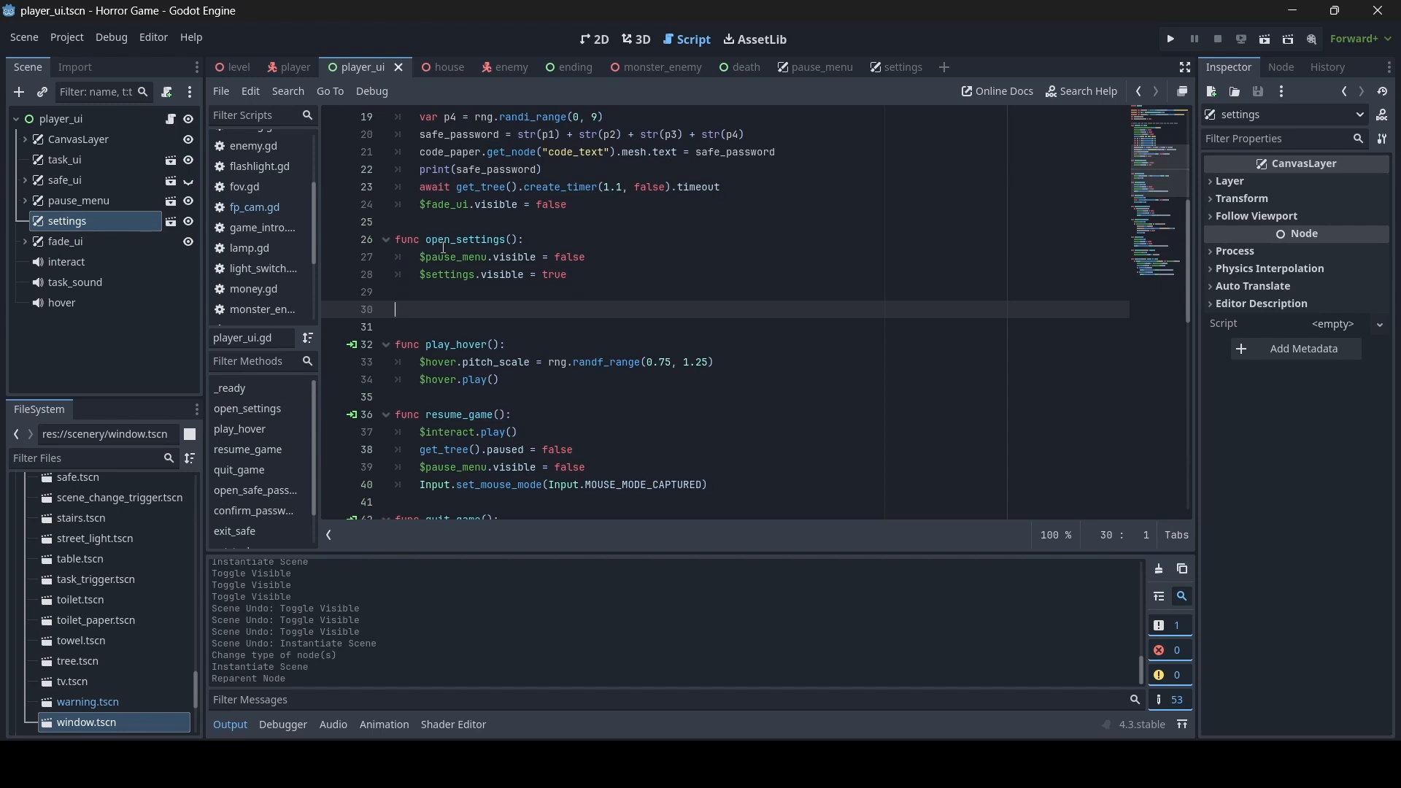
type("func close_menus()")
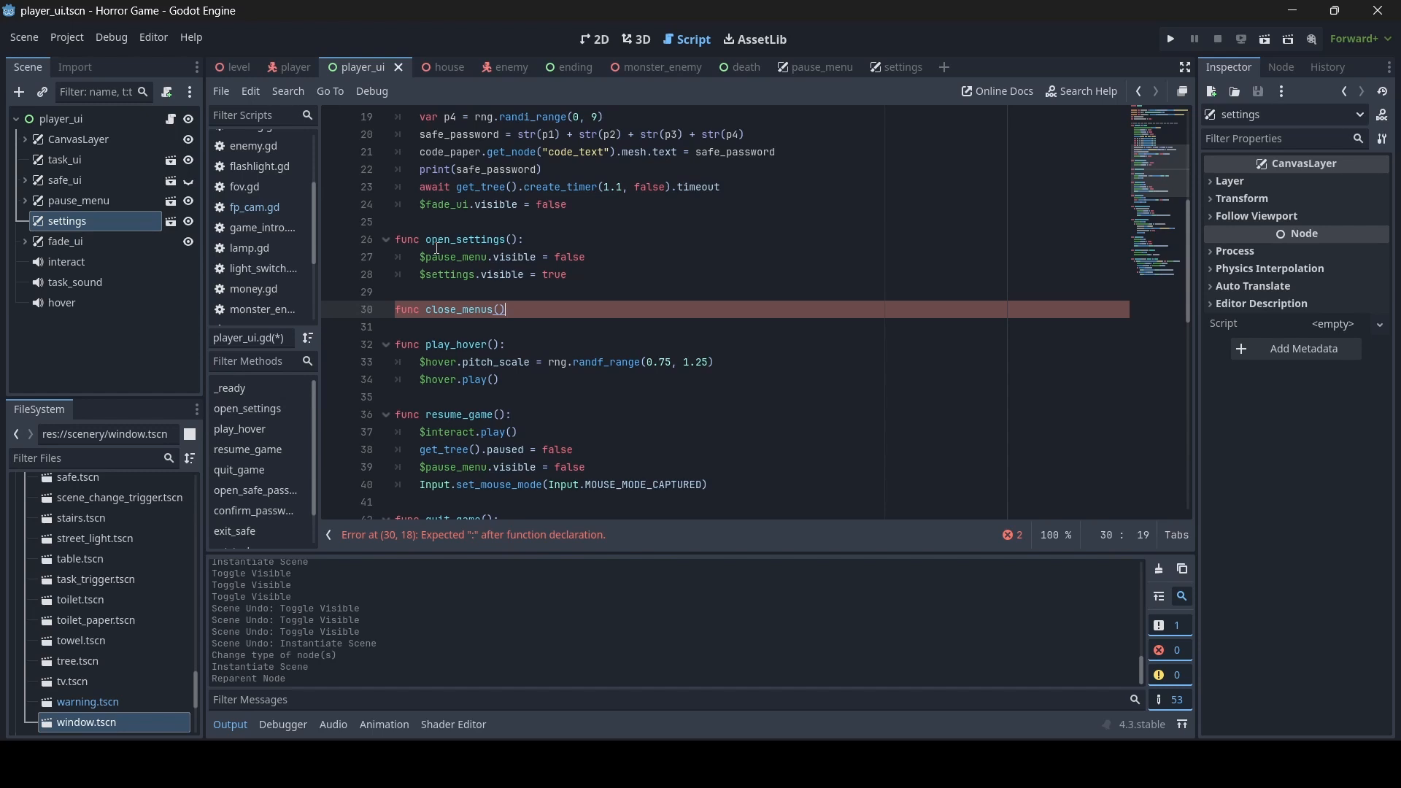
type(":")
- Fill close_menus() with $settings.visible = false and $pause_menu.visible = true, and save the script
key("Return")
type("$sett")
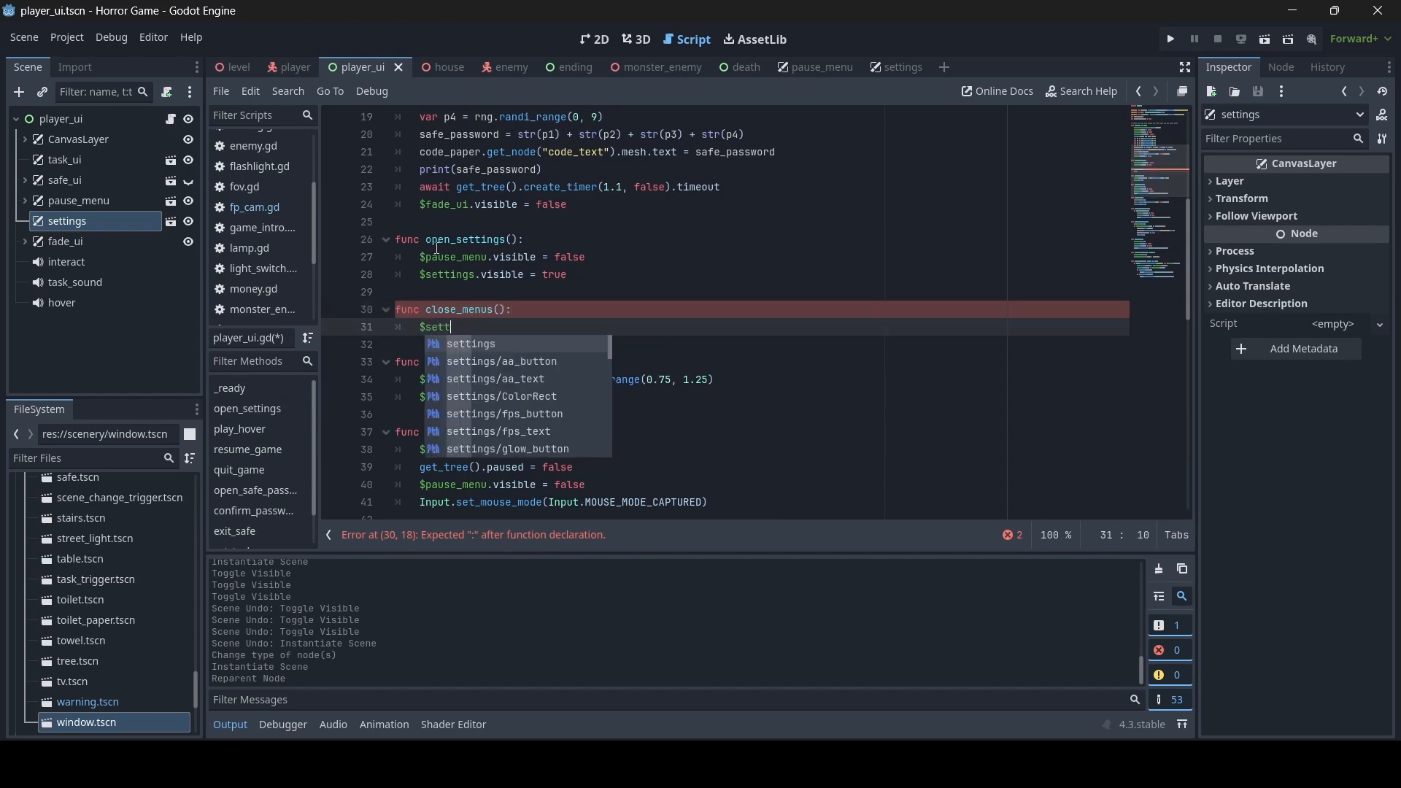
key("Return")
type(".visible = false")
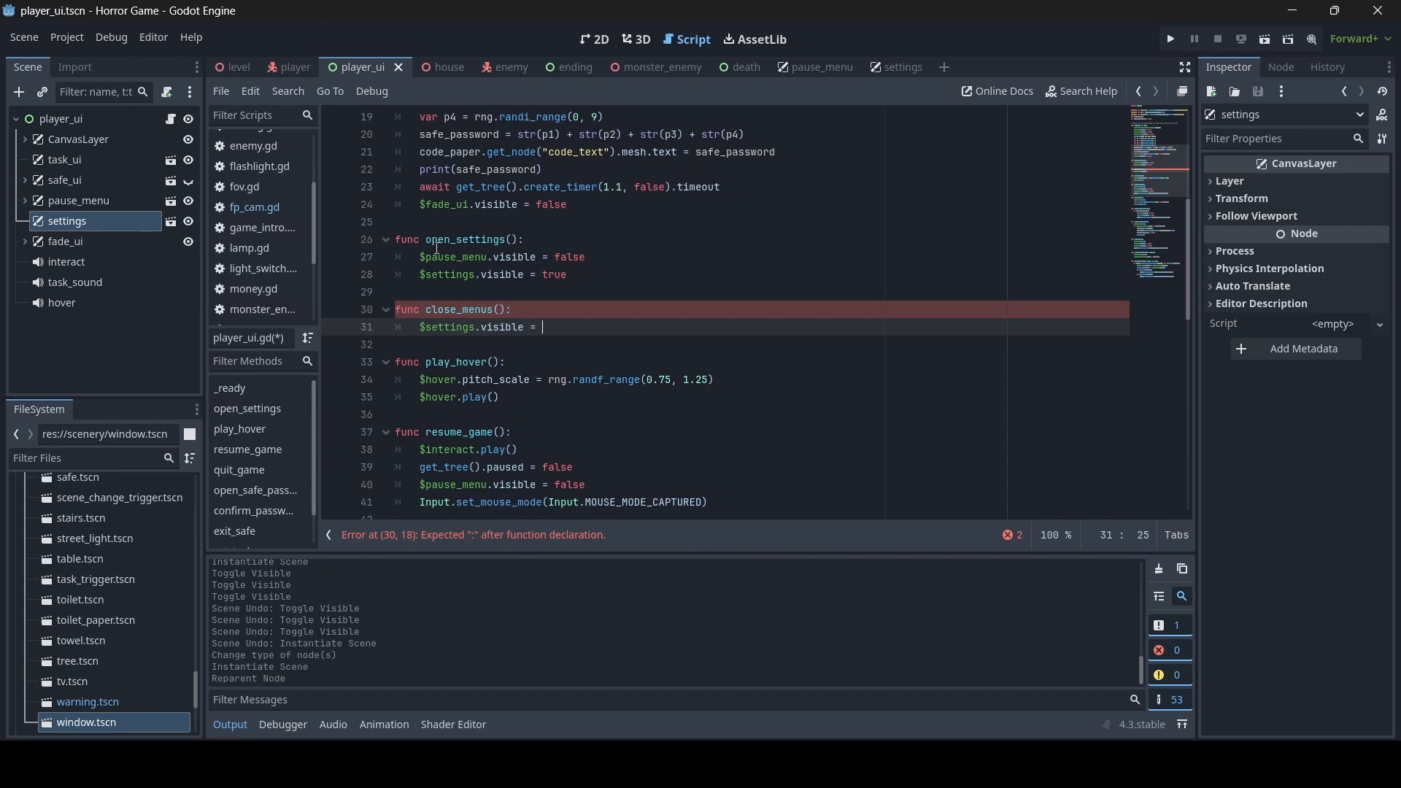
key("Return")
type("$pa")
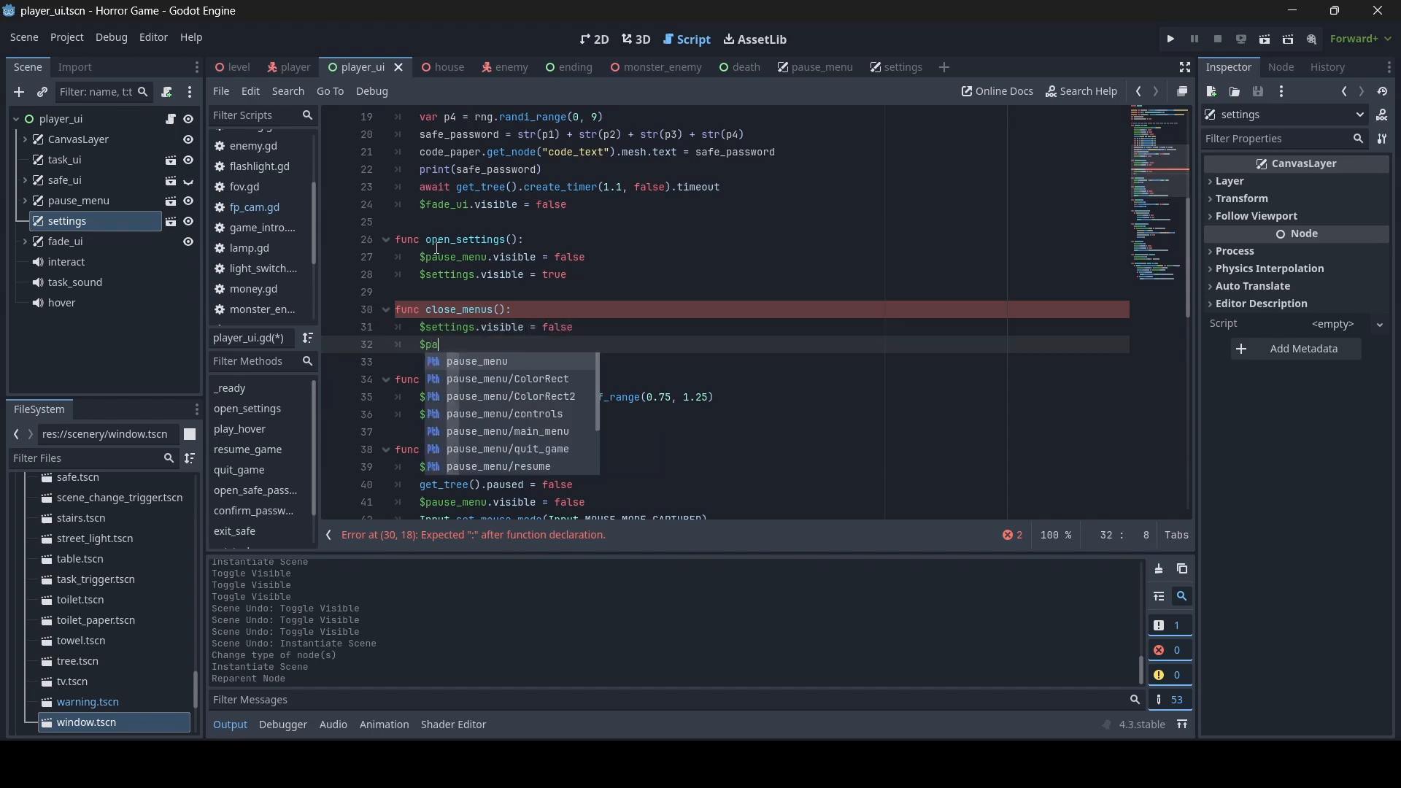
key("Return")
type(".visible")
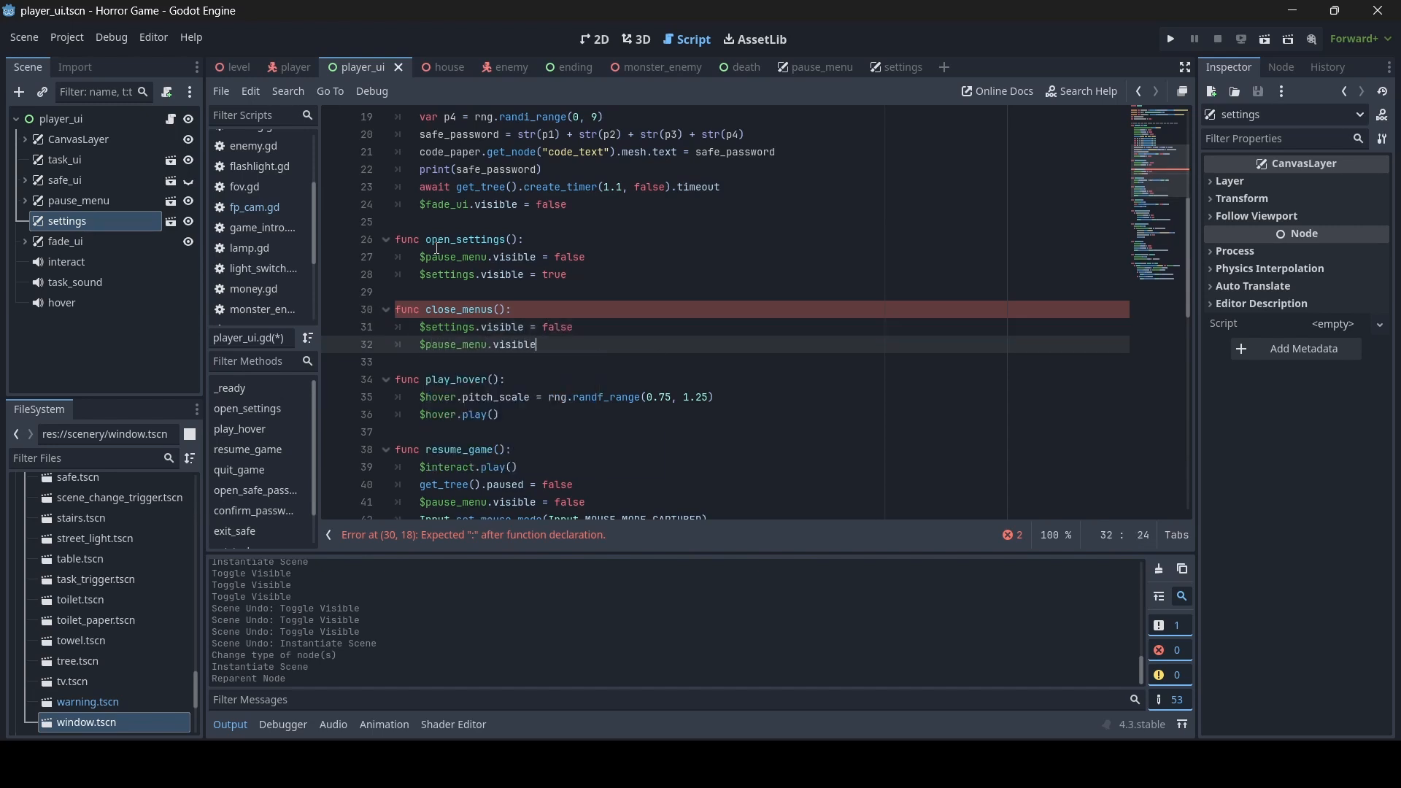
type(" = true")
key("ctrl+s")
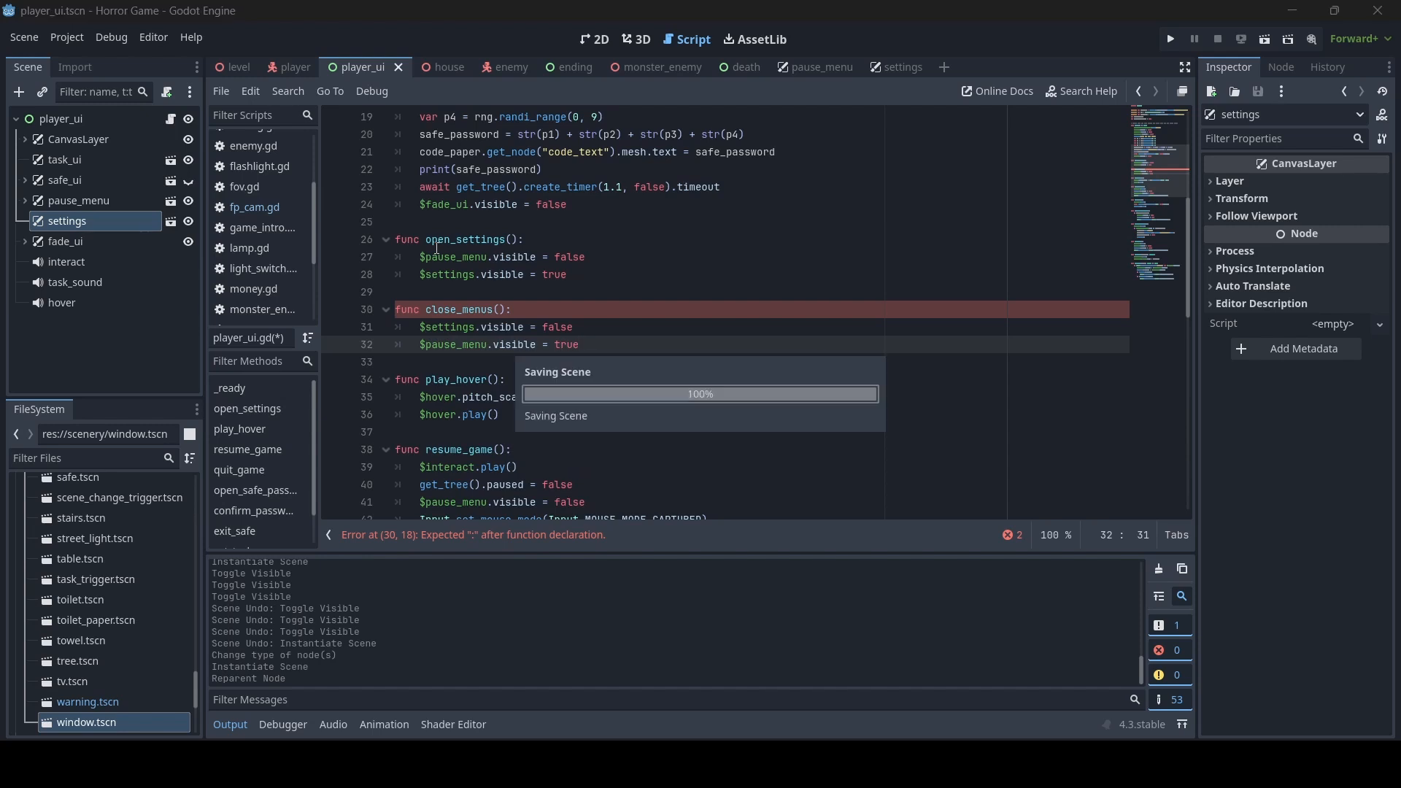
- Copy $interact.play() from resume_game as the first line of both open_settings and close_menus, and save
scroll(626, 311, "down", 2)
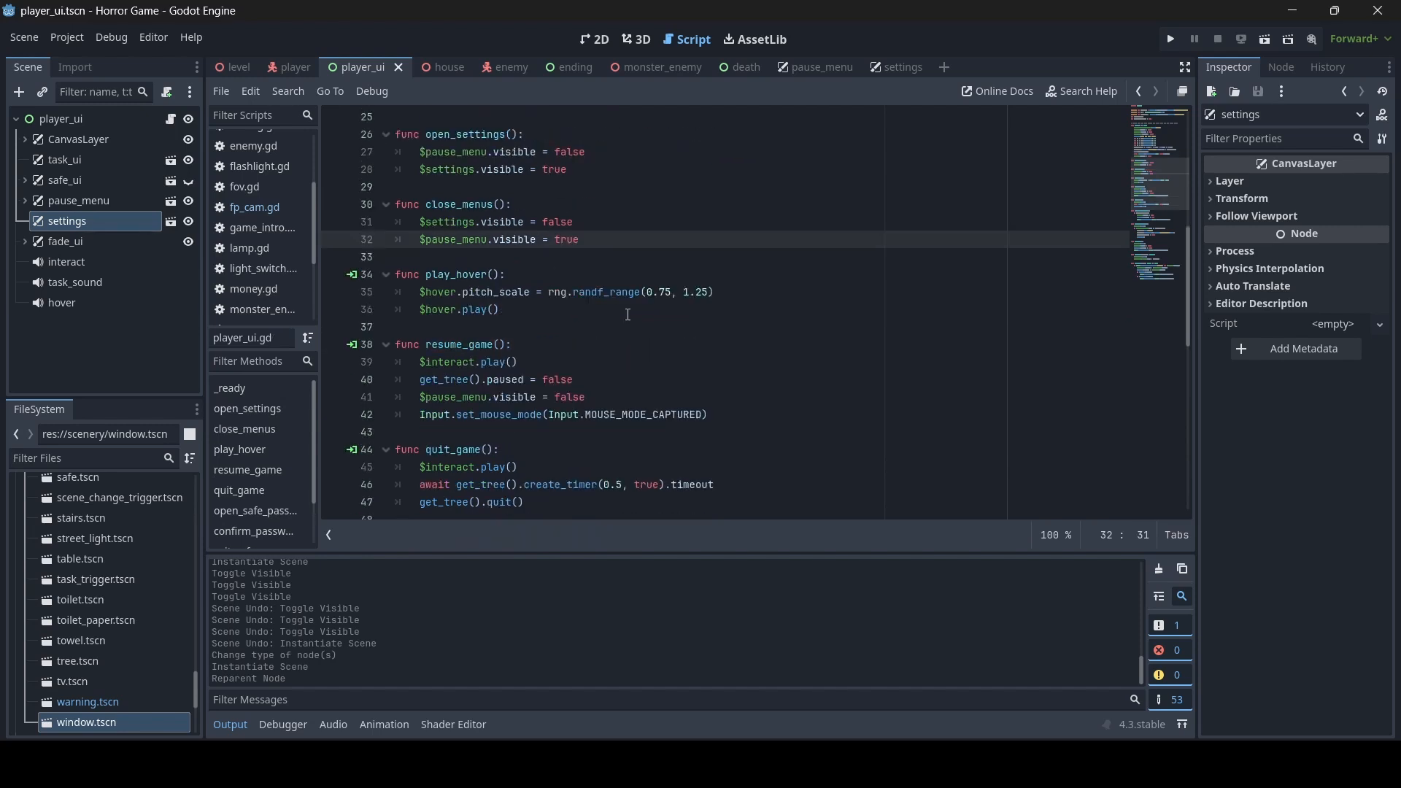
left_click_drag(540, 362, 422, 366)
key("ctrl+c")
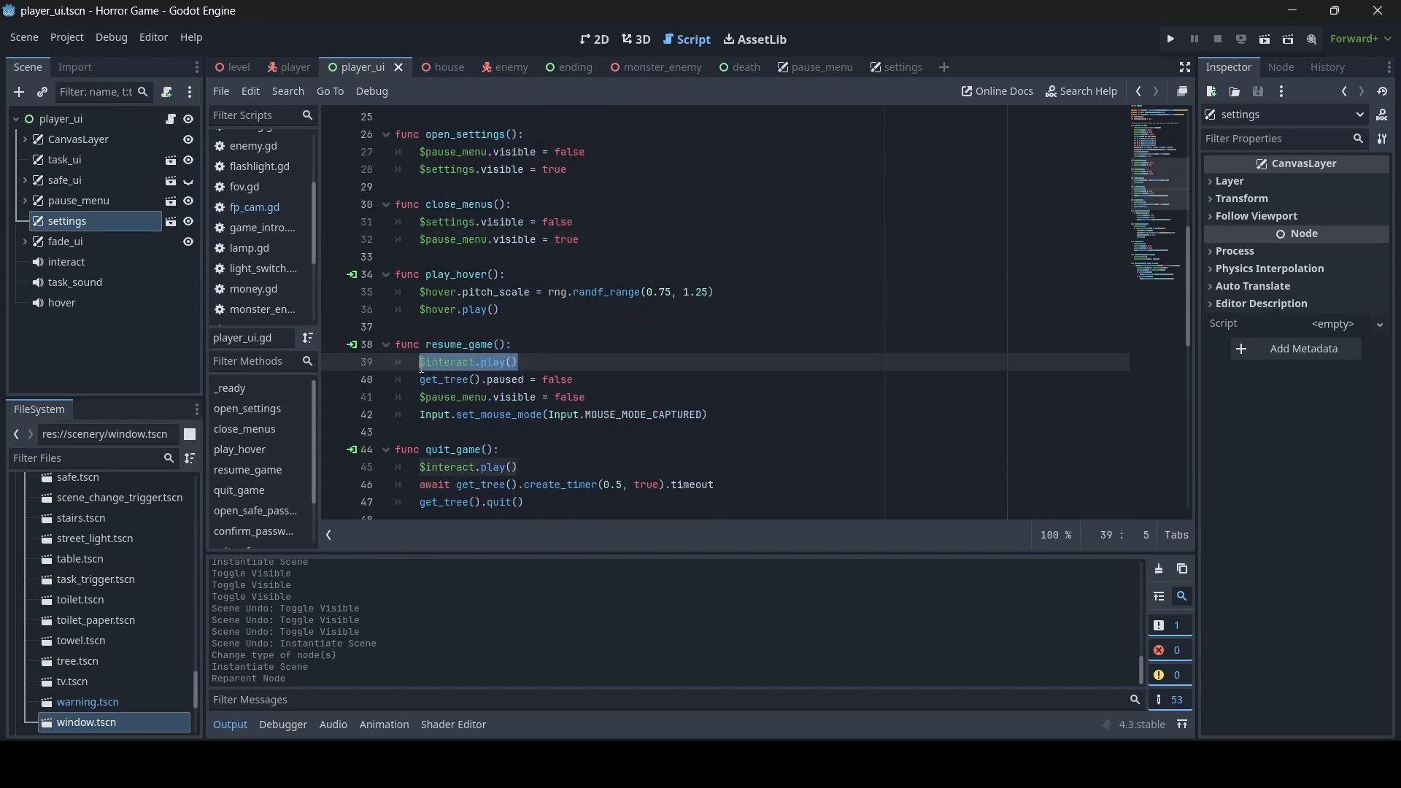
scroll(545, 235, "up", 2)
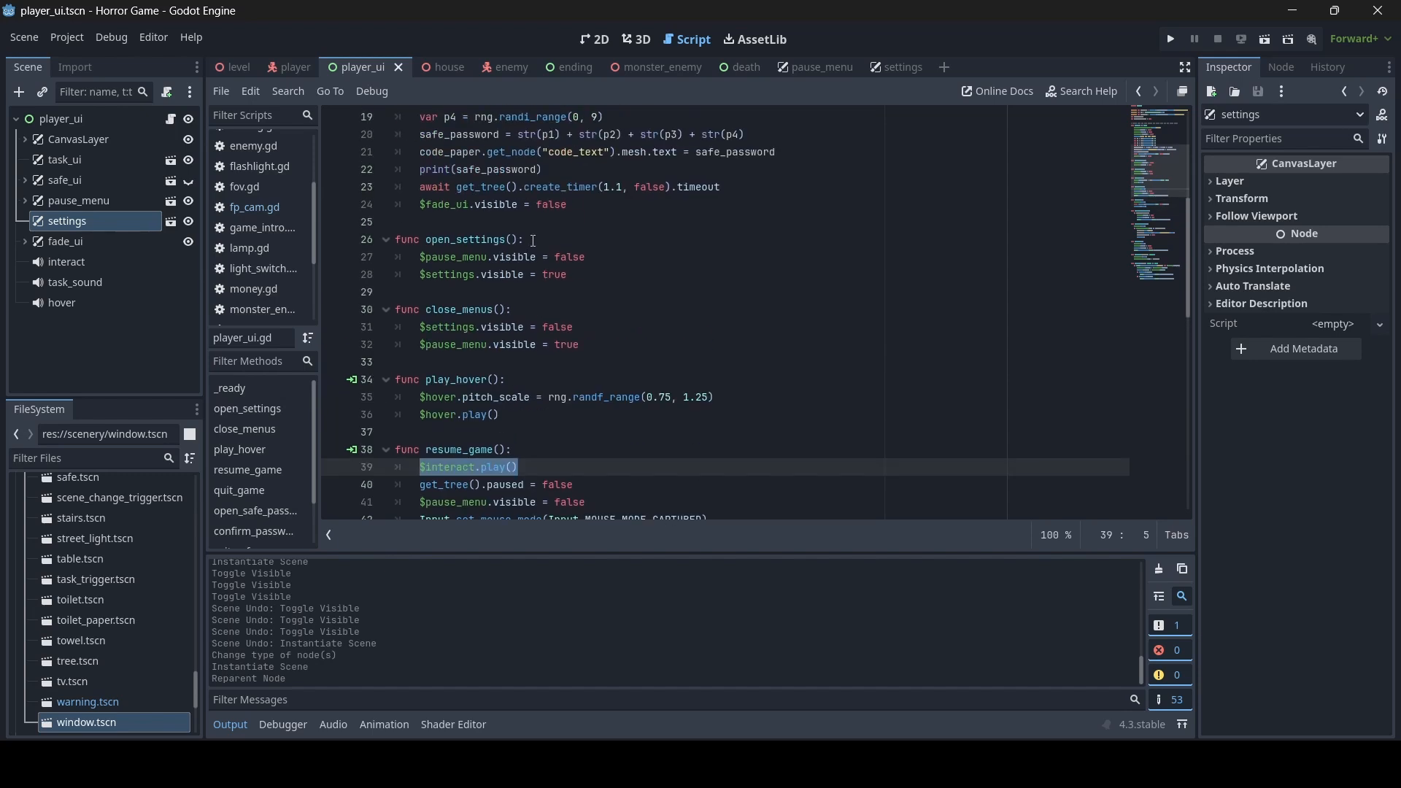
left_click(549, 238)
key("Return")
key("ctrl+v")
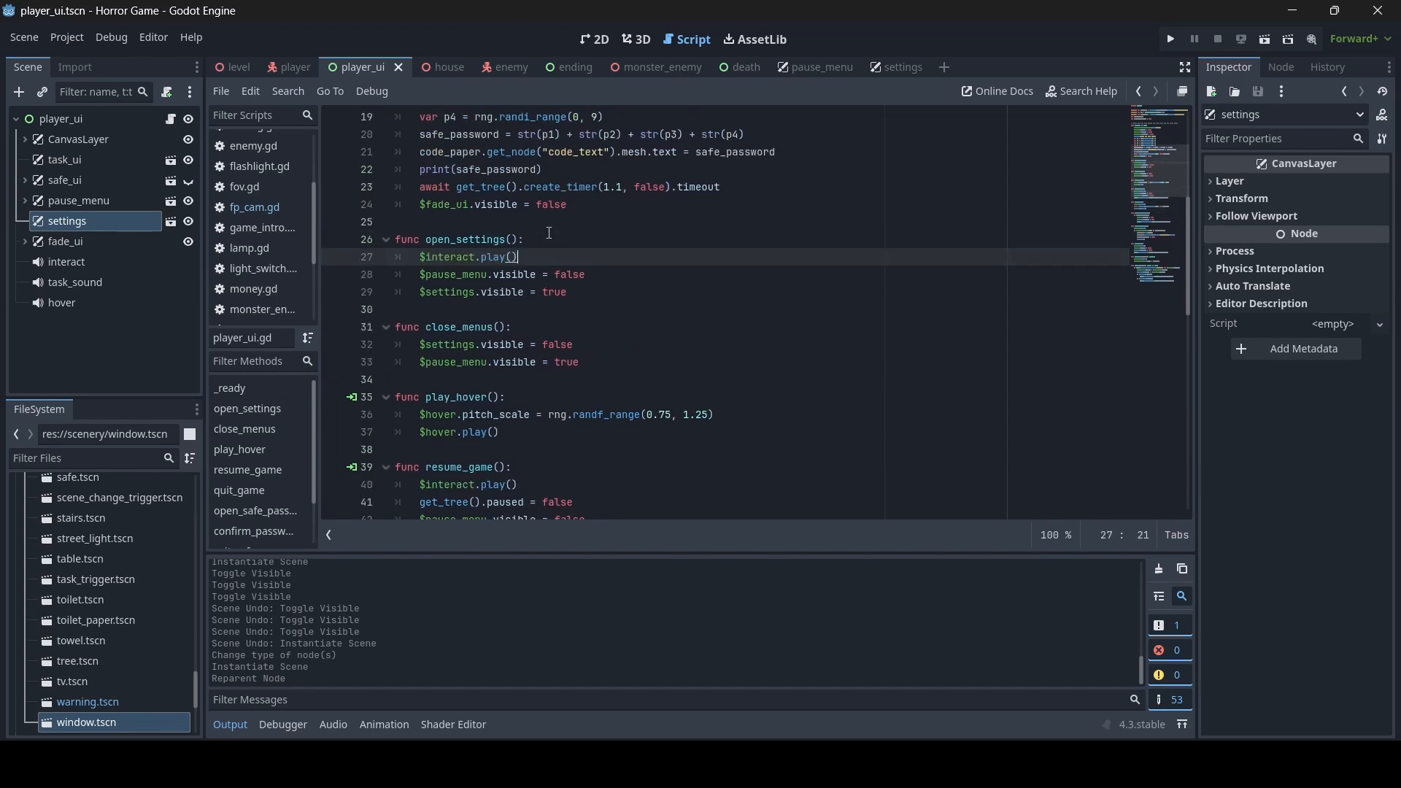
left_click(533, 328)
key("Return")
key("ctrl+v")
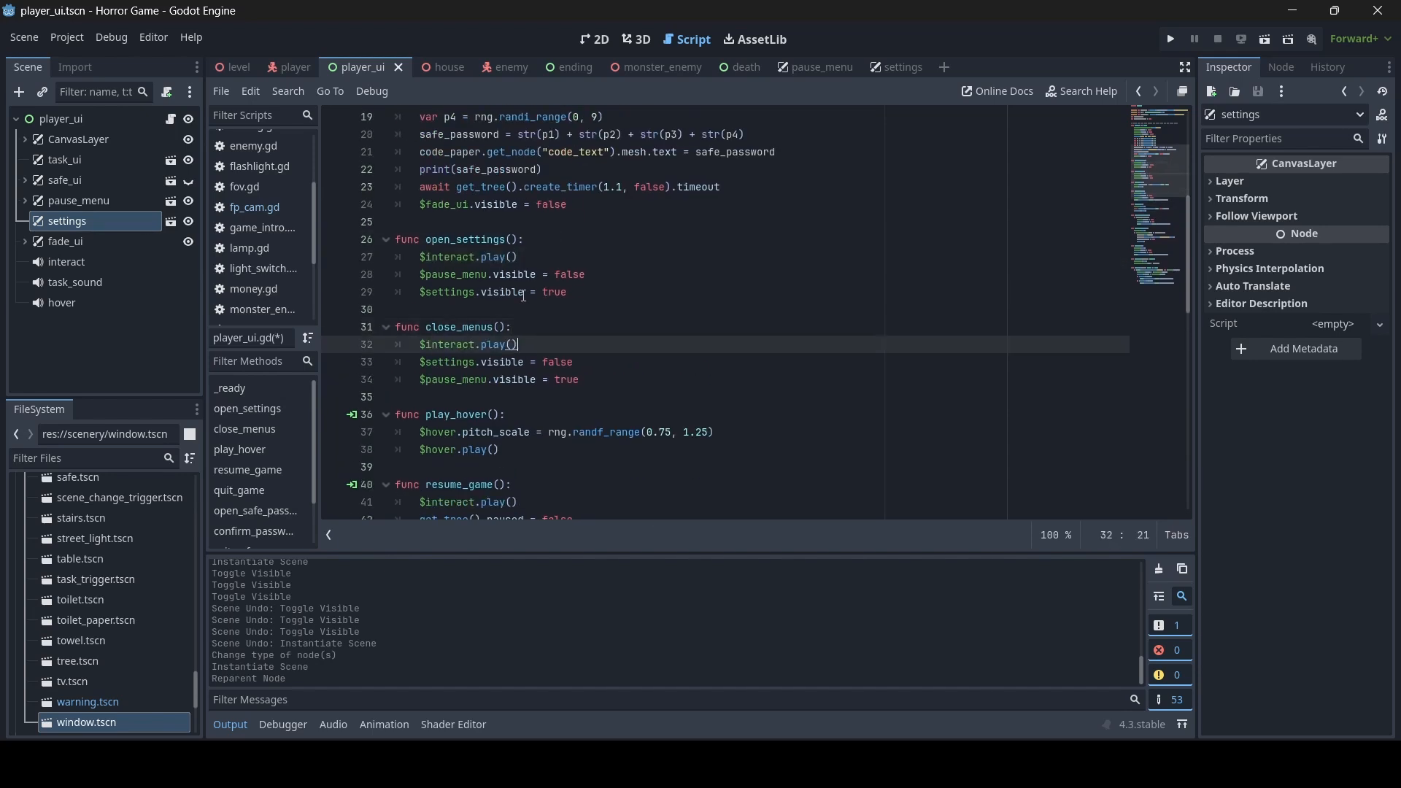
key("ctrl+s")
- Extend the pause input condition in _process with and !$settings.visible after the safe_ui check
scroll(666, 359, "down", 5)
scroll(667, 360, "up", 4)
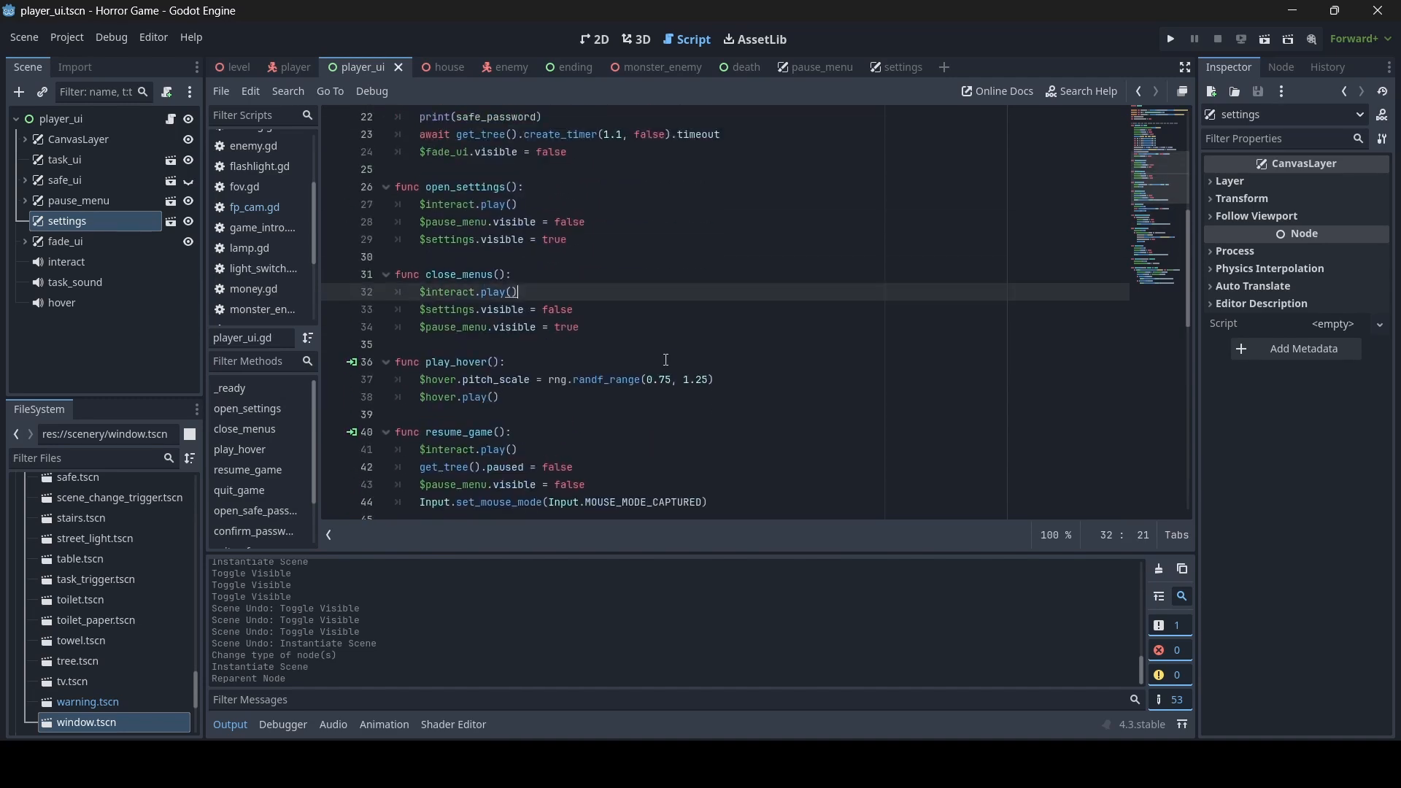
scroll(729, 343, "down", 13)
left_click(802, 382)
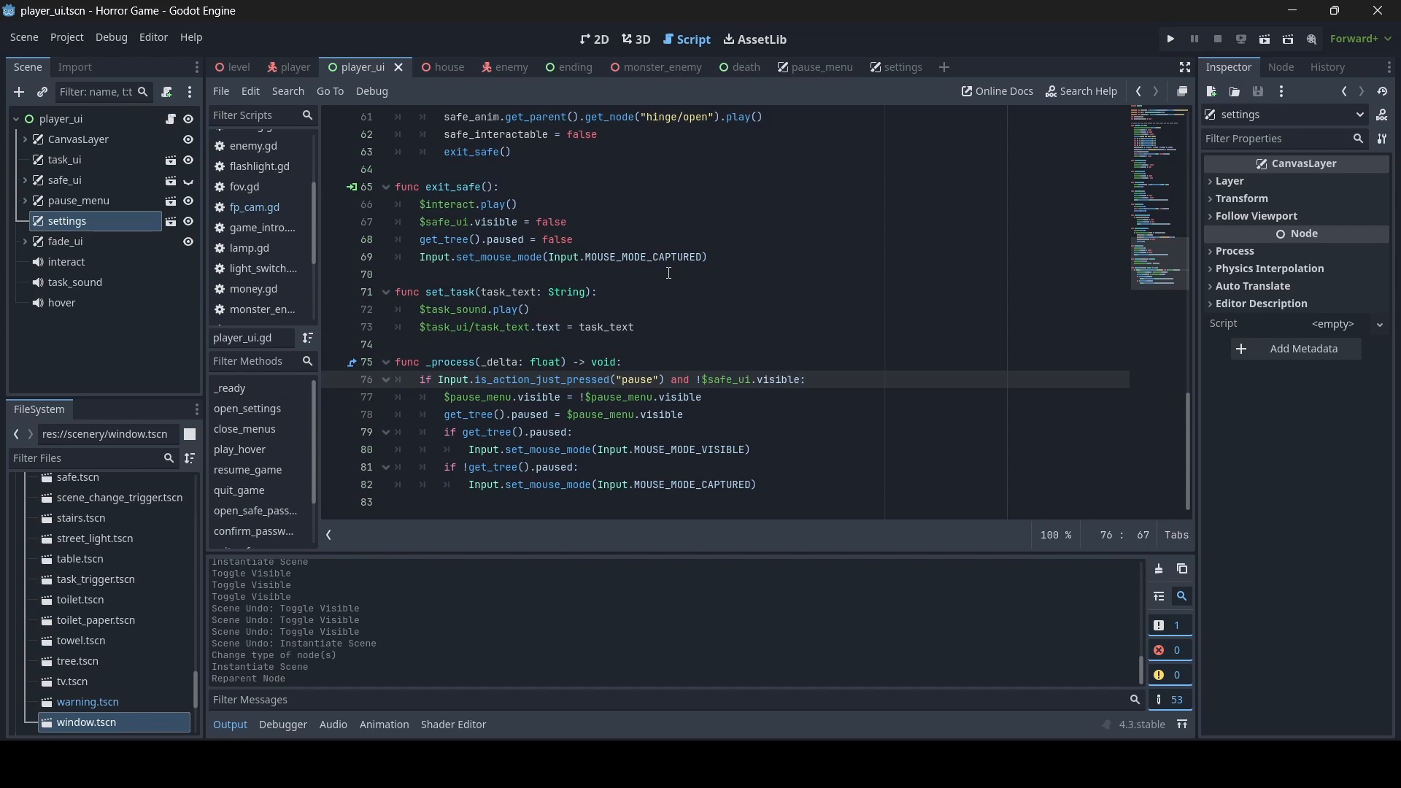
type("an")
type("$settings.")
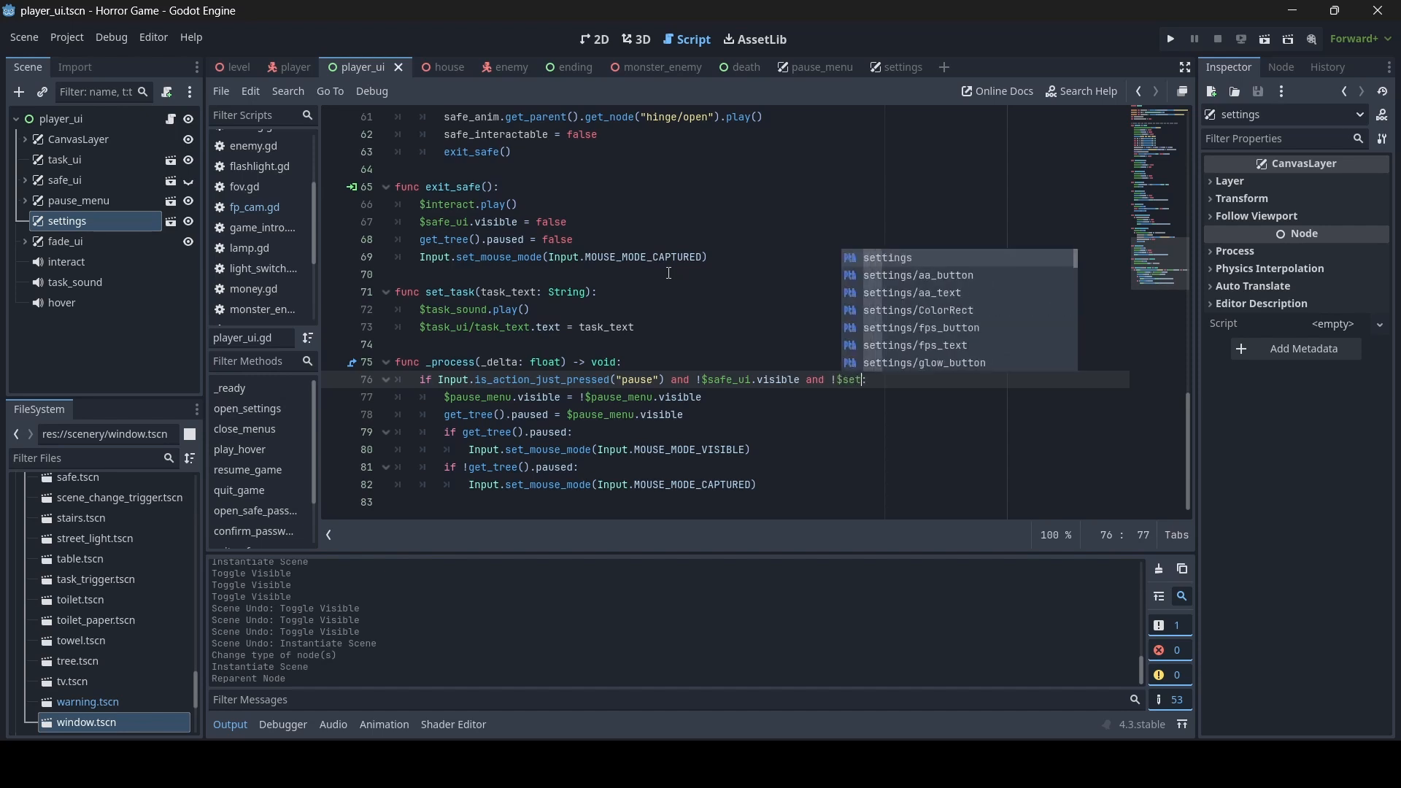
type("visible")
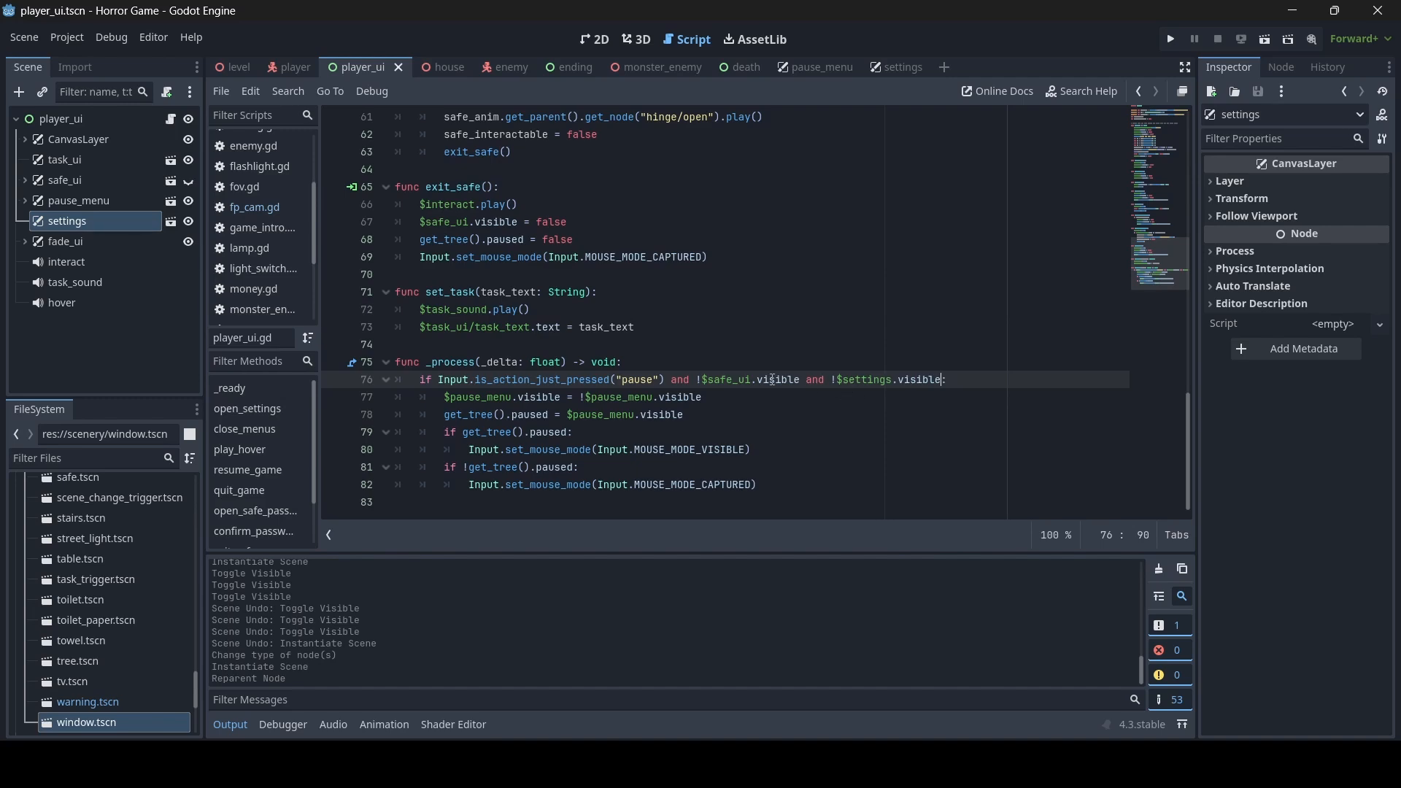
key("Down")
key("Down")
scroll(829, 383, "up", 13)
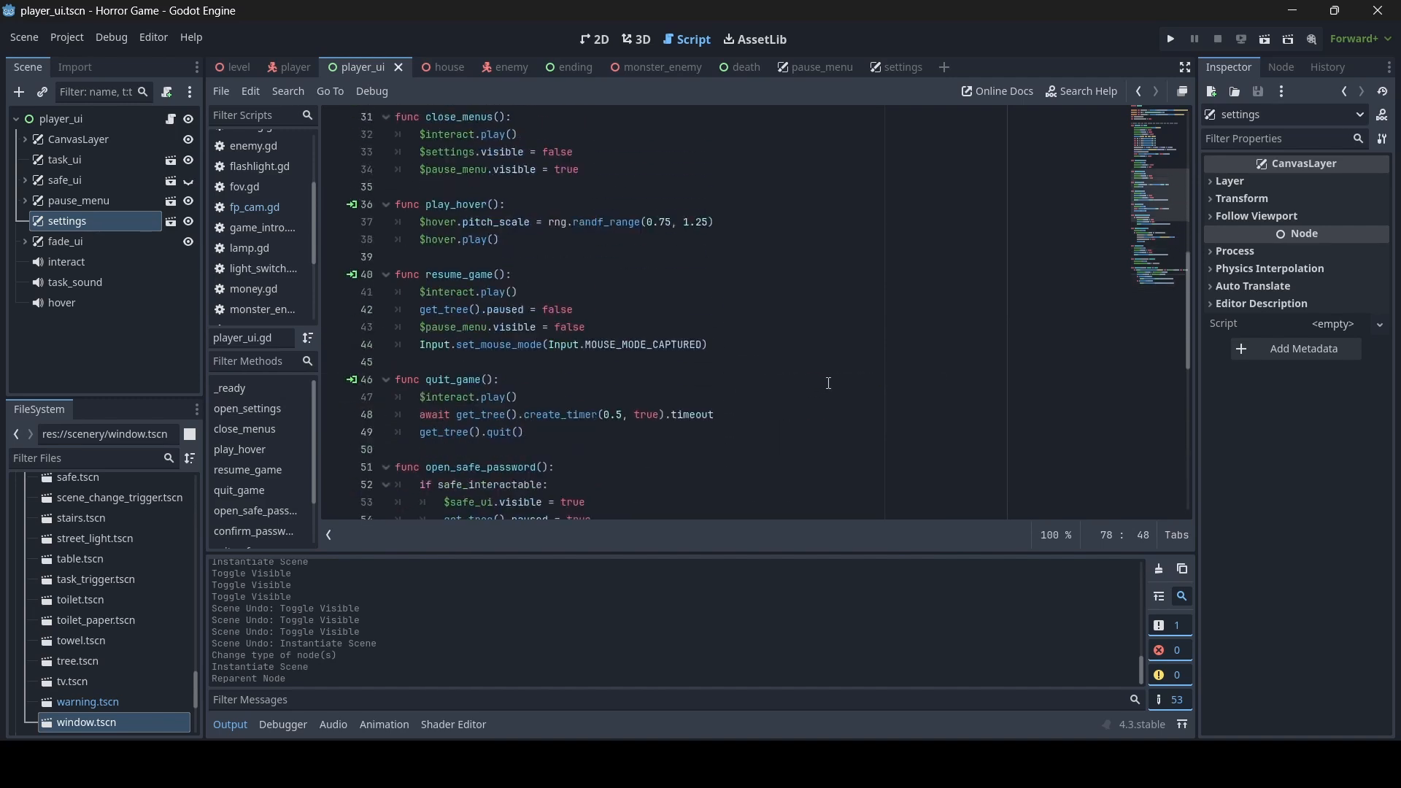
scroll(829, 383, "up", 5)
scroll(829, 383, "down", 5)
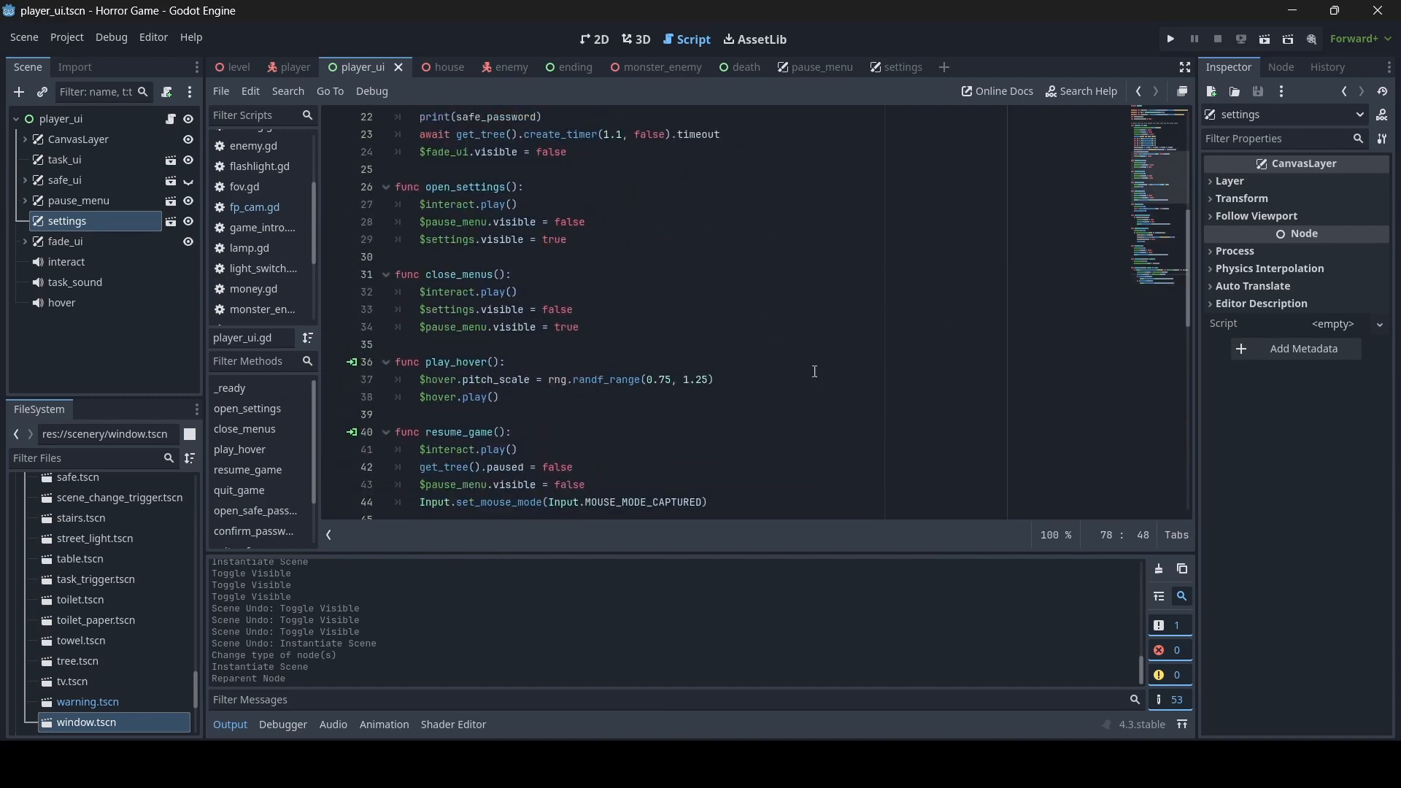
- Connect the pressed() signal of pause_menu's settings button to player_ui's open_settings method and save the scene
left_click(600, 41)
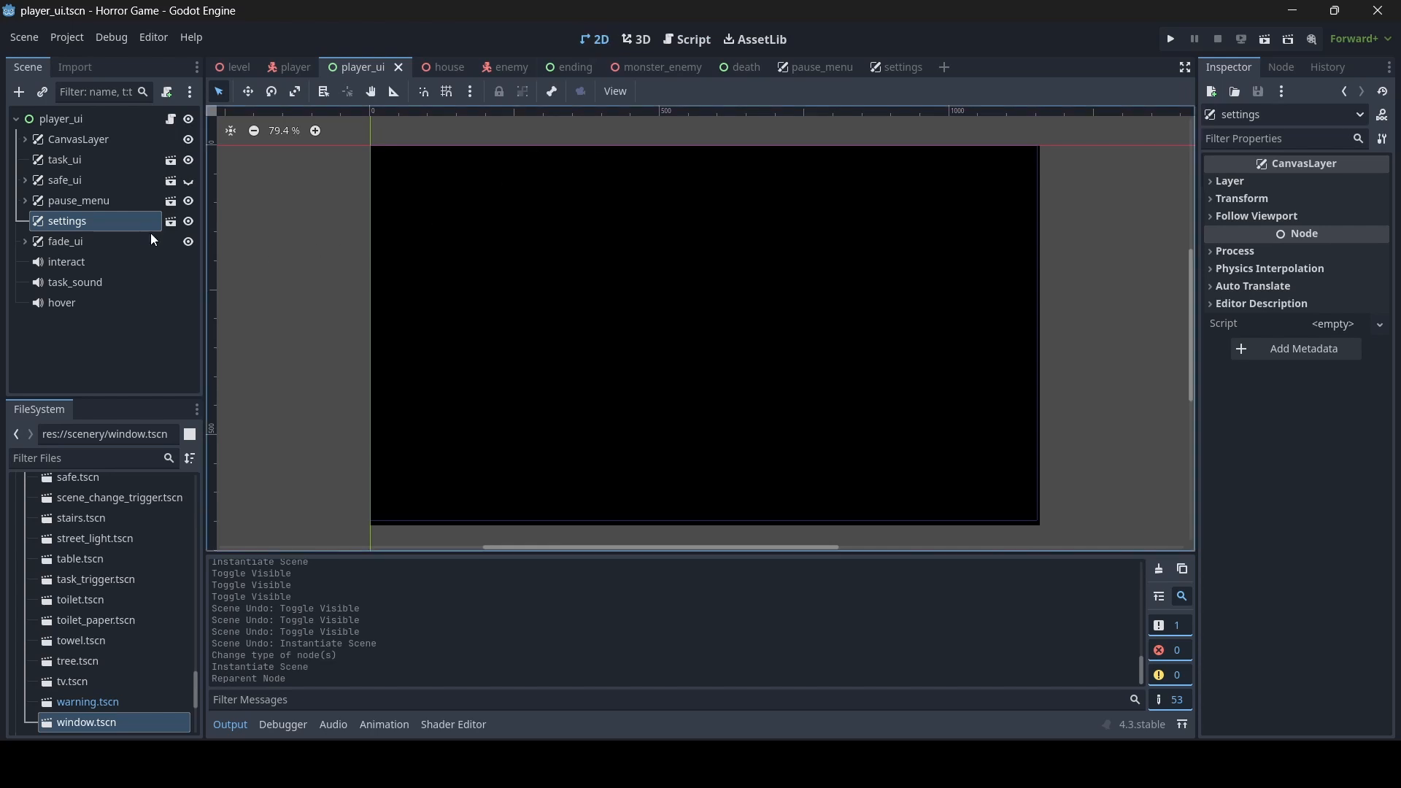
left_click(61, 200)
left_click(24, 200)
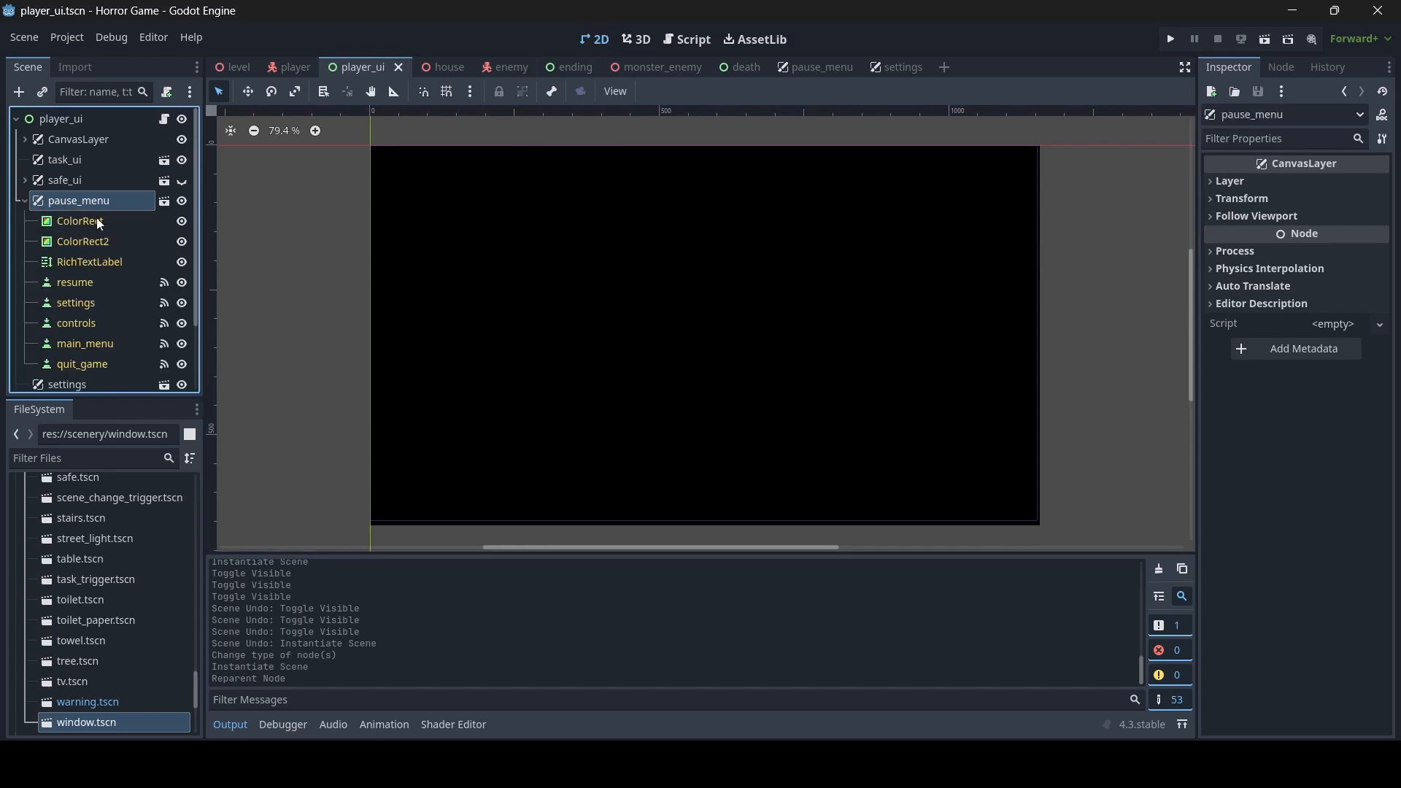
left_click(102, 299)
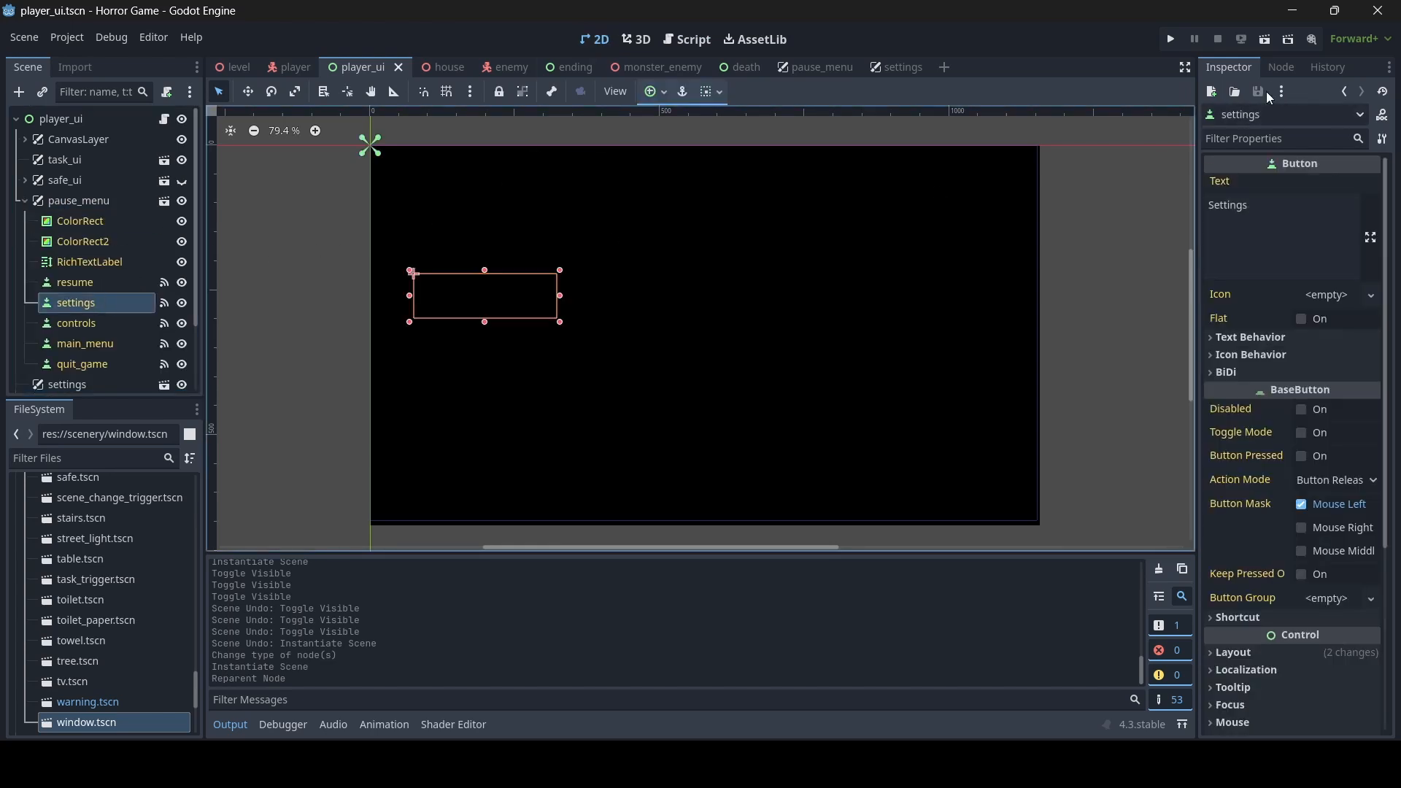
left_click(1281, 68)
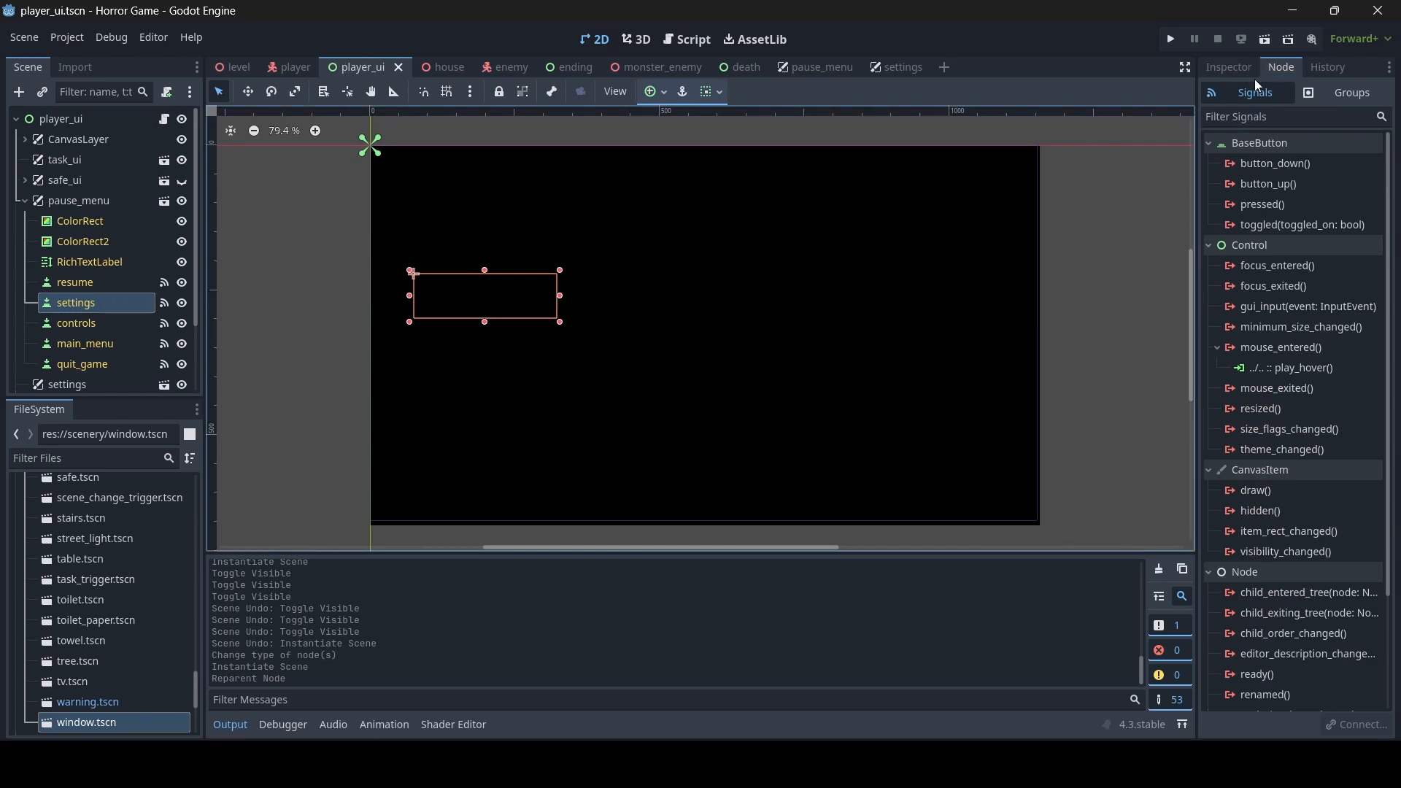
left_click(1230, 70)
left_click(1281, 68)
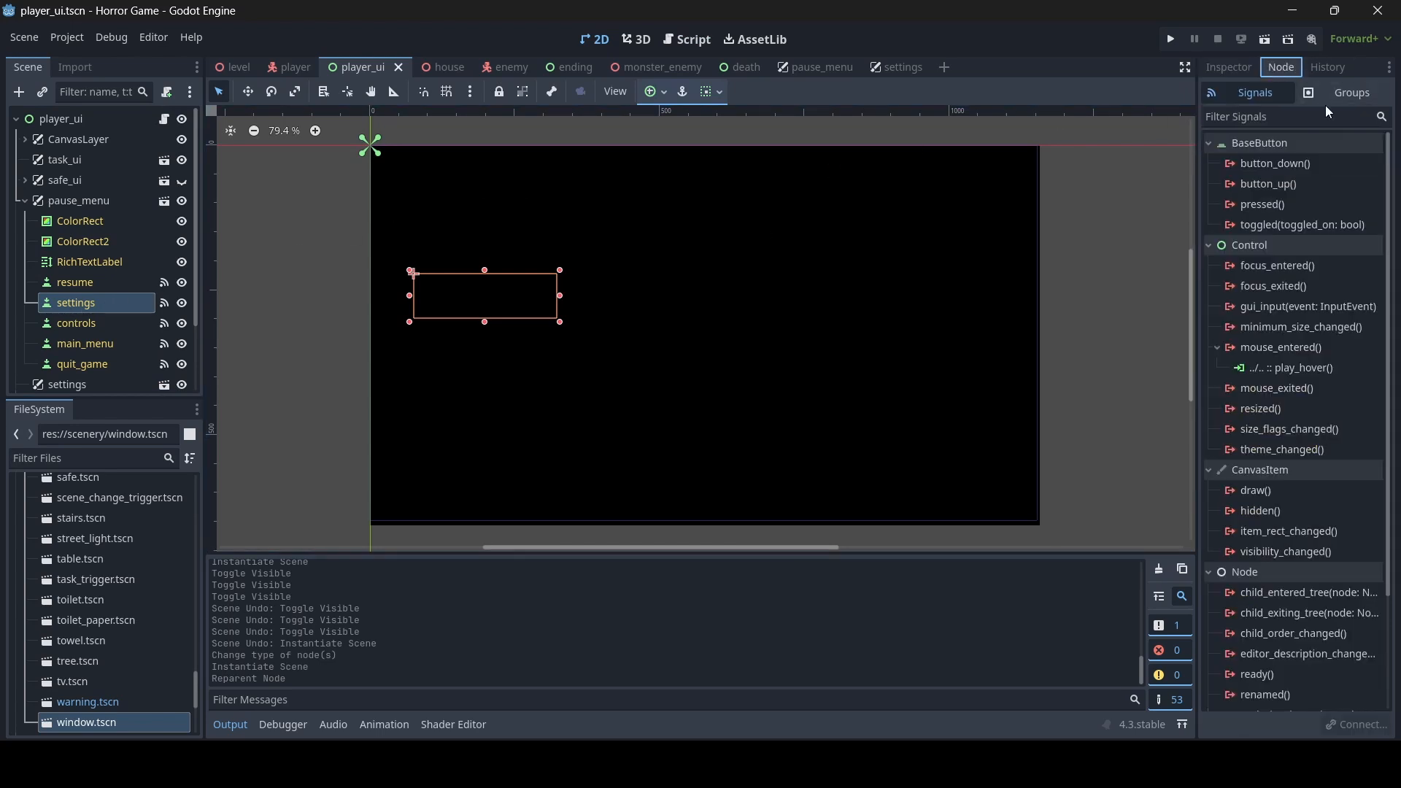
double_click(1279, 206)
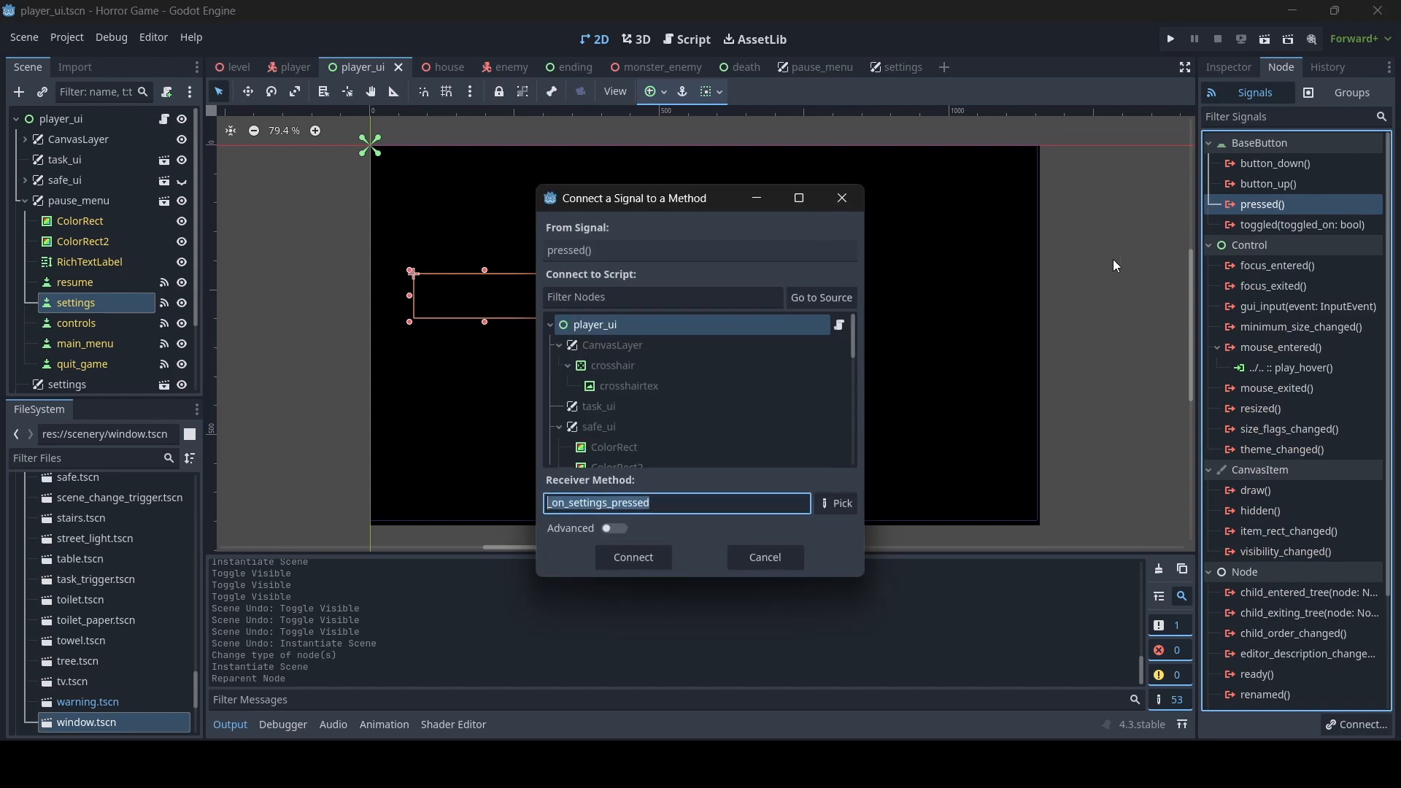
type("open_Se")
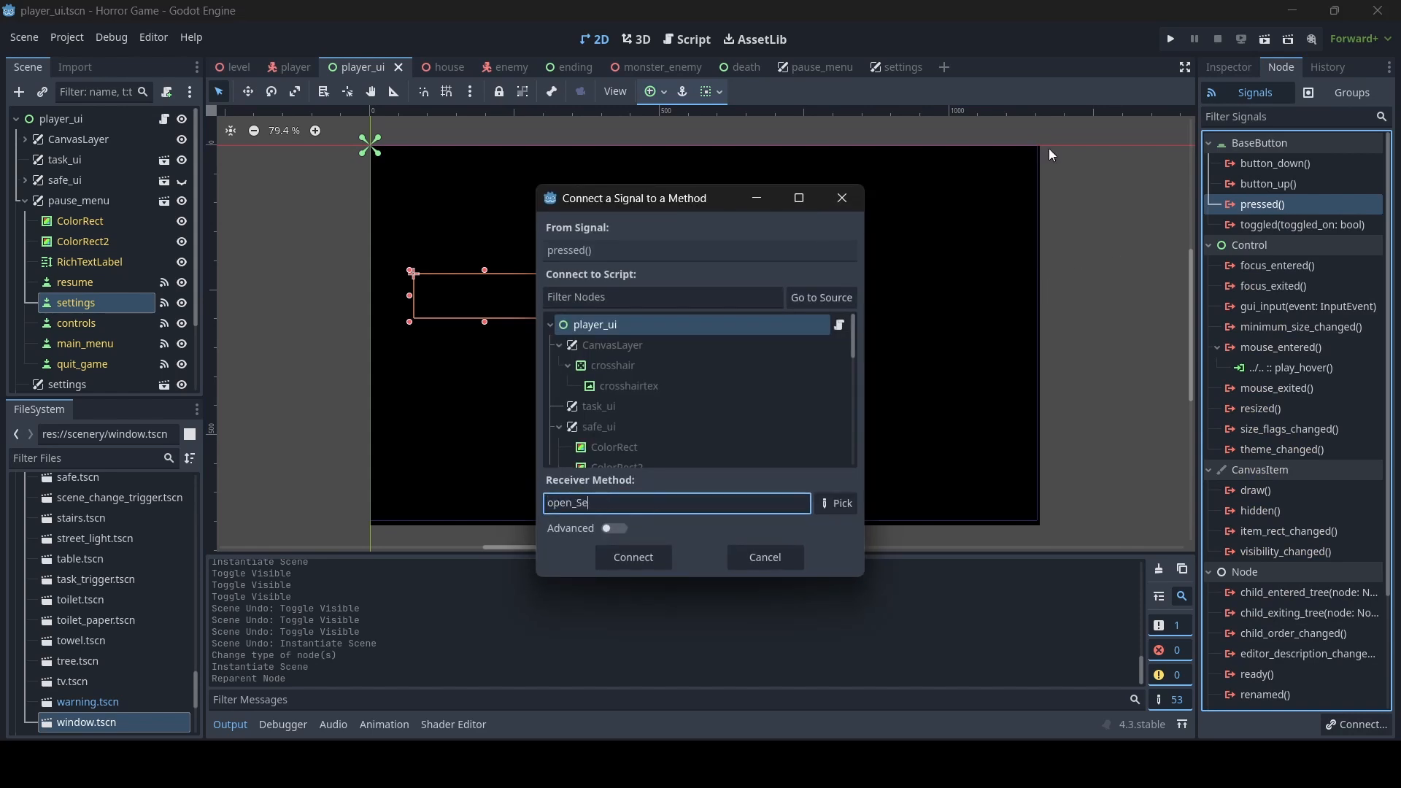
type("ttings")
key("BackSpace")
key("BackSpace")
key("BackSpace")
key("BackSpace")
key("BackSpace")
type("settings")
left_click(634, 556)
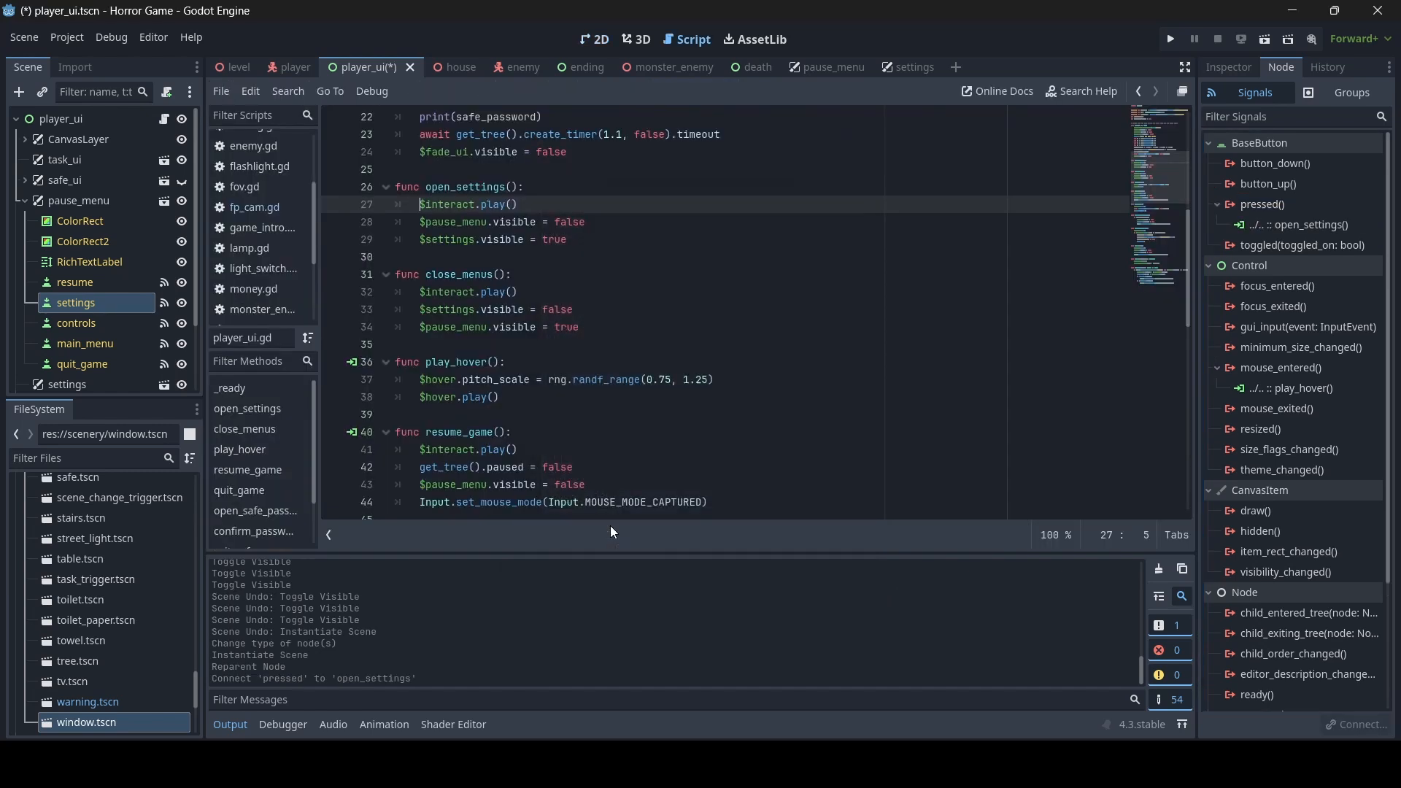
key("ctrl+s")
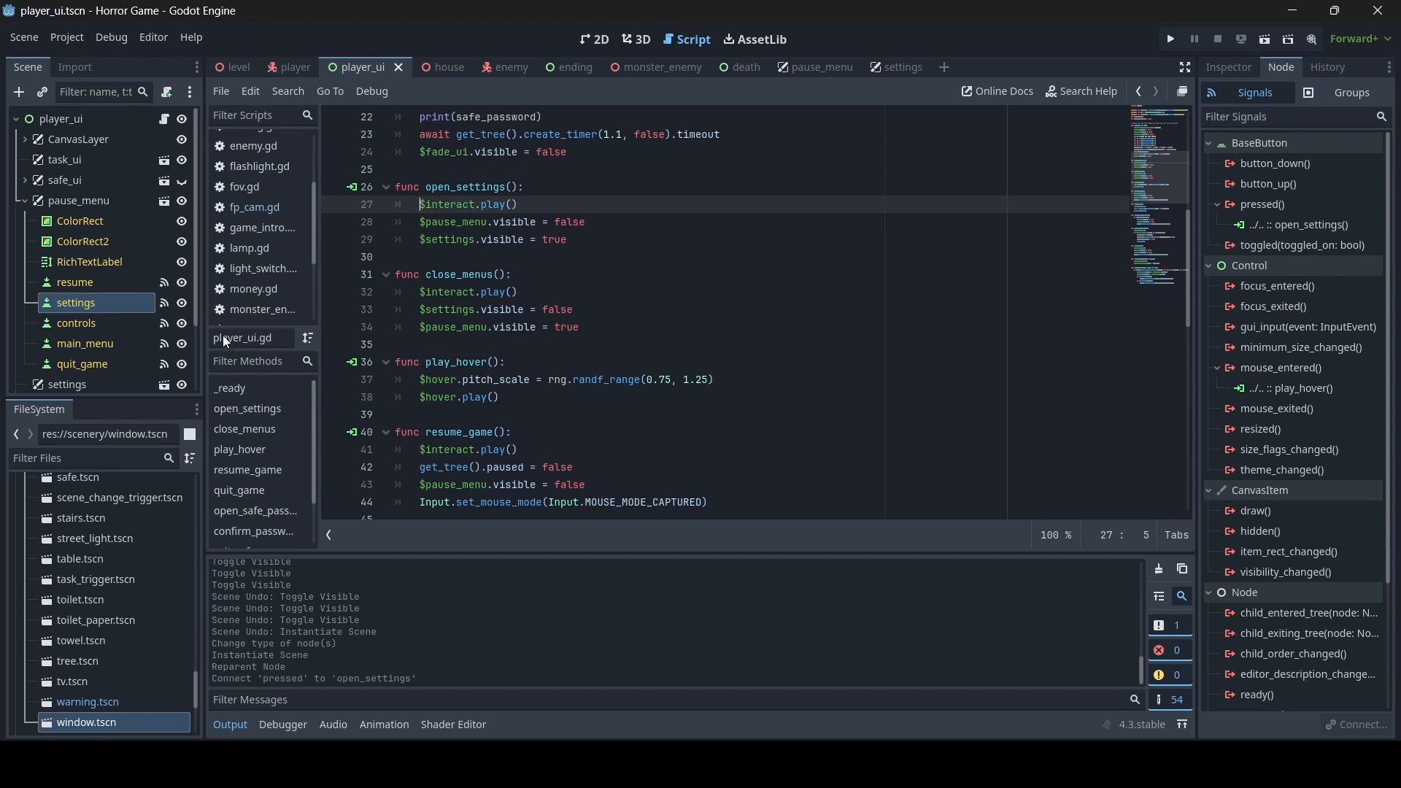
- Enable editable children on the settings instance in the player_ui scene
scroll(112, 281, "down", 2)
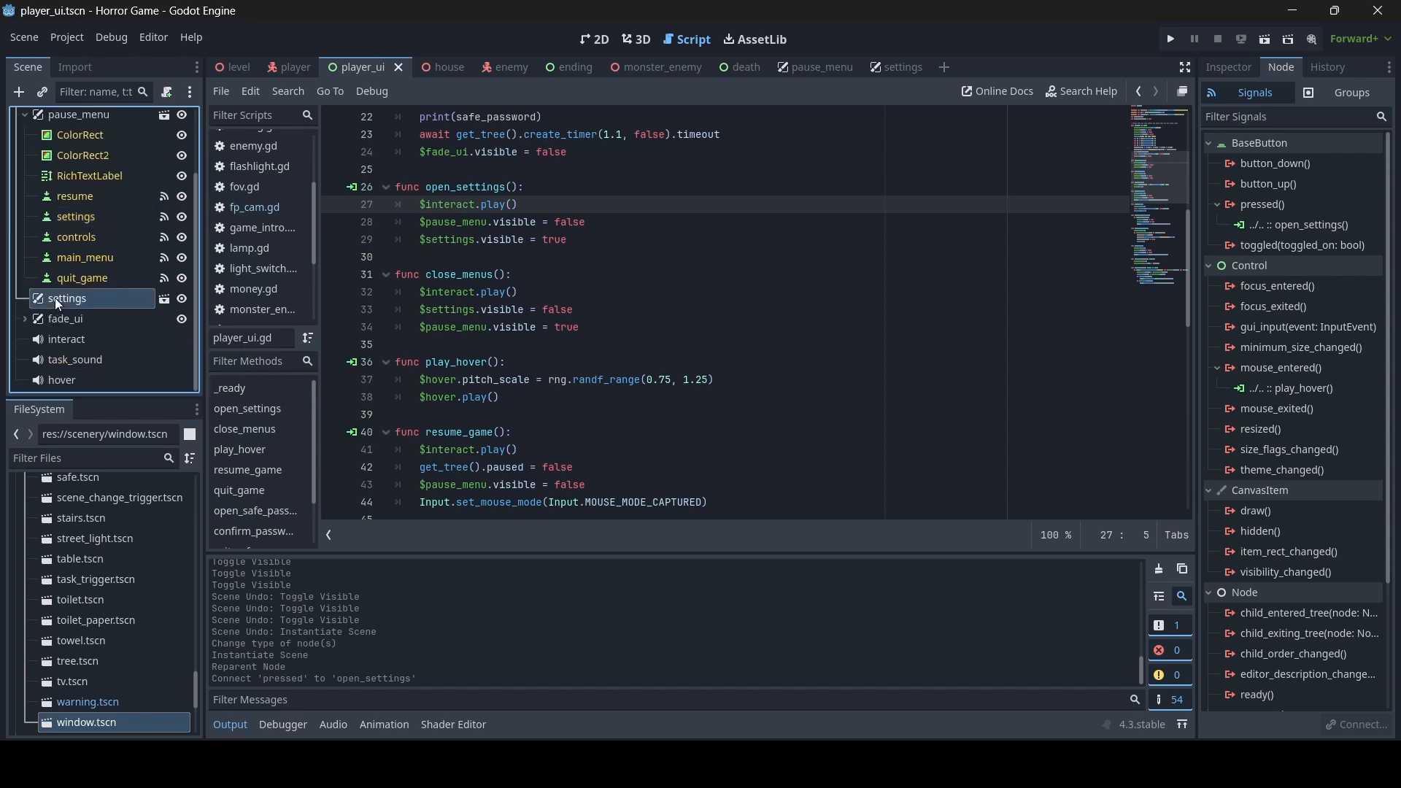
right_click(55, 298)
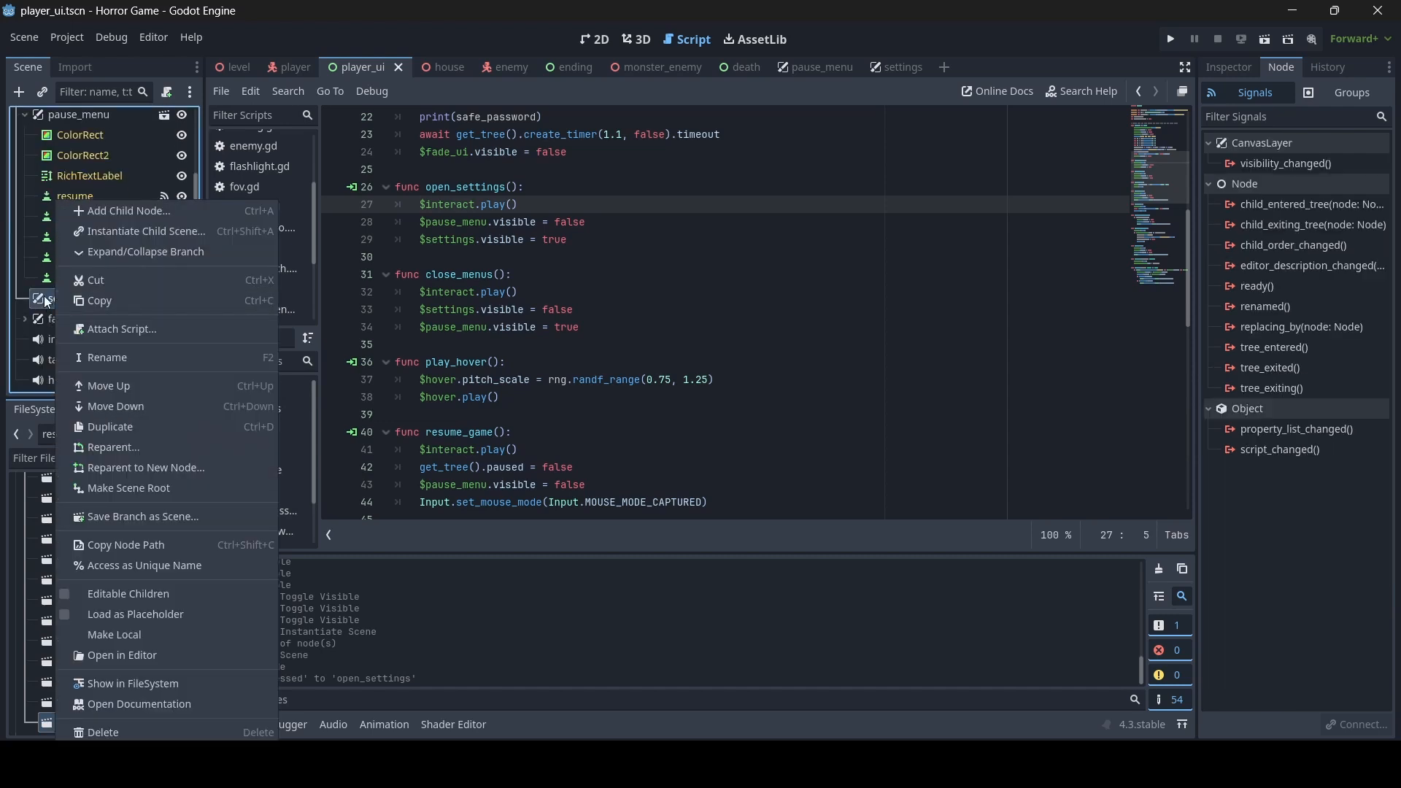
left_click(137, 593)
scroll(124, 238, "down", 5)
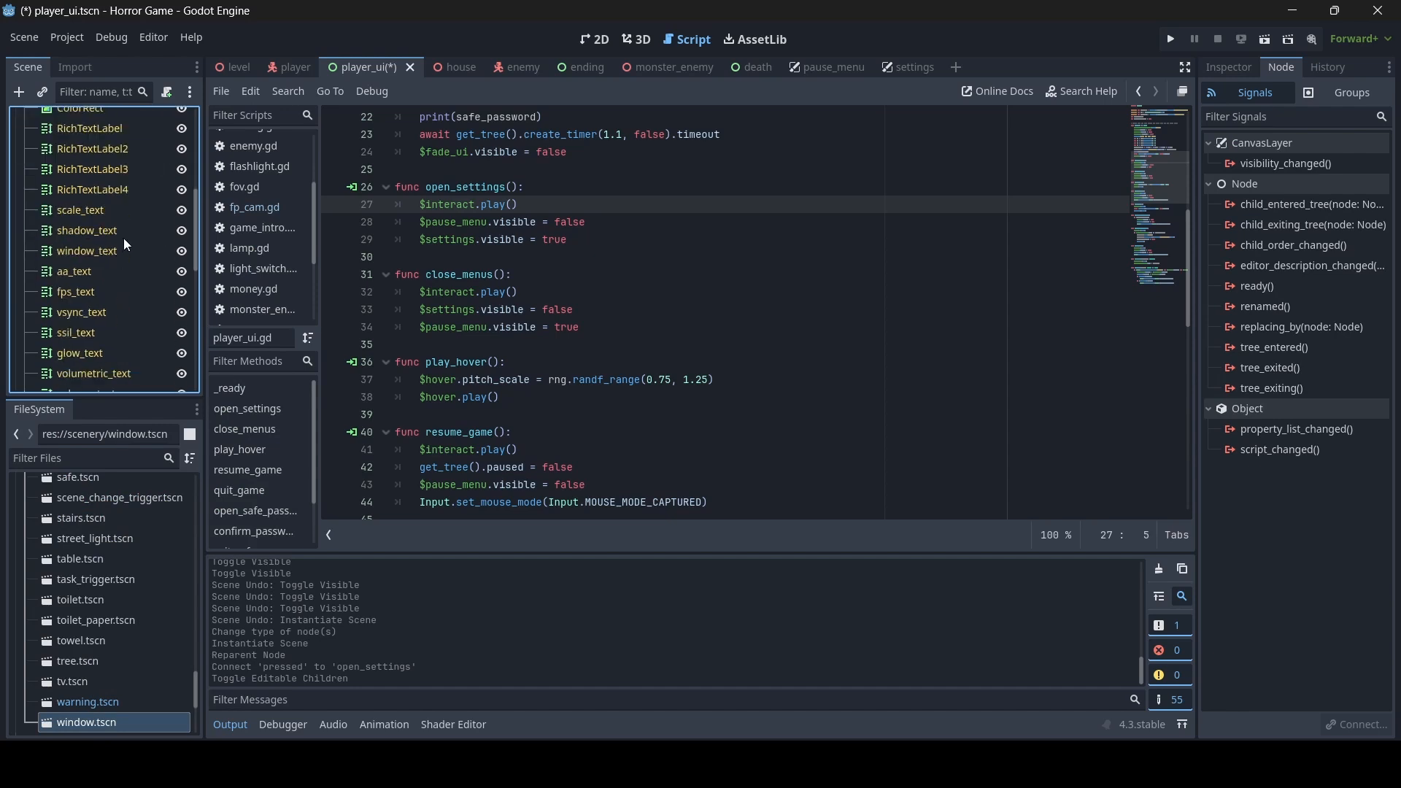
- Connect the pressed() signal of the settings instance's x_button to player_ui's close_menus method and save the scene
scroll(127, 245, "down", 4)
left_click(76, 355)
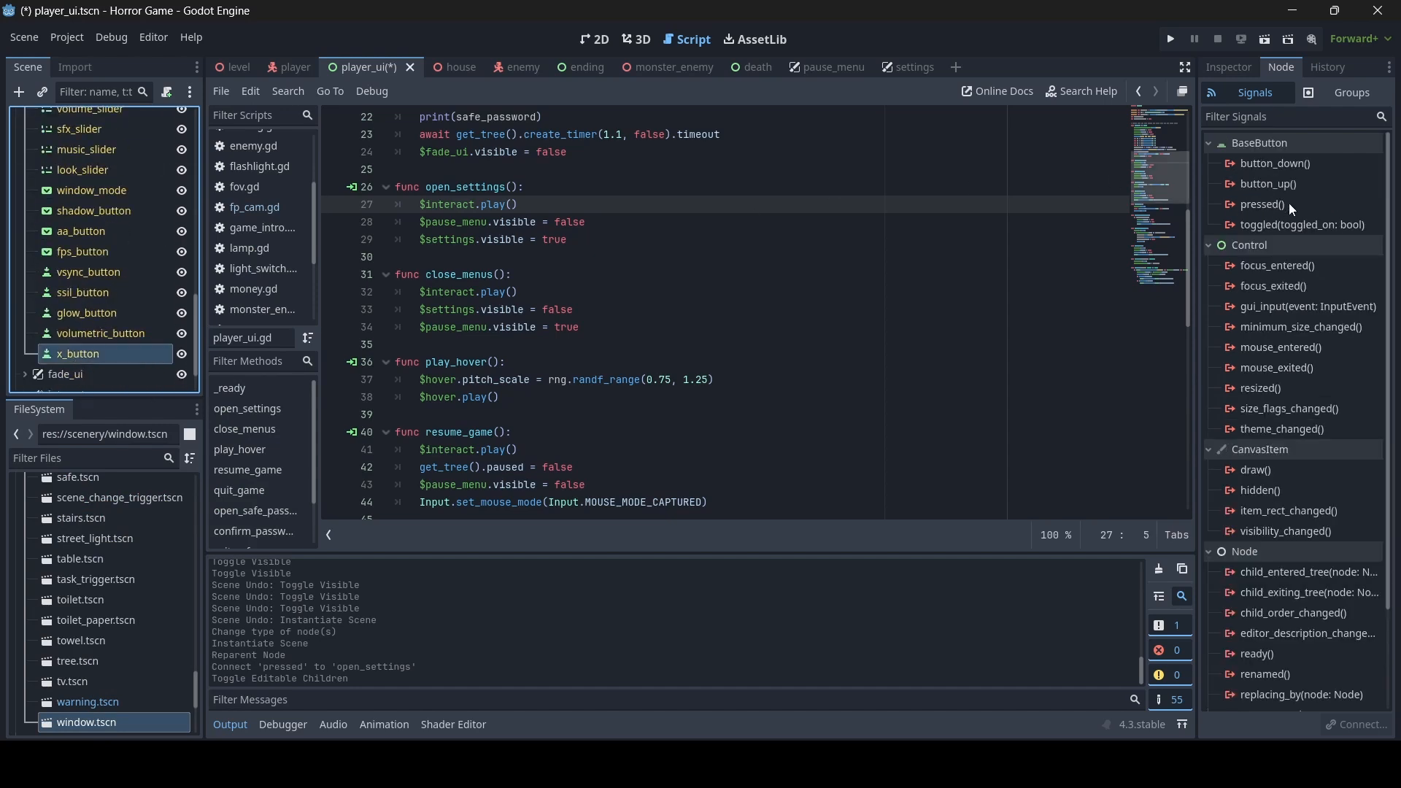
double_click(1262, 205)
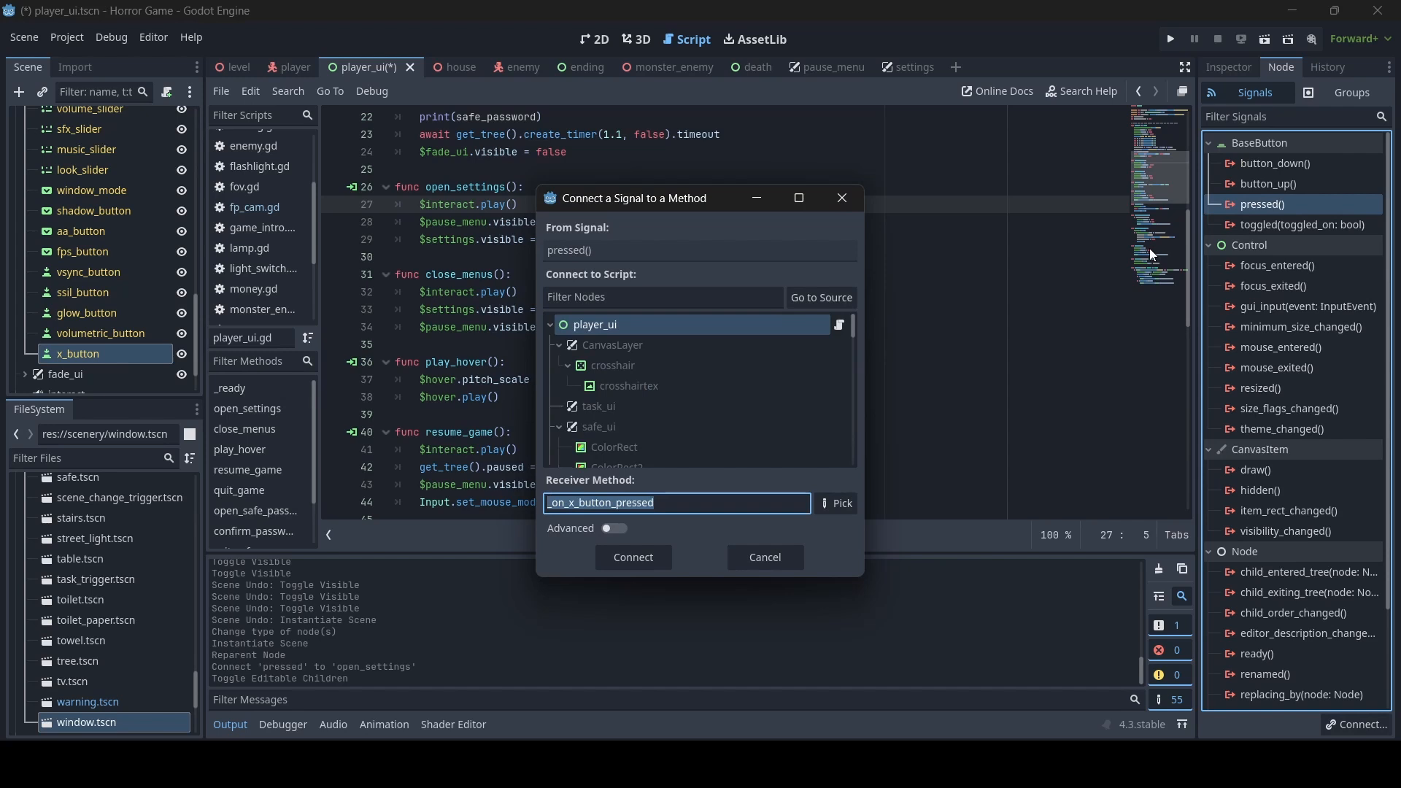
type("close_emnus")
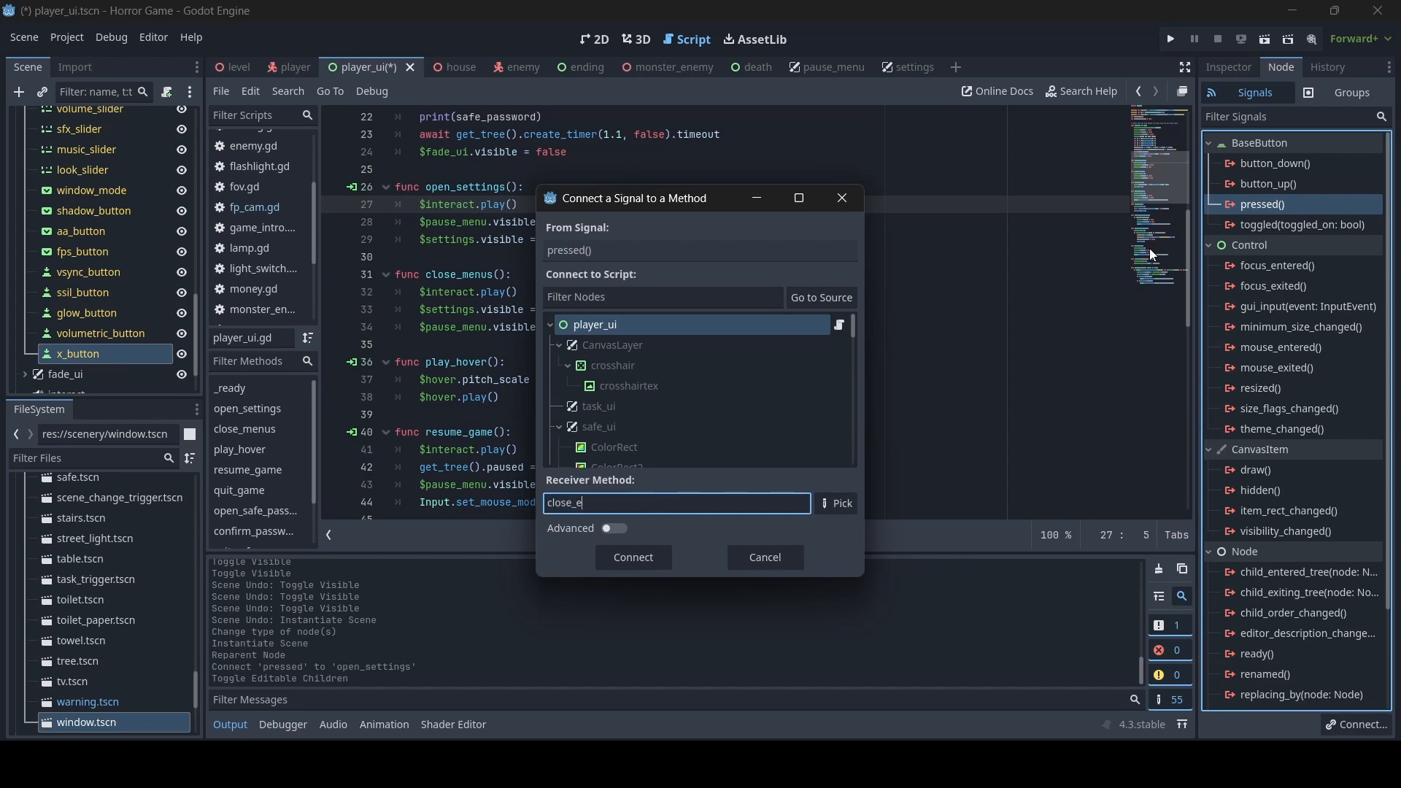
key("BackSpace")
key("BackSpace")
key("BackSpace")
key("BackSpace")
type("menus")
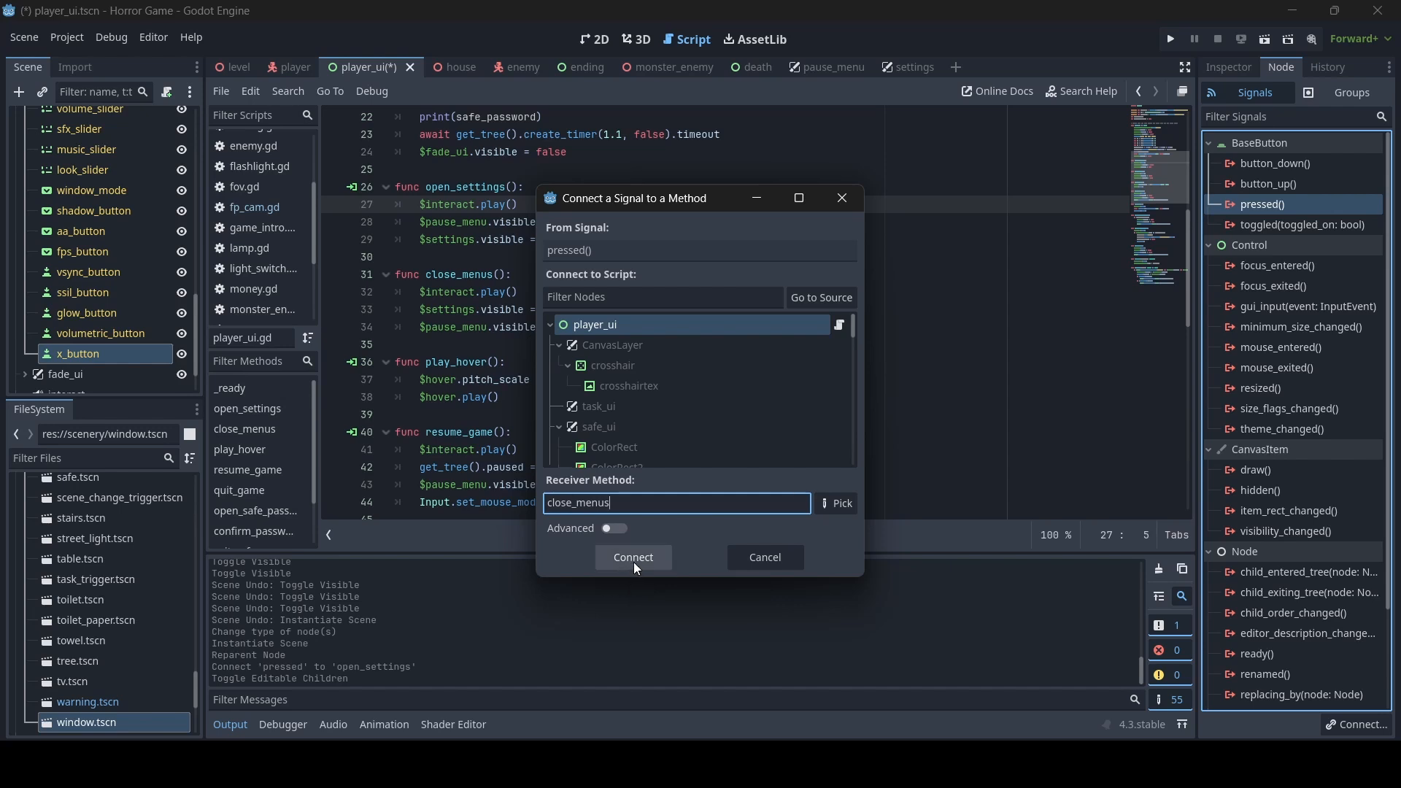
left_click(634, 558)
key("ctrl+s")
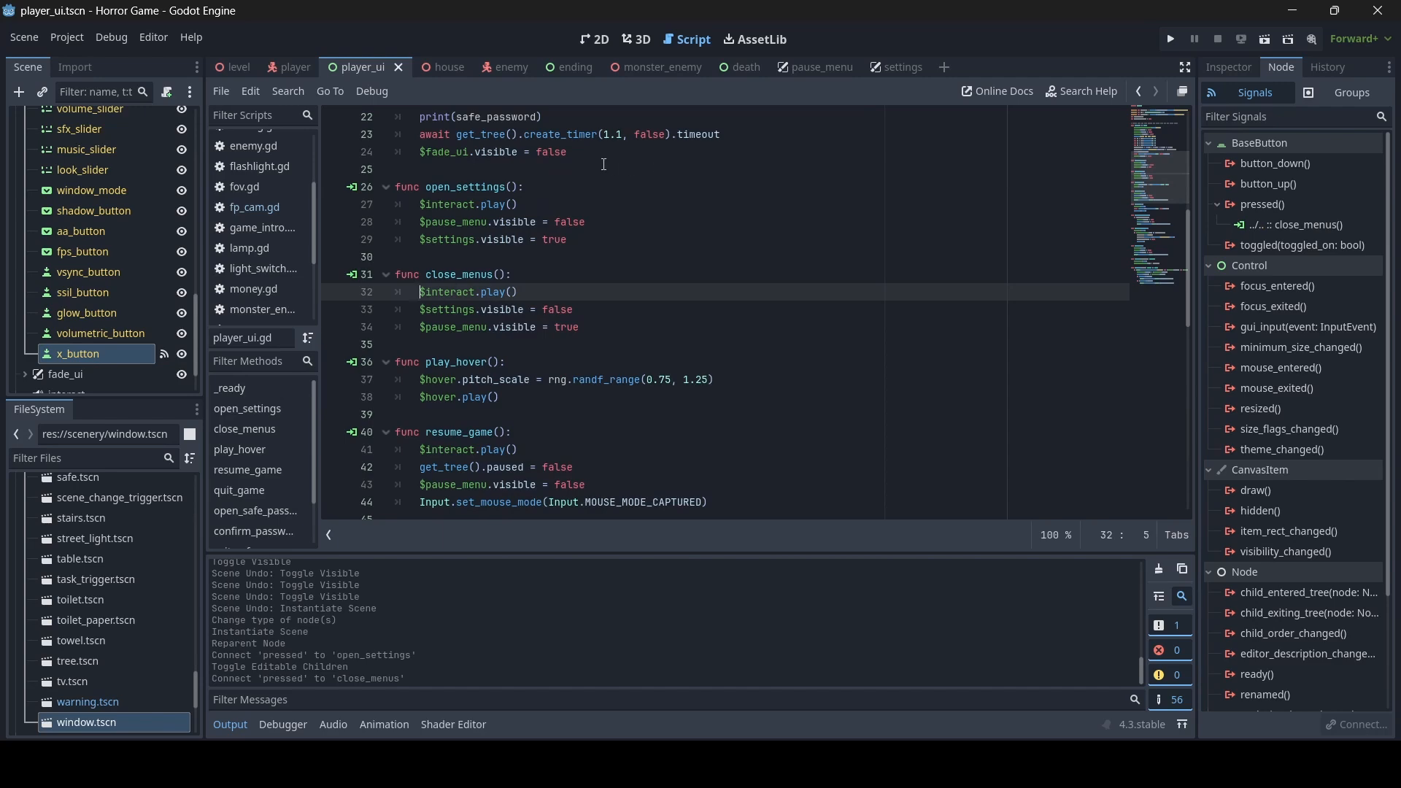
- Run the level scene, pause the game and open the settings menu from the pause menu
left_click(226, 67)
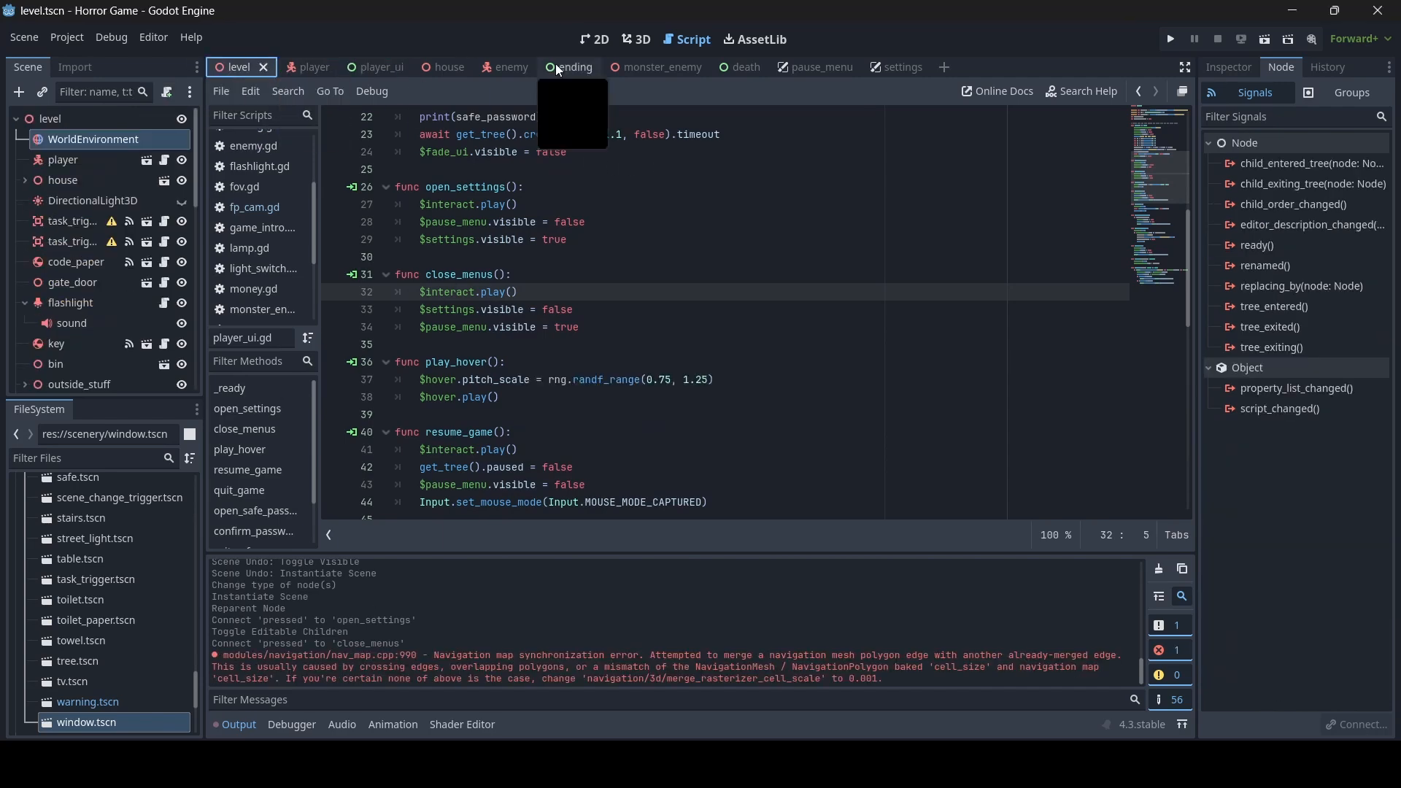
left_click(636, 40)
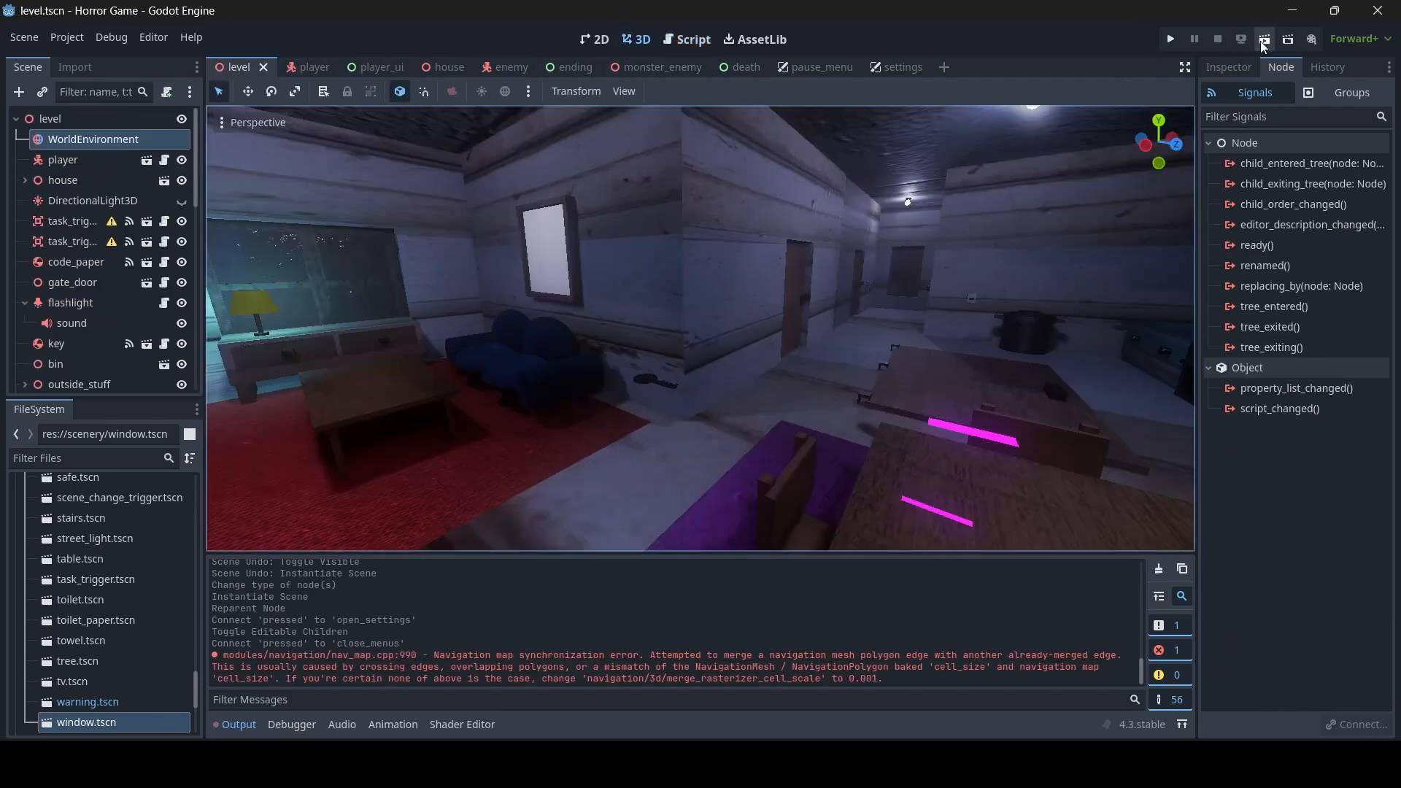
key("F5")
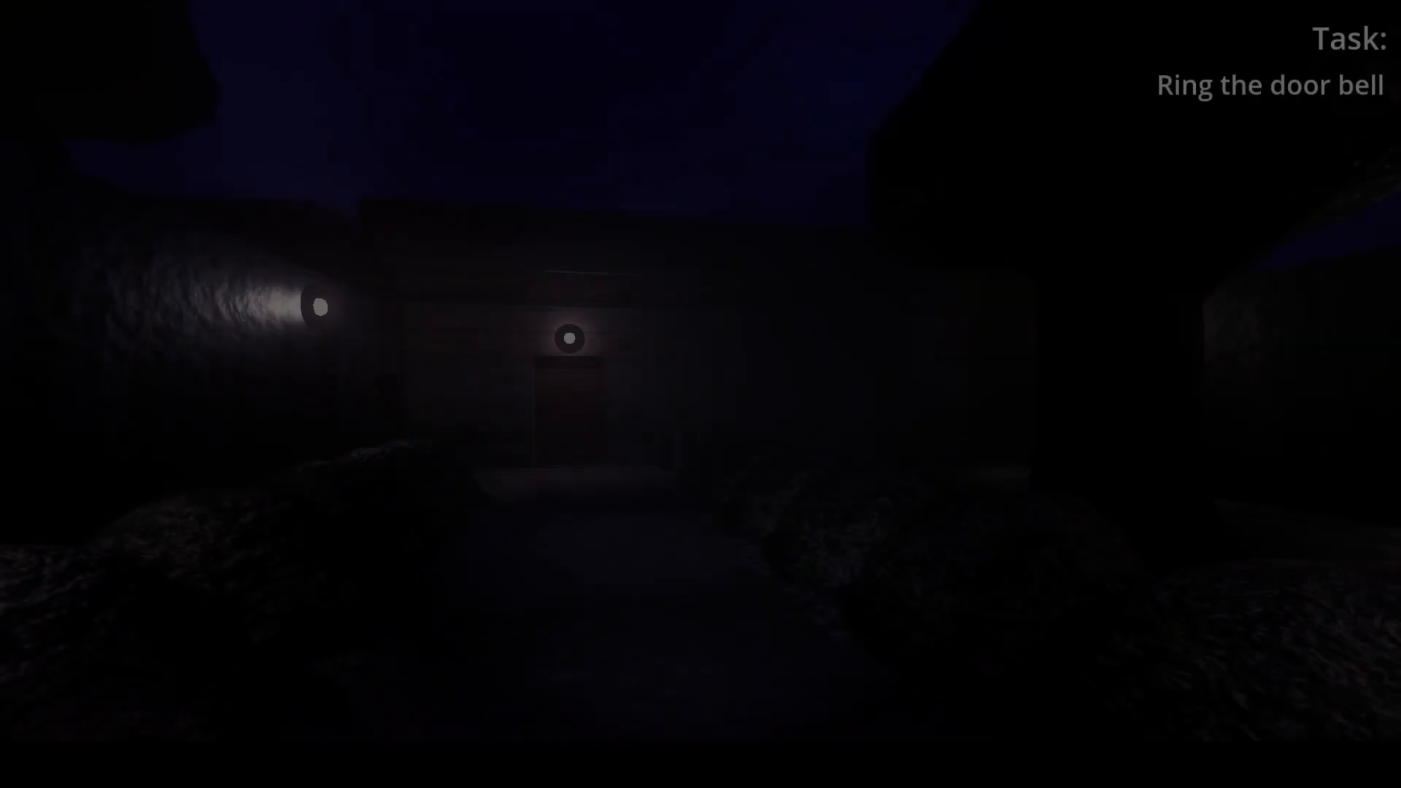
key("w")
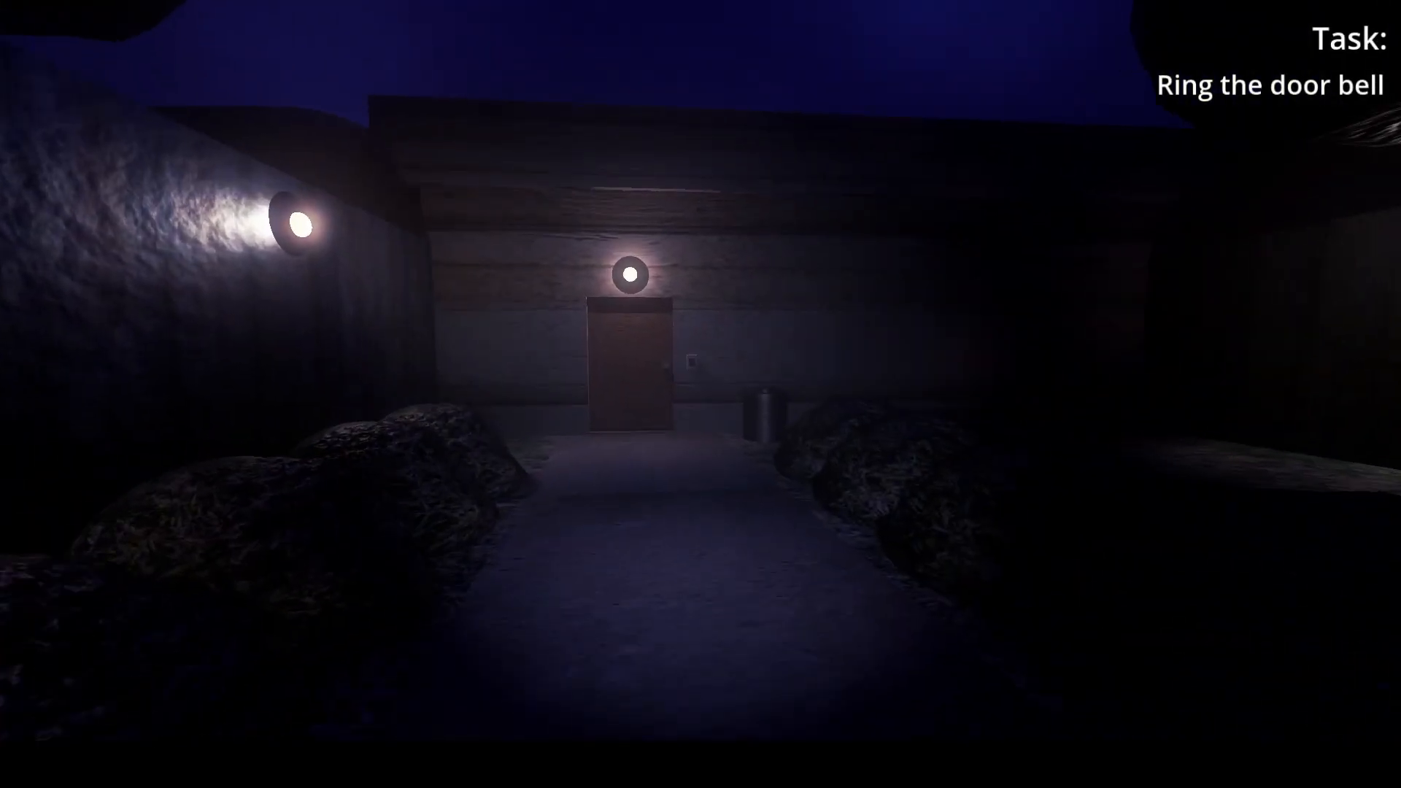
key("Escape")
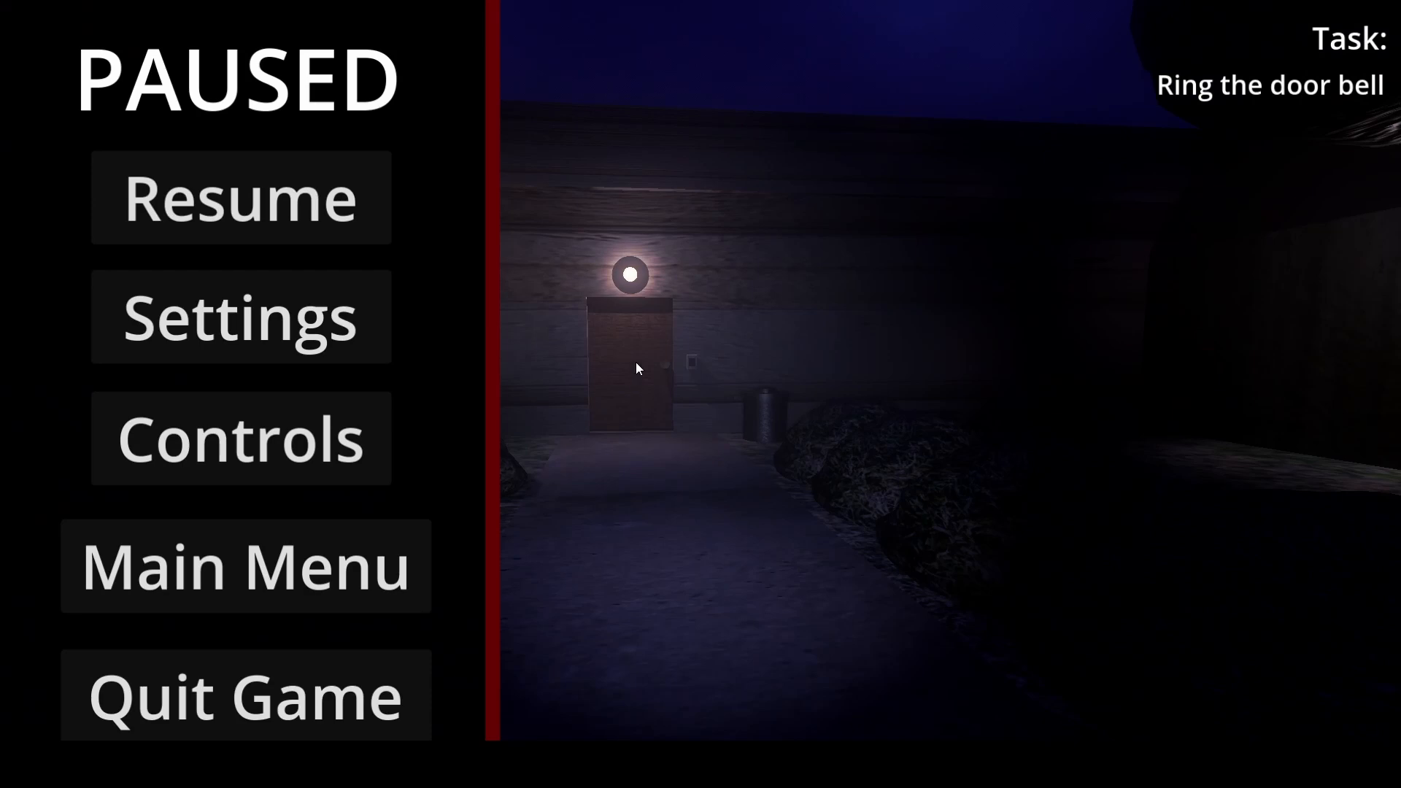
left_click(283, 333)
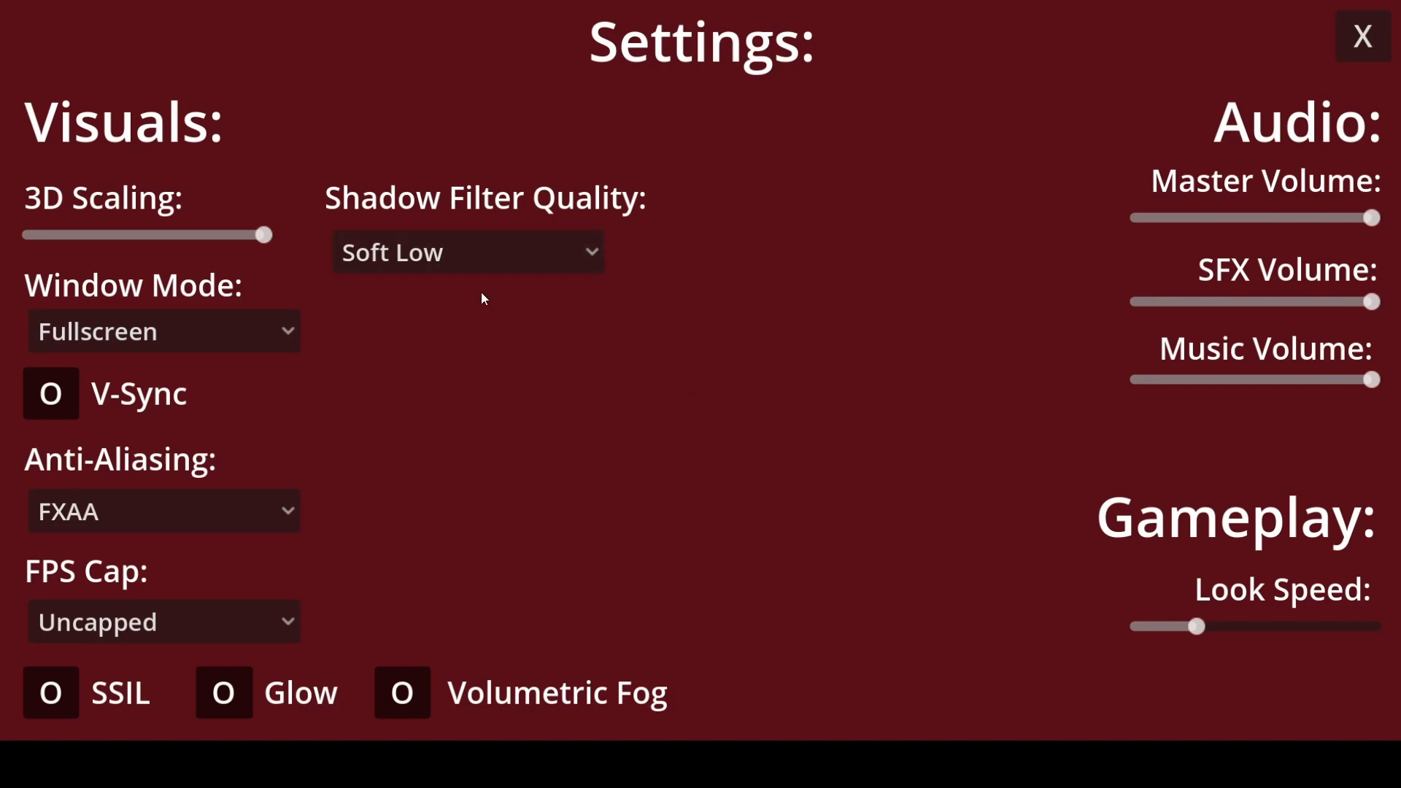
- Test the Shadow Filter Quality options Hard, Soft Very Low, Soft Medium, Soft High and Soft Ultra, finishing on Soft Very Low
left_click(453, 262)
left_click(458, 248)
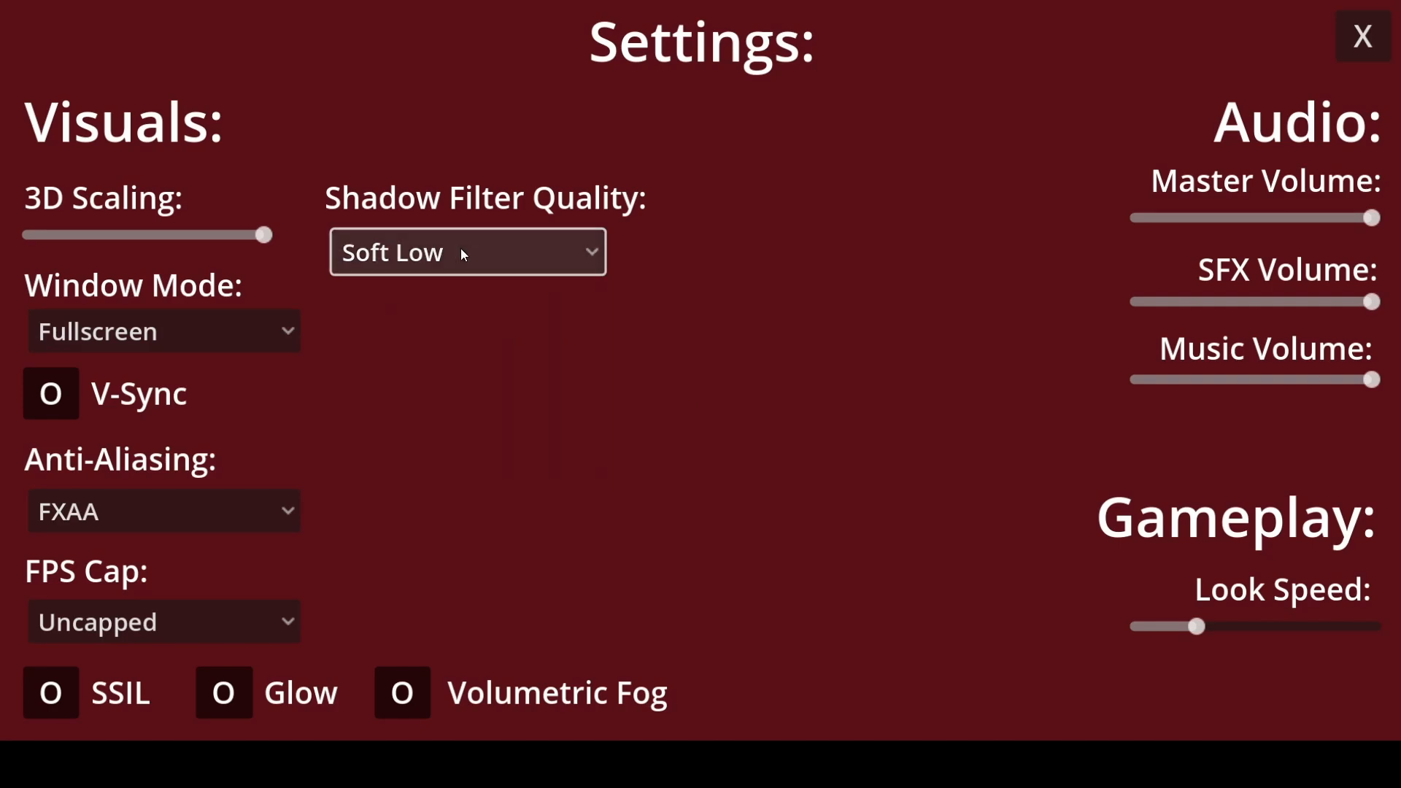
left_click(461, 249)
left_click(408, 293)
left_click(460, 256)
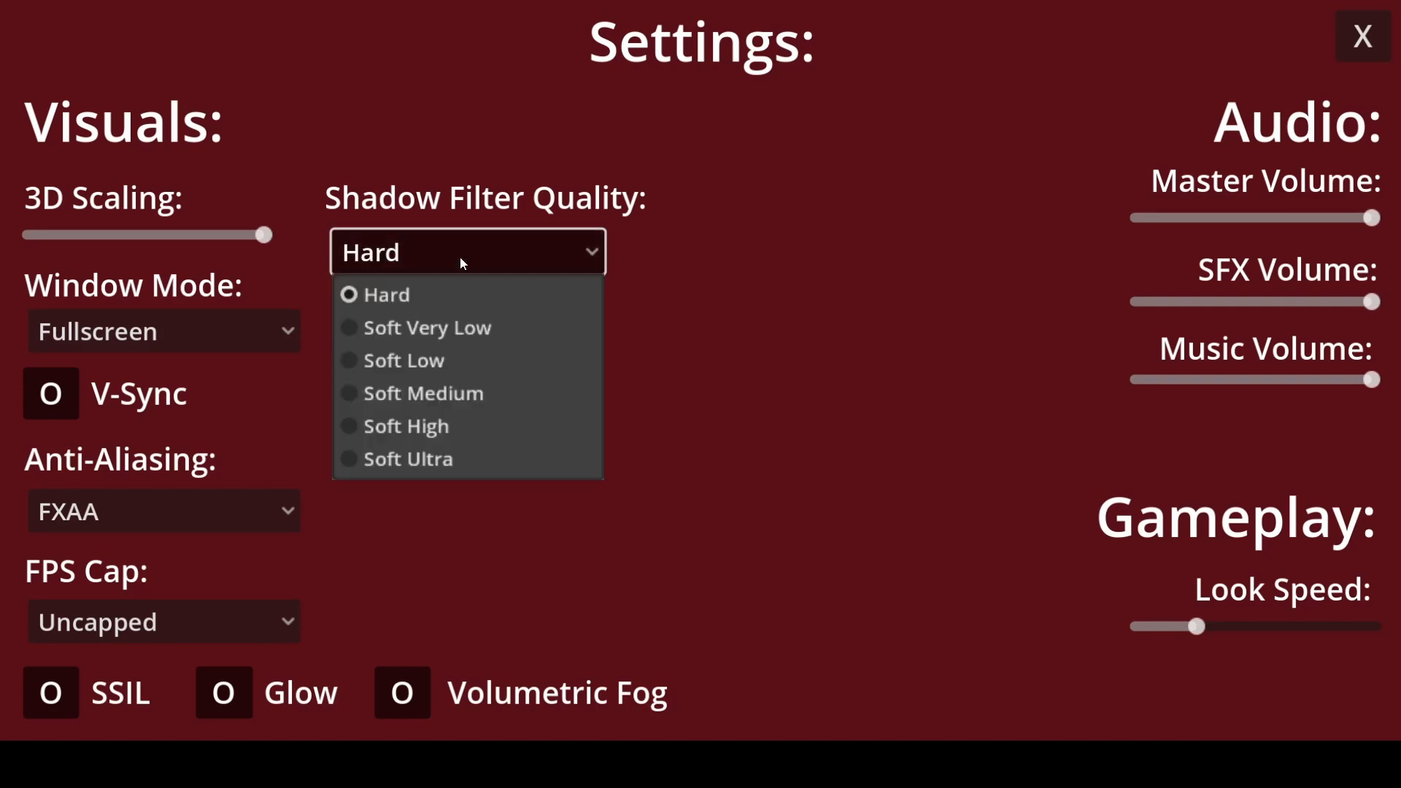
left_click(425, 321)
left_click(460, 267)
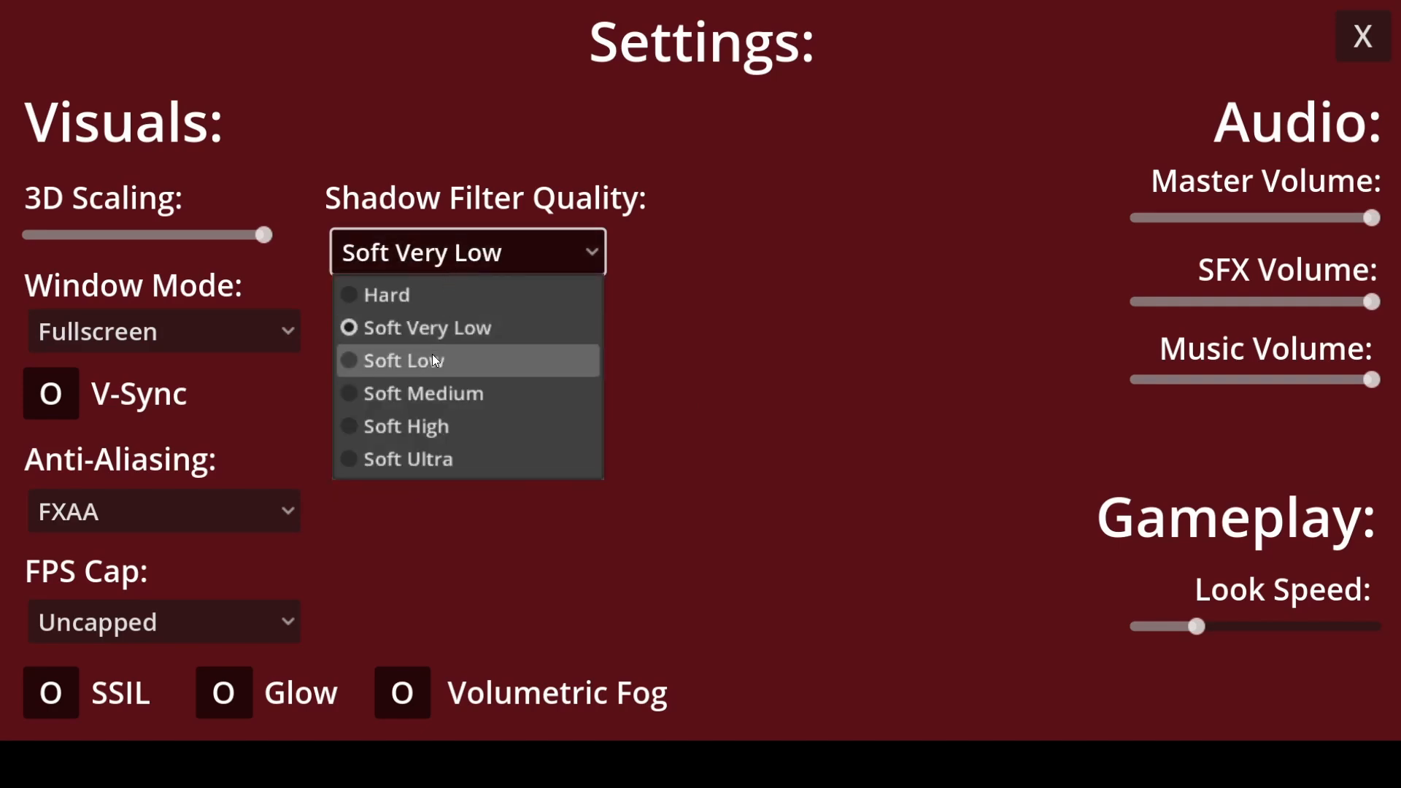
left_click(426, 392)
left_click(447, 264)
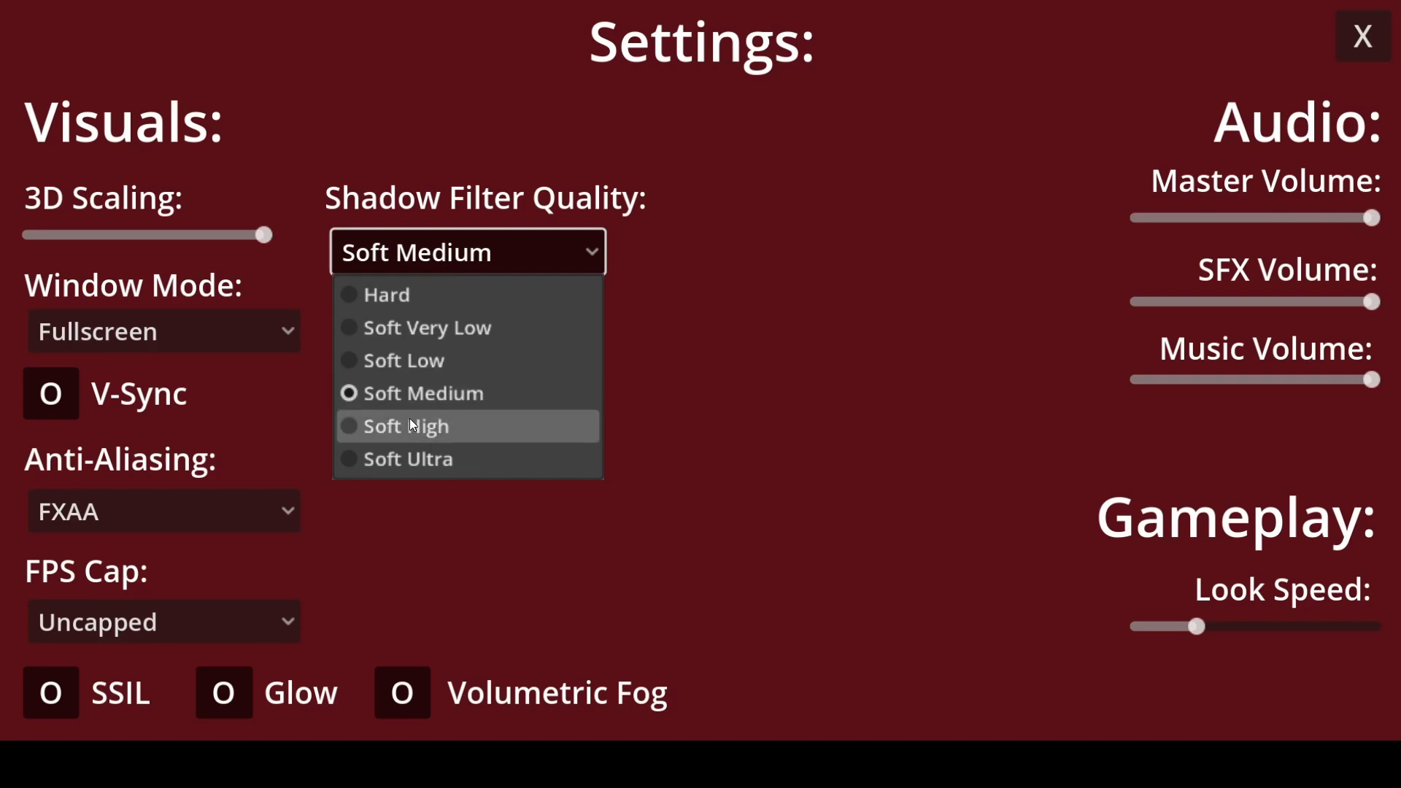
left_click(409, 425)
left_click(453, 252)
left_click(423, 459)
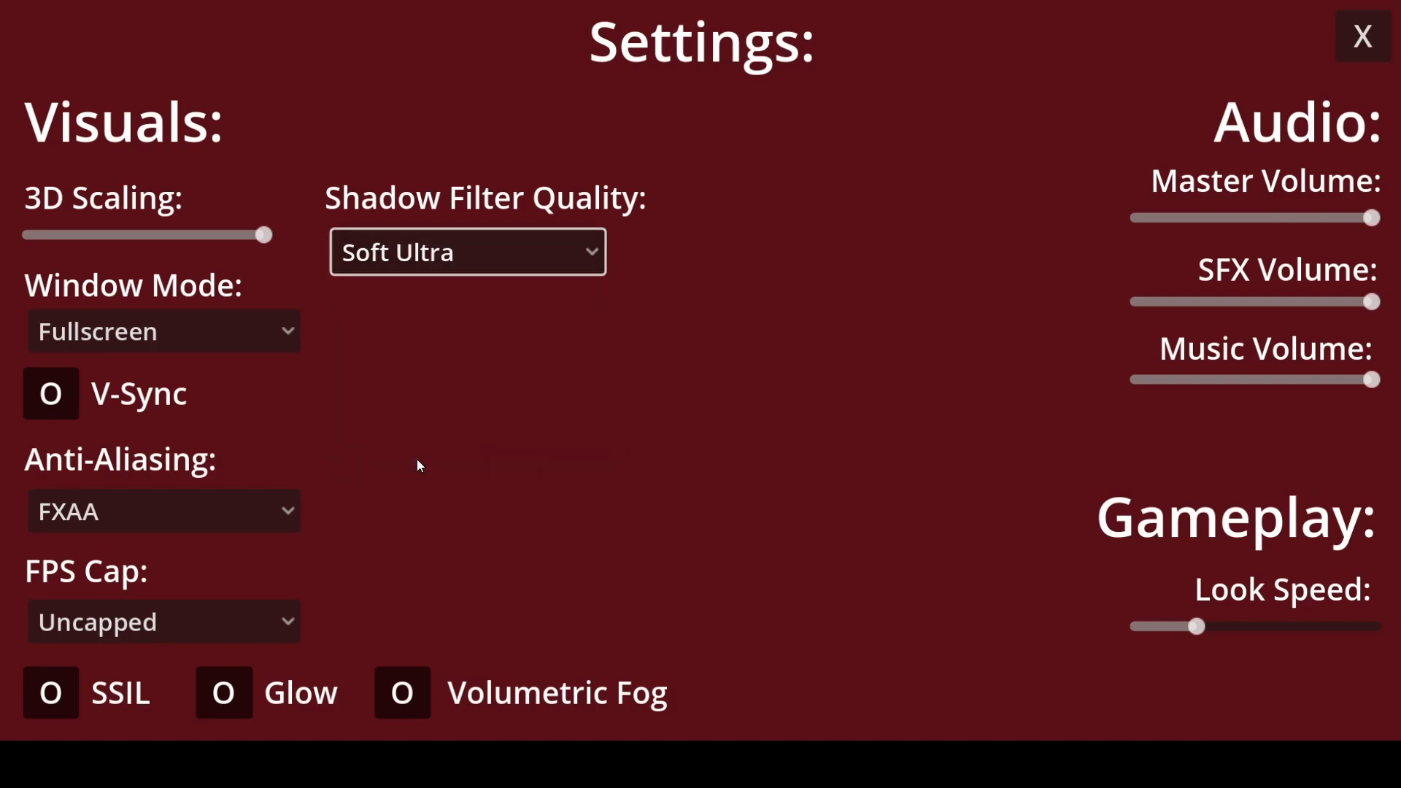
left_click(434, 259)
left_click(438, 330)
- Test the Window Mode selector with Exclusive Fullscreen and Windowed
left_click(276, 321)
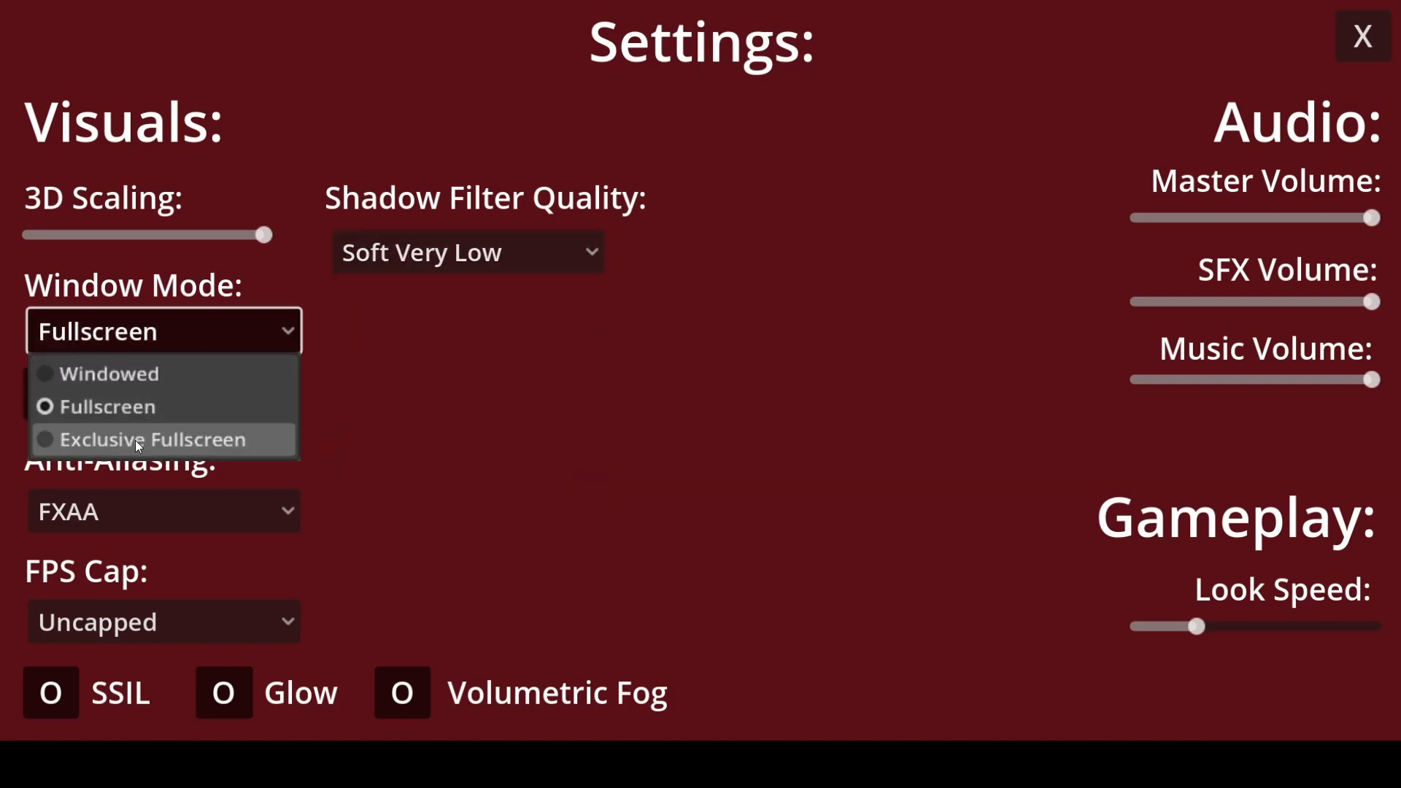
left_click(134, 440)
left_click(186, 317)
left_click(171, 379)
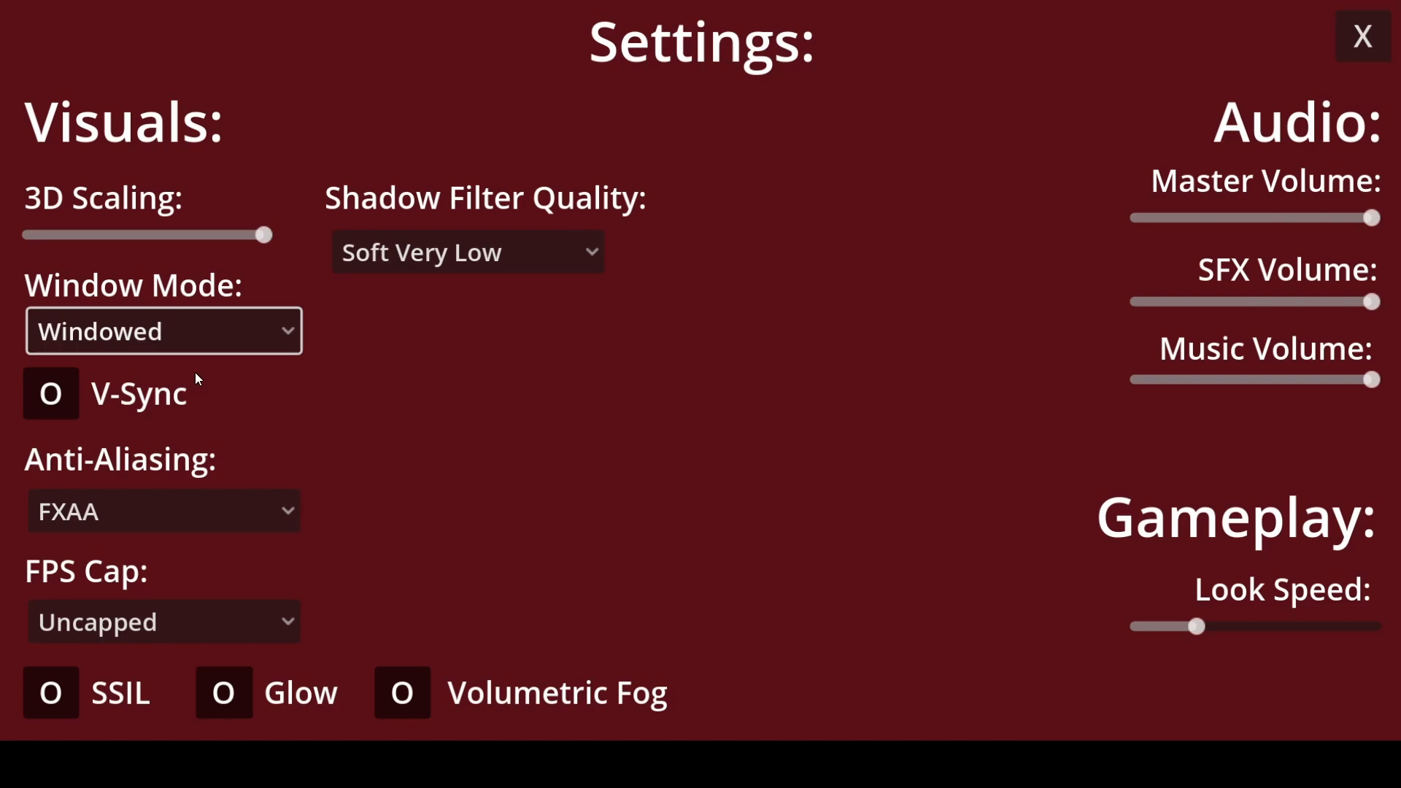
- Test the Anti-Aliasing selector with MSAA 2X, MSAA 8X and None
left_click(150, 500)
left_click(121, 642)
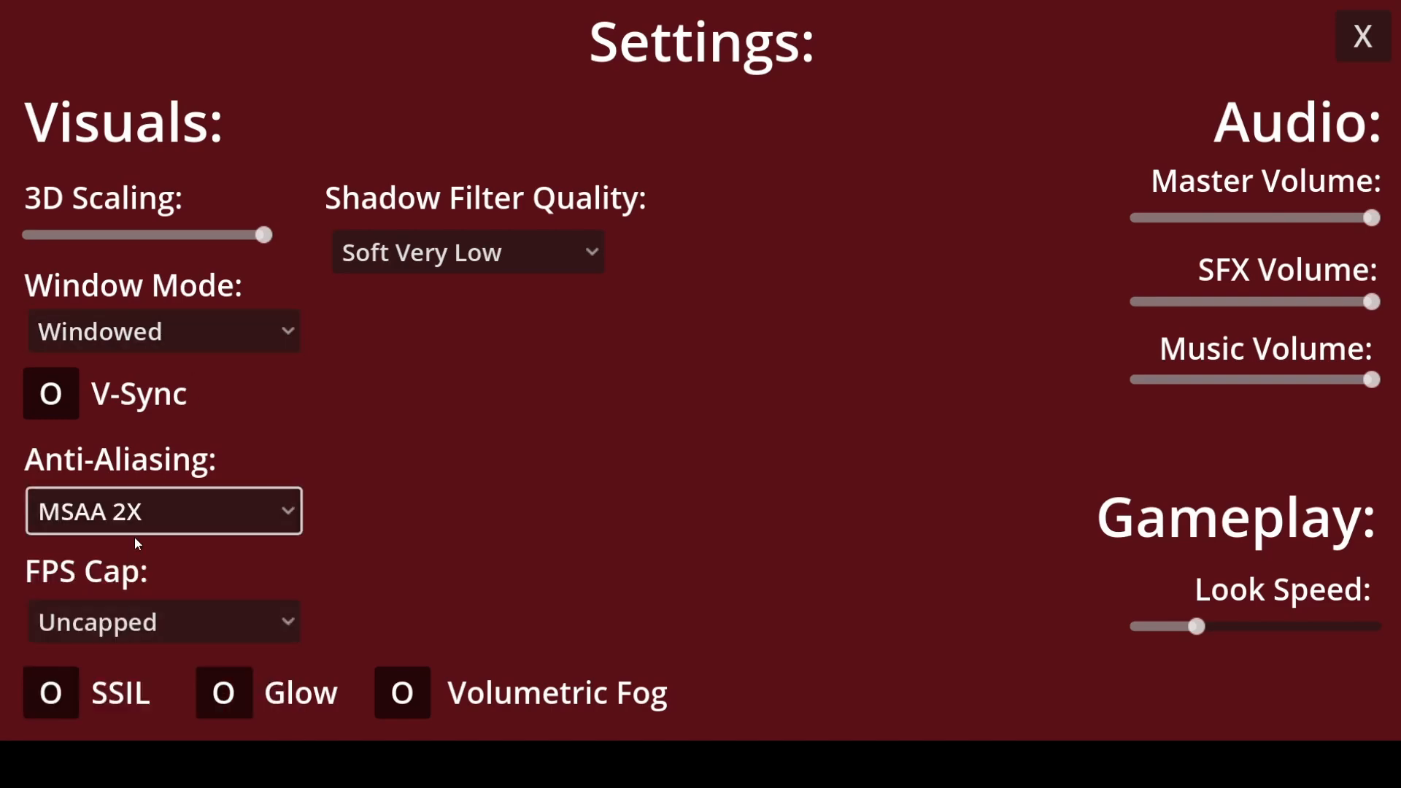
left_click(134, 527)
left_click(129, 718)
left_click(129, 526)
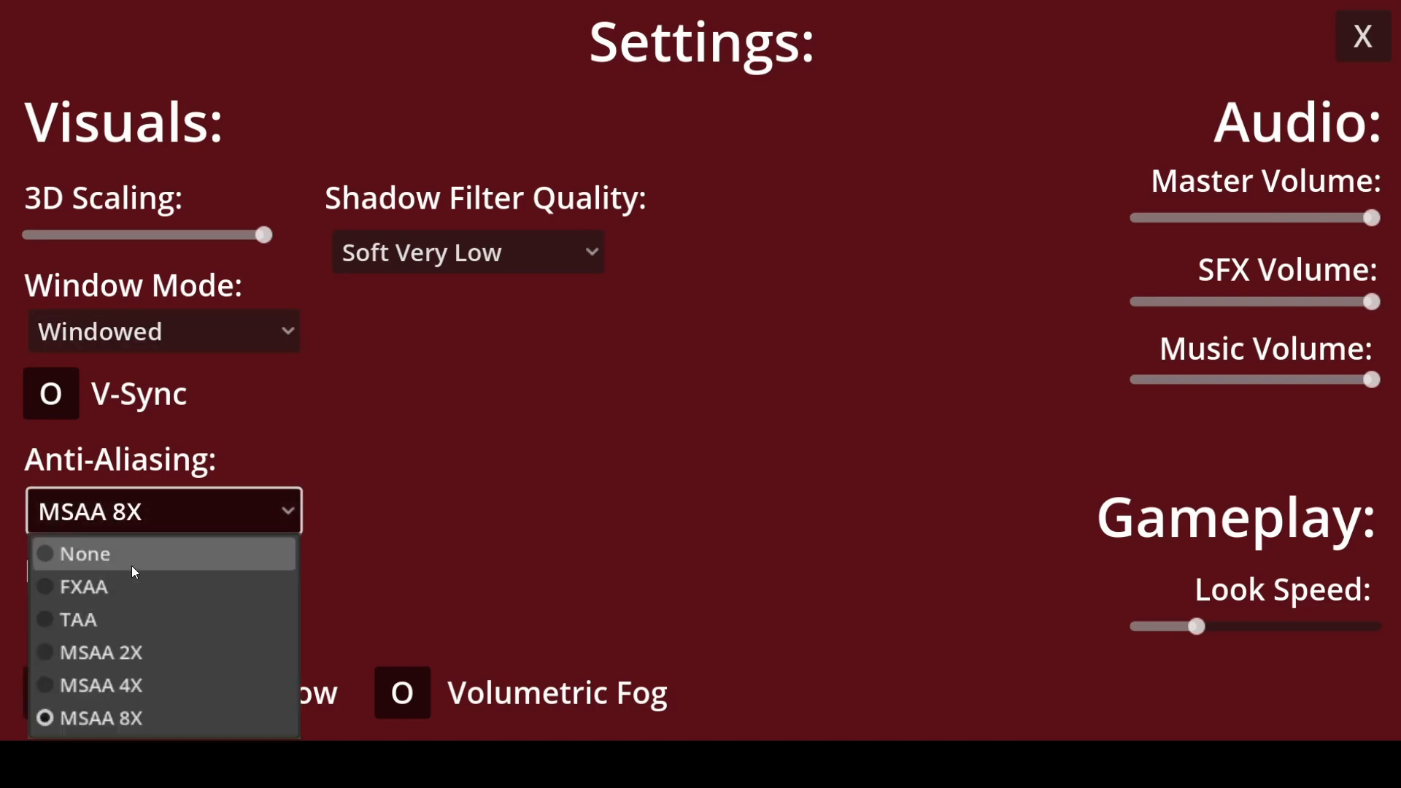
left_click(131, 562)
- Test the FPS Cap selector with 30FPS and try the V-Sync toggle
left_click(129, 633)
left_click(121, 672)
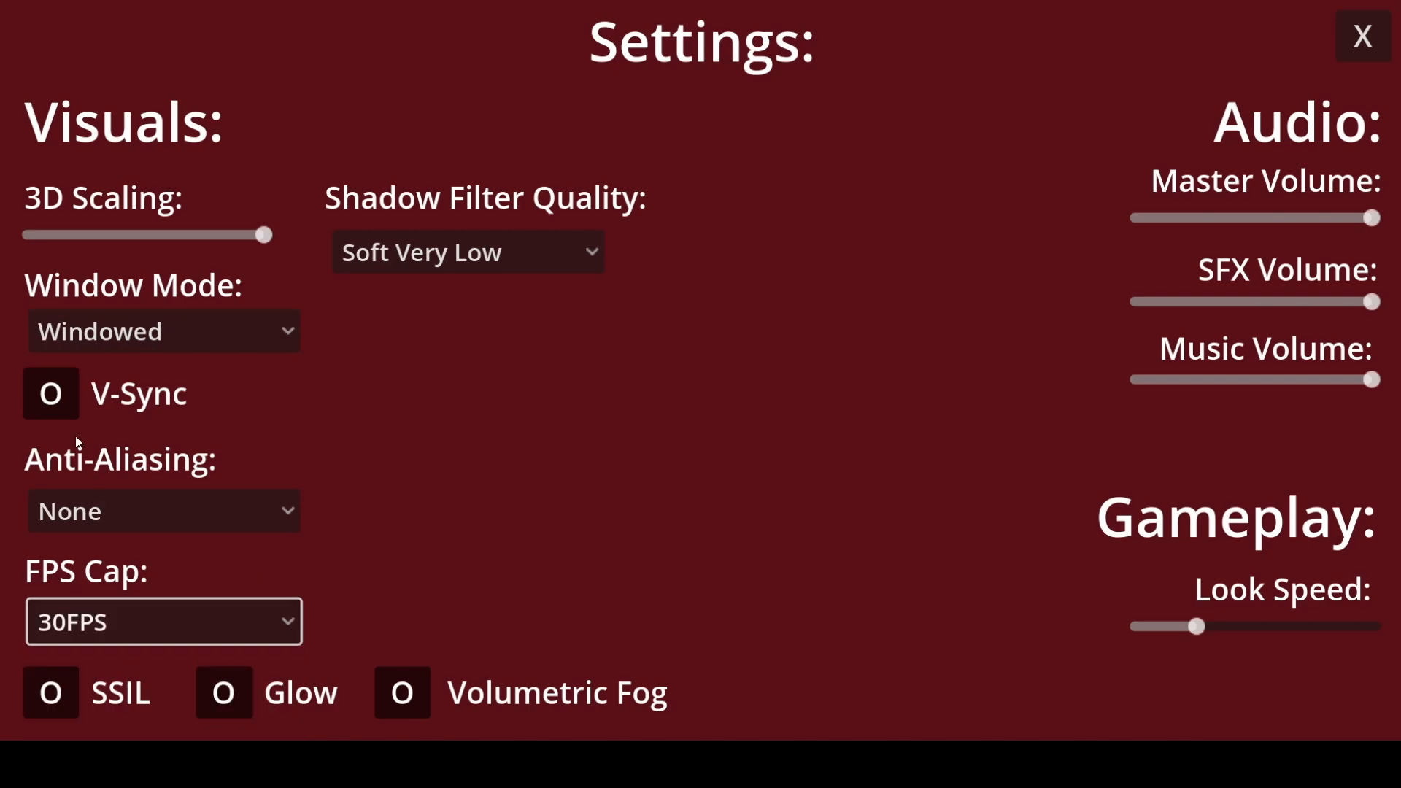
left_click(54, 413)
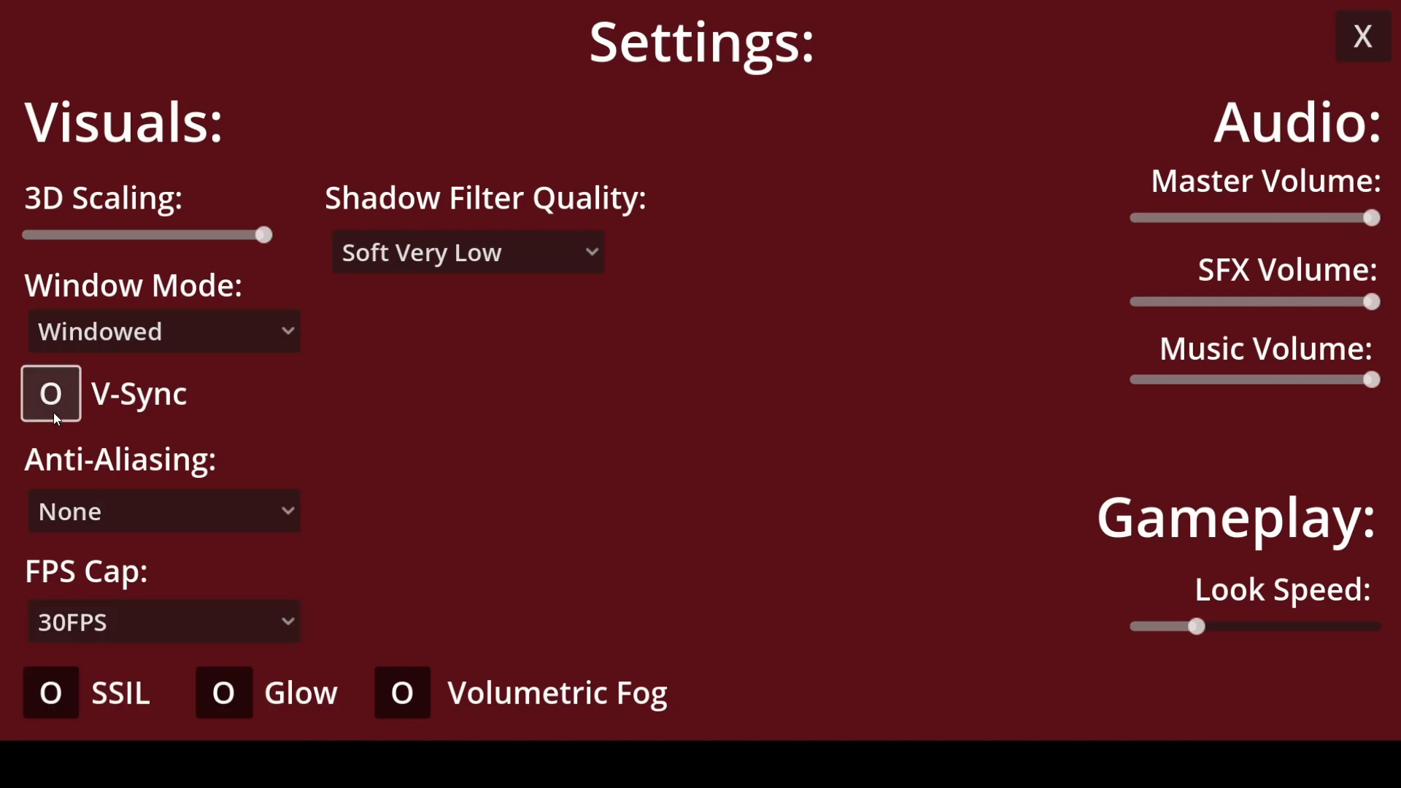
- Test closing and reopening the settings menu from the pause menu, and return to the script editor
left_click(1365, 44)
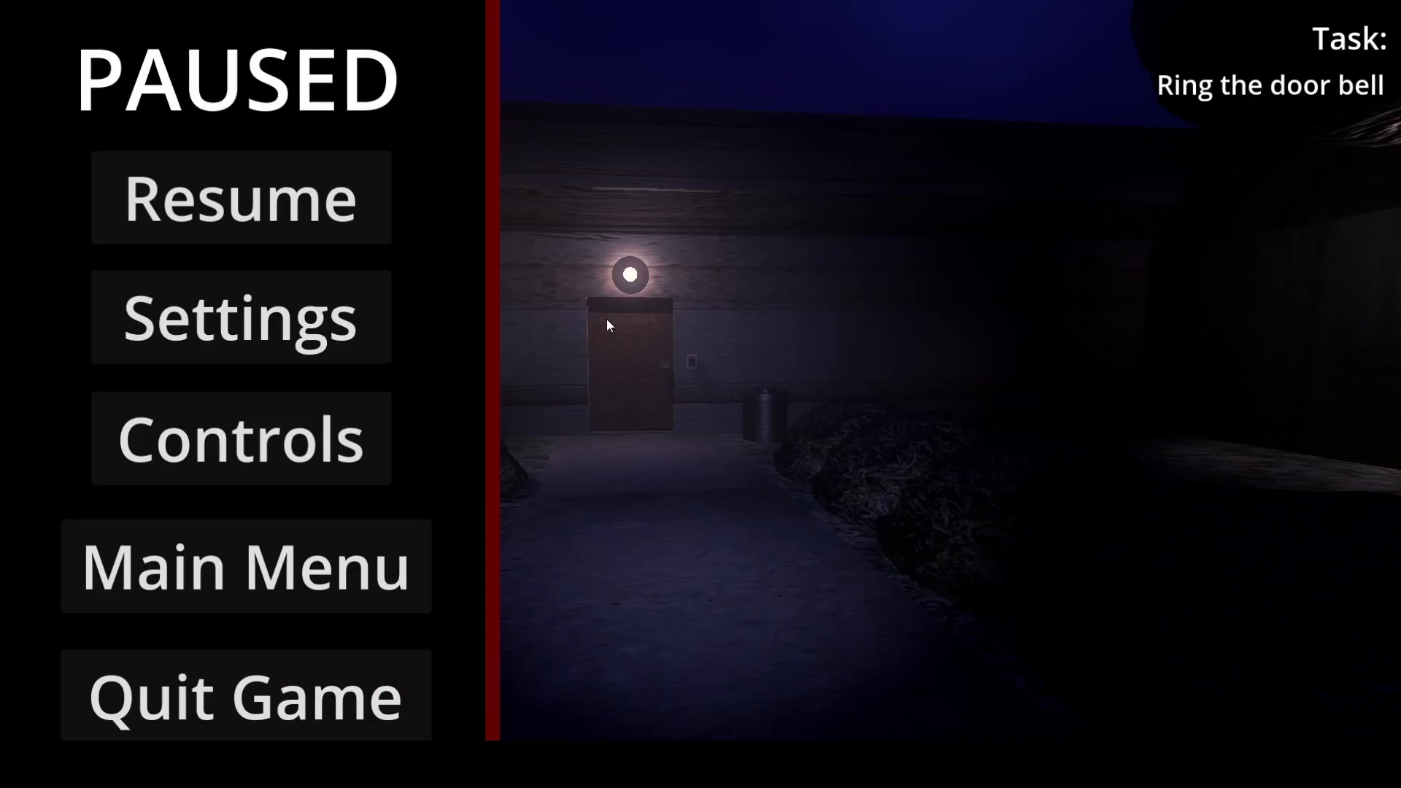
left_click(241, 317)
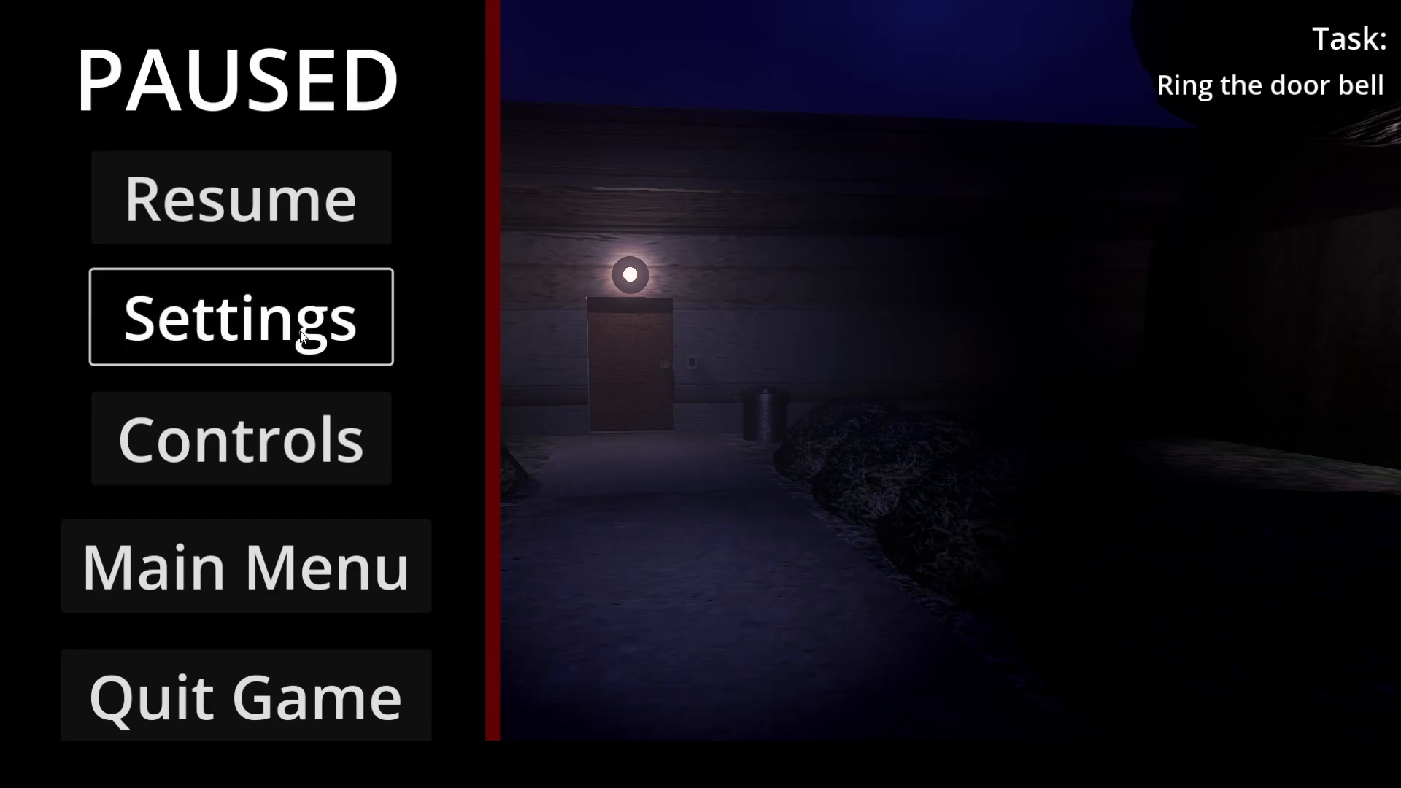
left_click(1363, 37)
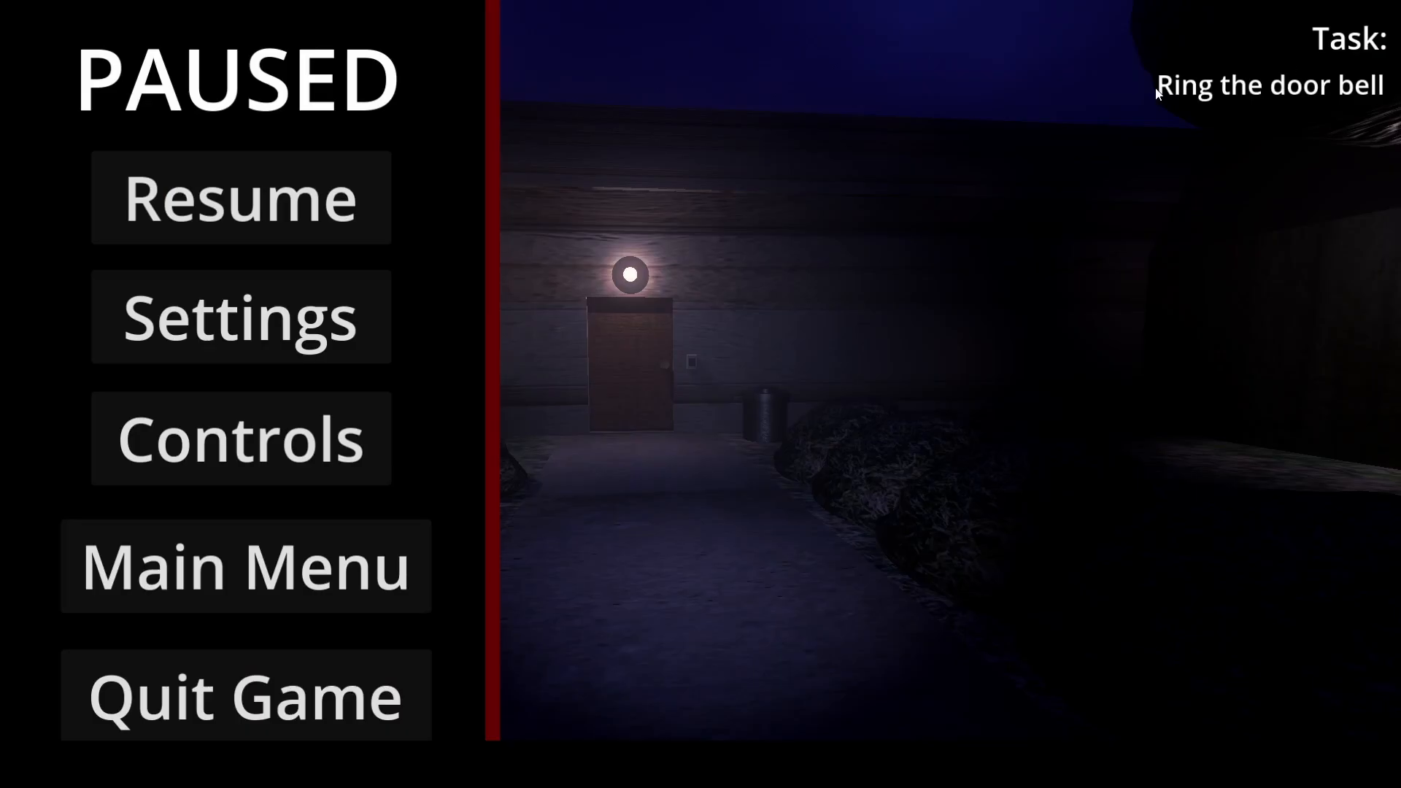
left_click(256, 316)
left_click(687, 38)
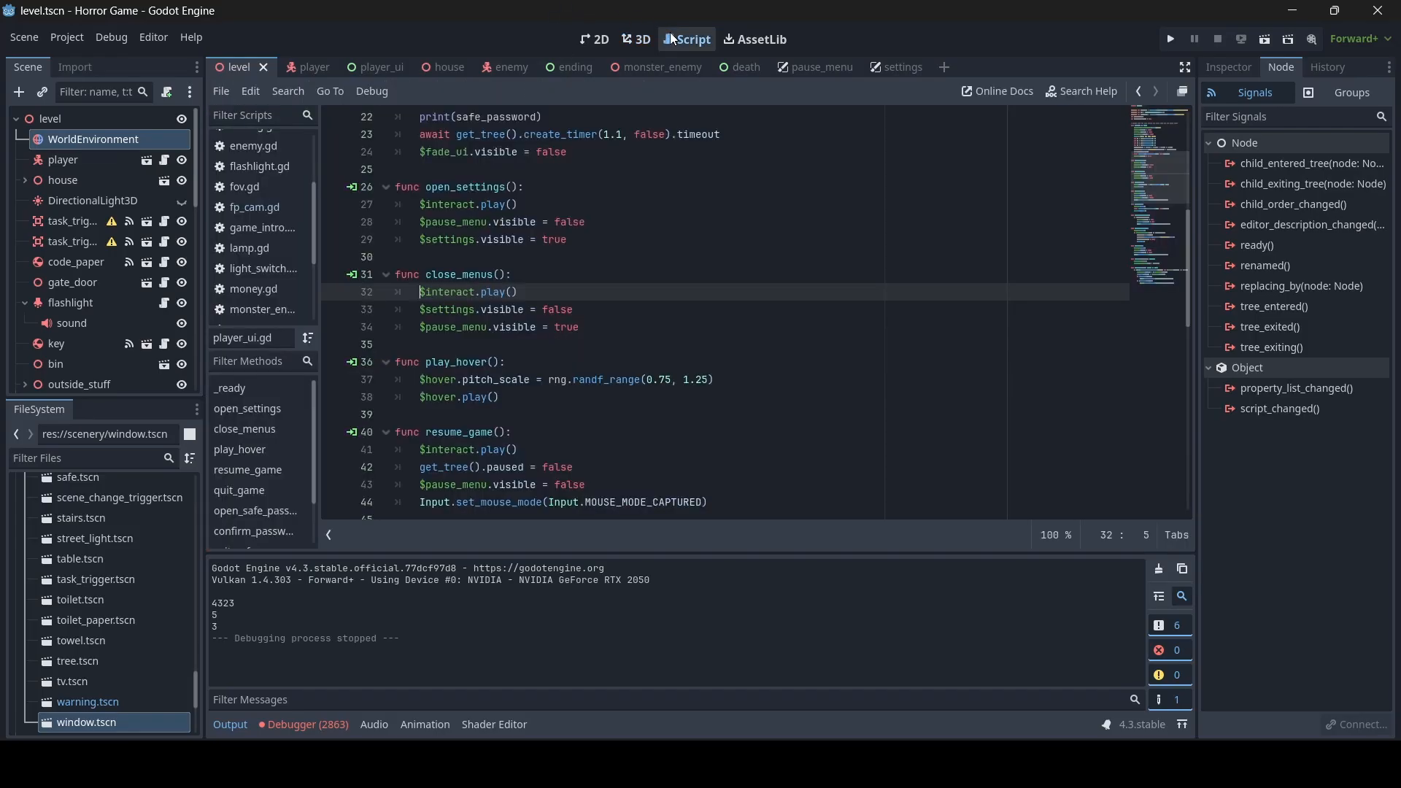
- Connect the mouse_entered() signal of x_button to player_ui's play_hover method and save the player_ui scene
left_click(375, 70)
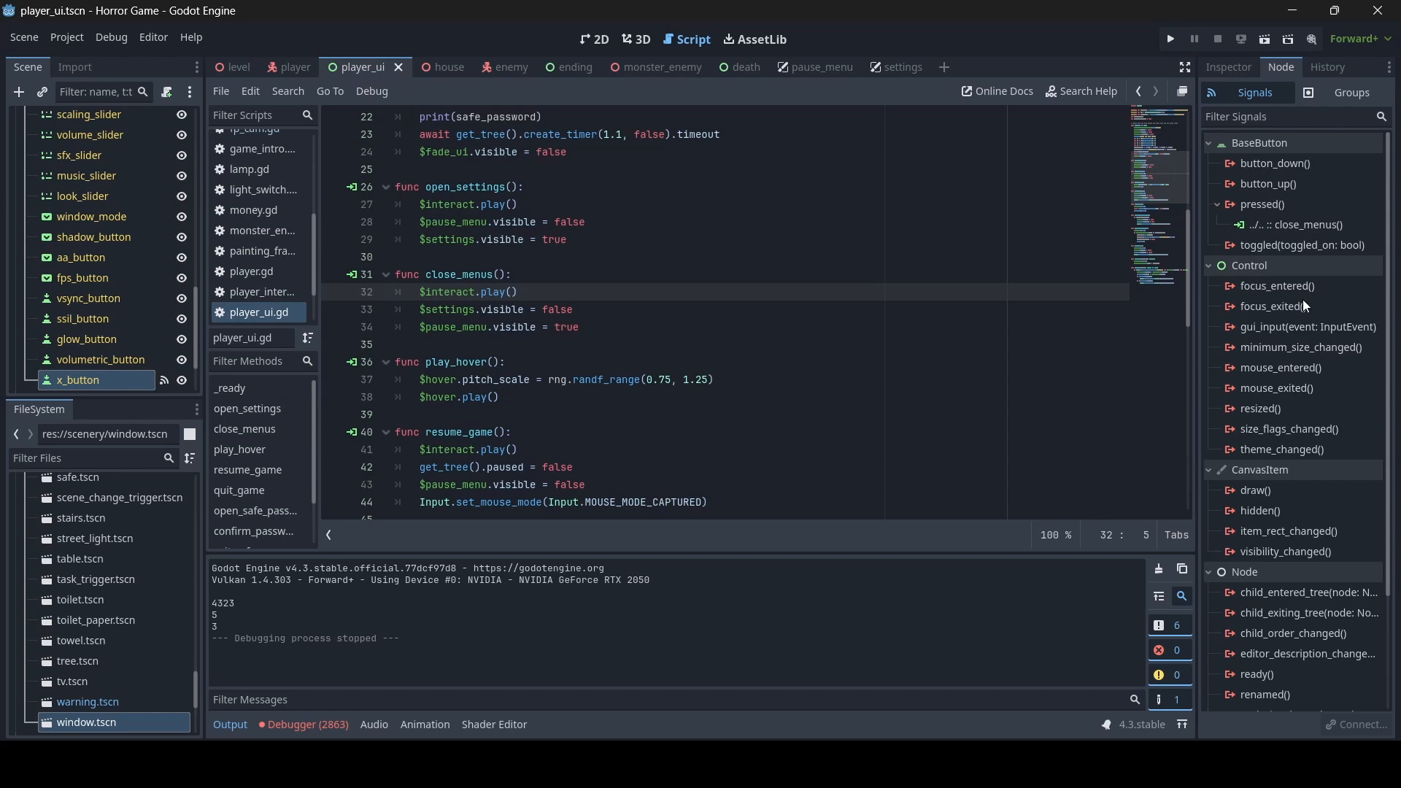
double_click(1301, 371)
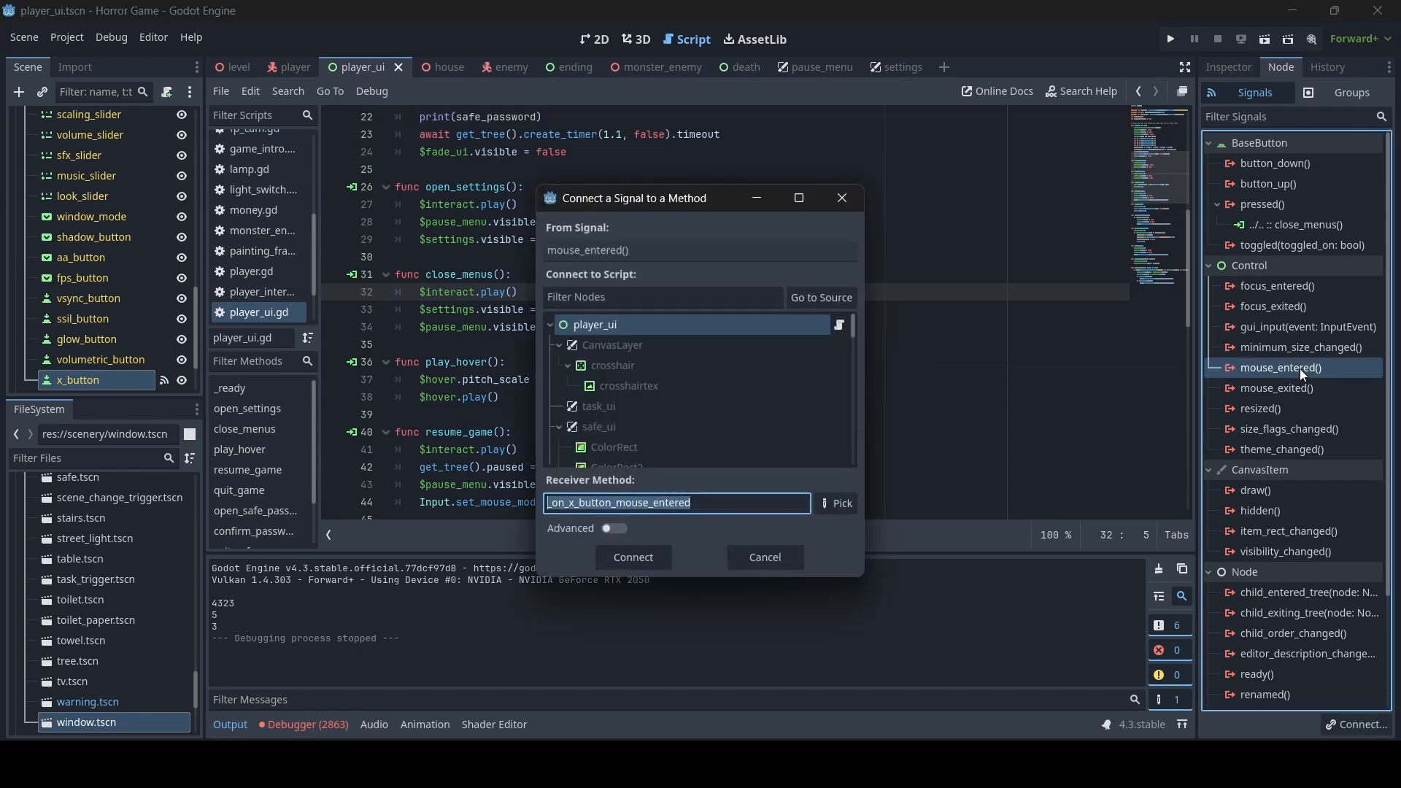
type("play_h")
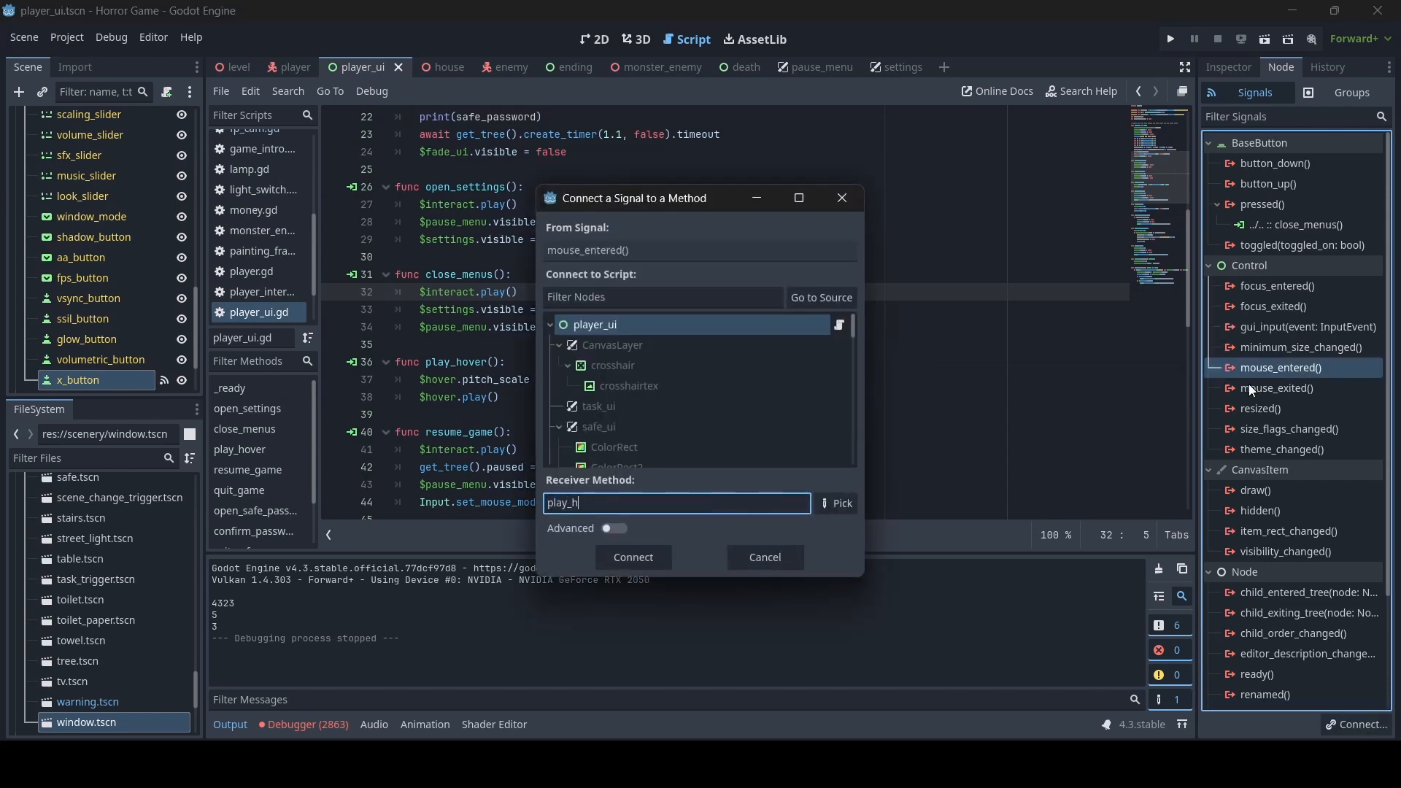
type("over")
left_click(633, 558)
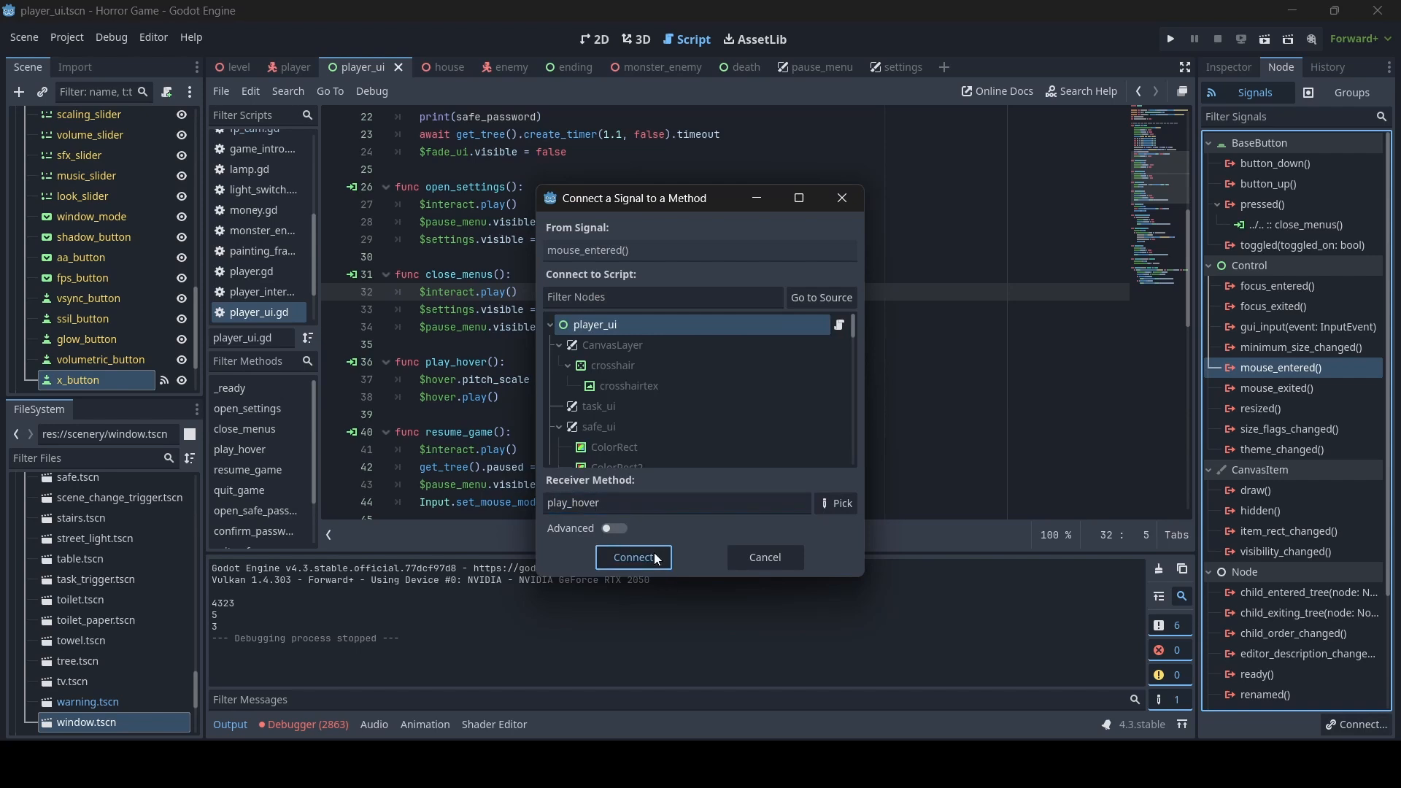
key("ctrl+s")
- Connect the mouse_entered() signal of scaling_slider to player_ui's play_hover method
left_click(594, 39)
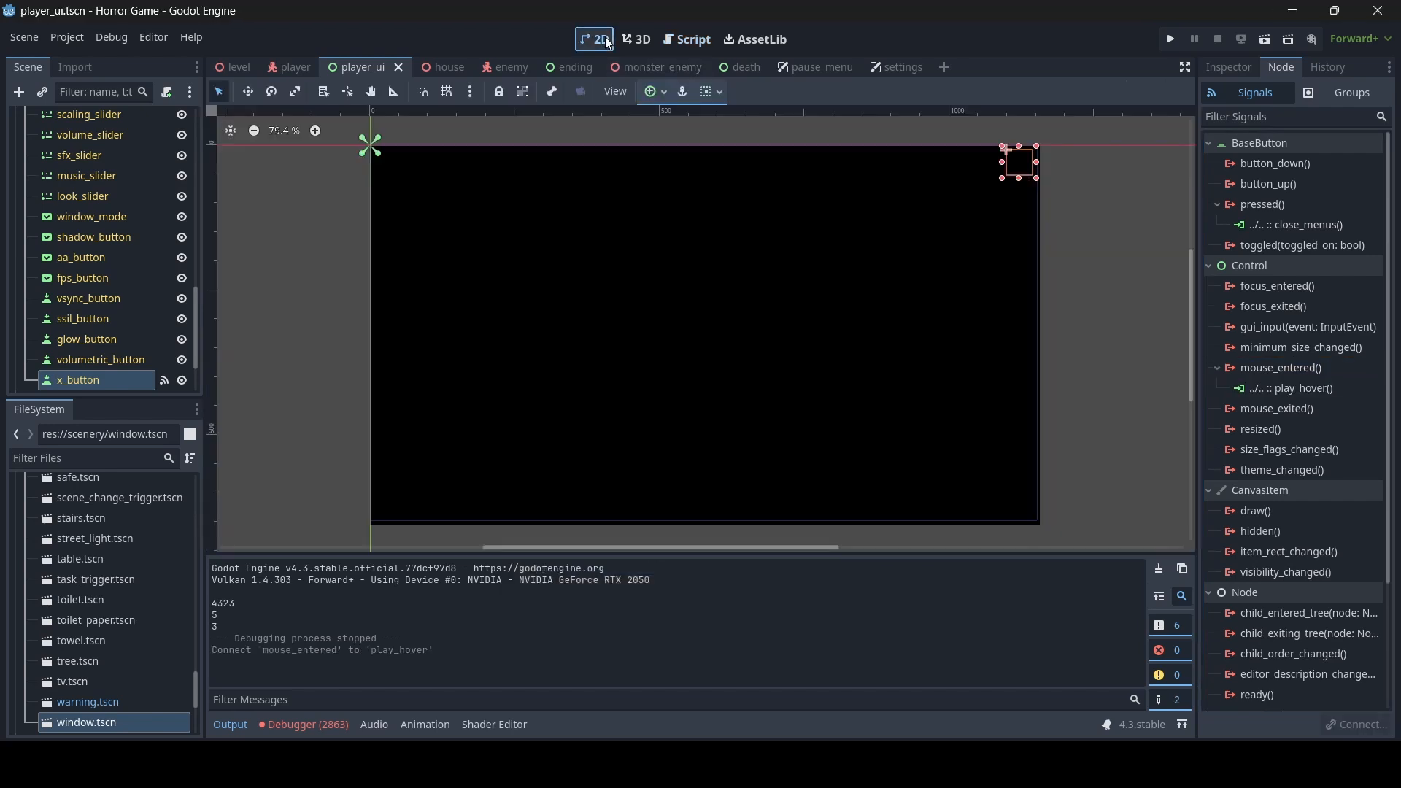
scroll(167, 230, "down", 1)
scroll(168, 230, "up", 5)
scroll(165, 230, "down", 7)
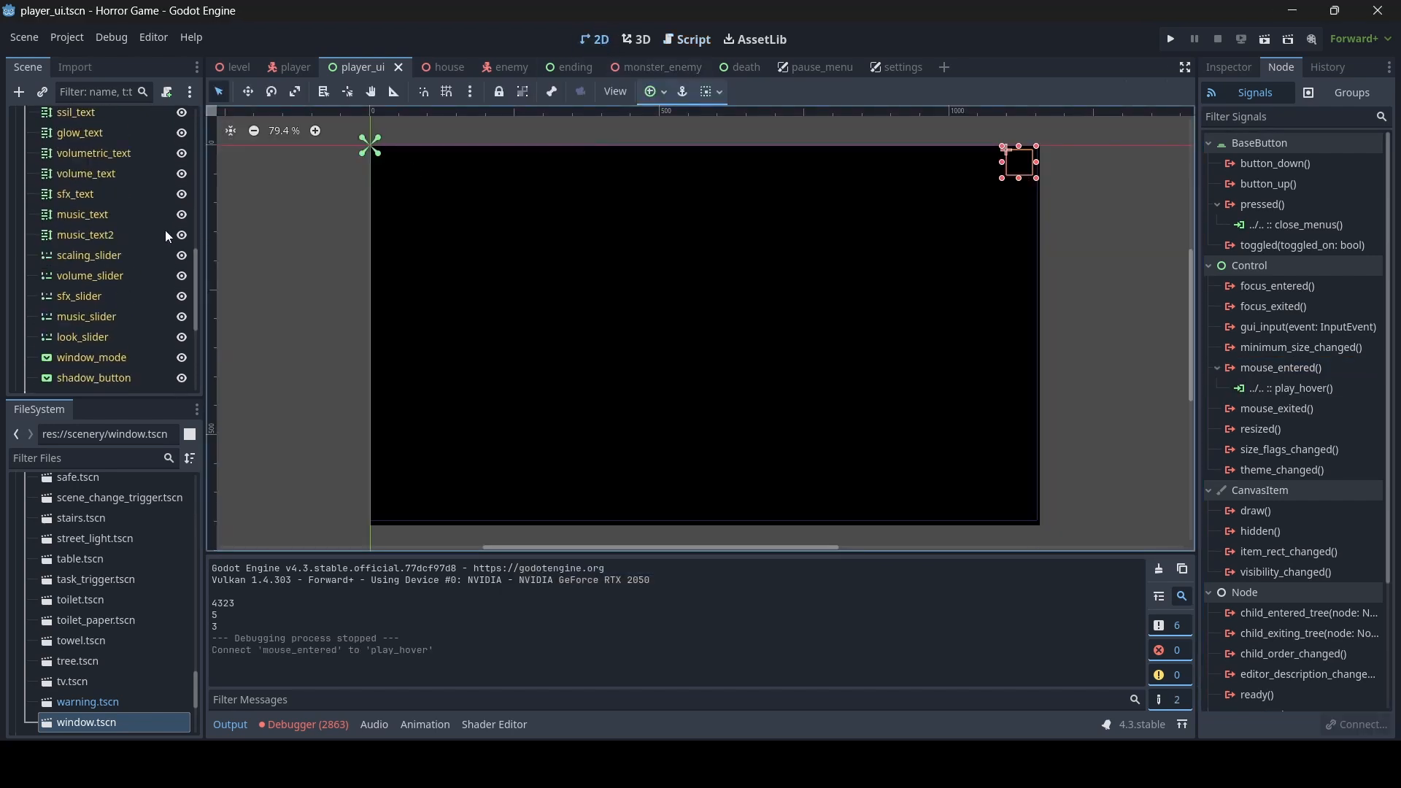
scroll(146, 239, "up", 3)
scroll(111, 188, "up", 2)
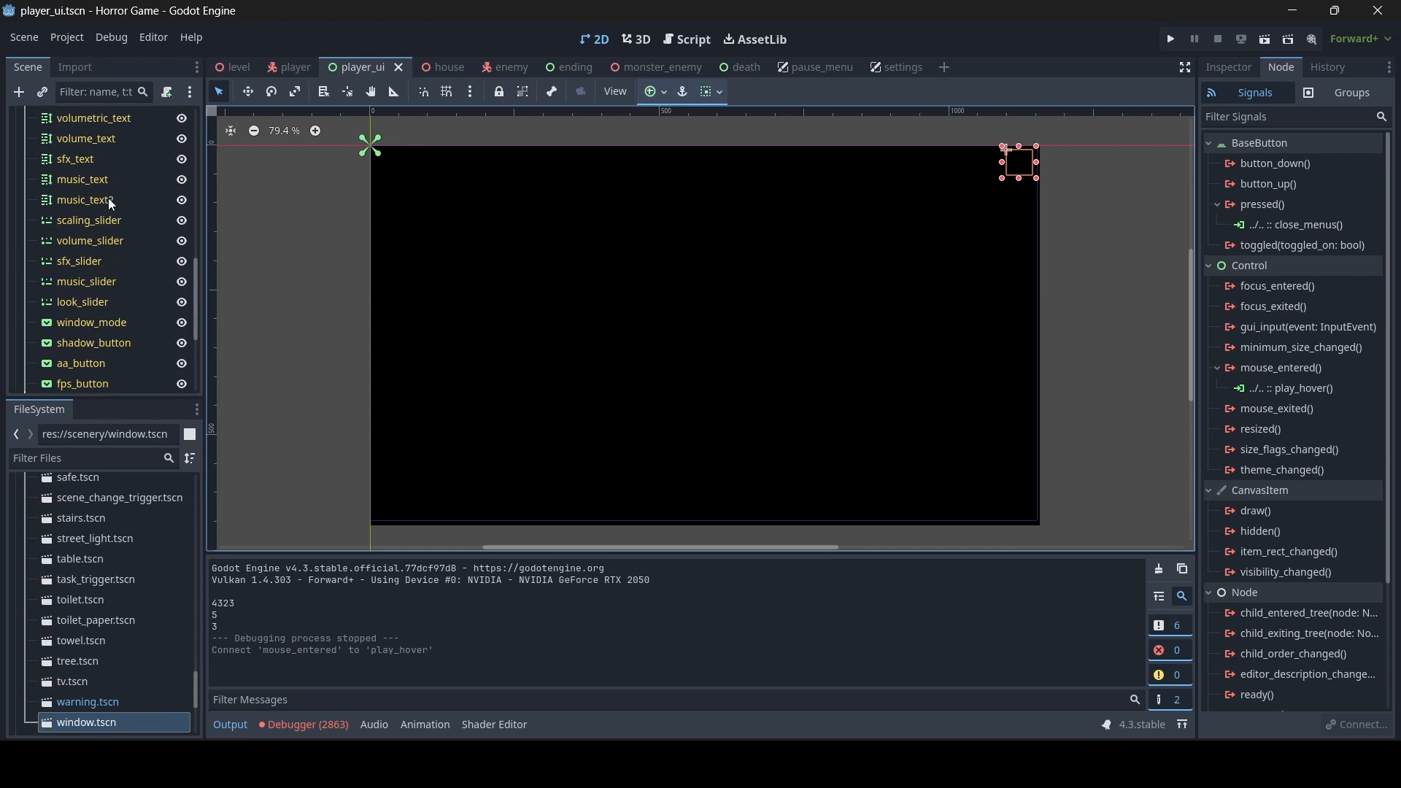
scroll(81, 241, "down", 4)
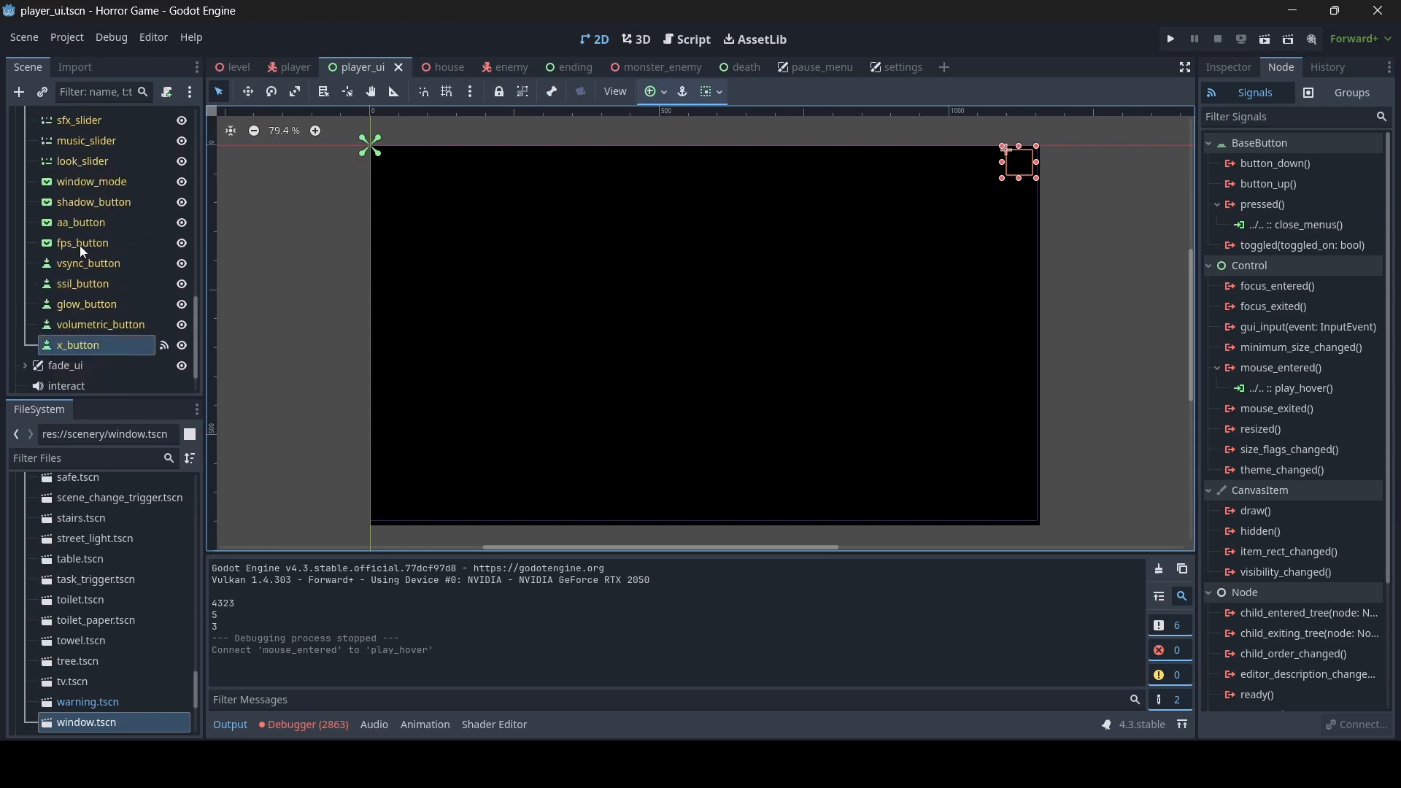
scroll(128, 308, "up", 3)
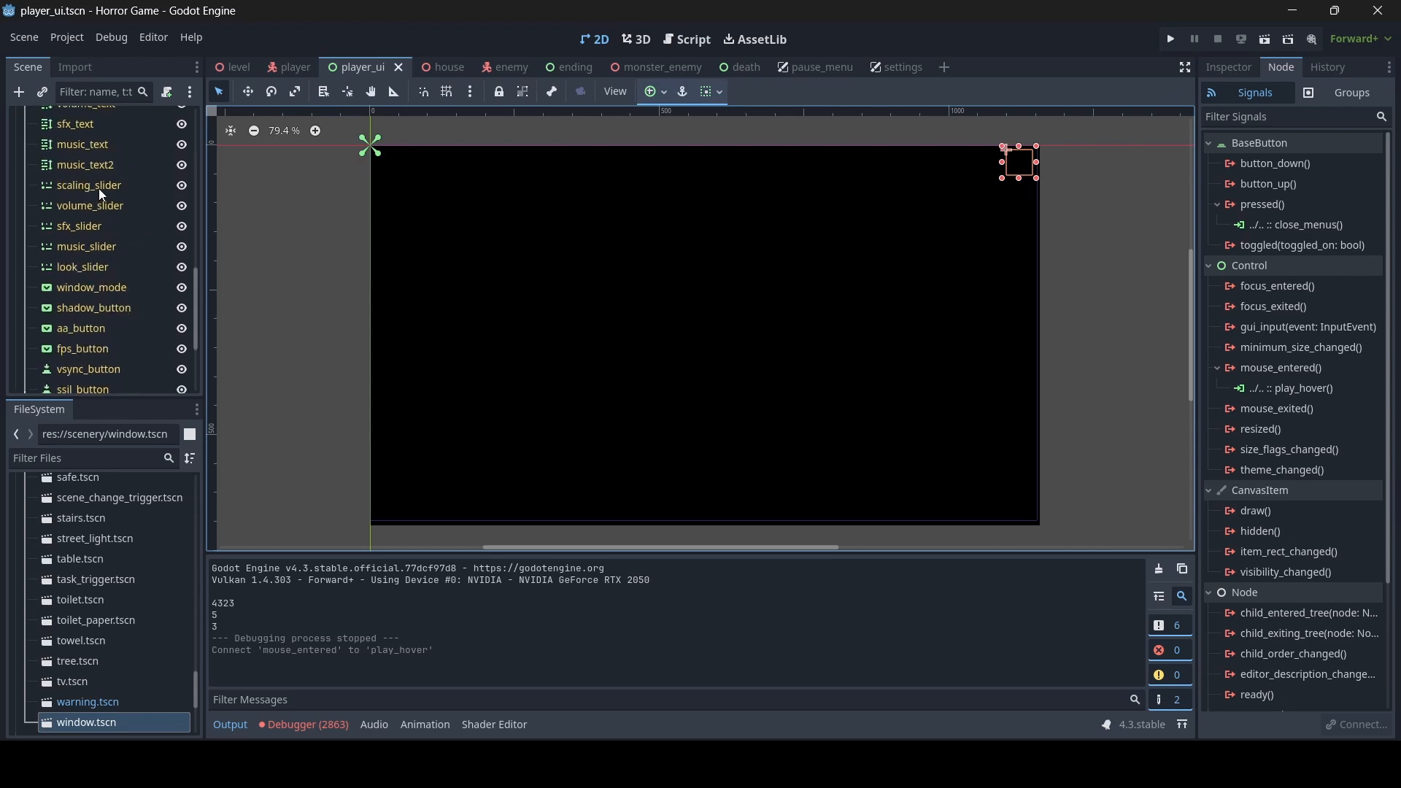
left_click(90, 186)
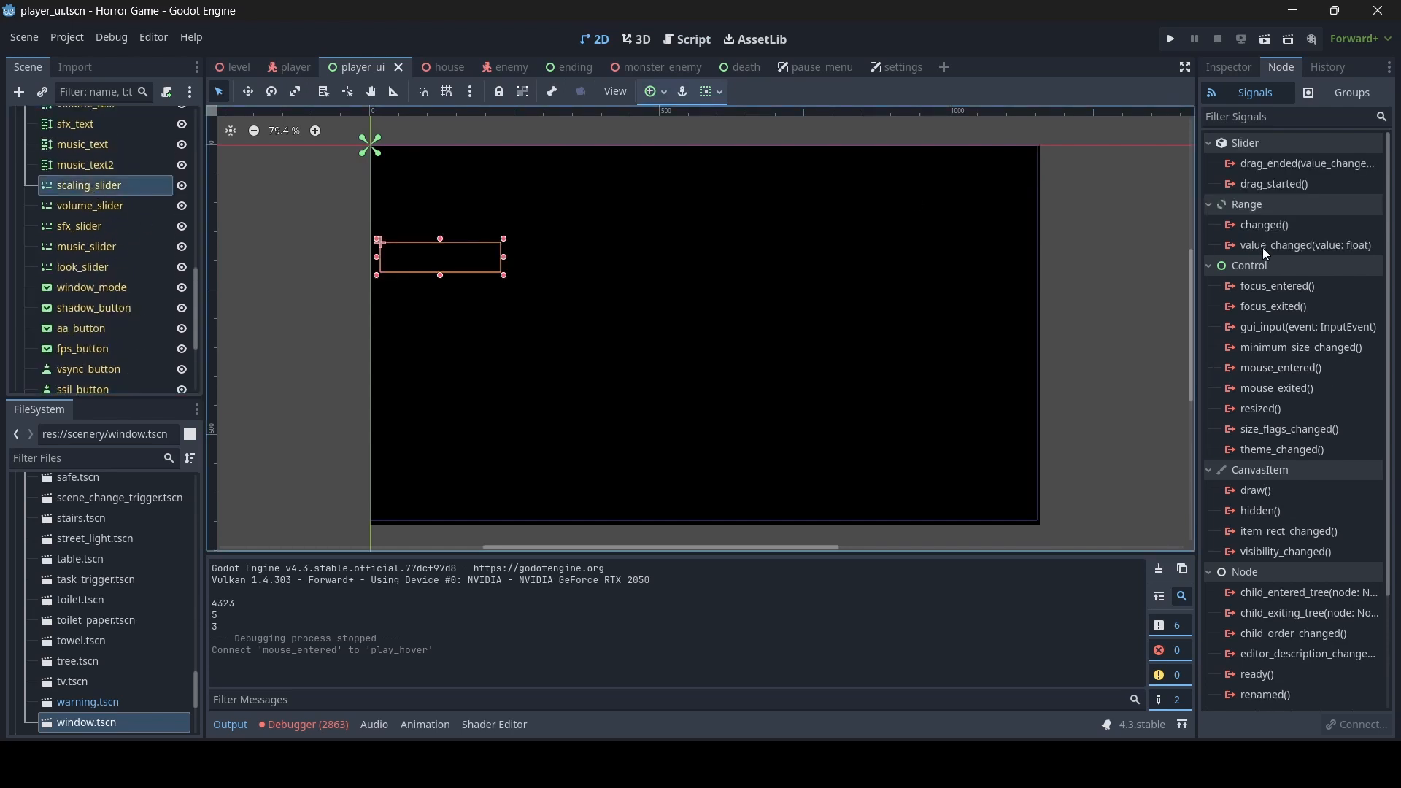
double_click(1270, 367)
type("play_")
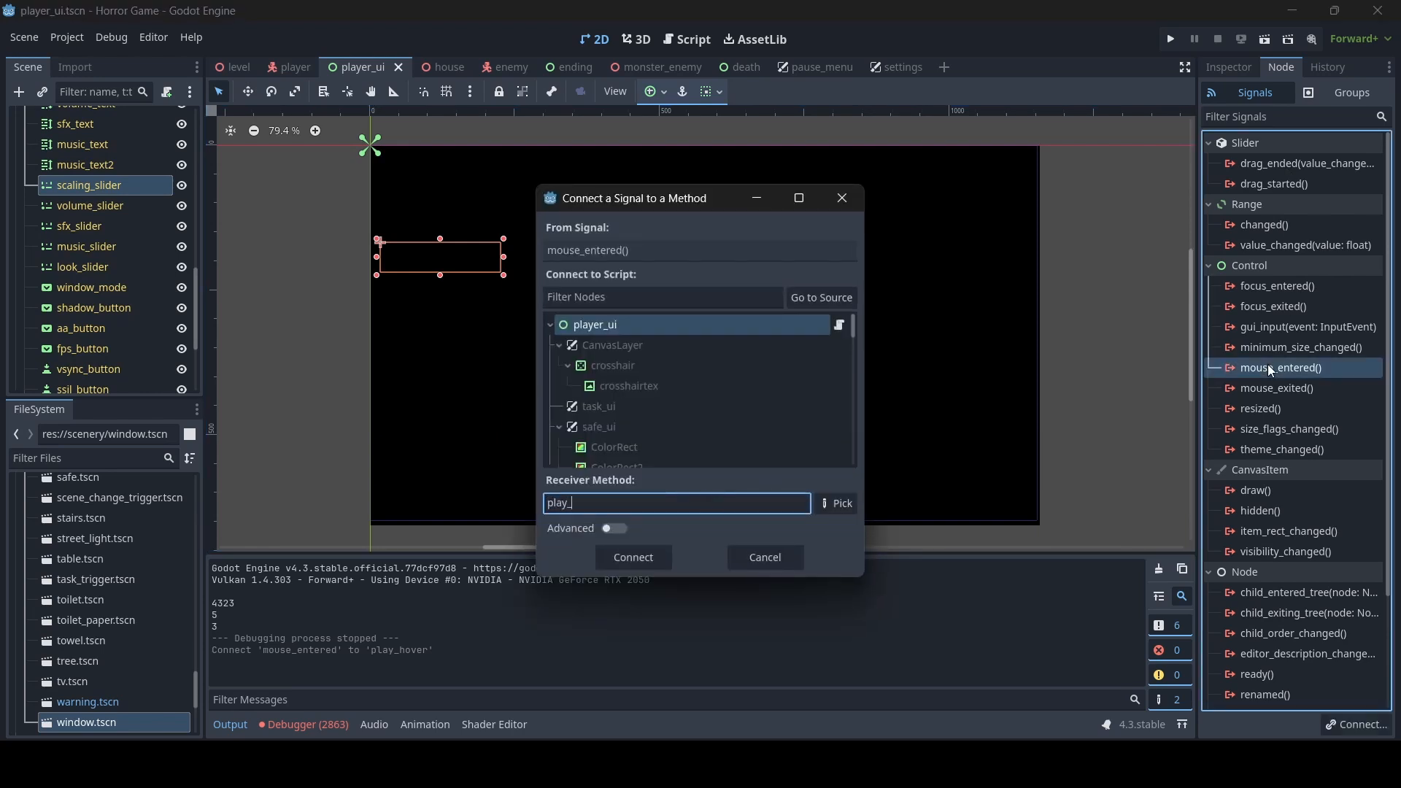
type("hover")
left_click(629, 556)
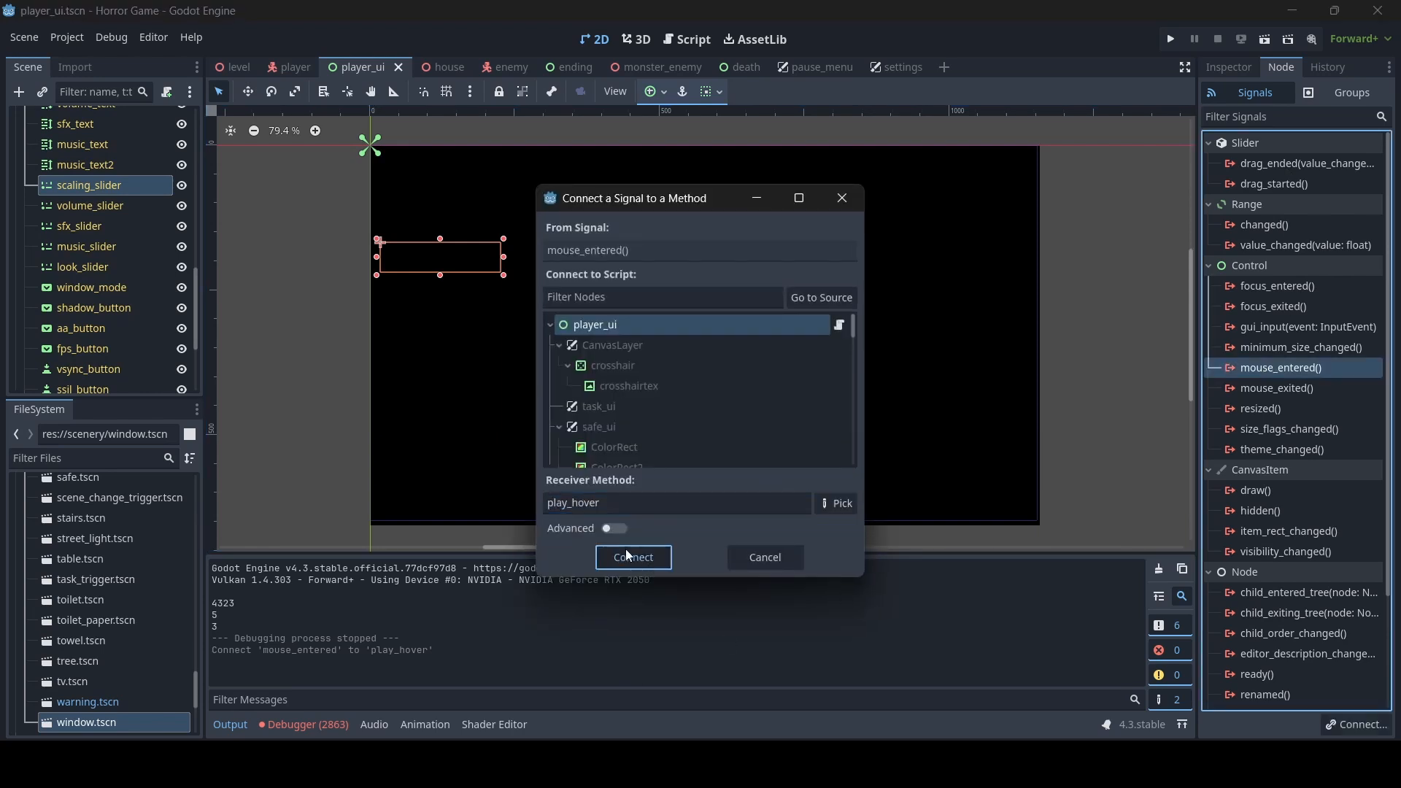
- Connect the mouse_entered() signal of volume_slider to player_ui's play_hover method
left_click(76, 210)
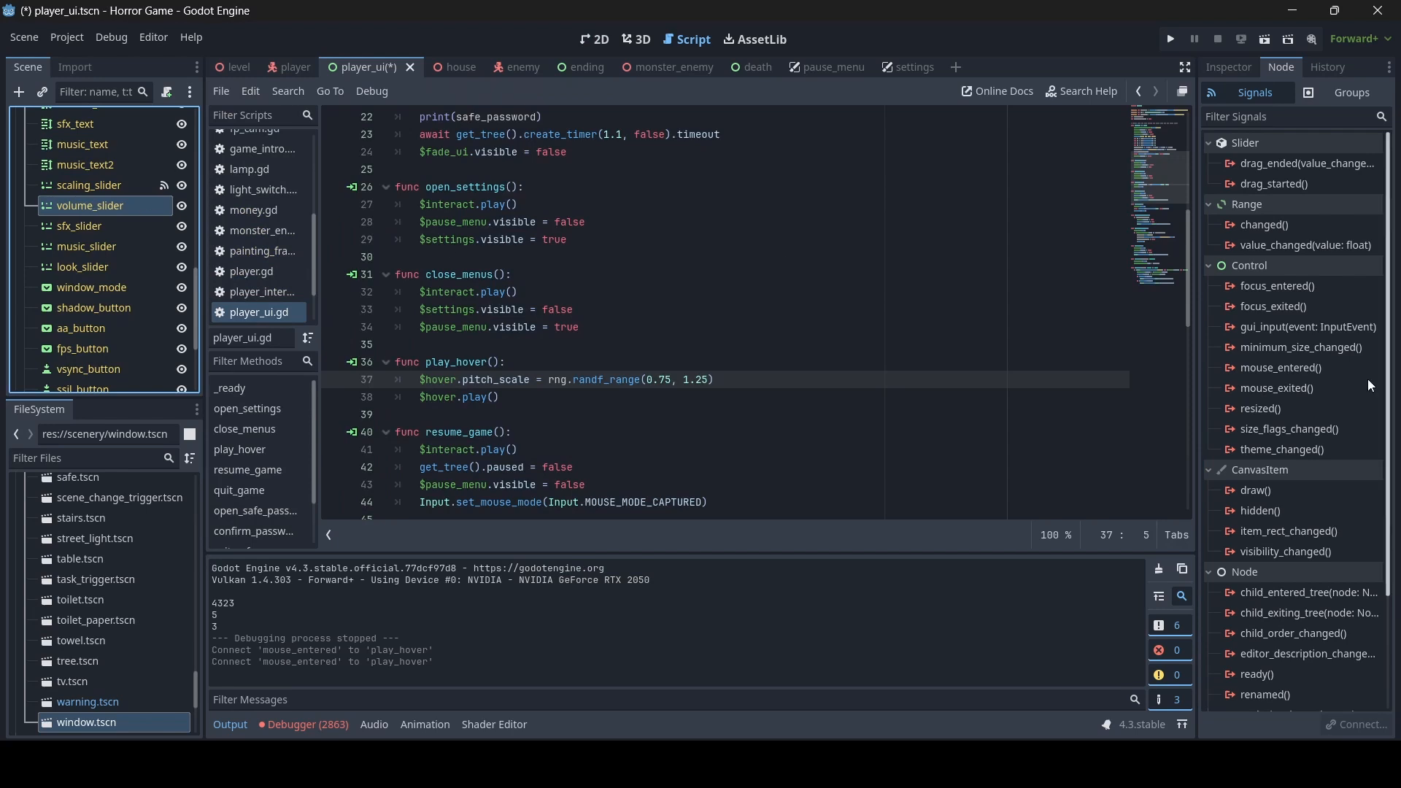
double_click(1277, 371)
type("p")
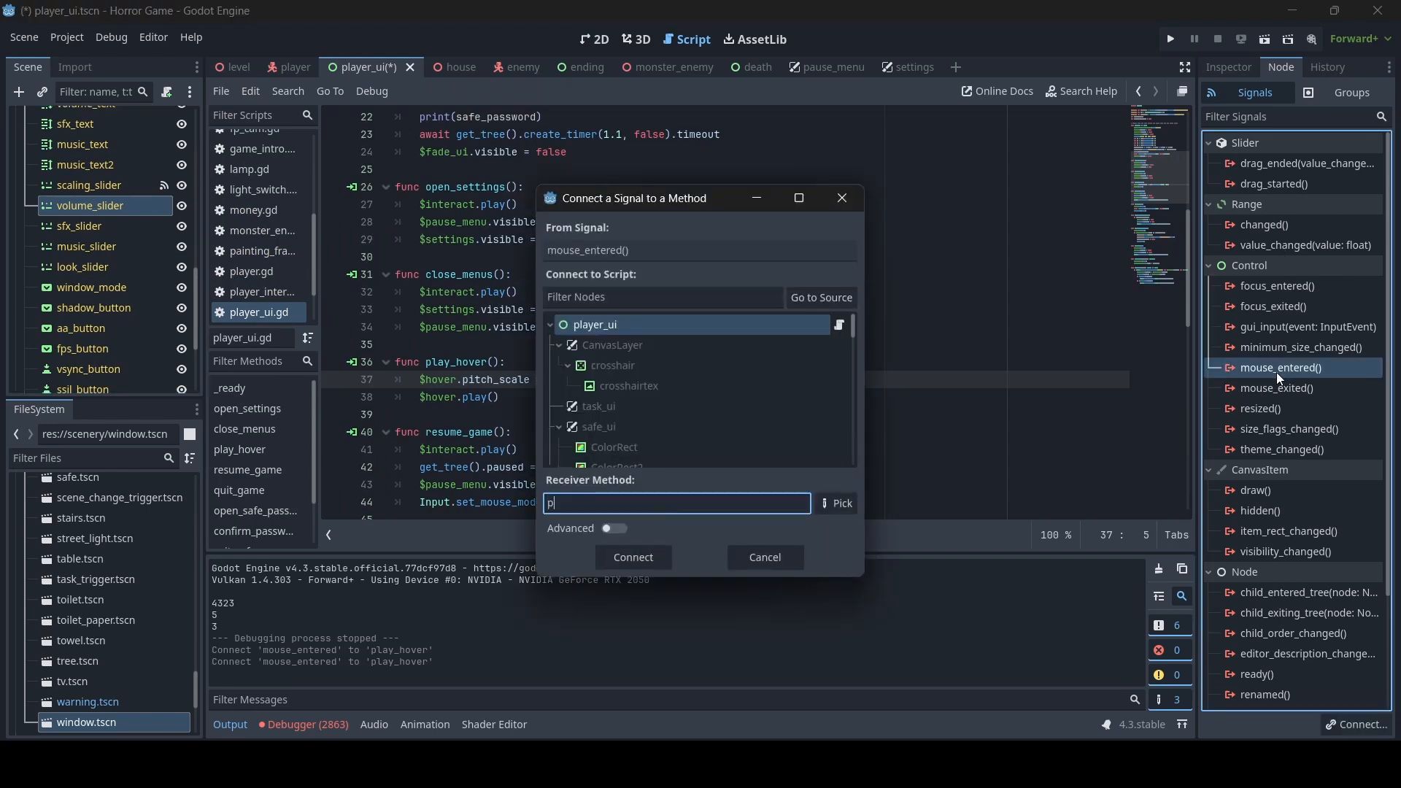
type("lay_hover")
key("Return")
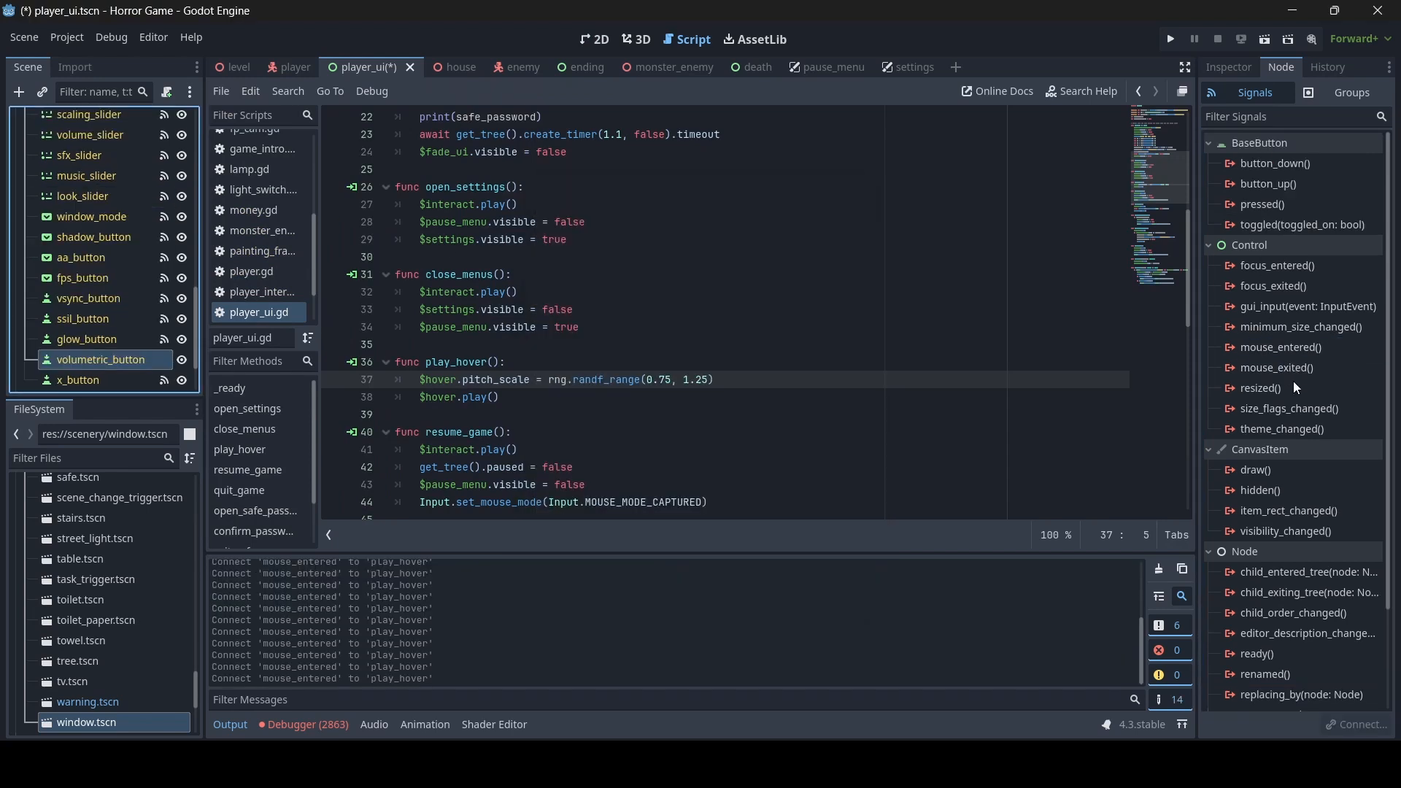
- Connect the mouse_entered() signal of volumetric_button to player_ui's play_hover method and save the player_ui scene
double_click(1297, 348)
type("play")
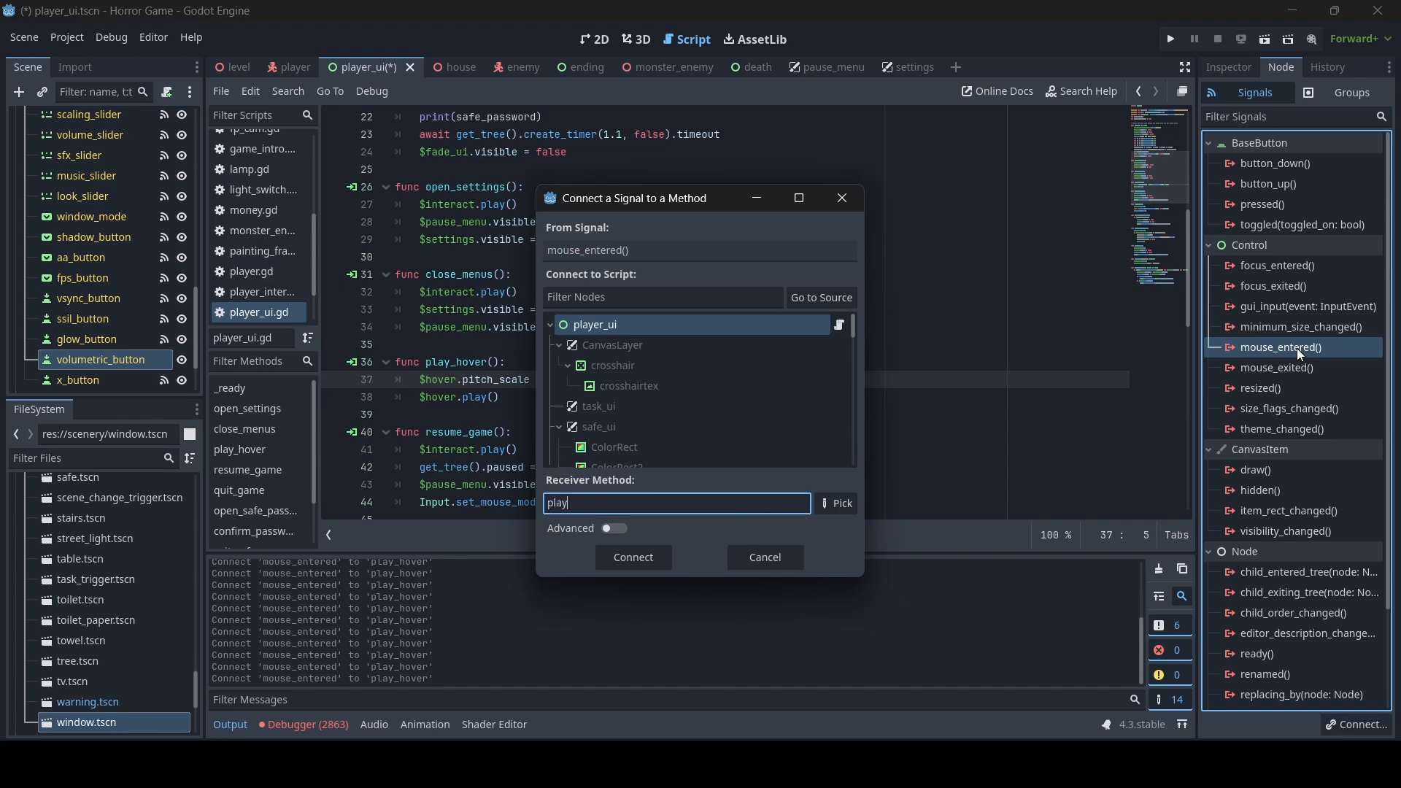
type("_hover")
left_click(629, 559)
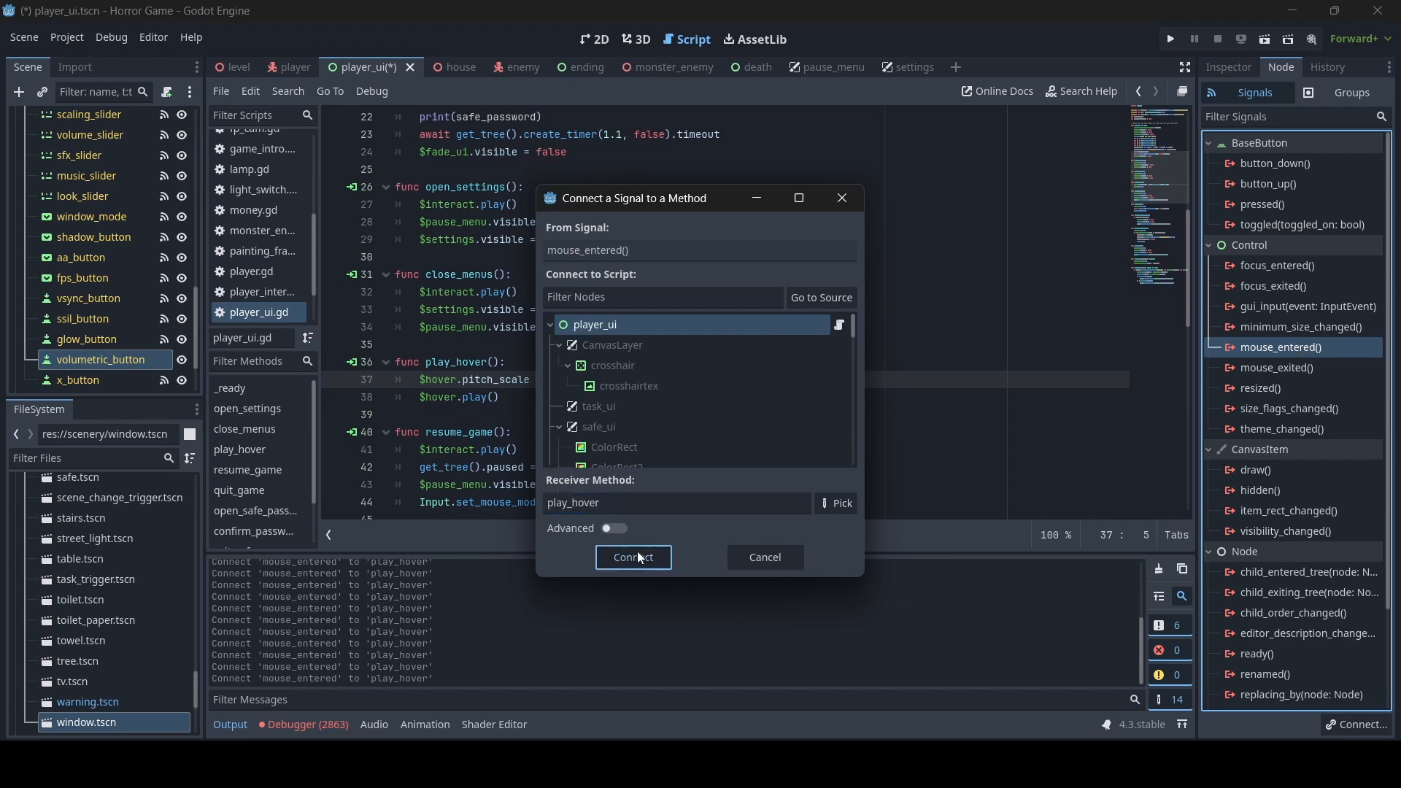
left_click(661, 345)
key("ctrl+s")
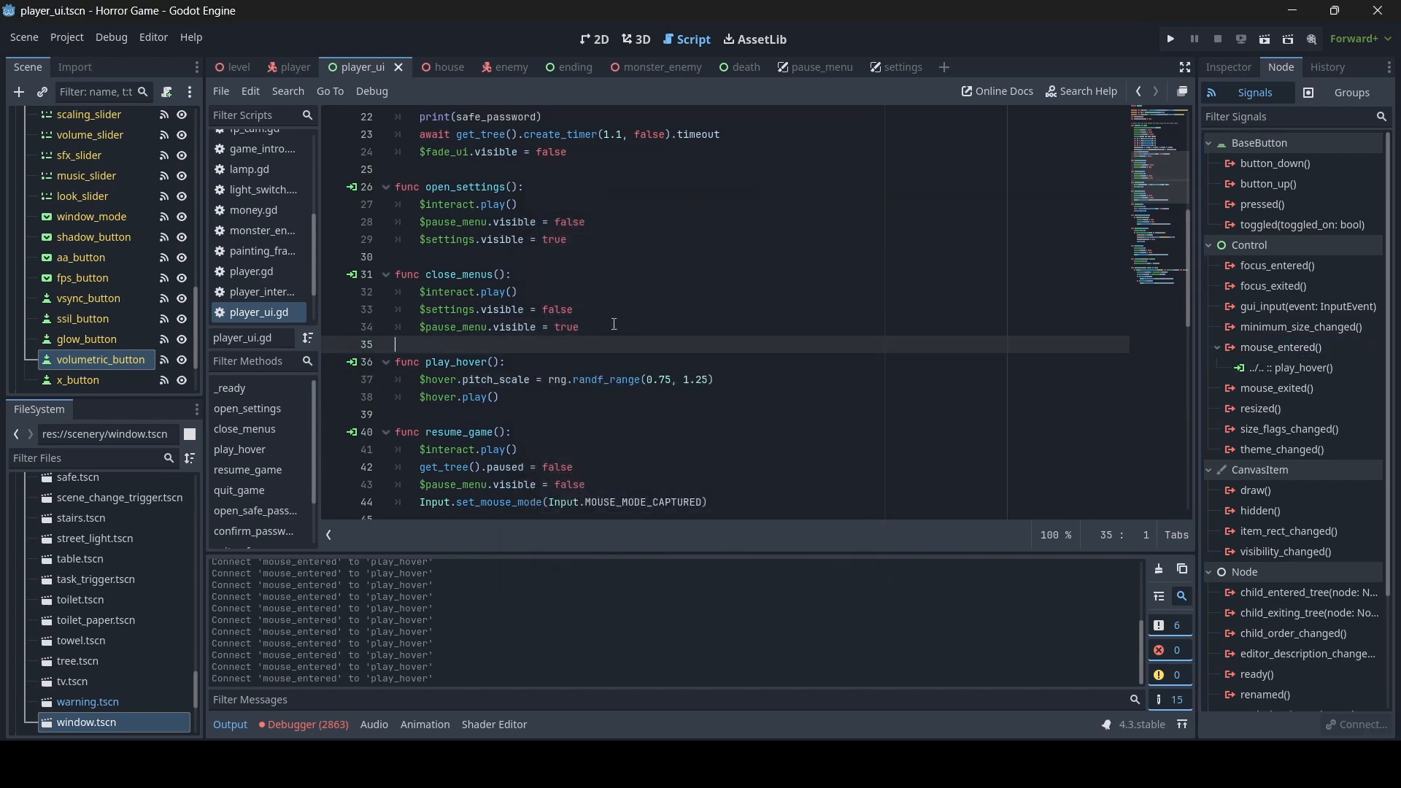
- Run the level scene and test opening the settings menu from the pause menu and closing it with X
left_click(234, 65)
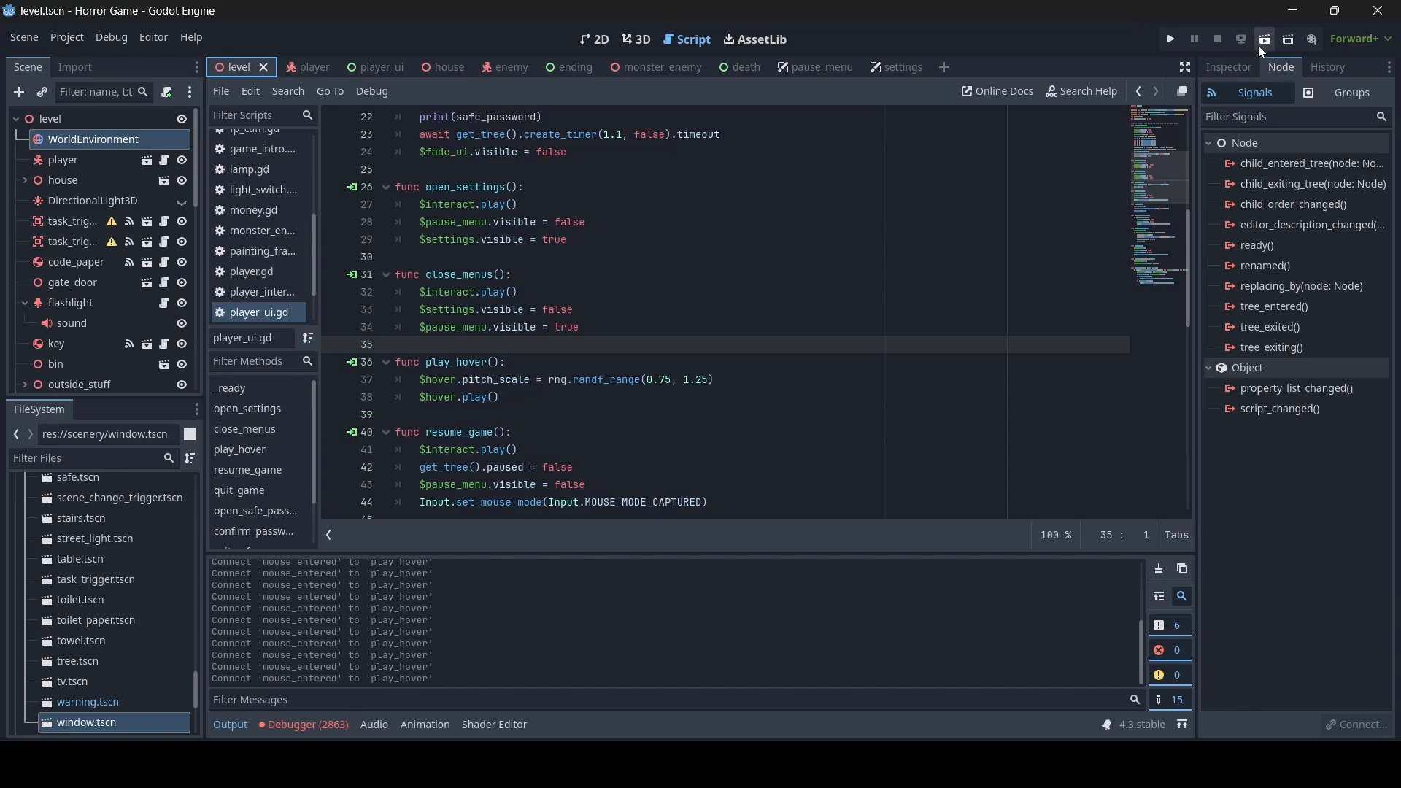
key("F6")
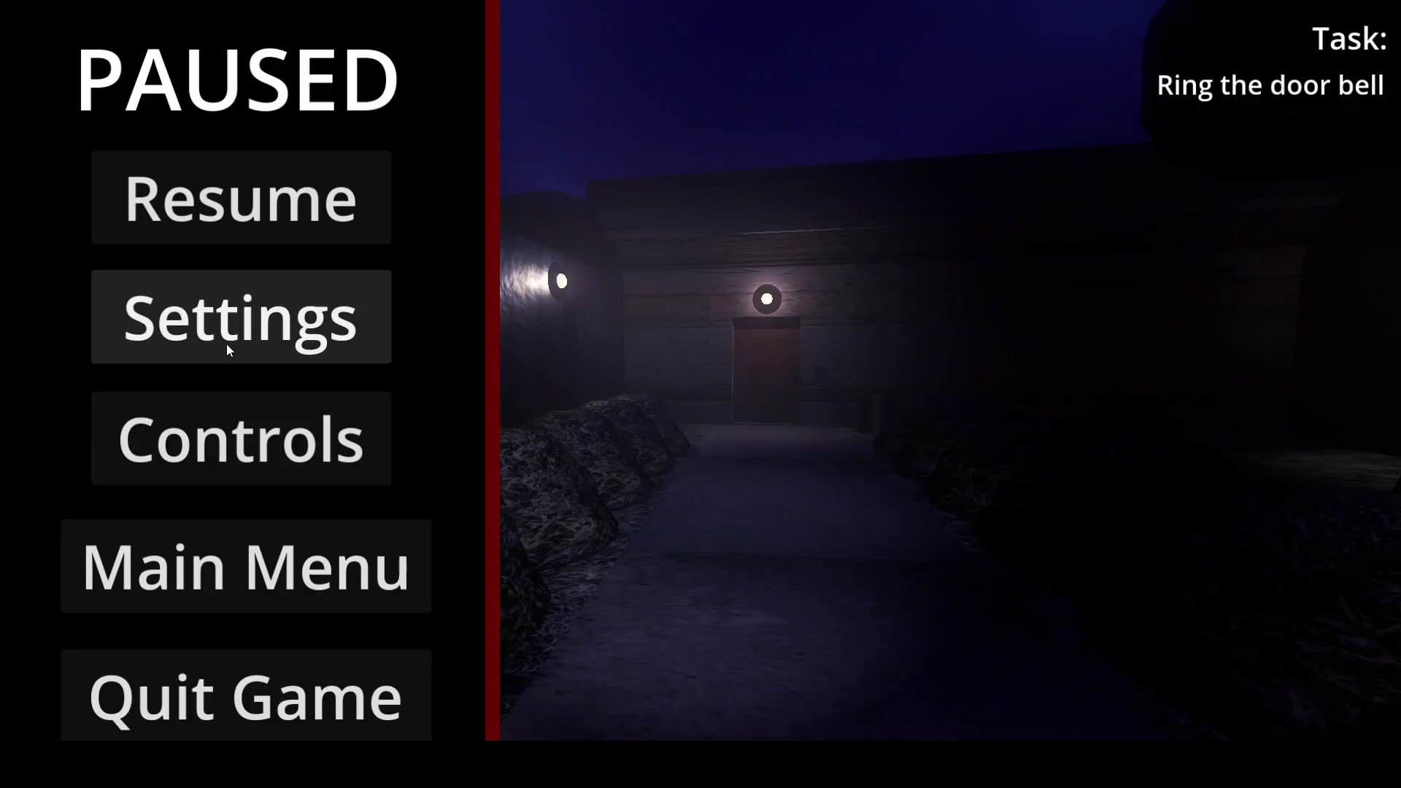
left_click(226, 343)
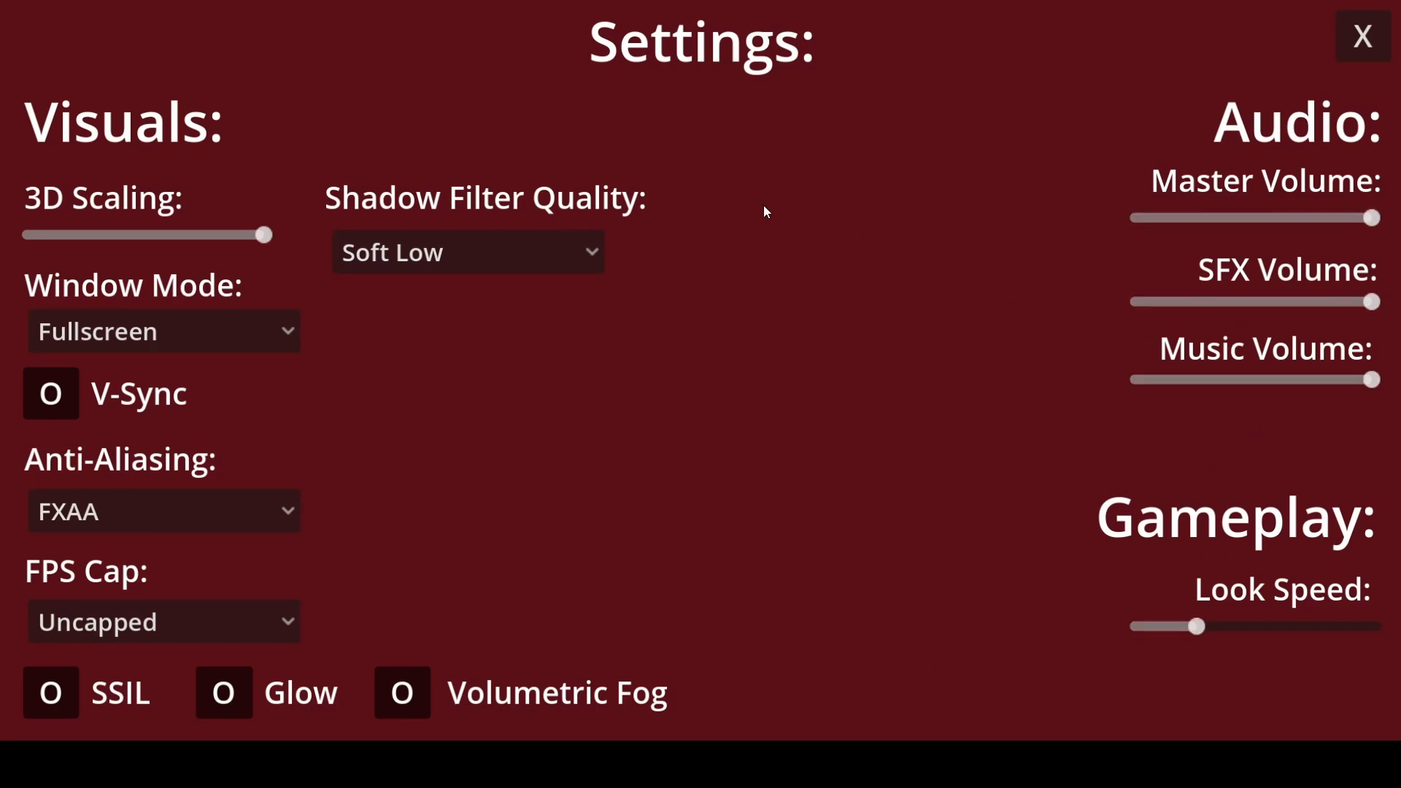
left_click(1361, 37)
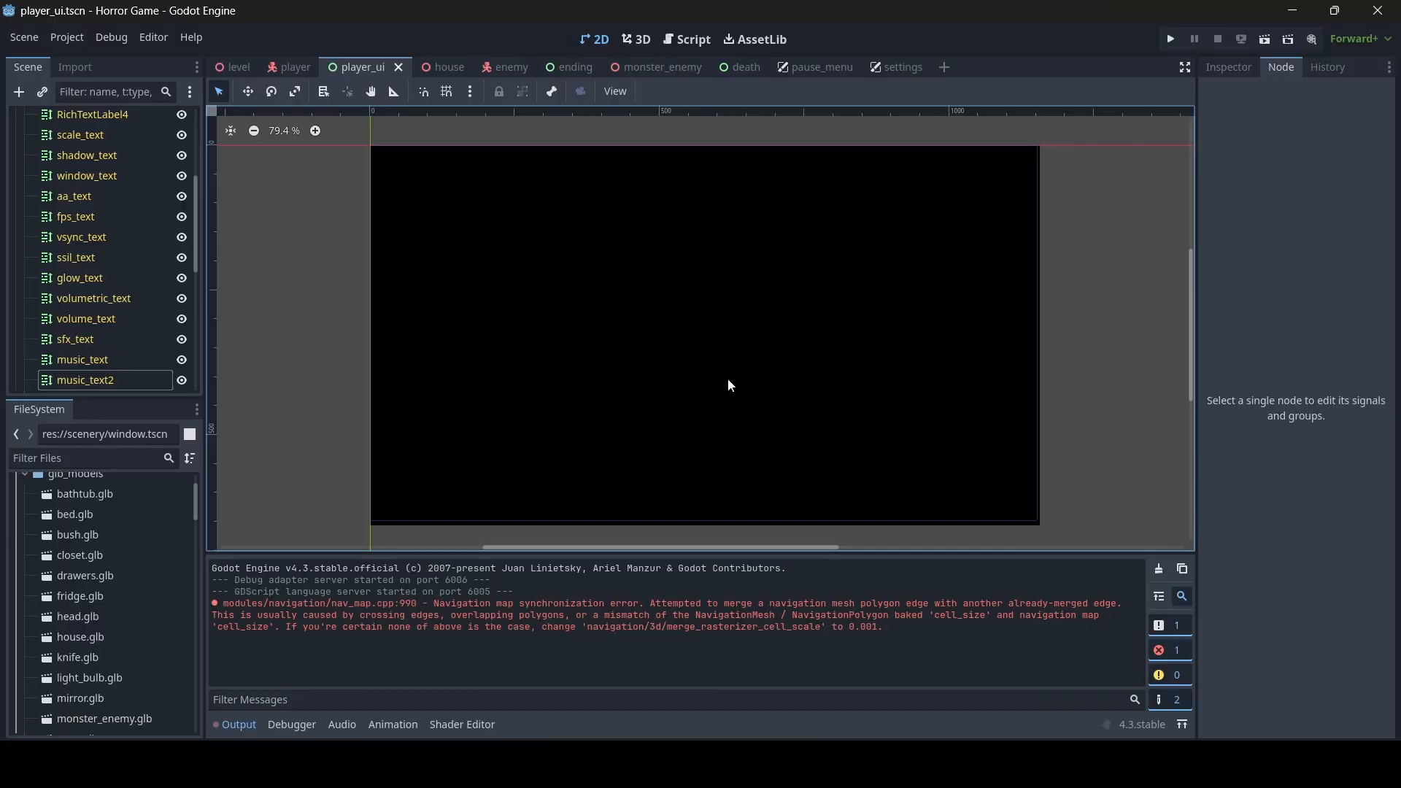
scroll(729, 385, "down", 1)
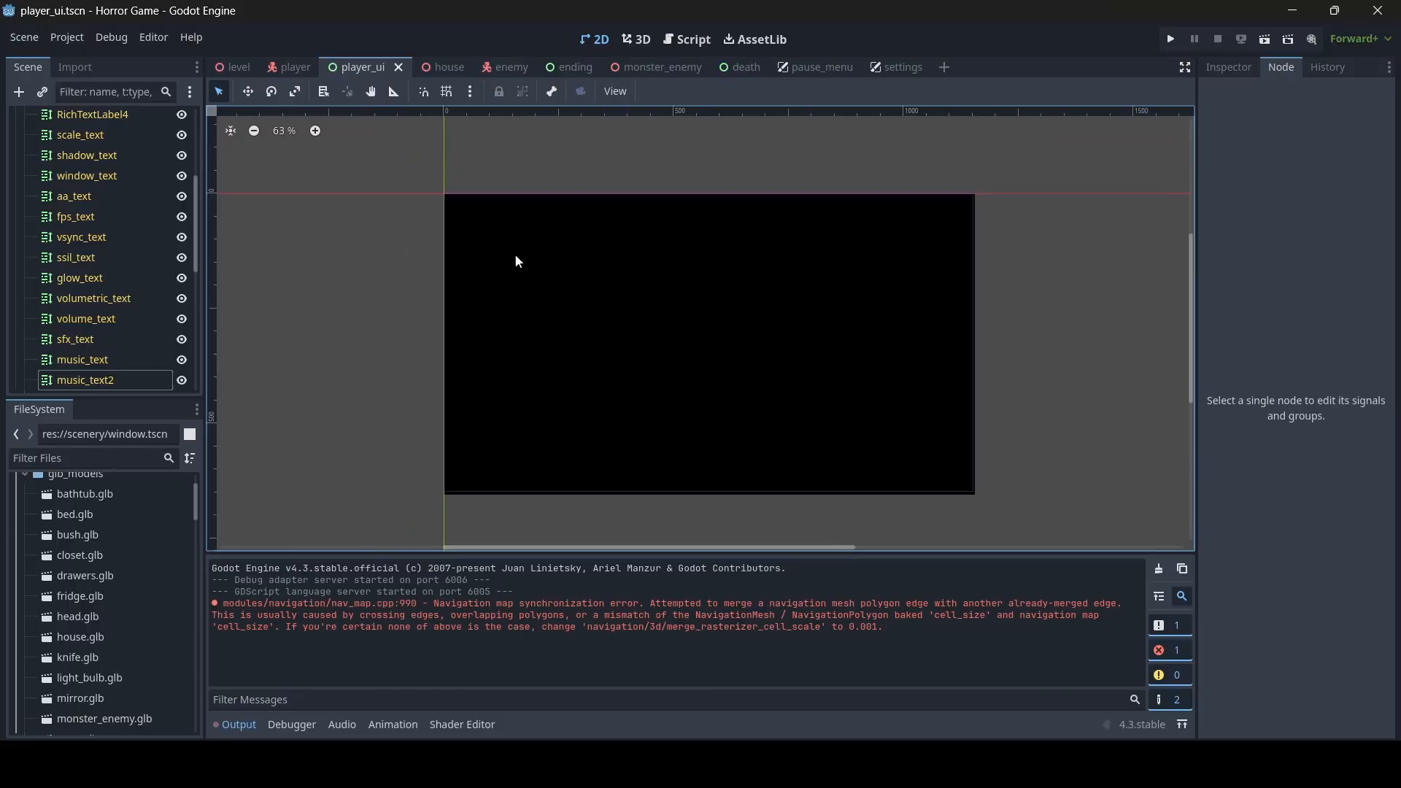
scroll(514, 252, "up", 1)
scroll(580, 253, "up", 1)
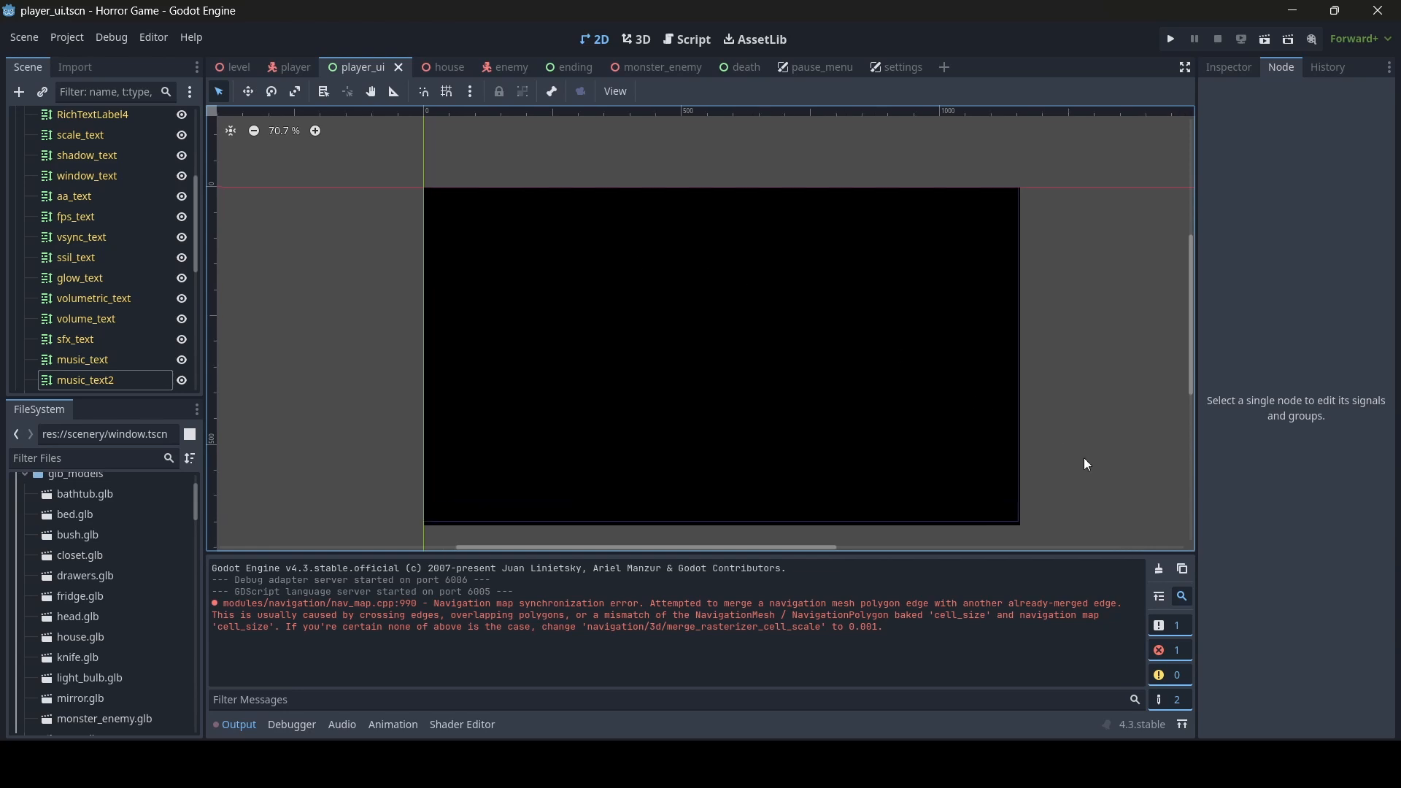
scroll(1085, 387, "down", 1)
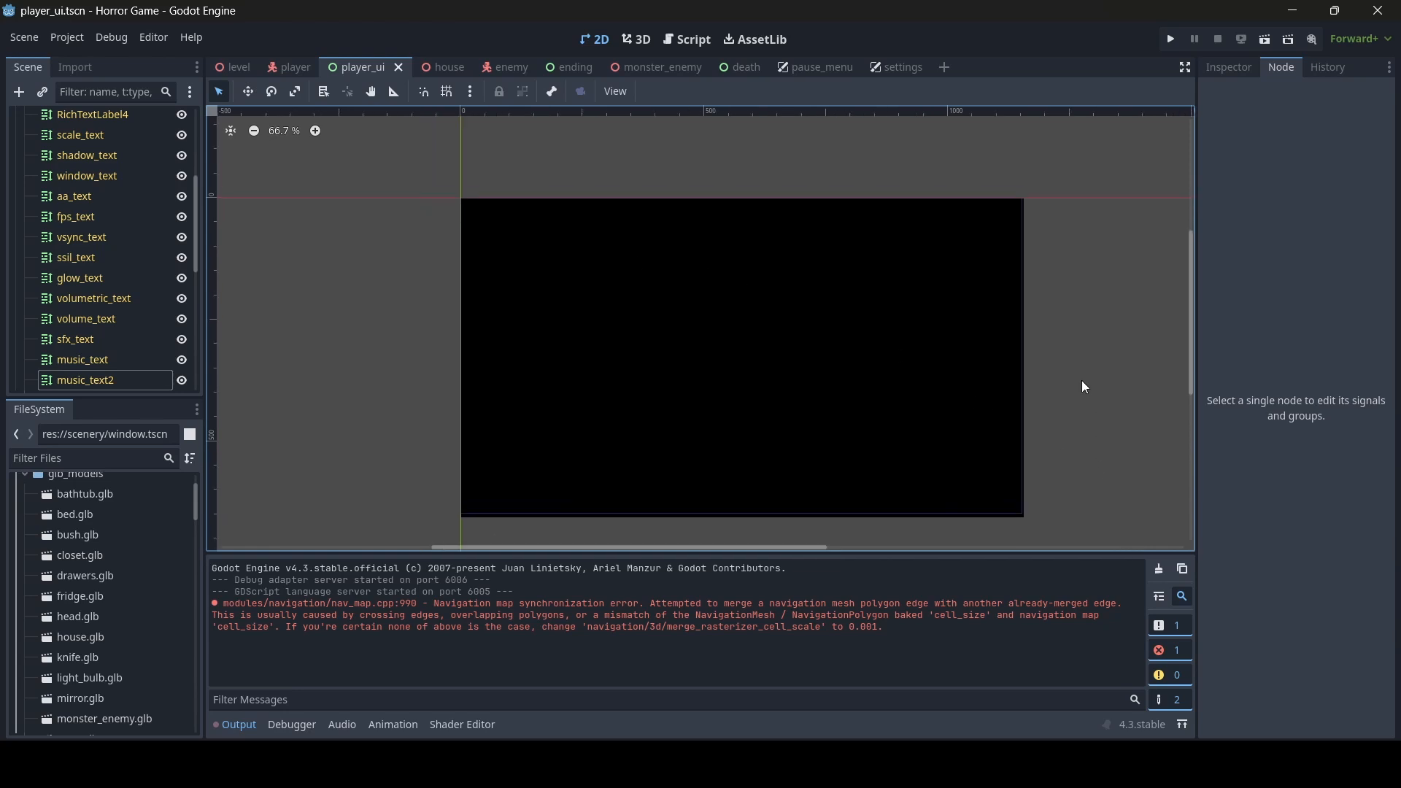
- Collapse the settings branch in the player_ui scene tree and deselect the node
scroll(128, 174, "up", 5)
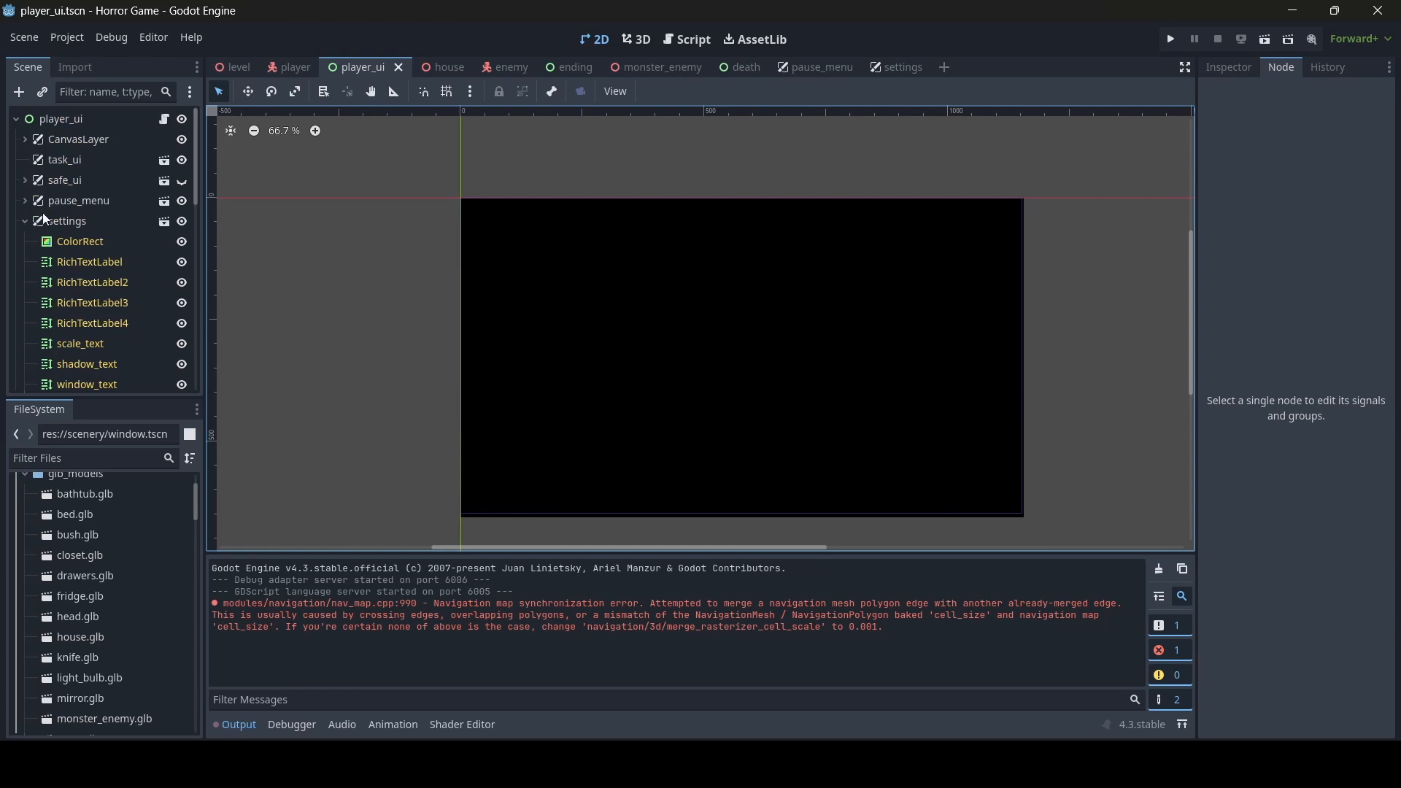
left_click(66, 229)
left_click(25, 221)
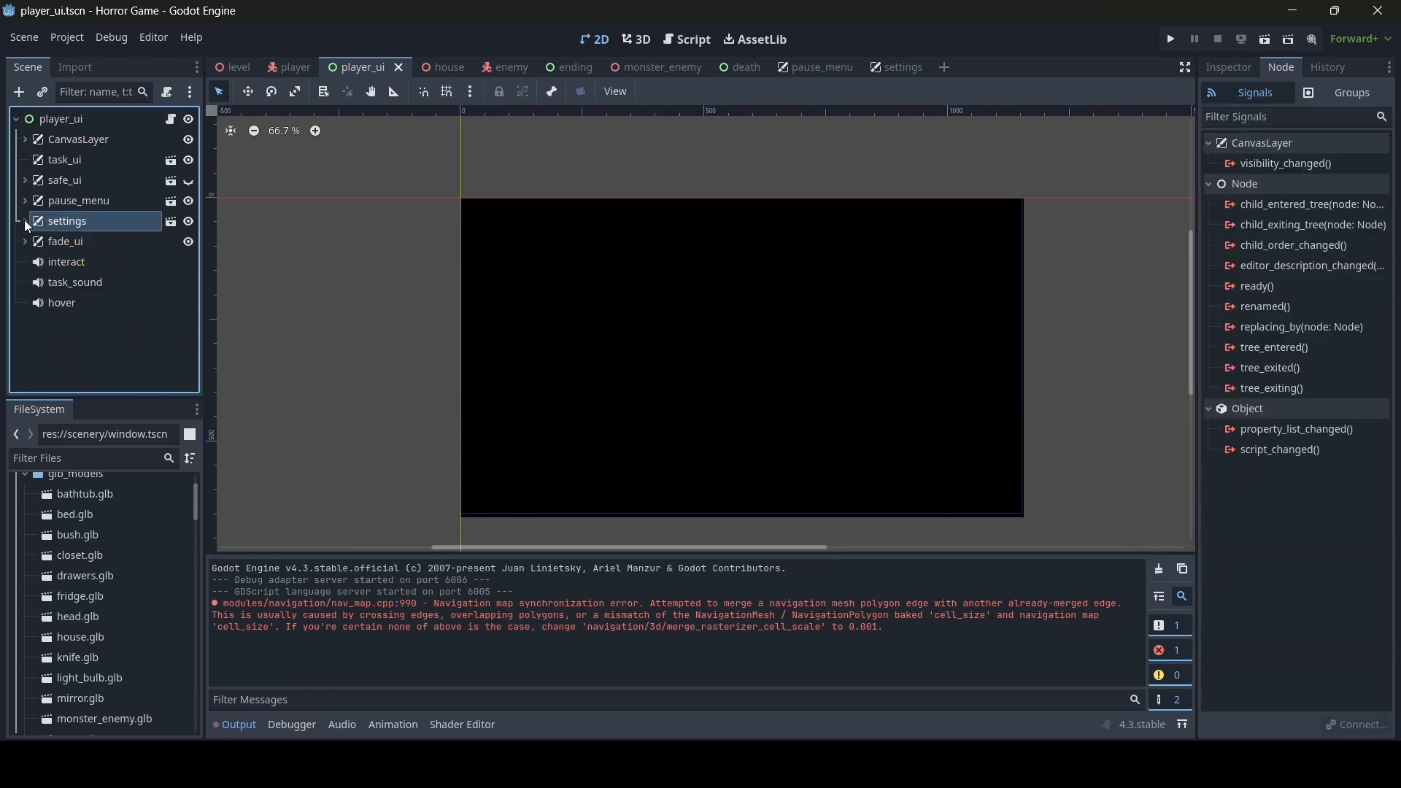
left_click(426, 296)
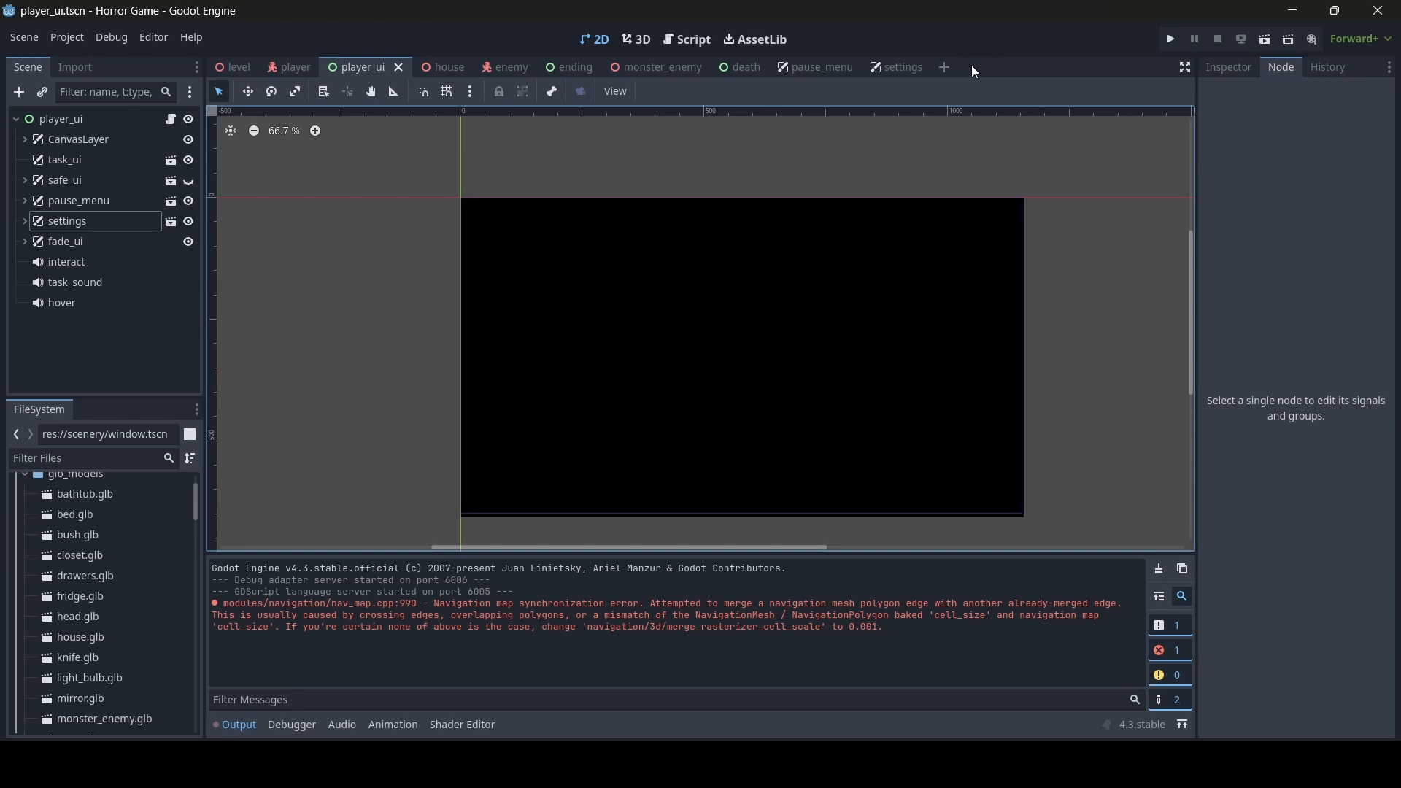
- Create a new scene with a User Interface root and change the root node's type to CanvasLayer
left_click(946, 67)
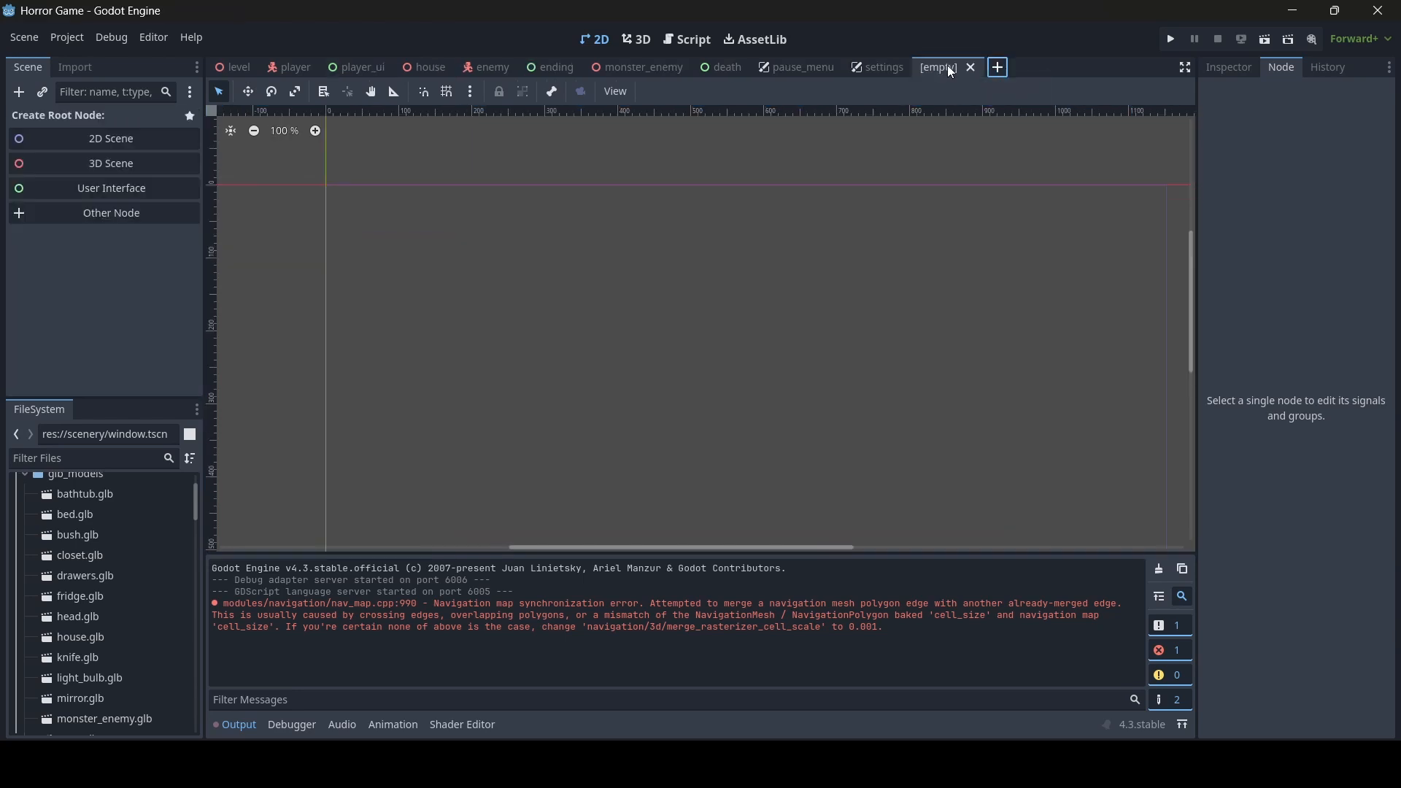
left_click(159, 195)
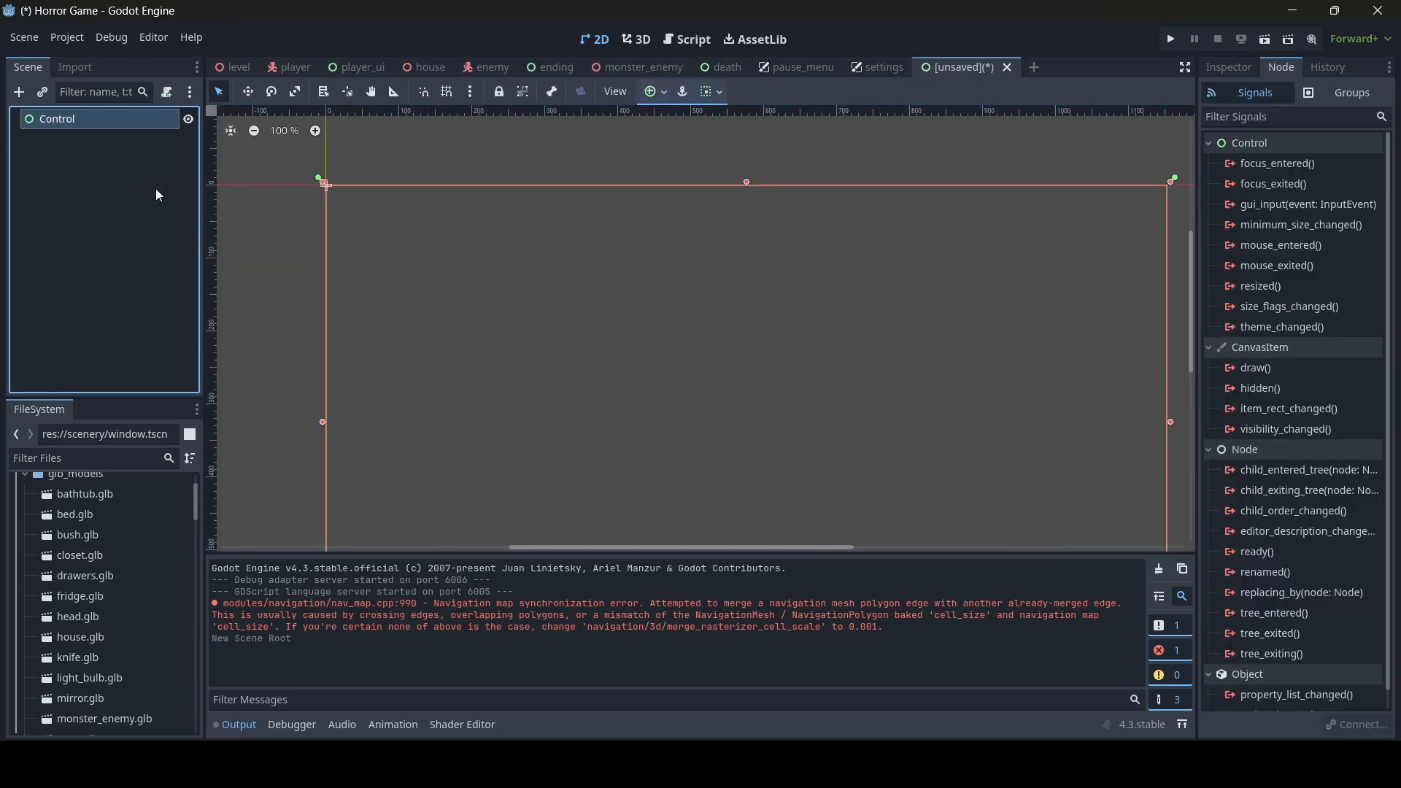
right_click(95, 120)
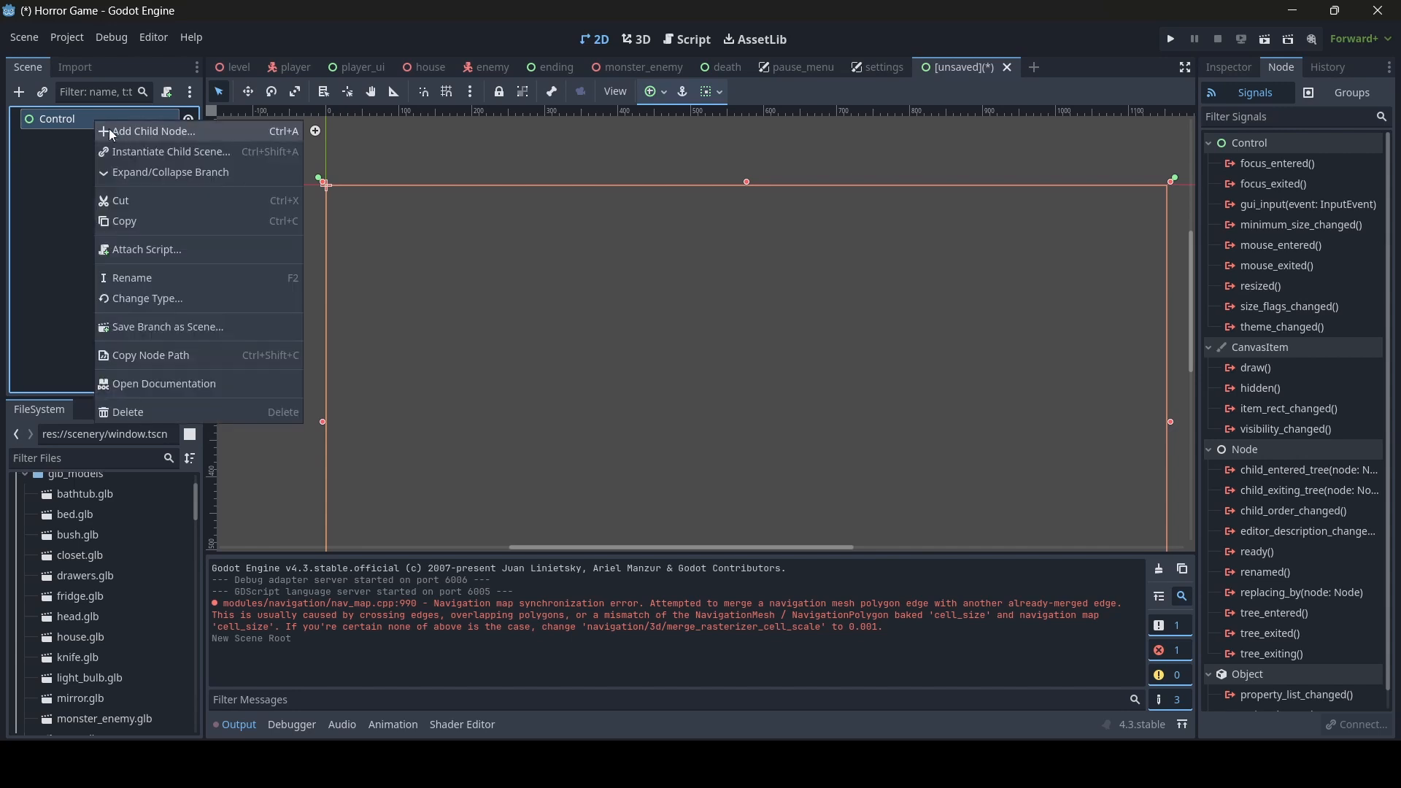
left_click(151, 296)
type("canvas")
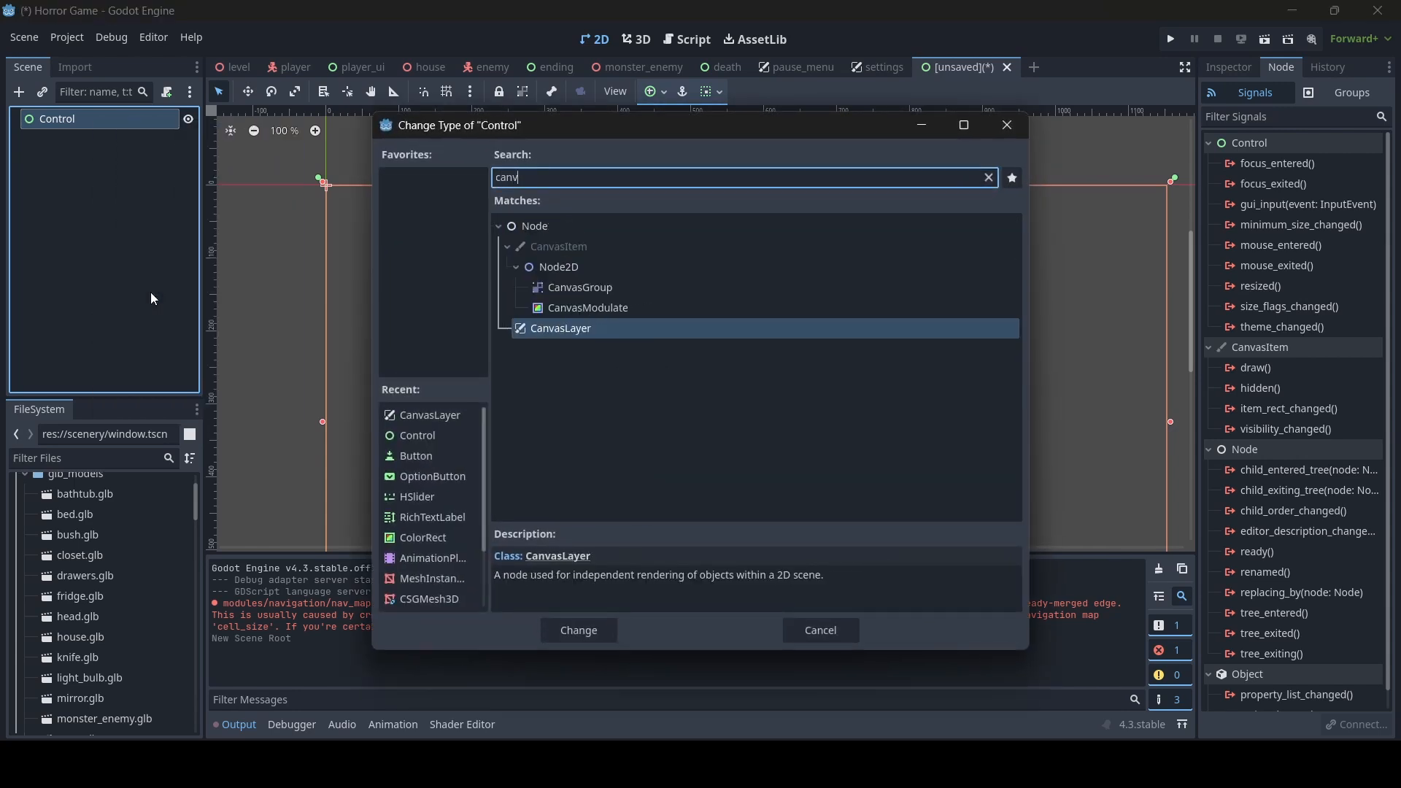
double_click(552, 328)
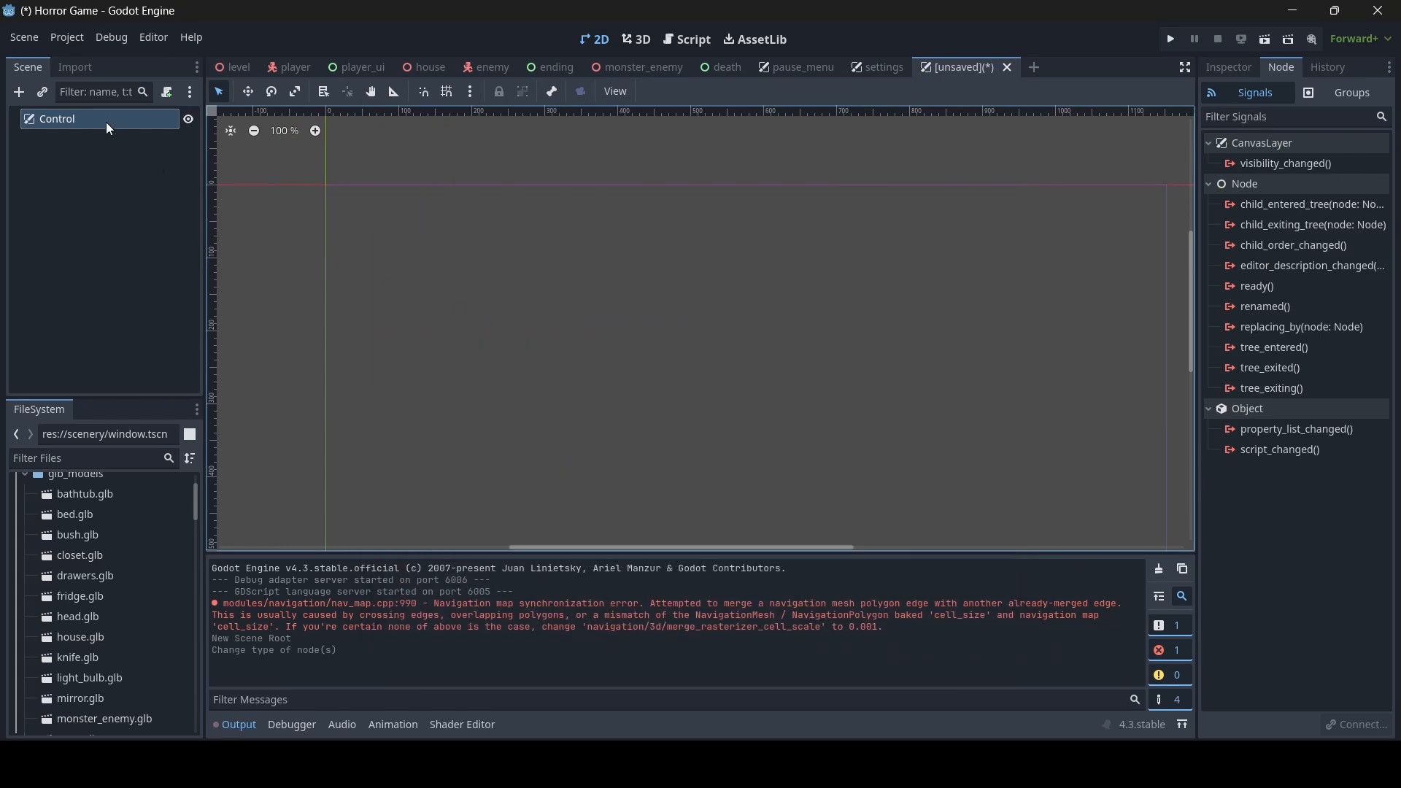
- Rename the new scene's root node to controls
double_click(105, 119)
type("controls")
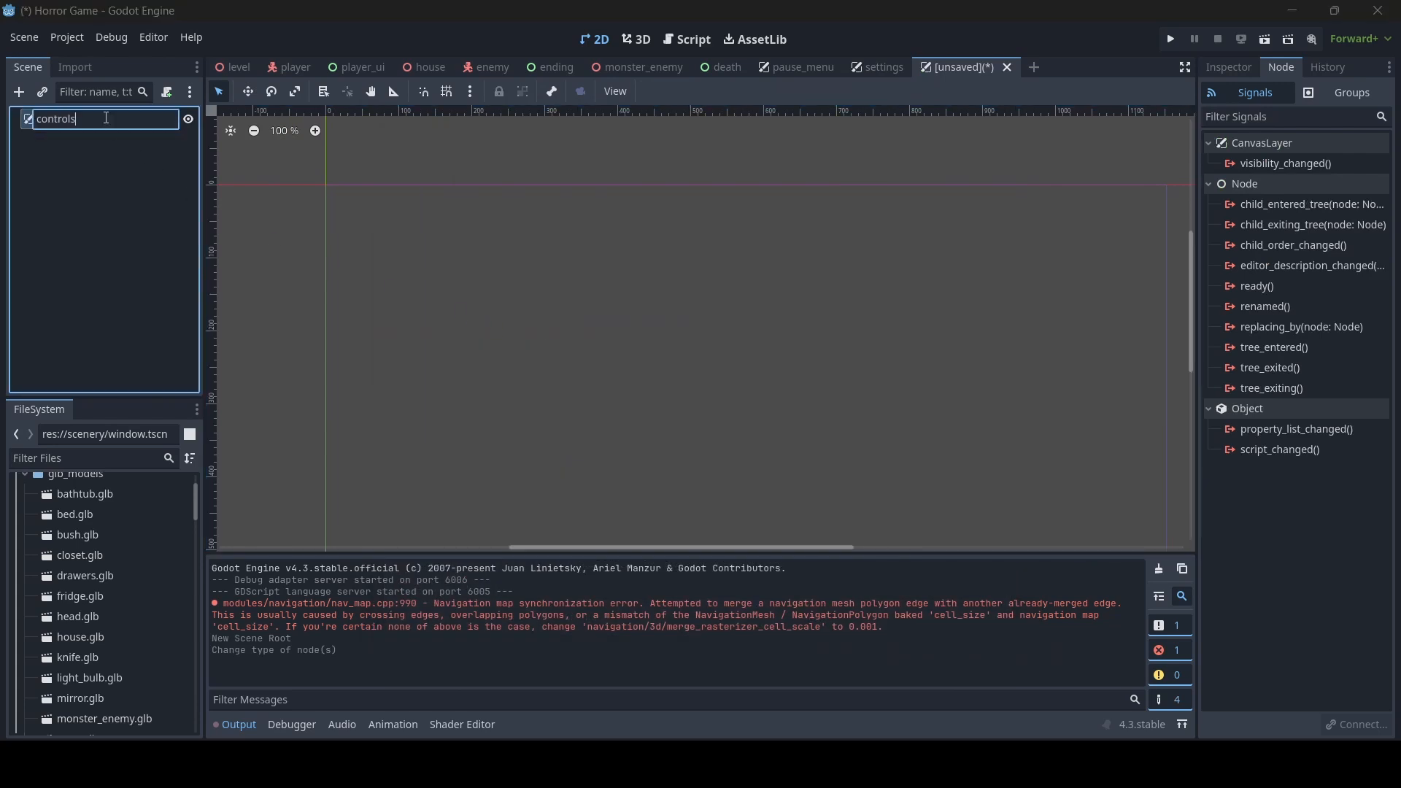
key("Return")
- Add a ColorRect node as a child of controls
right_click(104, 117)
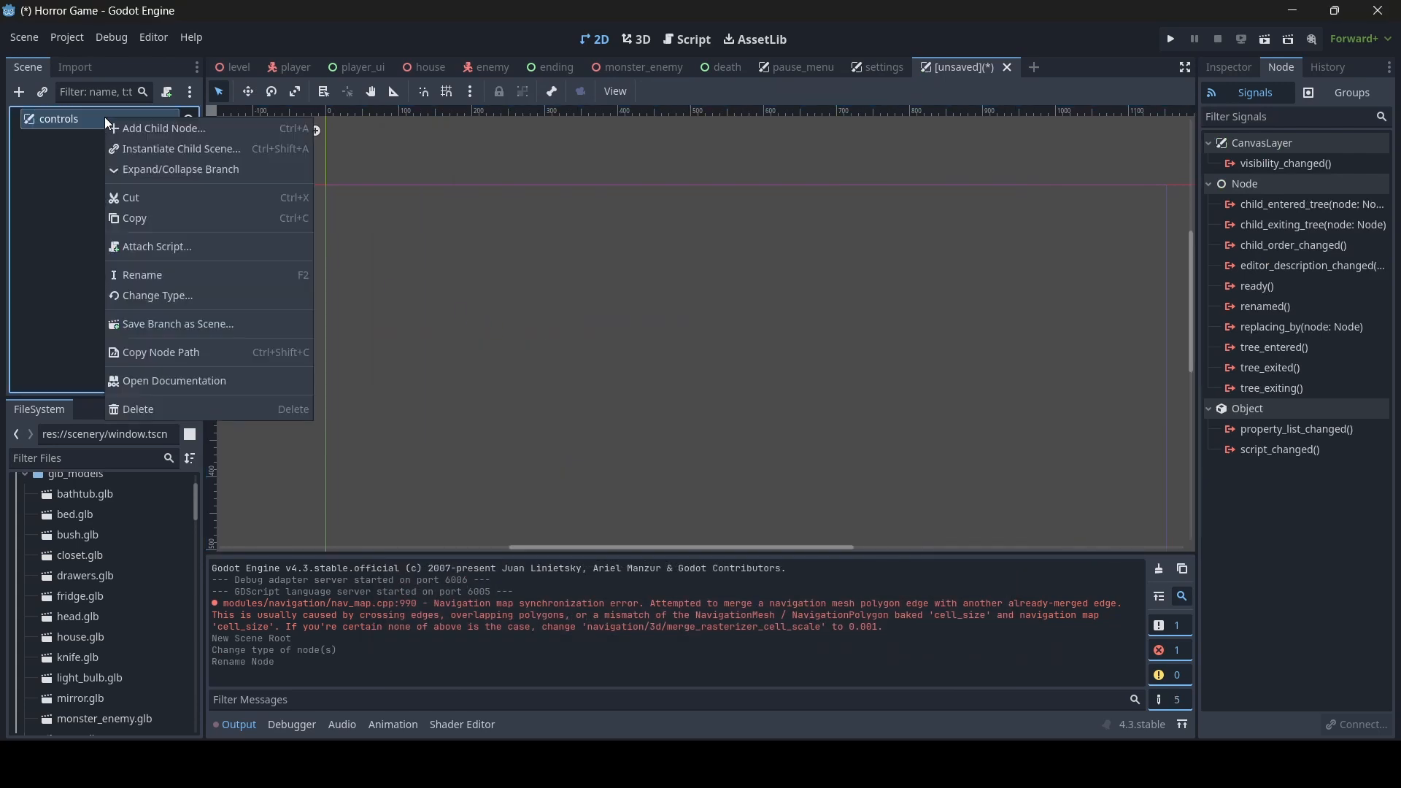
left_click(147, 132)
type("color")
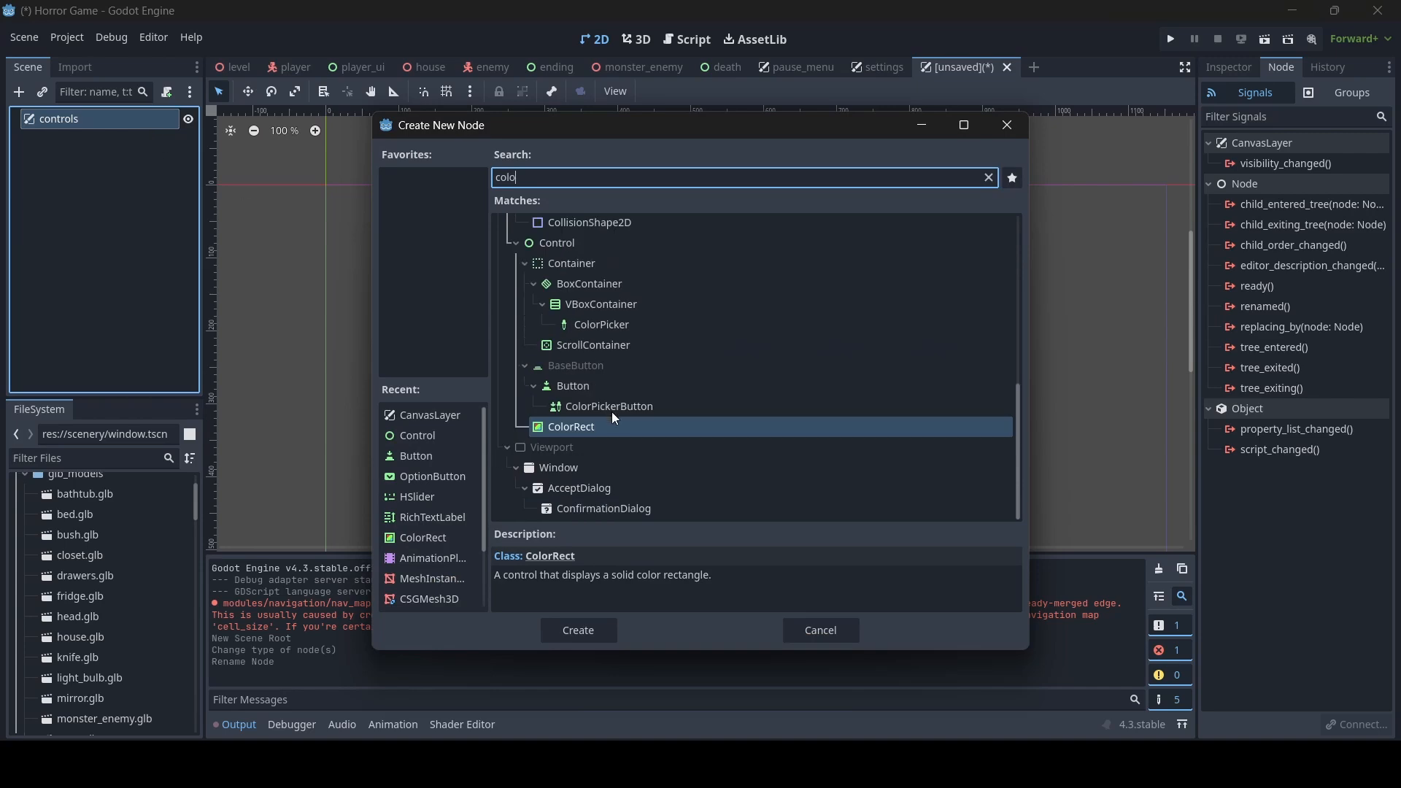
double_click(601, 426)
- Resize the ColorRect to about 1160 × 654 so it covers the viewport, and set its color to black (000000)
scroll(729, 368, "down", 2)
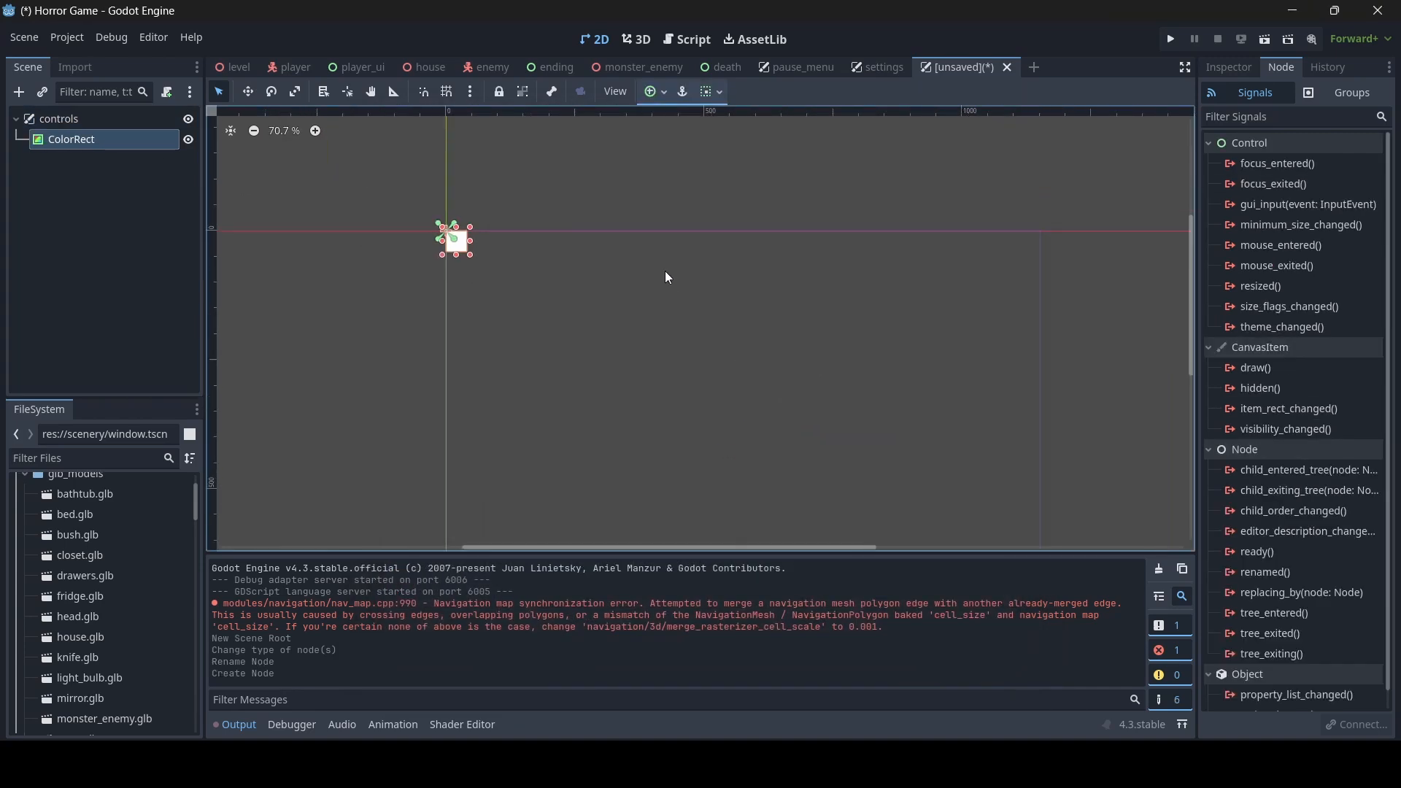
scroll(632, 305, "down", 1)
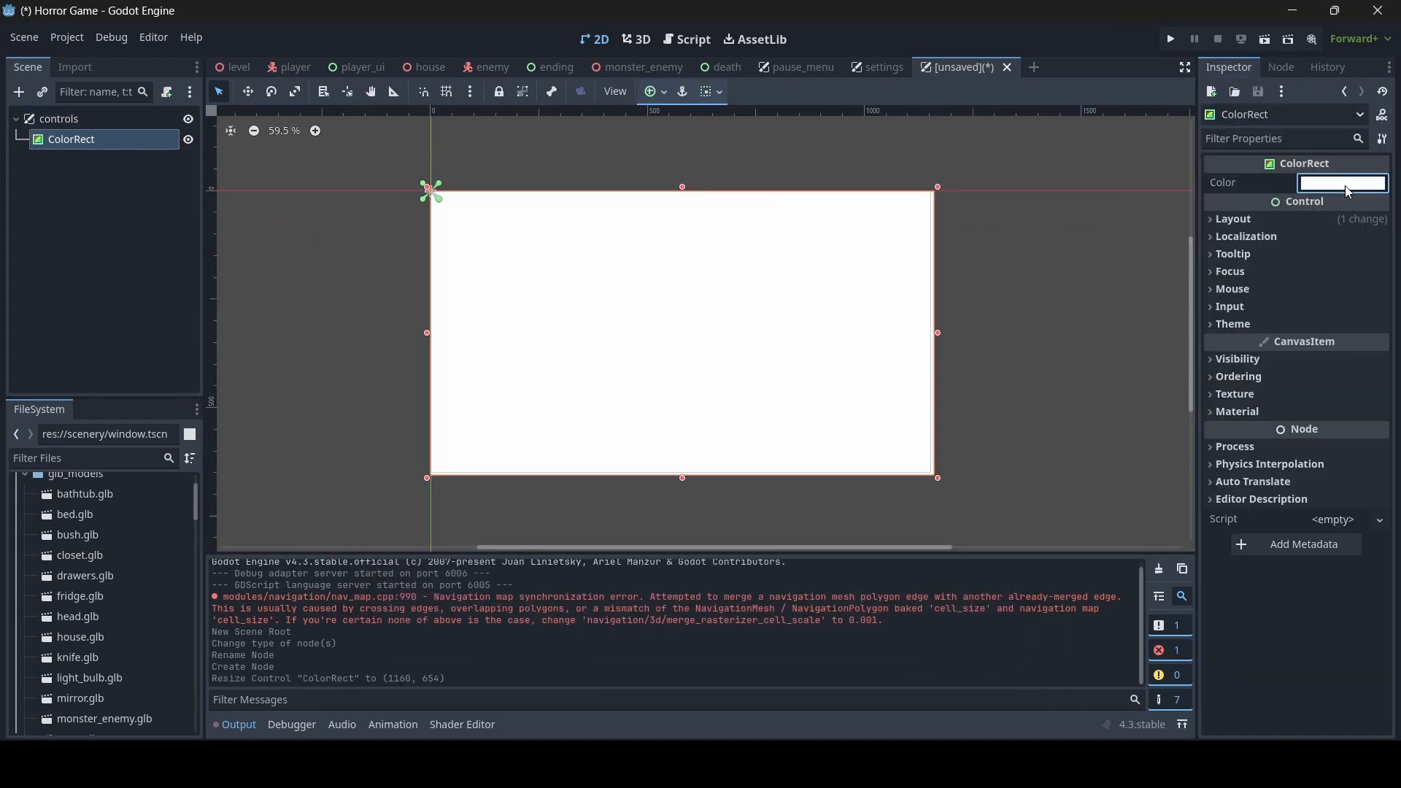
left_click(1342, 183)
left_click_drag(1380, 281, 1381, 389)
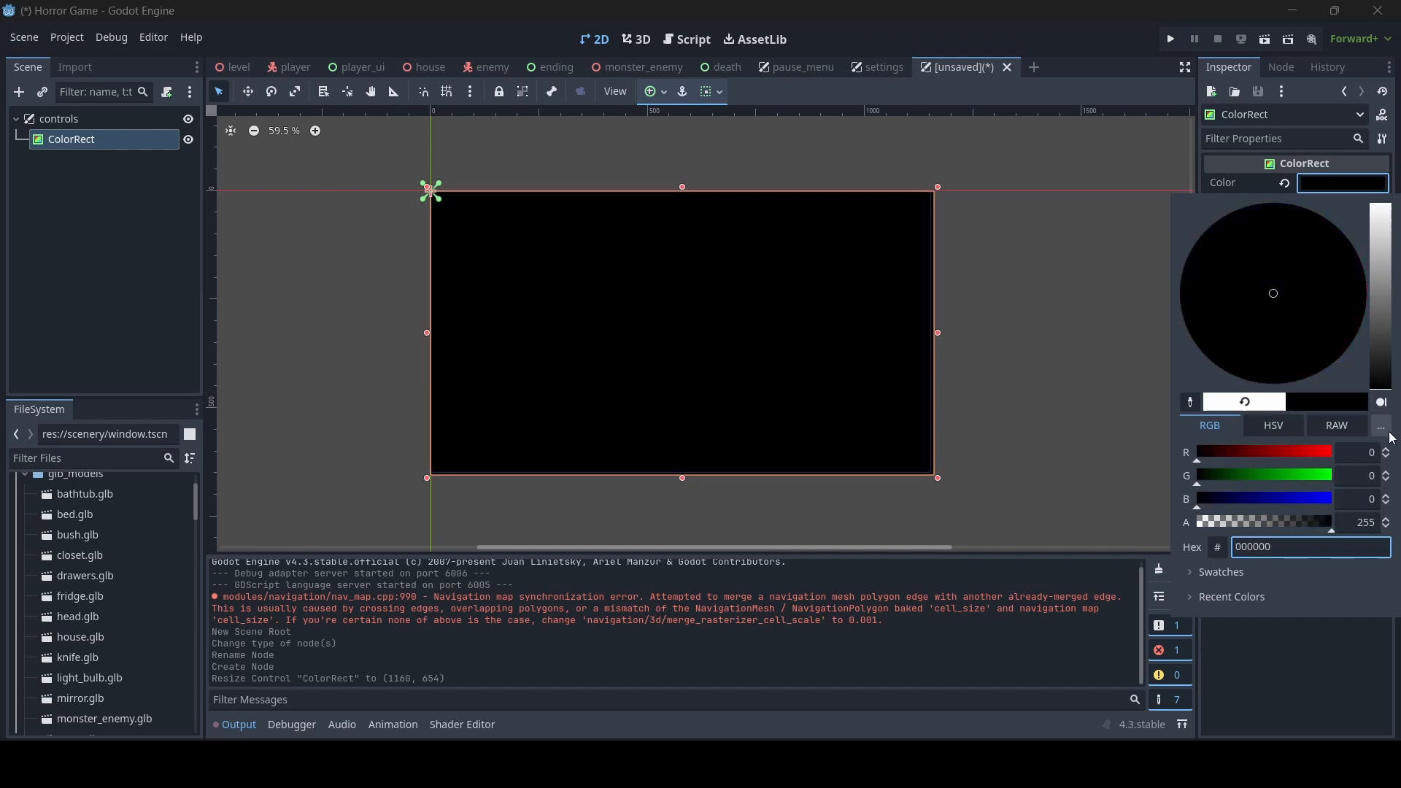
- Close the color picker and rename the ColorRect node to bg
left_click(988, 336)
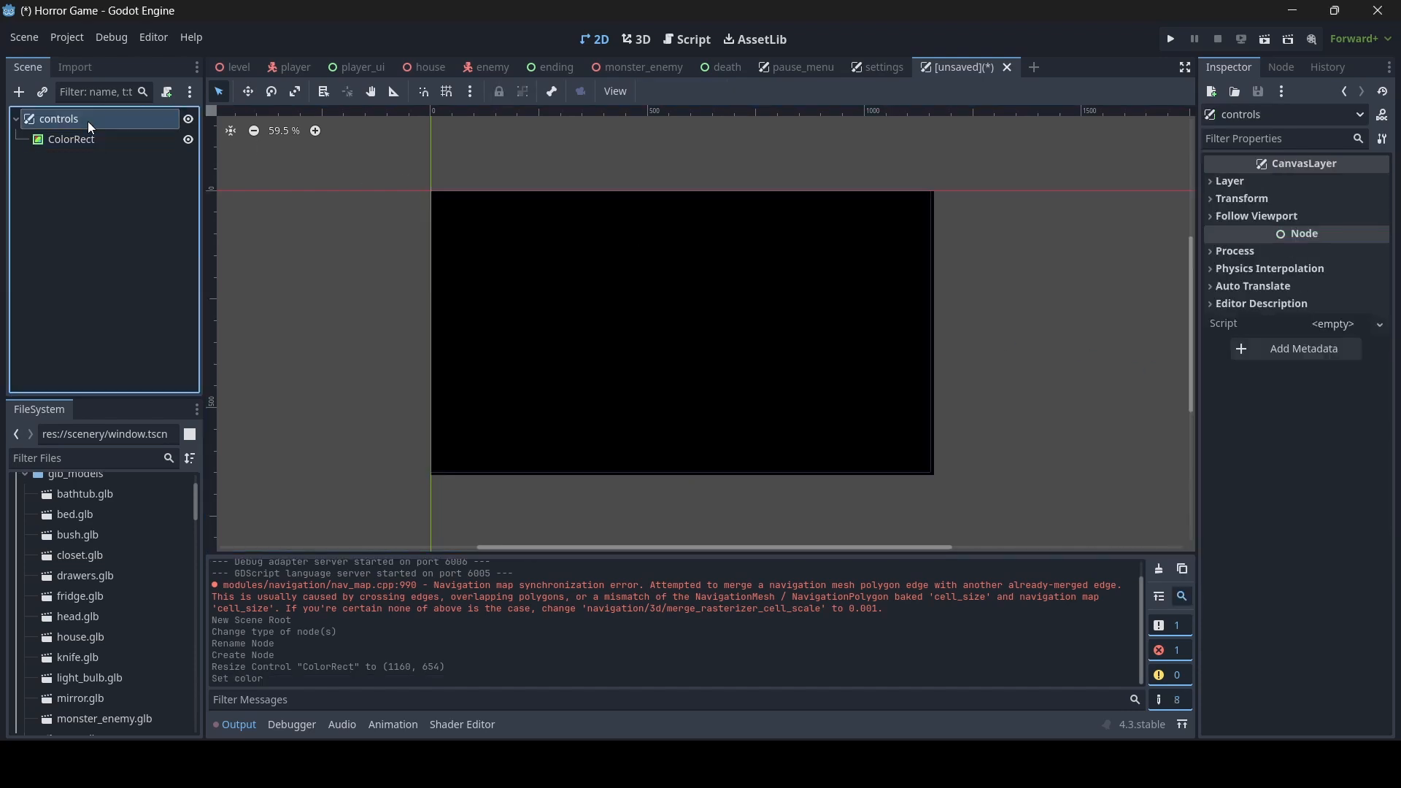
double_click(77, 141)
type("bg")
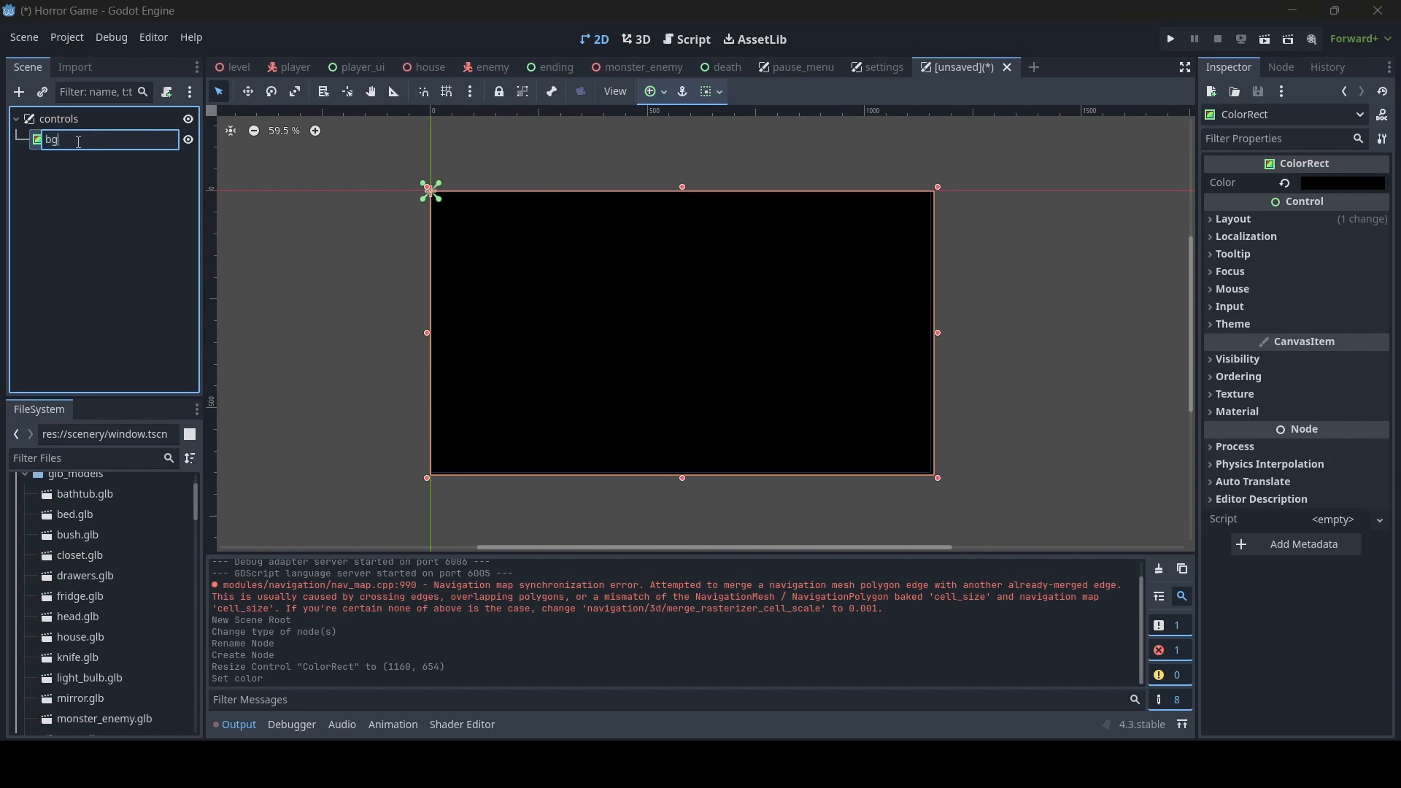
key("Return")
- Add a RichTextLabel of about 409 × 183 under controls near the viewport's upper-left corner, with the text "Controls"
left_click(83, 119)
right_click(83, 119)
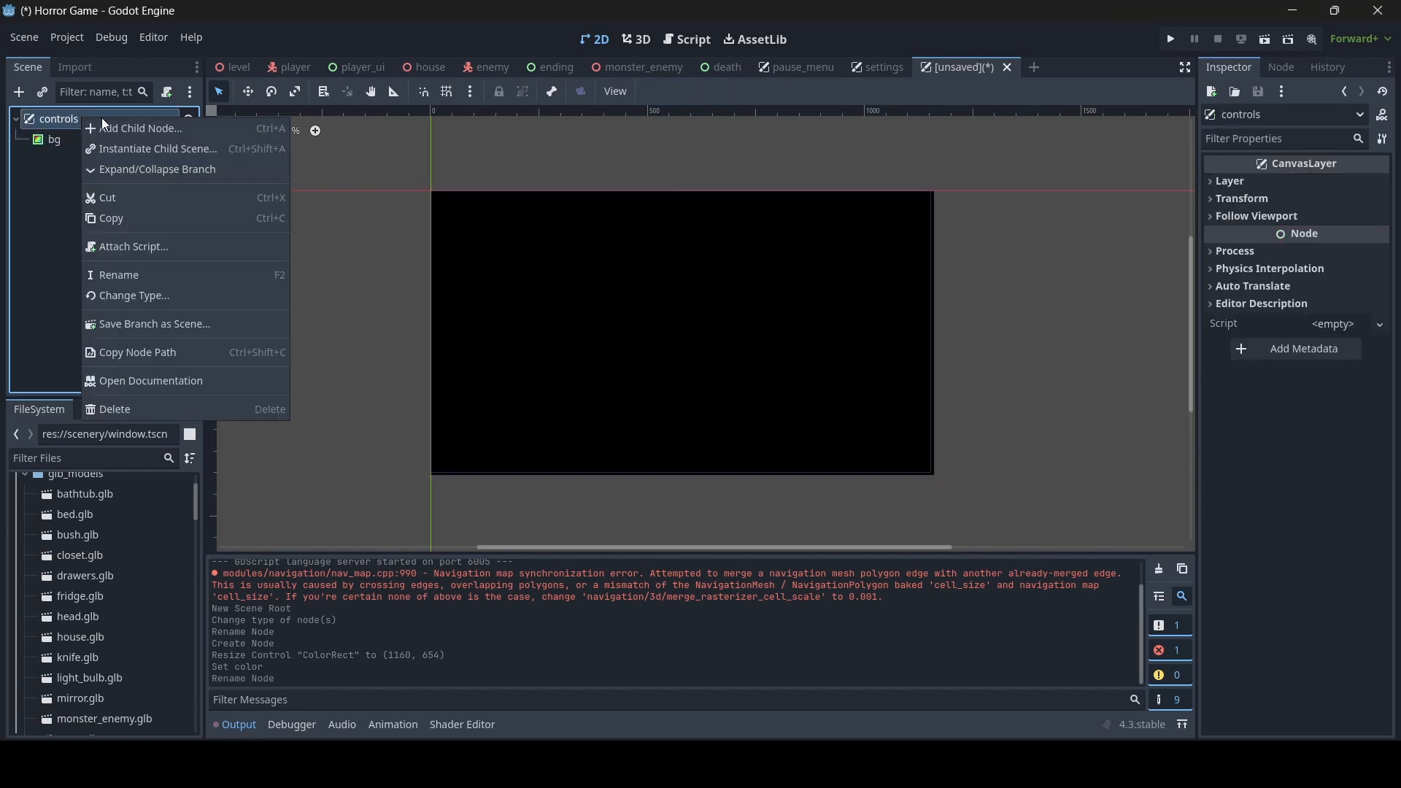
left_click(134, 129)
type("text")
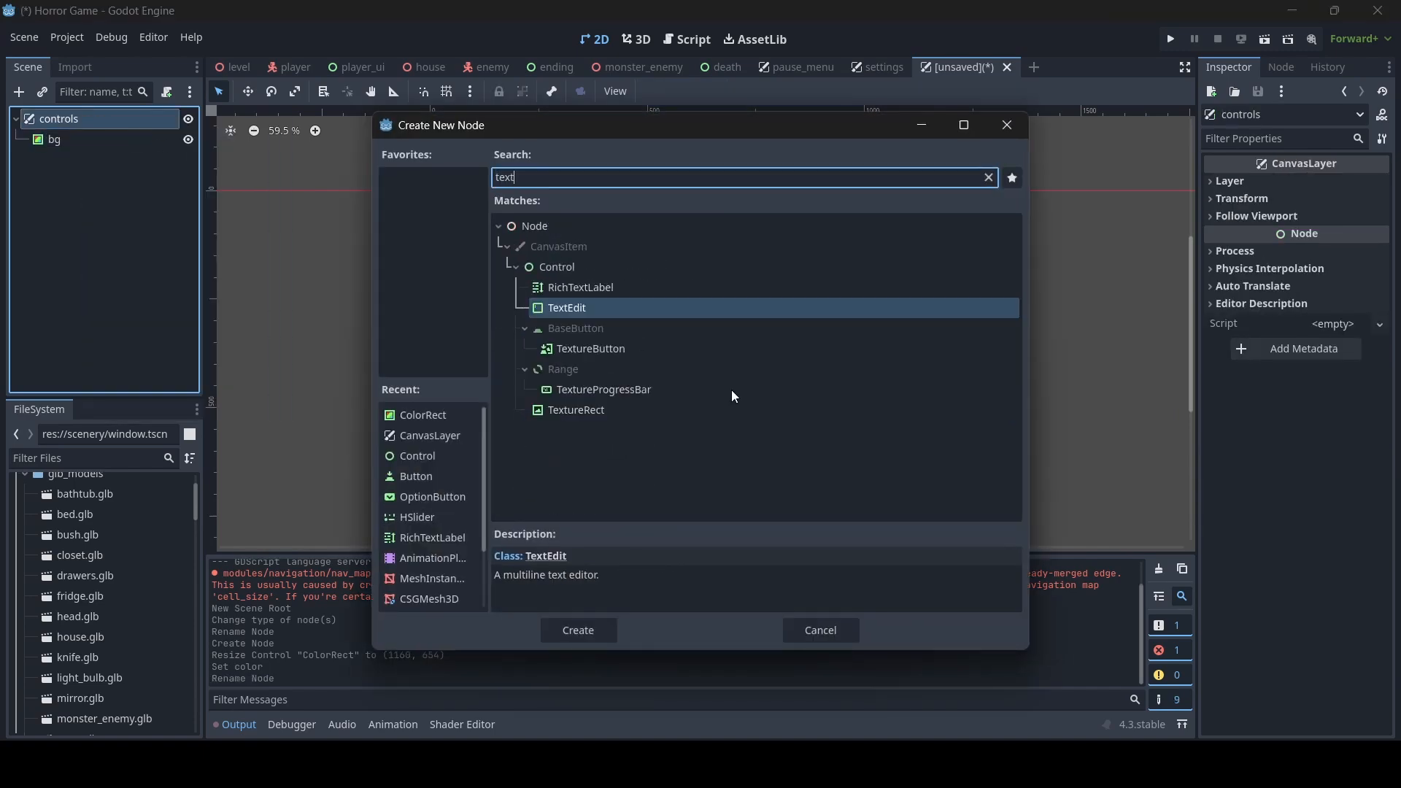
double_click(591, 288)
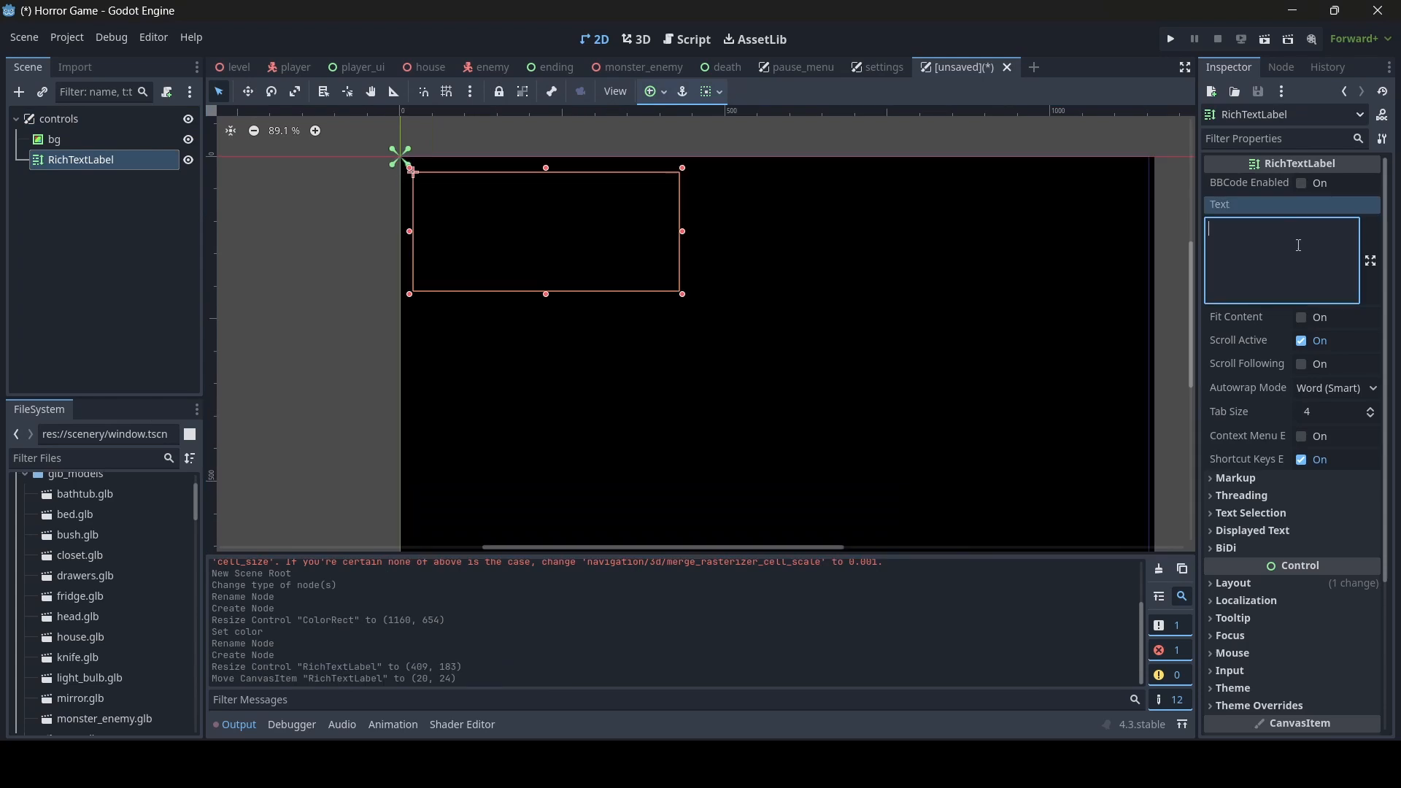
type("Controls")
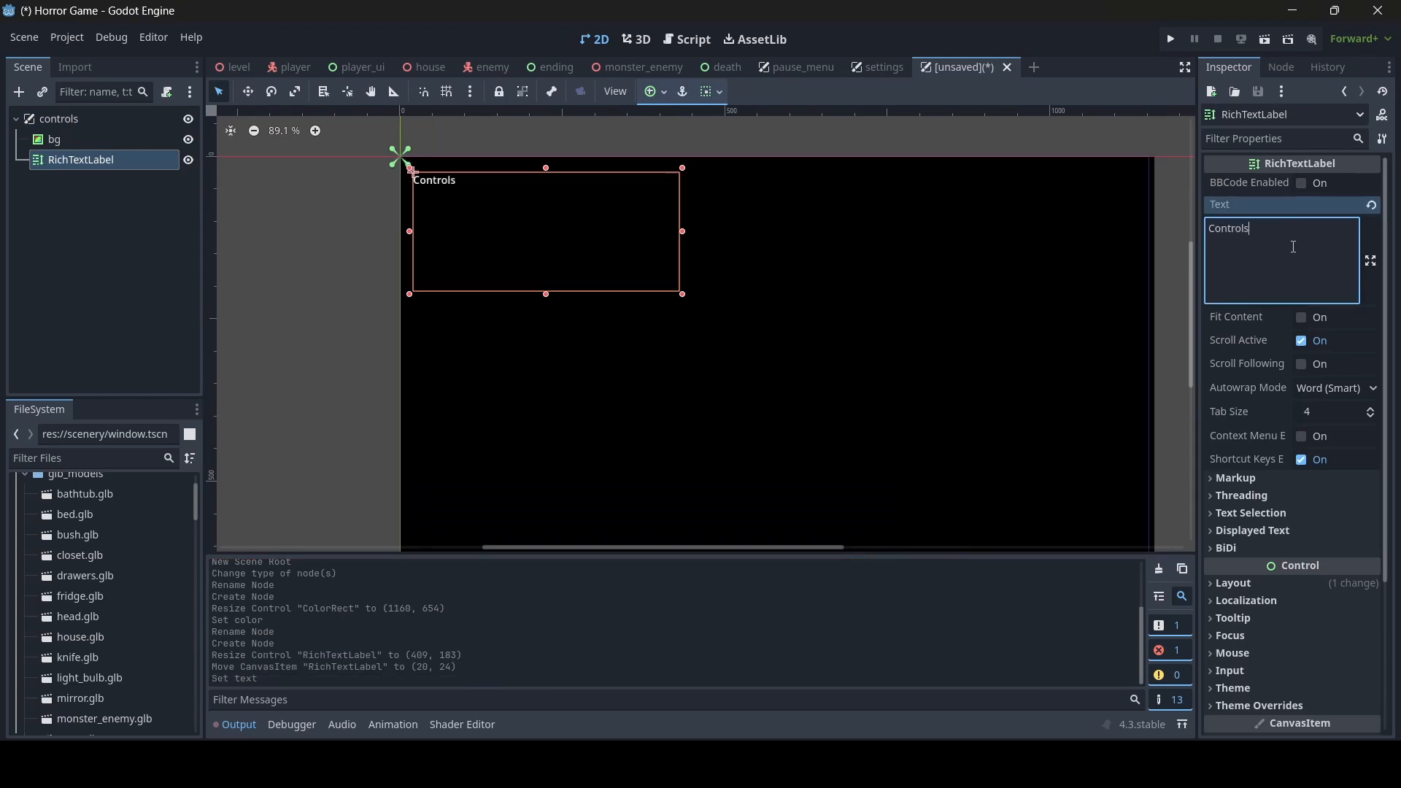
- Override the heading label's normal font size with 50 px and narrow the label from its left edge to about 403 × 183
scroll(1350, 402, "down", 5)
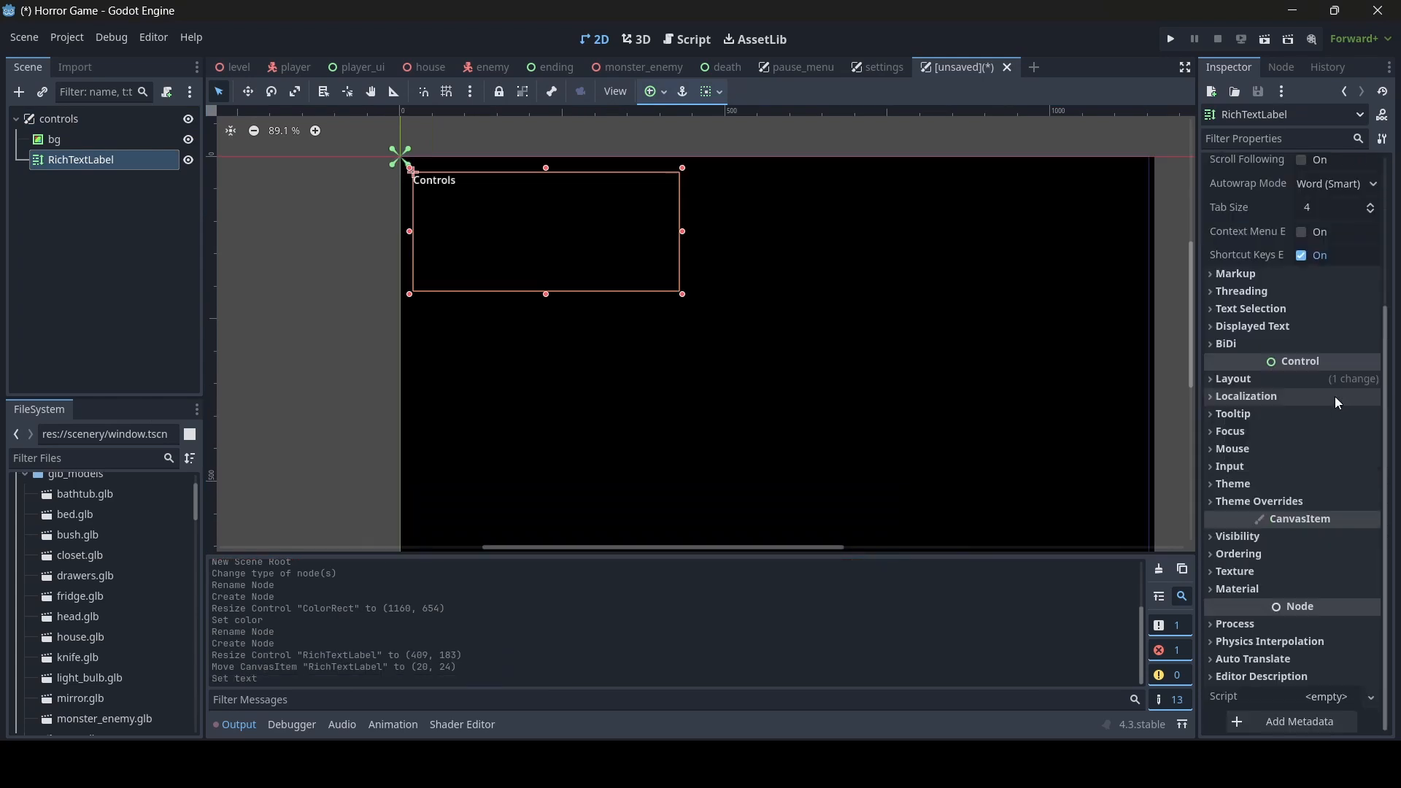
left_click(1324, 505)
scroll(1313, 511, "down", 3)
left_click(1272, 482)
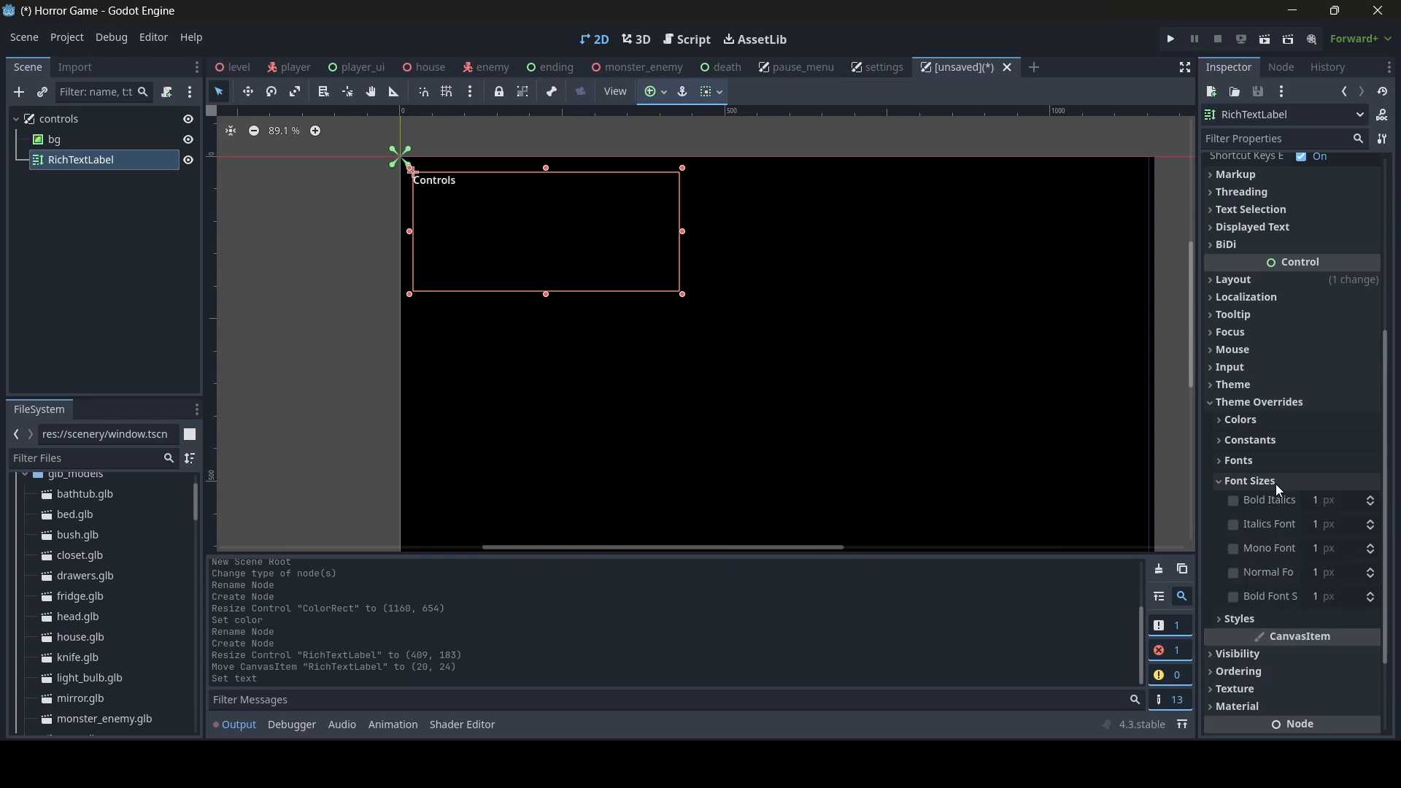
left_click(1344, 574)
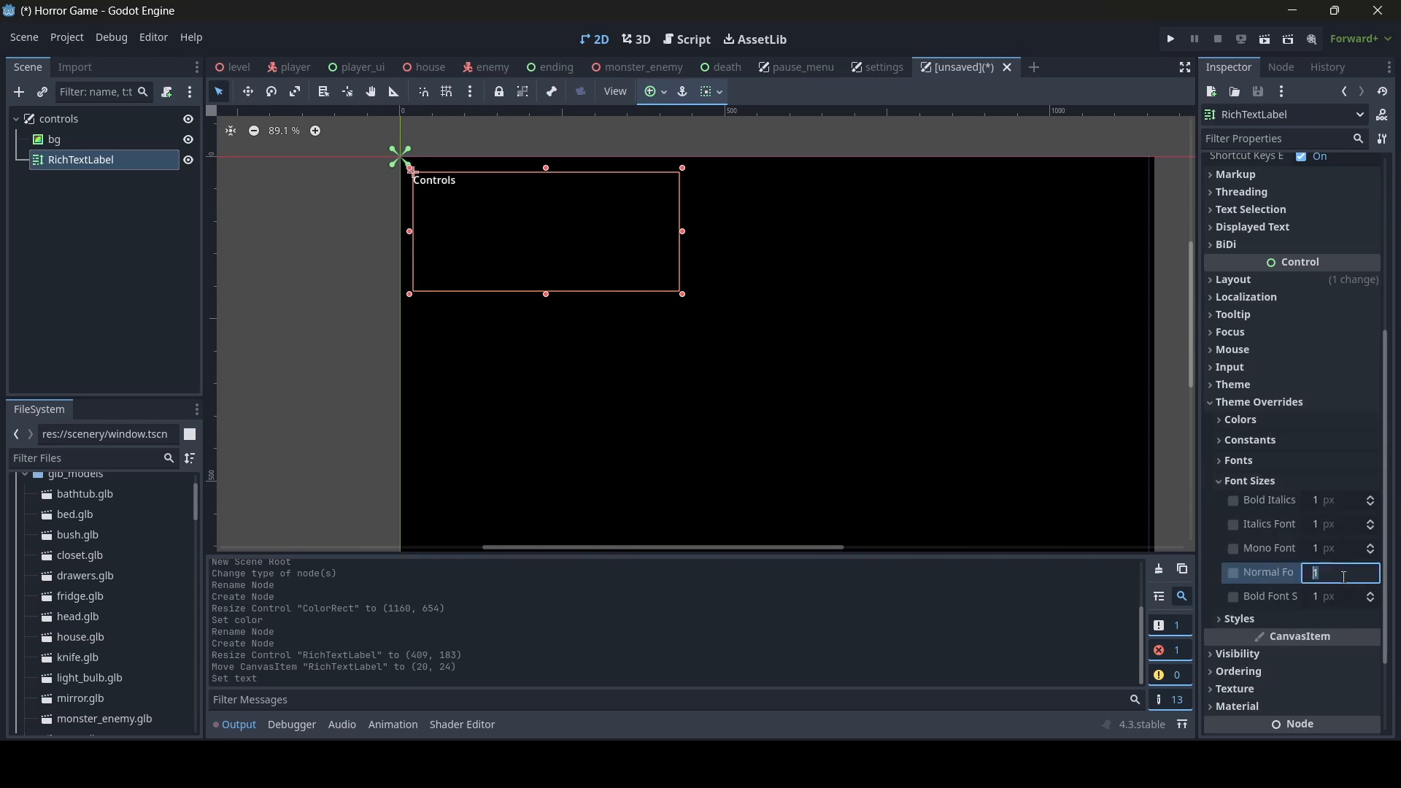
type("50")
key("Return")
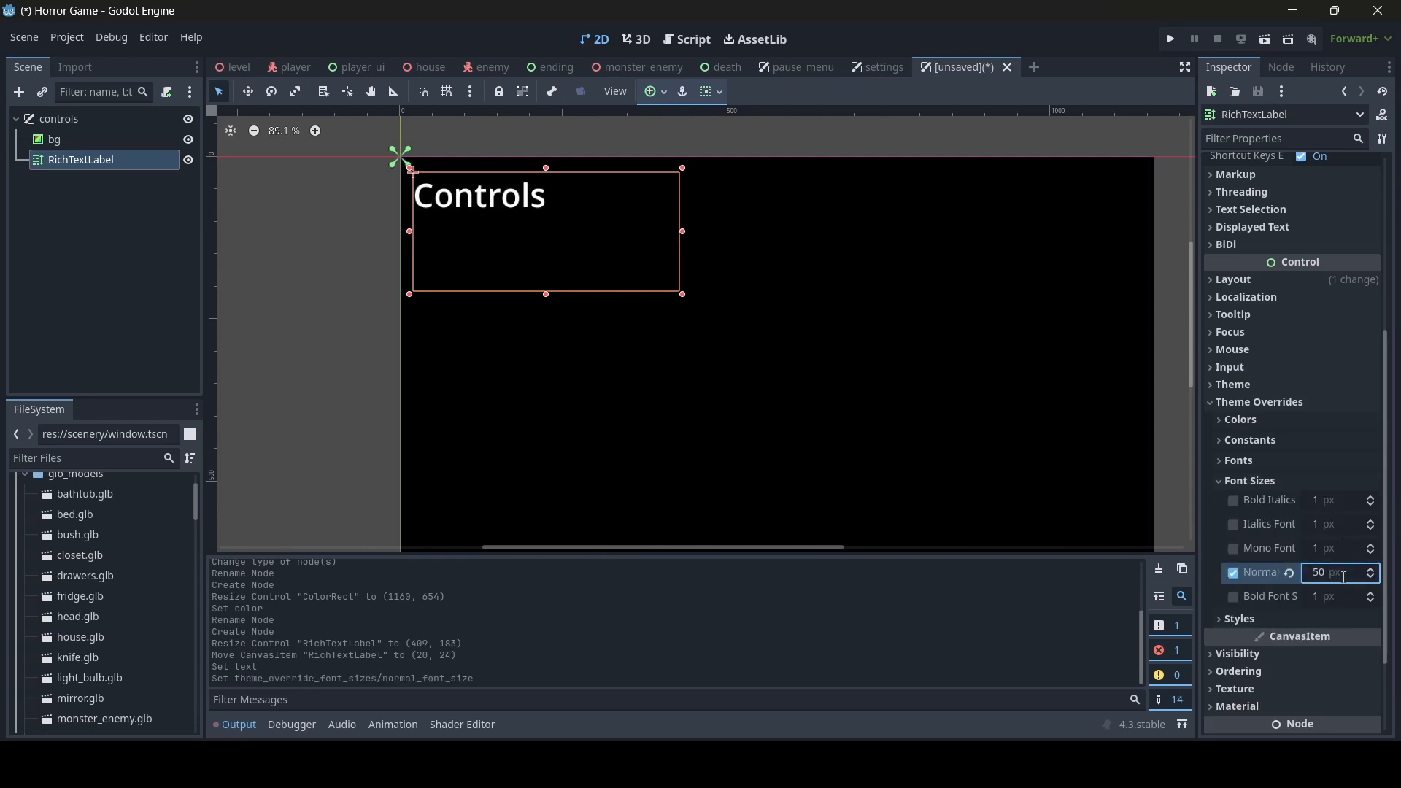
left_click_drag(409, 262, 413, 261)
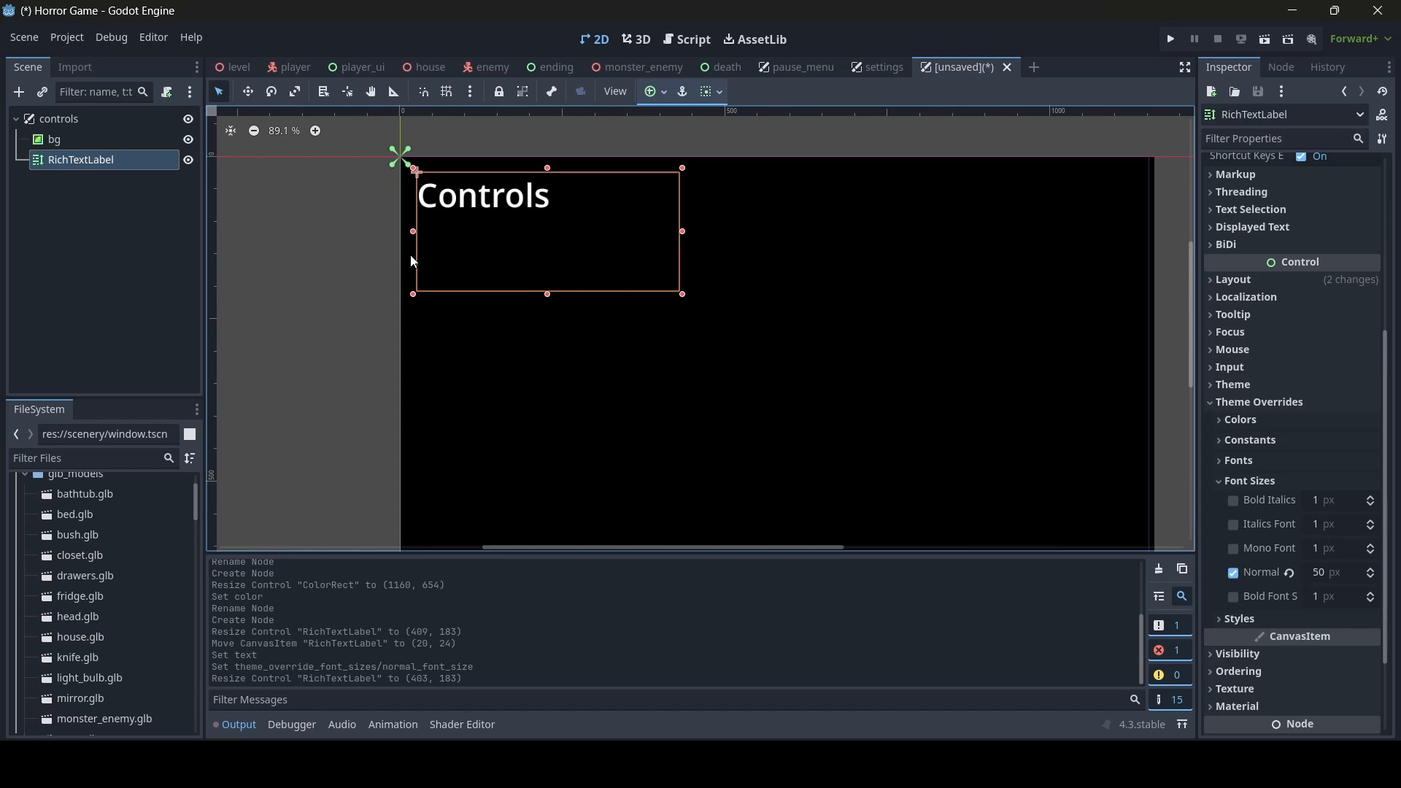
- Duplicate the heading label and resize the copy to about 403 × 528 so it fills the area below the heading
key("ctrl+d")
left_click_drag(547, 294, 547, 503)
scroll(712, 326, "down", 2)
middle_click_drag(712, 327, 708, 369)
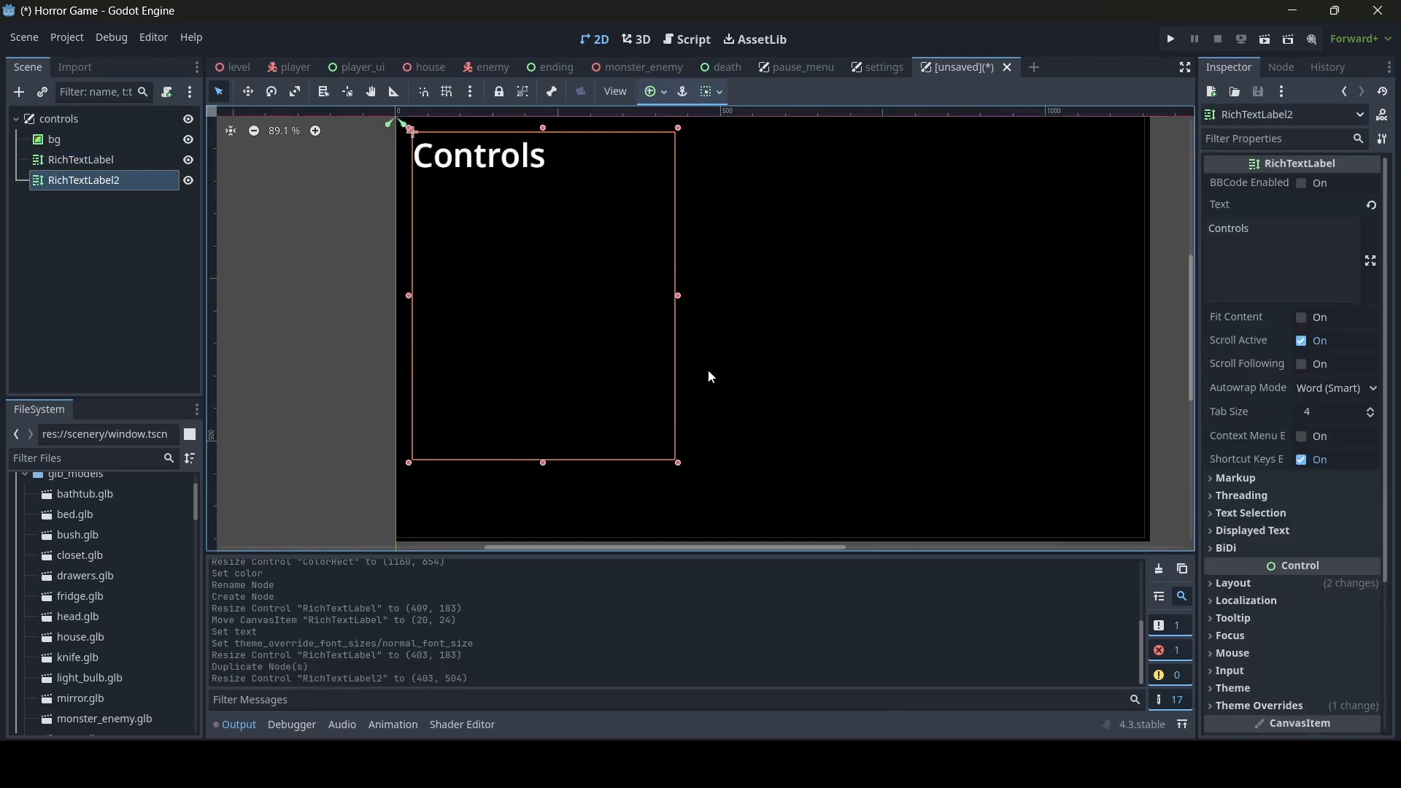
scroll(708, 369, "down", 1)
left_click_drag(556, 464, 556, 527)
left_click_drag(557, 146, 554, 193)
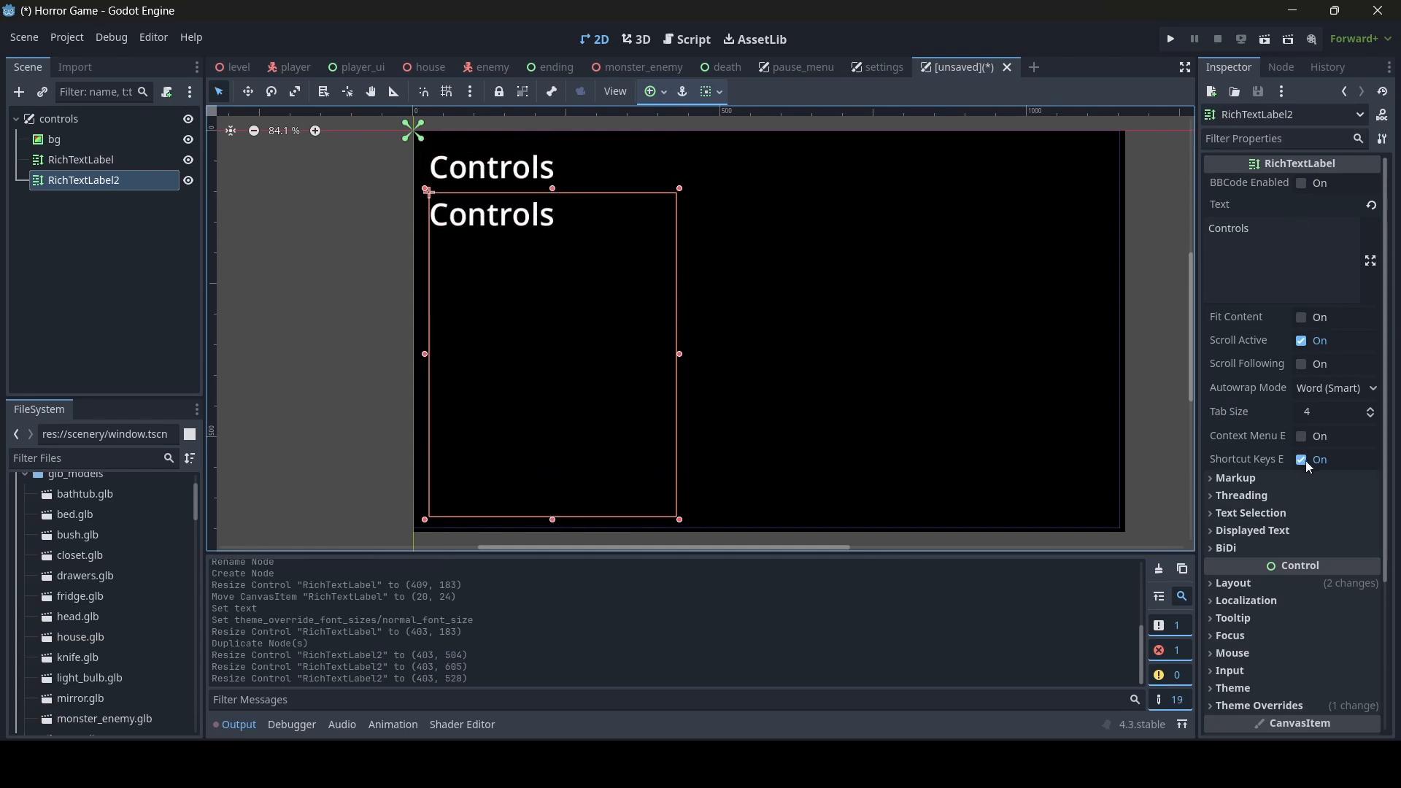
- Set the duplicated label's normal font size override to 30 px
scroll(1309, 465, "down", 3)
left_click(1325, 503)
left_click(1326, 580)
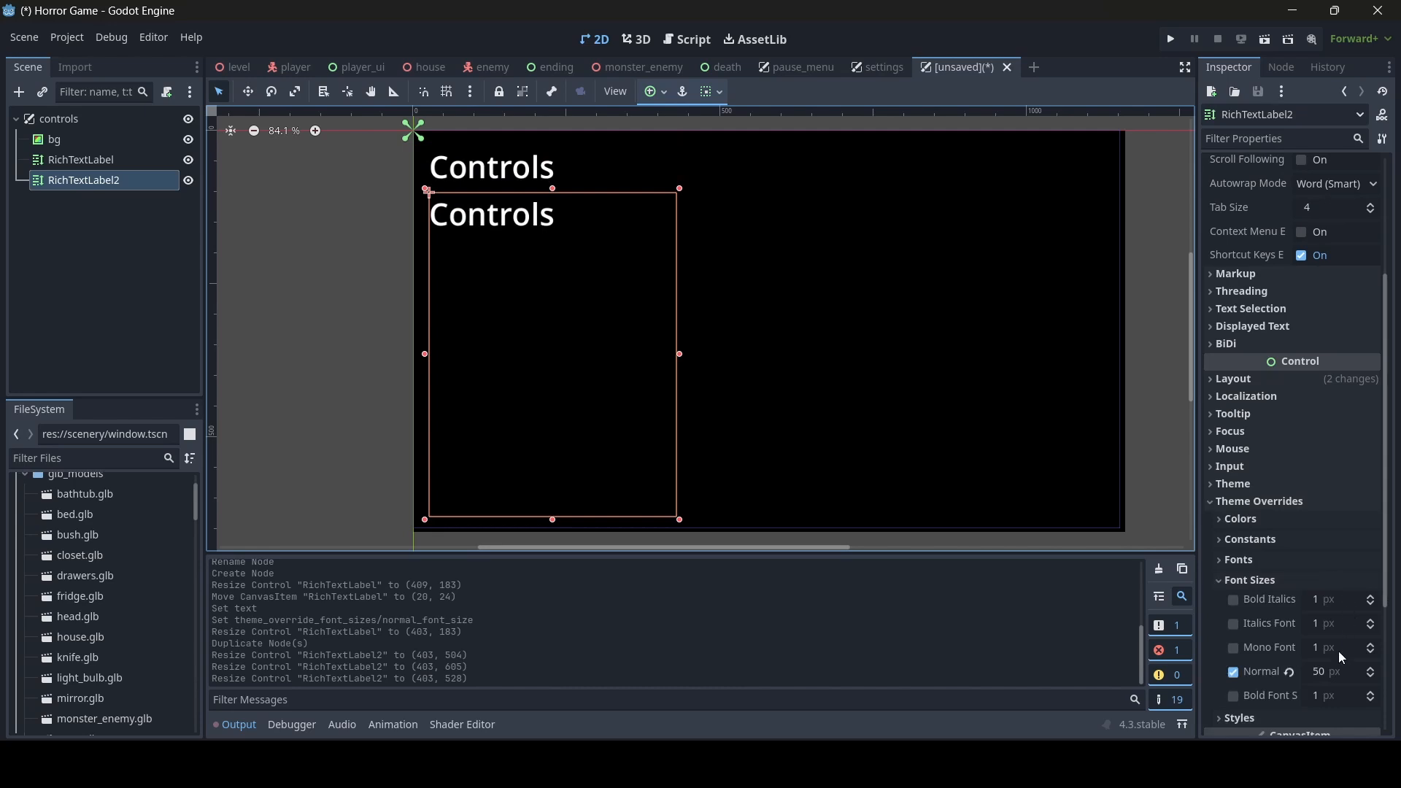
left_click(1322, 672)
type("30")
key("Return")
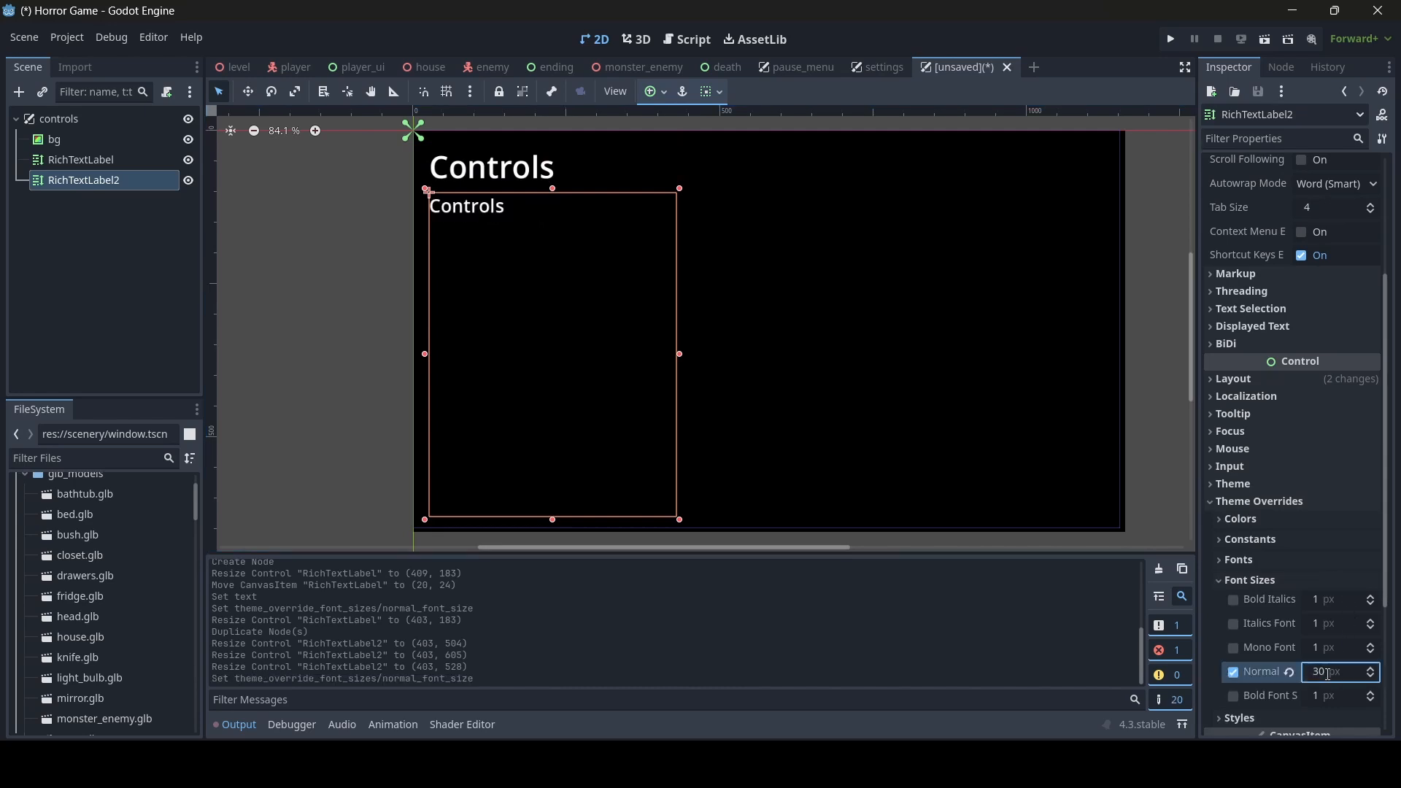
- Replace the duplicated label's text with "[WASD] Movement"
scroll(1319, 511, "up", 3)
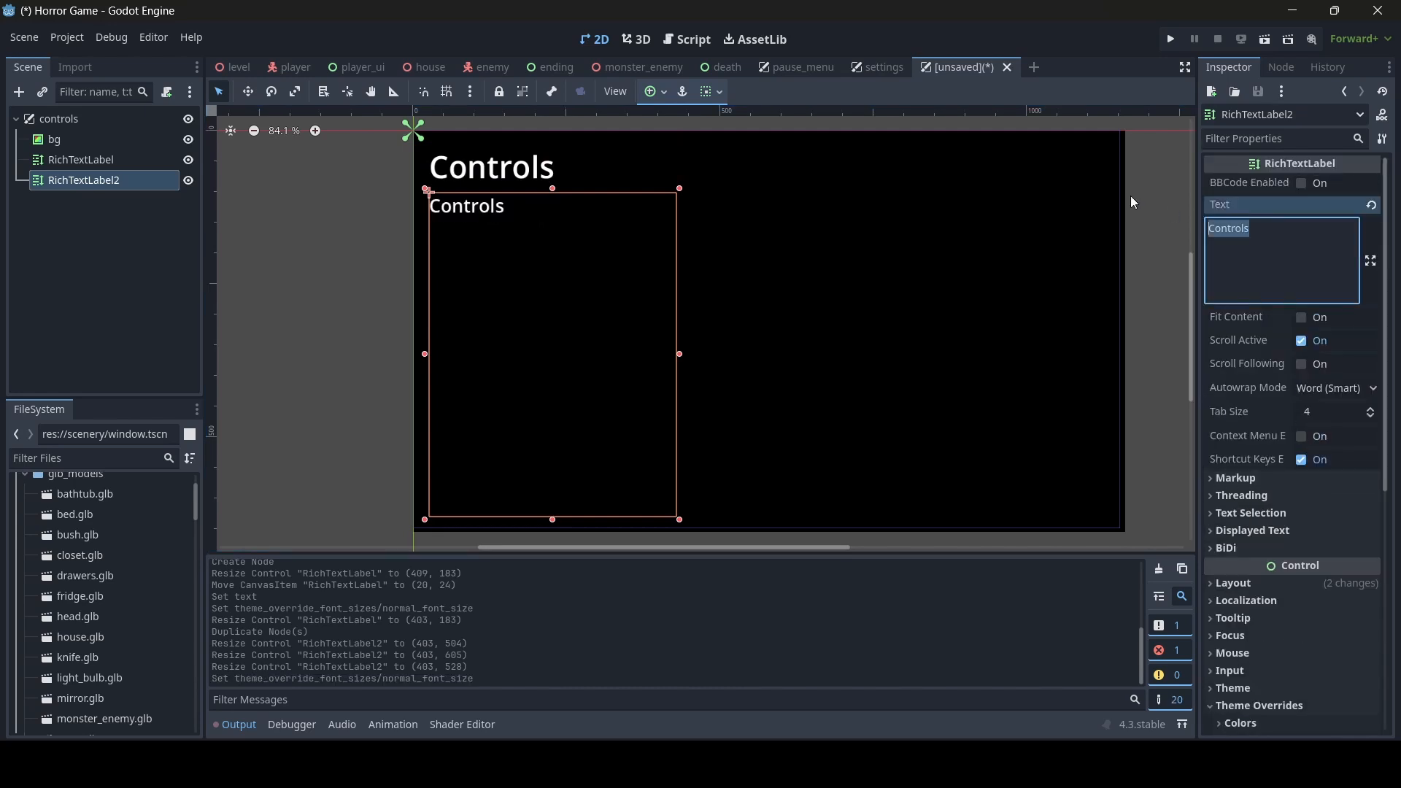
key("BackSpace")
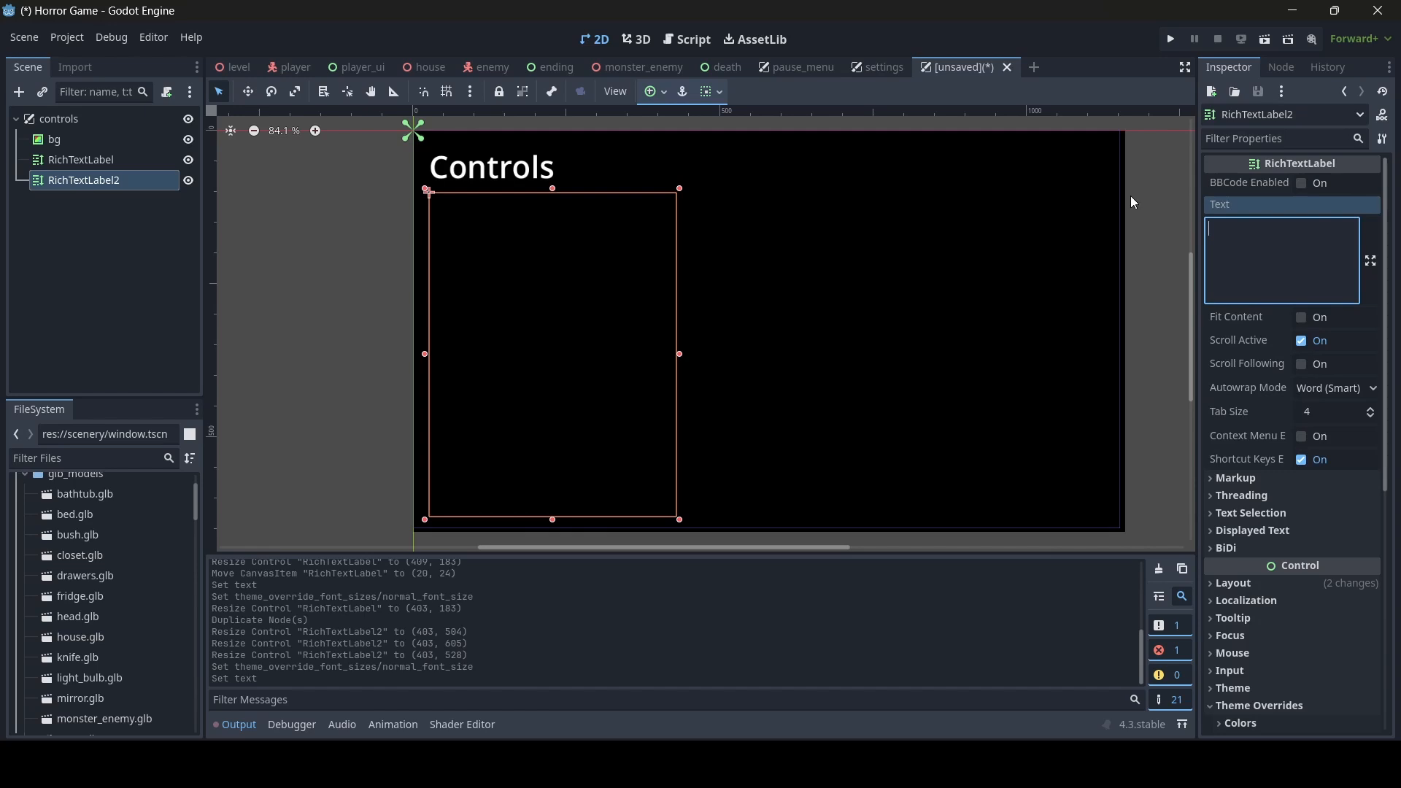
type("[WA")
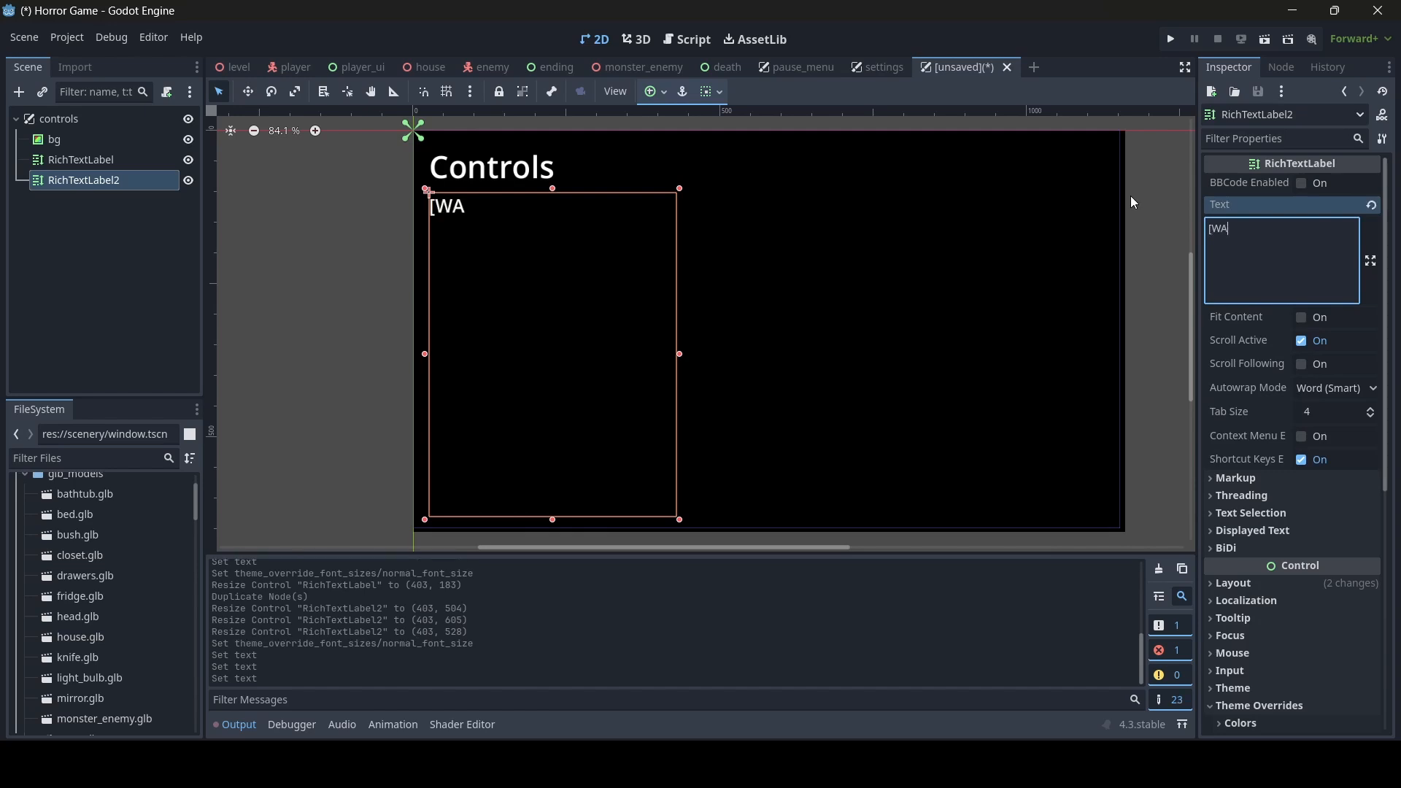
type("SD")
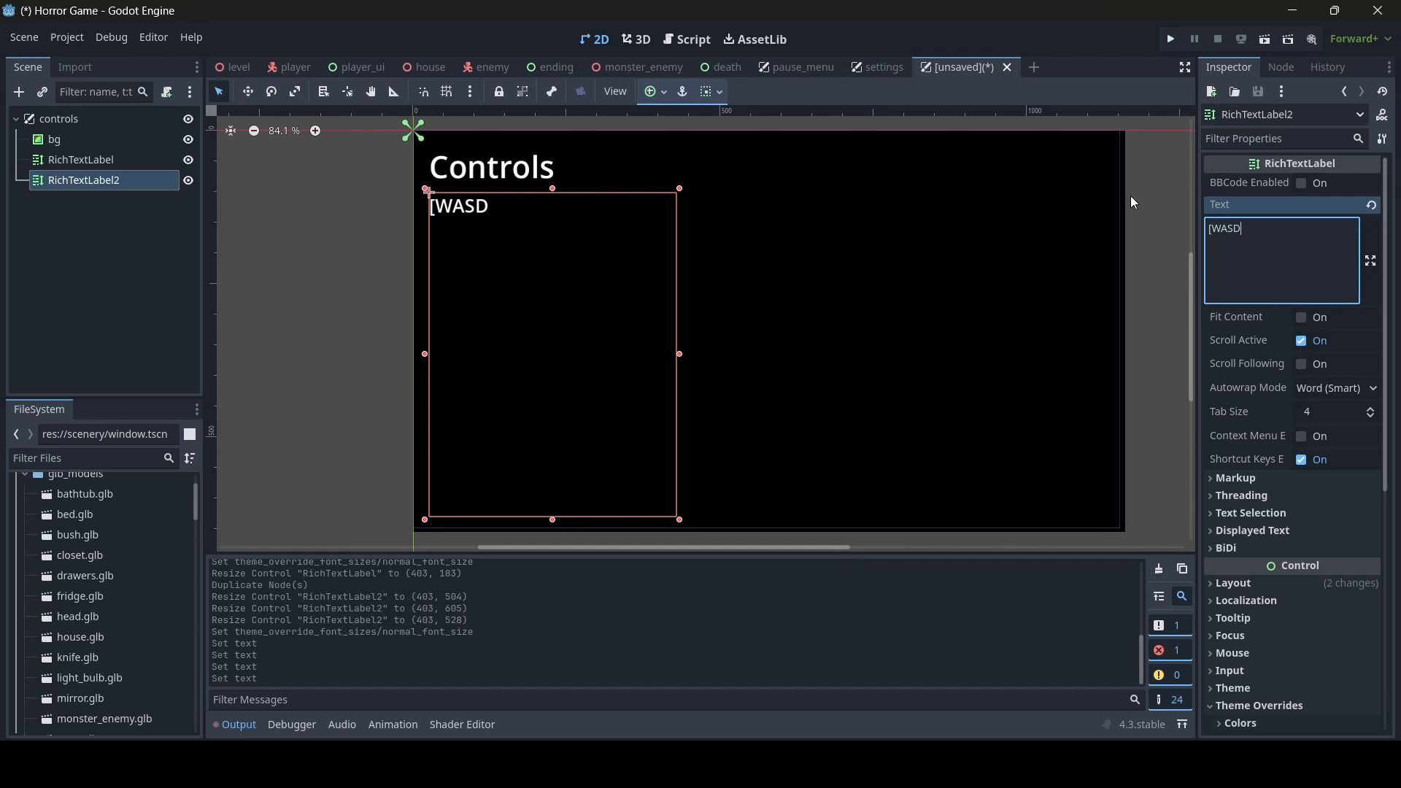
type("] Movement")
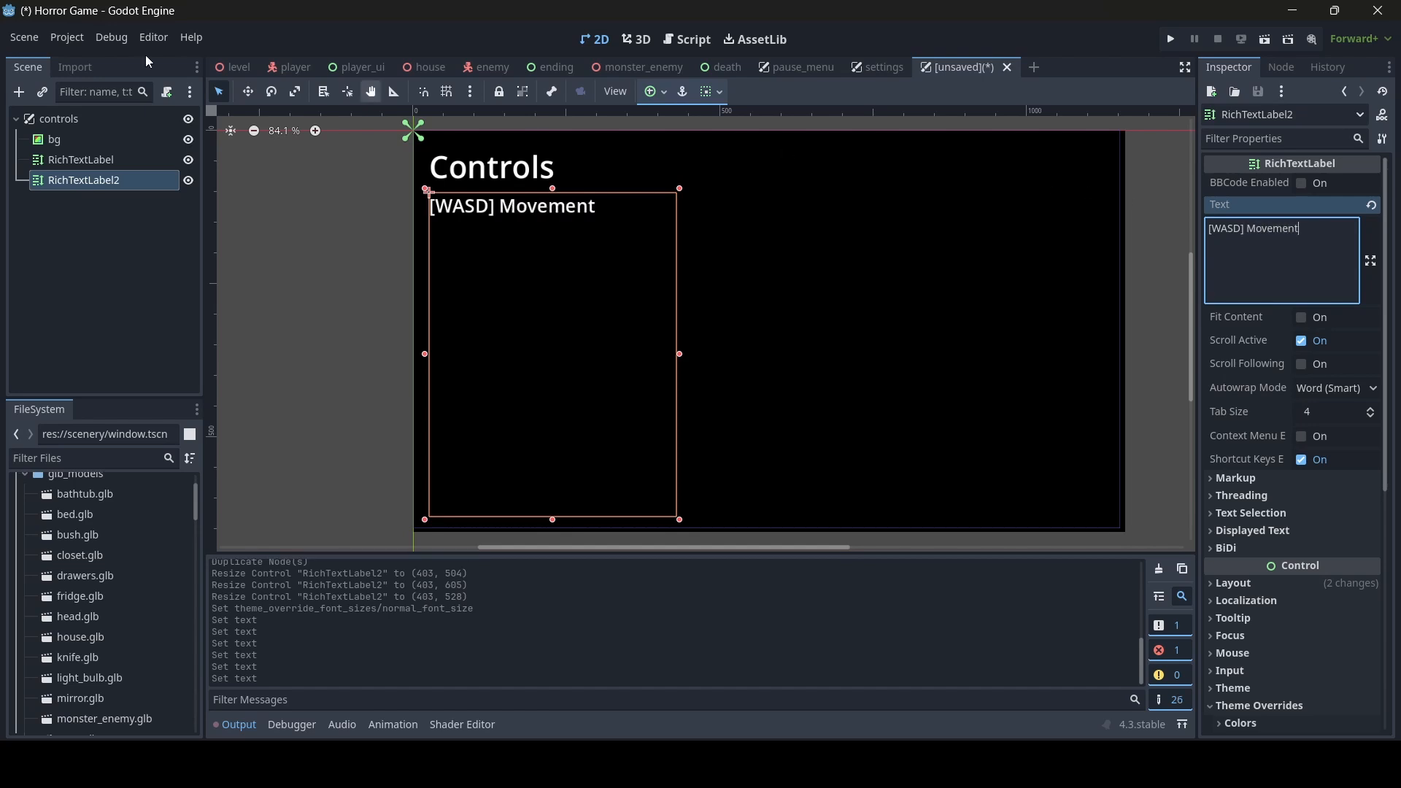
- Review the actions and assigned keys in the project's Input Map
left_click(67, 37)
left_click(88, 59)
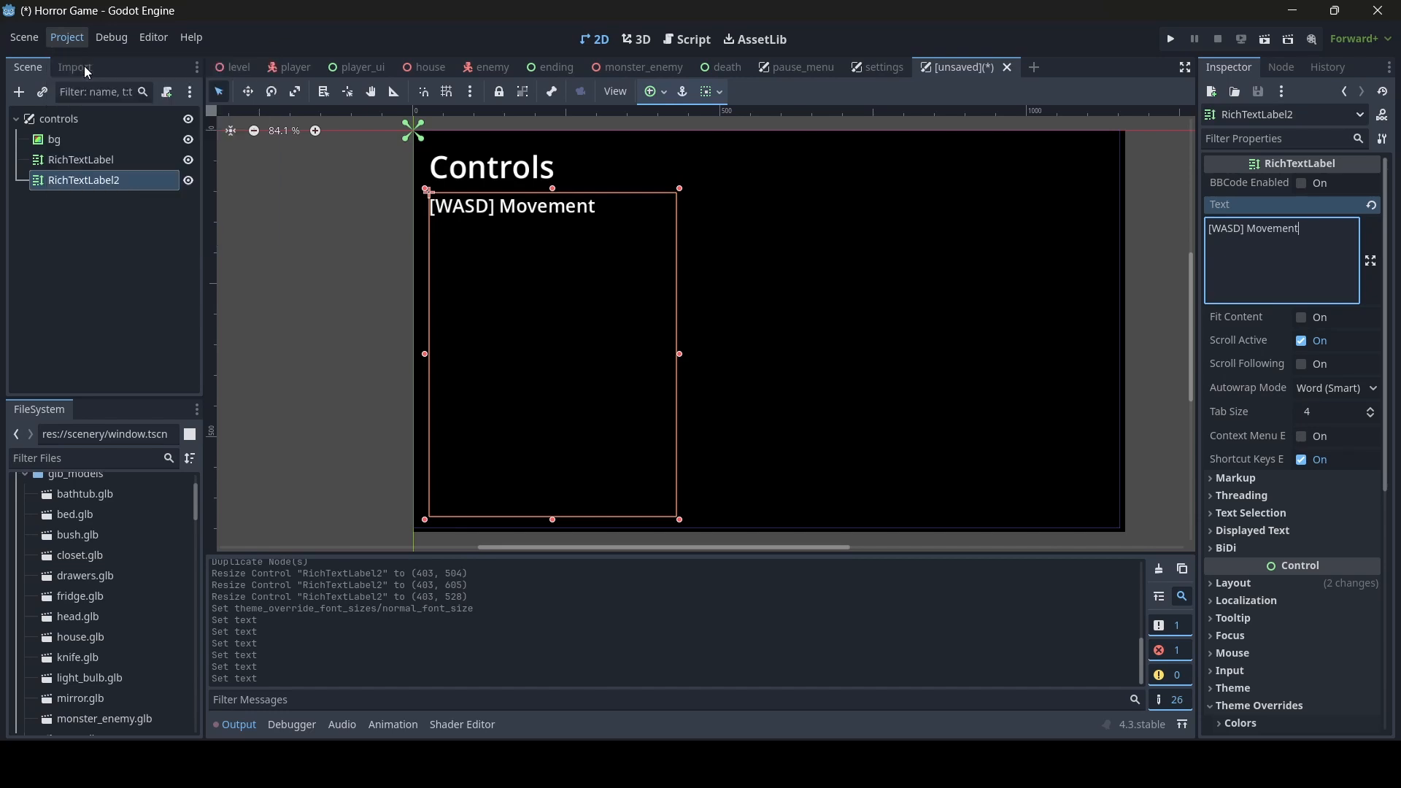
left_click(370, 191)
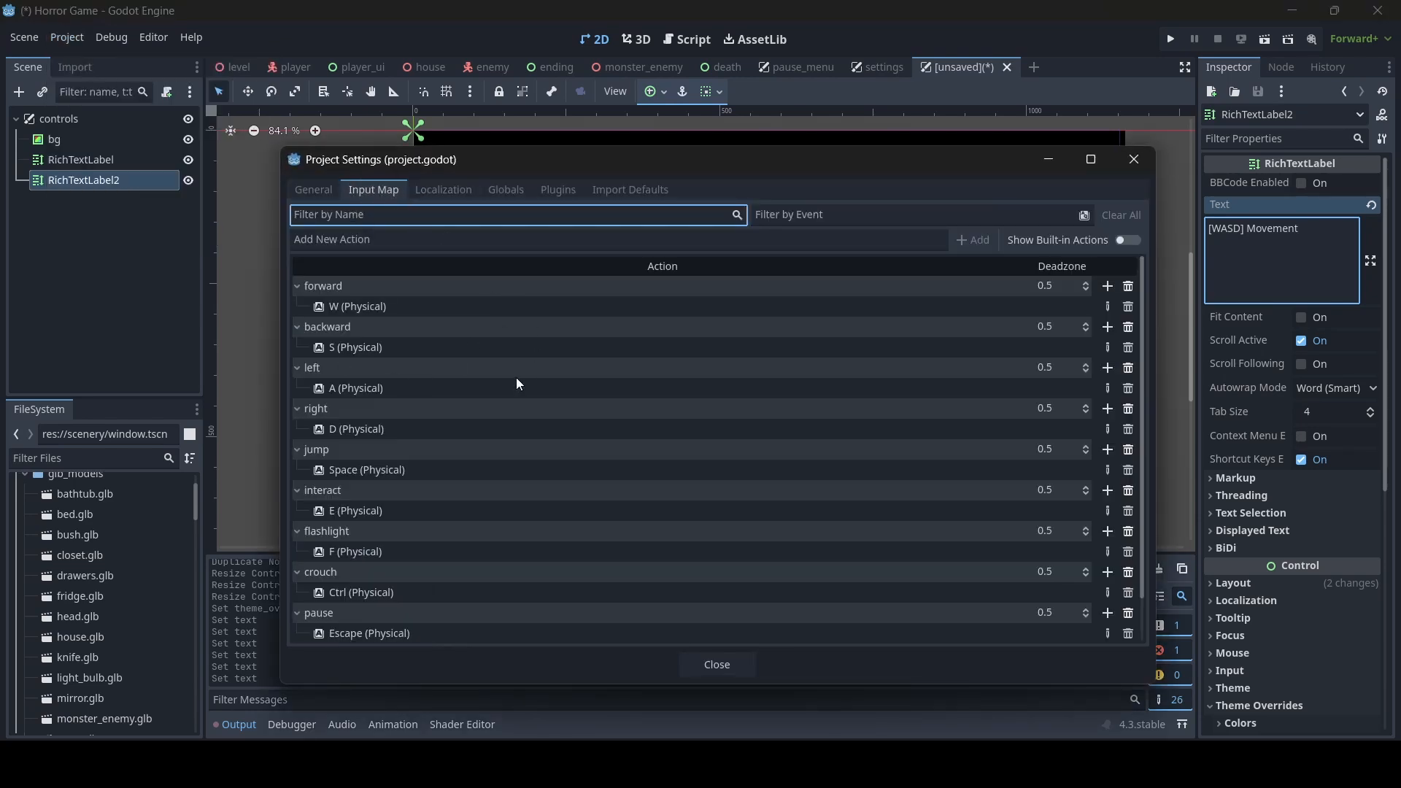
scroll(398, 416, "down", 2)
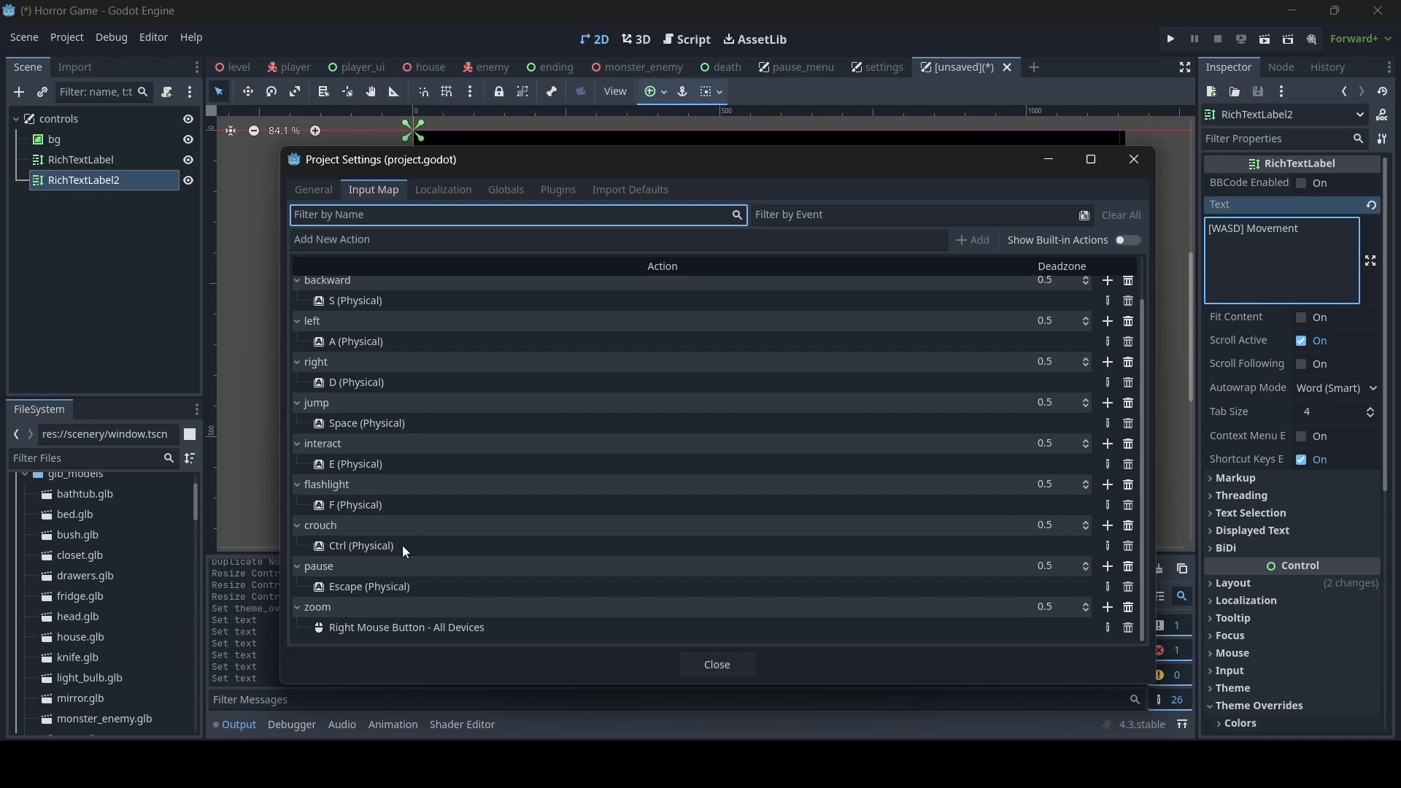
left_click(717, 664)
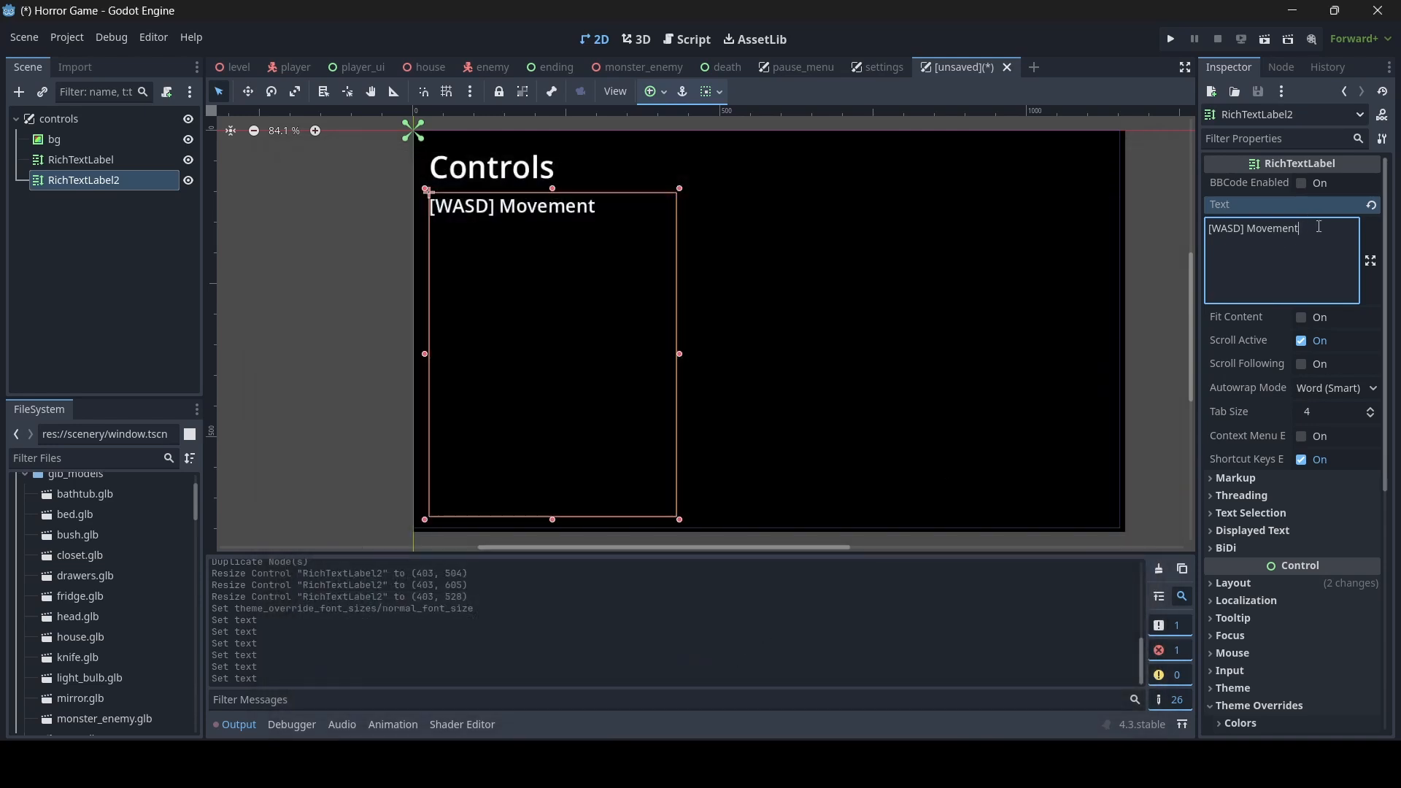
- Add the lines "[E] Interact" and "[Ctrl] Crouch" below the movement line in the controls list label
key("Return")
type("[E")
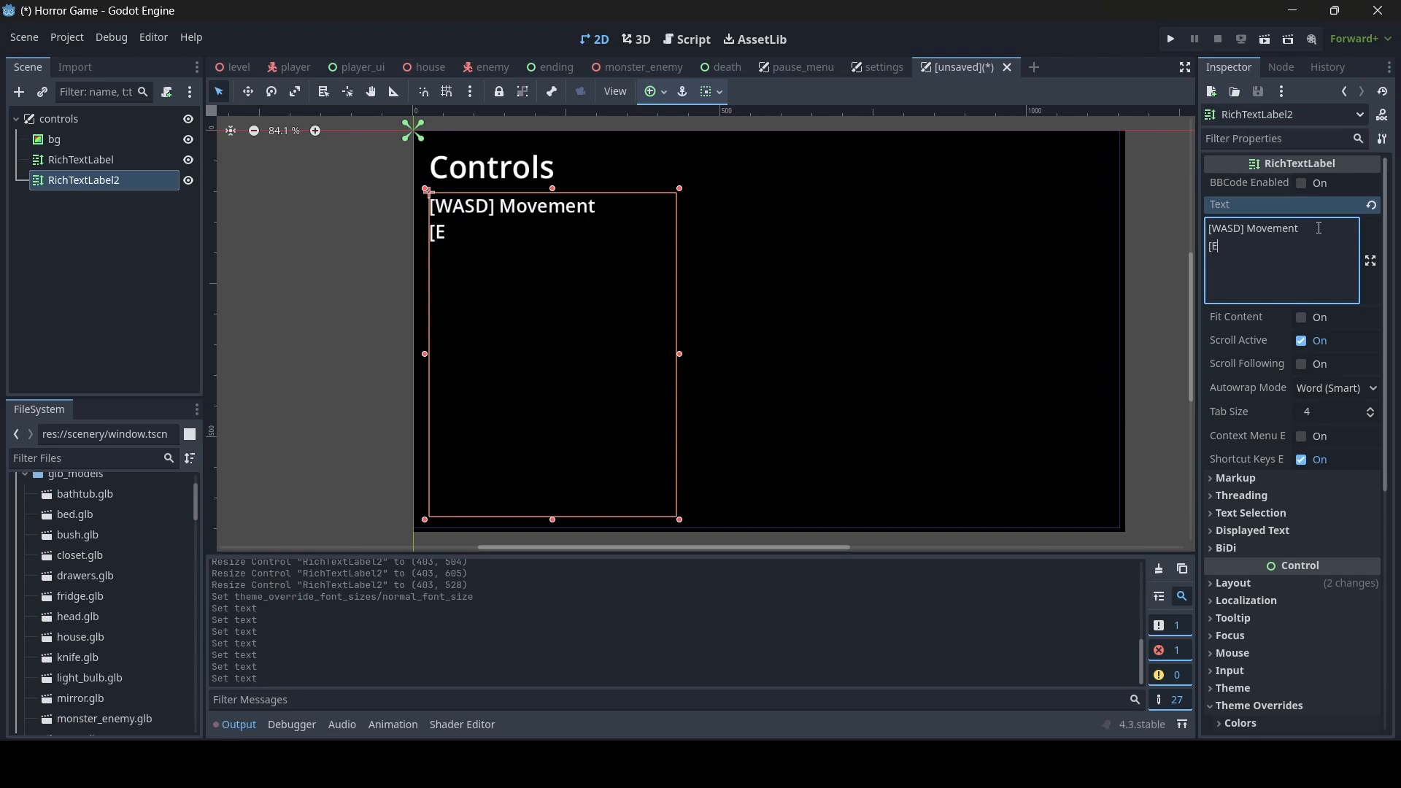
type("] Interact")
key("Return")
type("[C")
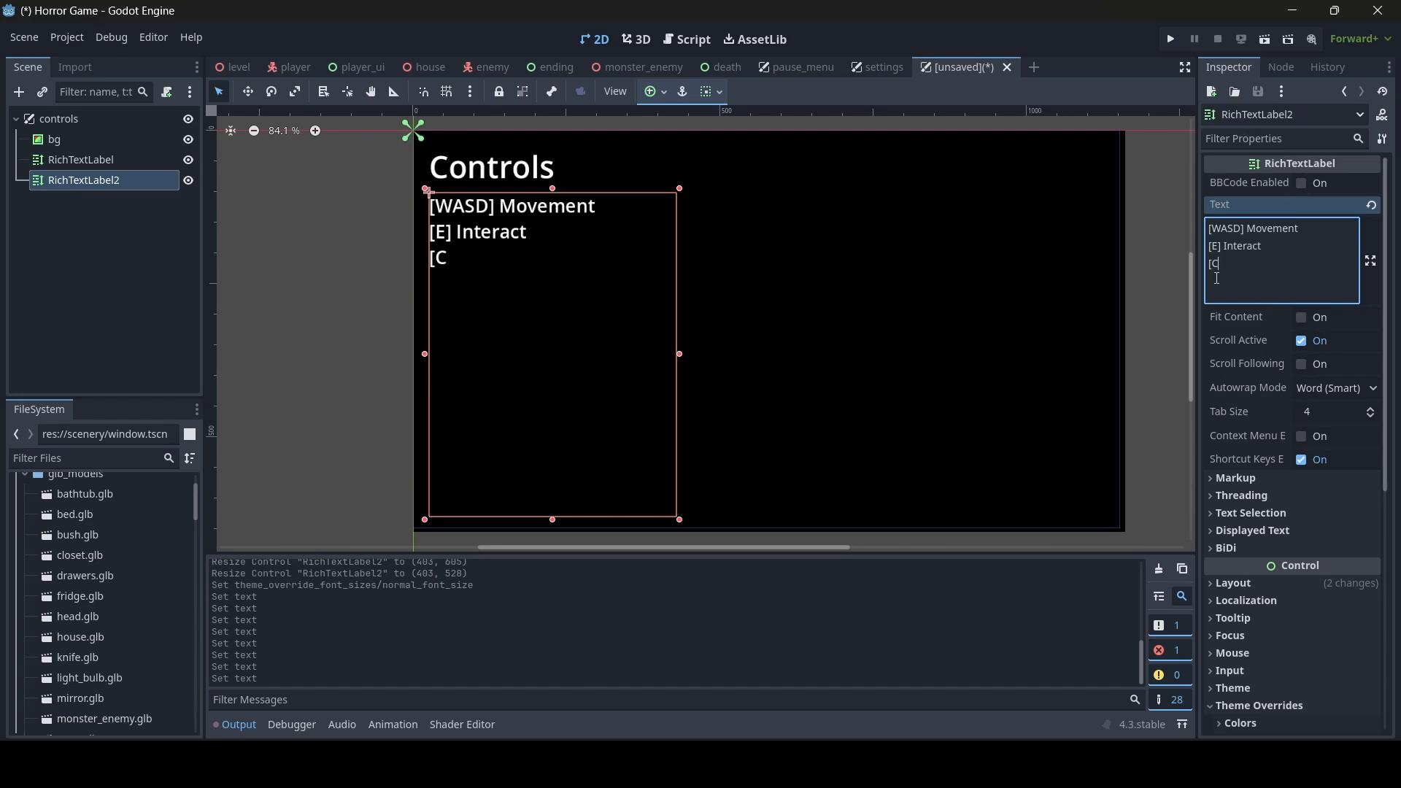
type("trl] Crouch")
- Add the lines "[F] Flashlight" and "[Esc] Pause" at the end of the controls list label
key("Return")
type("[F] ")
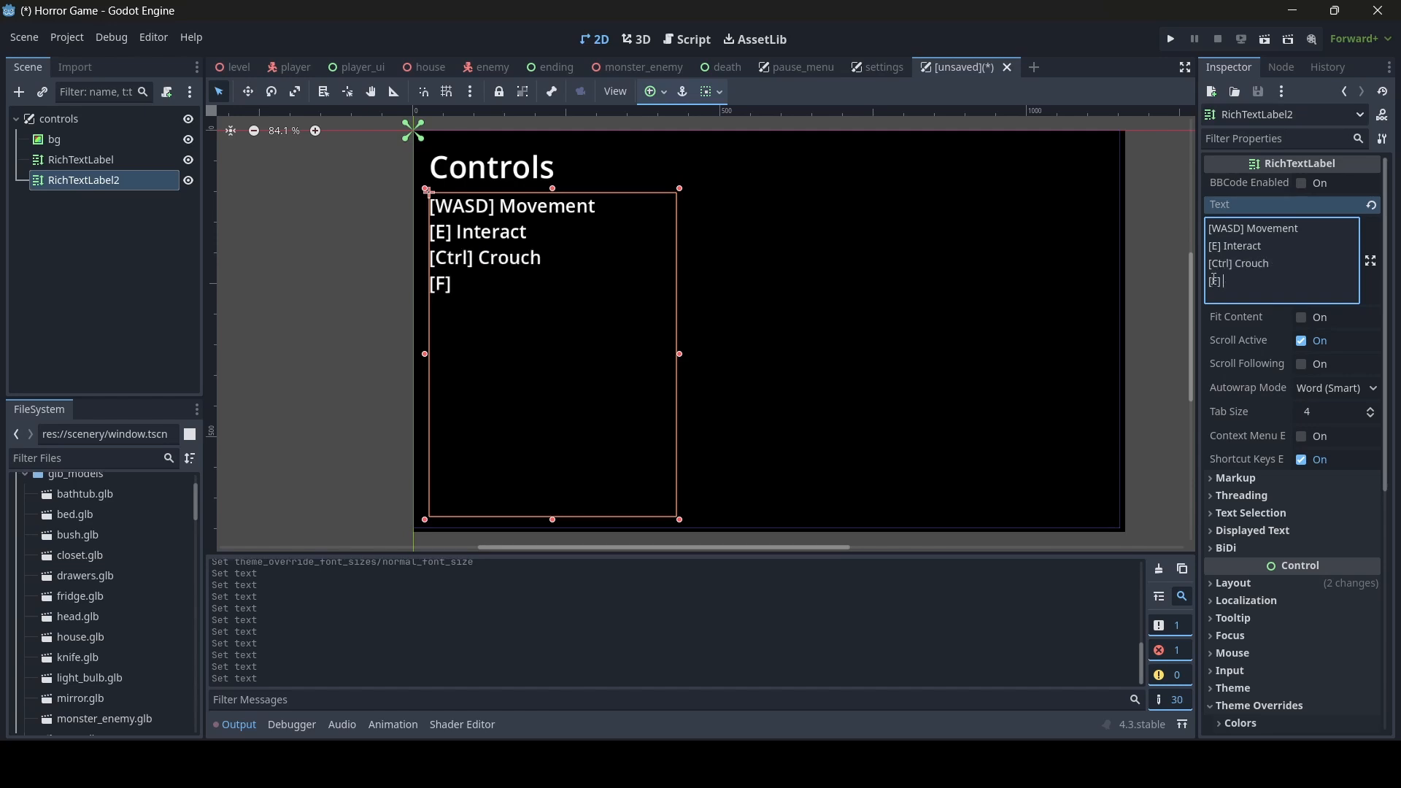
type("Flashlight")
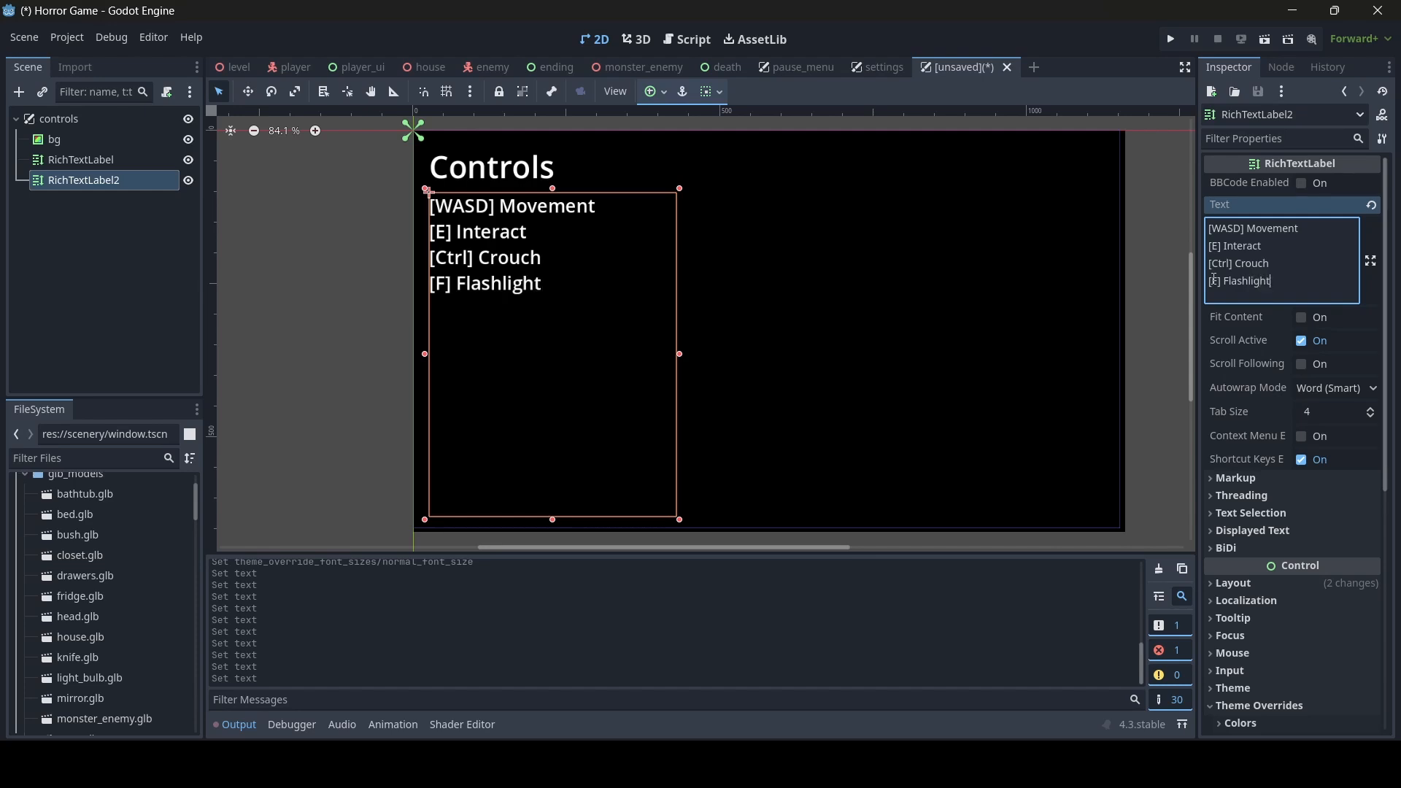
key("Return")
type("[E")
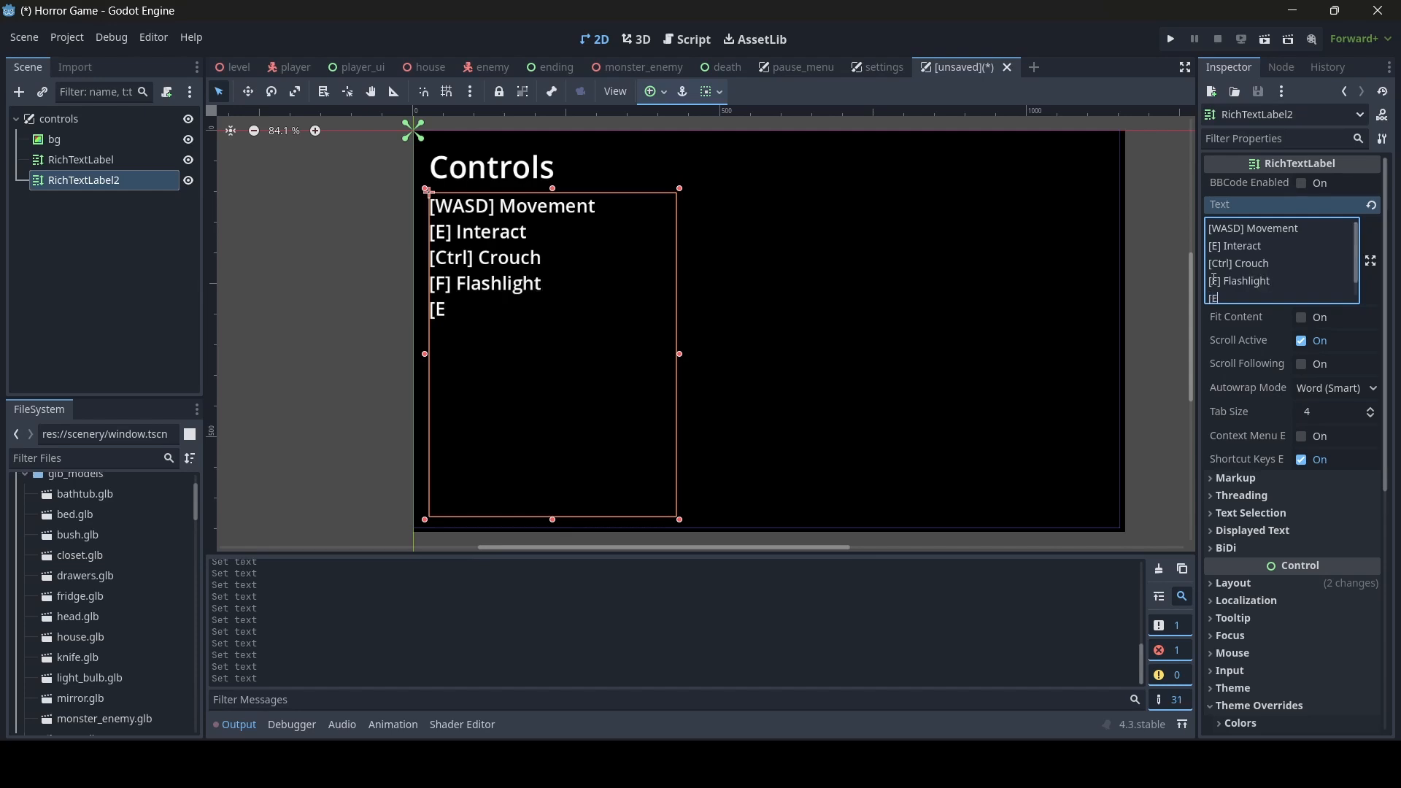
type("sc] Pause")
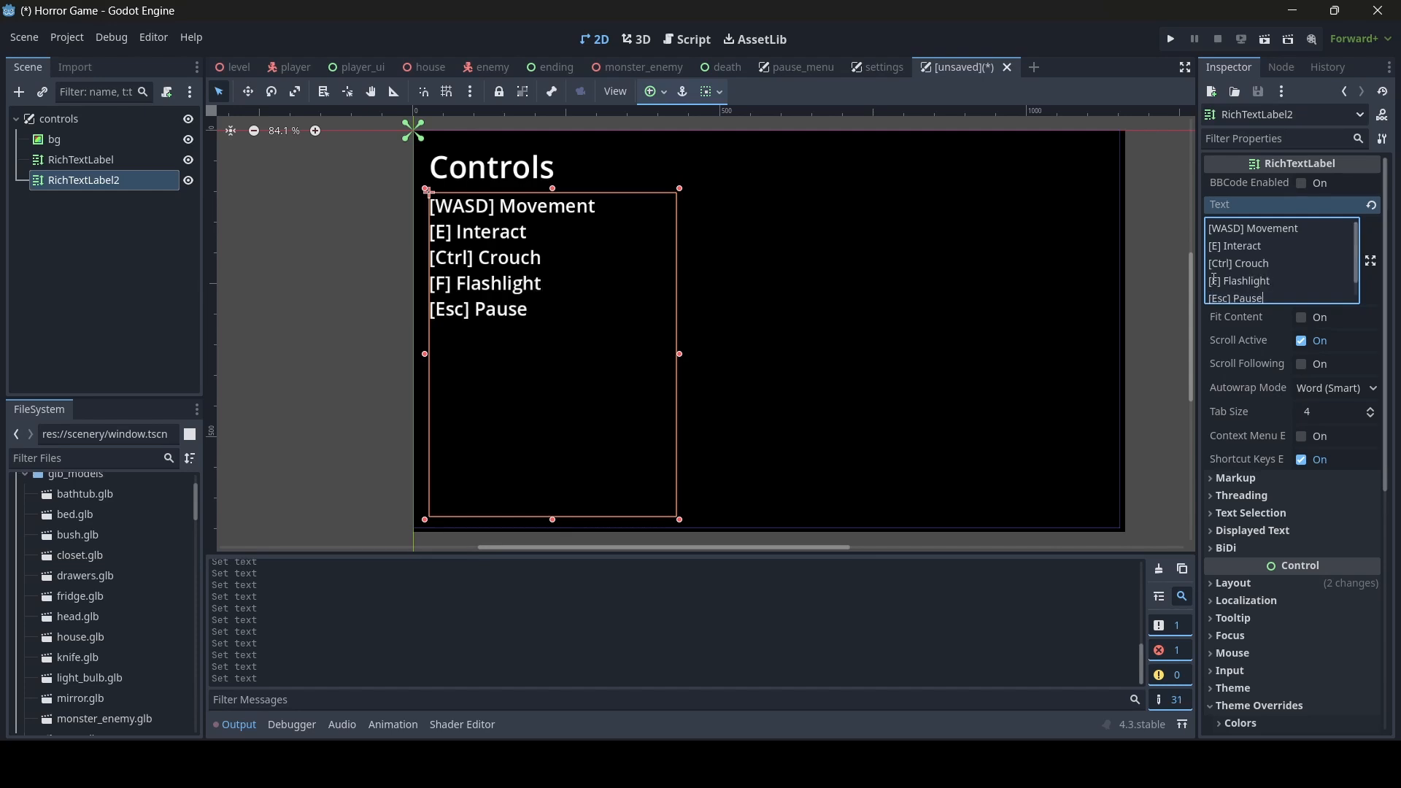
- Check the project's Input Map again for actions still missing from the controls list
left_click(71, 35)
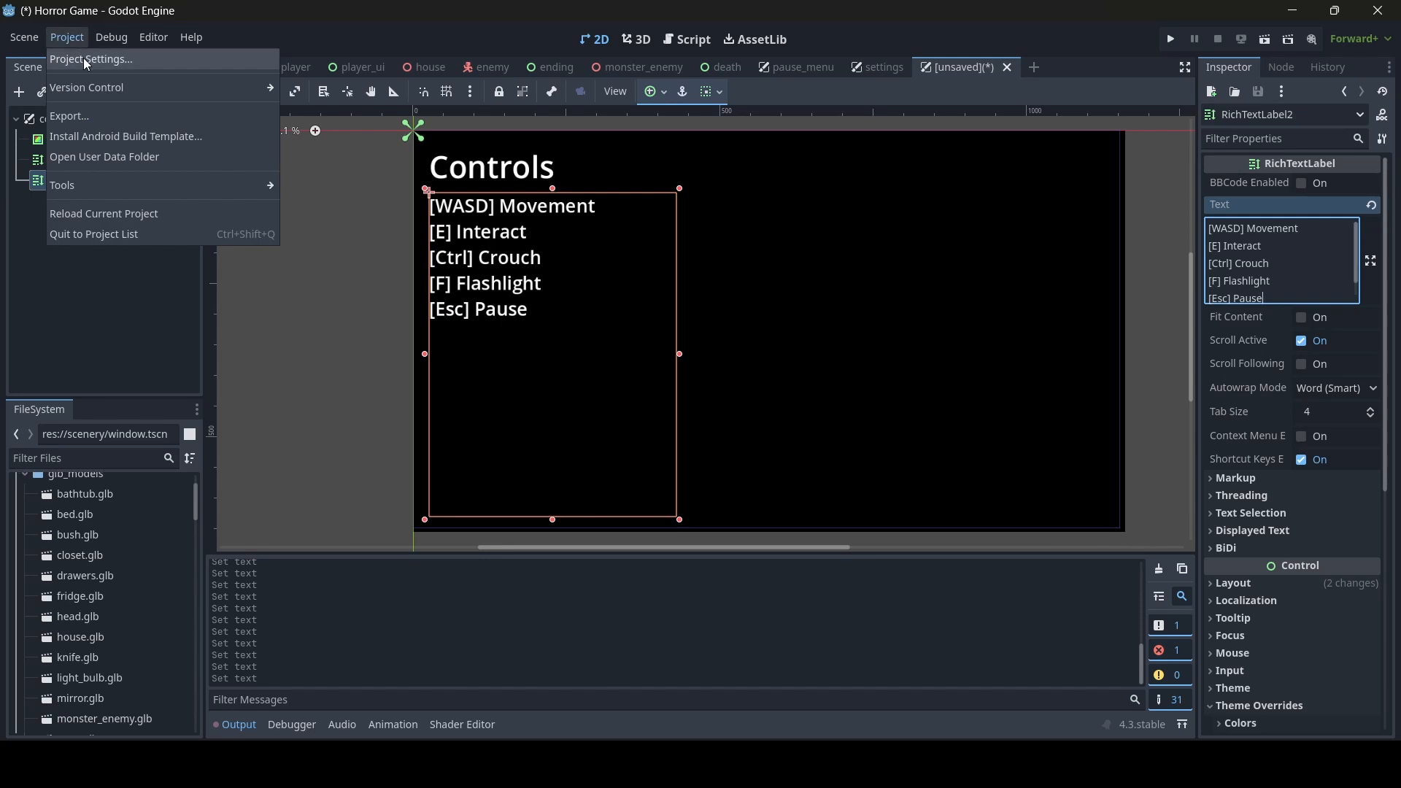
left_click(83, 58)
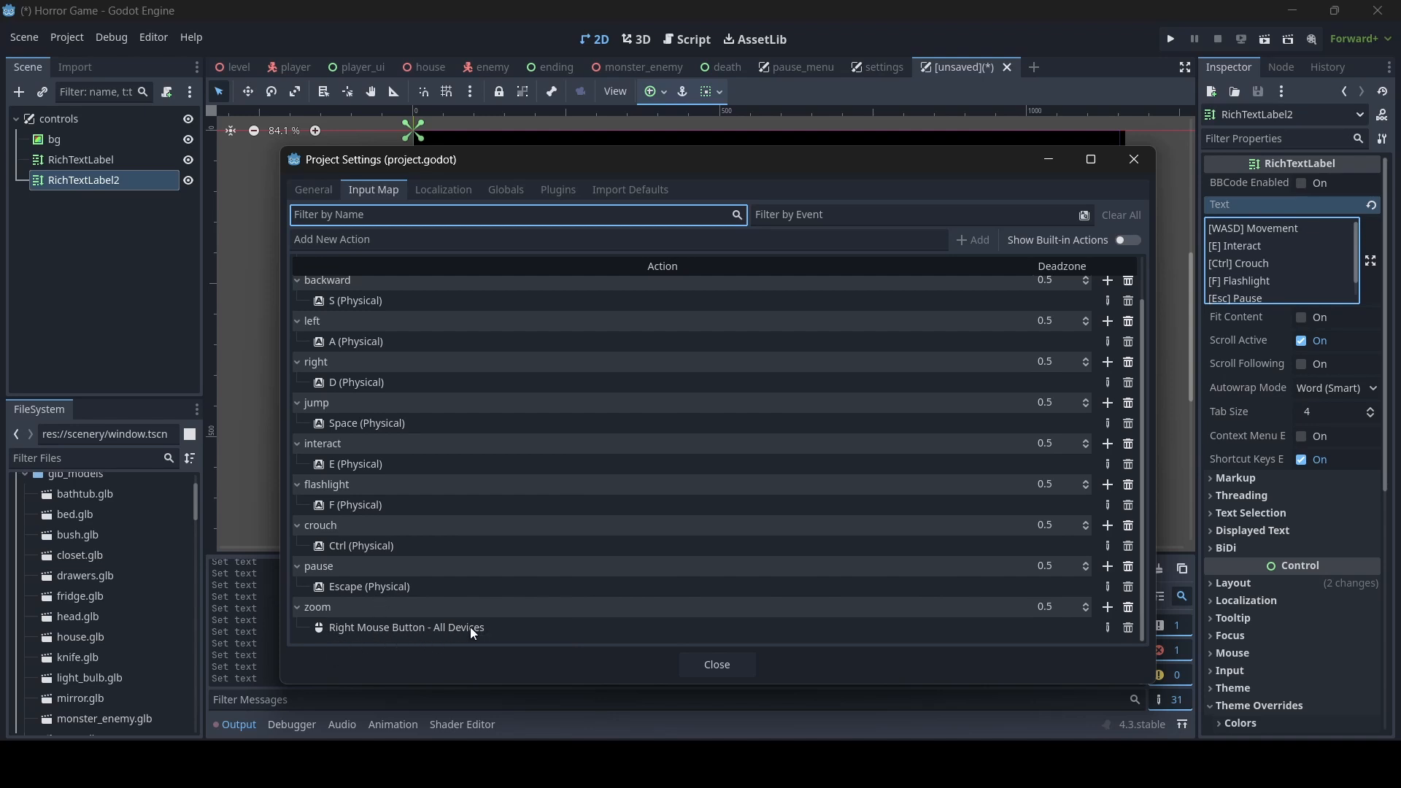
left_click(728, 672)
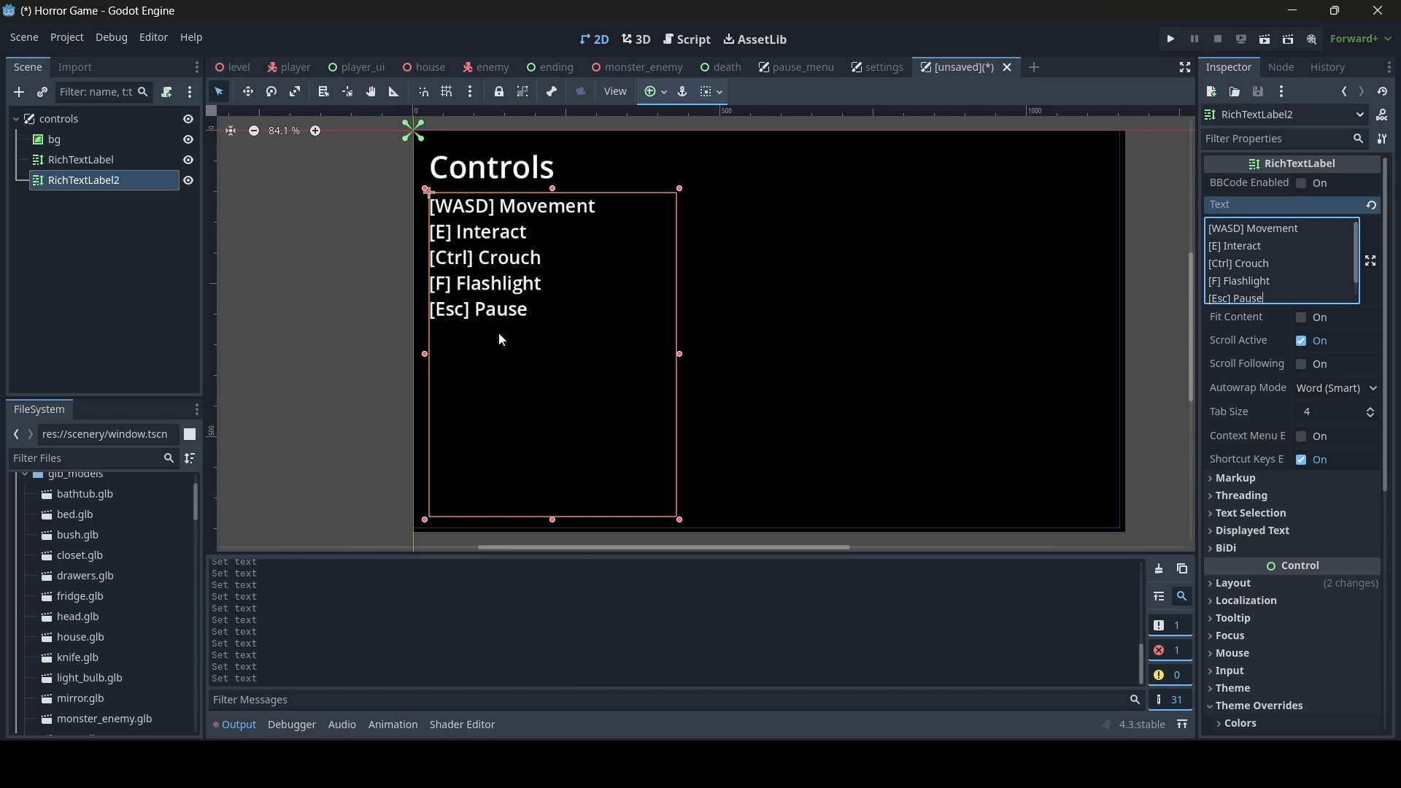
- Shift the controls list label's left edge inward, making it 399 by 528, and save the scene as controls.tscn in res://scenery
left_click_drag(424, 354, 426, 355)
left_click(357, 347)
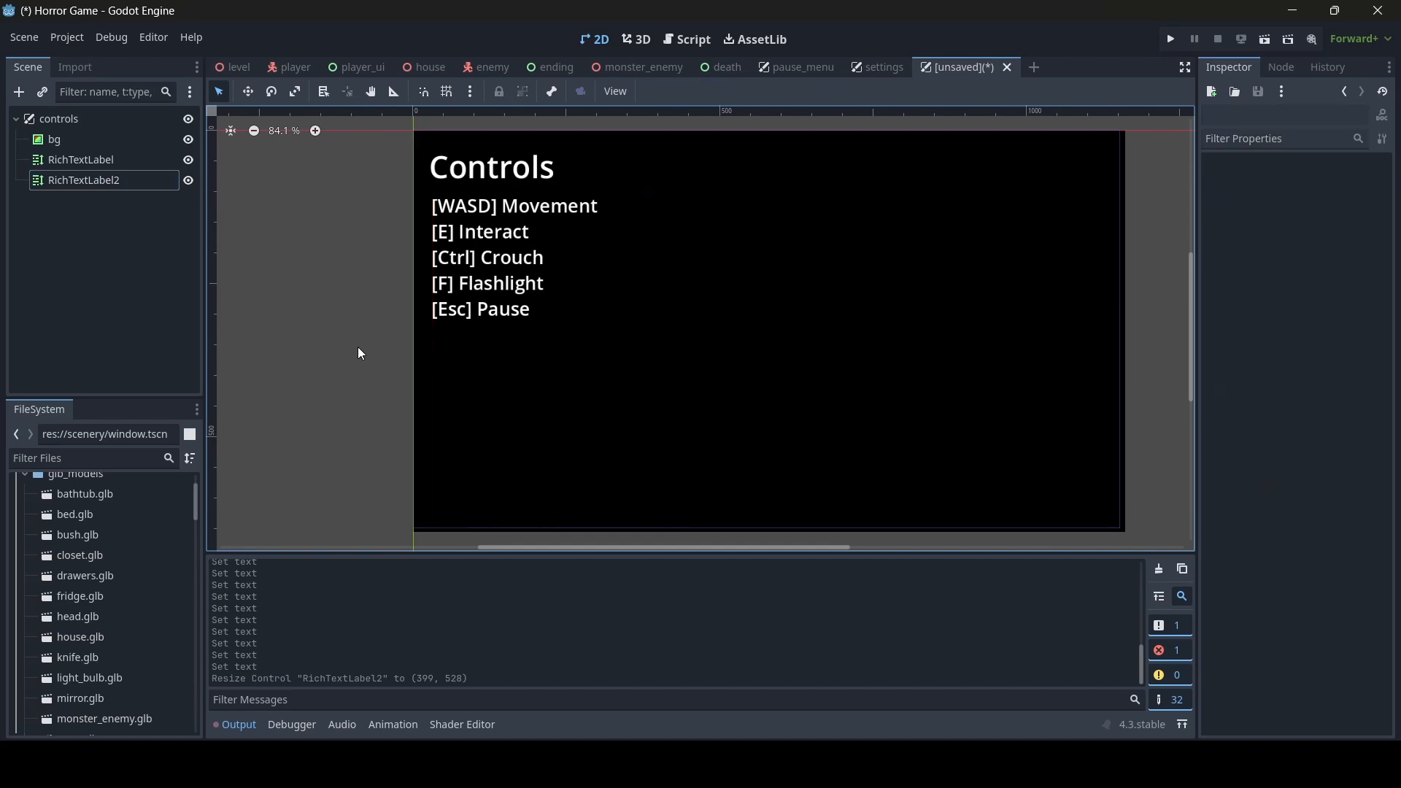
key("ctrl+s")
double_click(848, 237)
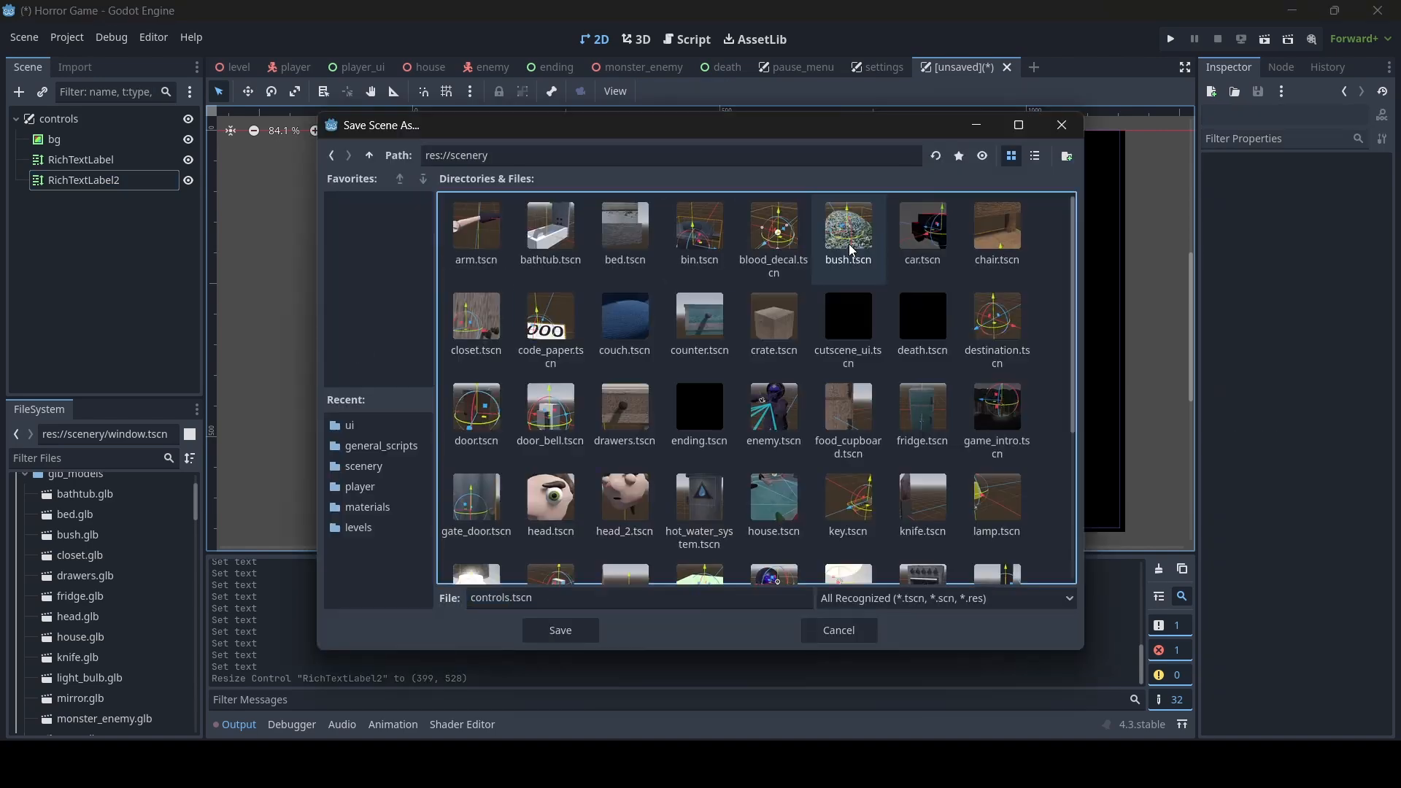
left_click(570, 632)
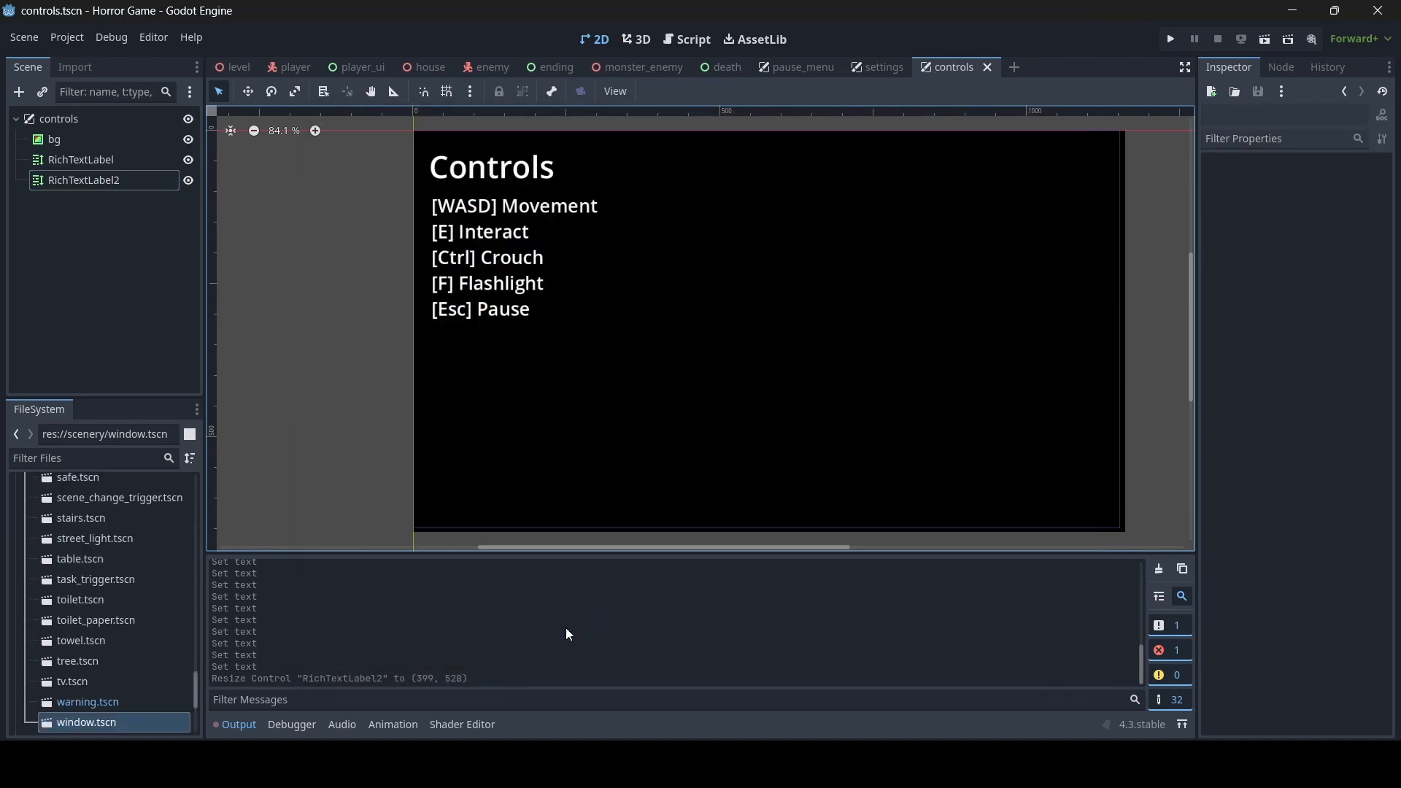
scroll(736, 388, "up", 2)
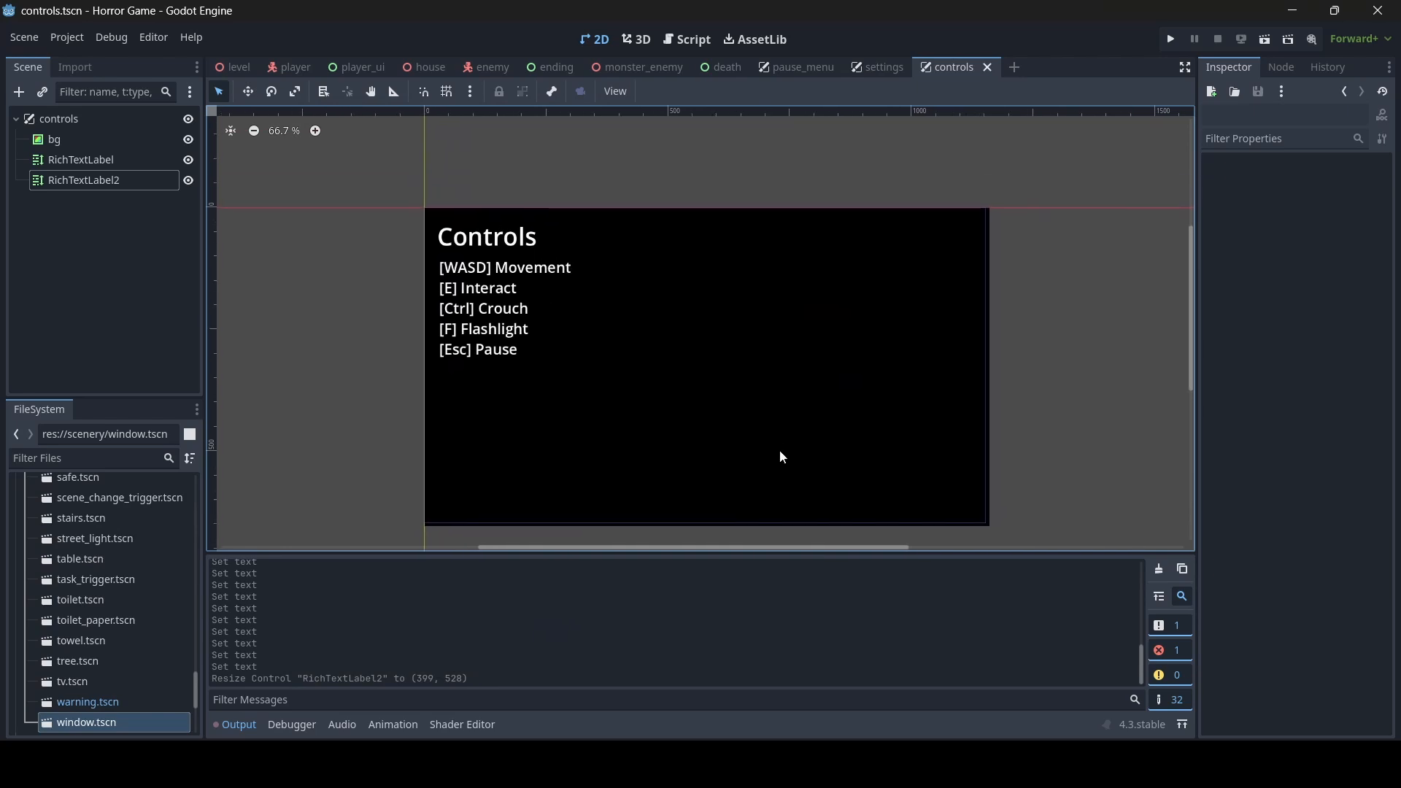
- Copy x_button from the settings scene, paste it as a child of the controls scene's root node, and save
left_click(870, 63)
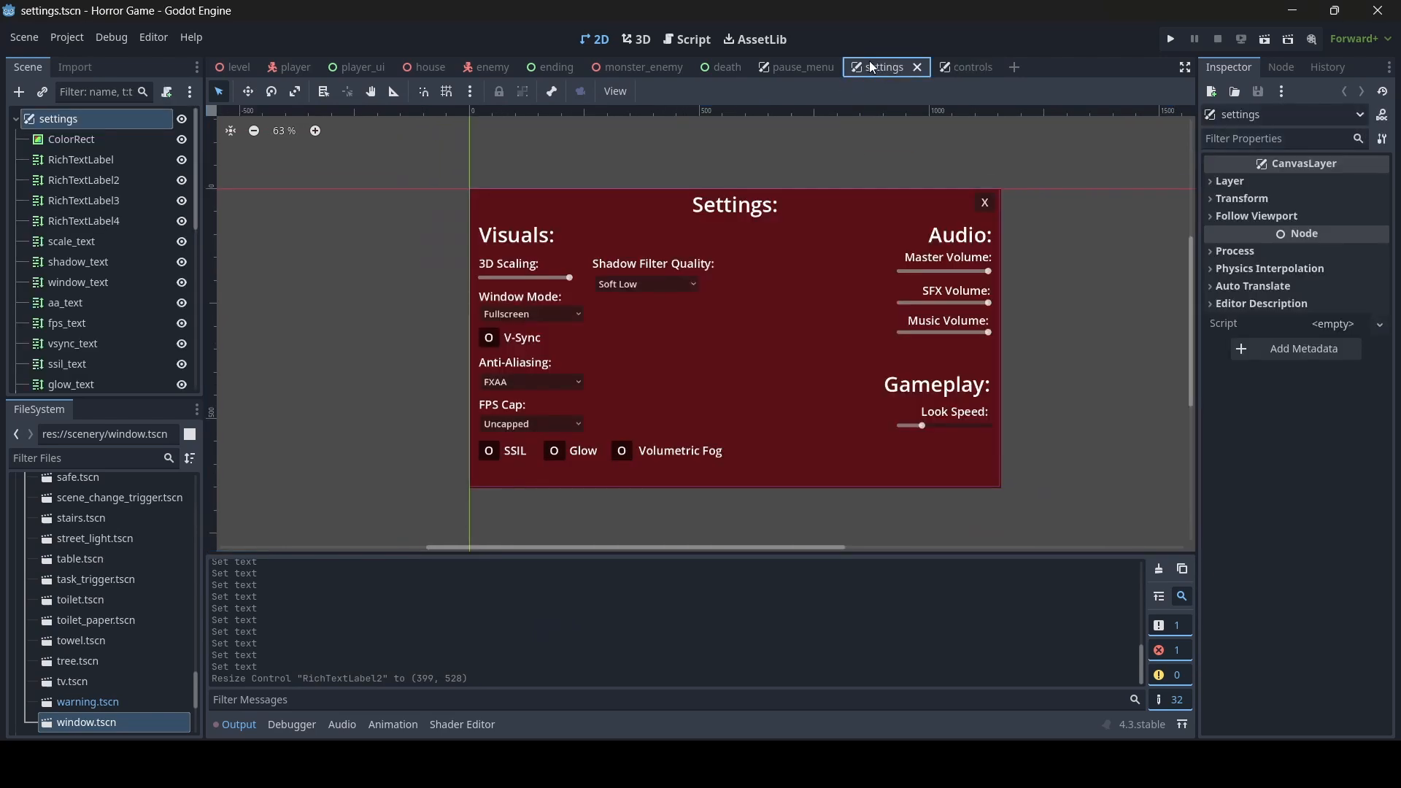
left_click(985, 207)
right_click(106, 378)
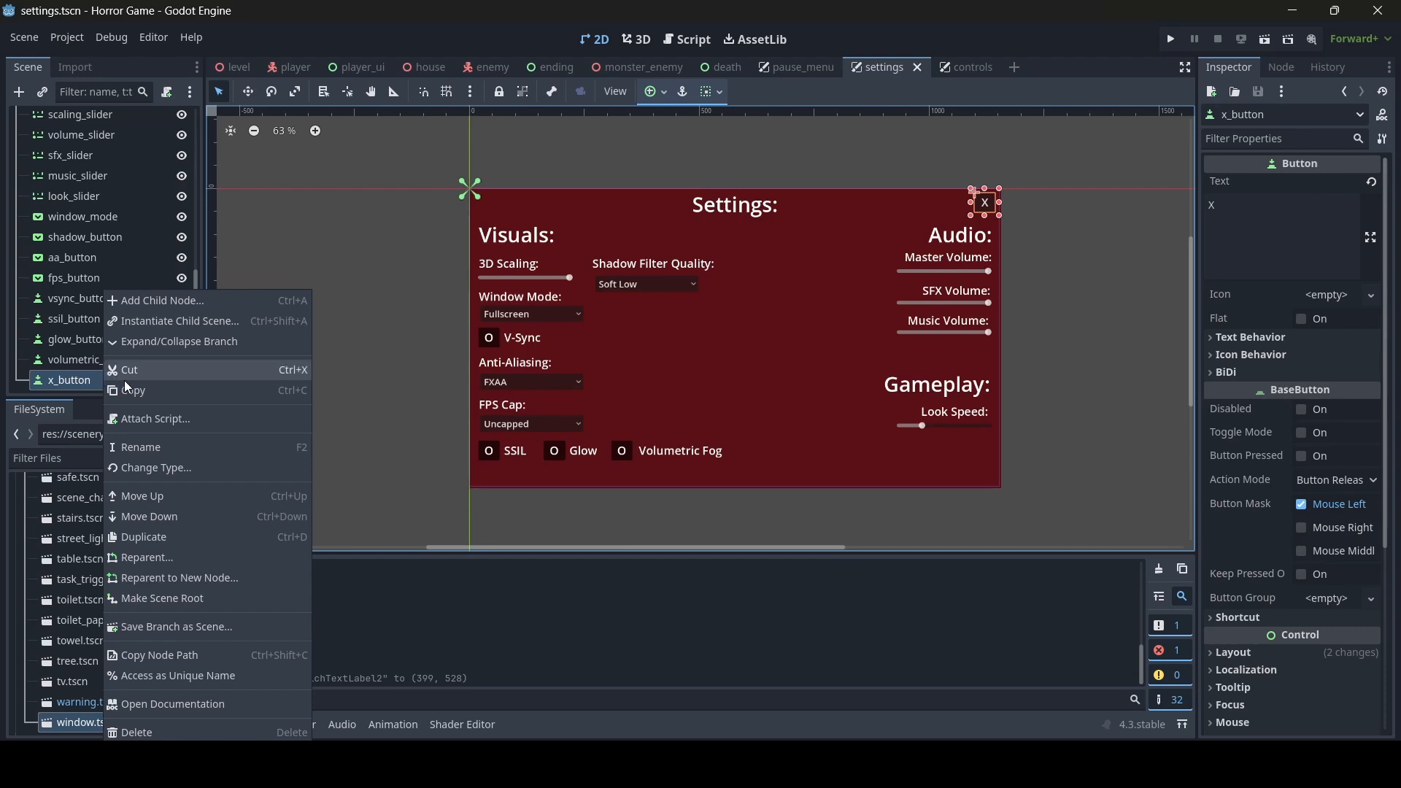
left_click(128, 390)
left_click(965, 66)
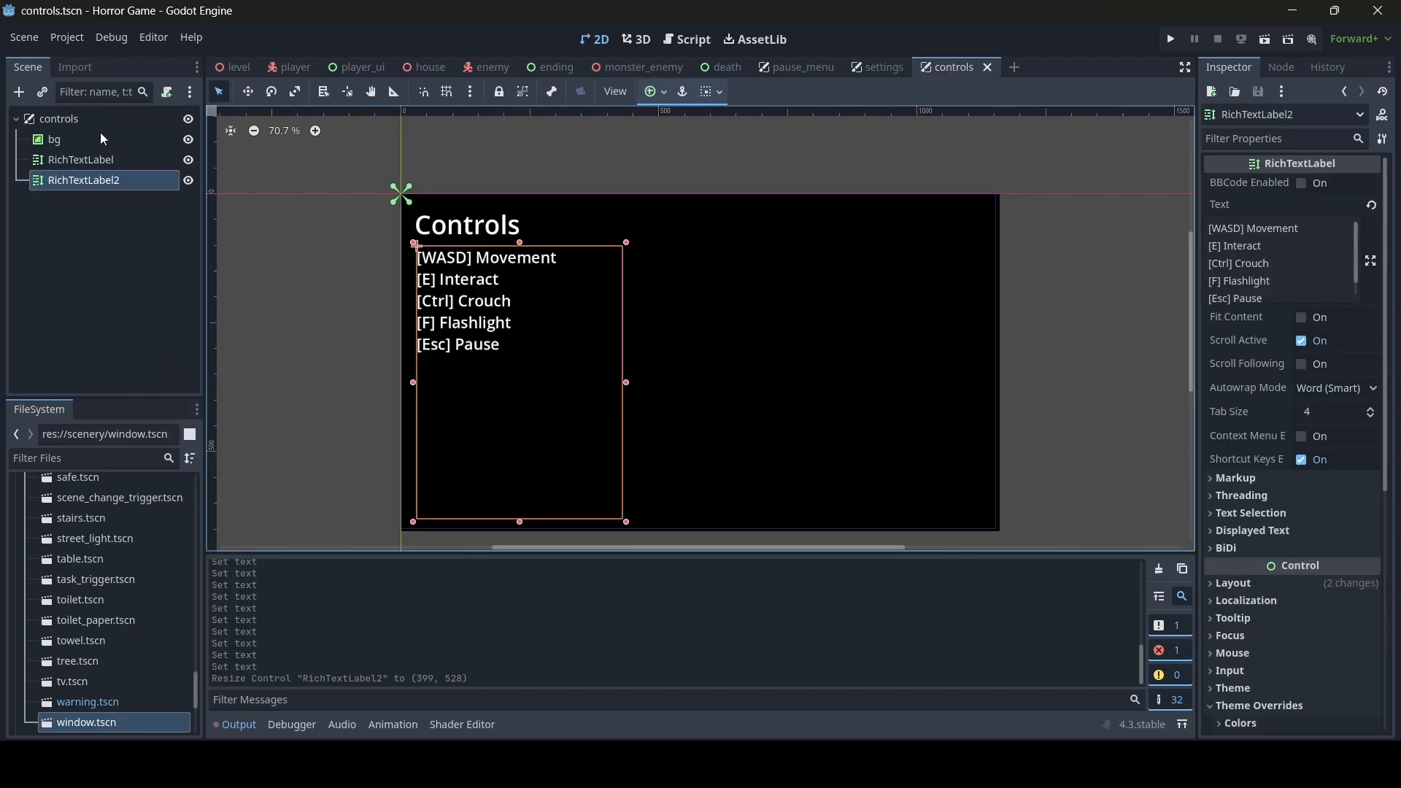
left_click(77, 115)
right_click(77, 115)
left_click(173, 232)
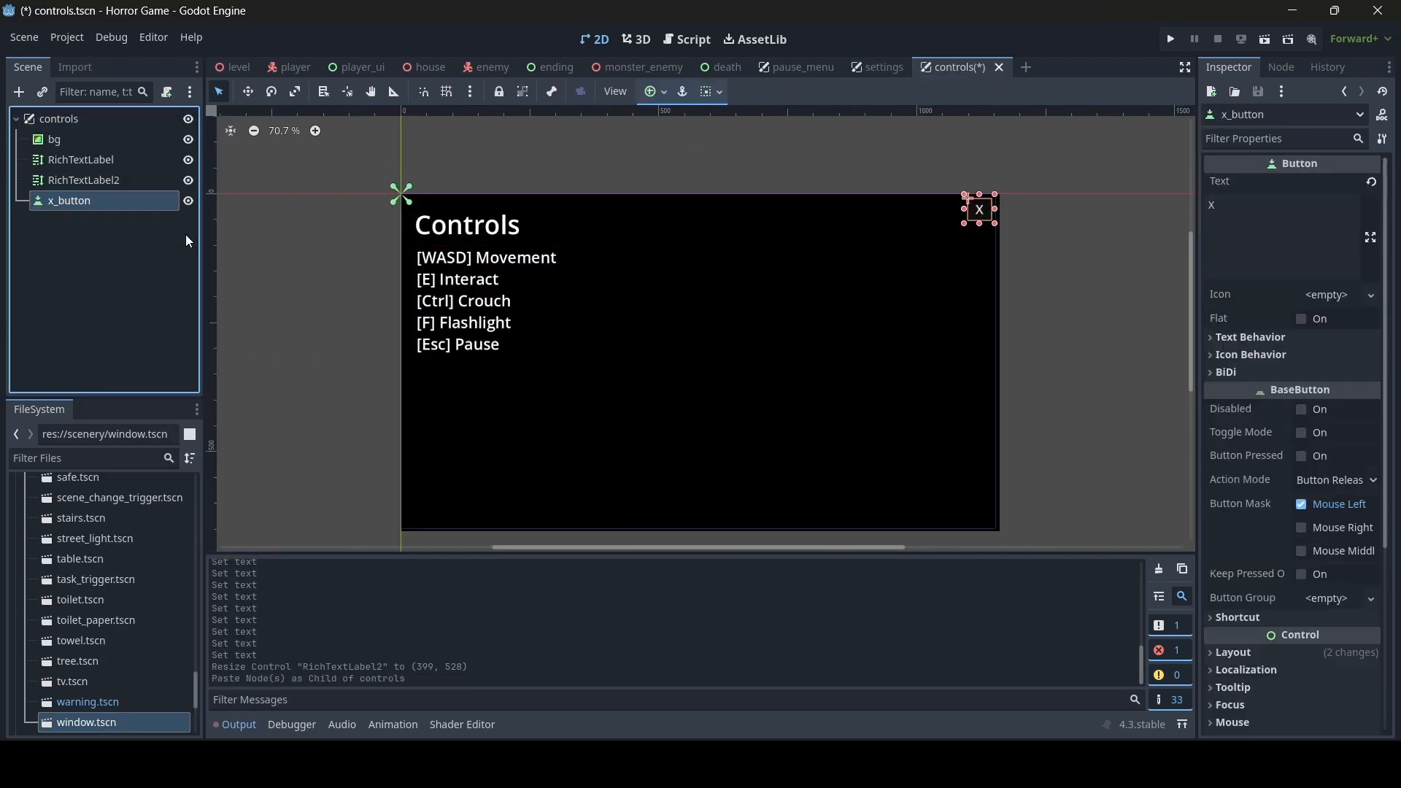
left_click(316, 312)
key("ctrl+s")
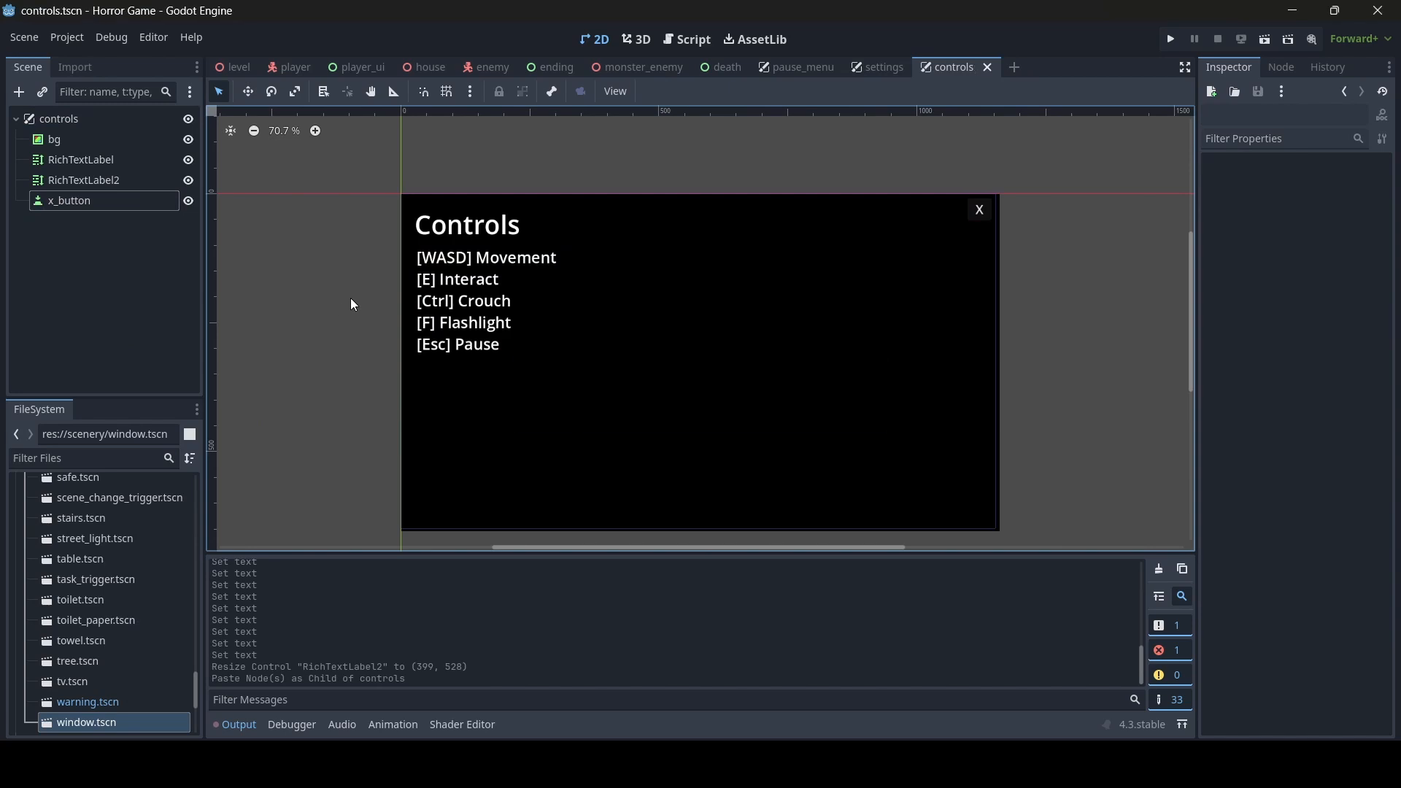
mouse_move(765, 409)
middle_mouse_down()
mouse_move(718, 373)
mouse_move(750, 391)
middle_mouse_up()
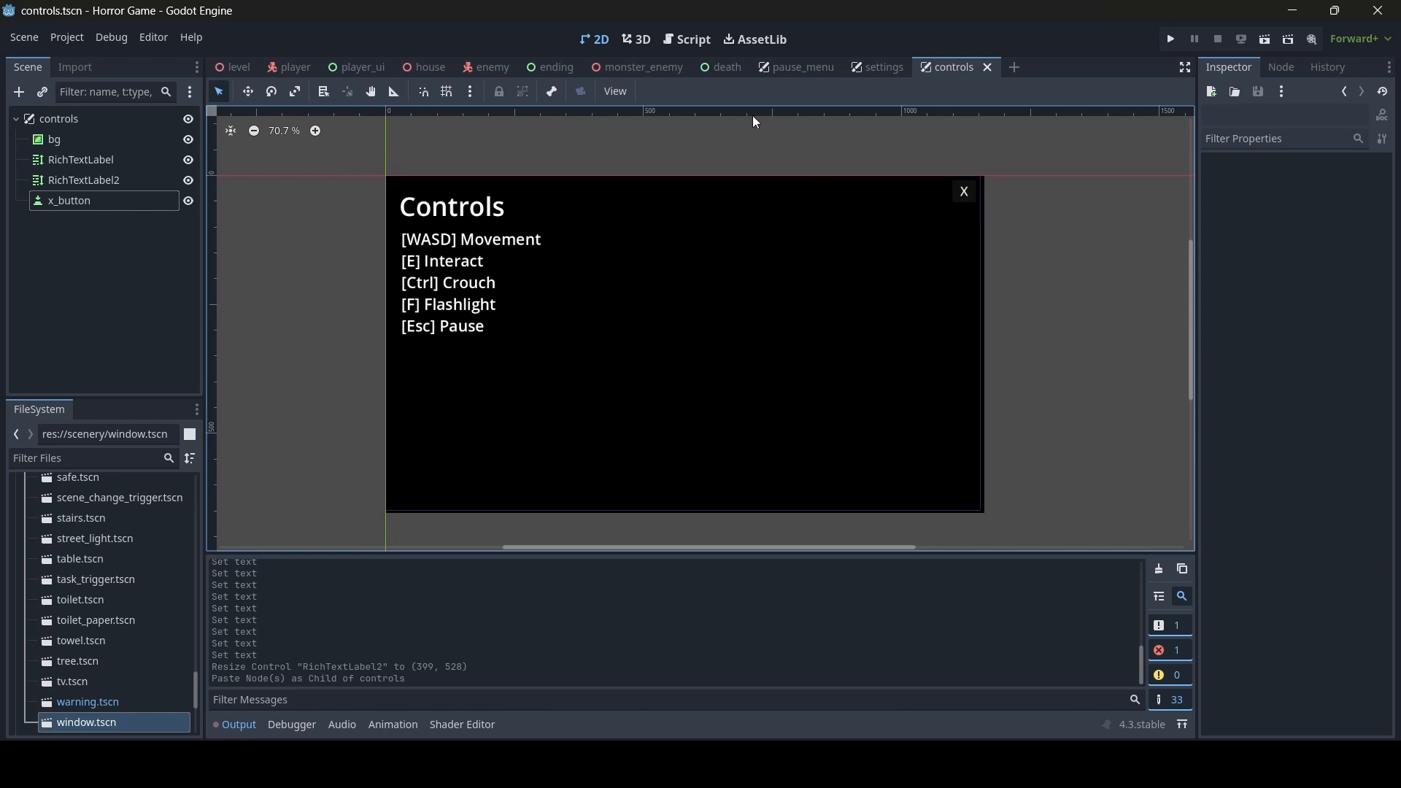
- Instantiate controls.tscn under the player_ui root, place it between settings and fade_ui, and save the scene
left_click(352, 66)
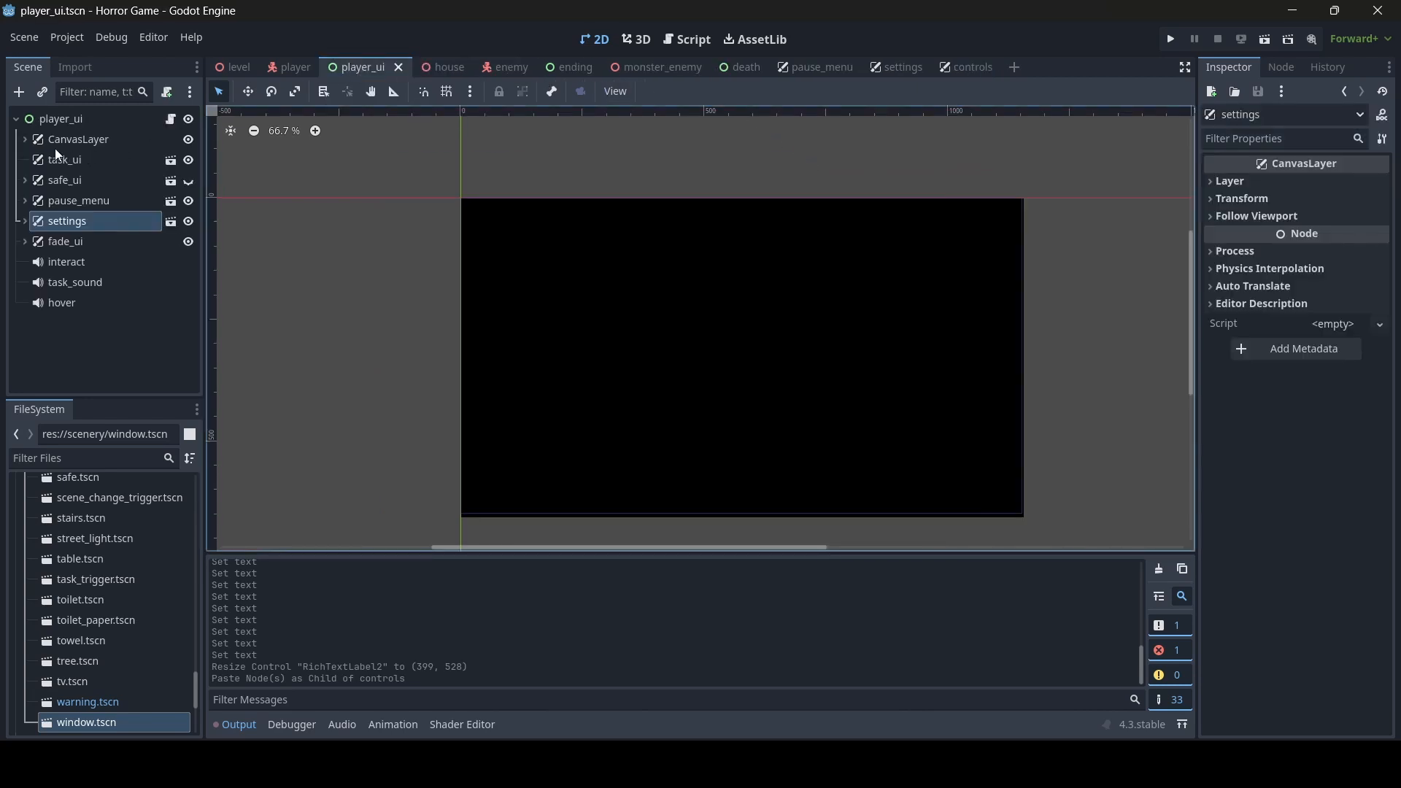
left_click(50, 121)
left_click(44, 91)
type("con")
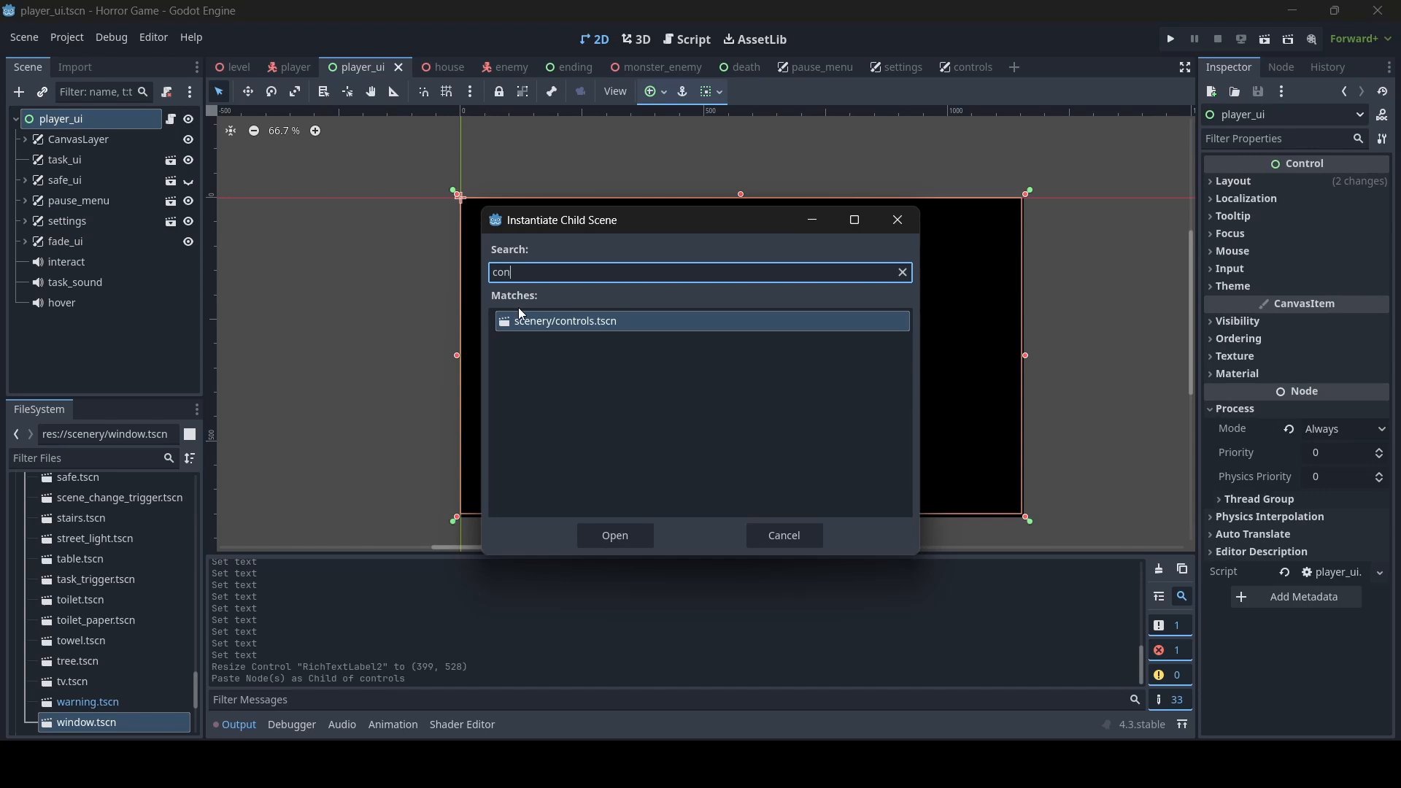
double_click(581, 321)
left_click_drag(57, 324, 162, 256)
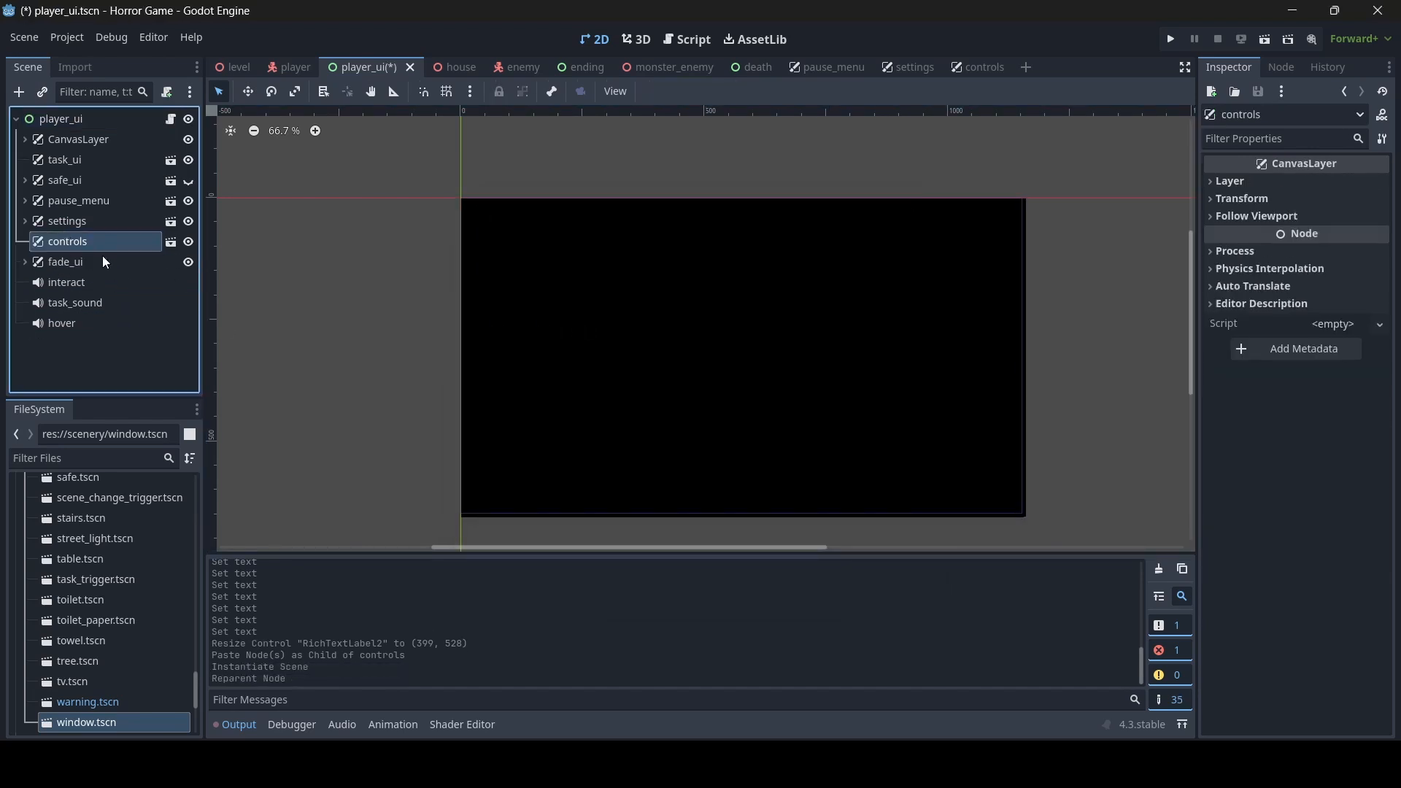
key("ctrl+s")
- In player_ui.gd, add a function open_controls() after open_settings() that calls $interact.play()
left_click(686, 40)
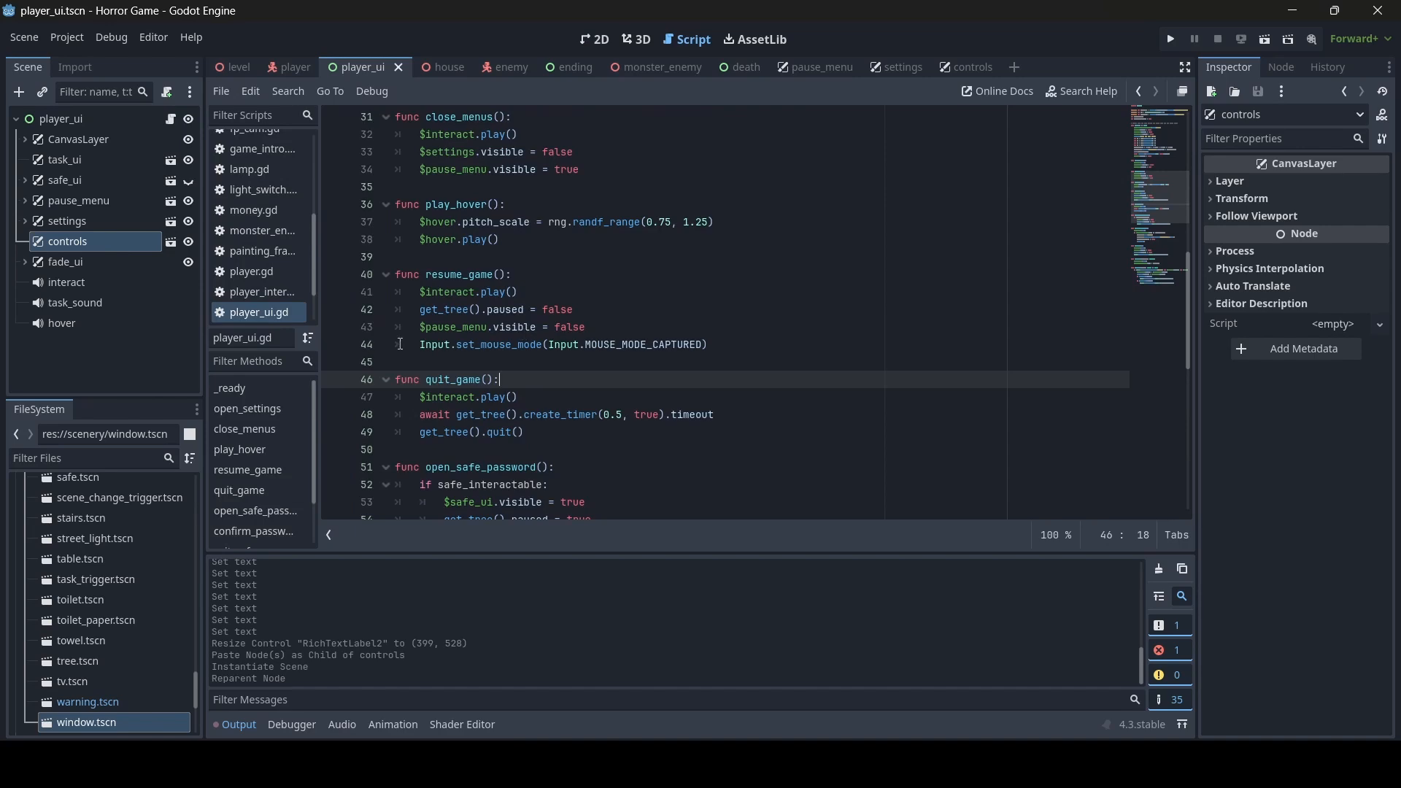
scroll(629, 365, "up", 10)
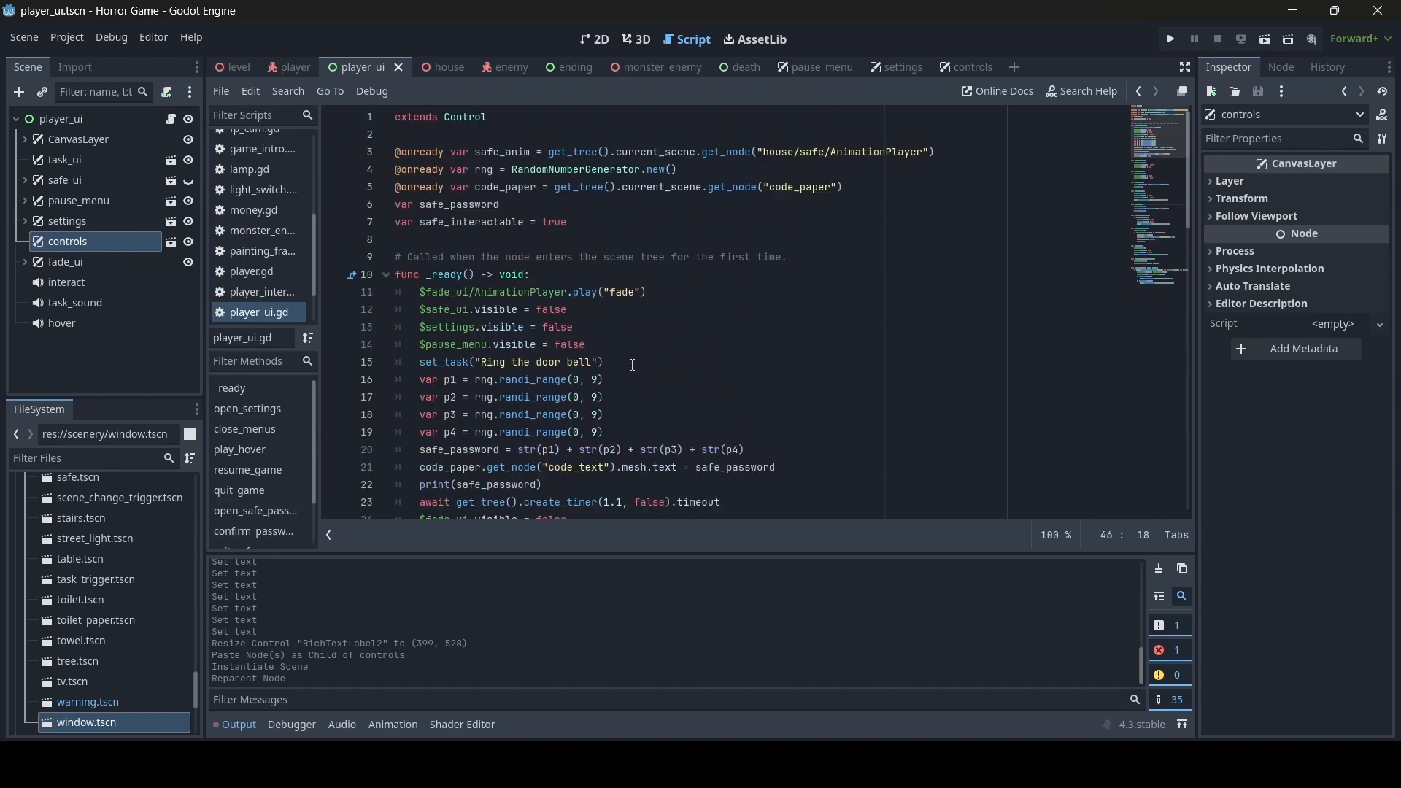
scroll(632, 365, "down", 5)
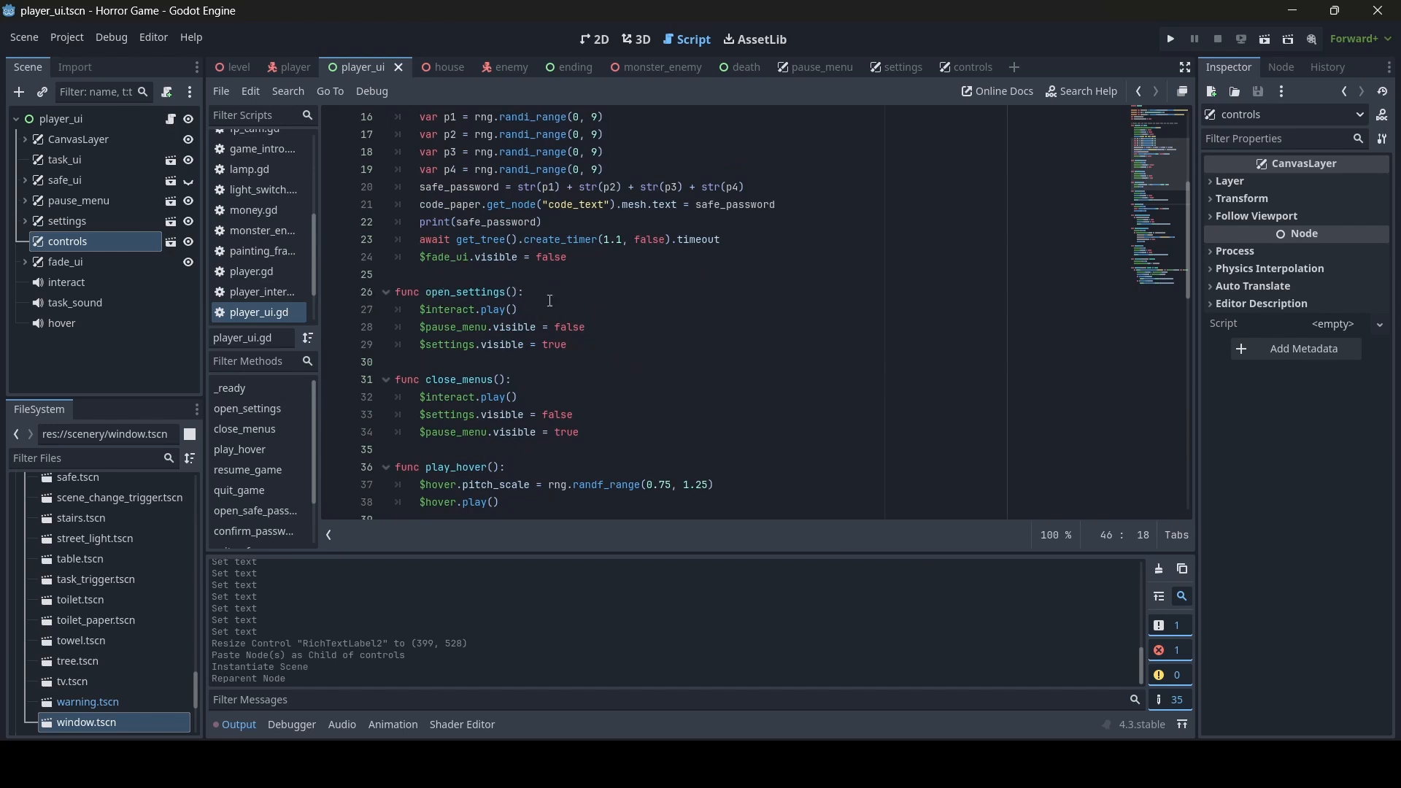
scroll(584, 319, "down", 2)
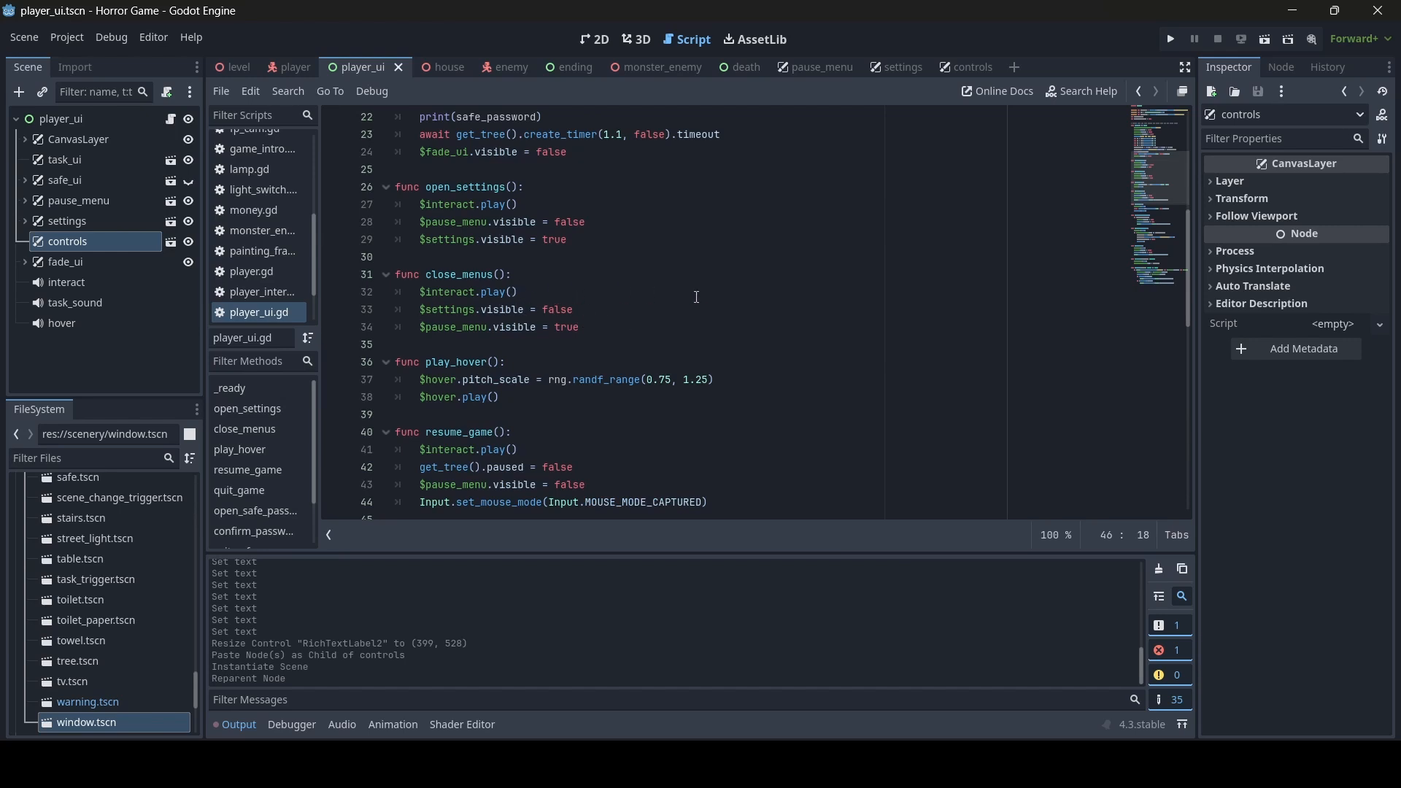
scroll(577, 385, "up", 3)
left_click(599, 399)
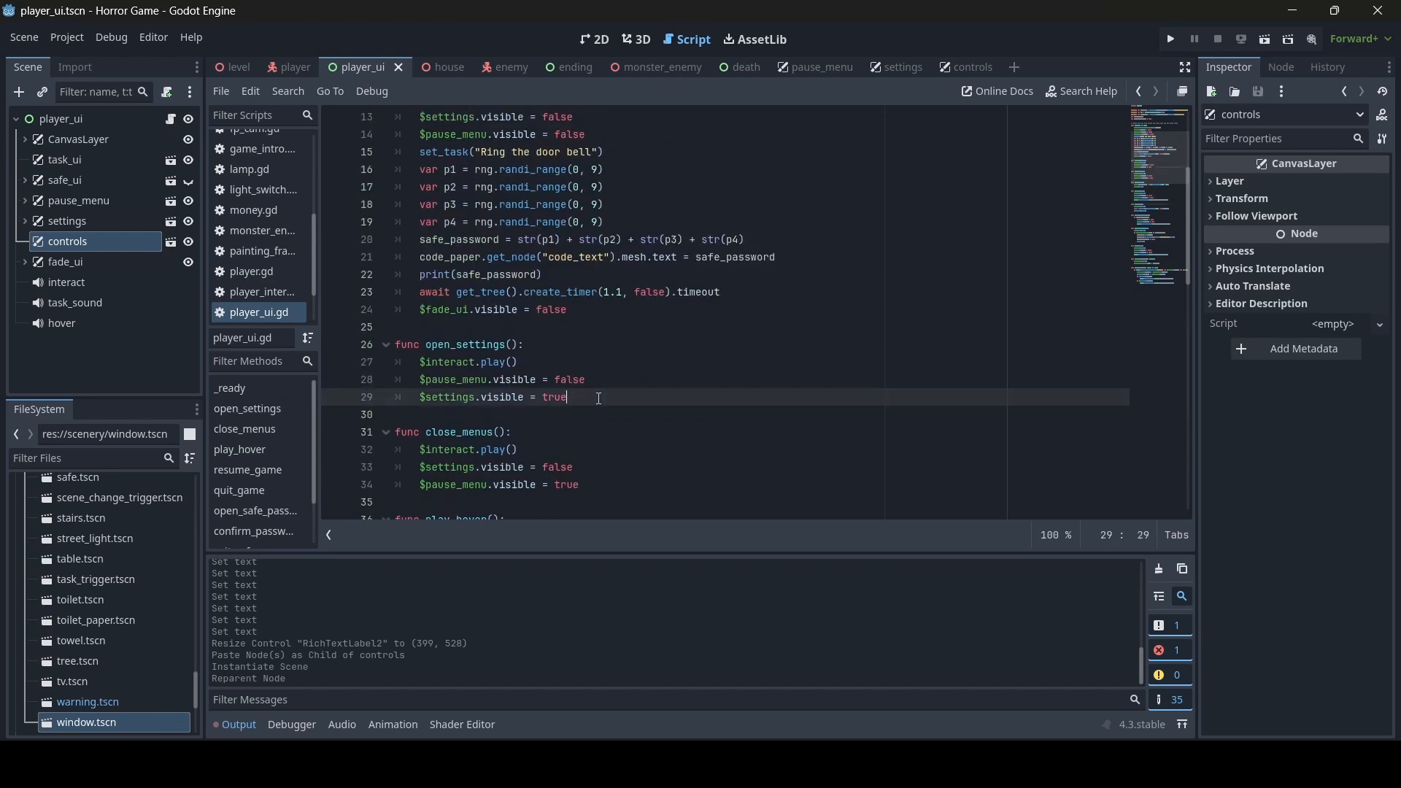
key("Return")
key("Return")
type("fu")
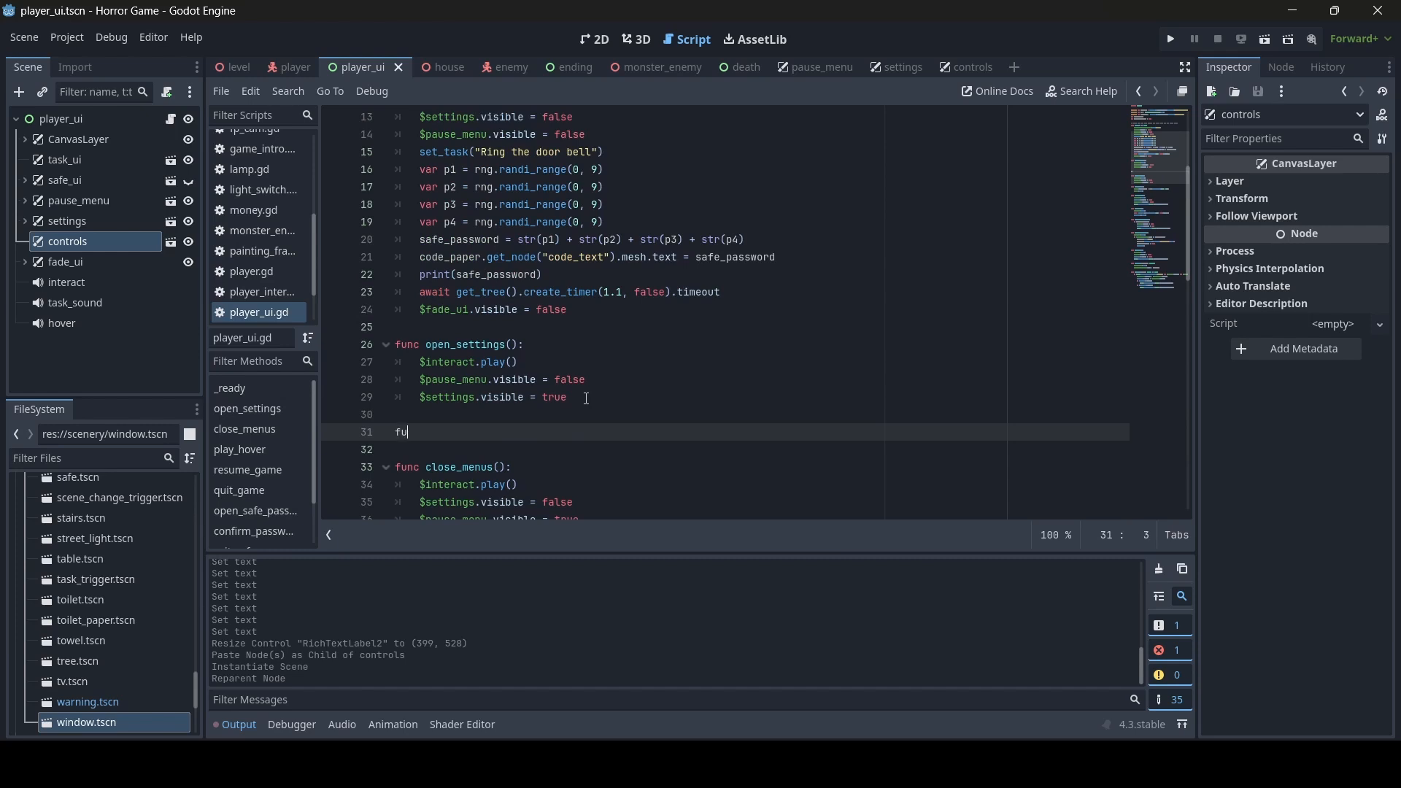
type("nc open_controls():")
key("Return")
type("$i")
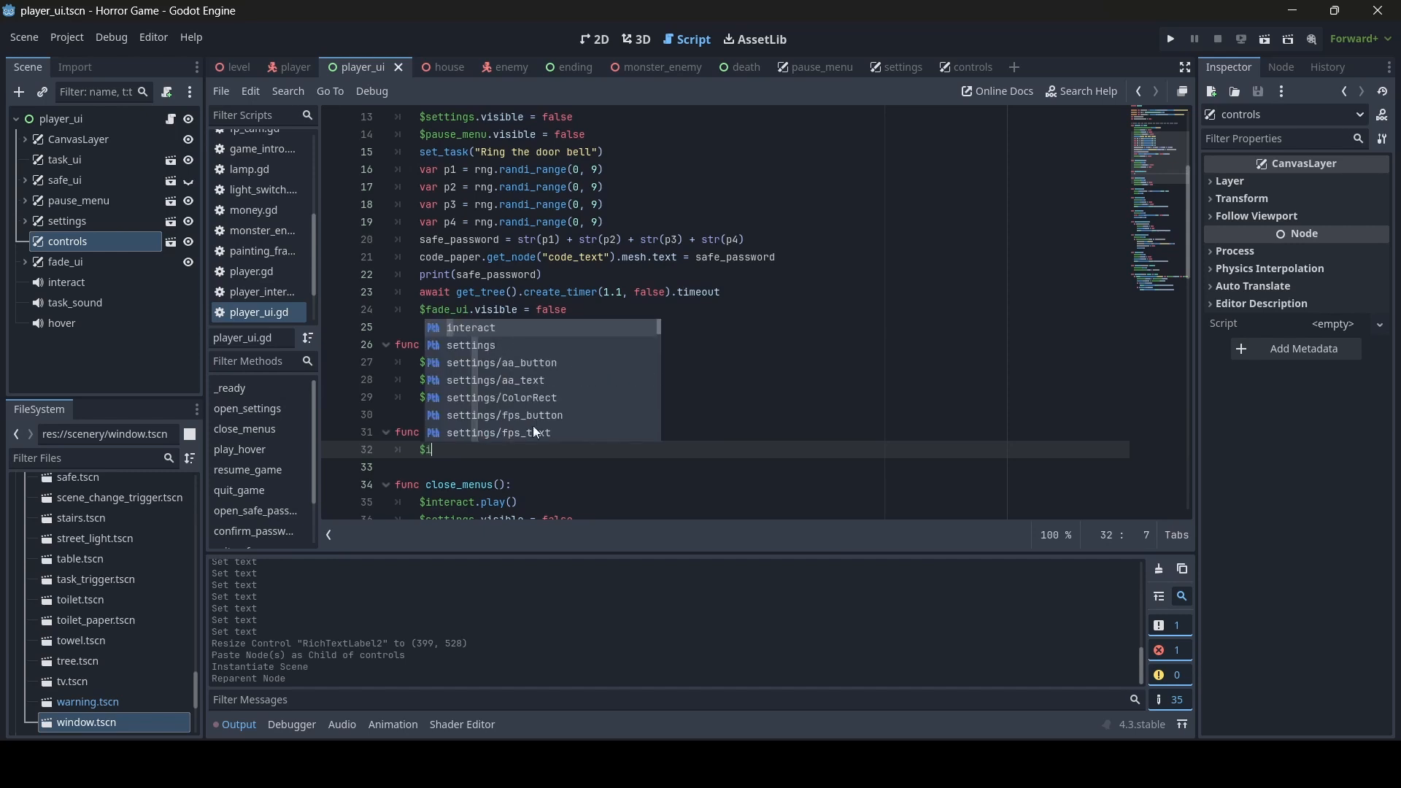
type("nteract.play()")
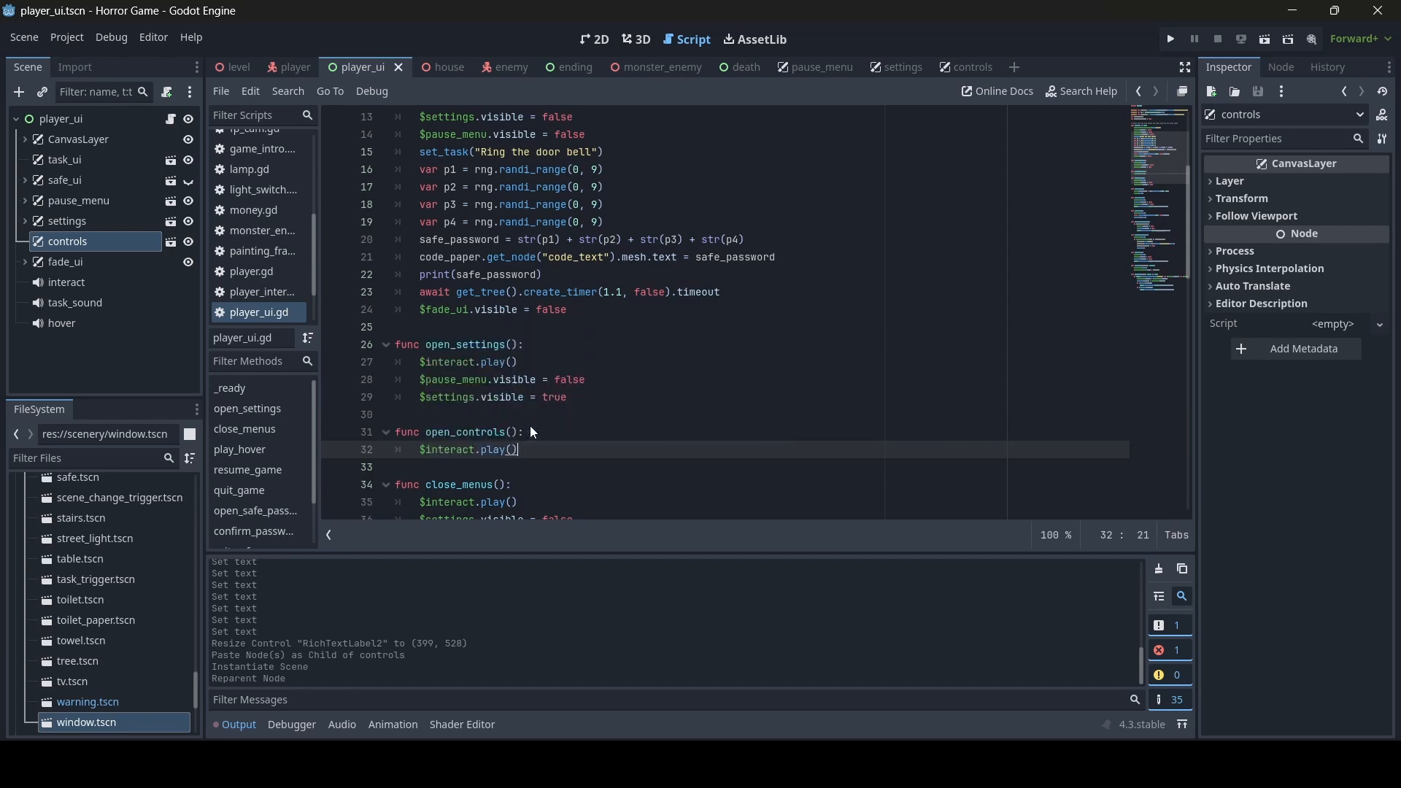
key("Return")
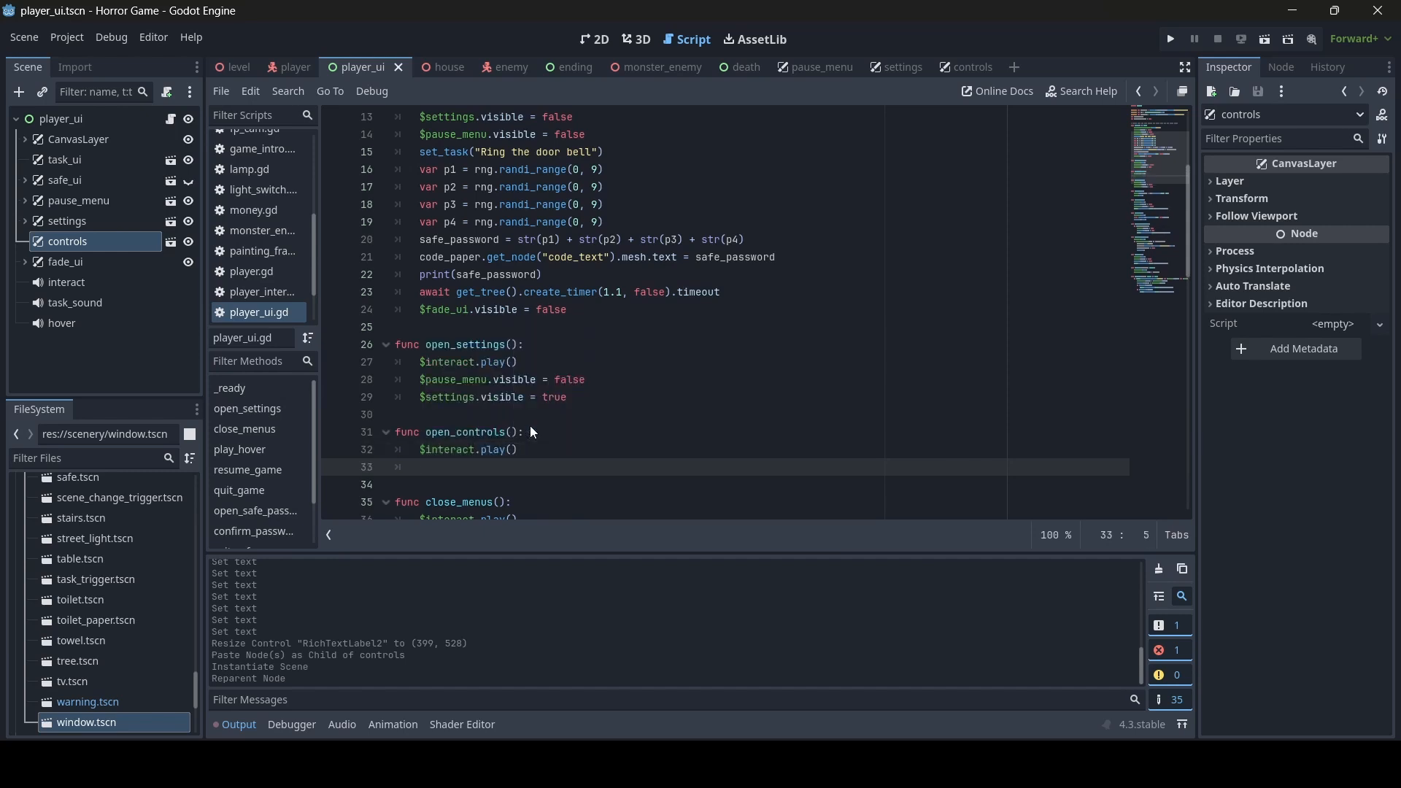
- Complete open_controls() with $pause_menu.visible = false, copied from open_settings(), and $controls.visible = true, and save the script
type("$")
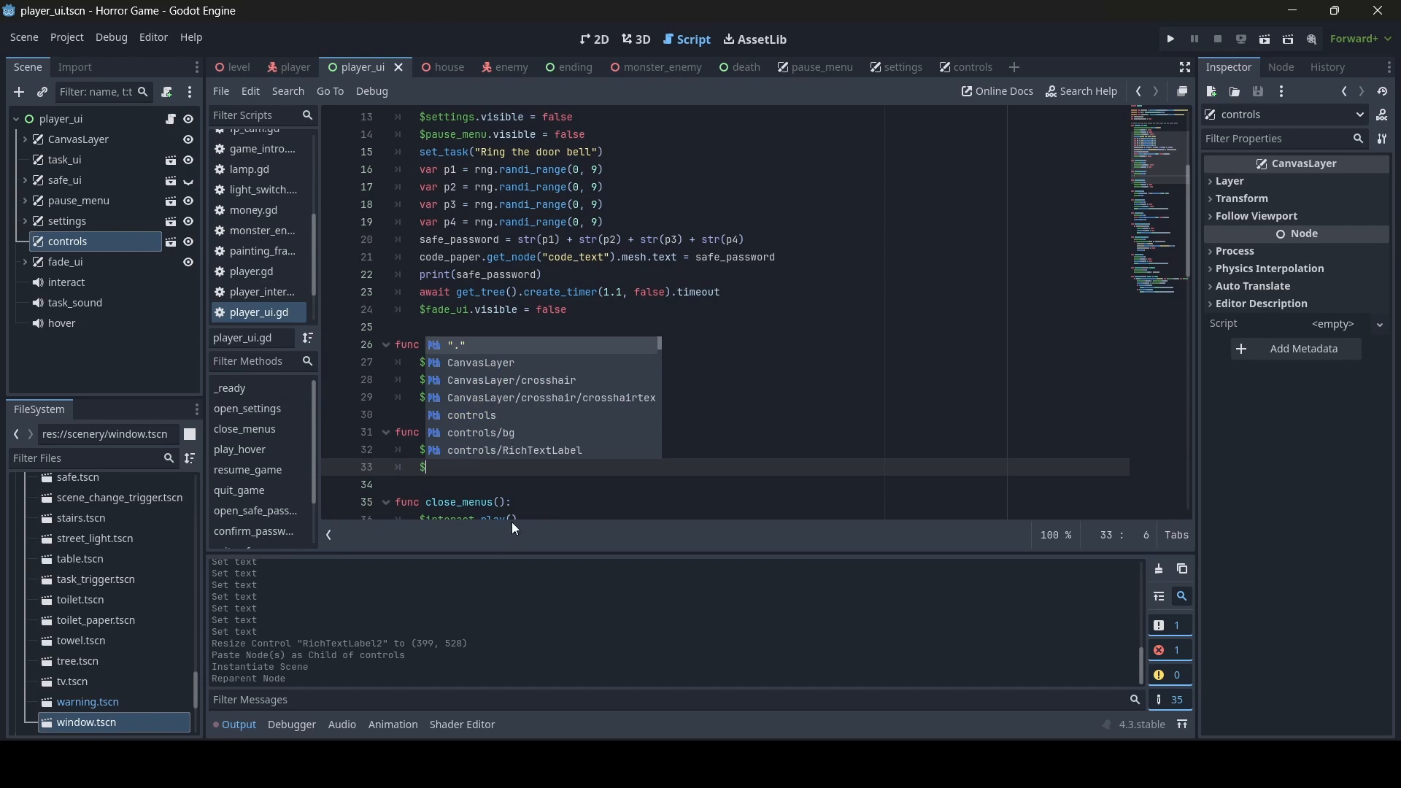
key("Escape")
left_click_drag(593, 379, 420, 383)
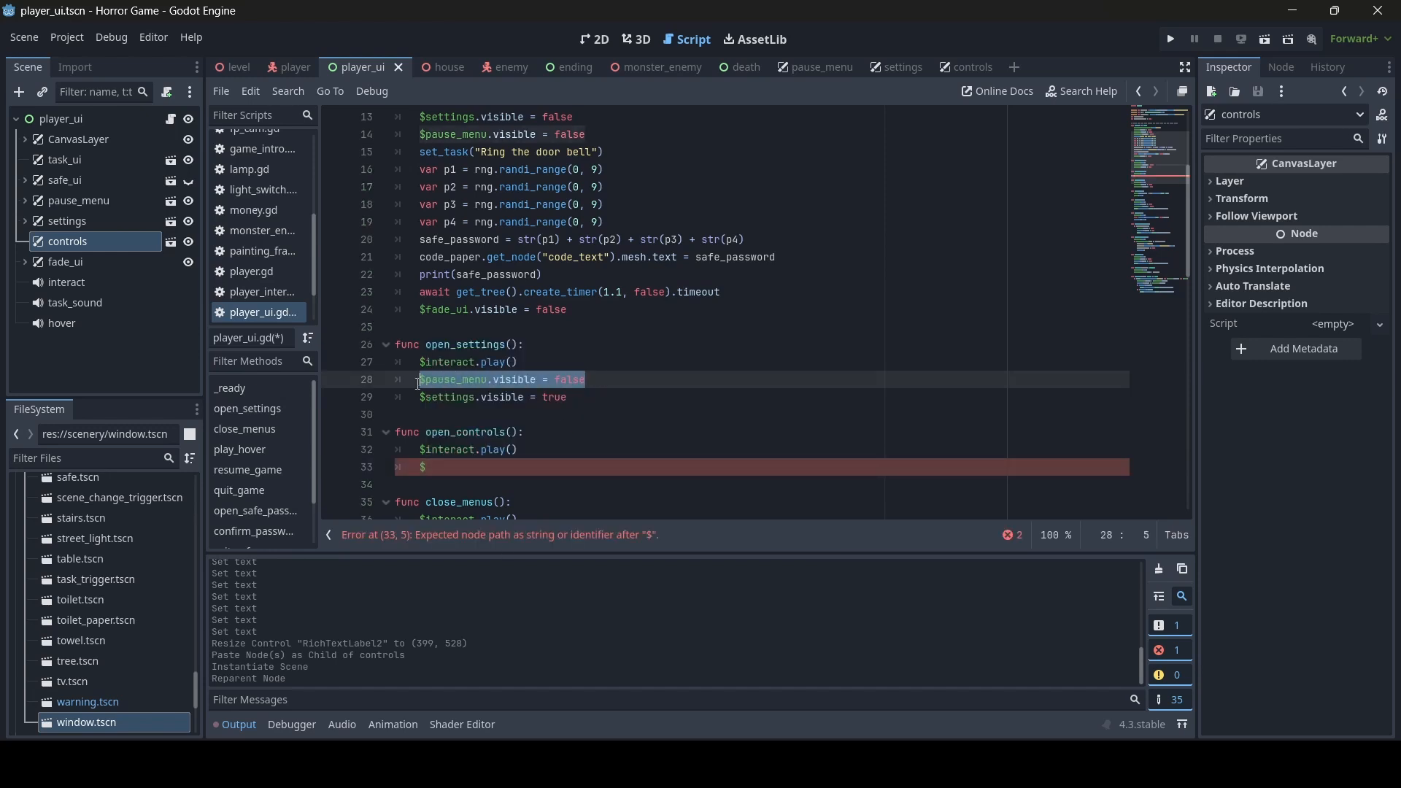
key("ctrl+c")
left_click(437, 467)
key("BackSpace")
key("ctrl+v")
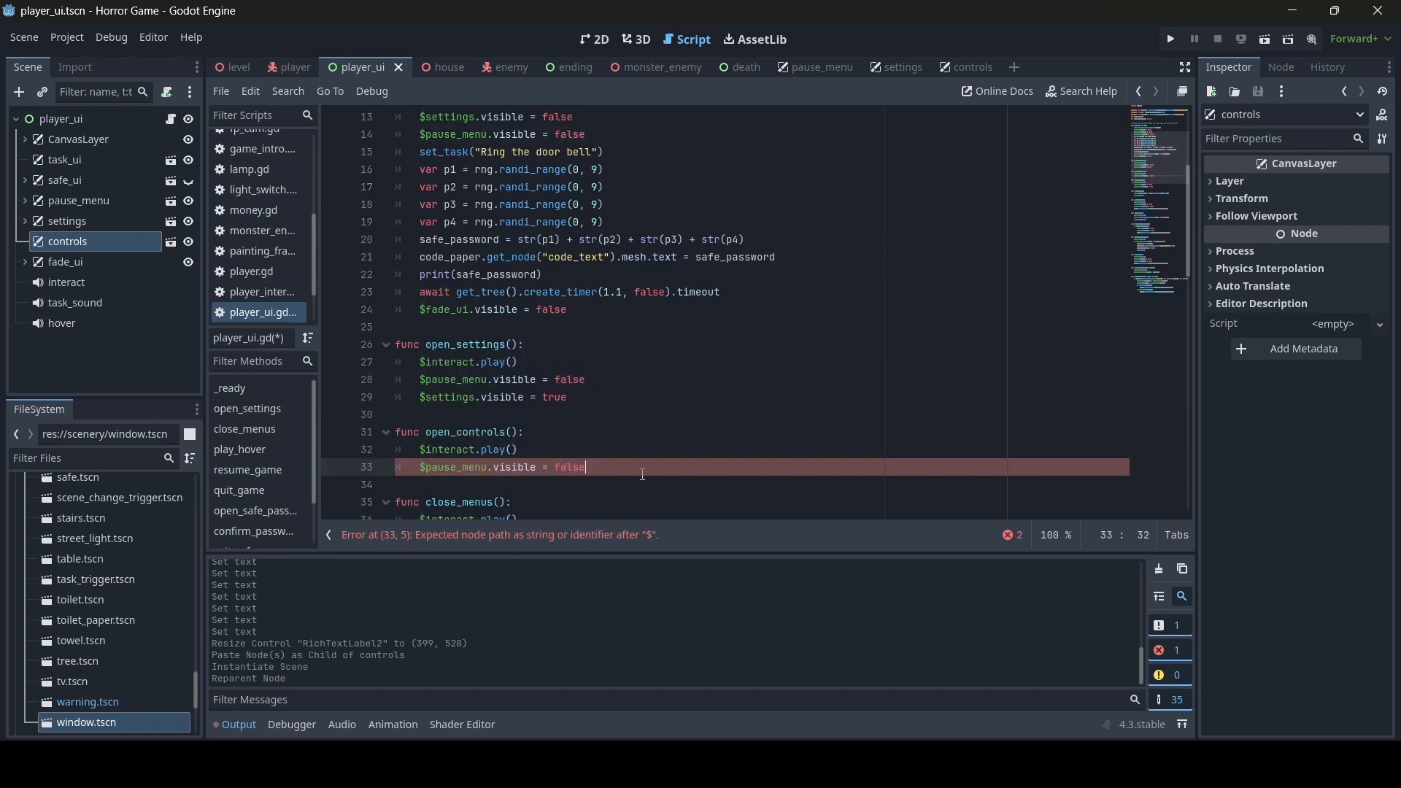
key("Return")
type("$")
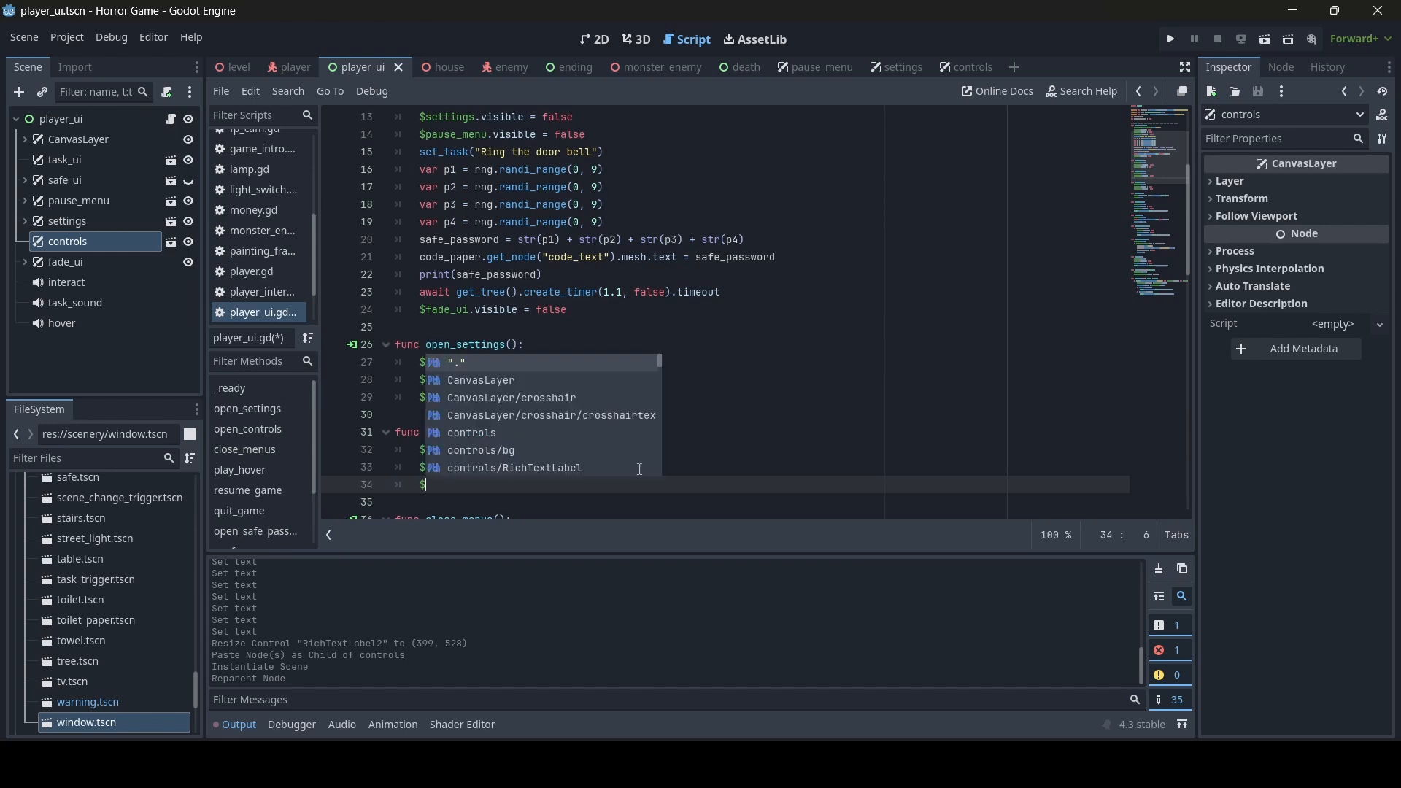
type("controls.vis")
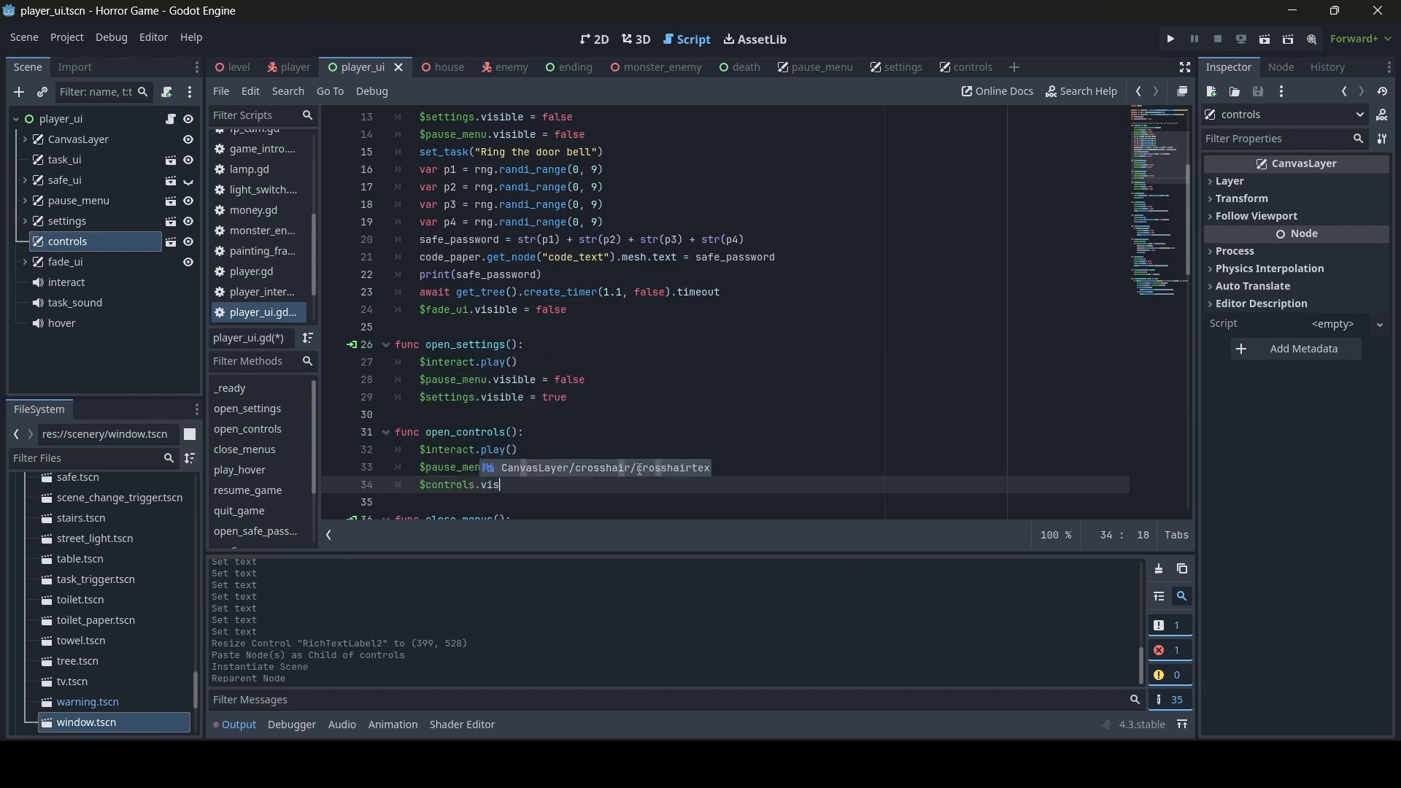
type("ible = true")
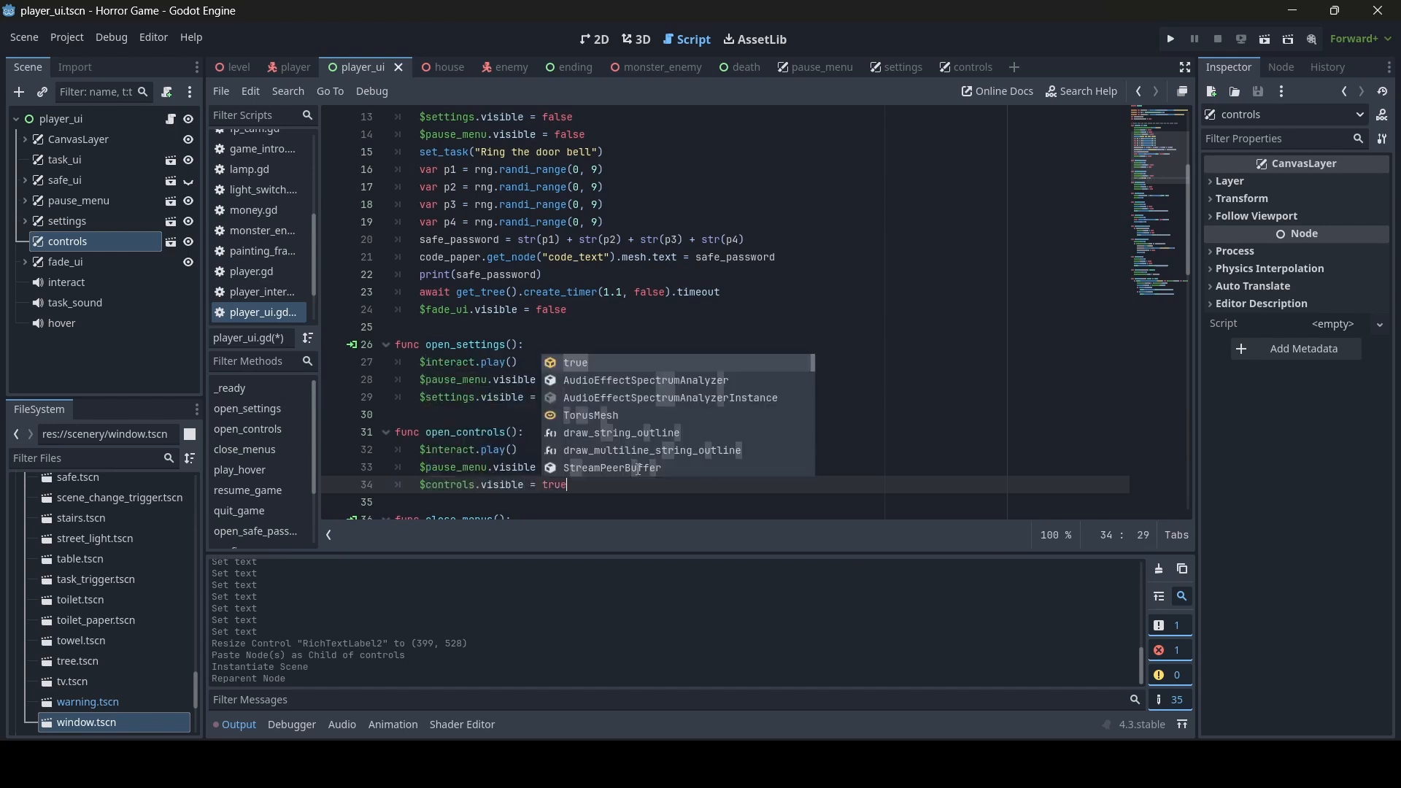
key("ctrl+s")
- Add $controls.visible = false after $interact.play() in close_menus() and save the script
scroll(640, 452, "down", 1)
scroll(639, 444, "down", 2)
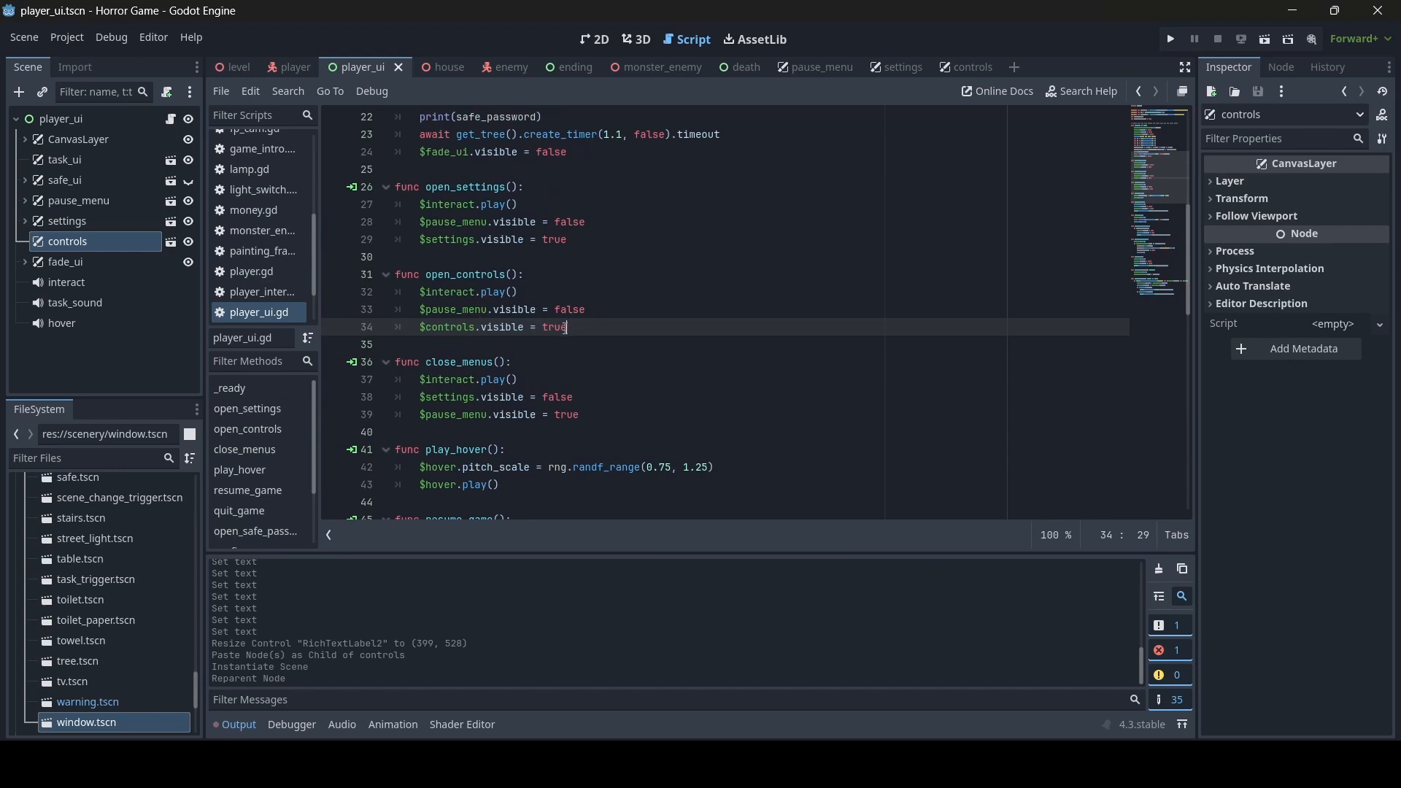
left_click(561, 378)
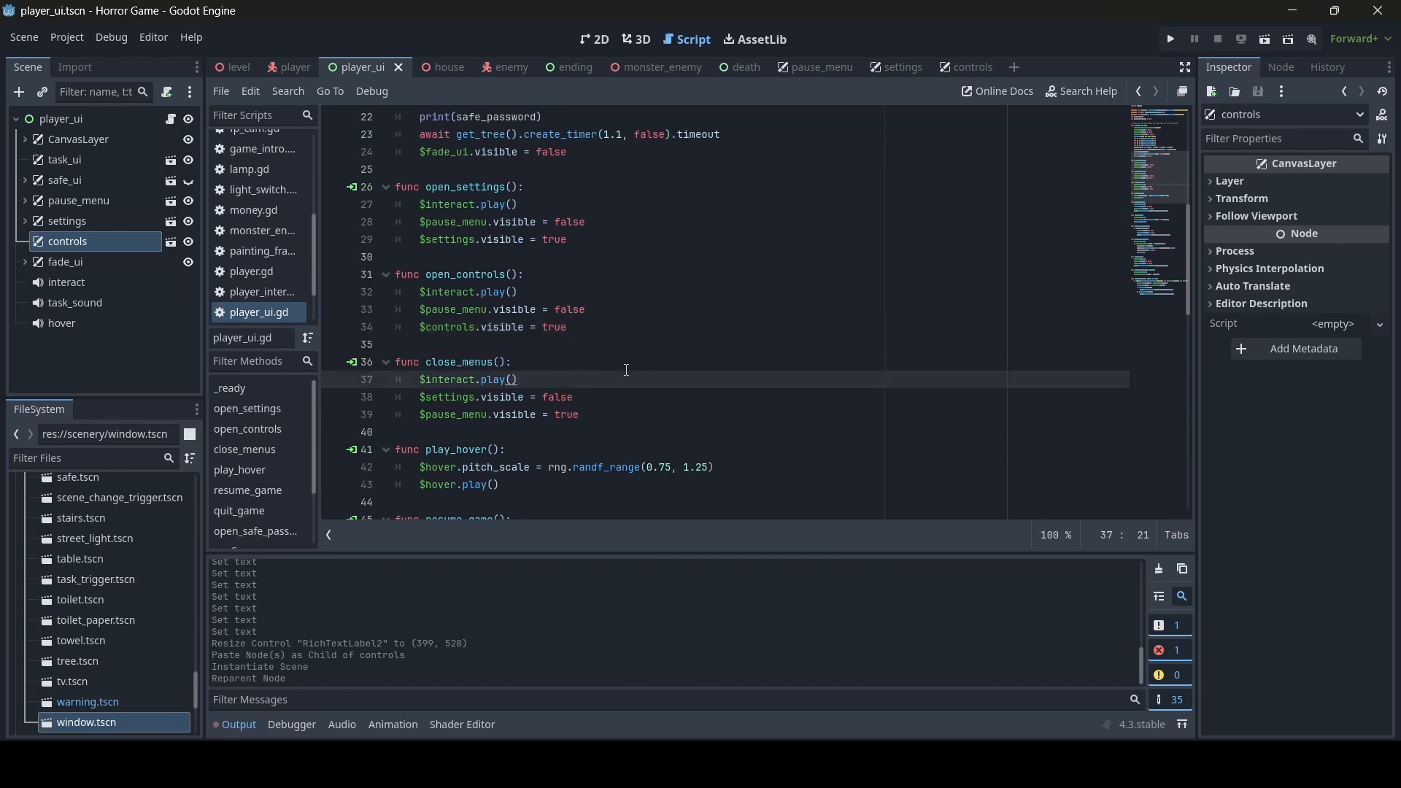
key("Return")
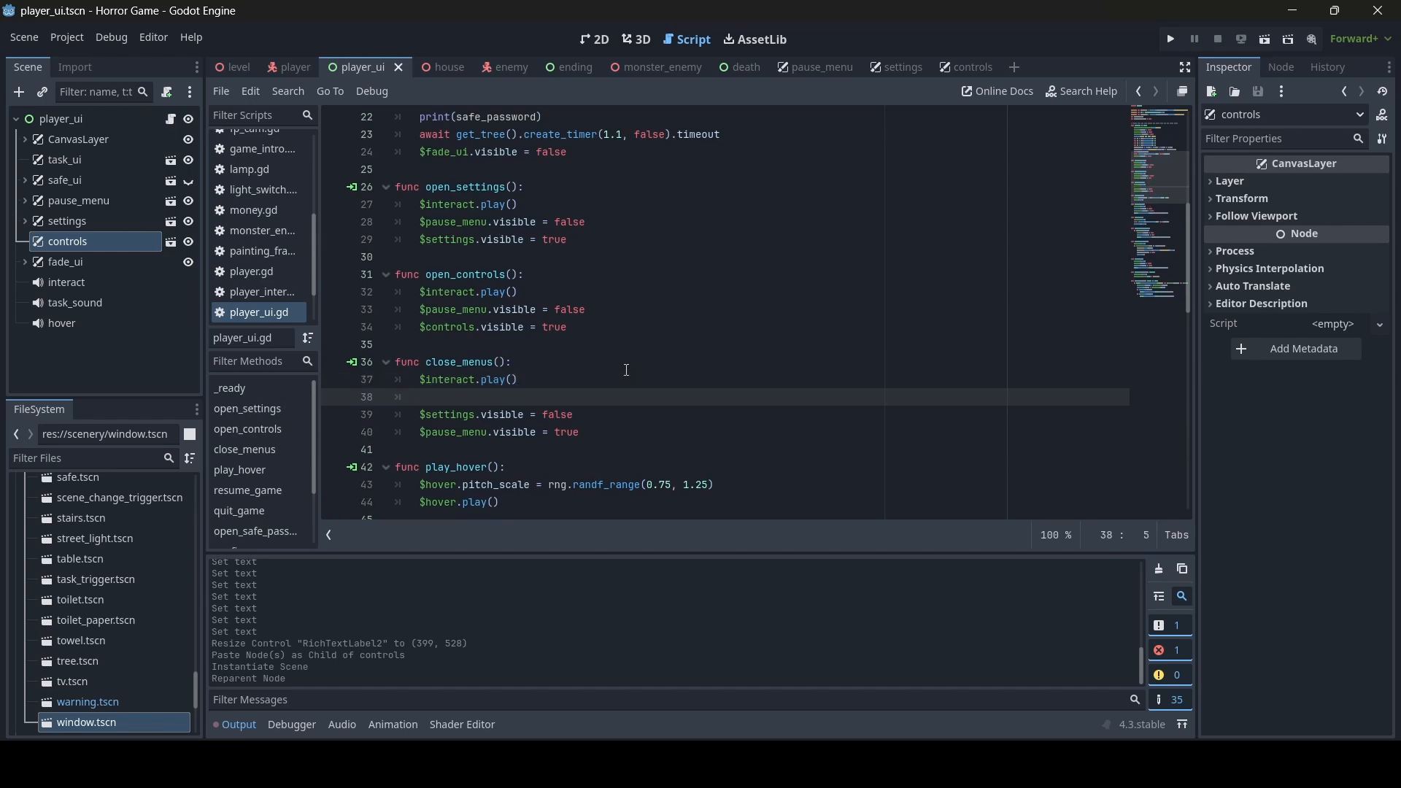
type("$controls")
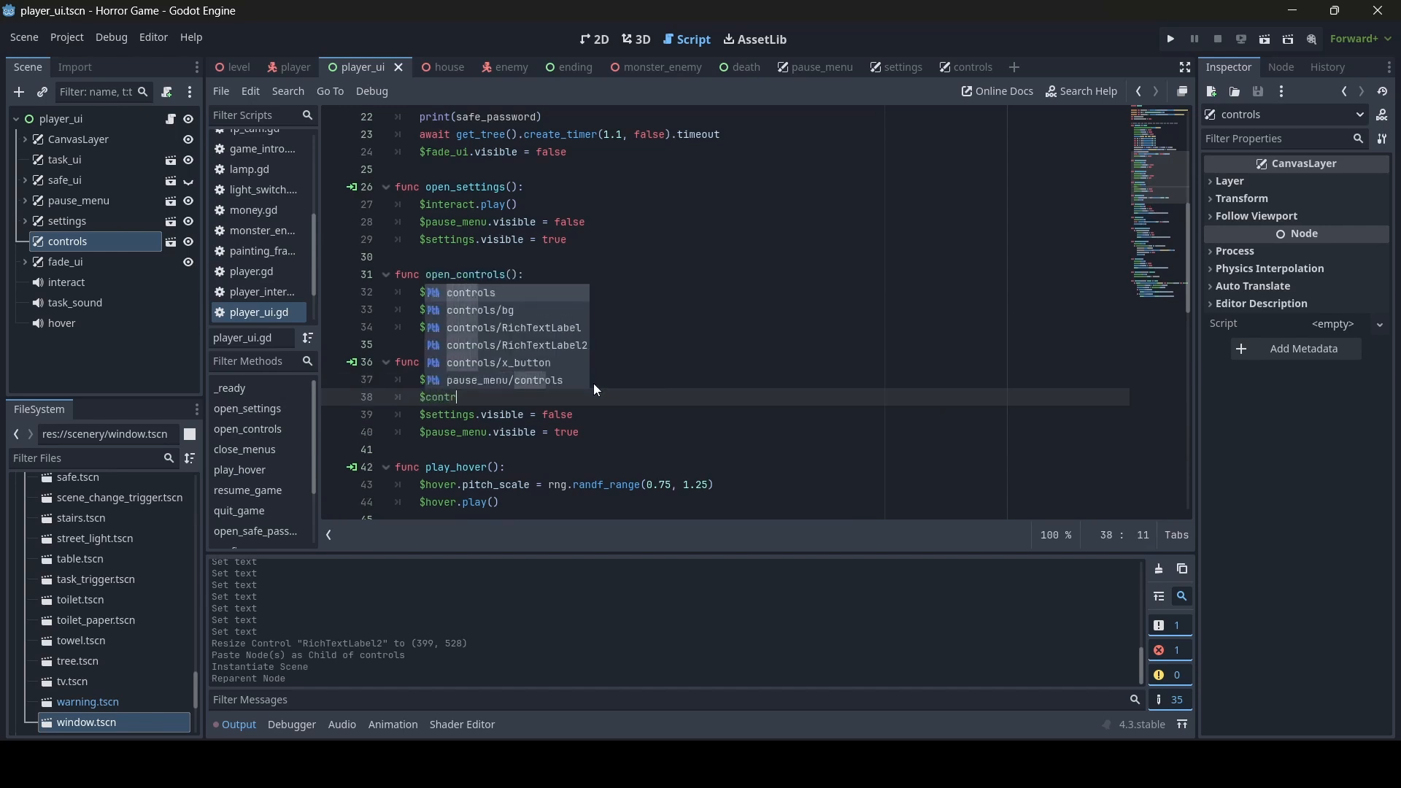
key("Return")
type(".visible ")
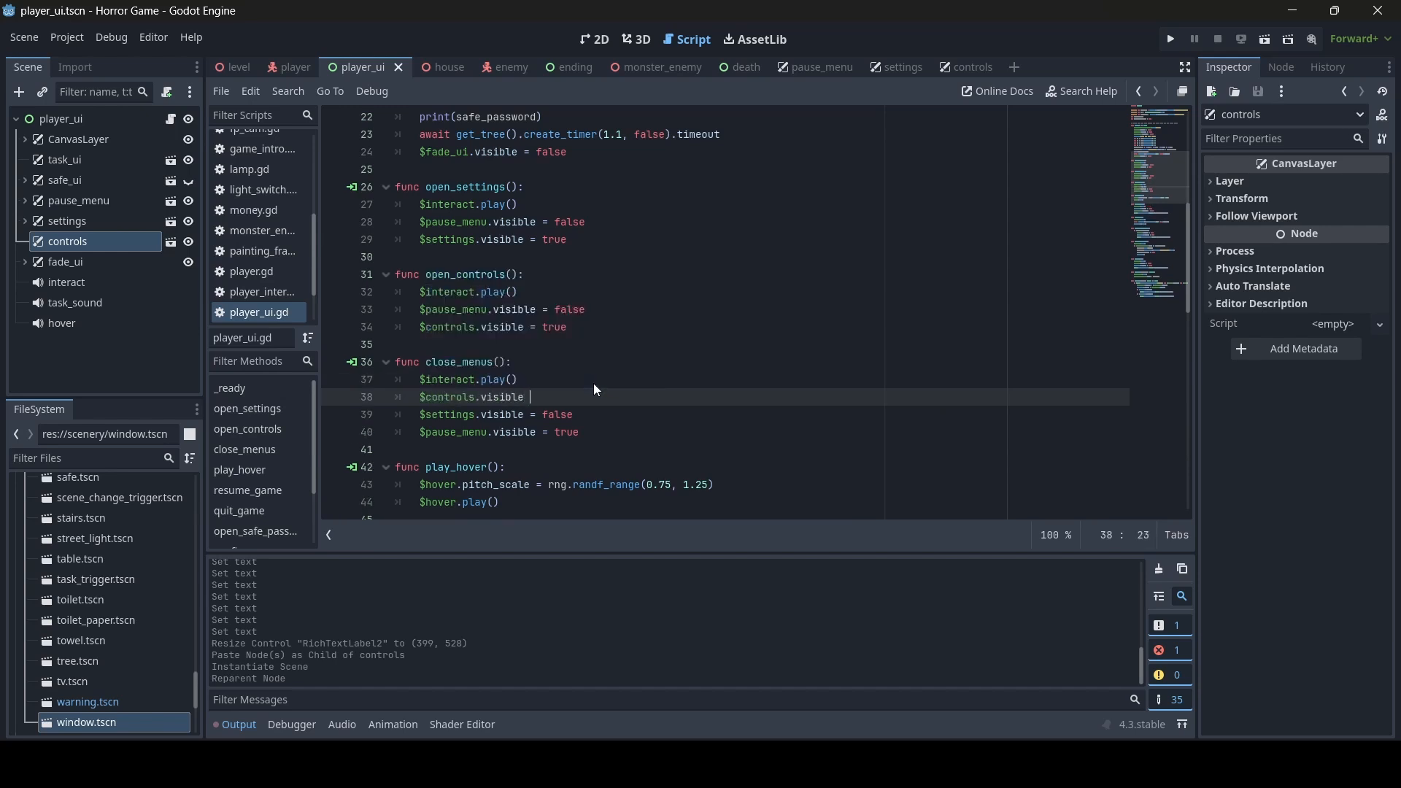
type("= false")
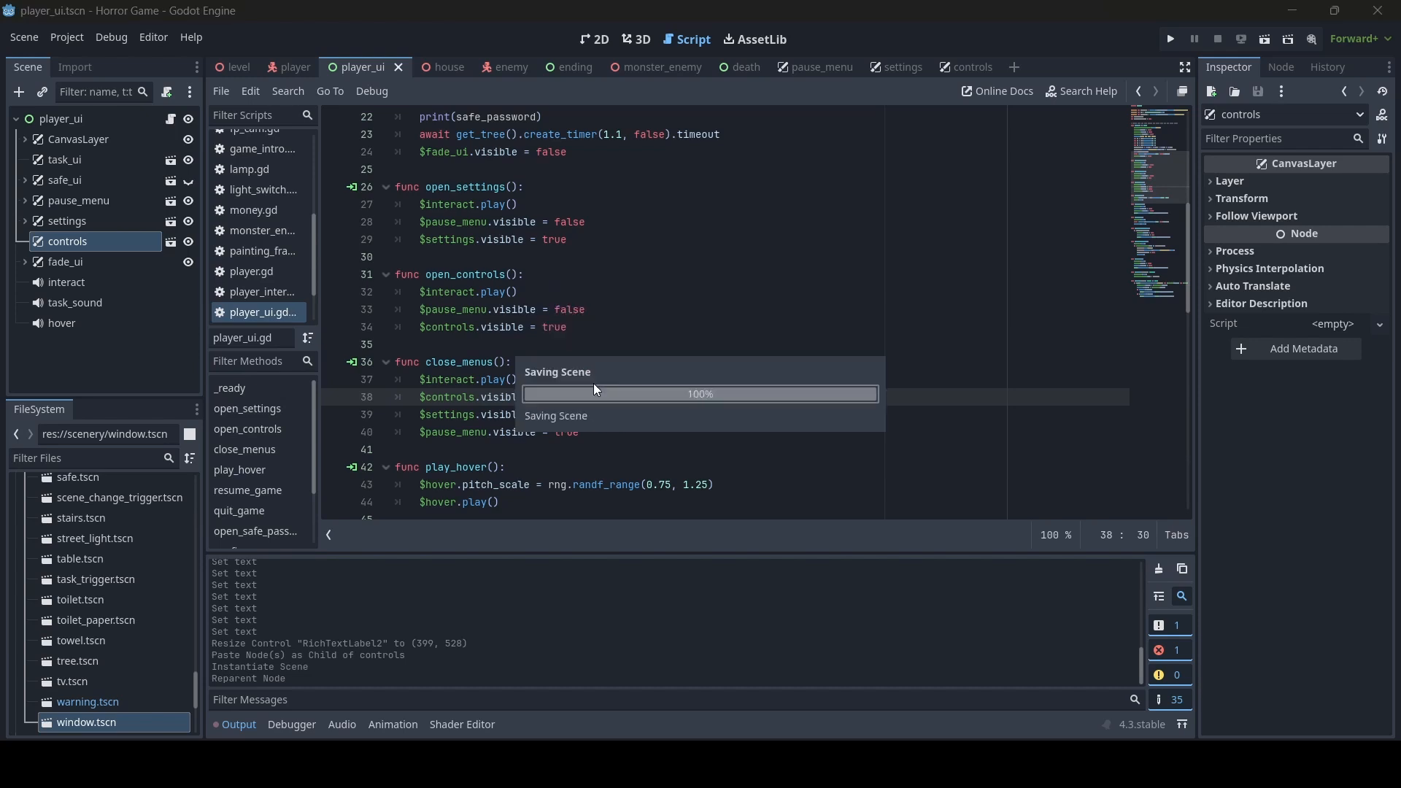
key("Return")
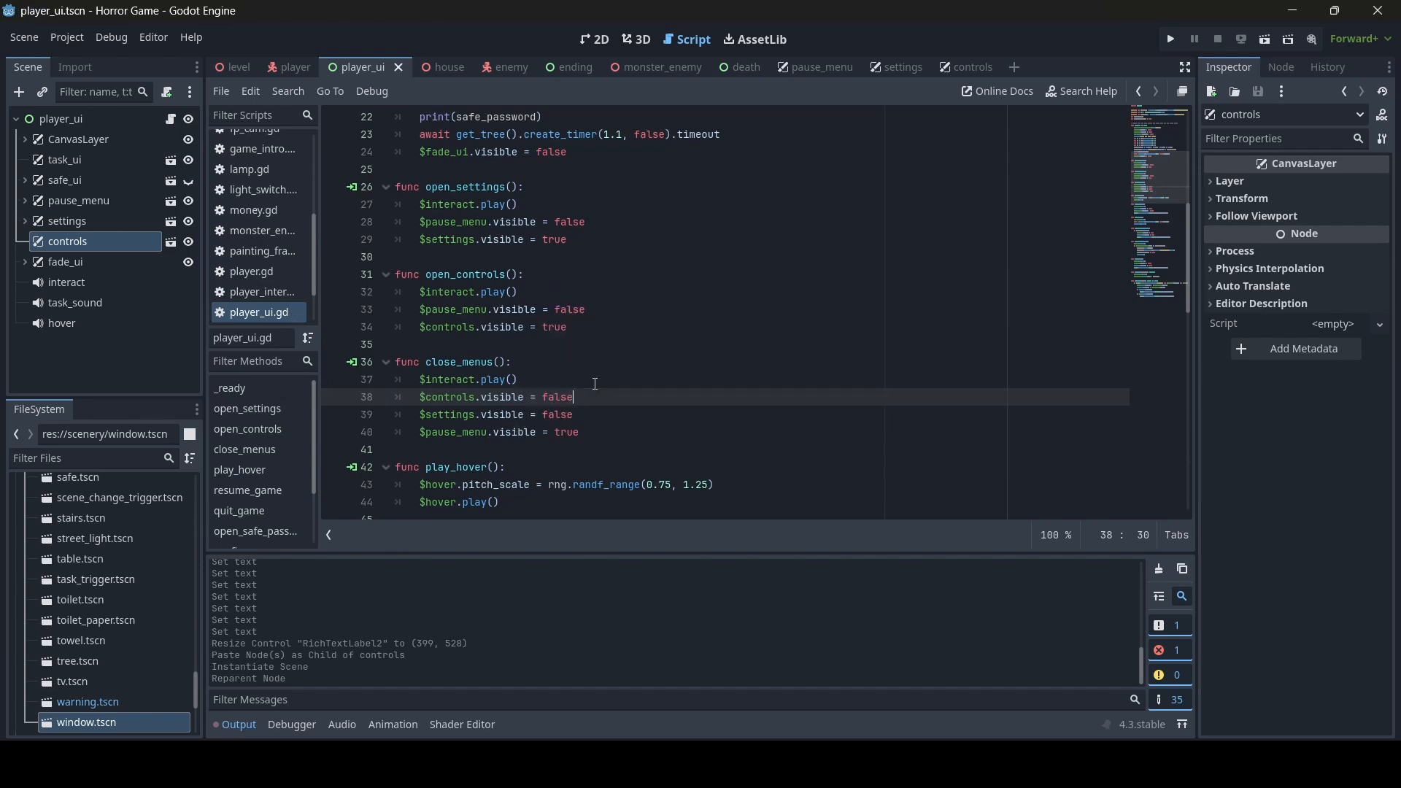
- Connect the pause menu's controls button pressed() signal to the open_controls method on player_ui and save the scene
left_click(596, 39)
left_click(557, 372)
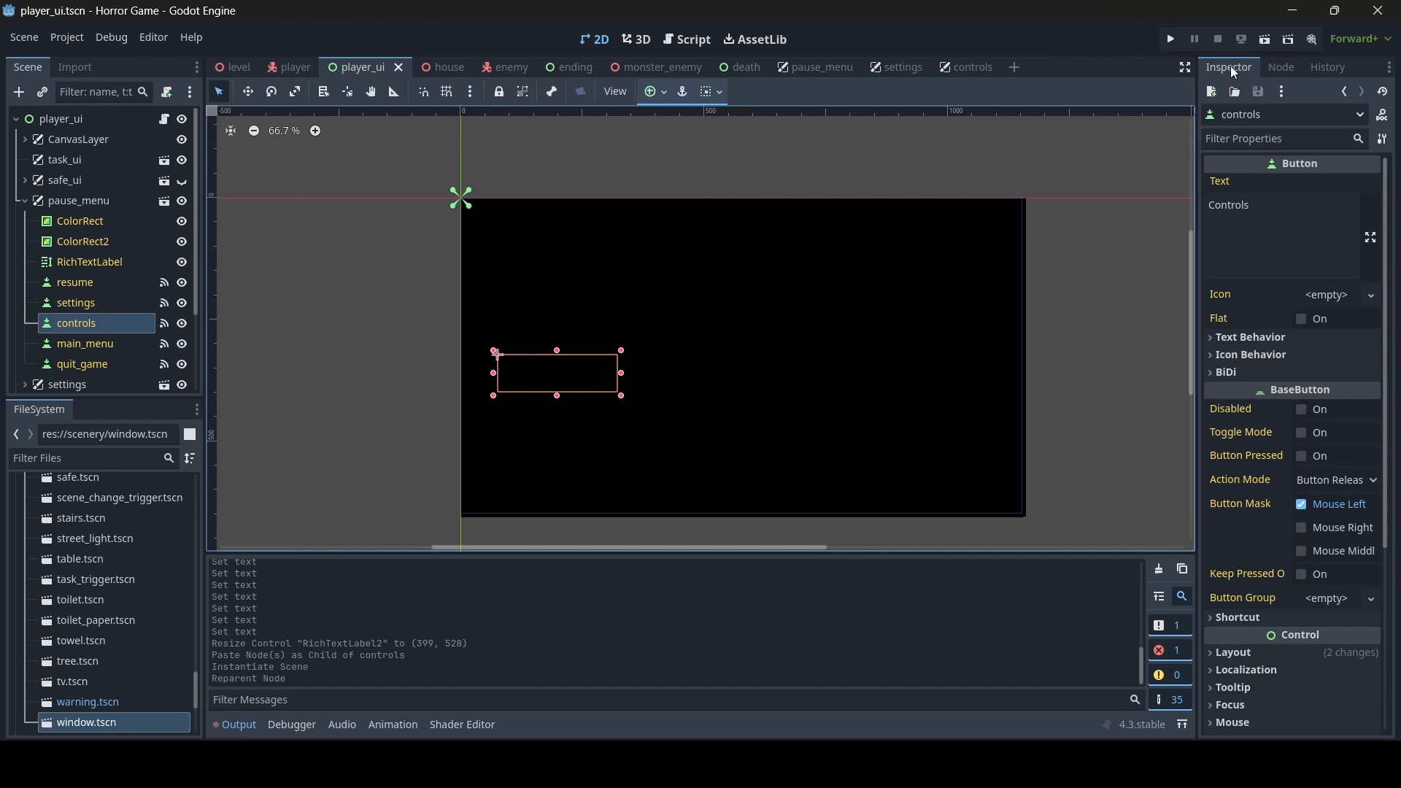
left_click(1284, 70)
left_click(1263, 207)
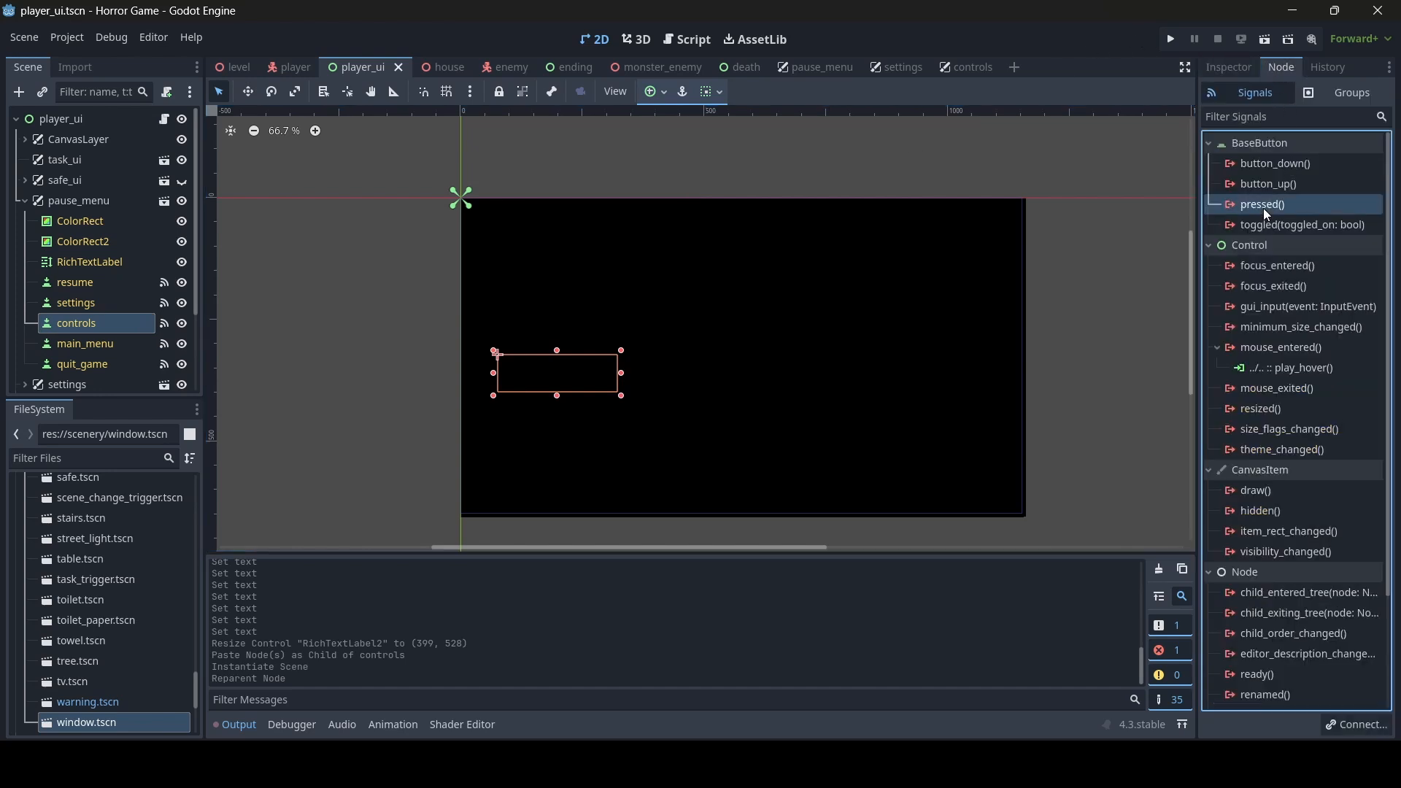
double_click(1272, 204)
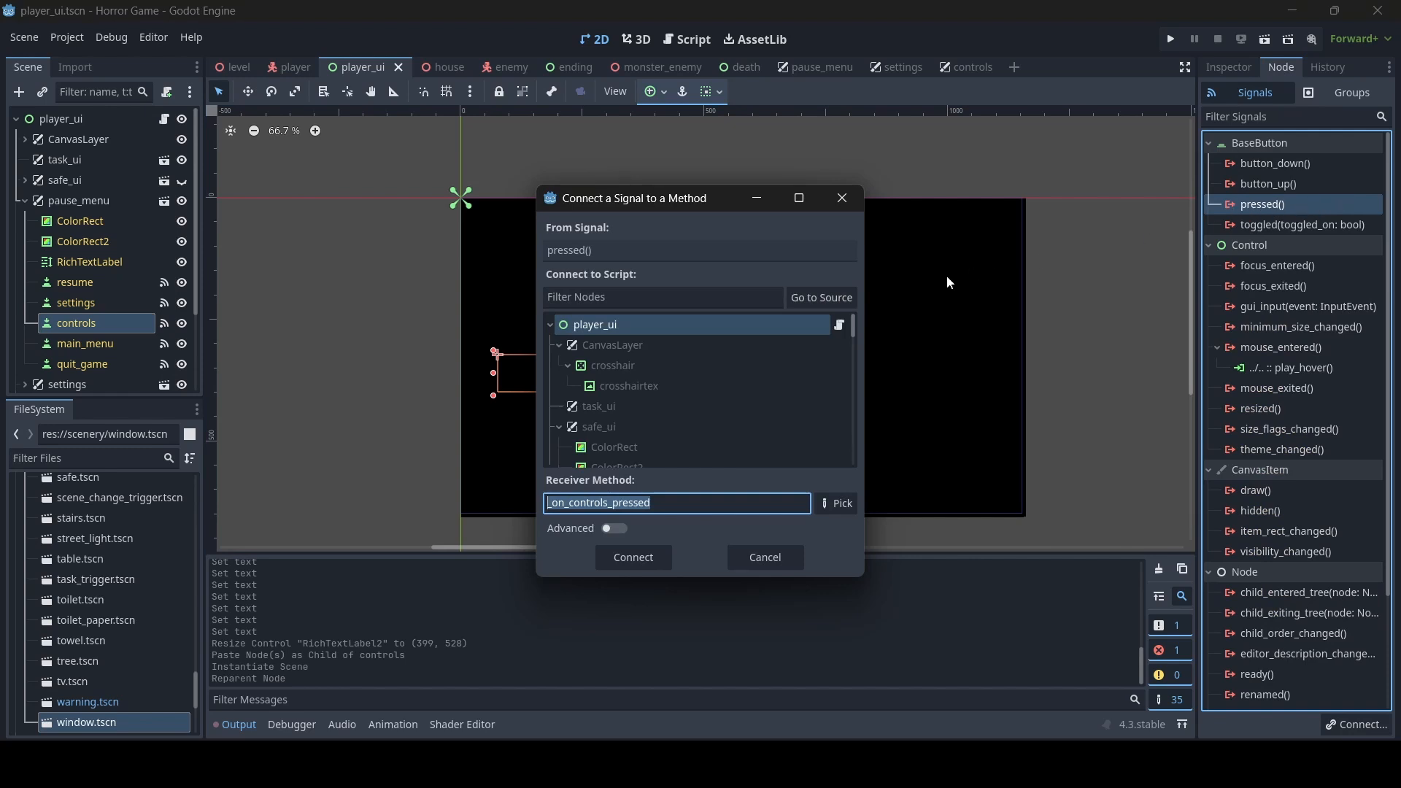
type("open_co")
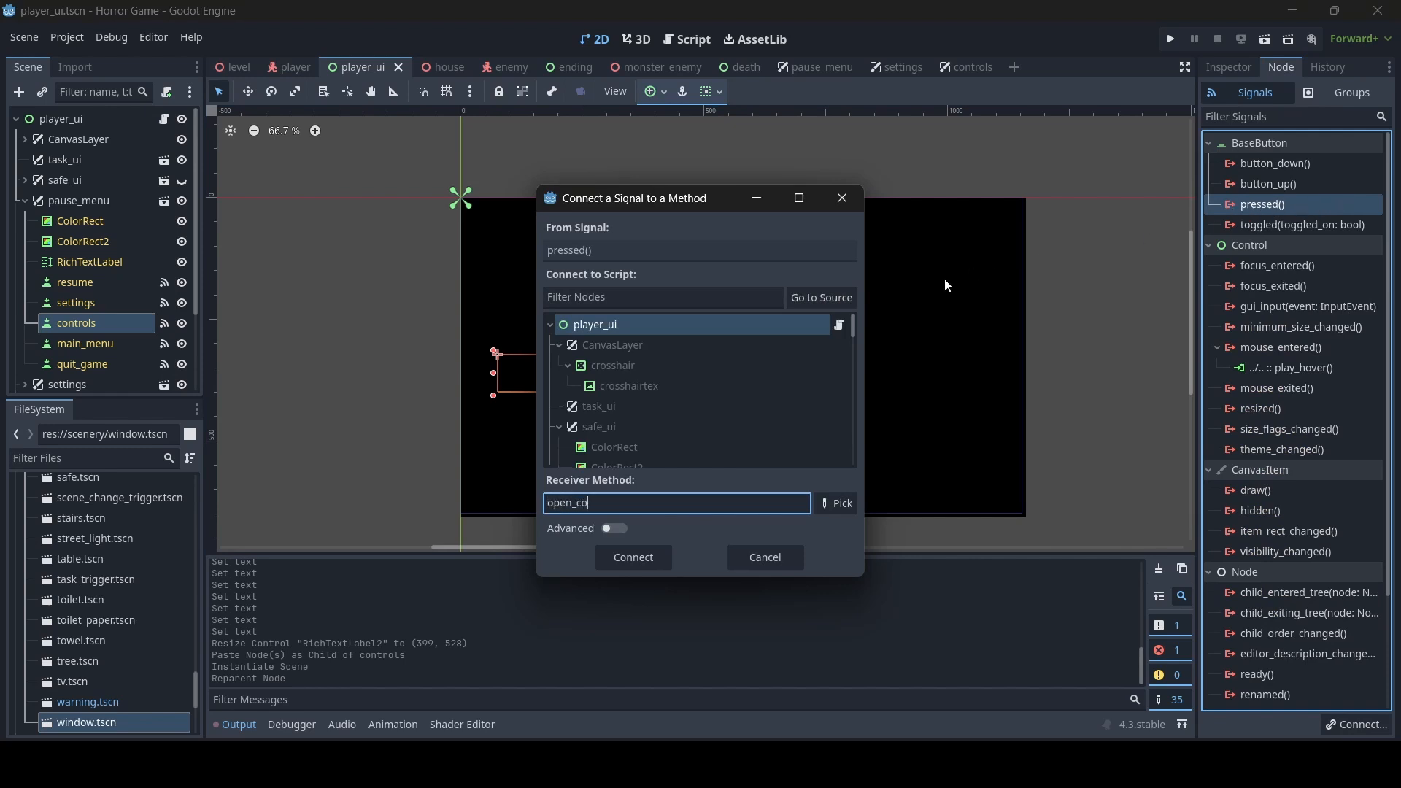
type("ntrols")
left_click(651, 561)
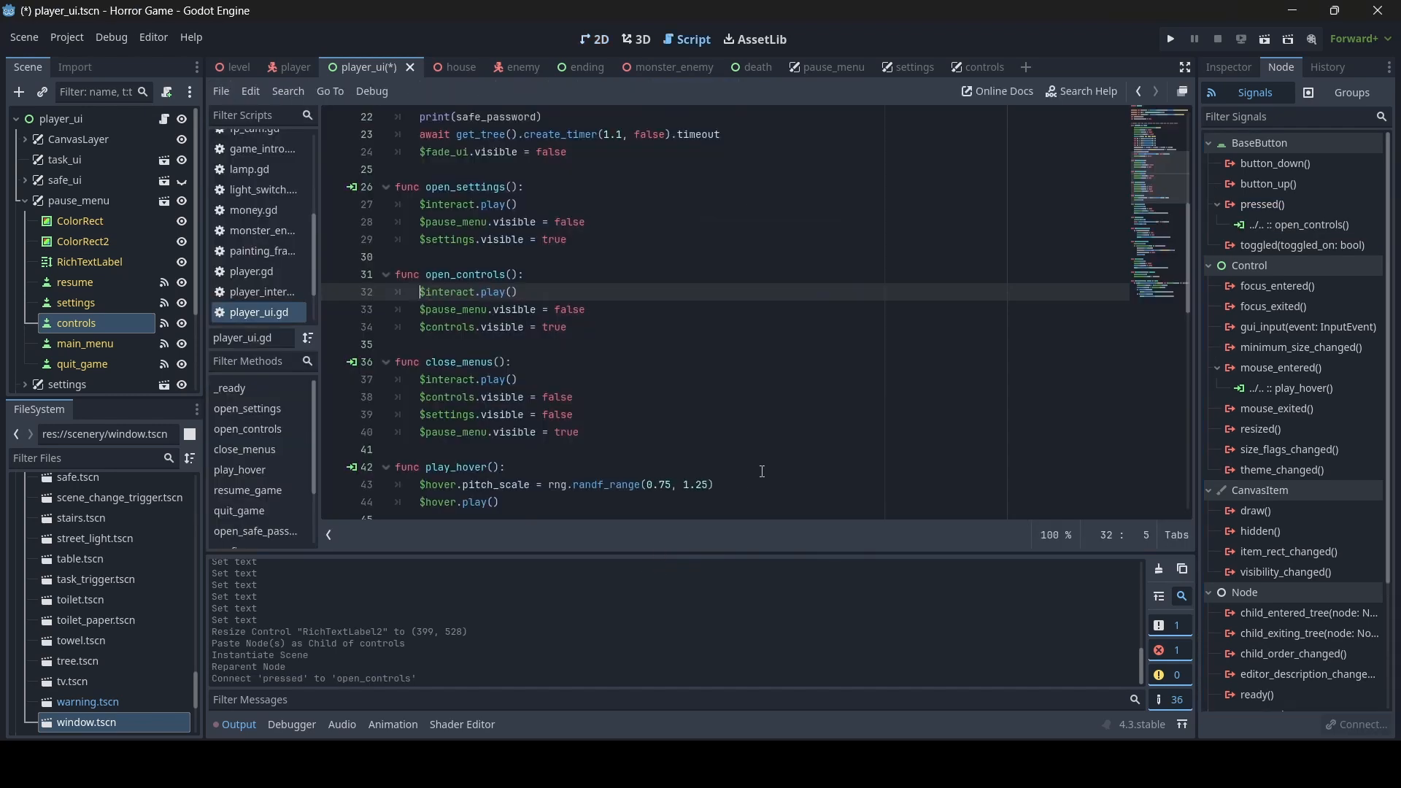
key("ctrl+s")
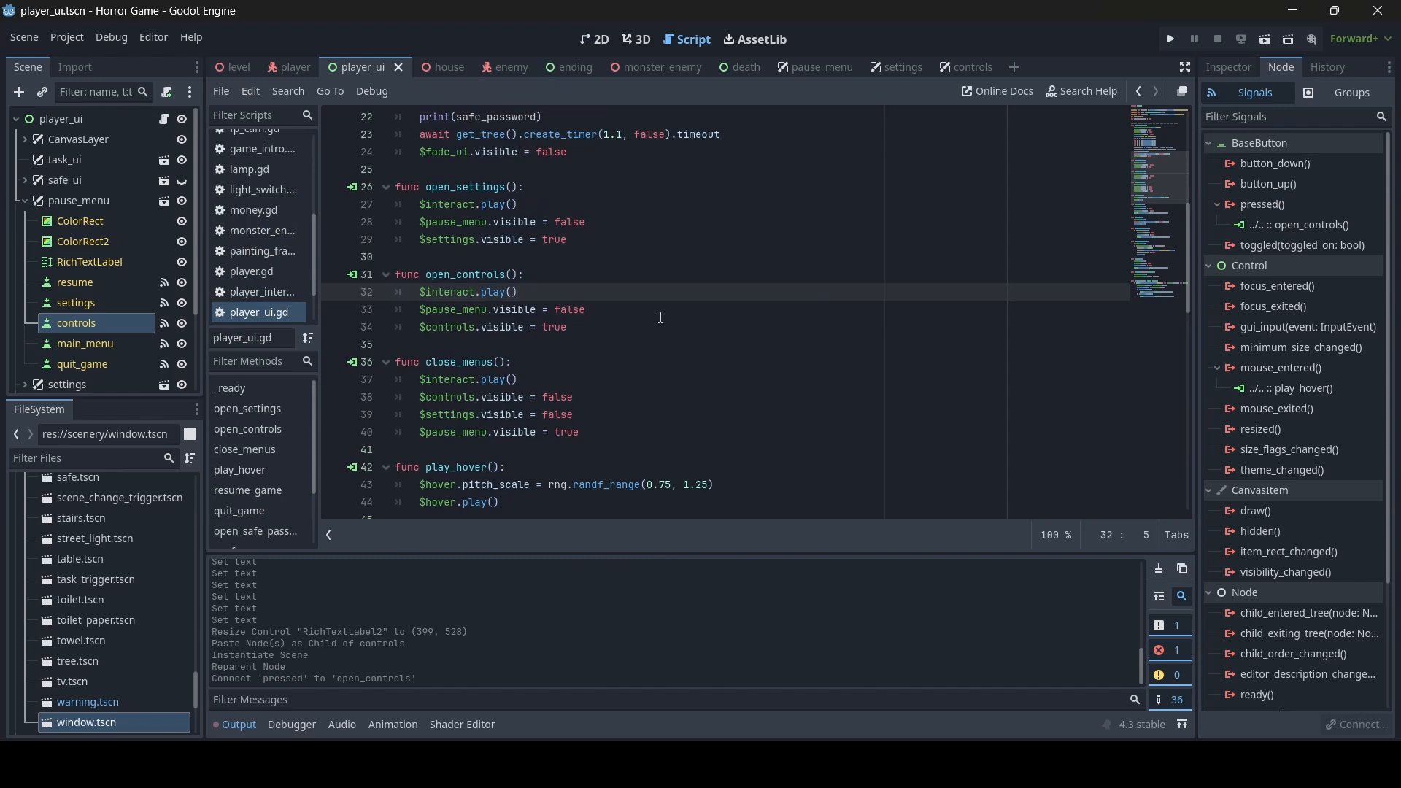
- Enable Editable Children on the controls scene instance under the player_ui root
scroll(39, 205, "down", 3)
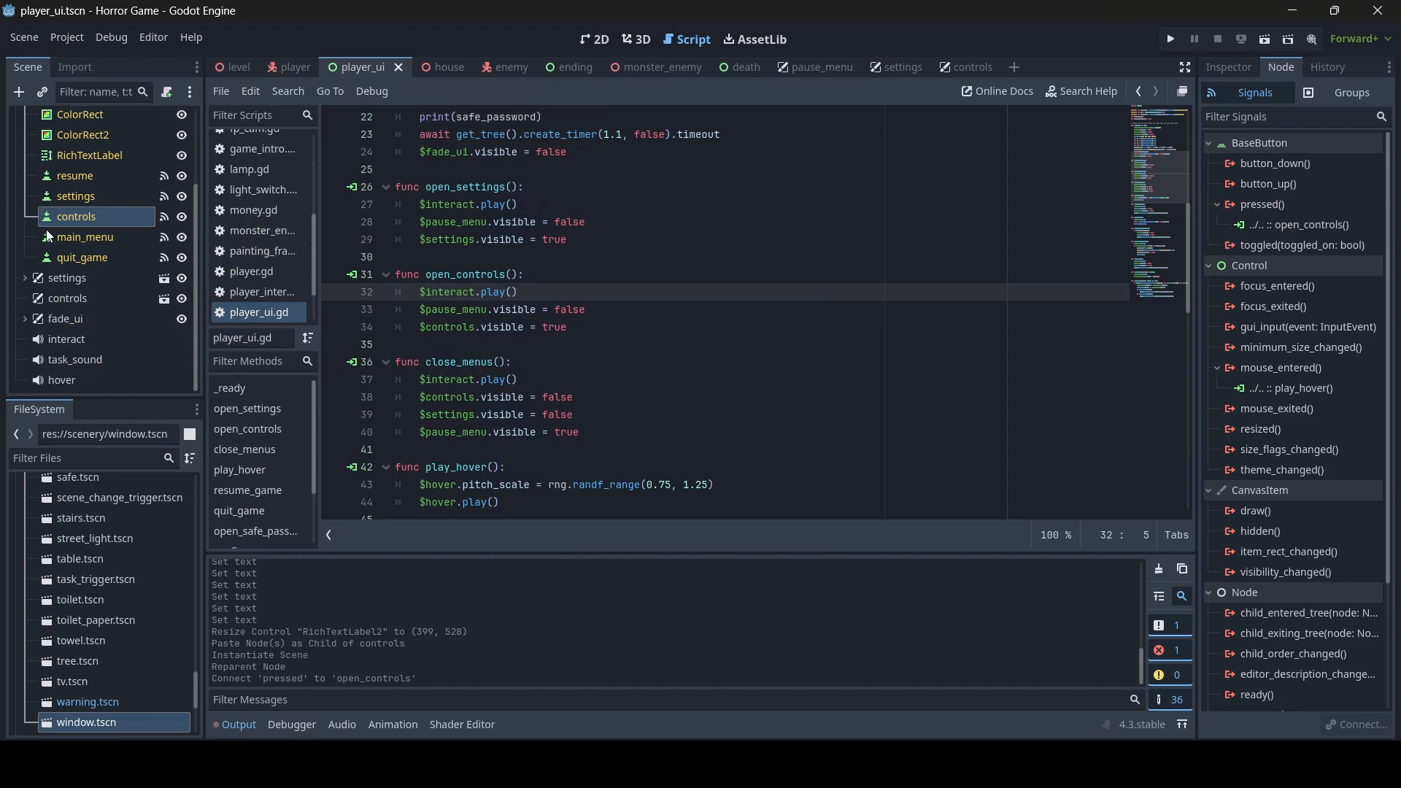
left_click(91, 299)
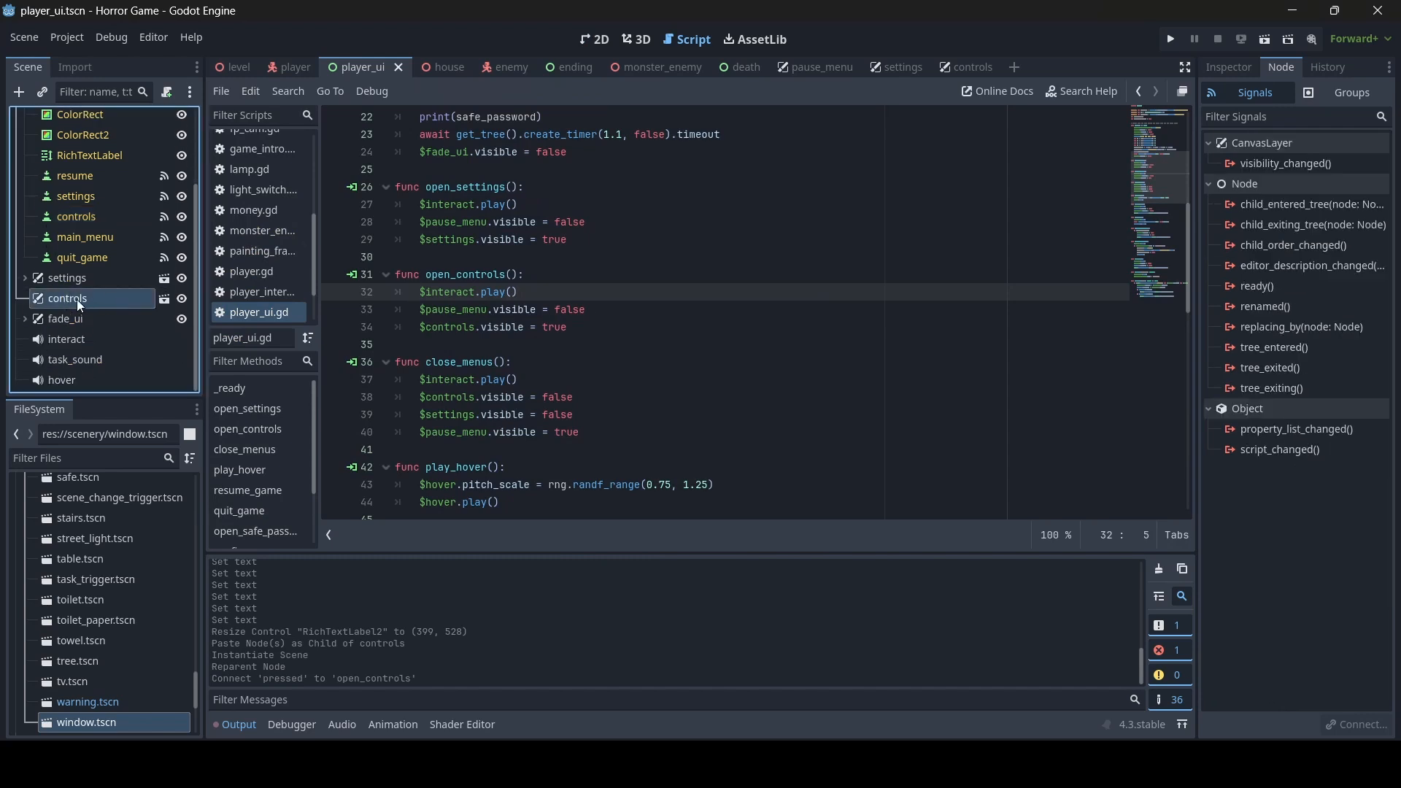
right_click(60, 299)
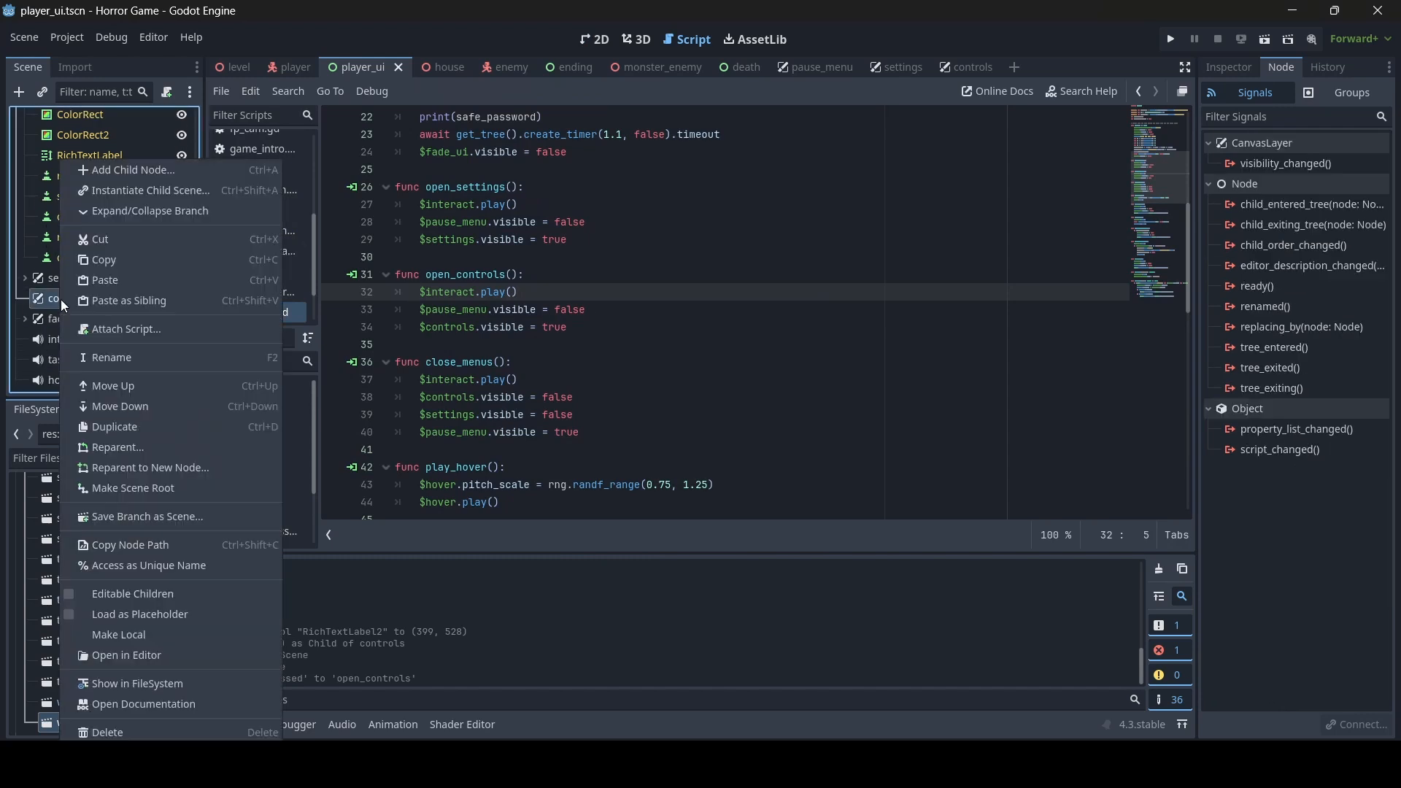
left_click(190, 594)
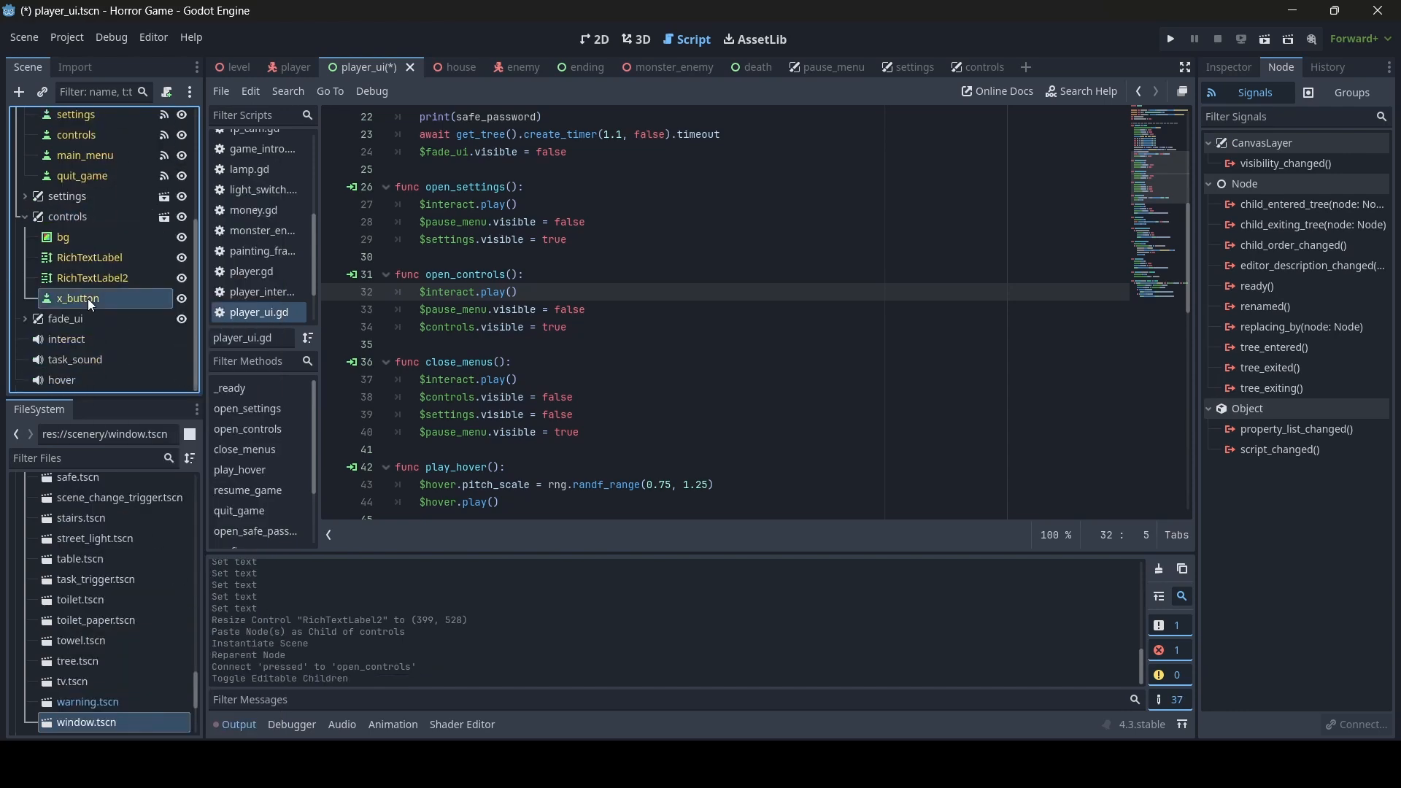
- Connect the pressed() signal of x_button in the controls instance to player_ui's close_menus method and save the scene
double_click(1294, 204)
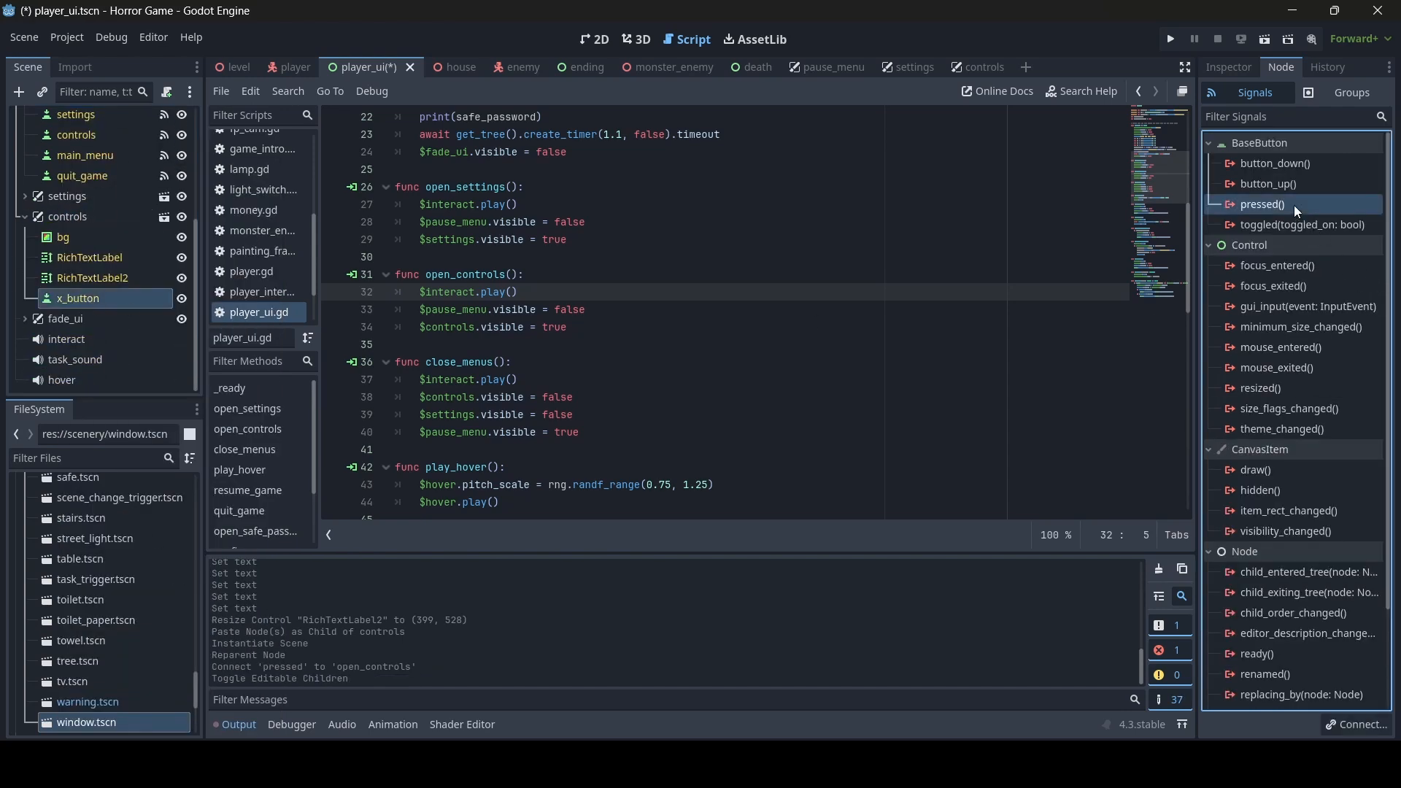
type("close_menus")
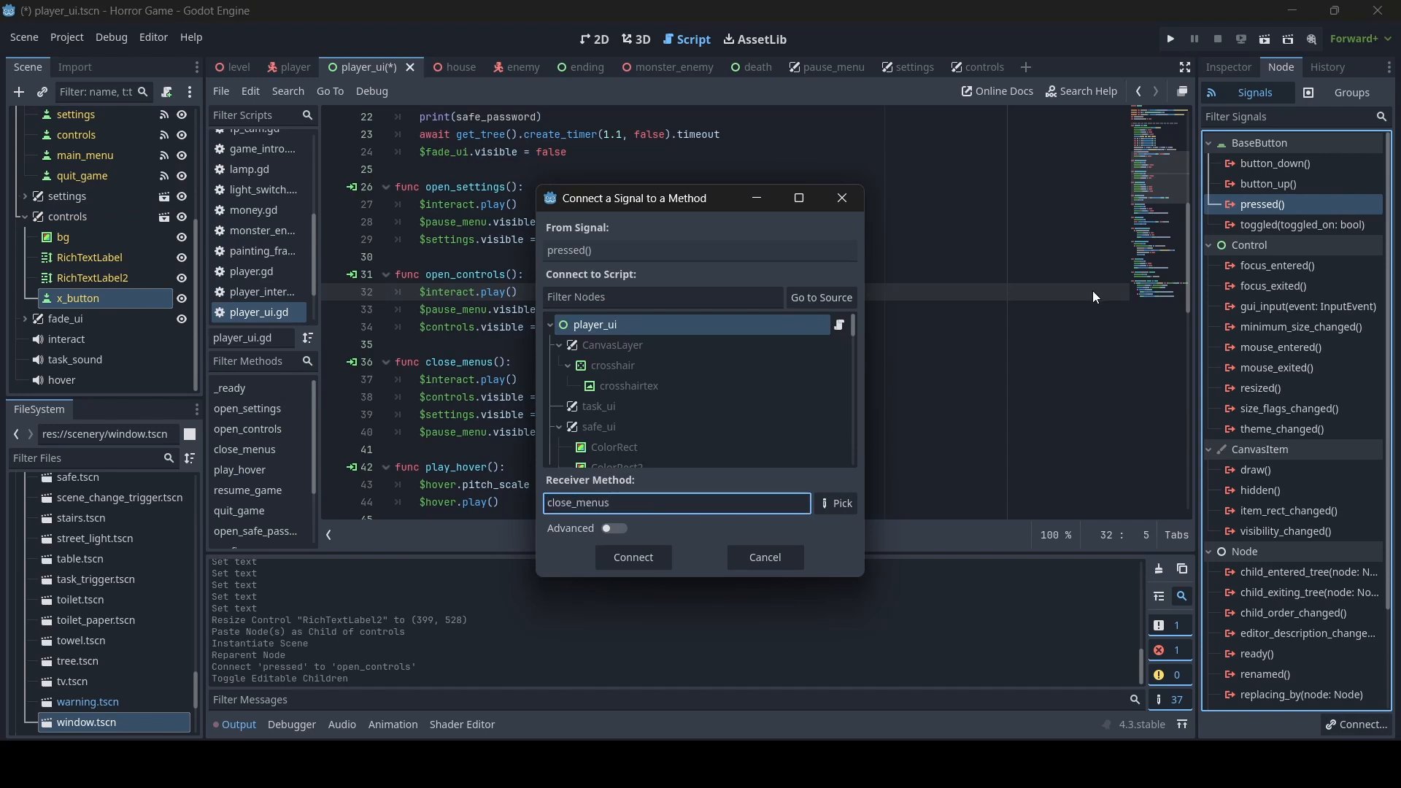
left_click(638, 561)
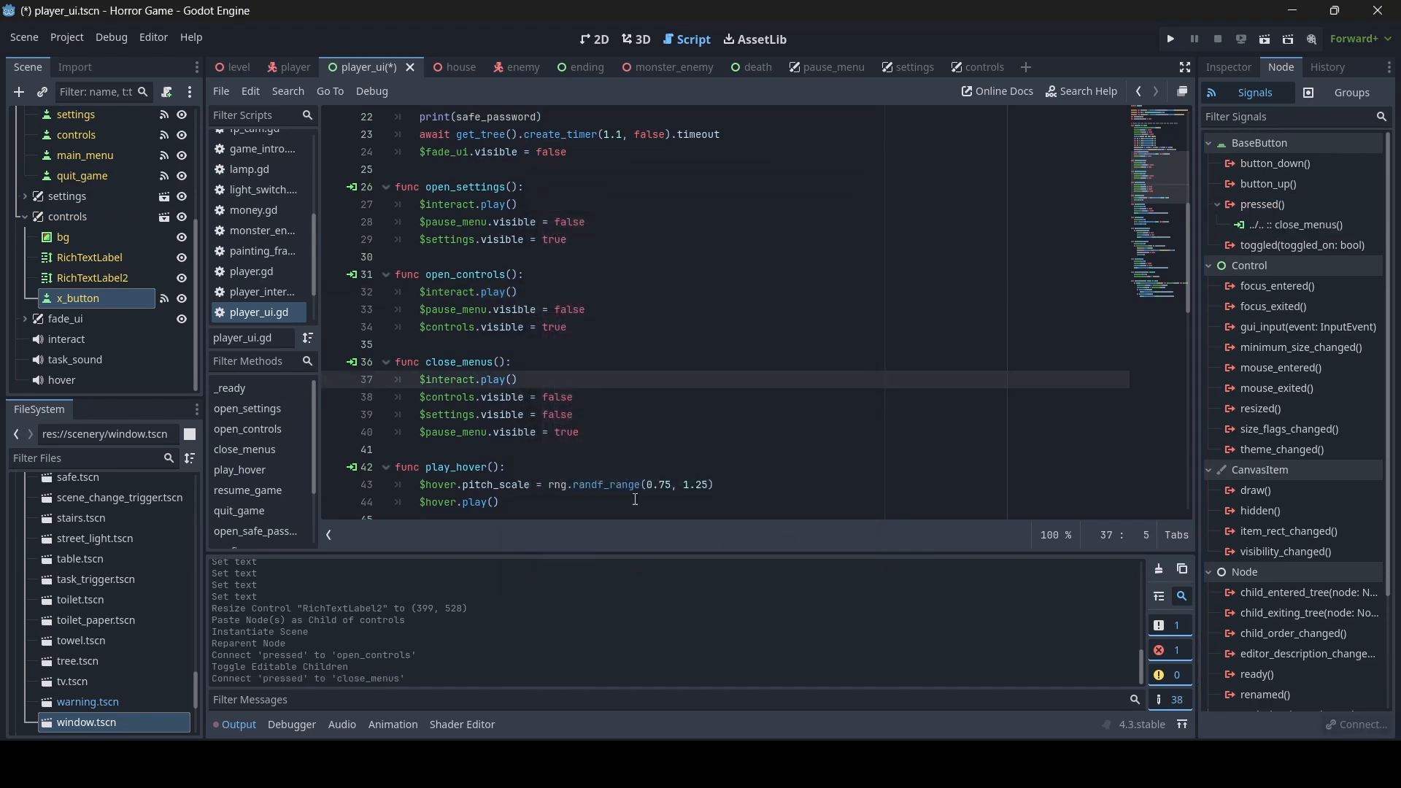
key("ctrl+s")
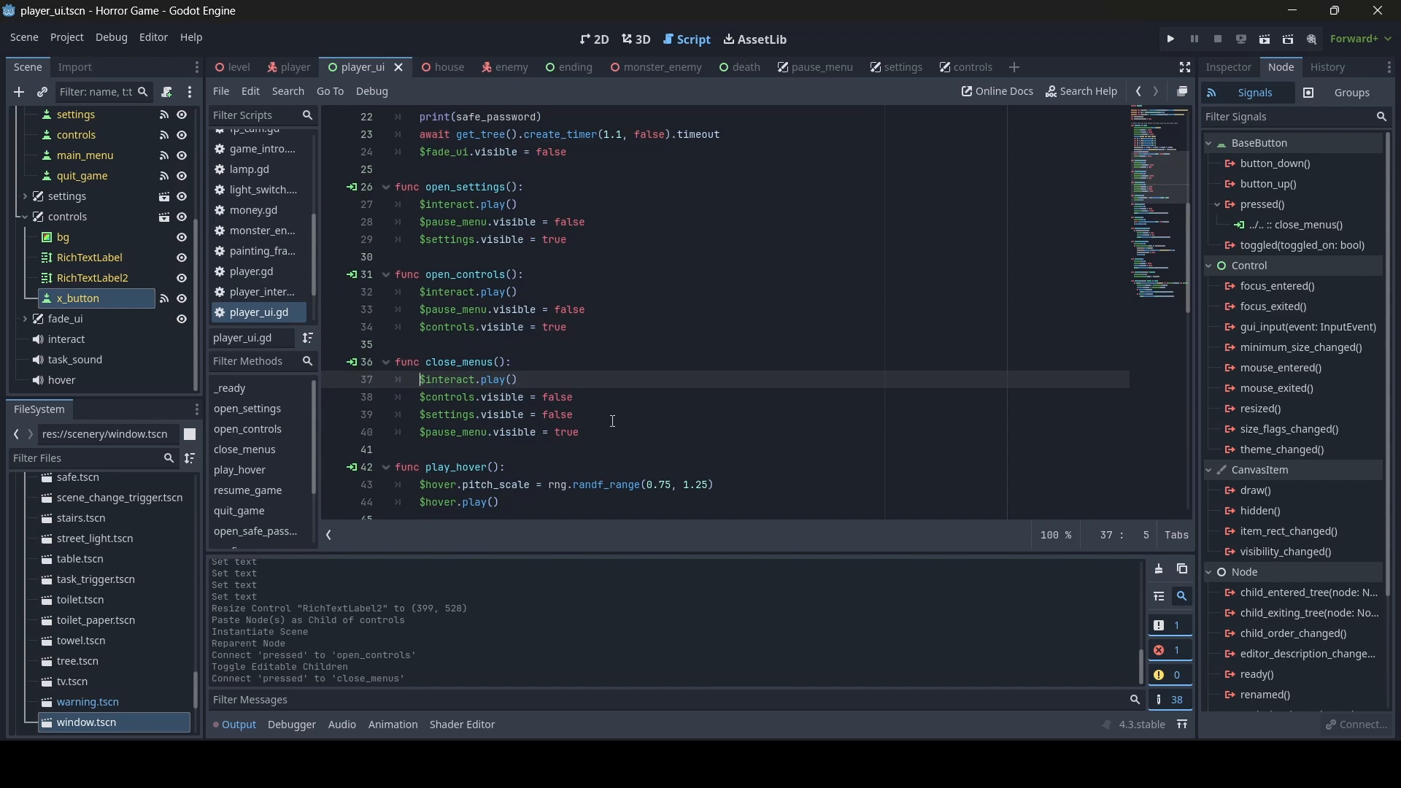
left_click(596, 39)
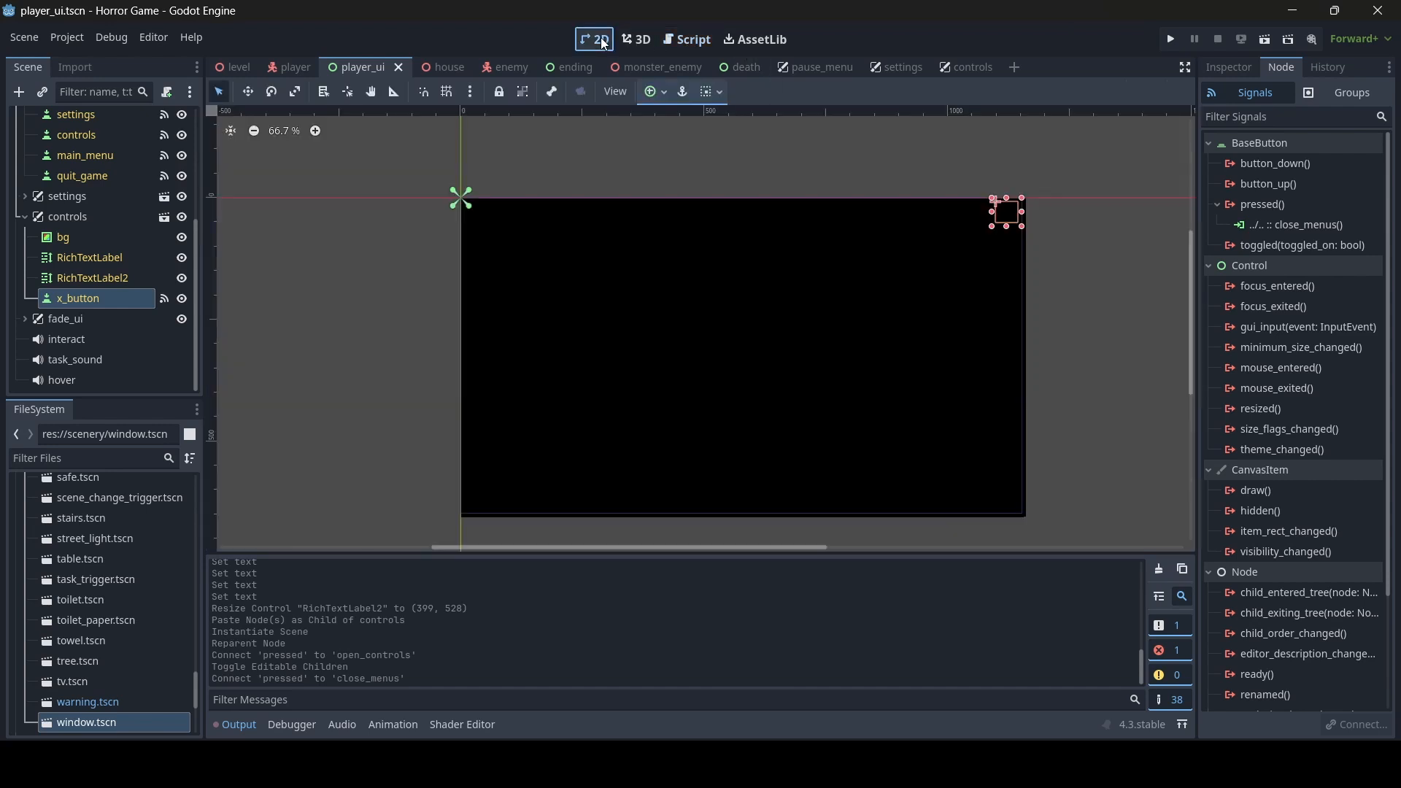
left_click(1097, 275)
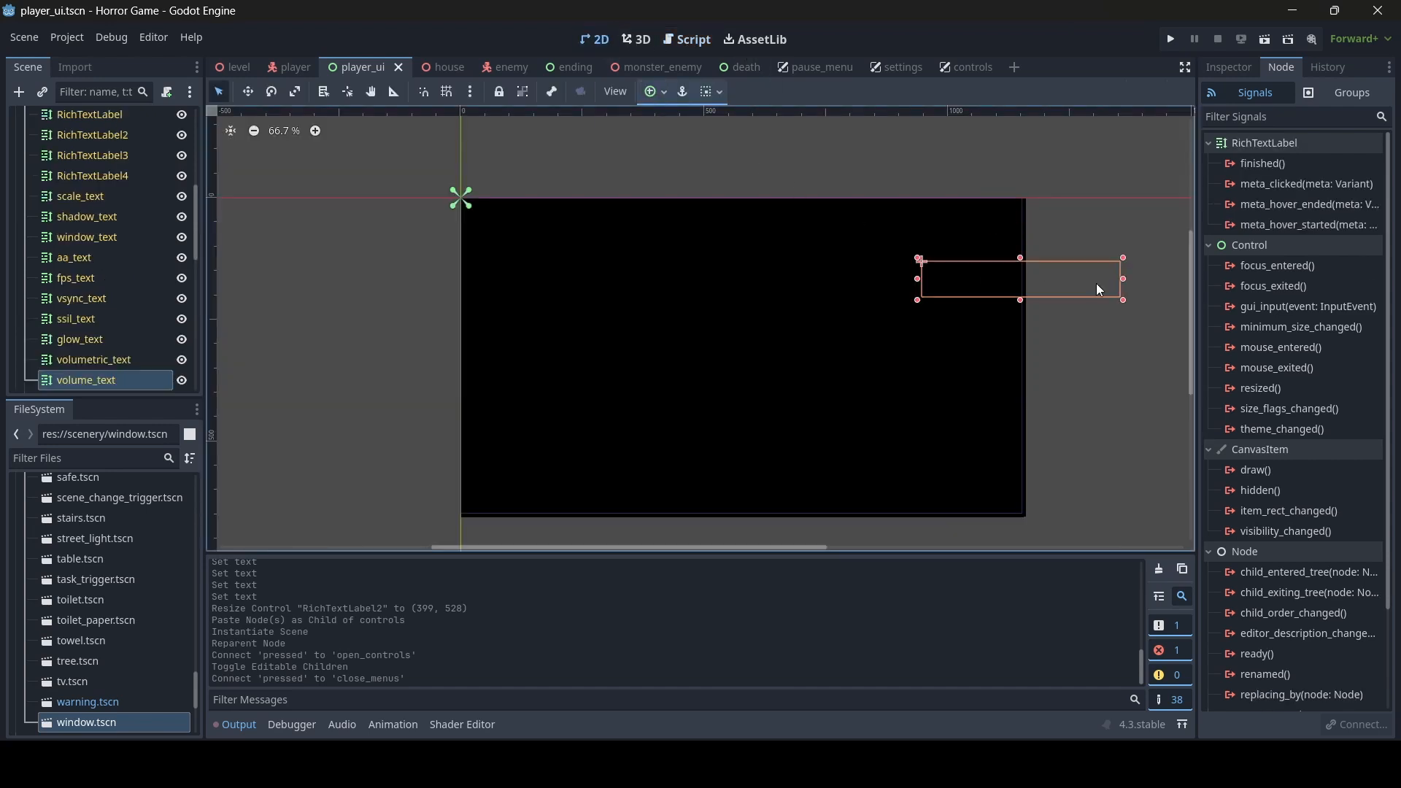
left_click(1136, 473)
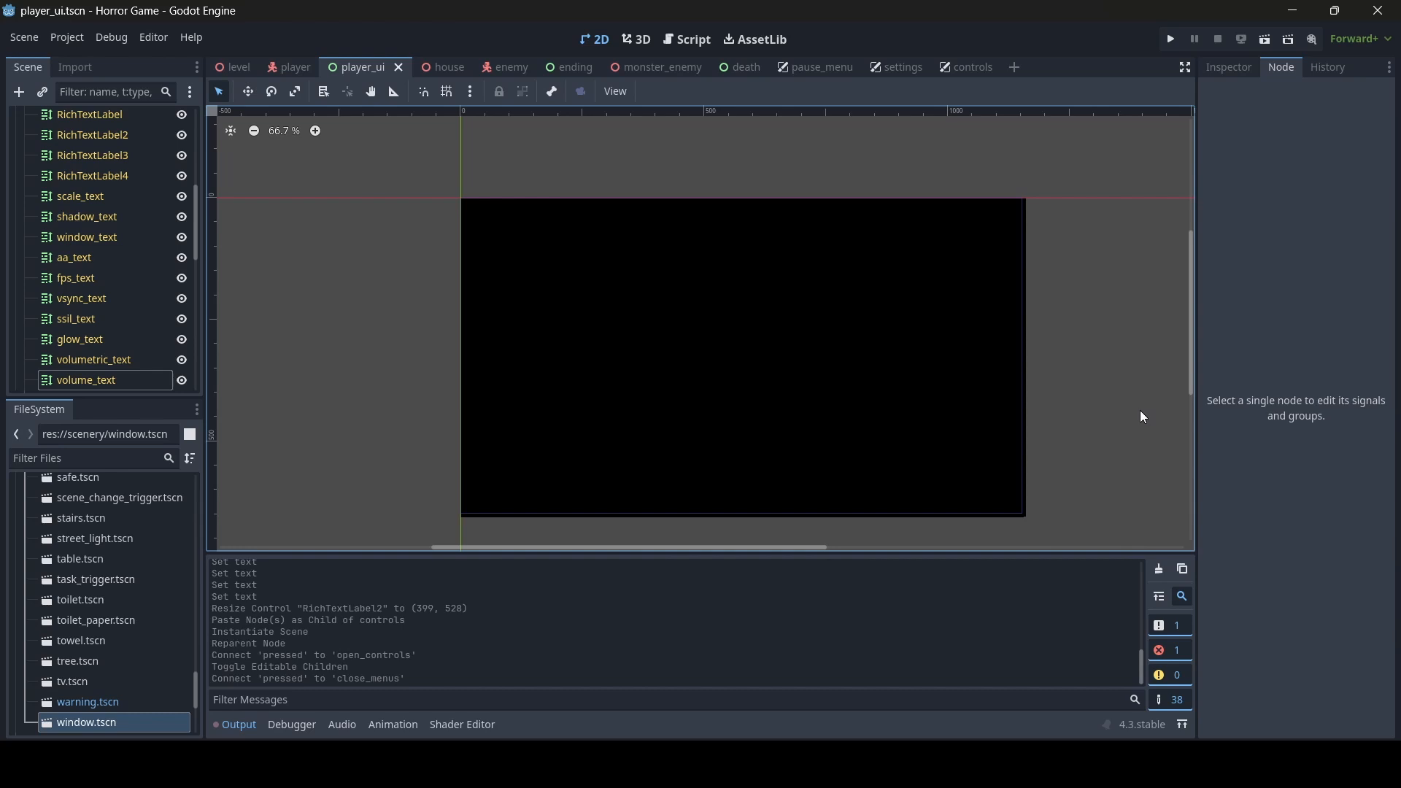
left_click(1106, 307)
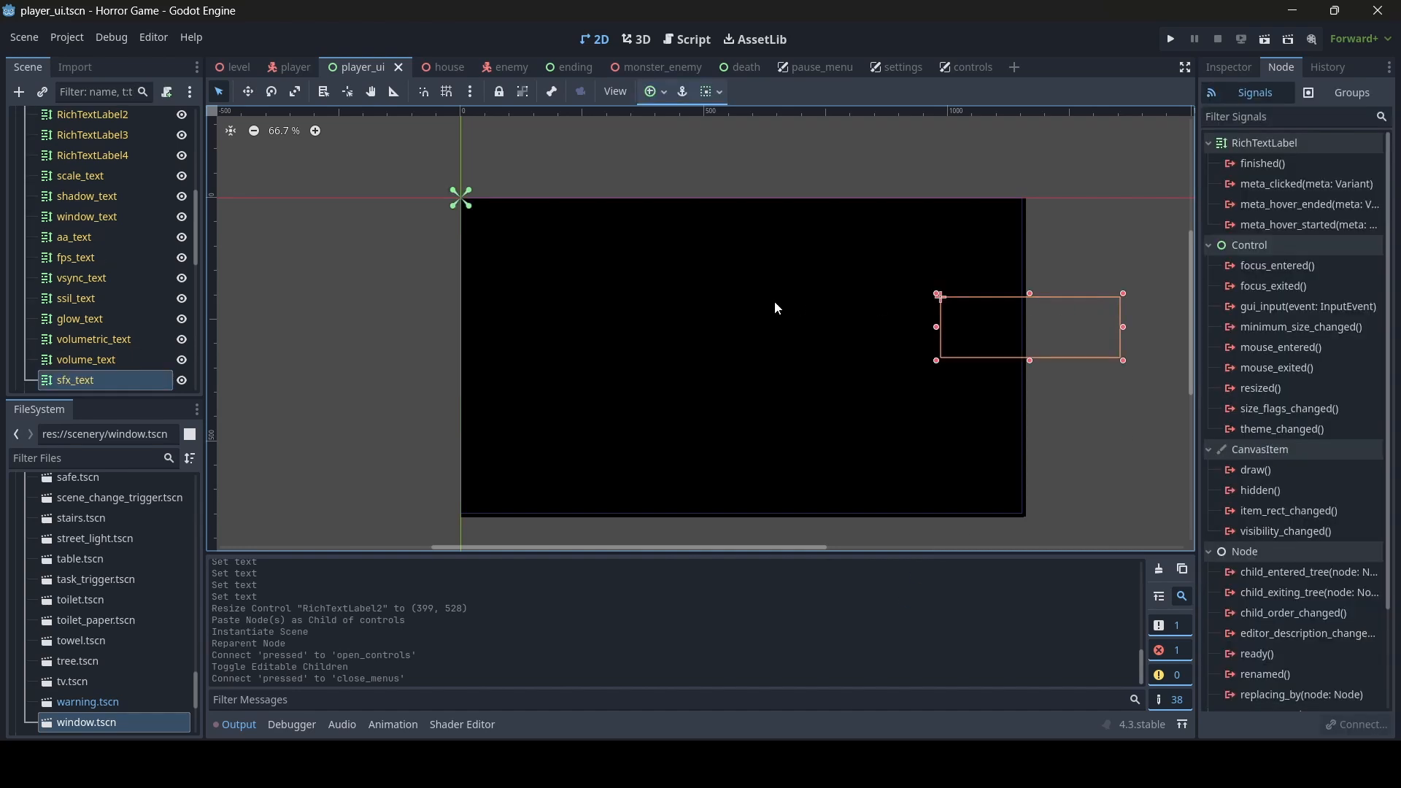
left_click(389, 272)
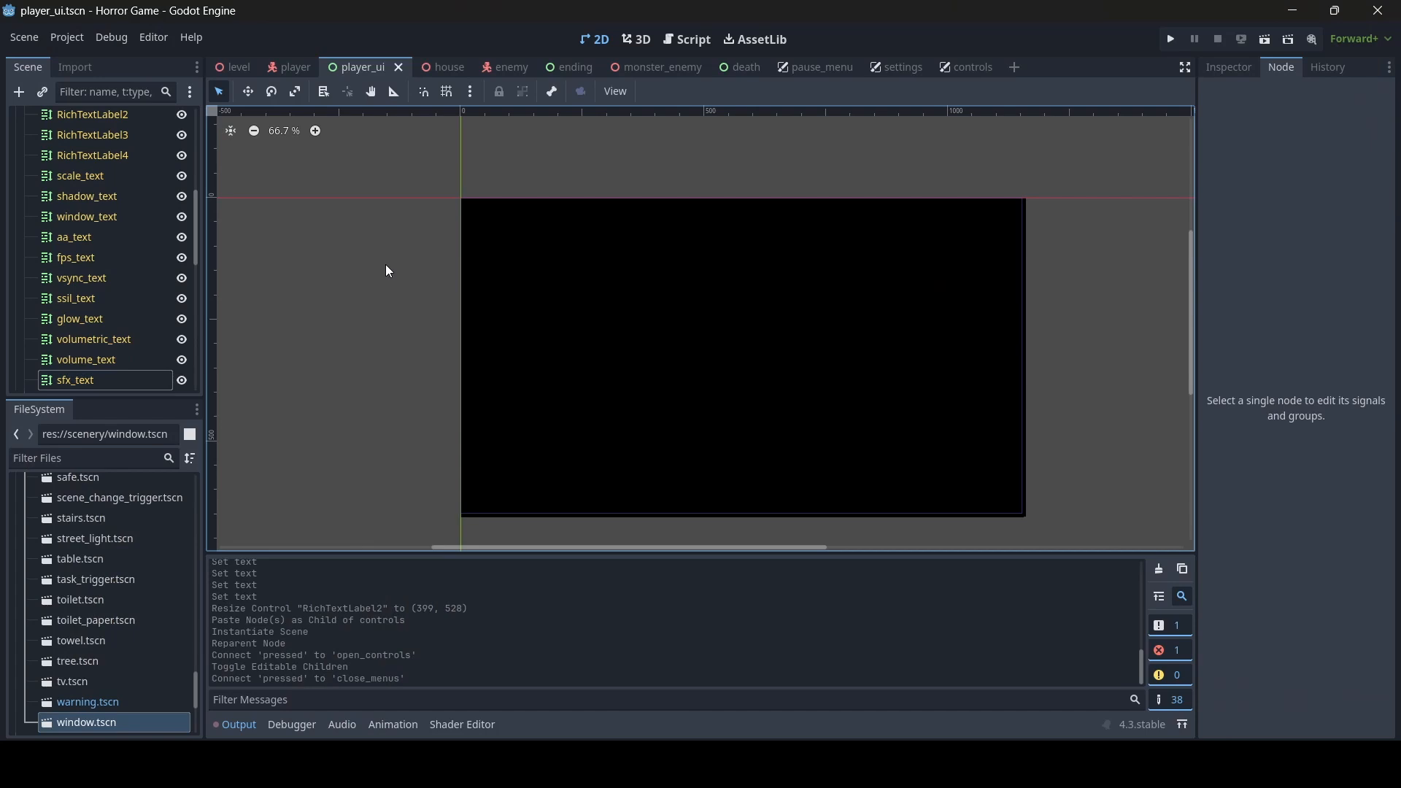